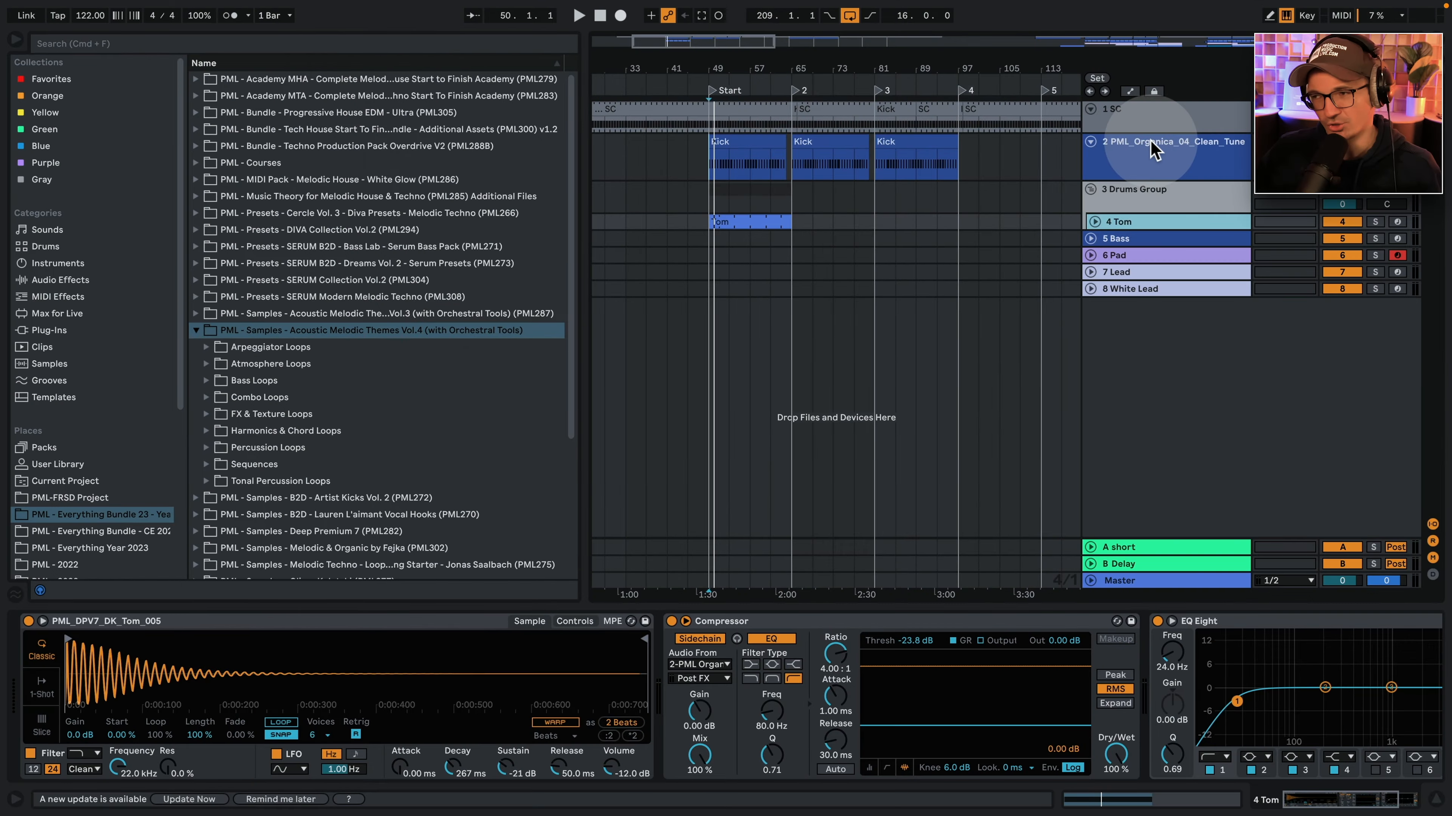
# Review the kick clip and the device chains on the Bass, Pad and Lead tracks.
pyautogui.click(1154, 150)
pyautogui.click(740, 142)
pyautogui.click(1200, 239)
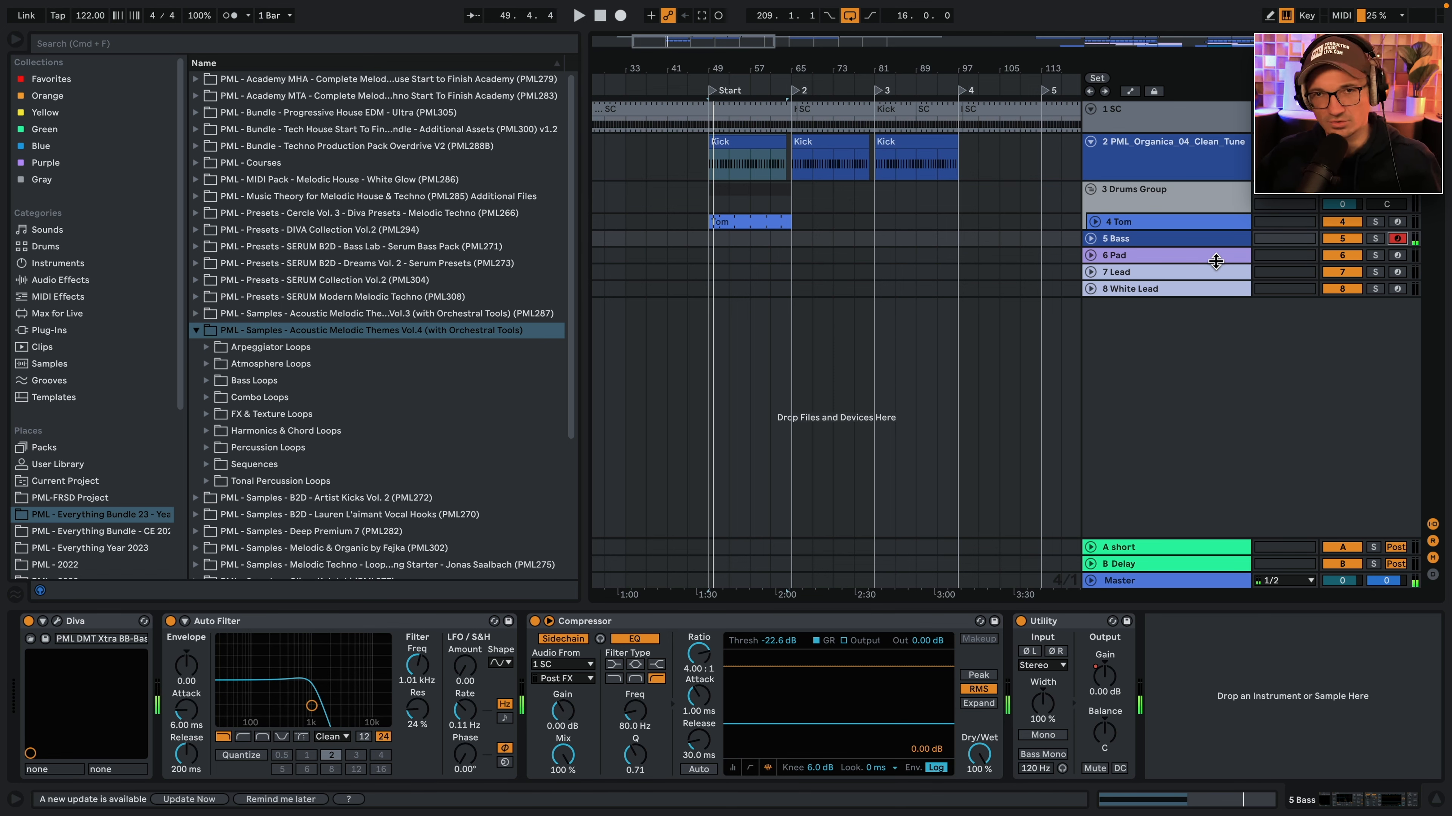
pyautogui.click(1216, 257)
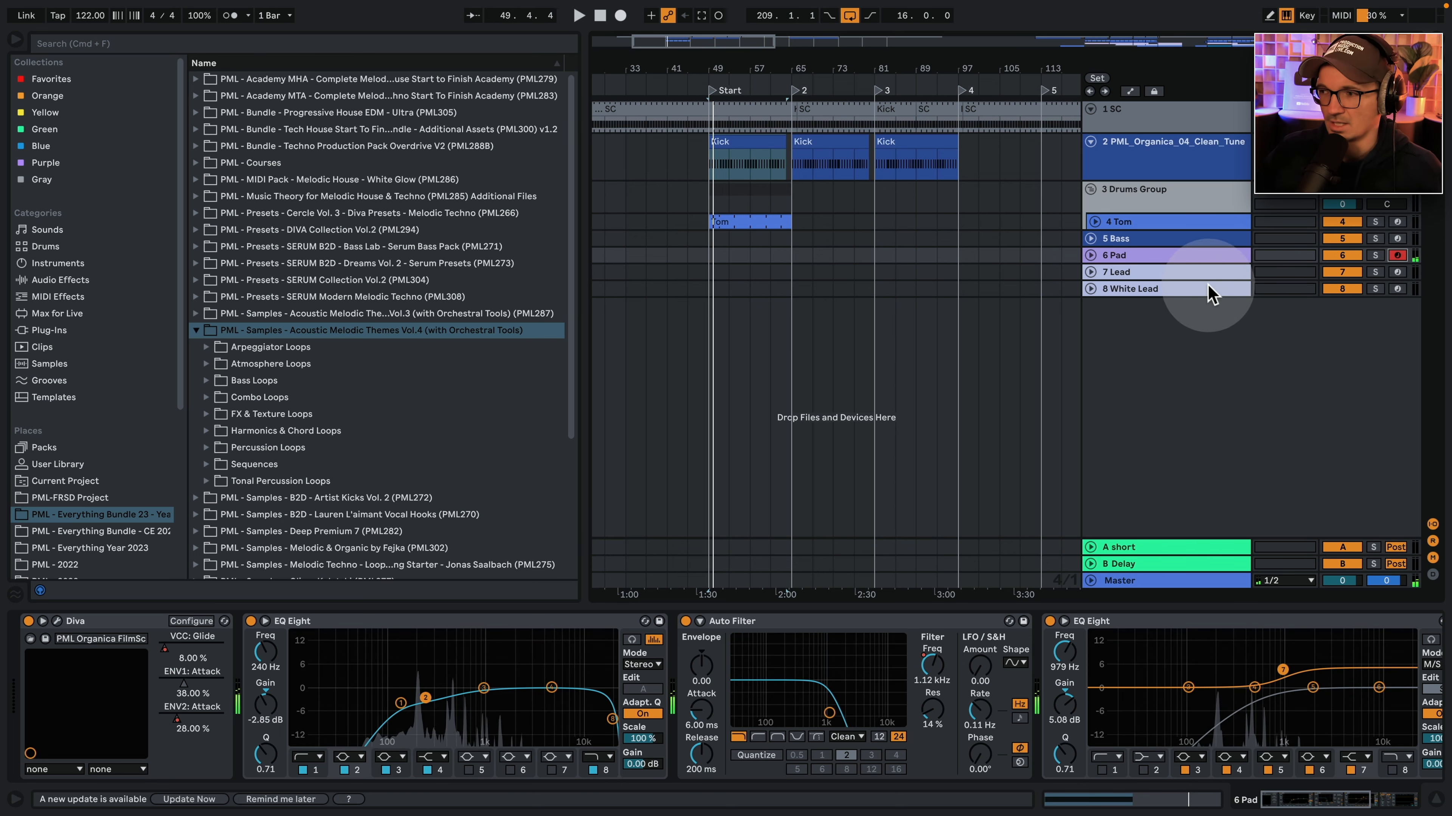
pyautogui.click(1202, 273)
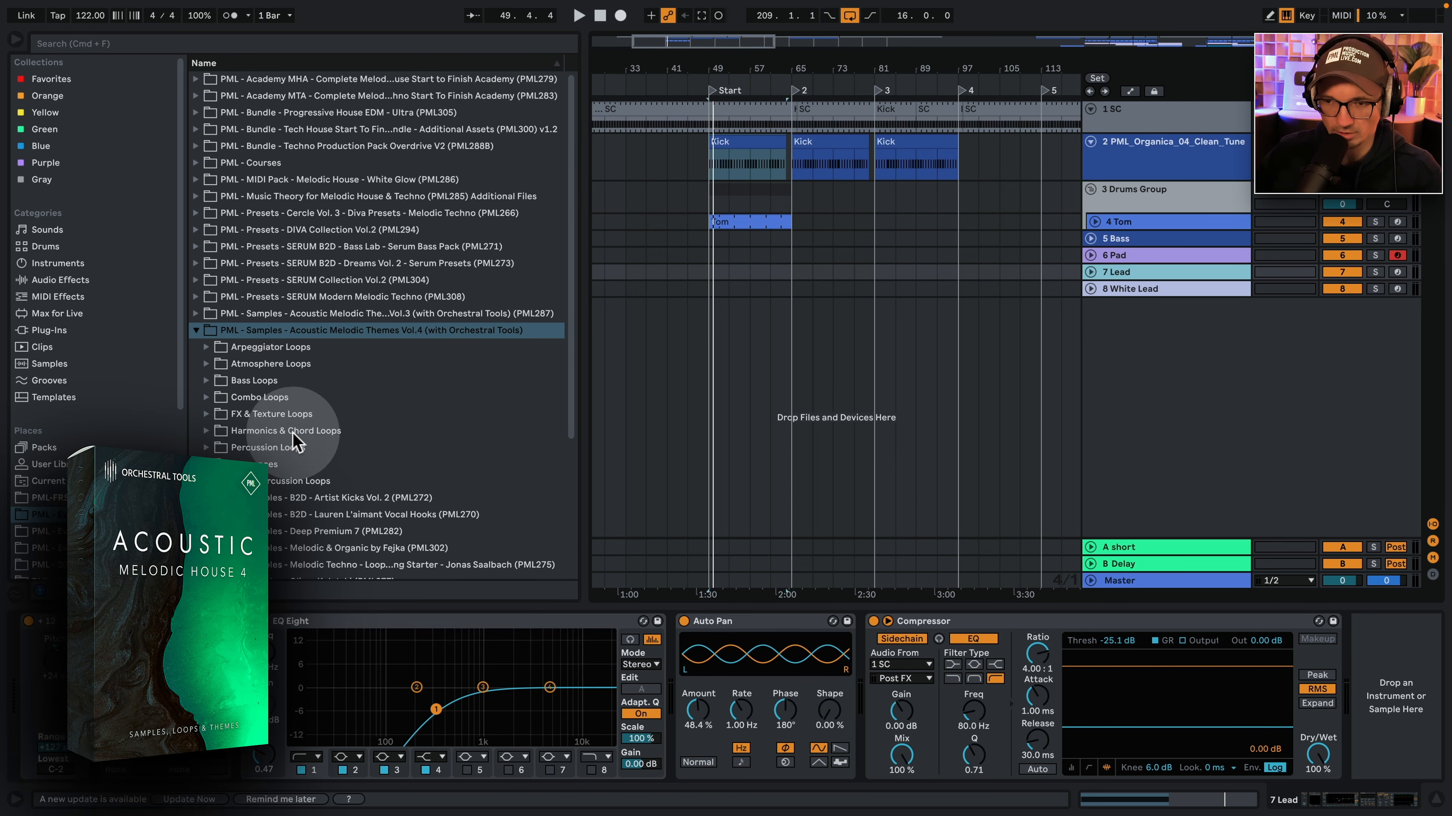
# Open the Tonal Percussion Loops folder of Acoustic Melodic Themes Vol.4 and audition several of the LAR loops.
pyautogui.click(321, 482)
pyautogui.scroll(-3, 343, 483)
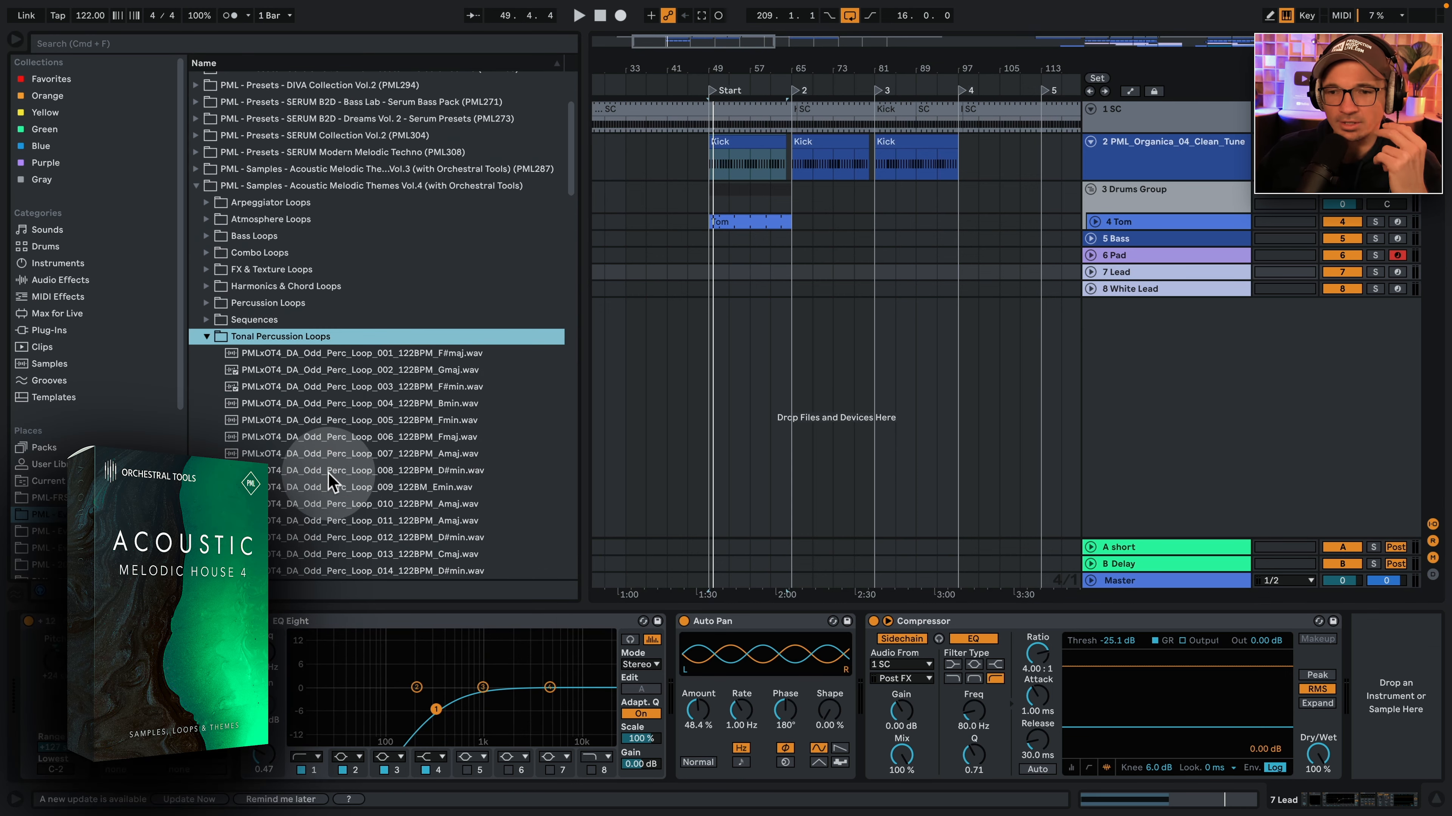
pyautogui.scroll(-5, 377, 484)
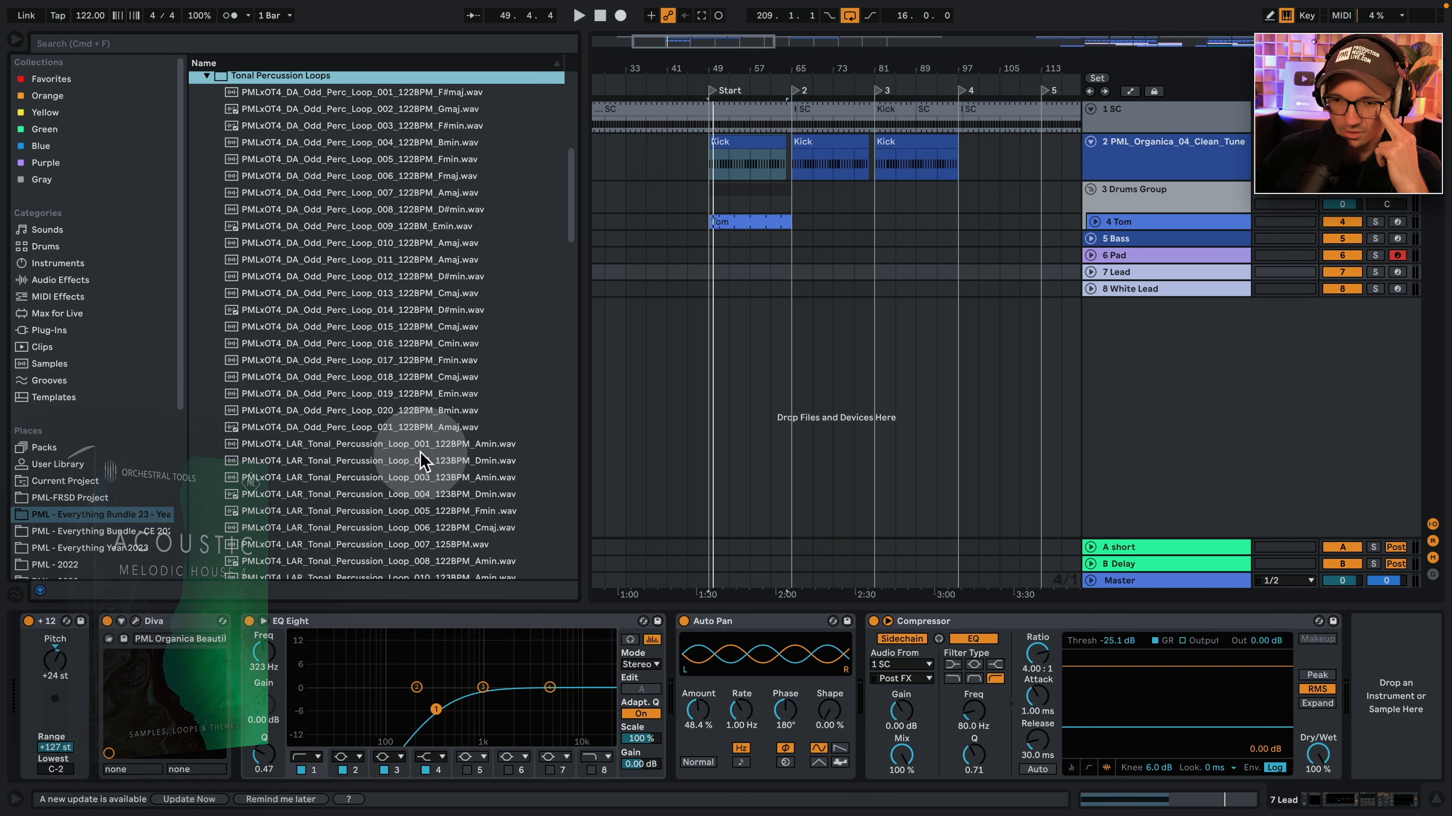
pyautogui.click(424, 460)
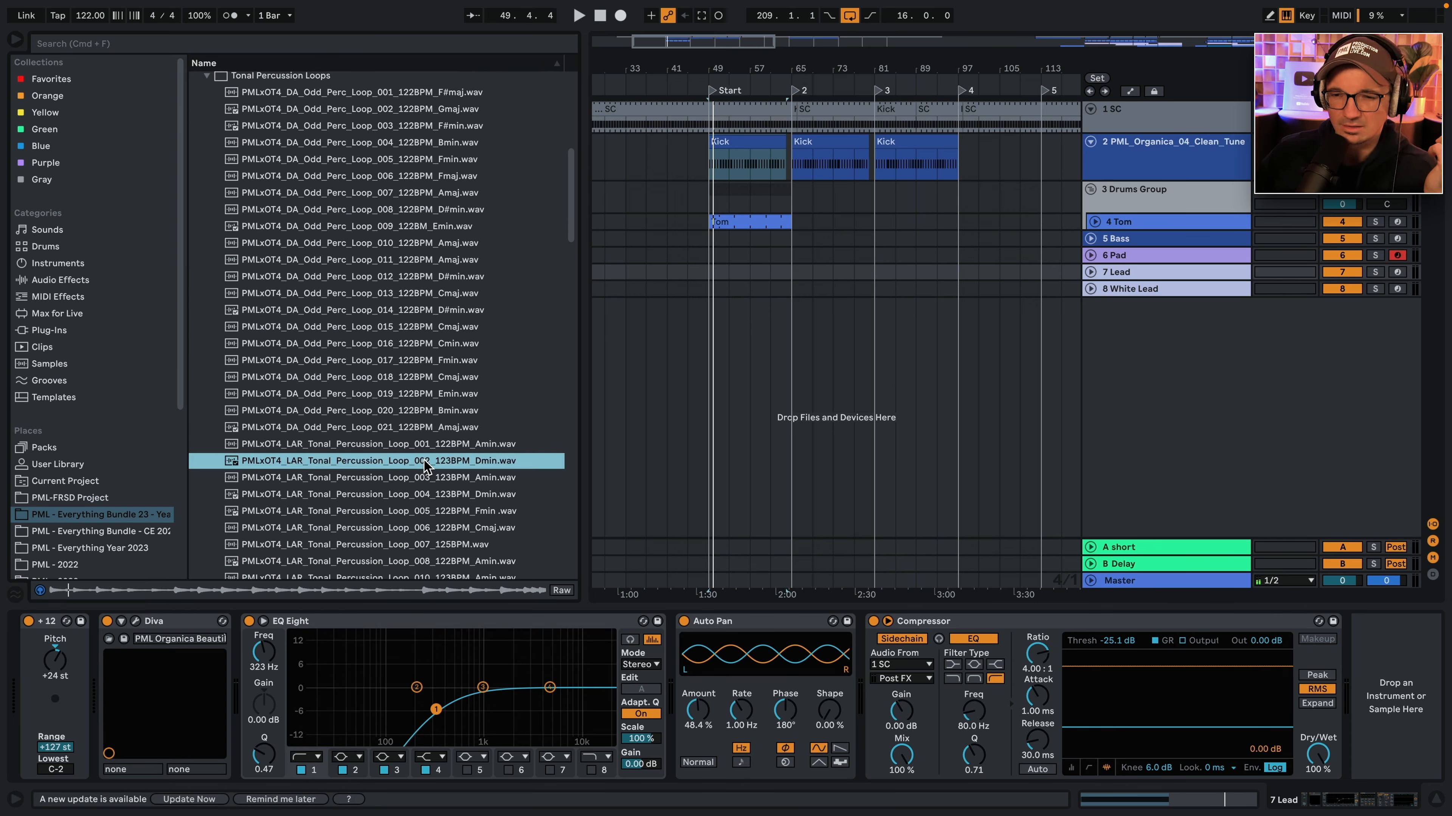
pyautogui.click(346, 495)
pyautogui.scroll(-5, 347, 483)
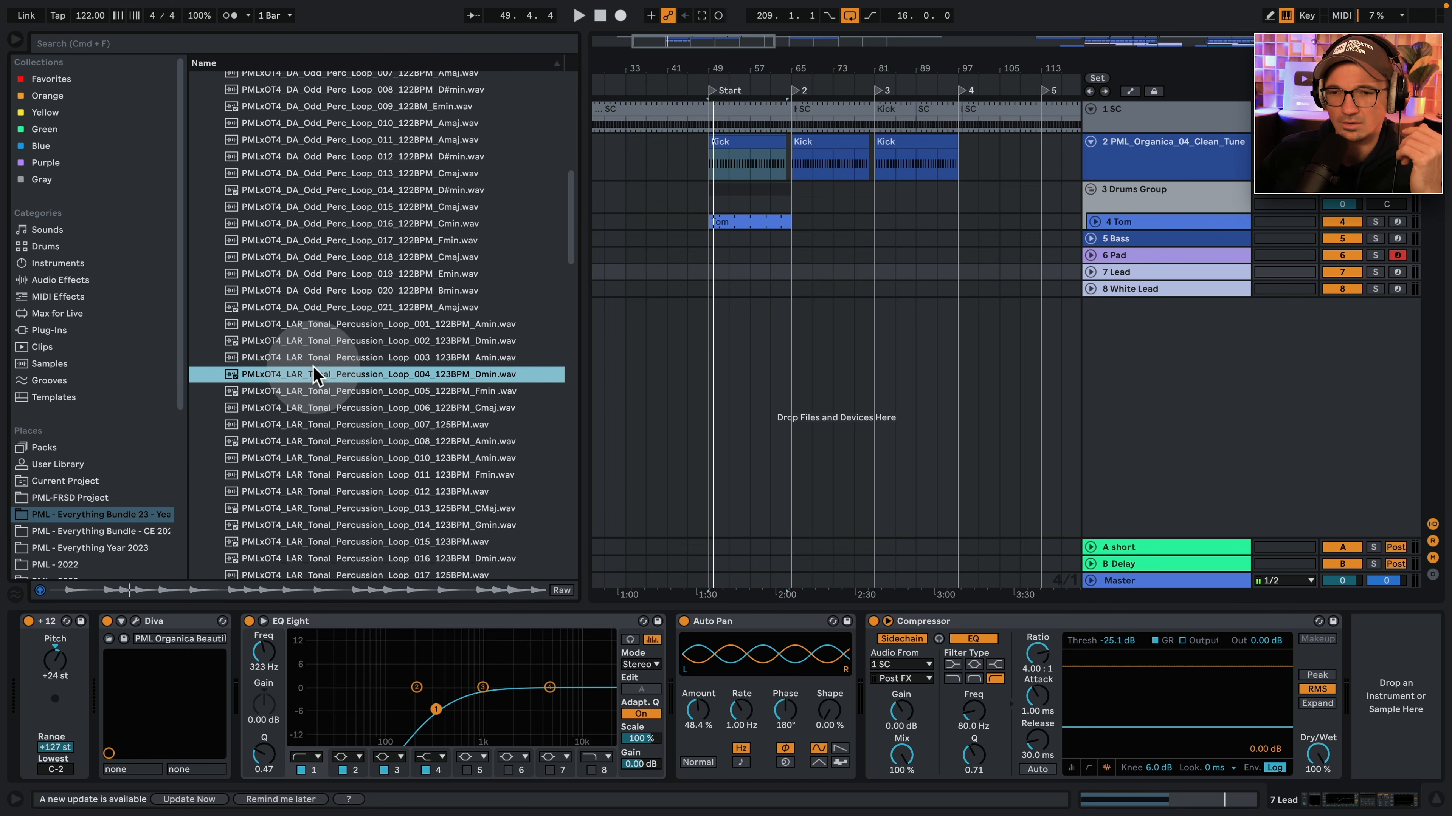
pyautogui.click(329, 359)
pyautogui.scroll(-2, 461, 375)
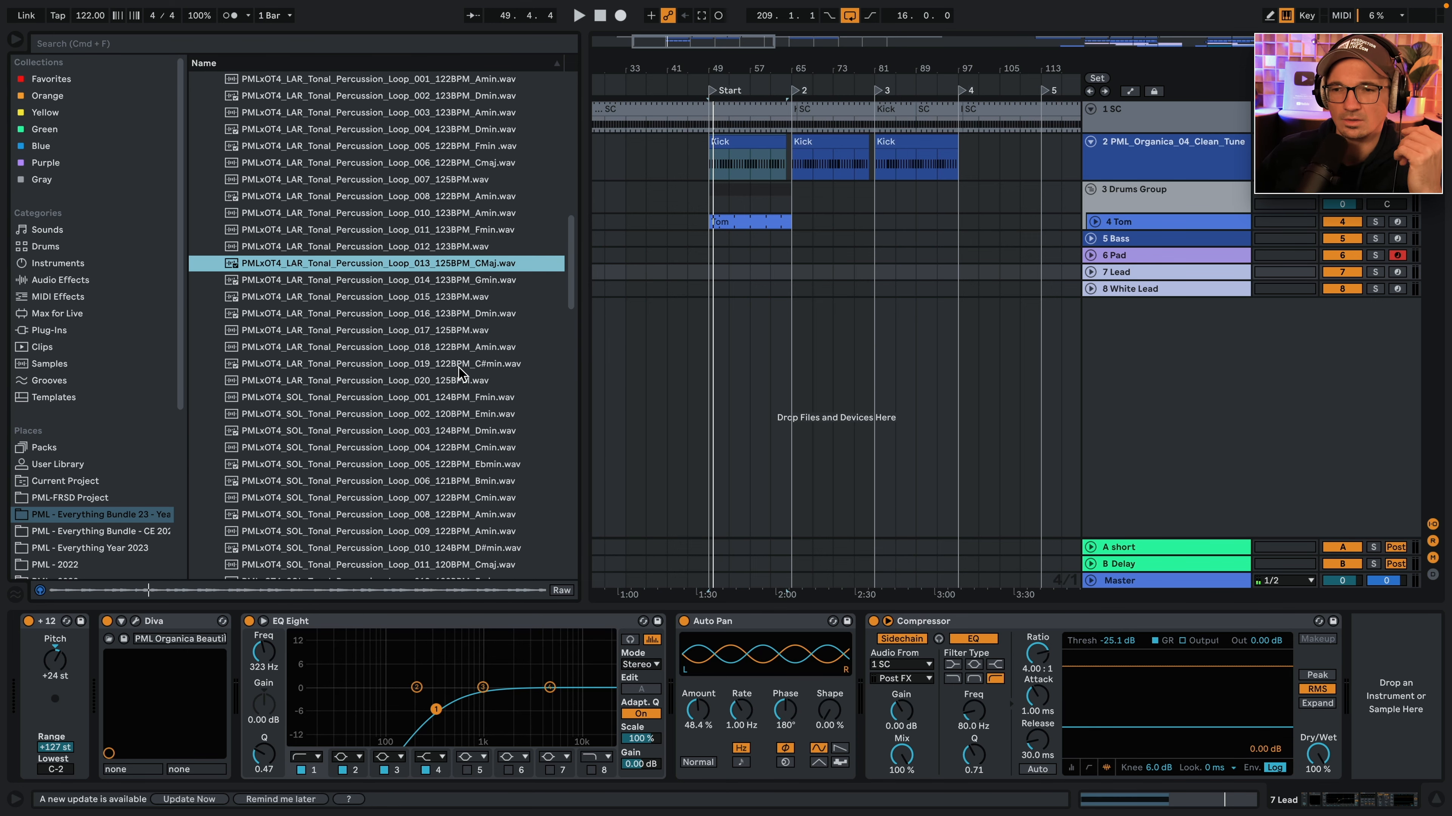
pyautogui.click(334, 313)
pyautogui.press('Up')
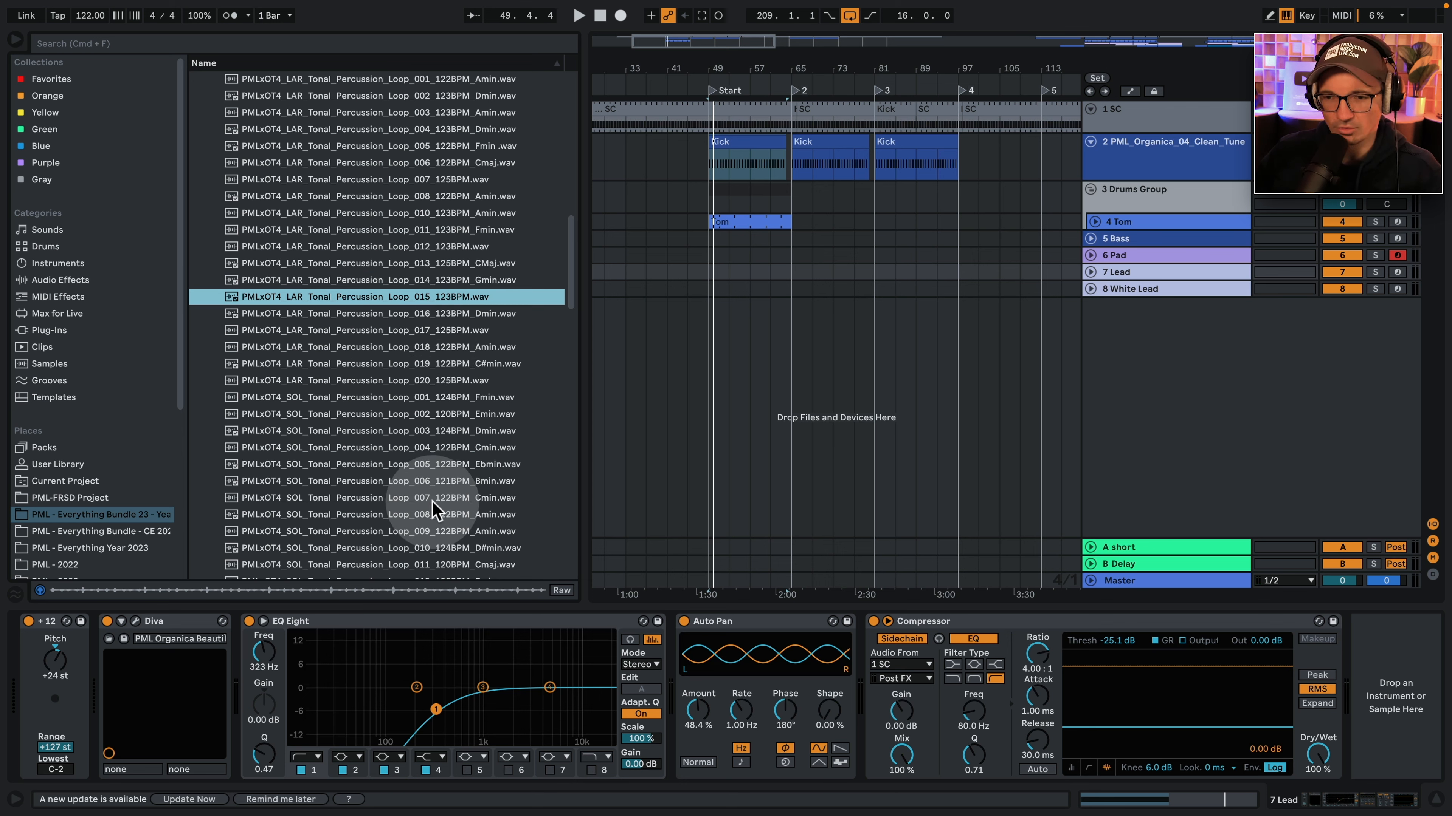
# Audition several SOL tonal percussion loops, including 006, 008, 014, 016, 027 and 031.
pyautogui.click(498, 482)
pyautogui.scroll(-4, 495, 483)
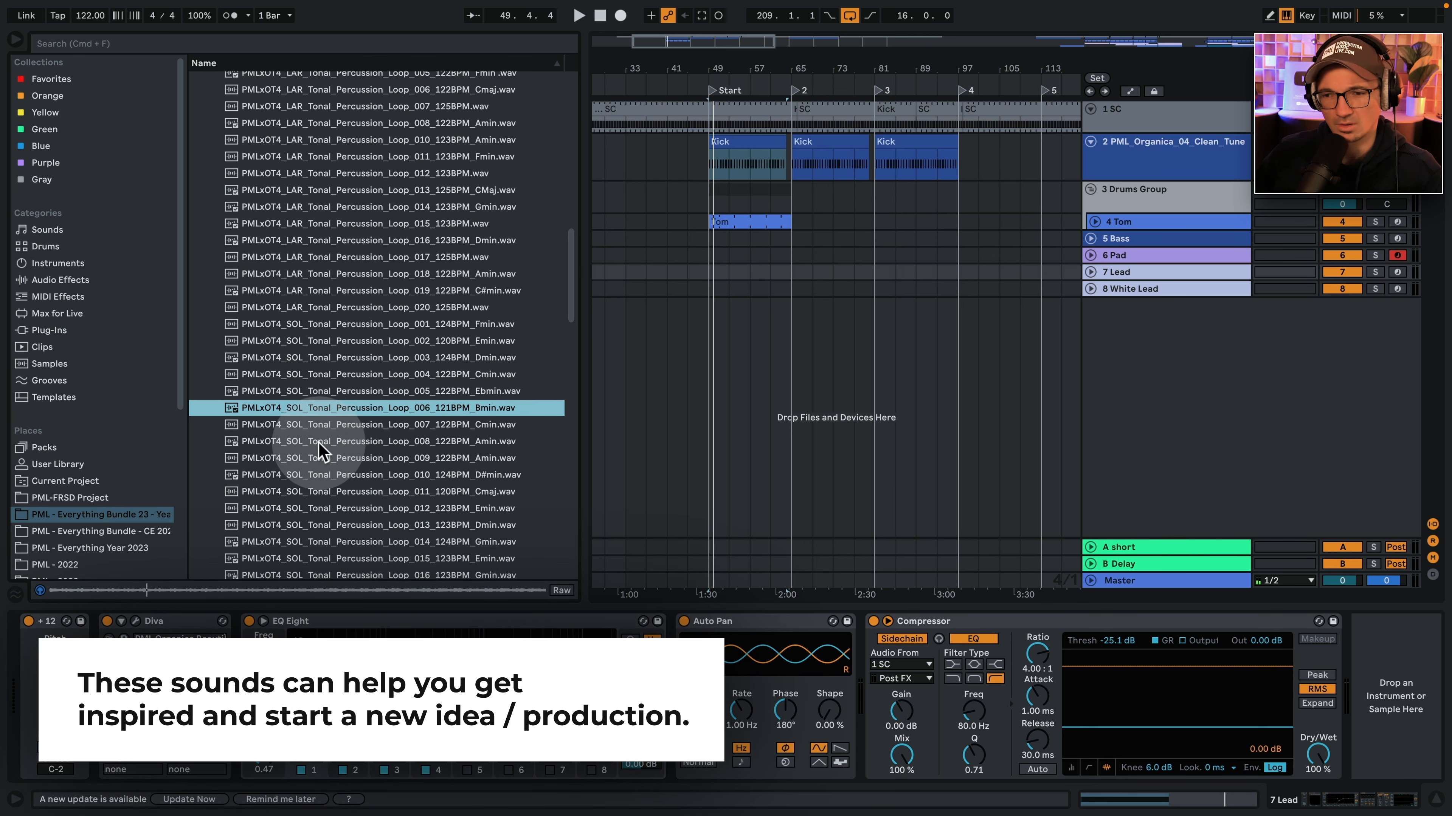
pyautogui.click(308, 446)
pyautogui.scroll(-4, 443, 471)
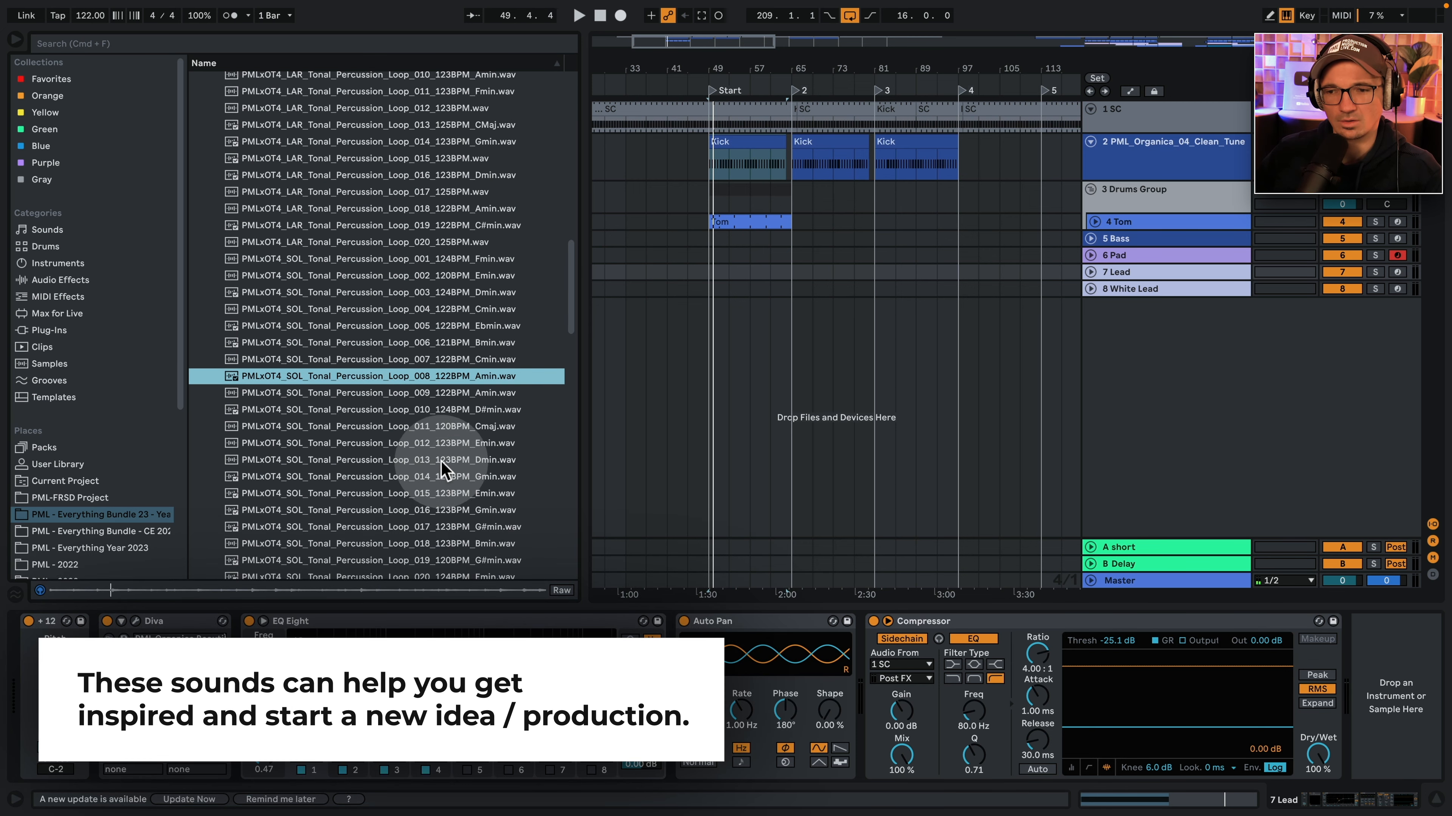
pyautogui.scroll(-3, 429, 466)
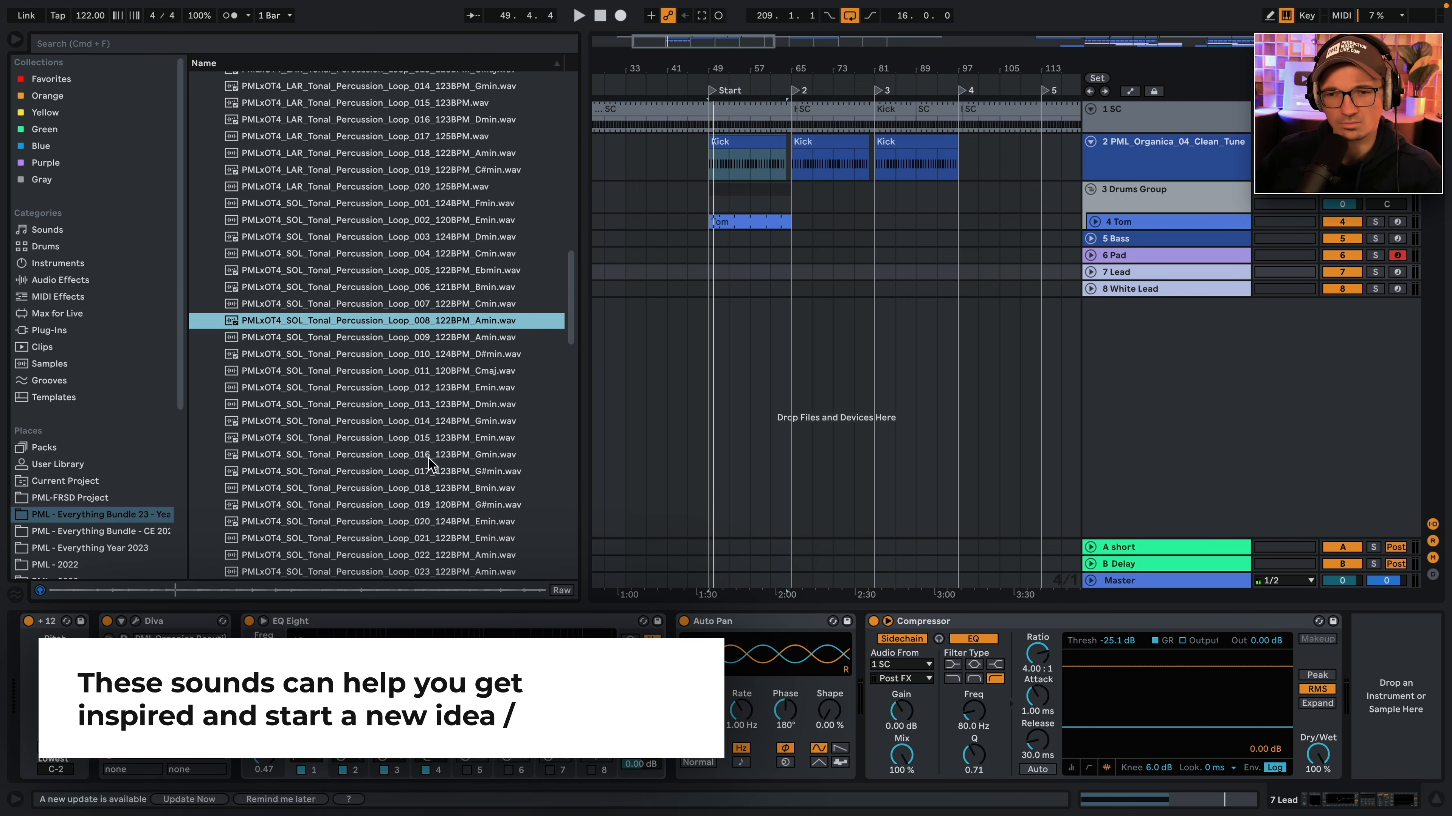
pyautogui.click(356, 423)
pyautogui.scroll(-4, 400, 401)
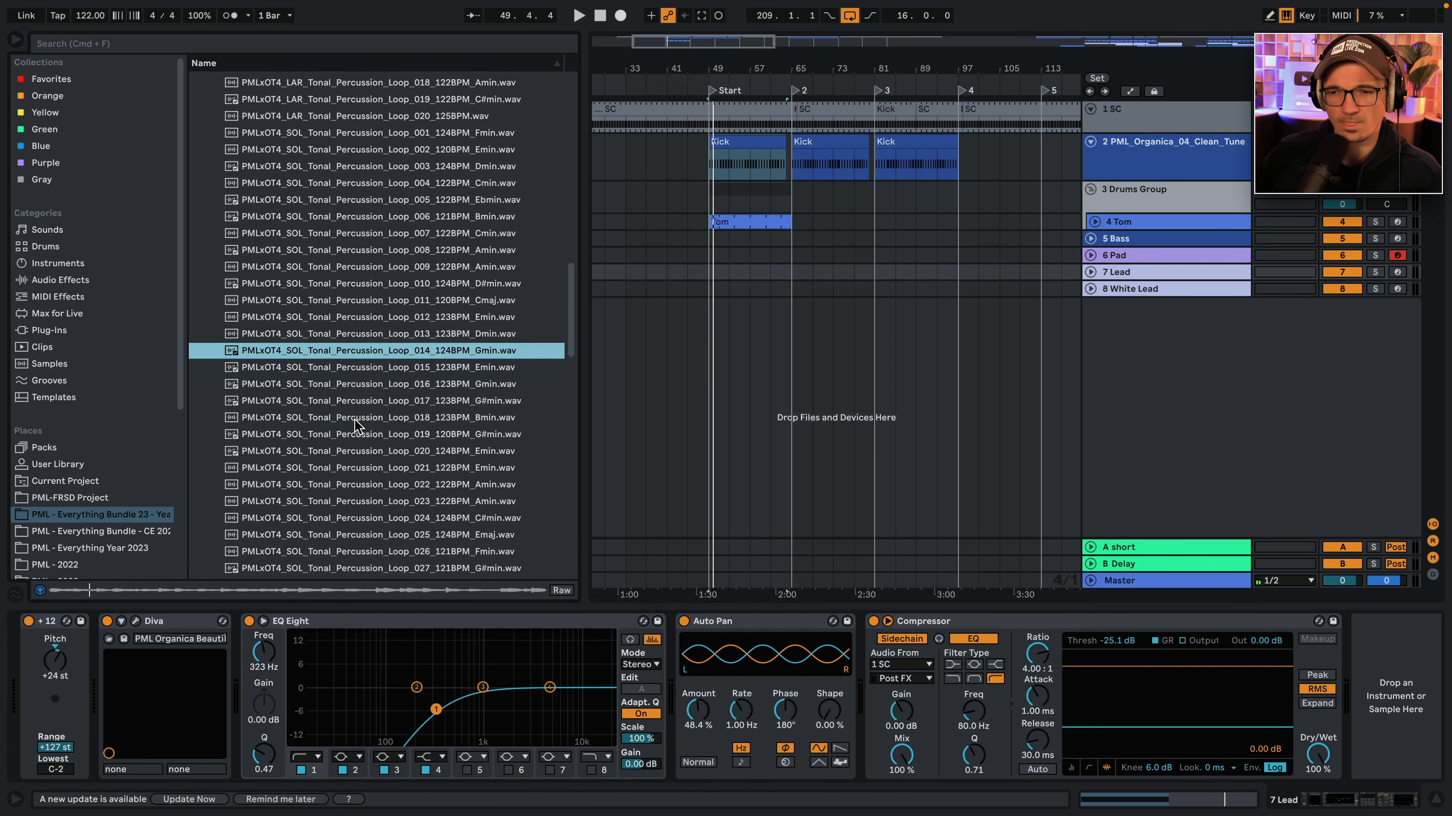
pyautogui.click(386, 387)
pyautogui.scroll(-4, 454, 324)
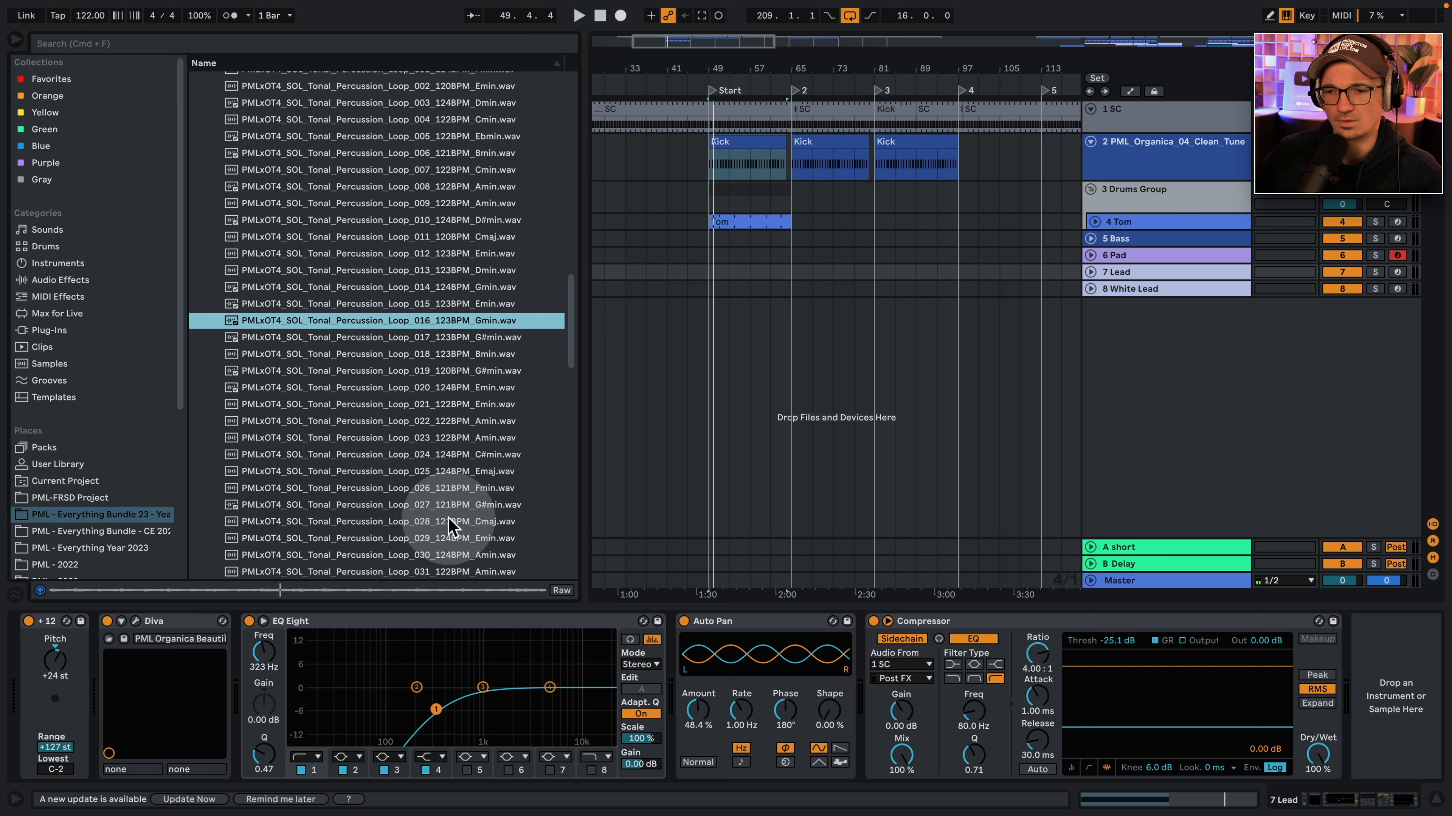
pyautogui.click(423, 506)
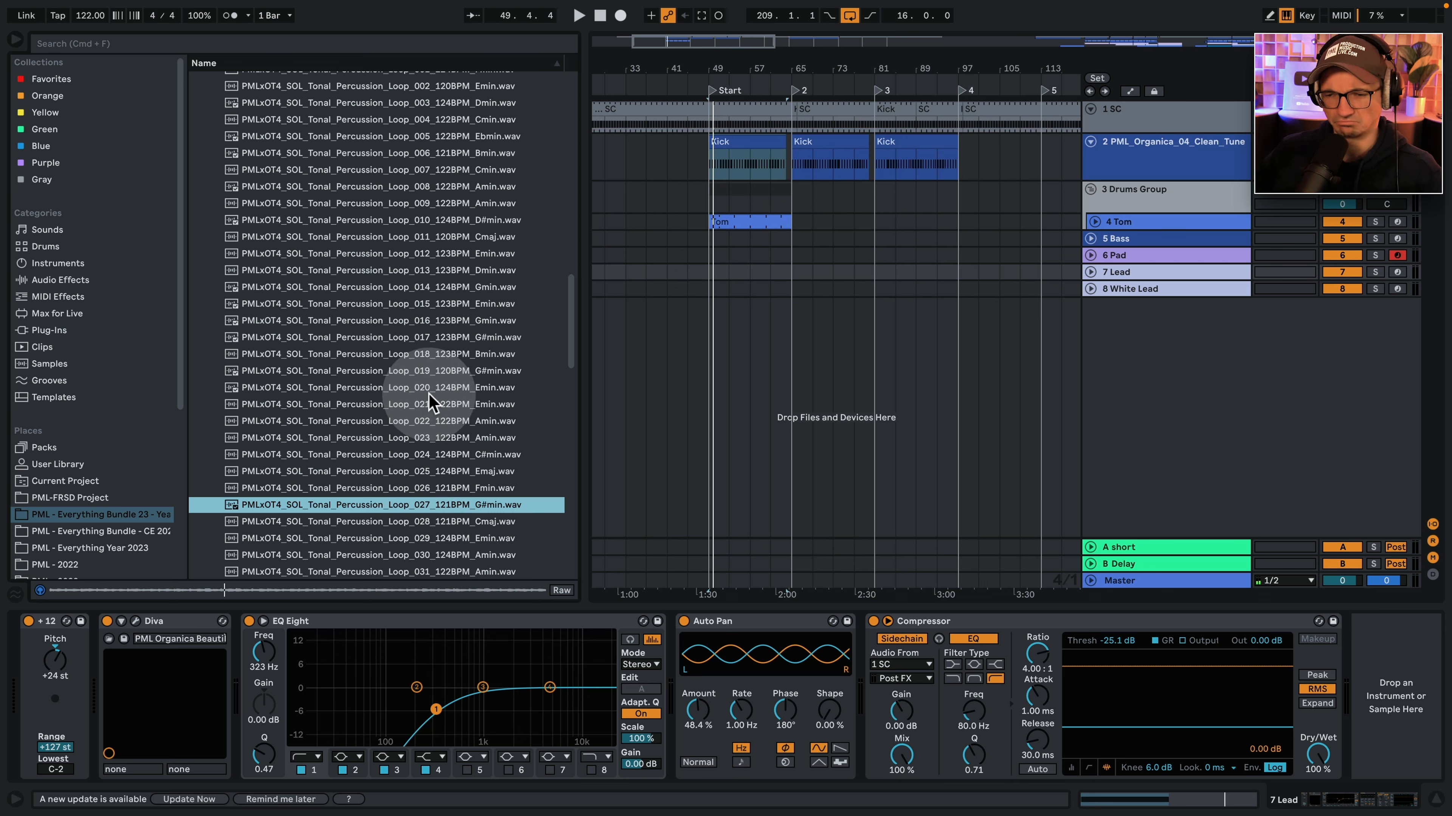
pyautogui.scroll(-3, 435, 409)
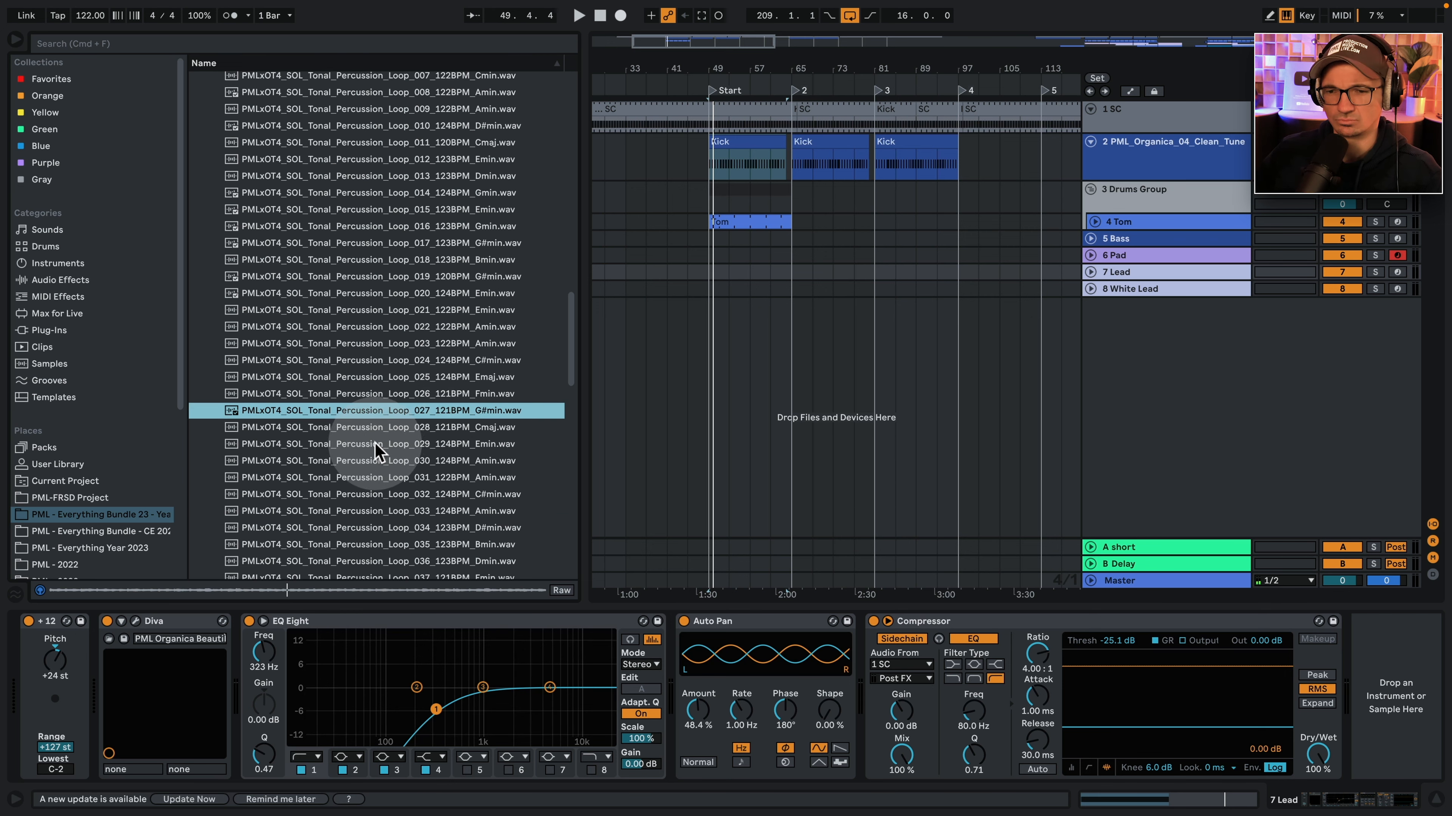
pyautogui.click(417, 480)
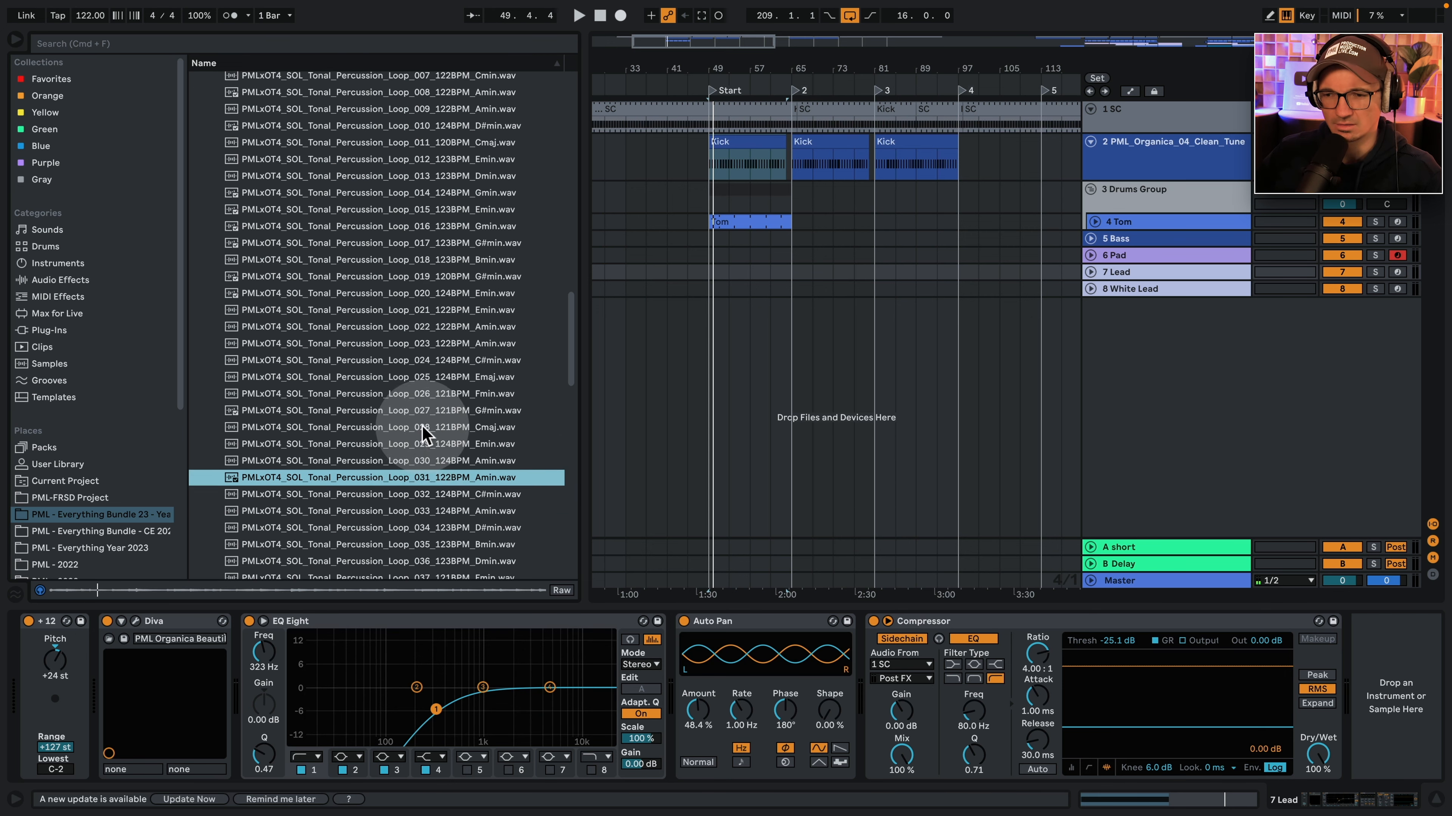
pyautogui.scroll(-2, 423, 435)
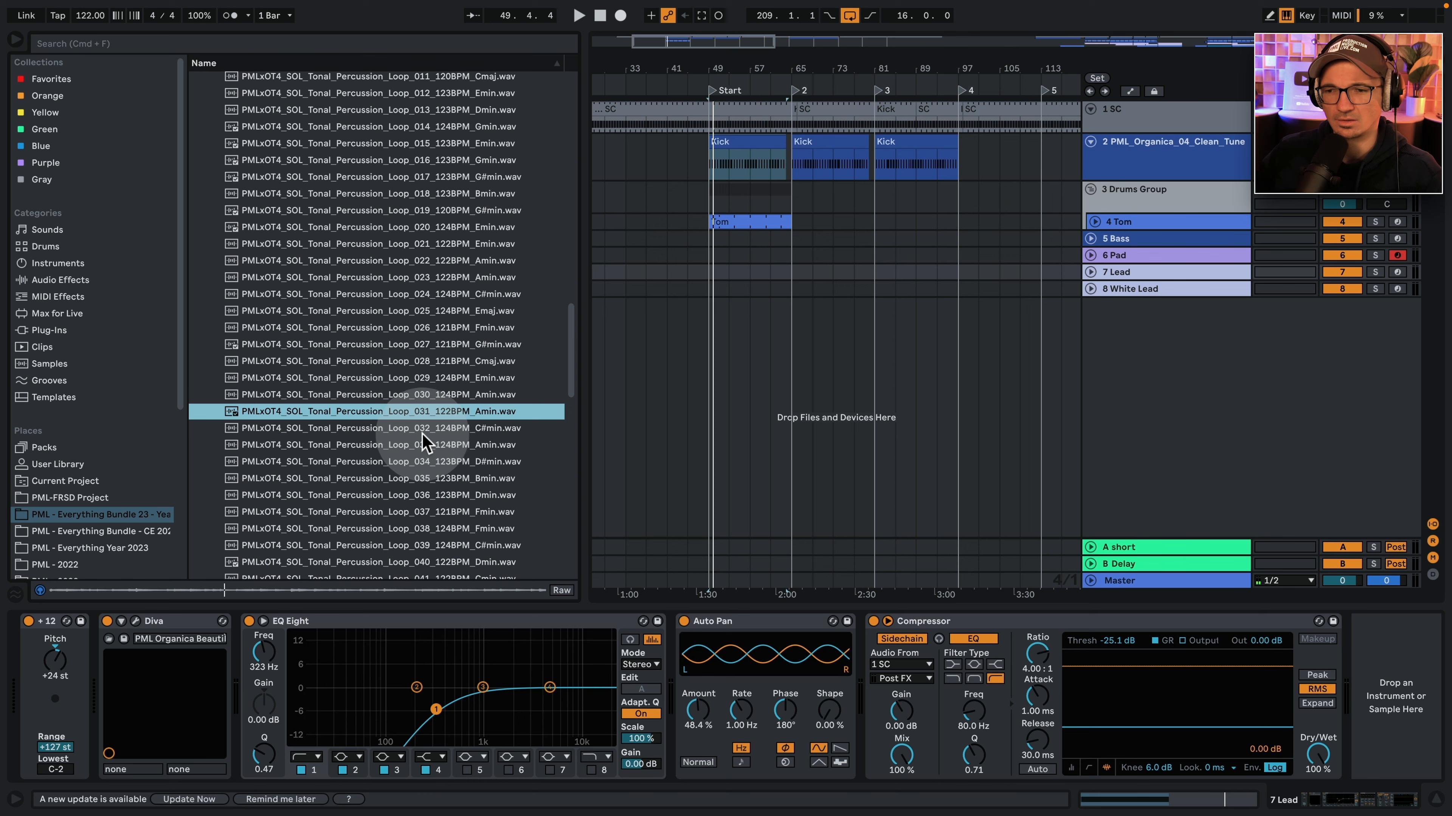
pyautogui.scroll(15, 429, 400)
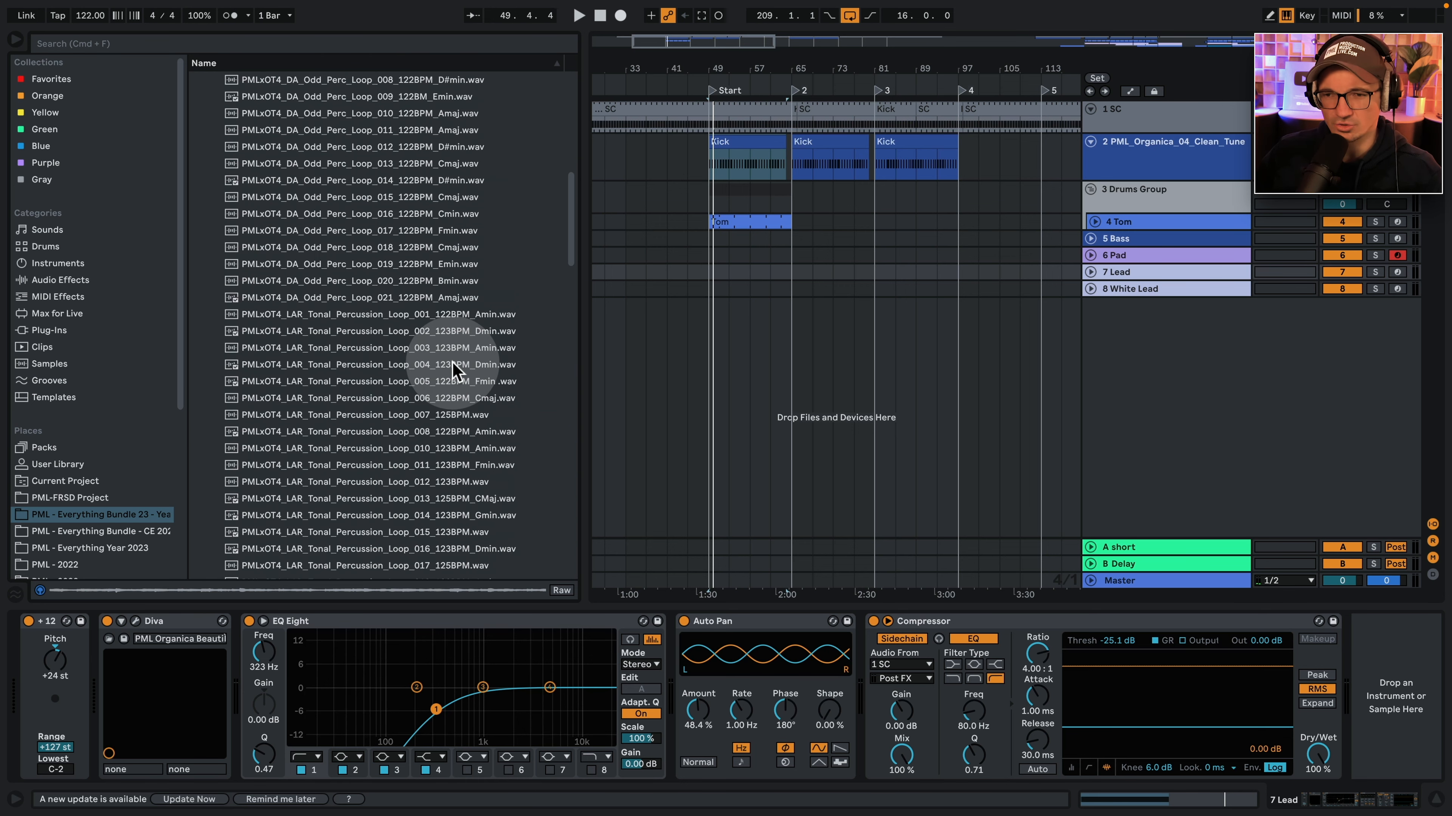
# Audition loops in FX & Texture Loops and add PMLxOT4_LAR_Harmonic_Texture_Loop_006_122BPM_Dmin to a new audio track at bar 49.
pyautogui.click(207, 251)
pyautogui.click(487, 389)
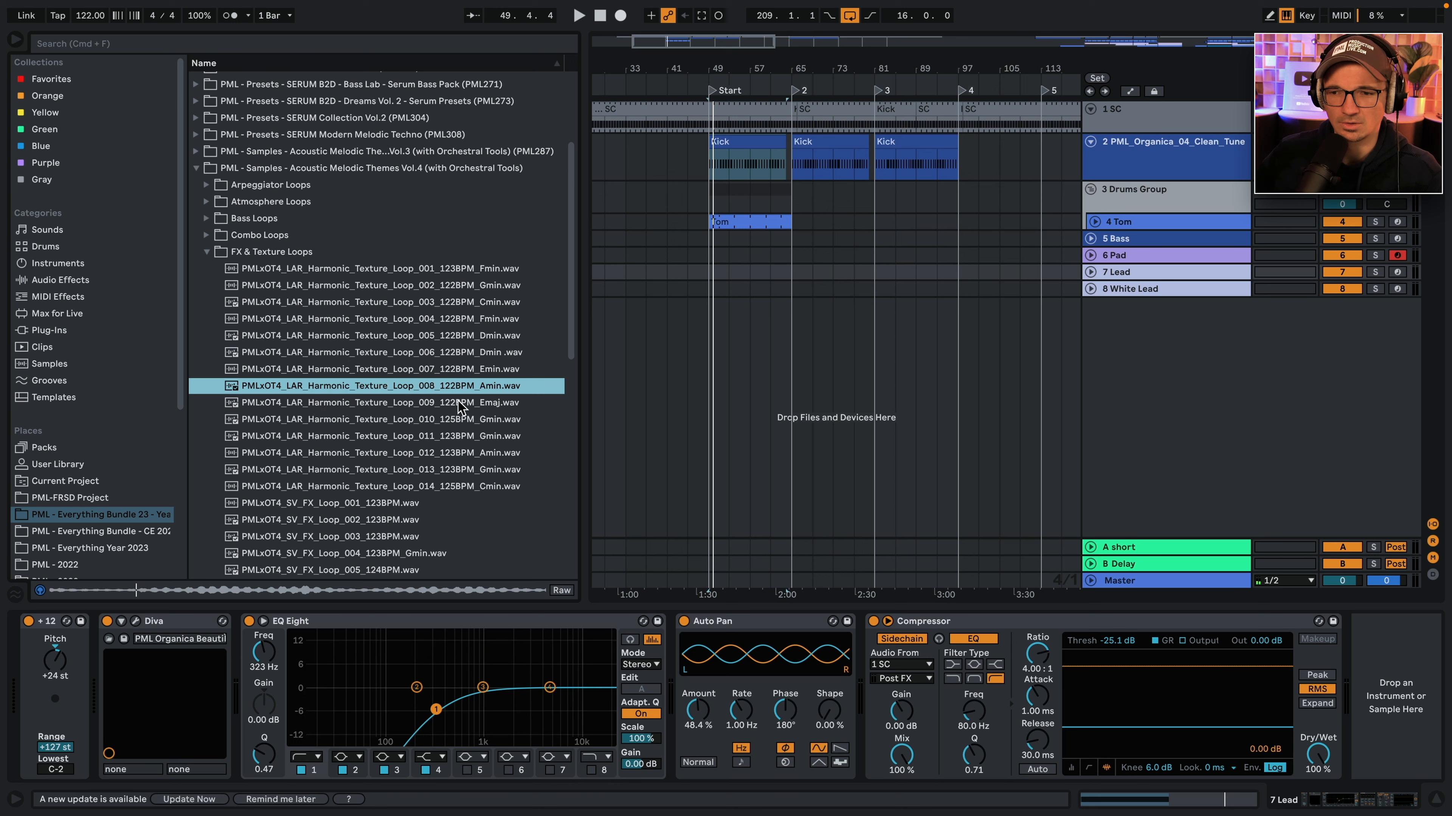
pyautogui.click(426, 355)
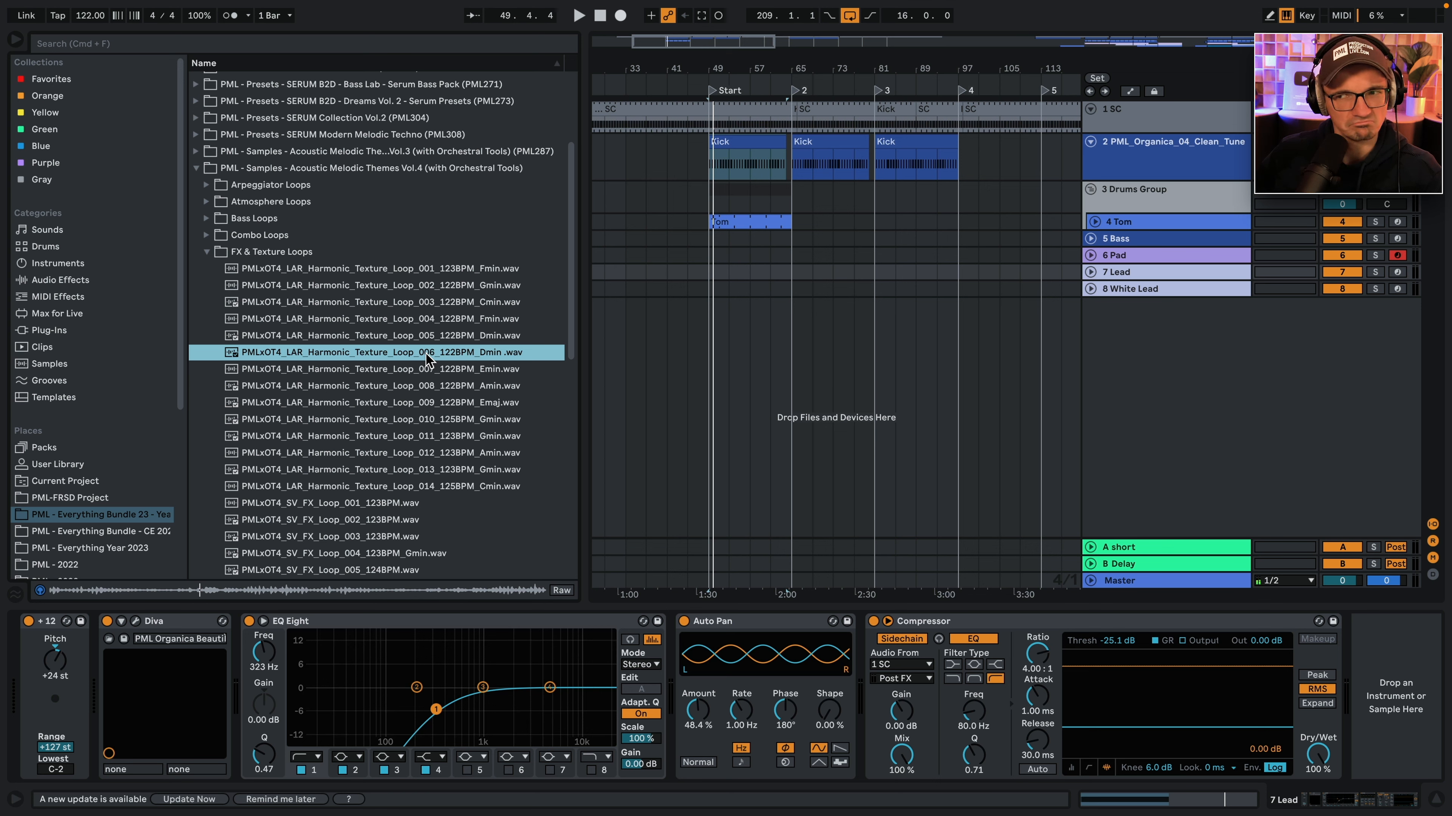
pyautogui.moveTo(423, 359); pyautogui.dragTo(721, 311)
# Lower the harmonic texture track's volume to -16.4 dB and play it together with the kick and tom.
pyautogui.click(1123, 320)
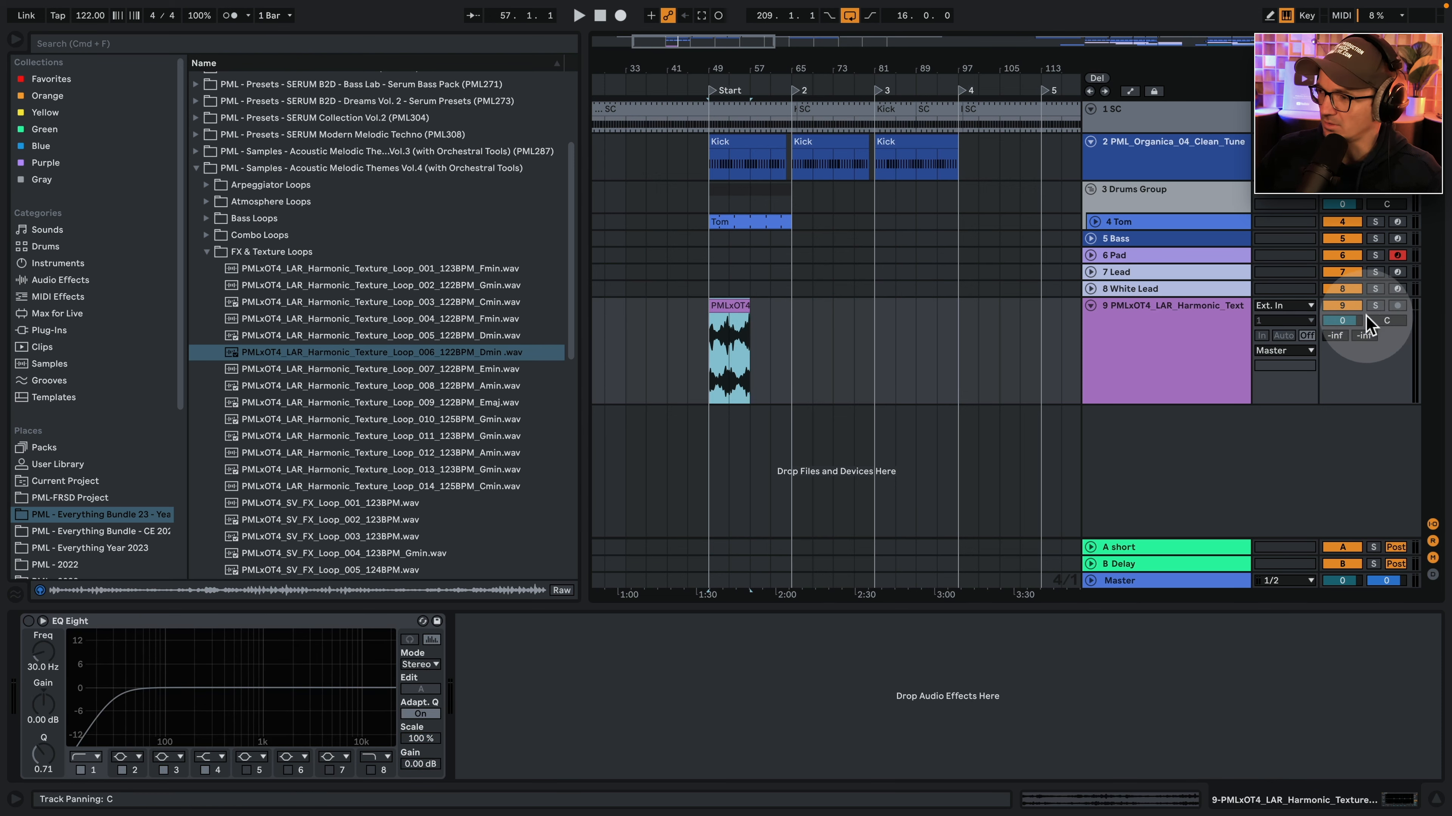
pyautogui.moveTo(1360, 319); pyautogui.dragTo(1360, 337)
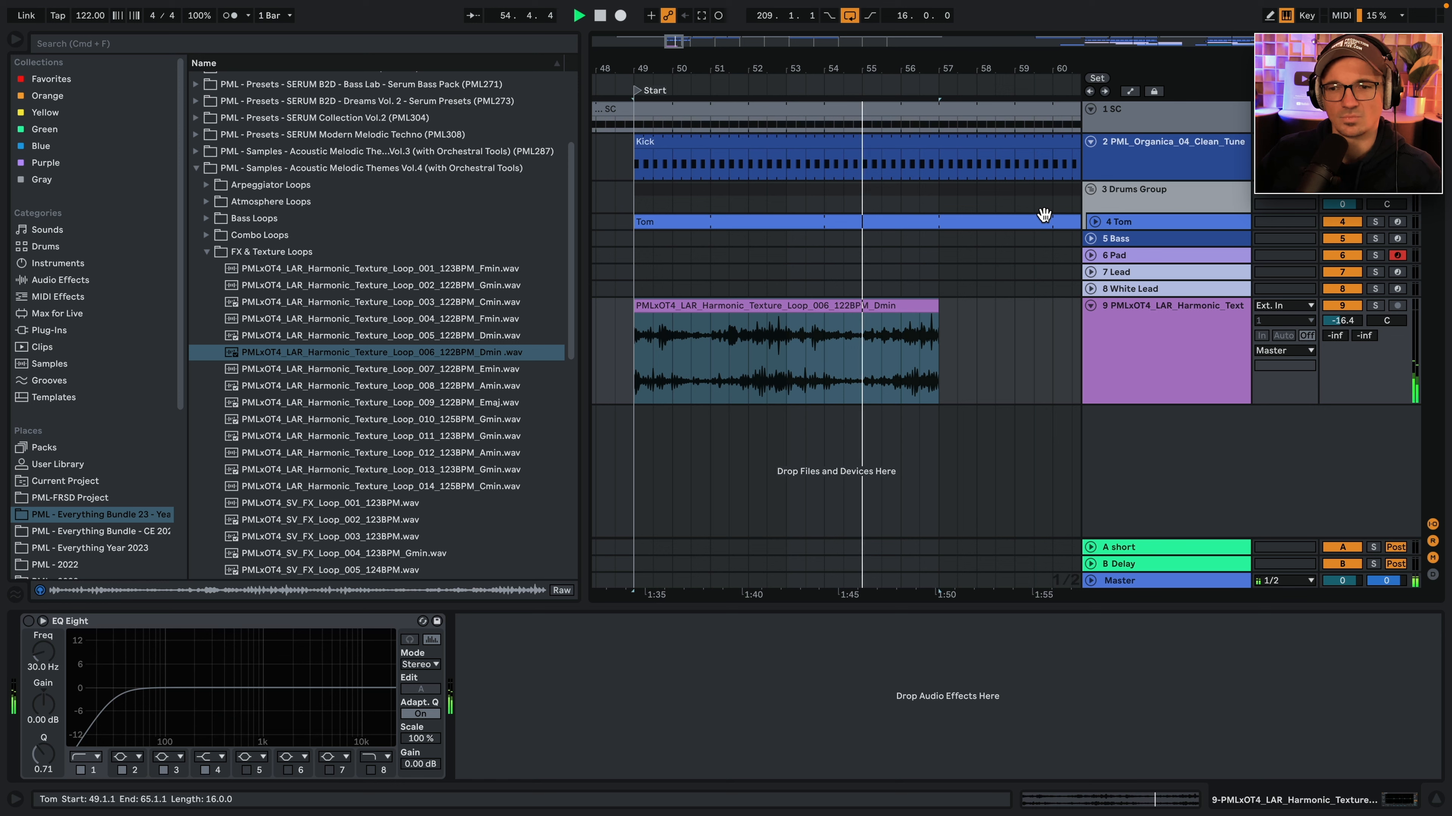
pyautogui.click(813, 266)
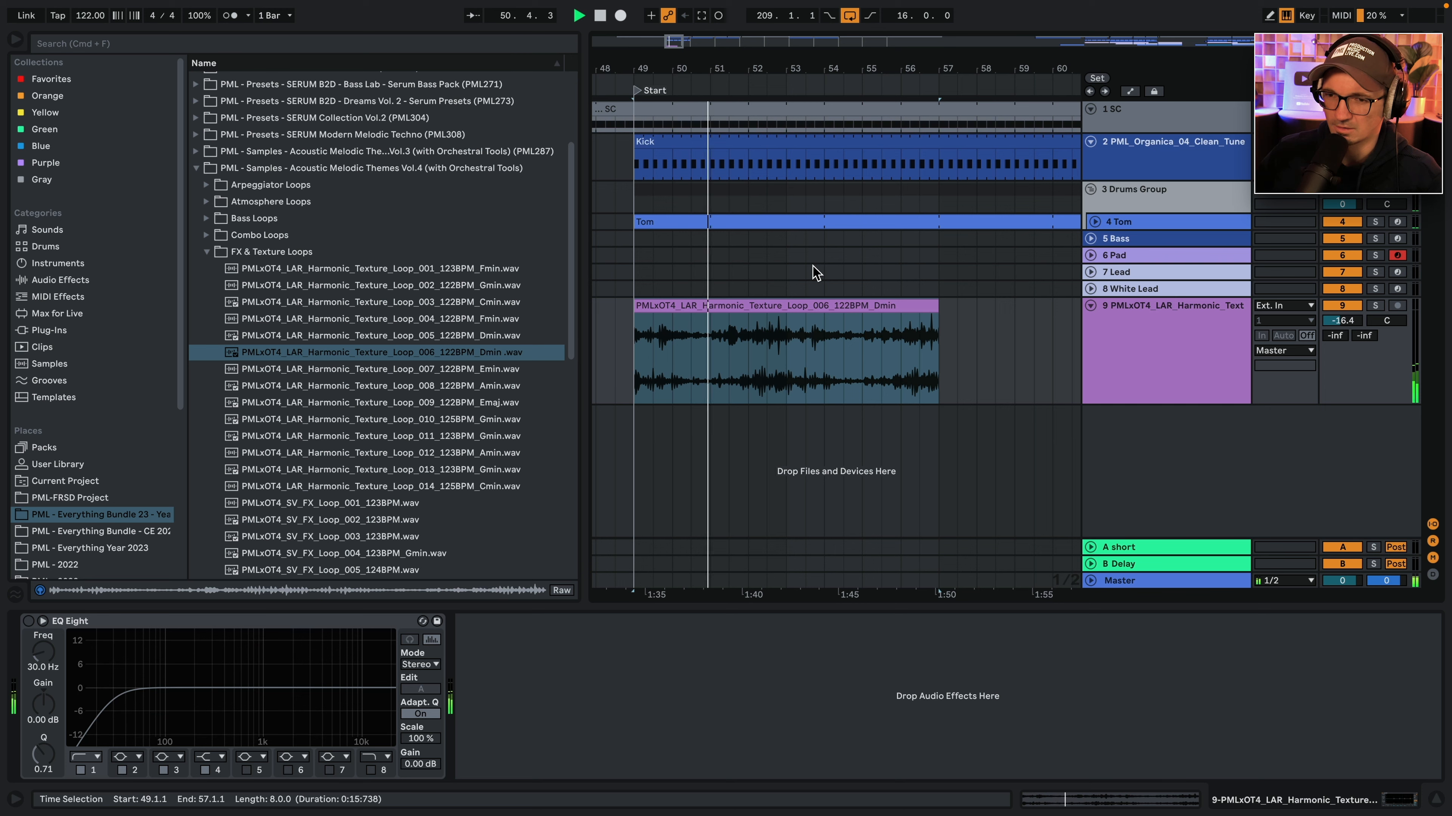
# Replace the texture clip at bar 49 with PMLxOT4_SOL_Tonal_Percussion_Loop_016_123BPM_Gmin from the Tonal Percussion Loops folder.
pyautogui.click(206, 251)
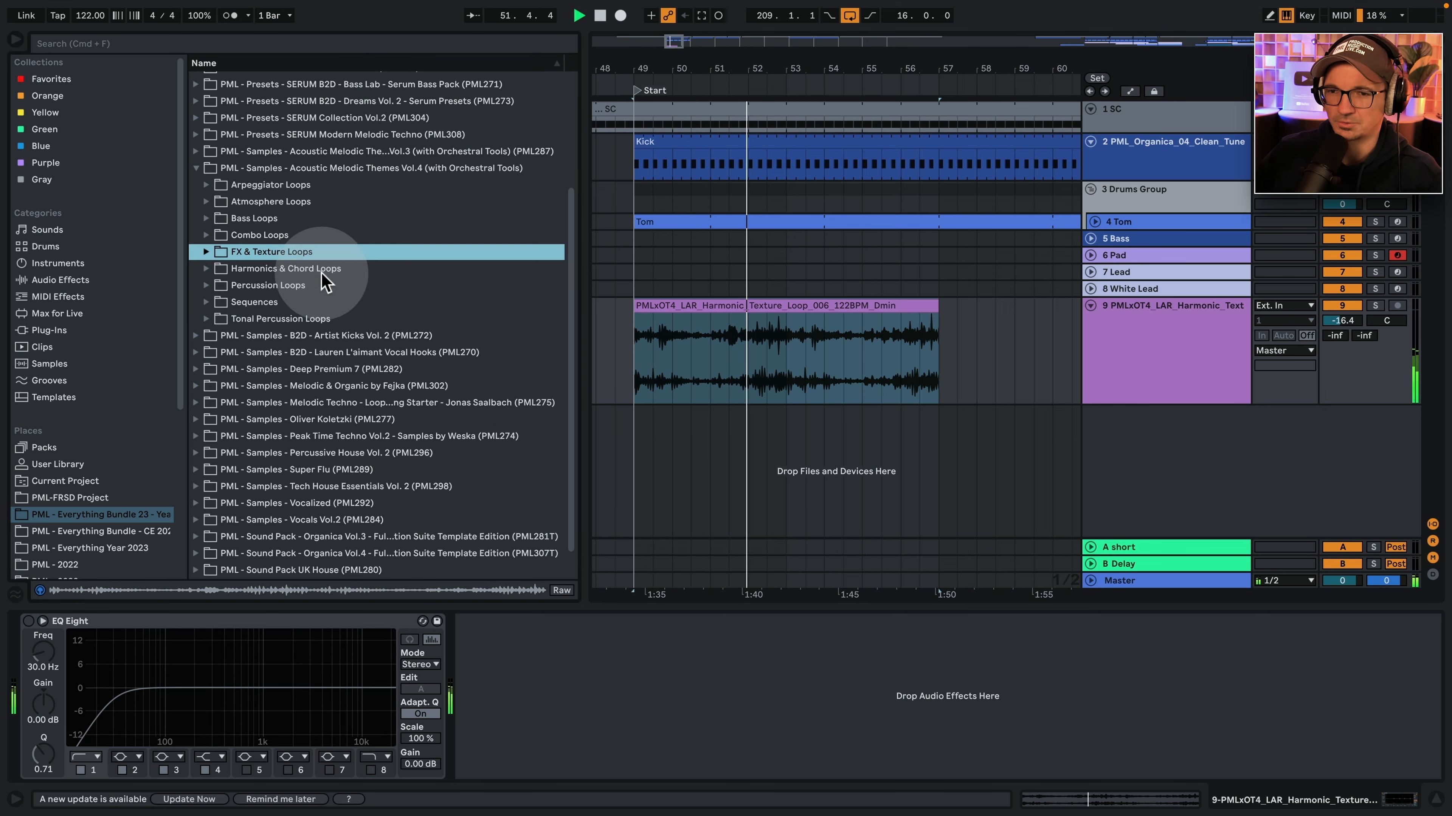
pyautogui.click(206, 320)
pyautogui.scroll(-8, 518, 454)
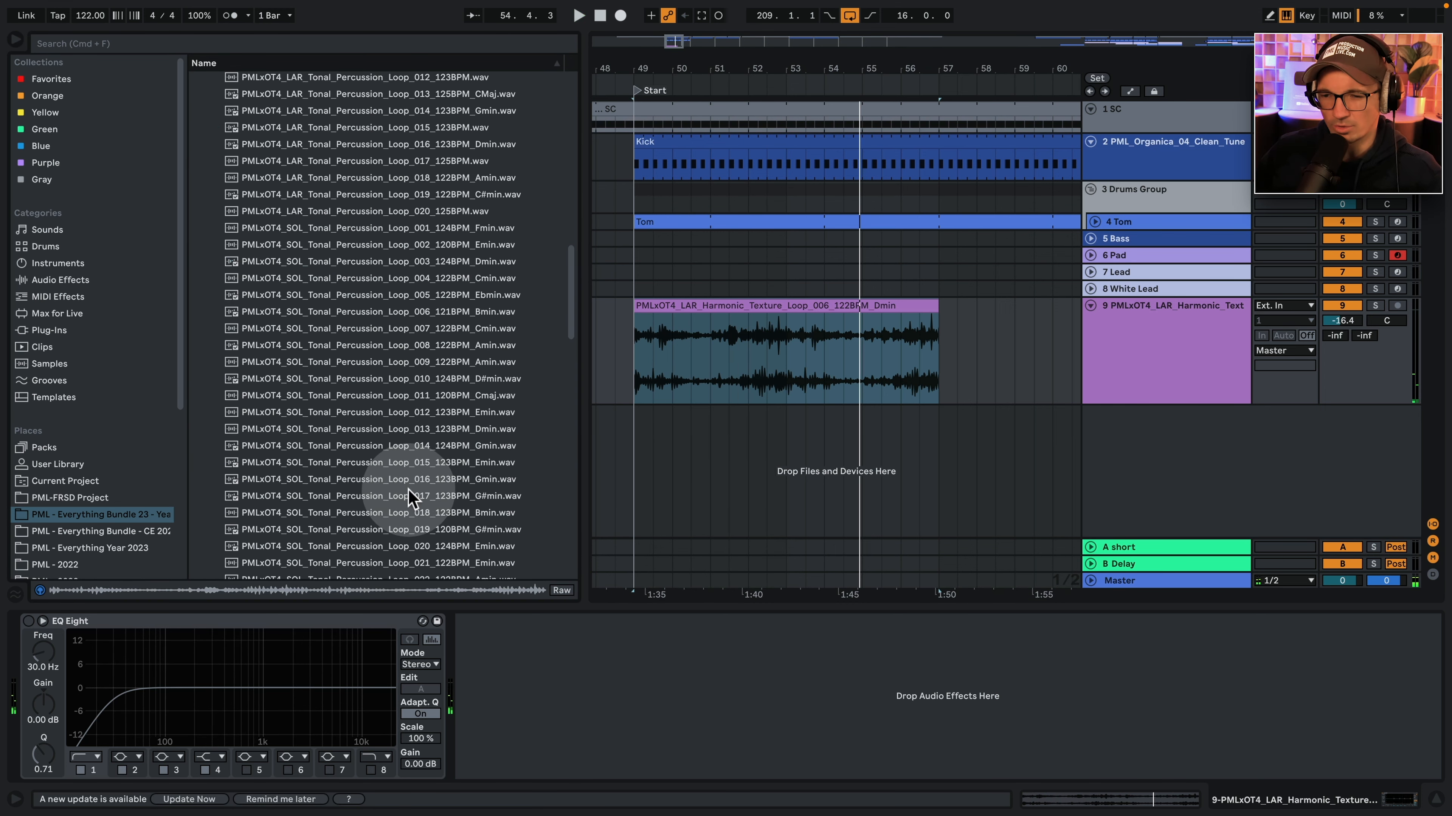
pyautogui.click(285, 479)
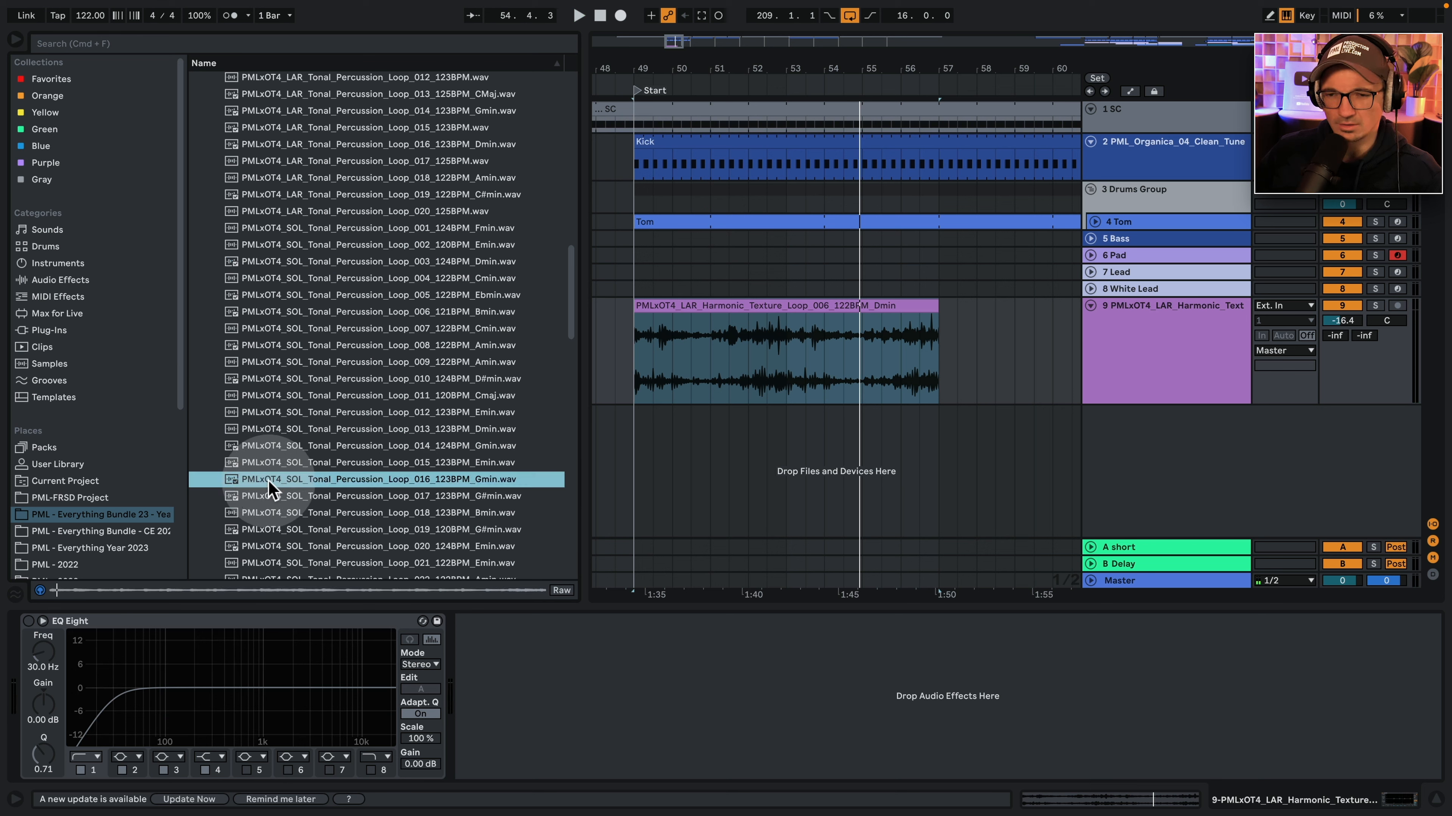
pyautogui.moveTo(260, 480); pyautogui.dragTo(643, 321)
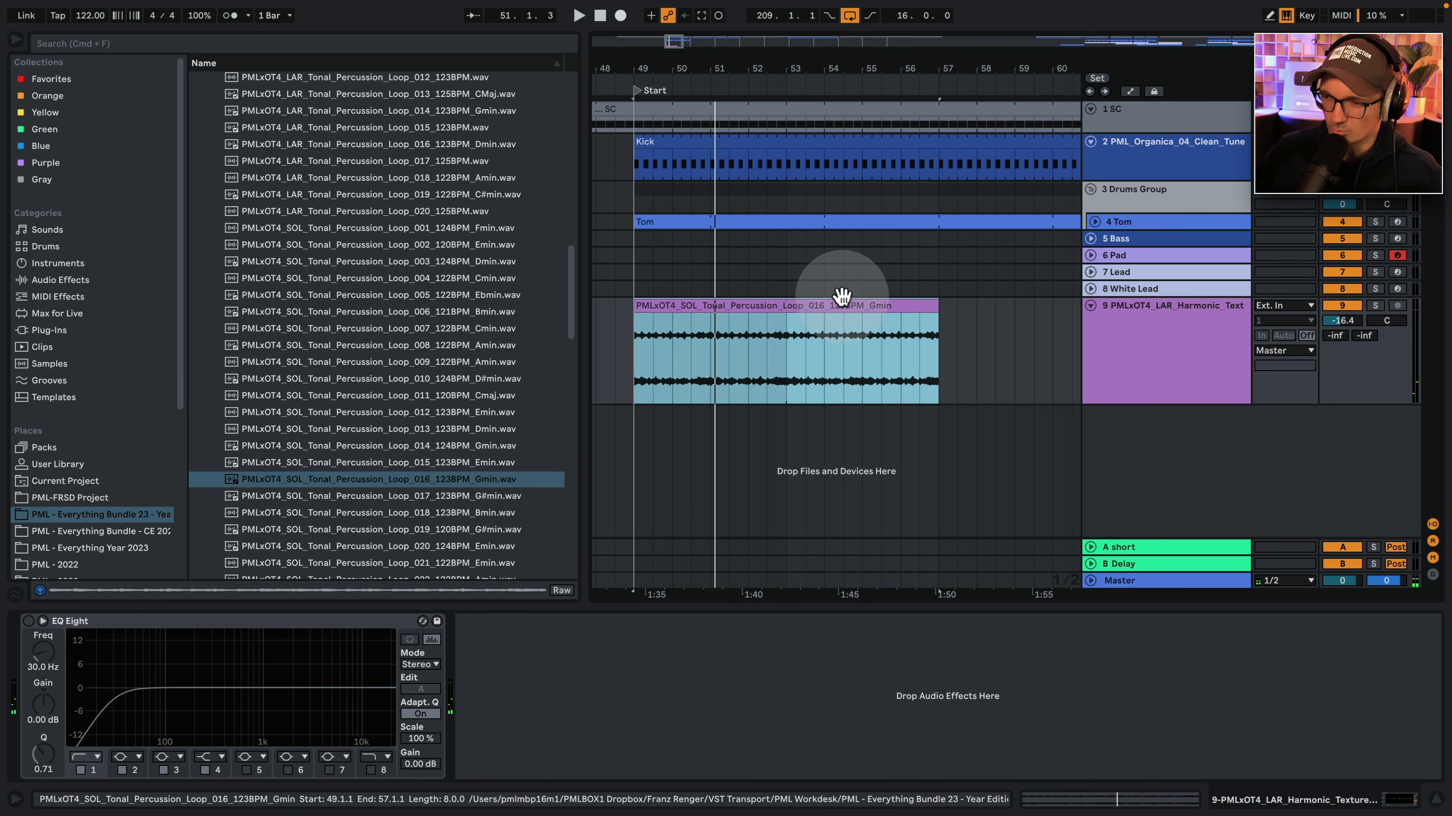
# Select the first half bar of the tonal percussion clip, from 49.1.1 to 49.3.1, and loop its playback.
pyautogui.moveTo(645, 341); pyautogui.dragTo(642, 330)
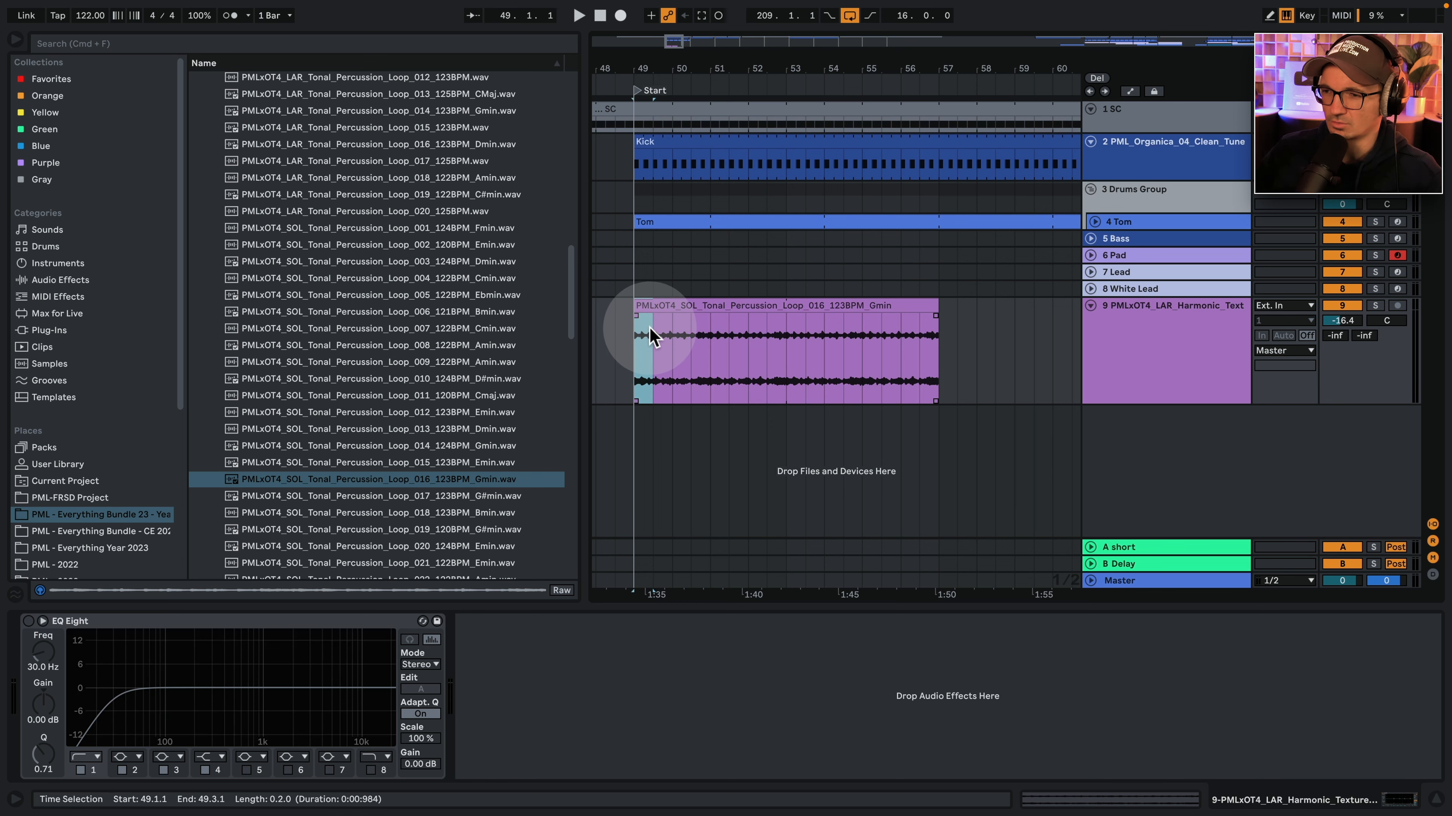
pyautogui.press('space')
pyautogui.press('super+l')
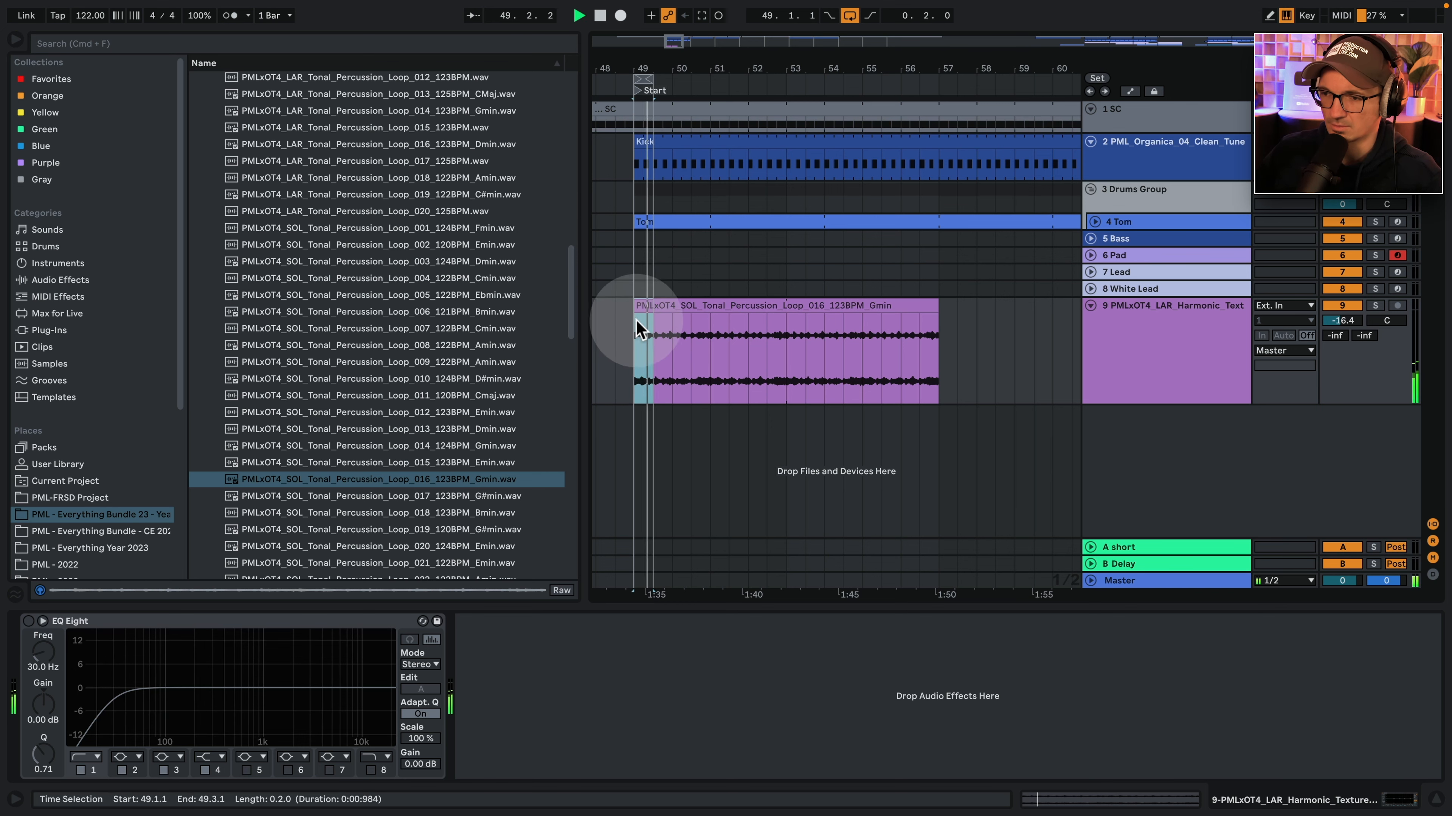
pyautogui.moveTo(639, 58); pyautogui.dragTo(677, 90)
pyautogui.press('space')
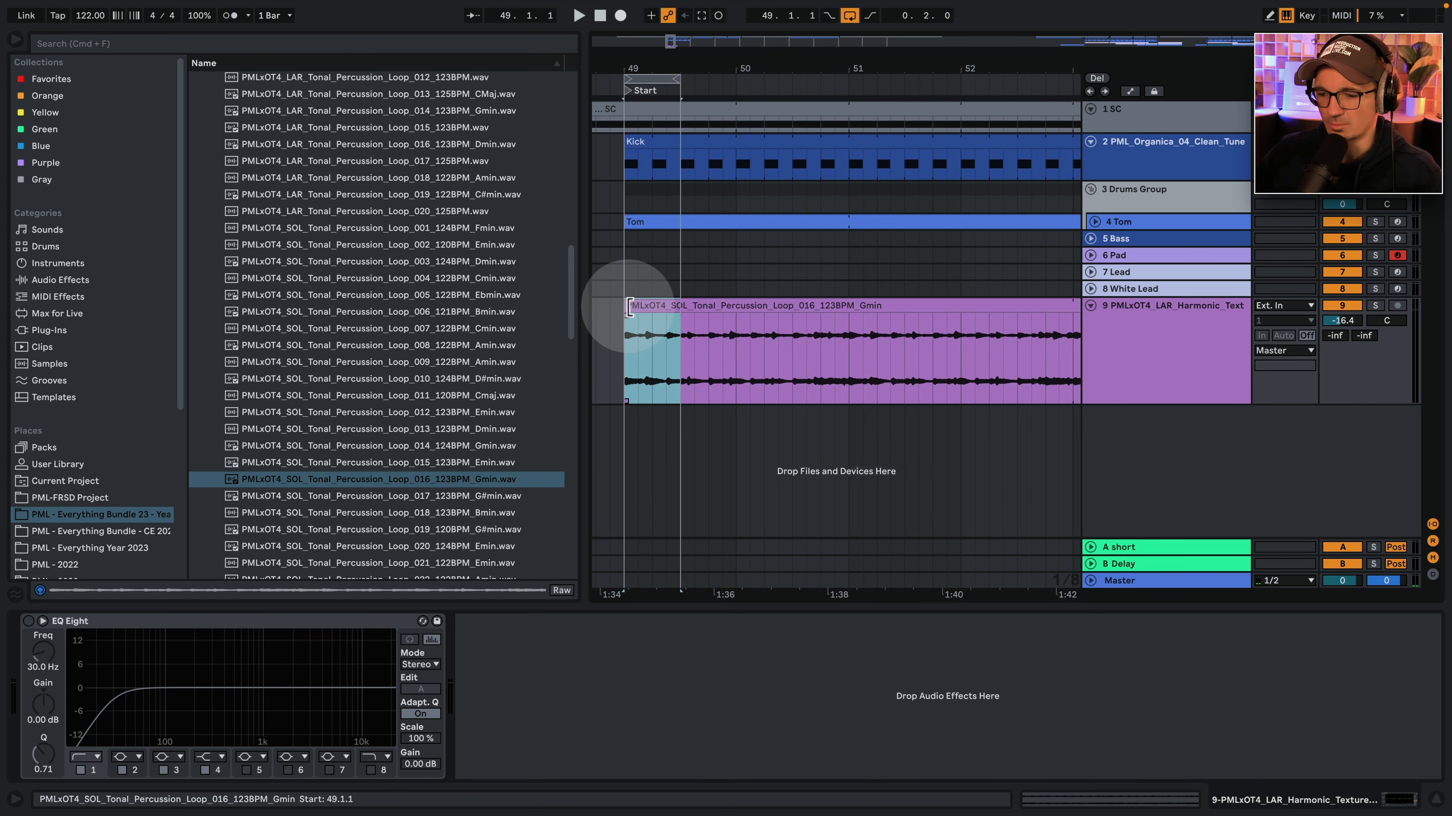
# Duplicate the half-bar percussion slice to fill bars 49 and 50, and loop playback over these two bars.
pyautogui.press('super+d')
pyautogui.press('super+d')
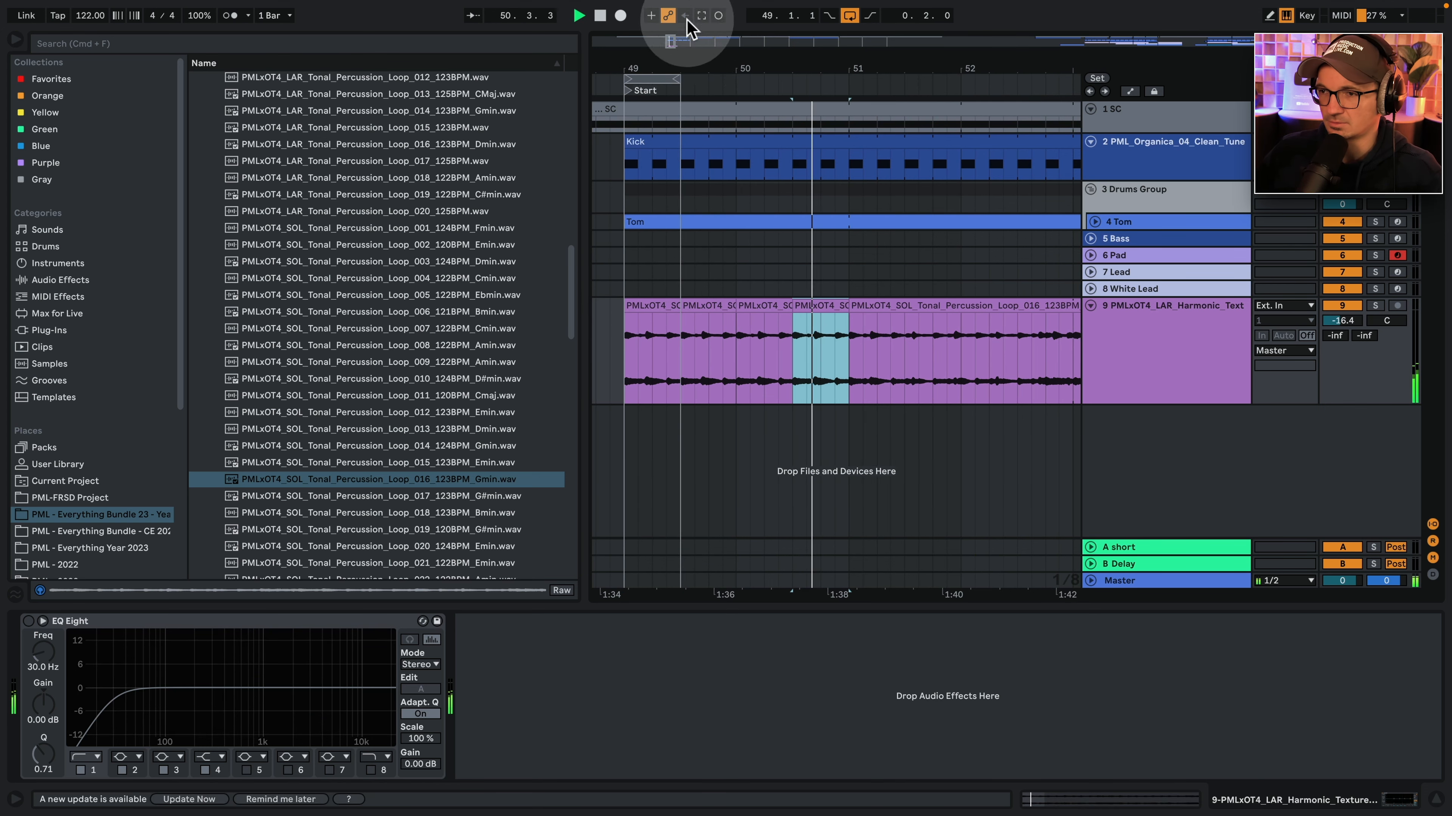
pyautogui.moveTo(680, 91); pyautogui.dragTo(848, 83)
pyautogui.press('space')
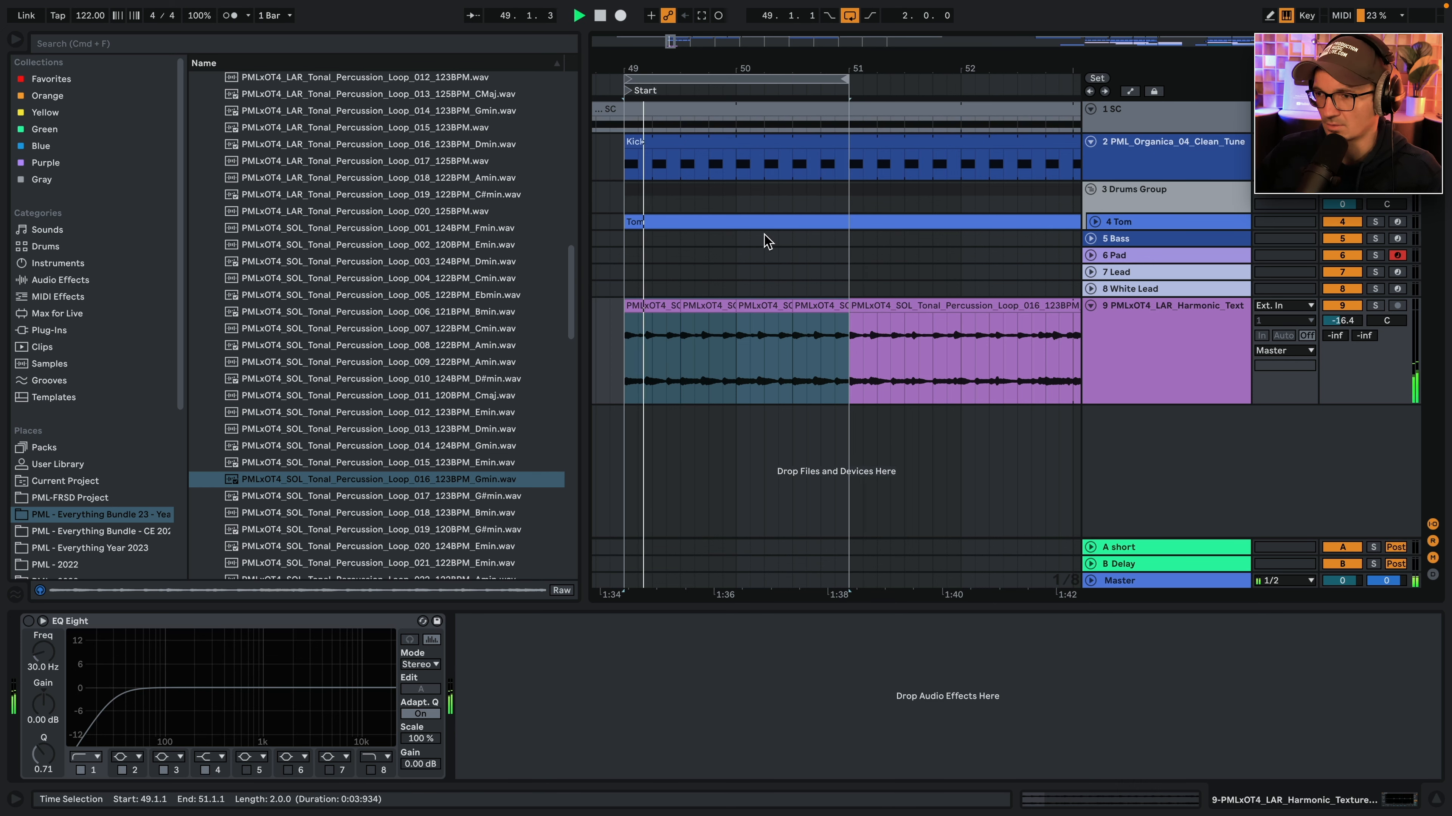
# Copy the Tom track's sidechain Compressor onto the tonal percussion track after its EQ Eight and listen to the ducking.
pyautogui.click(823, 225)
pyautogui.press('space')
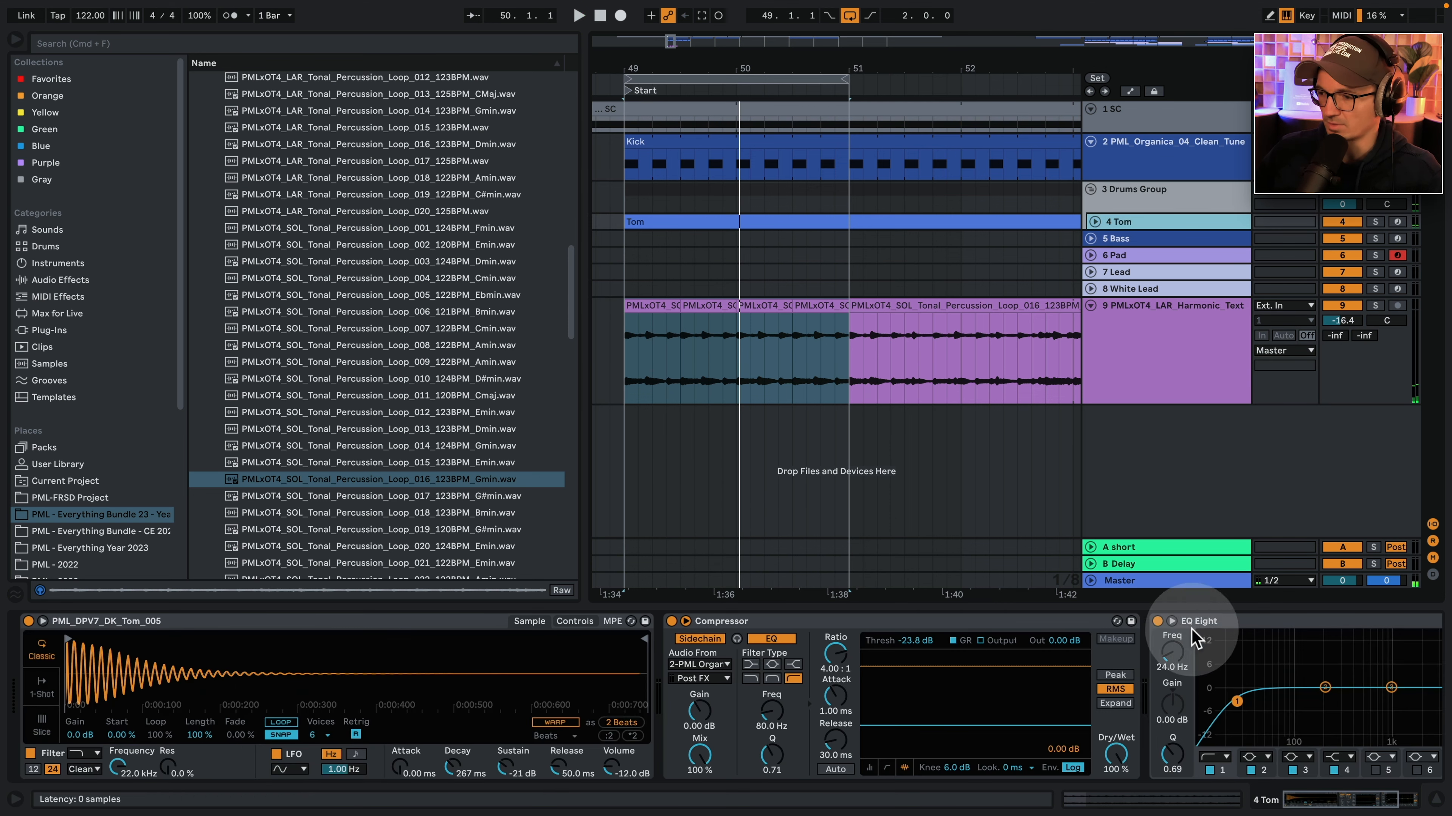
pyautogui.click(1120, 309)
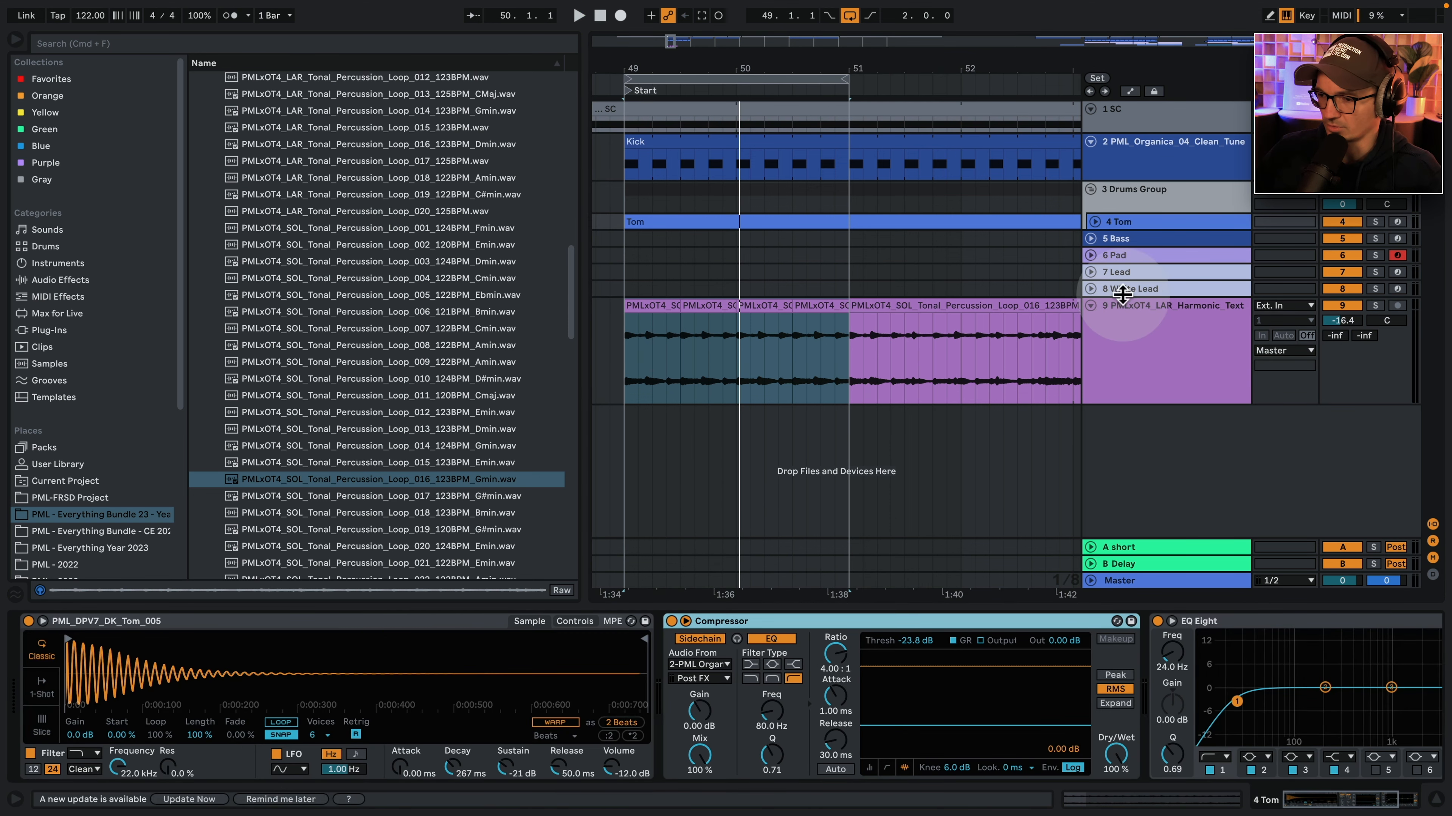
pyautogui.press('cmd+v')
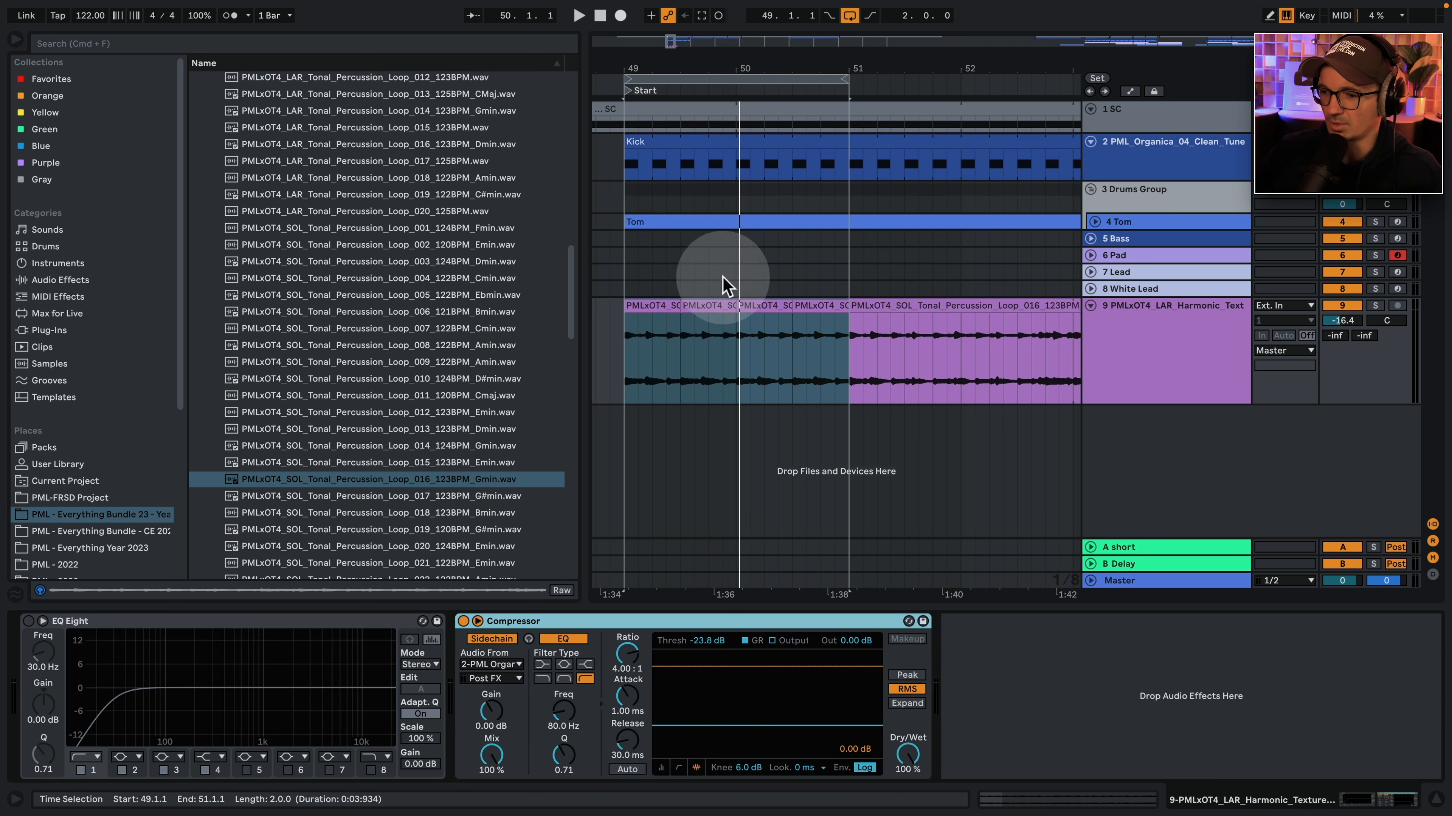
pyautogui.press('space')
pyautogui.press('space')
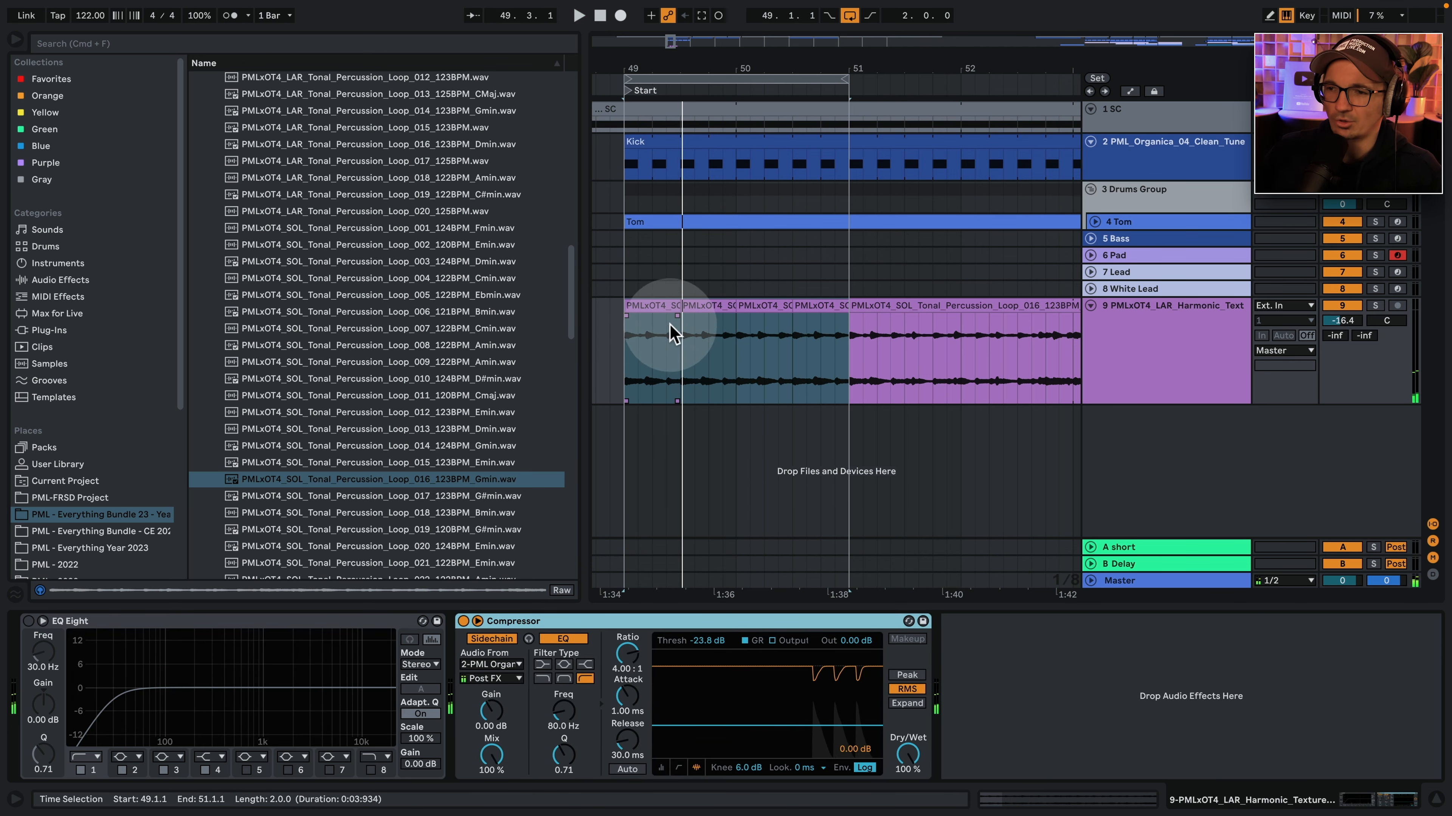
# Duplicate the two bars of percussion slices into bars 51 and 52, remove the leftover clip after bar 53, and loop the four bars.
pyautogui.press('super+d')
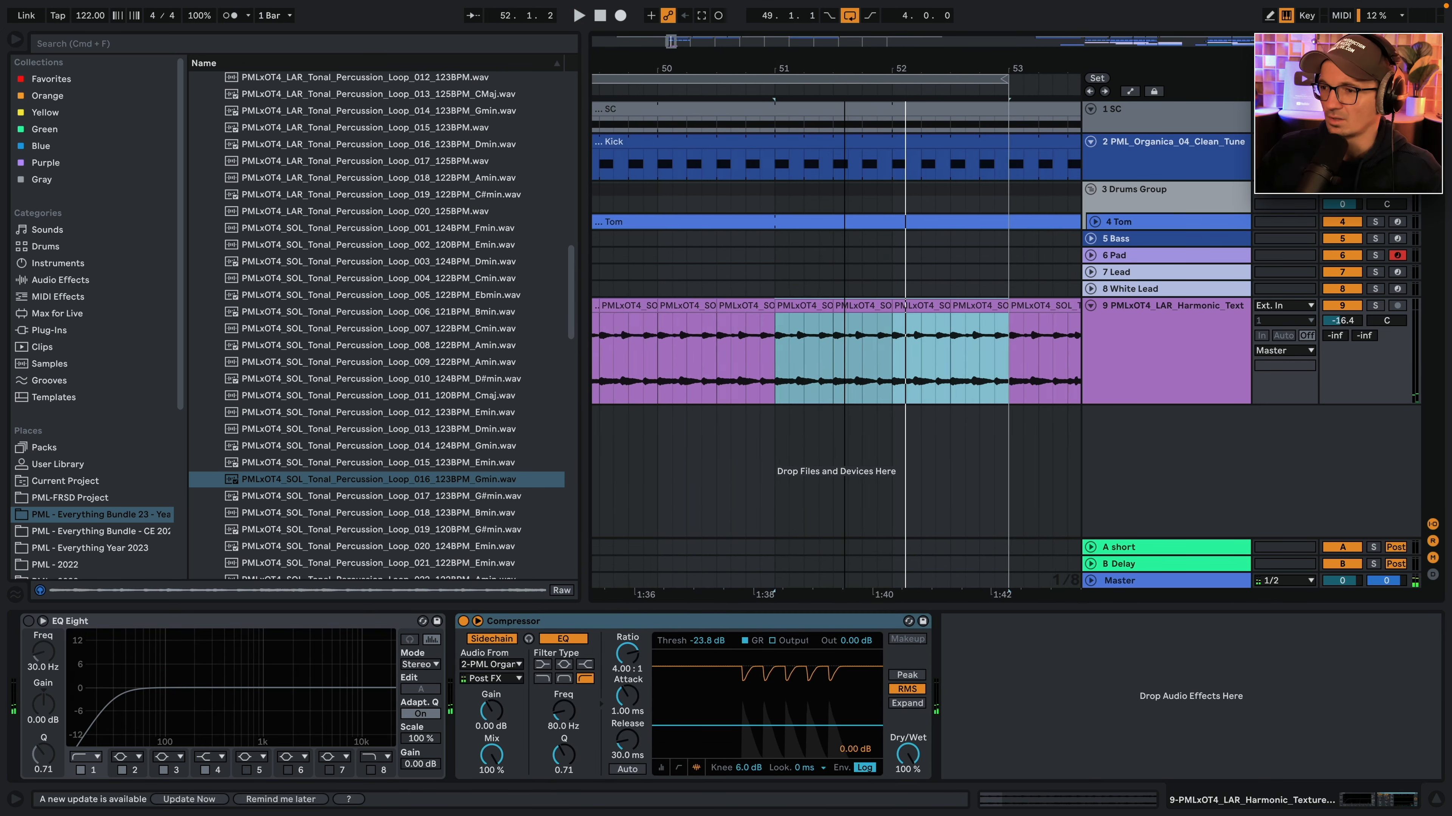
pyautogui.click(778, 340)
pyautogui.press('space')
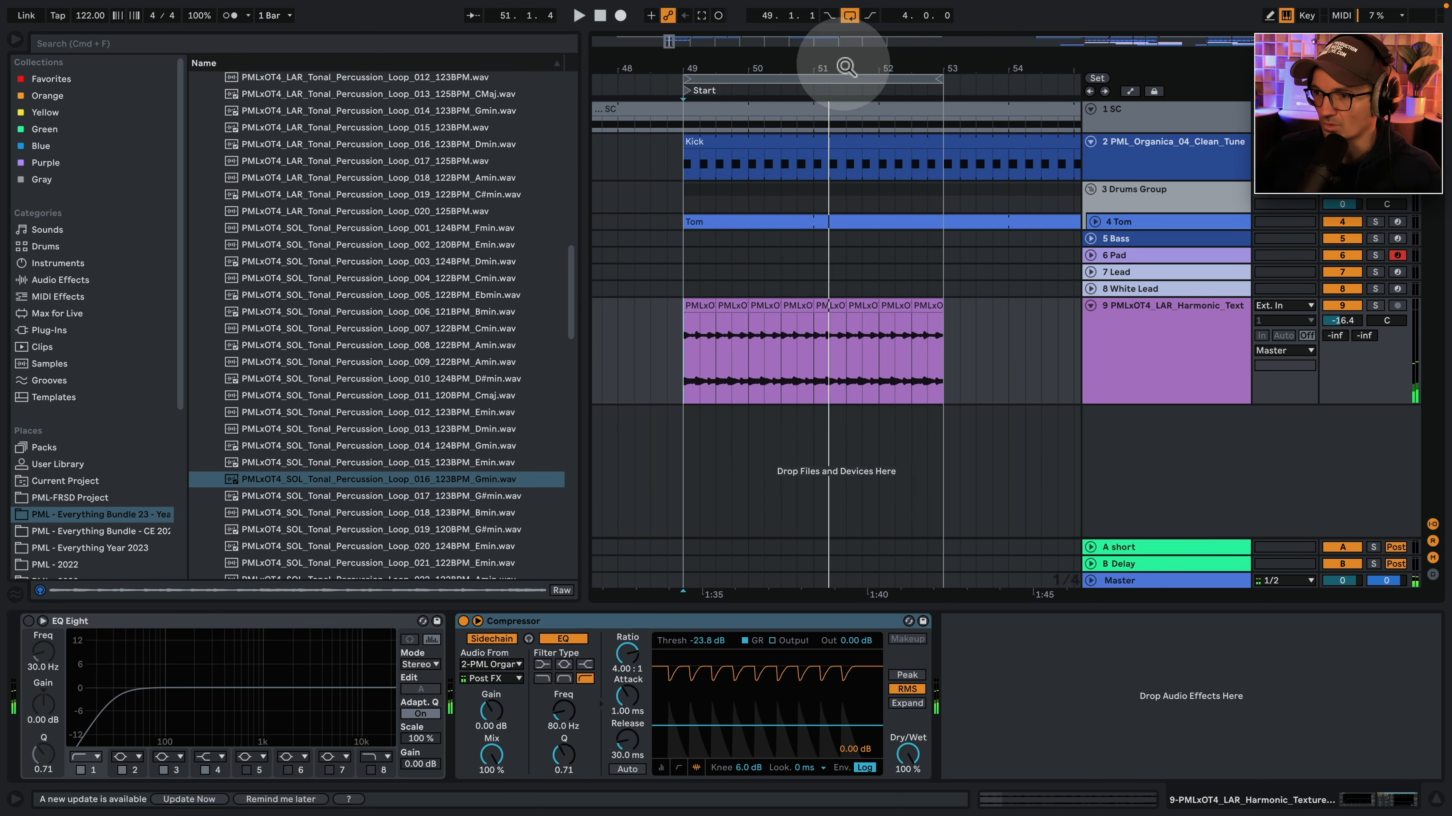
# Split the tonal percussion clip at 51.1.4 and 51.2.3 to isolate the hit between them.
pyautogui.moveTo(844, 65); pyautogui.dragTo(845, 172)
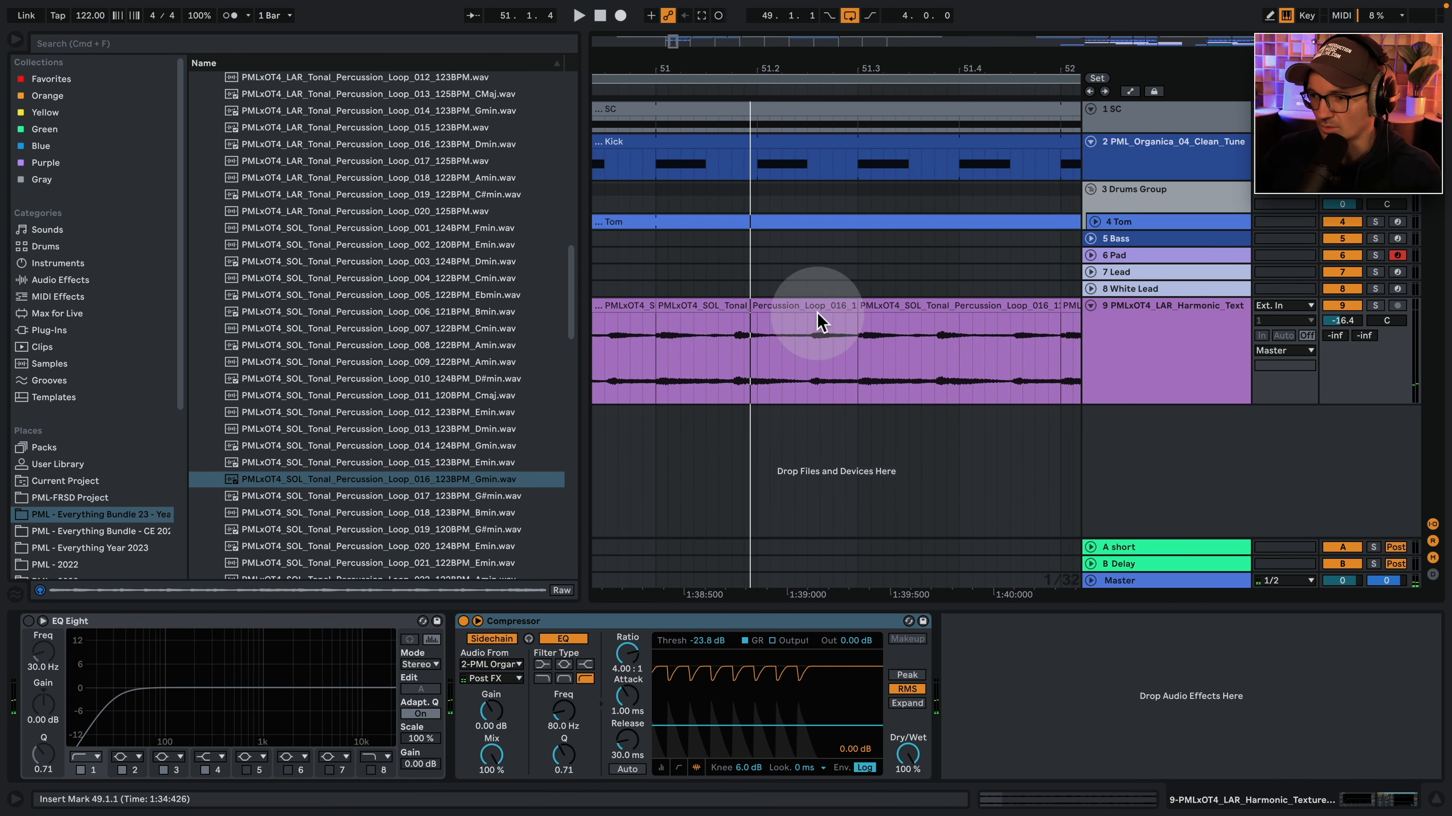
pyautogui.click(739, 347)
pyautogui.moveTo(739, 347); pyautogui.dragTo(810, 294)
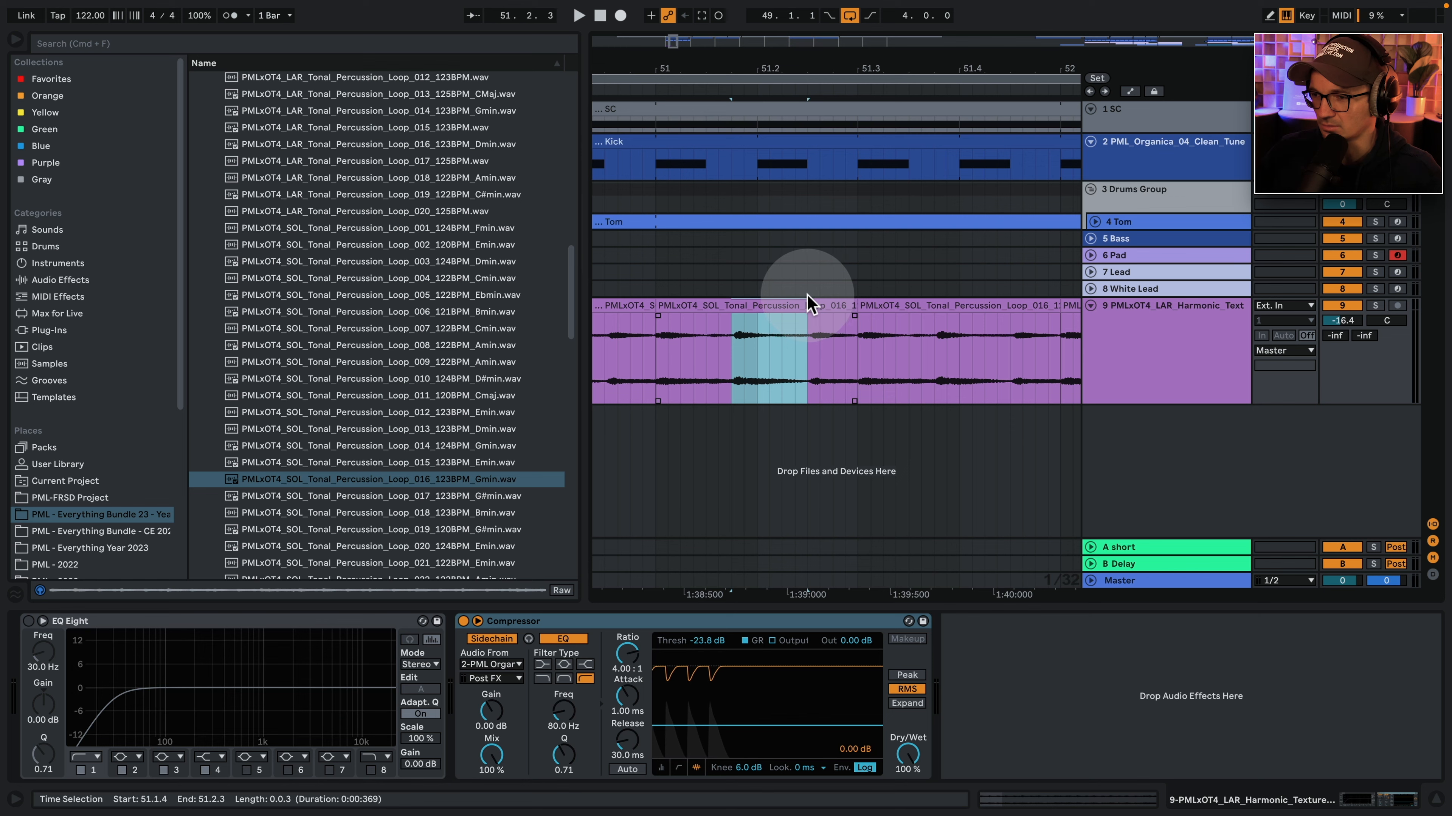
pyautogui.press('super+e')
# Transpose the isolated percussion slice at 51.1.4 down 12 semitones and audition it.
pyautogui.doubleClick(771, 306)
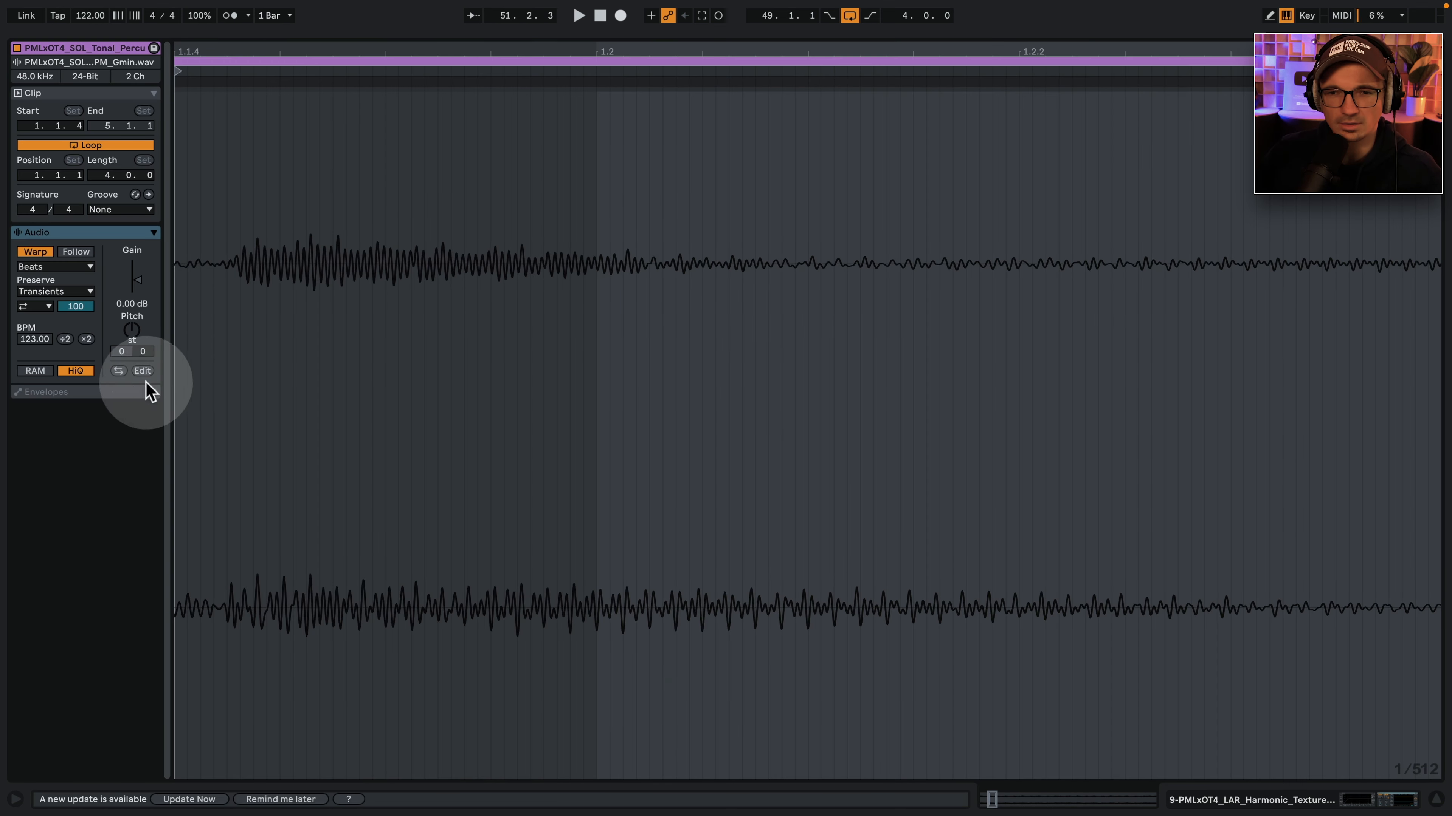
pyautogui.moveTo(131, 332); pyautogui.dragTo(270, 349)
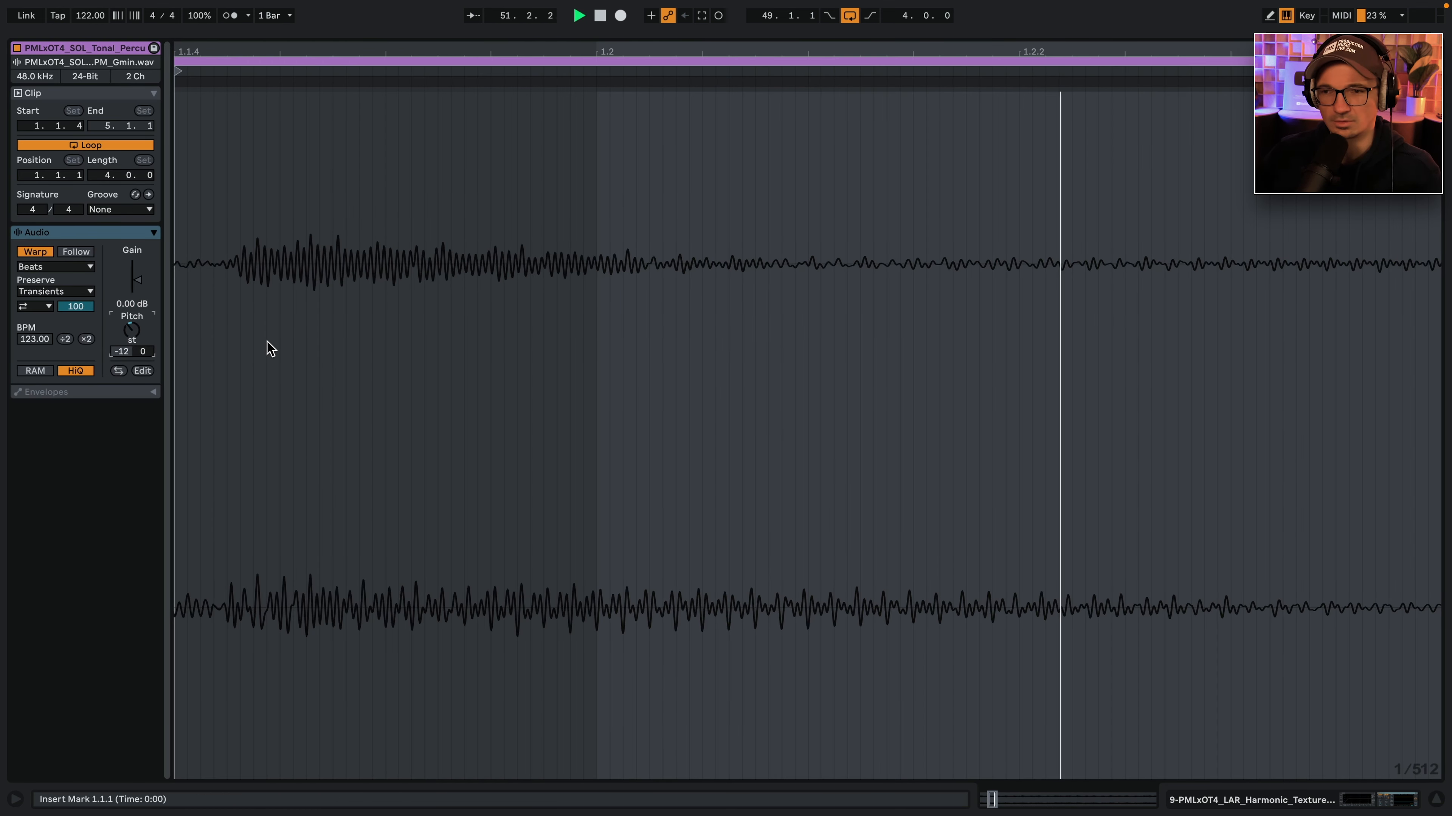
pyautogui.press('space')
pyautogui.press('space')
pyautogui.press('space')
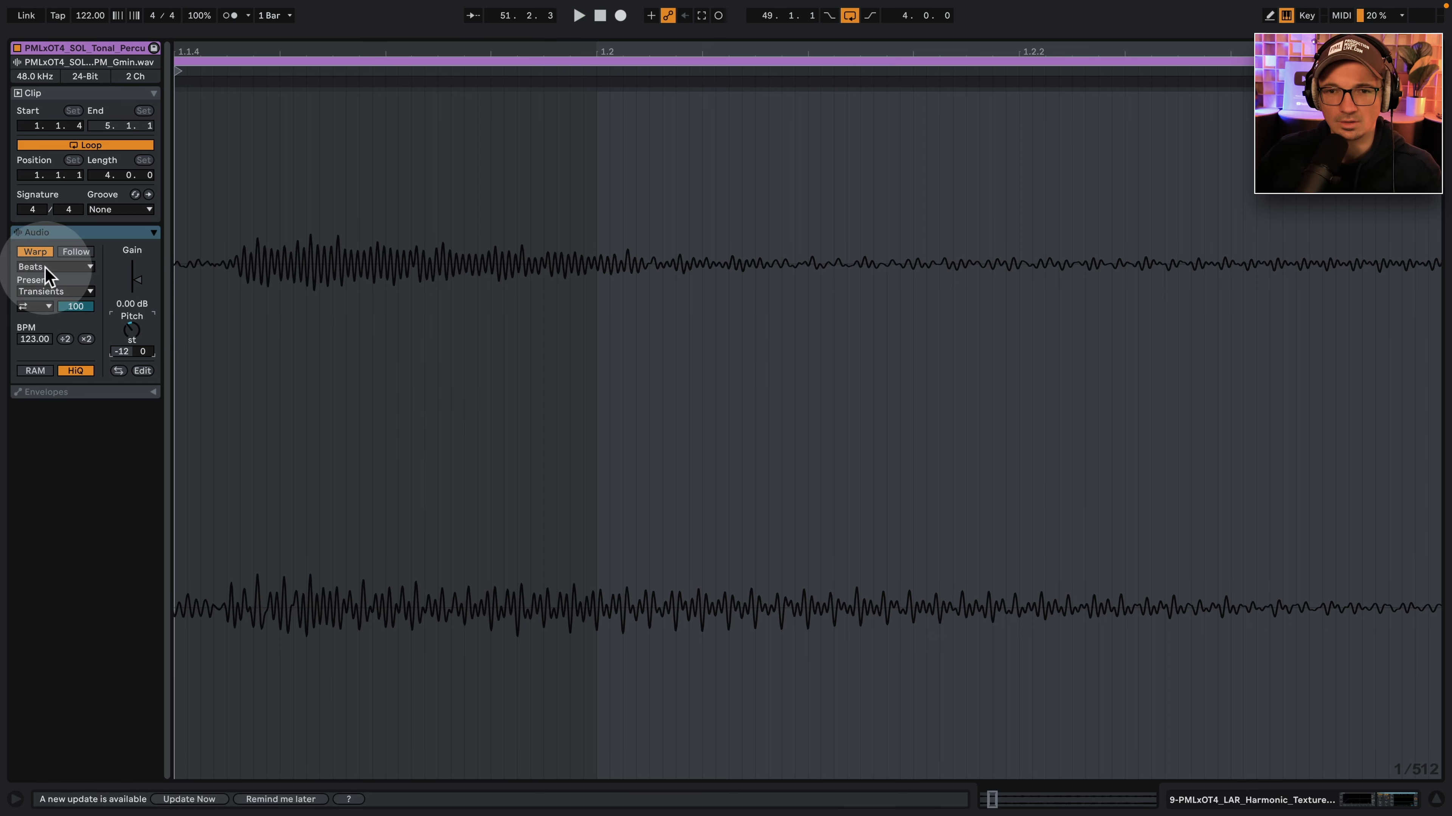
# Switch the transposed slice's warp mode to Tones and play the arrangement from bar 51.
pyautogui.click(45, 268)
pyautogui.click(31, 293)
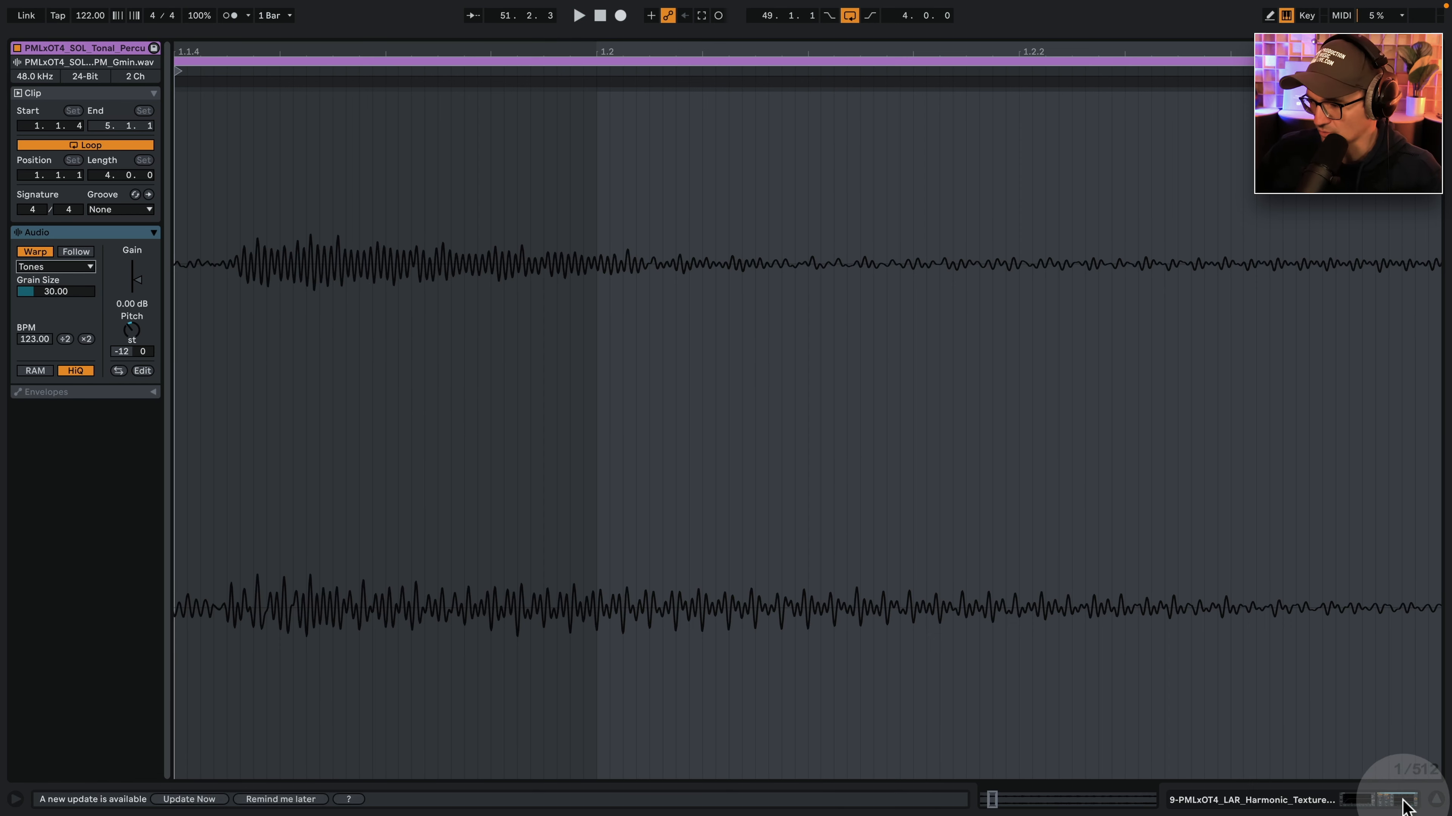
pyautogui.click(1402, 800)
pyautogui.click(659, 331)
pyautogui.press('space')
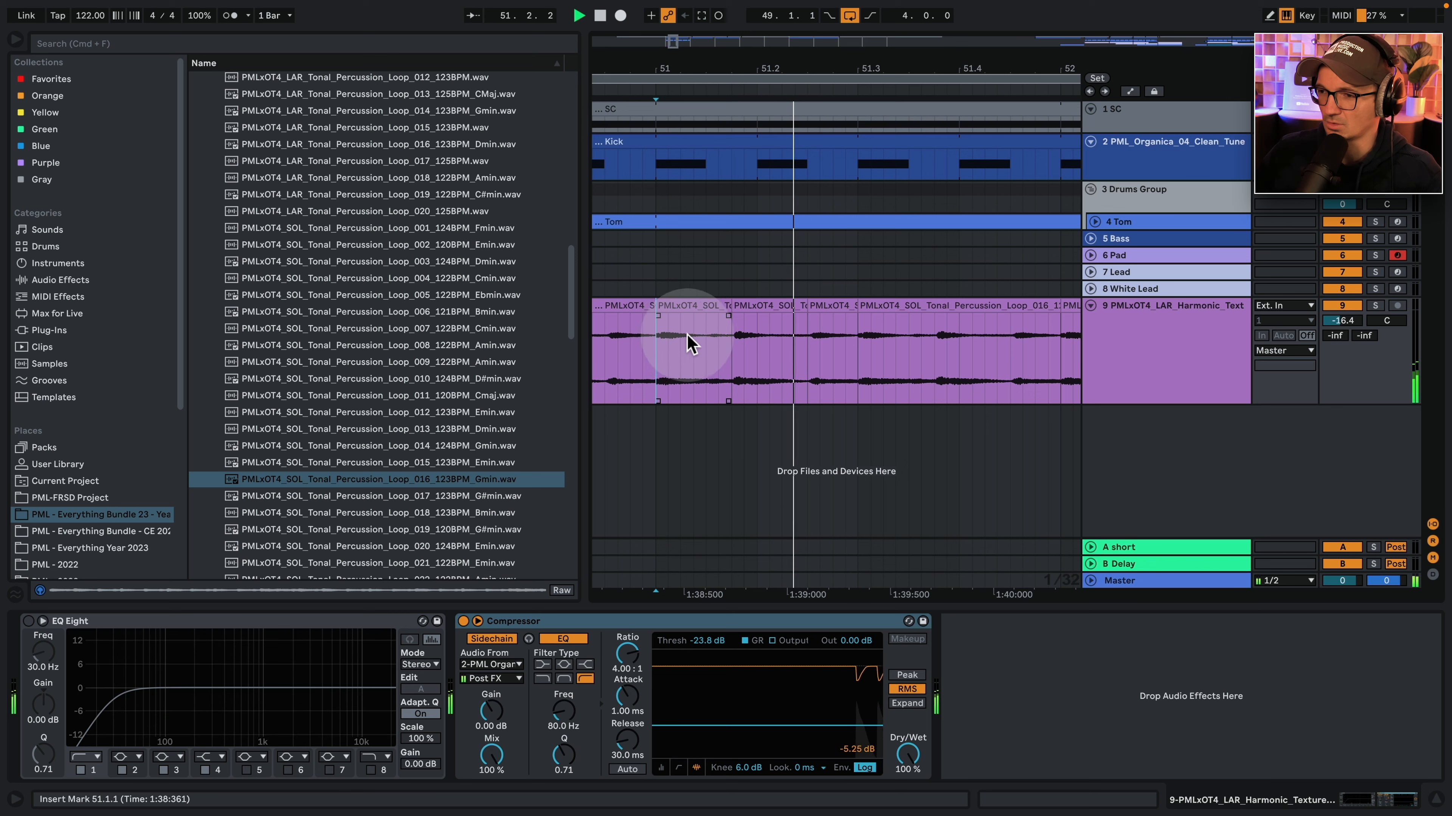
pyautogui.press('space')
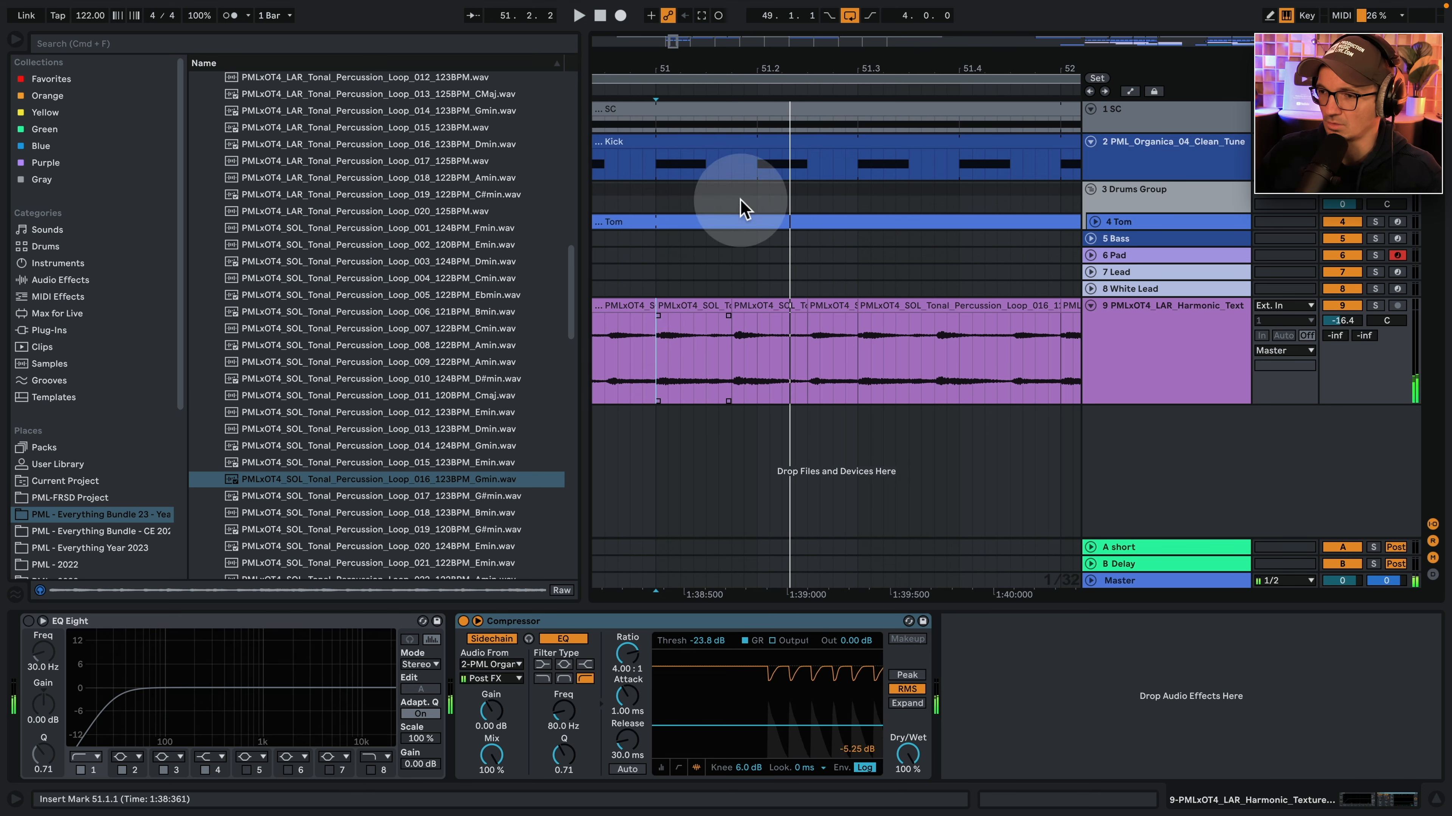
# Add short crossfades at both edges of the transposed slice, around 51.1.4 and 51.2.3, and play the transition.
pyautogui.moveTo(754, 65); pyautogui.dragTo(742, 123)
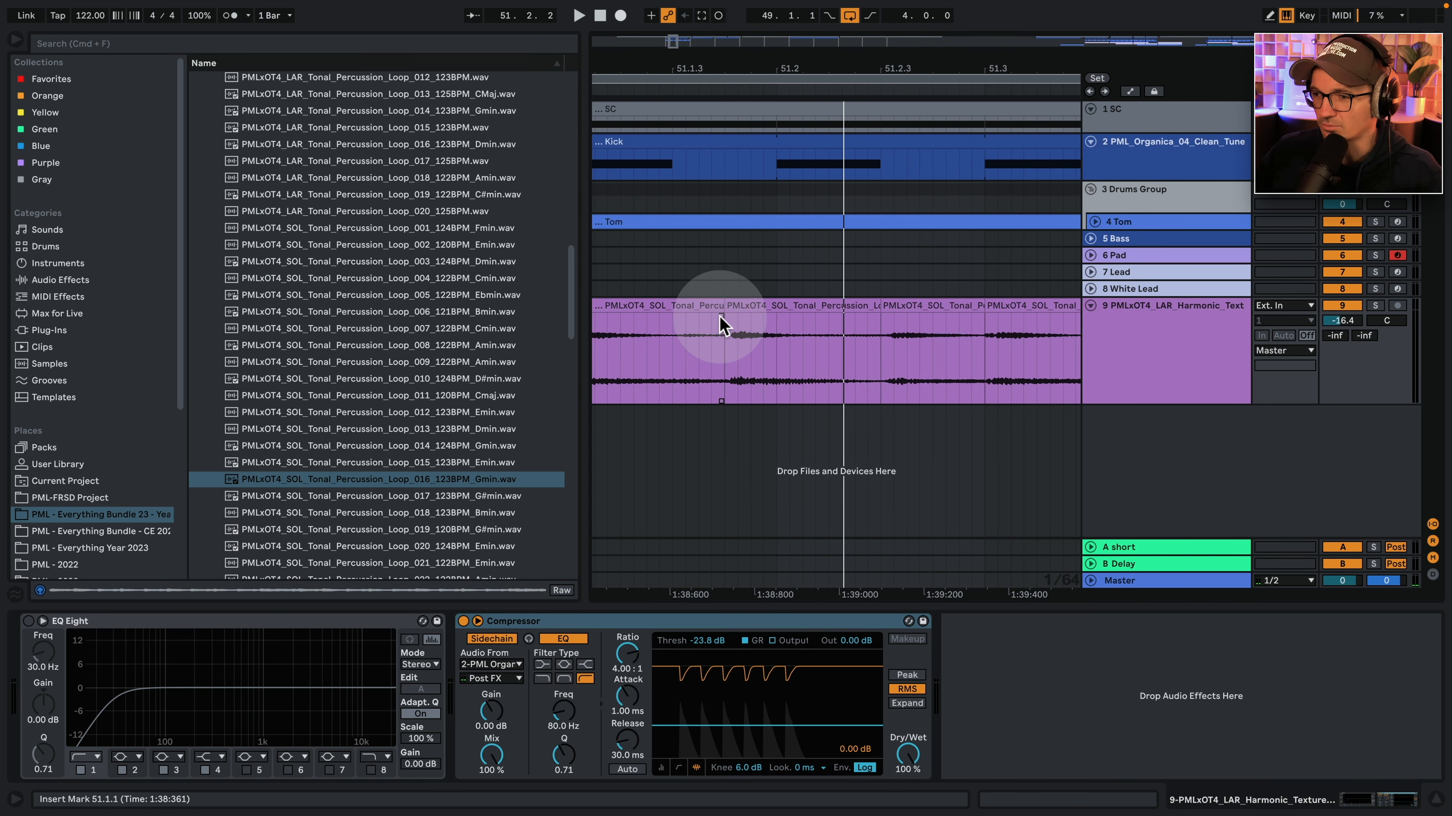
pyautogui.moveTo(723, 316); pyautogui.dragTo(728, 312)
pyautogui.press('super+z')
pyautogui.scroll(5, 717, 311)
pyautogui.click(699, 342)
pyautogui.press('space')
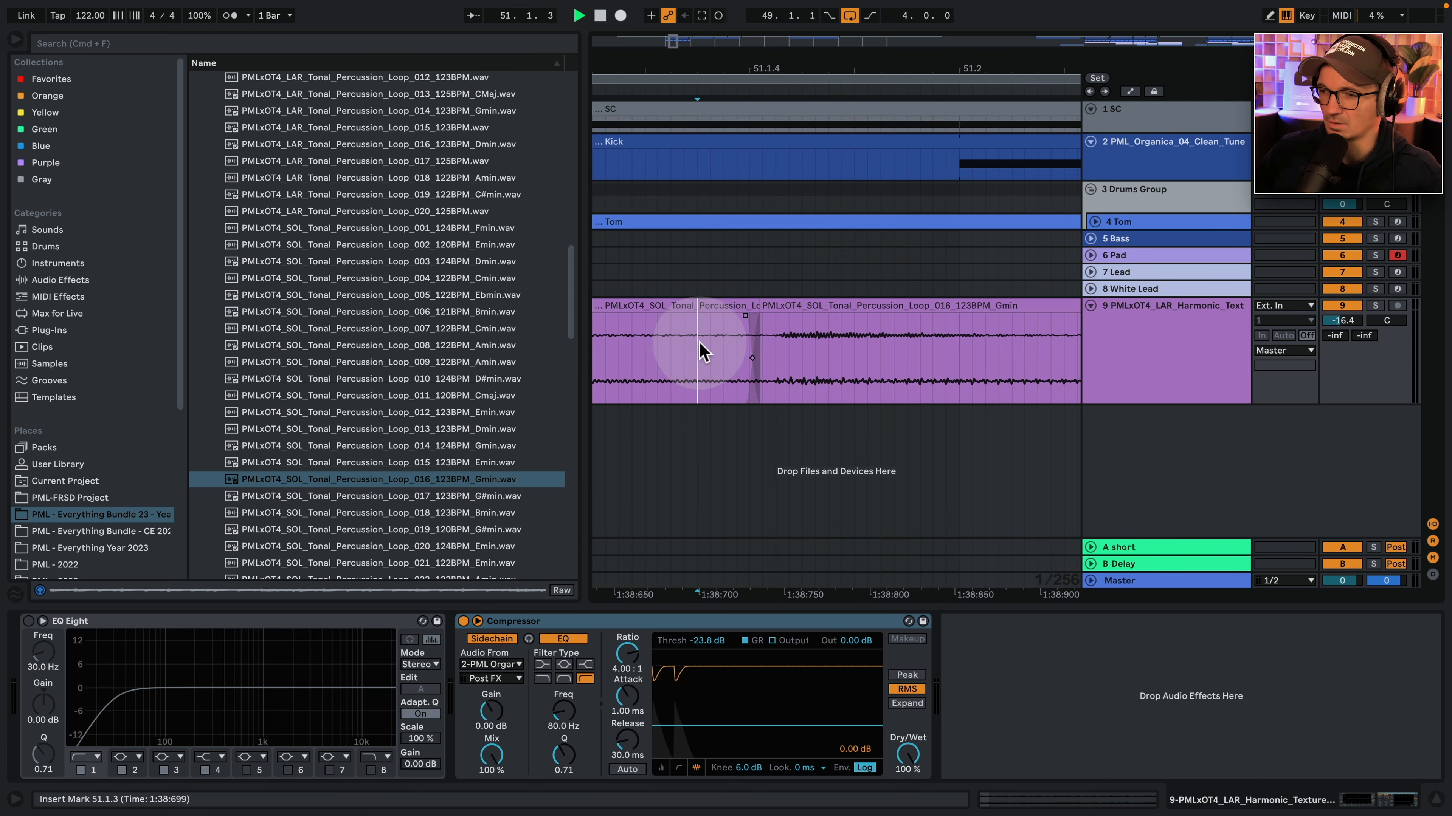
pyautogui.press('space')
pyautogui.moveTo(770, 55); pyautogui.dragTo(770, 7)
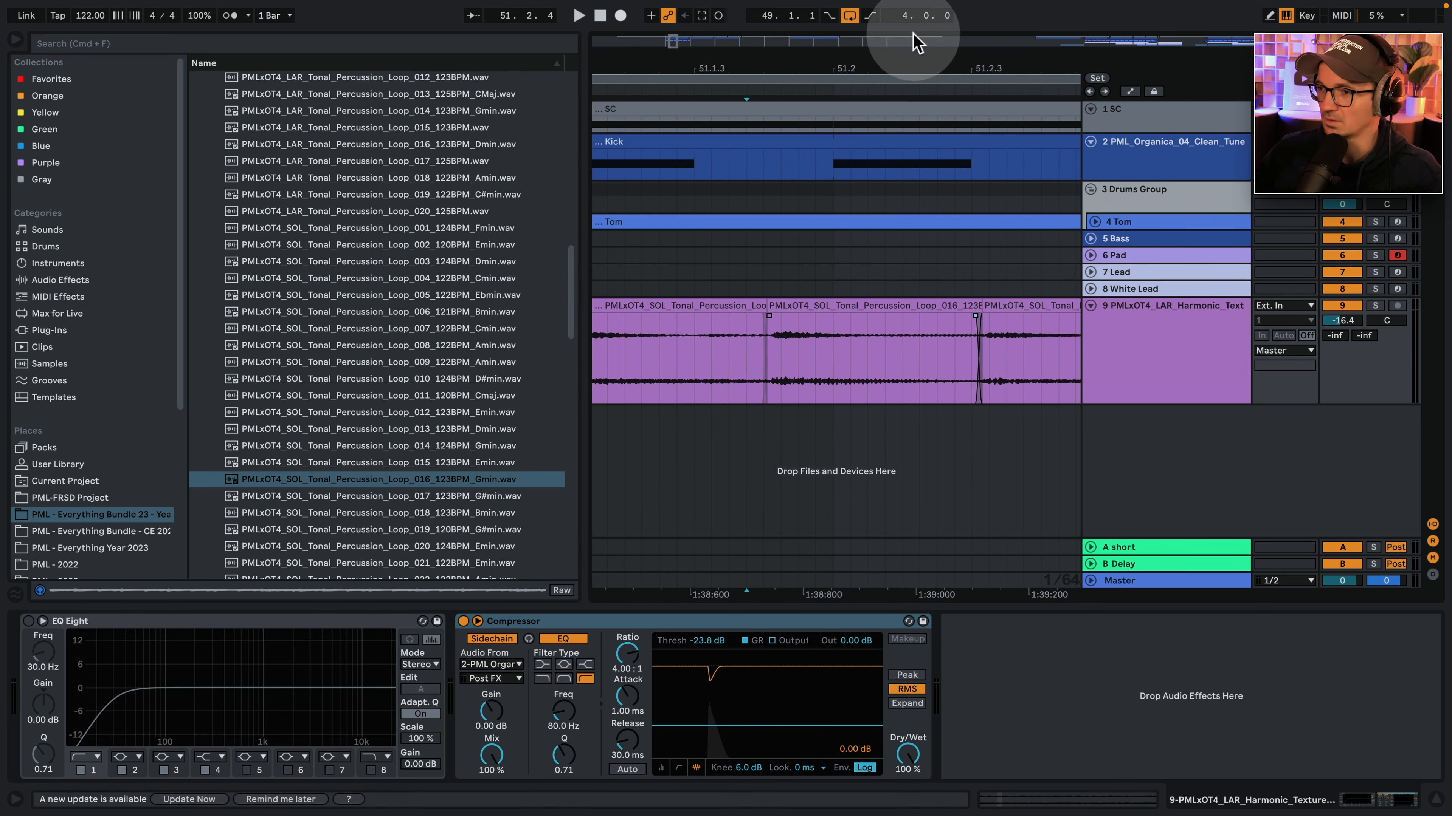
pyautogui.moveTo(910, 60); pyautogui.dragTo(910, 53)
pyautogui.press('space')
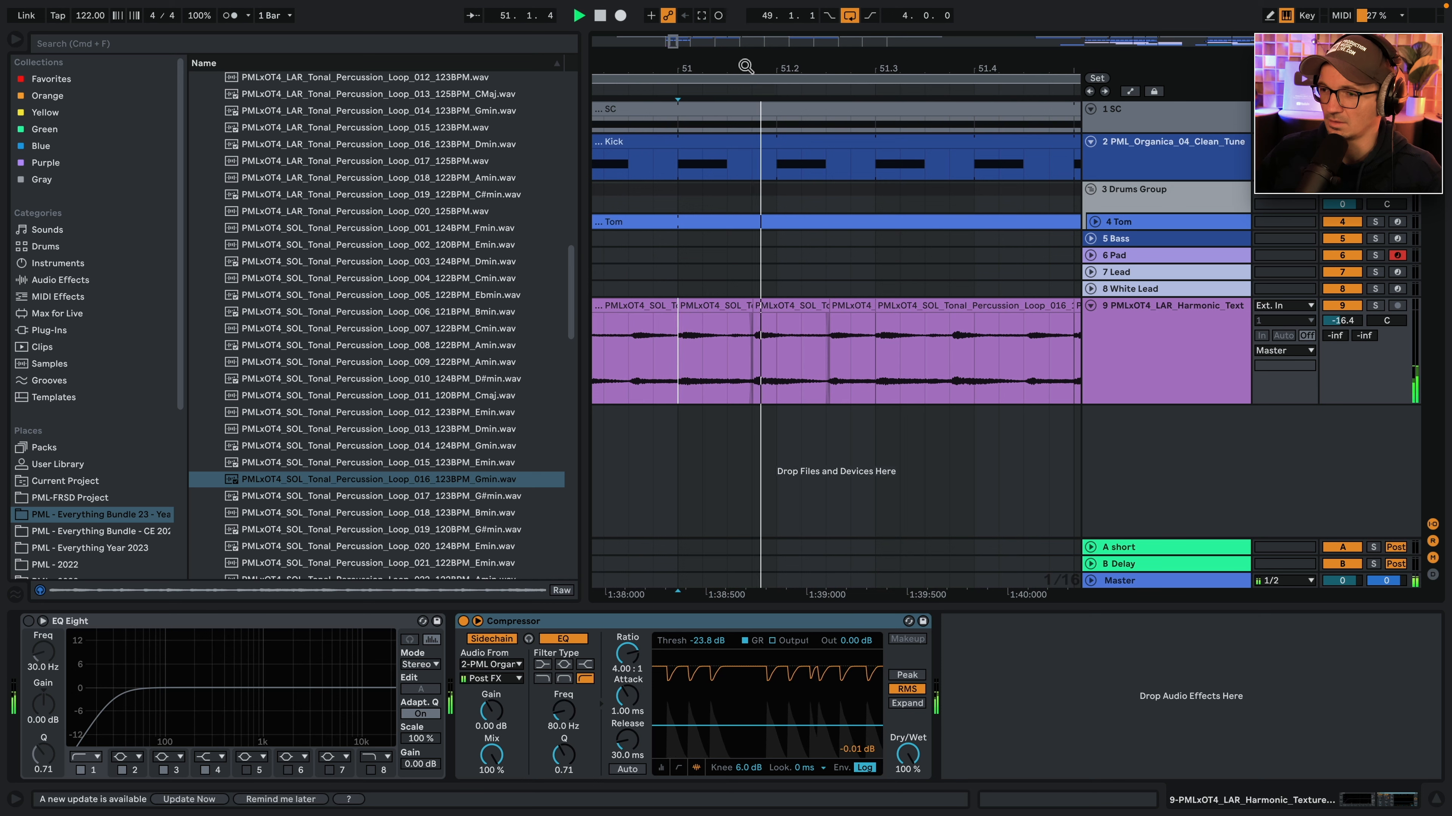
# Duplicate the edited half bar from 51.1.1 to 51.3.1 until it fills bars 51 and 52.
pyautogui.moveTo(700, 343); pyautogui.dragTo(758, 306)
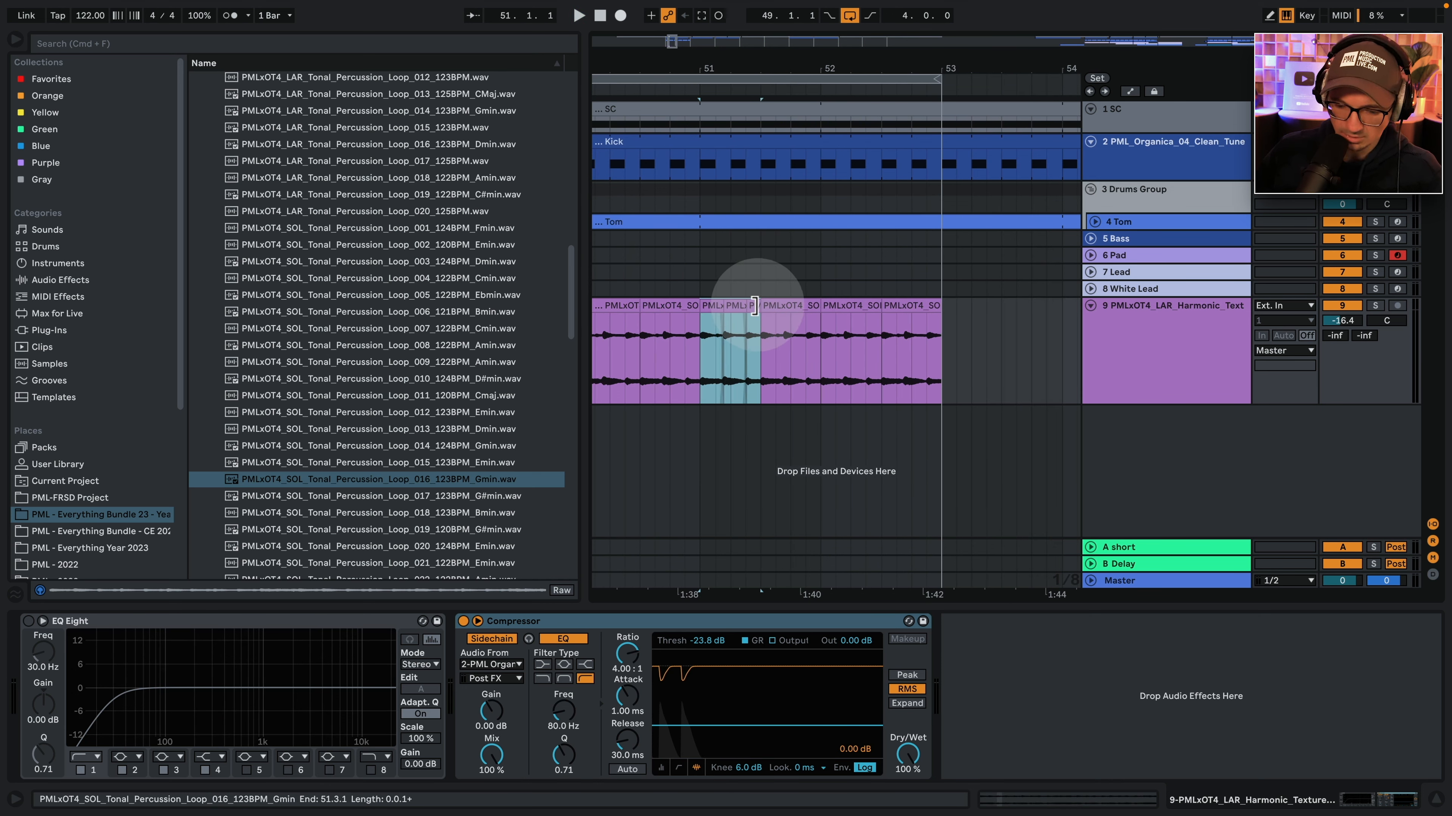
pyautogui.press('super+d')
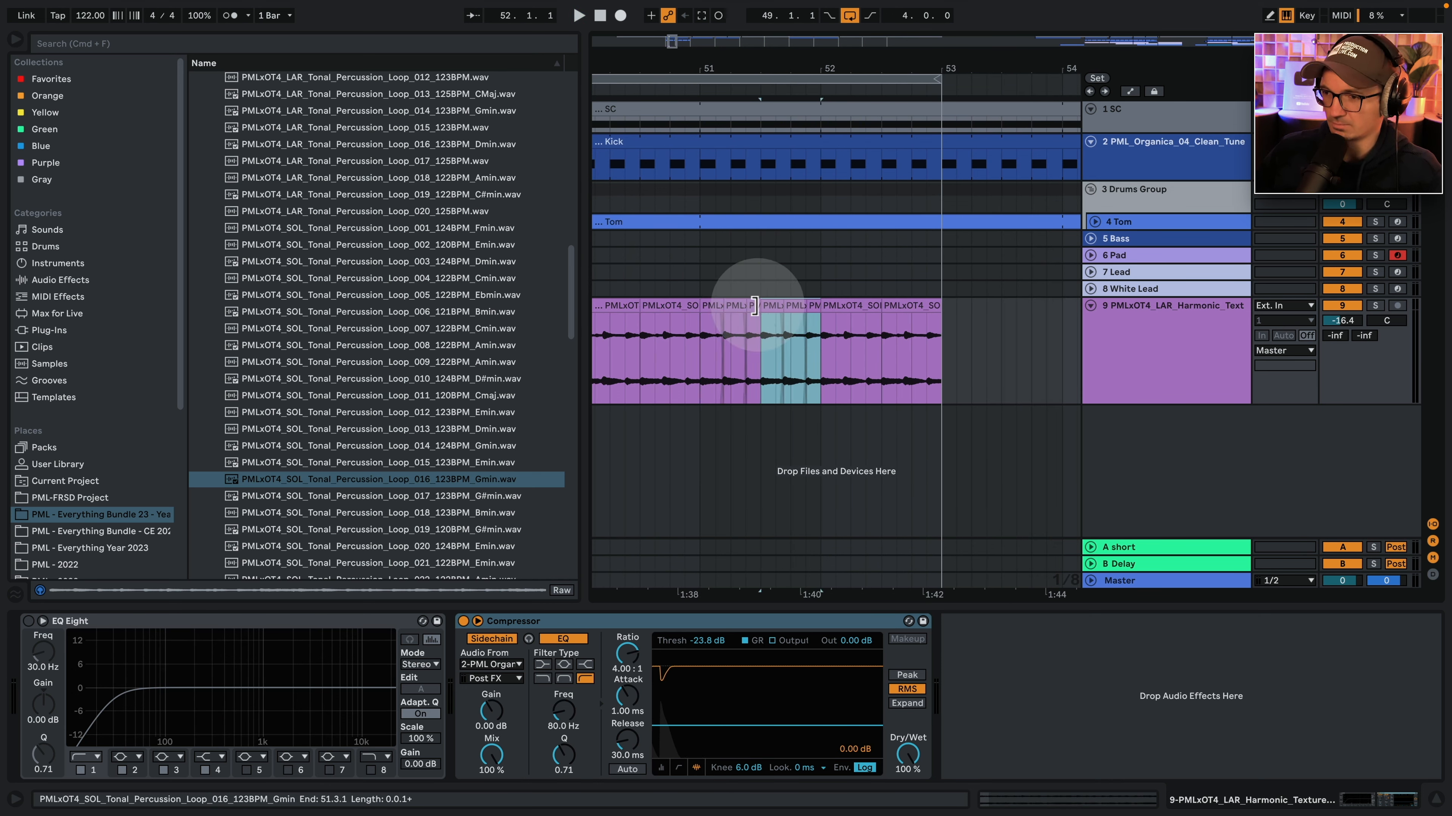
pyautogui.press('super+d')
pyautogui.press('super+d')
# Recolour the percussion clips in bars 51 and 52 magenta and play the loop from bar 49.
pyautogui.moveTo(700, 365); pyautogui.dragTo(933, 311)
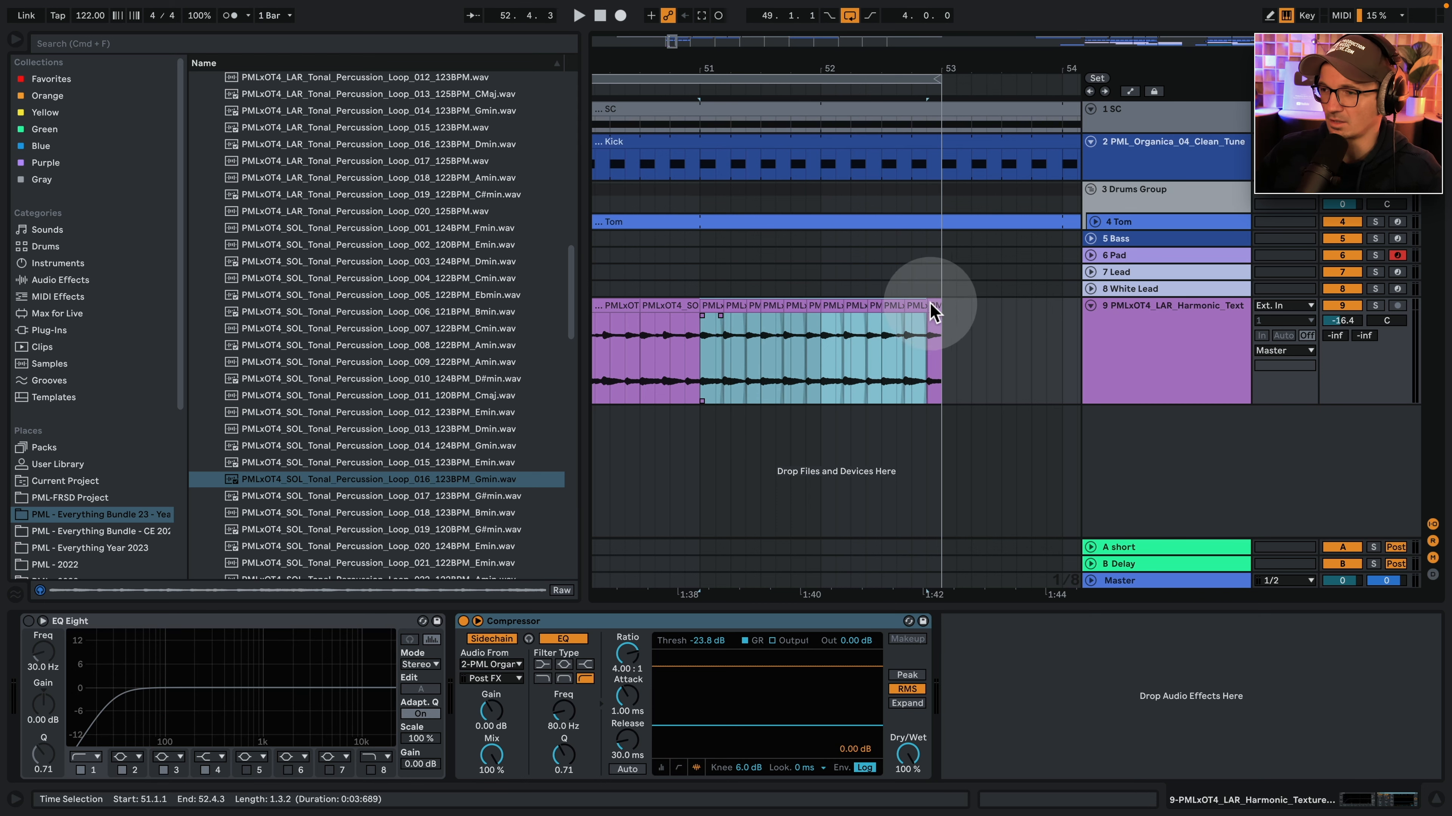
pyautogui.rightClick(932, 312)
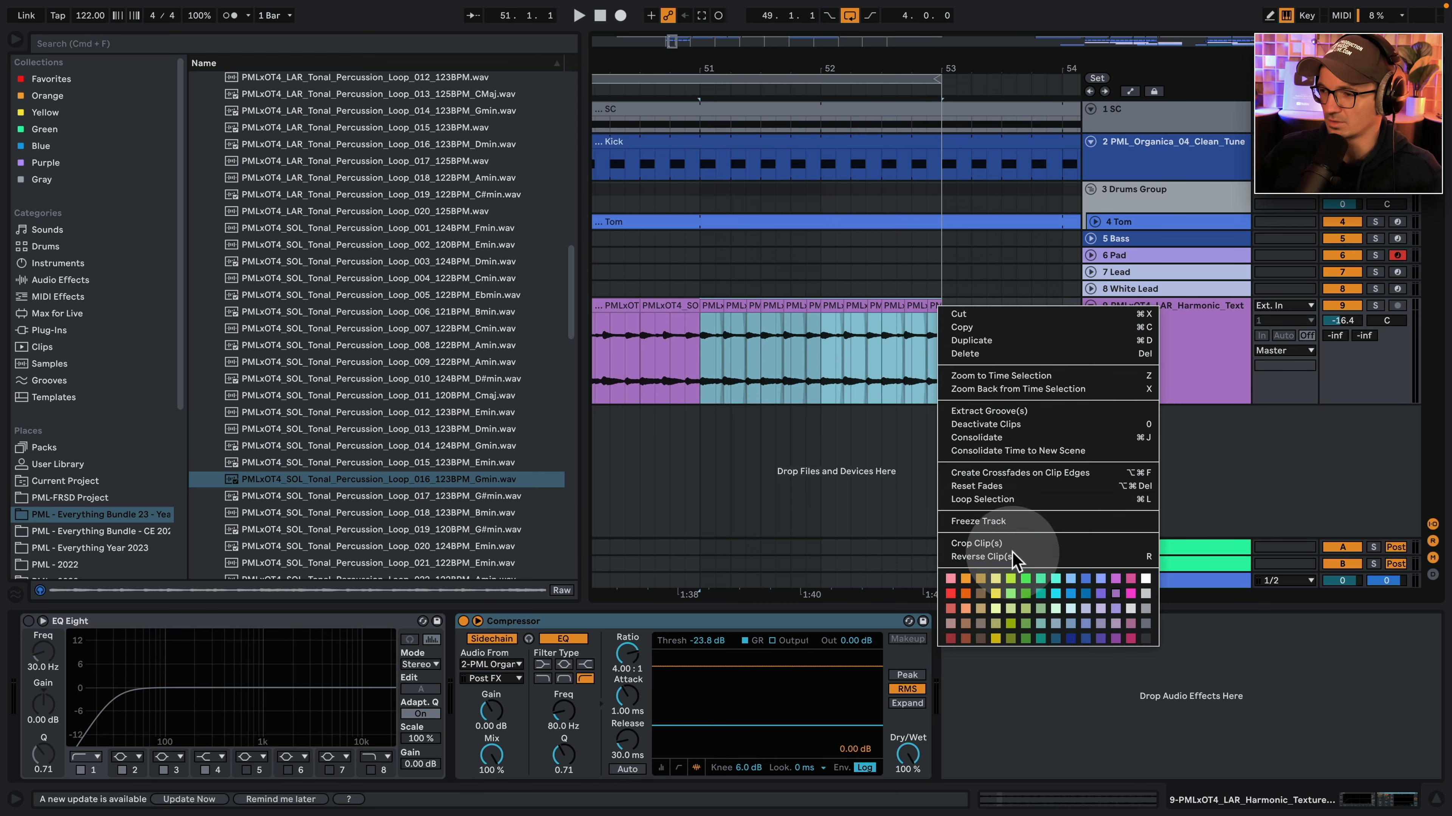
pyautogui.click(1120, 580)
pyautogui.moveTo(802, 71); pyautogui.dragTo(802, 55)
pyautogui.click(681, 331)
pyautogui.press('space')
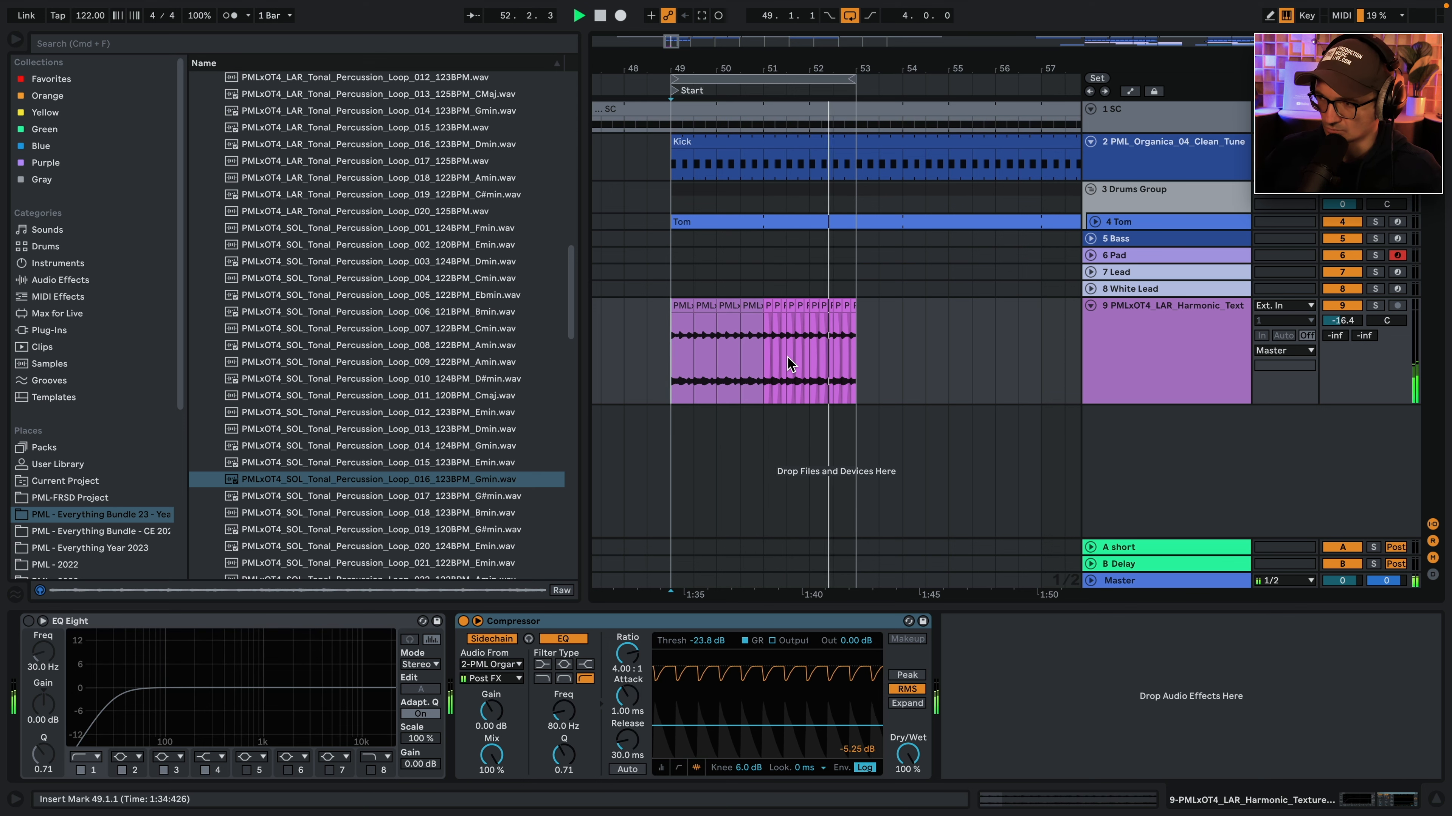
# Enable the percussion track's EQ Eight and raise its low-cut frequency to 202 Hz, listening to the loop.
pyautogui.click(28, 622)
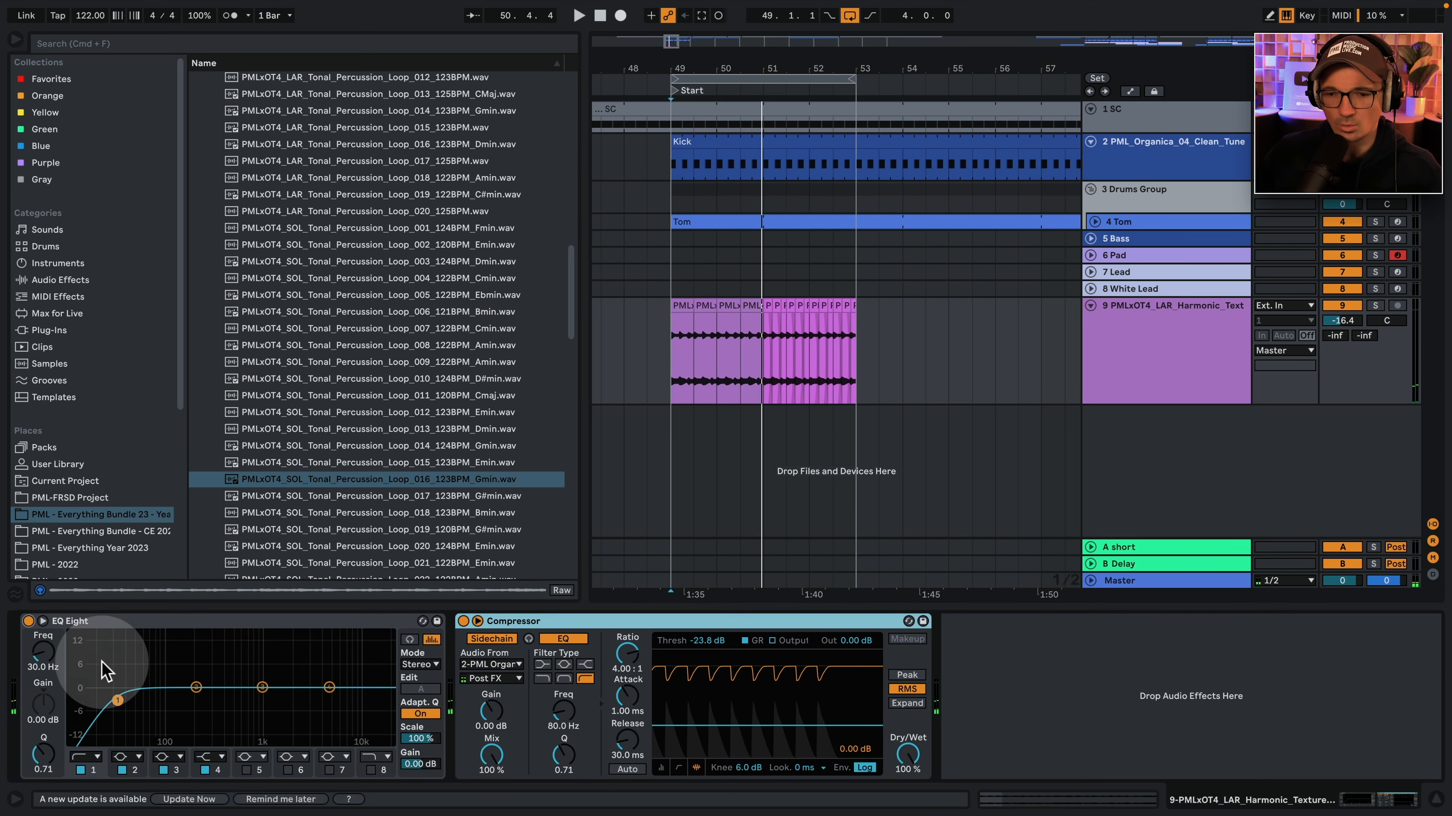
pyautogui.moveTo(117, 701); pyautogui.dragTo(200, 699)
pyautogui.press('space')
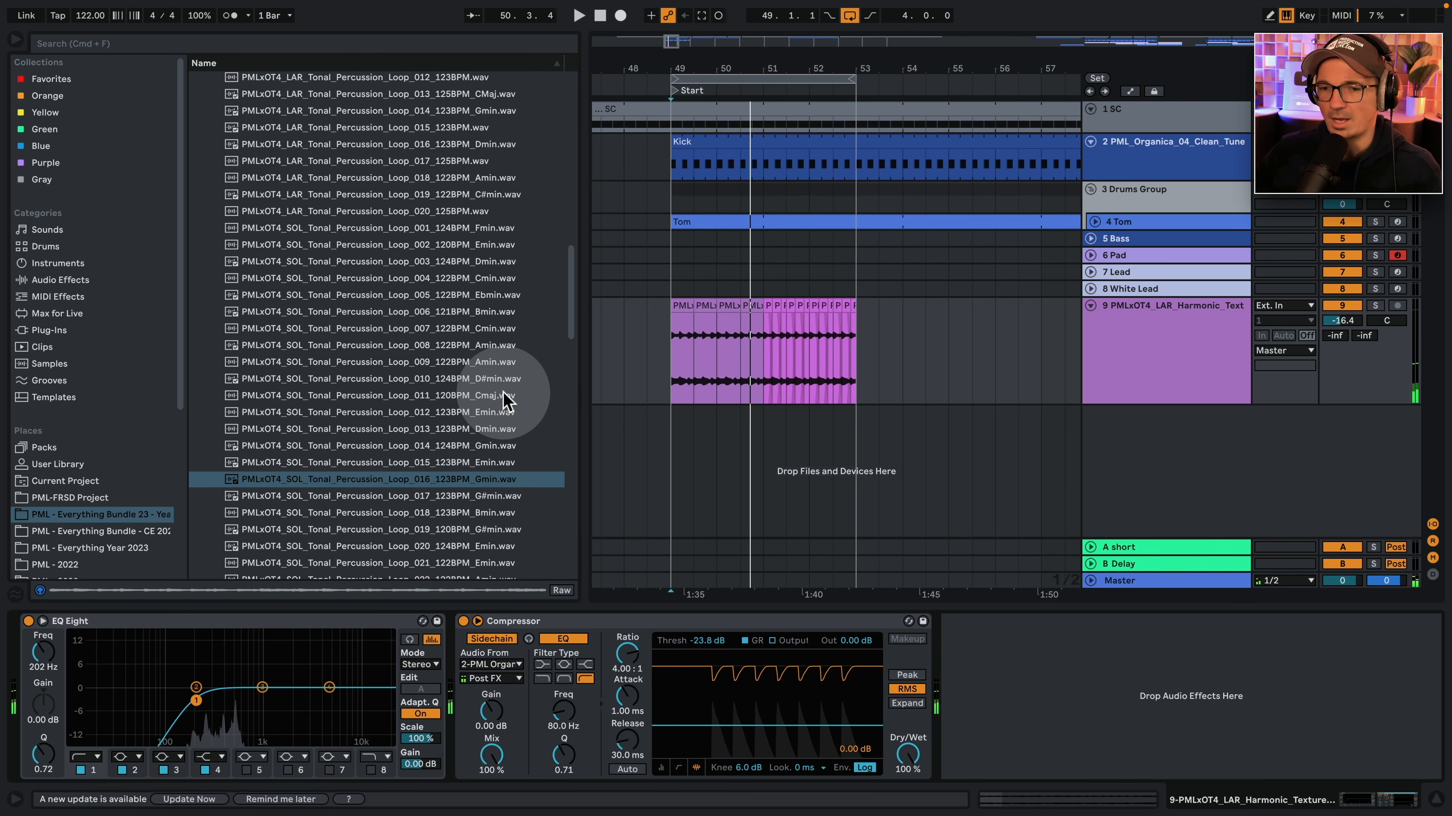
# Insert the PML - Texturizer.adg rack from Rack Attack Vol. 1's PML Racks folder between the EQ Eight and the Compressor.
pyautogui.scroll(20, 426, 260)
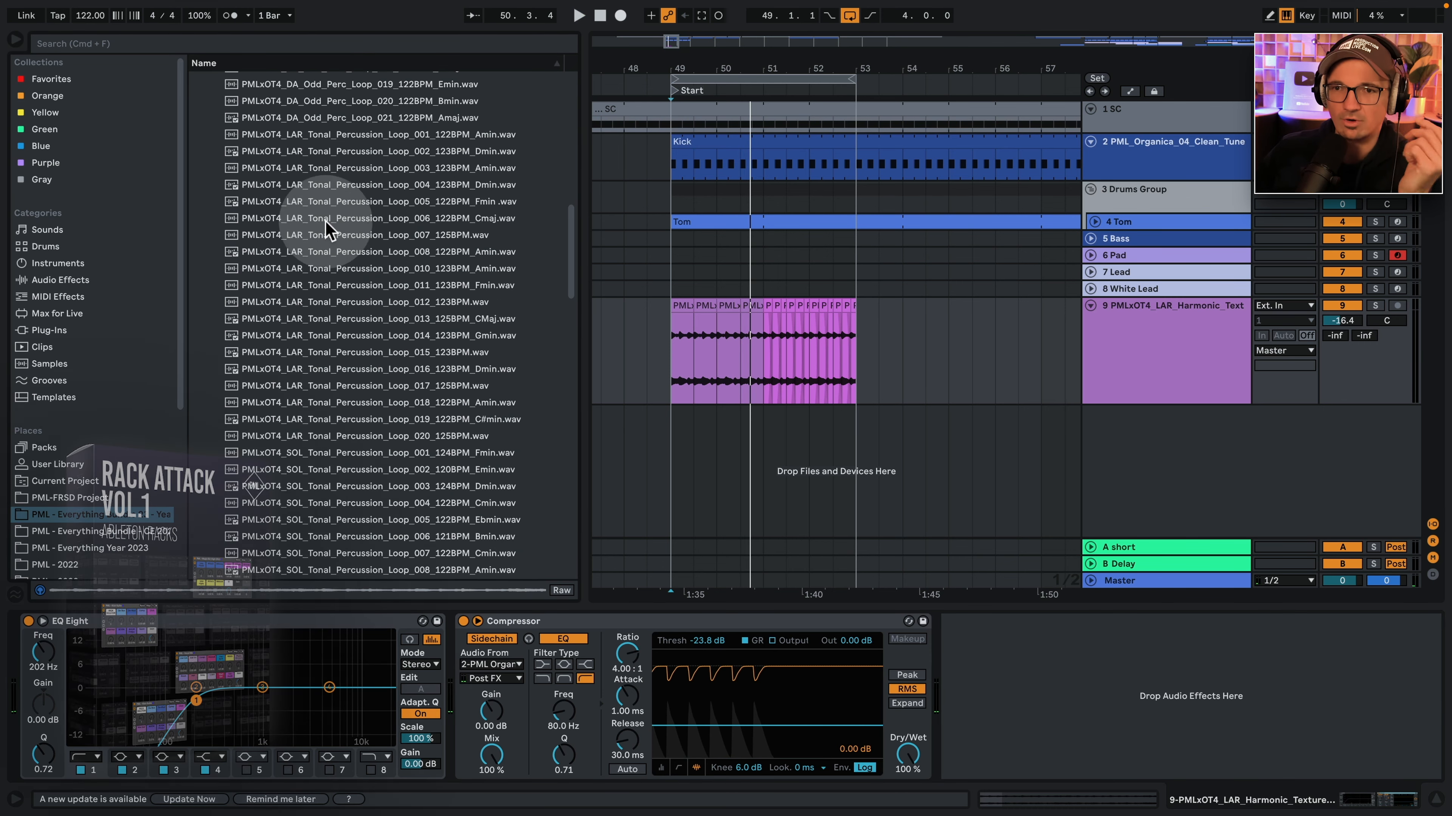
pyautogui.click(197, 240)
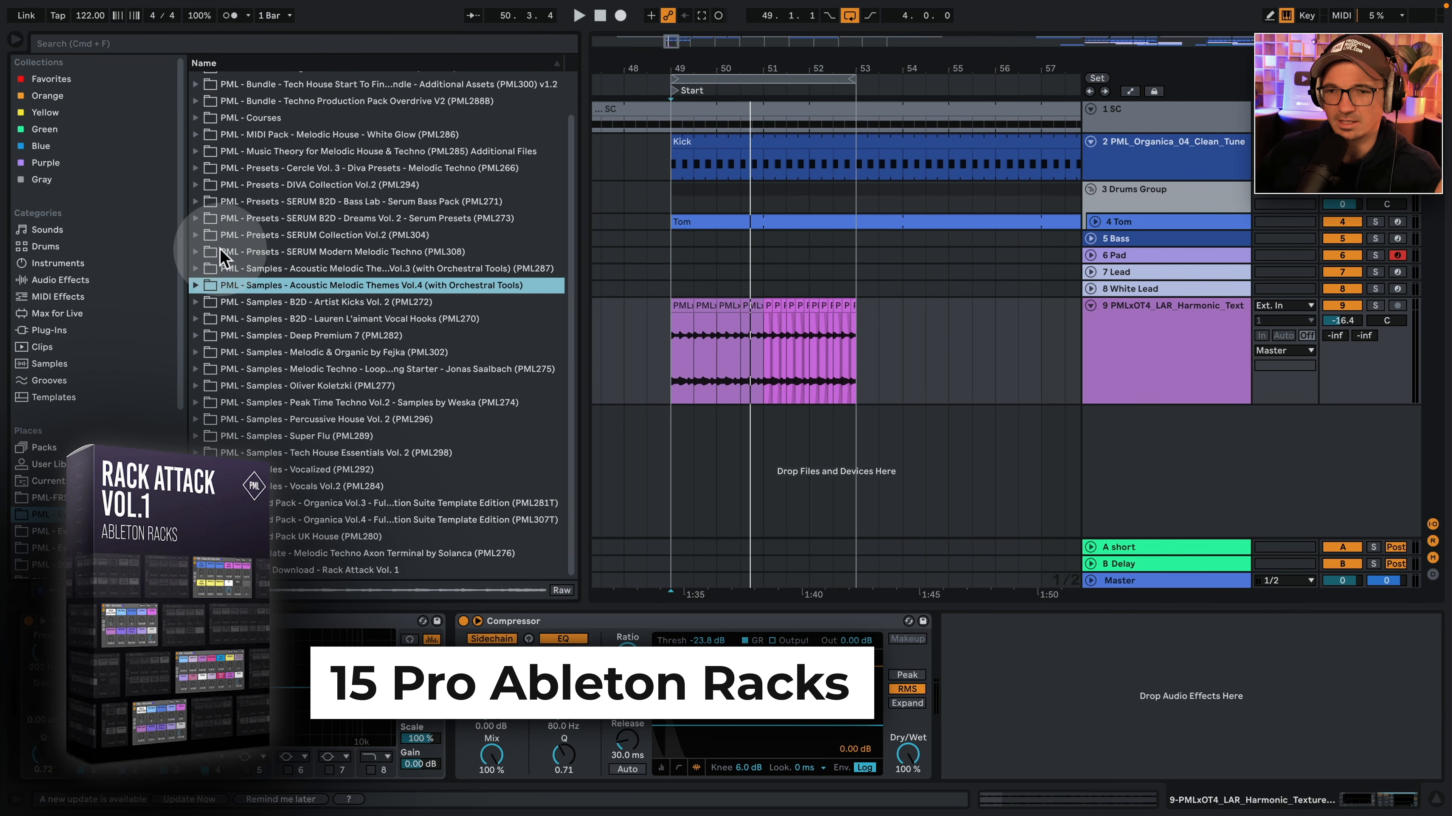
pyautogui.click(206, 570)
pyautogui.scroll(-6, 209, 566)
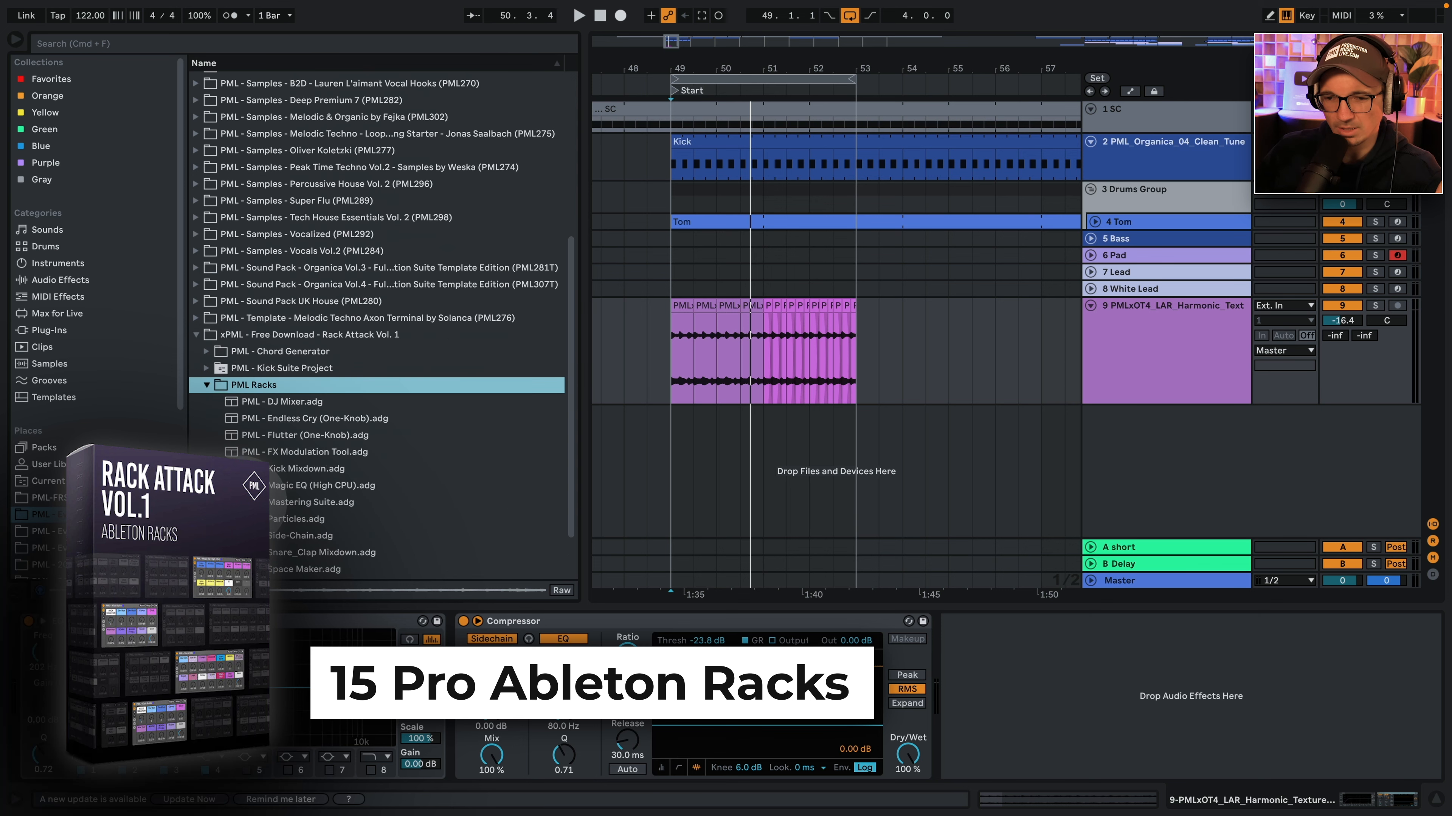
pyautogui.moveTo(292, 525); pyautogui.dragTo(520, 566)
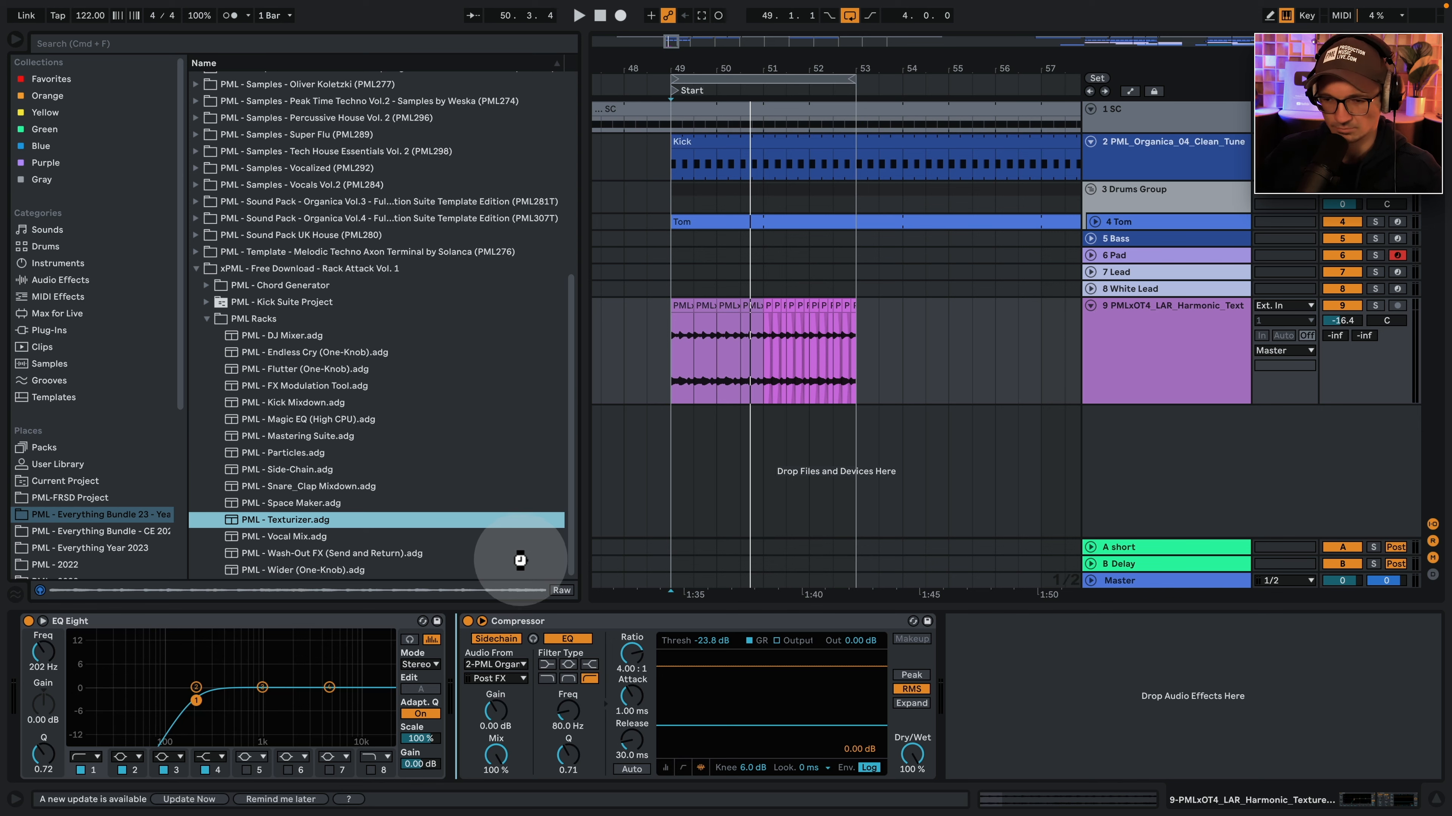
# Balance the Texturizer layers during playback, with High Fuzz at about -21.87 dB and Grains at about -16.99 dB.
pyautogui.press('space')
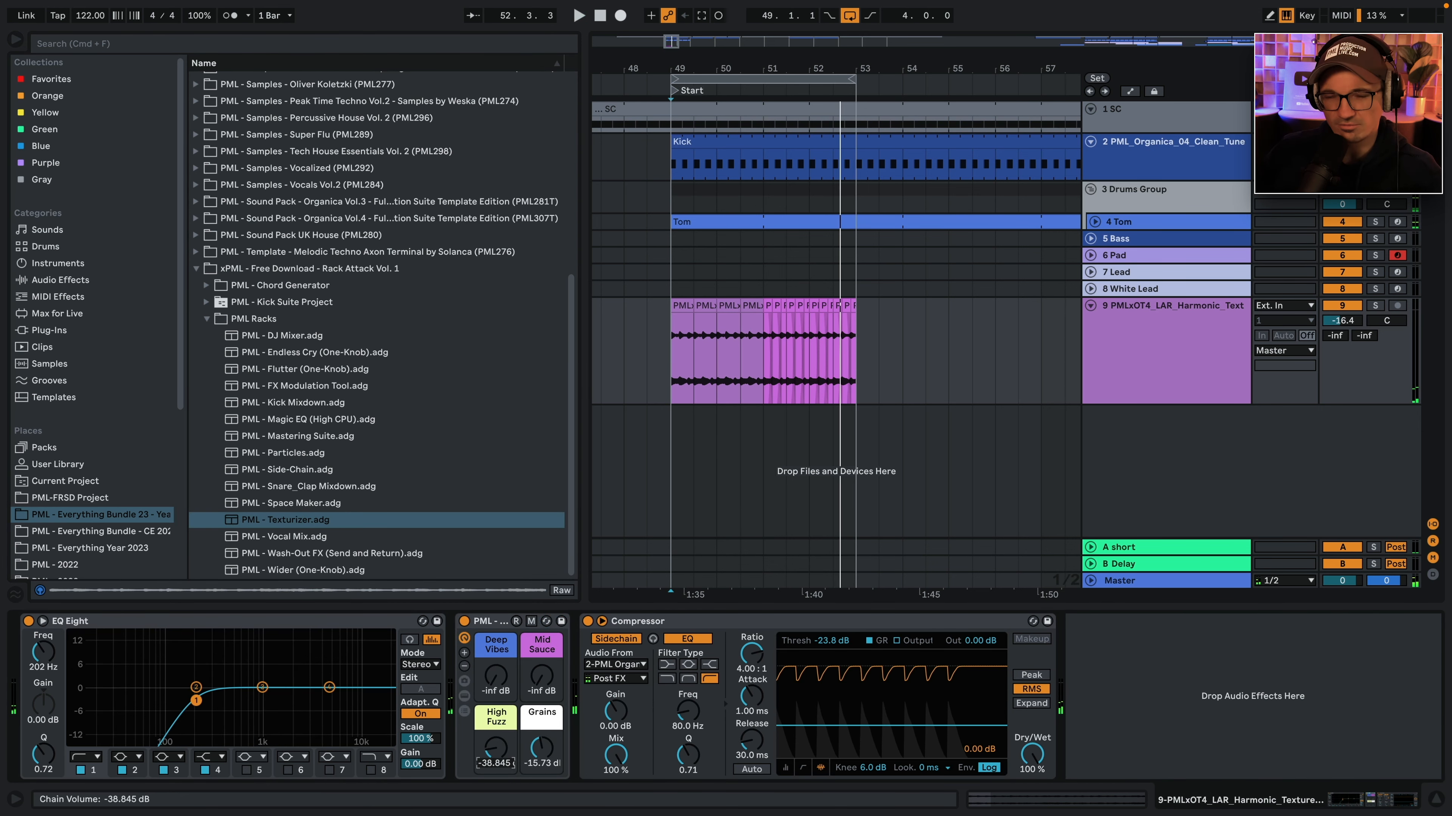
pyautogui.press('space')
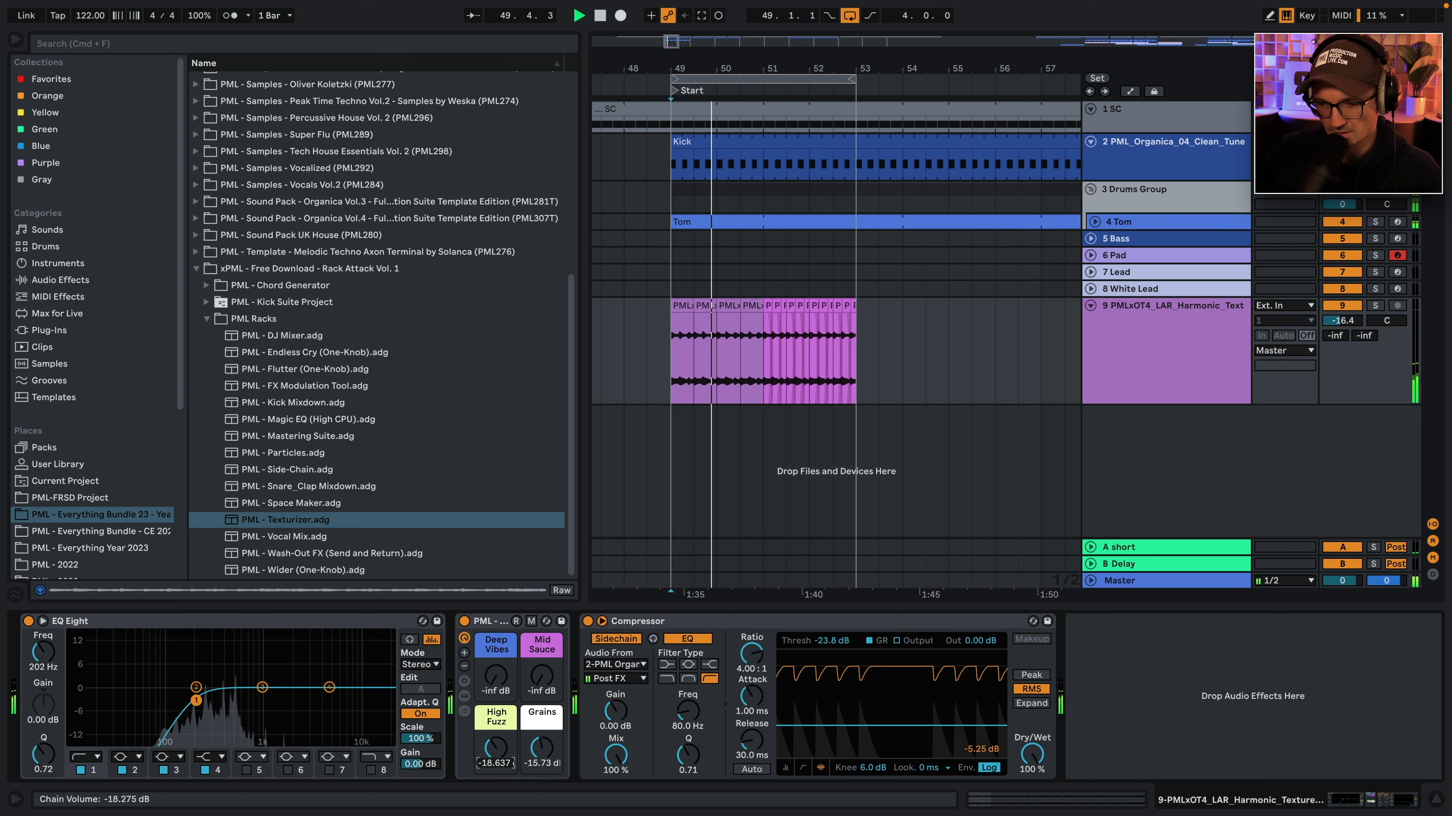
pyautogui.moveTo(496, 746); pyautogui.dragTo(536, 749)
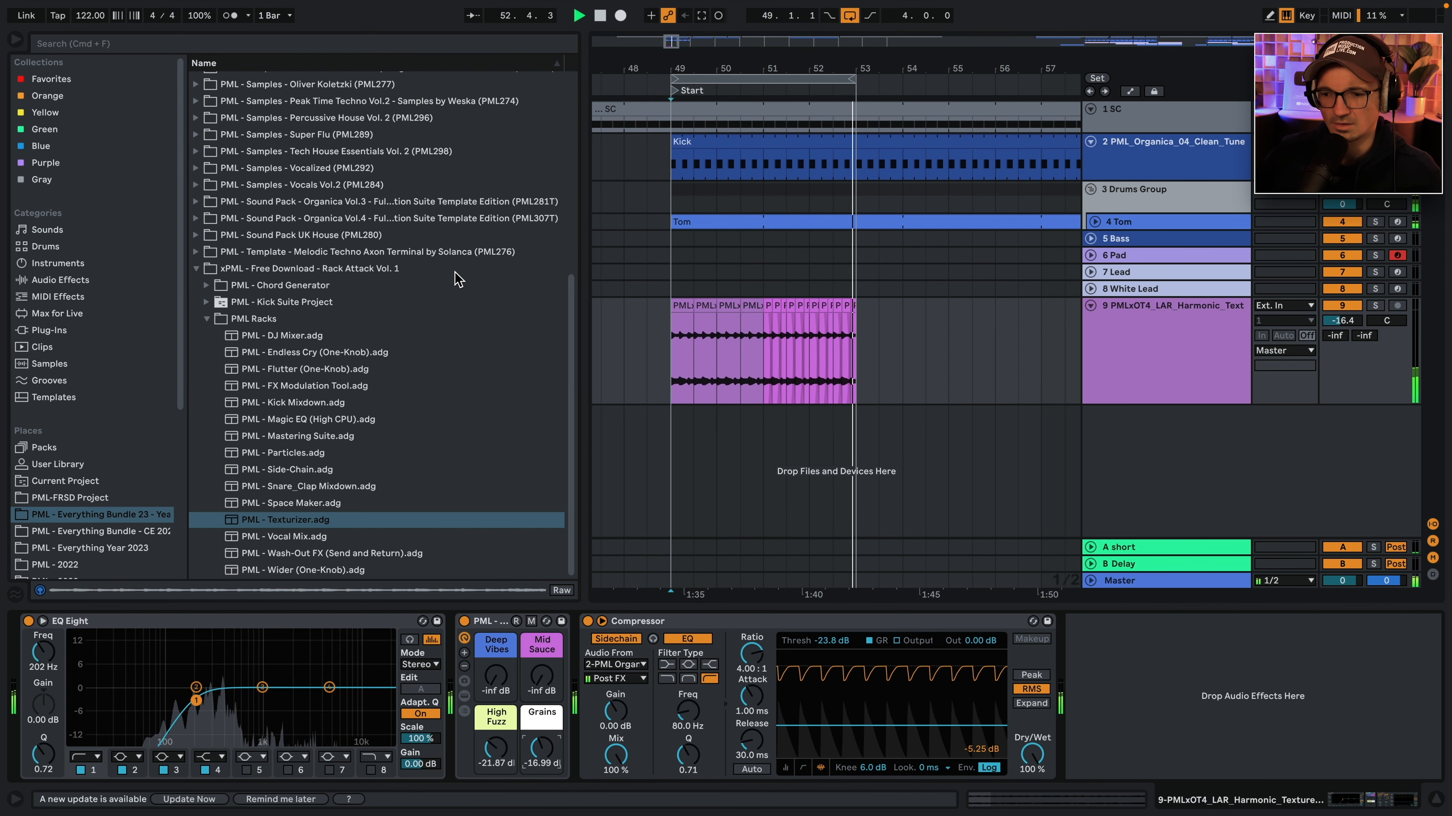
pyautogui.press('space')
# Add an Auto Pan between the Texturizer and the Compressor, with Amount at 32.5 % and Rate at 0.09 Hz.
pyautogui.click(57, 280)
pyautogui.click(236, 146)
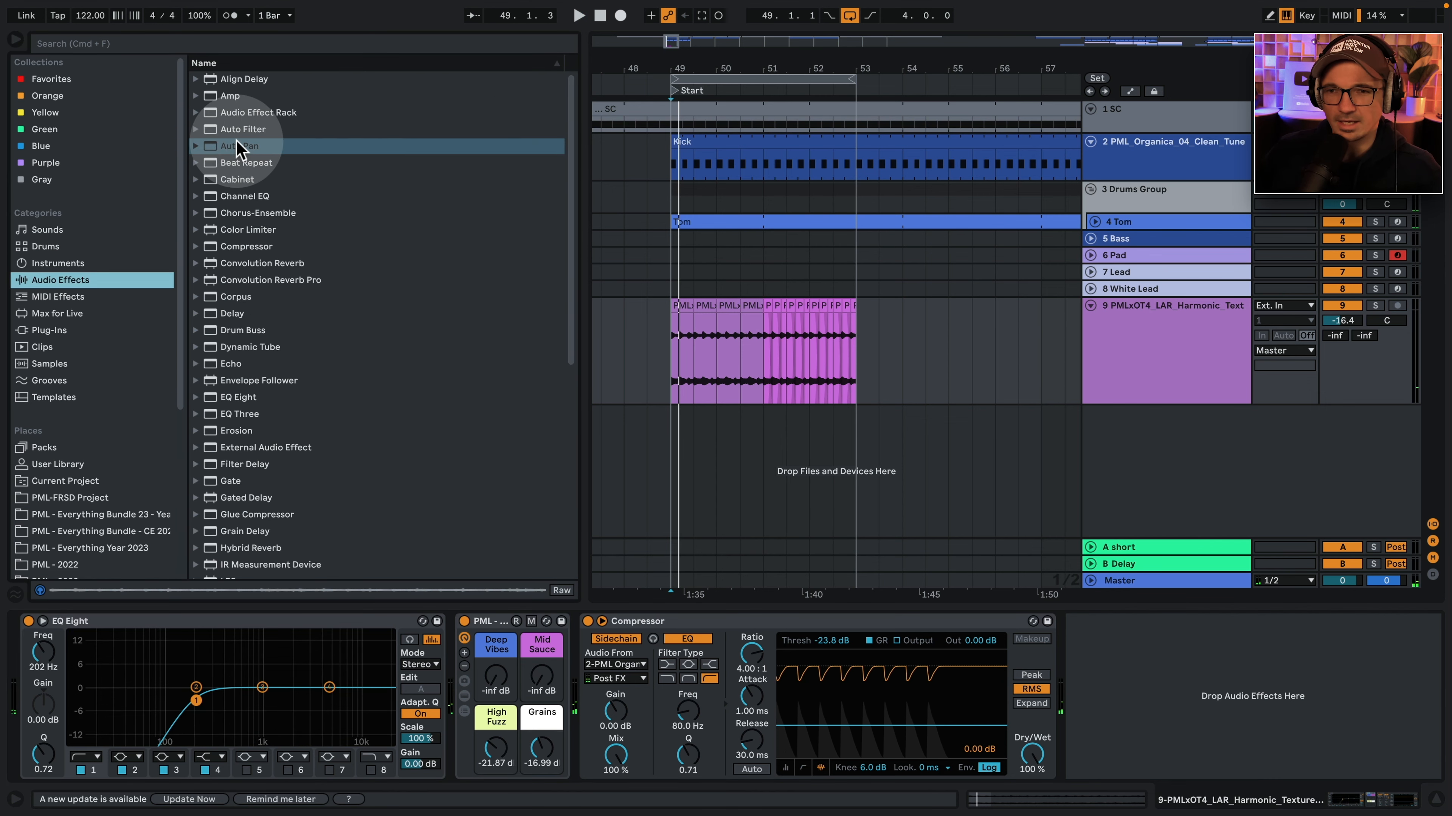
pyautogui.moveTo(237, 146); pyautogui.dragTo(606, 645)
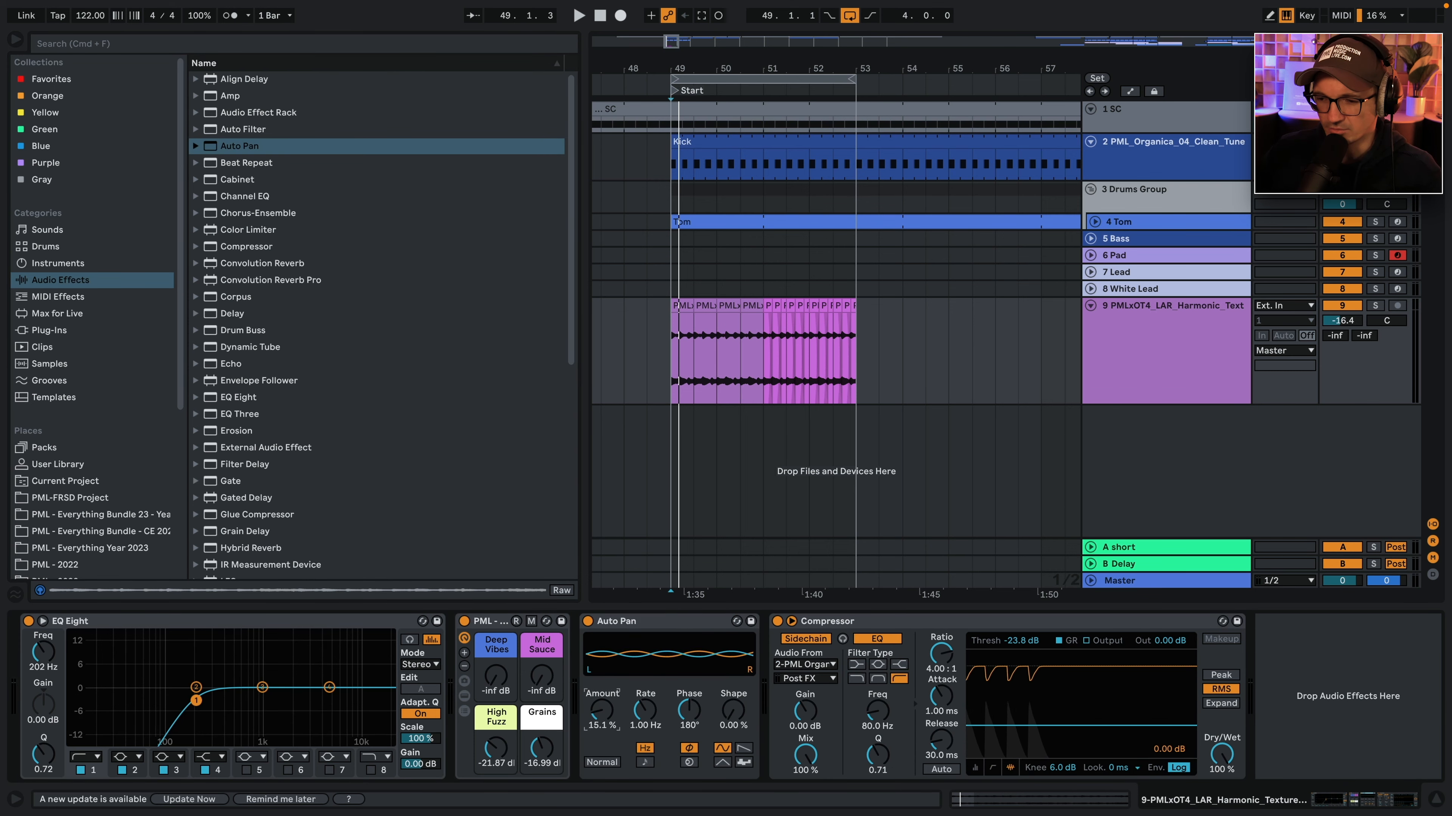
pyautogui.moveTo(651, 717); pyautogui.dragTo(651, 761)
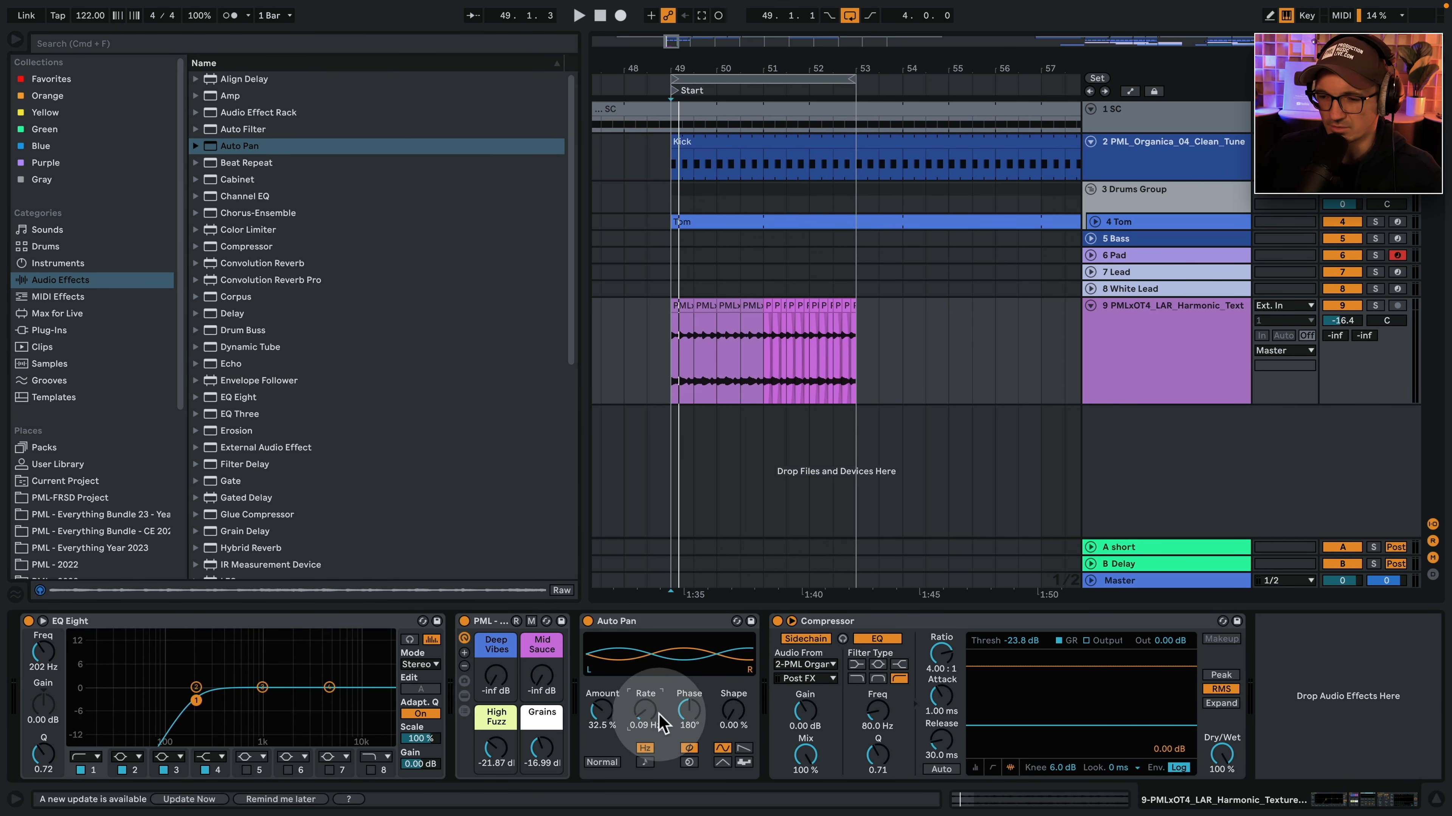
# Raise the tonal percussion track's volume to -12.0 dB while the loop plays.
pyautogui.press('space')
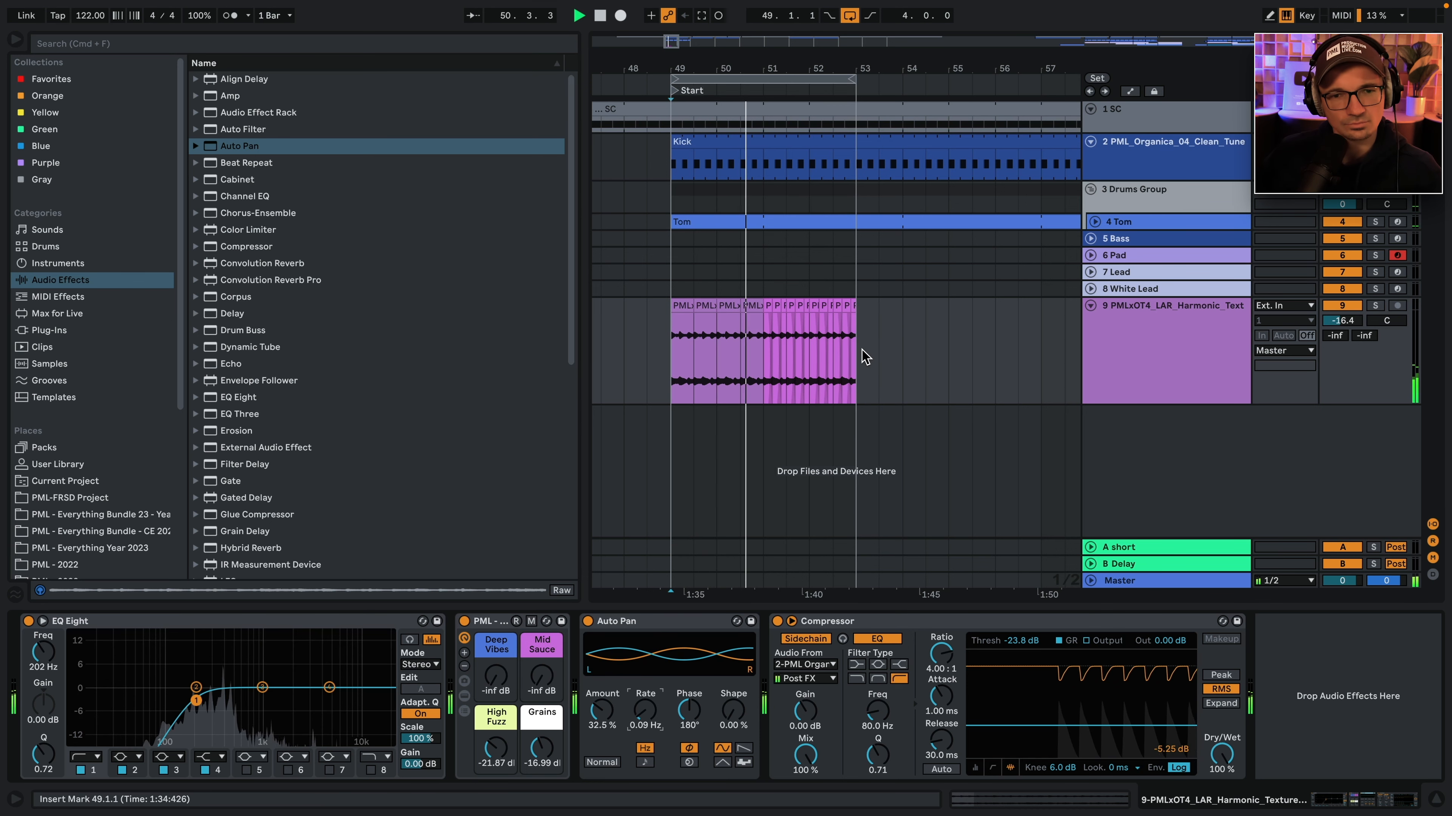
pyautogui.moveTo(1342, 320); pyautogui.dragTo(1342, 297)
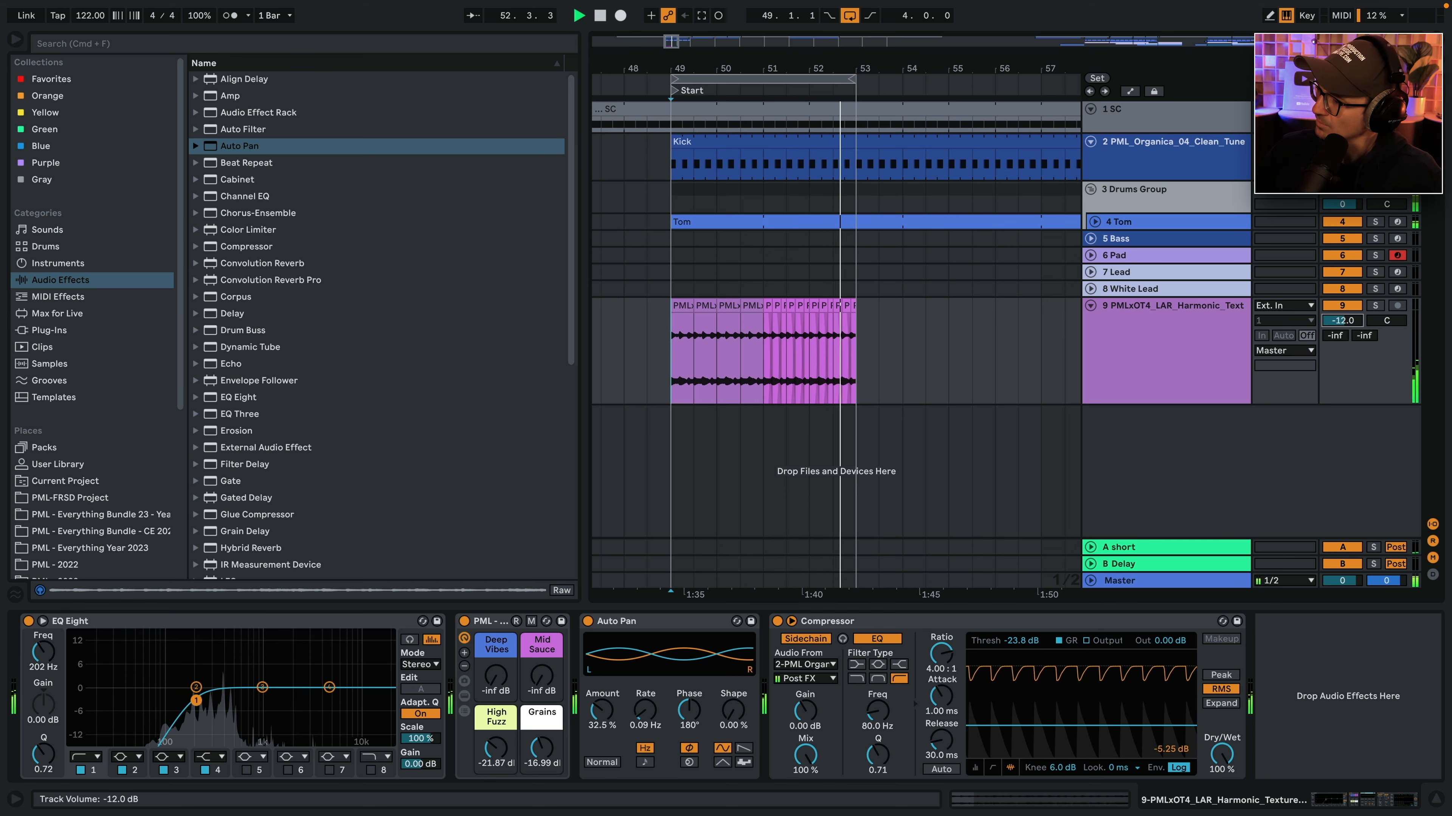
# Place the played chords as a MIDI clip on the Pad track from bar 49 to bar 63 and listen to it.
pyautogui.click(951, 247)
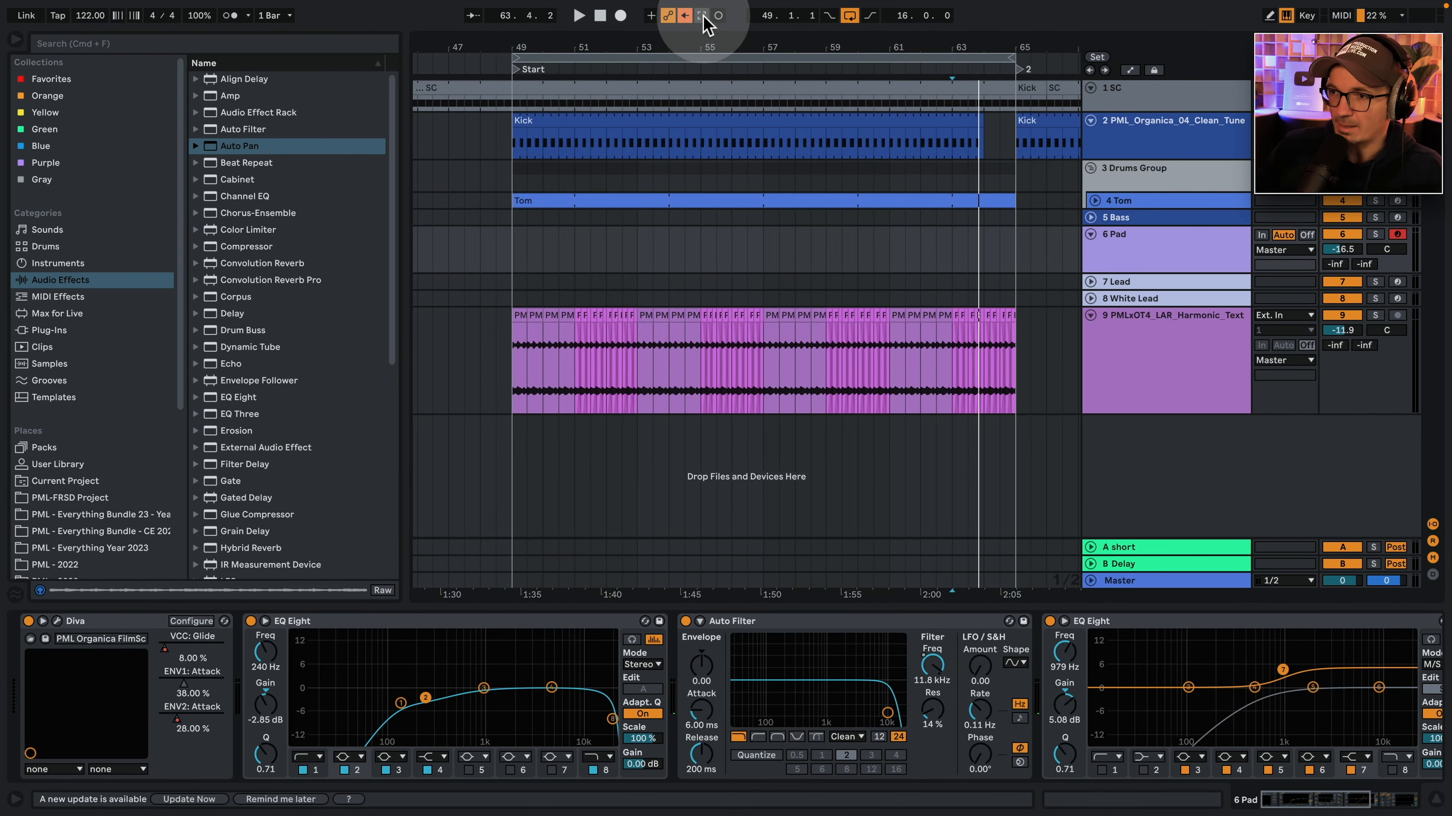
pyautogui.moveTo(890, 233); pyautogui.dragTo(617, 225)
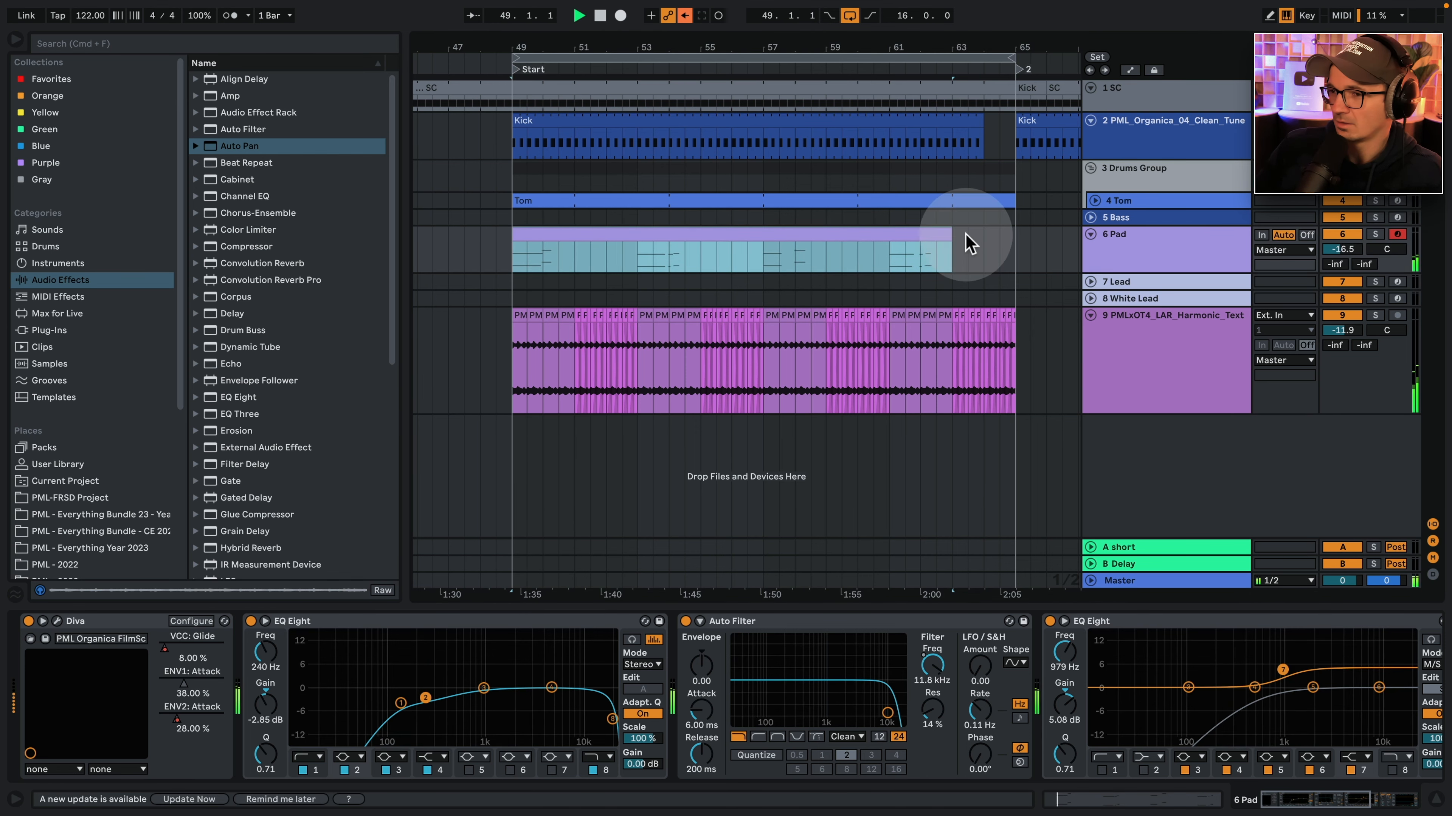
pyautogui.press('space')
# Open the Pad clip's notes and play back the opening chords to examine their root and upper notes.
pyautogui.doubleClick(598, 236)
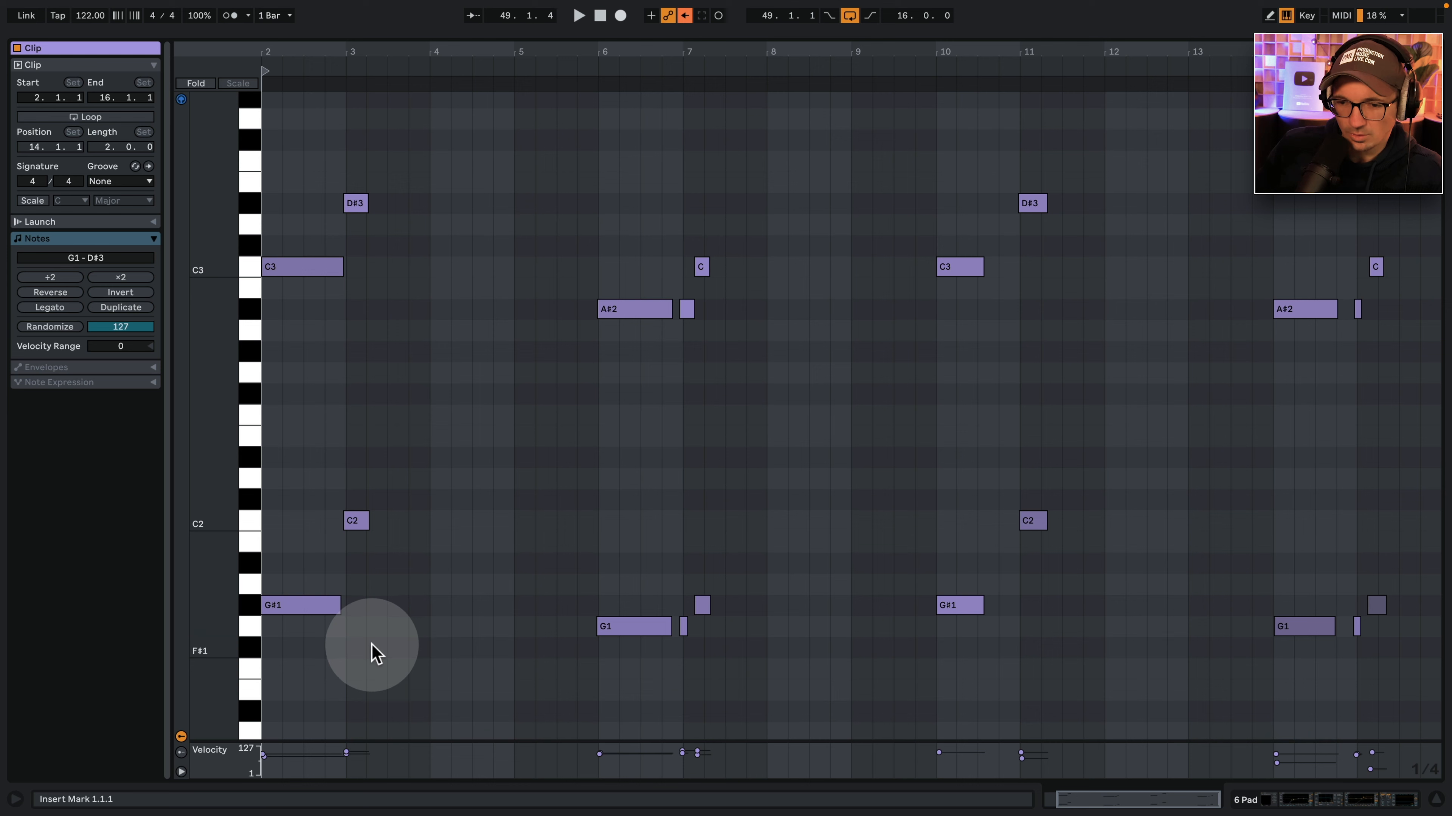
pyautogui.moveTo(309, 674); pyautogui.dragTo(263, 554)
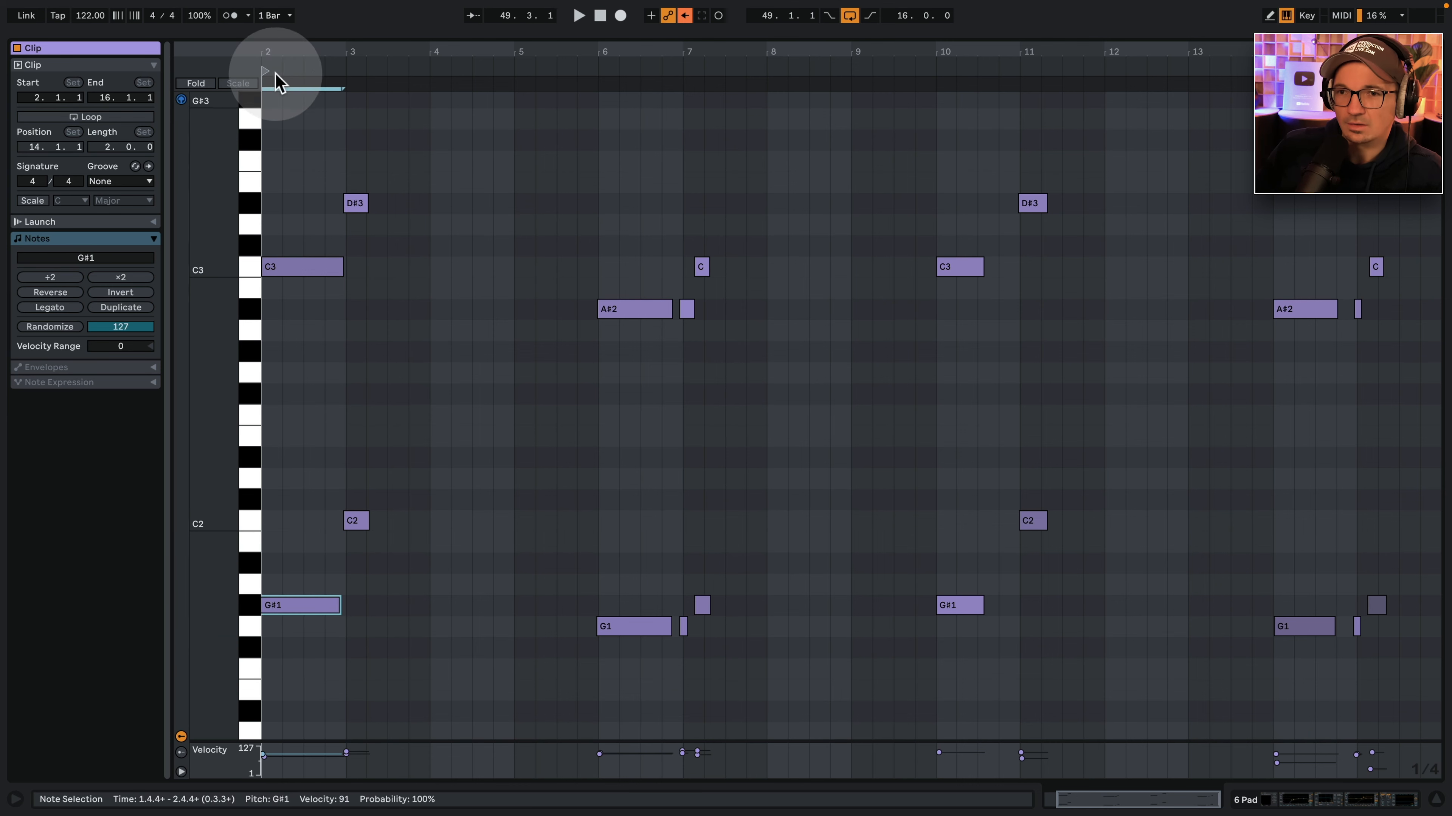
pyautogui.moveTo(277, 56); pyautogui.dragTo(439, 603)
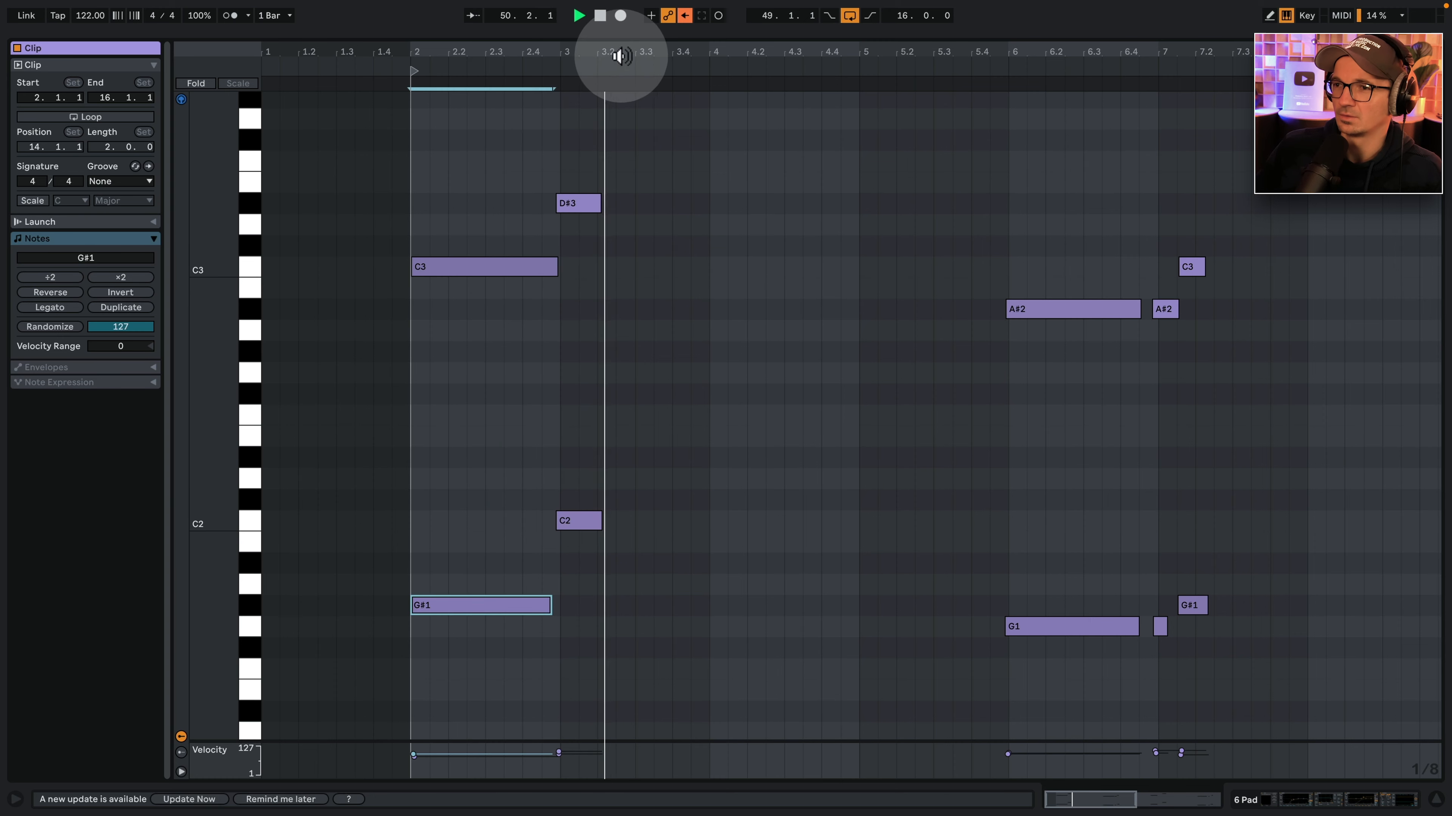
pyautogui.moveTo(615, 55); pyautogui.dragTo(606, 17)
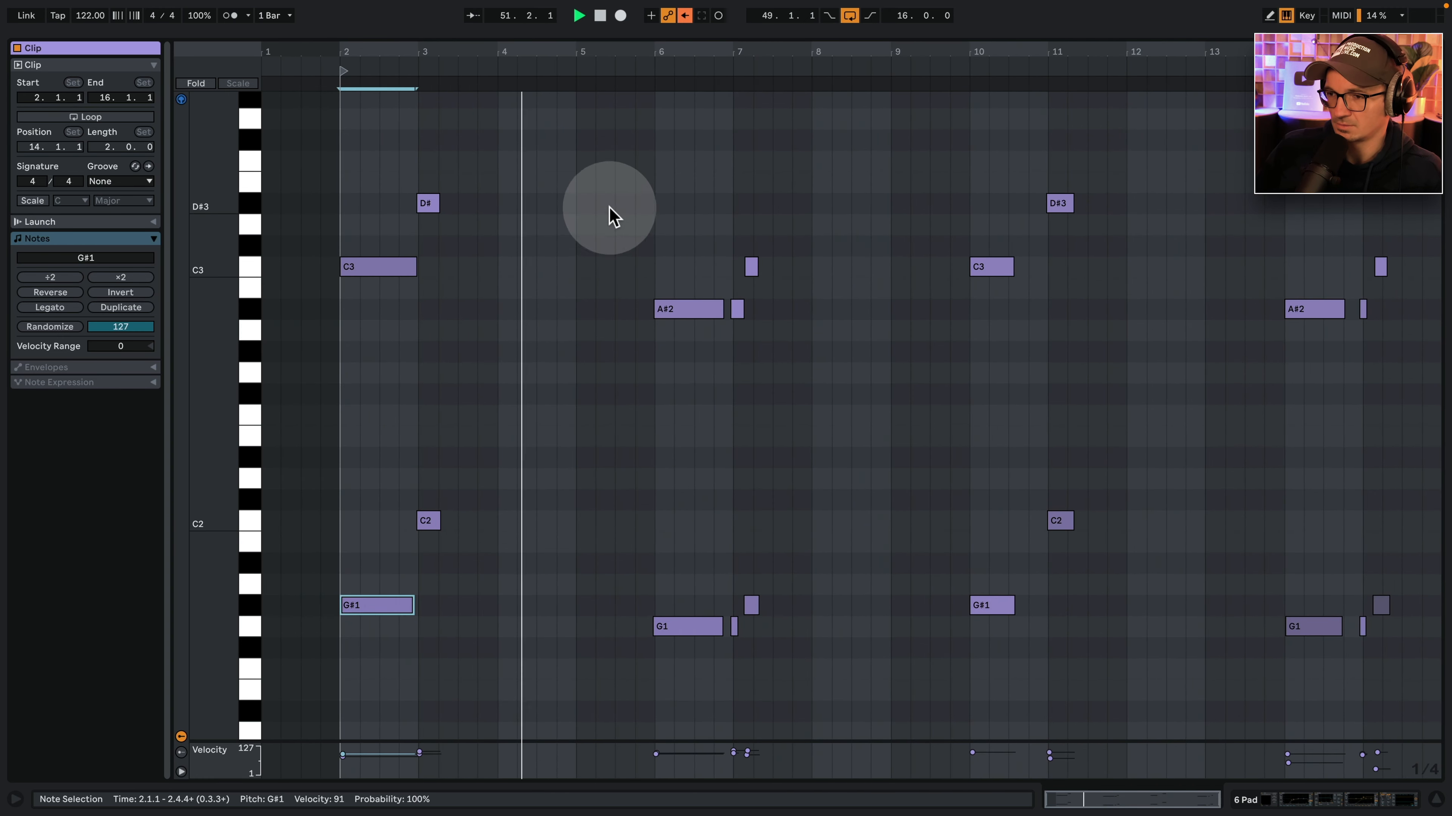
pyautogui.press('space')
# Add a D#2 note between G#1 and C3 in the first chord by copying the root note.
pyautogui.moveTo(385, 375); pyautogui.dragTo(367, 312)
pyautogui.click(351, 268)
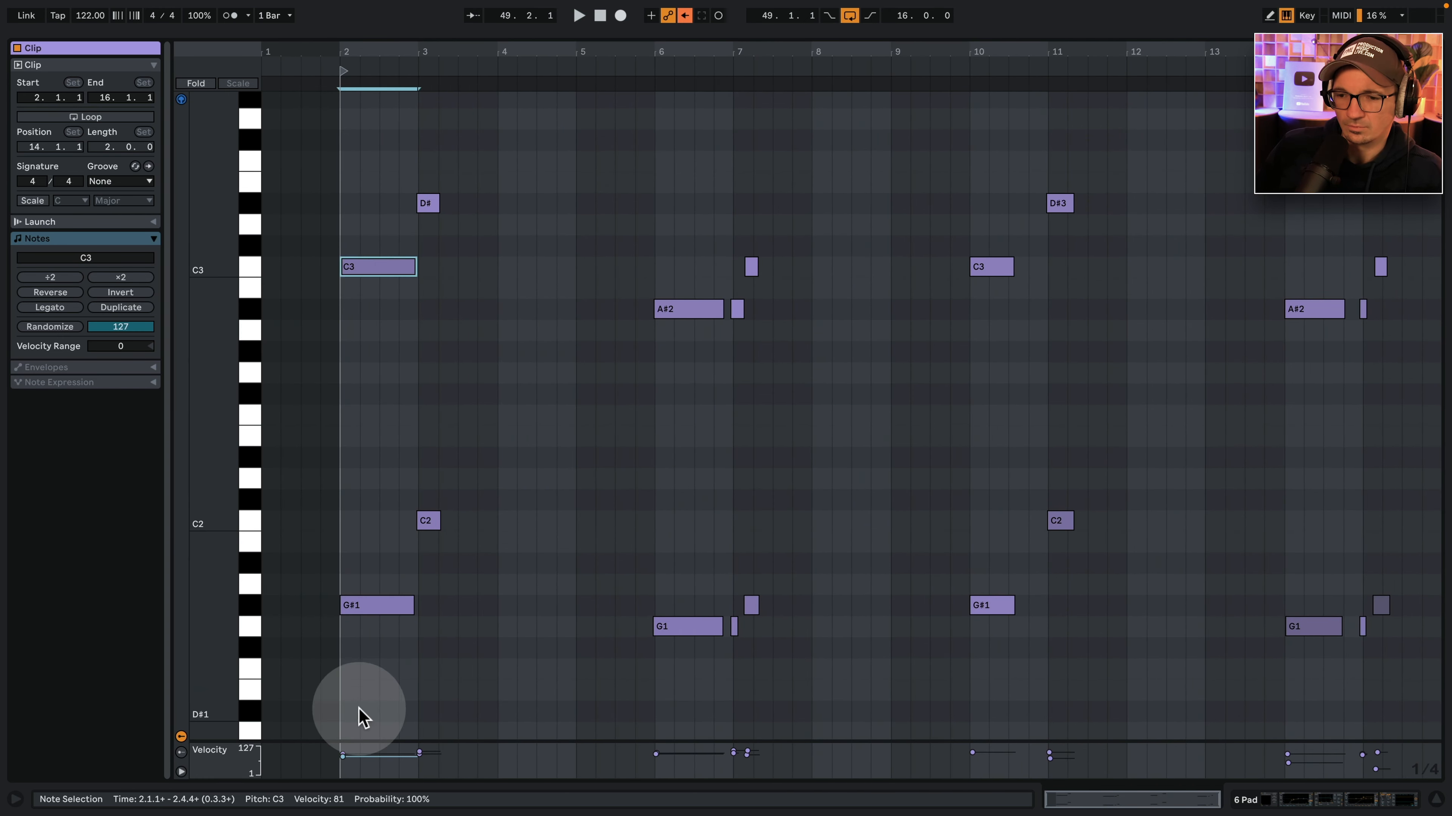
pyautogui.moveTo(370, 605); pyautogui.dragTo(363, 457)
pyautogui.moveTo(366, 212); pyautogui.dragTo(378, 675)
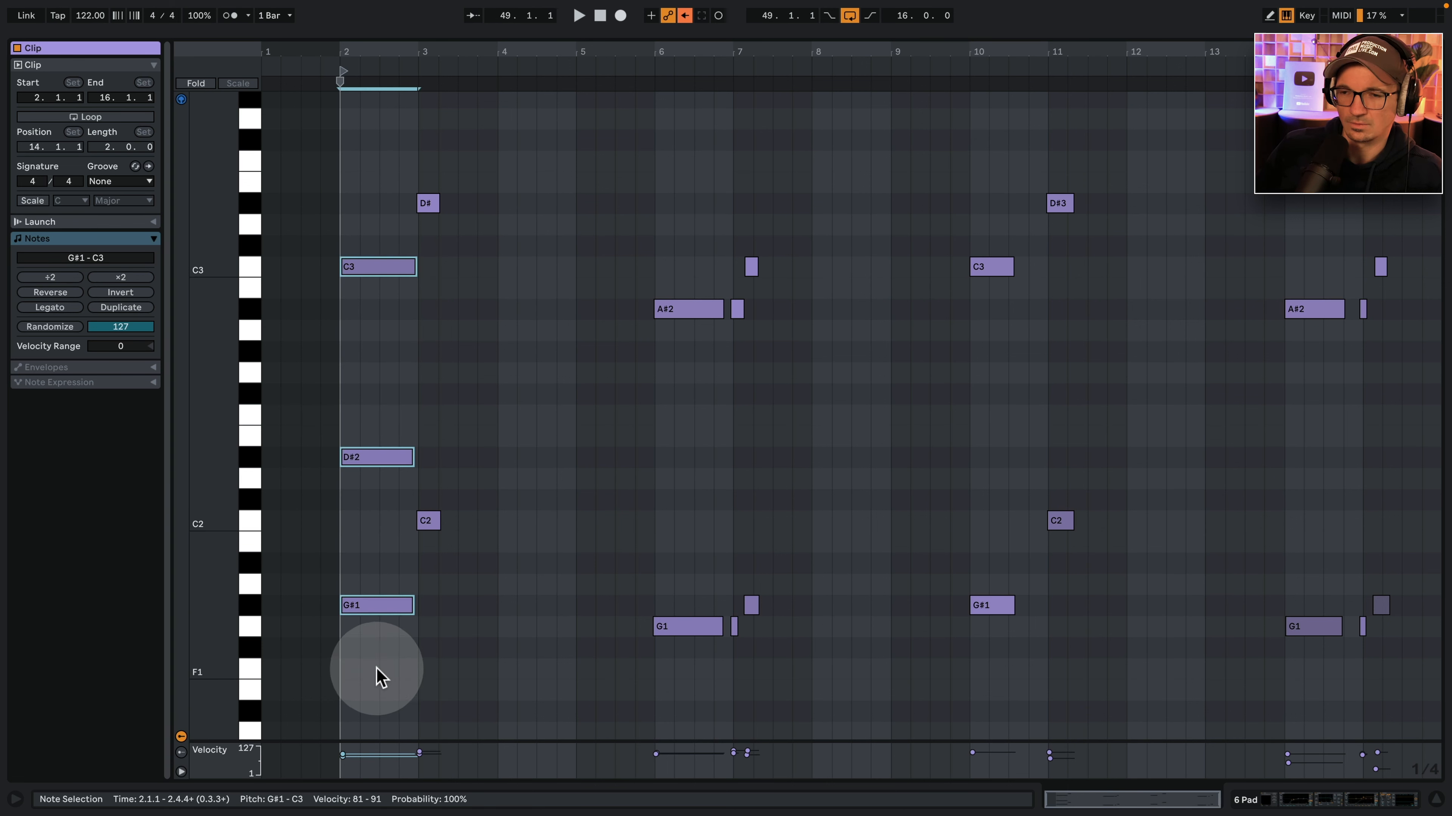
pyautogui.click(459, 421)
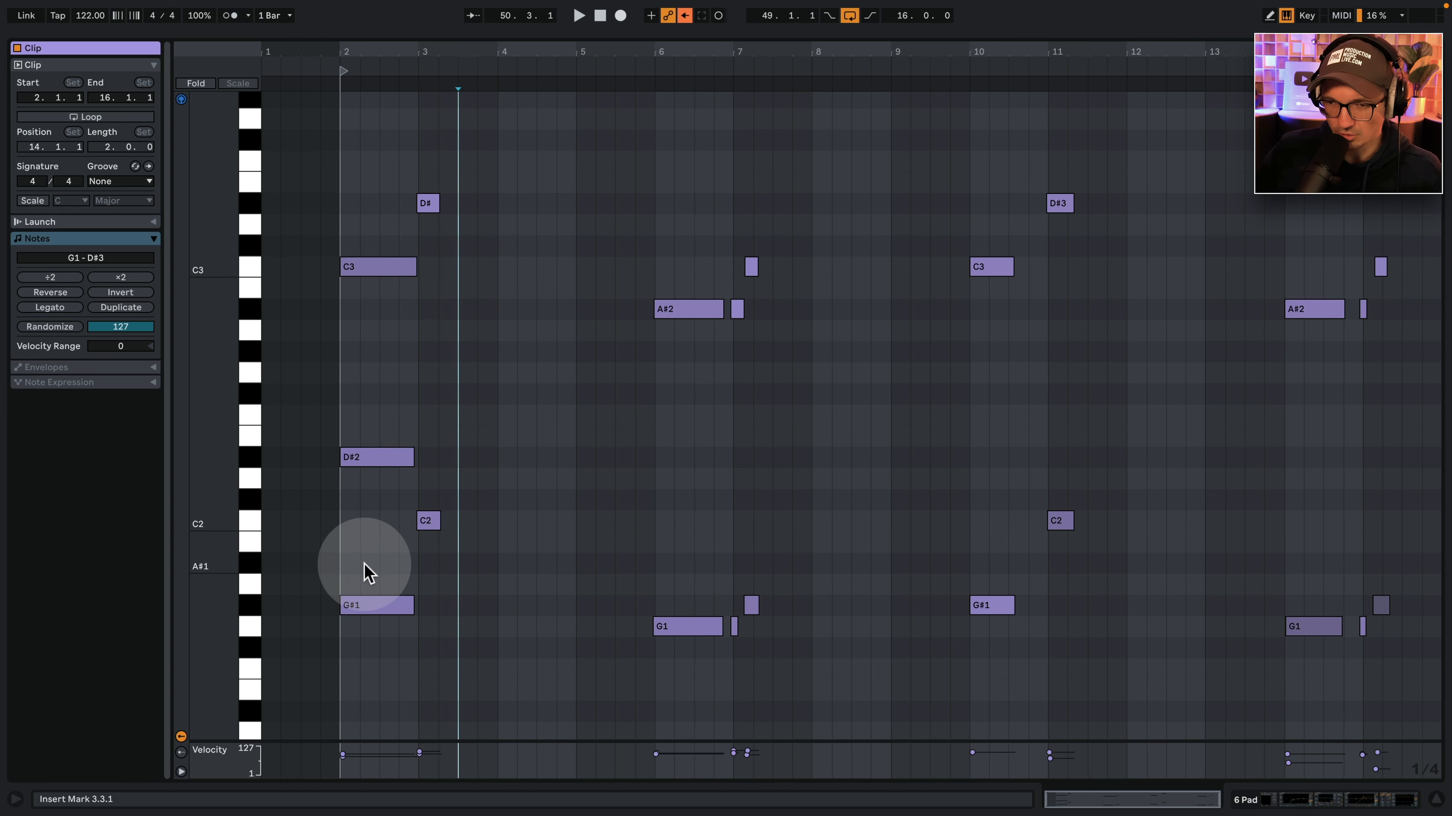
# Copy the first chord's middle note into the second chord at bar 3 as G2 and listen to the progression.
pyautogui.press('space')
pyautogui.press('space')
pyautogui.click(383, 425)
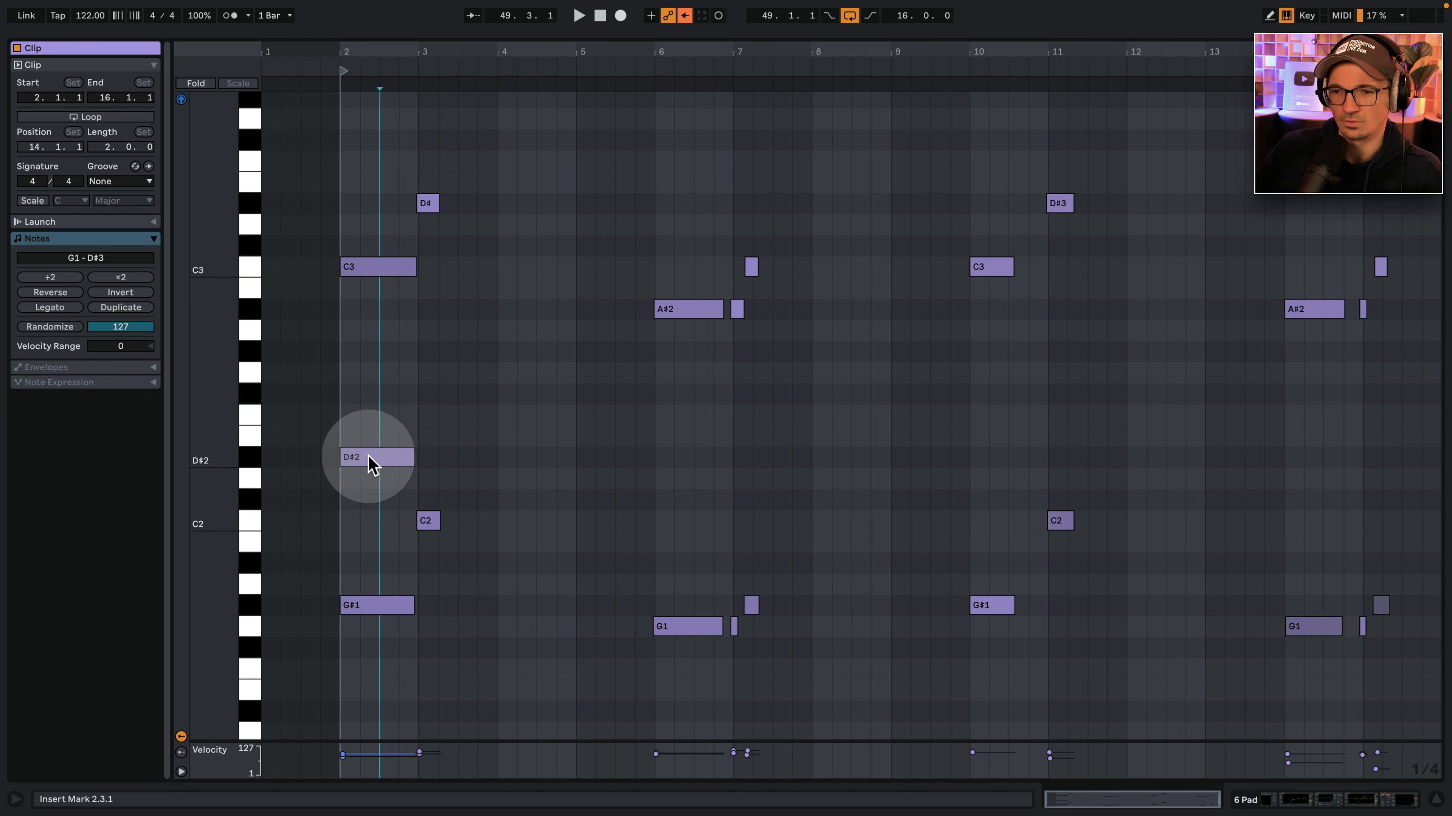
pyautogui.moveTo(370, 463); pyautogui.dragTo(438, 373)
pyautogui.press('space')
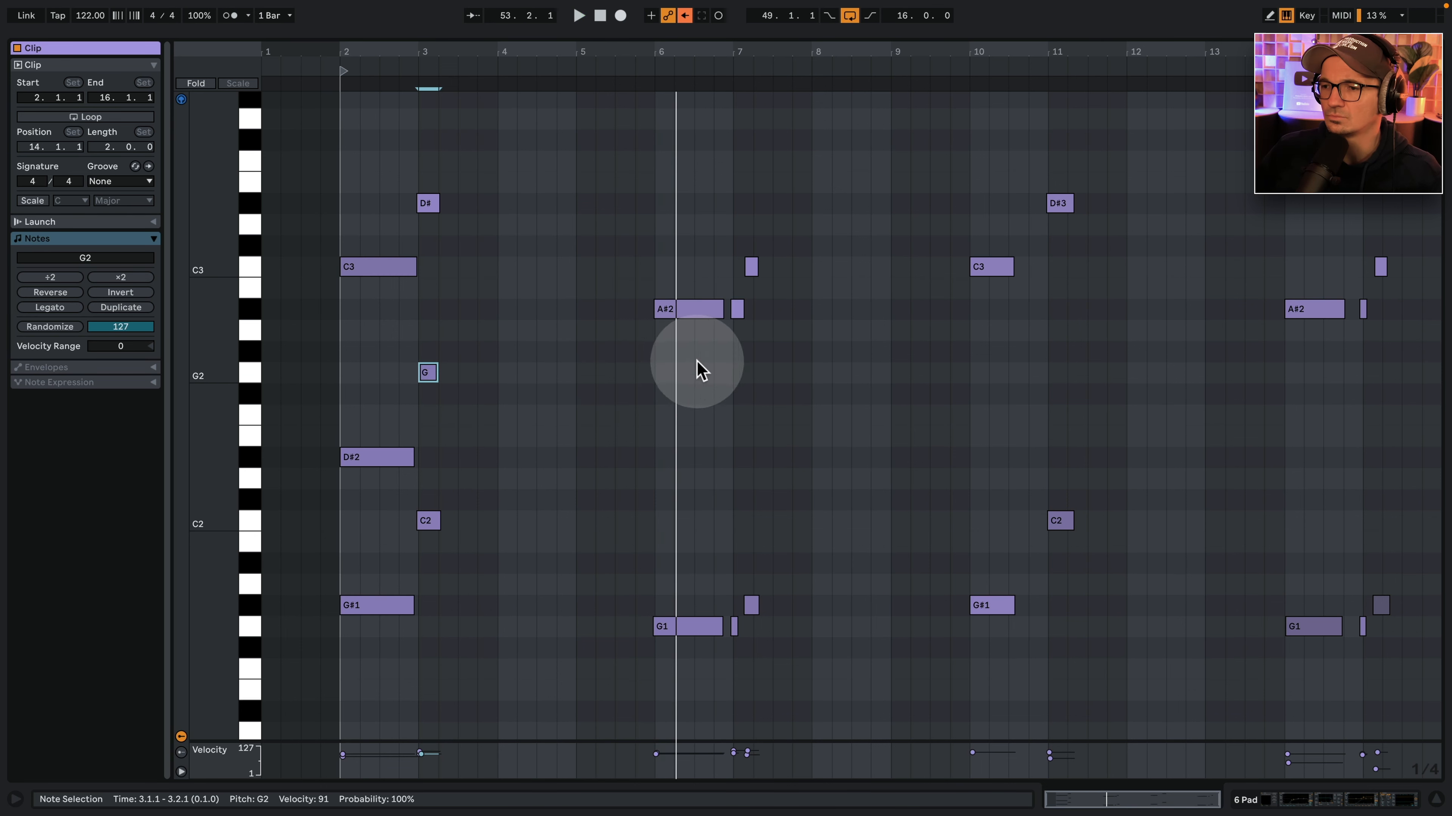
# Add a D#2 note between G1 and A#2 in the chord at bar 6.
pyautogui.click(686, 307)
pyautogui.press('space')
pyautogui.moveTo(683, 323); pyautogui.dragTo(671, 457)
pyautogui.moveTo(604, 201); pyautogui.dragTo(702, 679)
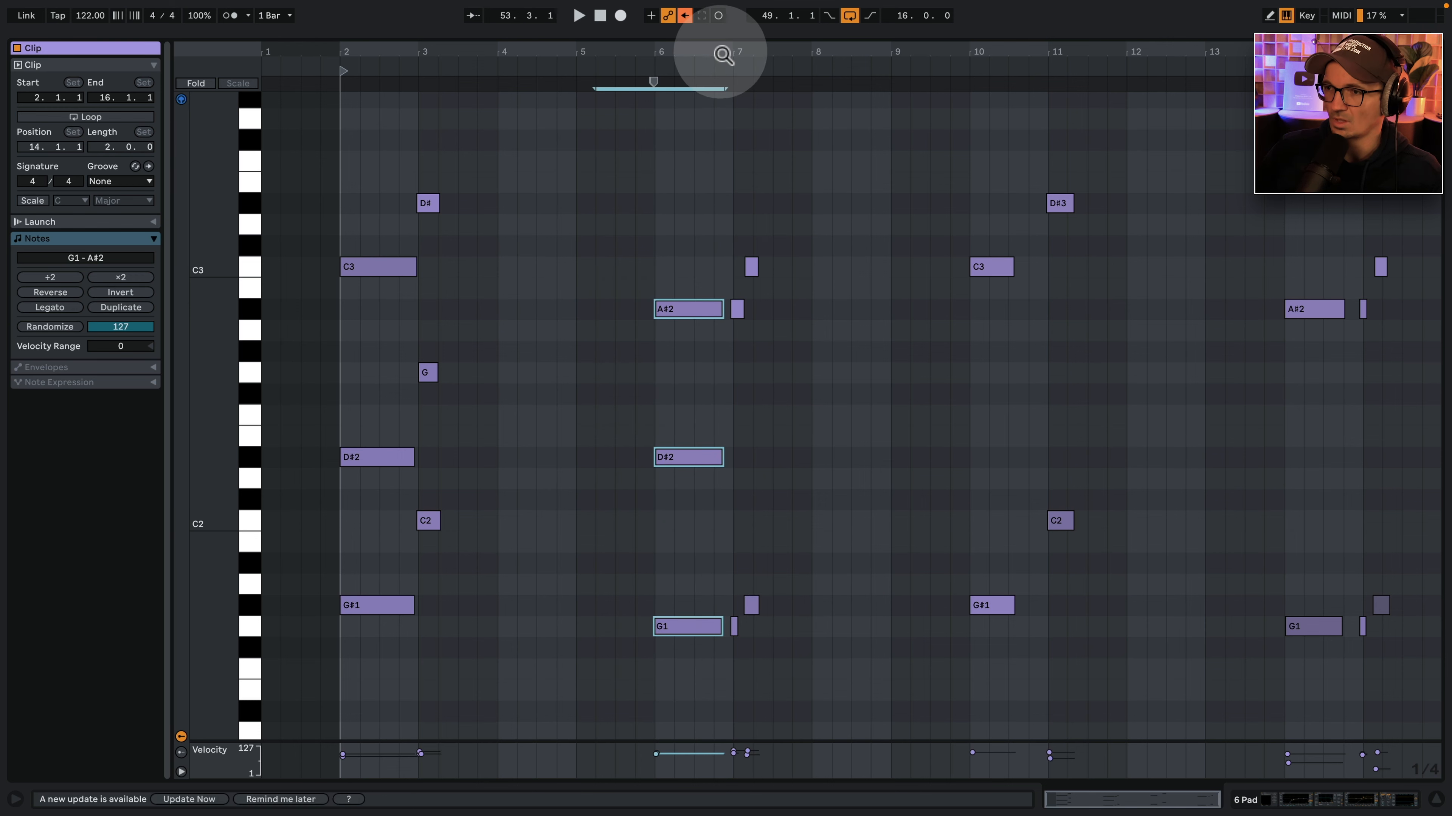
# Add D#2 notes to the two short chords around bar 7 and listen to the result.
pyautogui.moveTo(720, 52); pyautogui.dragTo(720, 103)
pyautogui.moveTo(750, 266); pyautogui.dragTo(806, 680)
pyautogui.moveTo(770, 318); pyautogui.dragTo(805, 458)
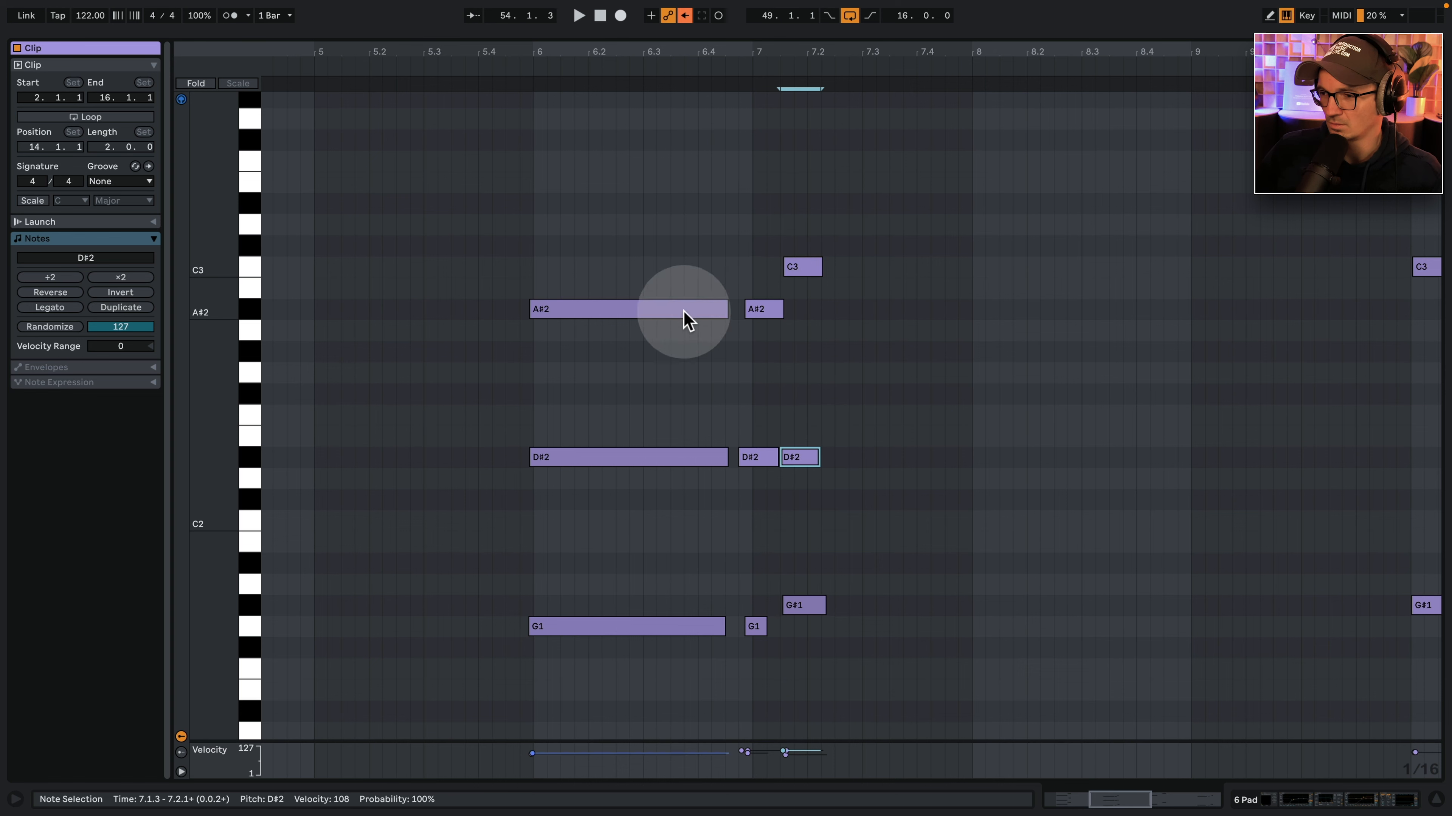
pyautogui.moveTo(759, 252); pyautogui.dragTo(823, 158)
pyautogui.moveTo(769, 48); pyautogui.dragTo(576, 60)
pyautogui.press('space')
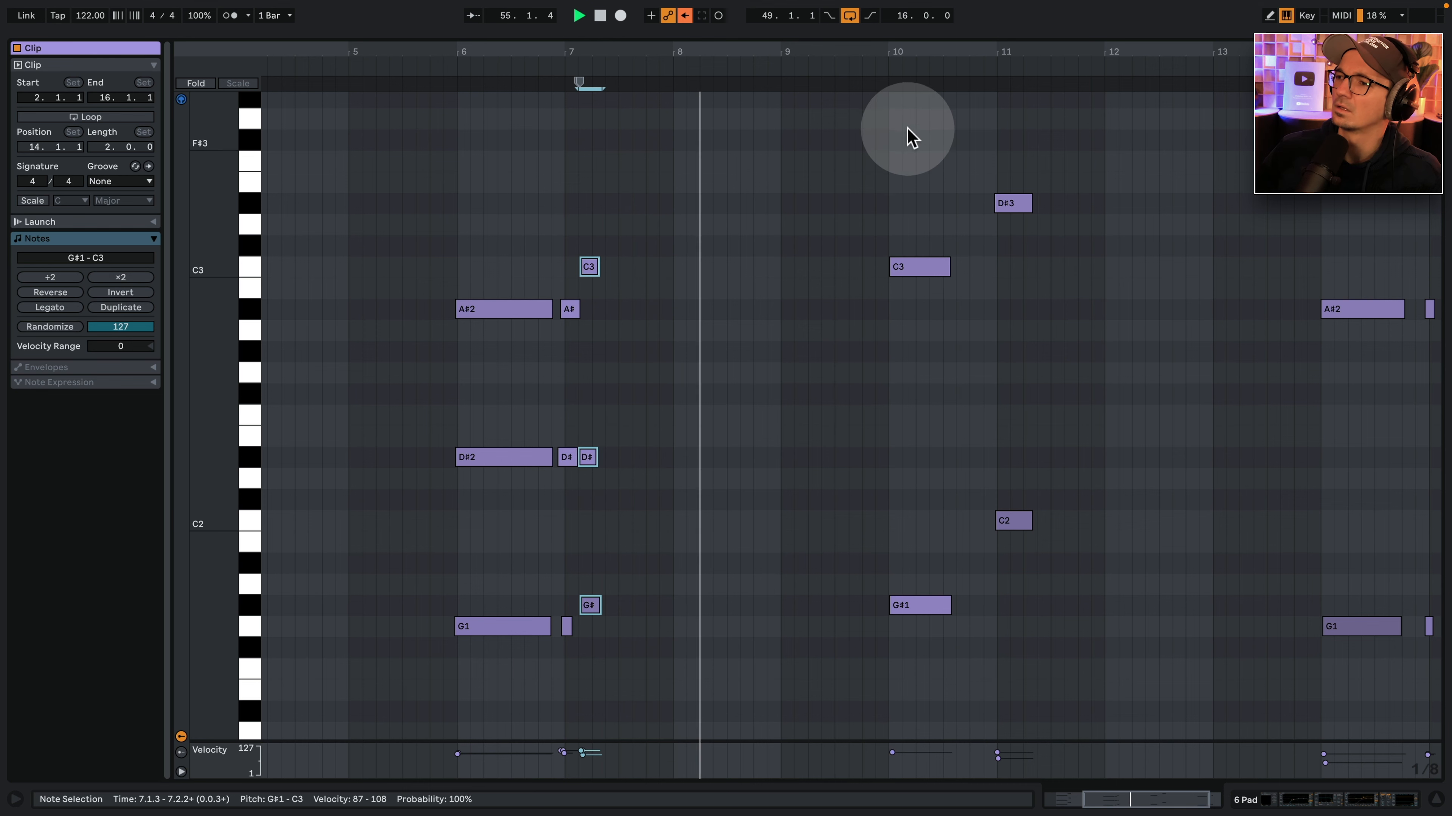
pyautogui.press('space')
pyautogui.click(750, 261)
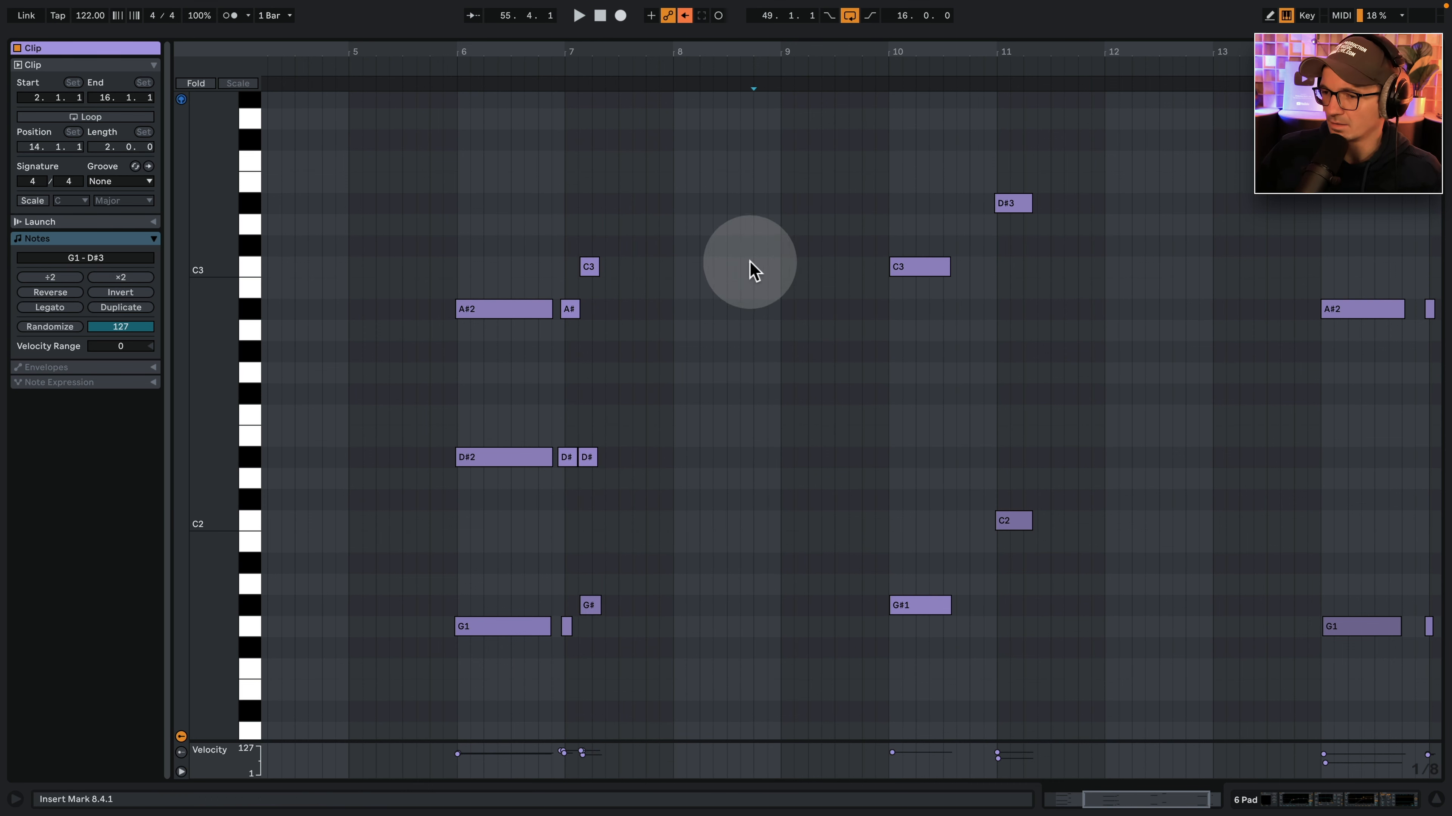
# Copy the first chord's D#2 note into the chord at bar 10, between G#1 and C3.
pyautogui.moveTo(882, 55); pyautogui.dragTo(882, 17)
pyautogui.moveTo(366, 462); pyautogui.dragTo(1008, 458)
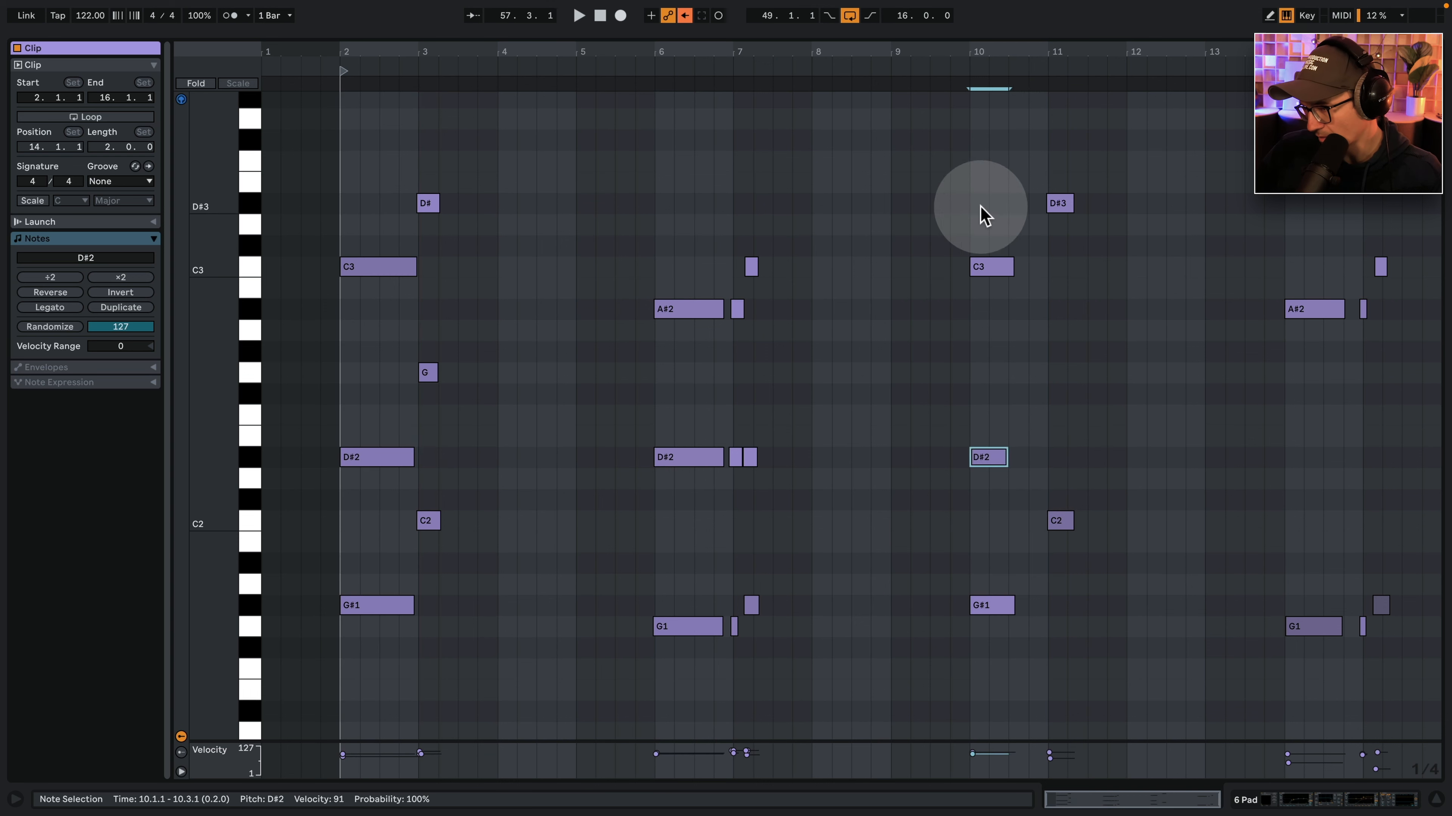
pyautogui.moveTo(976, 202); pyautogui.dragTo(1015, 807)
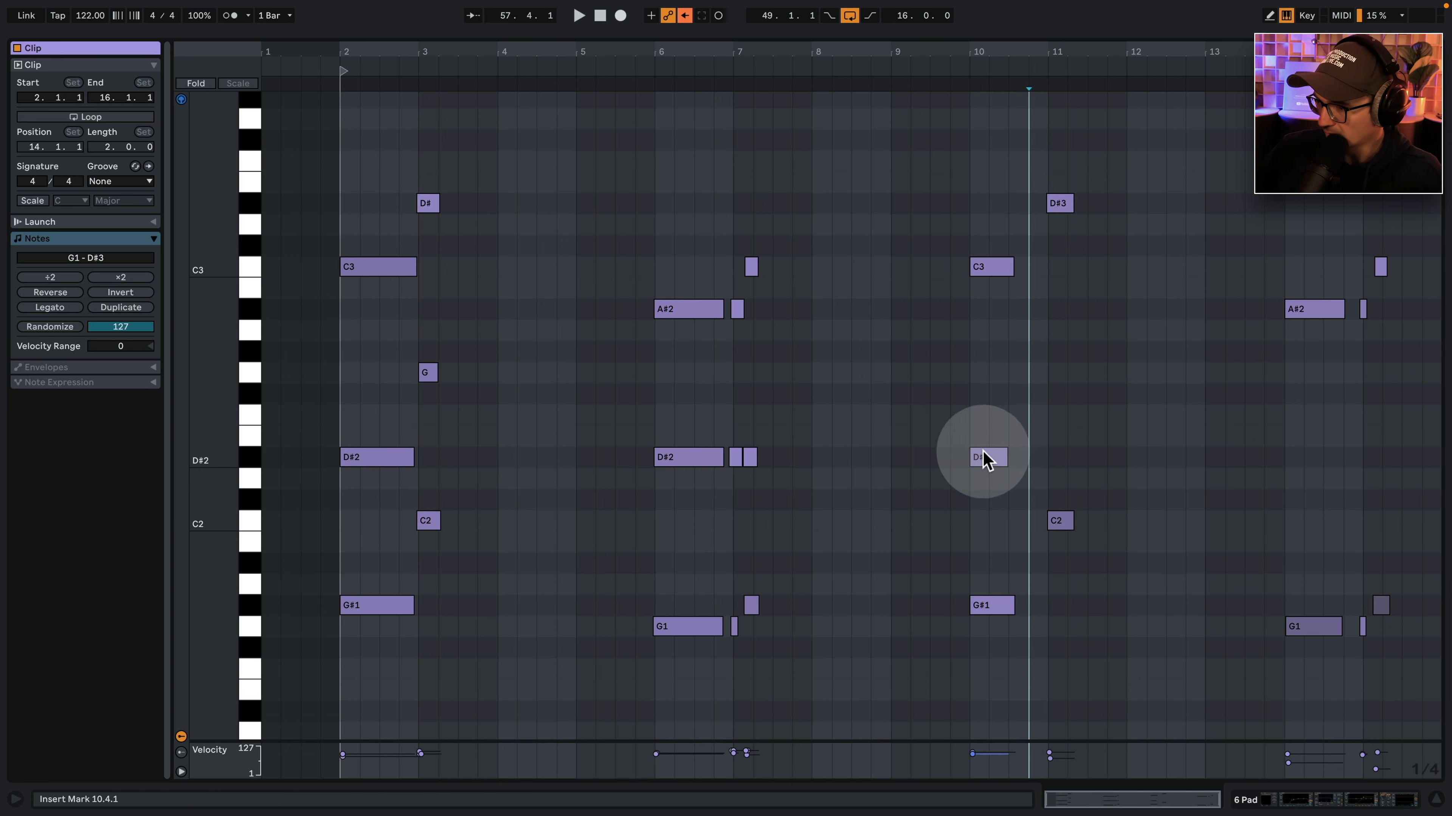
# Change the outer notes of the bar 11 chord to A#1 and D3, and add F2 between them.
pyautogui.moveTo(1064, 153); pyautogui.dragTo(1079, 576)
pyautogui.click(1147, 443)
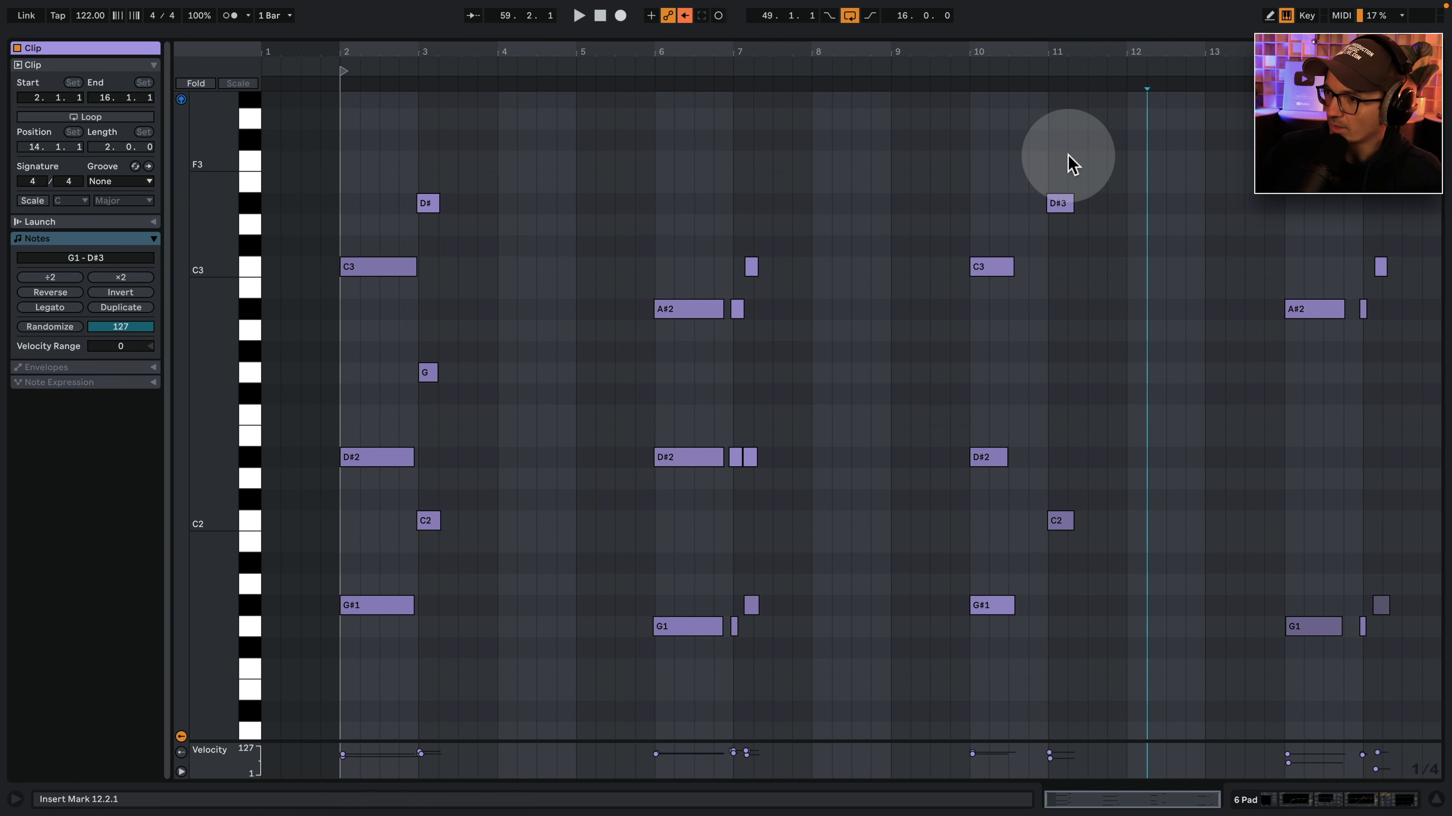
pyautogui.moveTo(1069, 162); pyautogui.dragTo(1066, 592)
pyautogui.moveTo(979, 218); pyautogui.dragTo(994, 692)
pyautogui.moveTo(1114, 647); pyautogui.dragTo(1060, 228)
pyautogui.moveTo(964, 172); pyautogui.dragTo(1104, 641)
pyautogui.moveTo(1257, 240); pyautogui.dragTo(1320, 735)
pyautogui.moveTo(1064, 228); pyautogui.dragTo(1071, 416)
pyautogui.moveTo(932, 132); pyautogui.dragTo(1093, 696)
pyautogui.click(1173, 486)
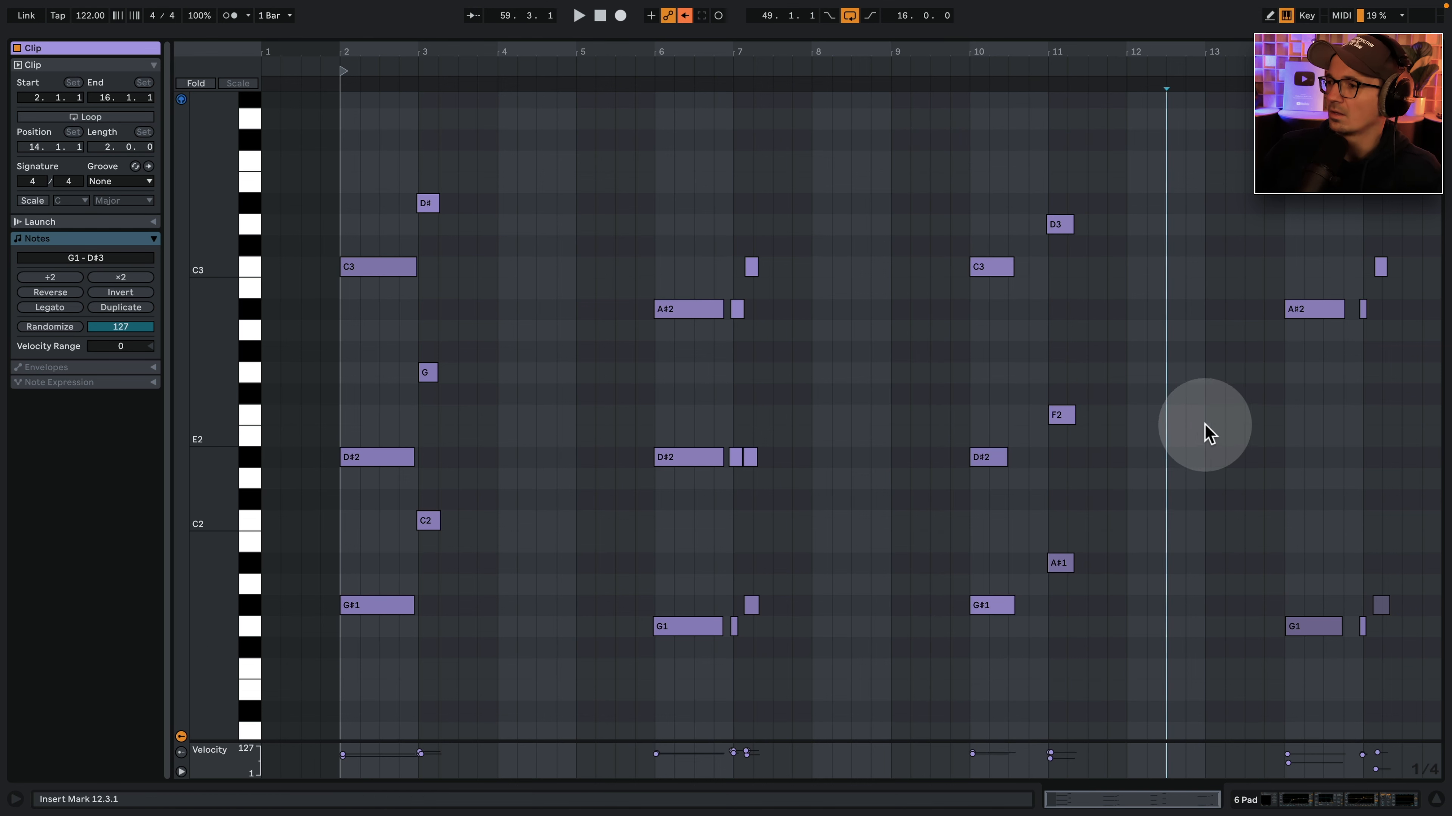
# Copy the three D#2 notes from bars 6 and 7 into the closing chords at bars 14 and 15.
pyautogui.moveTo(1278, 231); pyautogui.dragTo(1382, 737)
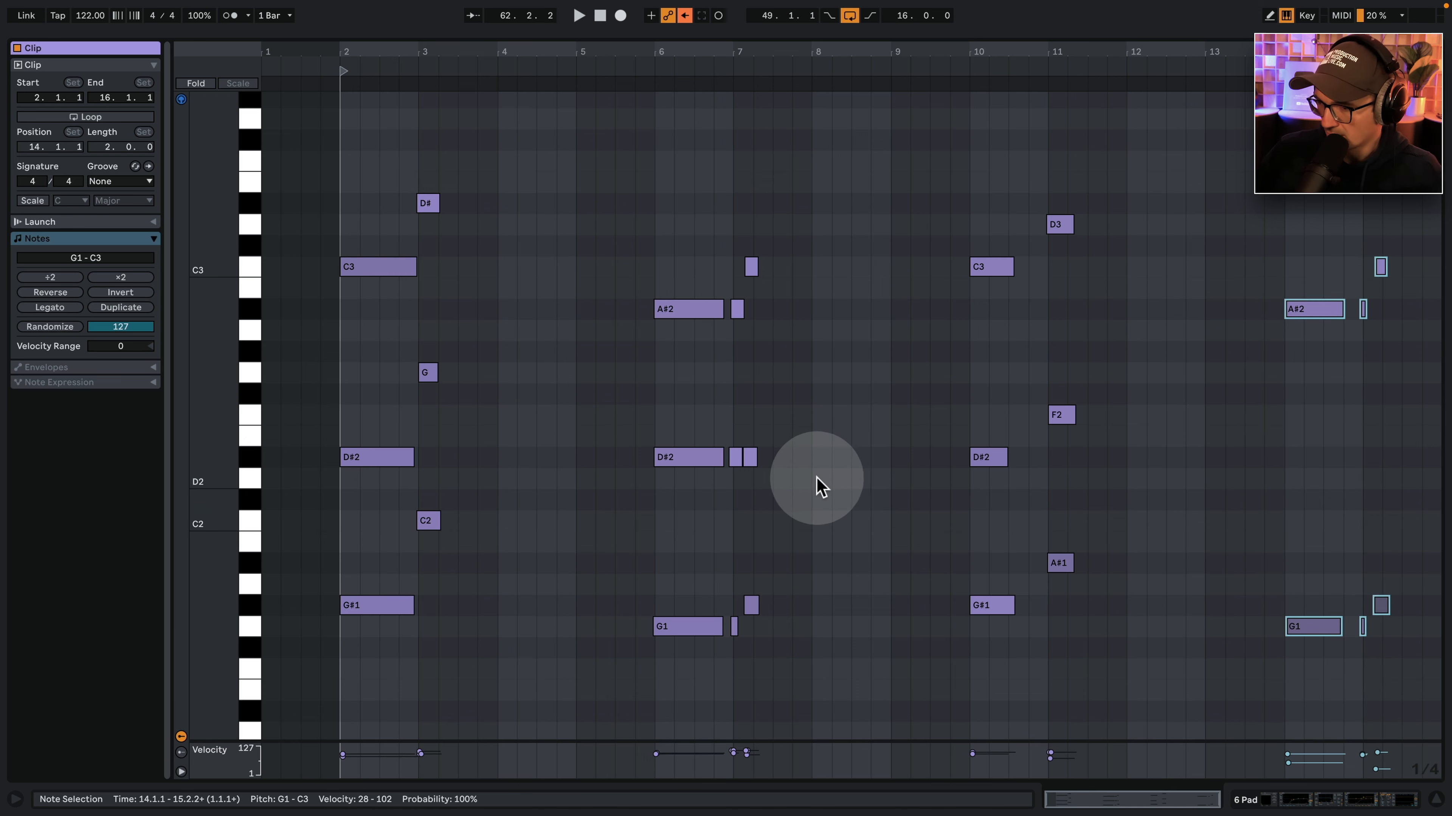
pyautogui.moveTo(850, 488); pyautogui.dragTo(1309, 459)
pyautogui.moveTo(1277, 220); pyautogui.dragTo(1373, 748)
pyautogui.click(1098, 316)
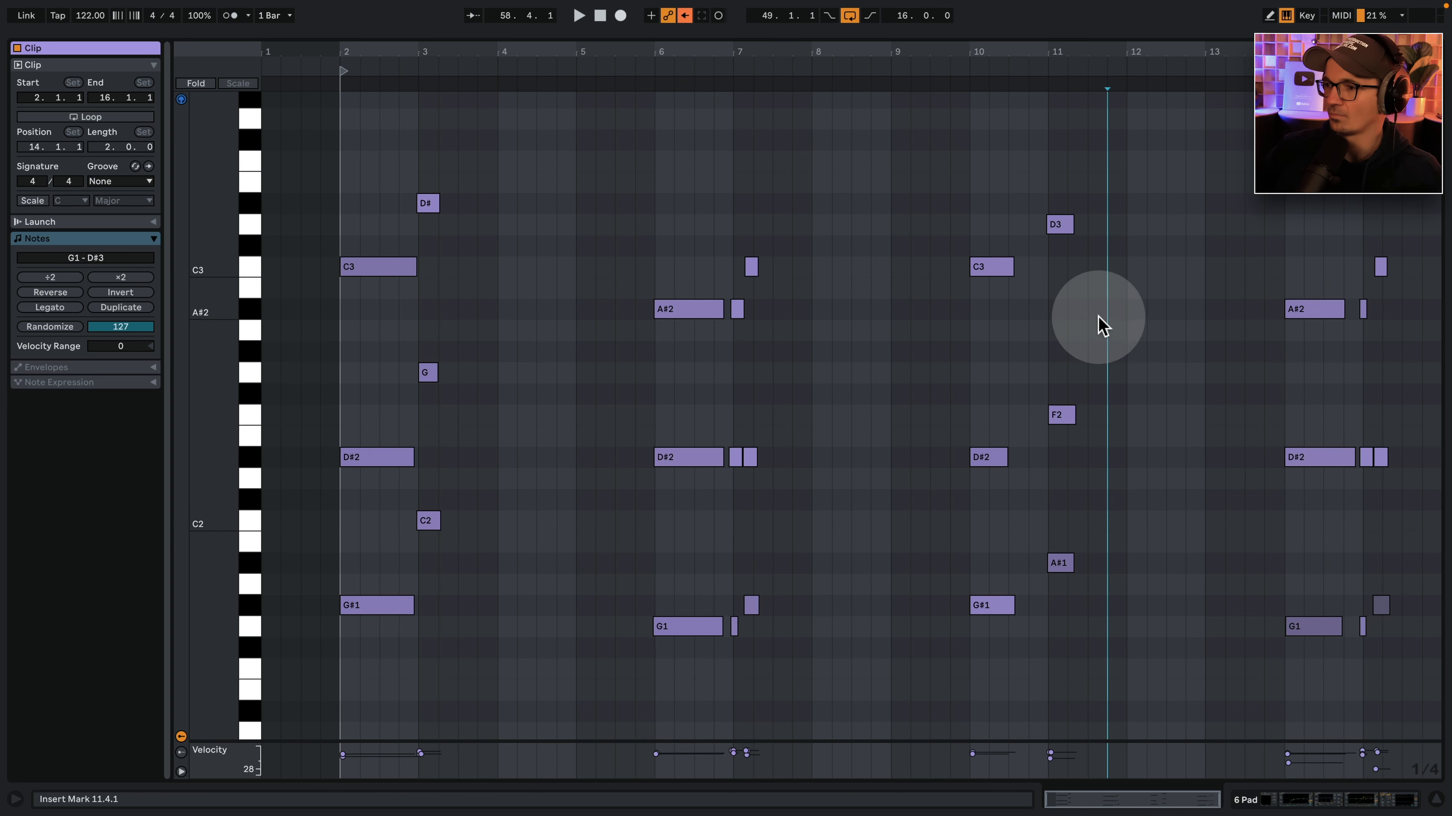
# Return to the arrangement and raise the tonal percussion track's volume to -10.0 dB during playback.
pyautogui.click(1350, 797)
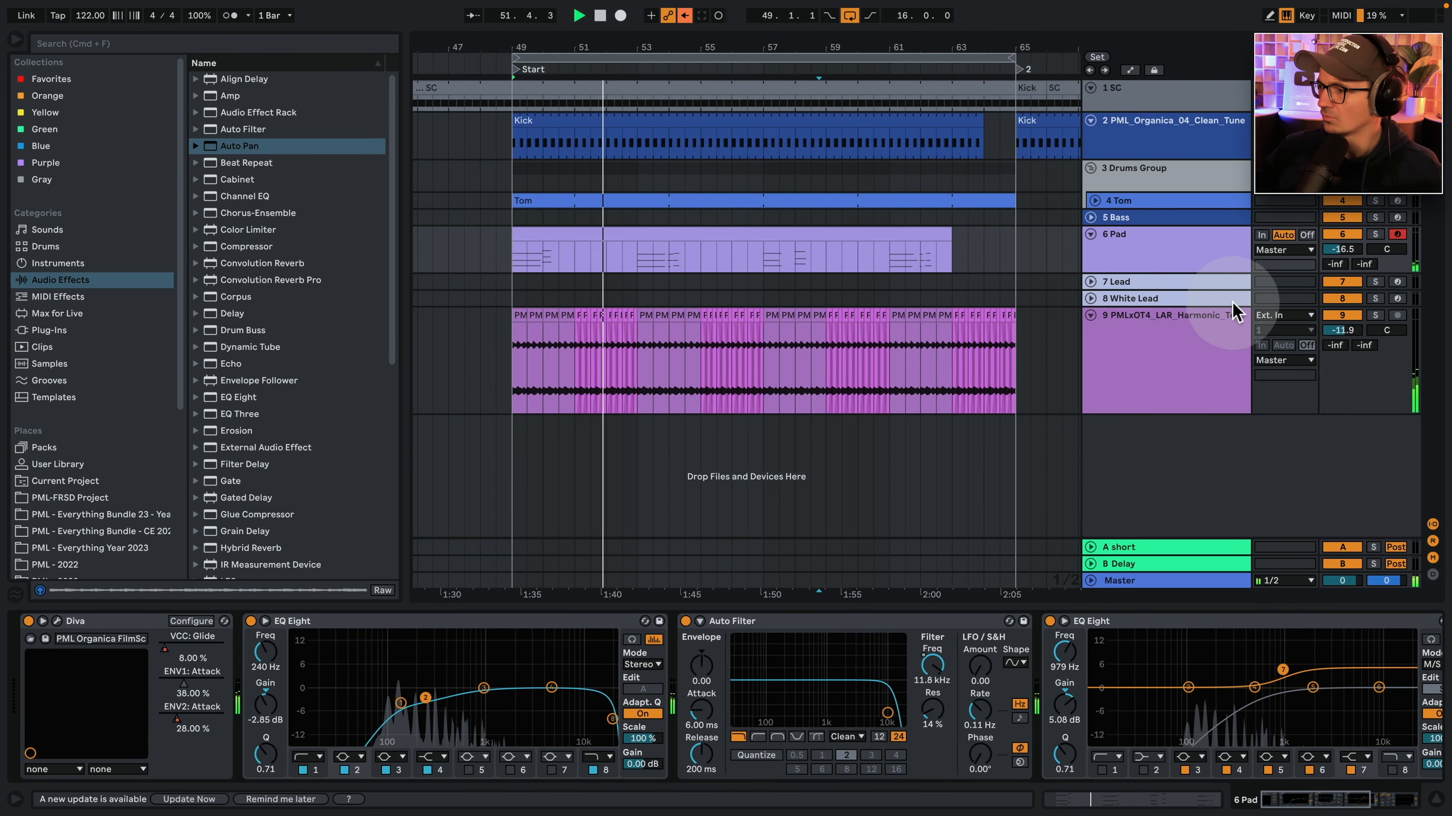
pyautogui.moveTo(1343, 330); pyautogui.dragTo(1343, 321)
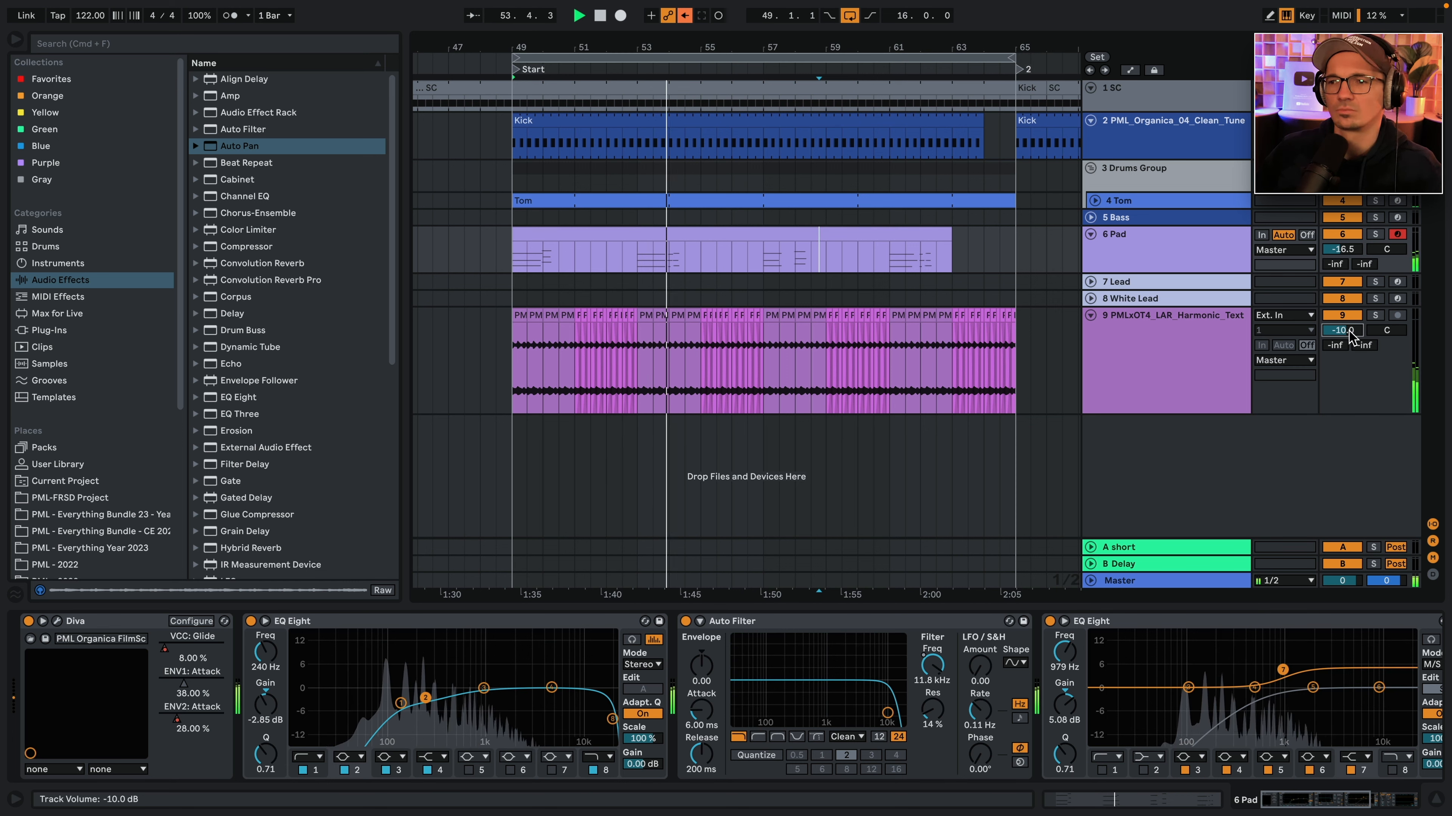
# Reopen the Pad clip during playback and follow its chords against the percussion groove.
pyautogui.click(719, 232)
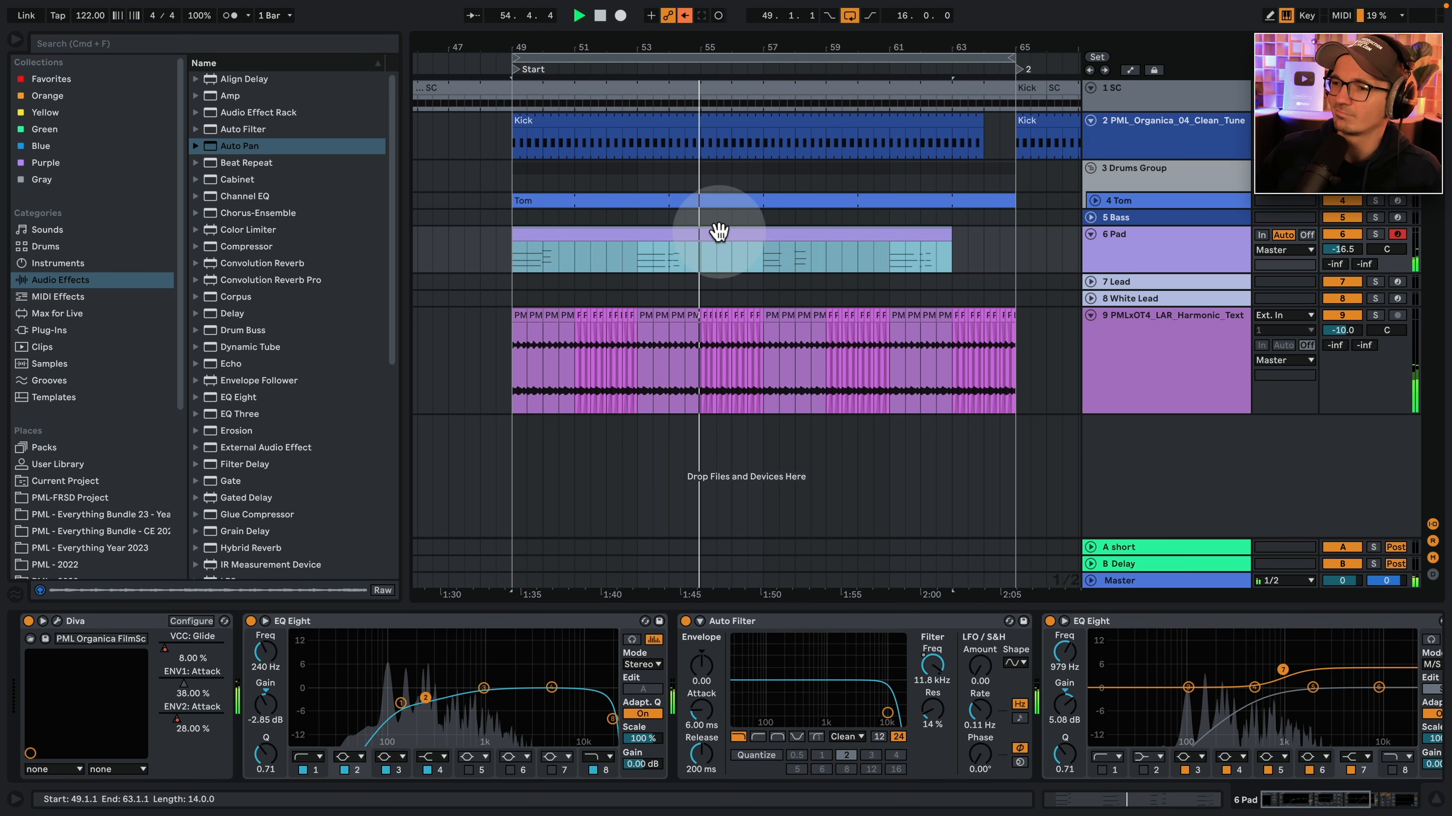
pyautogui.doubleClick(719, 232)
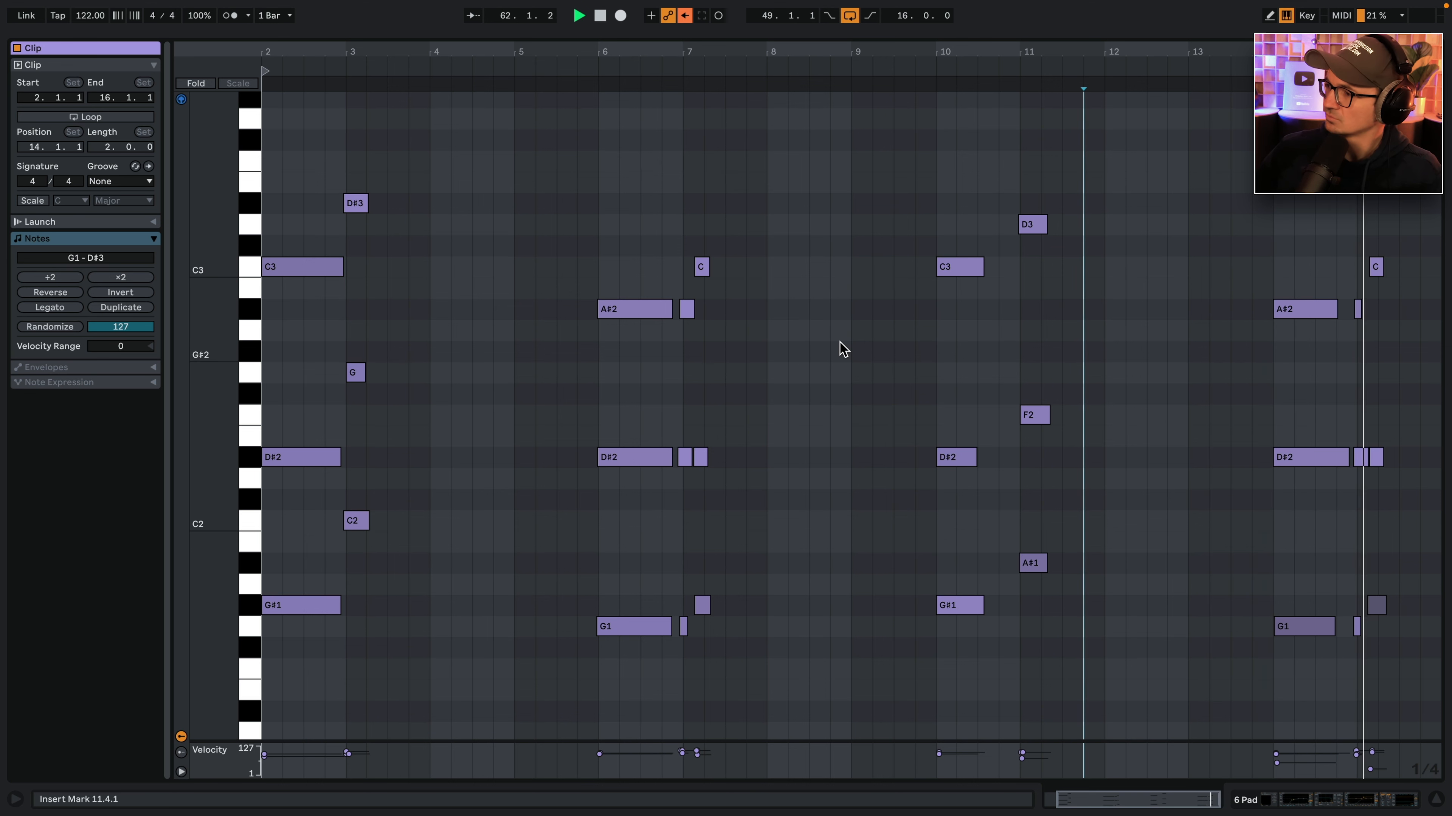
pyautogui.click(1290, 799)
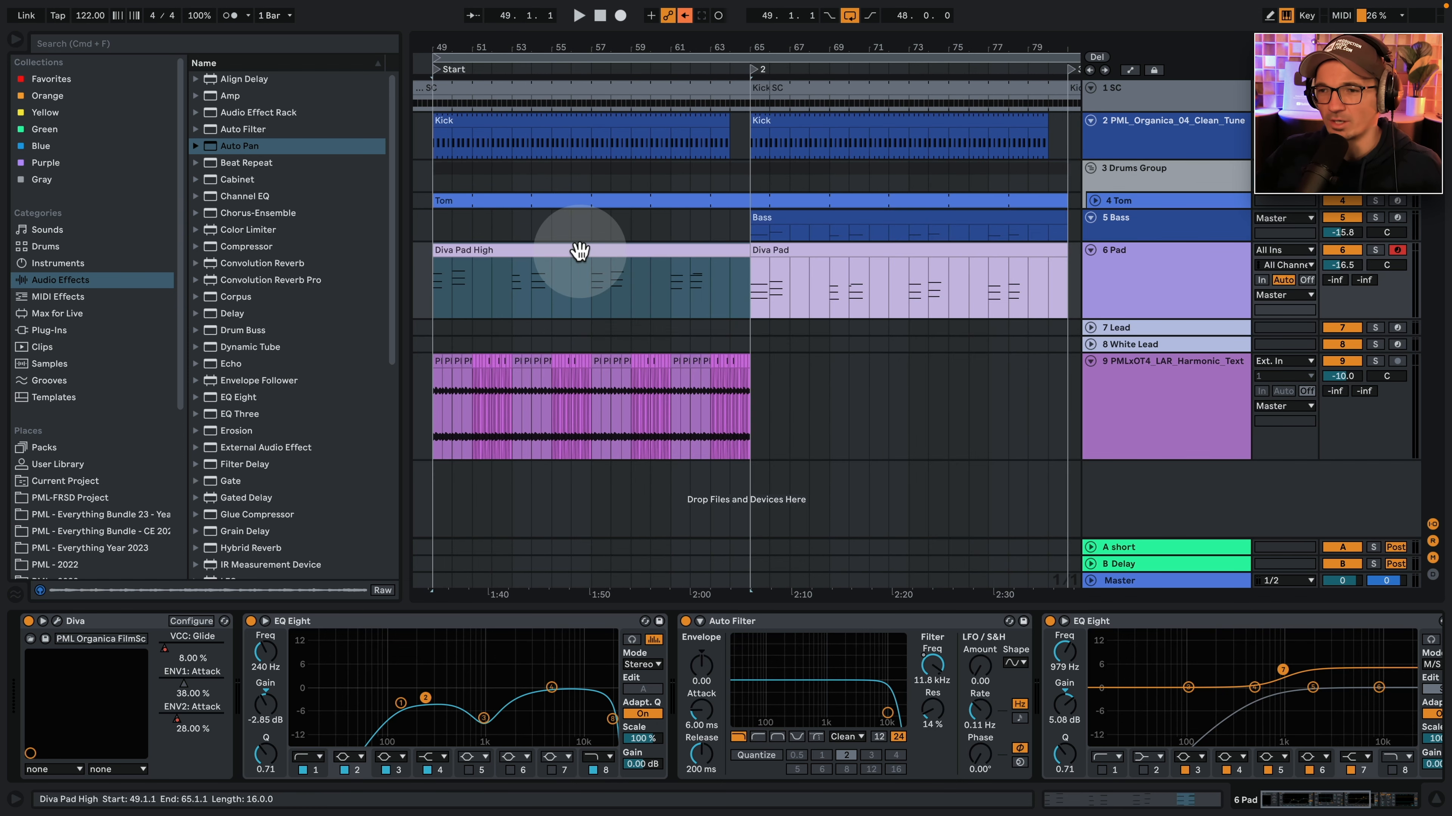
# Open the Diva Pad High clip and examine the notes of each chord from bar 1 to bar 14.
pyautogui.doubleClick(579, 251)
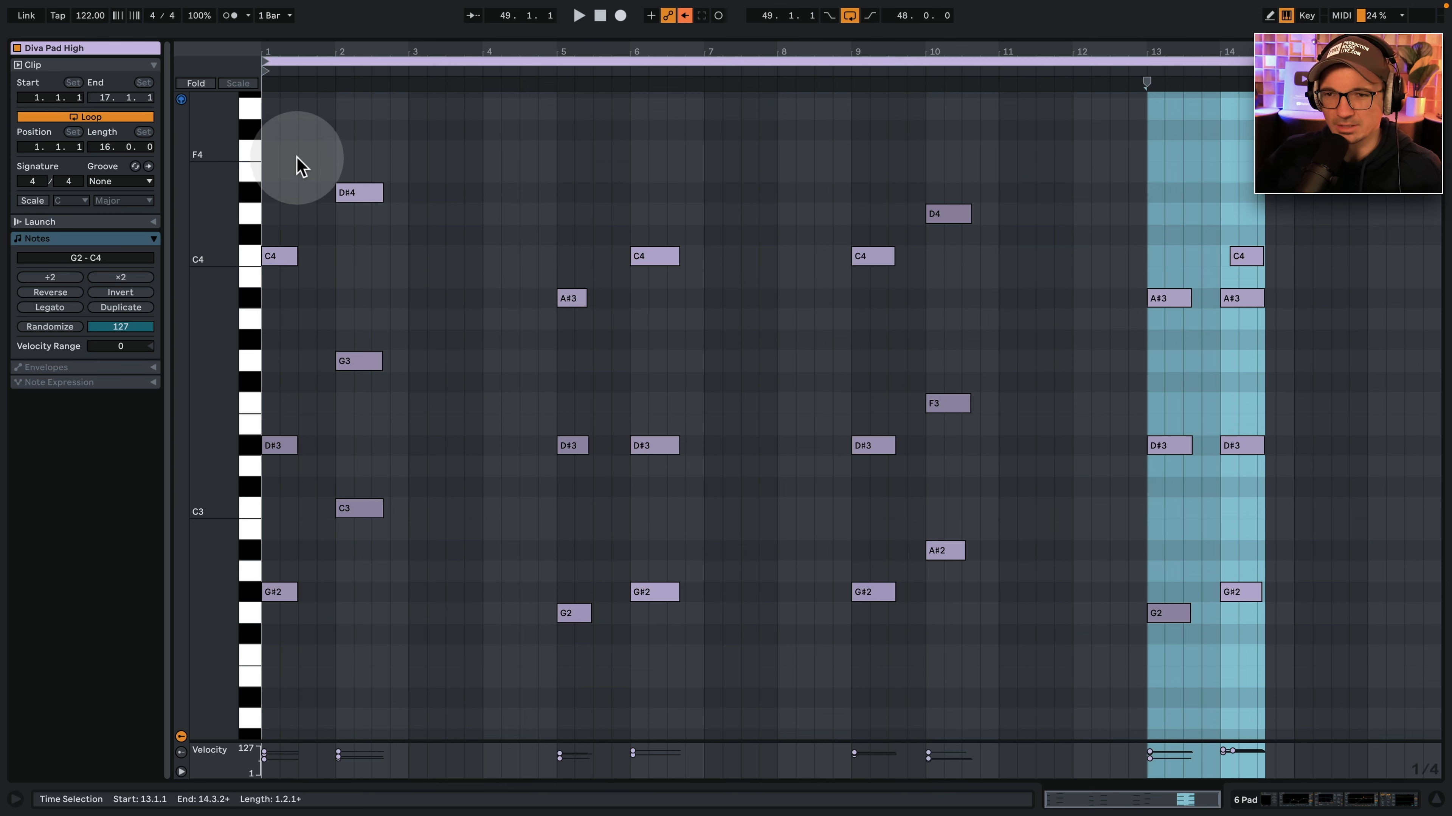
pyautogui.moveTo(297, 146); pyautogui.dragTo(301, 762)
pyautogui.moveTo(390, 606); pyautogui.dragTo(338, 122)
pyautogui.moveTo(548, 690); pyautogui.dragTo(573, 238)
pyautogui.moveTo(629, 166); pyautogui.dragTo(670, 636)
pyautogui.moveTo(852, 661); pyautogui.dragTo(858, 201)
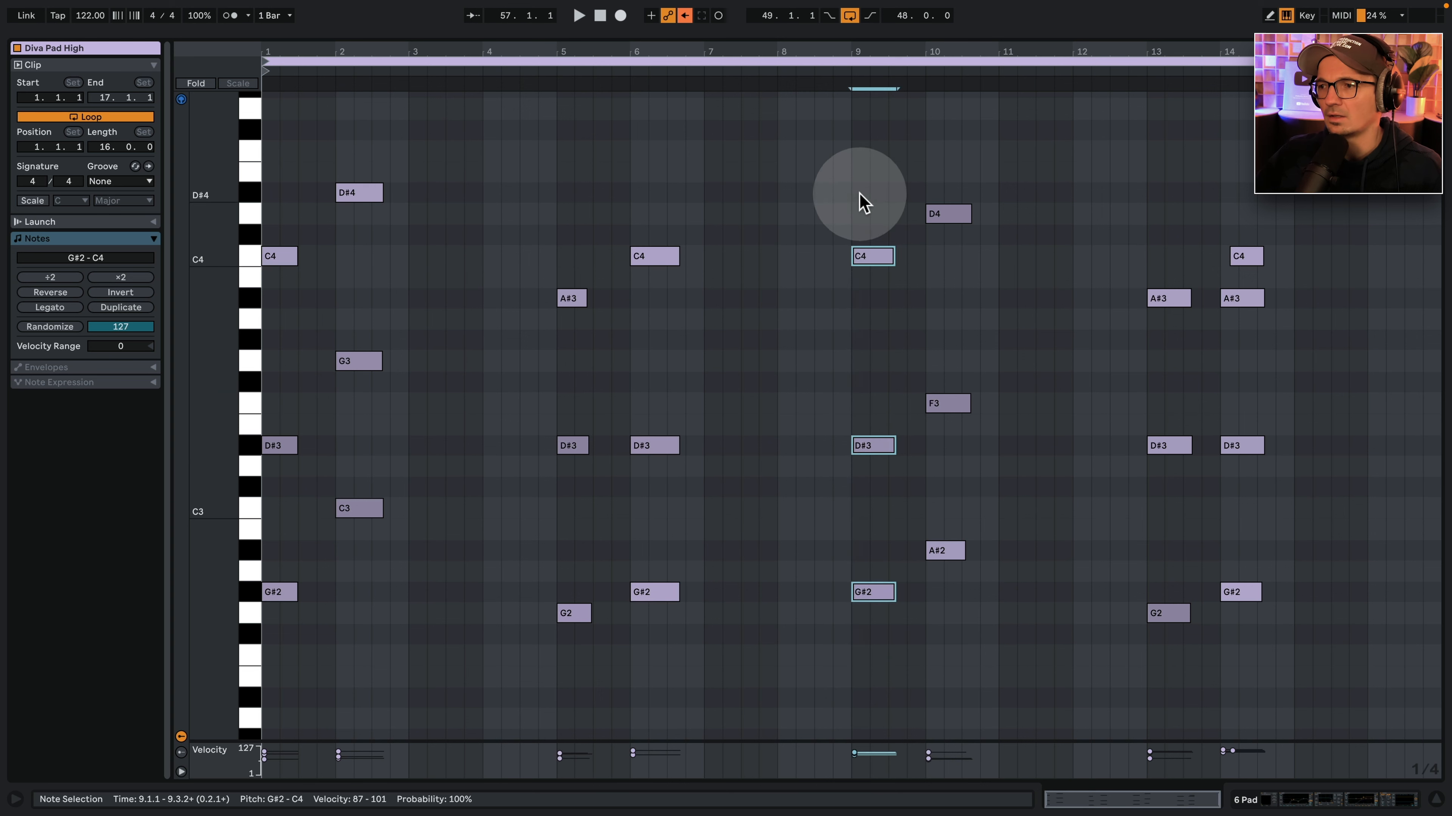
pyautogui.moveTo(970, 626); pyautogui.dragTo(949, 150)
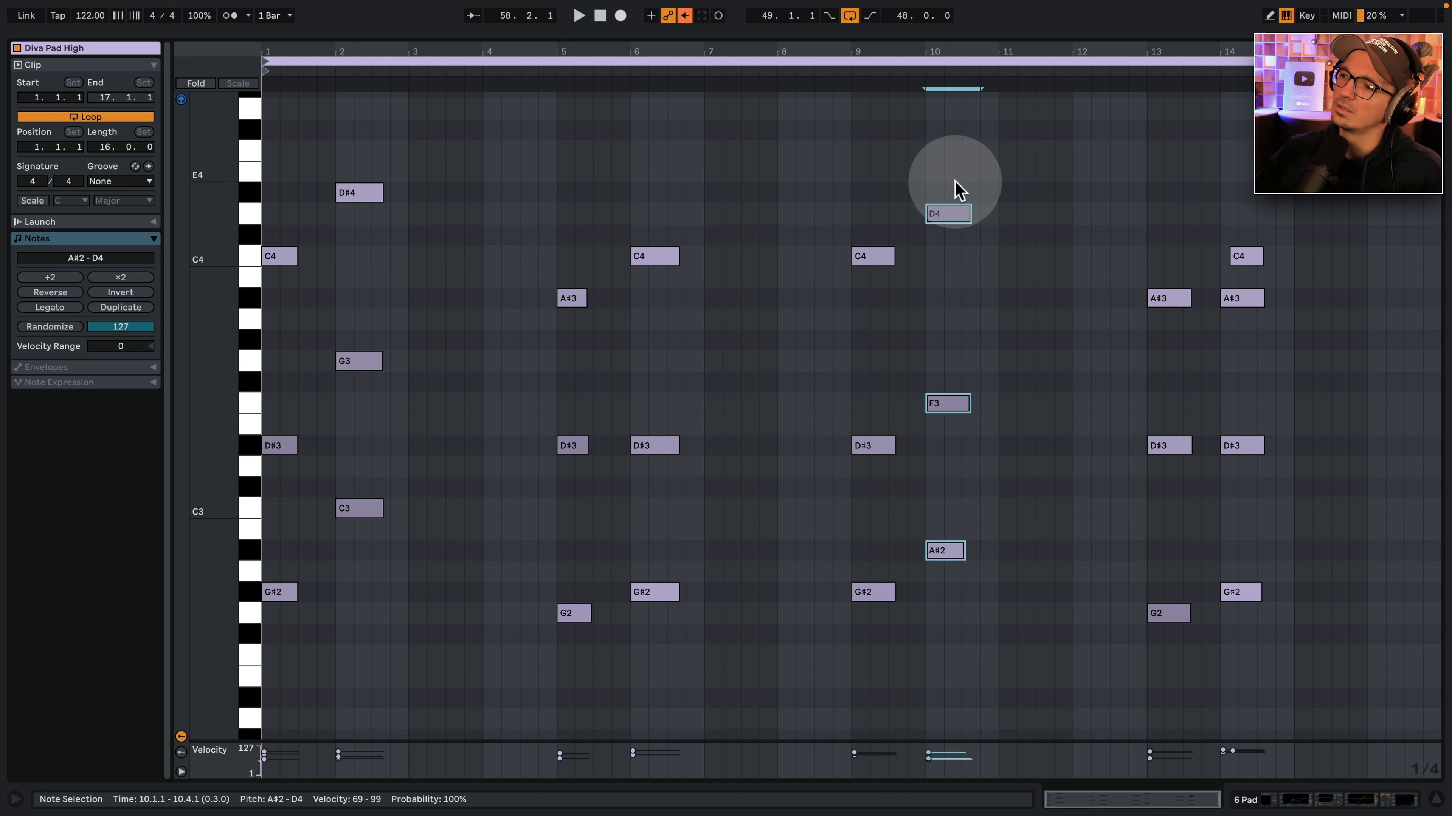
pyautogui.moveTo(1129, 188); pyautogui.dragTo(1251, 689)
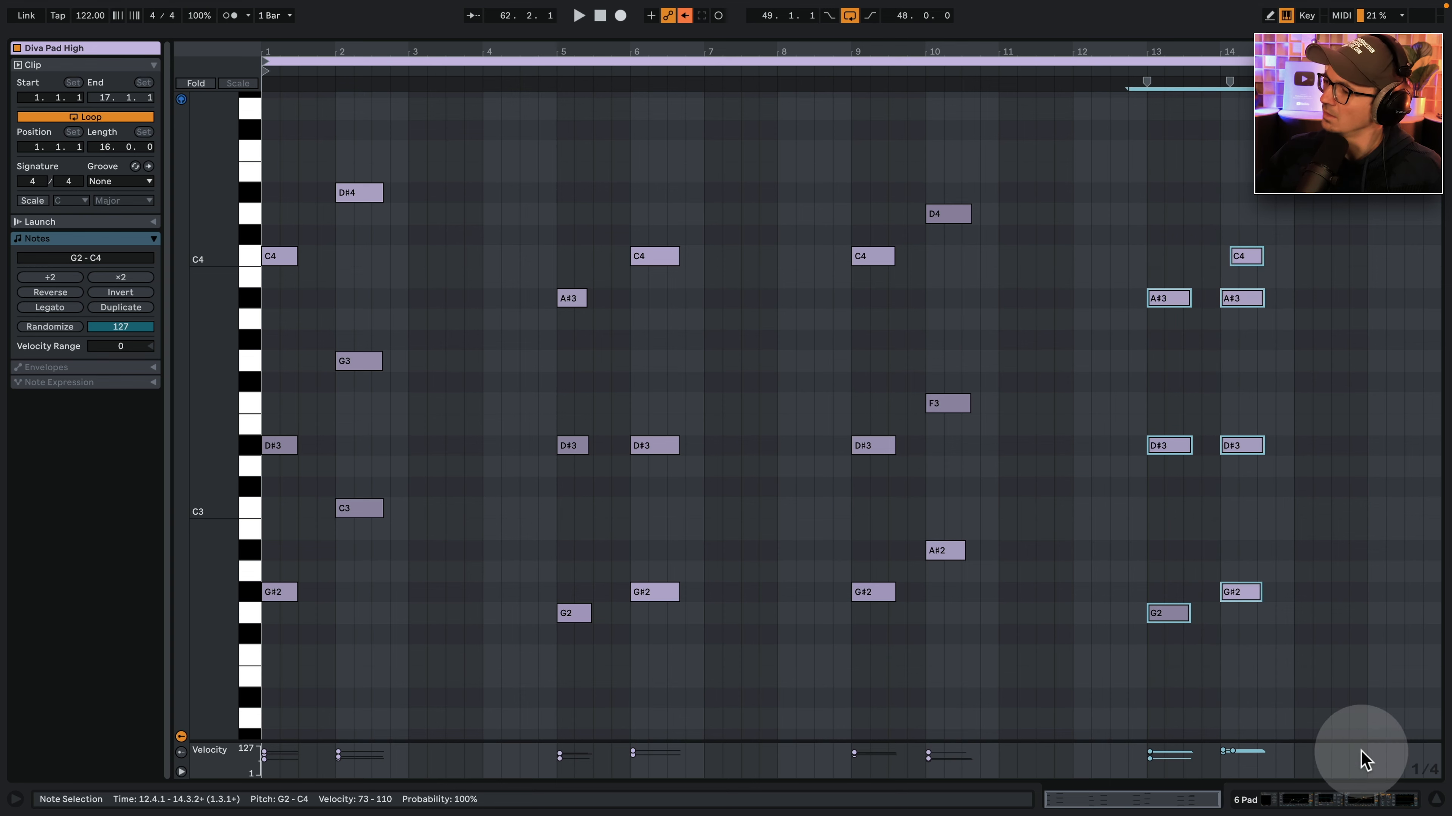
pyautogui.click(1340, 797)
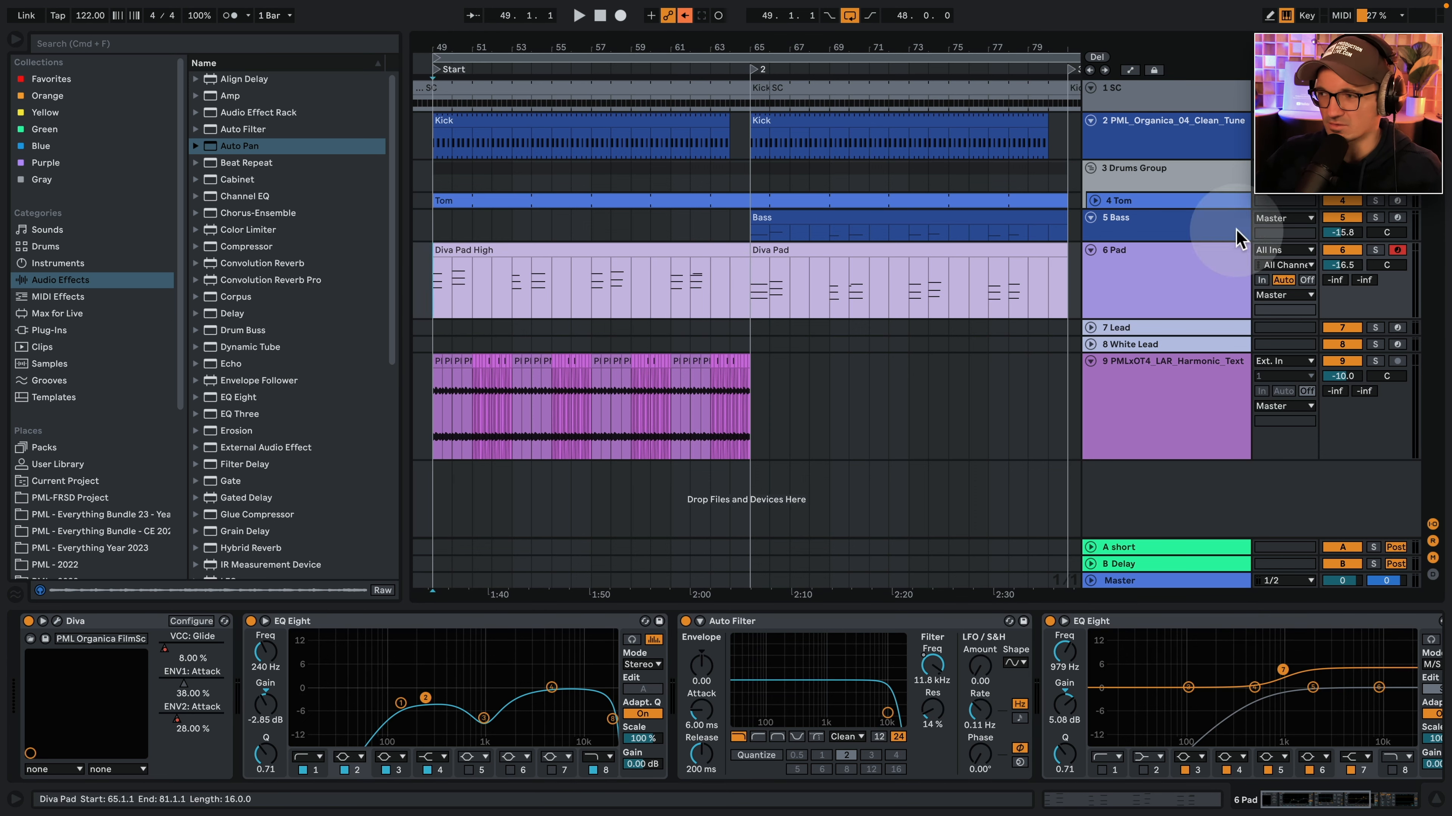
# Solo the Pad track and open its Diva synthesizer window.
pyautogui.click(1375, 250)
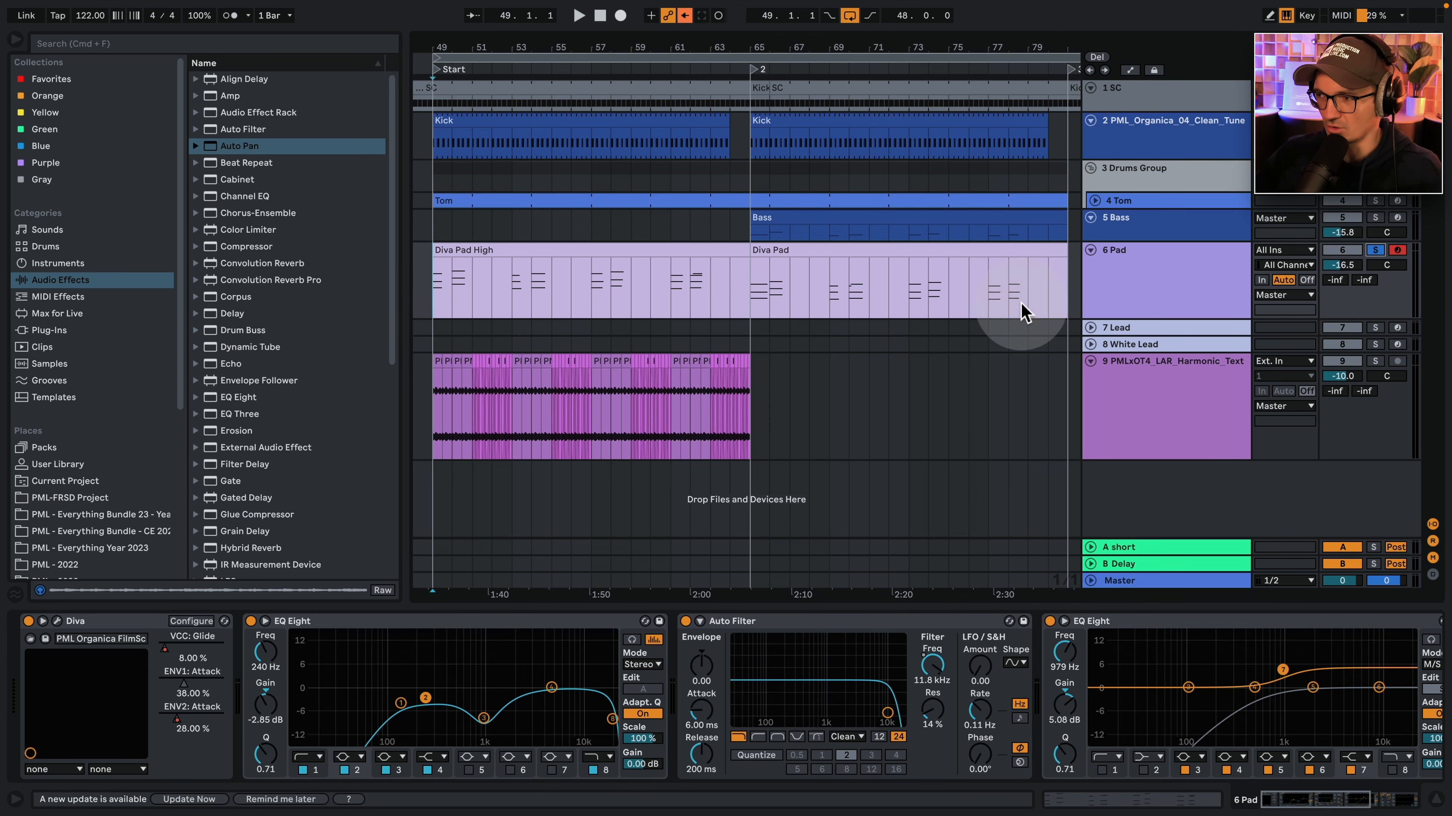
pyautogui.click(57, 623)
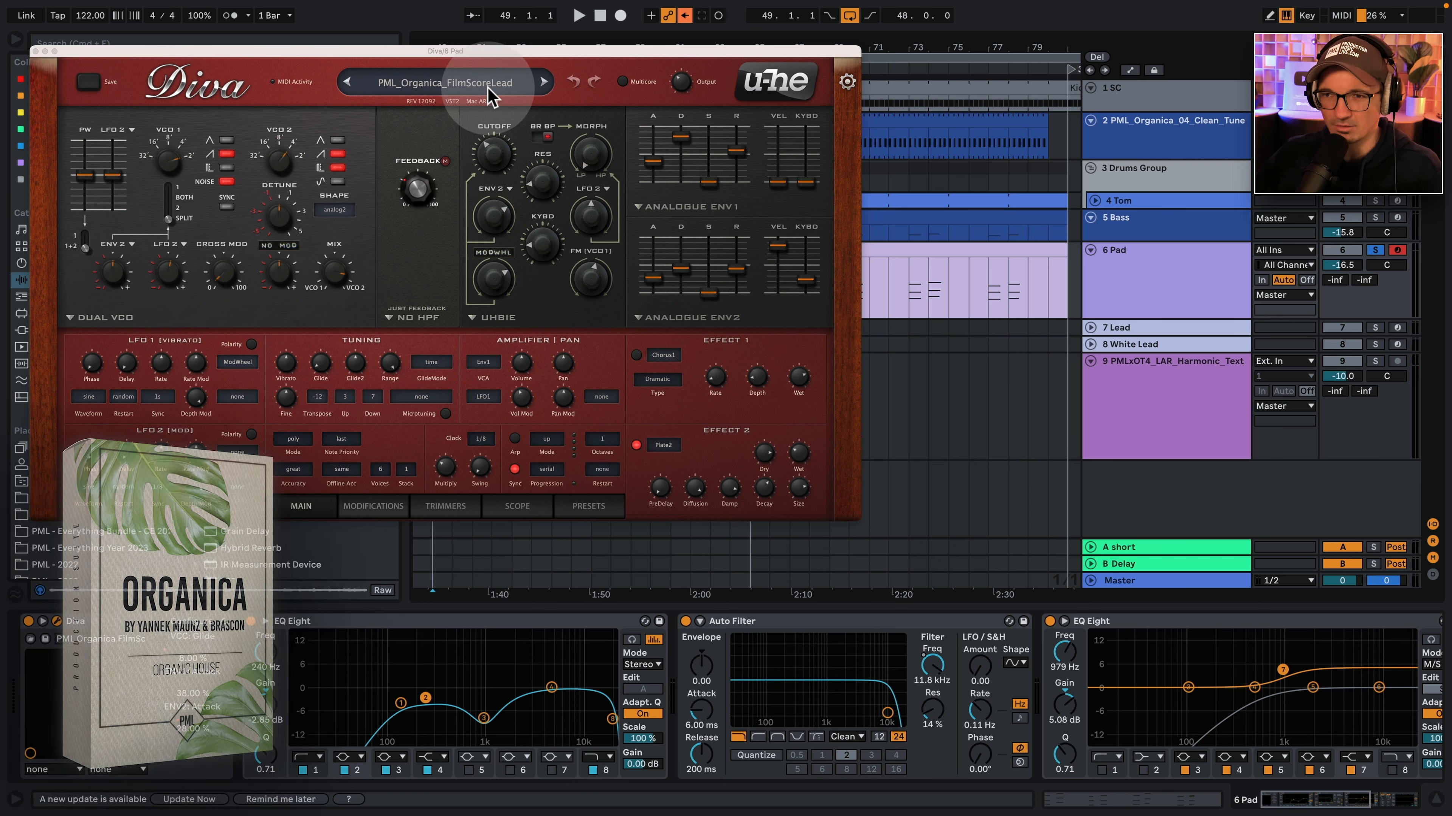
# Look up the pad preset's description in Diva's preset browser and audition the sound from the synth's main page.
pyautogui.click(589, 506)
pyautogui.press('space')
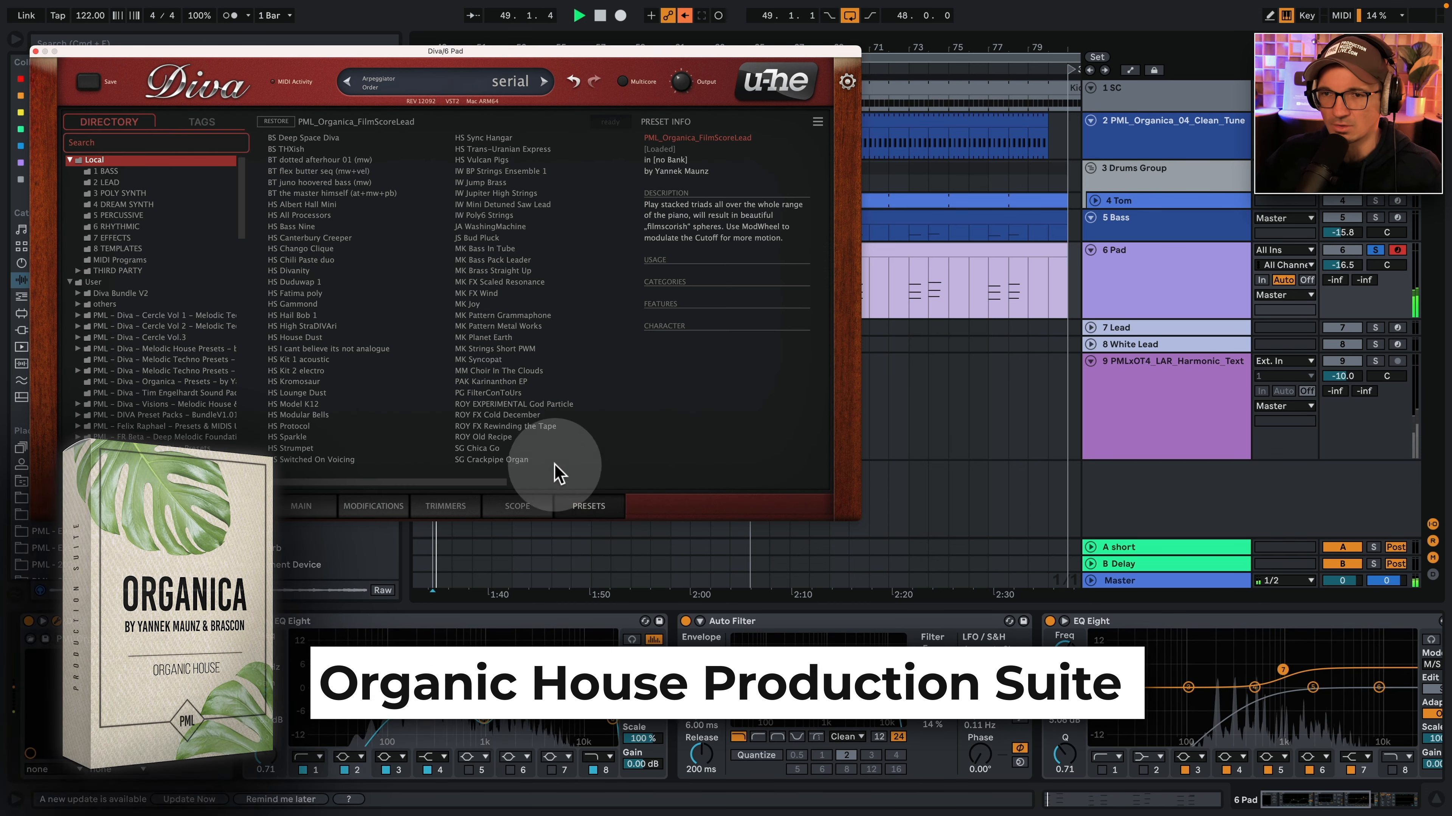
pyautogui.click(308, 507)
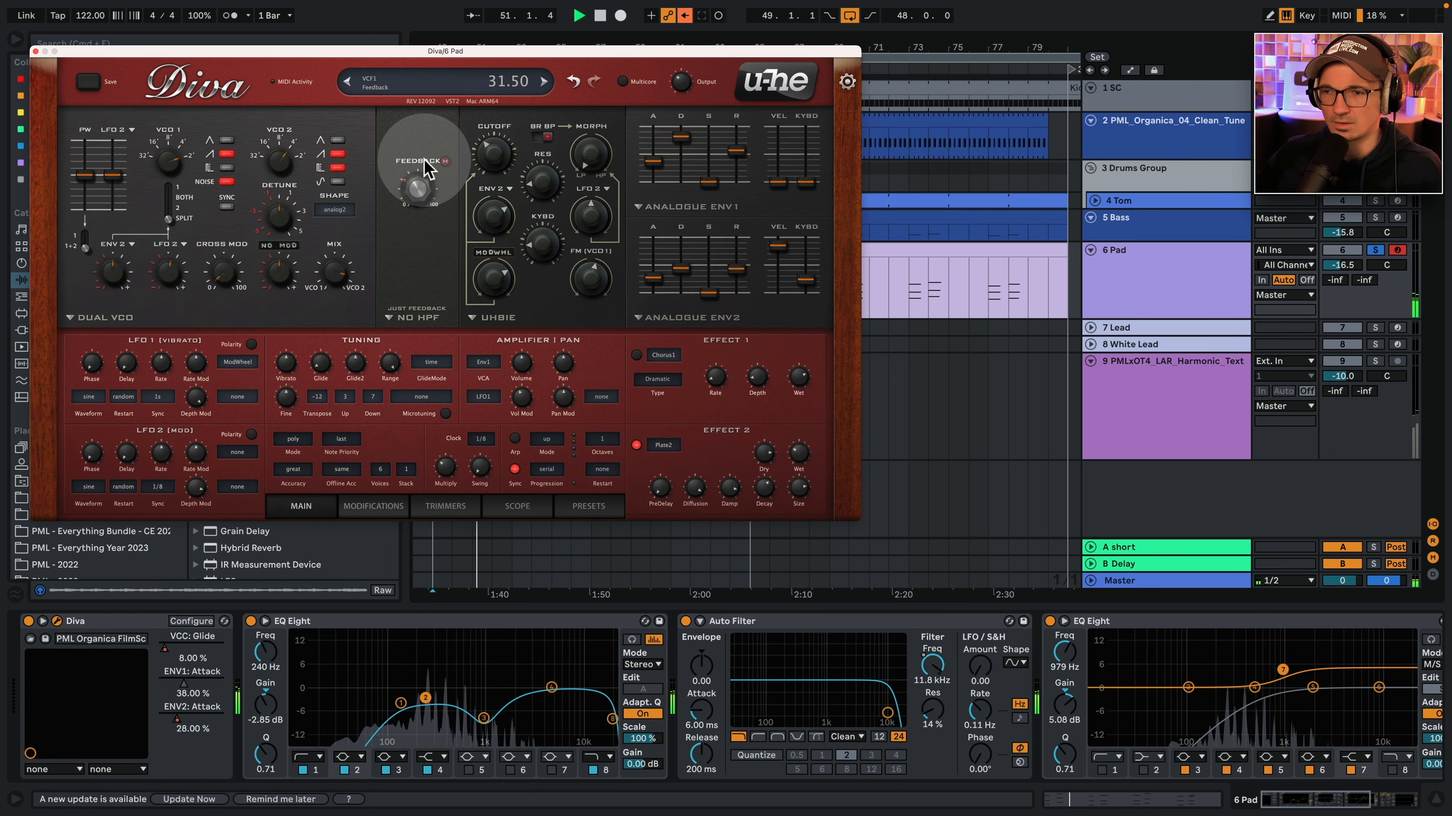
pyautogui.press('space')
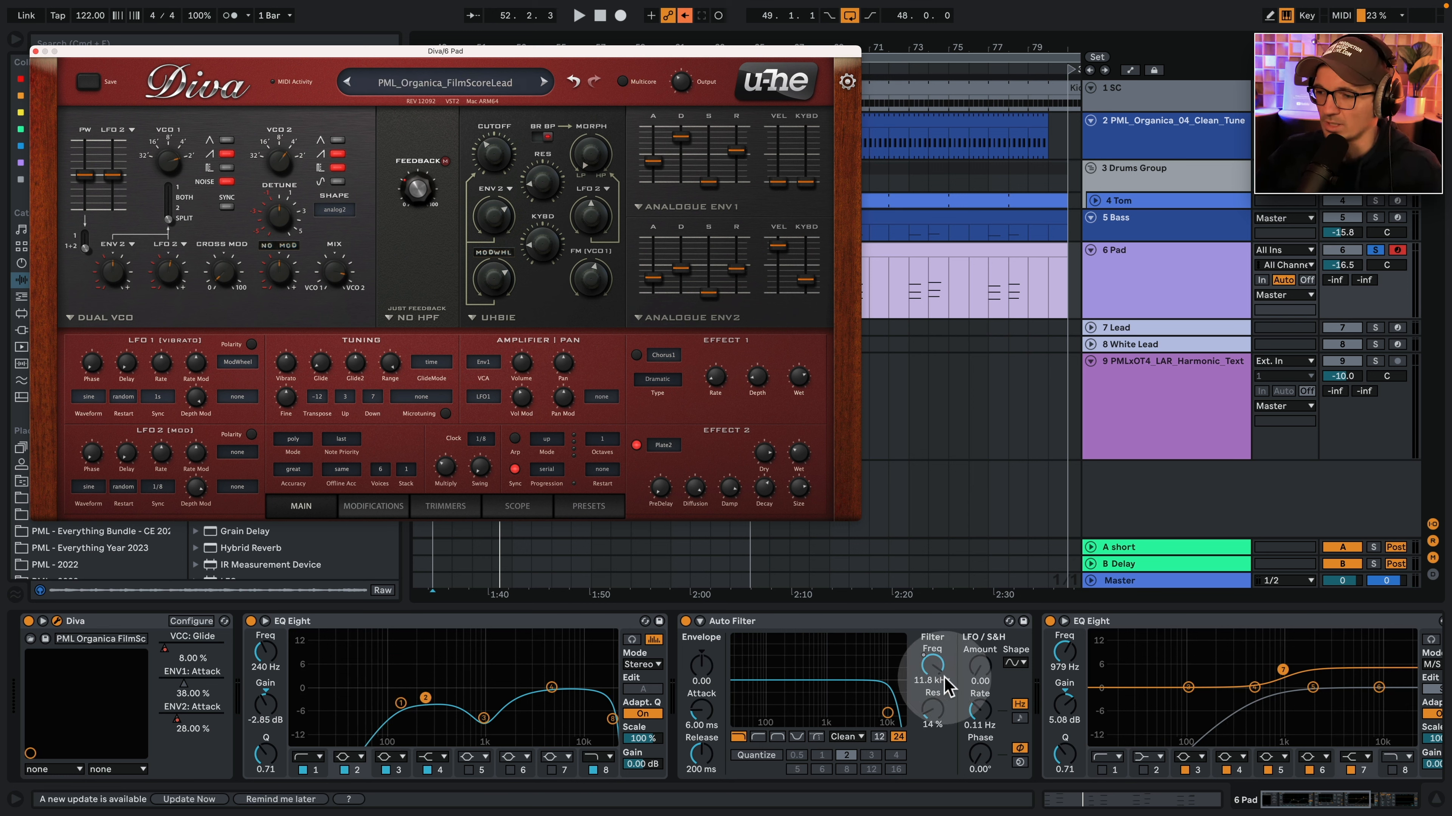
# Raise the Pad's Auto Filter frequency to 19.9 kHz and audition the pad.
pyautogui.moveTo(937, 657); pyautogui.dragTo(936, 684)
pyautogui.press('space')
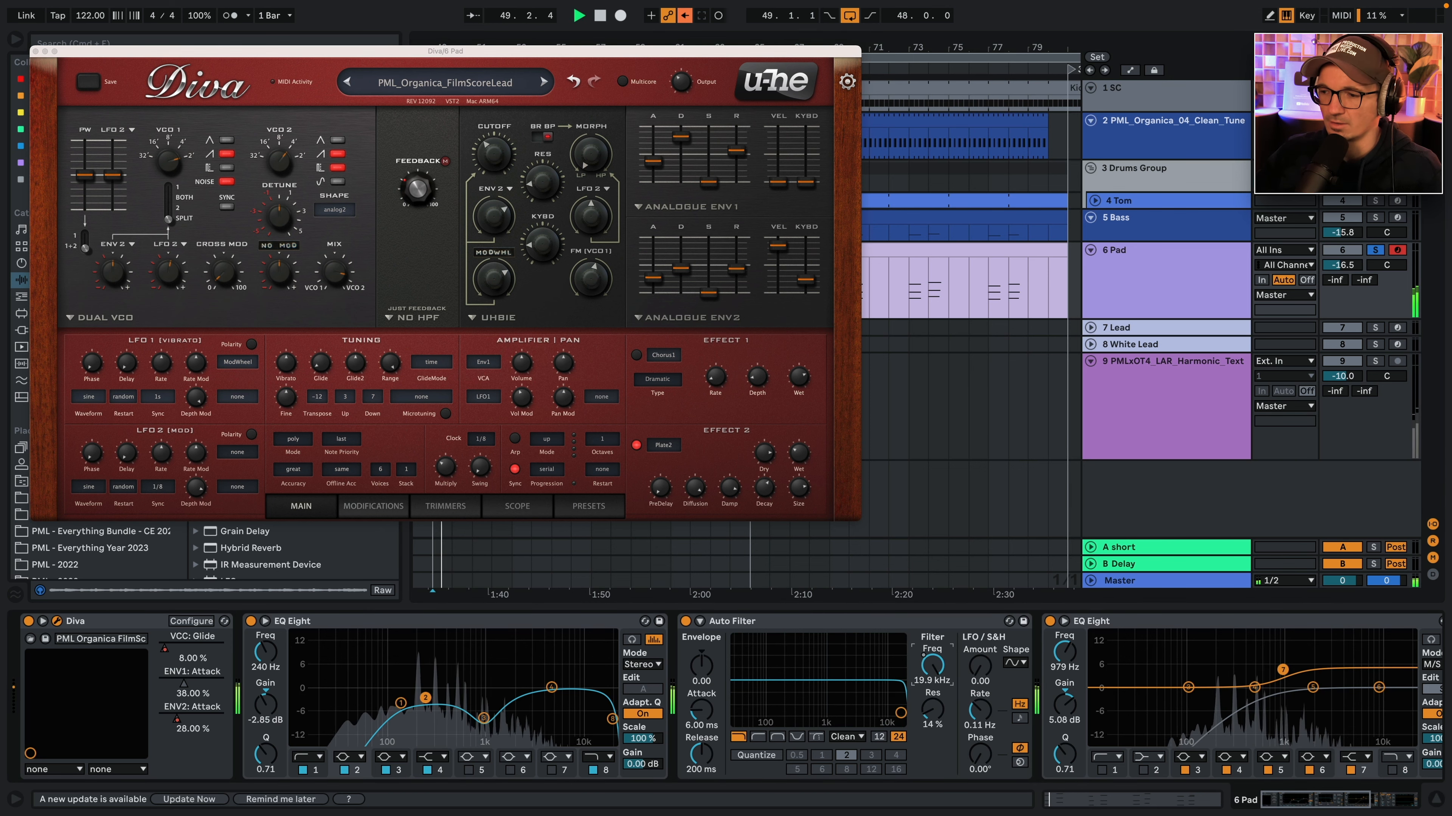
# Compare the pad with its mid/side EQ Eight bypassed and active, and close the Diva window.
pyautogui.moveTo(1298, 808); pyautogui.dragTo(1340, 809)
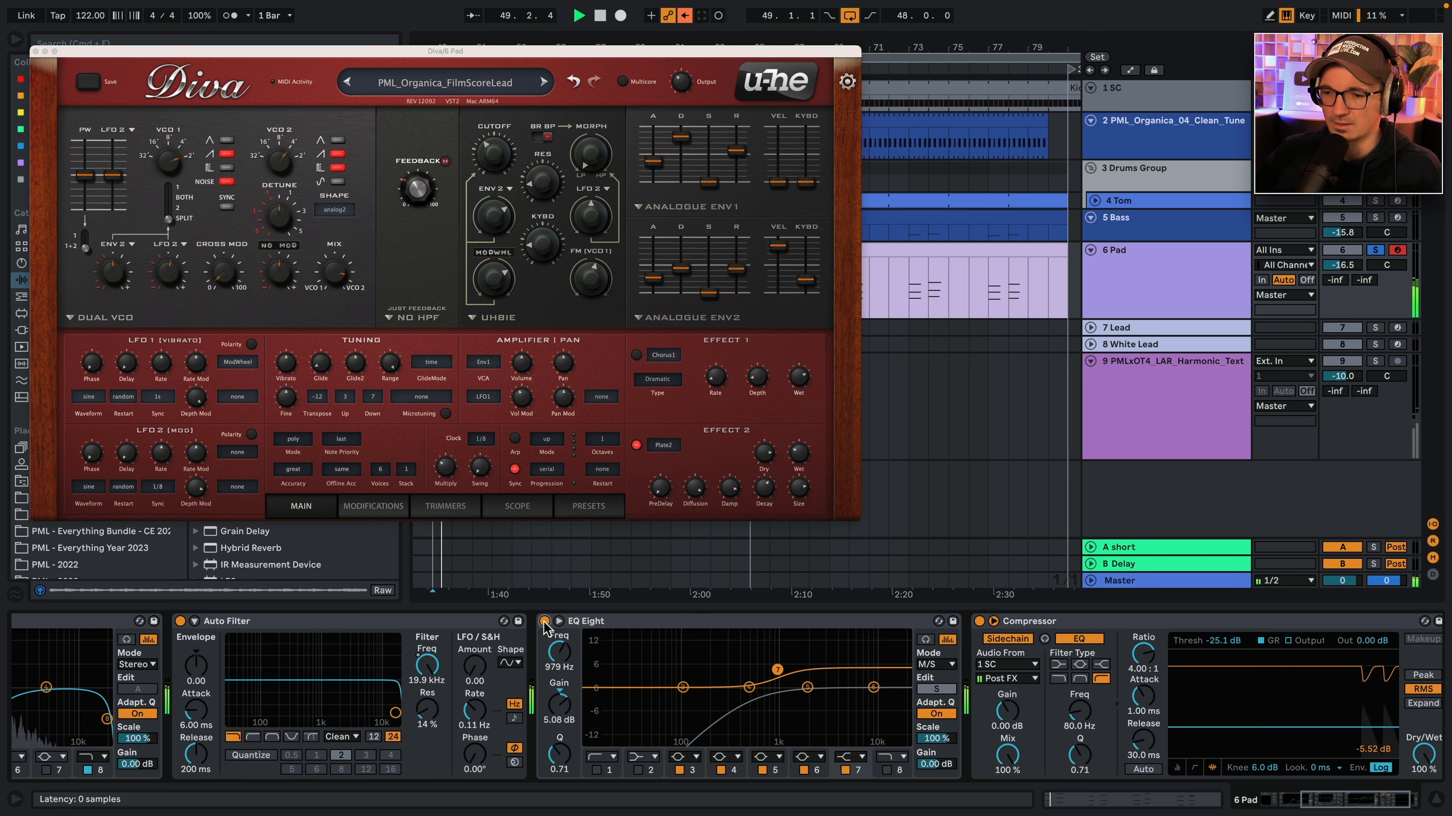
pyautogui.click(544, 622)
pyautogui.click(544, 622)
pyautogui.click(544, 622)
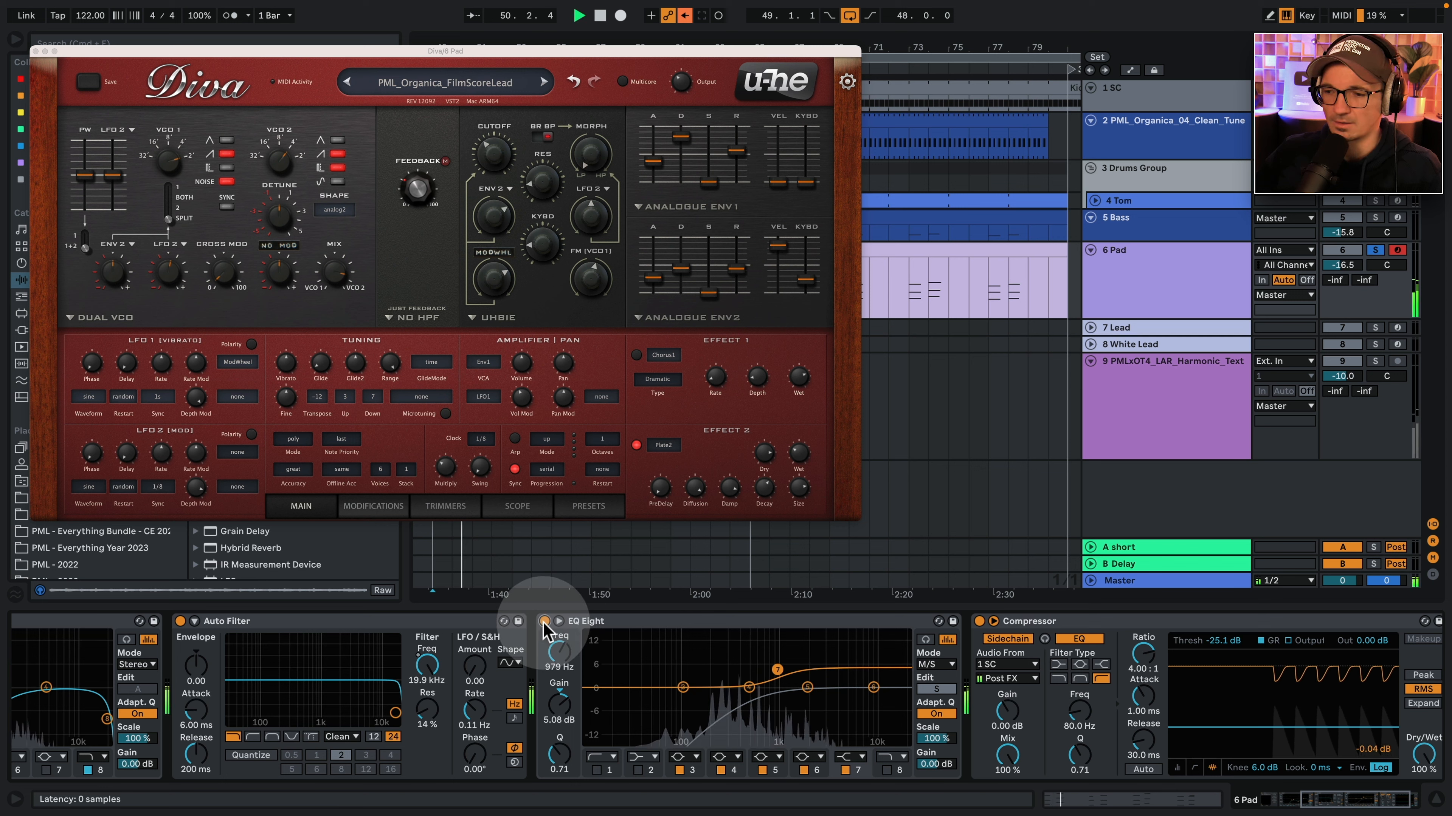
pyautogui.press('space')
pyautogui.moveTo(1374, 799); pyautogui.dragTo(1381, 799)
pyautogui.click(35, 51)
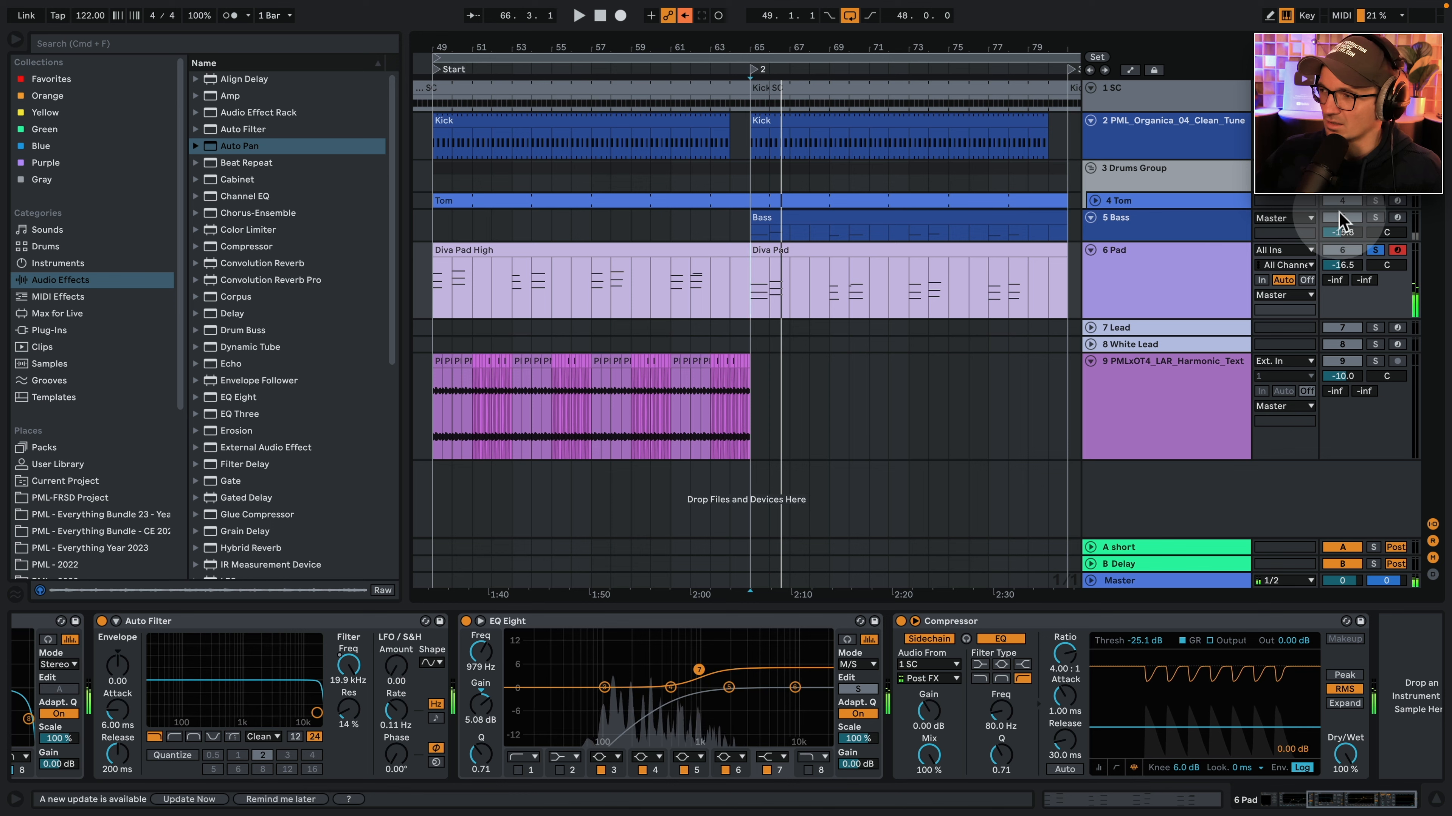
# Solo the Bass track, examine its clip's notes from bar 1 to bar 14, and return to the arrangement.
pyautogui.click(1206, 220)
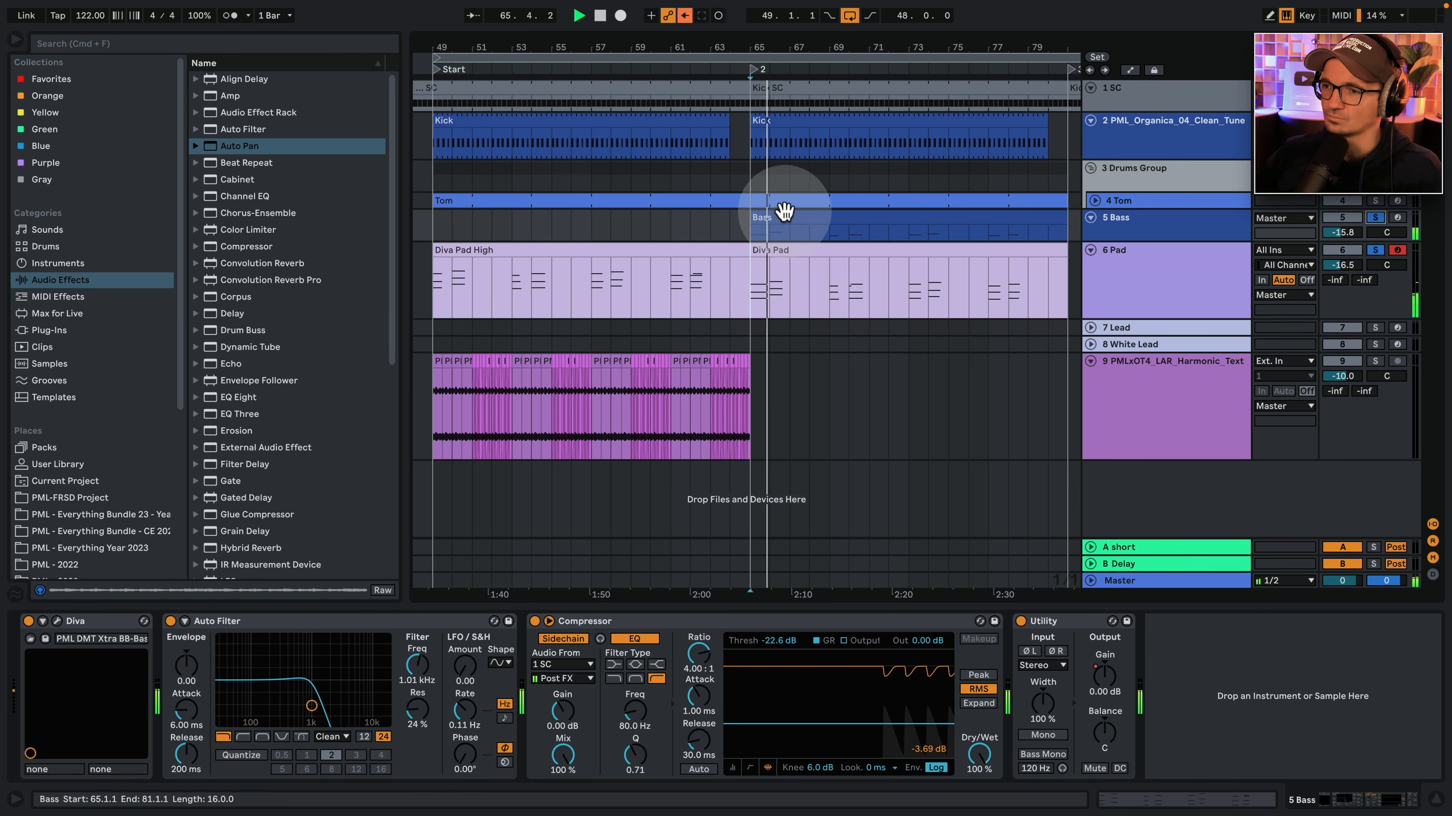
pyautogui.doubleClick(792, 219)
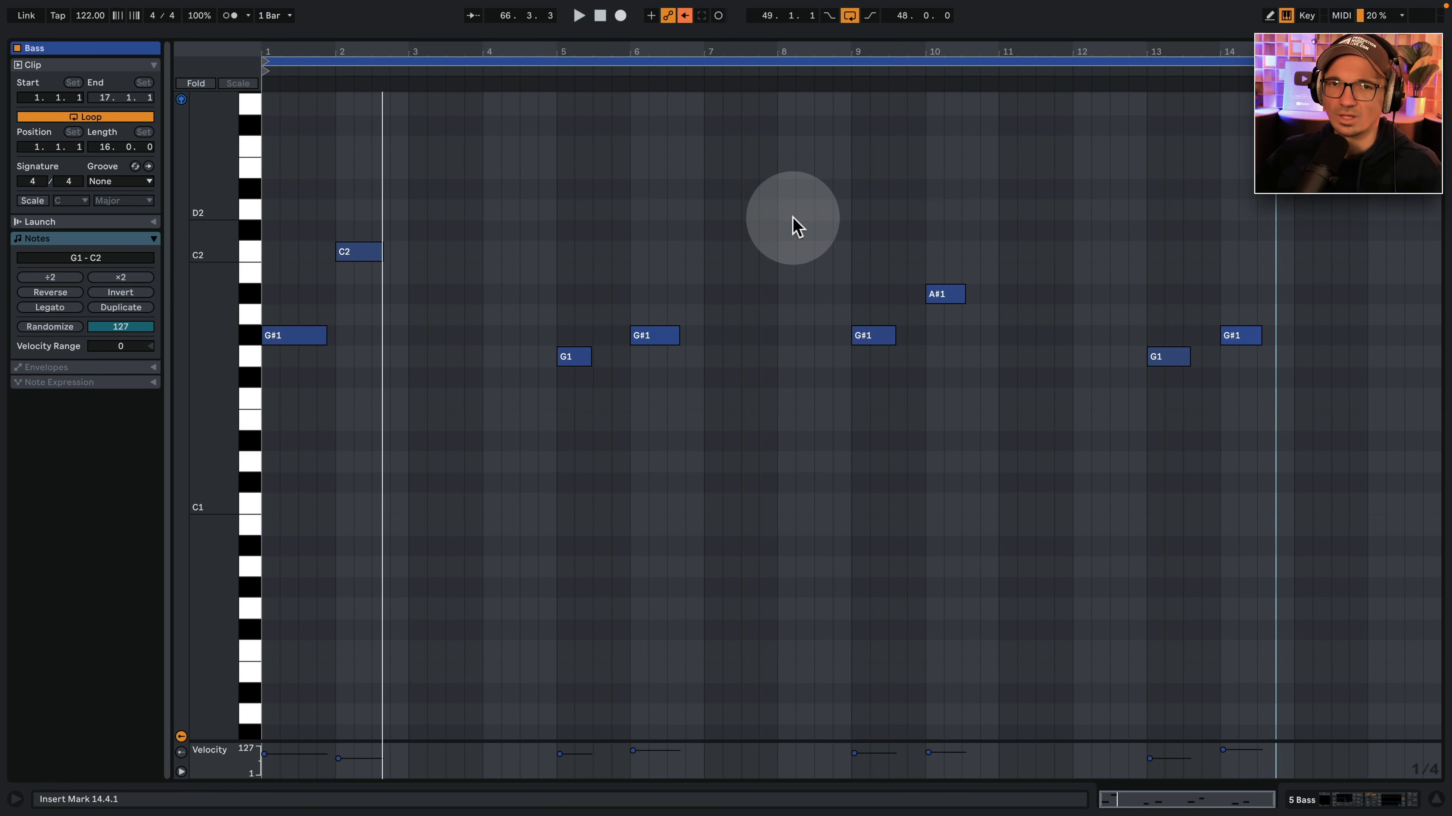
pyautogui.click(1346, 796)
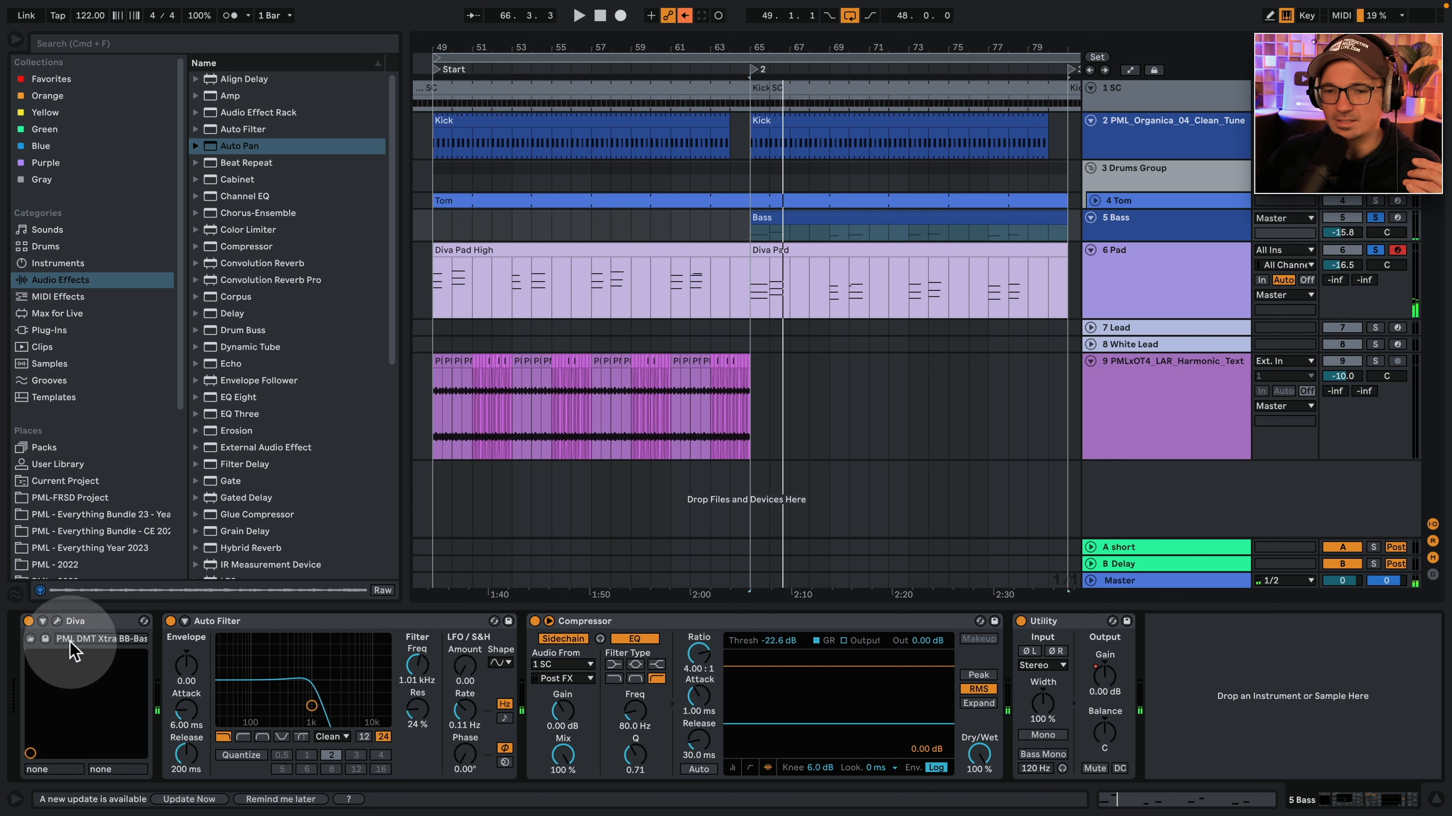
# Inspect the Bass track's Diva patch while auditioning it, and close the synth window.
pyautogui.click(58, 623)
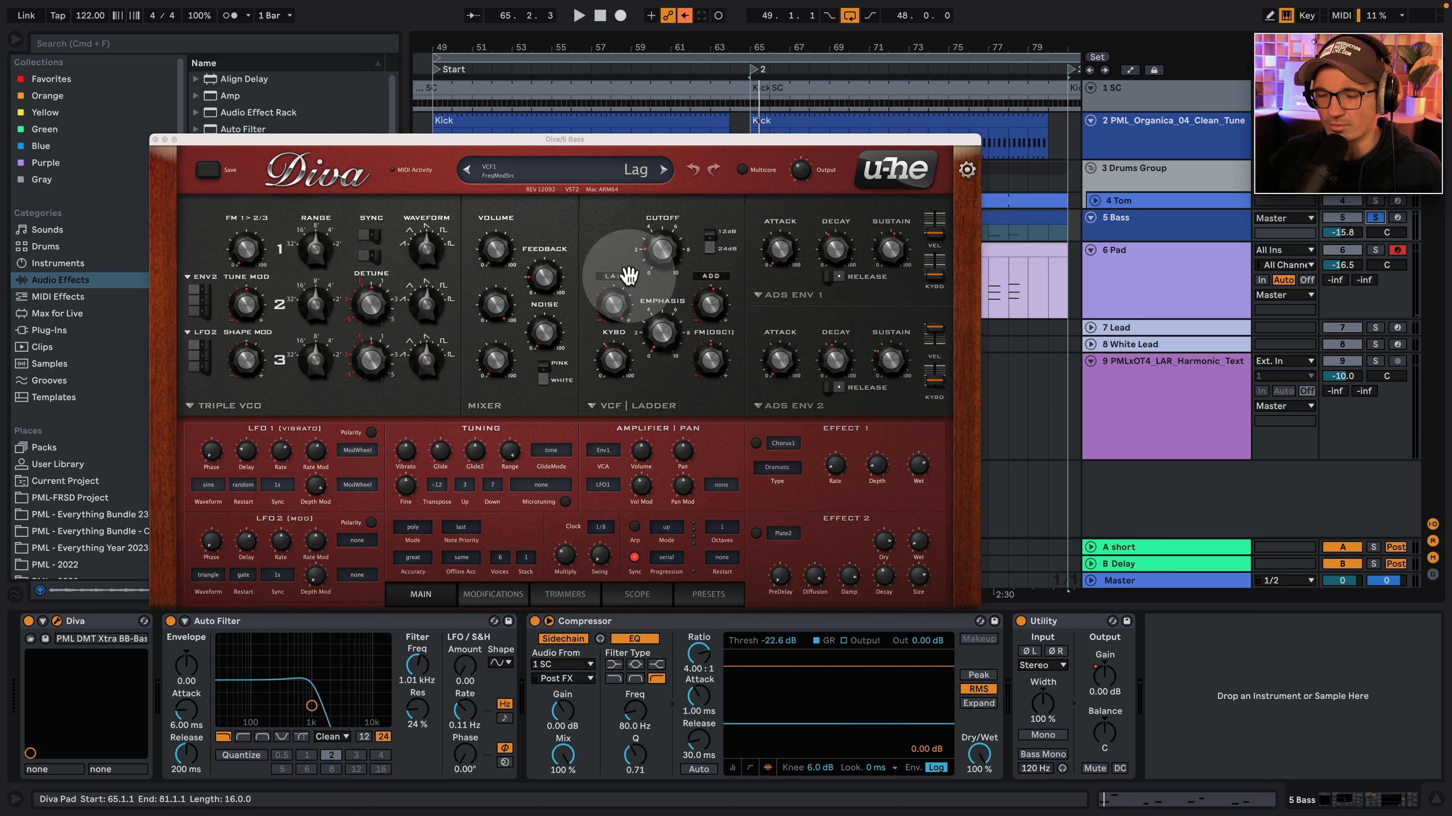
pyautogui.press('space')
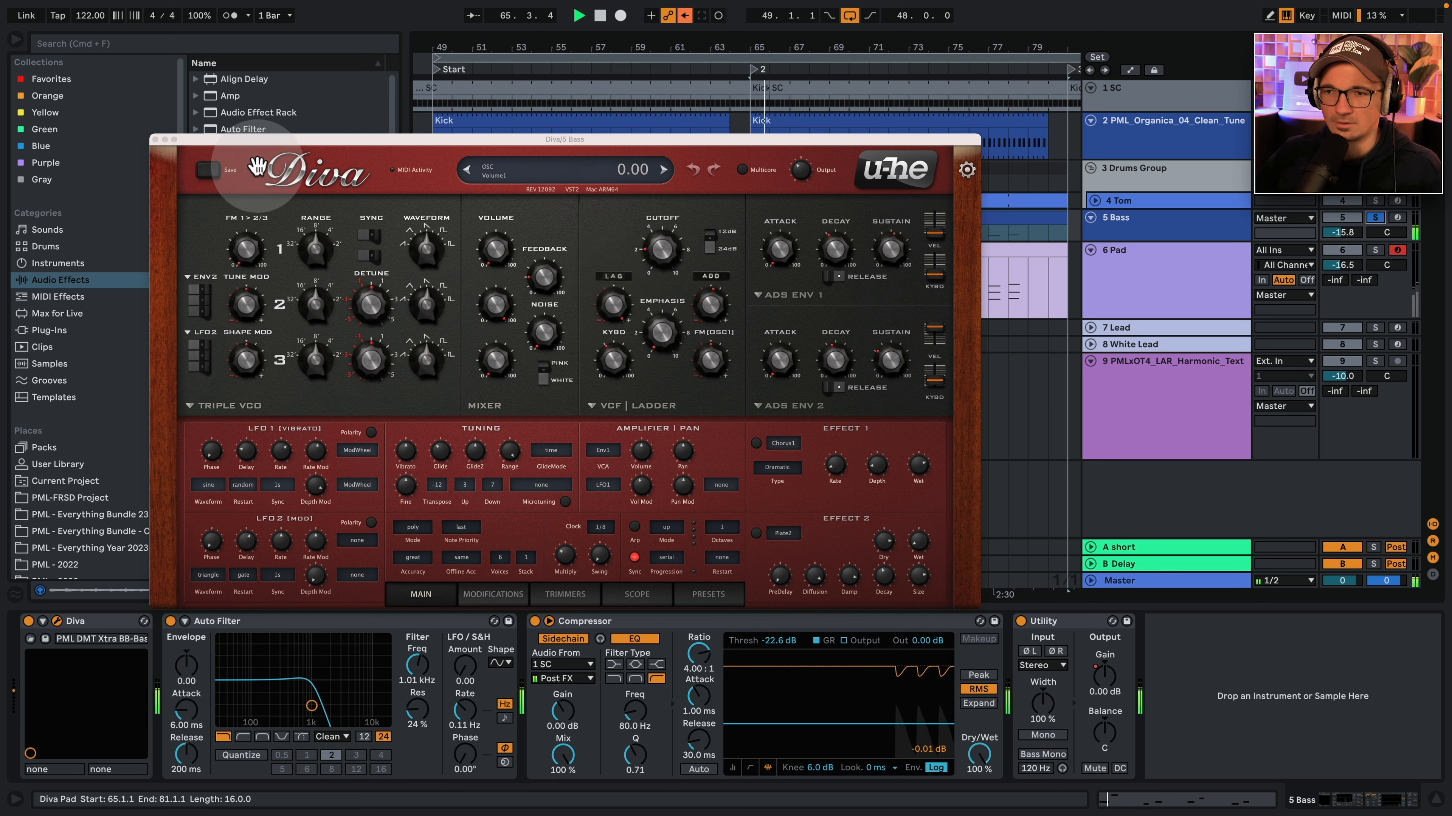
pyautogui.press('space')
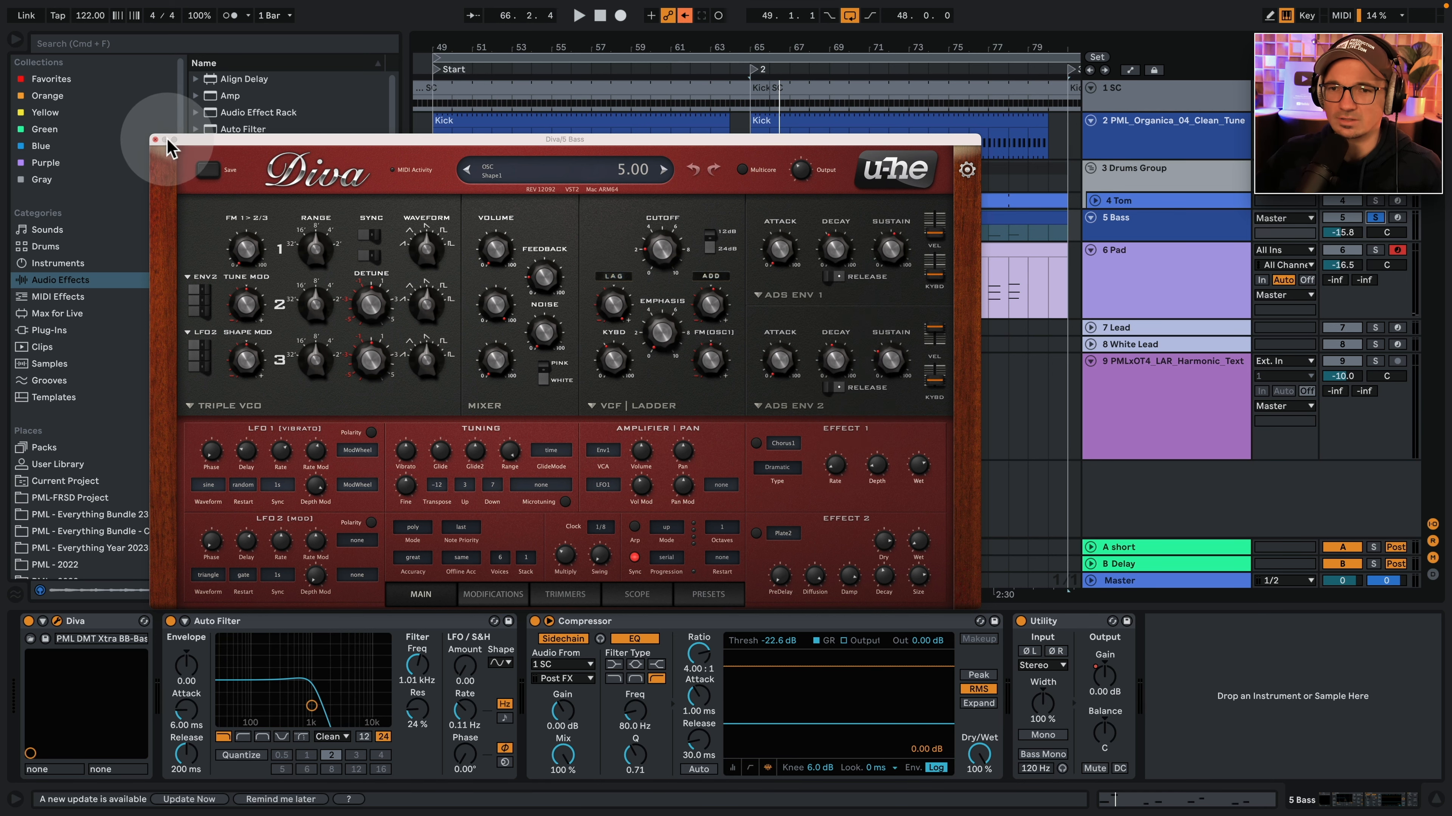
pyautogui.click(155, 139)
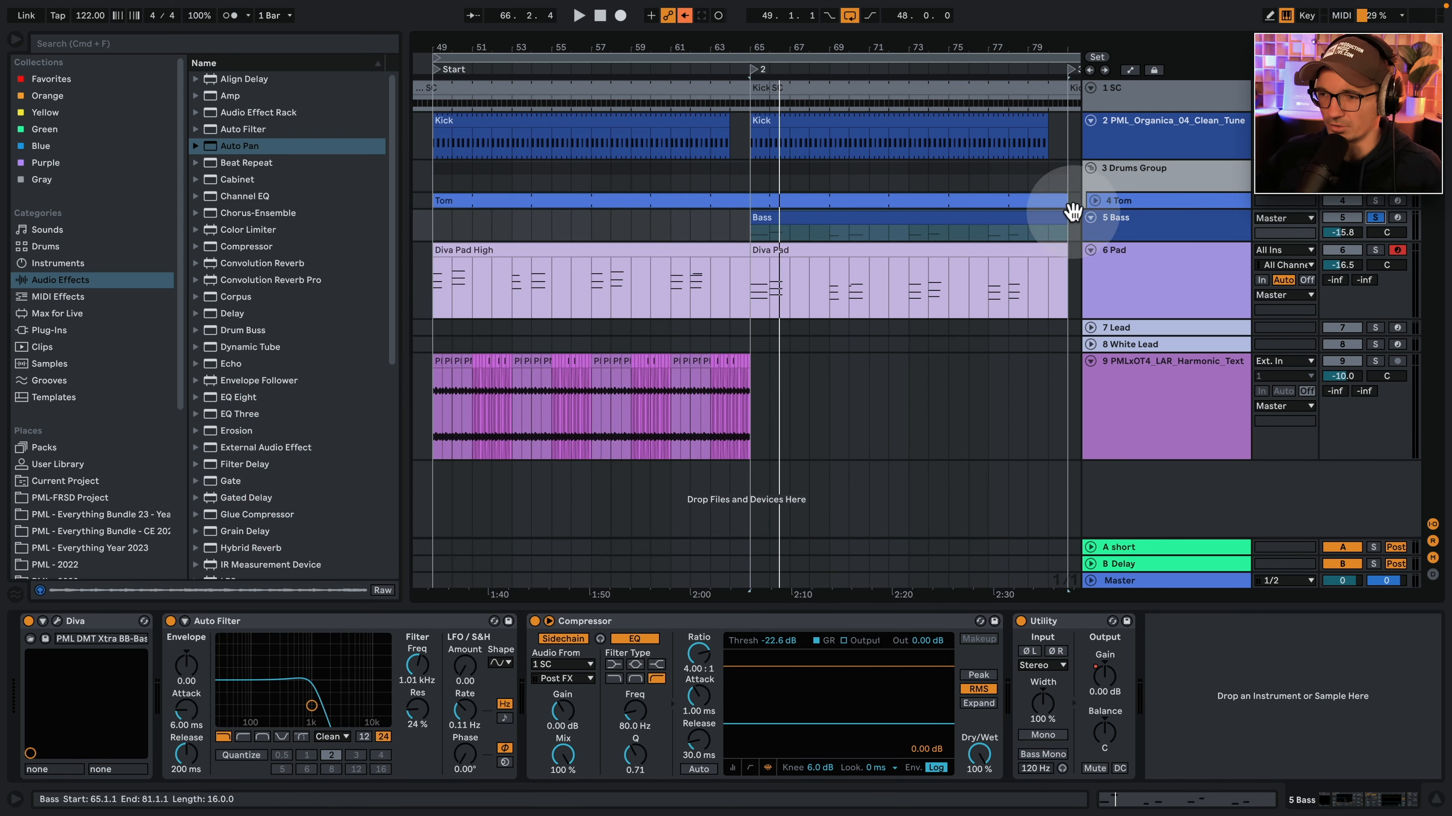
# Copy the harmonic texture percussion clips from bar 49 to bar 65 and clear the Bass and Pad solos.
pyautogui.click(1374, 250)
pyautogui.click(444, 373)
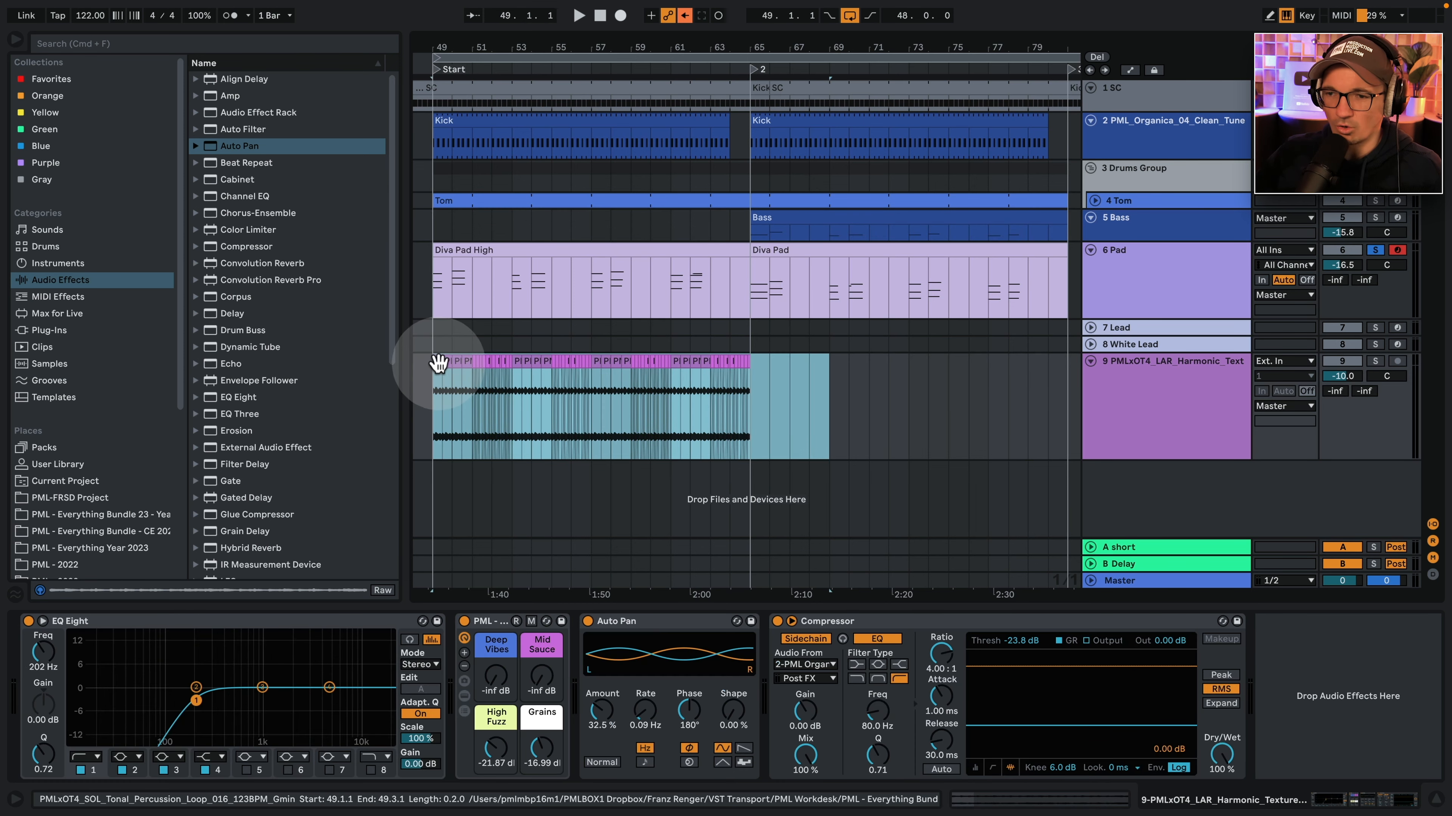
pyautogui.moveTo(444, 366); pyautogui.dragTo(767, 372)
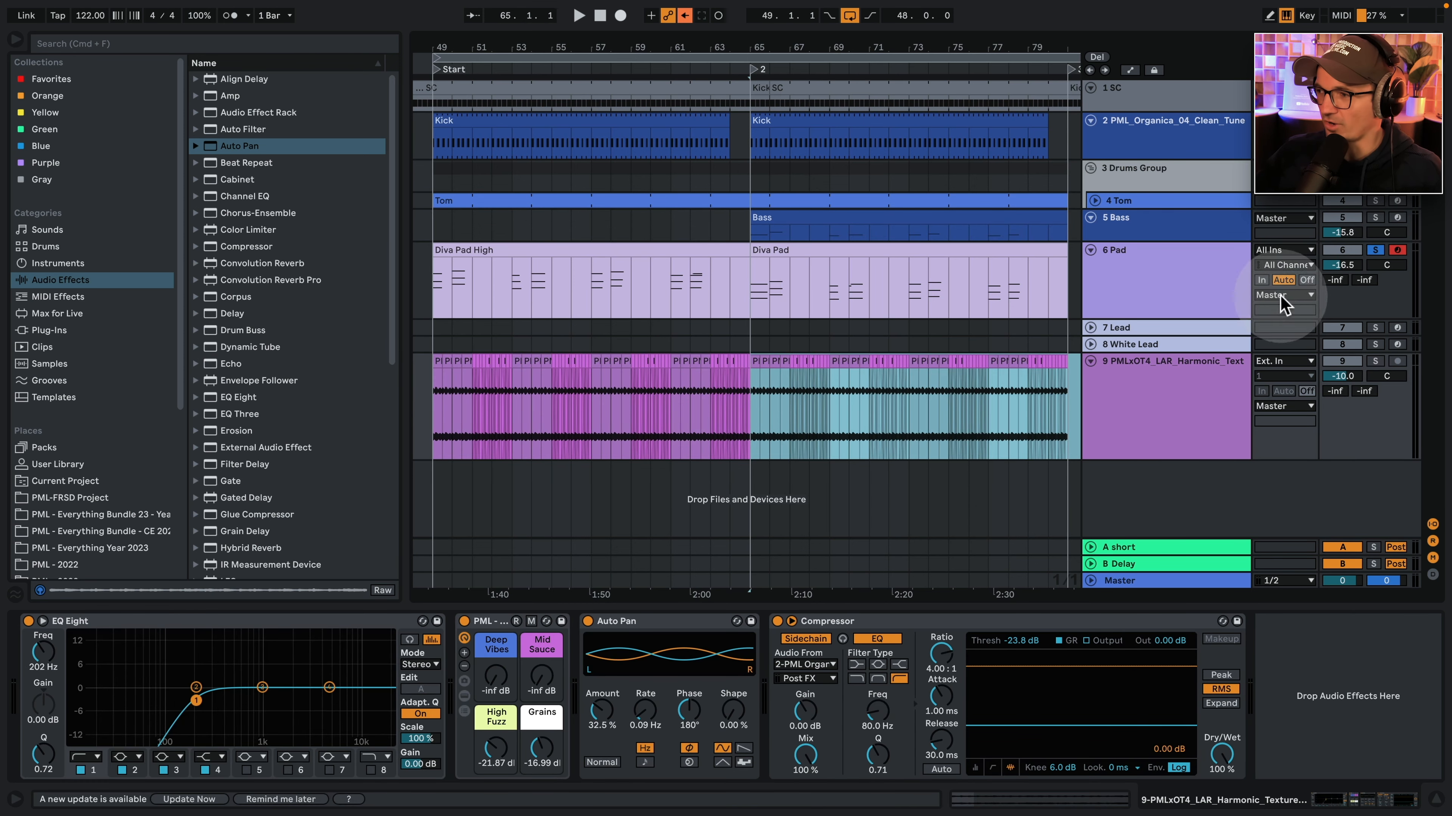
pyautogui.click(1375, 250)
# Play the arrangement from bar 63 across the transition into the second section, checking the percussion texture track's devices.
pyautogui.click(827, 346)
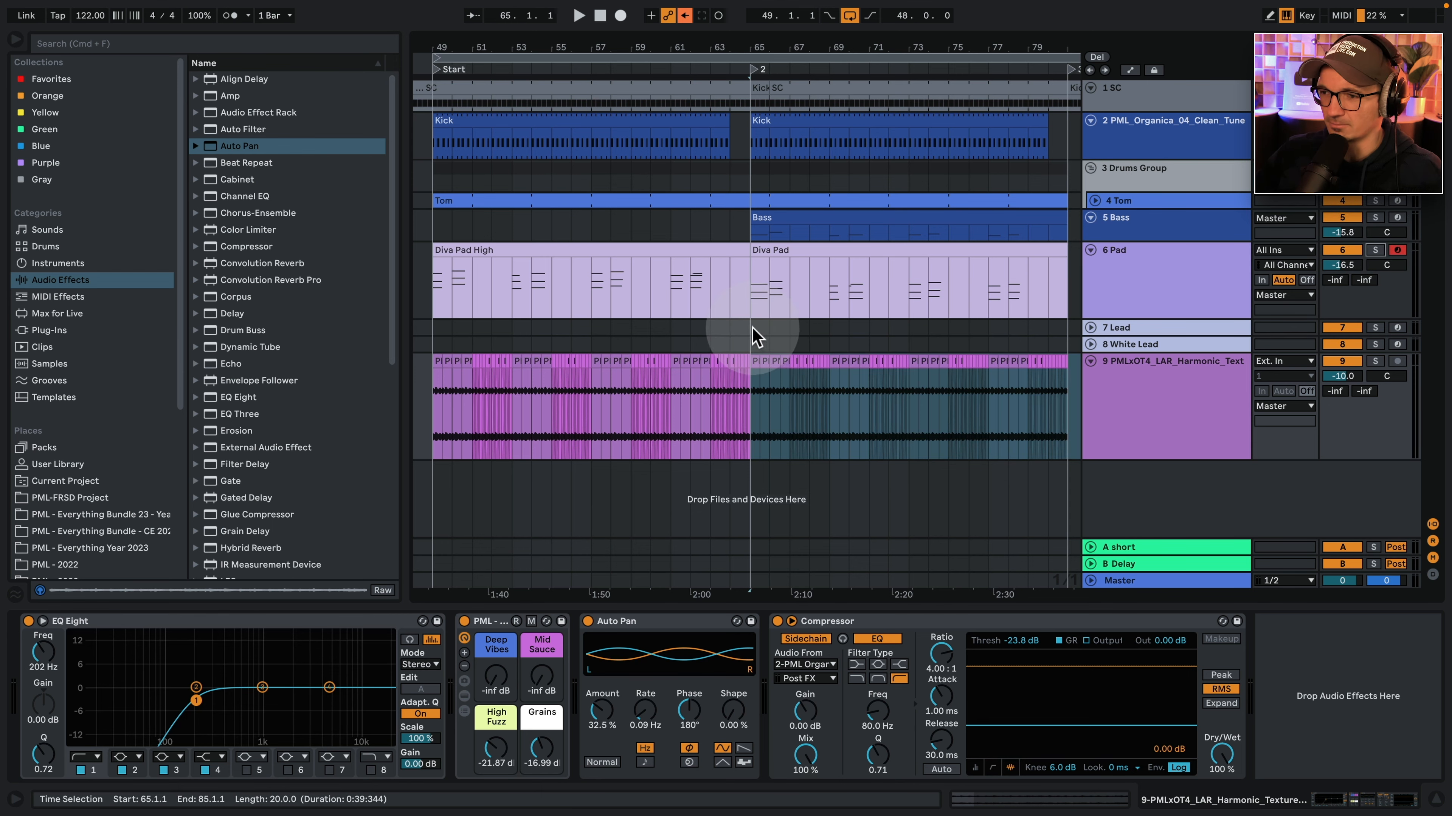
pyautogui.click(719, 331)
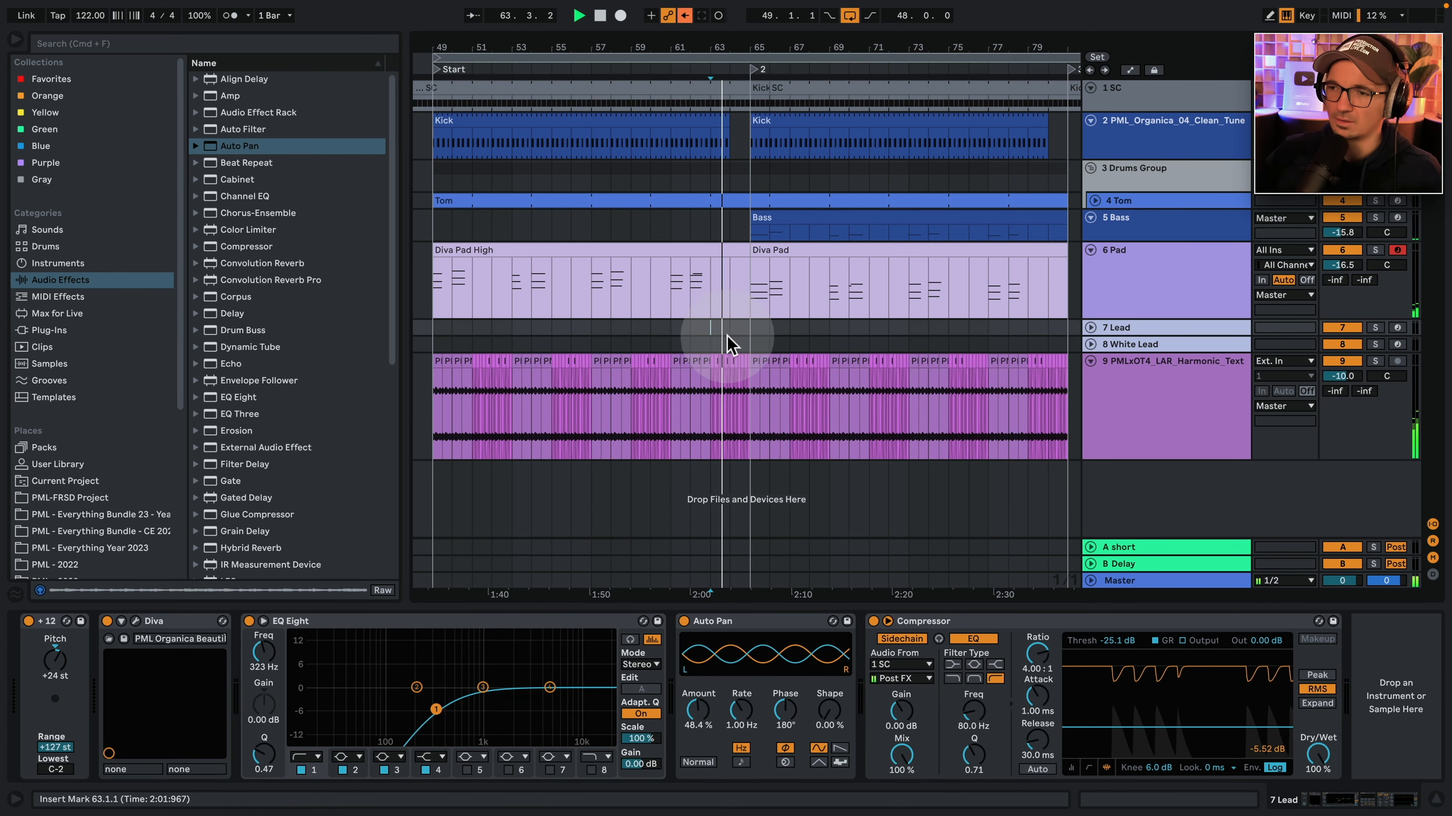
pyautogui.click(1154, 382)
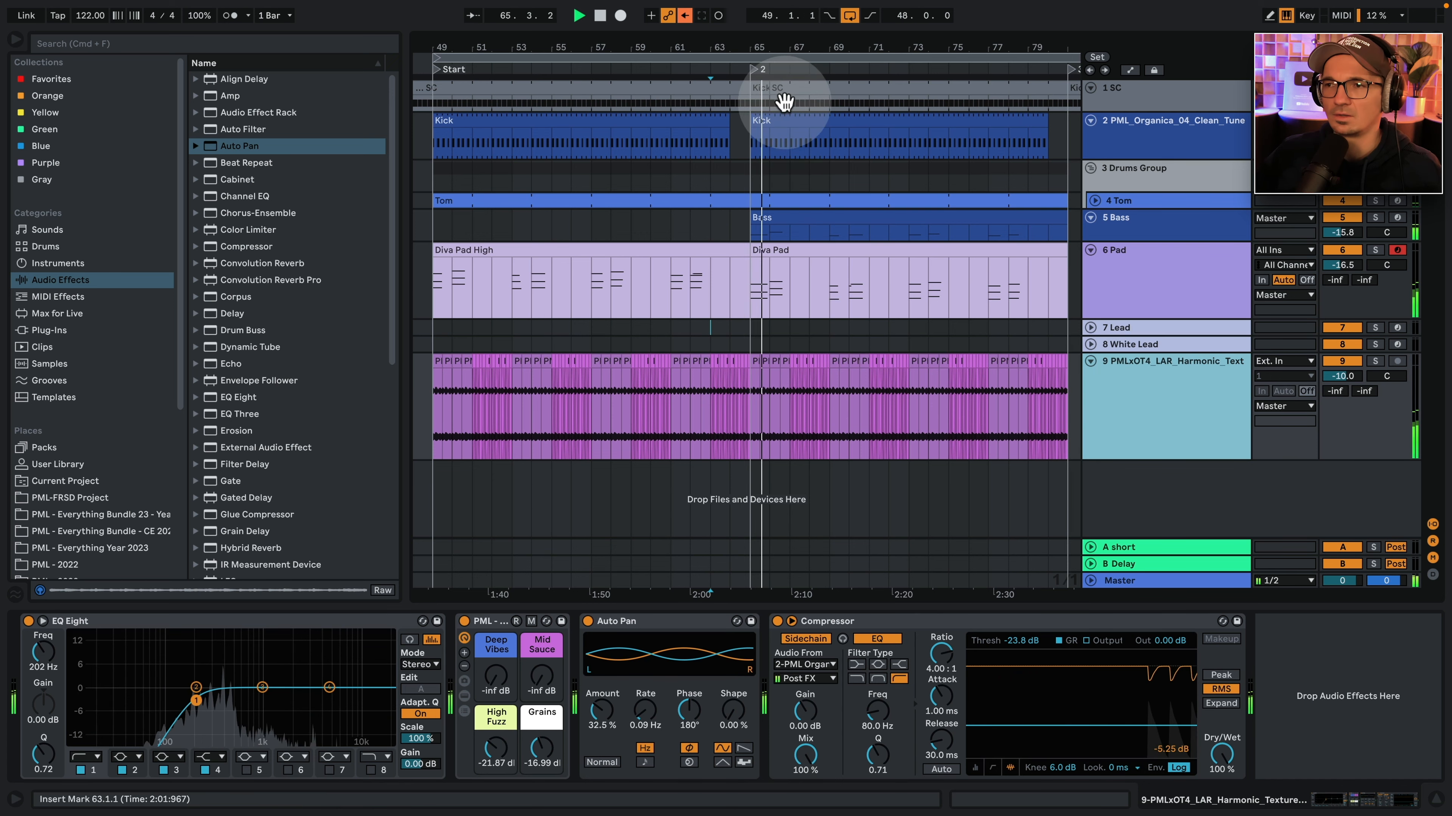
pyautogui.moveTo(792, 49); pyautogui.dragTo(755, 32)
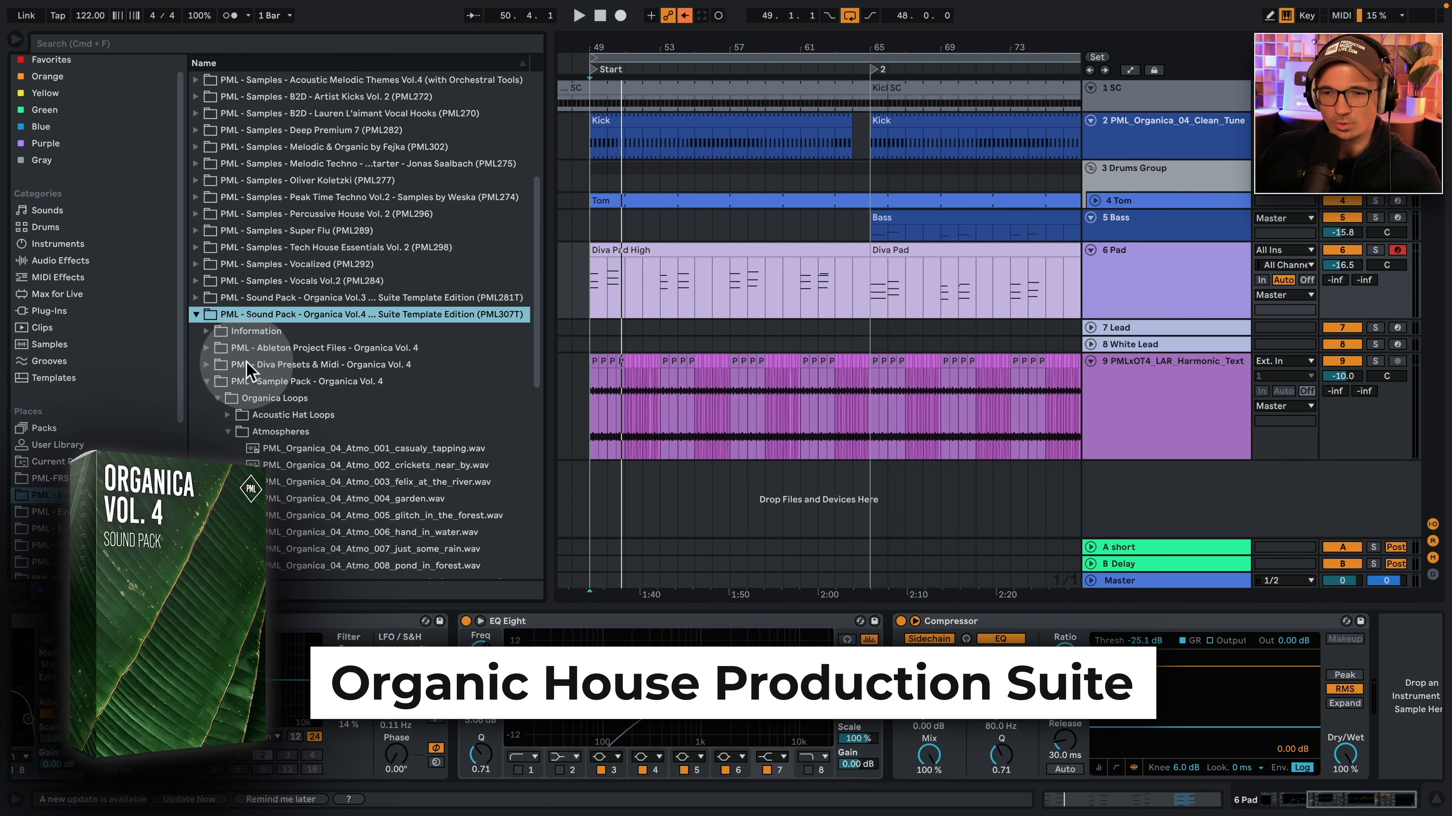
# Audition the pond_in_forest and just_some_rain loops in the Organica Vol. 4 Atmospheres folder.
pyautogui.scroll(-5, 377, 400)
pyautogui.click(272, 281)
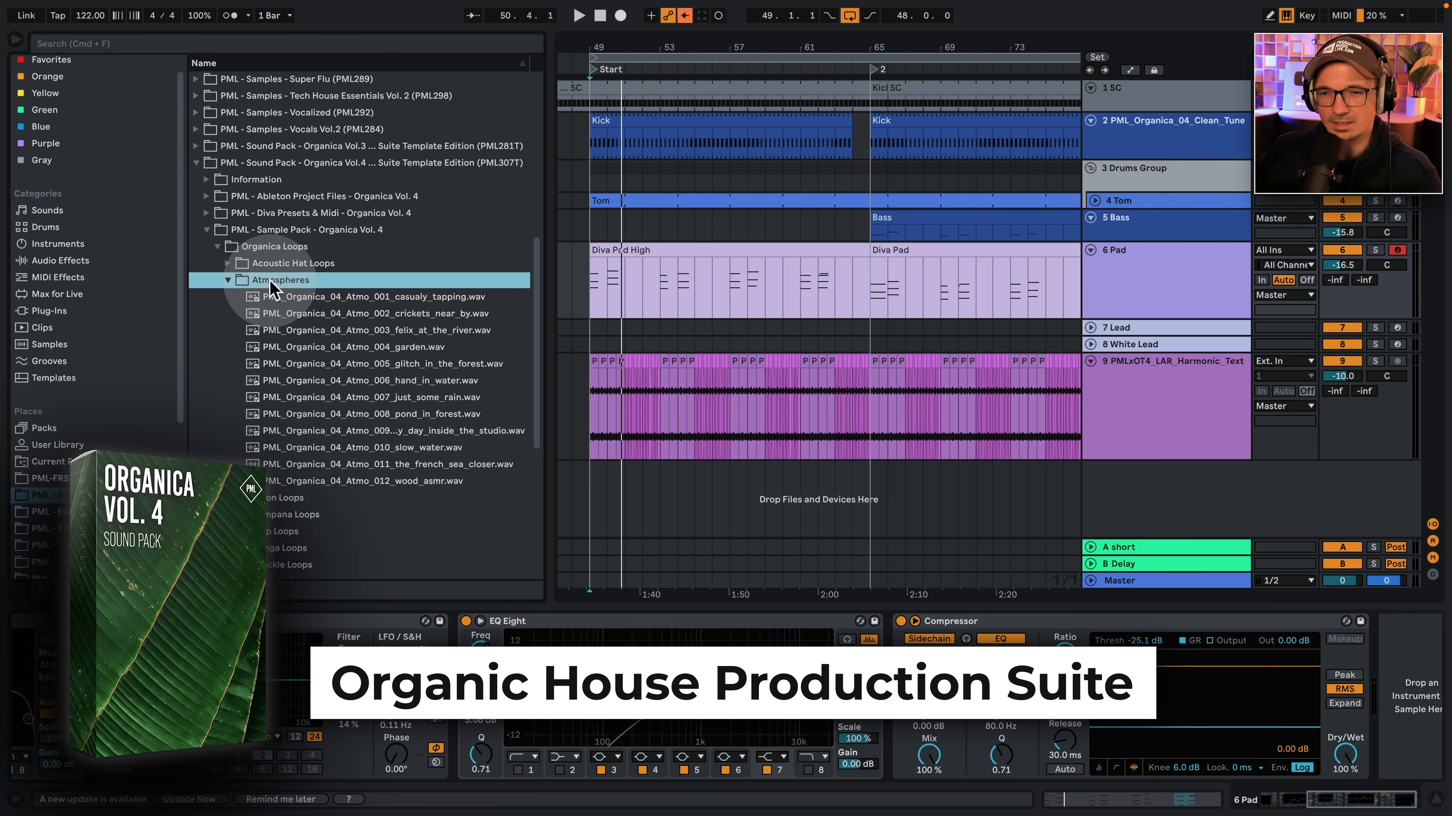
pyautogui.click(451, 416)
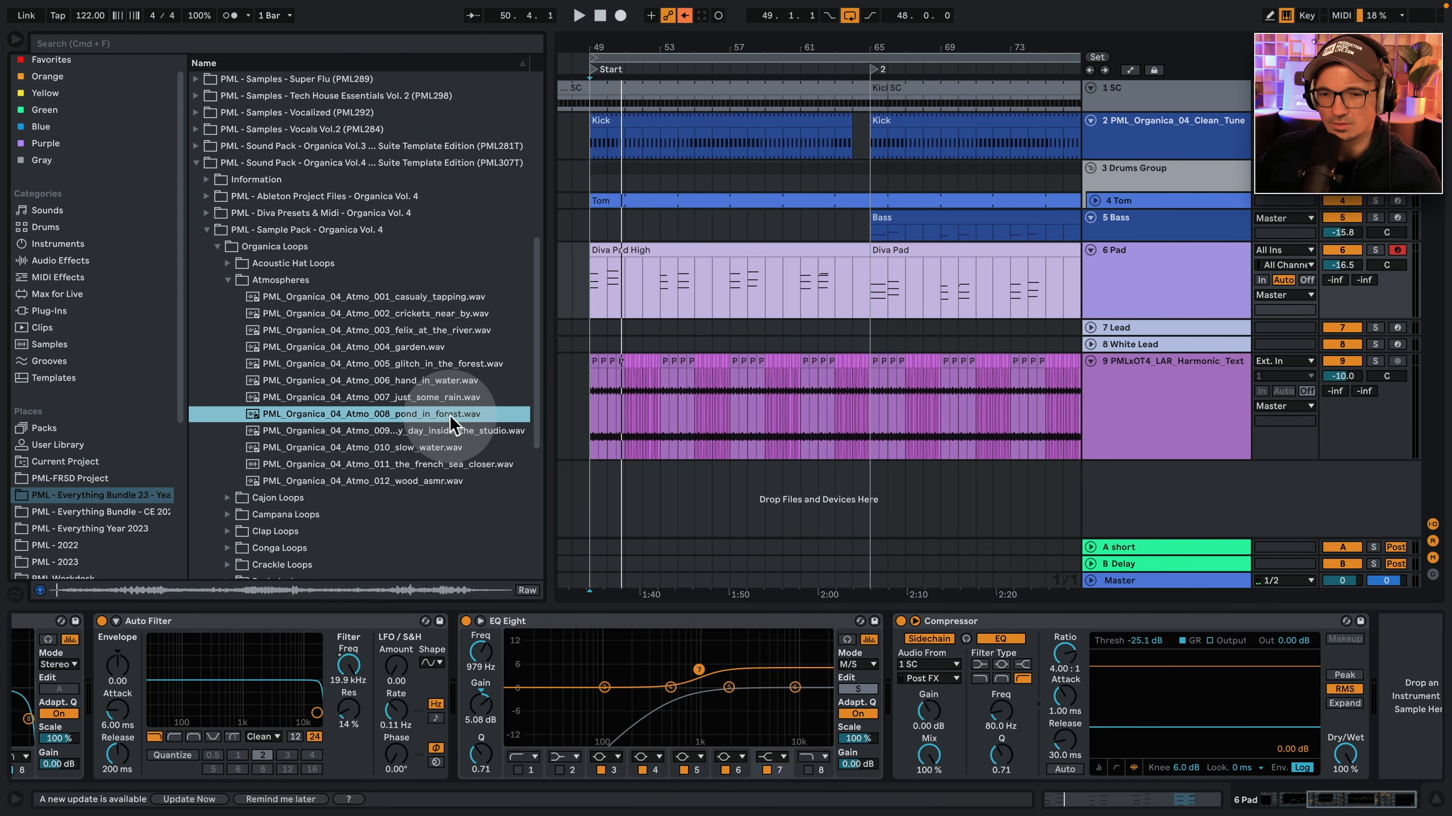
pyautogui.click(444, 398)
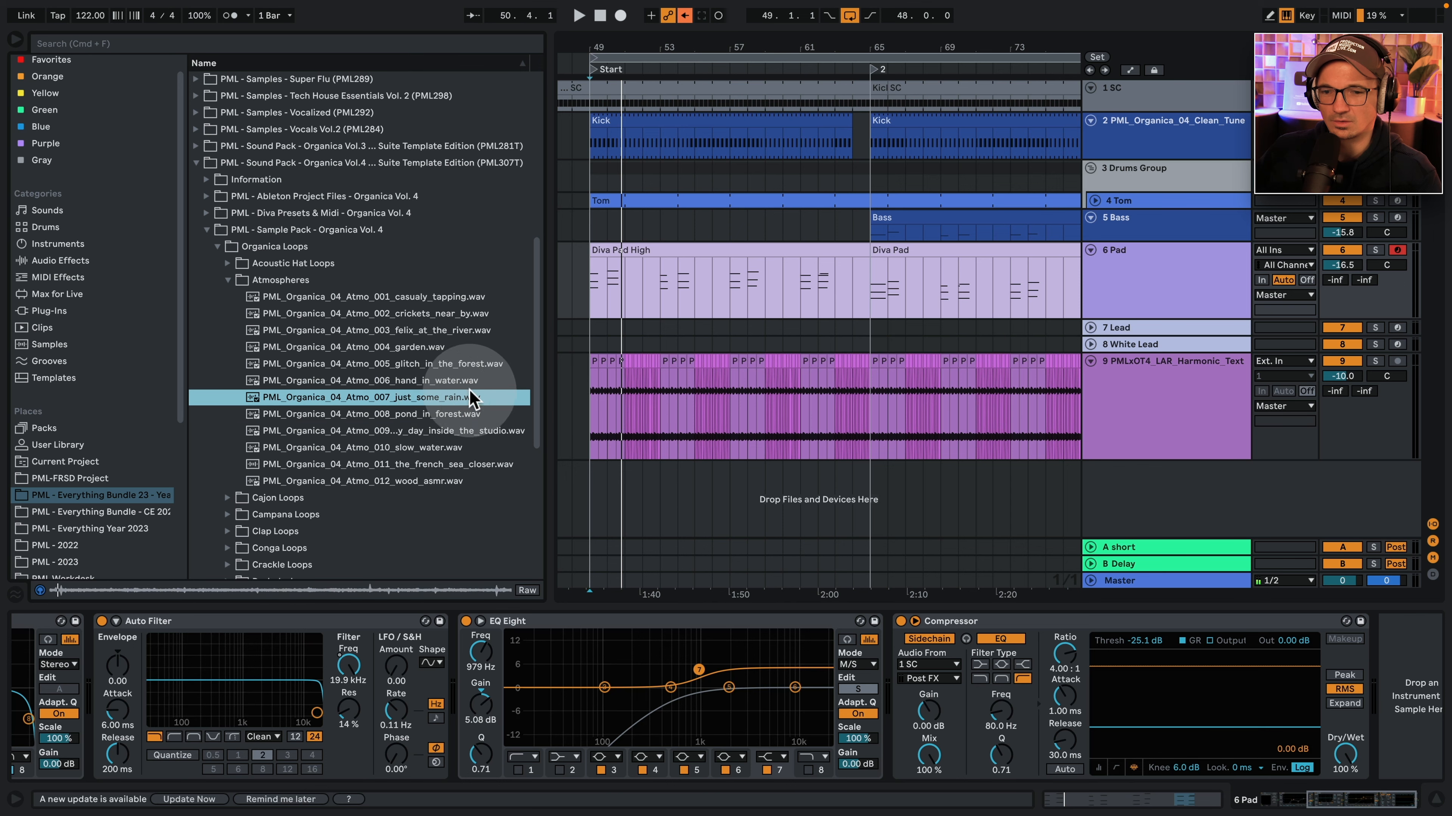
# Add the Atmo_009 rainy_day_inside_the_studio loop on a new audio track starting at bar 49.
pyautogui.click(391, 432)
pyautogui.moveTo(368, 434); pyautogui.dragTo(594, 479)
pyautogui.scroll(-2, 830, 445)
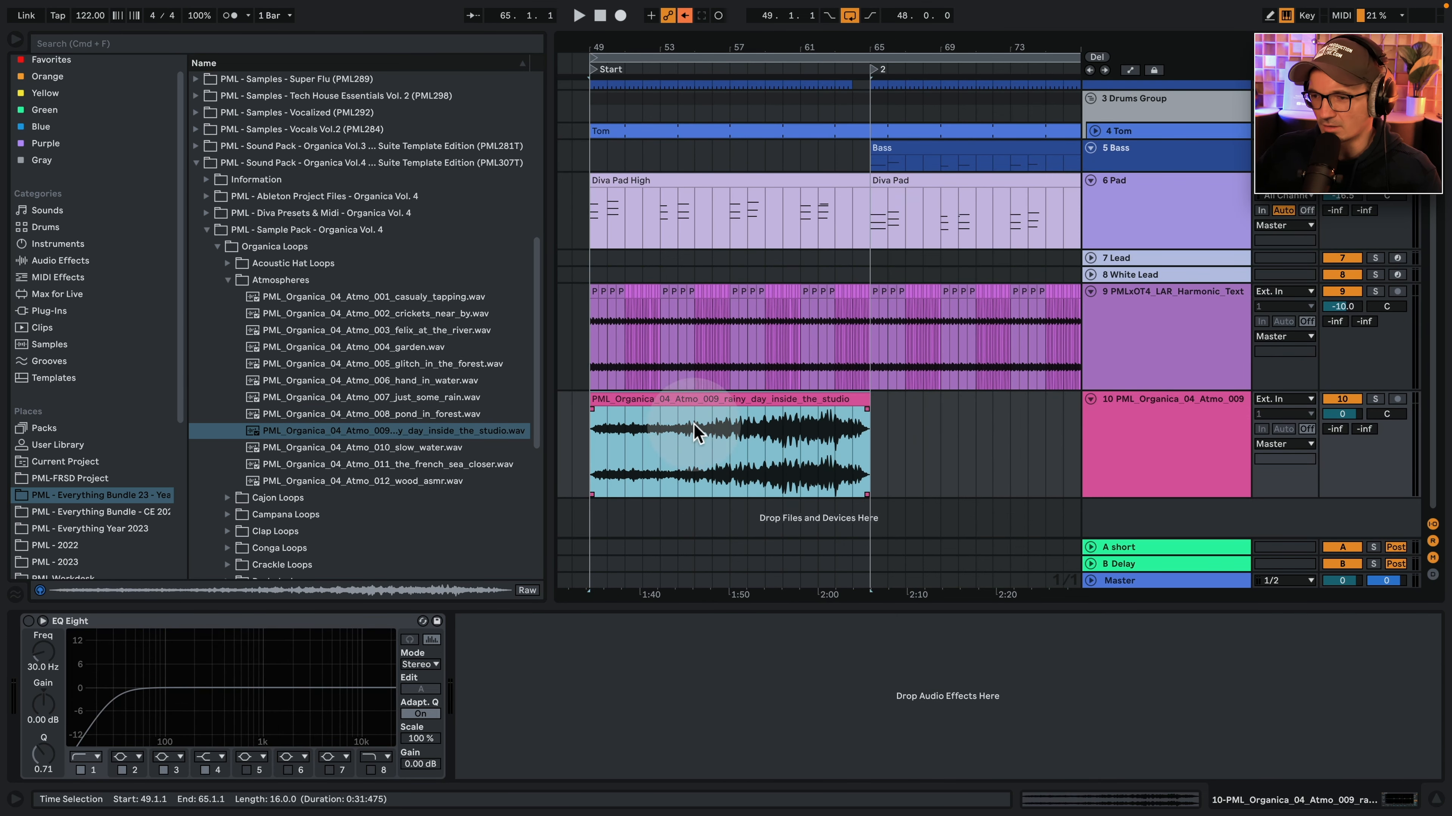
# Lower the rainy-day atmosphere track's volume to -44.0 dB during playback.
pyautogui.moveTo(1342, 414); pyautogui.dragTo(1342, 416)
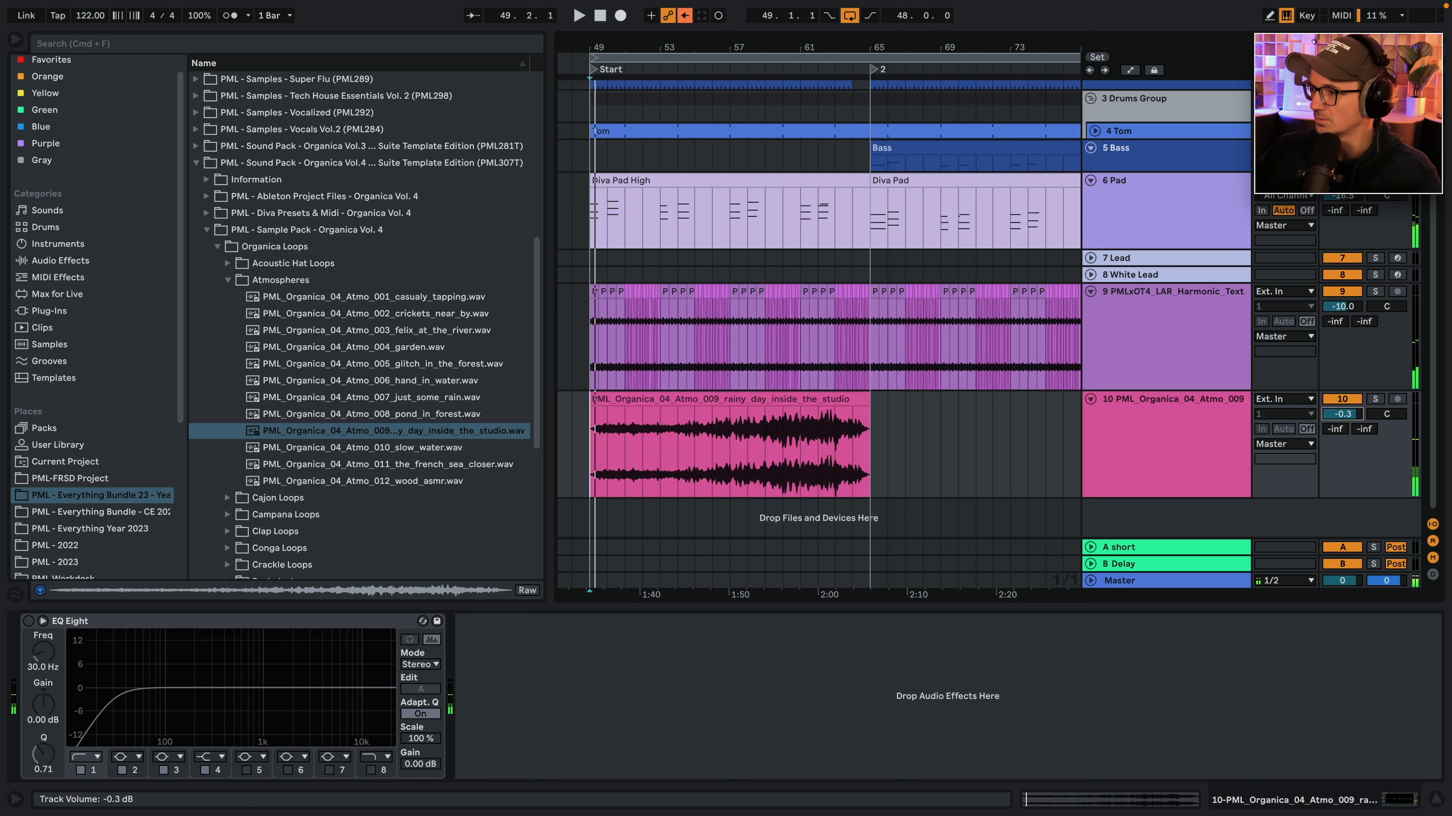
pyautogui.press('space')
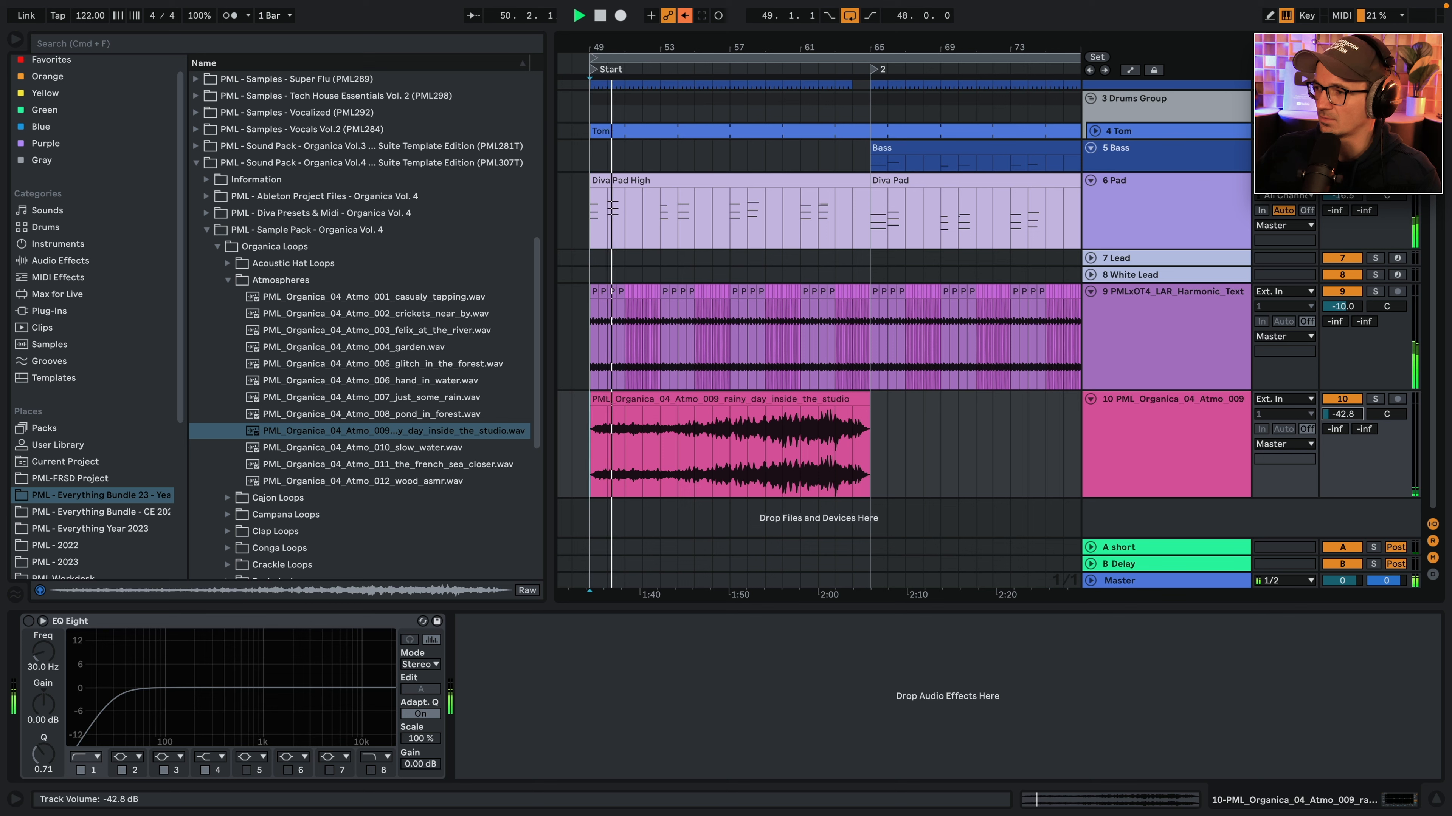
# Enable the atmosphere track's EQ Eight and set its low-cut band to 316 Hz with a Q of 0.61.
pyautogui.click(1186, 401)
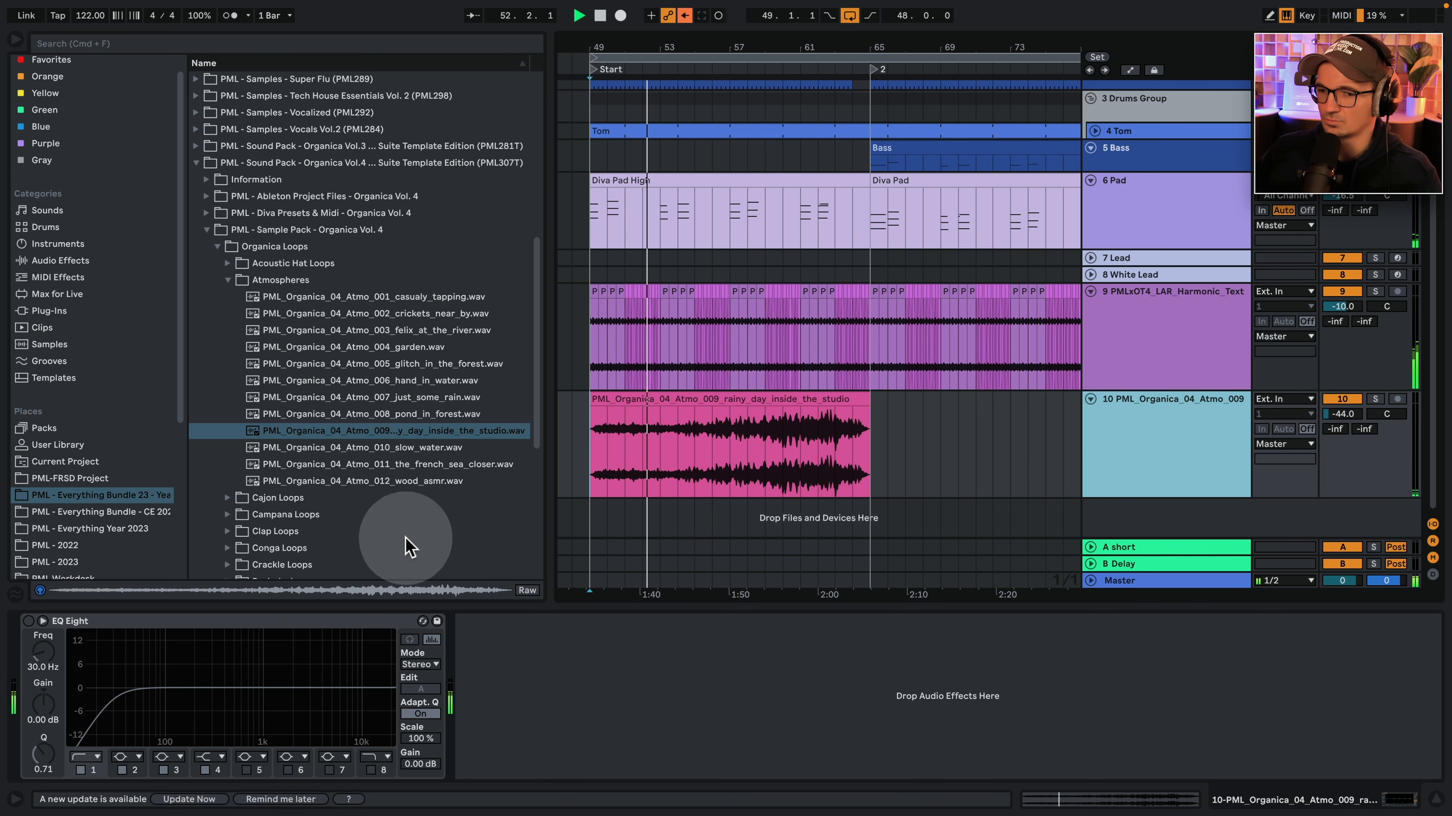
pyautogui.click(28, 621)
pyautogui.moveTo(118, 701); pyautogui.dragTo(150, 697)
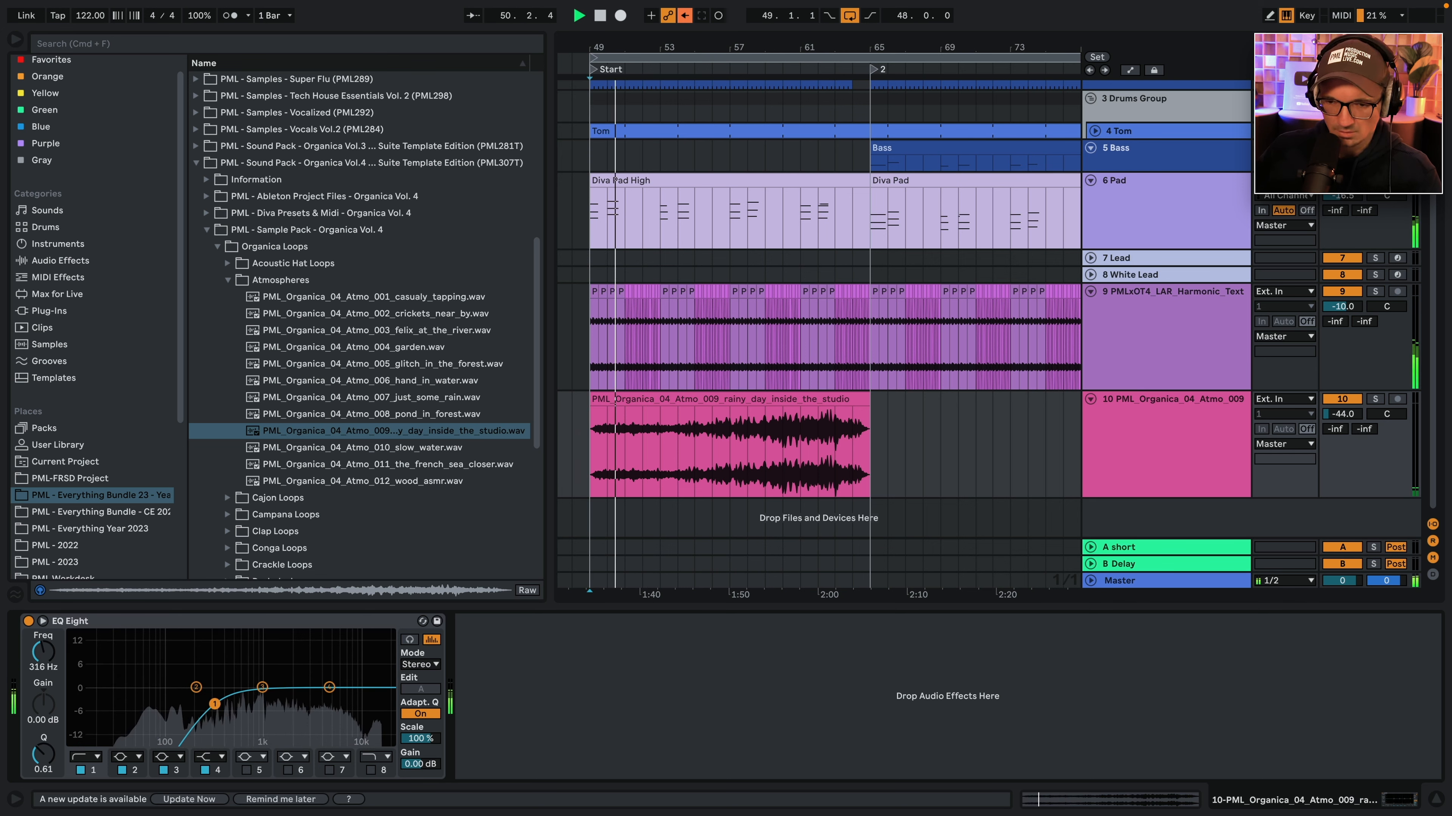
# Copy the sidechain Compressor from the harmonic texture track to the end of the atmosphere track's device chain.
pyautogui.click(1149, 305)
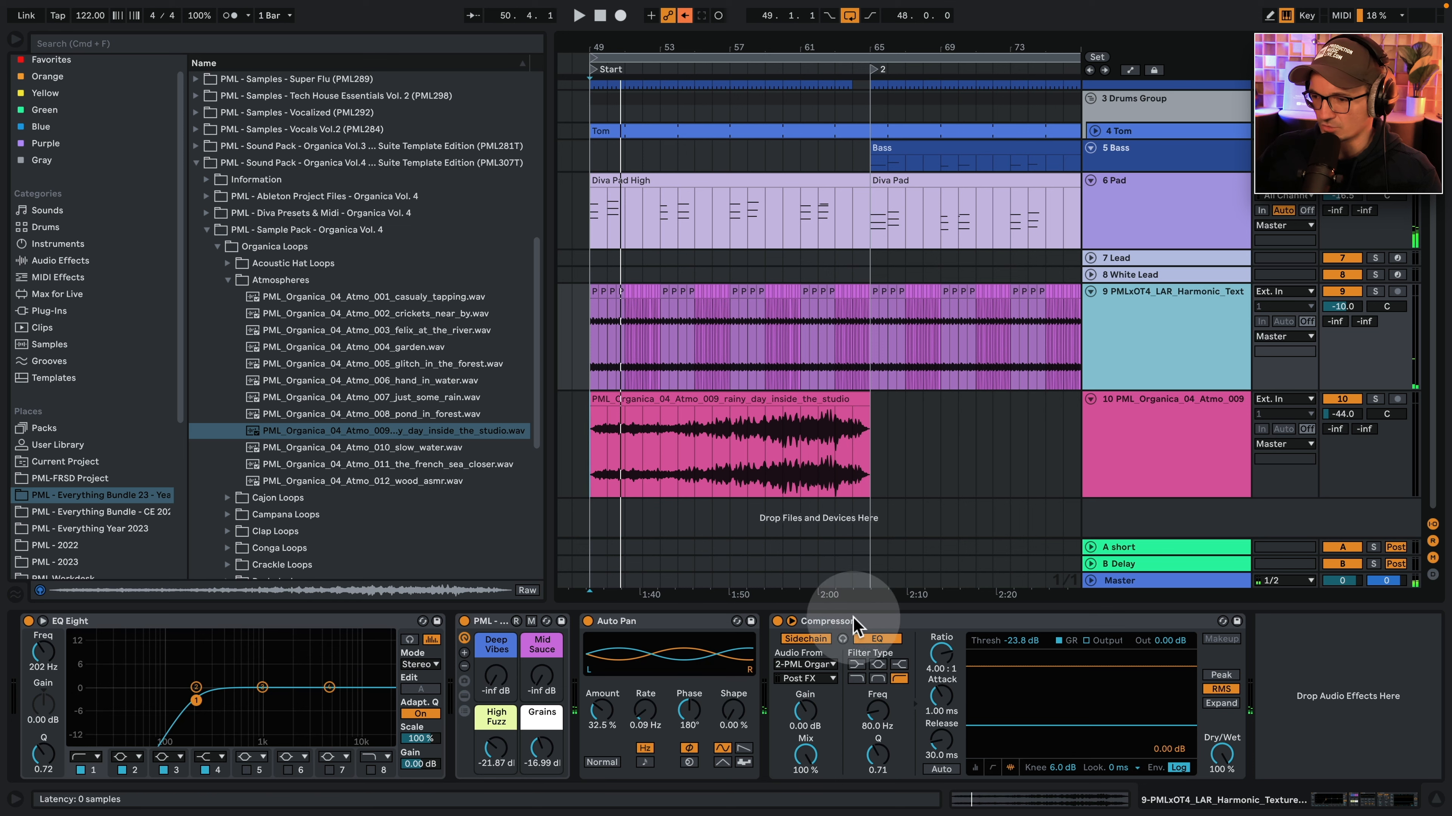
pyautogui.click(854, 626)
pyautogui.click(1185, 430)
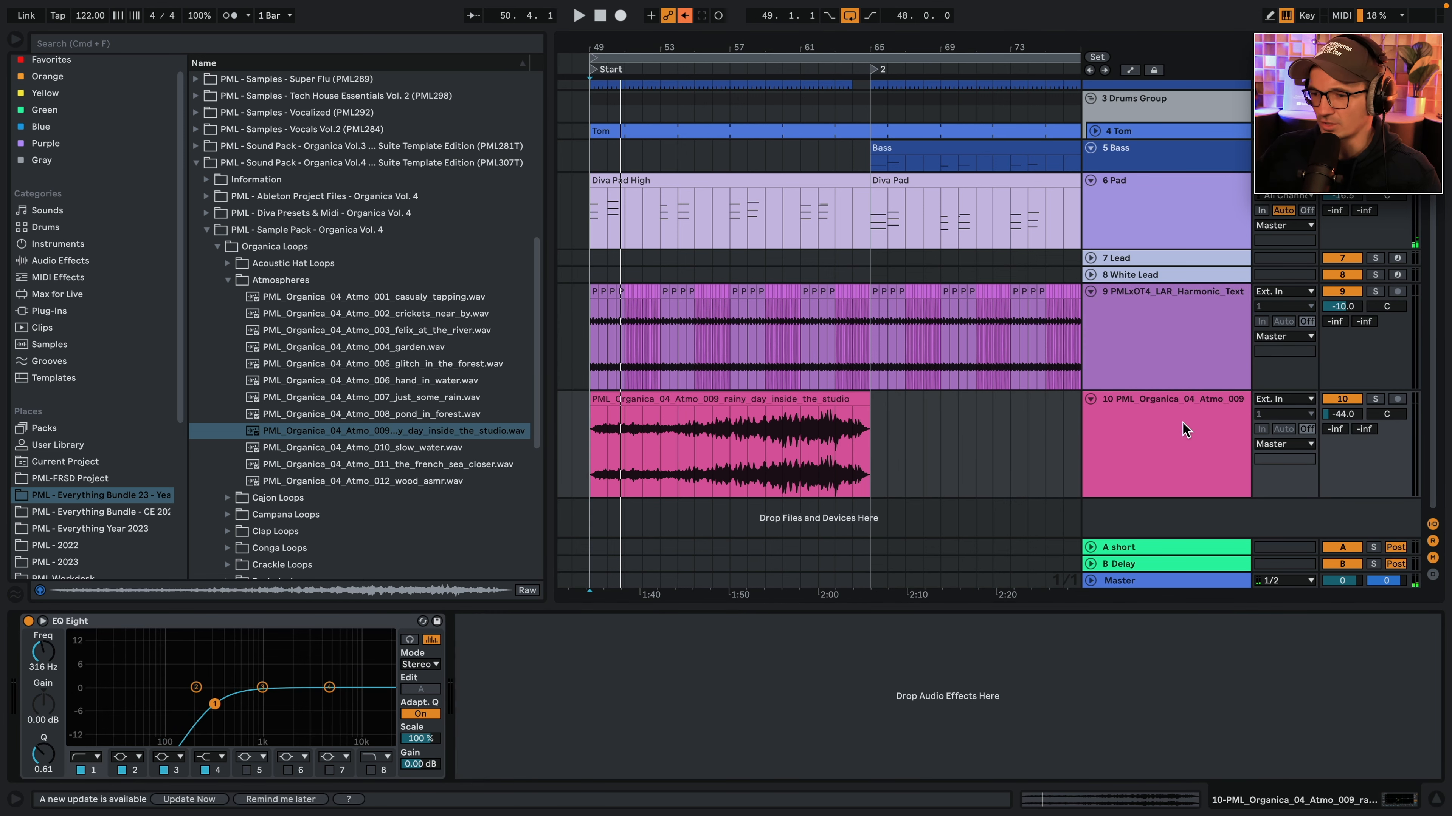
pyautogui.press('super+v')
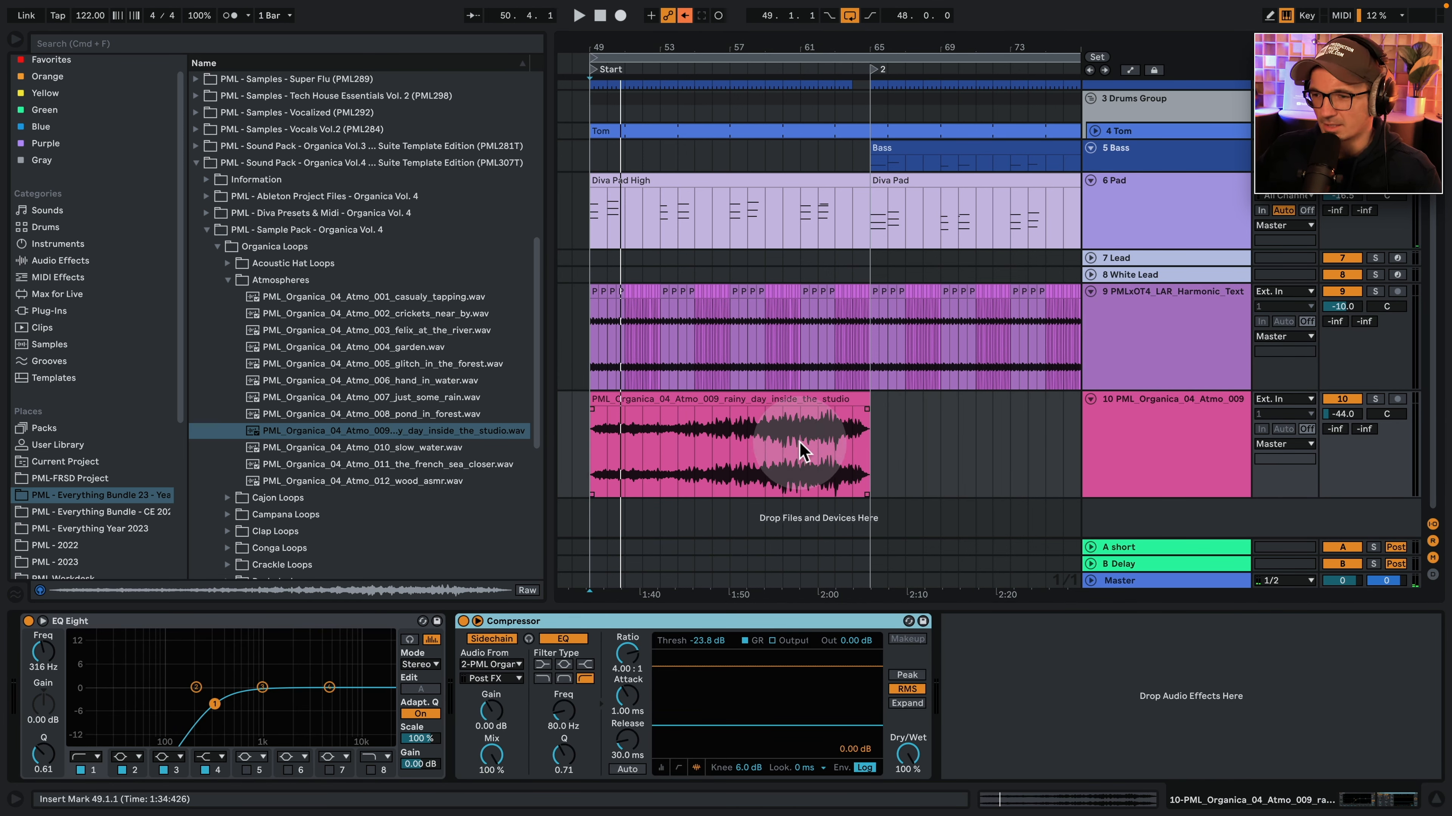
# Add a Utility audio effect after the Compressor on the atmosphere track.
pyautogui.click(57, 261)
pyautogui.scroll(-4, 399, 469)
pyautogui.scroll(-4, 402, 470)
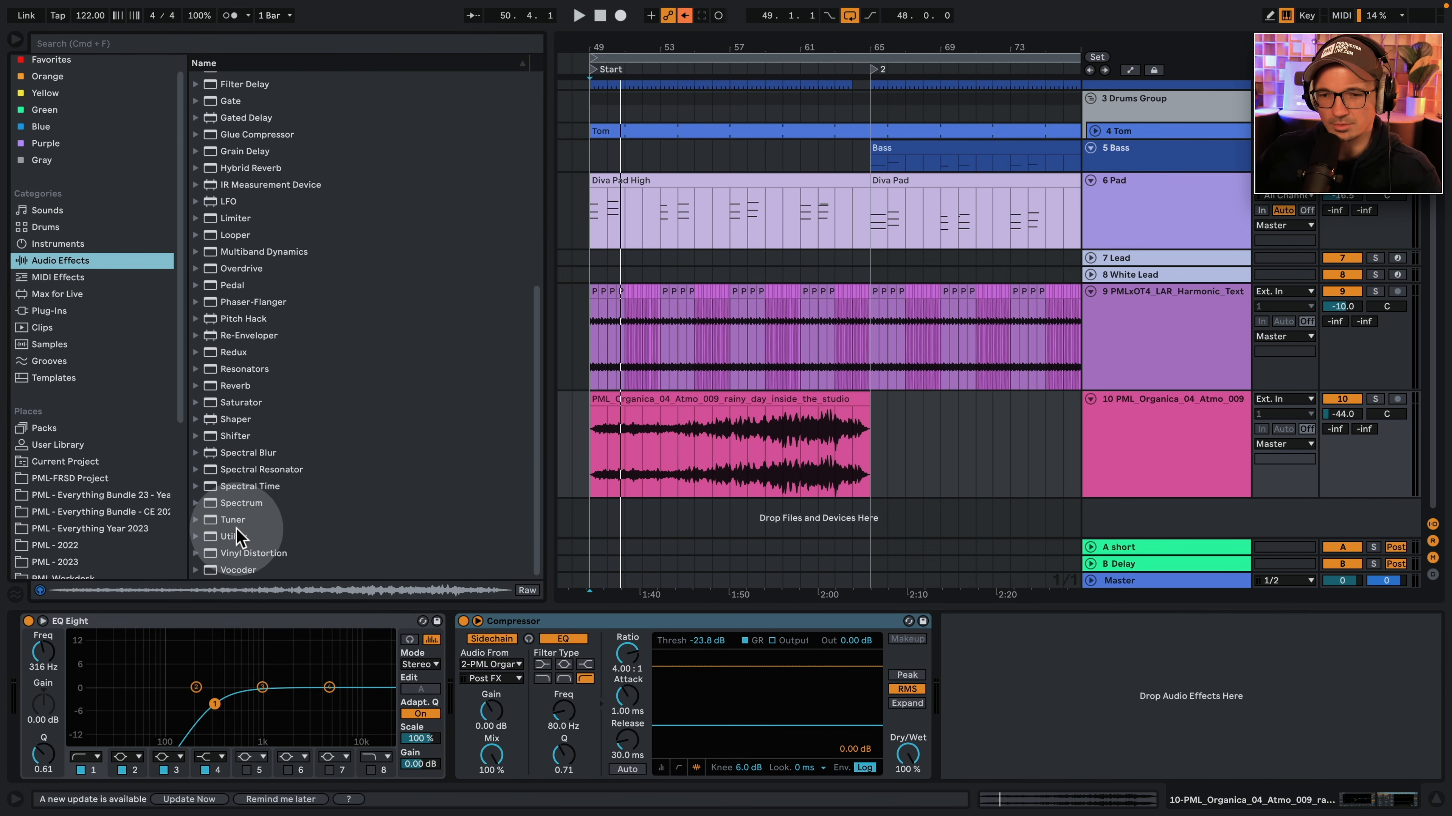
pyautogui.moveTo(237, 537); pyautogui.dragTo(1025, 671)
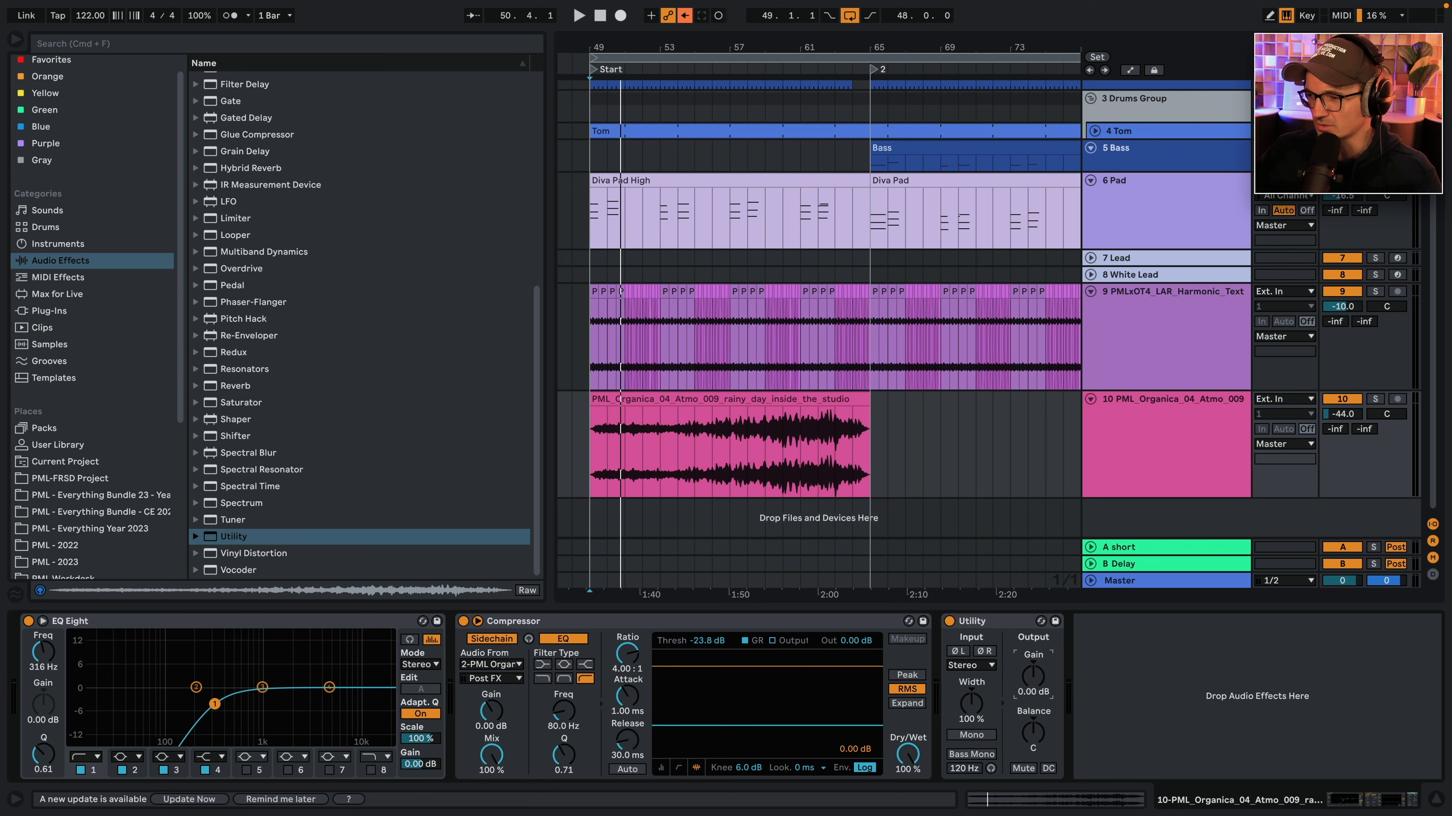
# Automate the atmosphere track's Utility gain to dip to -6.24 dB from about bar 57 to bar 65, and play it back.
pyautogui.click(1129, 70)
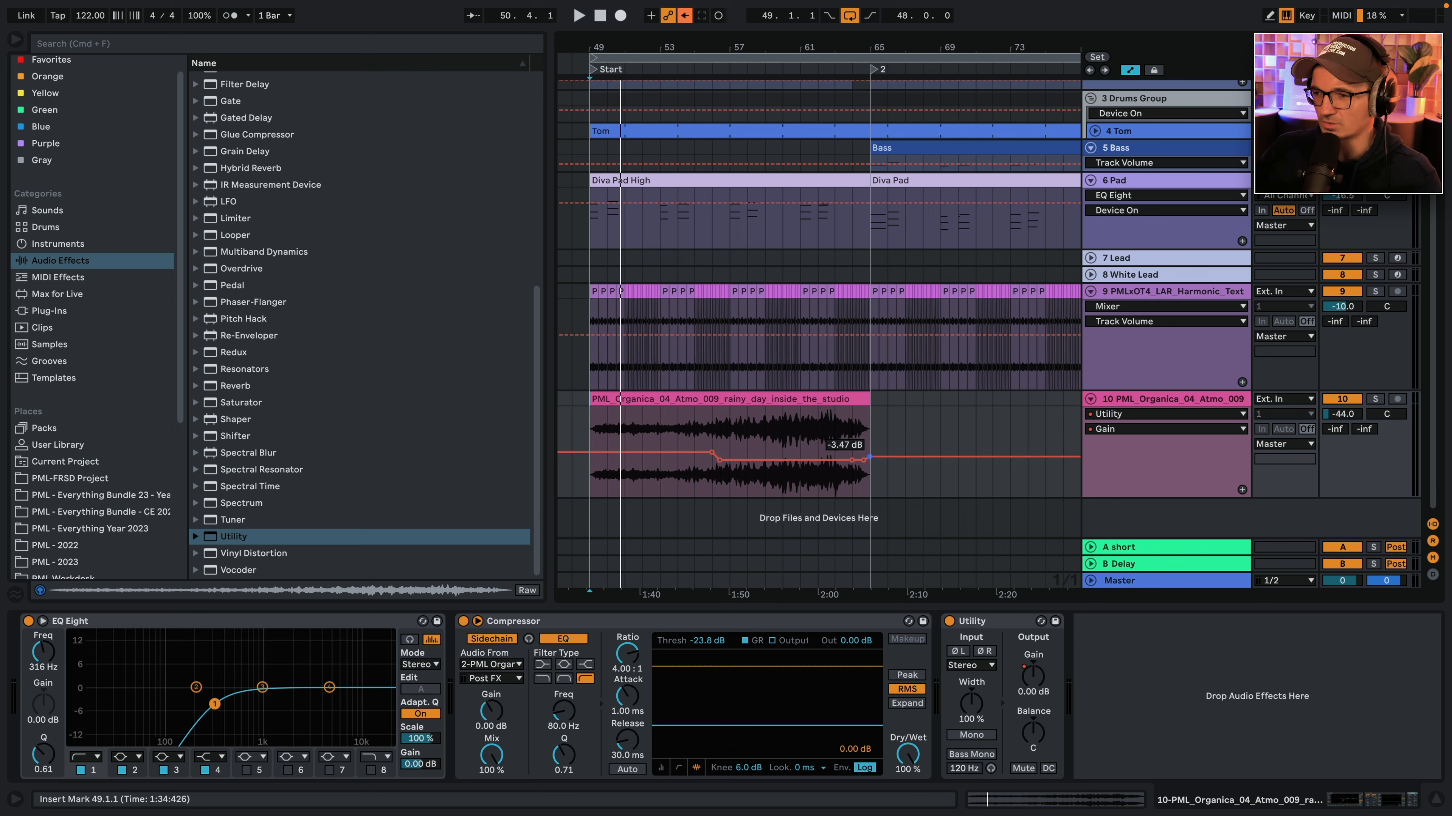
pyautogui.click(694, 424)
pyautogui.press('space')
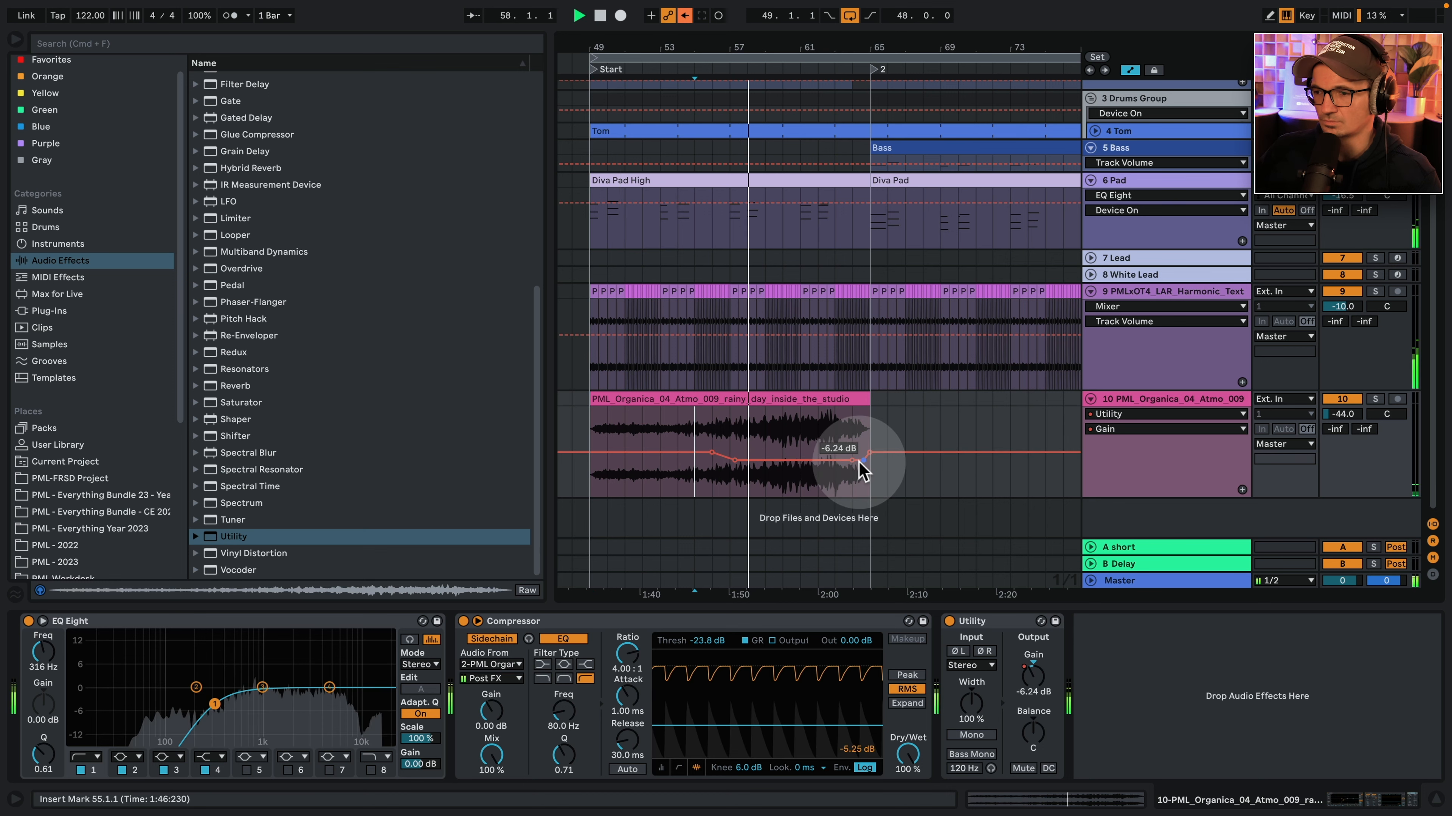
# Finish the atmosphere track's Utility gain ramp back up by bar 65, and lower the track volume to -50.2 dB.
pyautogui.click(859, 462)
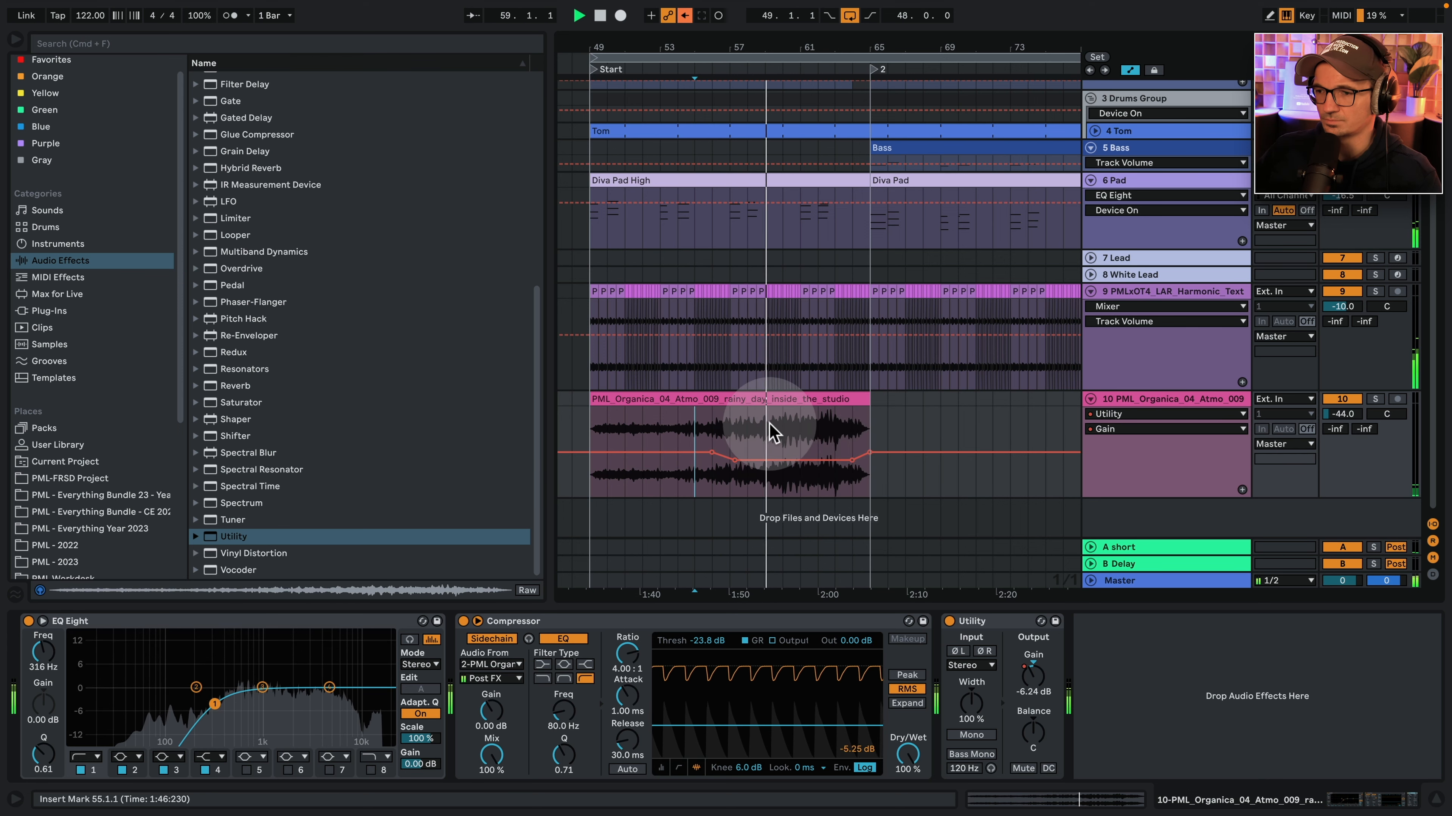
pyautogui.click(1219, 407)
pyautogui.press('space')
pyautogui.moveTo(1353, 412); pyautogui.dragTo(1354, 424)
pyautogui.click(593, 447)
pyautogui.press('space')
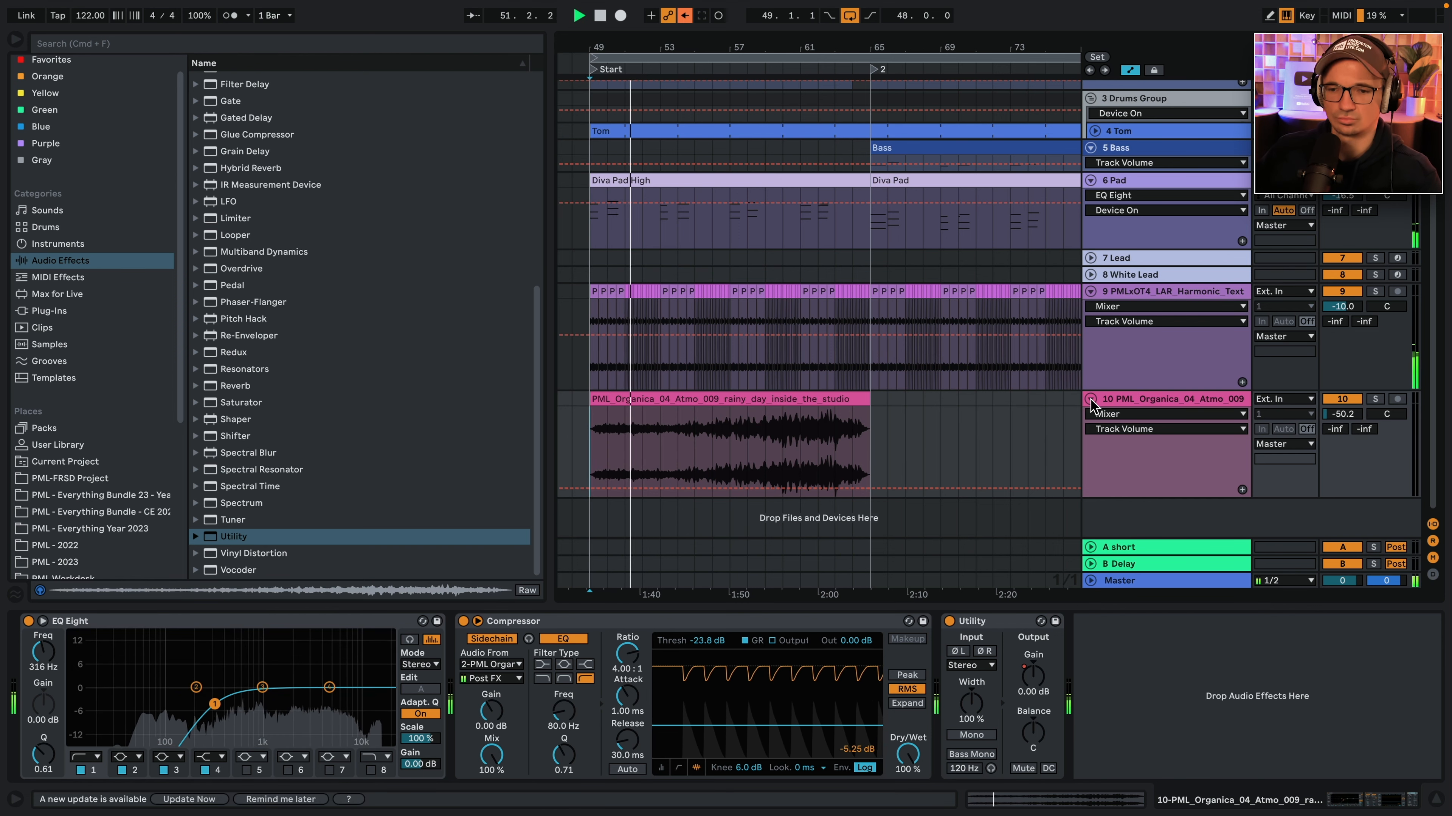
pyautogui.click(1090, 399)
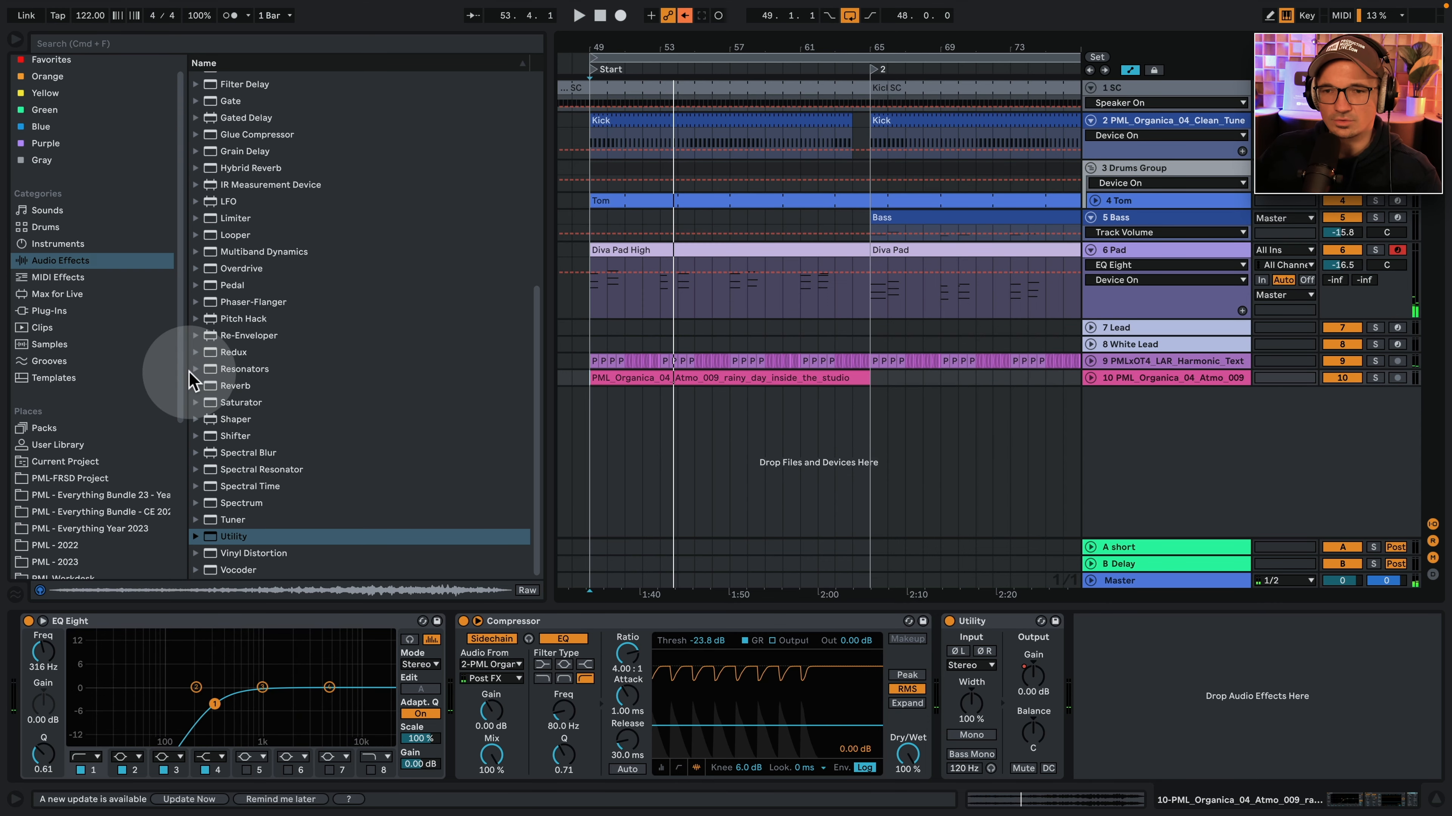
# Audition one-shots in the Organica Vol. 4 Treasure Box folder, such as Cajon_005, Click_010 and Muted_Conga_029.
pyautogui.click(126, 496)
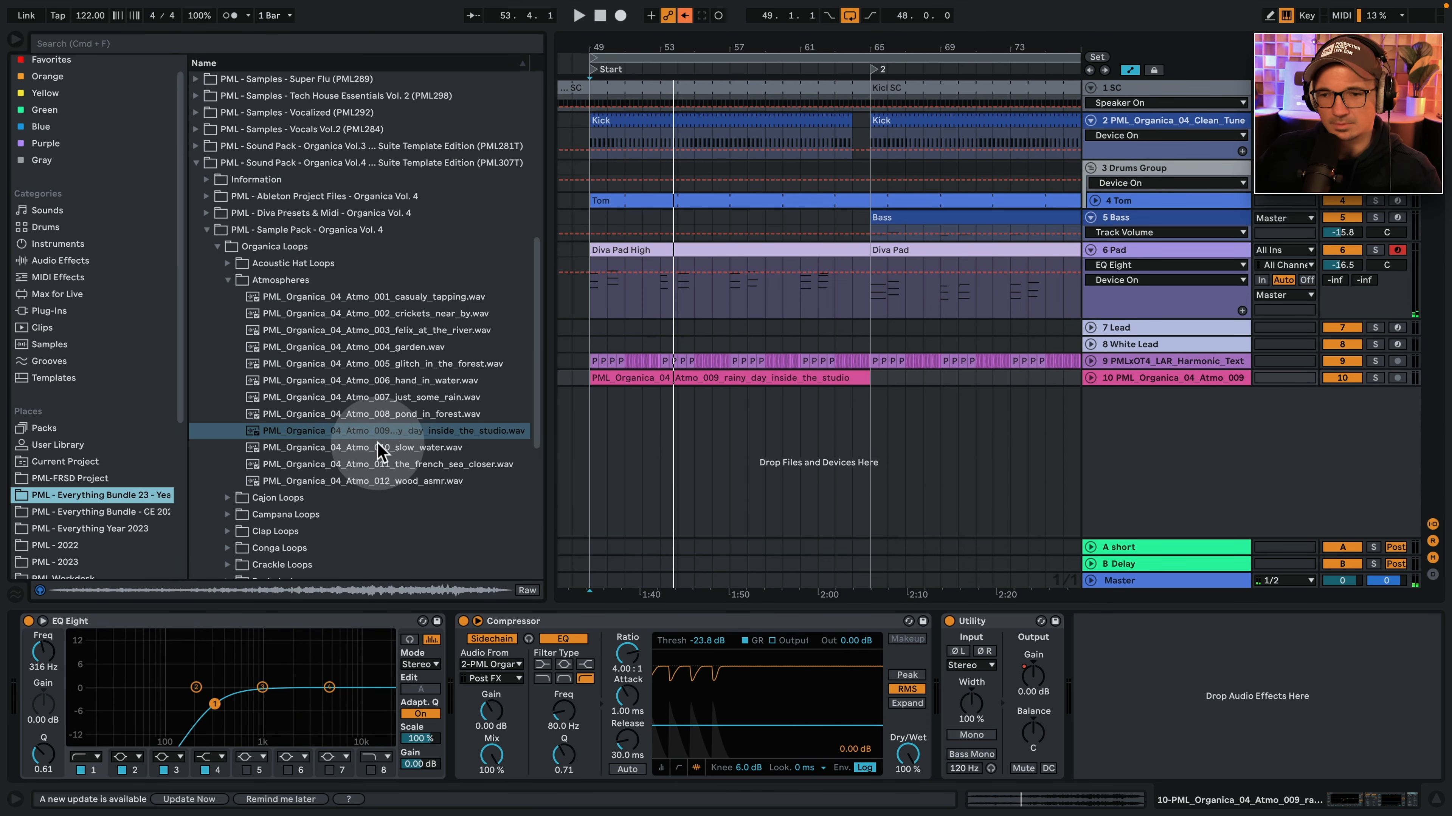
pyautogui.click(377, 445)
pyautogui.click(421, 283)
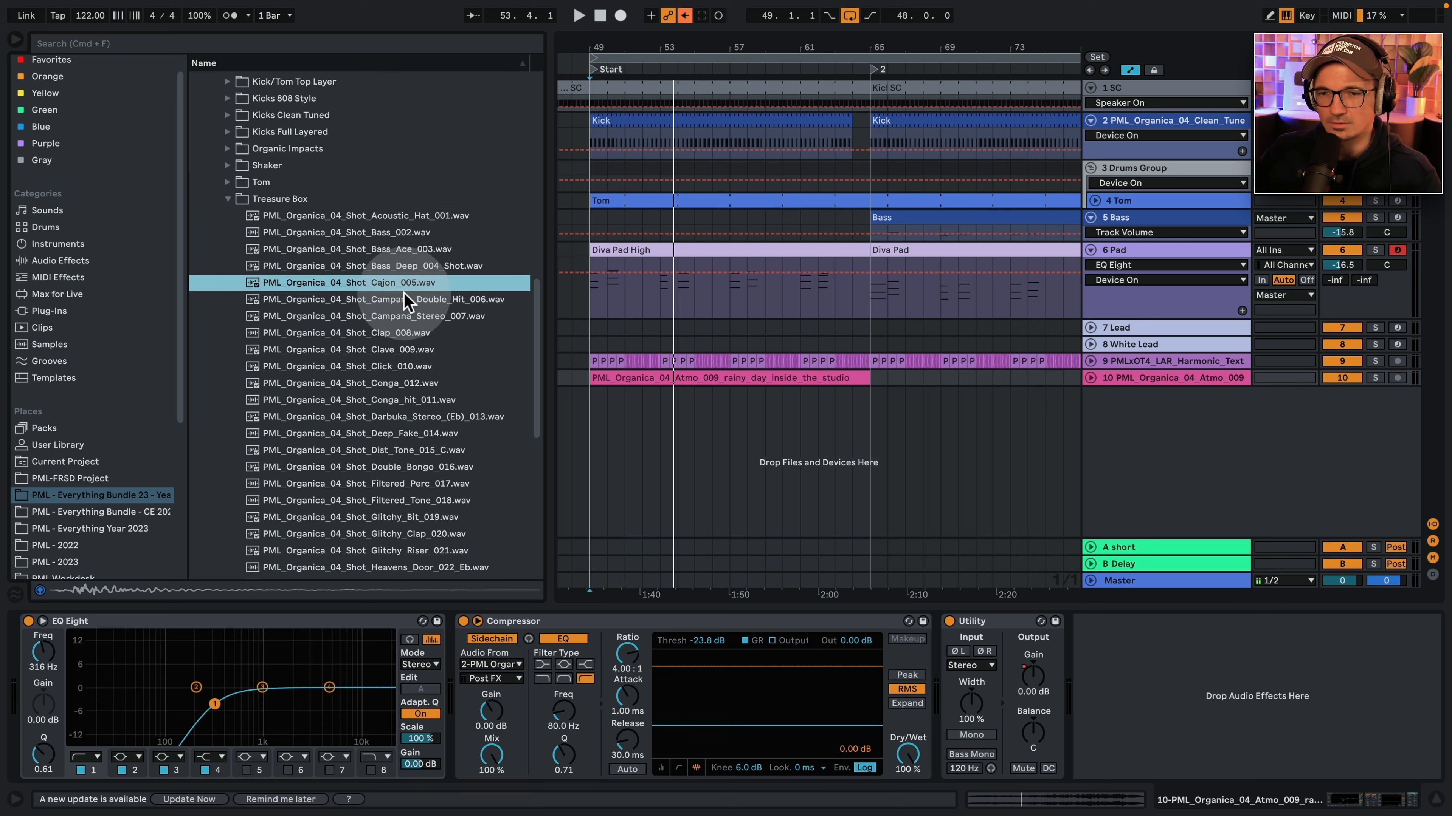
pyautogui.click(405, 294)
pyautogui.click(425, 268)
pyautogui.click(425, 368)
pyautogui.scroll(-4, 396, 384)
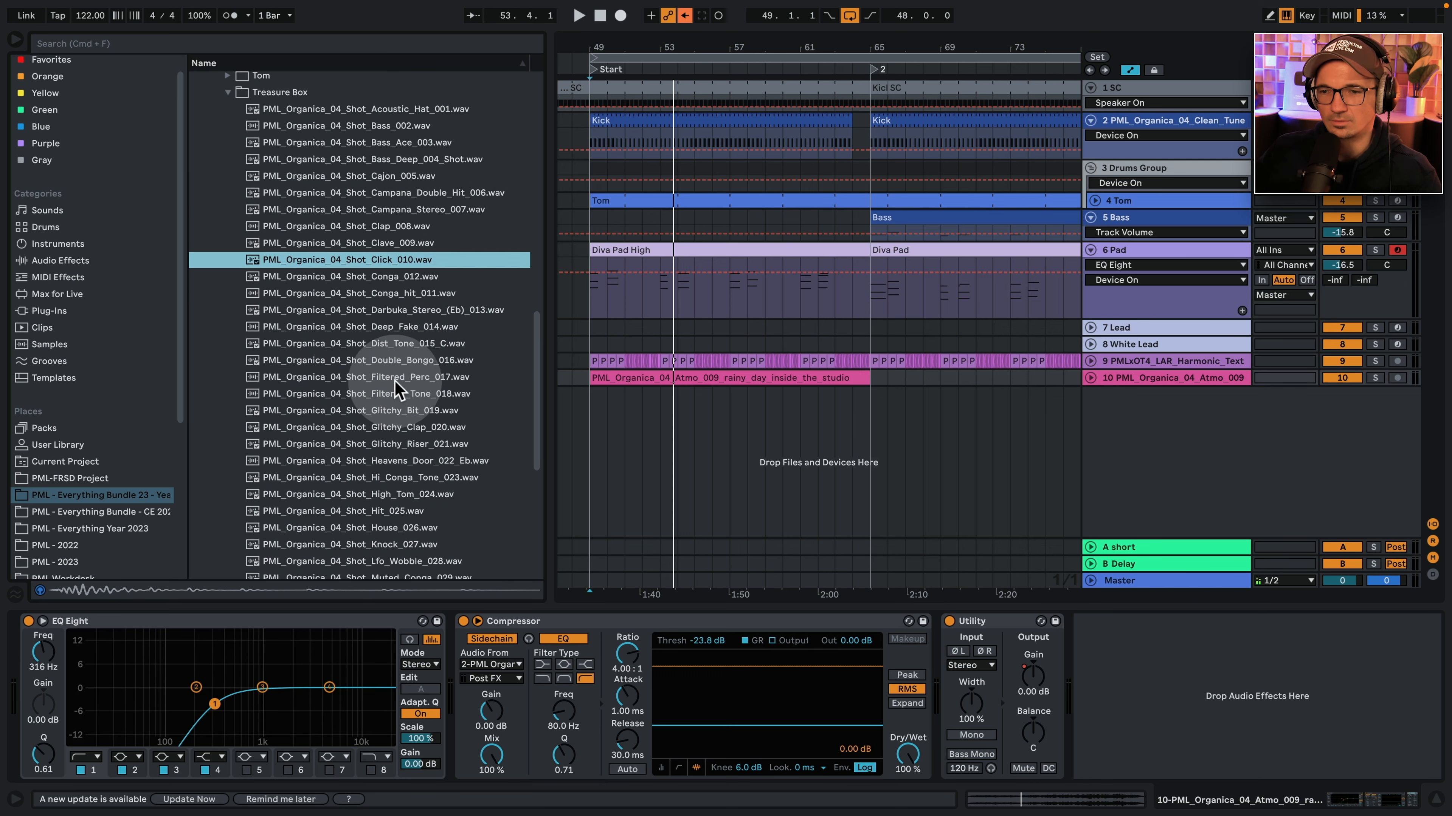
pyautogui.click(396, 377)
pyautogui.click(405, 427)
pyautogui.click(412, 460)
pyautogui.scroll(-5, 414, 452)
pyautogui.click(418, 316)
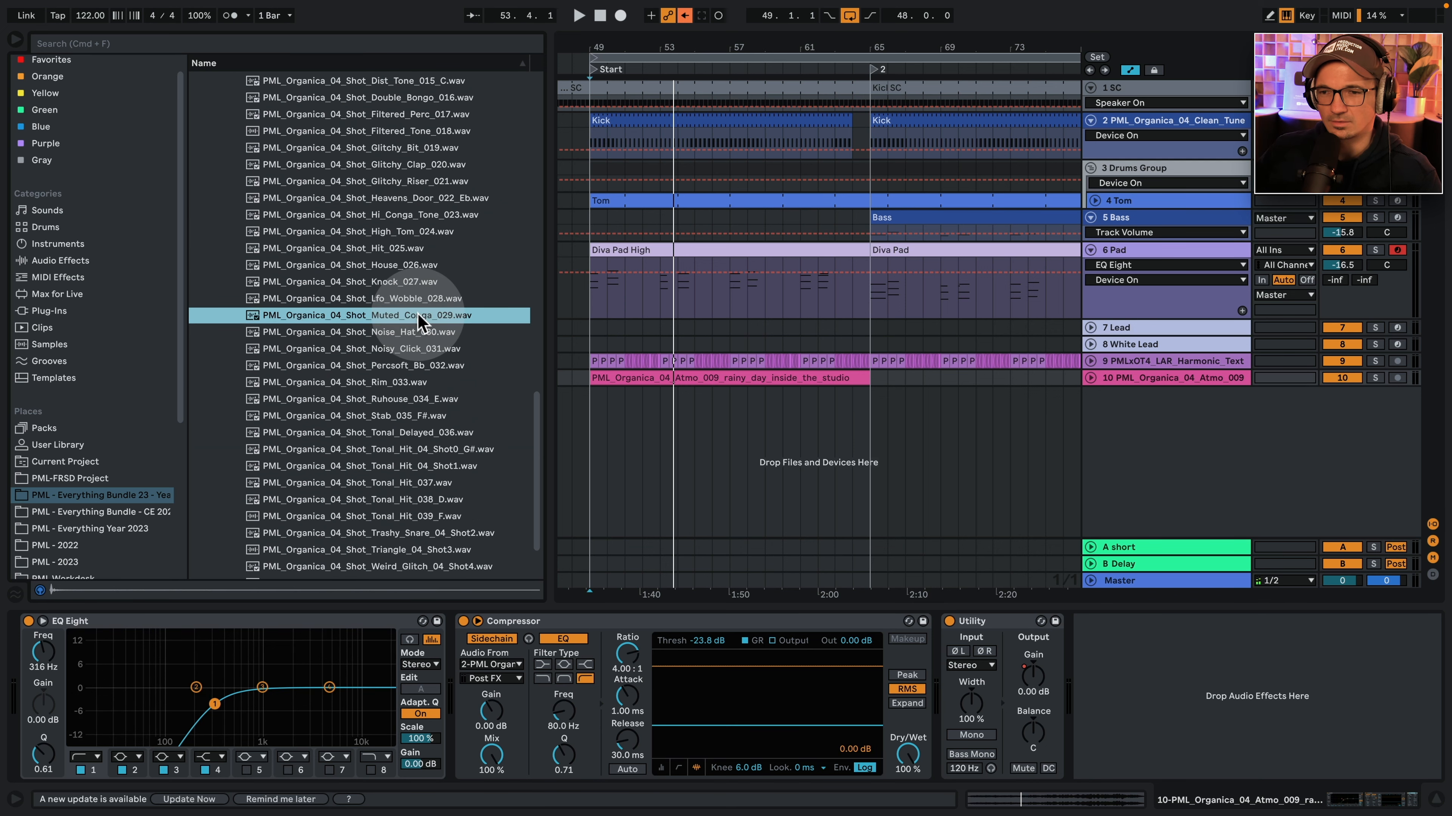
# Insert a MIDI track below the atmosphere track and load PML_Organica_04_Shot_Muted_Conga_029.wav as its instrument.
pyautogui.rightClick(1140, 404)
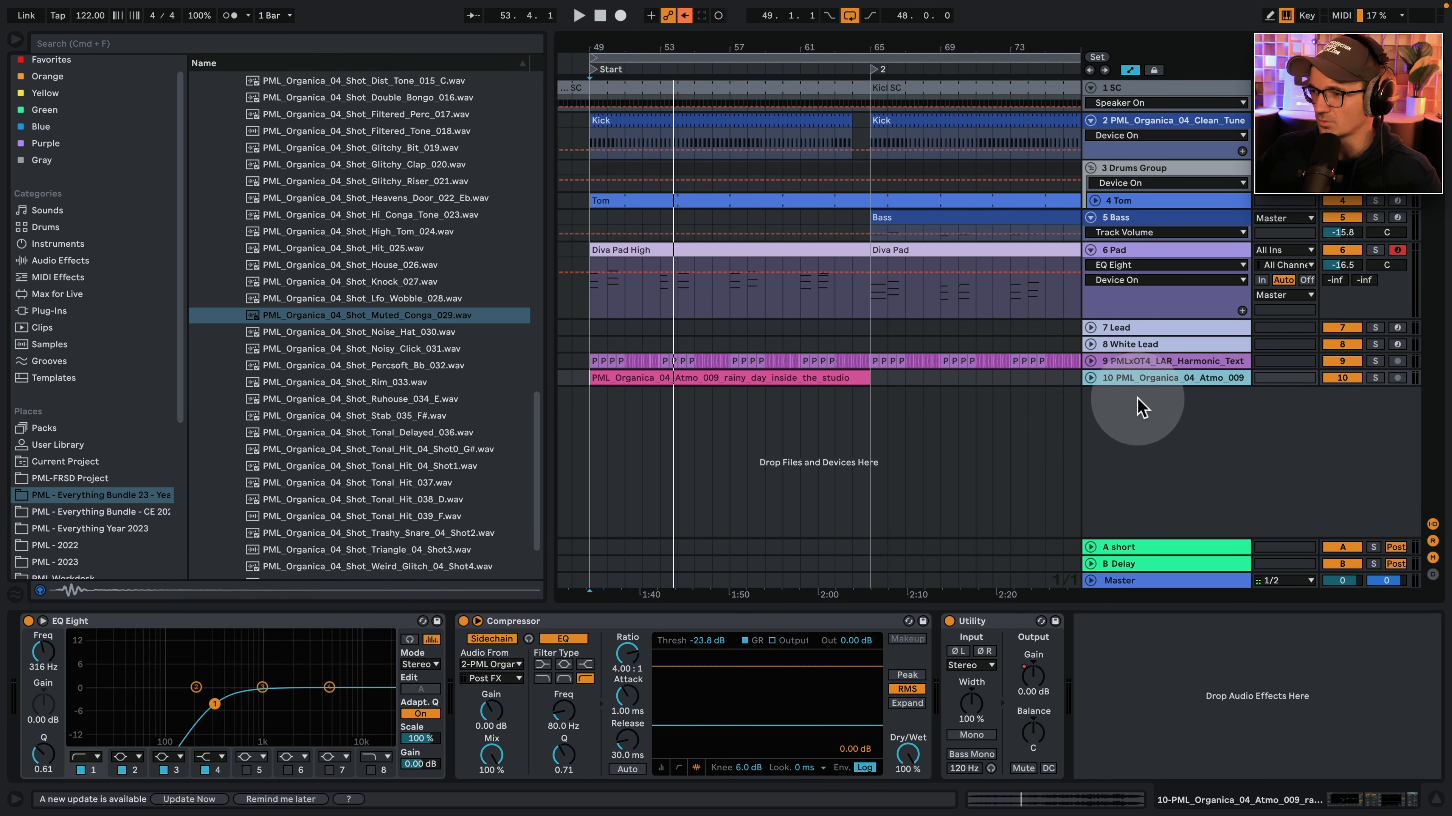
pyautogui.click(1200, 426)
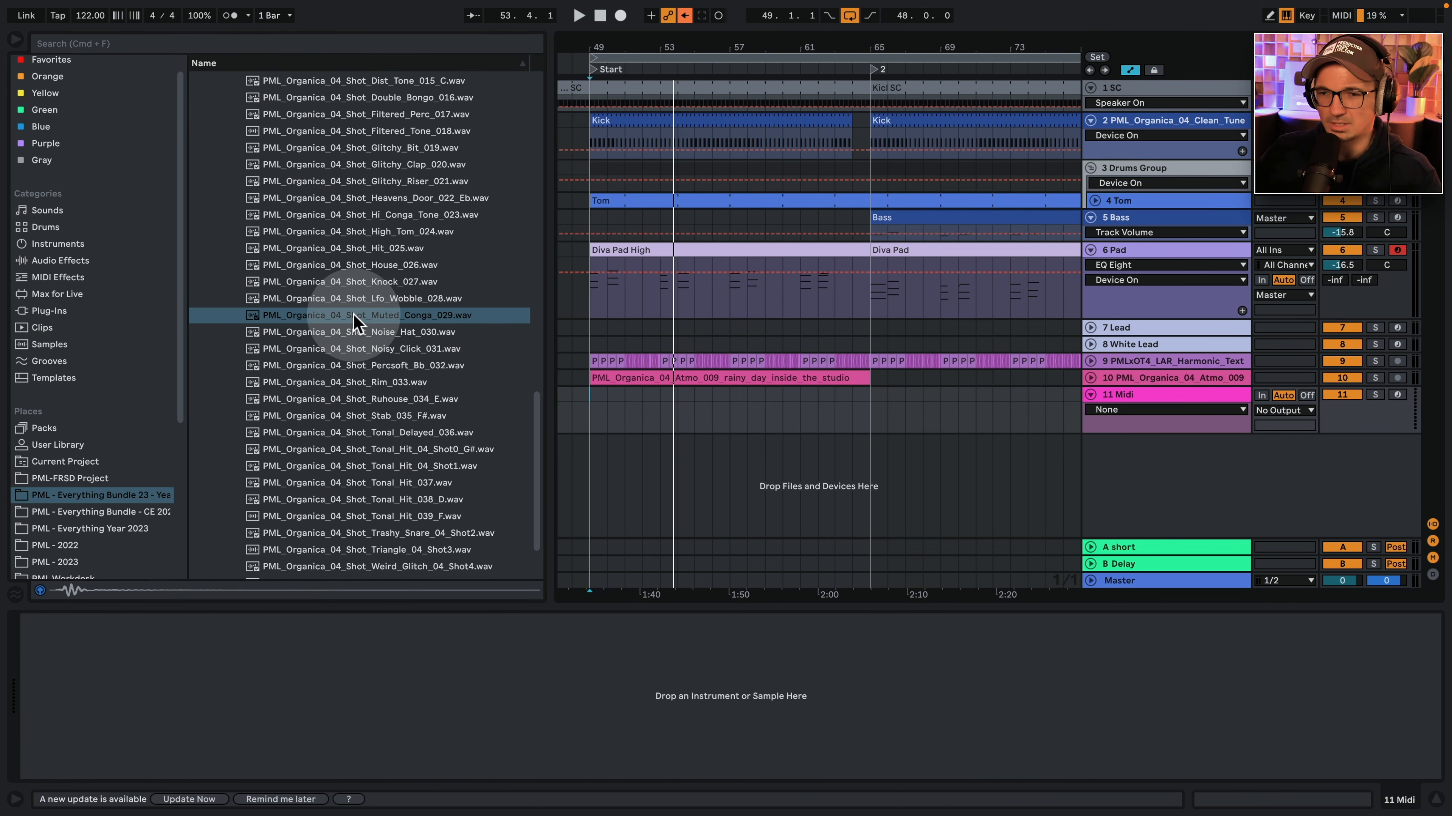
pyautogui.moveTo(354, 315); pyautogui.dragTo(200, 725)
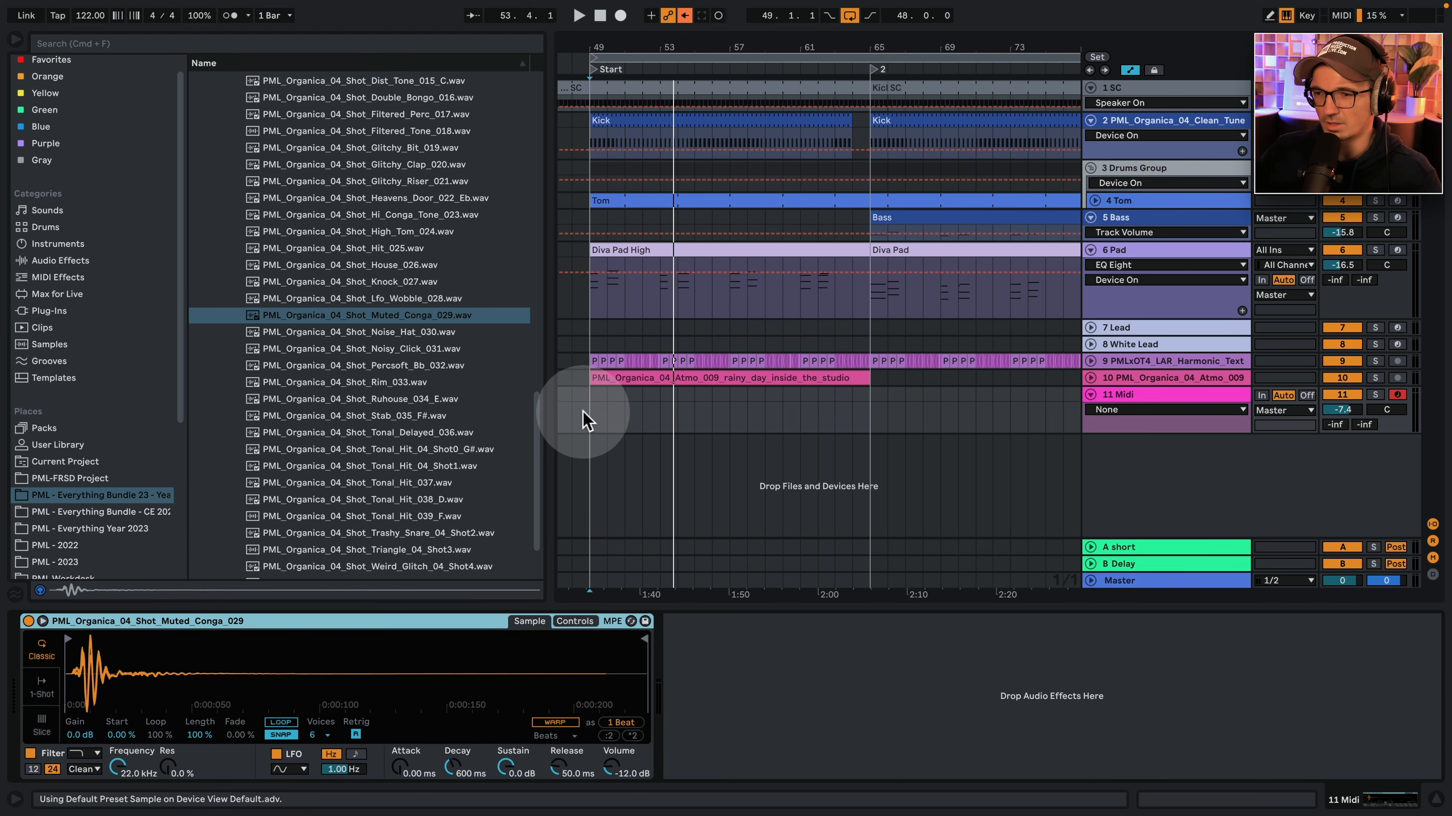
# Create a four-bar MIDI clip at bar 49 on the conga track and place C3 sixteenth notes at 1.2, 1.4, 2.2 and 2.3.4.
pyautogui.click(626, 394)
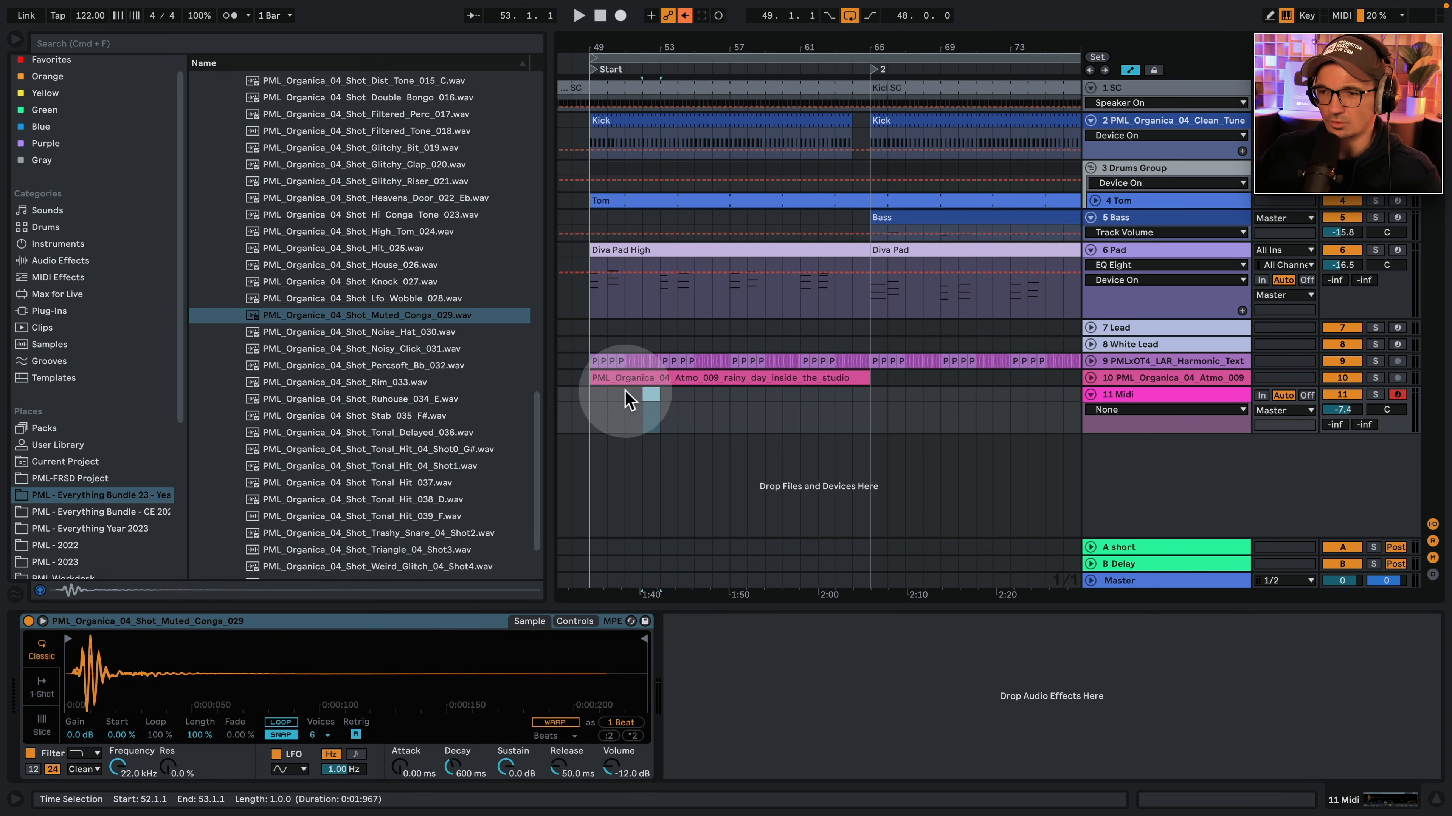
pyautogui.doubleClick(586, 400)
pyautogui.press('space')
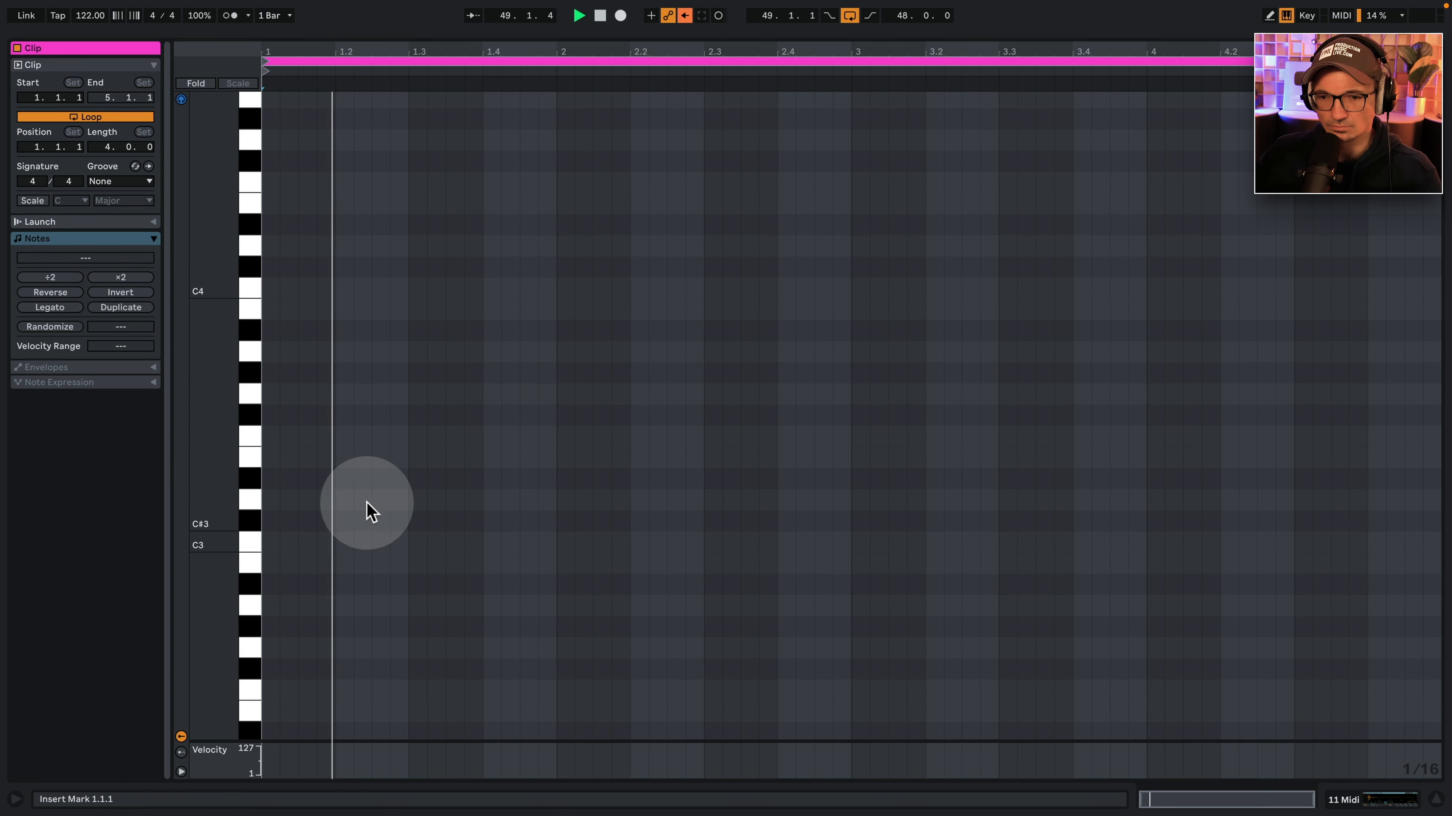
pyautogui.doubleClick(344, 541)
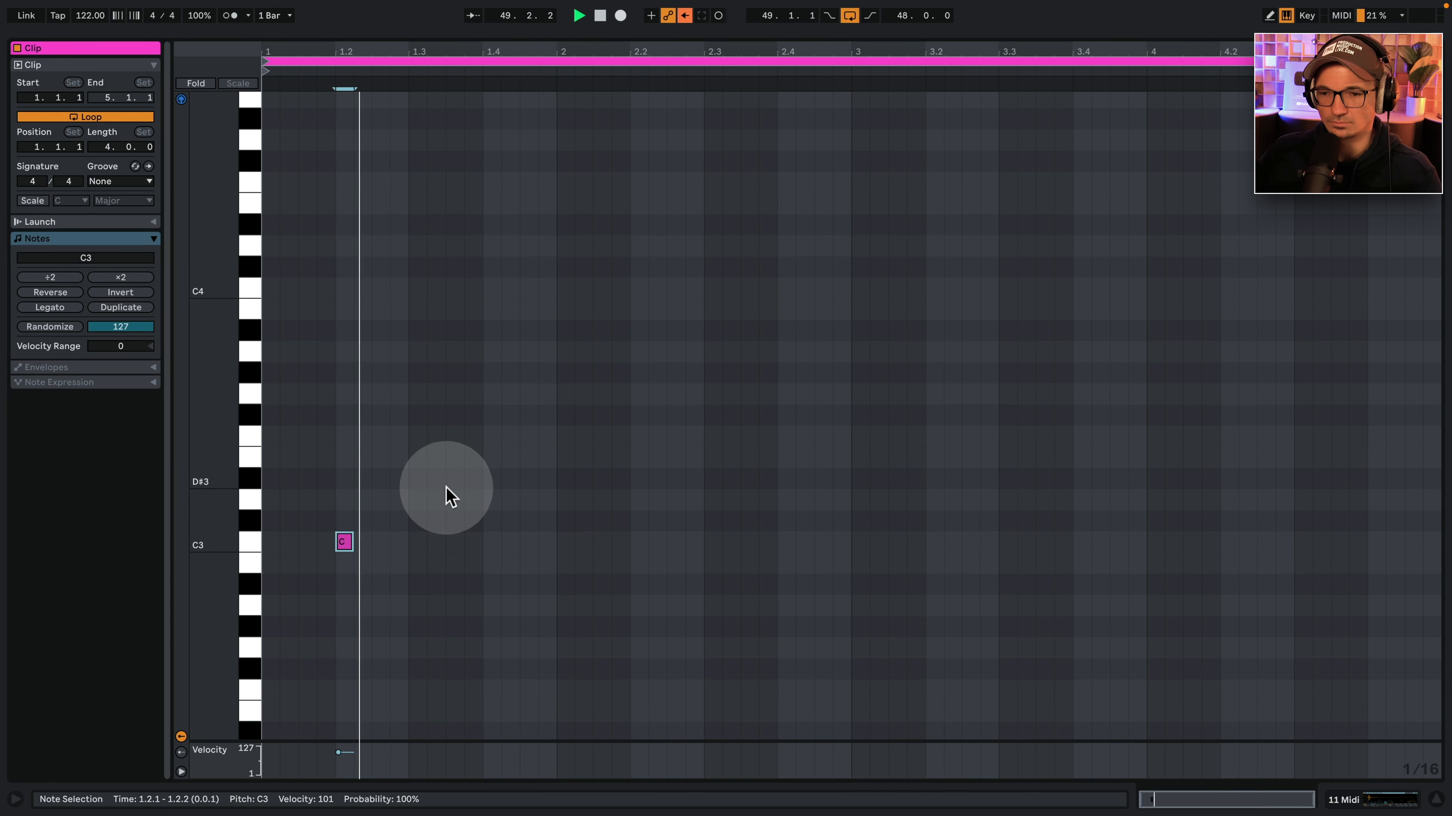
pyautogui.press('space')
pyautogui.moveTo(351, 545); pyautogui.dragTo(766, 550)
pyautogui.press('space')
pyautogui.press('space')
pyautogui.press('space')
pyautogui.press('space')
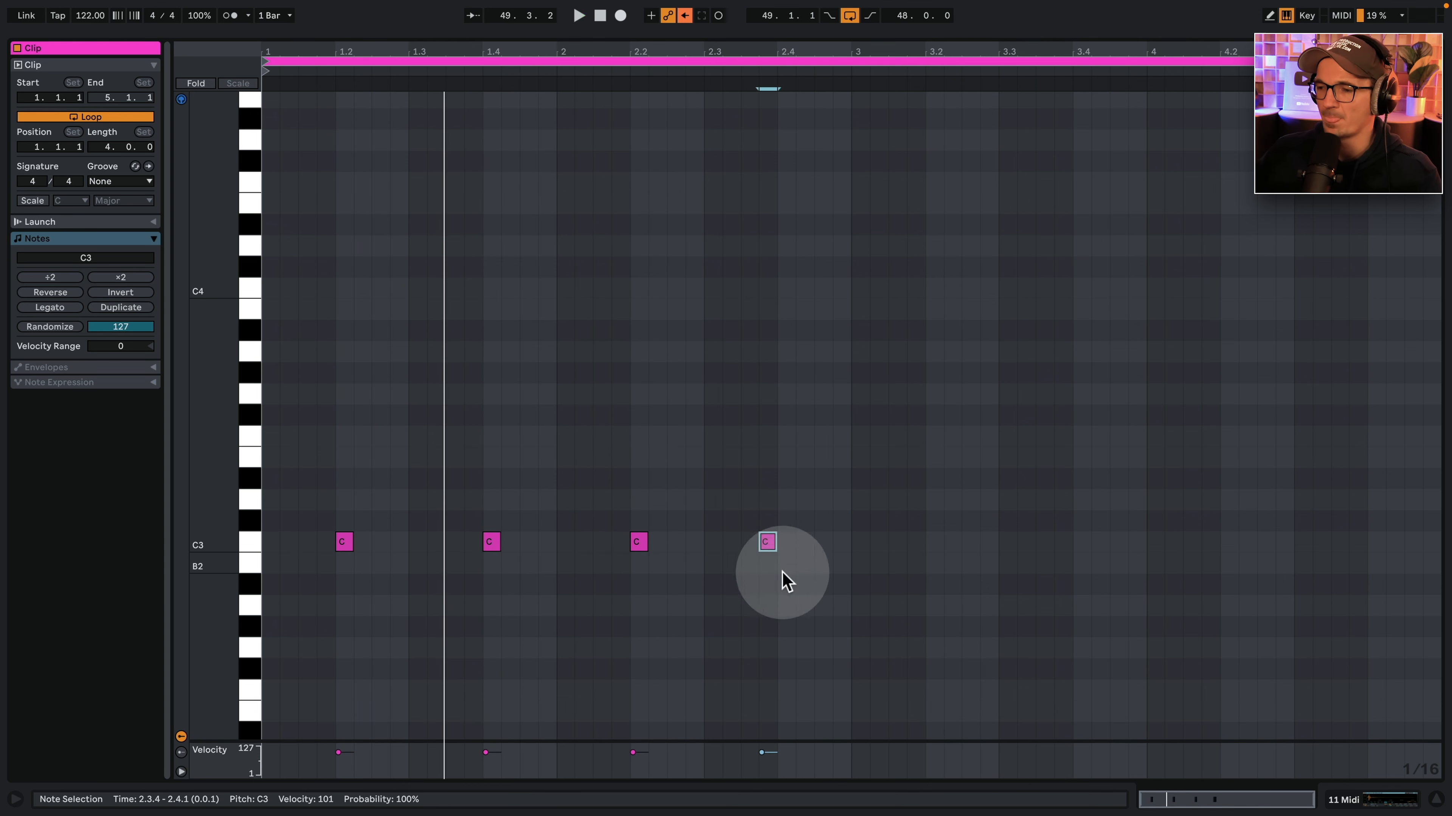
# Duplicate the two-bar conga pattern into bars 3 and 4, and move the last note to 4.4.3.
pyautogui.moveTo(849, 578); pyautogui.dragTo(234, 538)
pyautogui.hotkey('ctrl', 'd')
pyautogui.click(1257, 403)
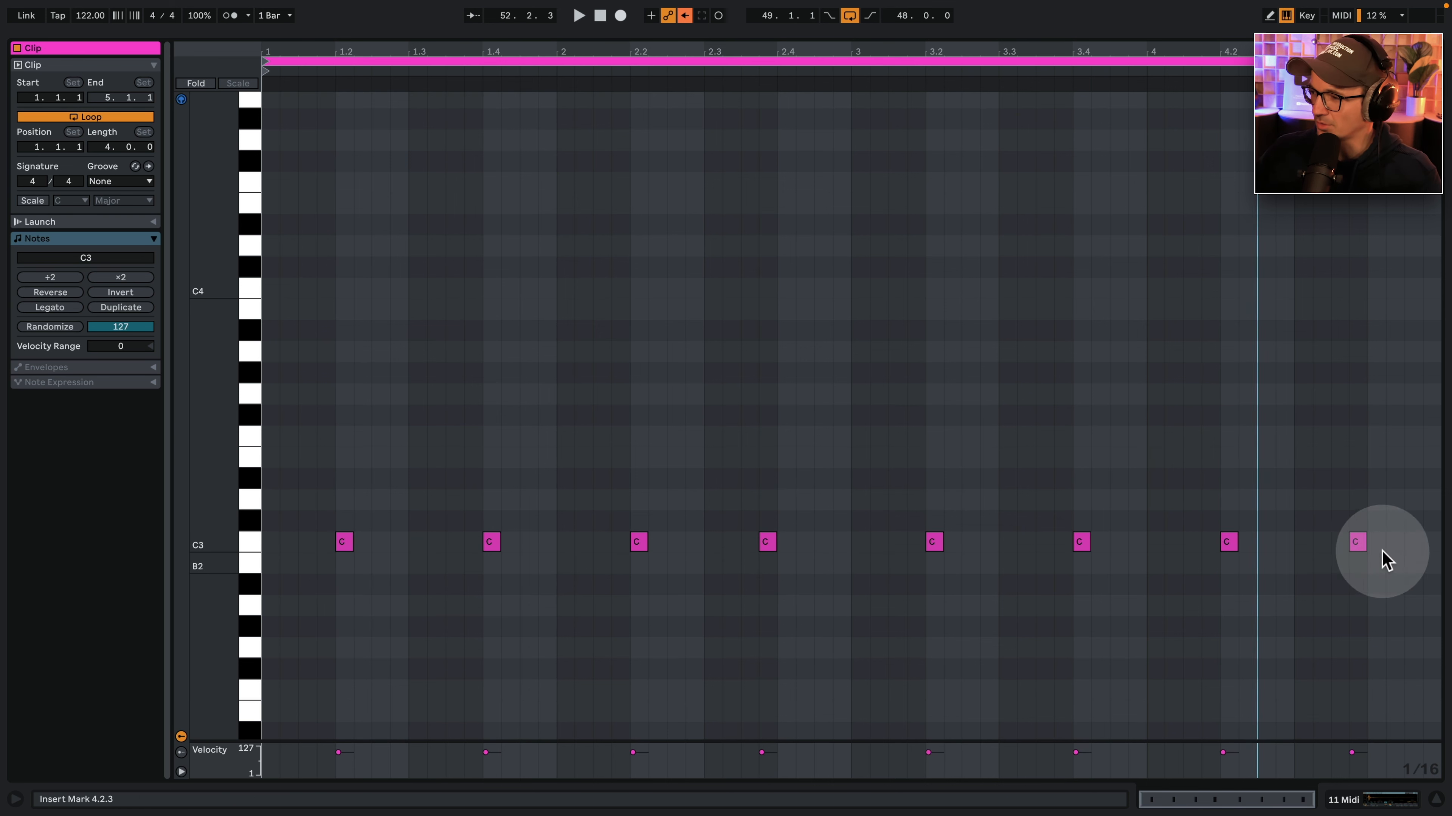
pyautogui.moveTo(1359, 543); pyautogui.dragTo(1400, 546)
pyautogui.press('space')
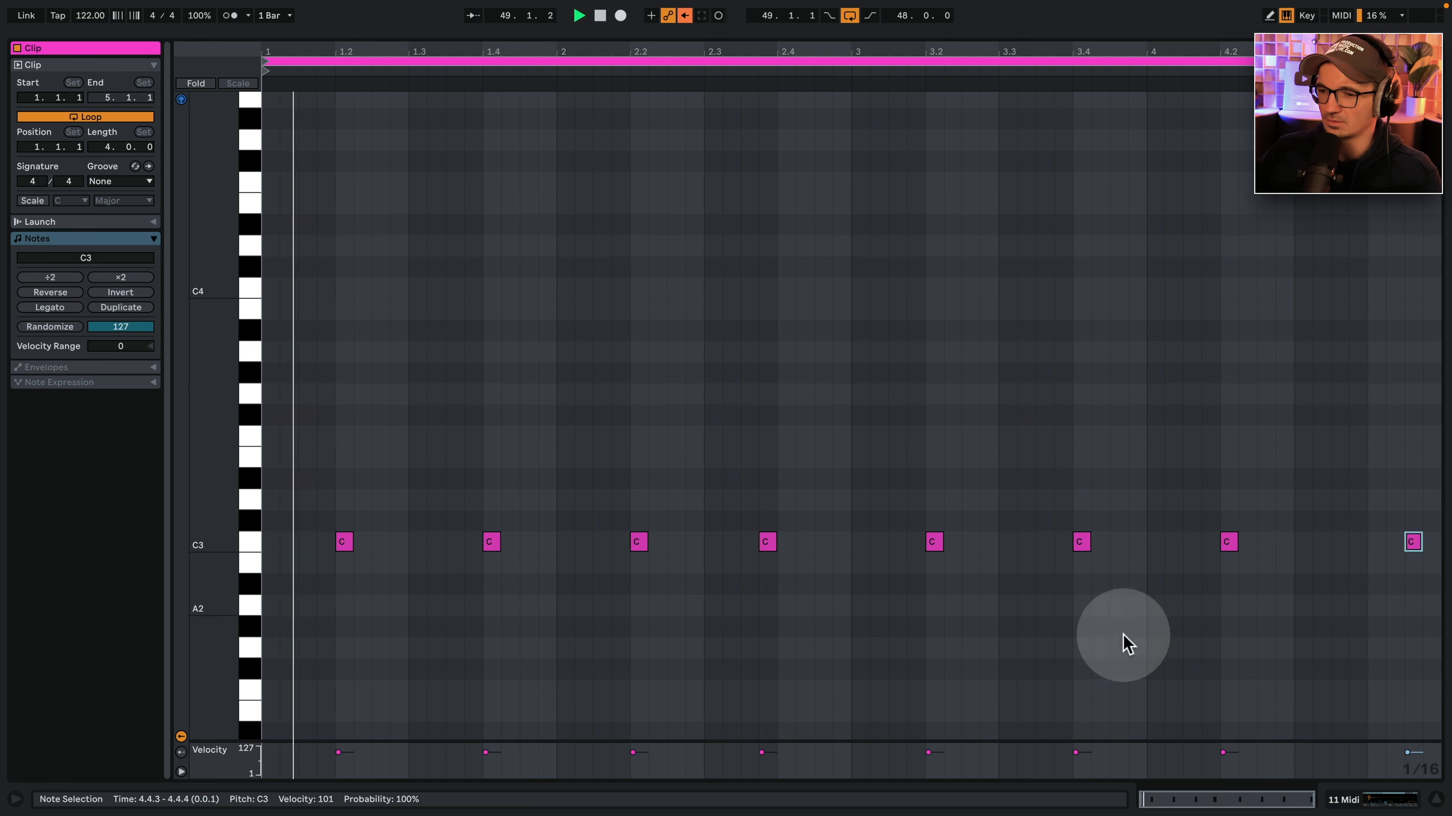
# Lower the conga track's volume to -15.2 dB and extend its clip to bar 65.
pyautogui.click(1371, 801)
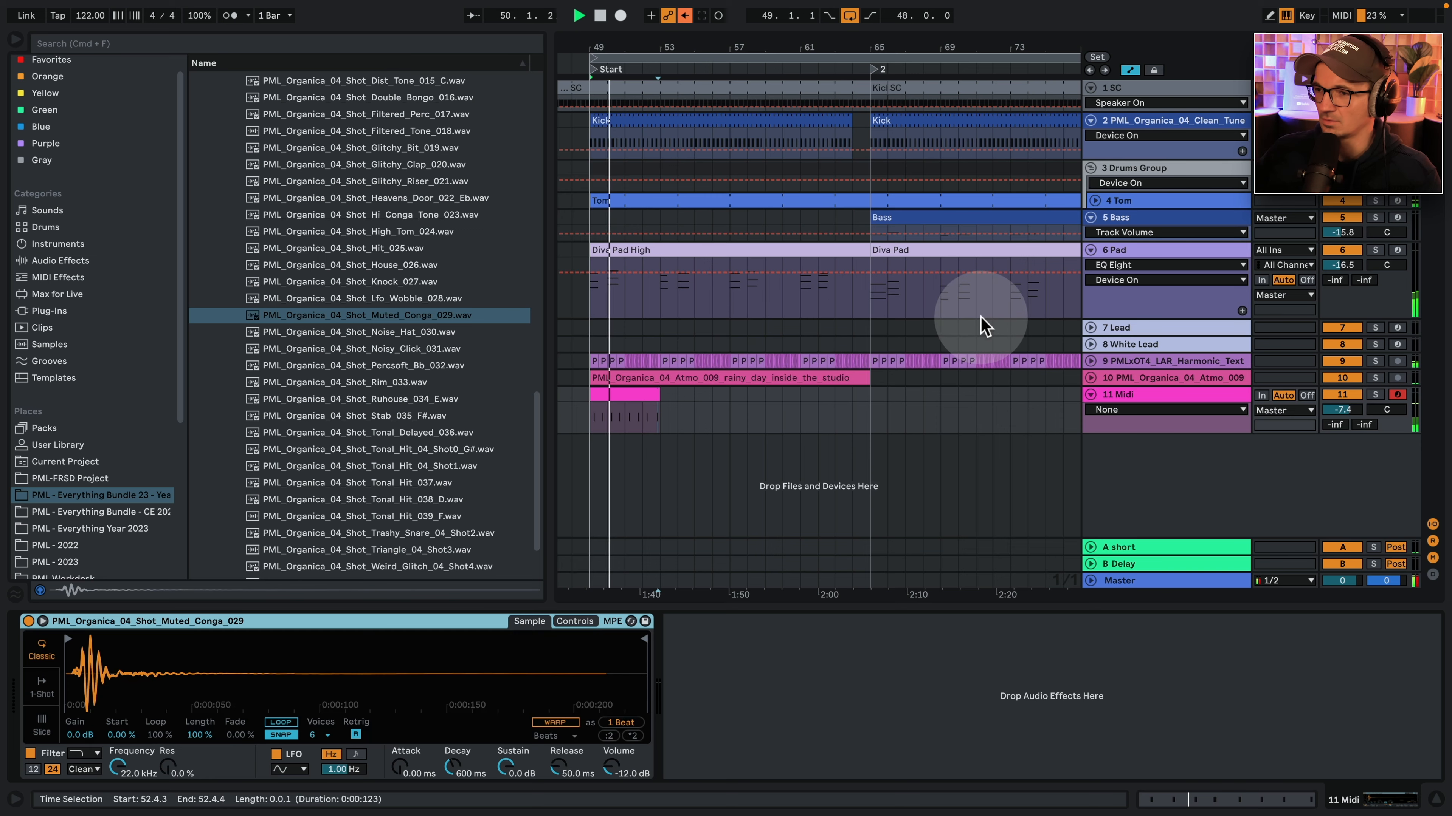
pyautogui.moveTo(1342, 409); pyautogui.dragTo(1341, 430)
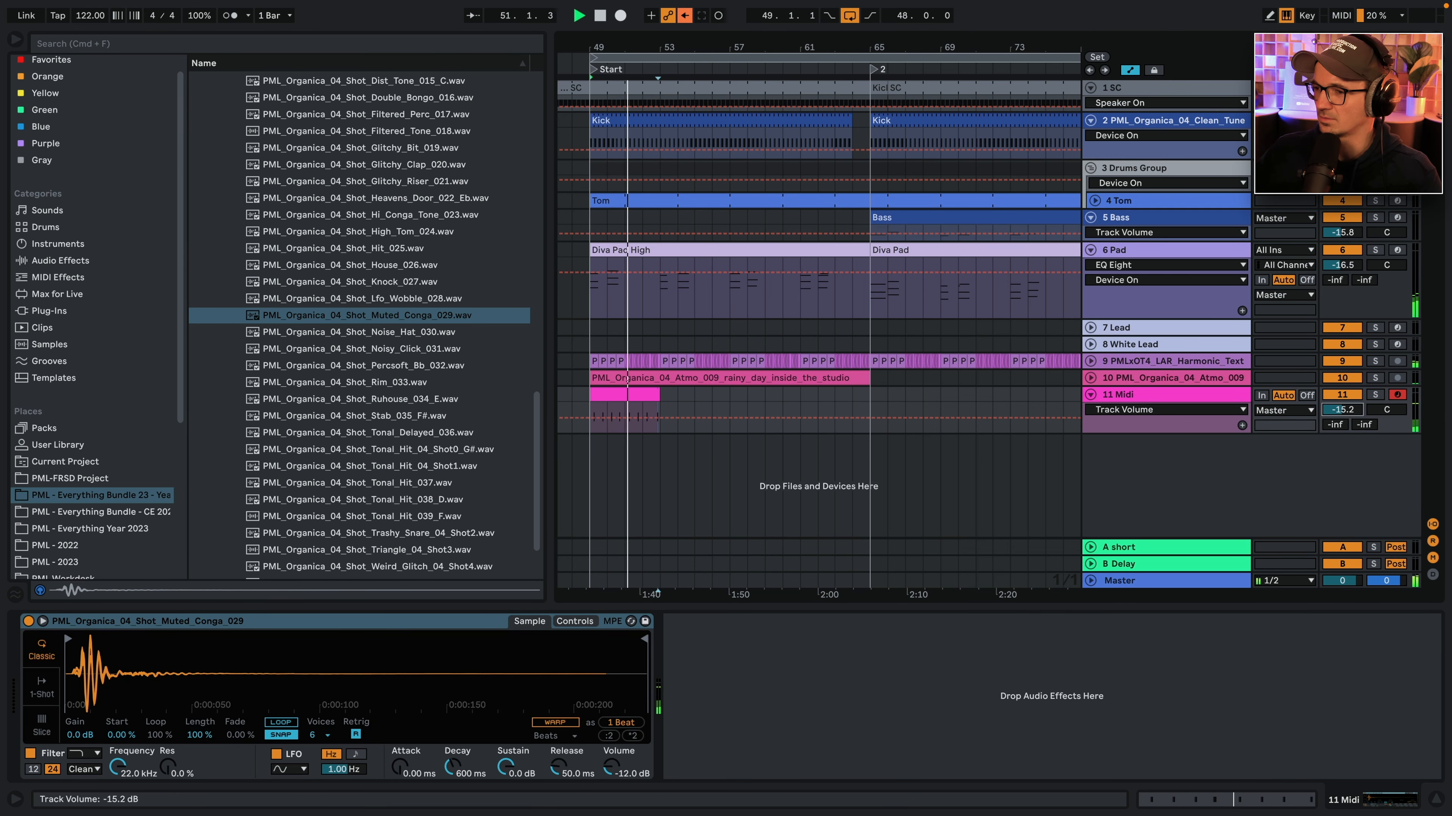
pyautogui.click(602, 393)
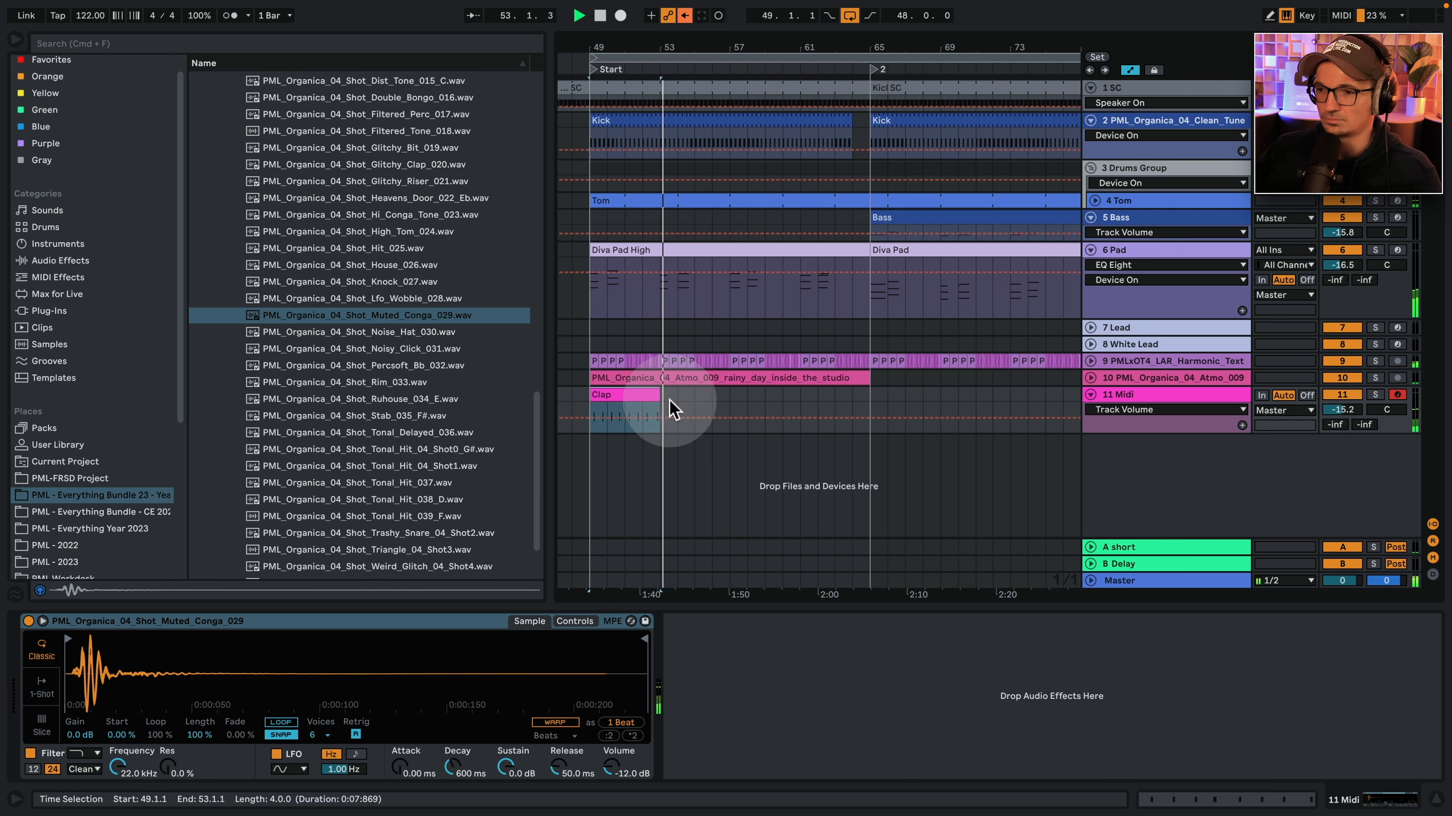
pyautogui.moveTo(674, 407); pyautogui.dragTo(896, 396)
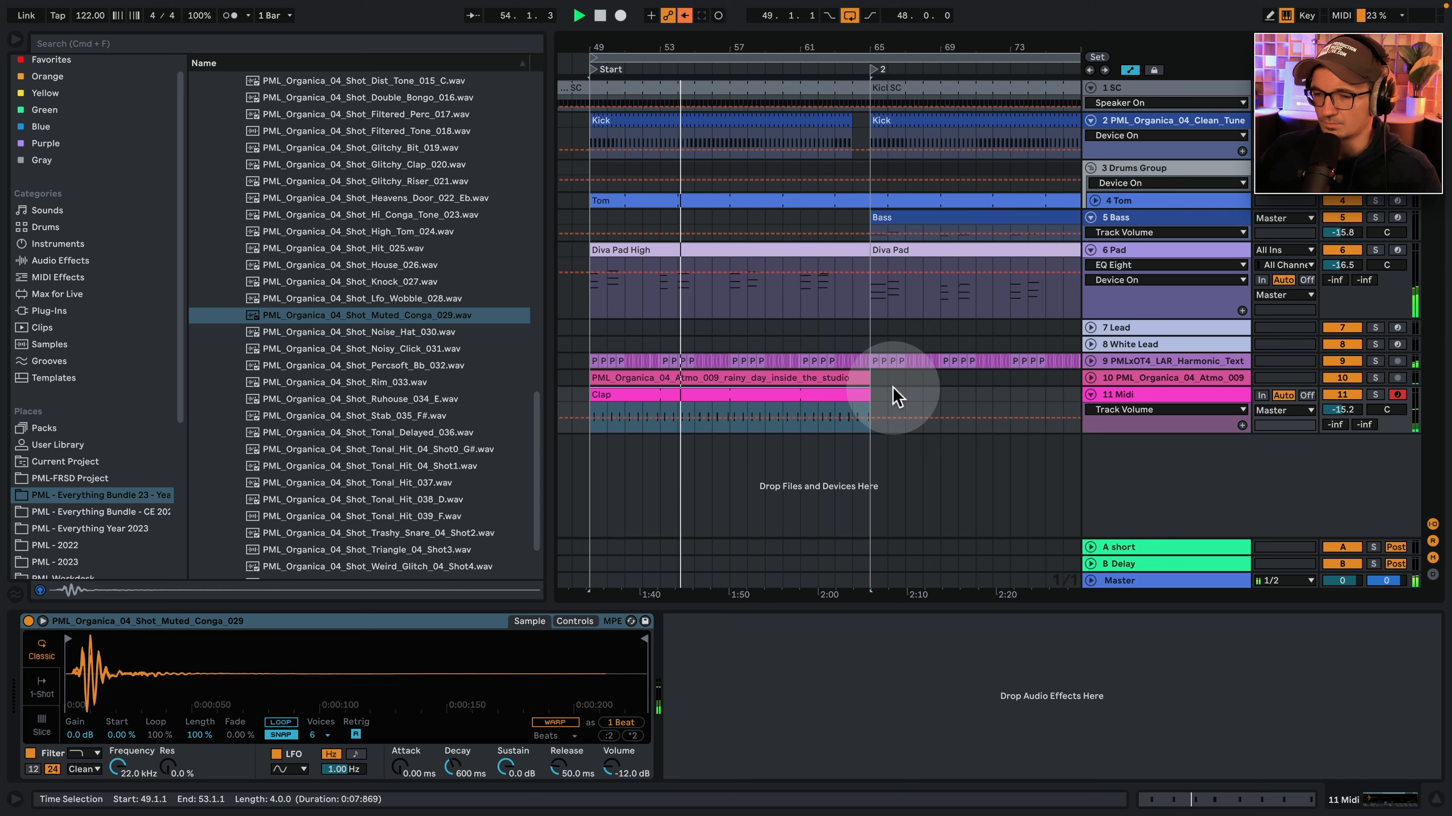
pyautogui.press('space')
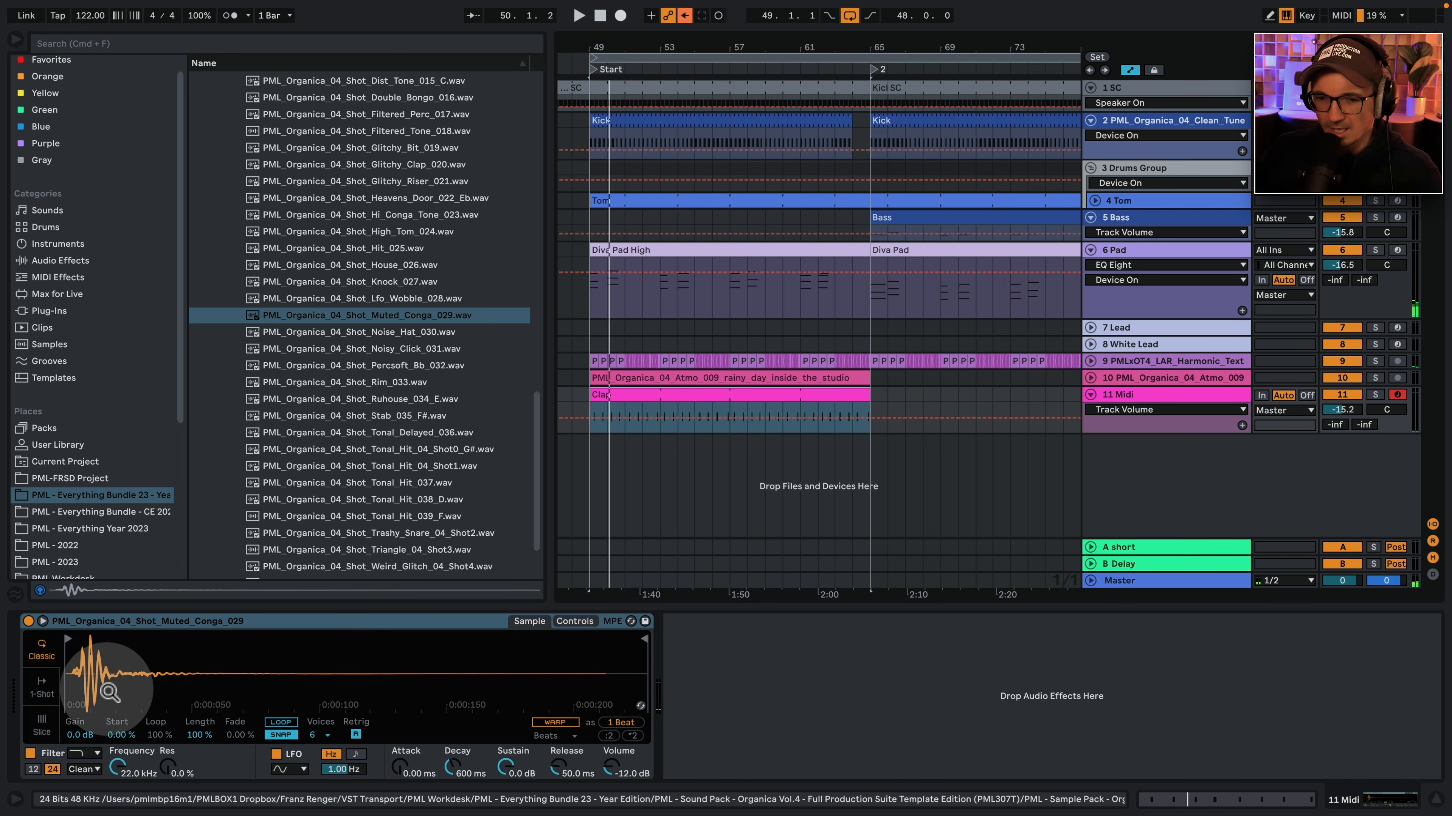
# Switch the conga sampler to 1-Shot mode and trim the sample start to just before the first transient, checking it in playback.
pyautogui.click(40, 690)
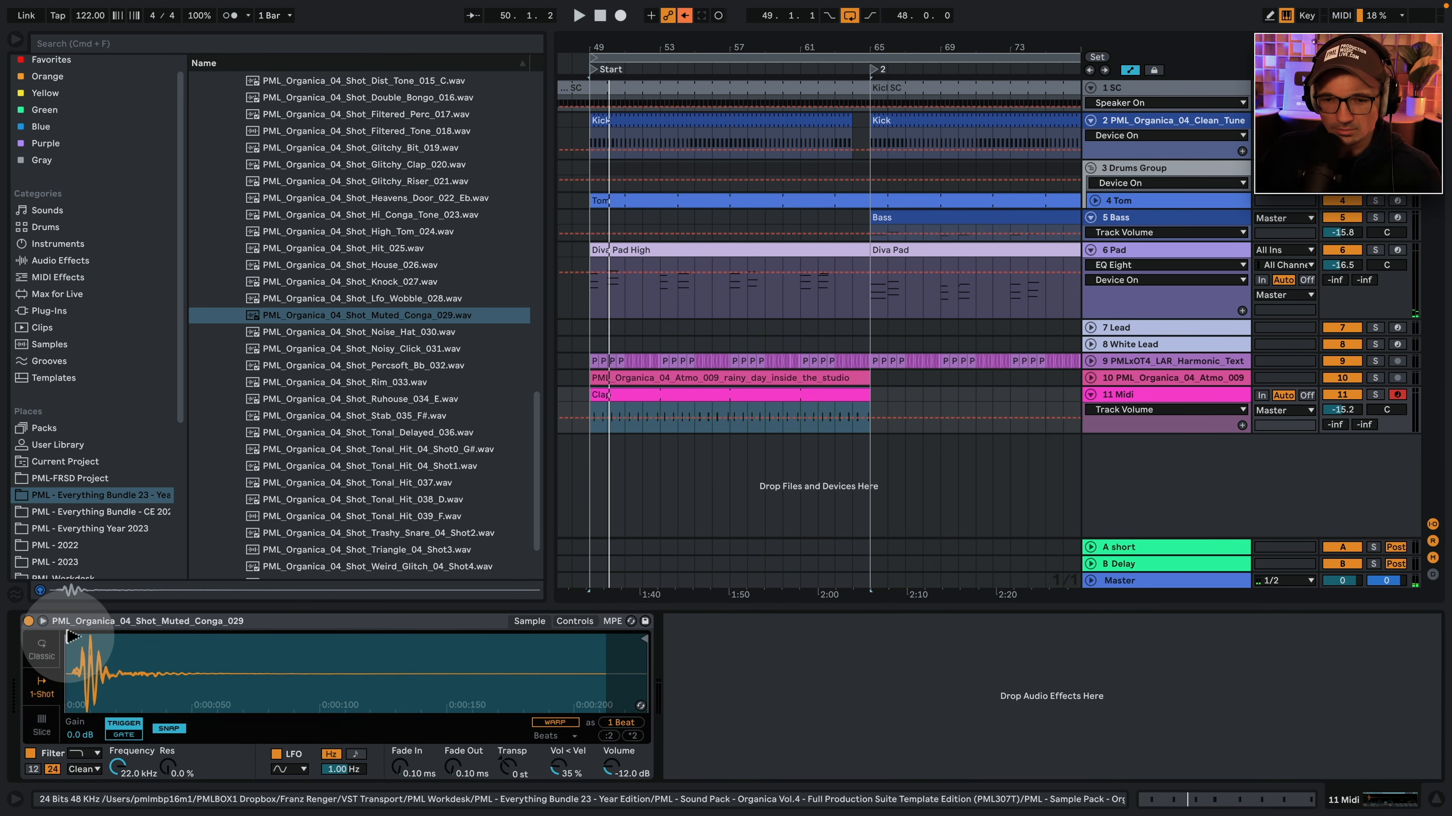
pyautogui.press('space')
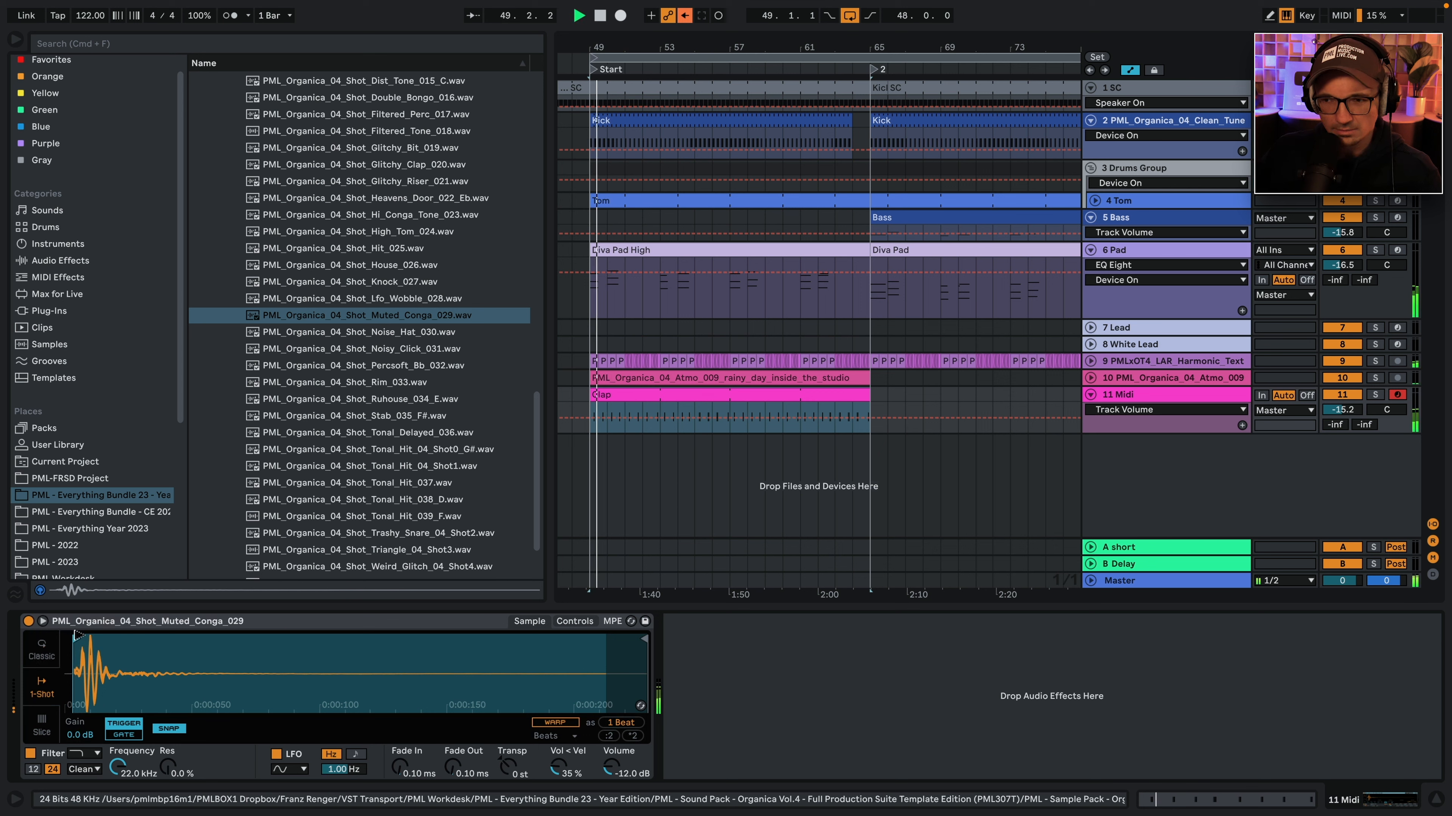
pyautogui.moveTo(74, 637); pyautogui.dragTo(72, 636)
pyautogui.press('space')
pyautogui.press('space')
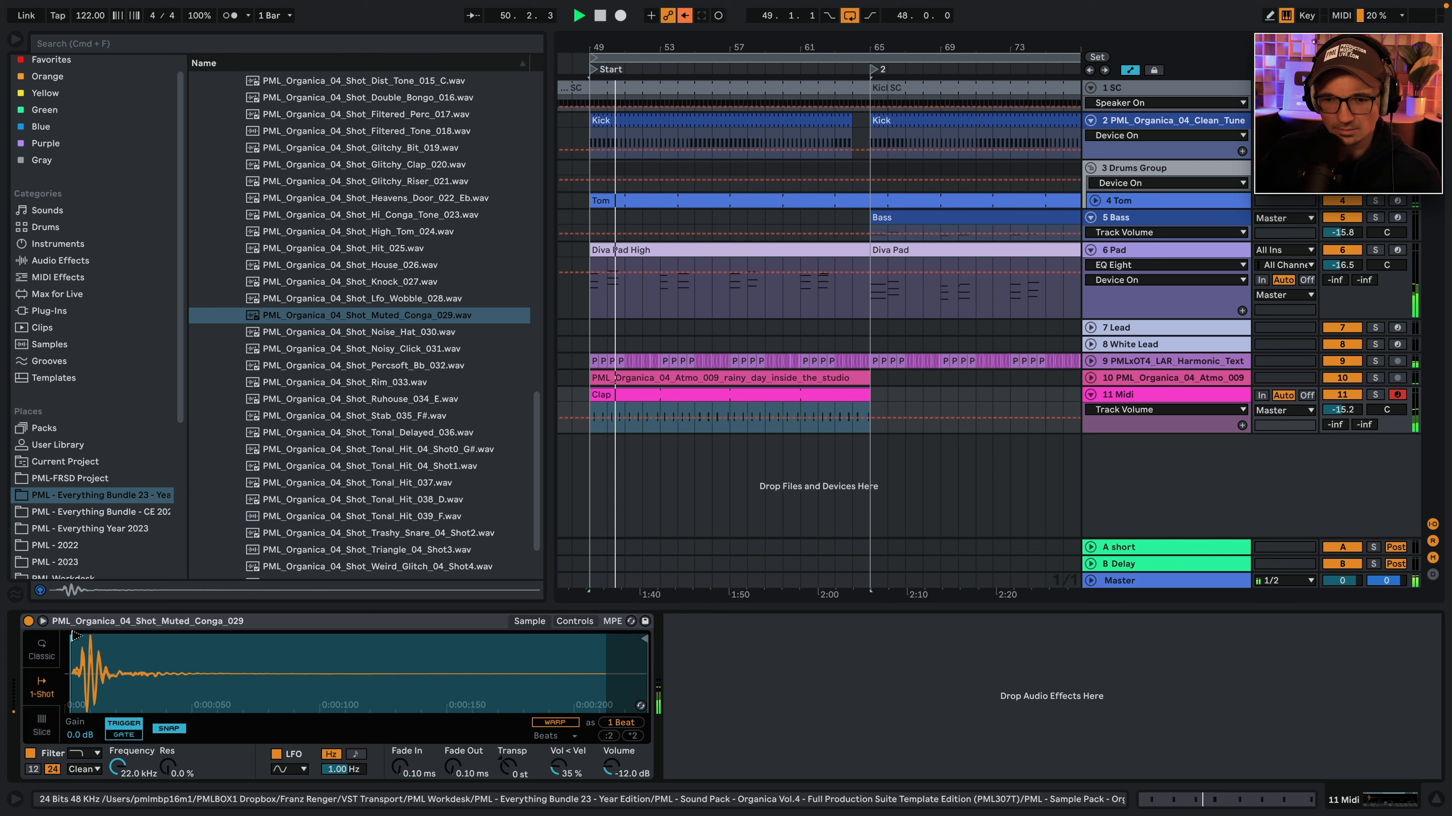
# Add an EQ Eight to the conga track with a low cut at 225 Hz, and lower the track volume to -17.3 dB.
pyautogui.click(86, 260)
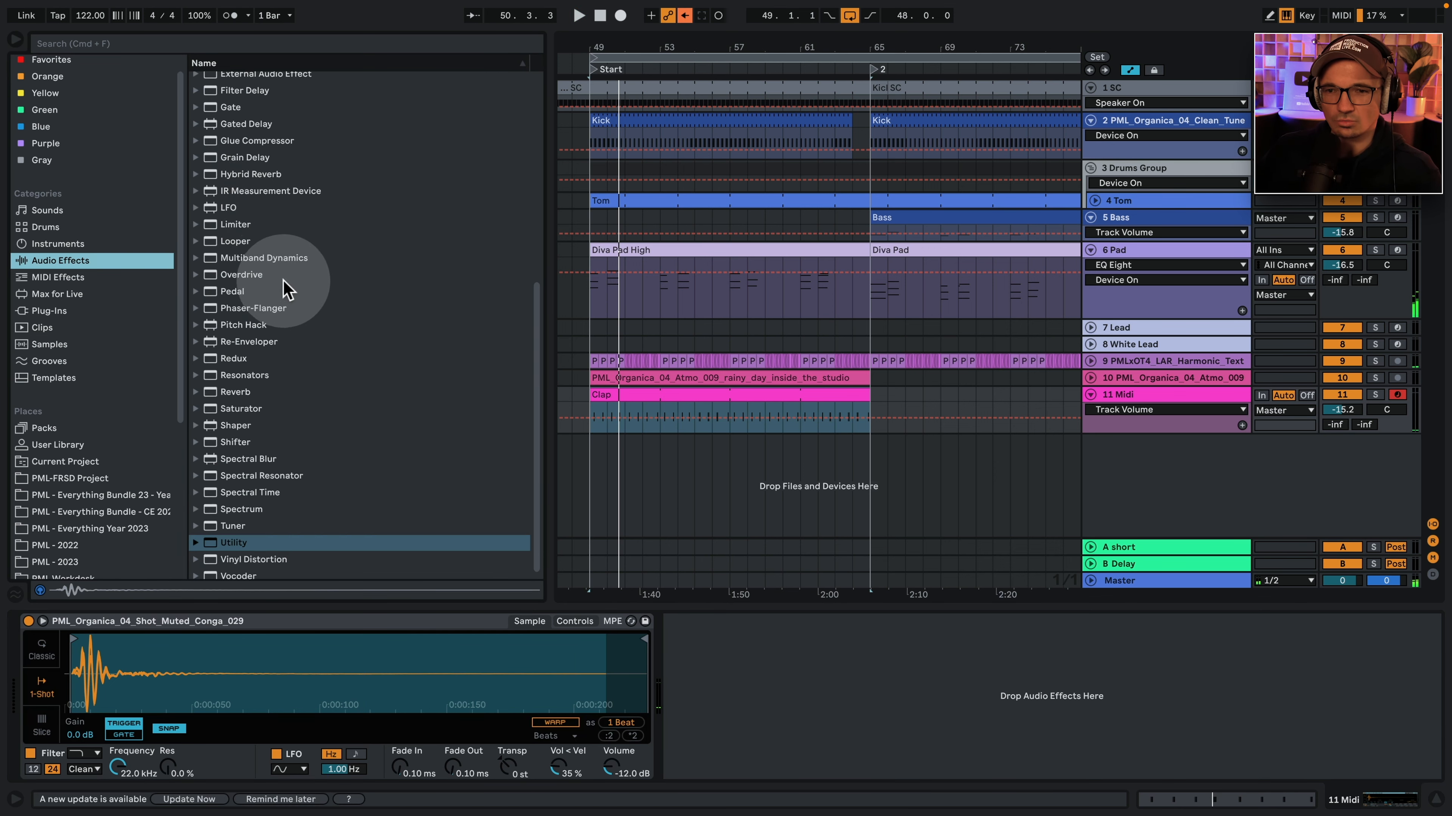
pyautogui.scroll(8, 286, 289)
pyautogui.moveTo(263, 320); pyautogui.dragTo(853, 649)
pyautogui.moveTo(764, 699); pyautogui.dragTo(842, 704)
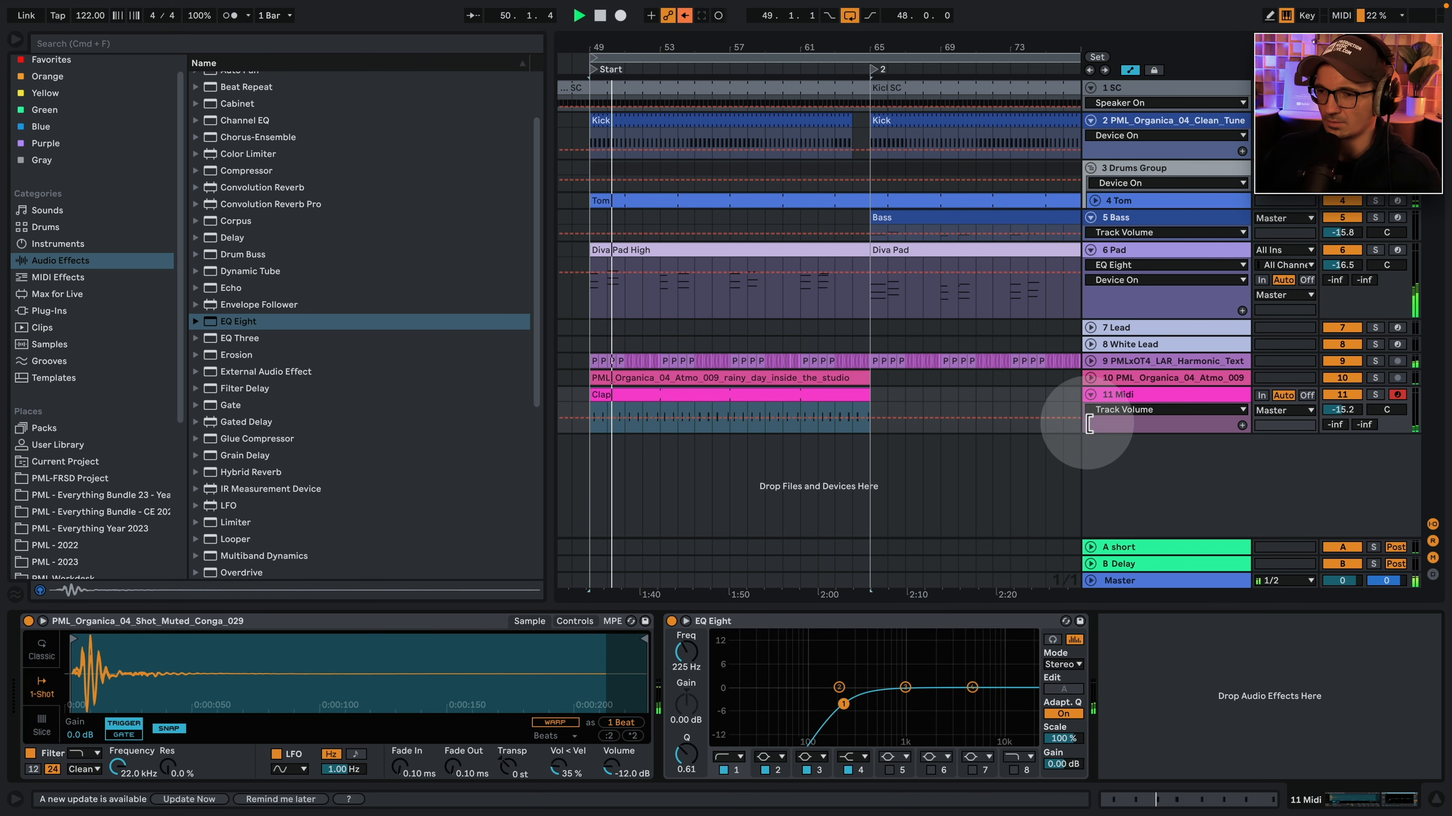
pyautogui.moveTo(1342, 410); pyautogui.dragTo(1342, 414)
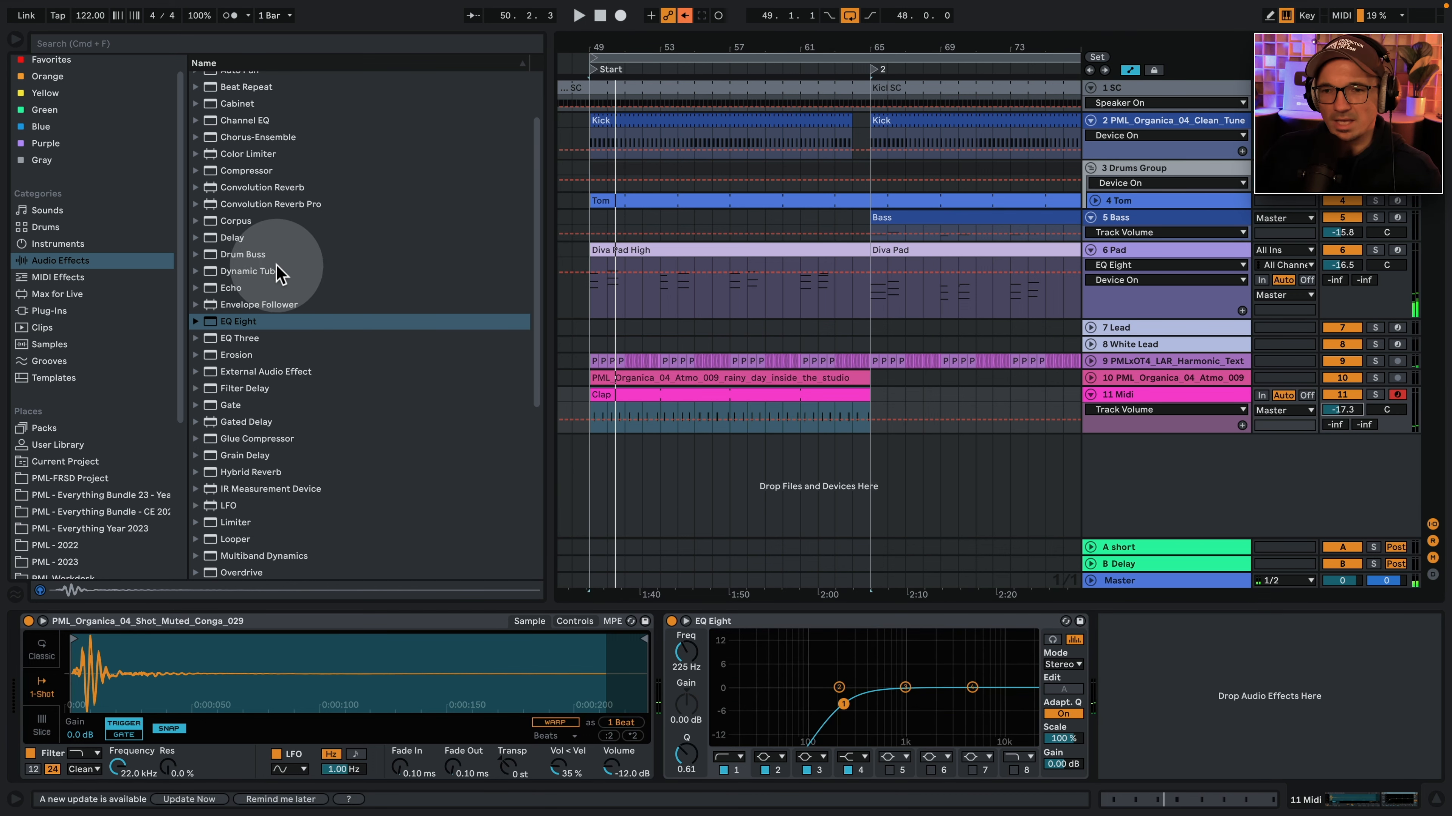
# Add a Drum Buss after the conga track's EQ Eight, with Hard drive and Crunch at about 48%.
pyautogui.moveTo(245, 254); pyautogui.dragTo(1137, 684)
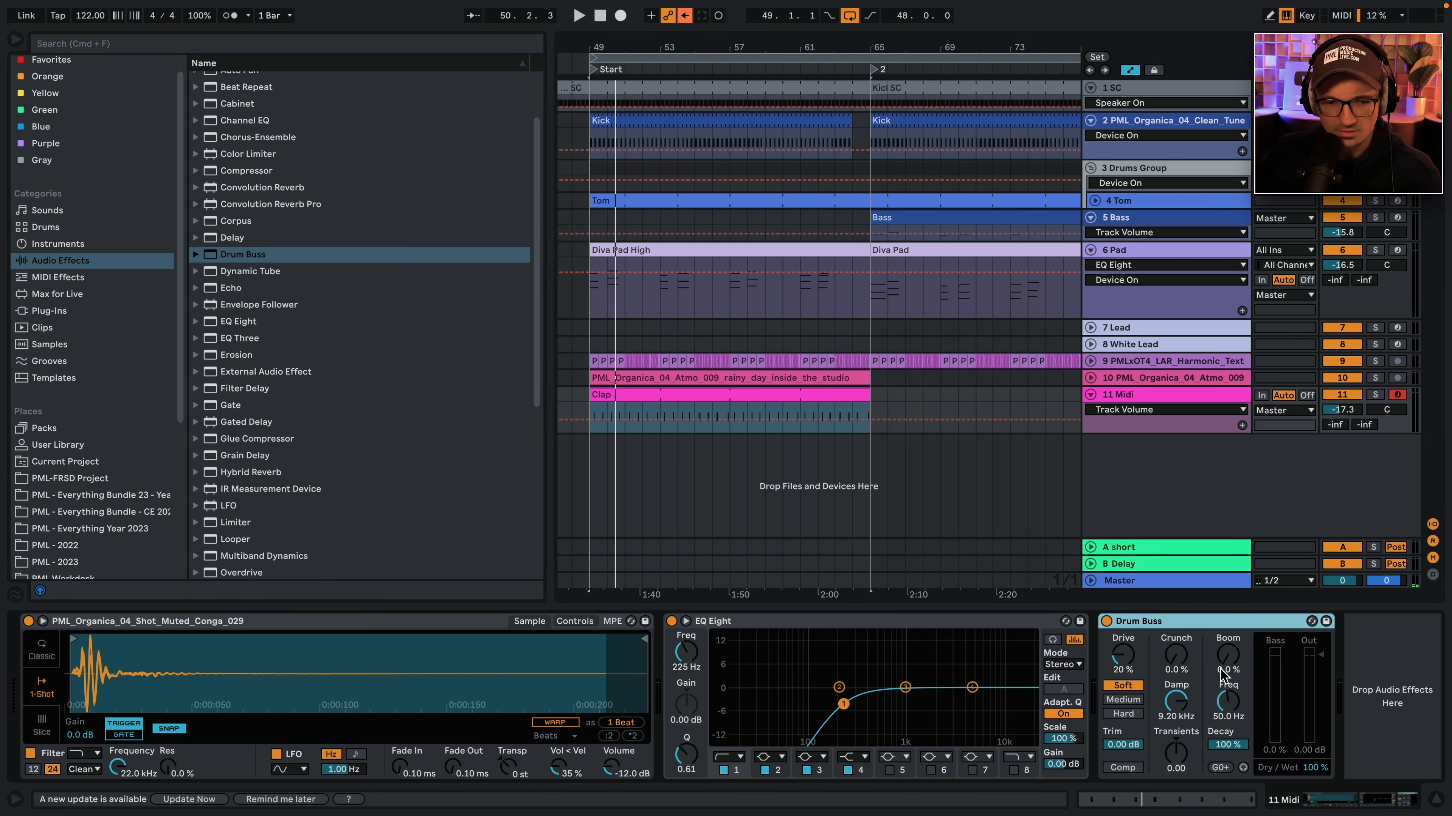
pyautogui.press('space')
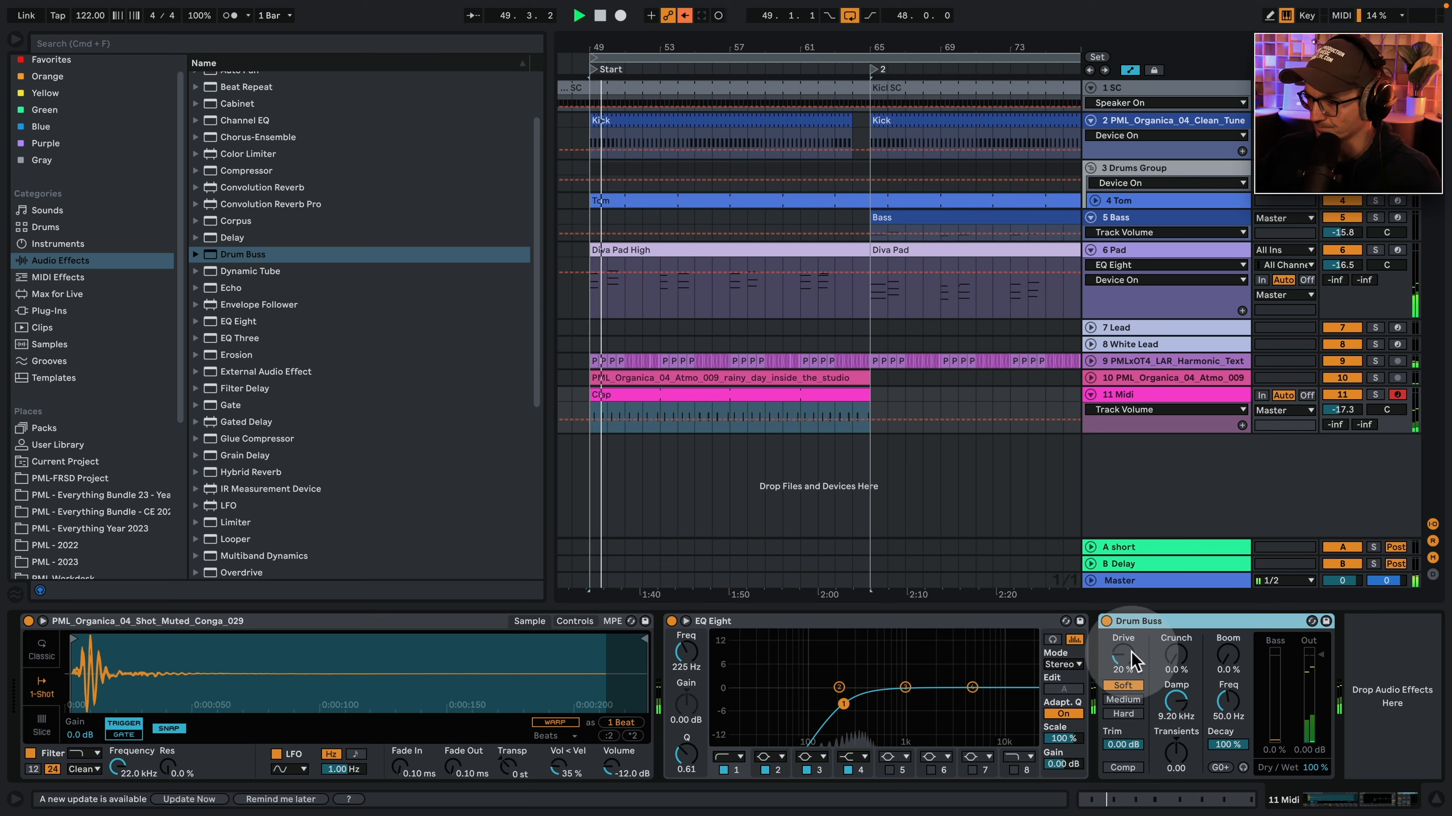
pyautogui.click(1123, 714)
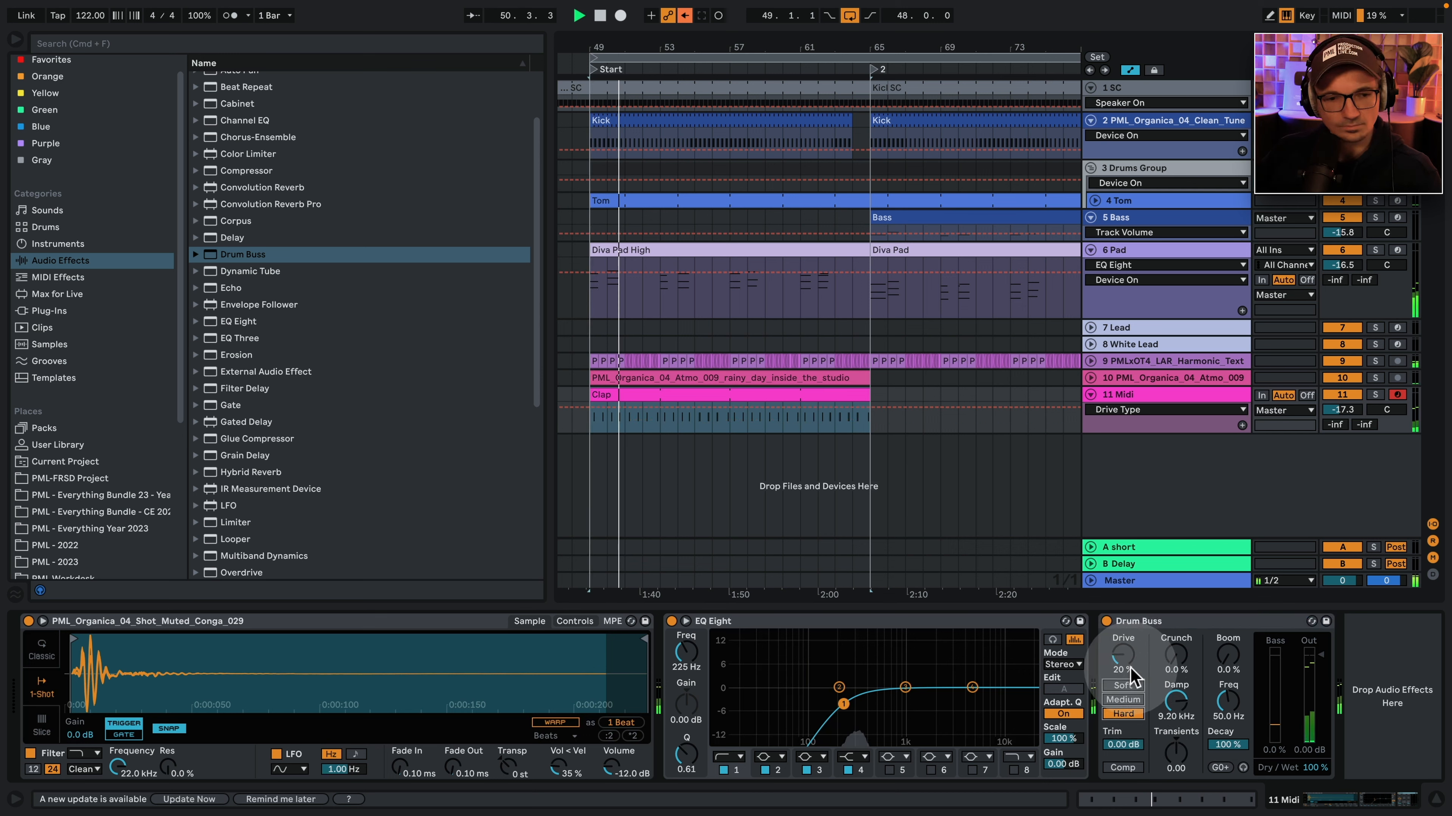
pyautogui.moveTo(1175, 658); pyautogui.dragTo(1176, 635)
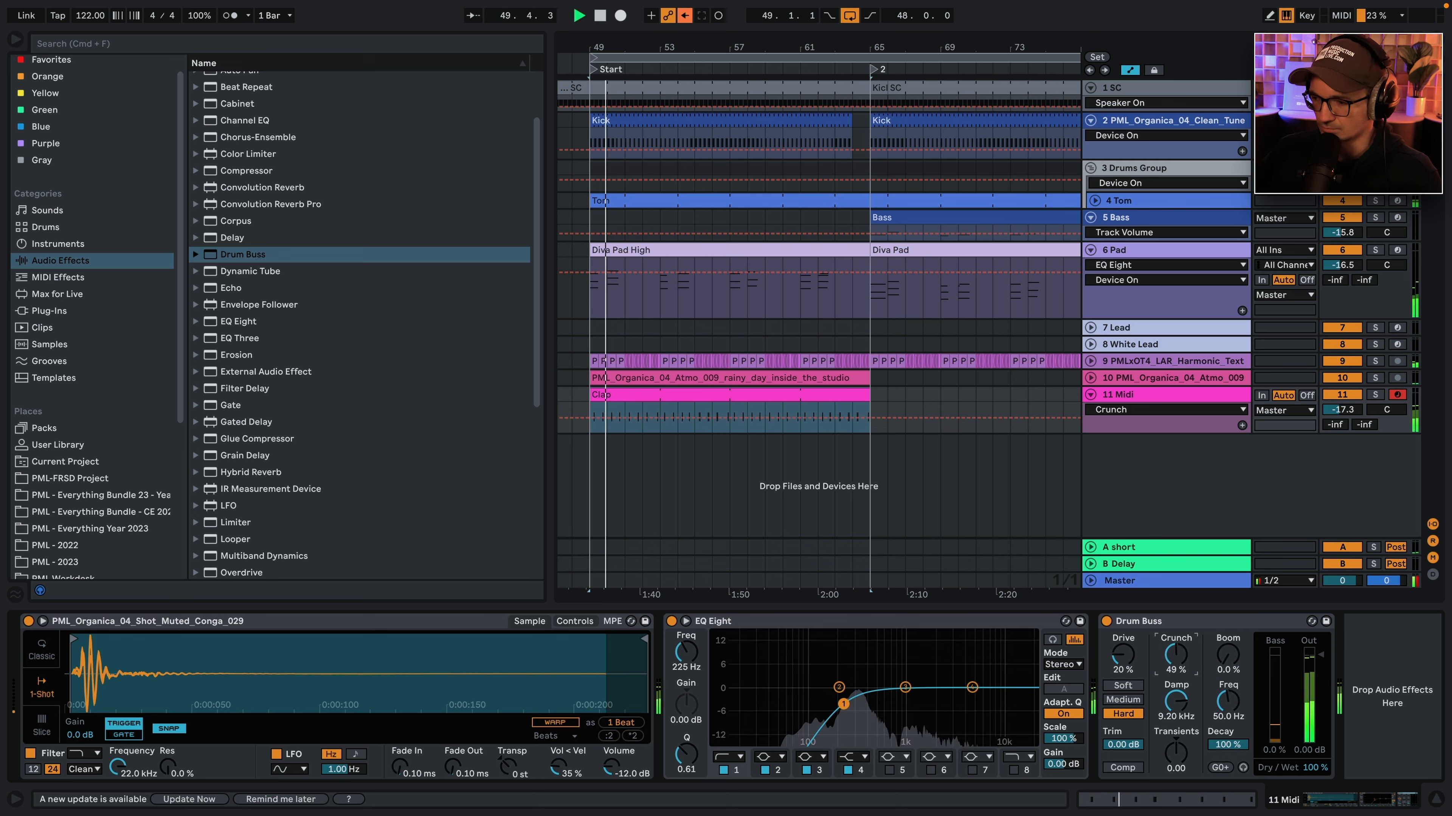
# Set the Drum Buss Transients to 0.27 and its Dry/Wet to 42% while listening to the loop.
pyautogui.click(1194, 759)
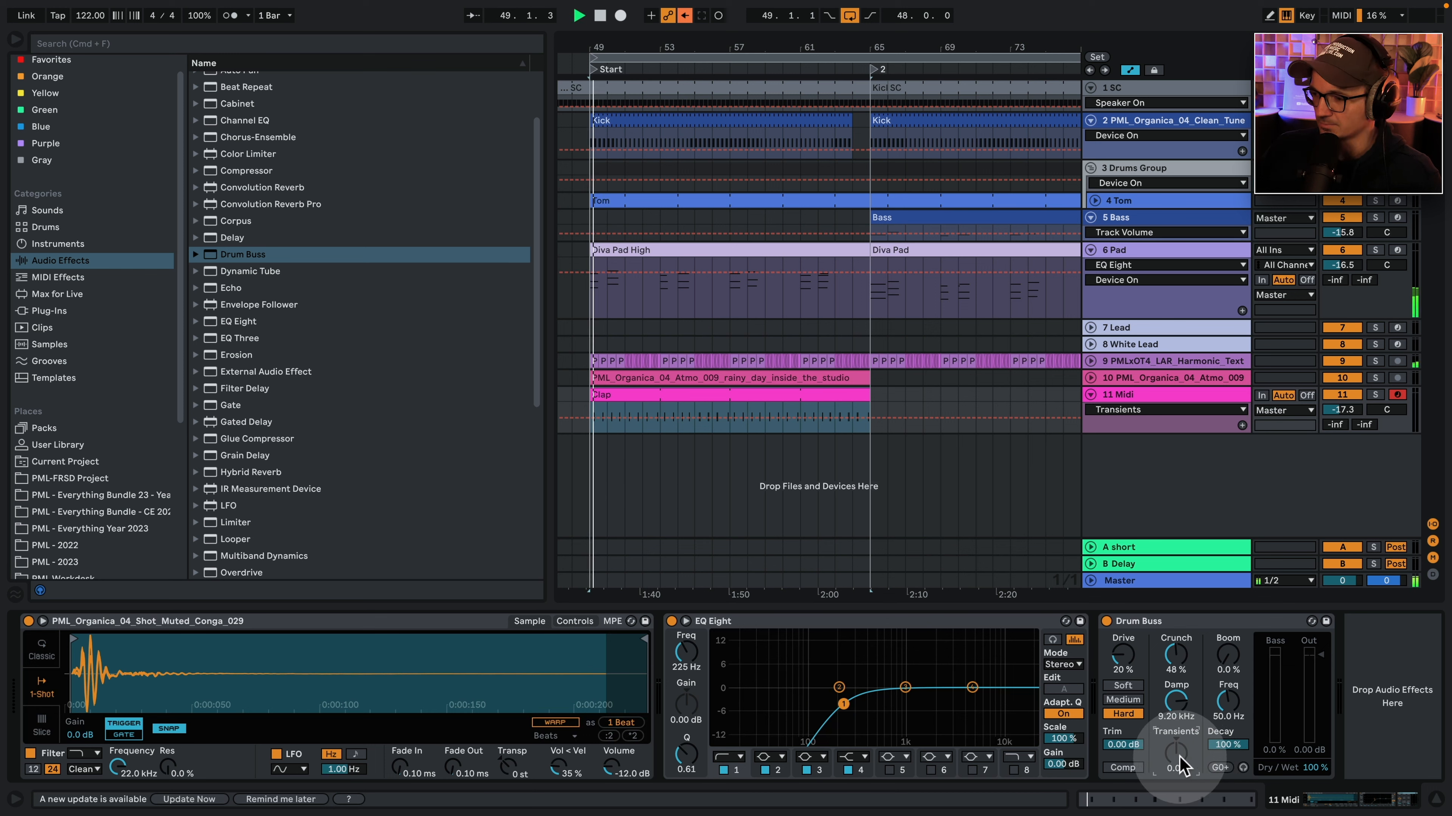
pyautogui.moveTo(1181, 766); pyautogui.dragTo(1181, 752)
pyautogui.click(1315, 767)
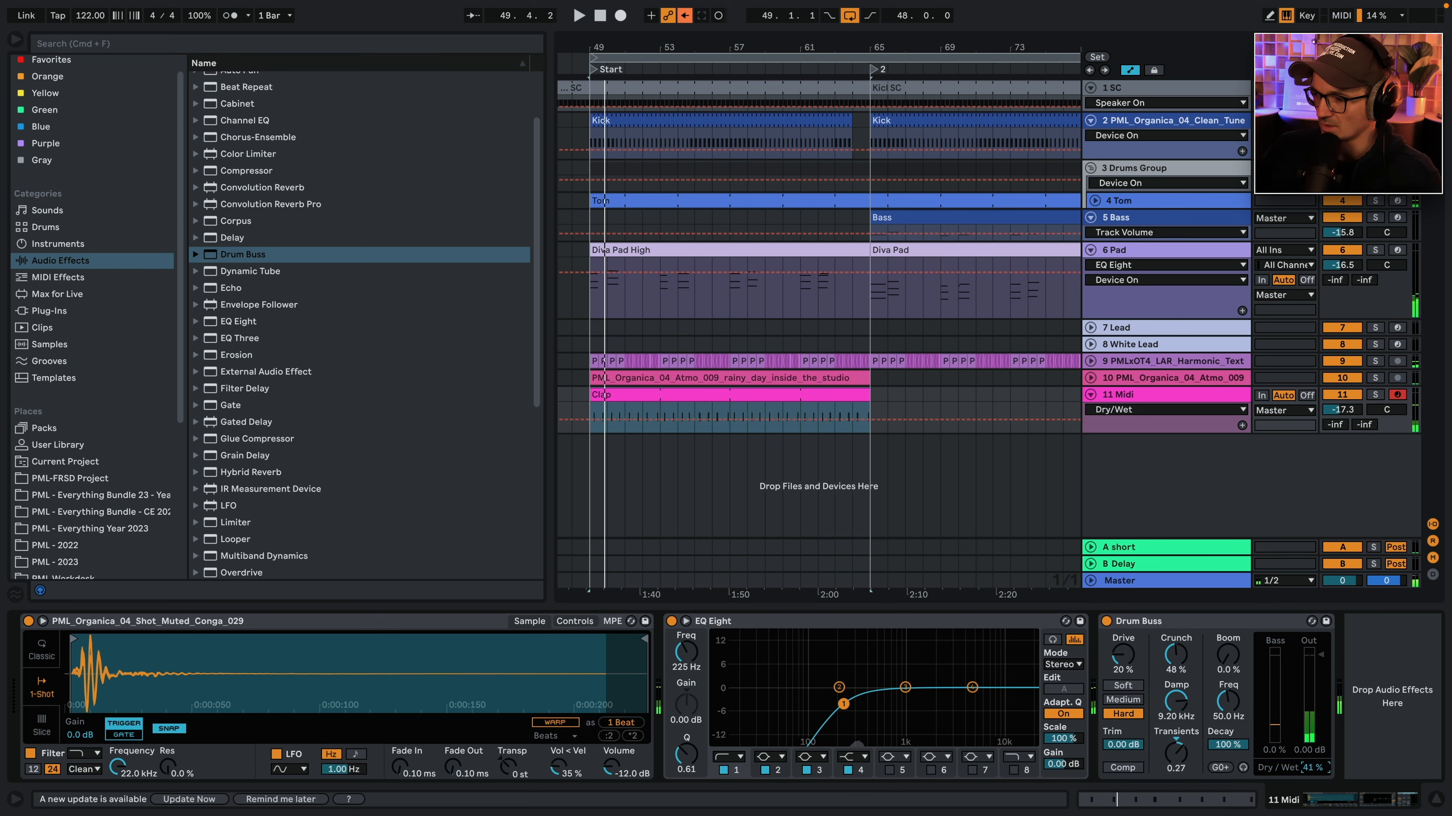
pyautogui.press('space')
pyautogui.moveTo(1313, 768); pyautogui.dragTo(1313, 758)
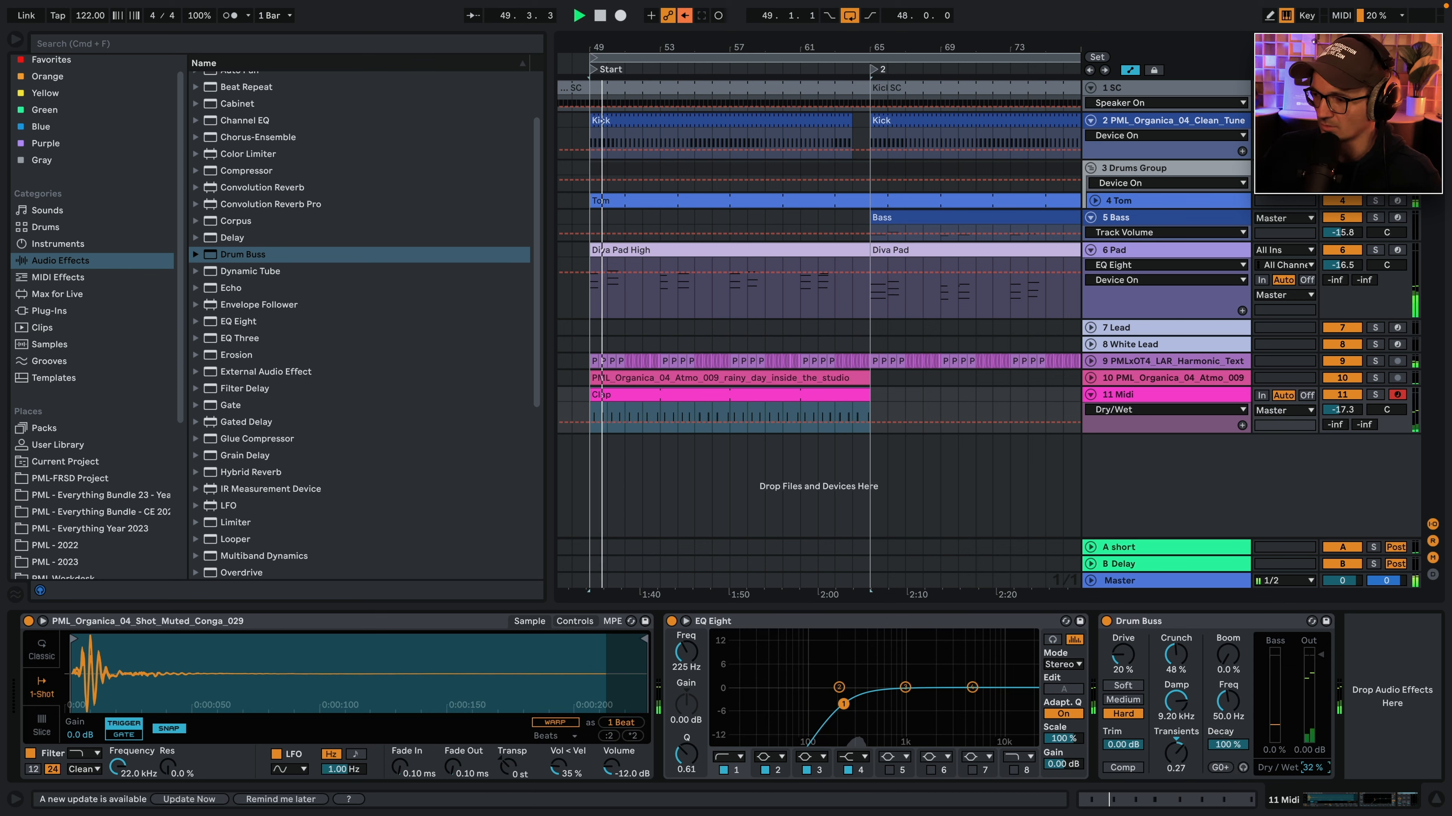
pyautogui.click(1182, 758)
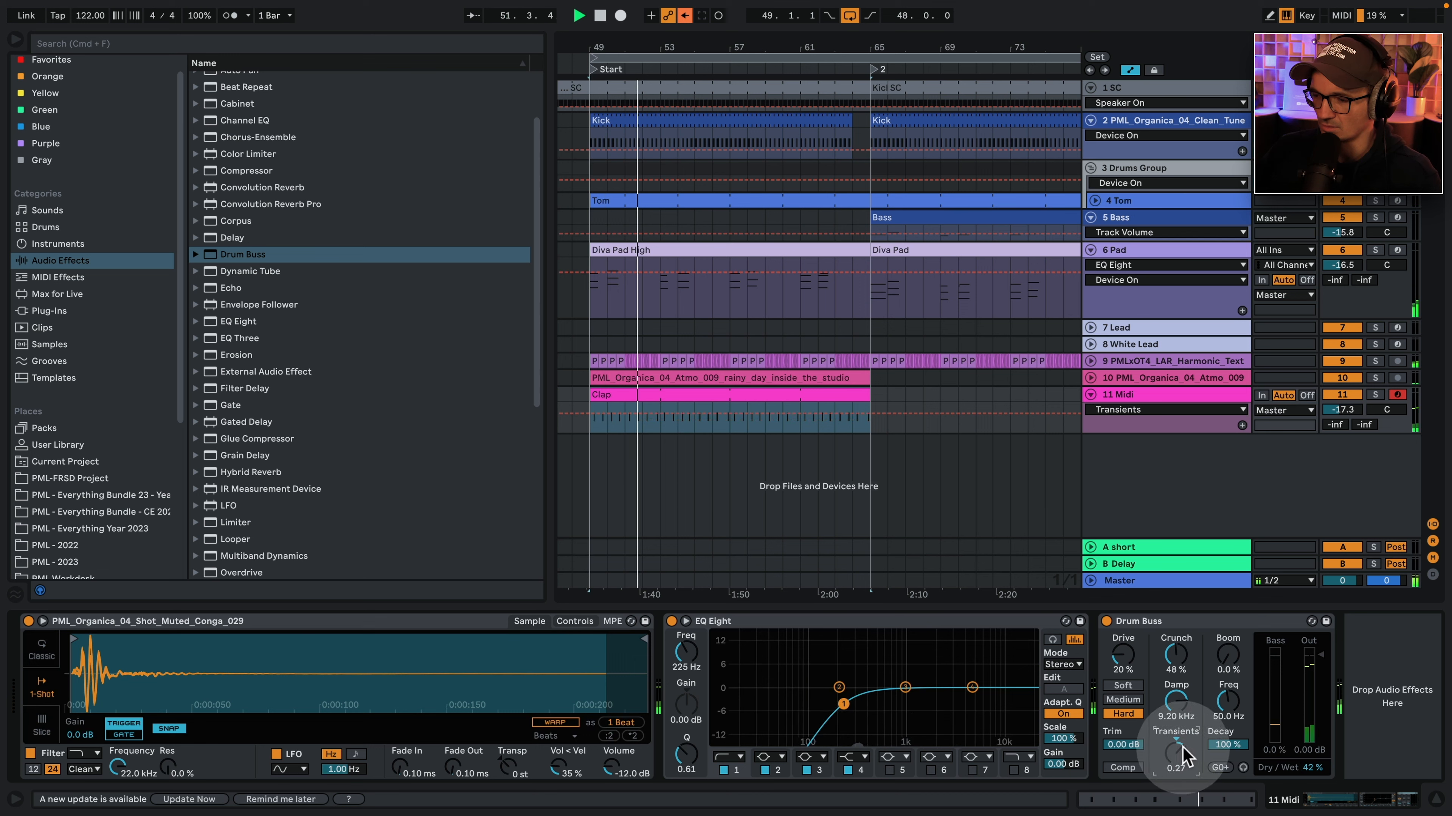
# Raise the Drum Buss Drive to 44% and lower the conga track's volume to -21.7 dB during playback.
pyautogui.click(1123, 655)
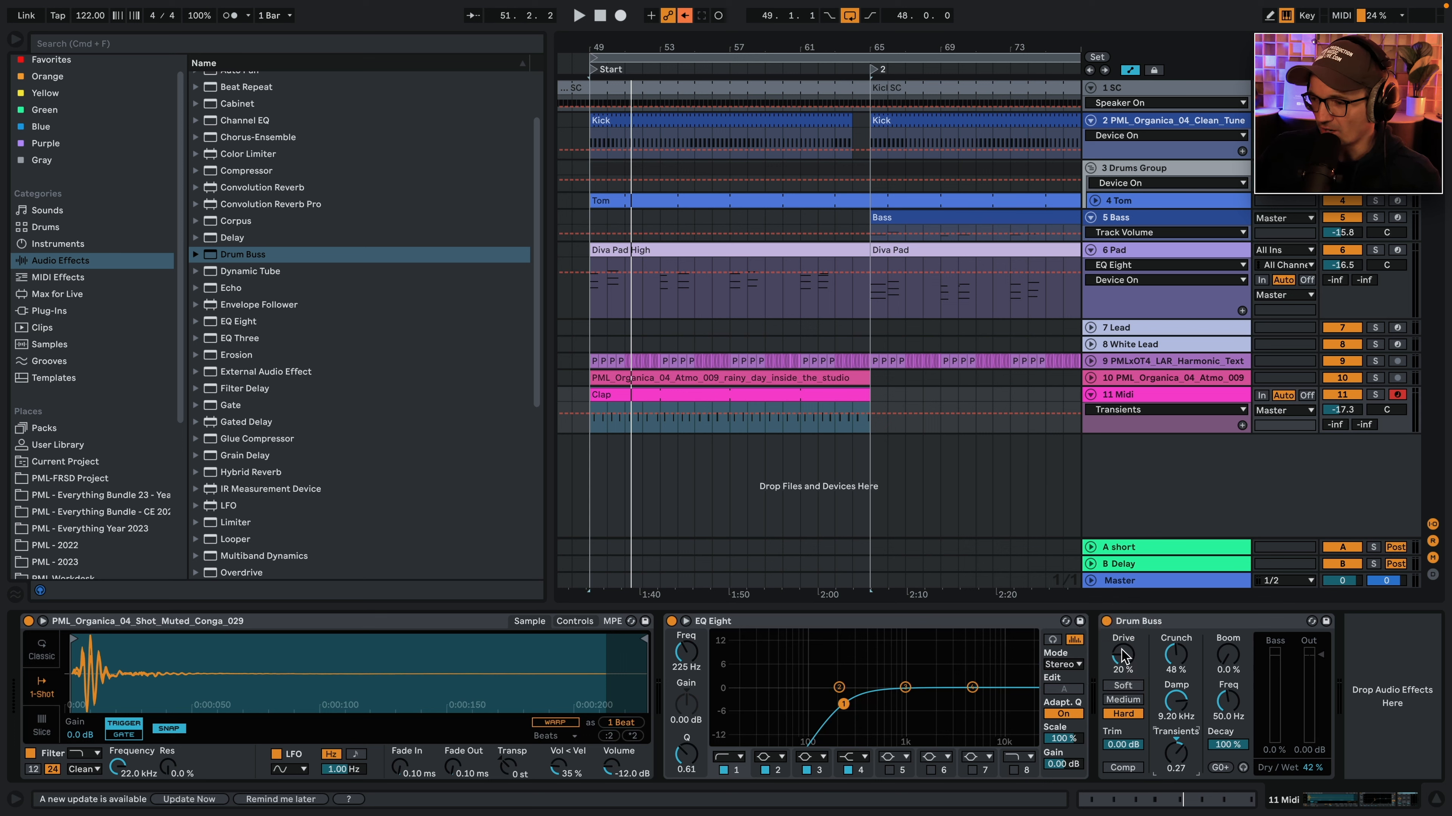
pyautogui.press('space')
pyautogui.moveTo(1124, 657); pyautogui.dragTo(1124, 645)
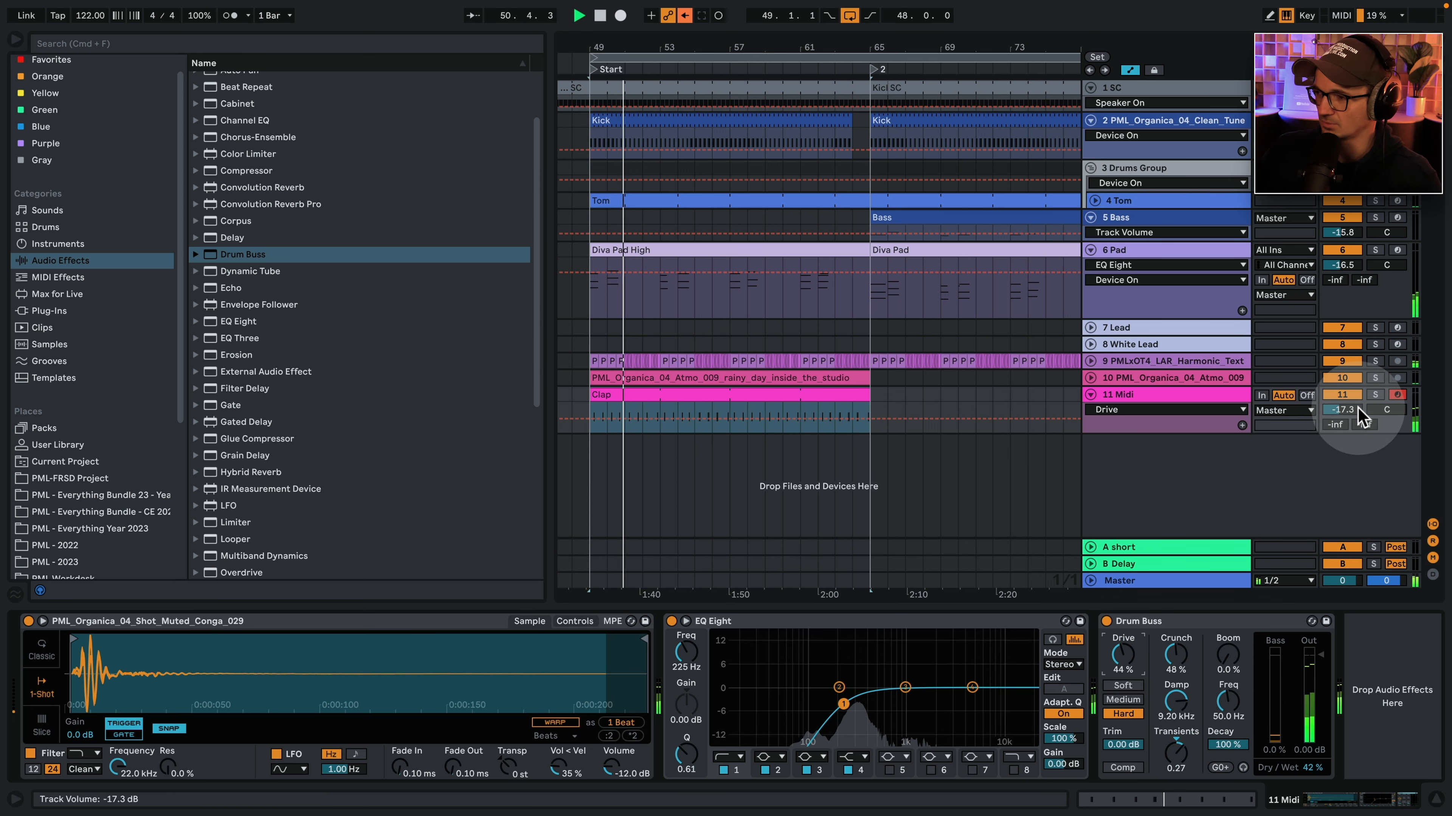
pyautogui.moveTo(1344, 410); pyautogui.dragTo(1349, 417)
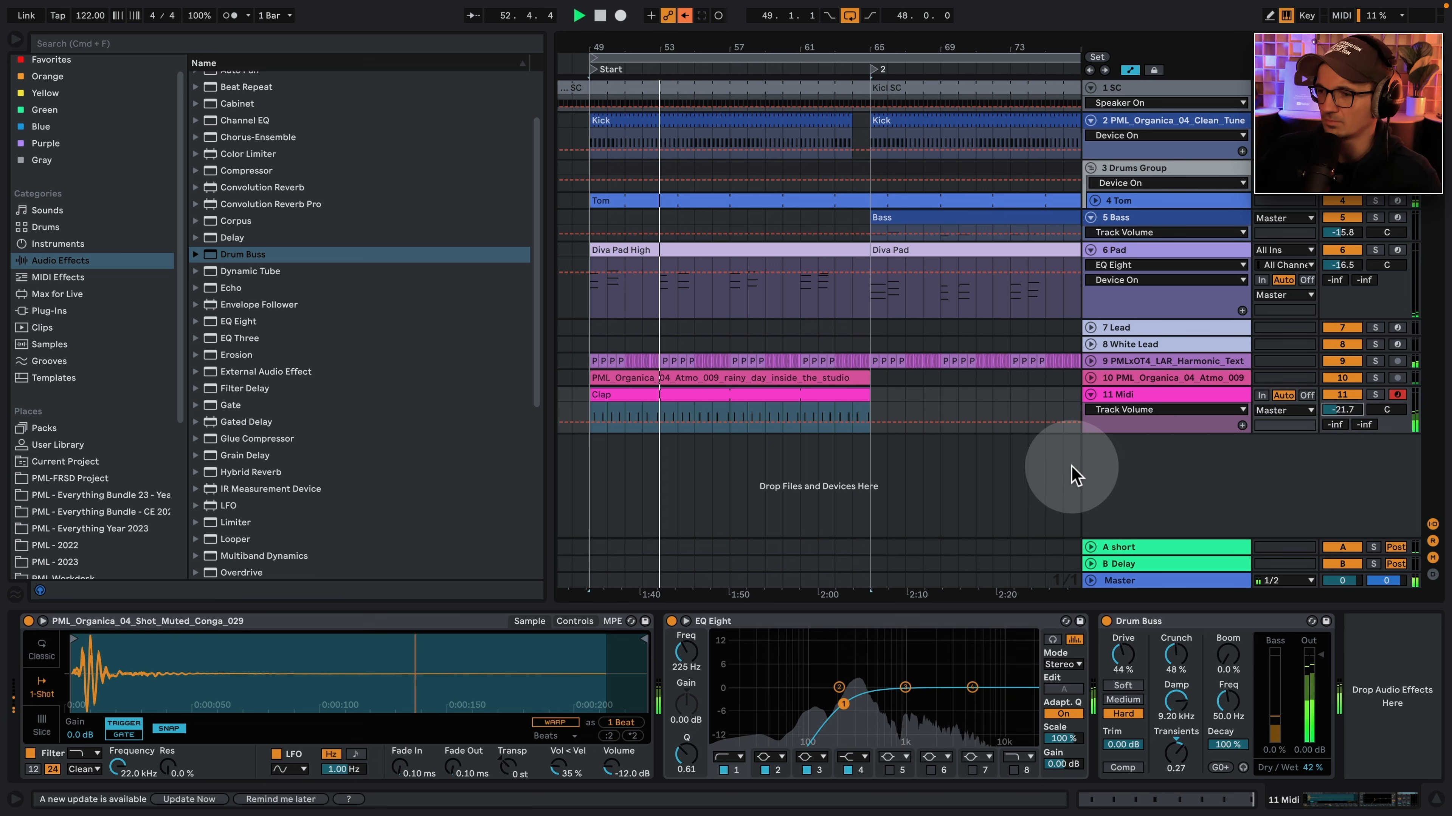
# Rename the conga track "Midi Clap" and raise its EQ Eight low cut to 375 Hz, listening to the result.
pyautogui.click(1145, 395)
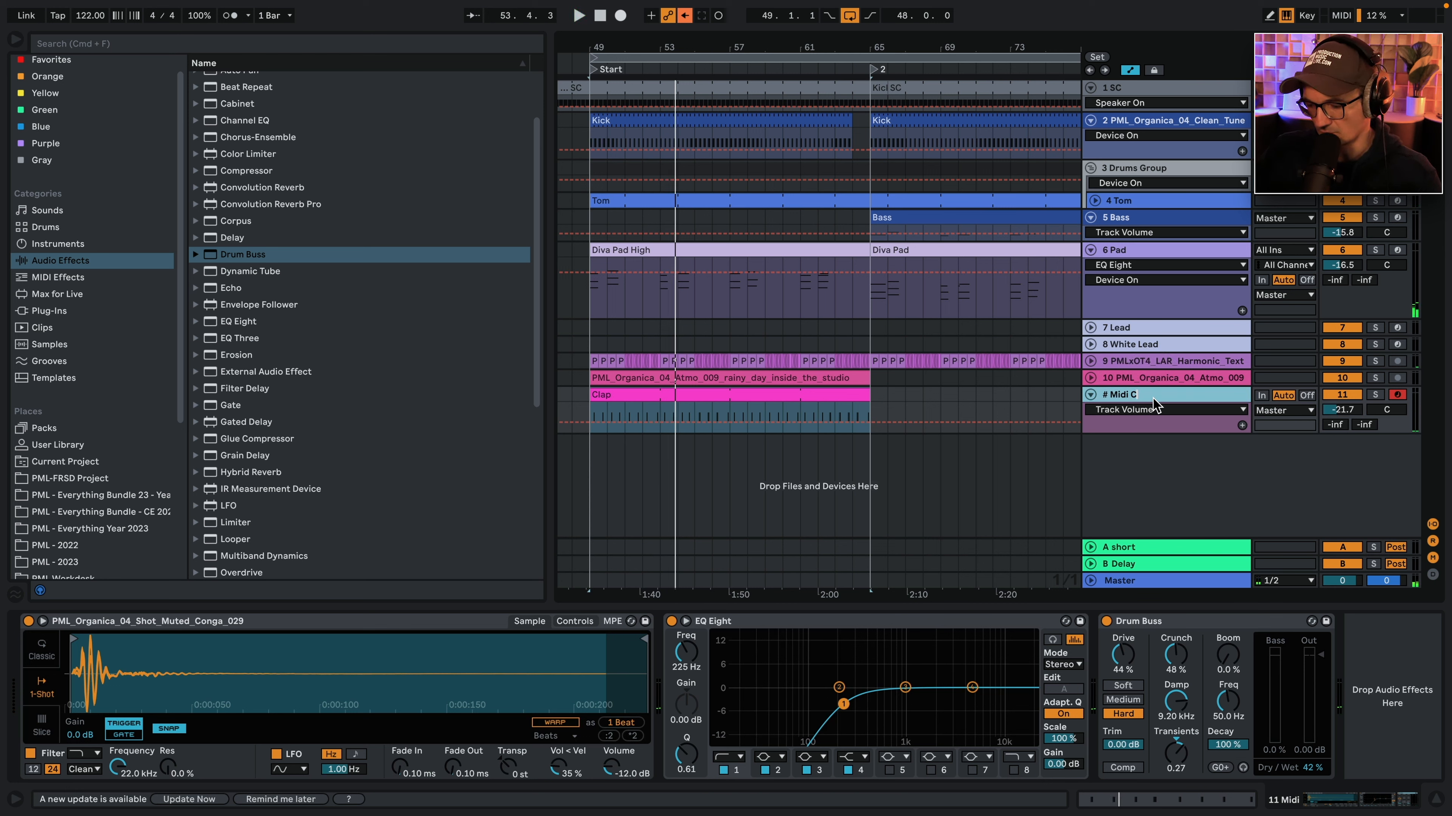
pyautogui.press('space')
pyautogui.press('s')
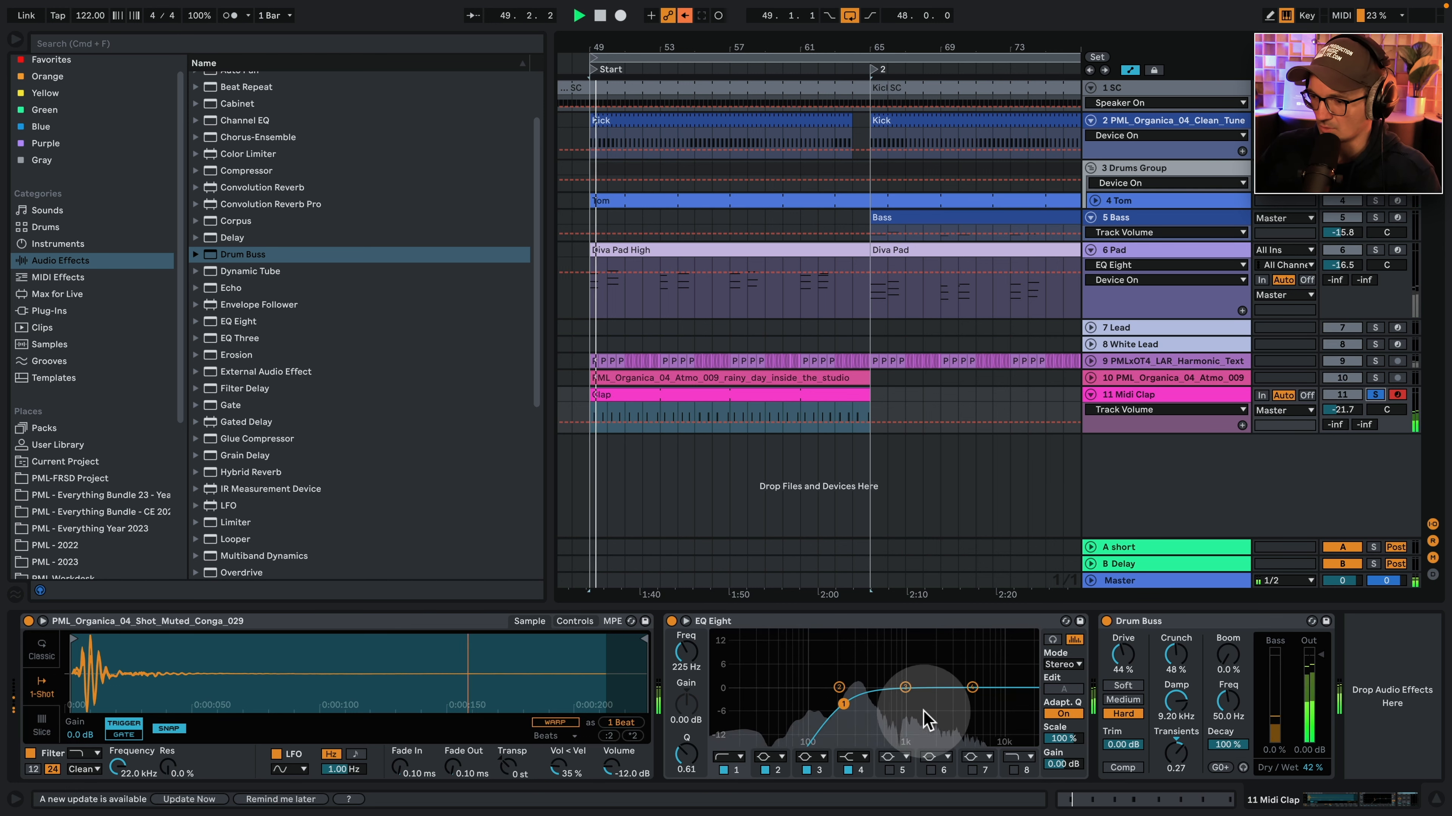
pyautogui.moveTo(843, 705); pyautogui.dragTo(864, 702)
pyautogui.press('space')
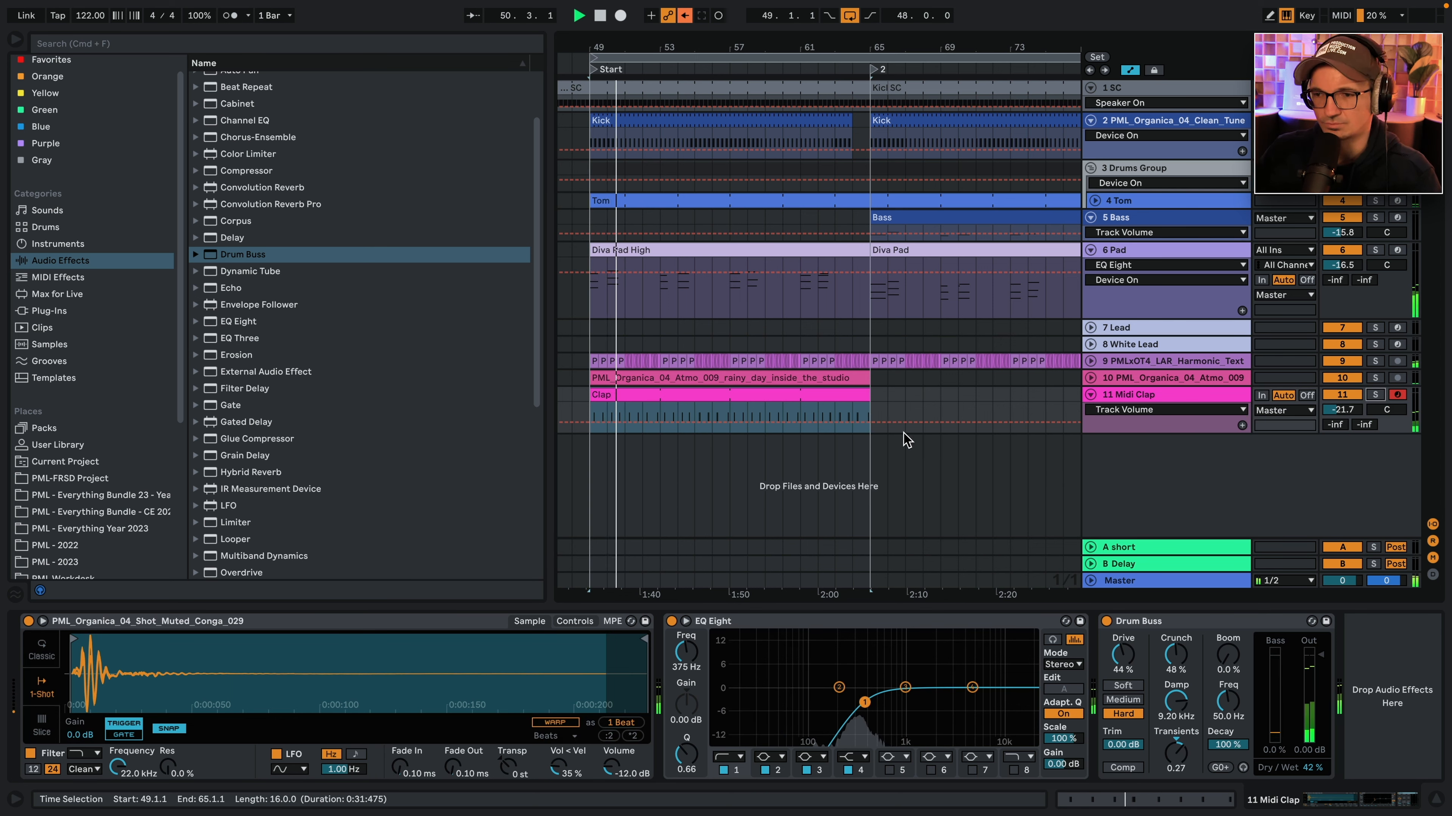
pyautogui.press('space')
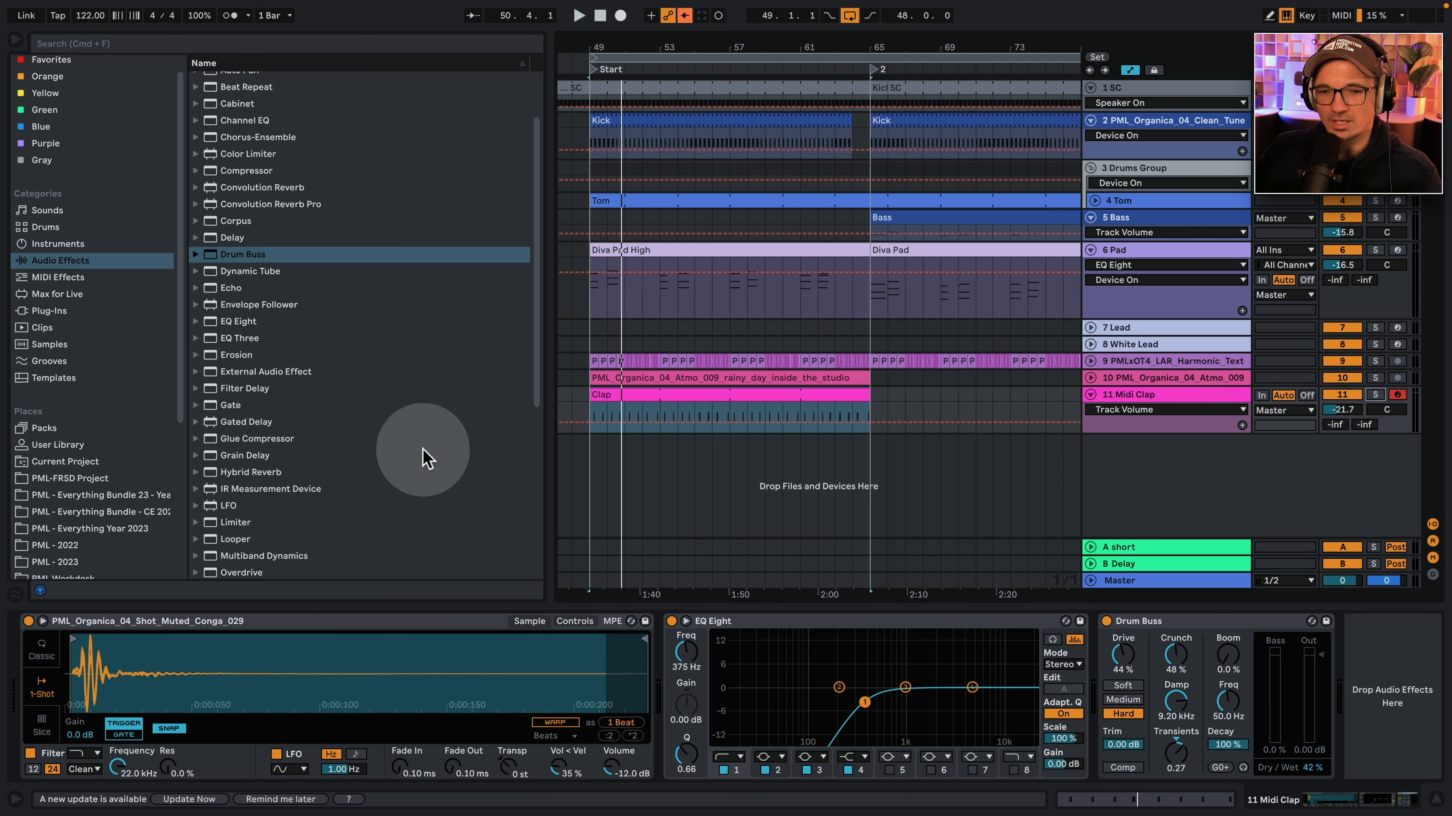
# Audition the Organica tonal one-shots and load PML_Organica_04_Shot_Tonal_Delayed_036.wav onto a new MIDI track.
pyautogui.click(140, 502)
pyautogui.scroll(-3, 382, 472)
pyautogui.click(448, 401)
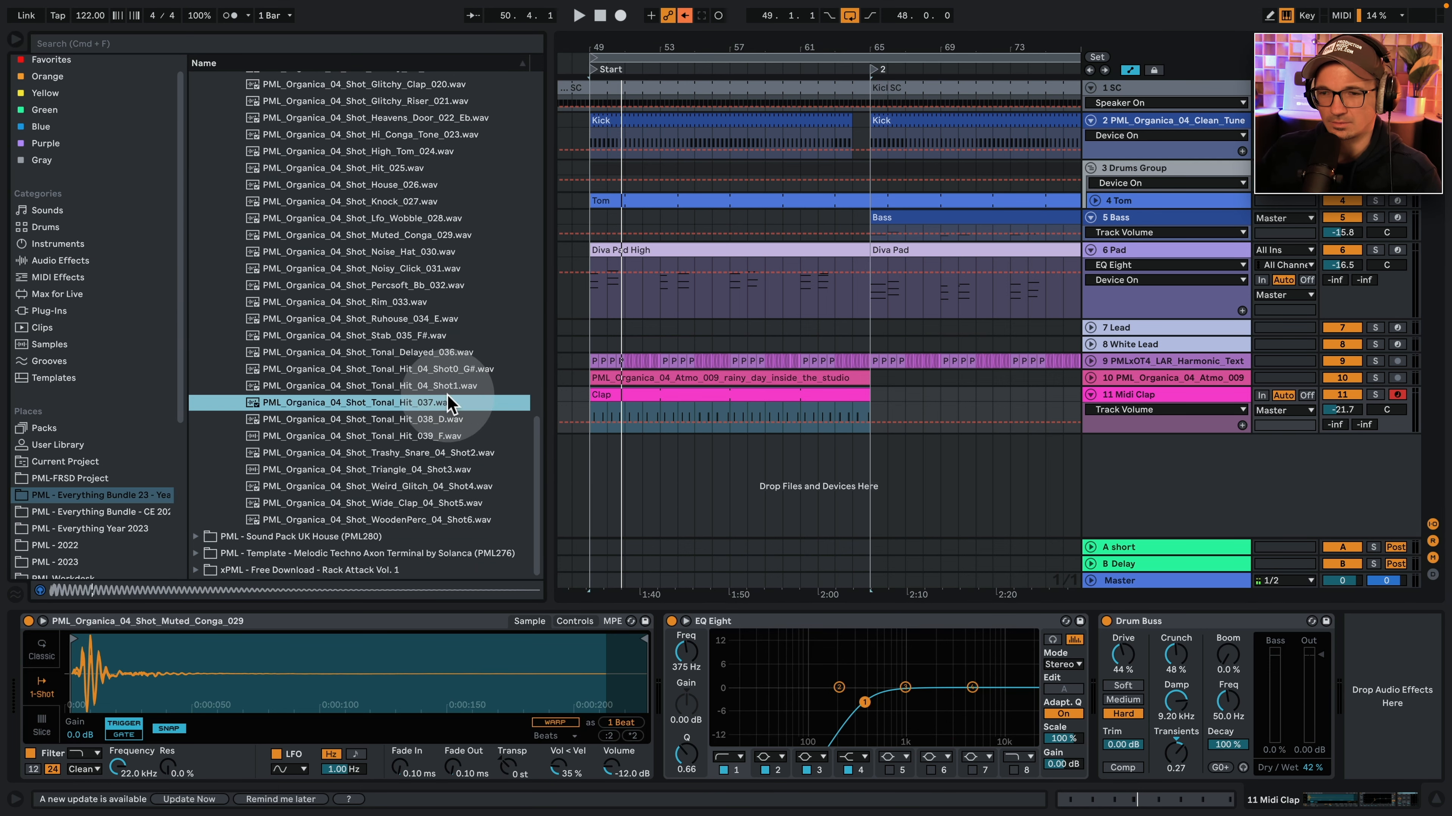
pyautogui.click(443, 369)
pyautogui.click(432, 352)
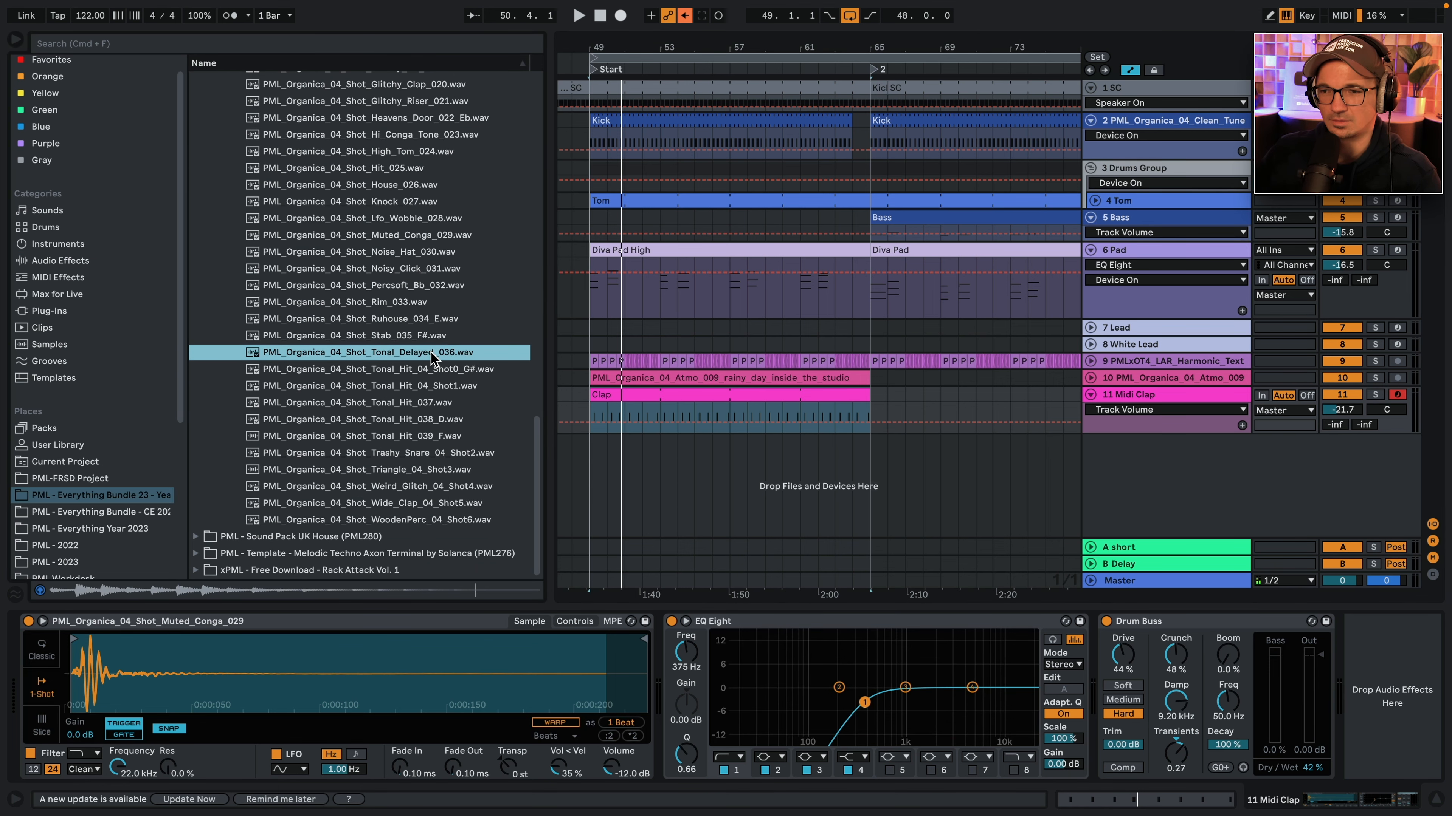
pyautogui.click(311, 347)
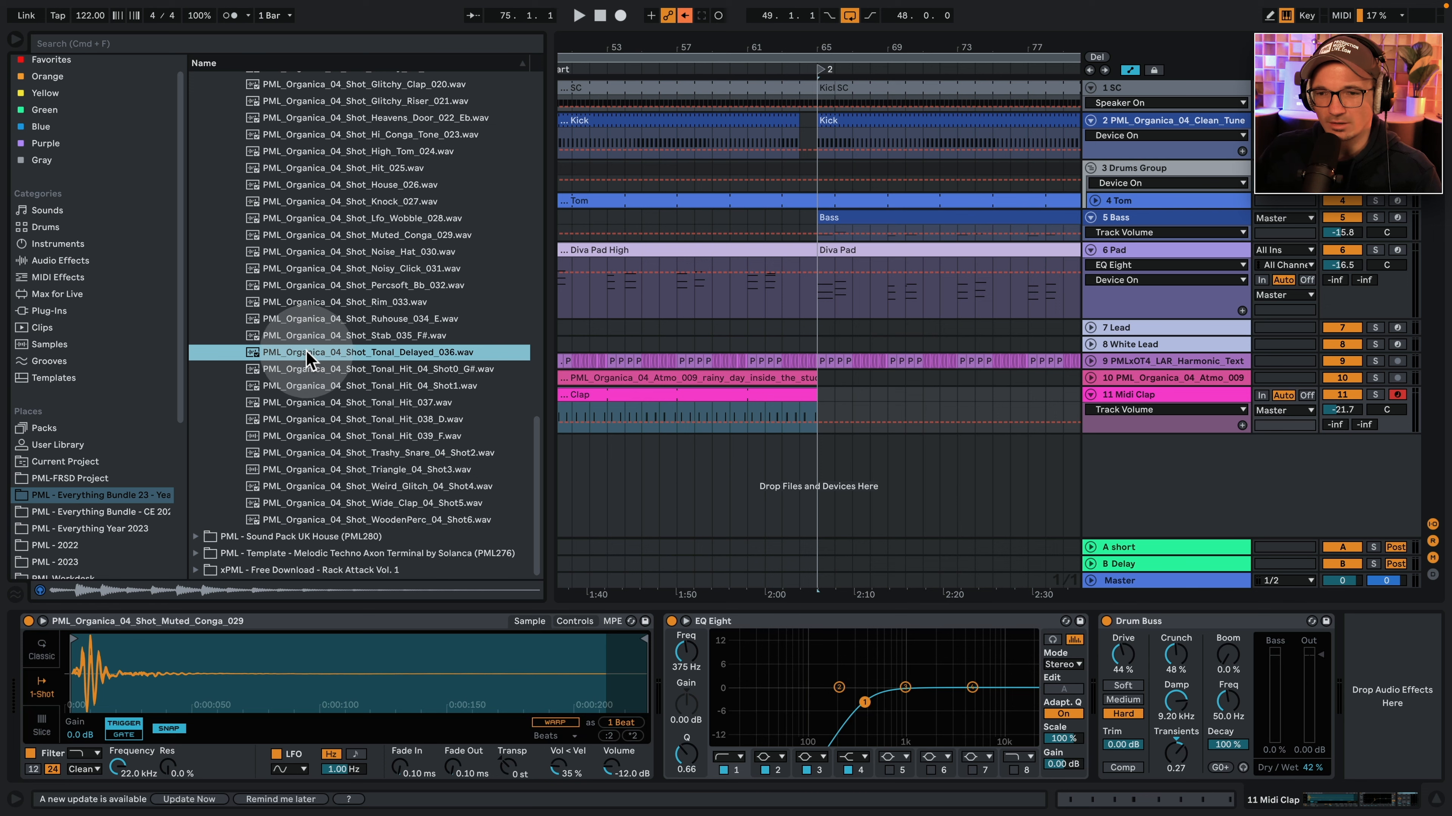
pyautogui.click(798, 425)
pyautogui.rightClick(1091, 460)
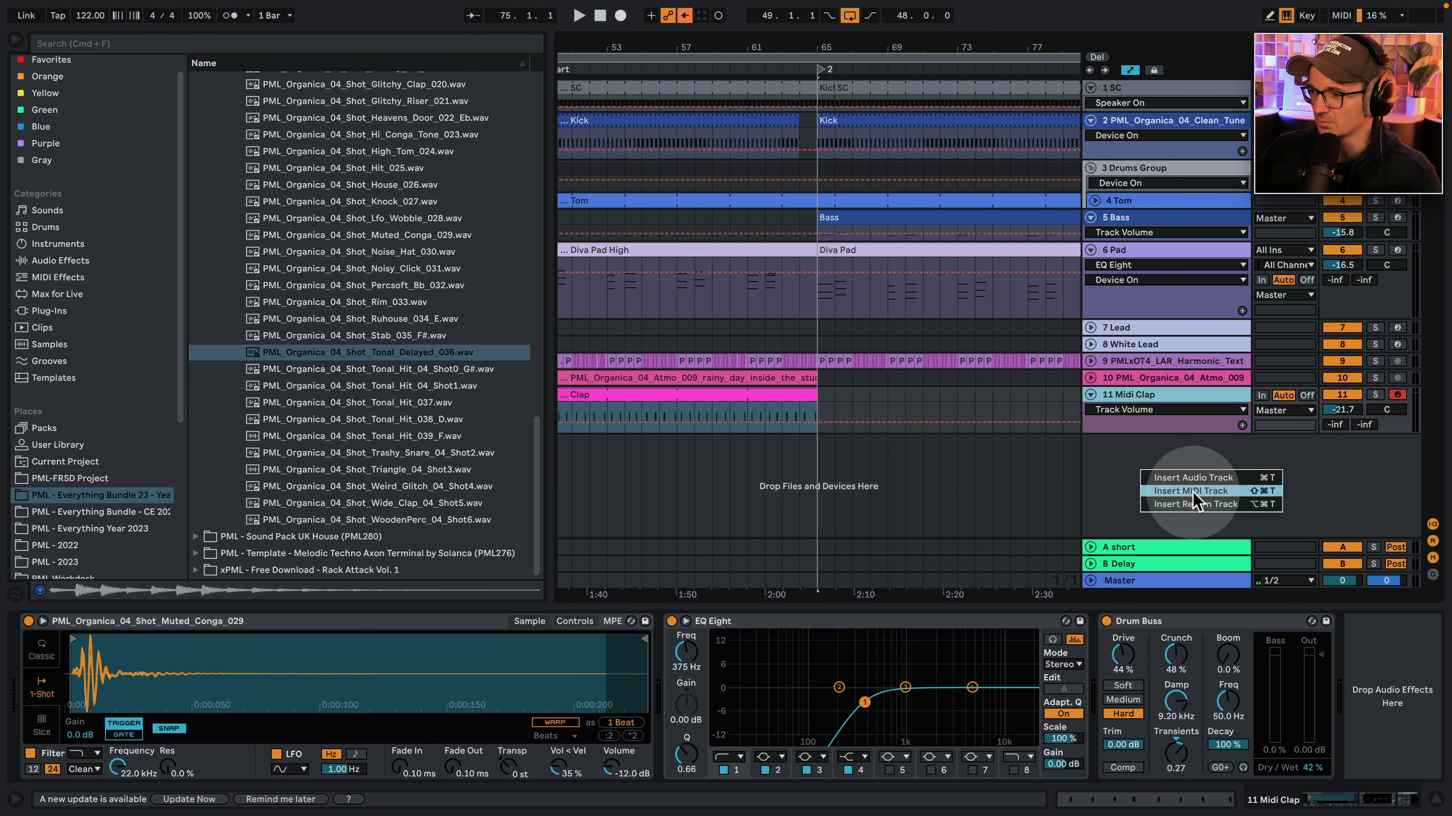
pyautogui.click(1171, 486)
pyautogui.click(673, 370)
pyautogui.moveTo(394, 352); pyautogui.dragTo(301, 712)
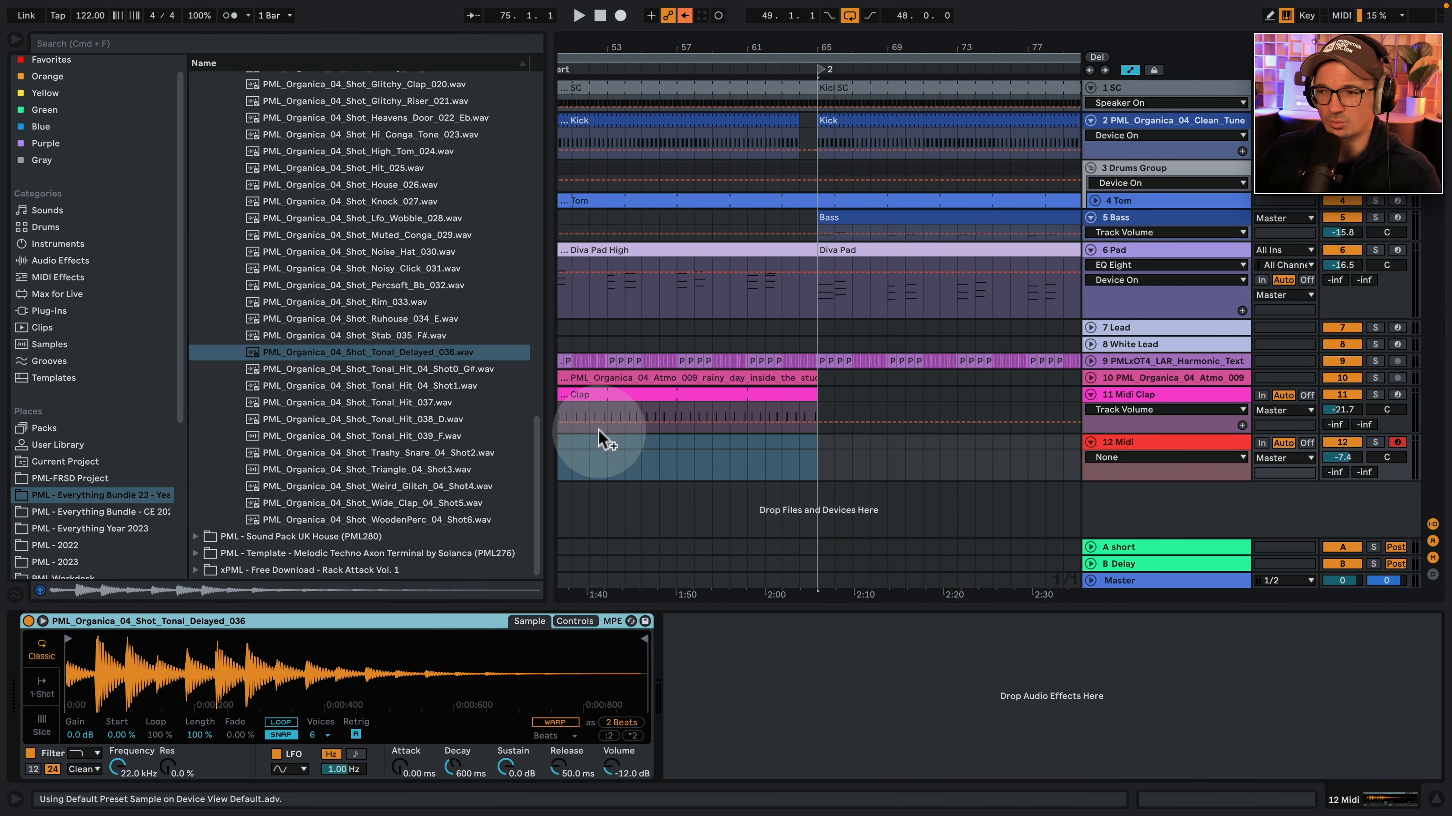
# Change the new MIDI track's color to pink.
pyautogui.click(1212, 445)
pyautogui.rightClick(1211, 445)
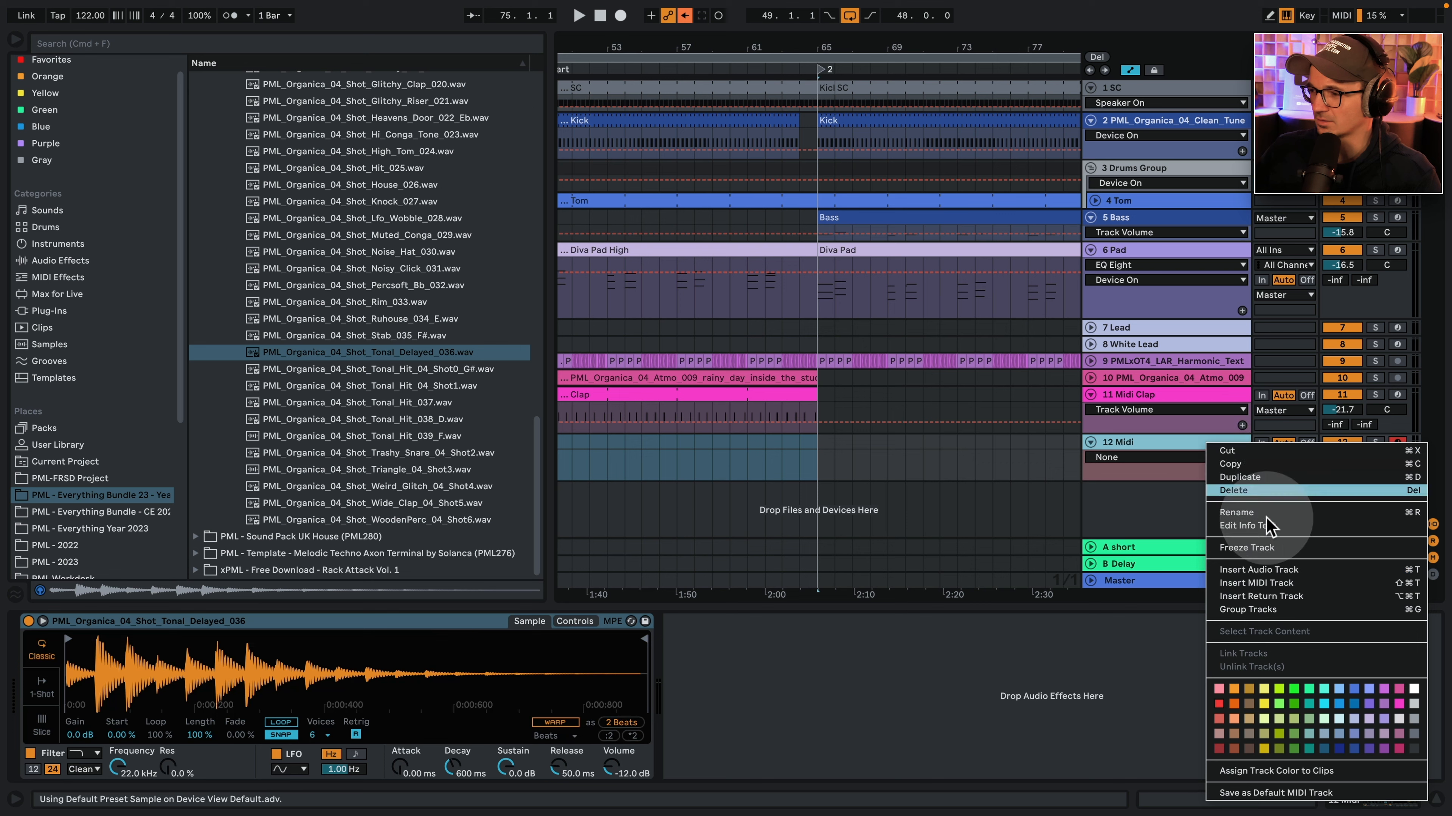
pyautogui.click(1396, 690)
# Create a two-bar MIDI clip at bar 55 on the new track, with the delayed tonal hit near its end.
pyautogui.scroll(-2, 625, 411)
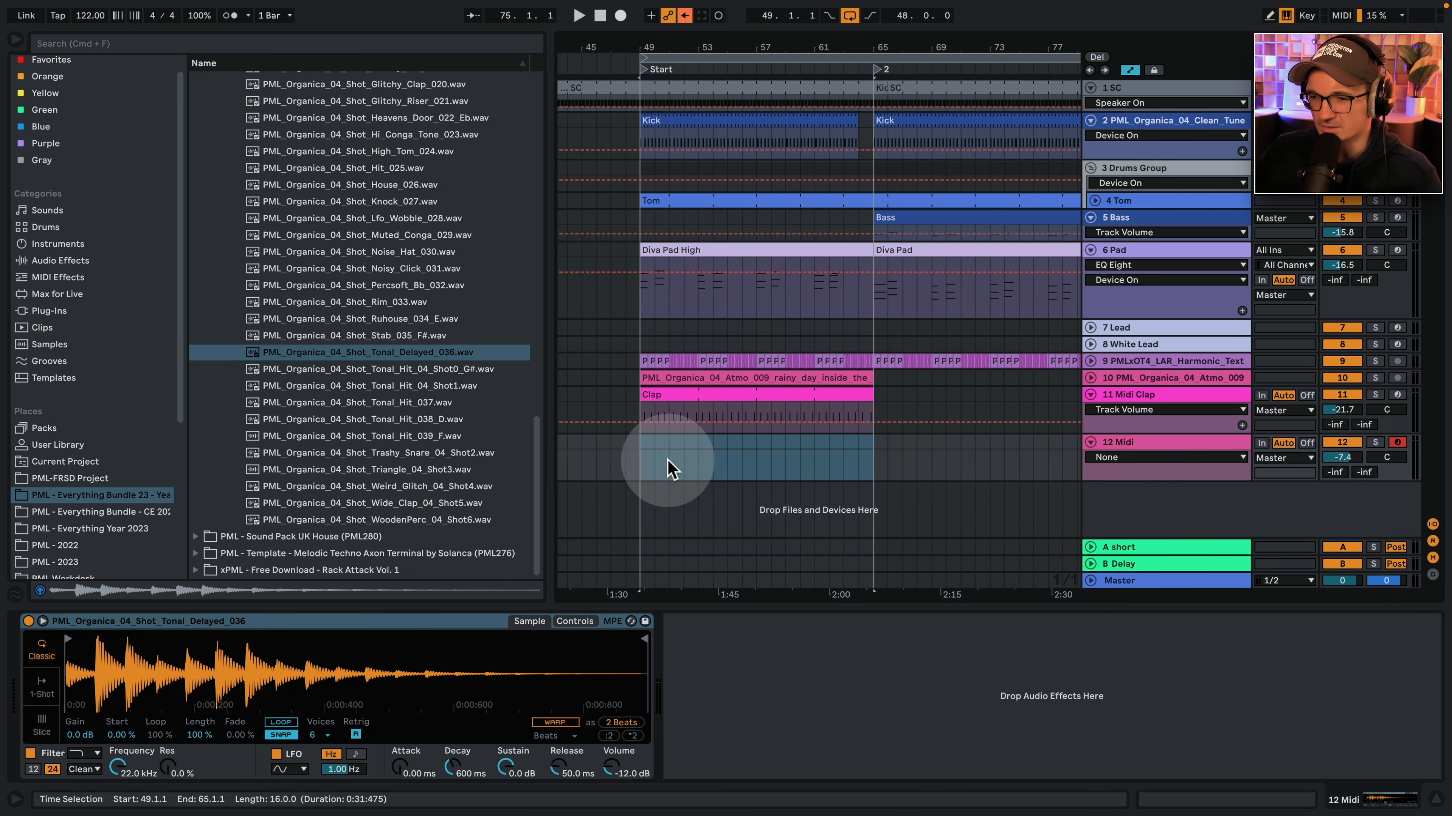
pyautogui.click(670, 468)
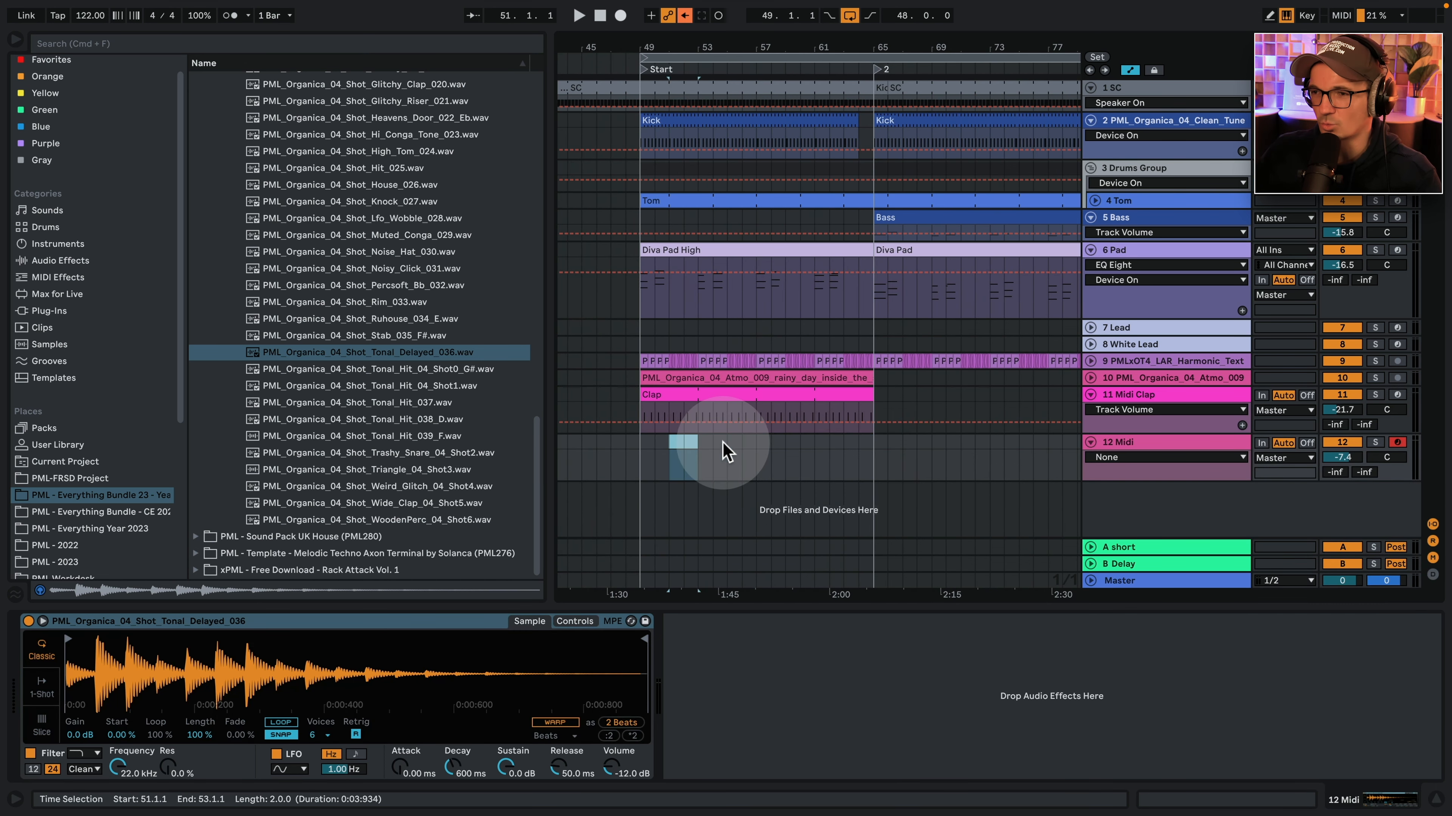
pyautogui.doubleClick(755, 436)
pyautogui.click(1215, 382)
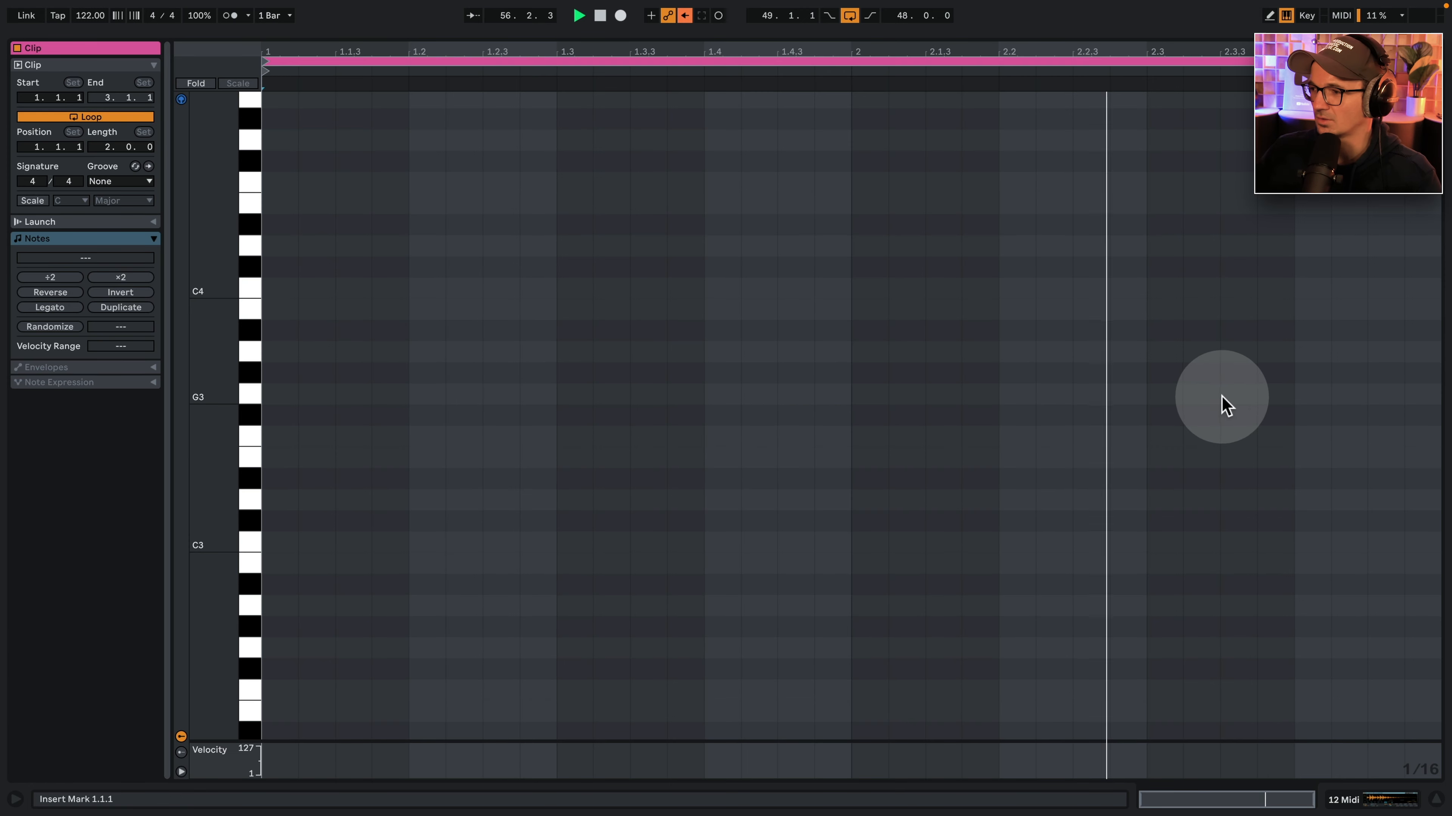
pyautogui.click(1233, 461)
pyautogui.moveTo(1232, 461); pyautogui.dragTo(1361, 629)
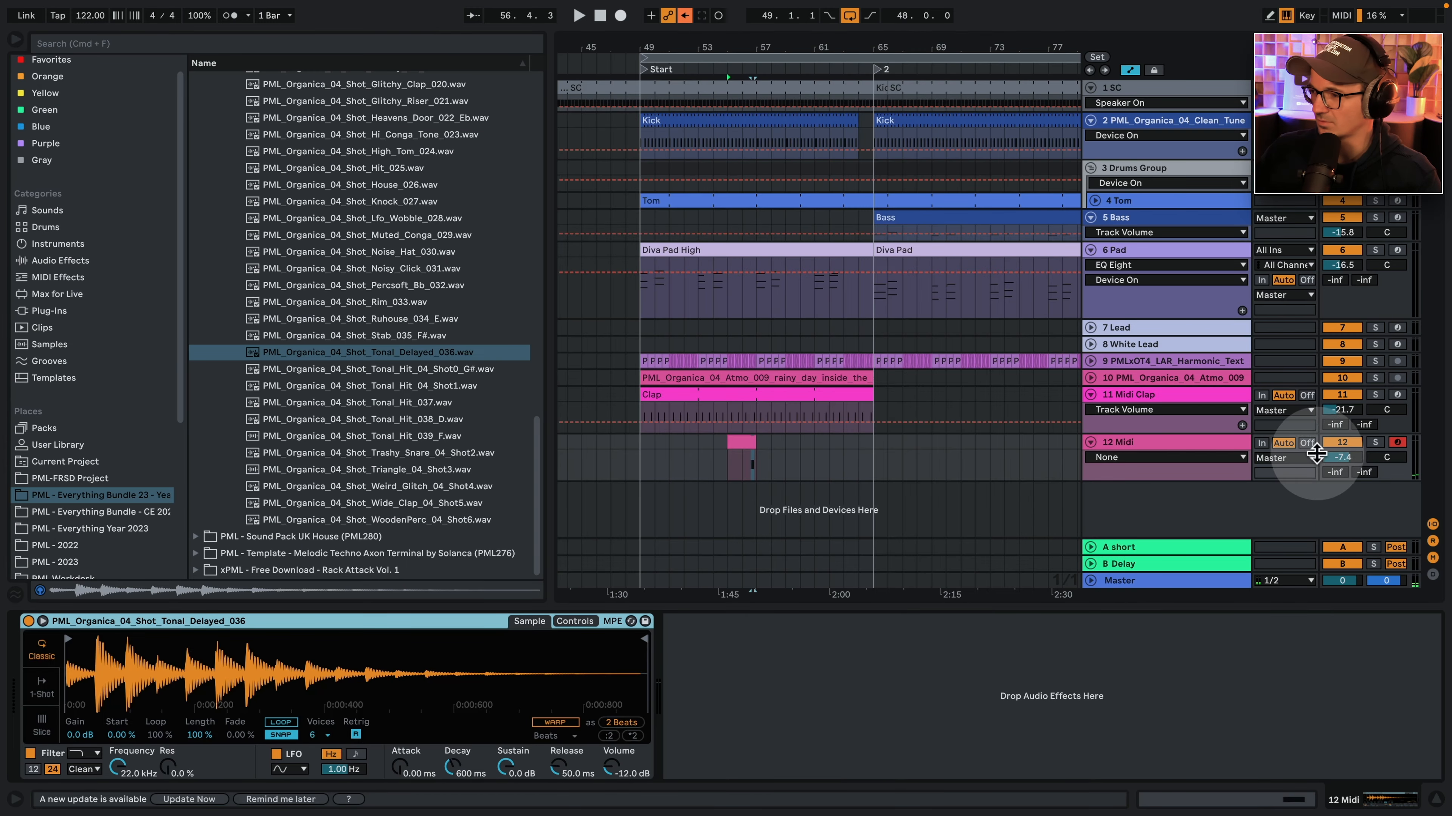
# Lower the delayed tonal hit track's volume to -18.2 dB and check it in playback.
pyautogui.moveTo(1337, 457); pyautogui.dragTo(1343, 460)
pyautogui.press('space')
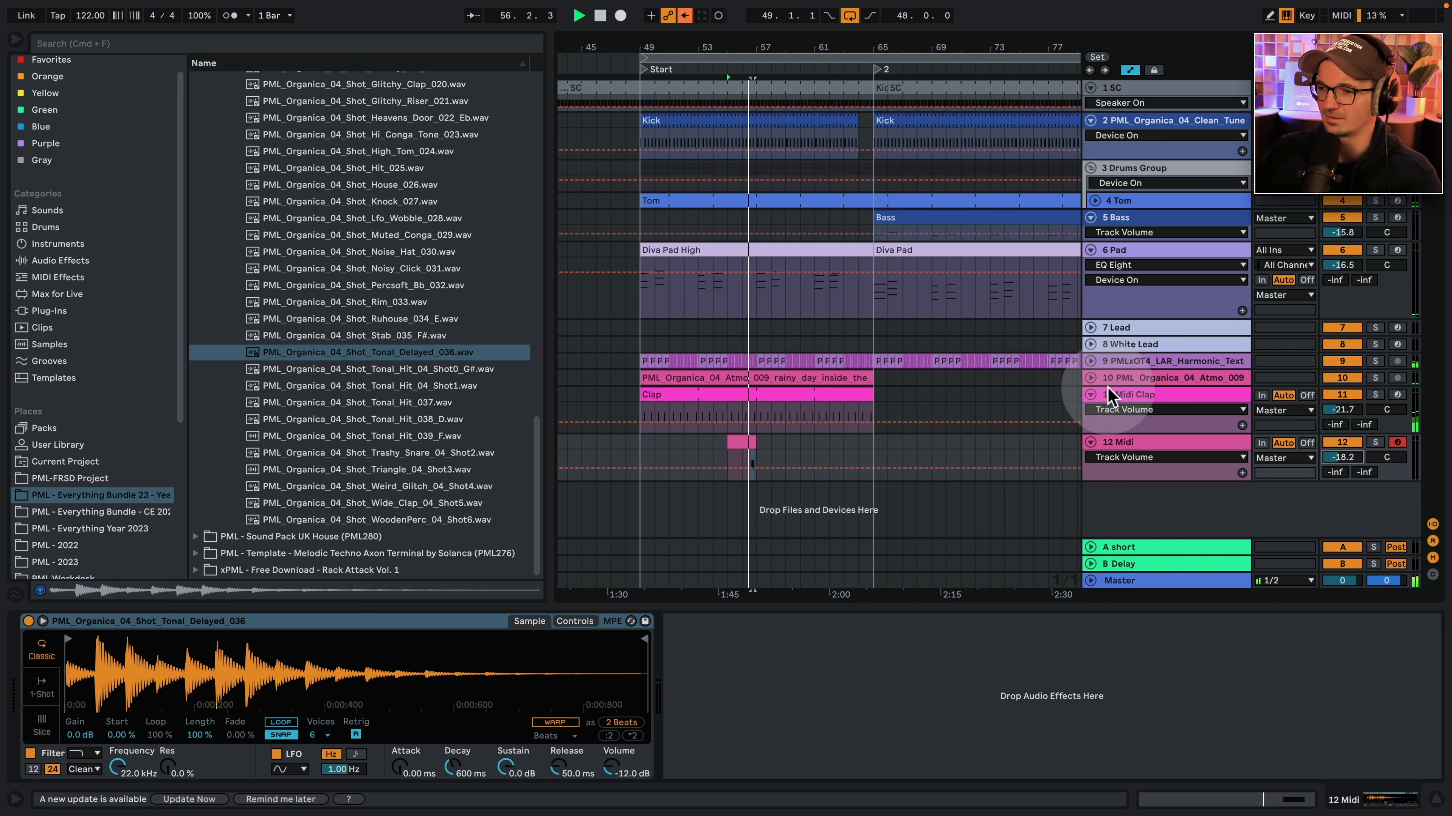
pyautogui.press('space')
# Rename the two-bar tonal hit clip "Bluup" and play the arrangement around it.
pyautogui.click(743, 444)
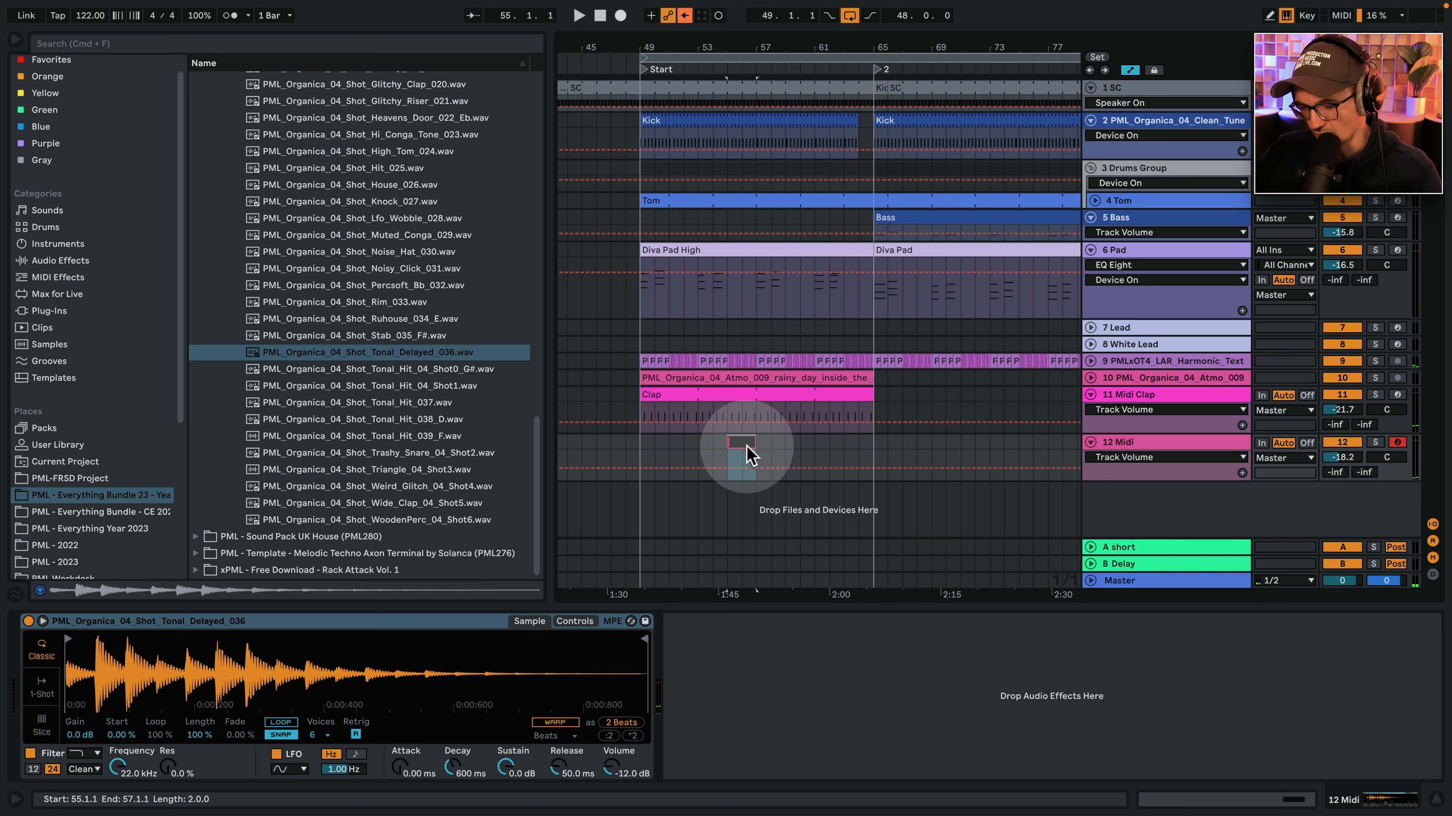
pyautogui.write('C')
pyautogui.press('space')
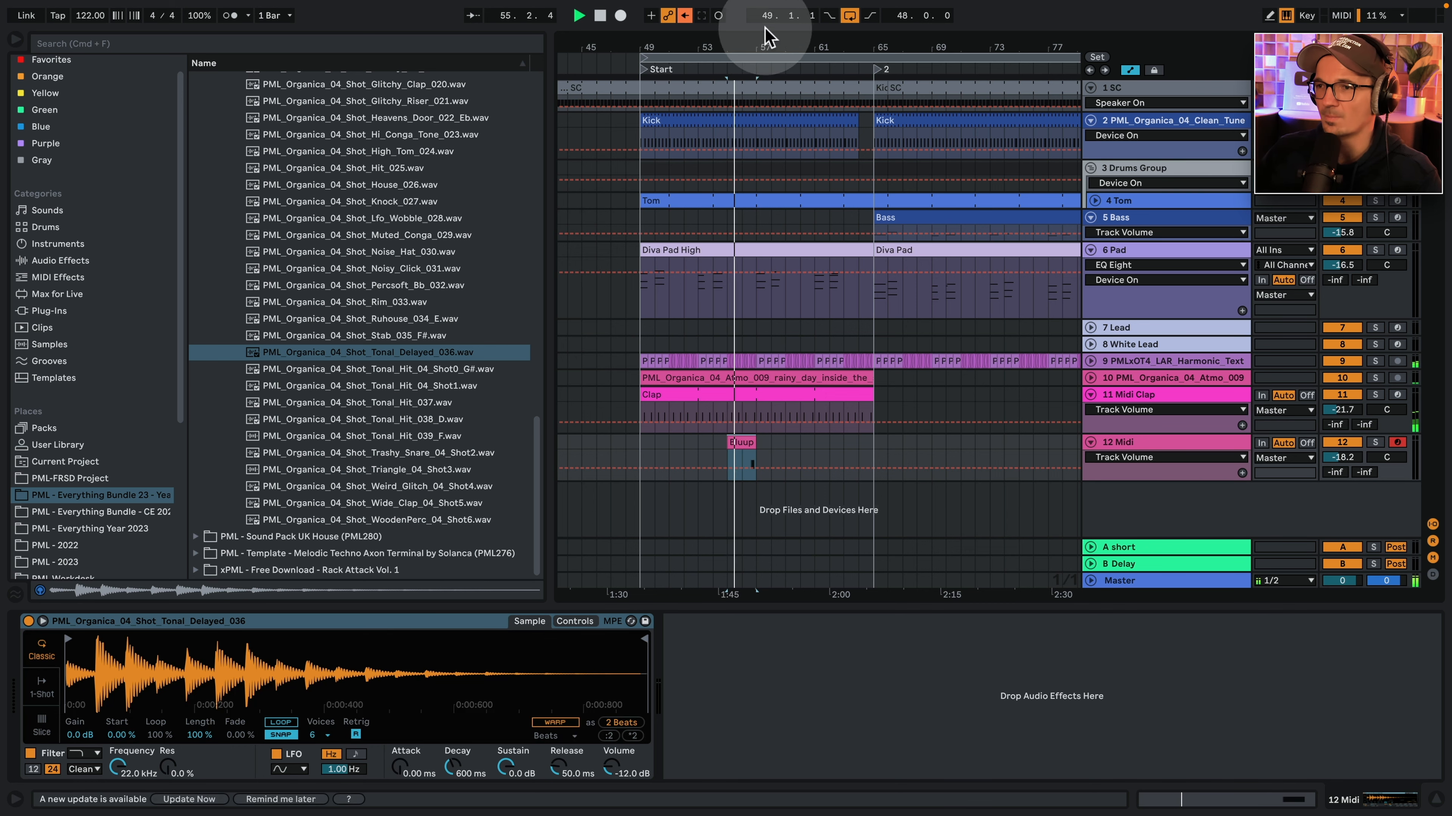
pyautogui.moveTo(752, 47); pyautogui.dragTo(752, 34)
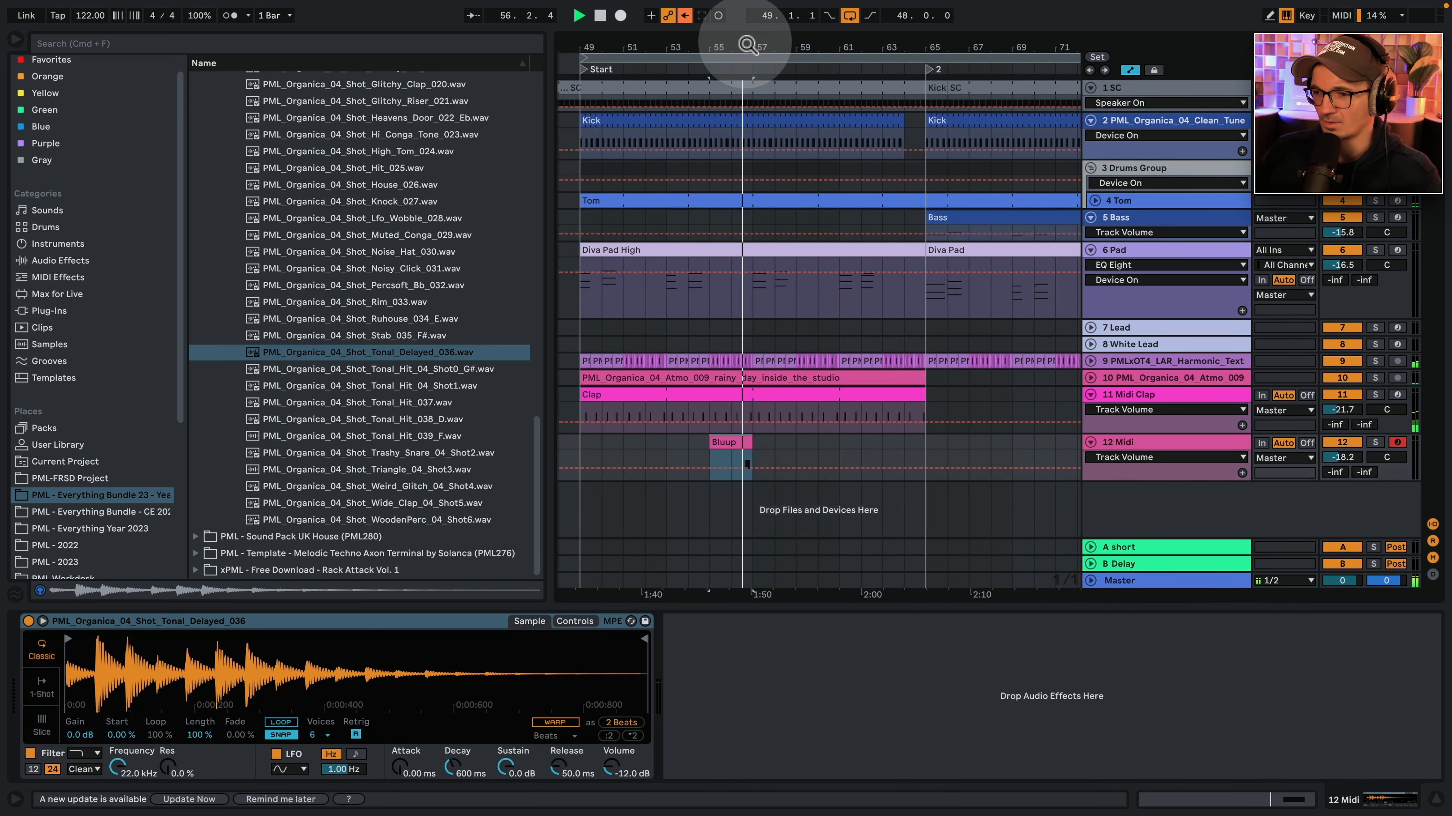
# Copy the EQ Eight with its 375 Hz low cut from the Midi Clap track to the tonal hit track.
pyautogui.click(1195, 426)
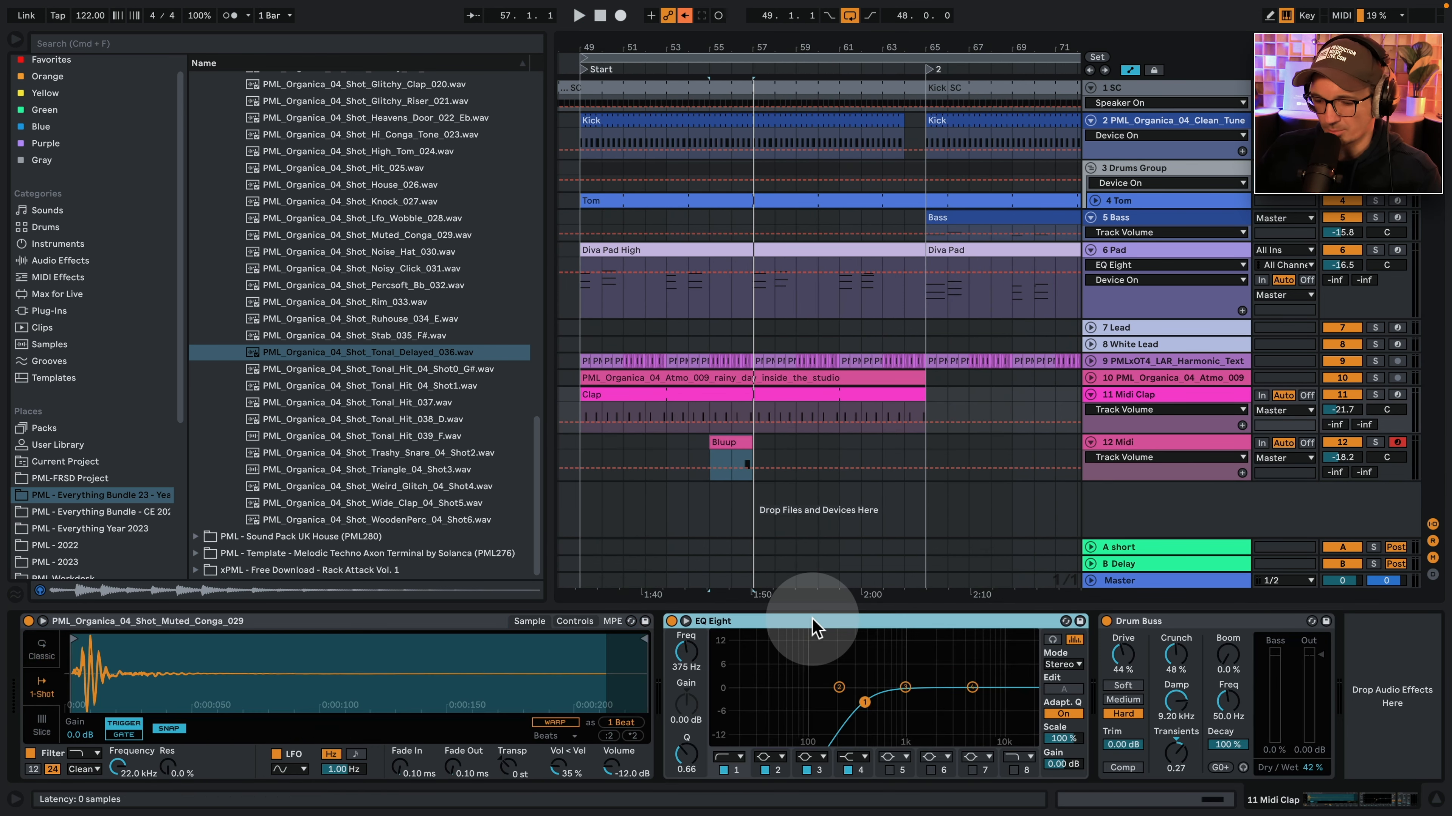
pyautogui.click(1169, 446)
pyautogui.click(762, 678)
pyautogui.press('super+v')
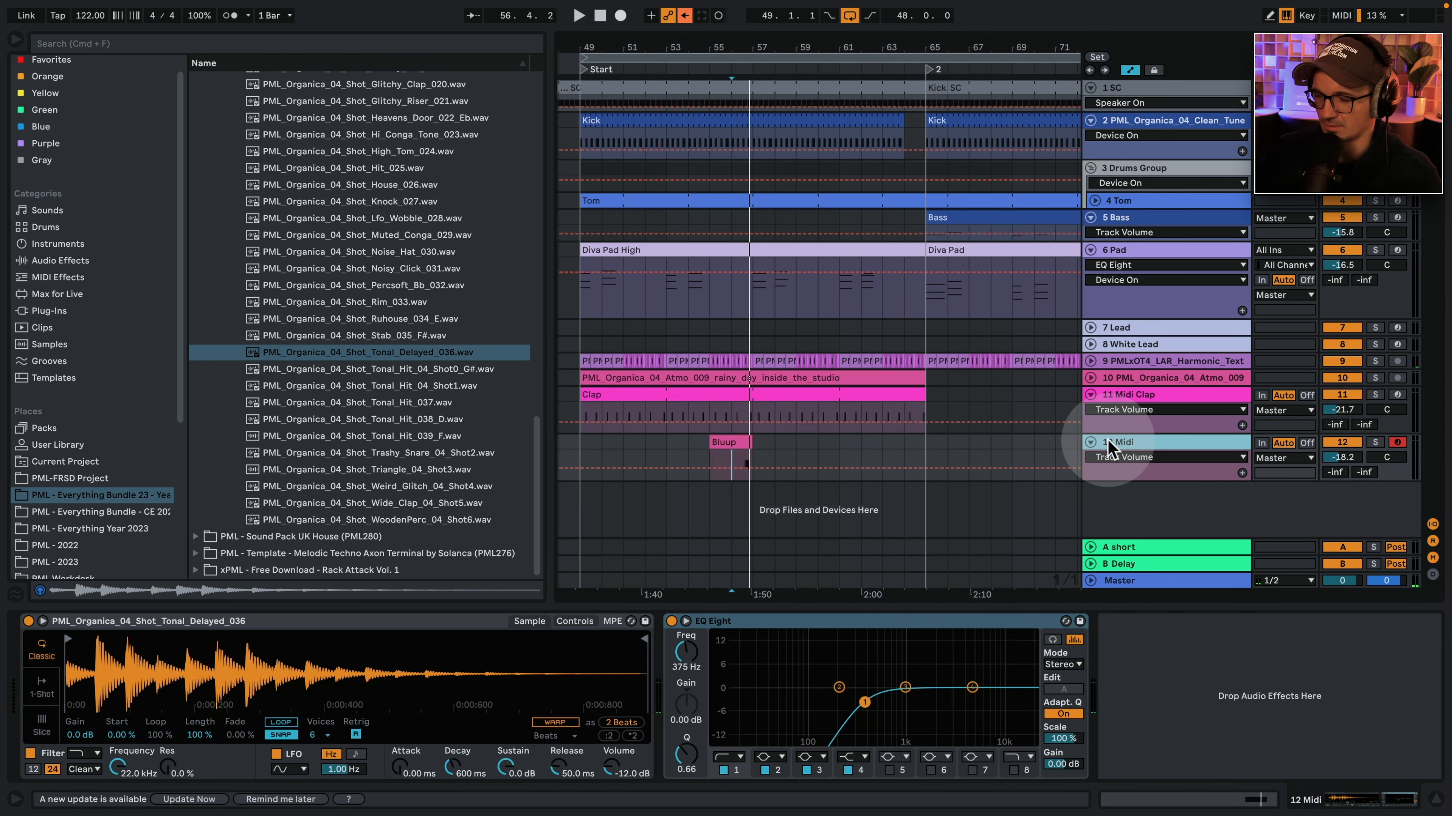
pyautogui.press('space')
# Rename the tonal hit track "Midi Bluup".
pyautogui.rightClick(1120, 443)
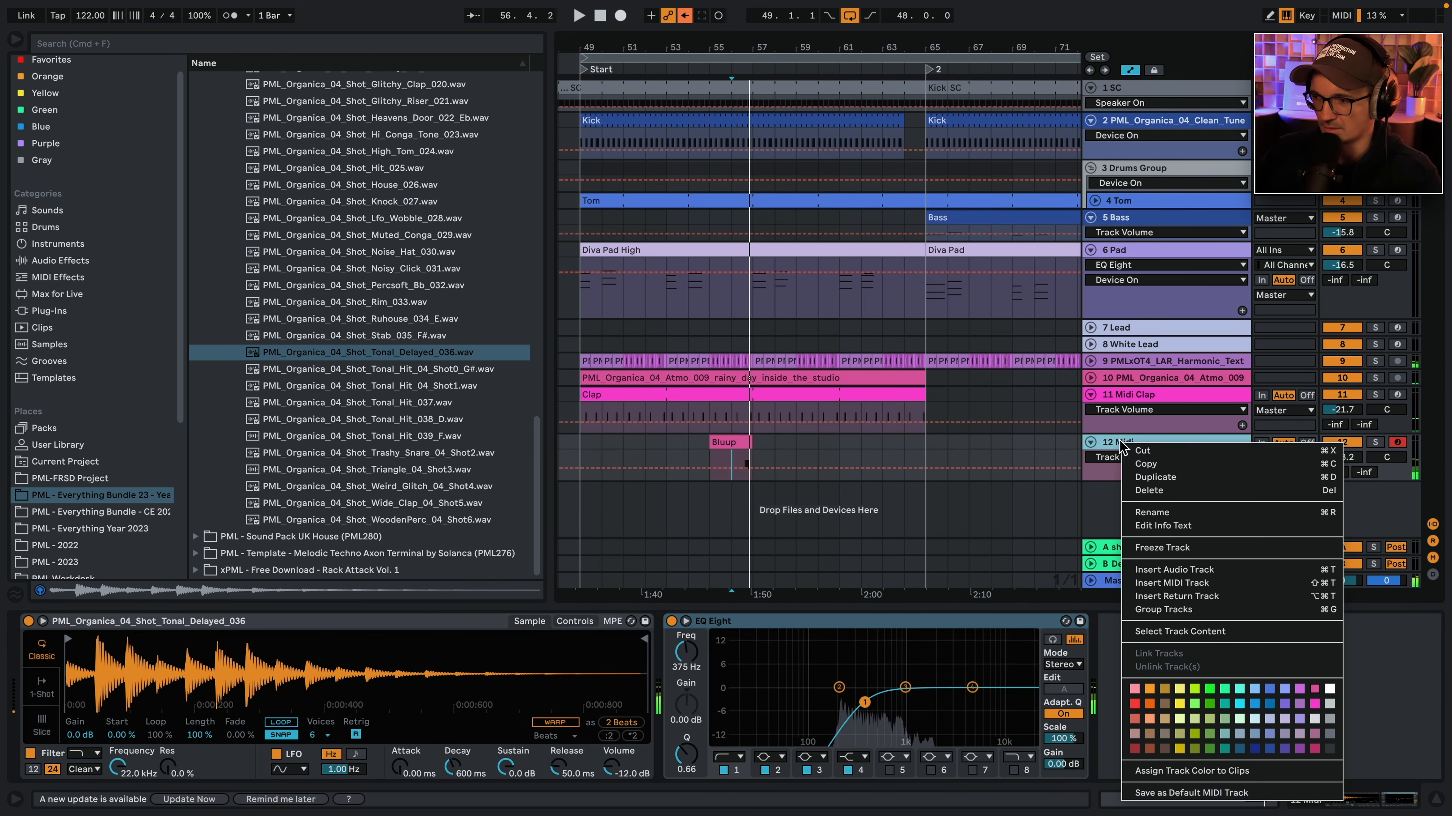
pyautogui.click(1200, 514)
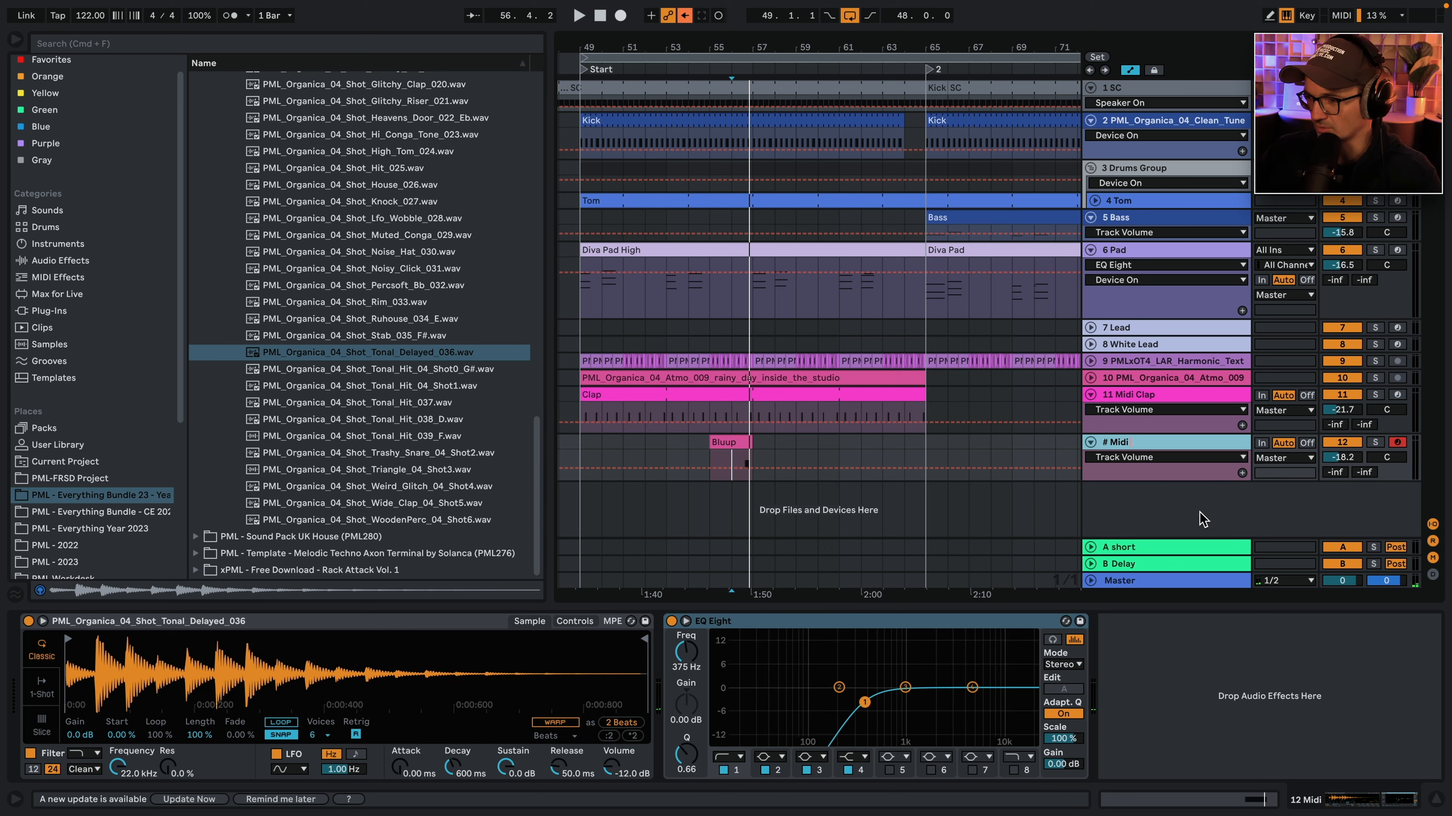
pyautogui.write('Bluup')
pyautogui.press('Return')
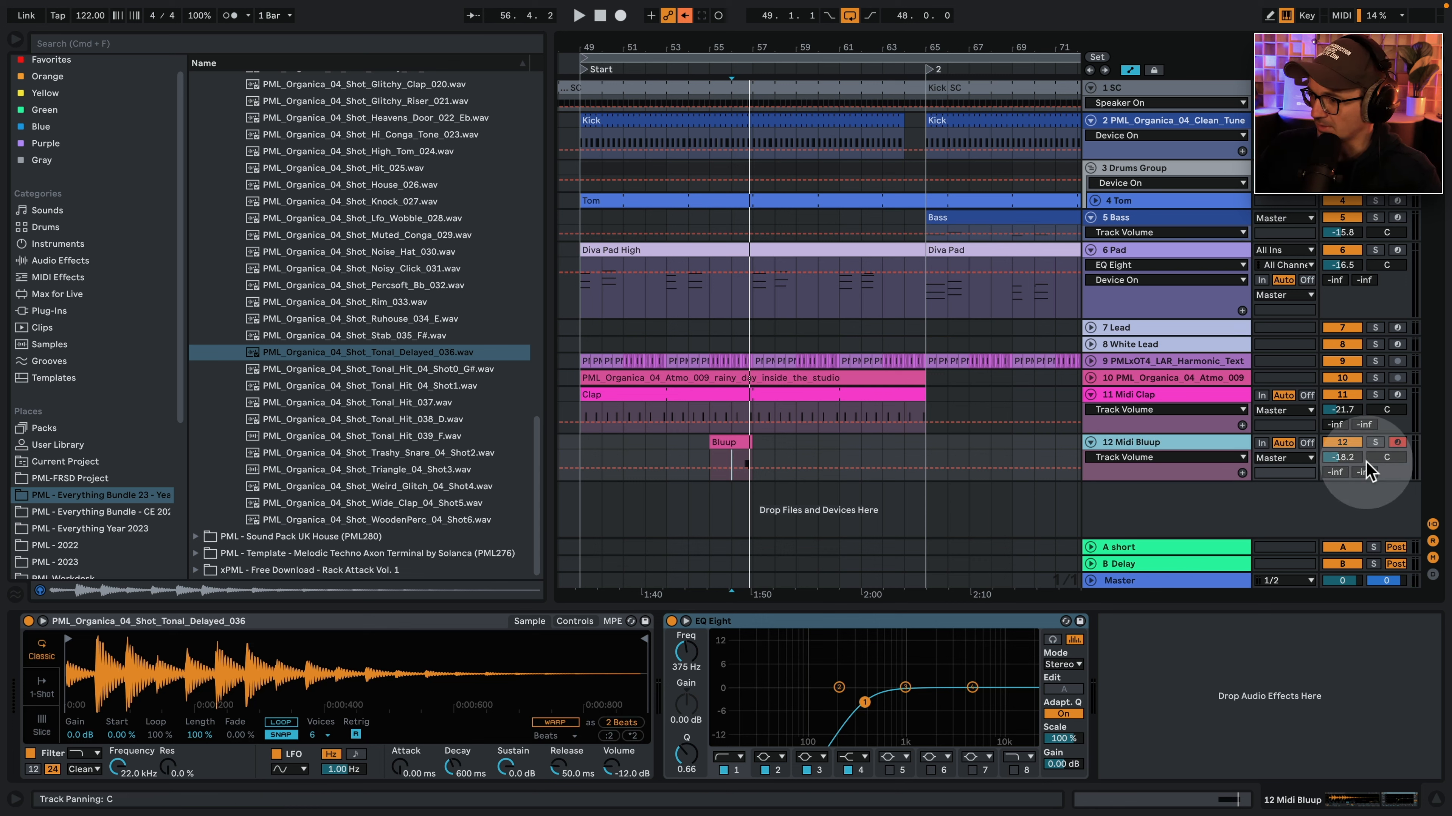
# Pan the Midi Bluup track to 13R and set its volume to -17.4 dB while listening.
pyautogui.moveTo(1383, 457); pyautogui.dragTo(1352, 457)
pyautogui.press('space')
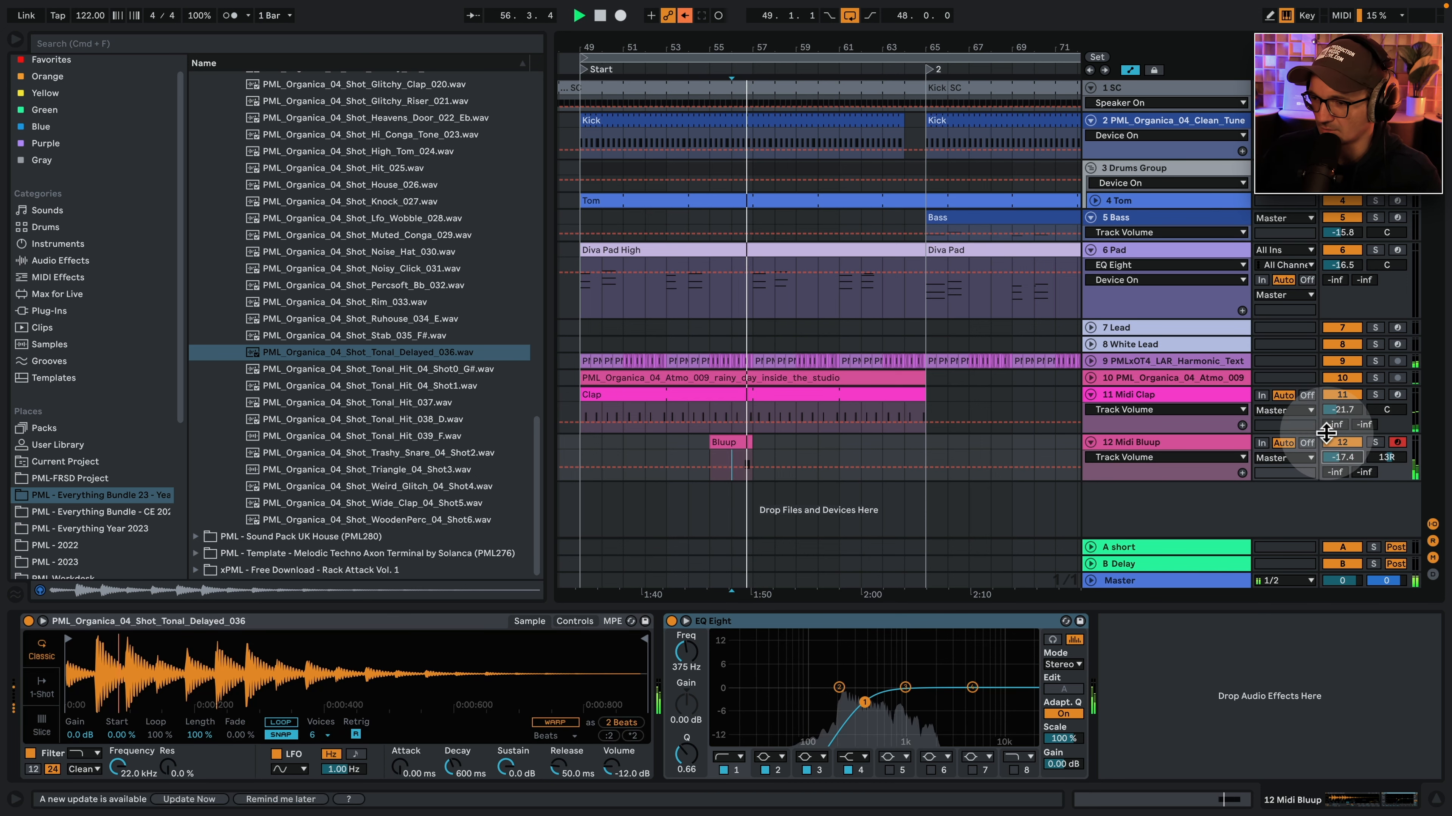
pyautogui.press('space')
# Transpose the Bluup sample up 2 semitones in its sampler controls, comparing the pitch in soloed playback.
pyautogui.click(574, 621)
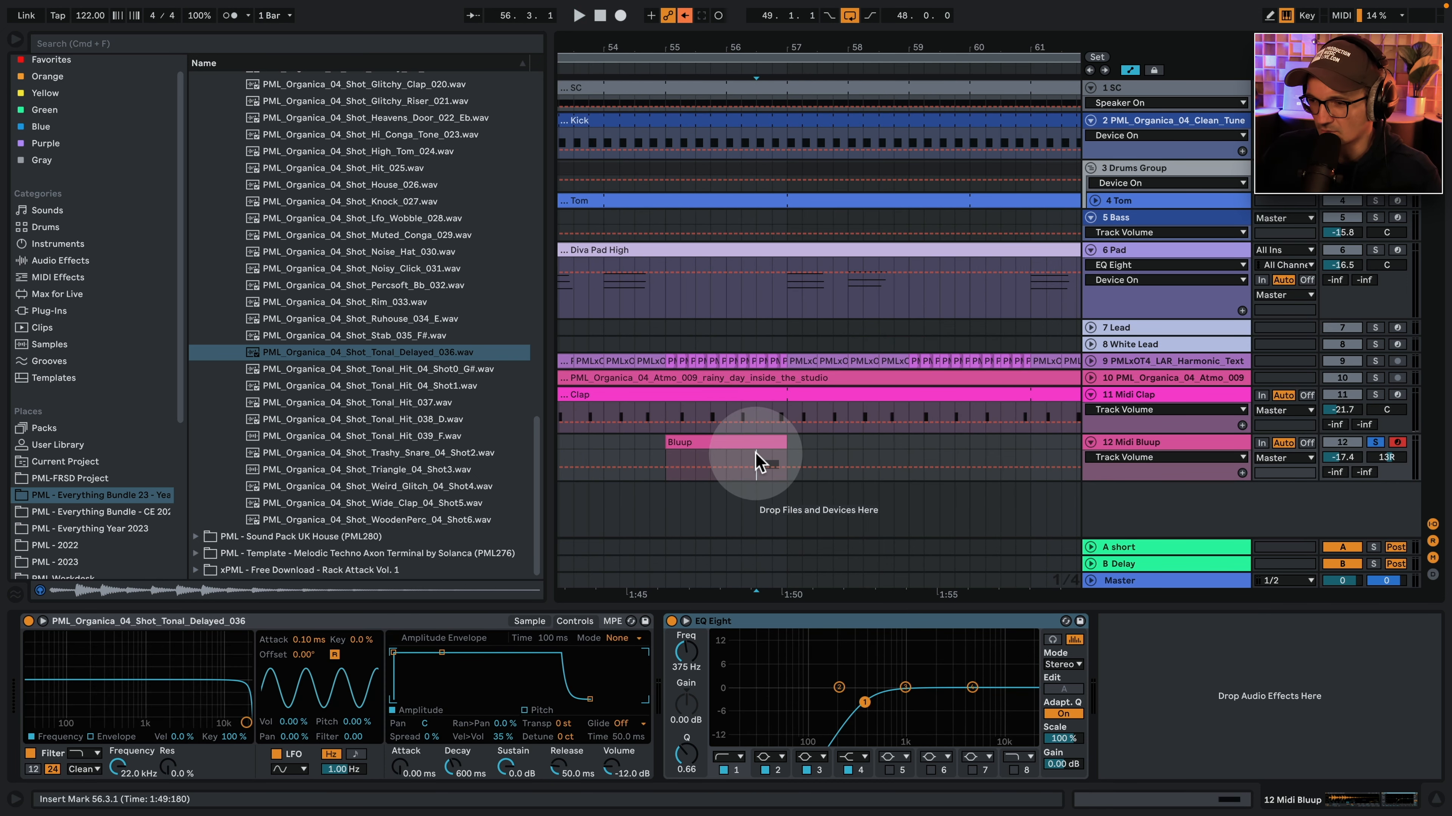
pyautogui.press('space')
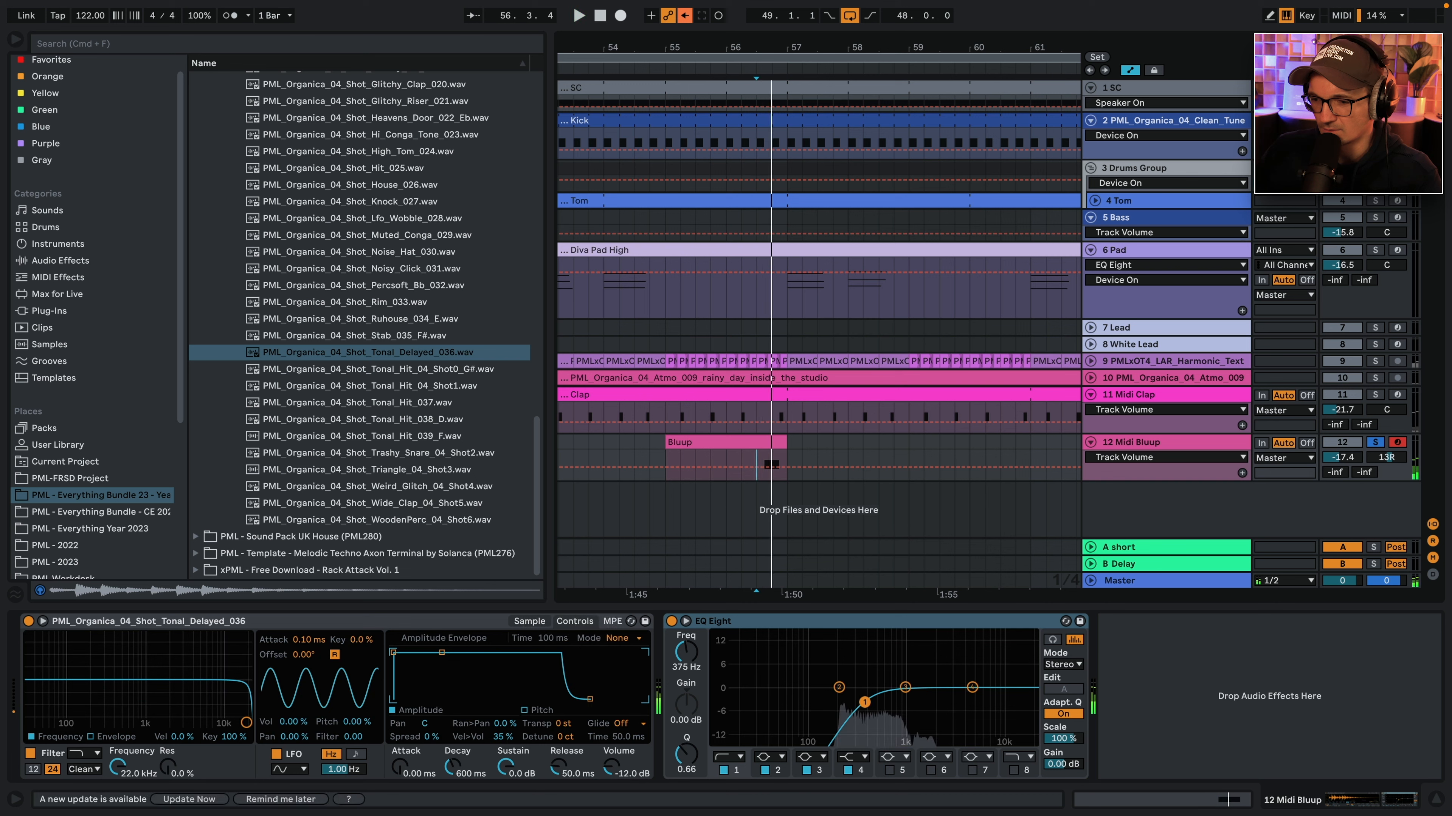
pyautogui.click(564, 722)
pyautogui.press('Up')
pyautogui.press('Up')
pyautogui.press('space')
pyautogui.press('space')
pyautogui.press('space')
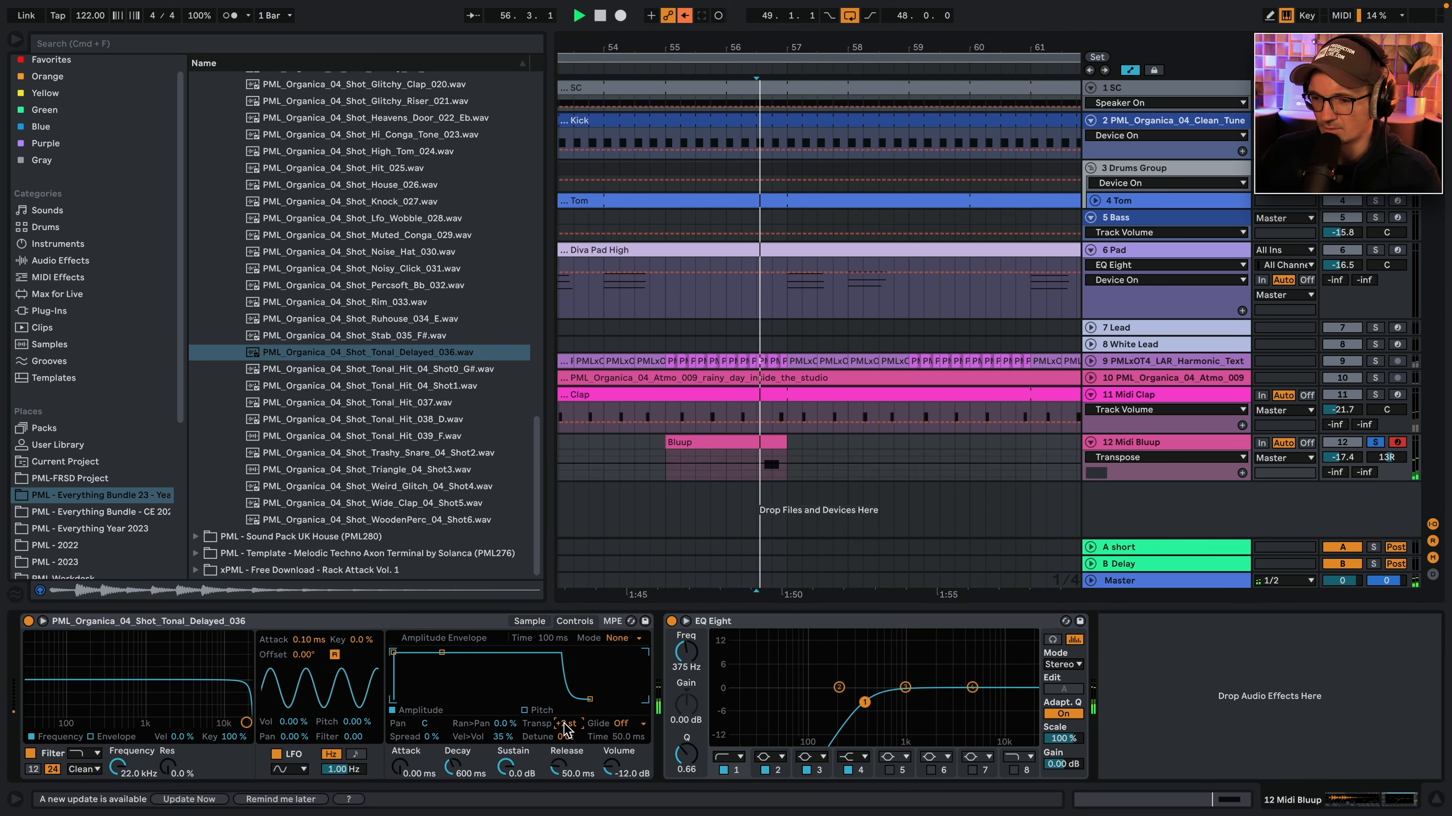
pyautogui.press('space')
pyautogui.press('space')
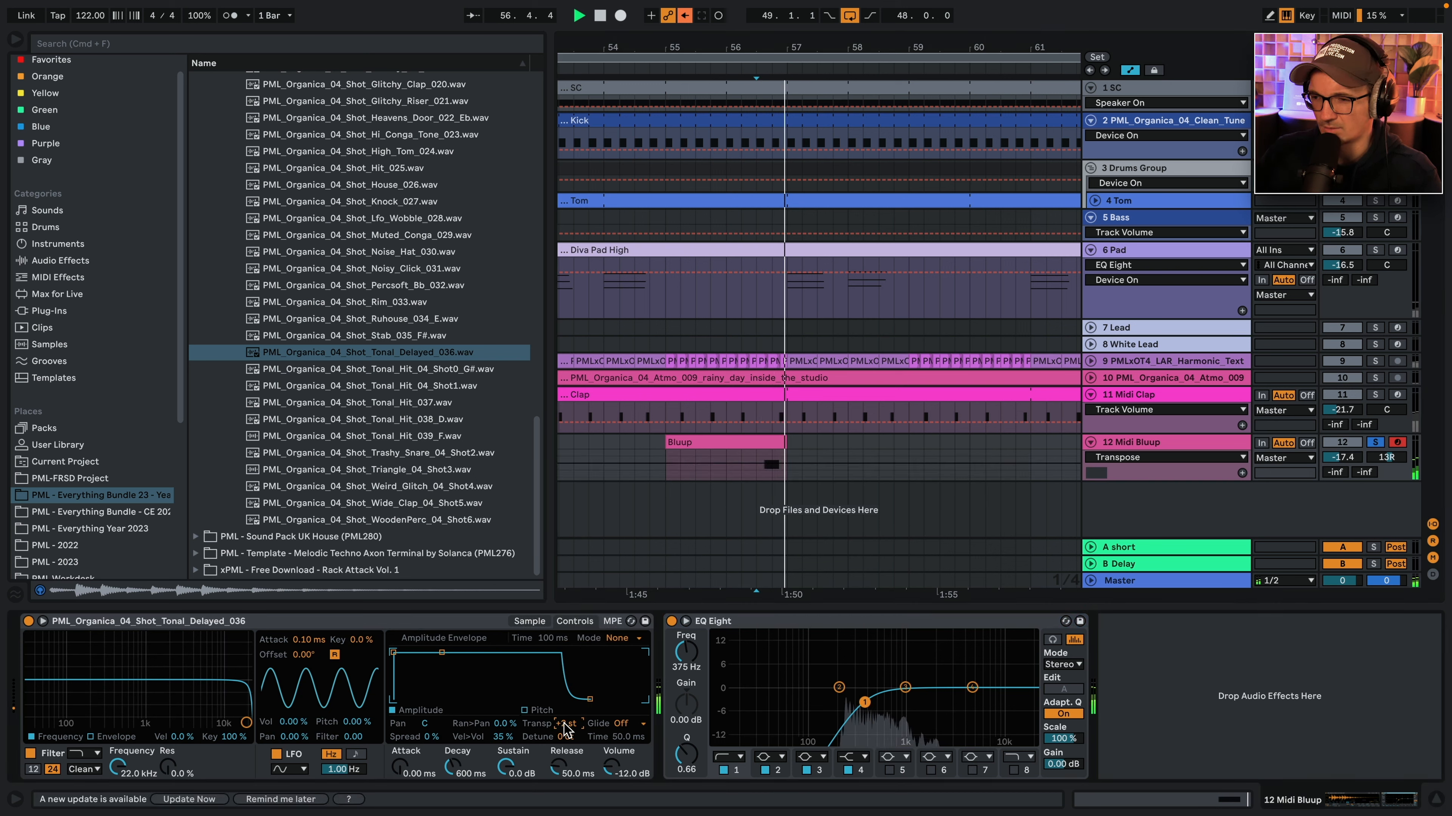
# Take the Midi Bluup track out of solo and play it with the full mix from about bar 56.
pyautogui.click(1375, 442)
pyautogui.click(732, 469)
pyautogui.press('space')
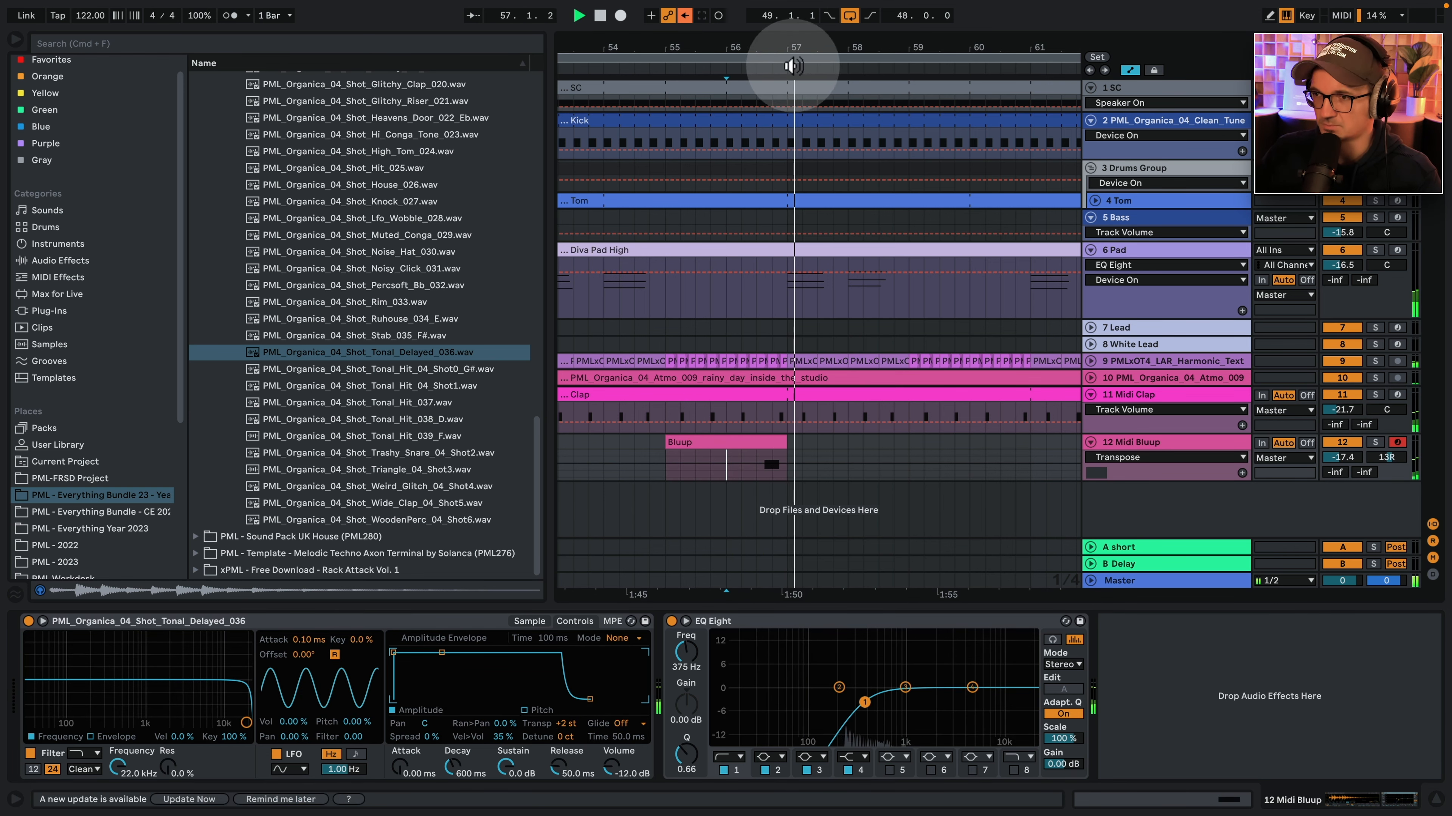
pyautogui.moveTo(794, 50); pyautogui.dragTo(715, 2)
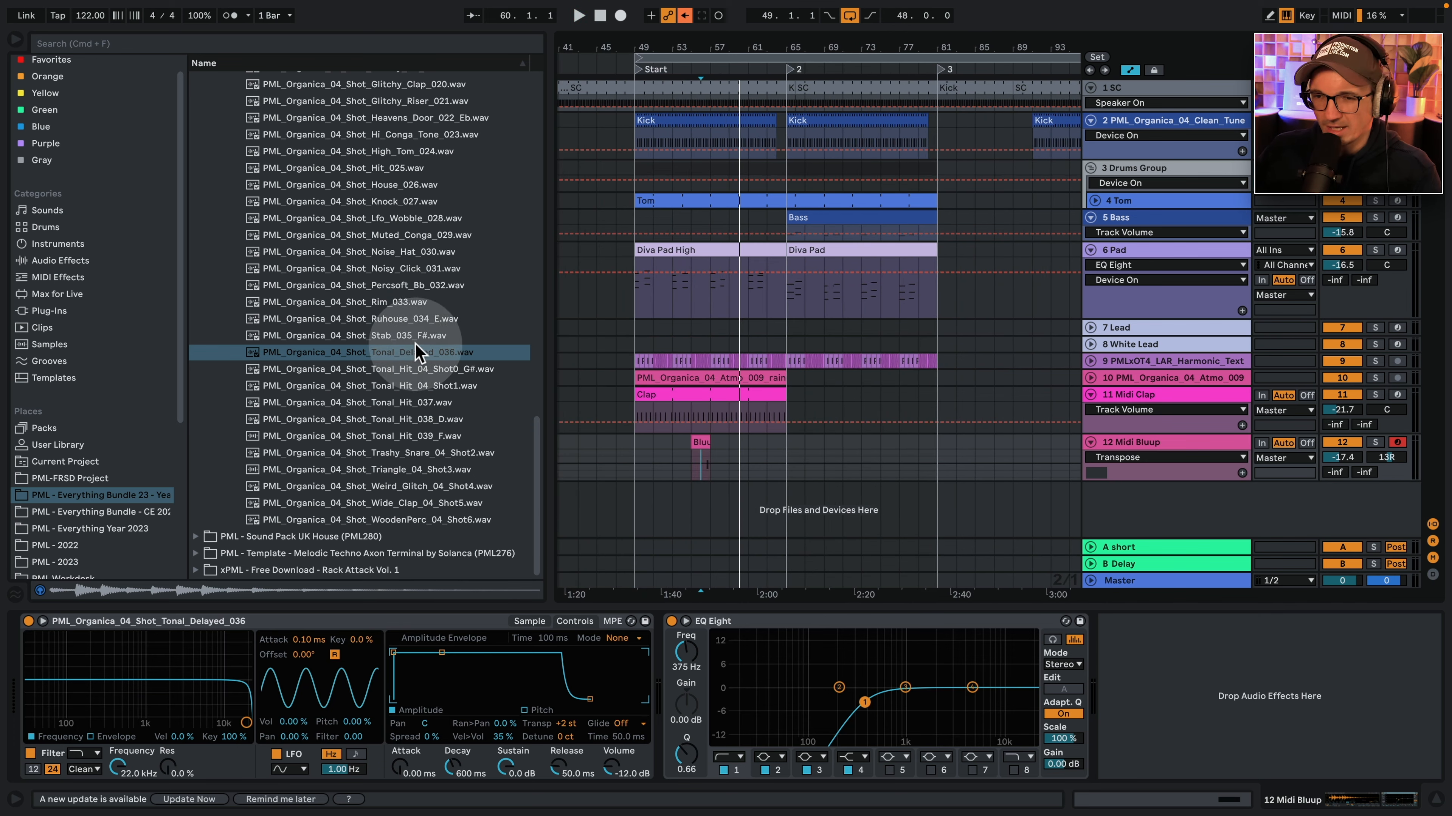
# Open the Hihat Loops folder inside the drum loops of the PML Deep Premium 7 sample pack.
pyautogui.click(416, 353)
pyautogui.scroll(5, 419, 393)
pyautogui.scroll(10, 418, 393)
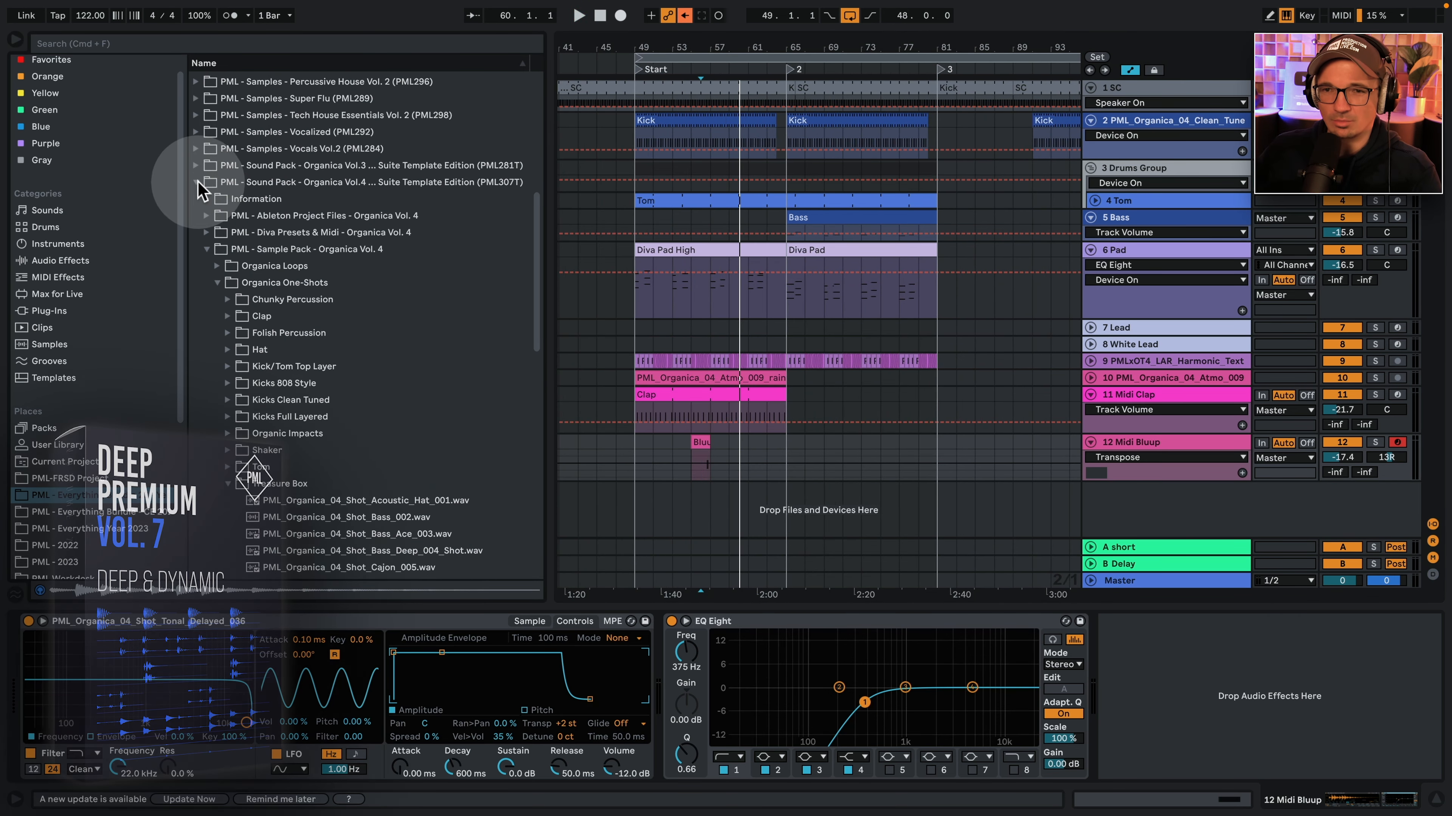
pyautogui.click(197, 185)
pyautogui.scroll(2, 195, 286)
pyautogui.click(195, 381)
pyautogui.scroll(-3, 286, 372)
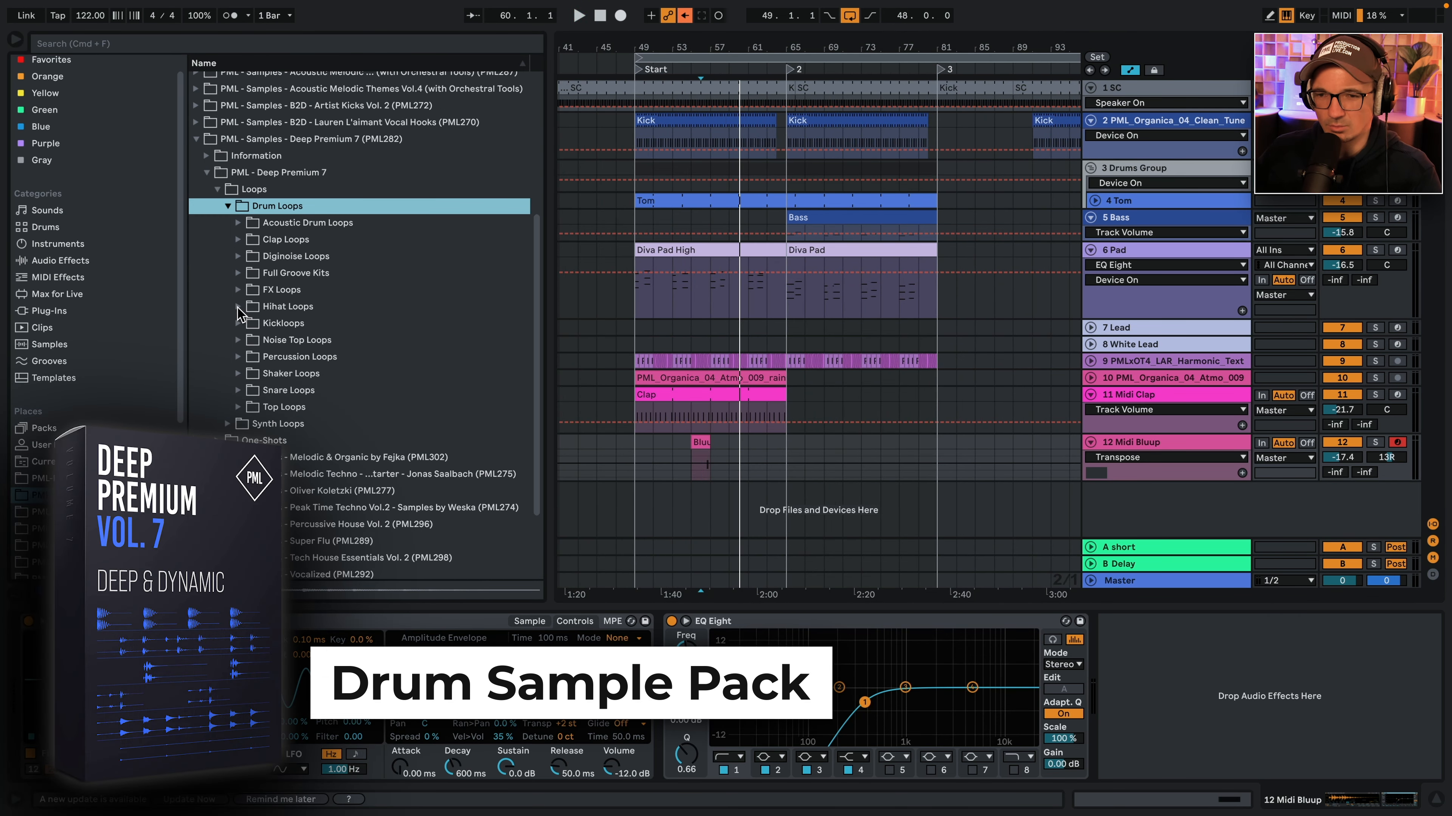
pyautogui.click(238, 307)
# Audition hat loops from the Deep Premium 7 FB and SV series to find one that suits the groove.
pyautogui.click(420, 456)
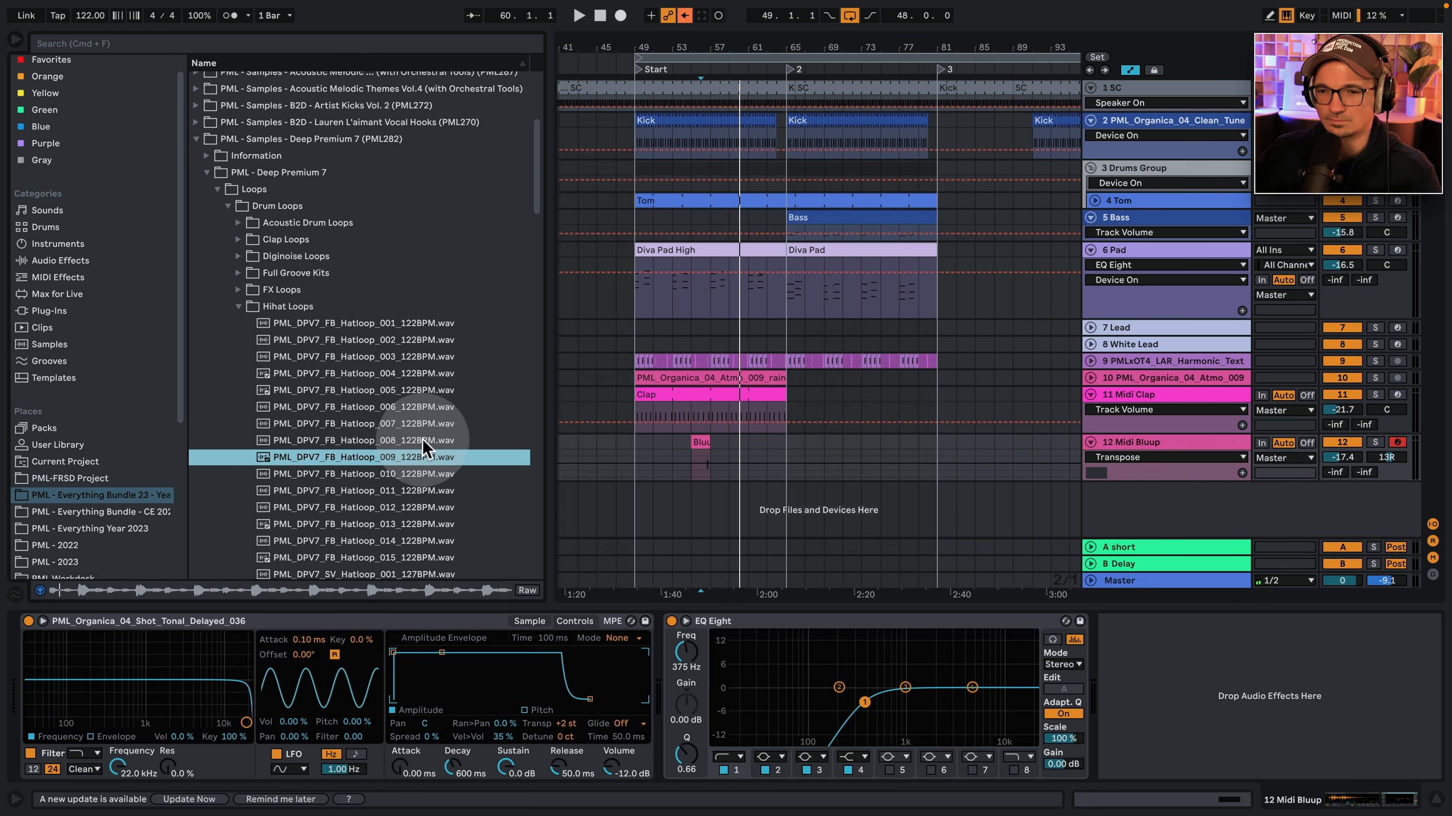
pyautogui.scroll(-3, 400, 395)
pyautogui.click(406, 459)
pyautogui.scroll(-2, 417, 423)
pyautogui.click(437, 405)
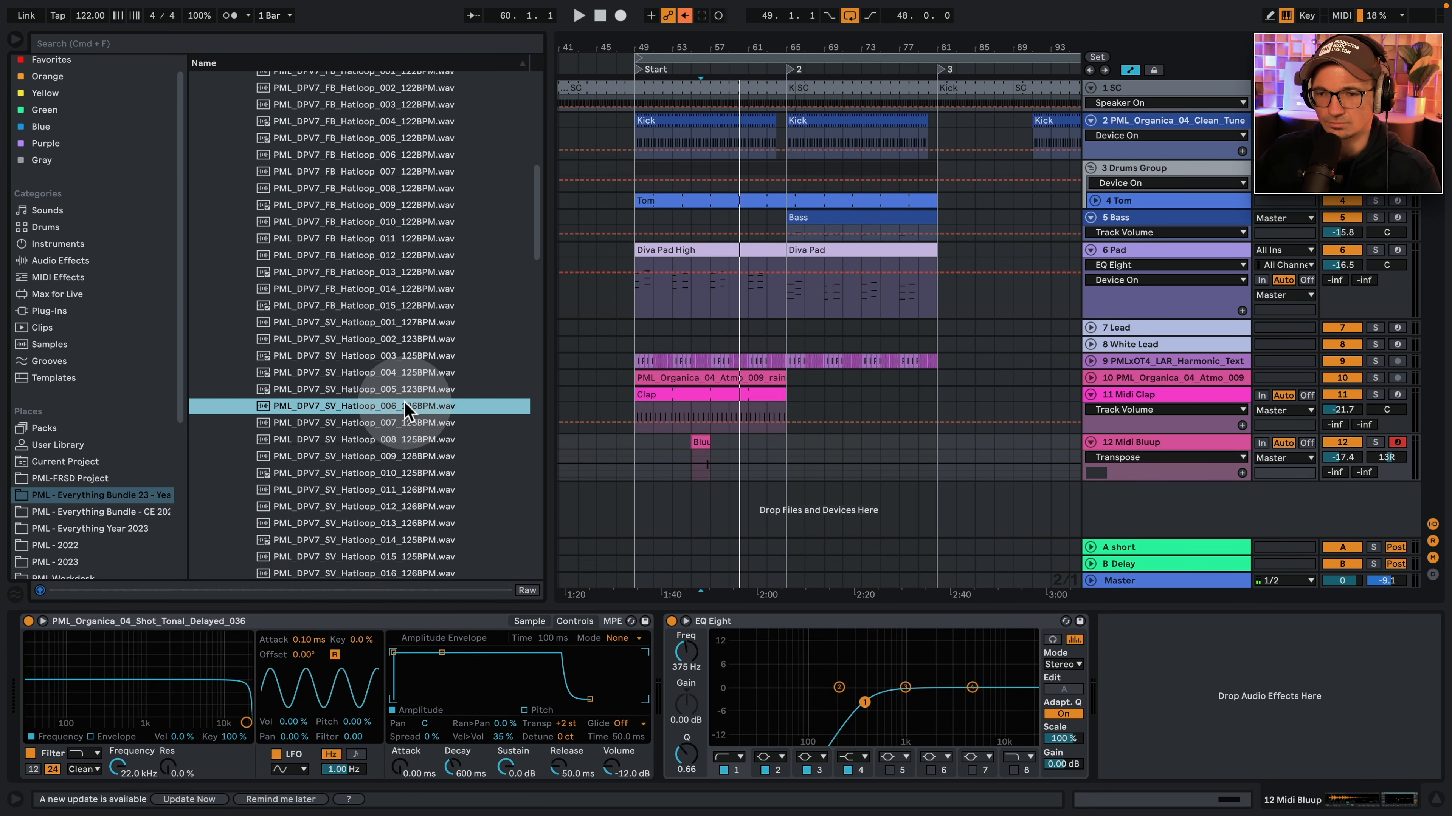
pyautogui.click(400, 439)
pyautogui.scroll(-2, 397, 439)
pyautogui.click(380, 402)
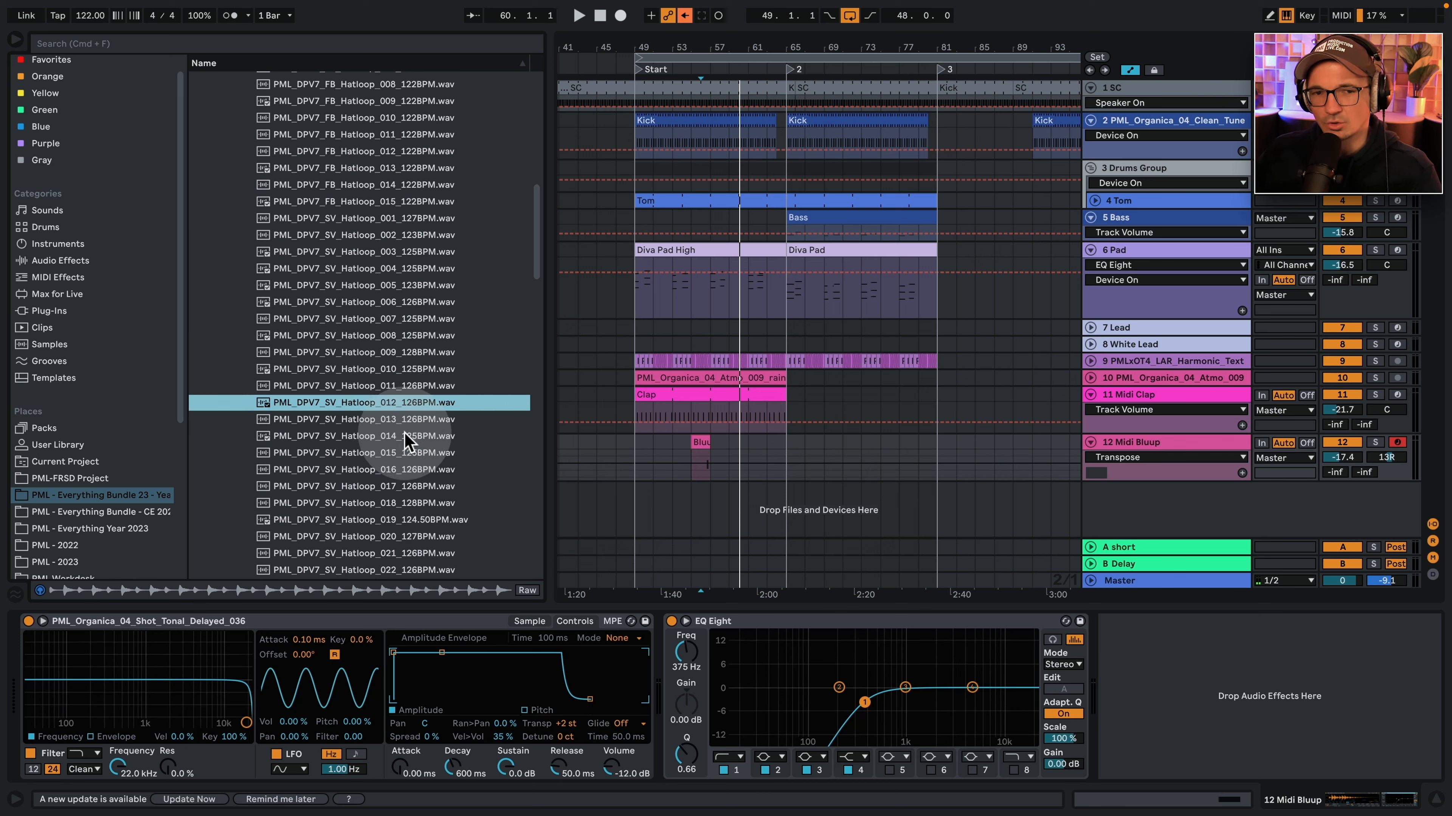
pyautogui.scroll(-4, 403, 432)
pyautogui.click(432, 457)
pyautogui.scroll(-3, 433, 470)
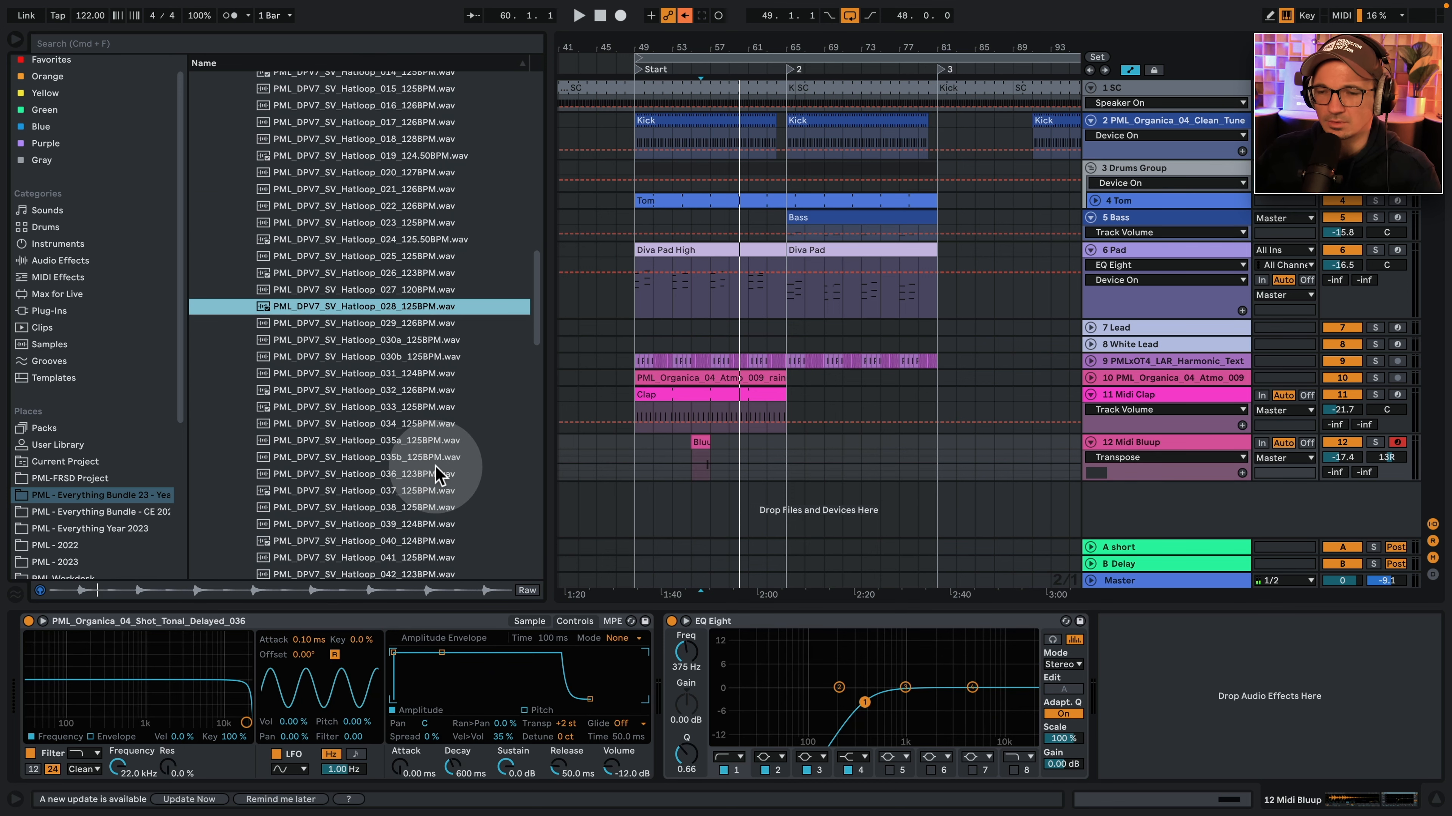
pyautogui.click(398, 427)
pyautogui.scroll(-2, 426, 447)
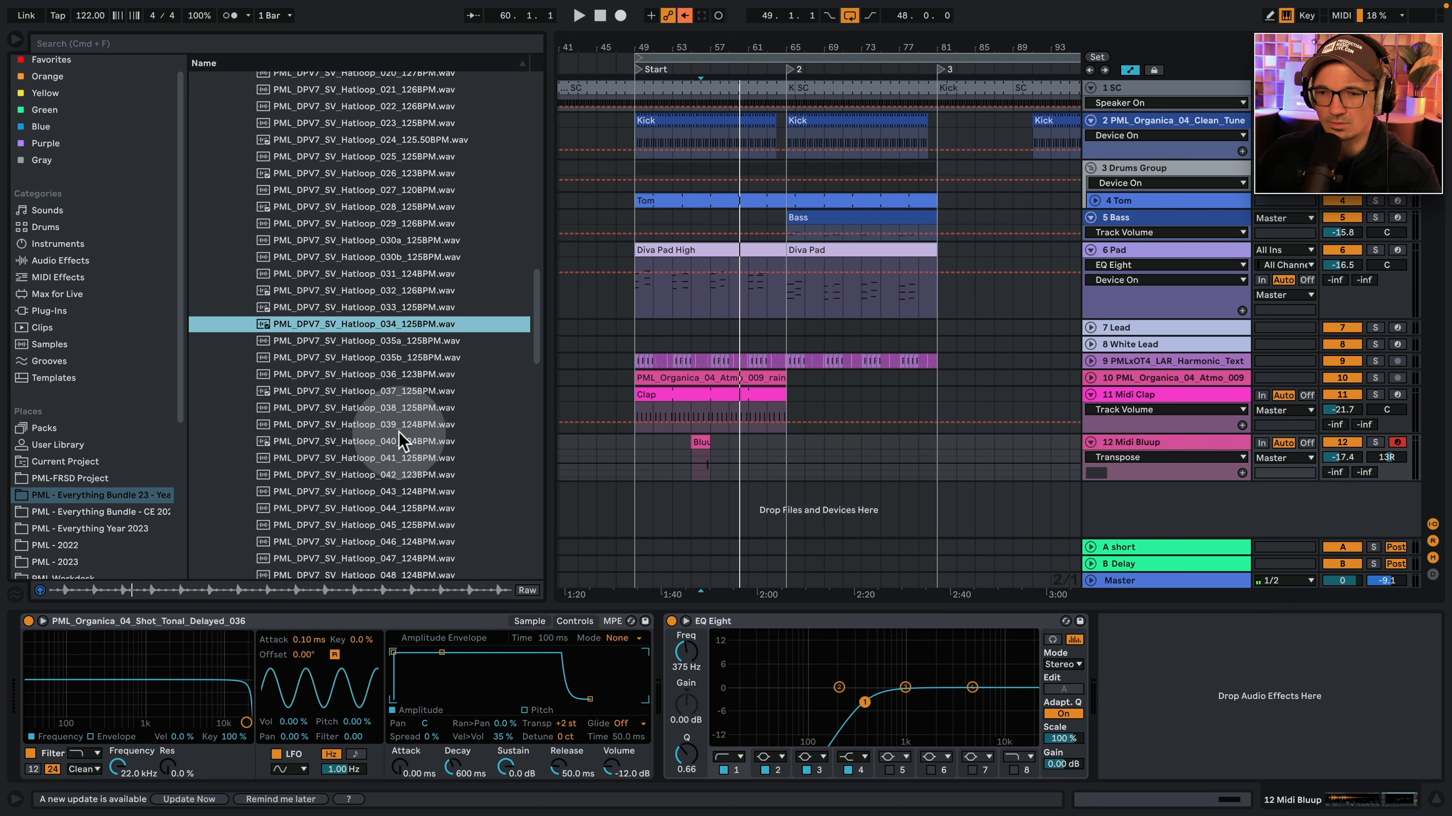
# Place PML_DPV7_SV_Hatloop_040_124BPM on a new audio track from bar 65 to 81 and set its volume to -31.0 dB.
pyautogui.click(400, 432)
pyautogui.click(408, 445)
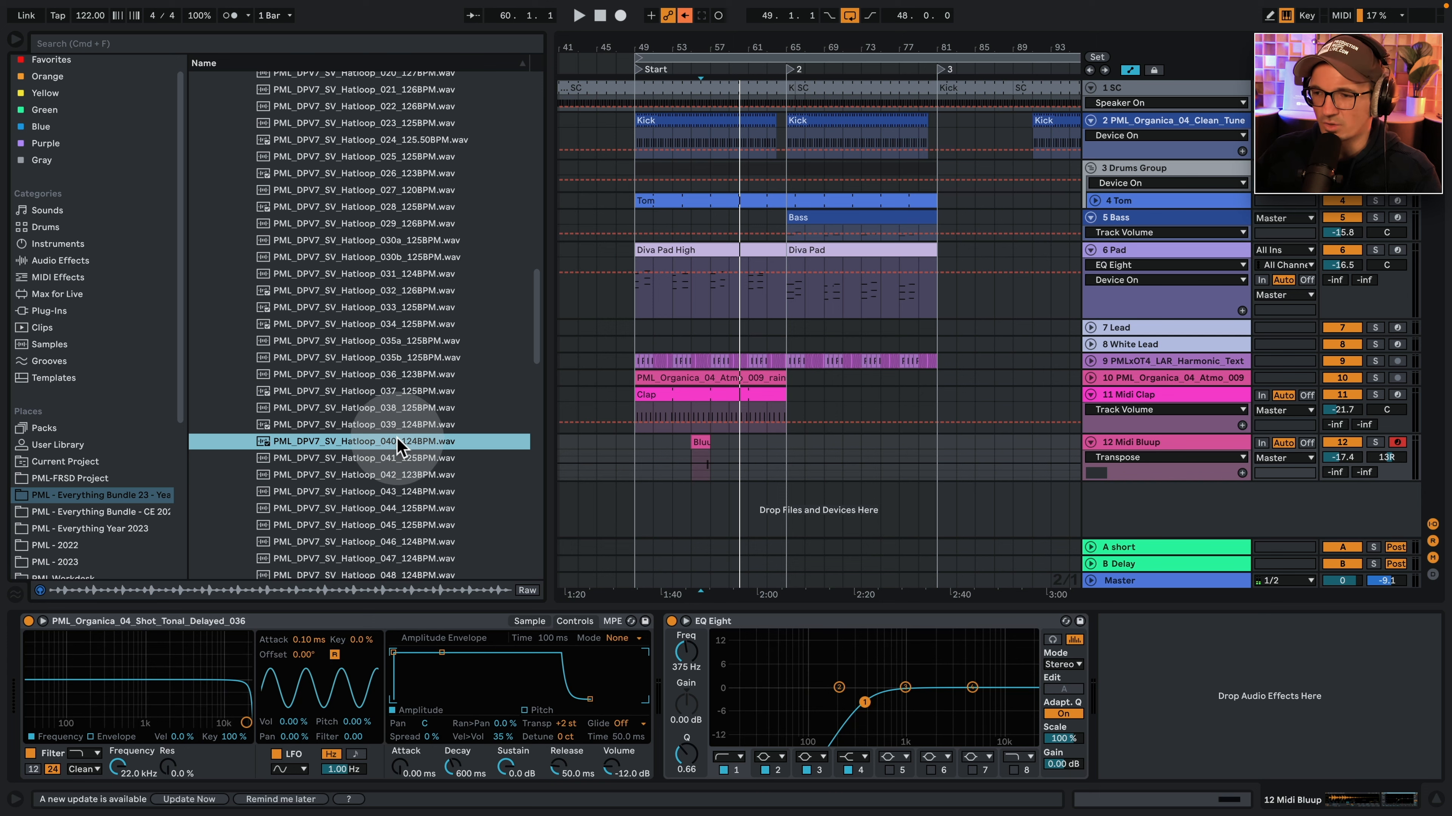
pyautogui.moveTo(399, 446); pyautogui.dragTo(788, 424)
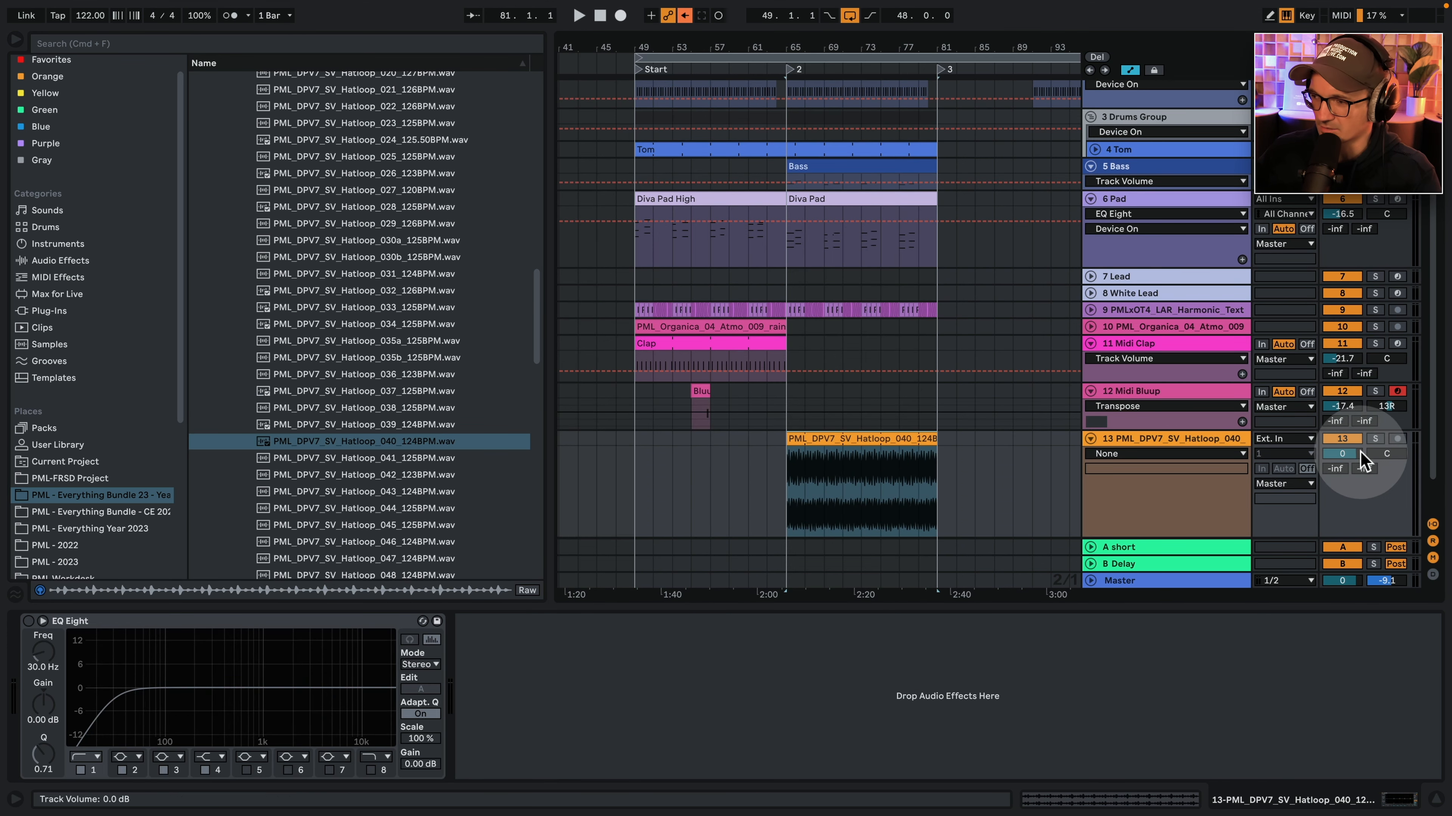
pyautogui.moveTo(1342, 453); pyautogui.dragTo(1342, 460)
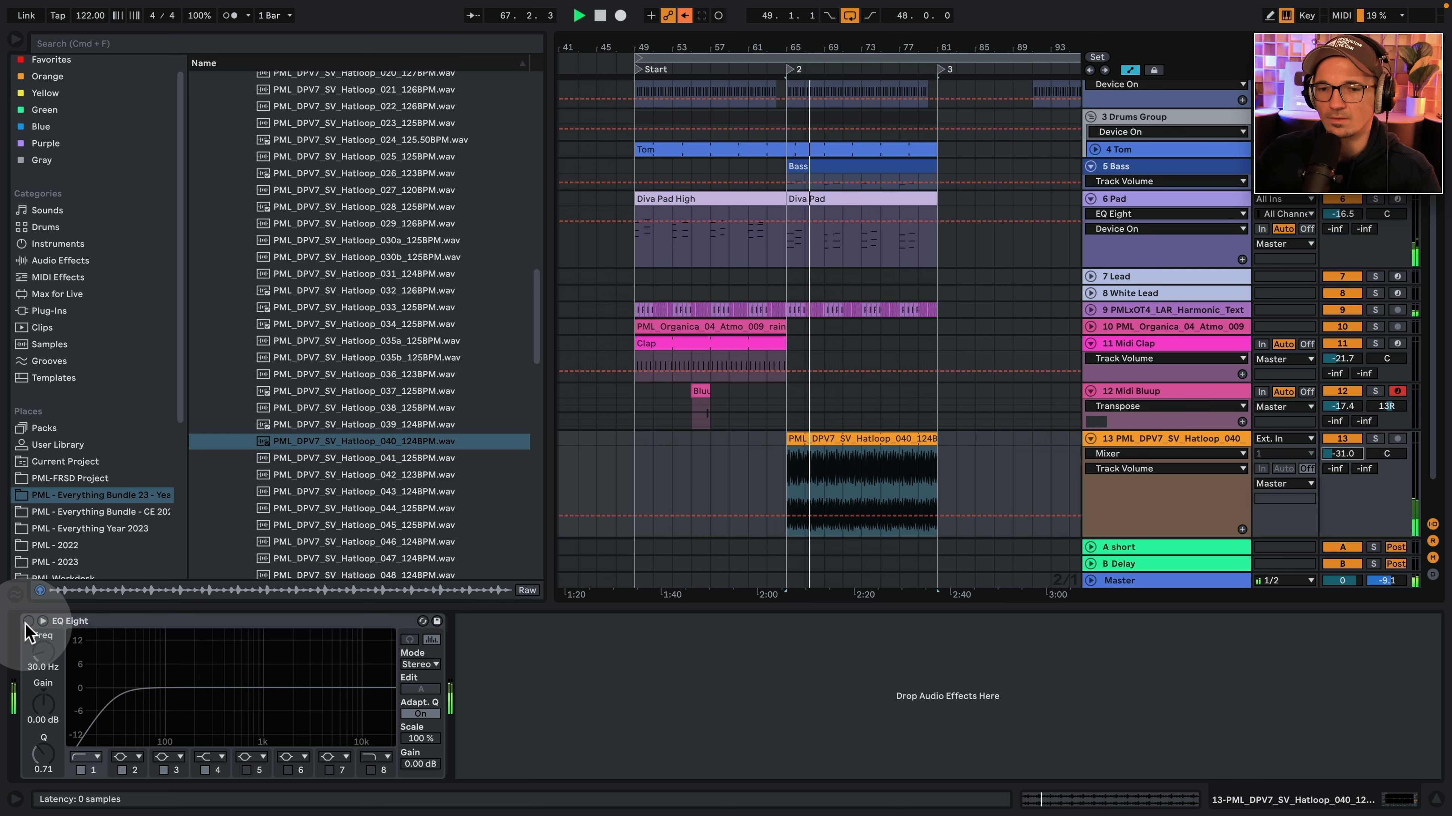
# Enable the hat loop track's EQ Eight with a low cut at 696 Hz and a high cut at 14.1 kHz while listening.
pyautogui.click(27, 621)
pyautogui.moveTo(114, 697); pyautogui.dragTo(141, 703)
pyautogui.moveTo(238, 699); pyautogui.dragTo(247, 699)
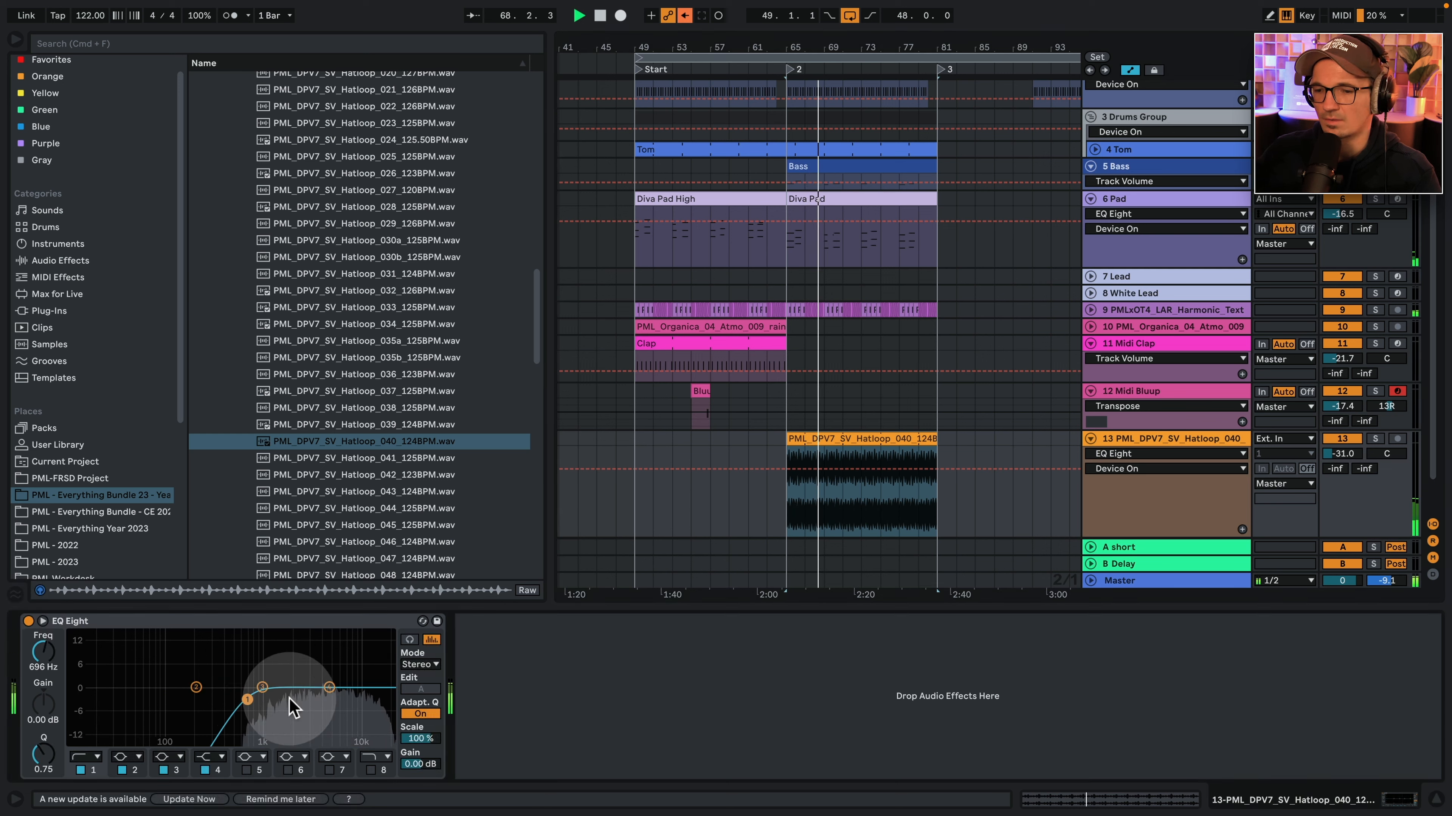
pyautogui.click(371, 770)
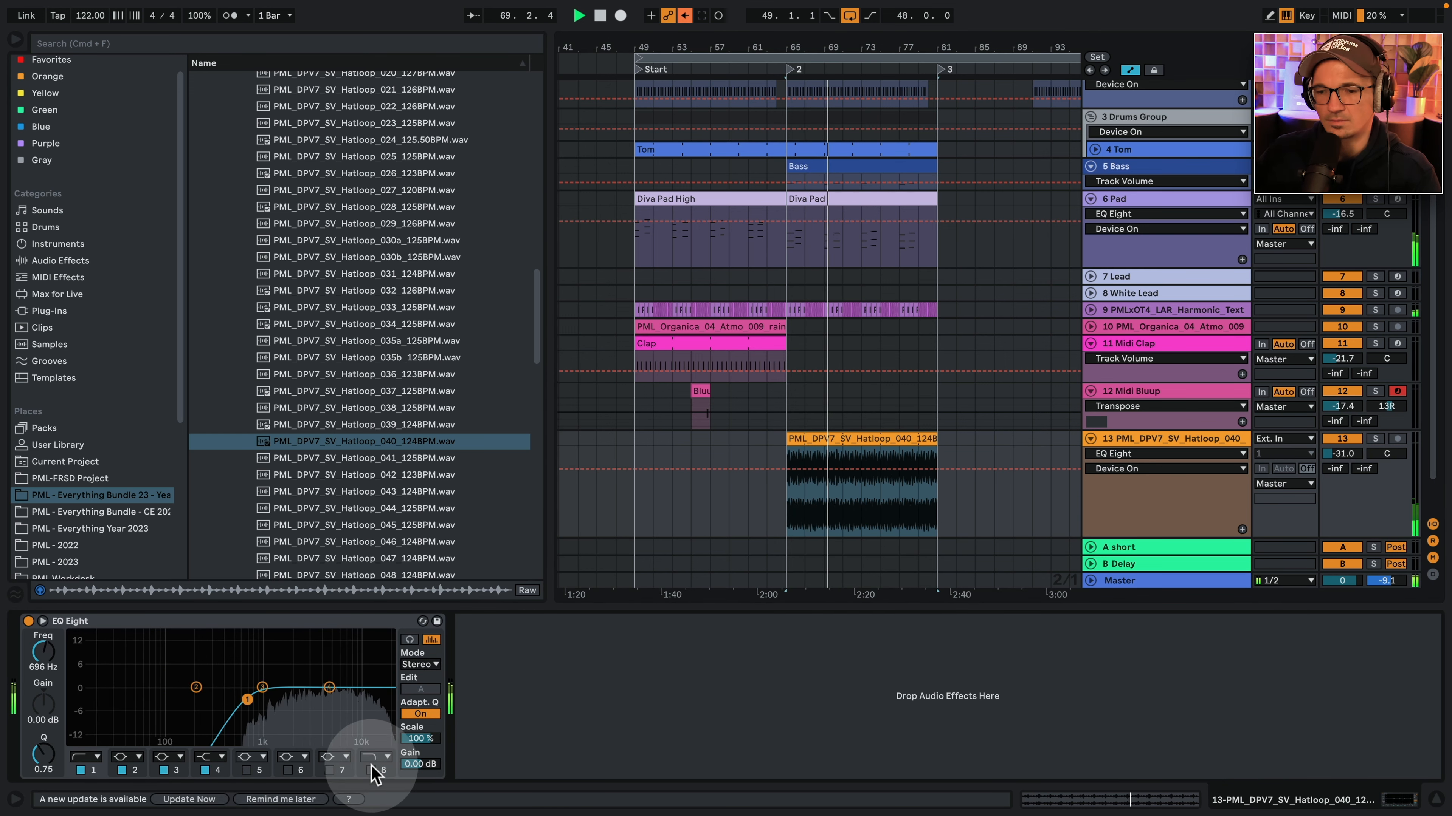
pyautogui.moveTo(389, 697); pyautogui.dragTo(372, 699)
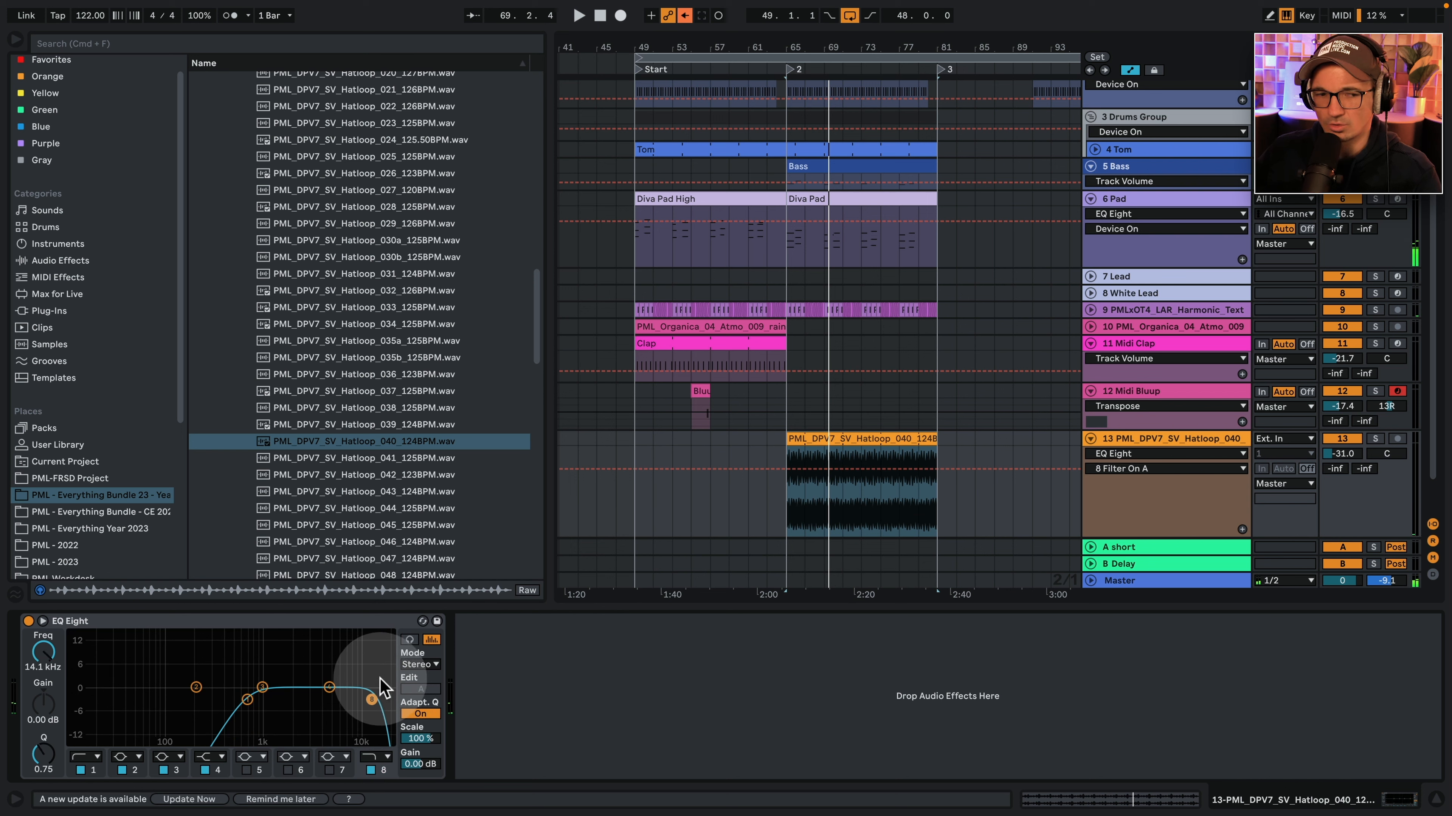
pyautogui.press('space')
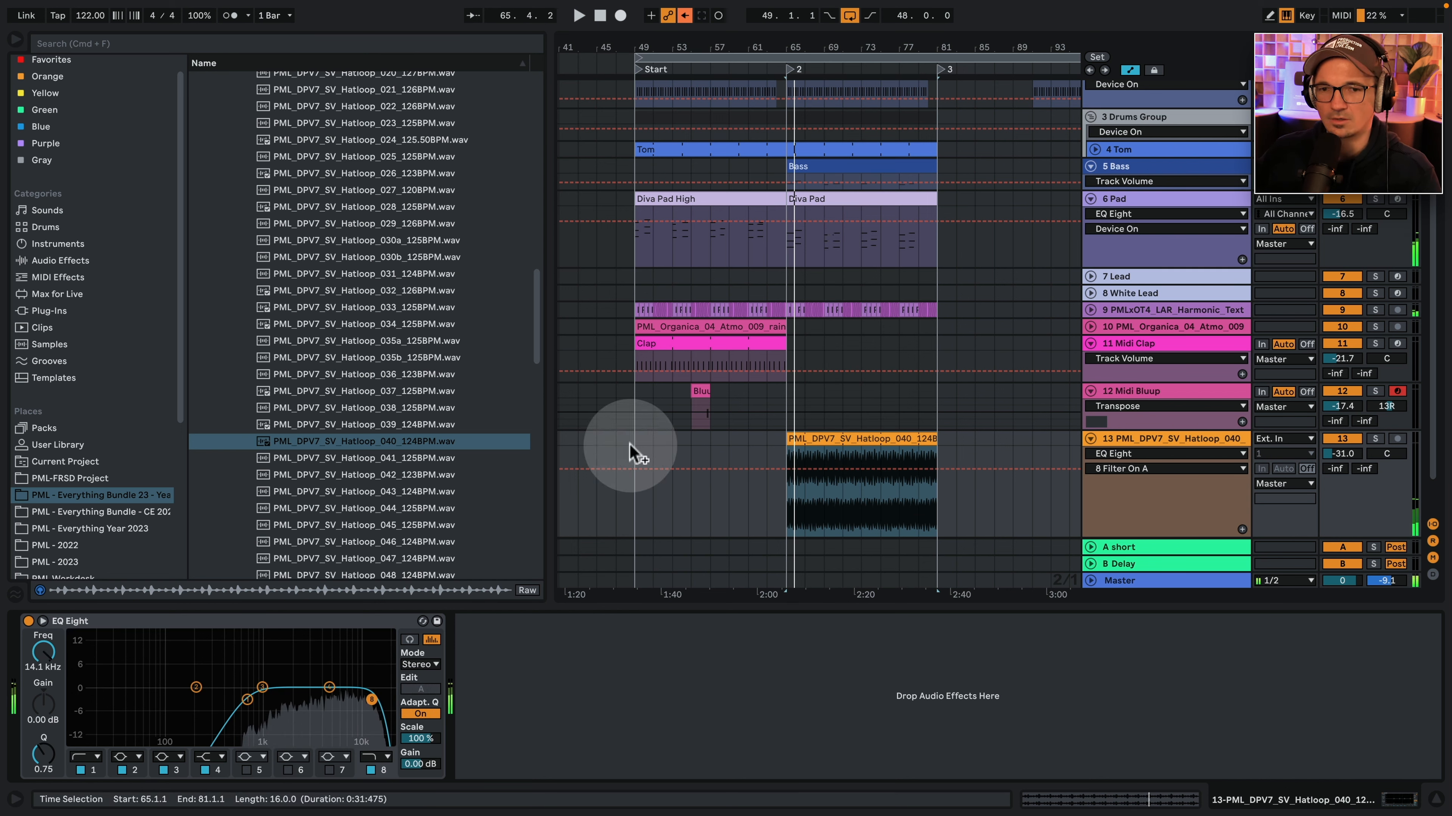
# Add a Vocoder after the hat loop's EQ Eight and set its Dry/Wet to 26.5% and Depth to 71%.
pyautogui.scroll(-8, 323, 396)
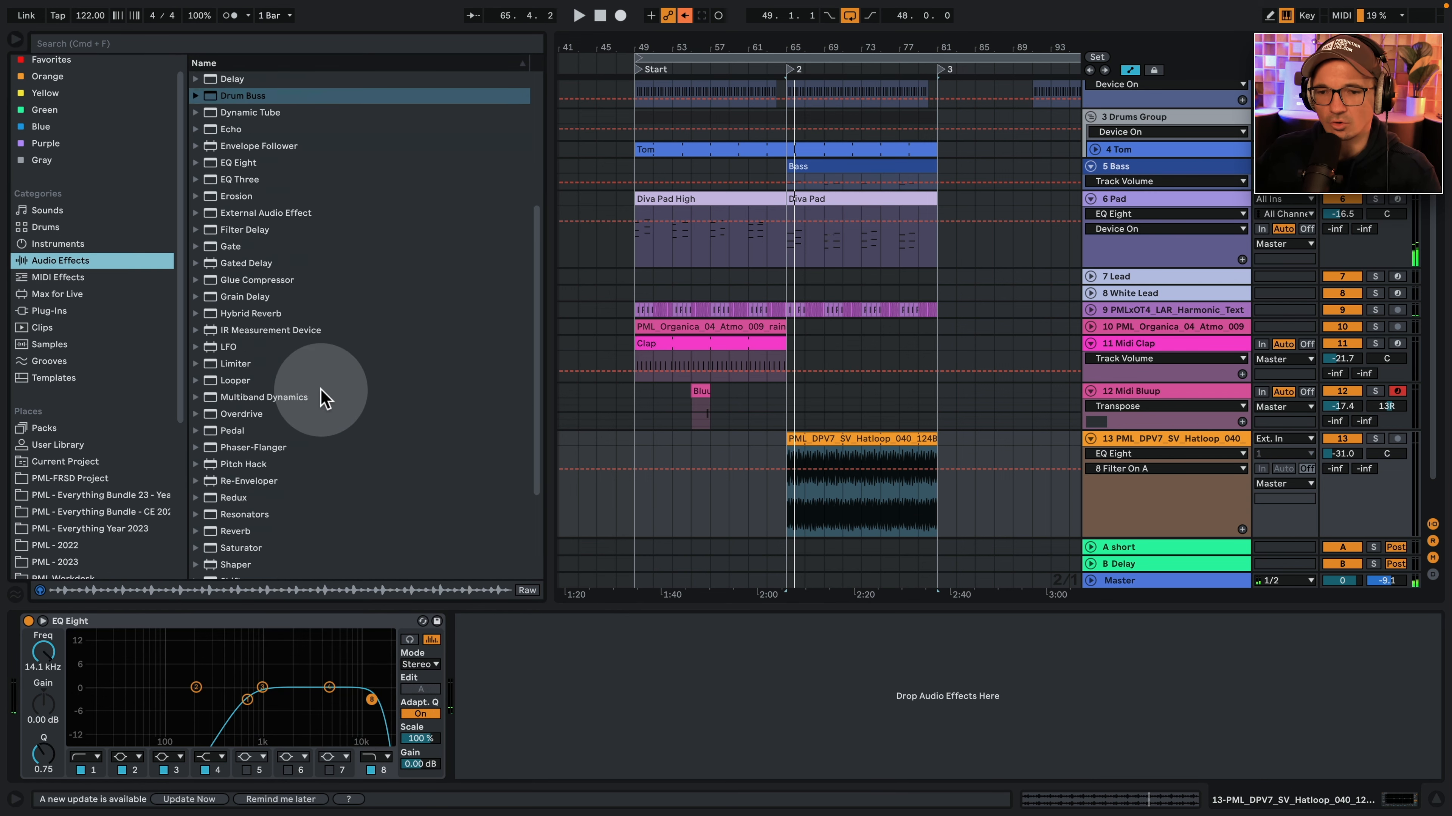
pyautogui.moveTo(240, 572); pyautogui.dragTo(572, 655)
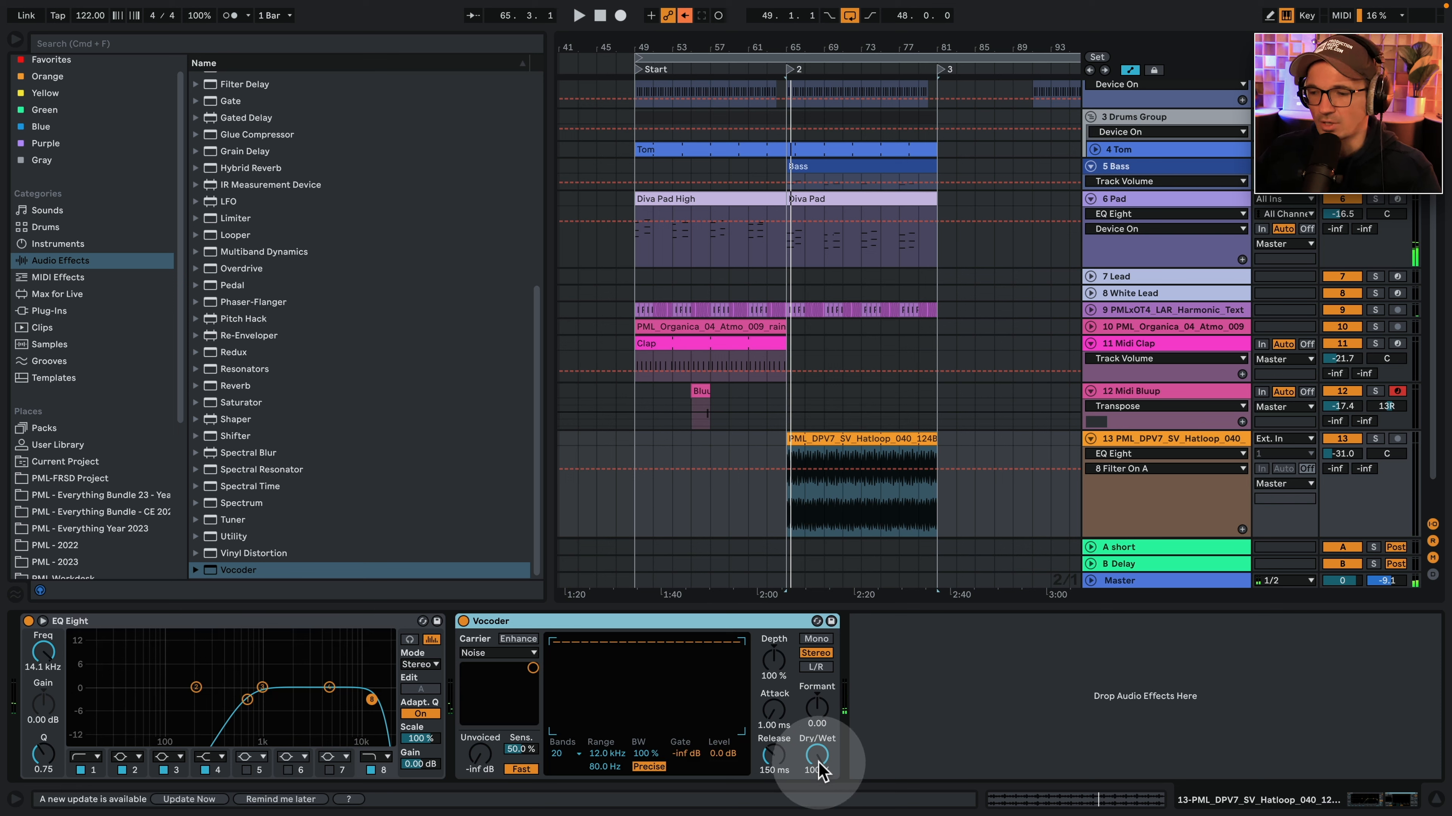
pyautogui.moveTo(821, 772); pyautogui.dragTo(821, 782)
pyautogui.press('space')
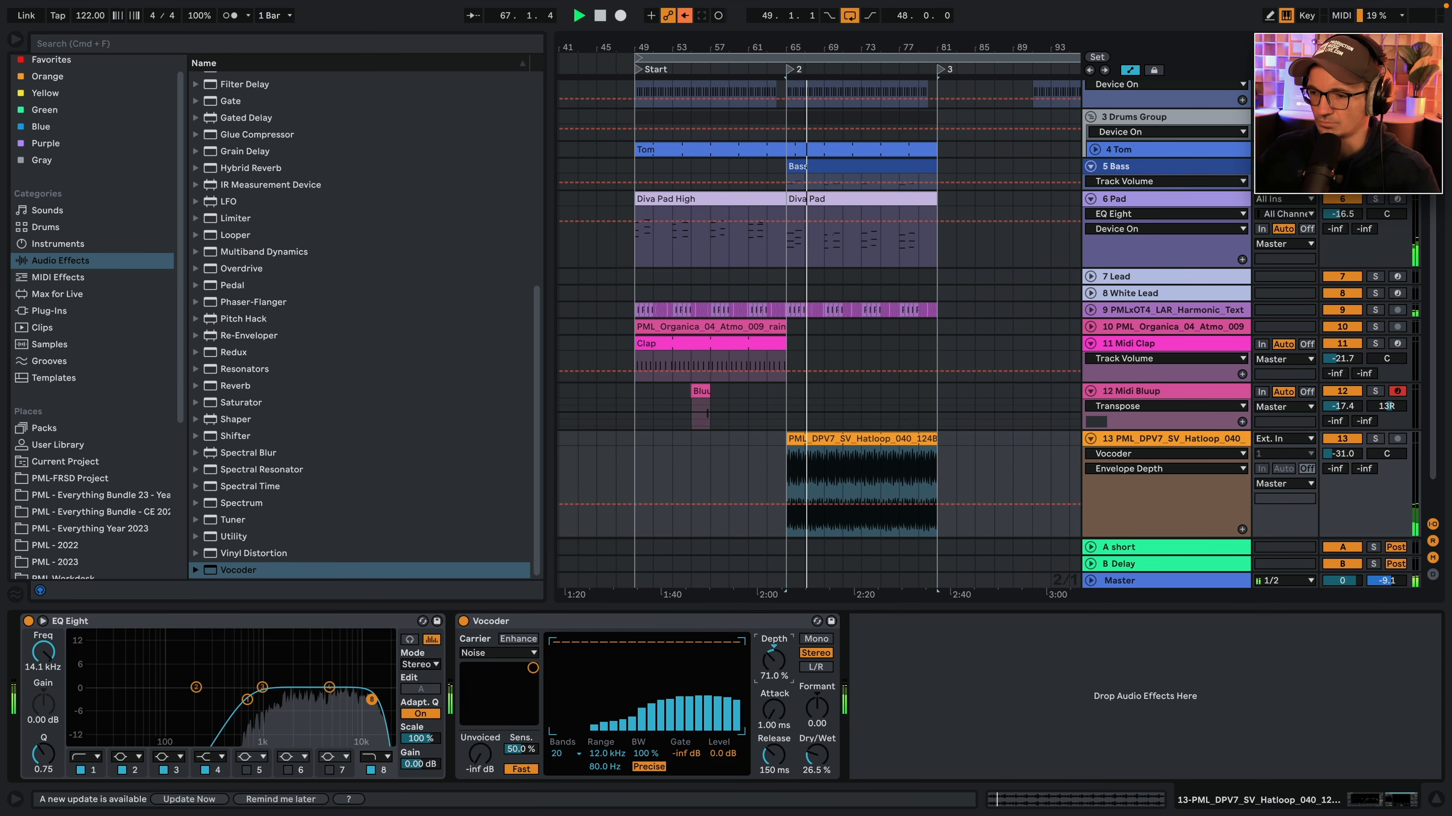
# Set the hat loop's Vocoder to 67% Depth and 16.5% Dry/Wet, comparing it soloed and in the full mix.
pyautogui.click(1374, 440)
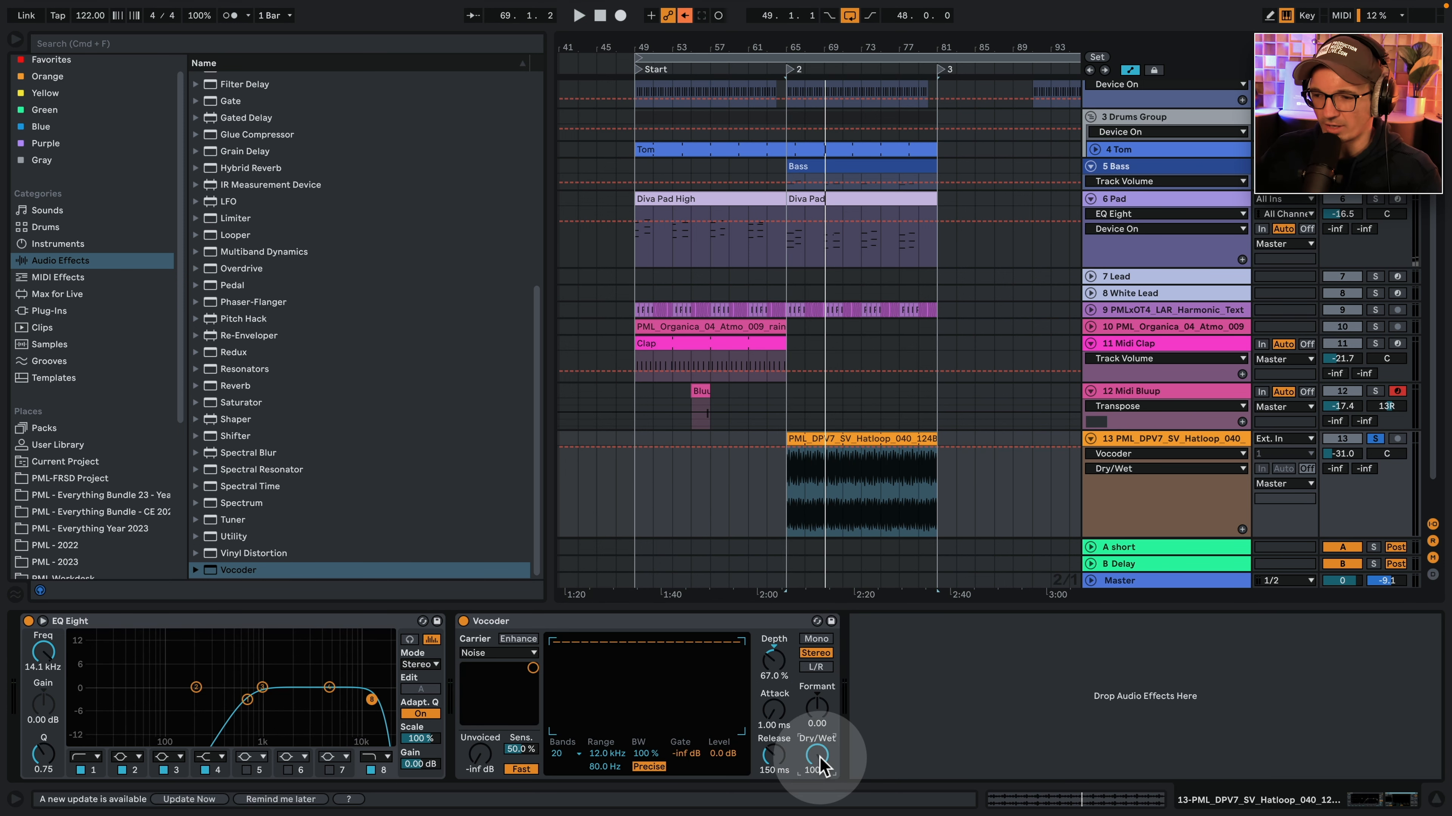
pyautogui.press('space')
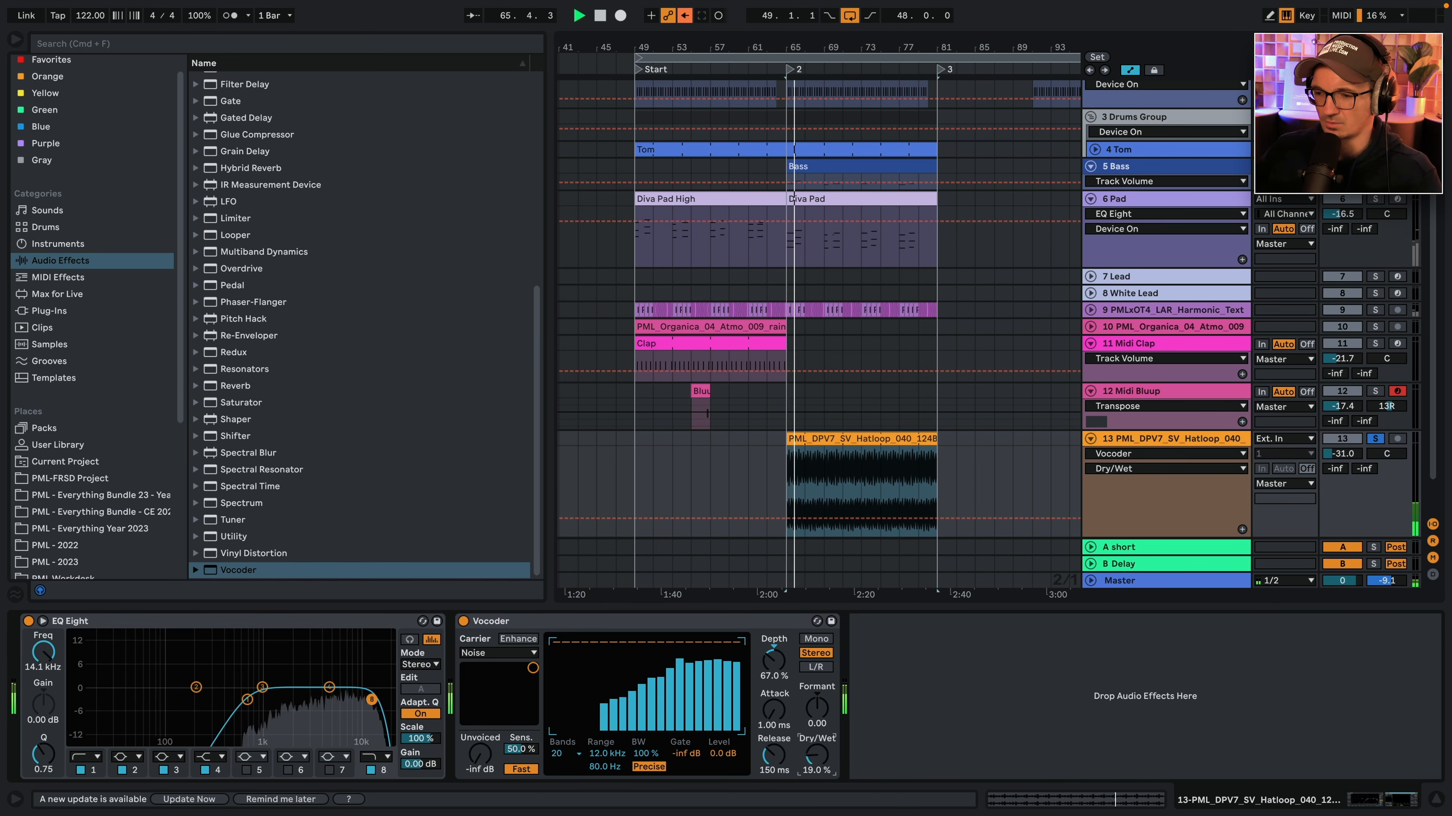
pyautogui.click(1373, 437)
pyautogui.press('space')
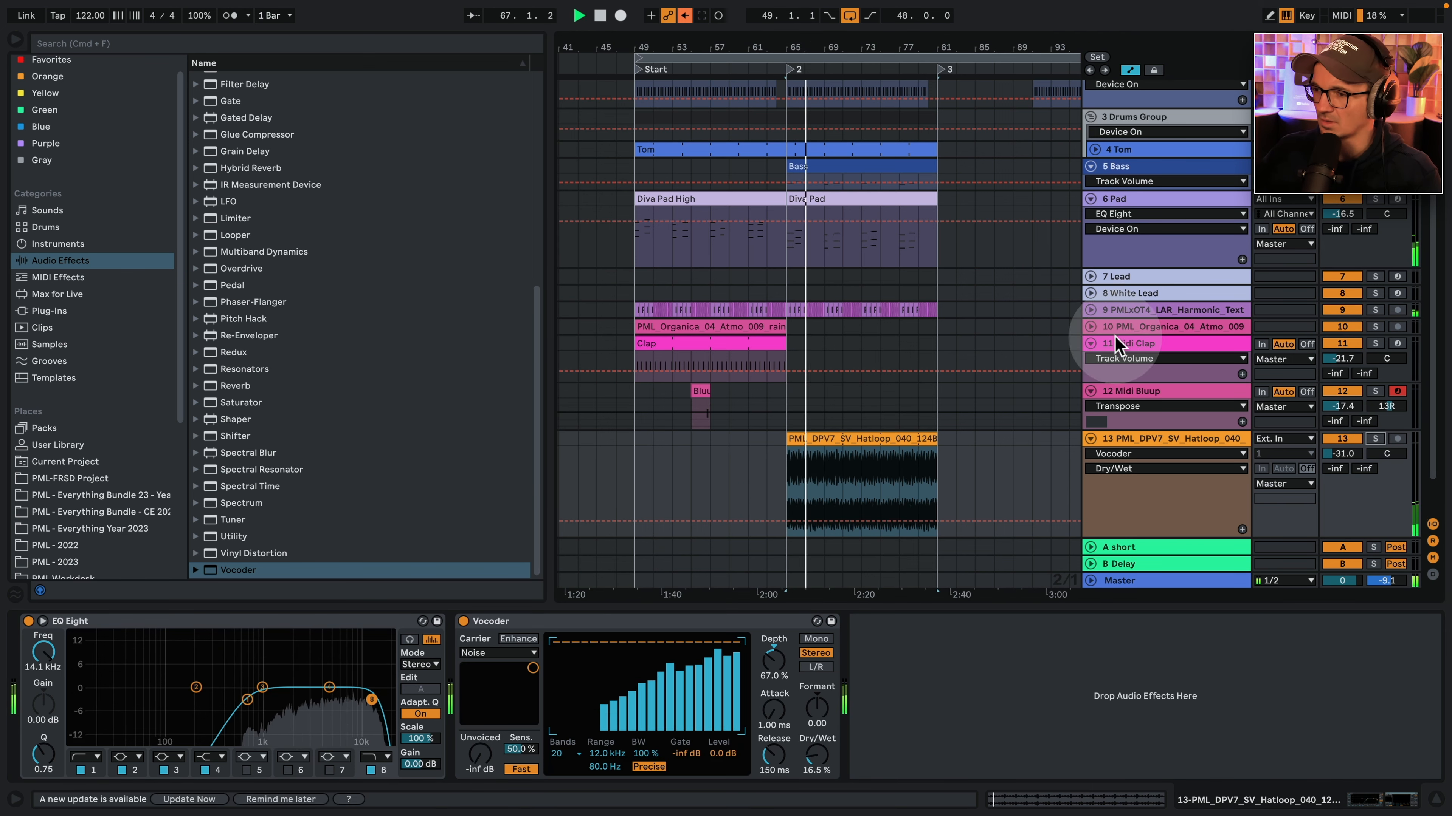
# Turn off transient looping in the hat loop clip's Beats warp settings and set its transient envelope to 25.
pyautogui.doubleClick(859, 438)
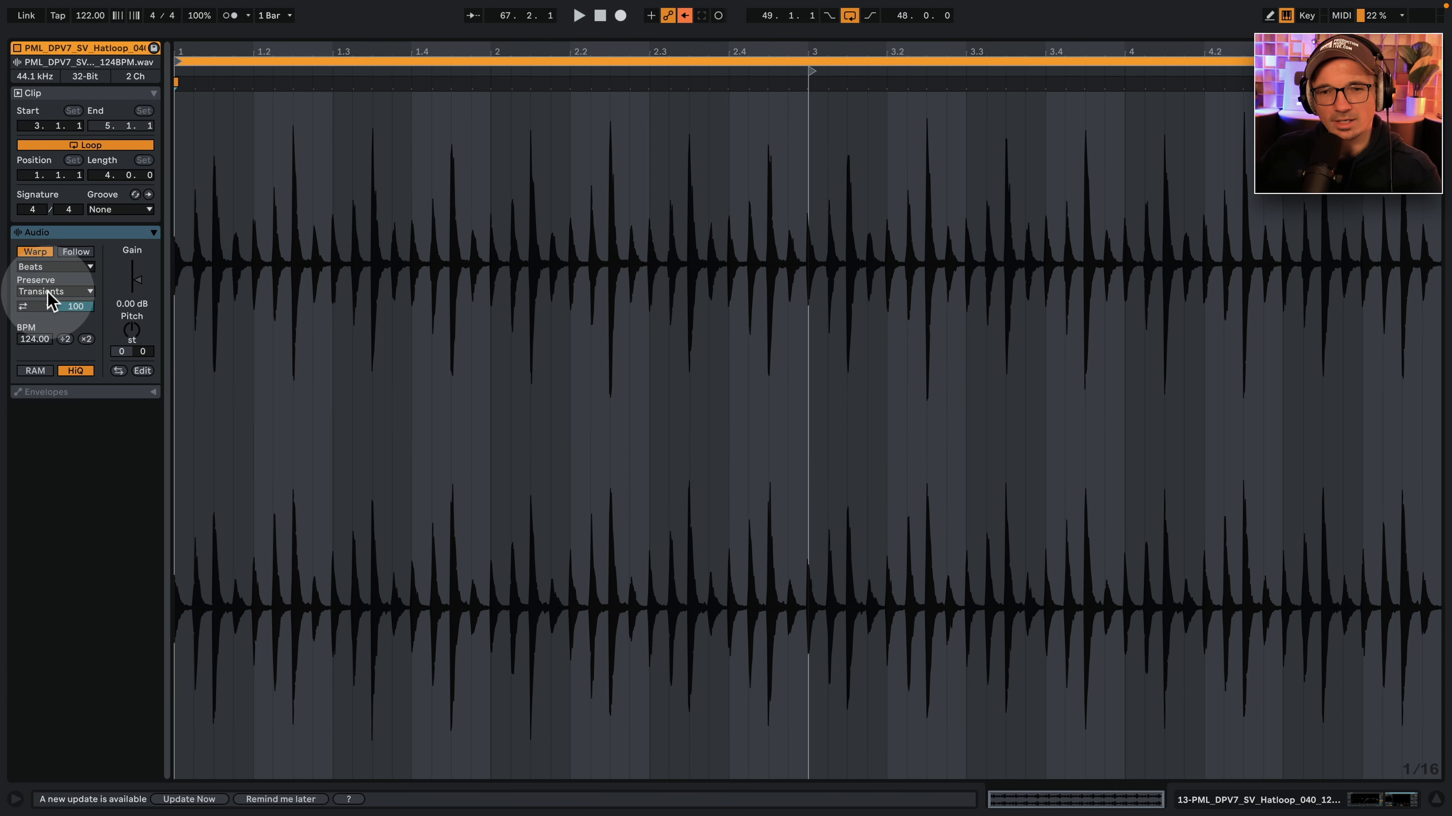
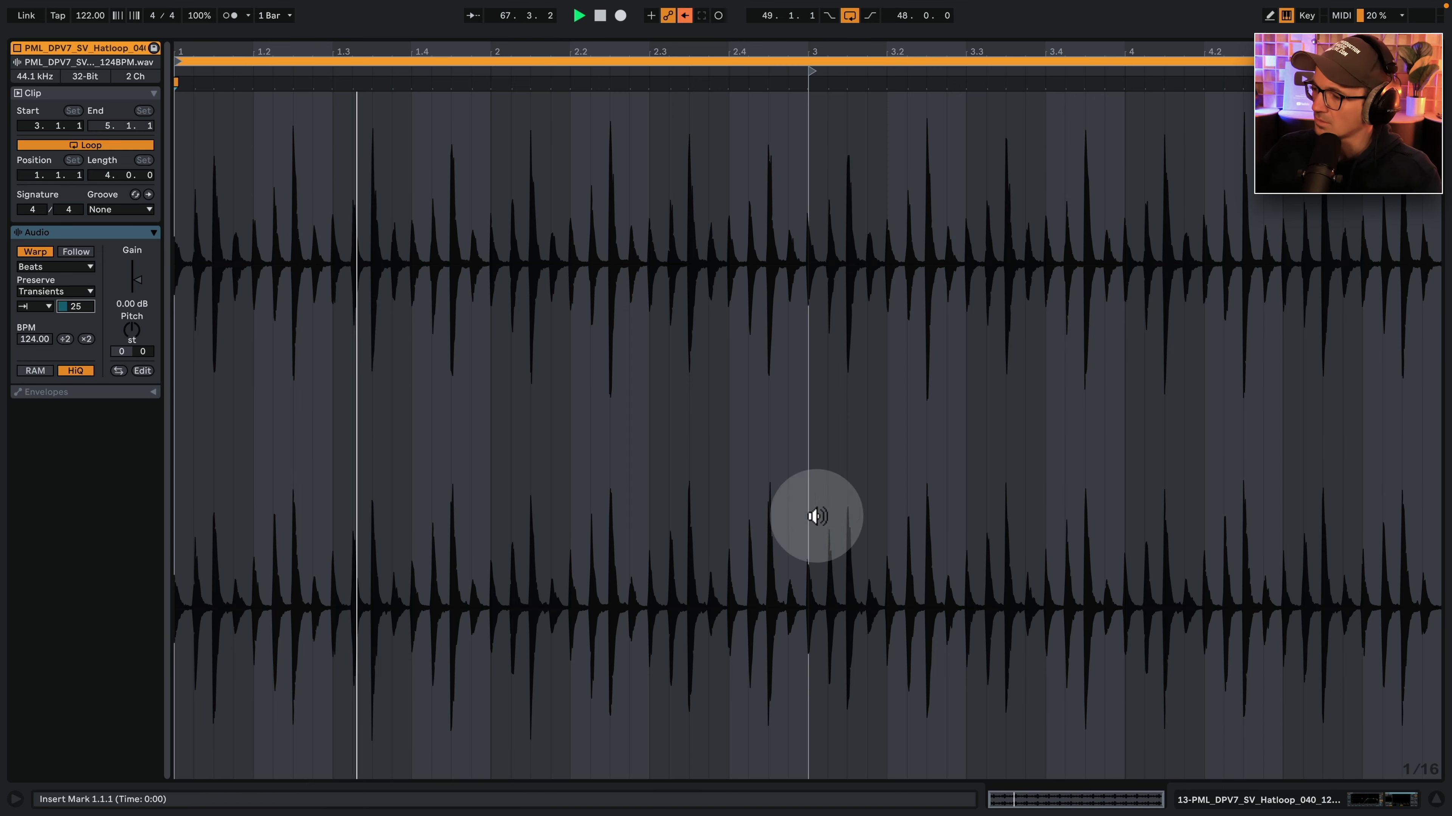
pyautogui.click(1248, 798)
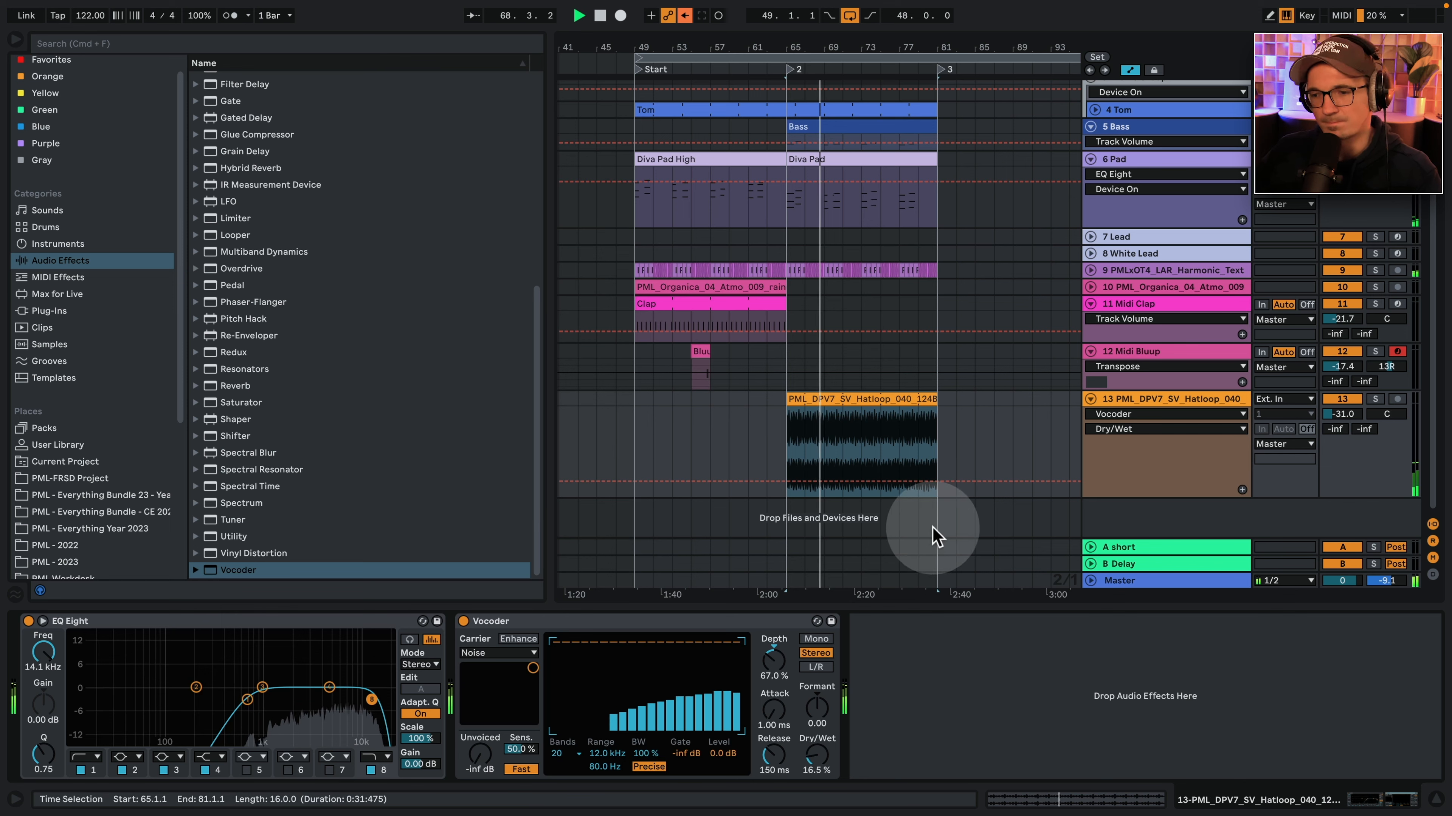
# Copy the sidechain Compressor from the rain atmosphere track to the hat loop track after the Vocoder and listen to it.
pyautogui.click(1148, 308)
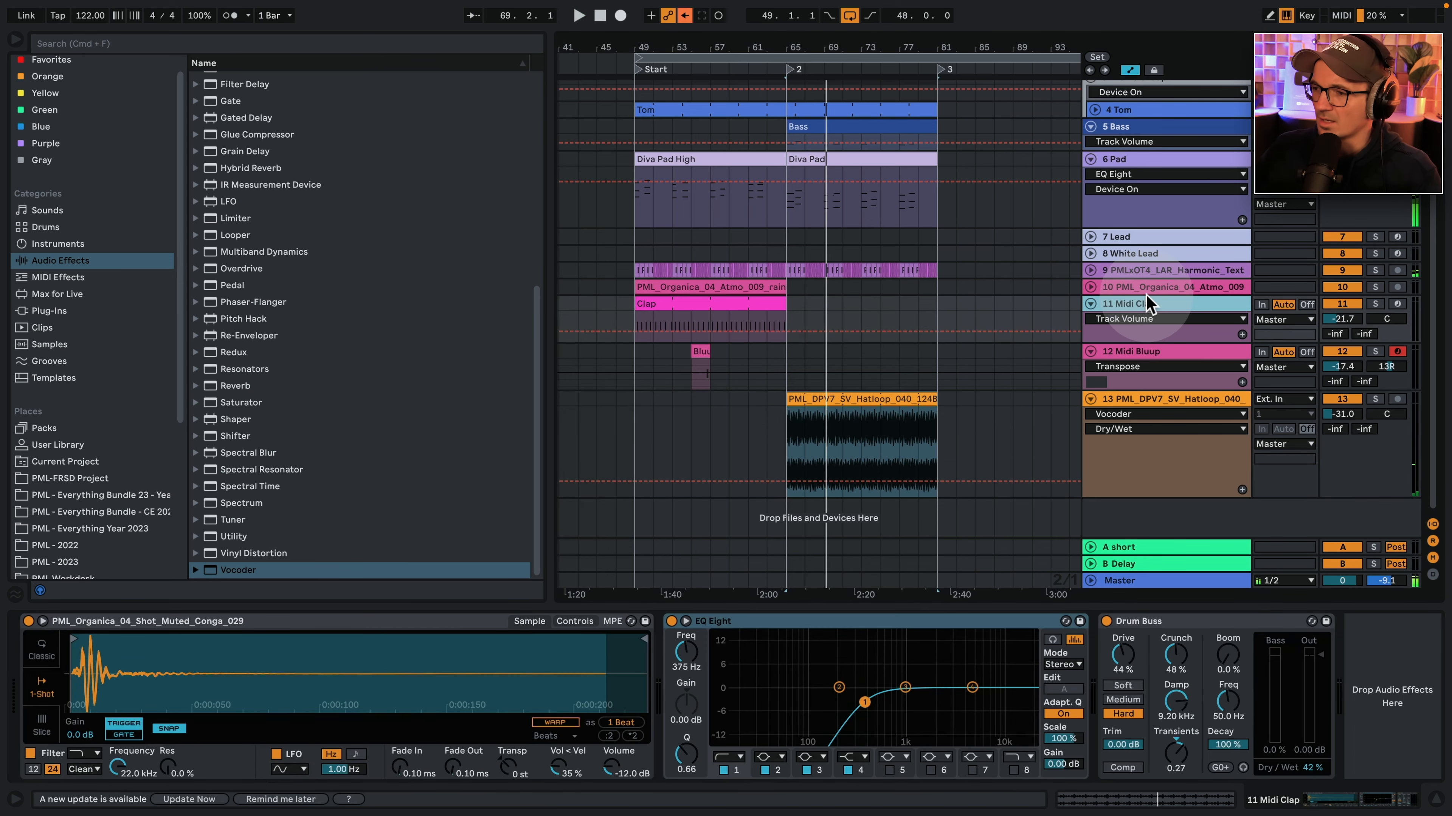
pyautogui.click(1143, 288)
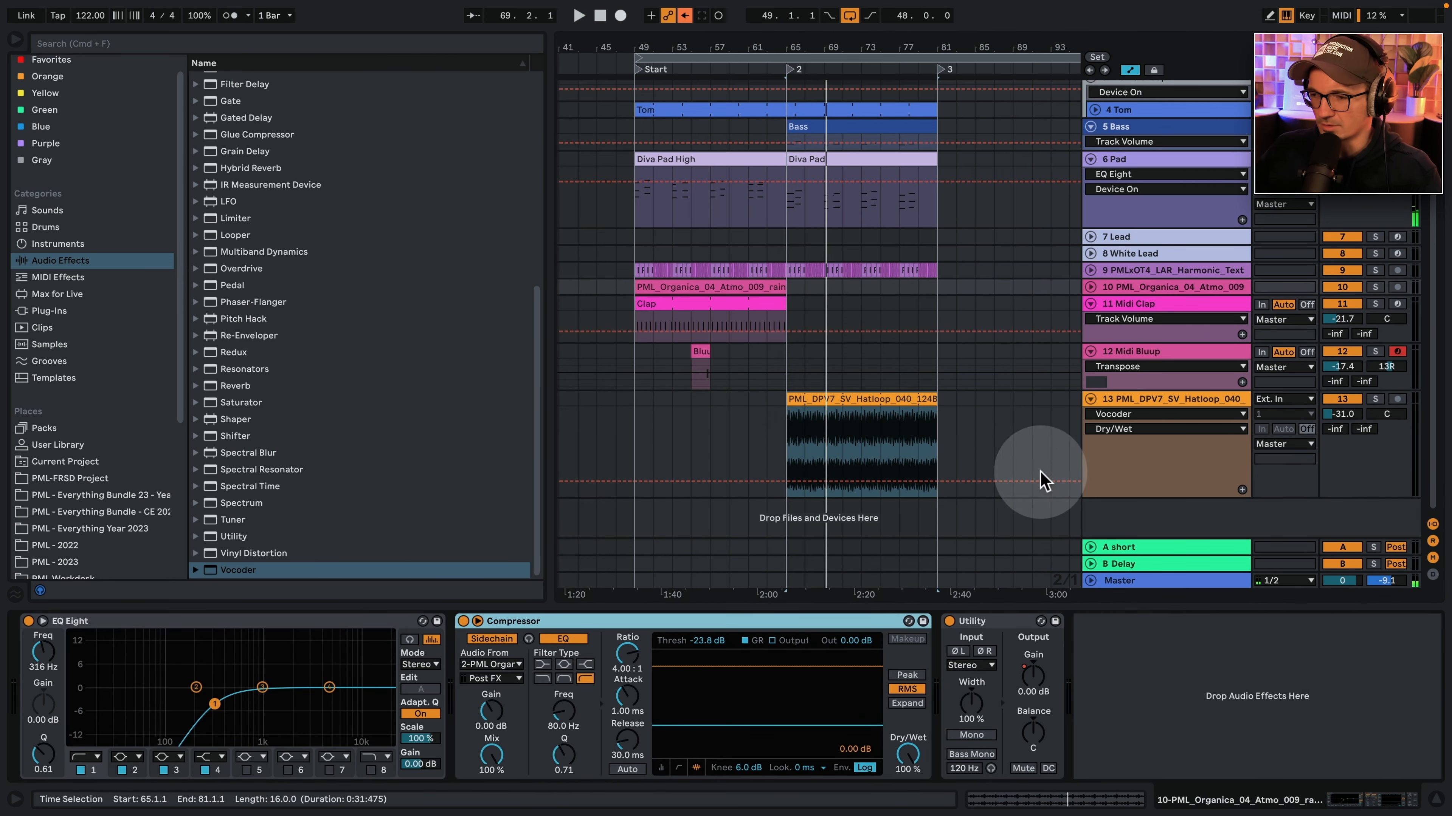
pyautogui.click(1176, 402)
pyautogui.press('space')
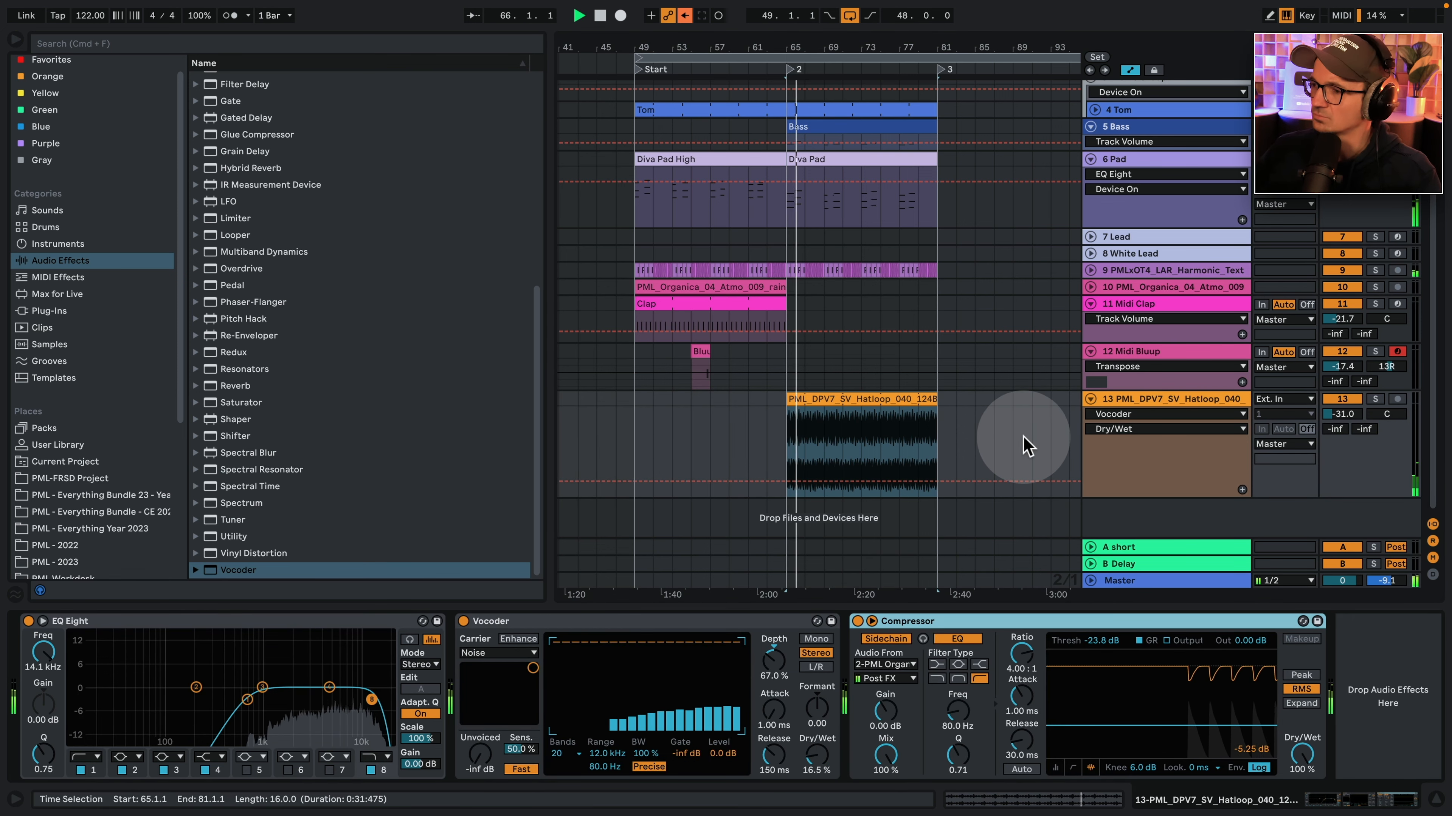
pyautogui.press('space')
# Extend the Clap clip and the rain atmosphere clip to bar 81.
pyautogui.moveTo(786, 309); pyautogui.dragTo(934, 310)
pyautogui.moveTo(786, 287); pyautogui.dragTo(897, 287)
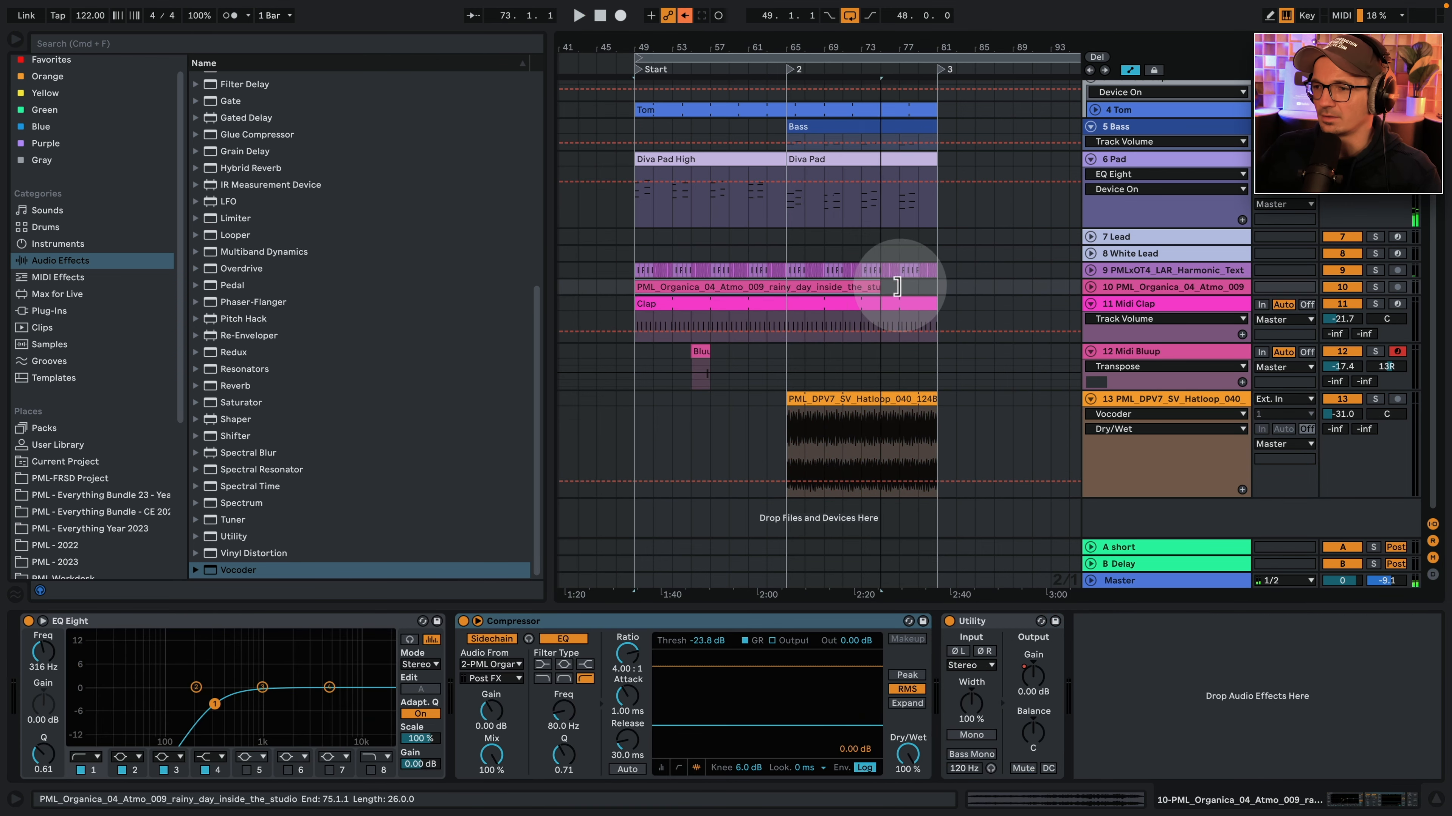
pyautogui.press('space')
# Duplicate the rain atmosphere's first 16 bars with their Utility Gain automation to bars 65–81 and play the result.
pyautogui.click(1091, 287)
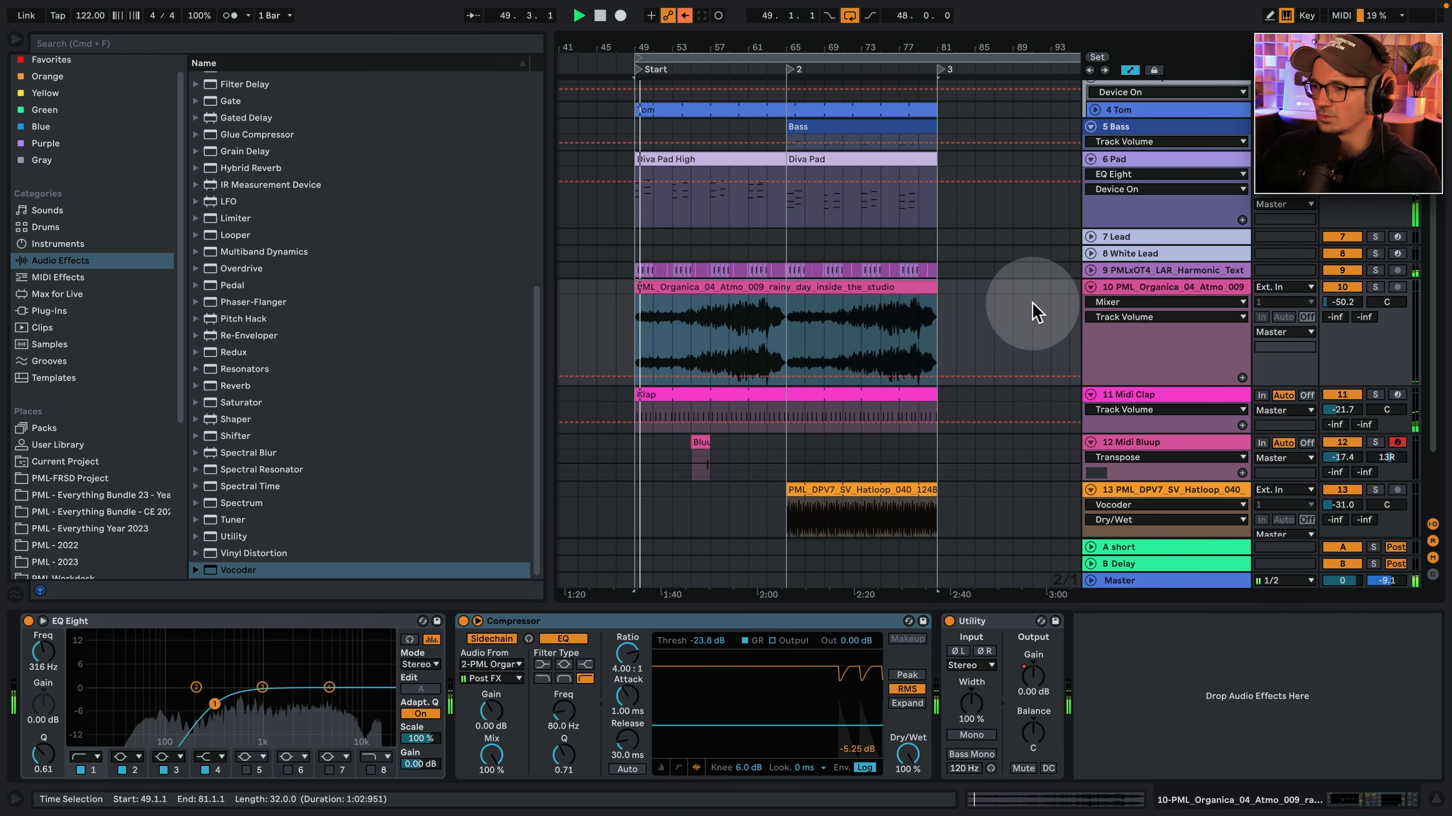
pyautogui.click(1130, 70)
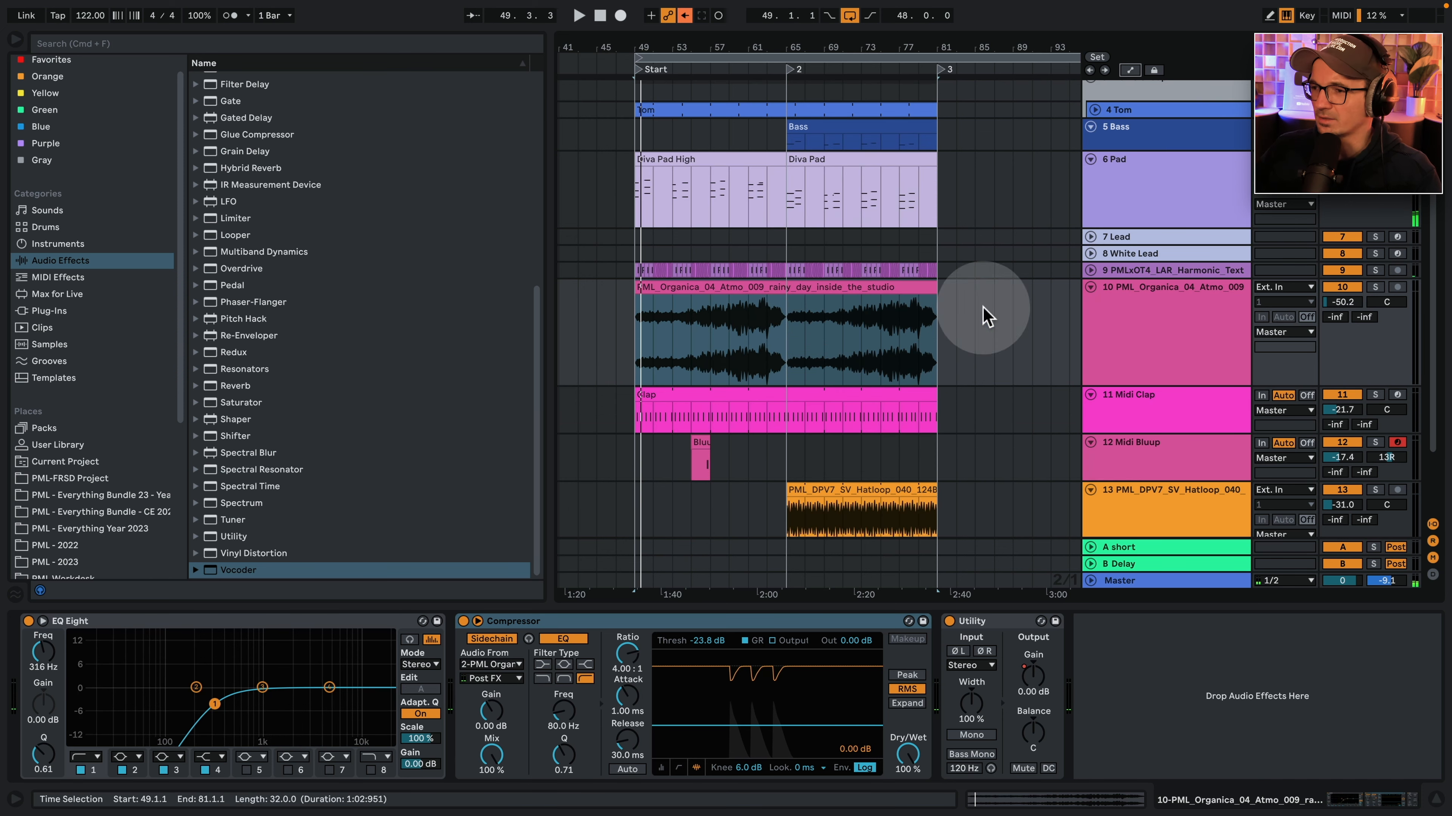
pyautogui.click(1129, 71)
pyautogui.click(1131, 302)
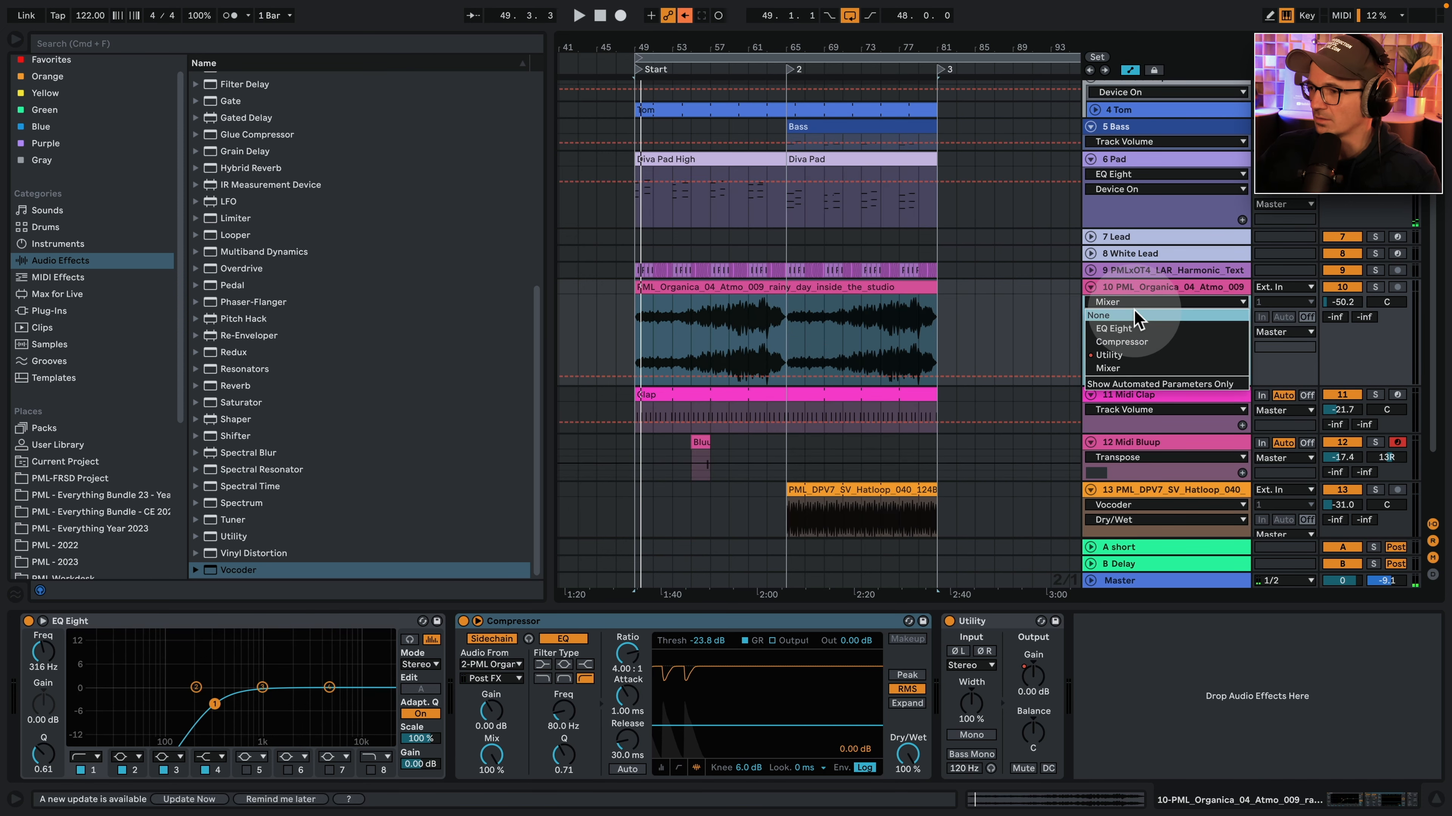
pyautogui.click(1109, 355)
pyautogui.moveTo(778, 314)
pyautogui.mouseDown()
pyautogui.moveTo(631, 311)
pyautogui.moveTo(783, 322)
pyautogui.mouseUp()
pyautogui.press('super+d')
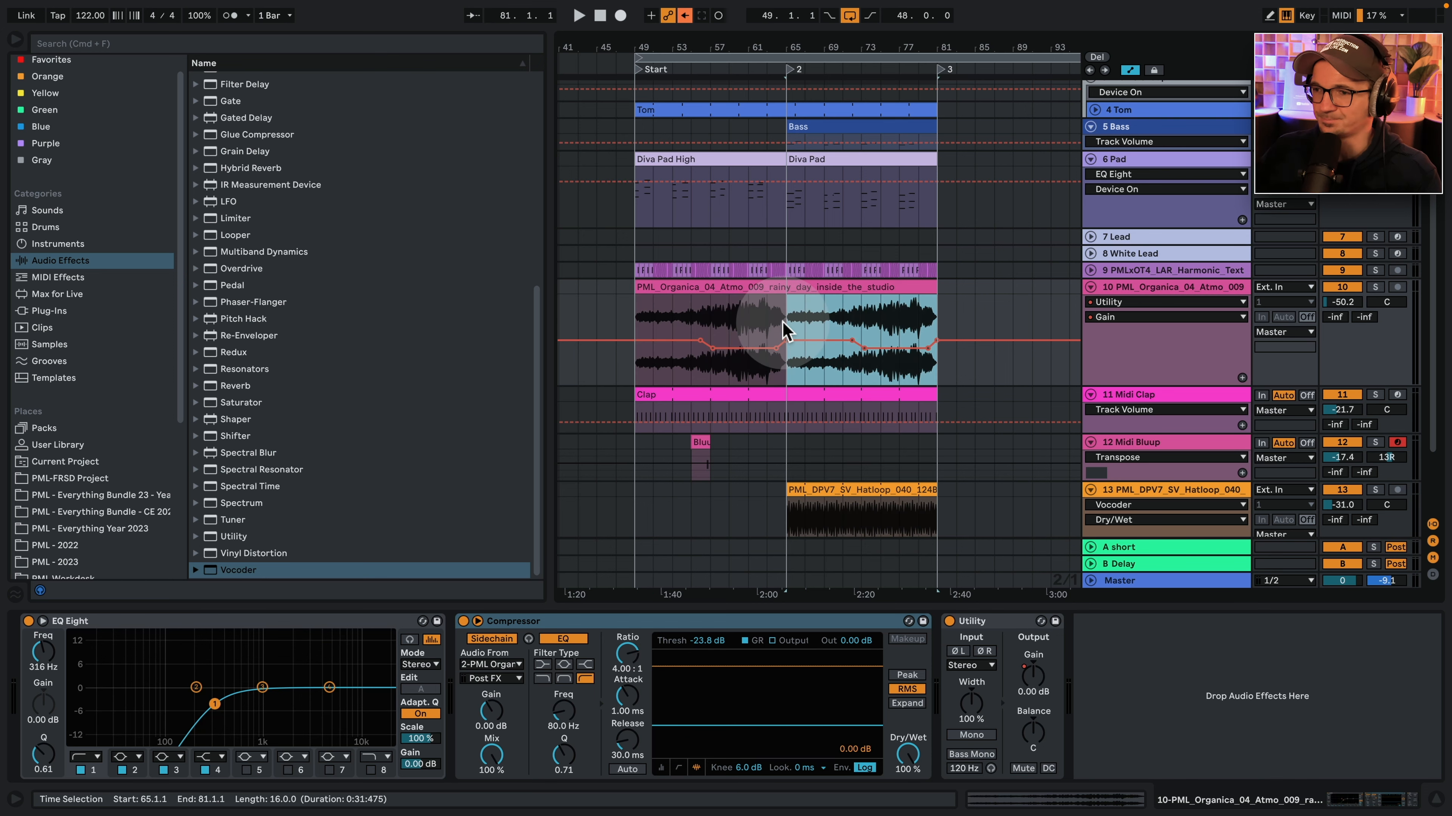
pyautogui.press('space')
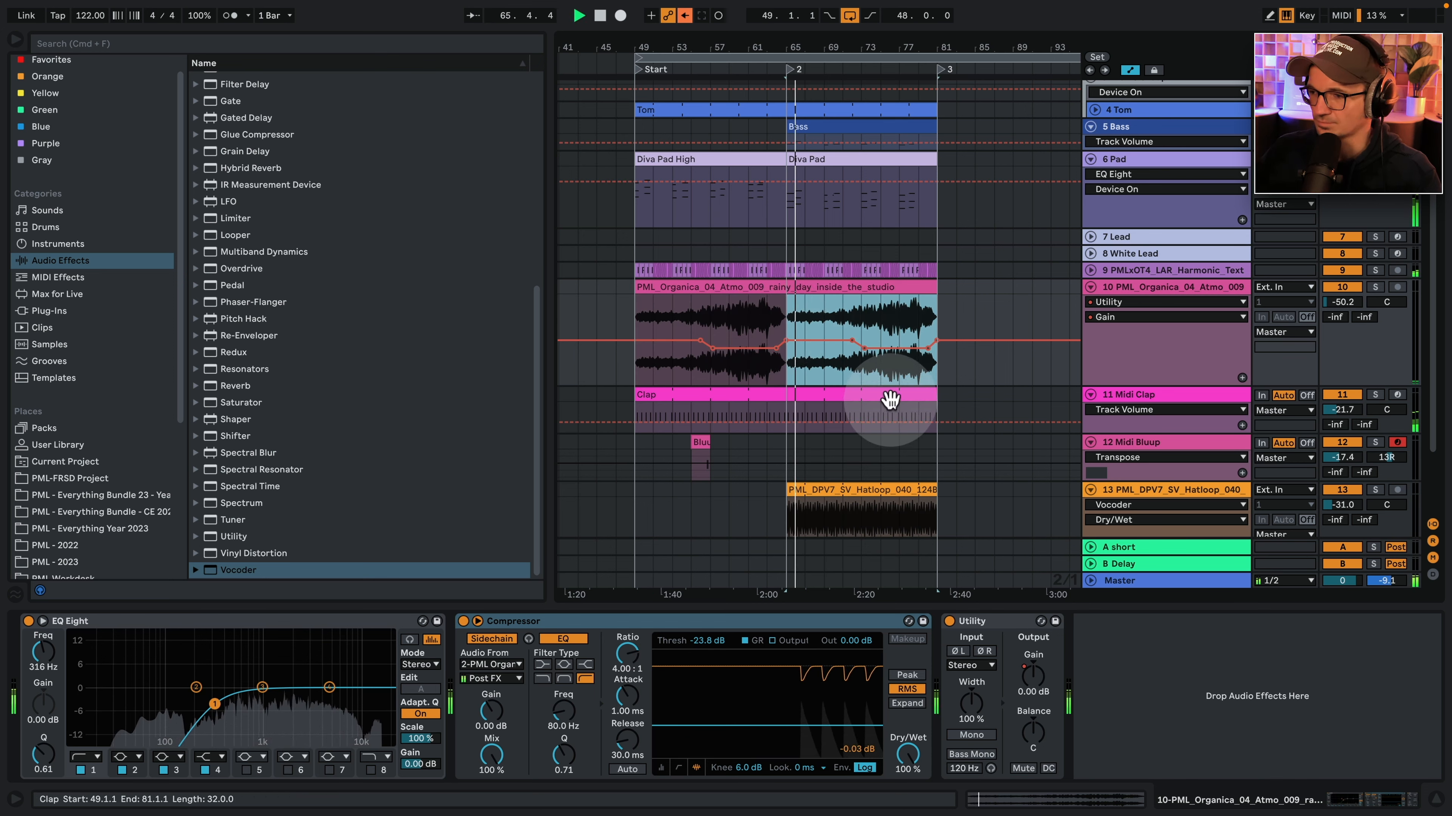
pyautogui.press('space')
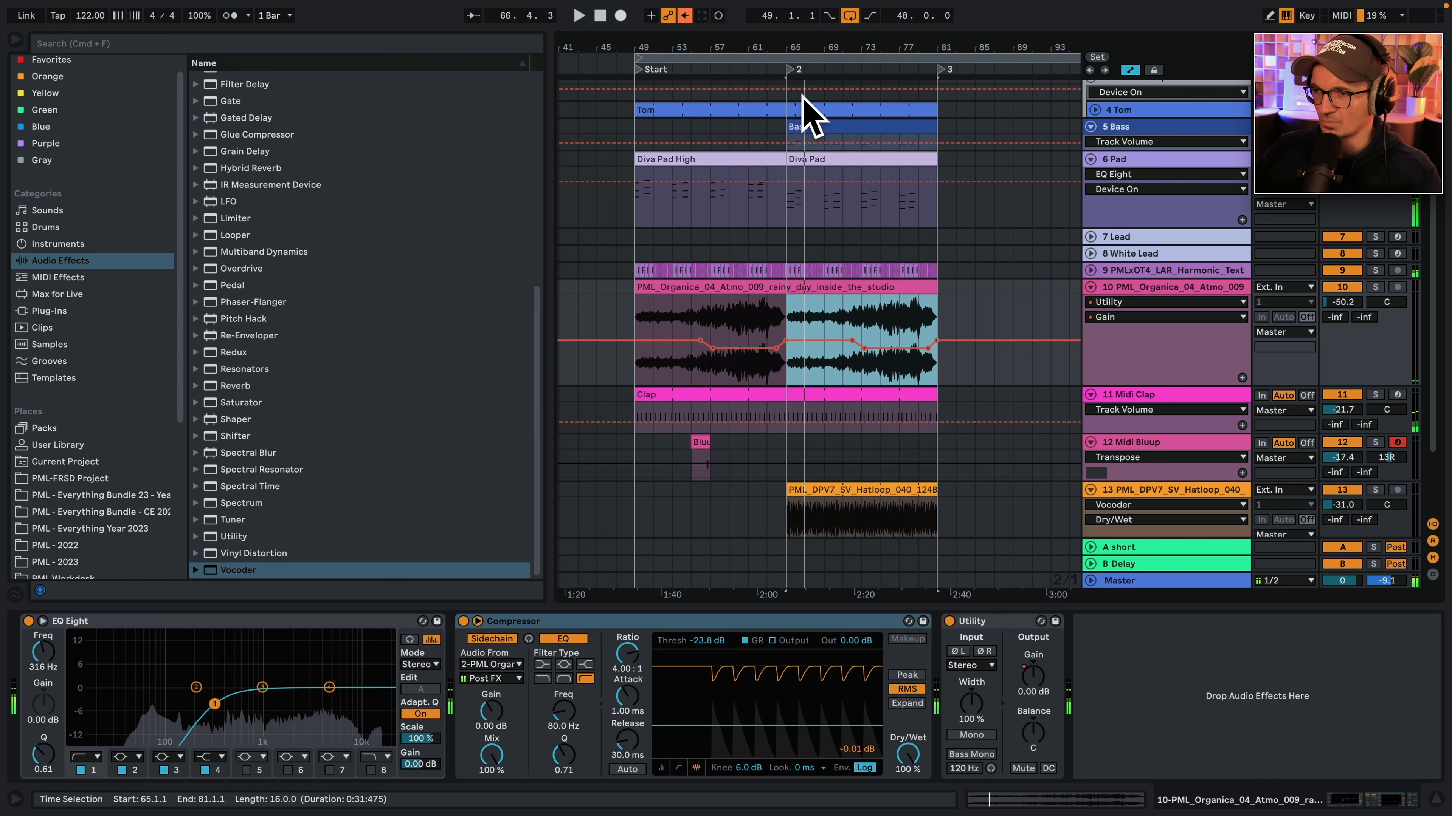
# Extend the start of the hat loop clip back to 64.2.1, ahead of section 2.
pyautogui.moveTo(778, 39); pyautogui.dragTo(857, 552)
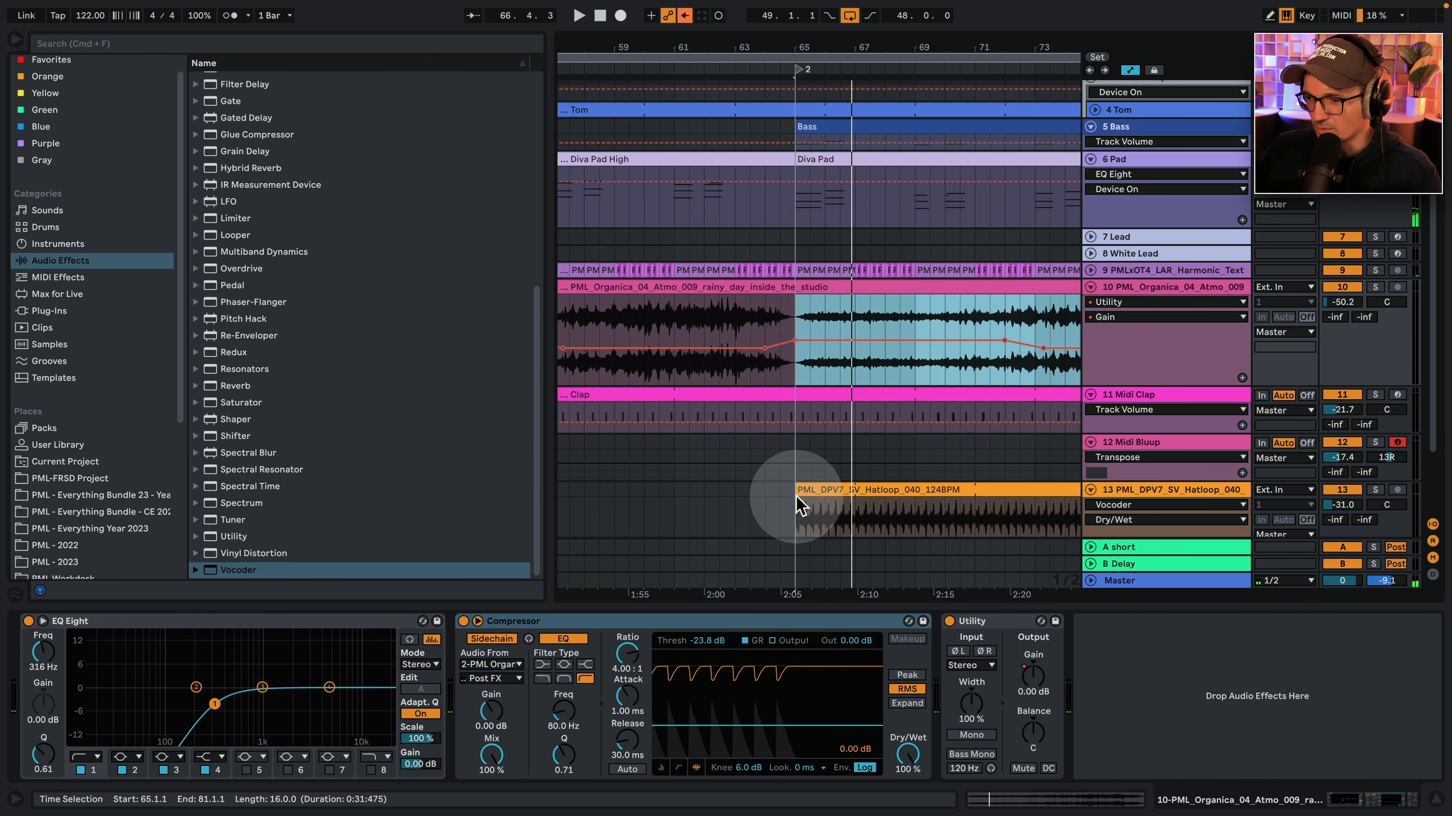
pyautogui.moveTo(795, 490); pyautogui.dragTo(778, 491)
pyautogui.click(723, 466)
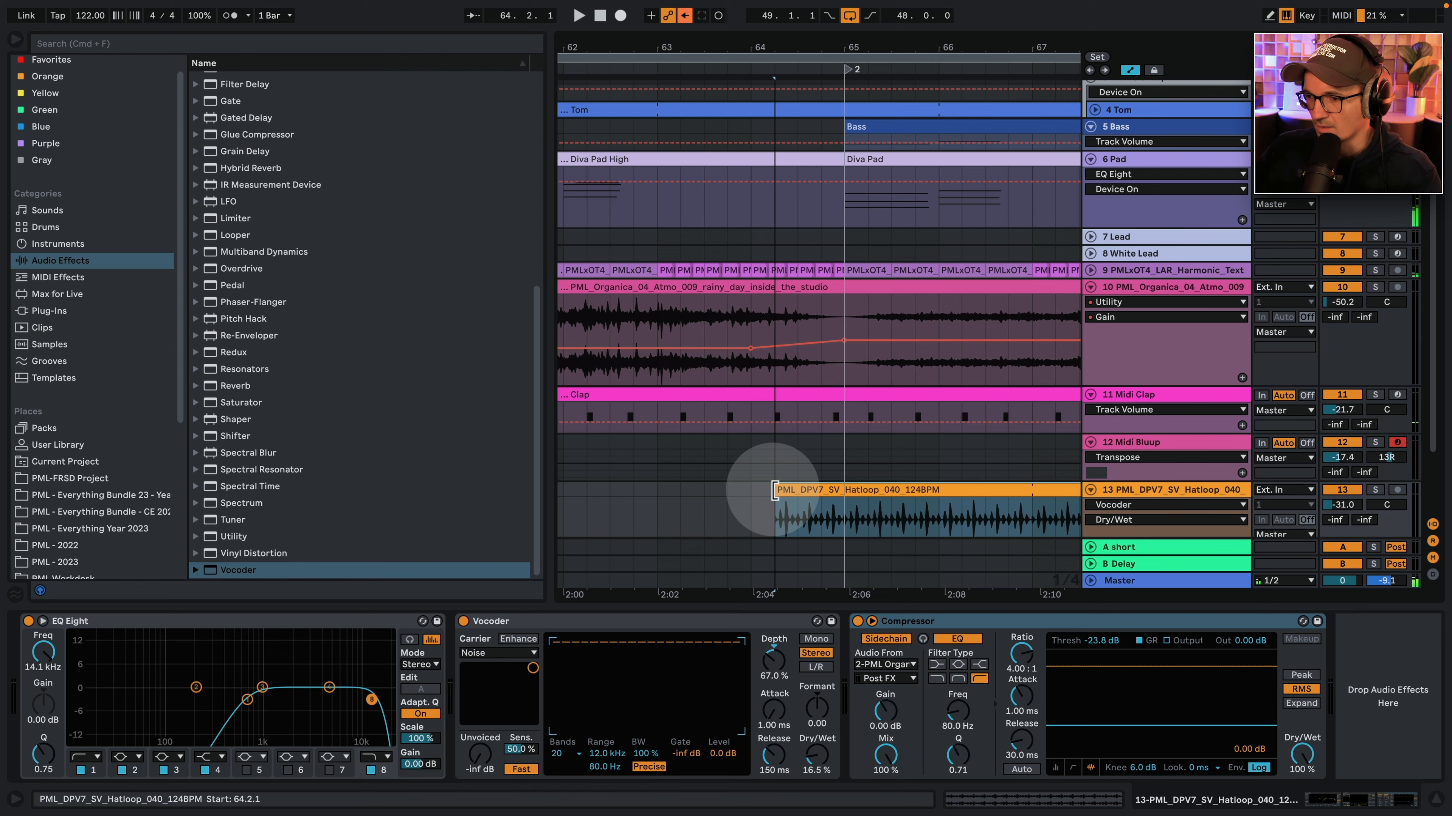
# Play the arrangement from just before section 2 to hear the hat loop's lead-in.
pyautogui.click(756, 462)
pyautogui.press('space')
pyautogui.moveTo(781, 49); pyautogui.dragTo(781, 17)
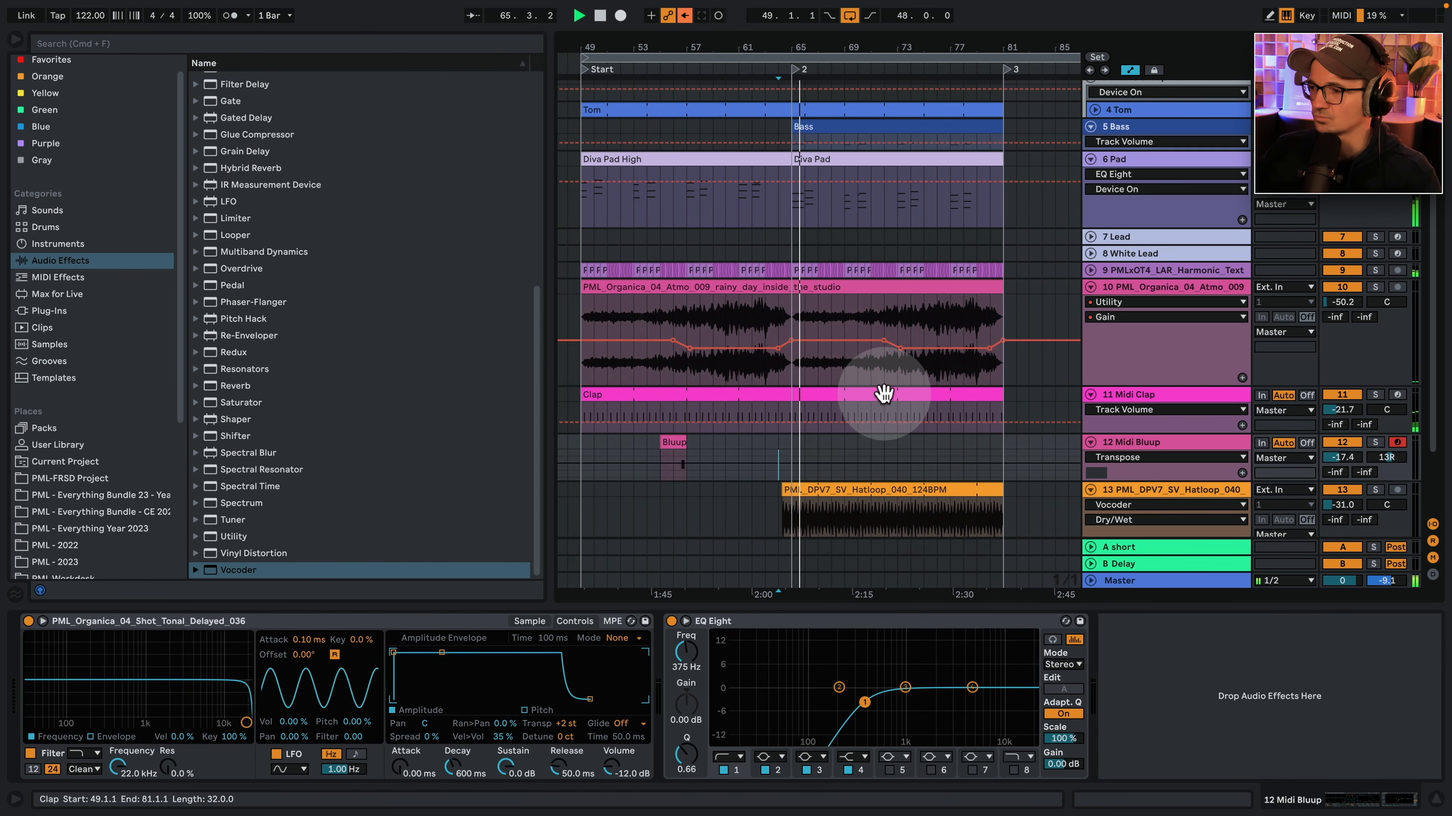
# Collapse the Hihat Loops folder and open the Shaker Loops folder of the Deep Premium 7 pack.
pyautogui.scroll(12, 344, 493)
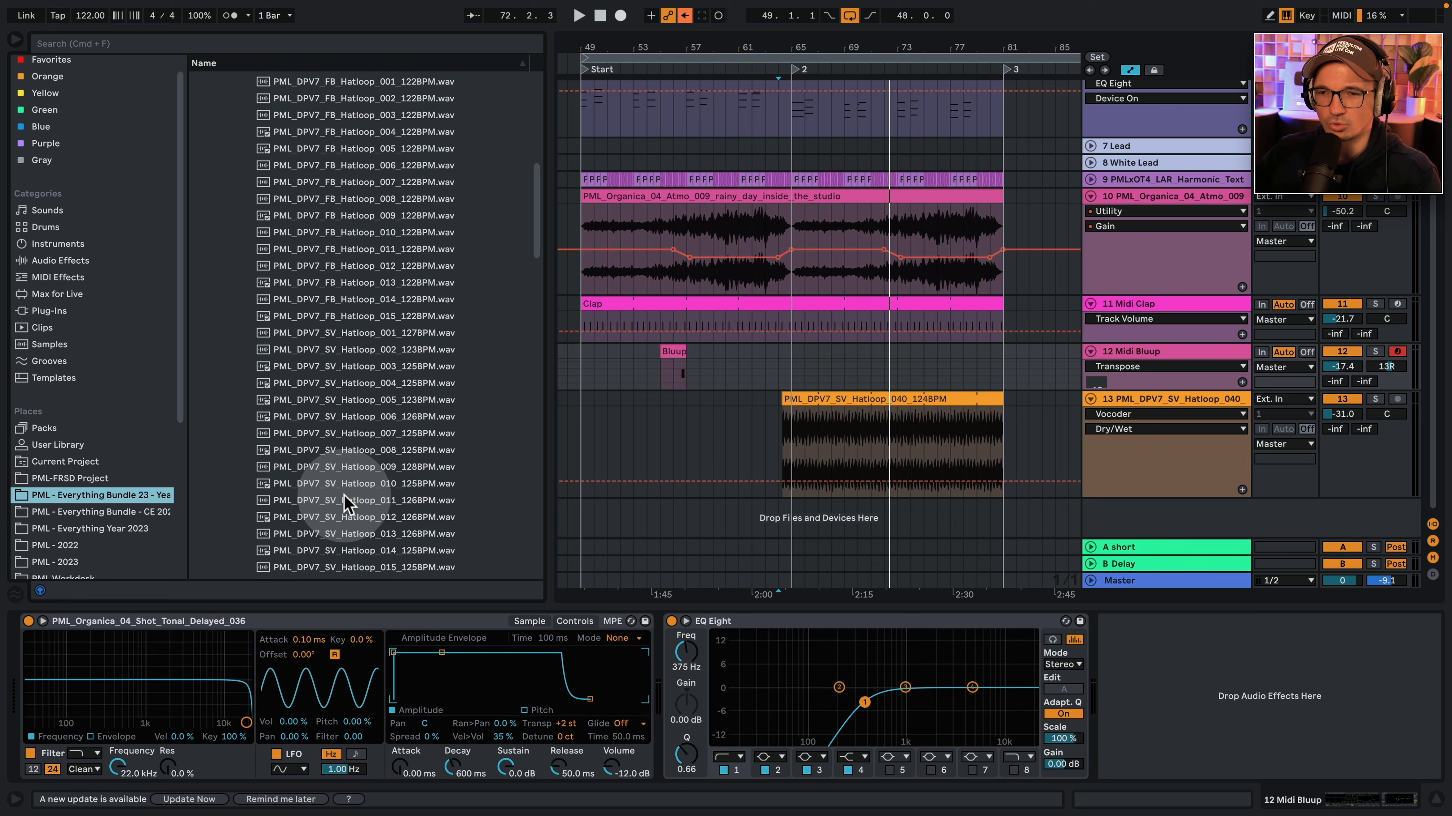
pyautogui.scroll(7, 344, 494)
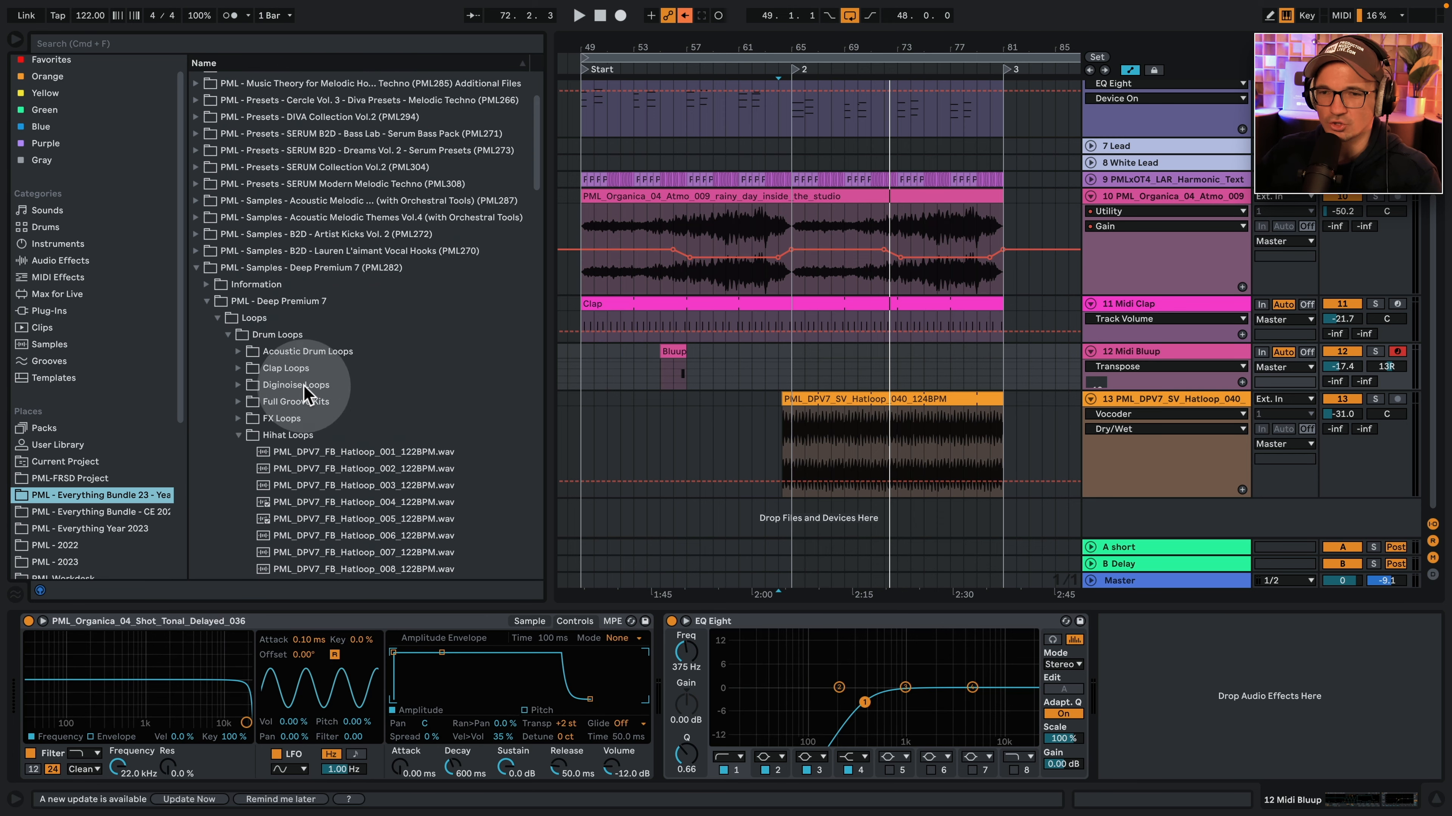
pyautogui.click(236, 435)
pyautogui.click(248, 502)
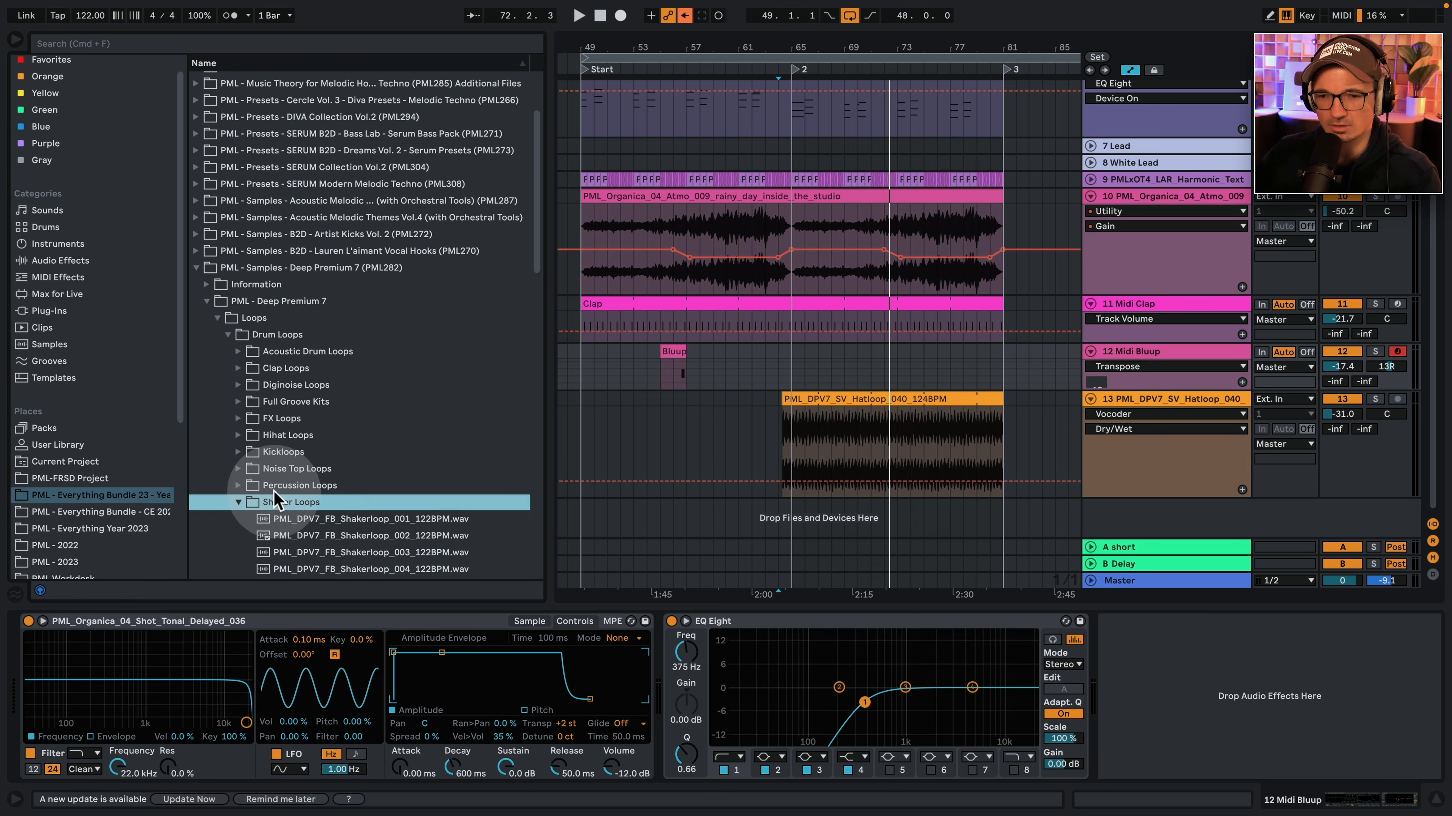
# Audition several FB and SV shaker loops, including PML_DPV7_SV_Shakerloop_019, 022 and 028.
pyautogui.click(340, 518)
pyautogui.scroll(-5, 343, 491)
pyautogui.click(392, 503)
pyautogui.scroll(-8, 392, 457)
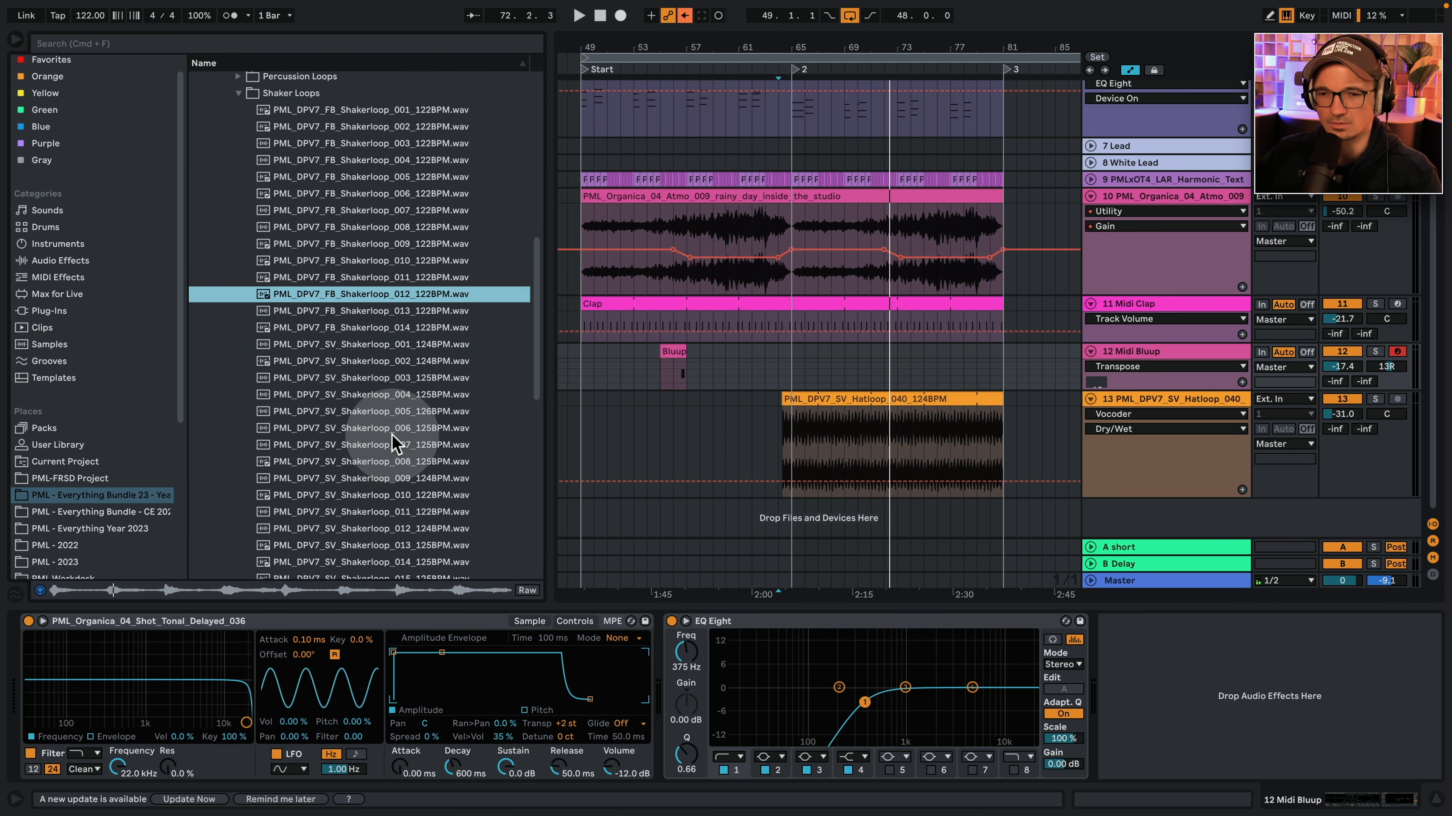
pyautogui.click(380, 337)
pyautogui.click(399, 371)
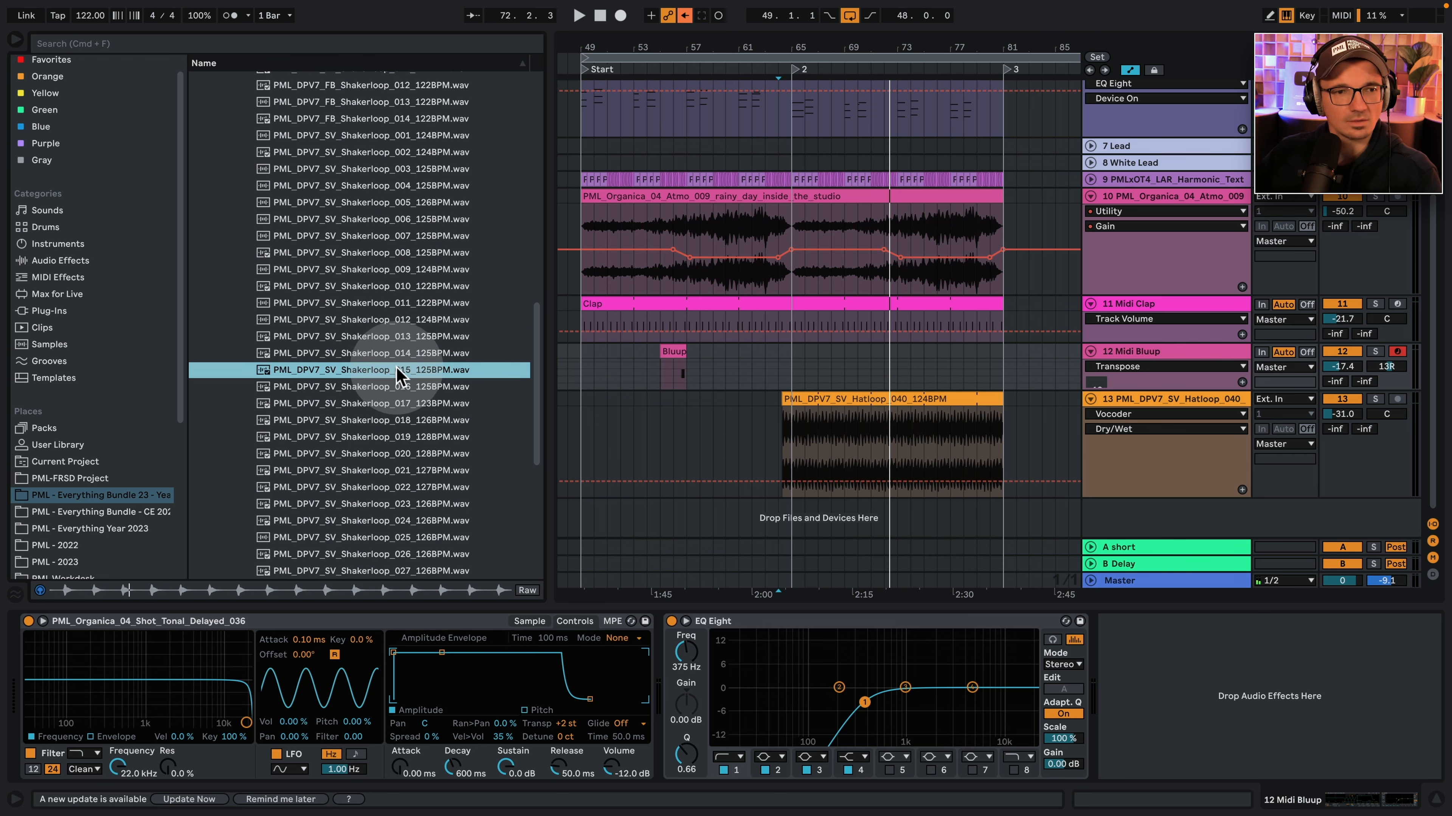
pyautogui.click(423, 437)
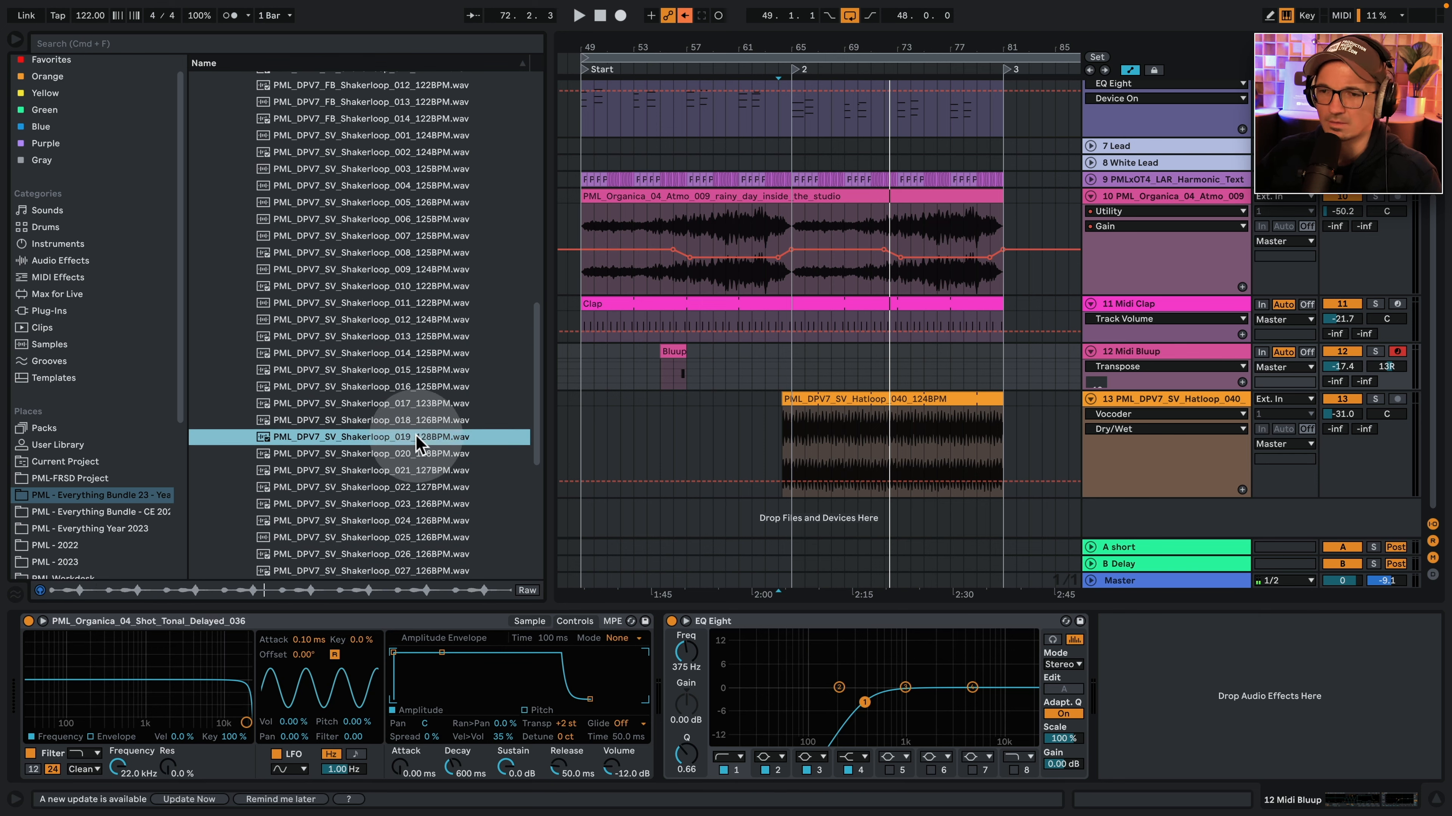
pyautogui.scroll(-3, 451, 437)
pyautogui.click(437, 382)
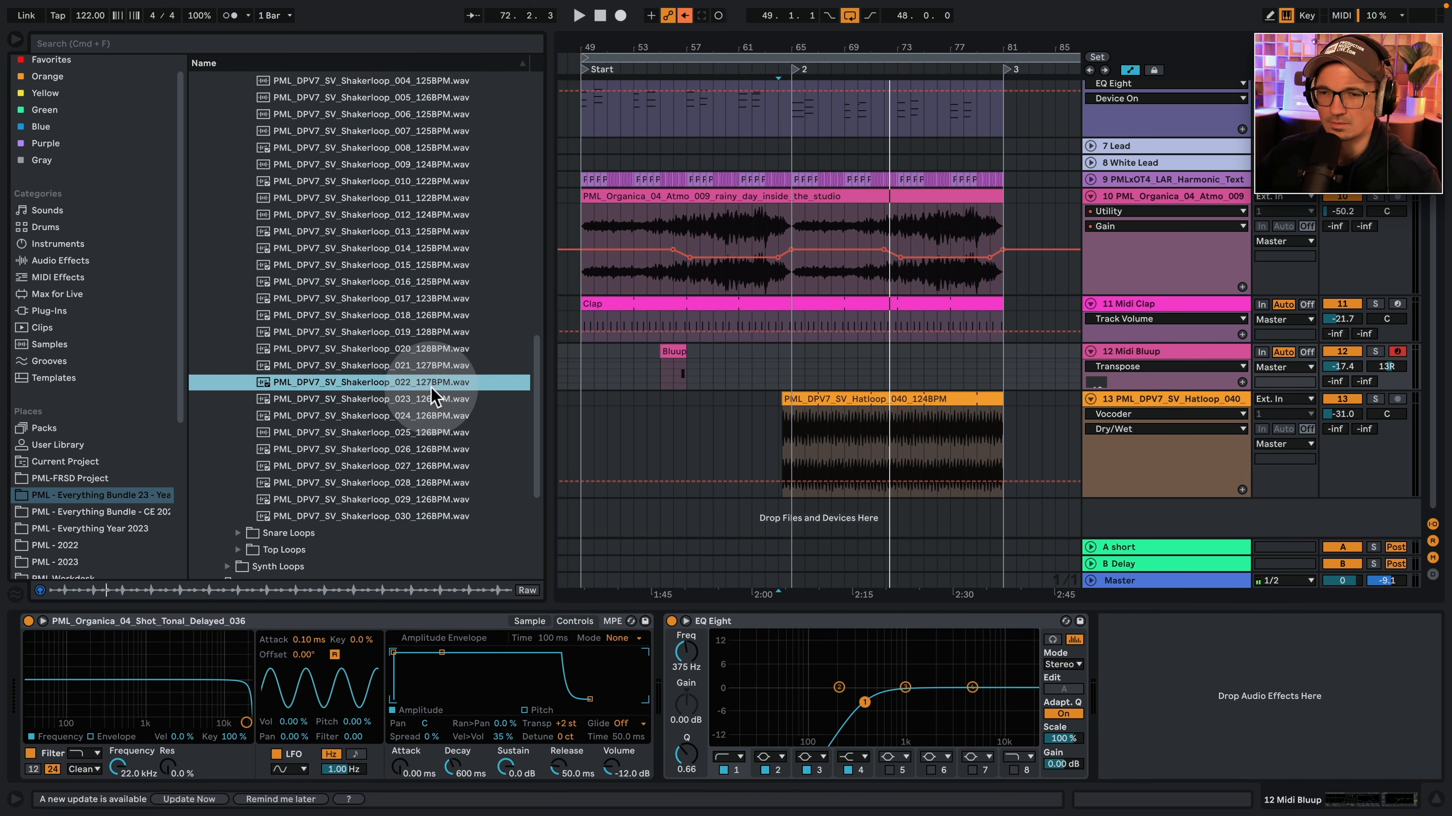
pyautogui.click(429, 484)
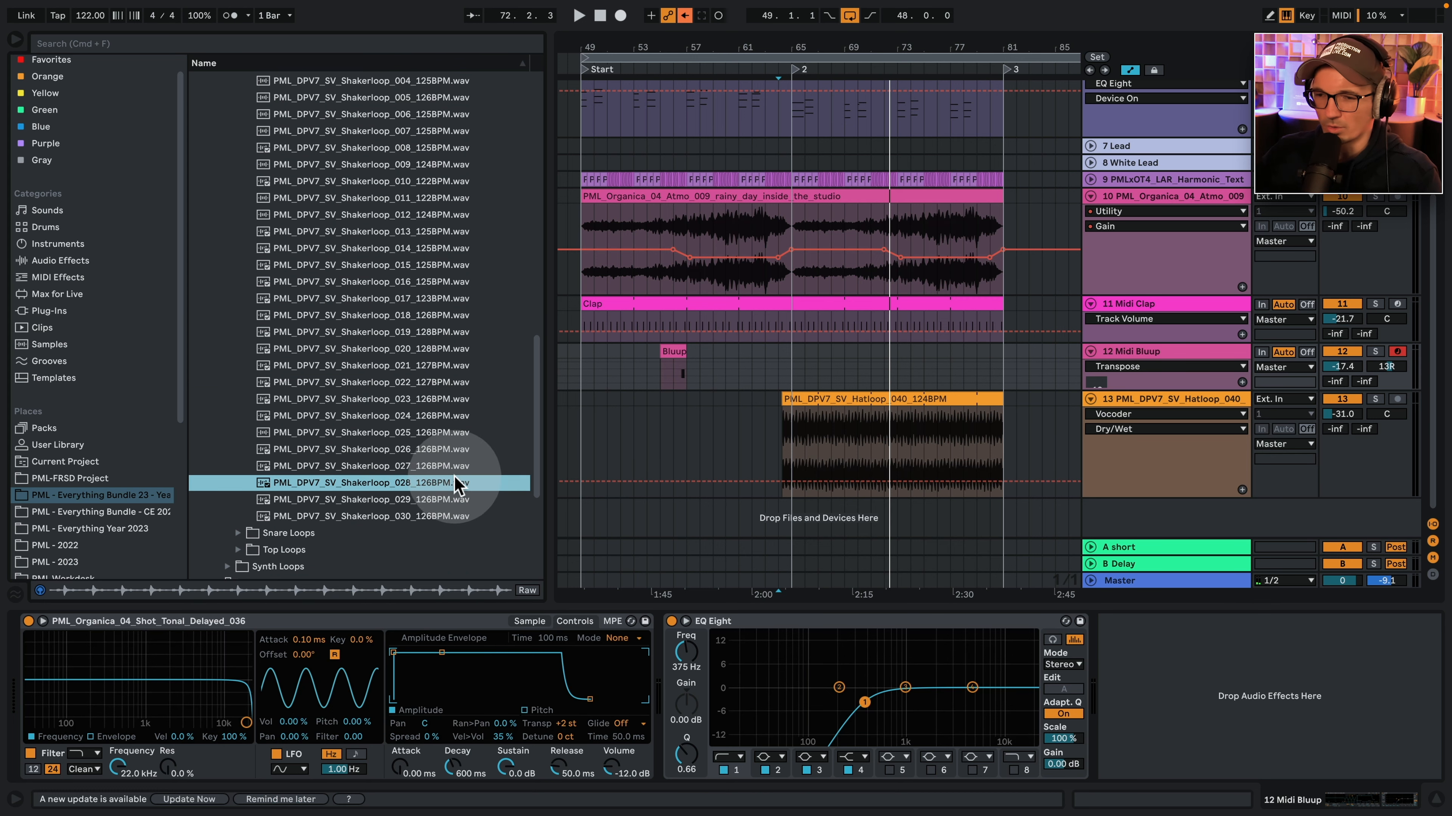
# Place PML_DPV7_SV_Shakerloop_028_126BPM on a new audio track at bar 65 and extend the clip to bar 81.
pyautogui.moveTo(452, 481); pyautogui.dragTo(793, 515)
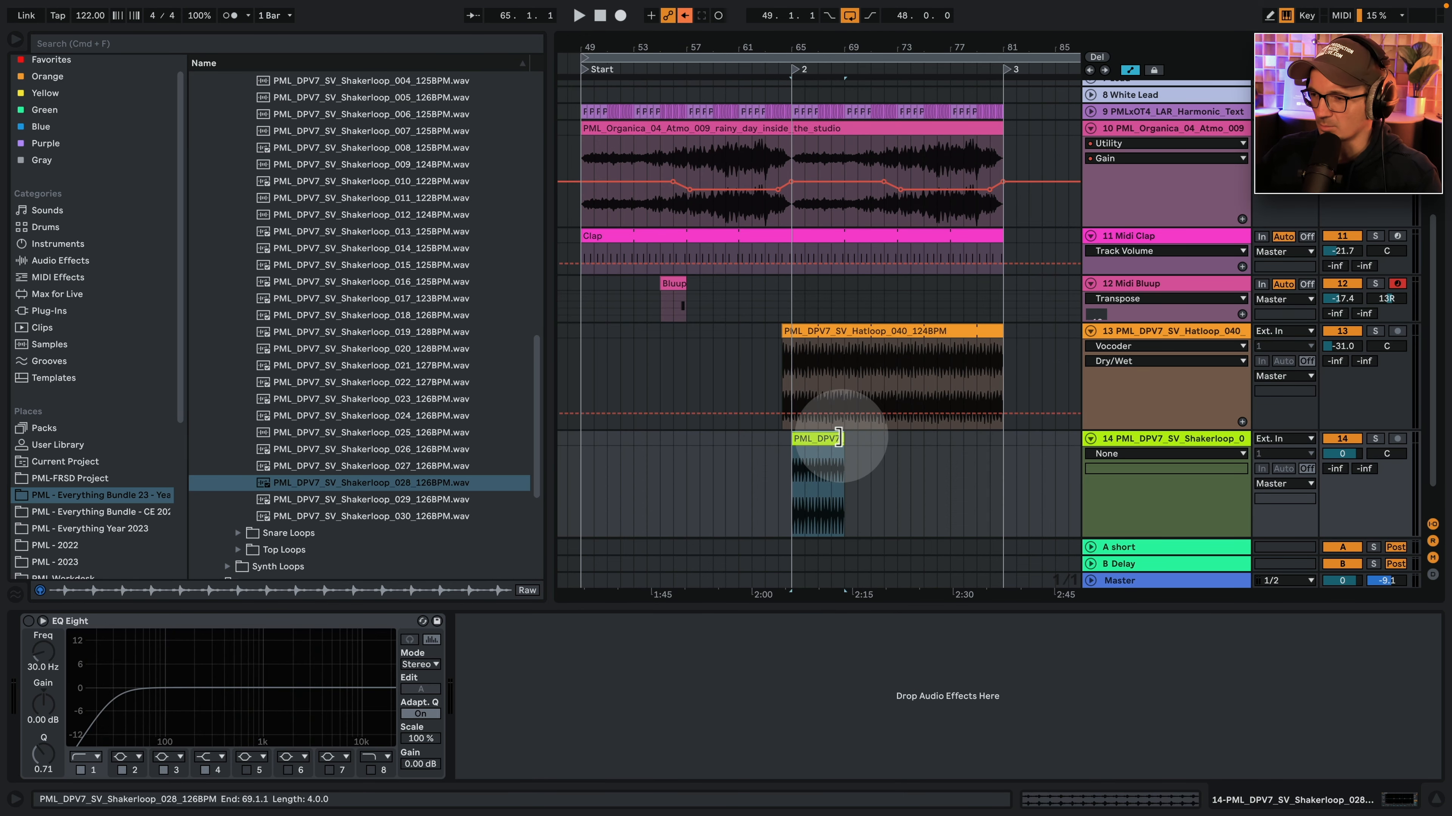
pyautogui.moveTo(1003, 435); pyautogui.dragTo(984, 434)
# Play section 2 and lower the shaker track's volume to -24.0 dB.
pyautogui.click(1336, 455)
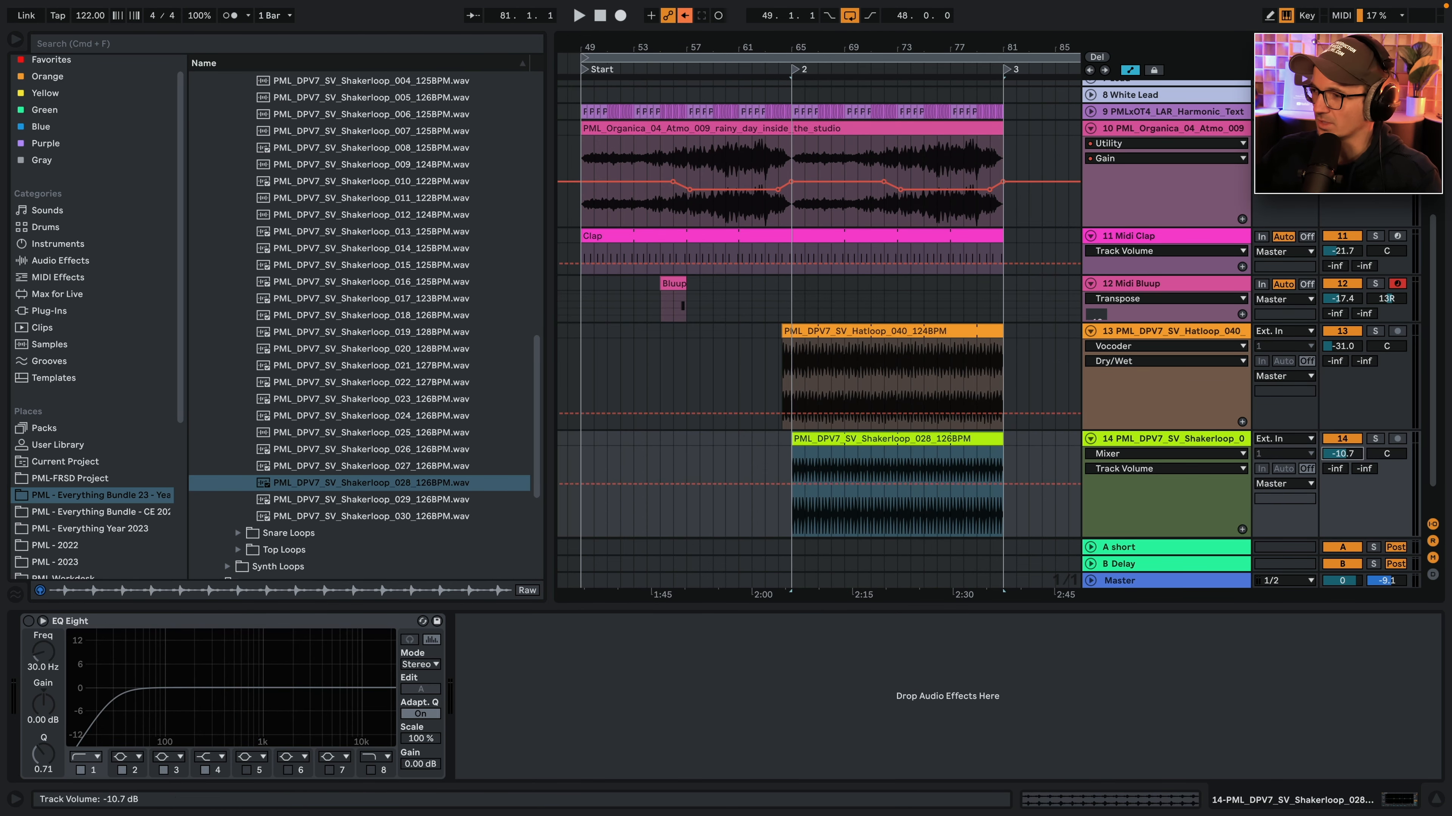
pyautogui.moveTo(1336, 455); pyautogui.dragTo(1338, 460)
pyautogui.press('space')
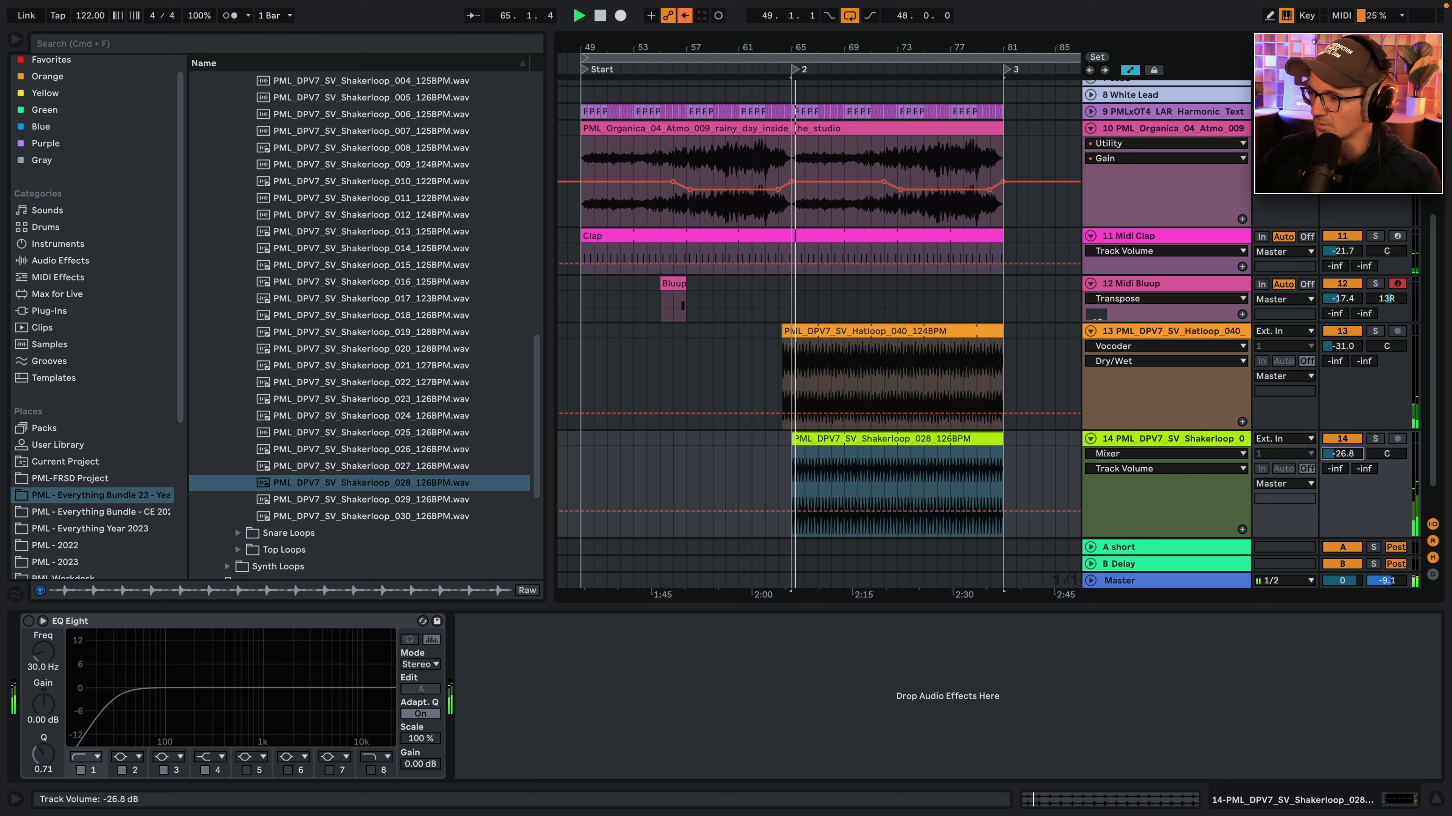
pyautogui.click(1340, 457)
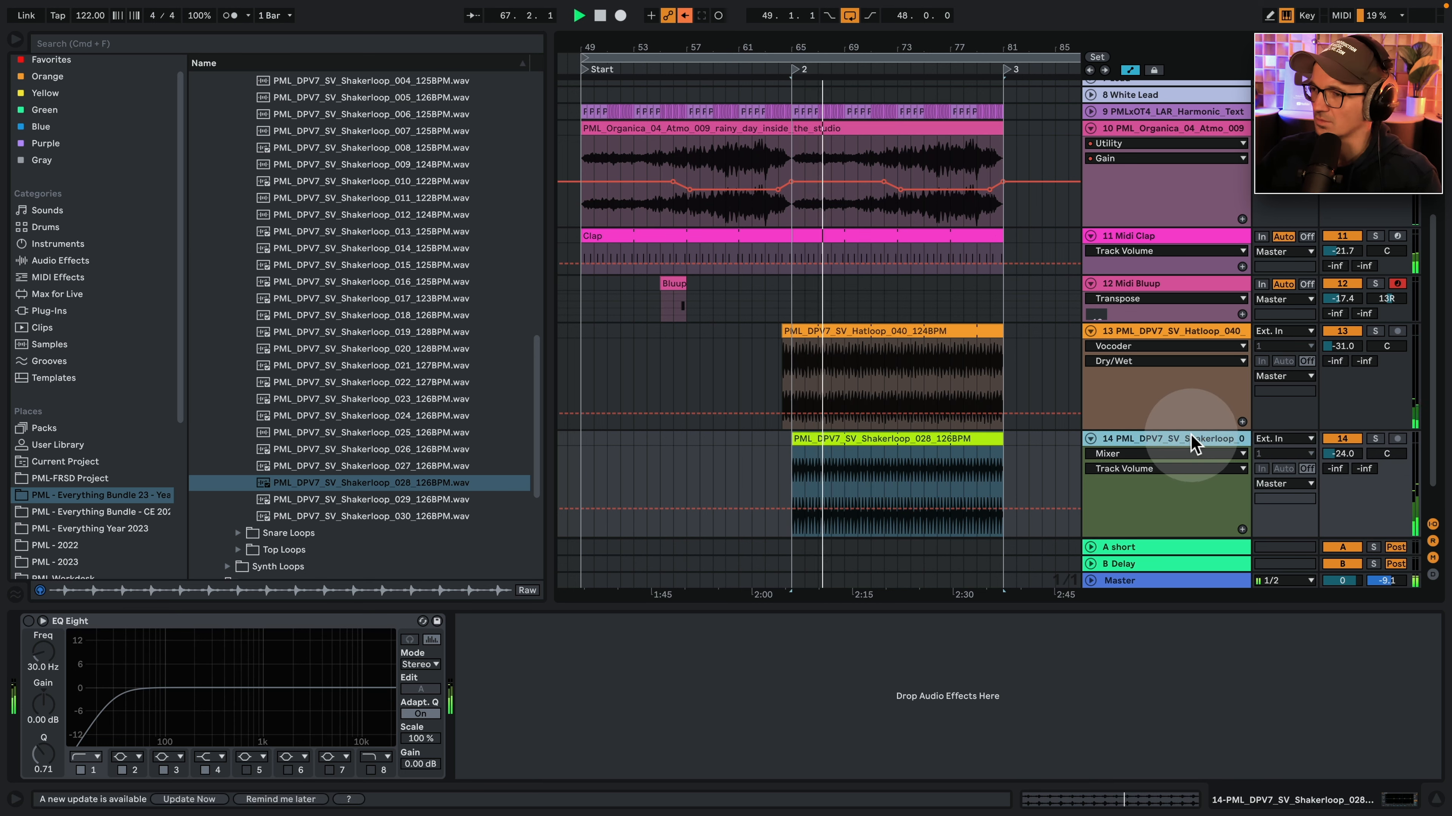
# Enable the shaker track's EQ Eight with a low cut at 696 Hz and lower the track volume to -33.5 dB.
pyautogui.click(28, 621)
pyautogui.moveTo(105, 693); pyautogui.dragTo(247, 704)
pyautogui.click(912, 328)
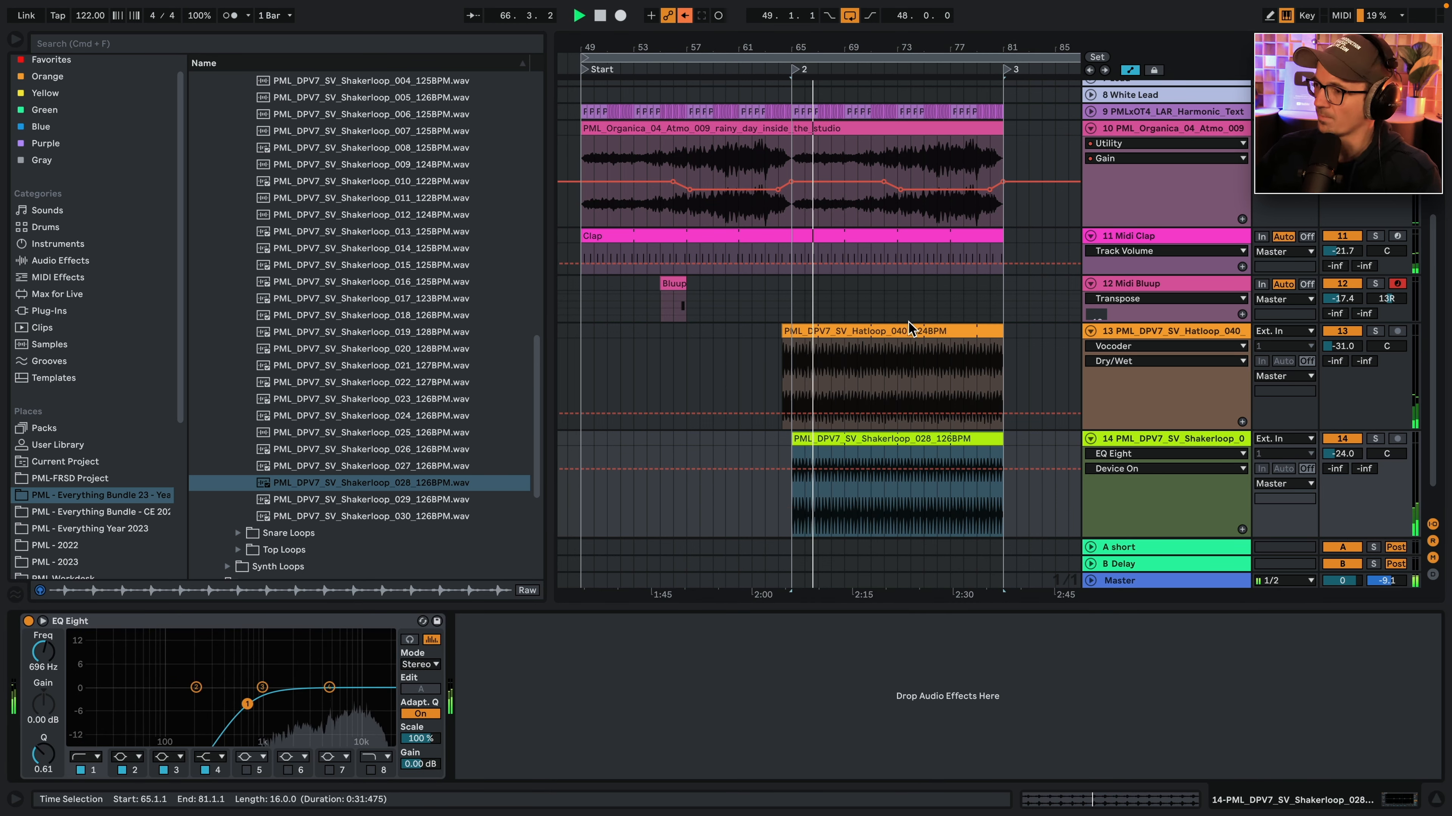
pyautogui.moveTo(1338, 453); pyautogui.dragTo(1351, 461)
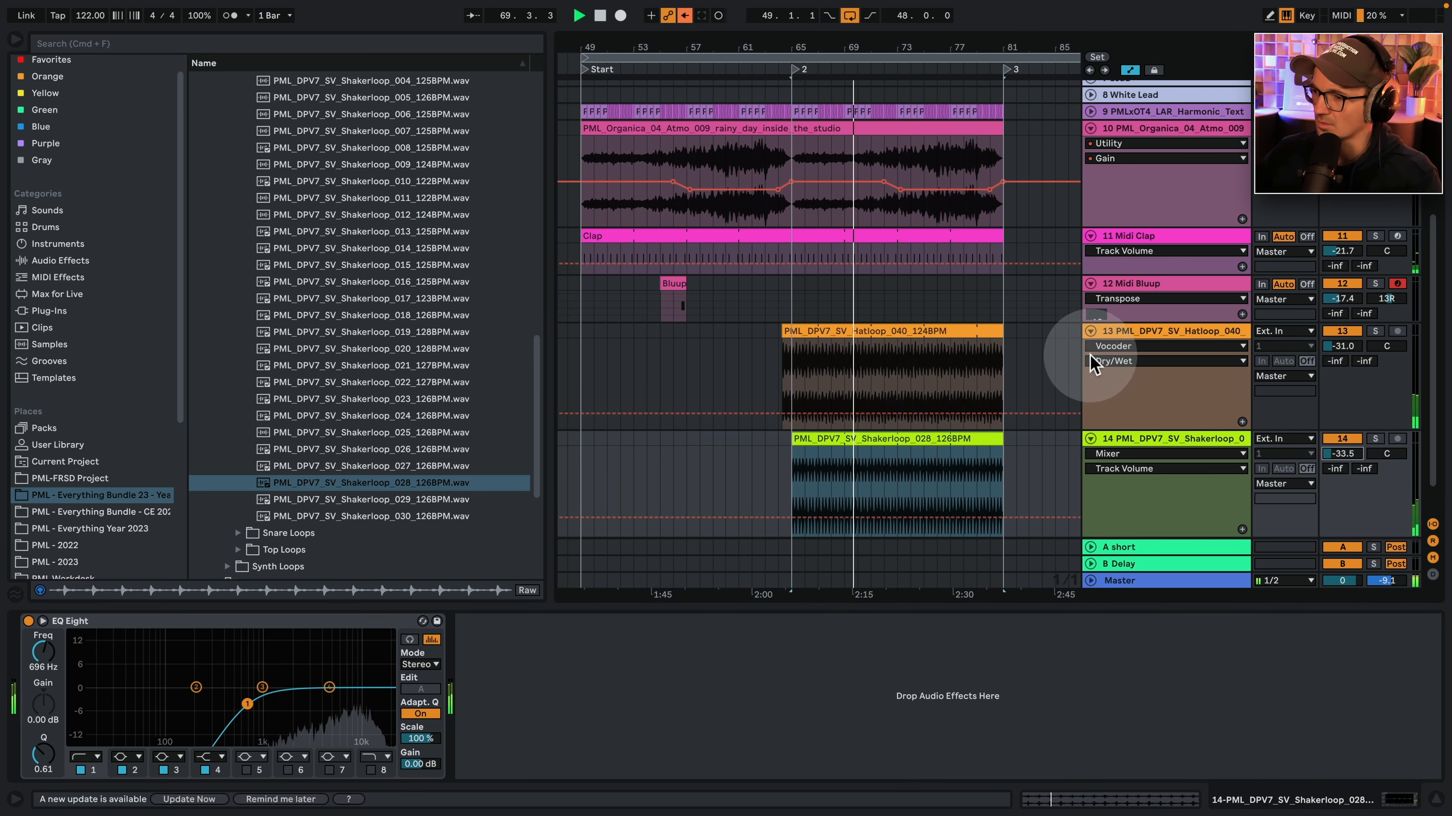
# Turn off transient looping in the shaker clip's Beats warp settings and shorten the transient envelope to 27 during playback.
pyautogui.doubleClick(929, 446)
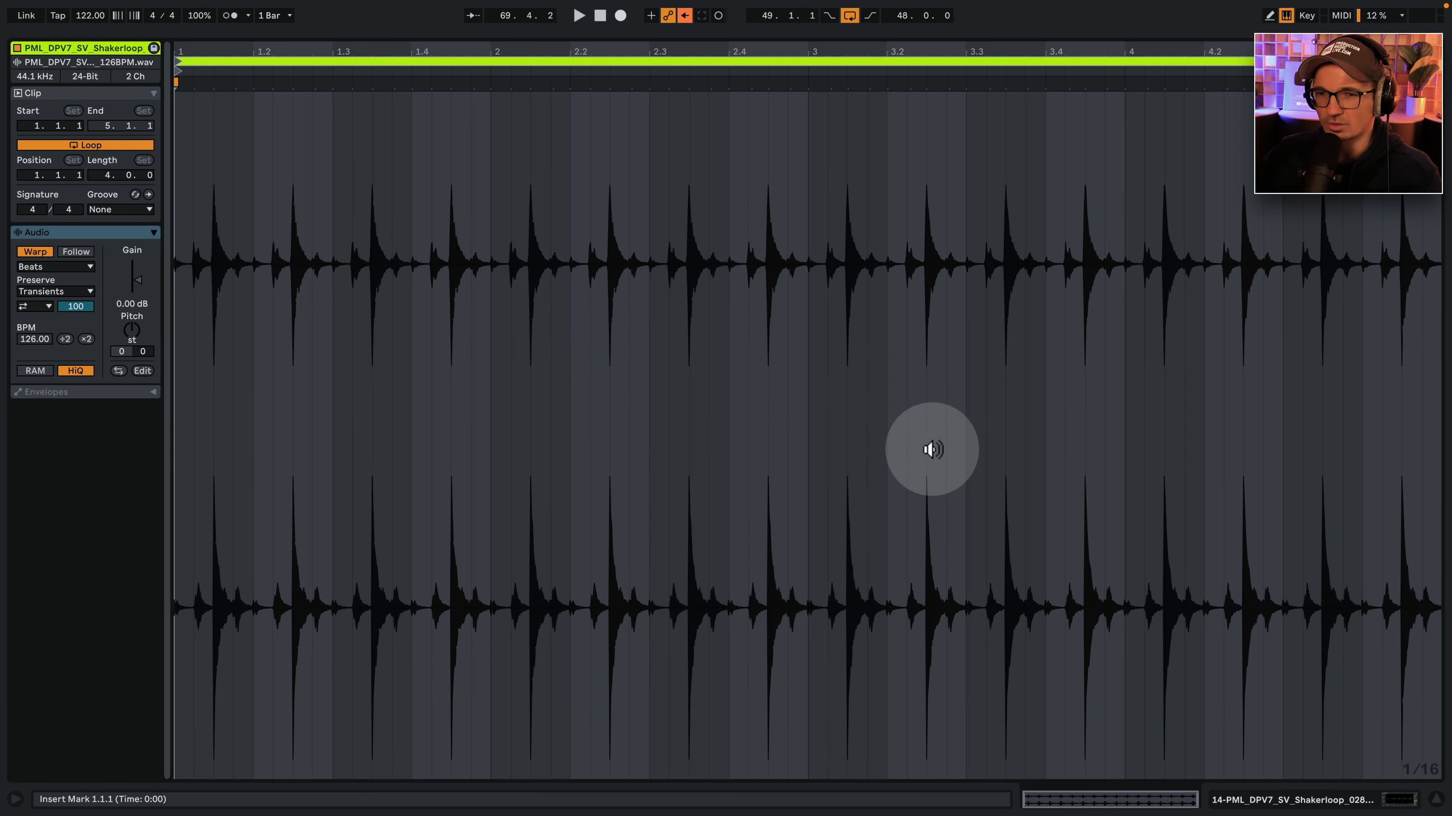
pyautogui.press('space')
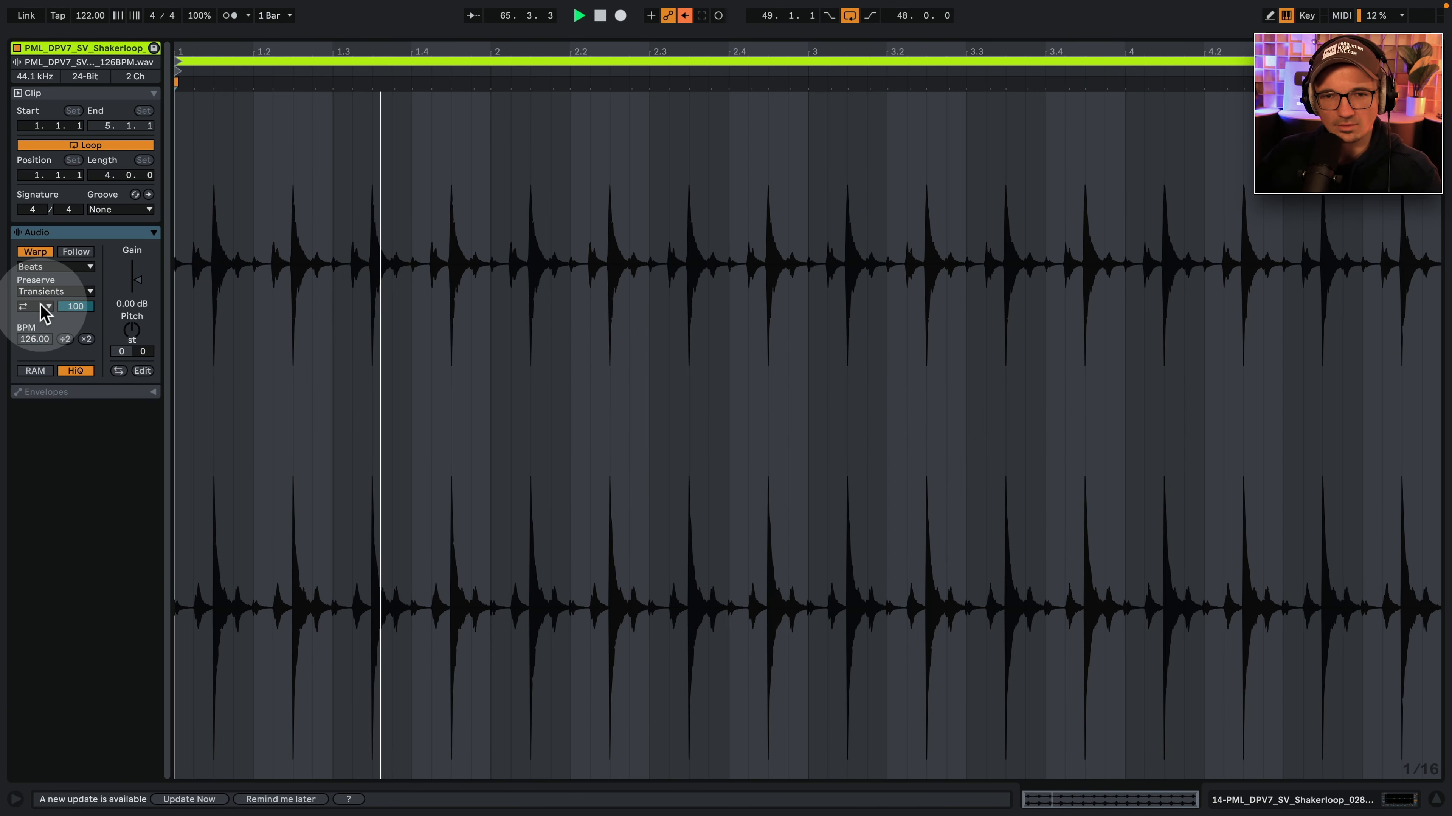
pyautogui.click(39, 320)
pyautogui.moveTo(80, 306); pyautogui.dragTo(80, 337)
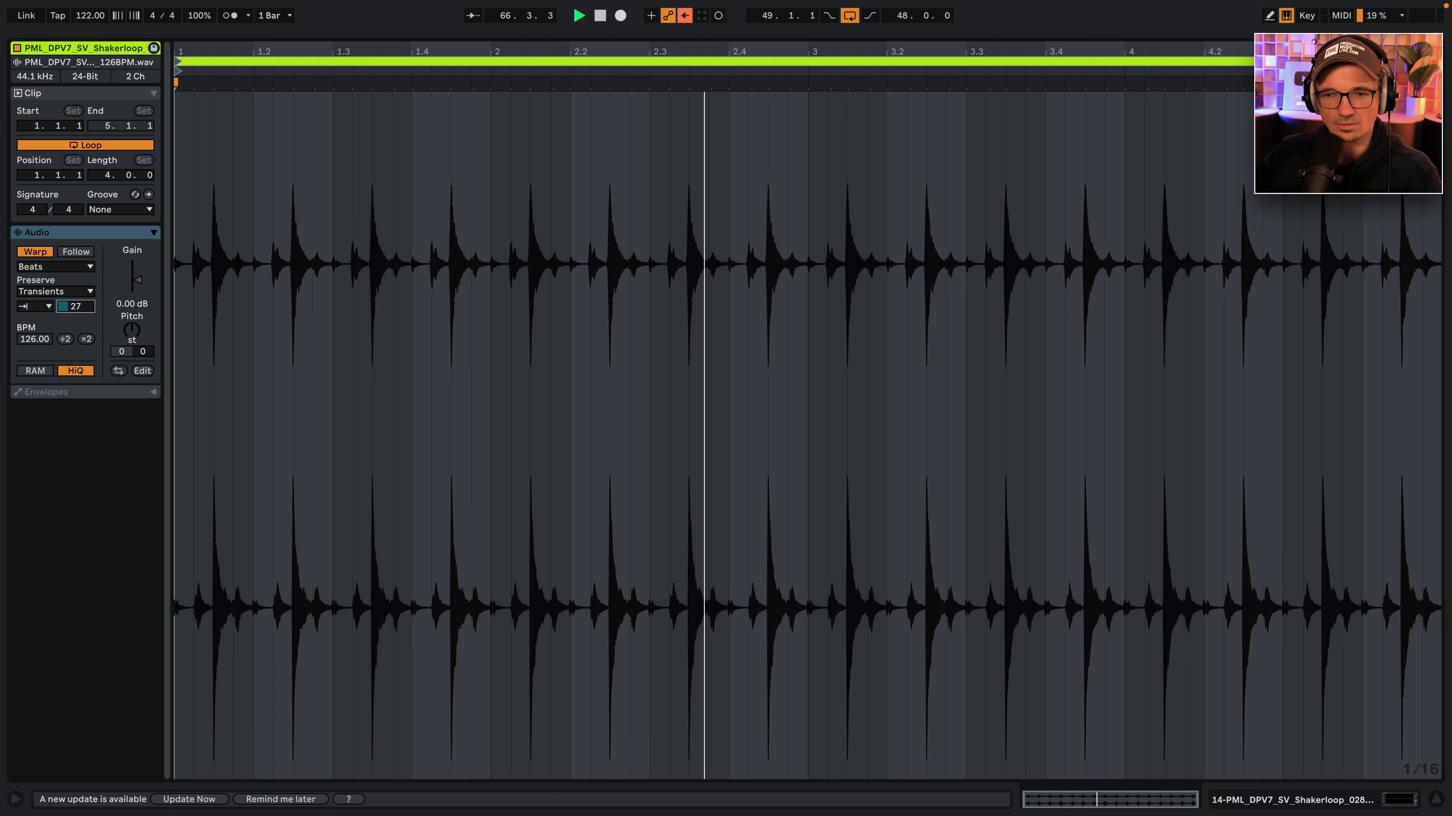
pyautogui.click(1368, 803)
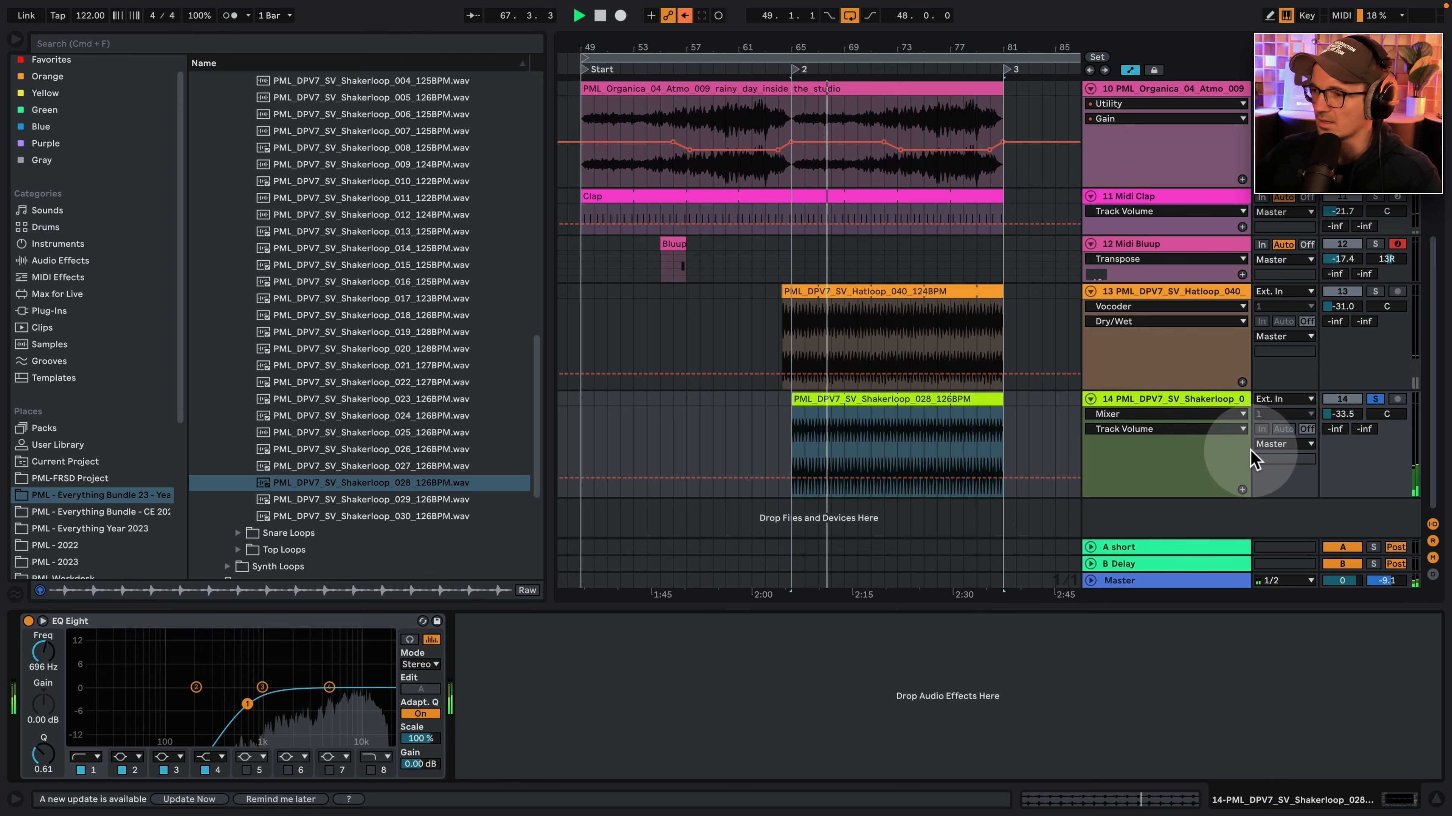
# Unsolo the shaker track and raise its volume to -24.0 dB.
pyautogui.click(1375, 401)
pyautogui.moveTo(1346, 413); pyautogui.dragTo(1347, 401)
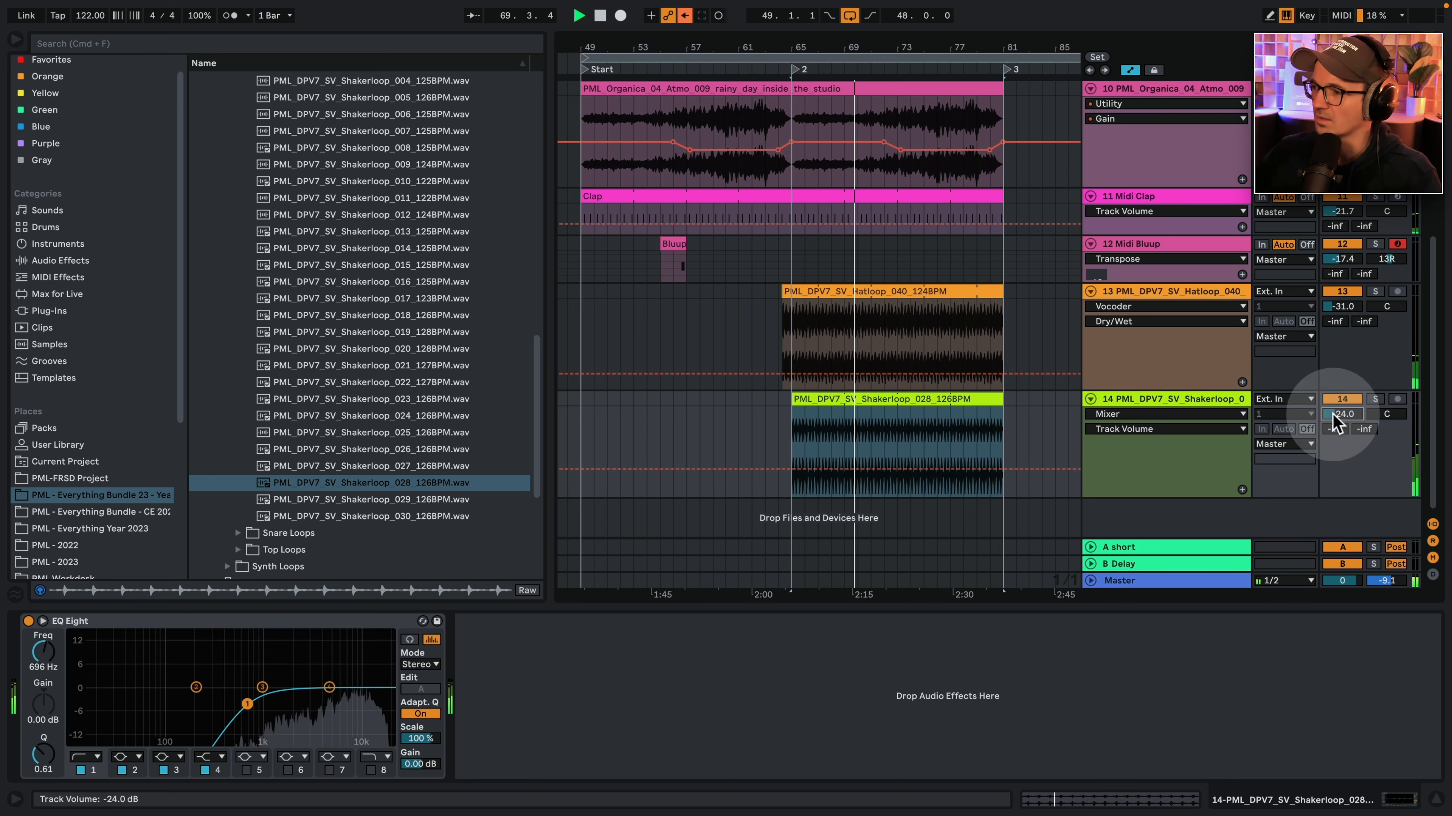
# Add Auto Pan with the Dizziness preset after the shaker's EQ Eight and compare it soloed and in the mix.
pyautogui.click(57, 260)
pyautogui.scroll(5, 343, 343)
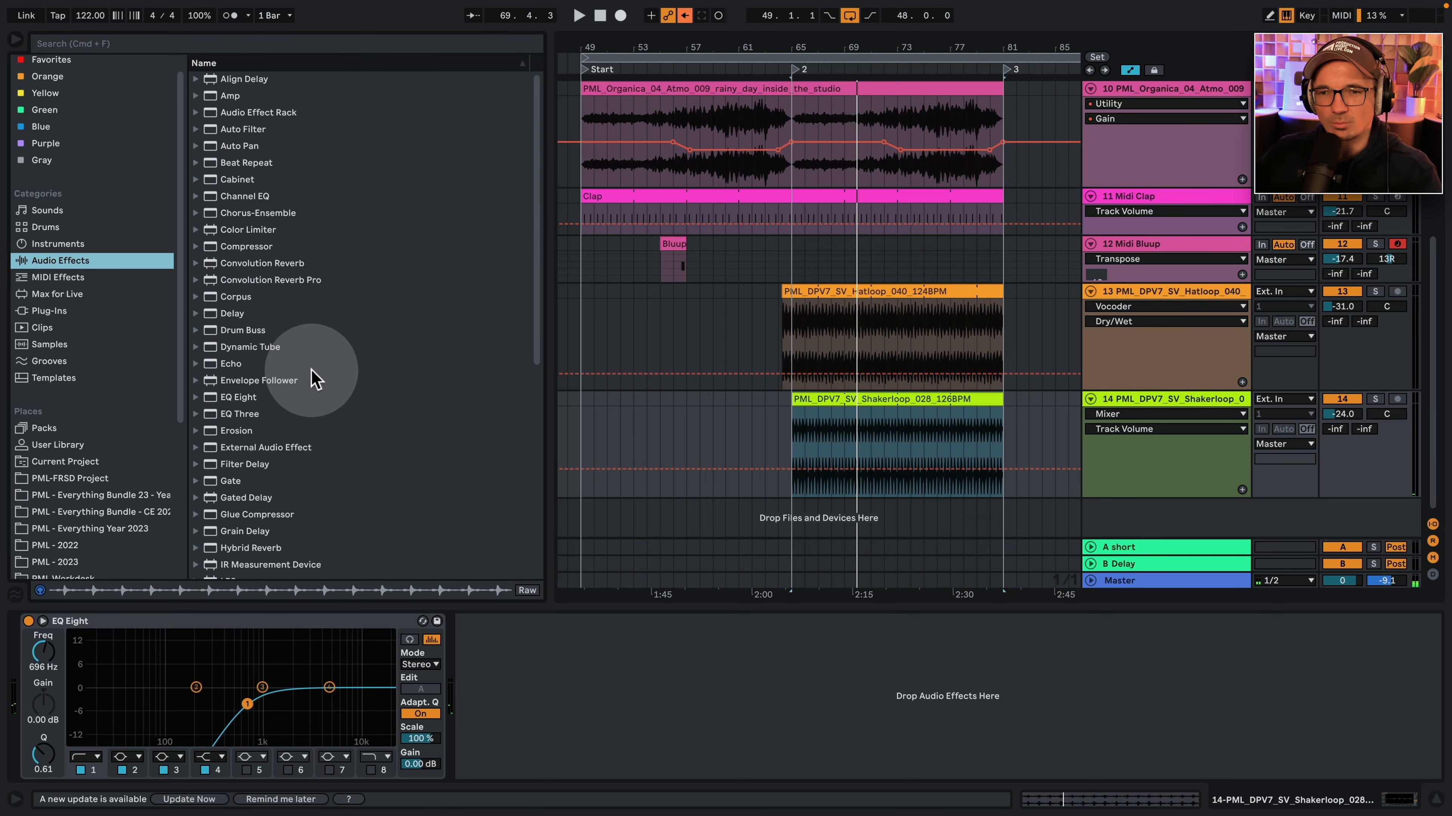
pyautogui.moveTo(257, 145); pyautogui.dragTo(578, 763)
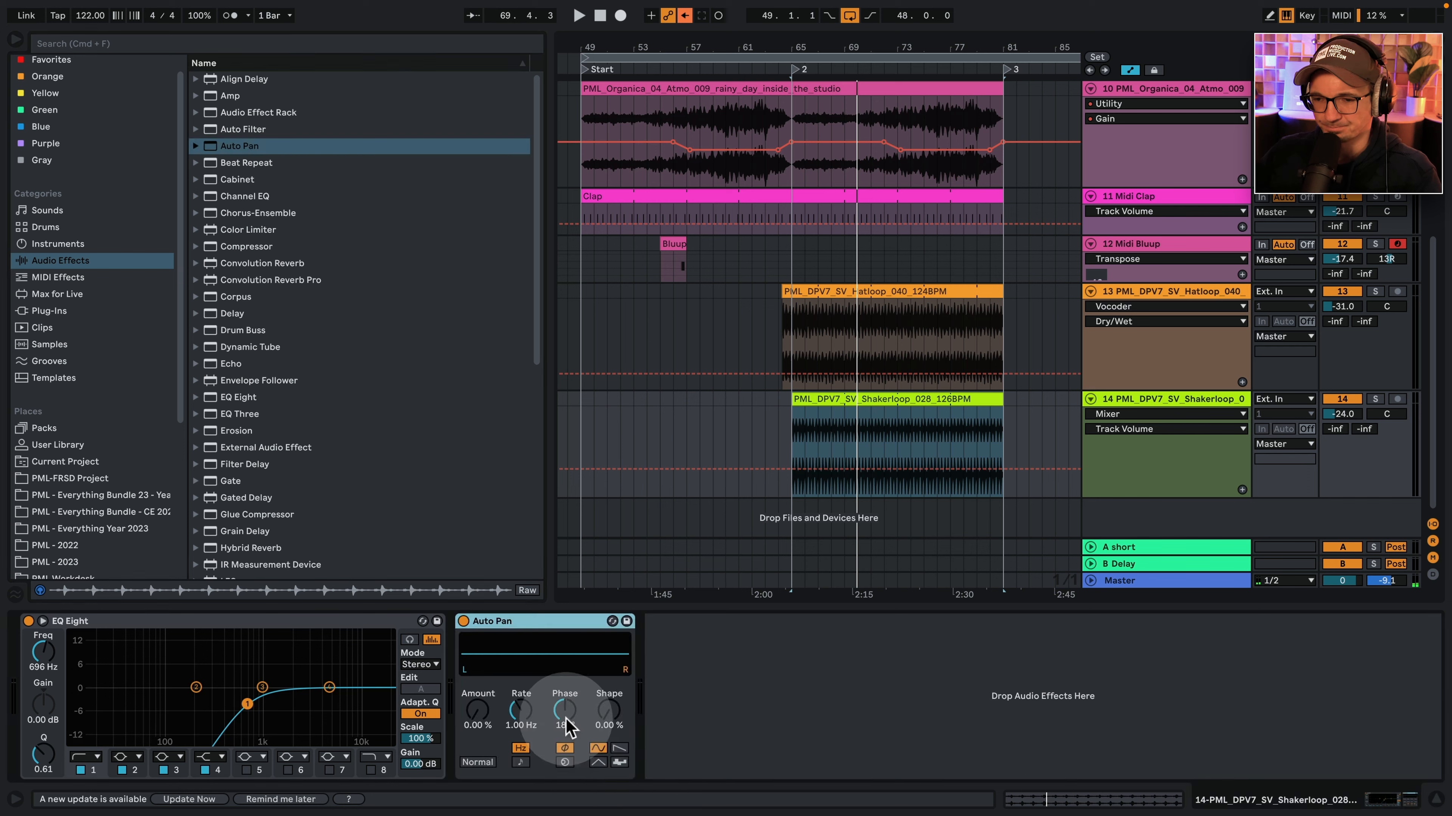
pyautogui.click(196, 146)
pyautogui.moveTo(250, 246); pyautogui.dragTo(512, 750)
pyautogui.press('space')
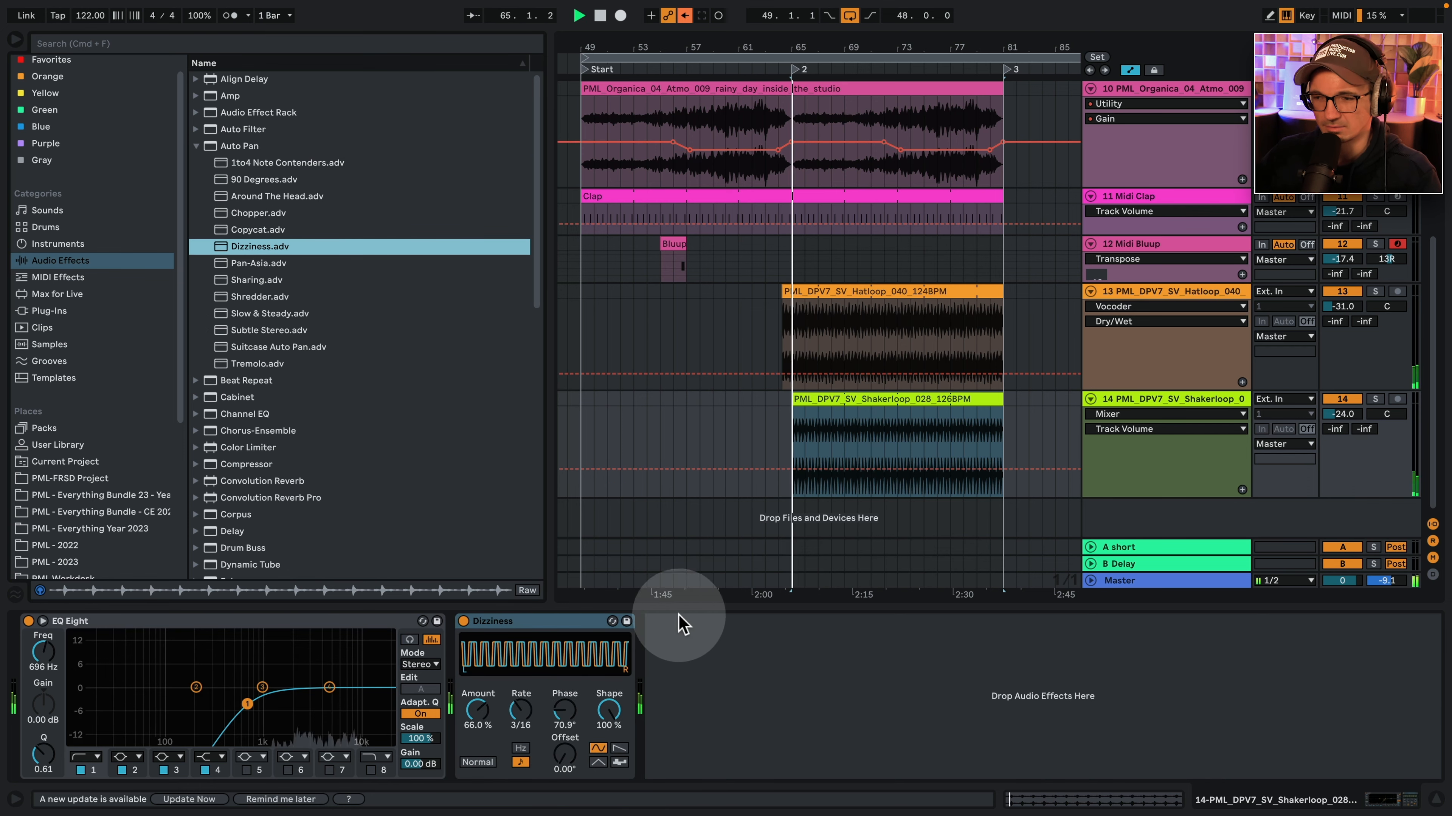
pyautogui.click(1375, 400)
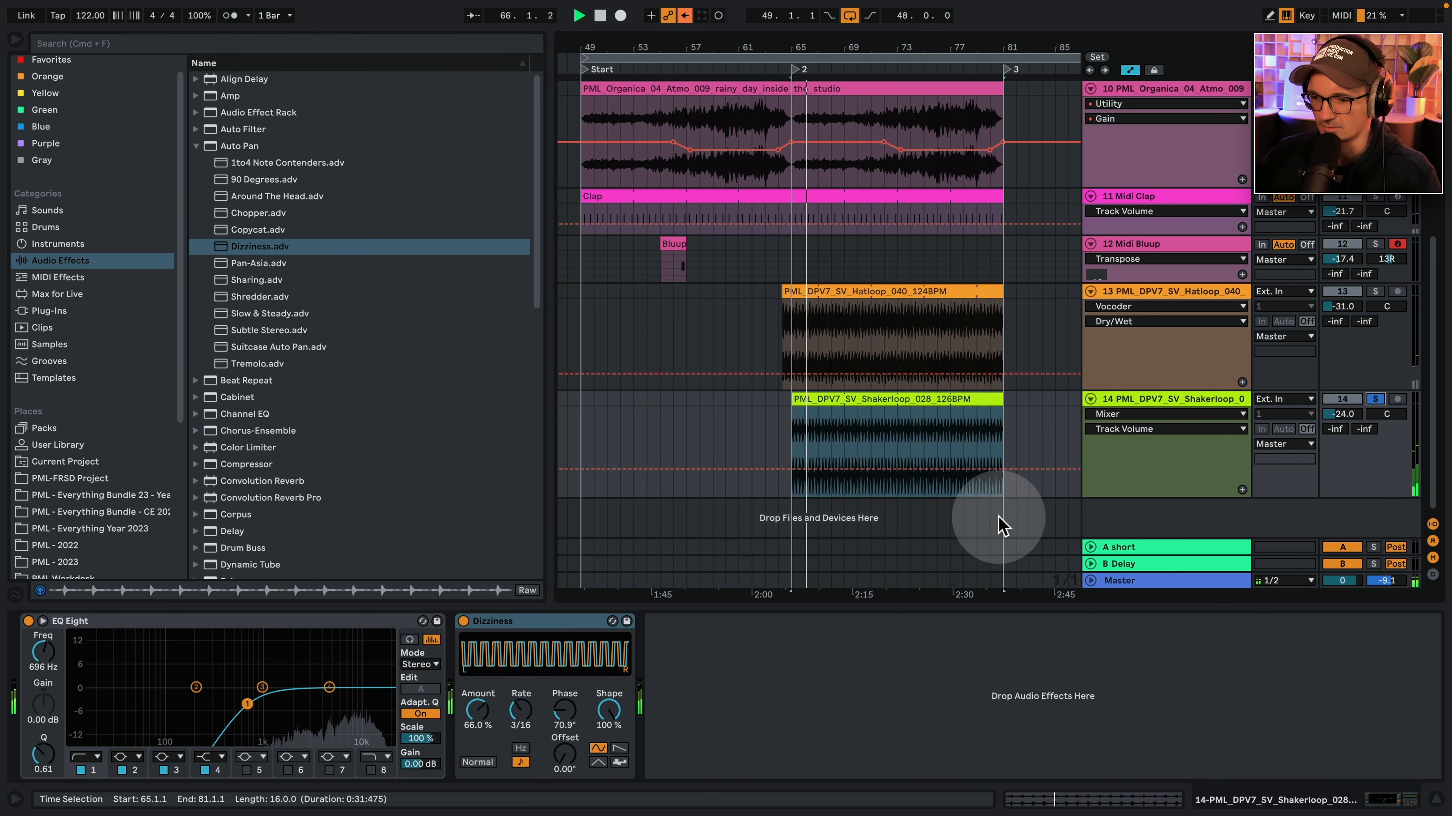
pyautogui.click(1375, 399)
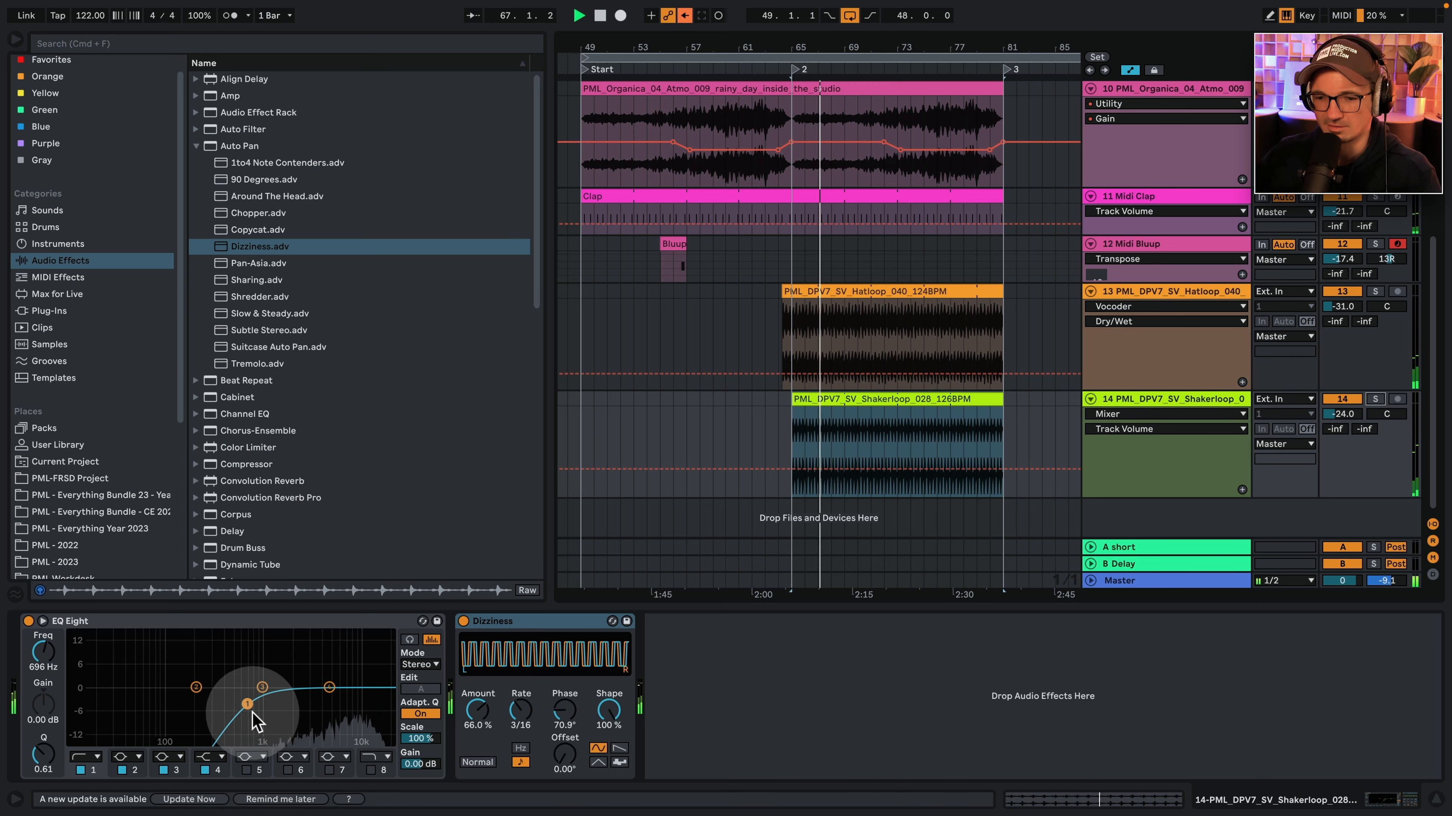
# Raise the shaker EQ's low cut to 1.35 kHz, enable band 8 as a high cut at 11.1 kHz, and check it soloed.
pyautogui.moveTo(272, 705); pyautogui.dragTo(275, 705)
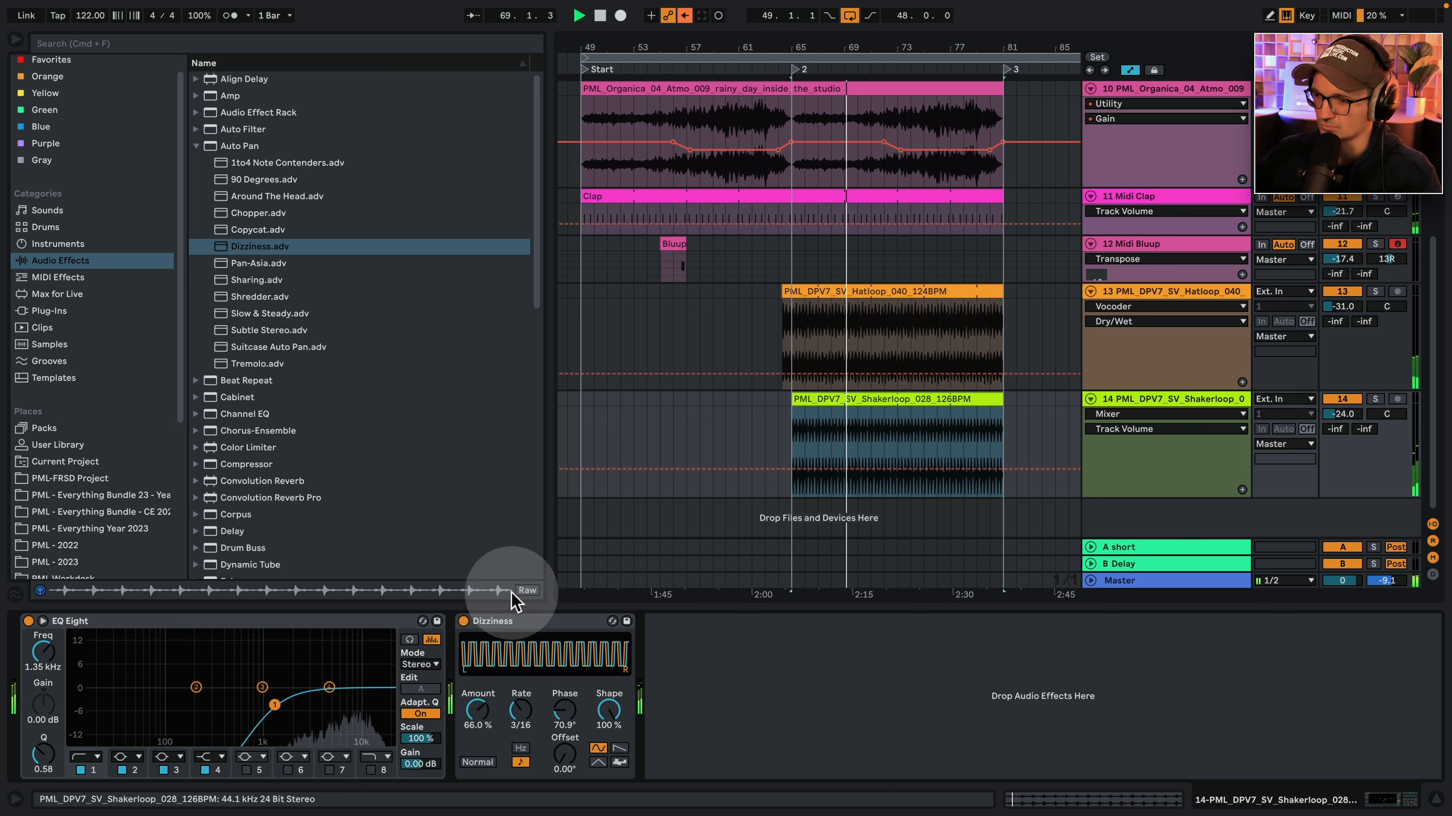
pyautogui.click(807, 440)
pyautogui.click(372, 770)
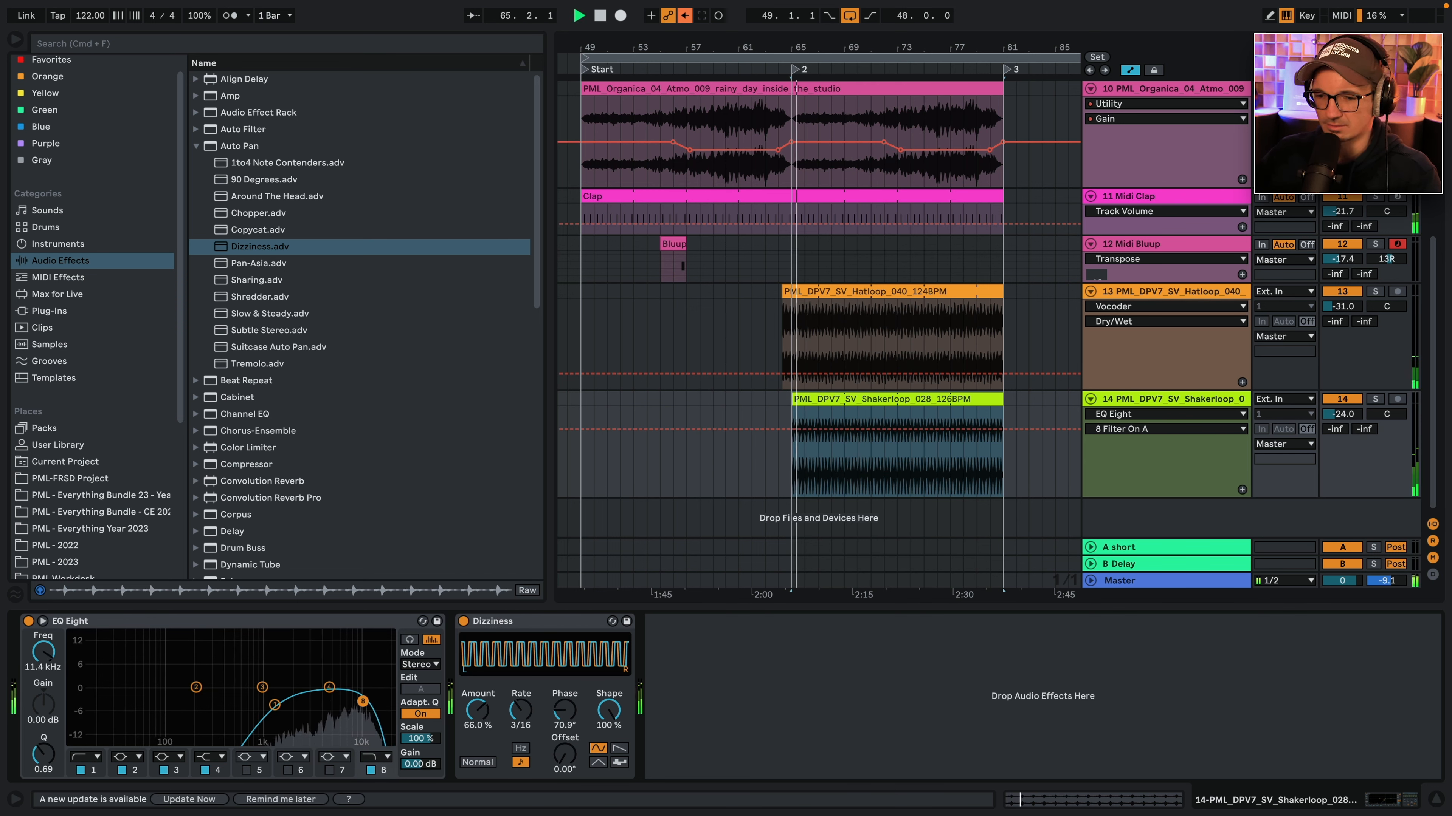
pyautogui.click(1376, 399)
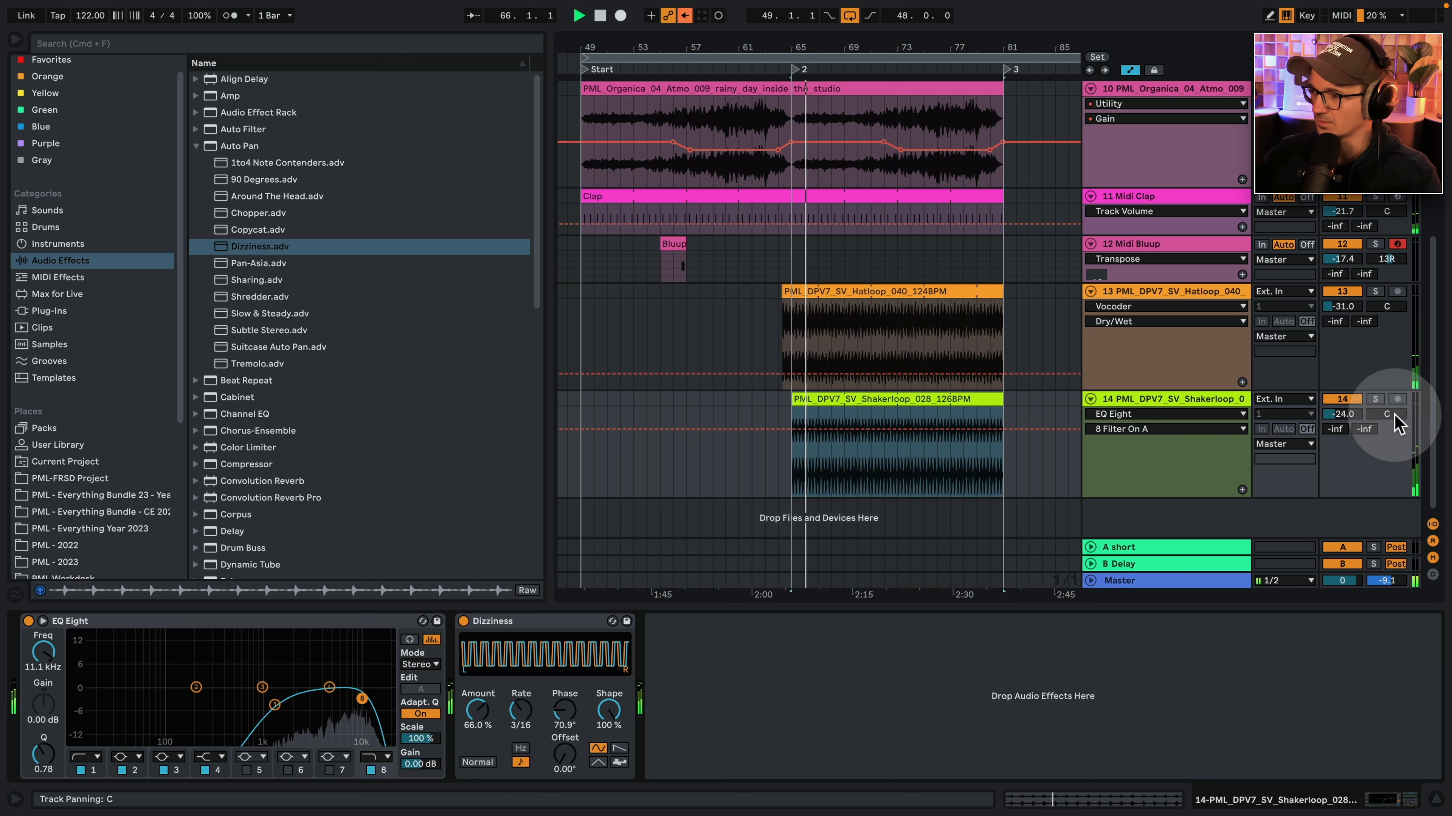
pyautogui.click(1376, 399)
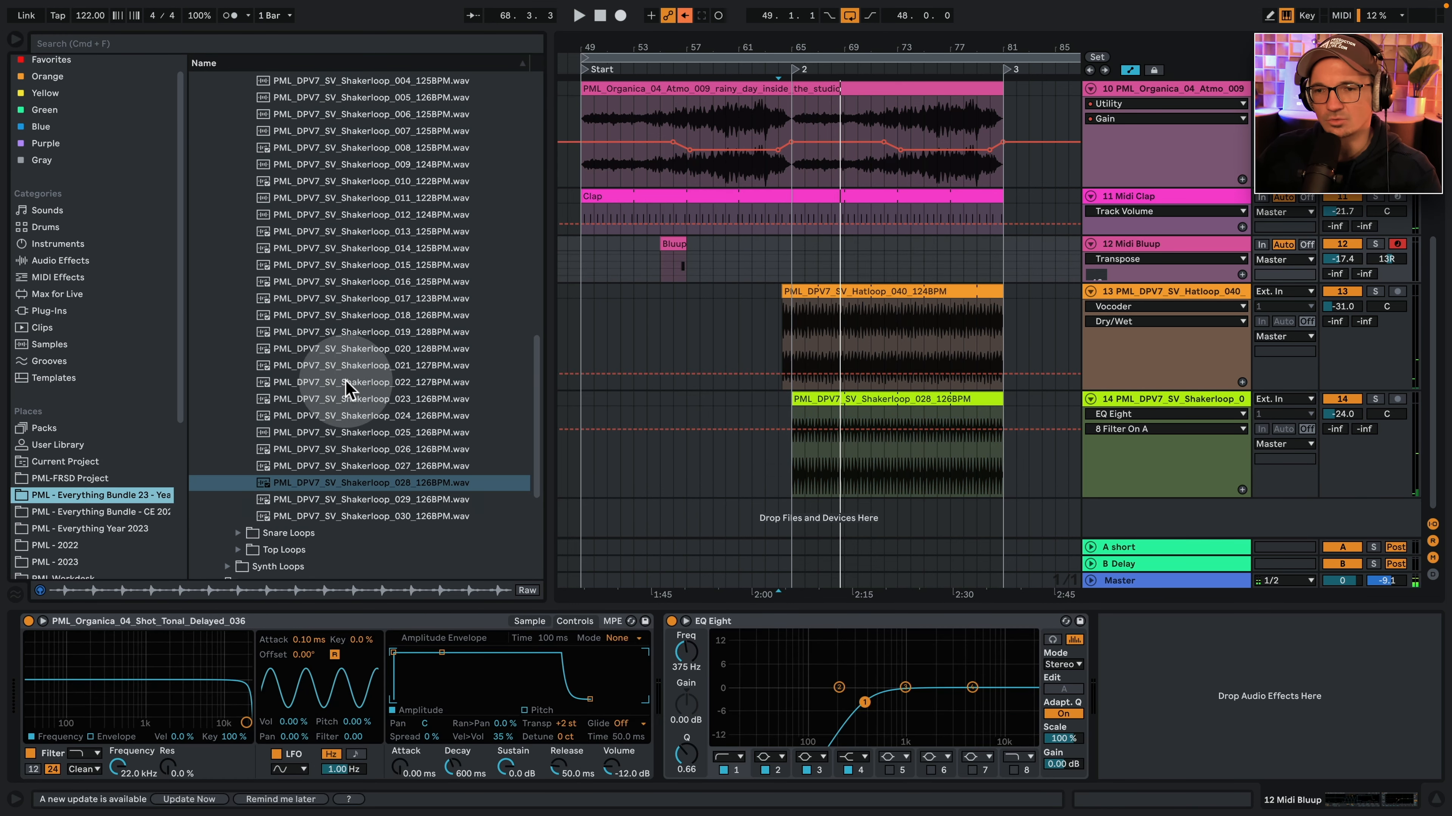
# Collapse the Hihat Loops and Drum Loops folders of Deep Premium 7 and open the Hihats folder under One-Shots.
pyautogui.scroll(10, 343, 401)
pyautogui.click(254, 450)
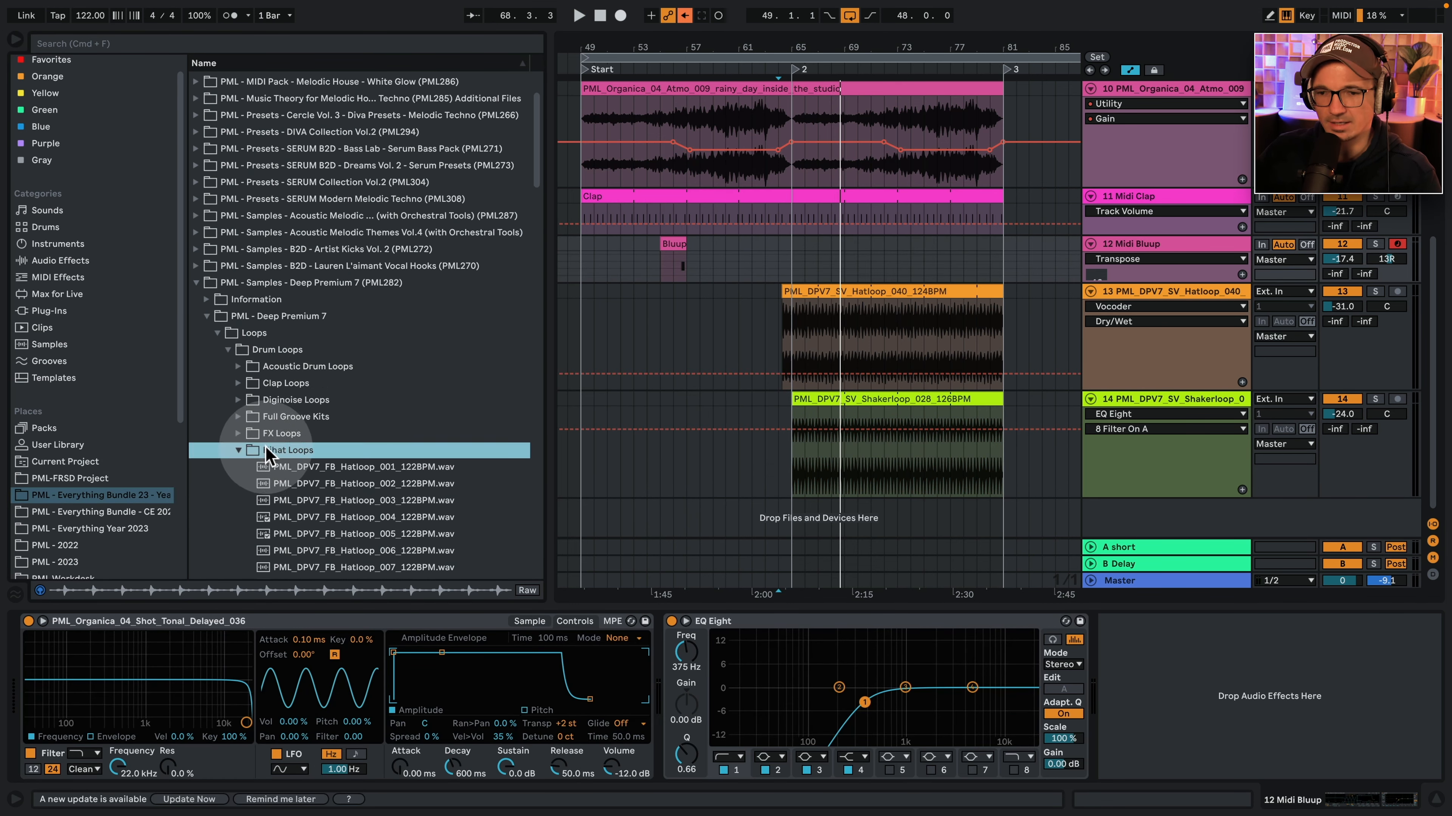
pyautogui.scroll(-3, 343, 411)
pyautogui.click(239, 321)
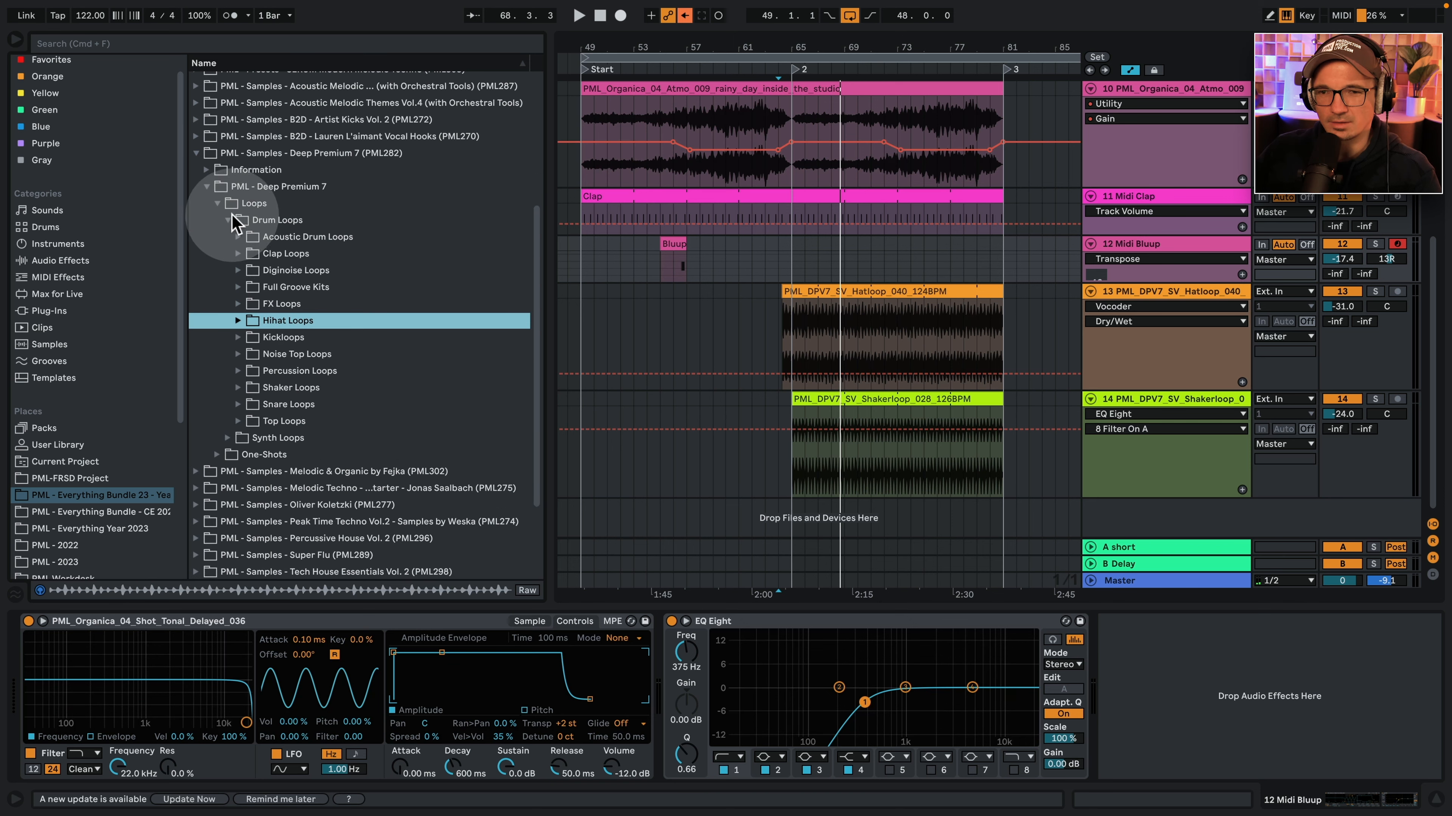
pyautogui.click(229, 218)
pyautogui.click(219, 336)
pyautogui.scroll(-5, 238, 347)
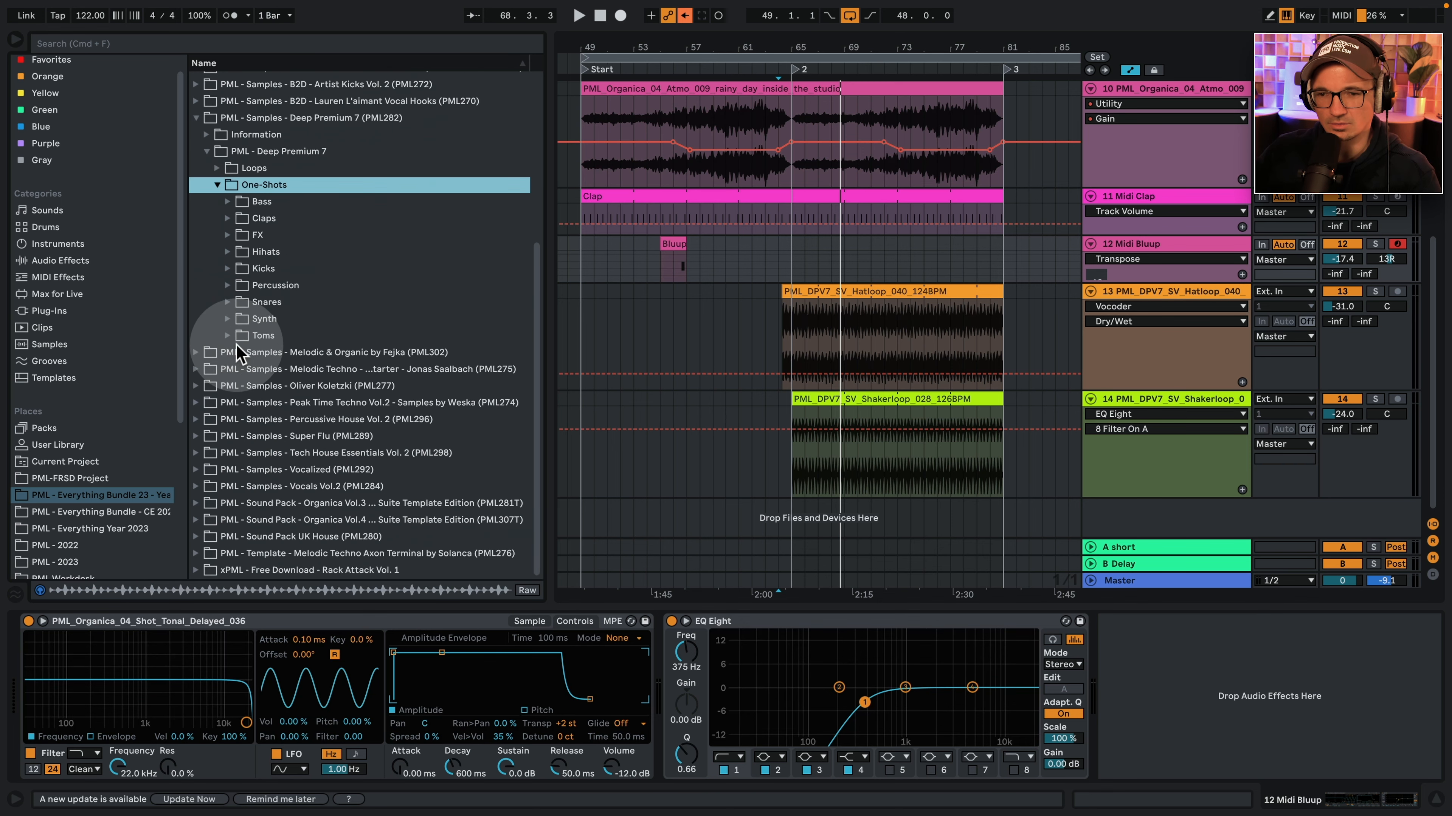
pyautogui.click(227, 252)
# Audition the PML_DPV7_SV_CH closed hi-hat samples in the Hihats one-shot folder and pick PML_DPV7_SV_CH_010.
pyautogui.scroll(-7, 337, 279)
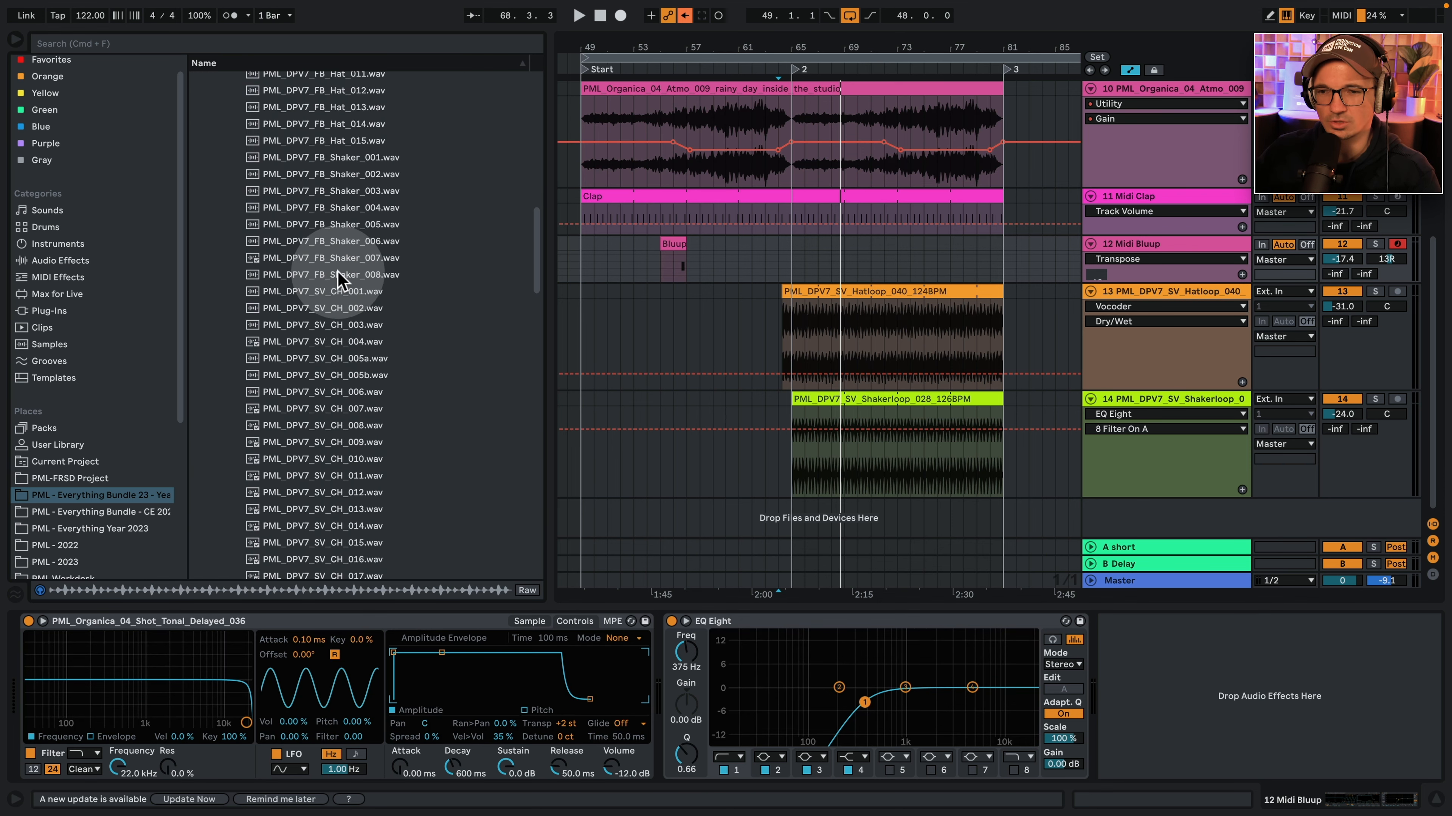
pyautogui.click(339, 273)
pyautogui.click(379, 362)
pyautogui.click(333, 478)
pyautogui.scroll(-8, 350, 452)
pyautogui.click(336, 395)
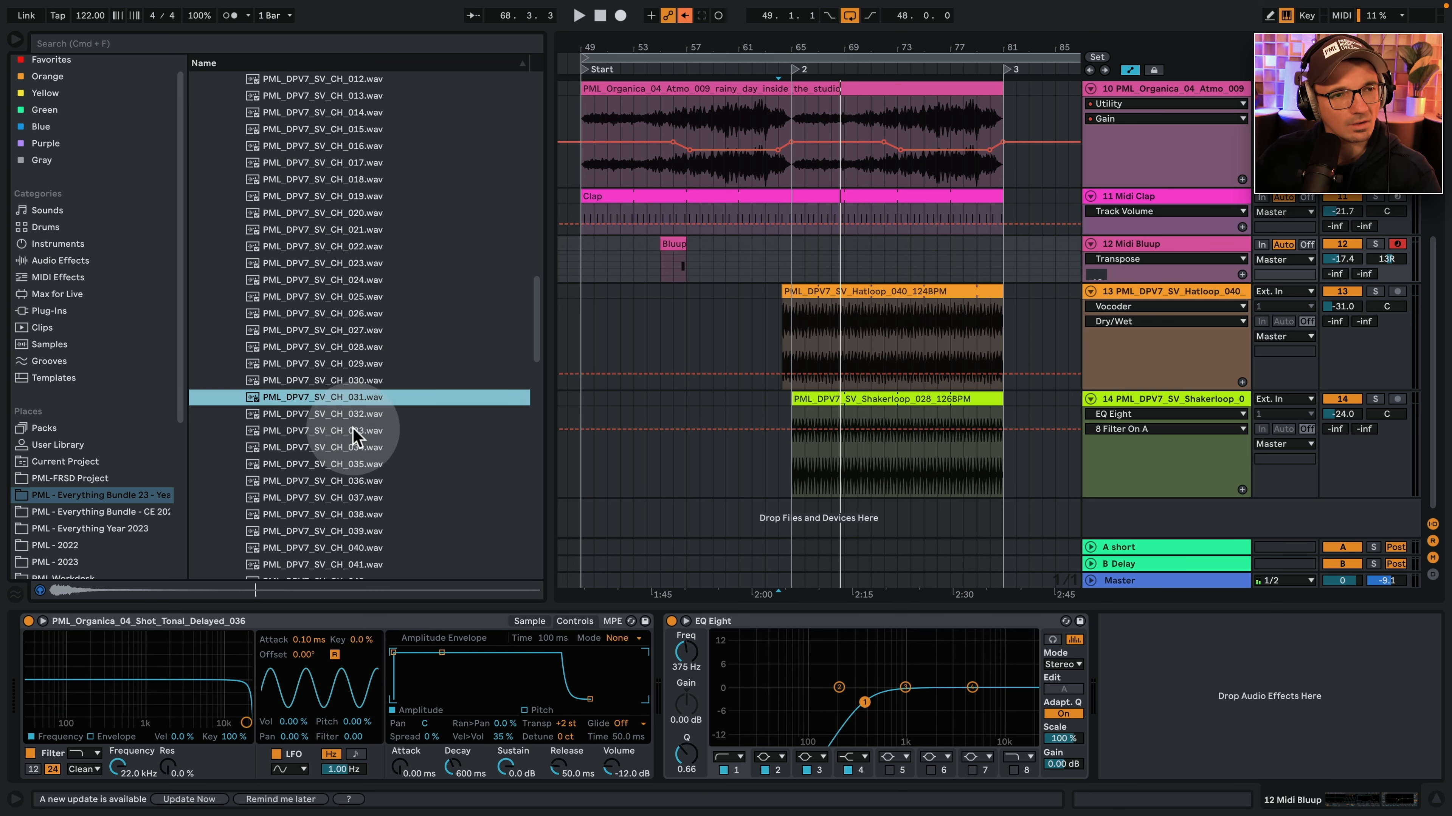
pyautogui.click(344, 414)
pyautogui.click(354, 433)
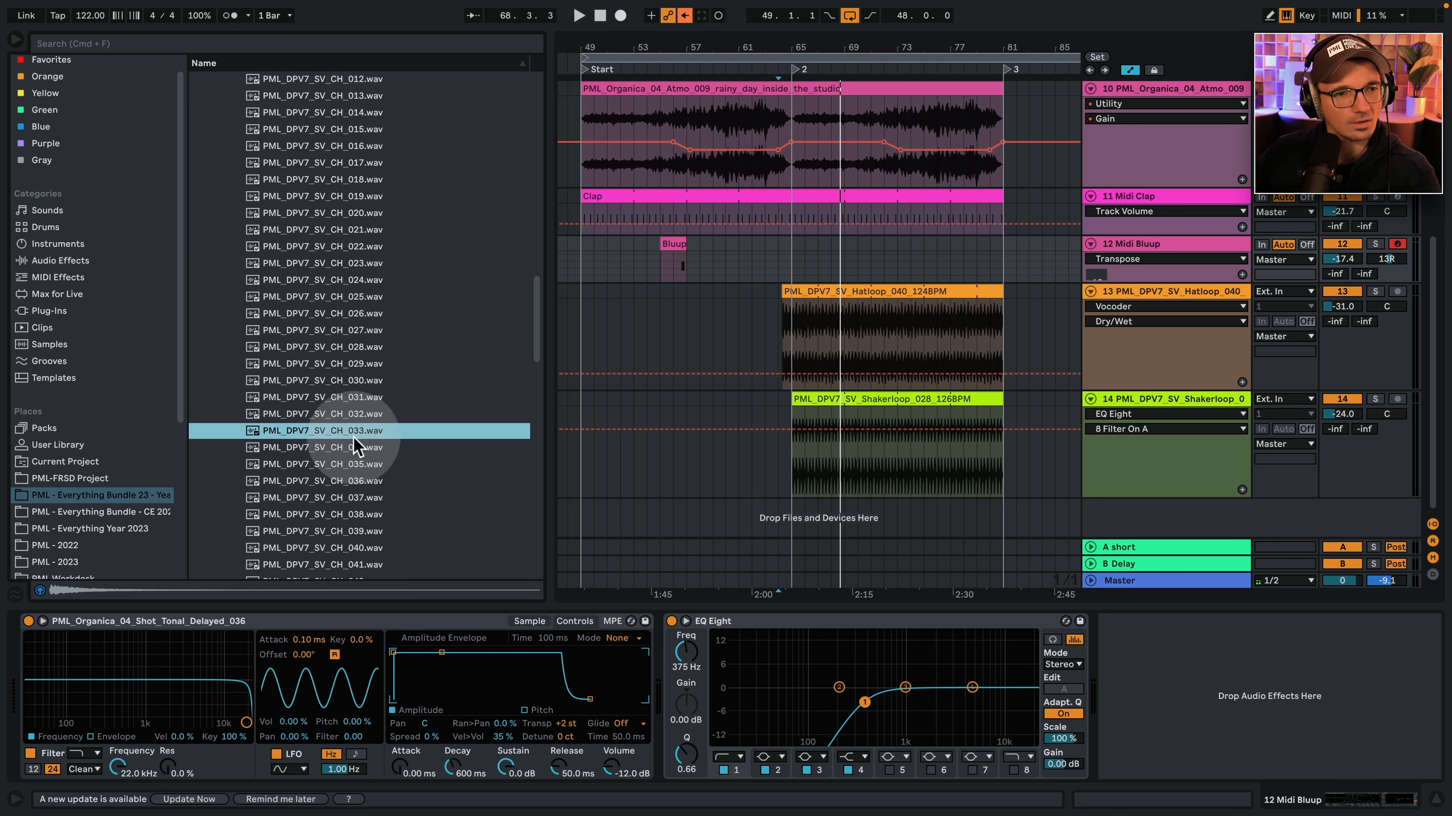
pyautogui.click(367, 464)
pyautogui.scroll(3, 389, 324)
pyautogui.click(372, 180)
pyautogui.click(360, 147)
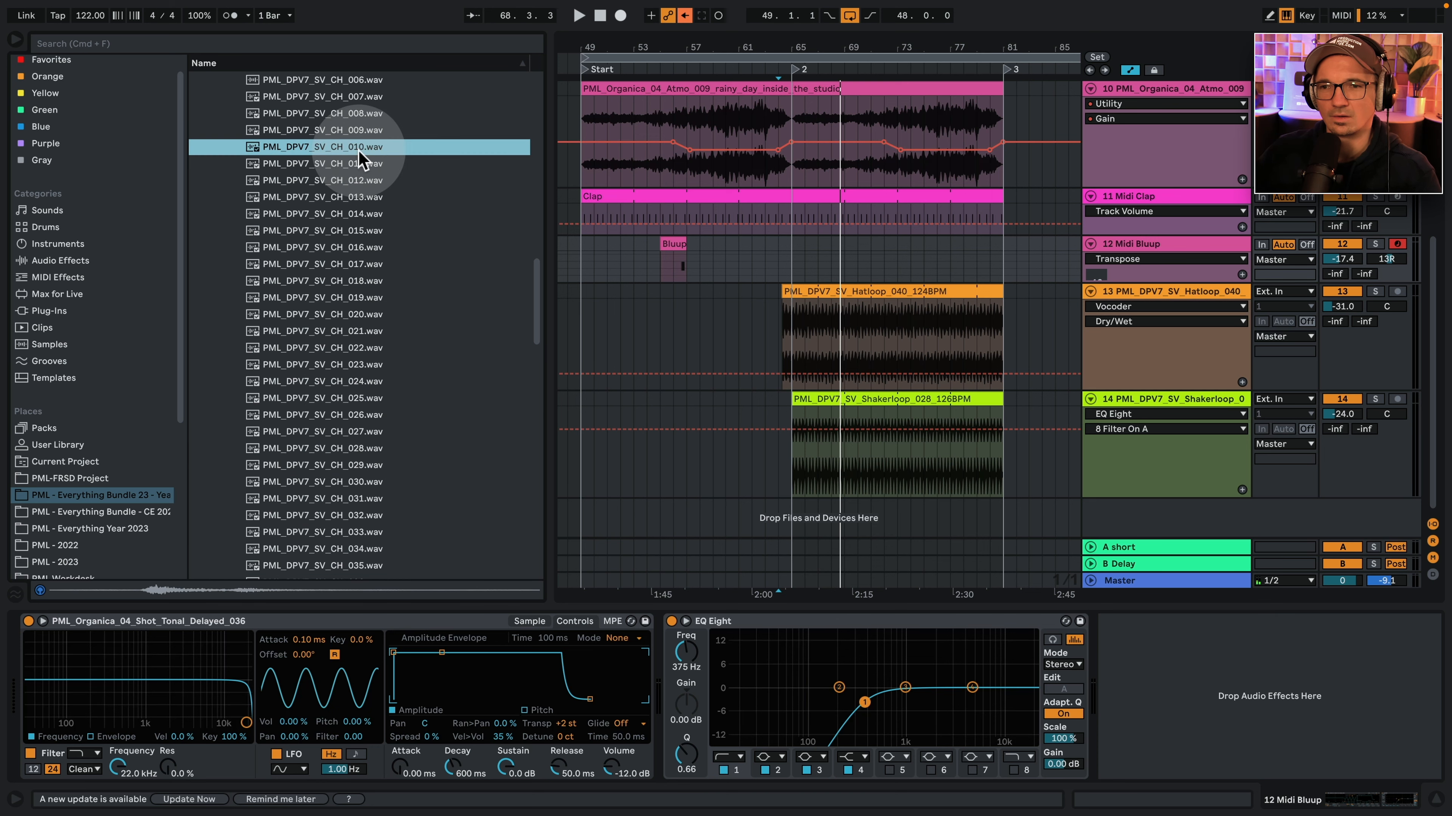
# Insert a new MIDI track below the shaker loop and load PML_DPV7_SV_CH_010 onto it as an instrument.
pyautogui.click(1120, 402)
pyautogui.rightClick(1129, 400)
pyautogui.click(1198, 537)
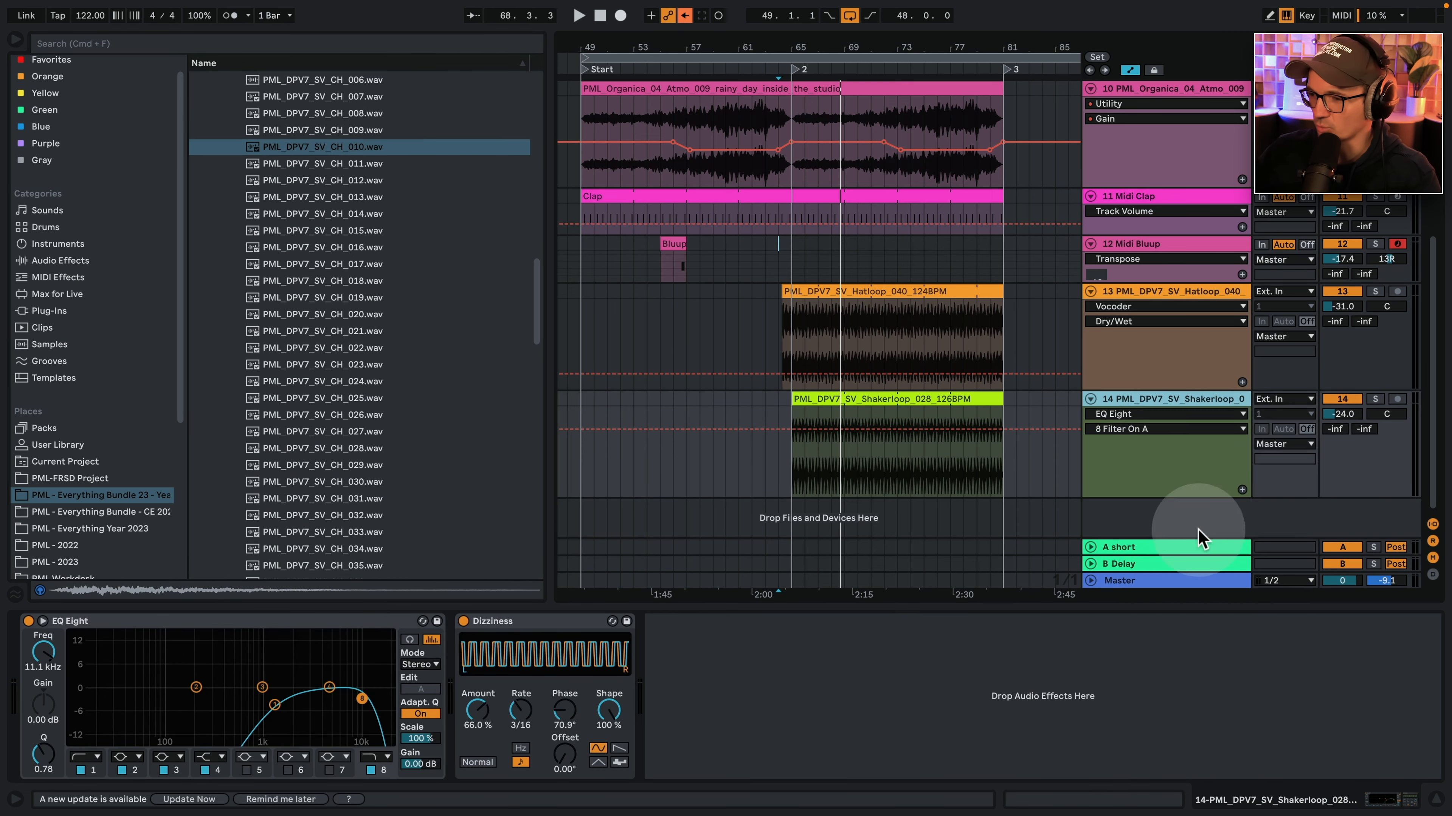
pyautogui.moveTo(304, 149); pyautogui.dragTo(220, 736)
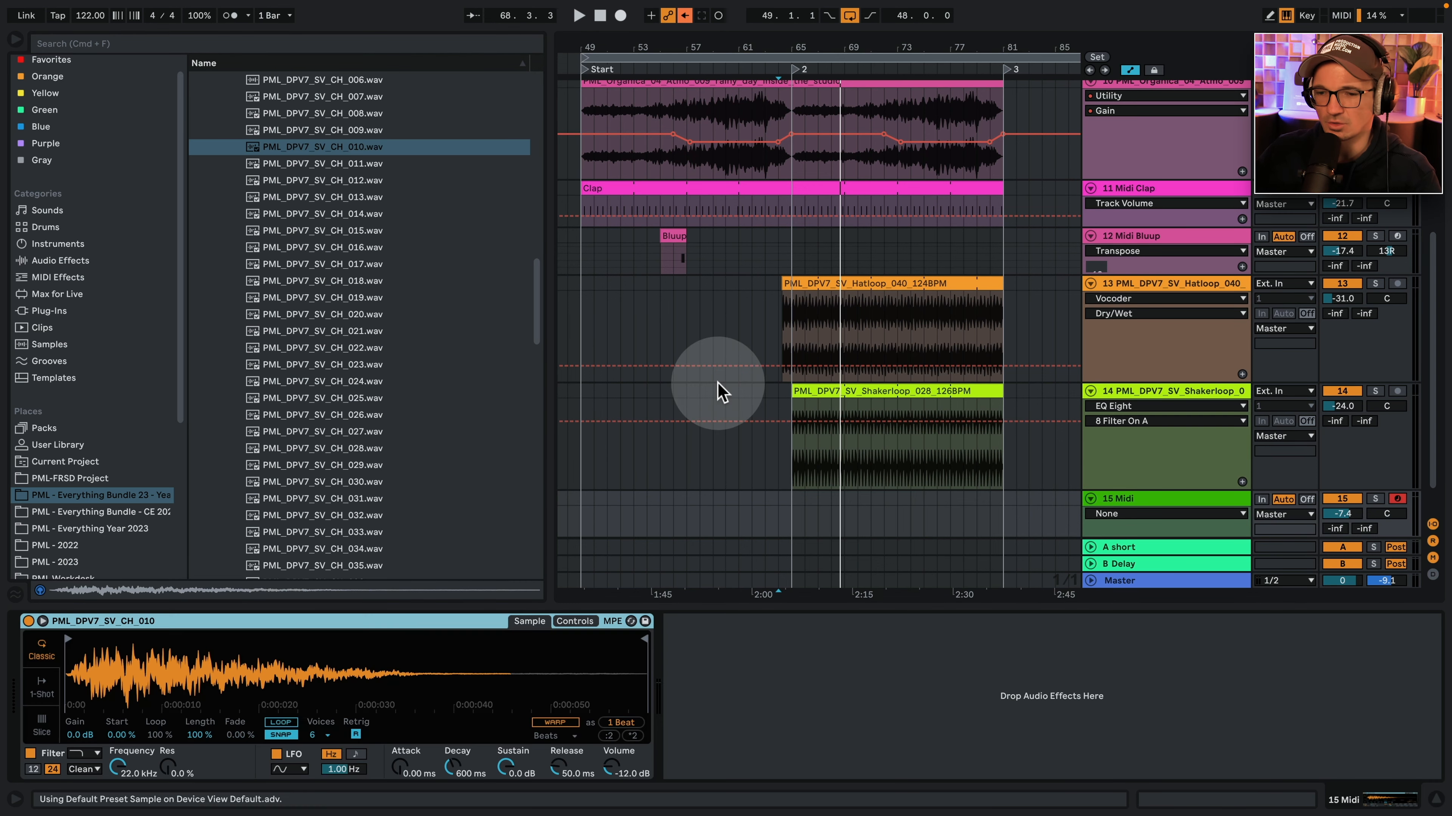
# Create a one-bar MIDI clip at bar 65 on the new track with a C3 note on the offbeat of every beat.
pyautogui.scroll(-2, 800, 355)
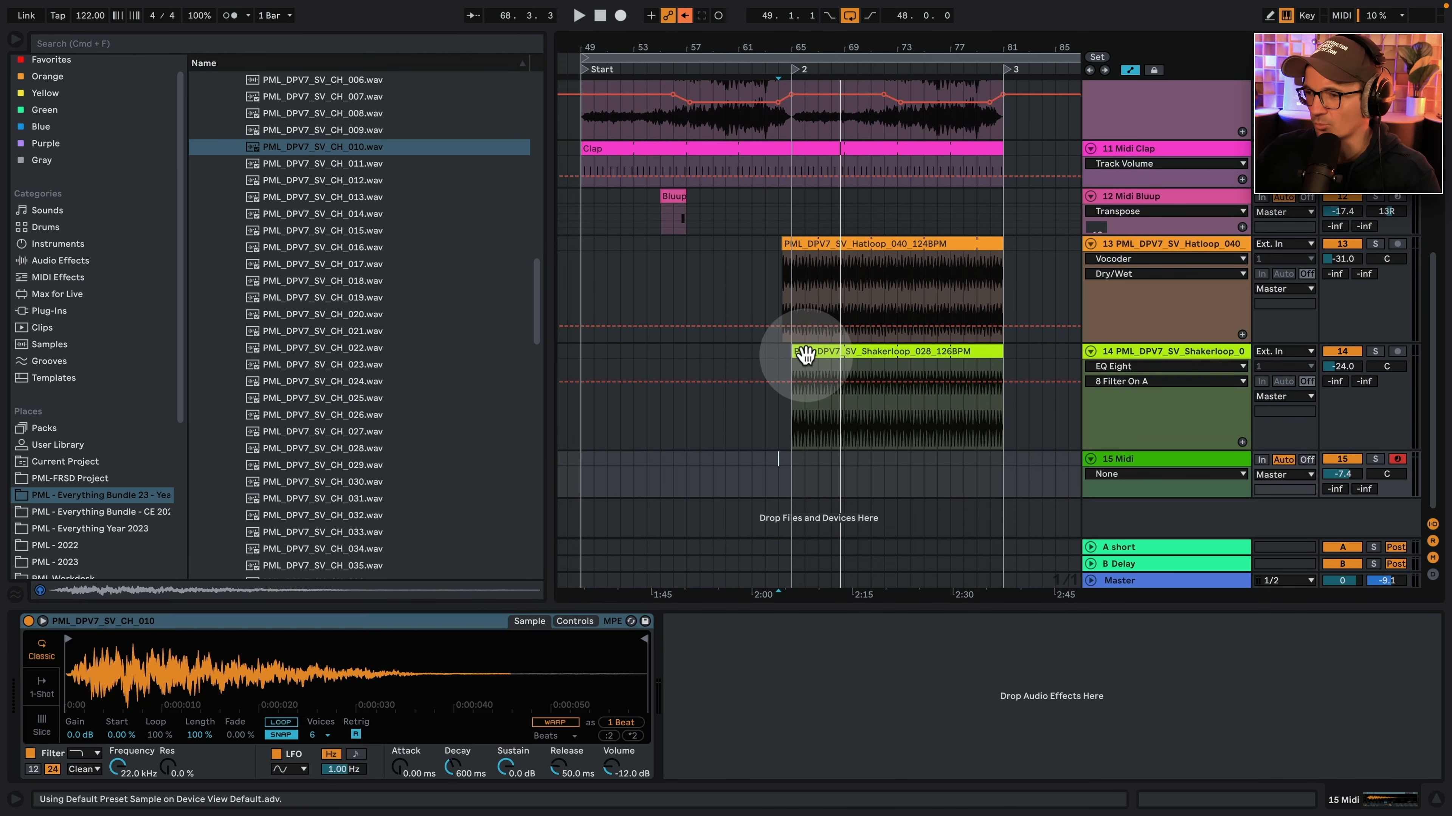
pyautogui.doubleClick(801, 470)
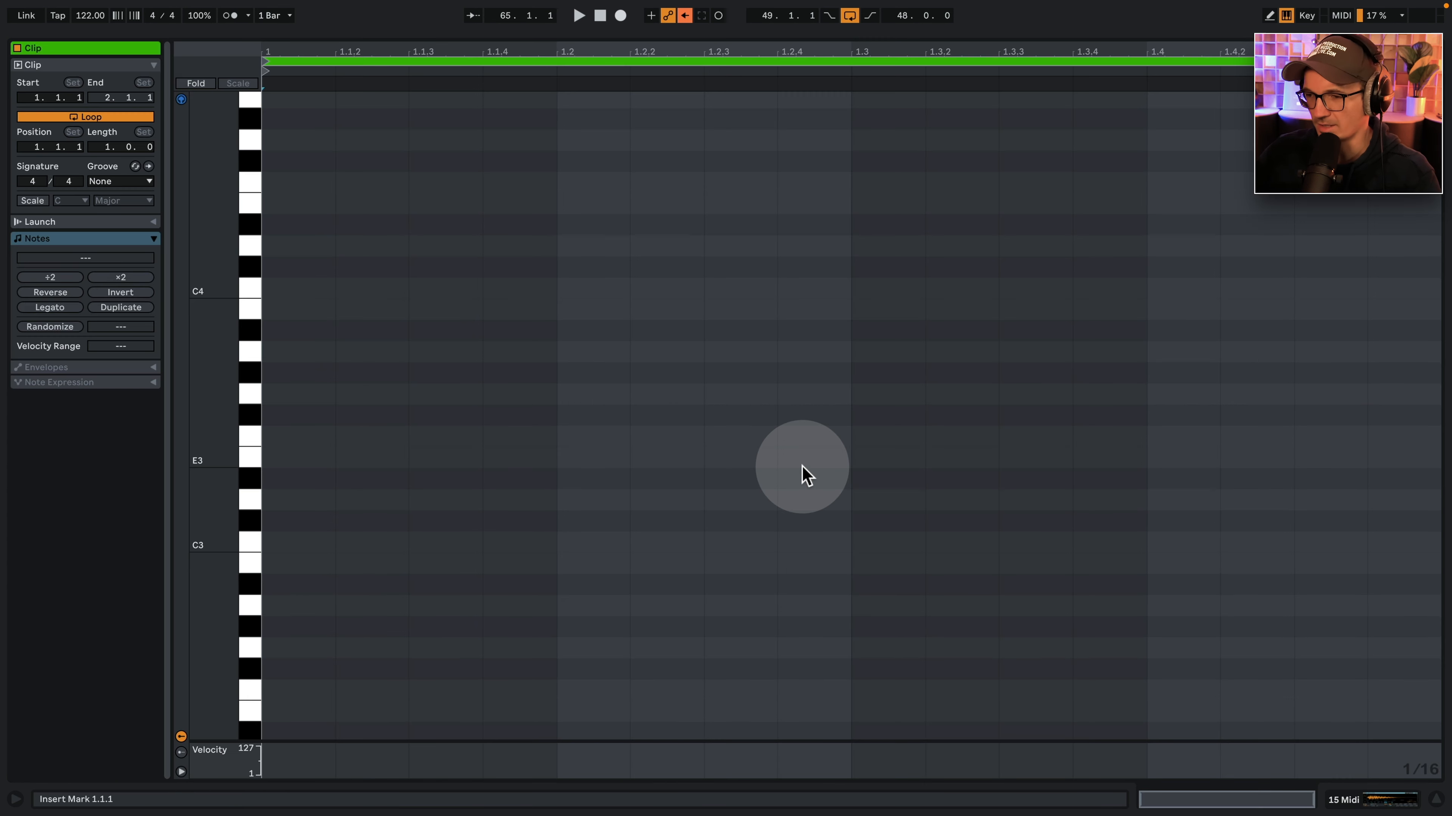
pyautogui.doubleClick(443, 547)
pyautogui.click(1375, 802)
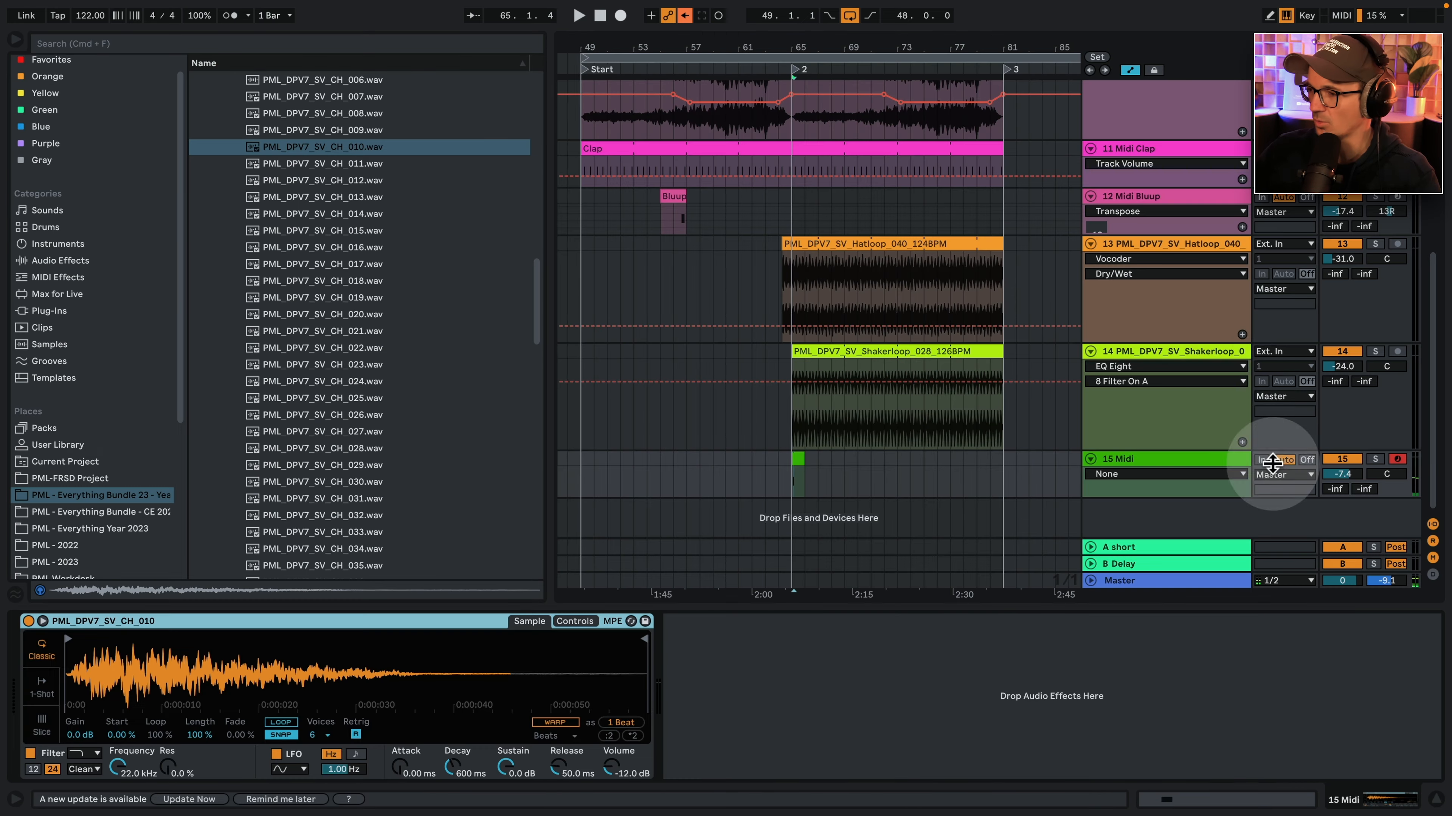
pyautogui.click(1342, 468)
pyautogui.click(809, 468)
pyautogui.doubleClick(800, 460)
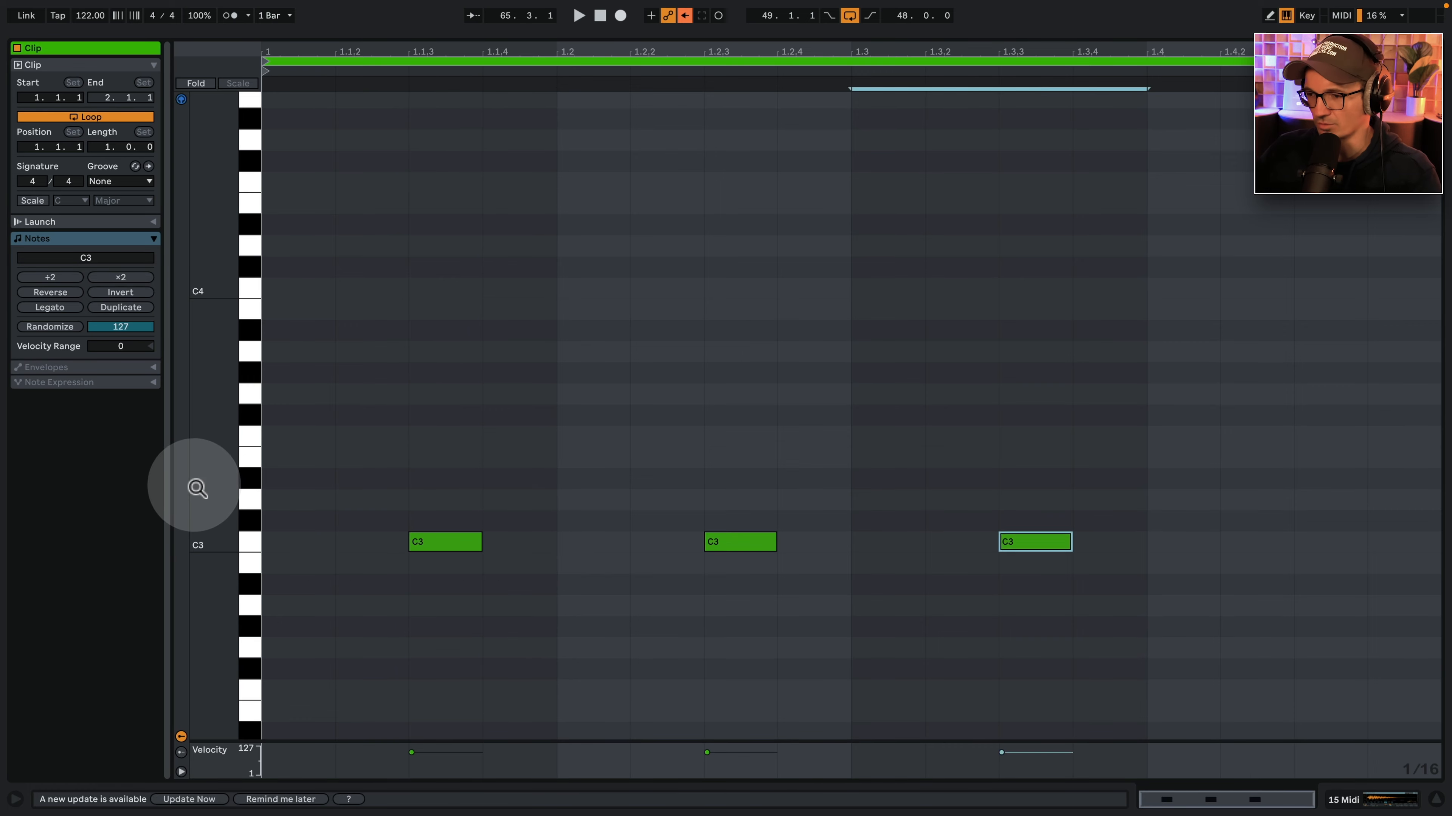
pyautogui.press('super+d')
# Play the arrangement from bar 65 and set the new hi-hat track's volume to -17.9 dB.
pyautogui.click(1380, 800)
pyautogui.press('space')
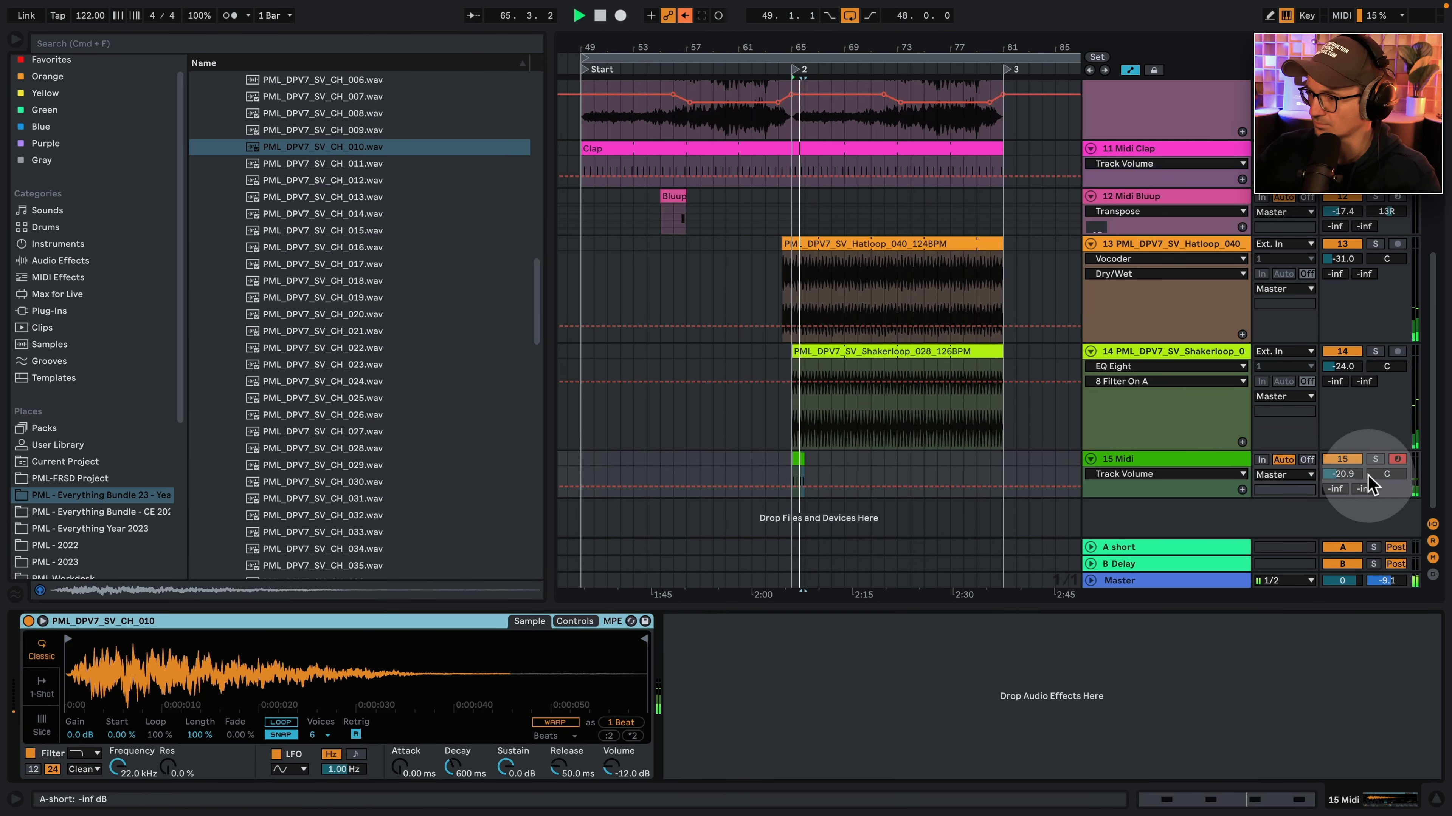
pyautogui.moveTo(1368, 477); pyautogui.dragTo(1368, 472)
# Extend the hi-hat MIDI clip to bar 81 and rename it Hat.
pyautogui.click(805, 458)
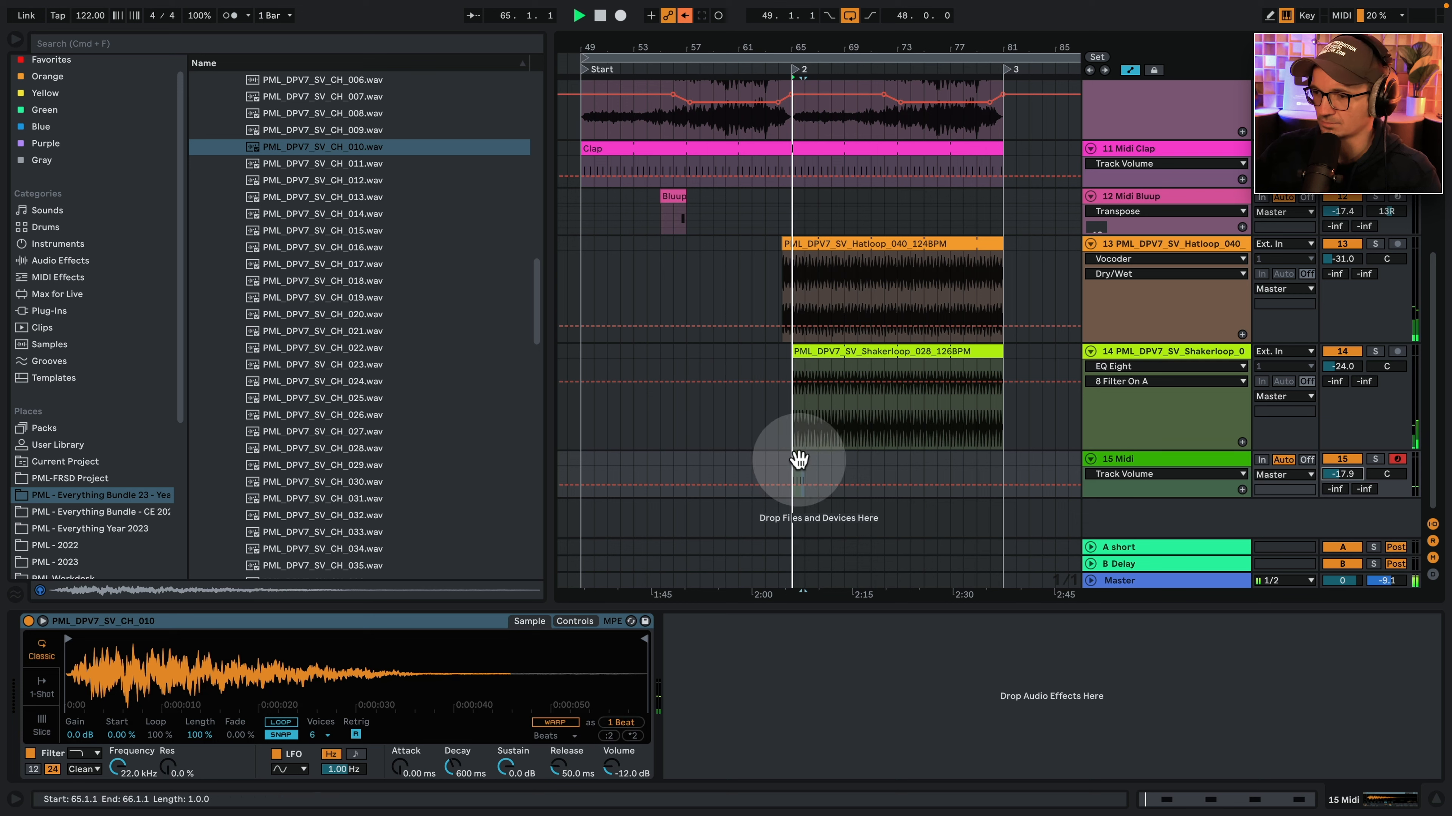
pyautogui.moveTo(799, 461); pyautogui.dragTo(1004, 460)
pyautogui.click(878, 460)
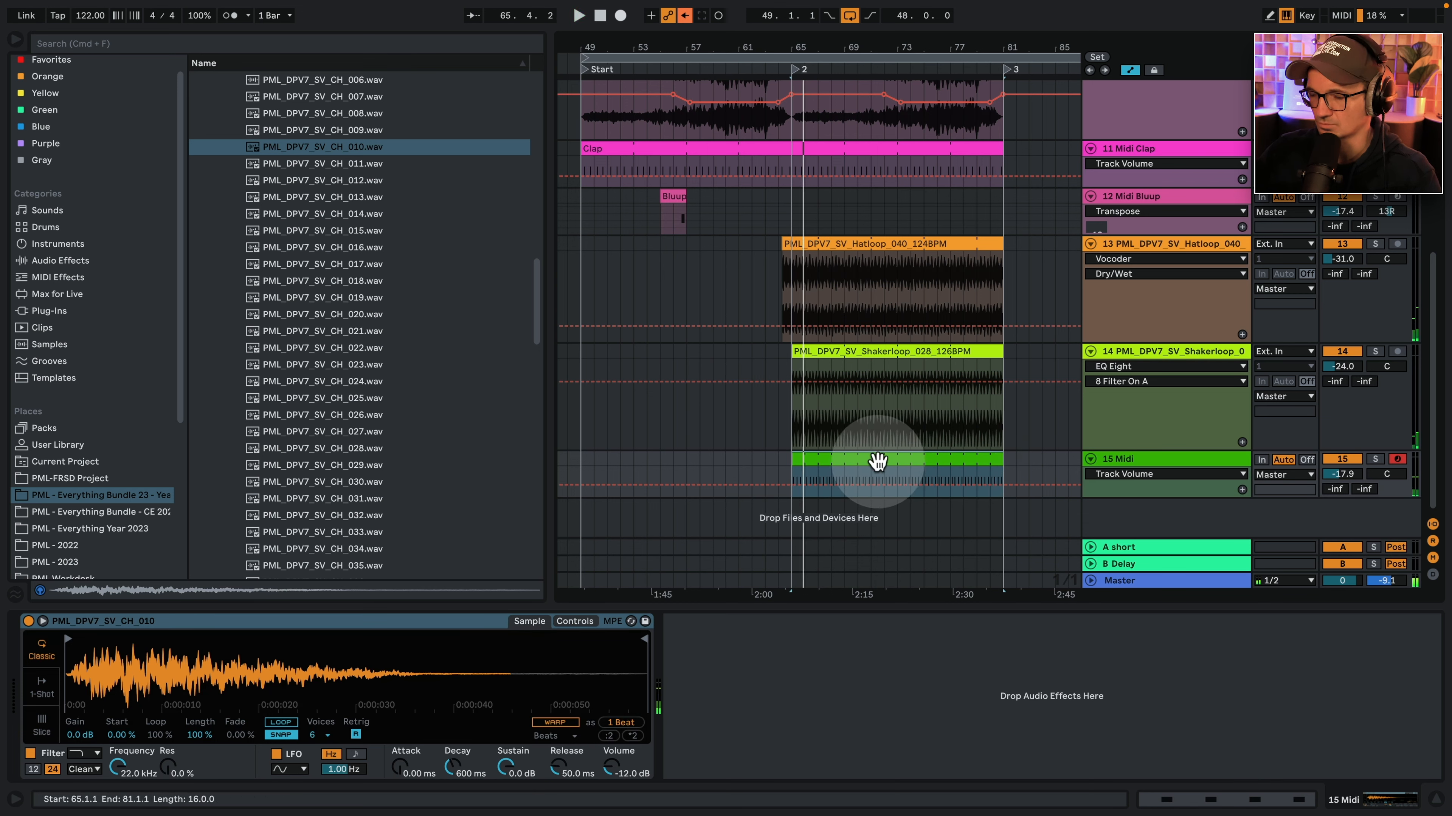
pyautogui.press('space')
pyautogui.click(878, 461)
pyautogui.press('super+r')
pyautogui.write('Ha')
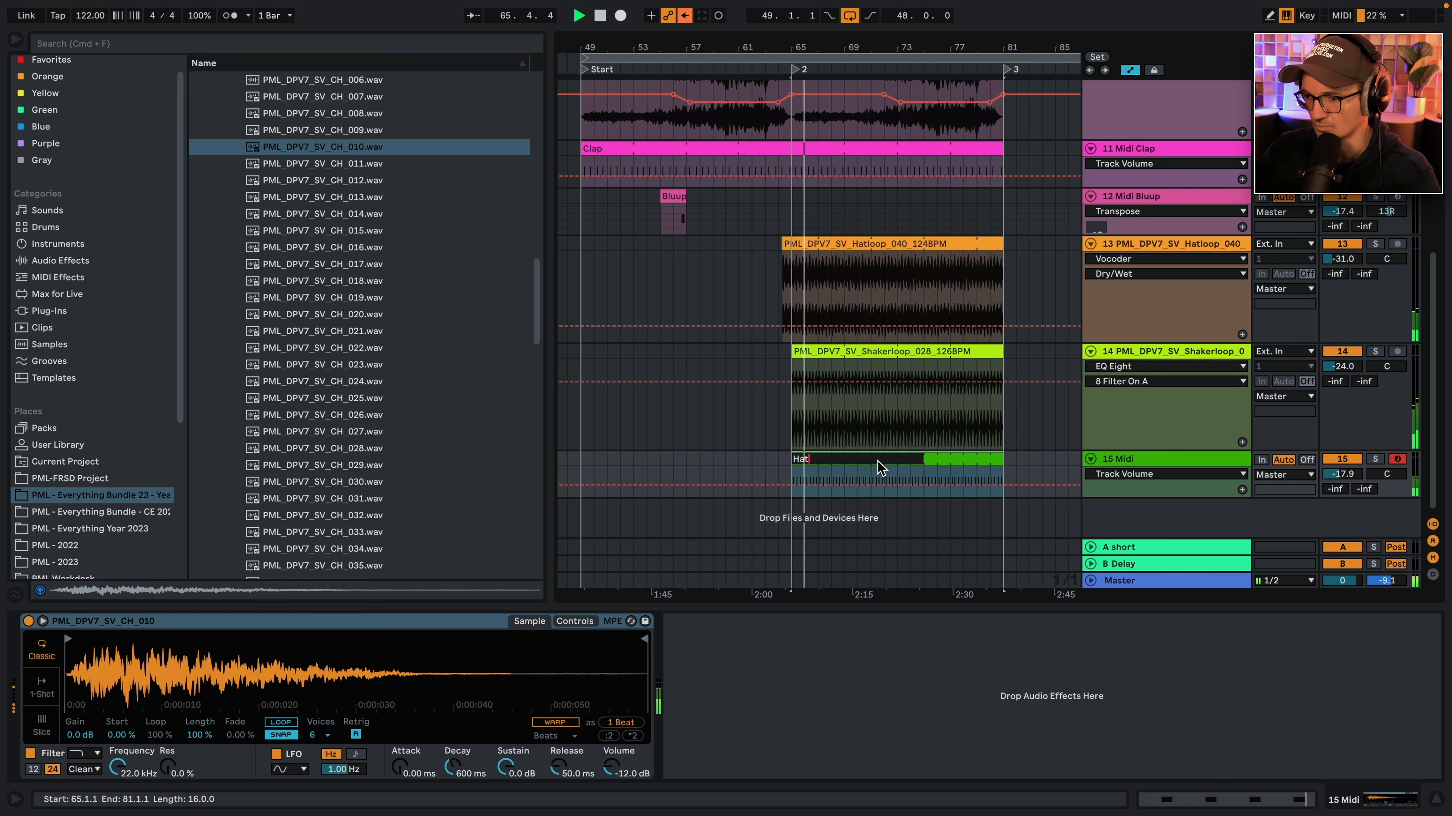
# Add EQ Eight to the Hat track with a low cut at 1.11 kHz and a -6.32 dB dip at 13.5 kHz, checking it soloed.
pyautogui.click(1168, 458)
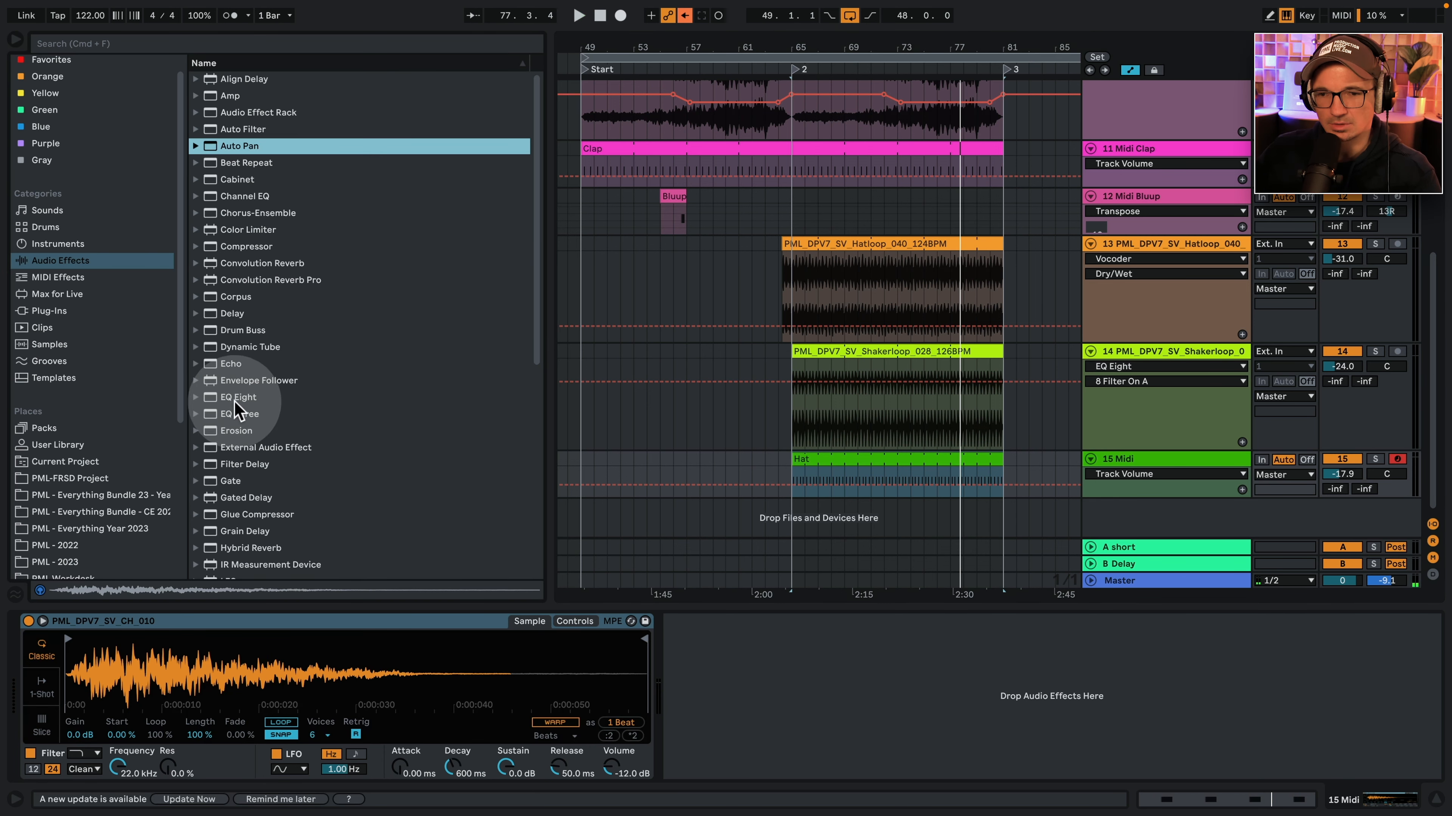
pyautogui.moveTo(236, 403); pyautogui.dragTo(778, 719)
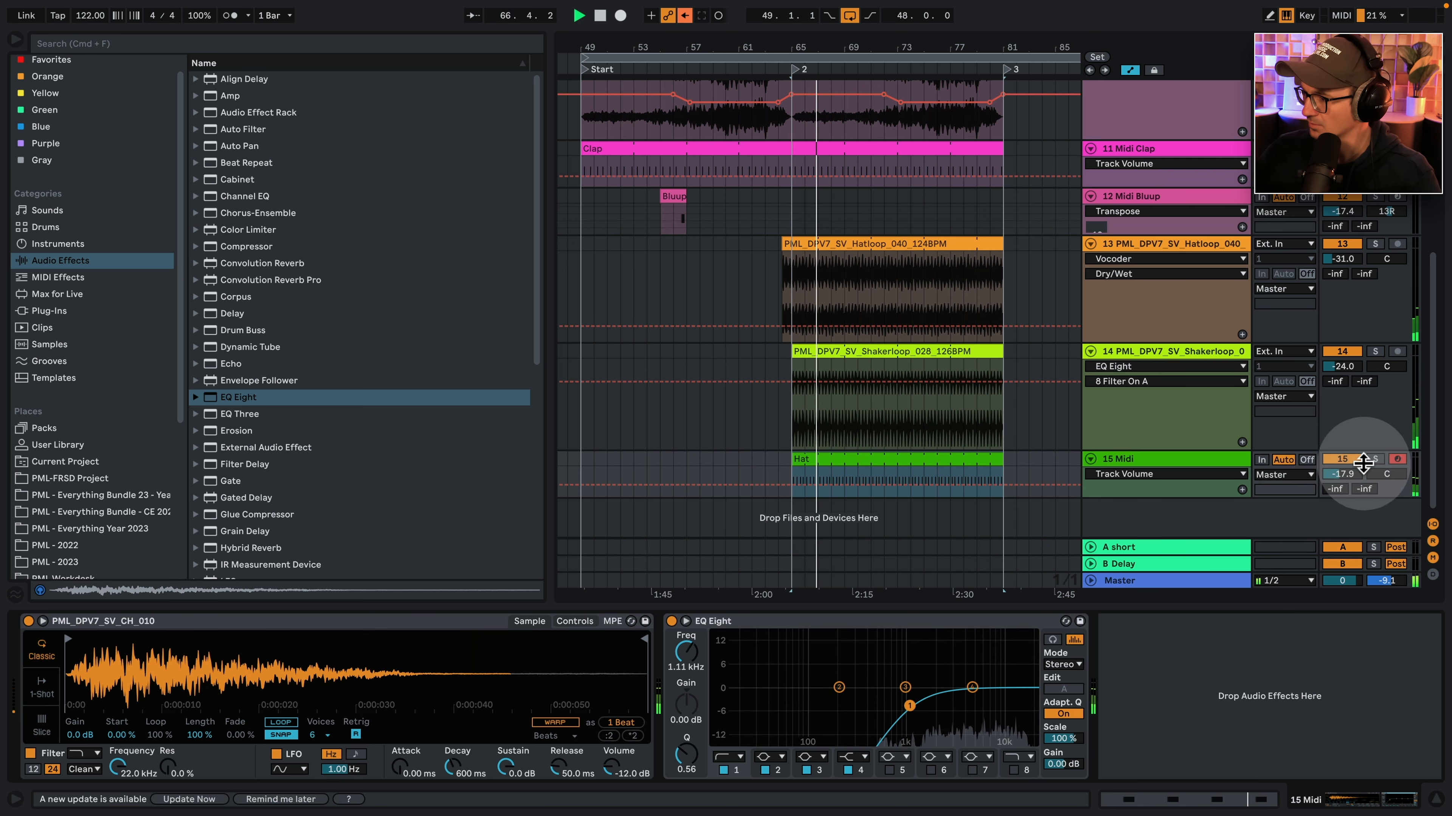
pyautogui.click(1375, 459)
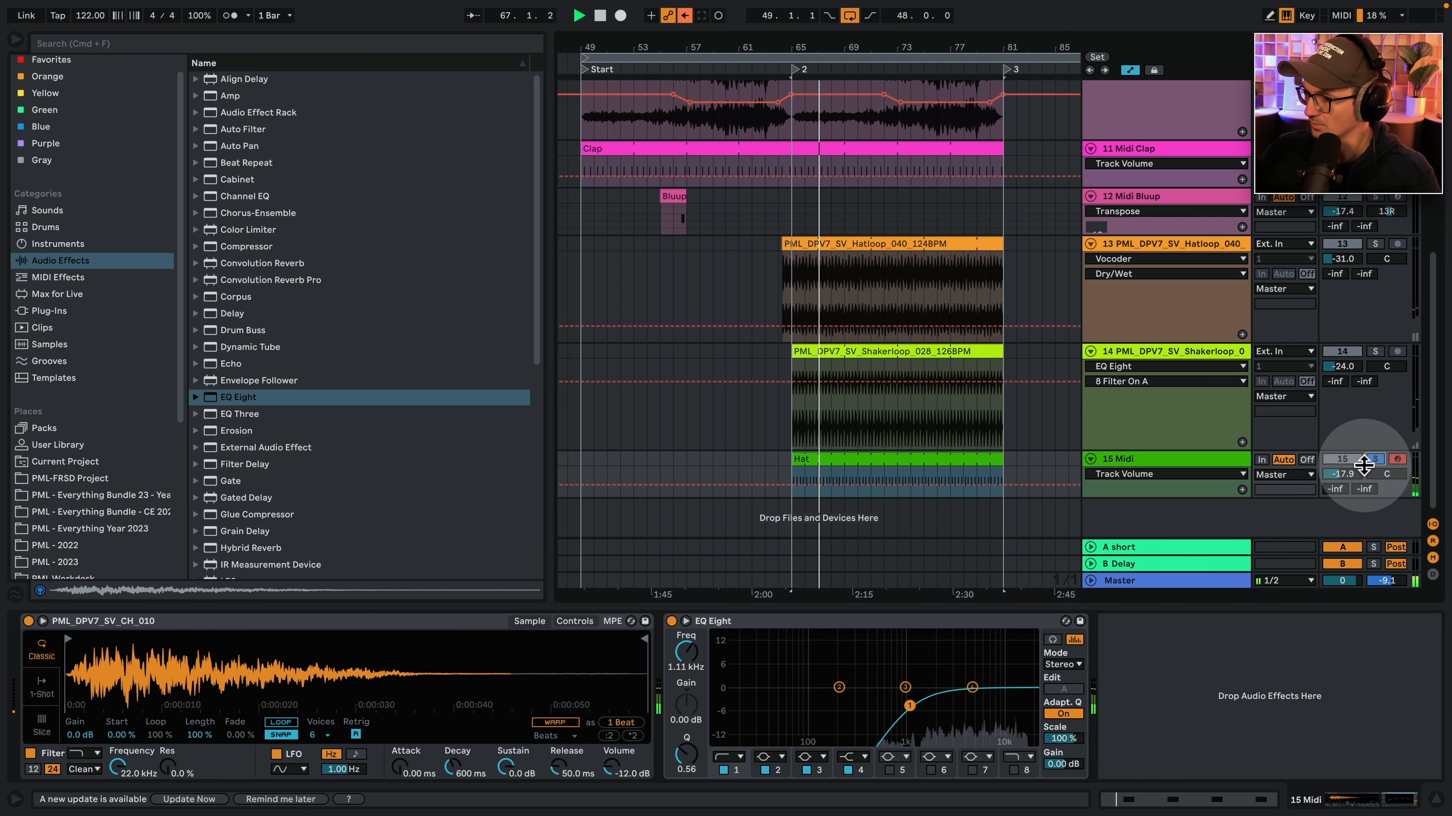
pyautogui.click(889, 770)
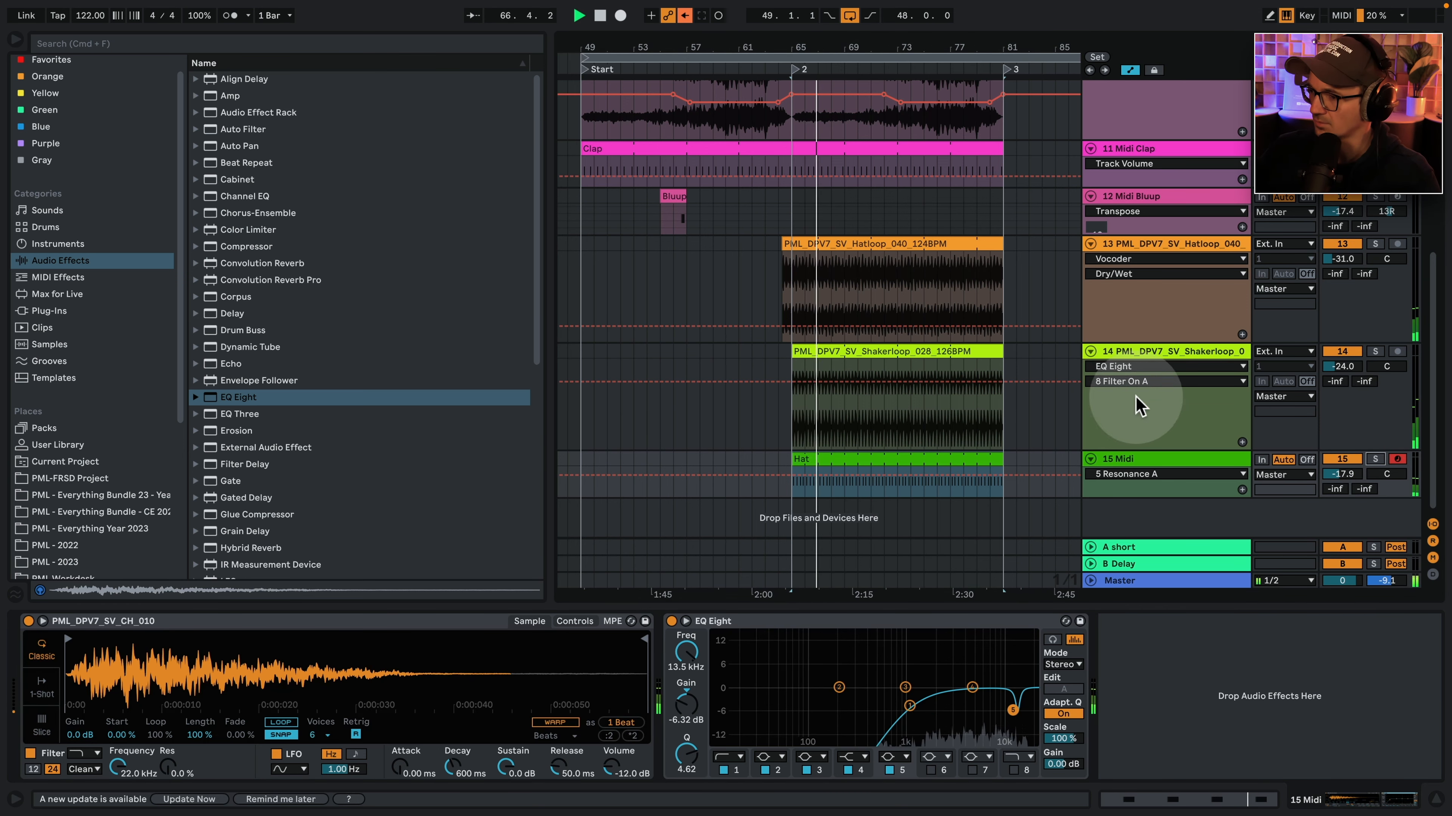
# Reduce the heights of the shaker loop and hat loop tracks in the arrangement.
pyautogui.moveTo(1161, 450); pyautogui.dragTo(1159, 391)
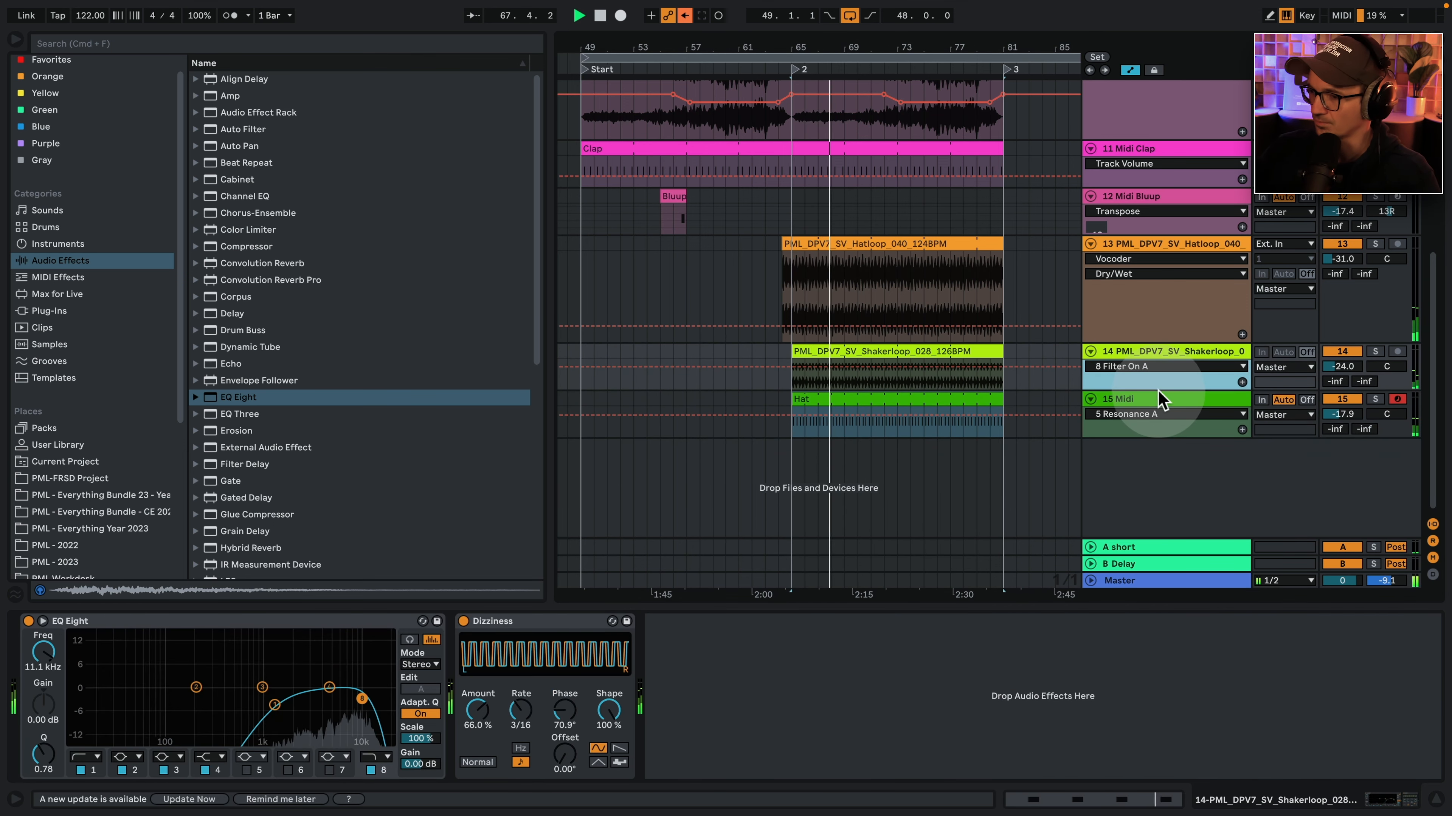
pyautogui.click(1172, 339)
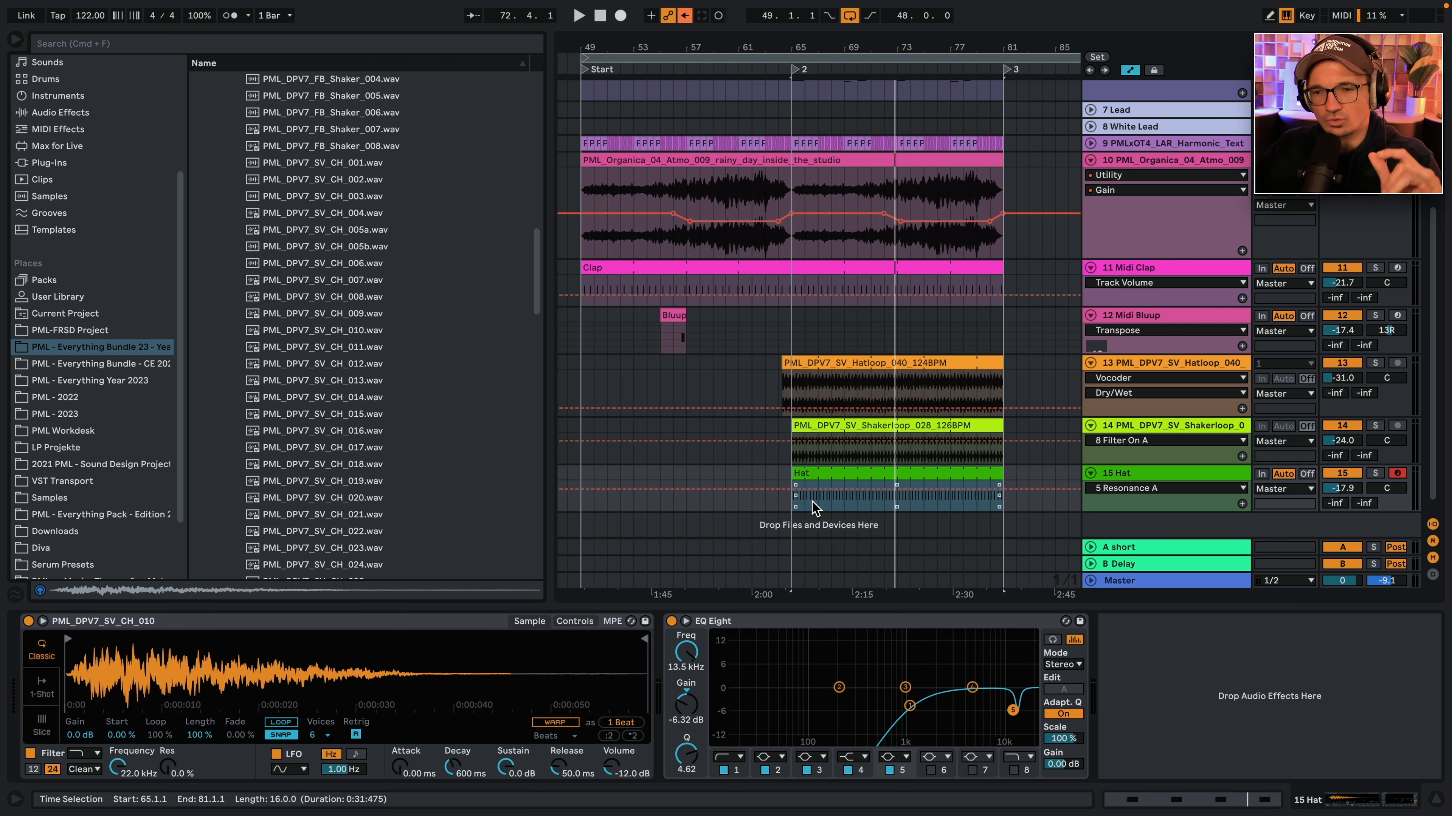
# Audition percussion loops in the Percussion Loops folder of Acoustic Melodic Themes Vol.4.
pyautogui.scroll(15, 357, 211)
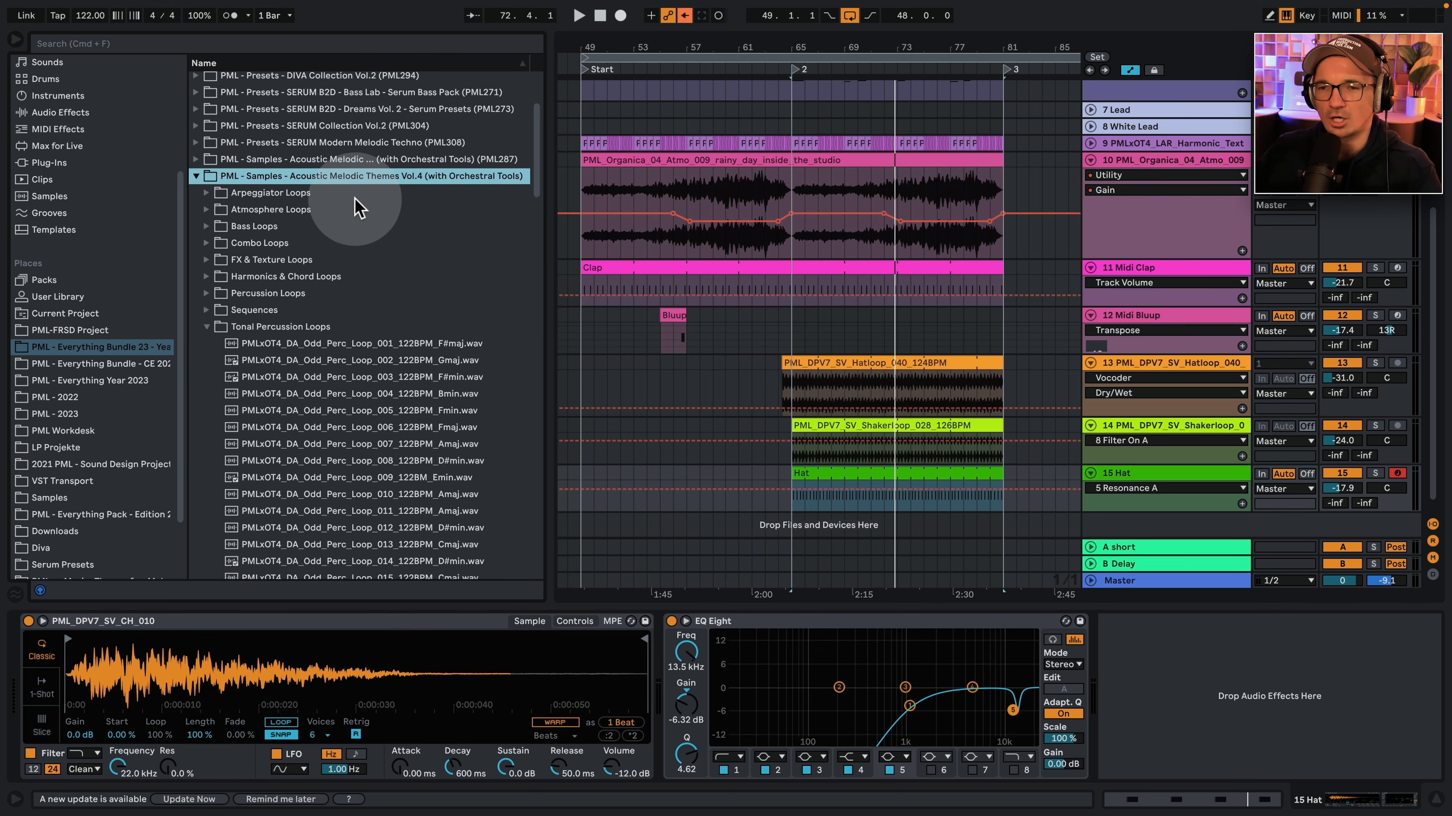
pyautogui.click(207, 293)
pyautogui.scroll(-10, 365, 412)
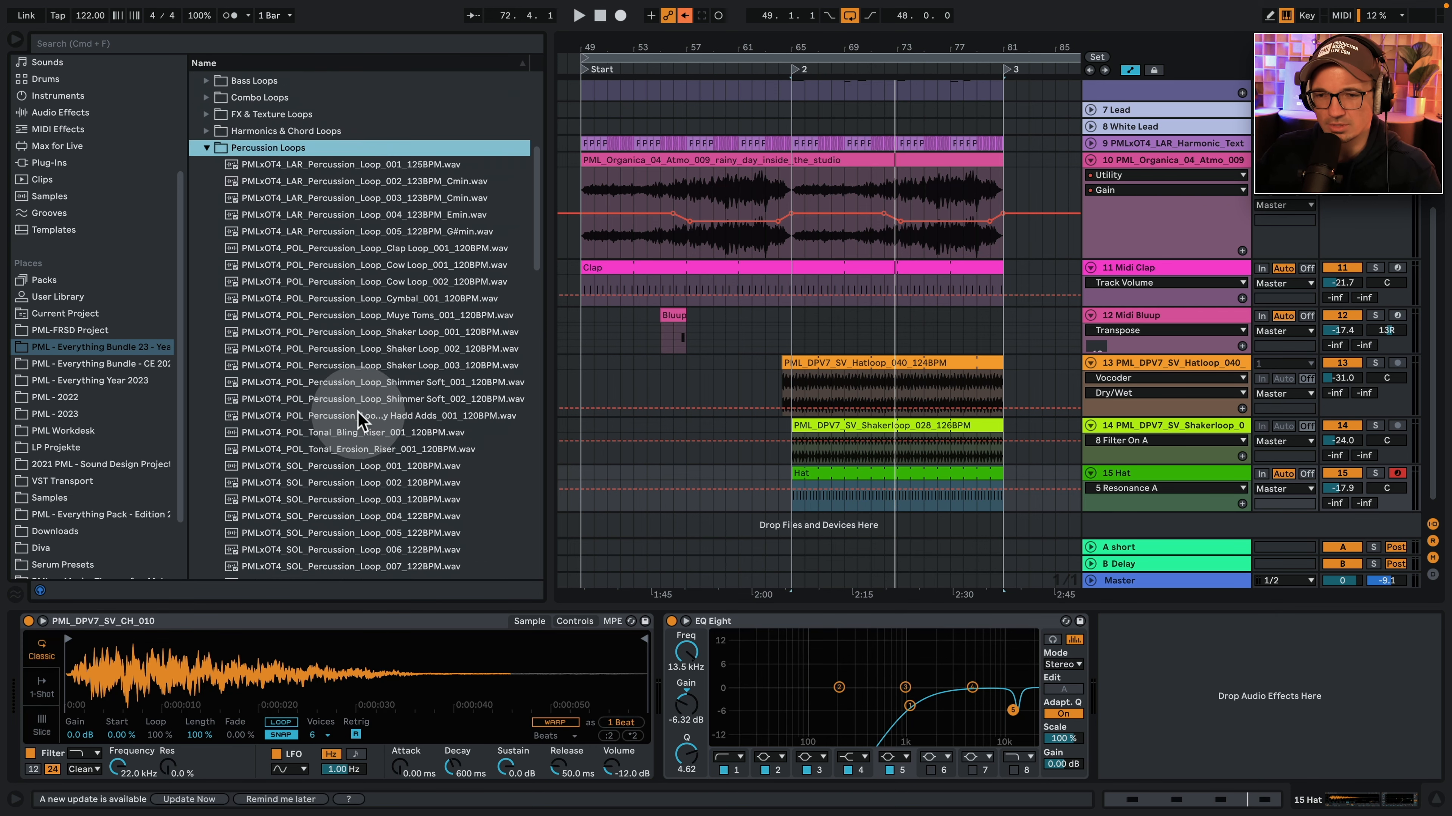
pyautogui.click(350, 374)
pyautogui.click(424, 422)
pyautogui.scroll(-4, 415, 426)
pyautogui.click(402, 428)
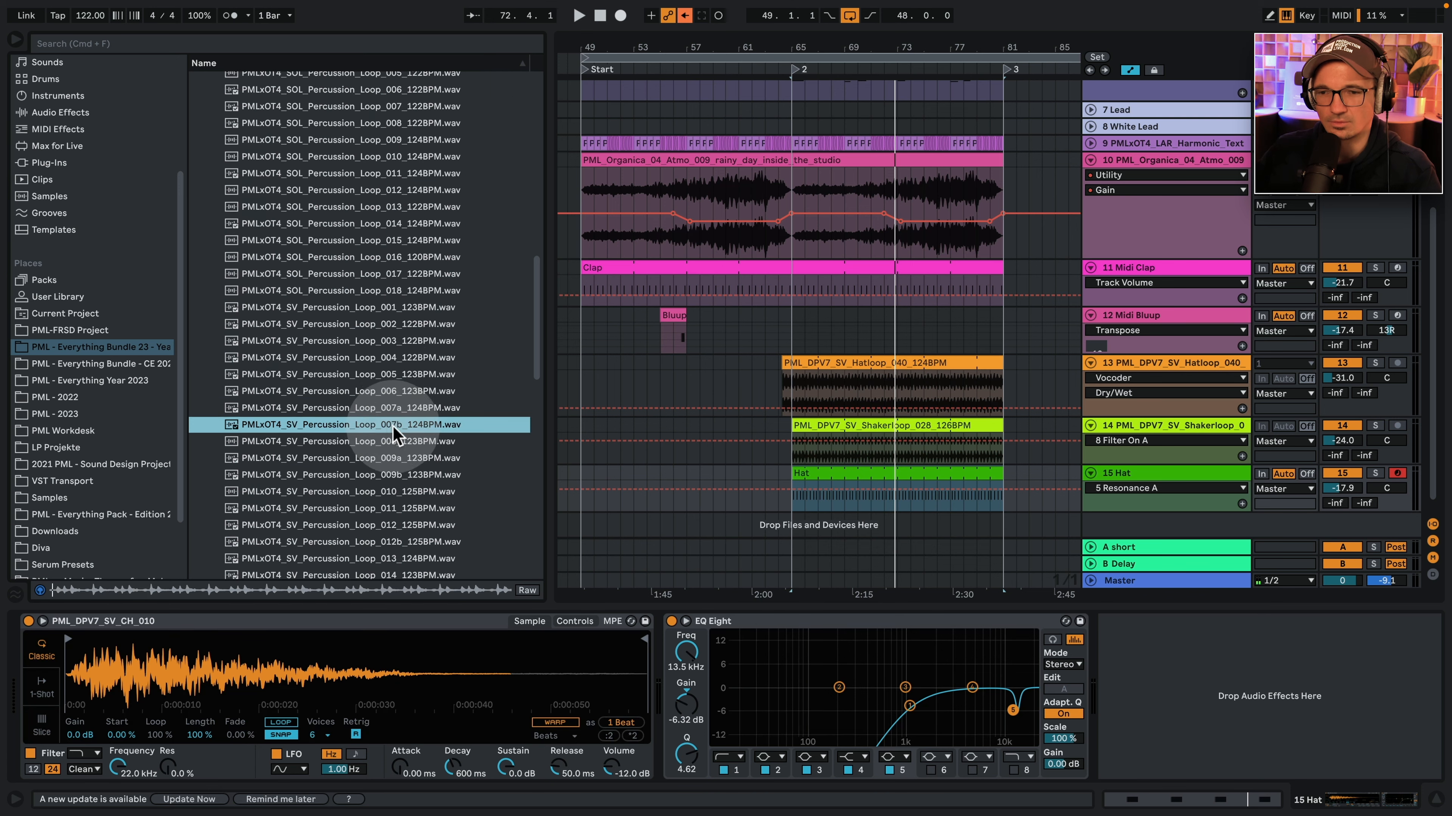
pyautogui.scroll(-3, 403, 426)
pyautogui.click(392, 377)
pyautogui.scroll(-7, 393, 395)
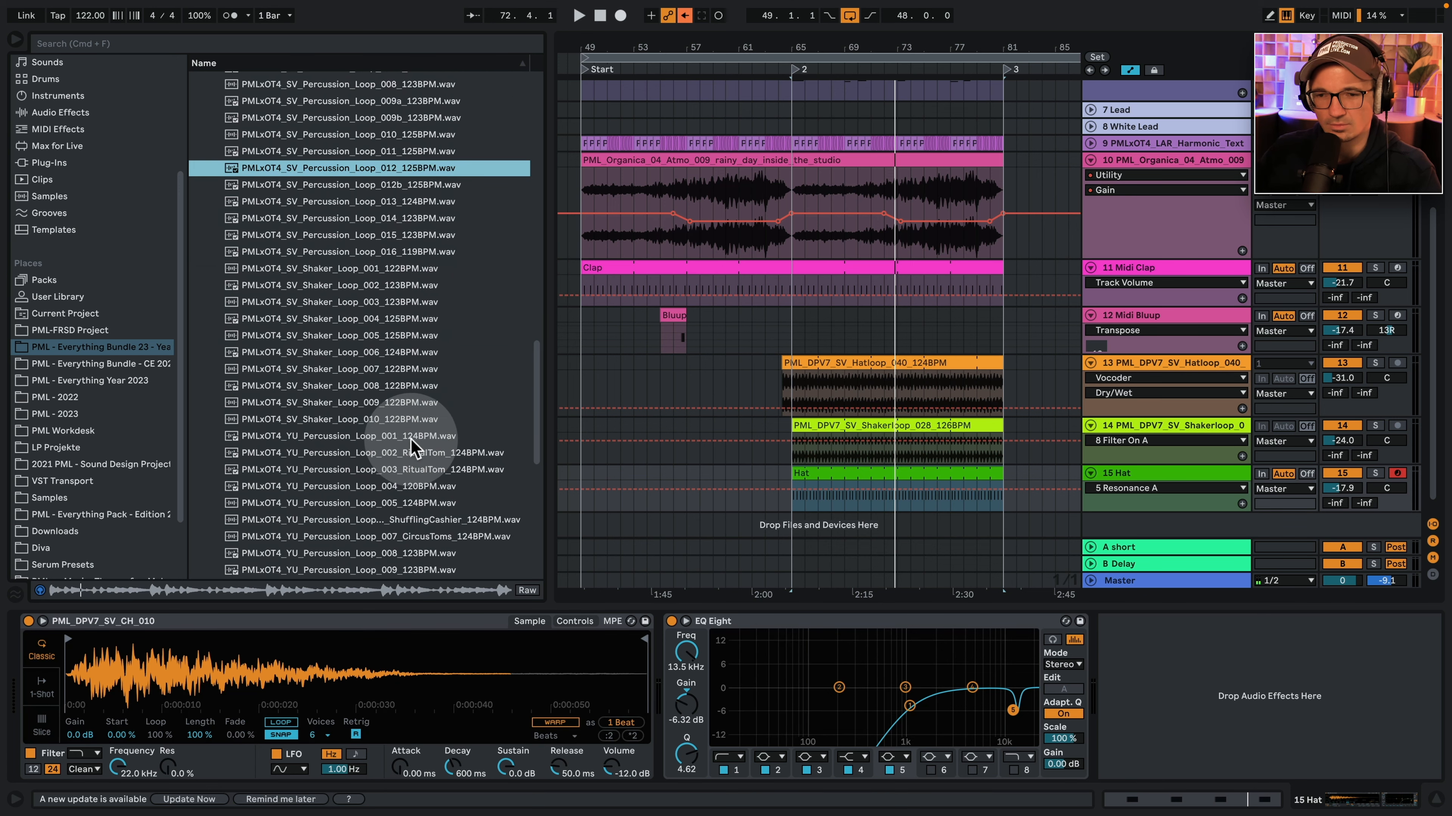
pyautogui.click(386, 440)
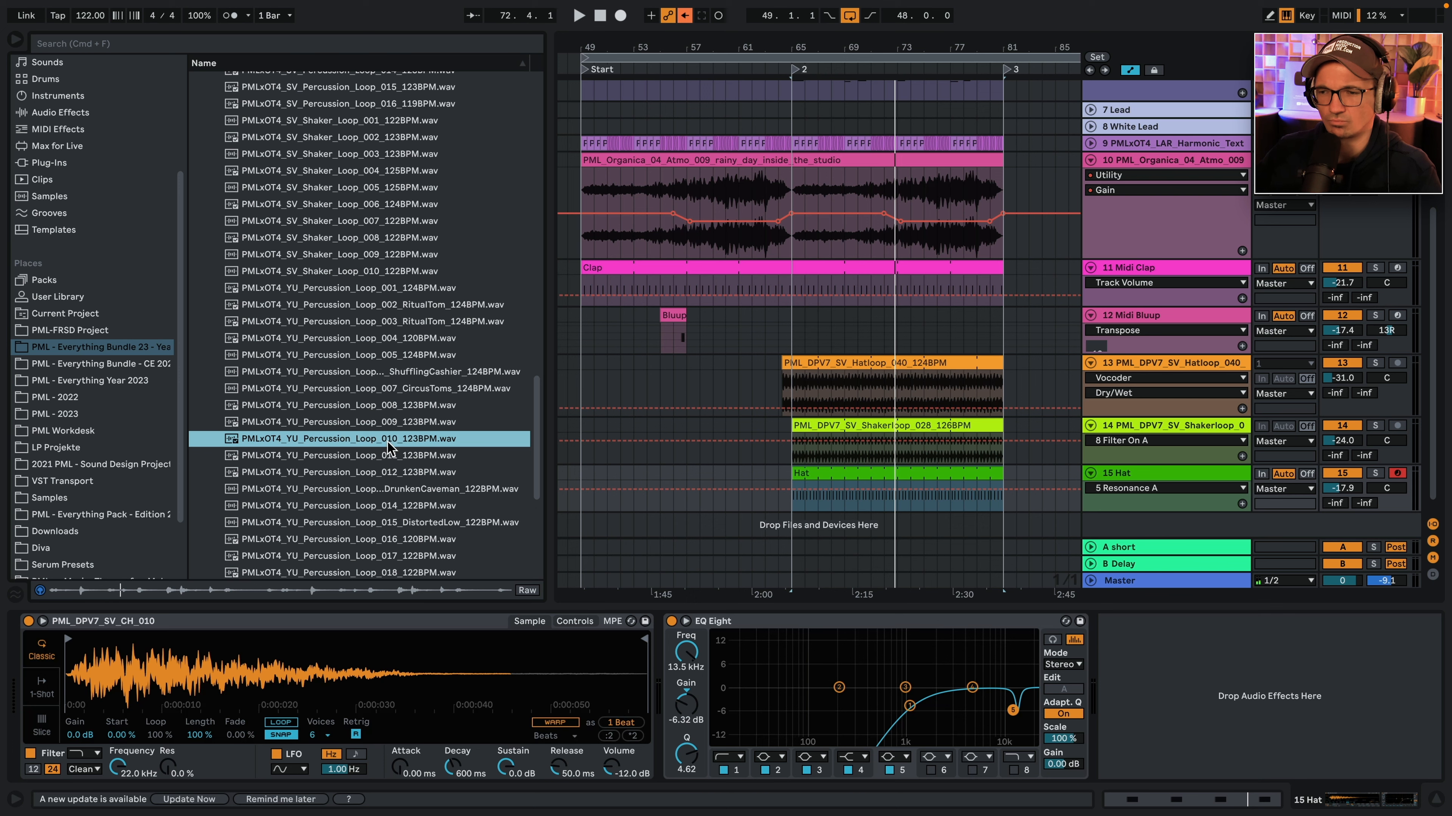
# Place PMLxOT4_YU_Percussion_Loop_010 on a new soloed track at bar 65 and extend the clip to bar 81.
pyautogui.moveTo(389, 441); pyautogui.dragTo(810, 512)
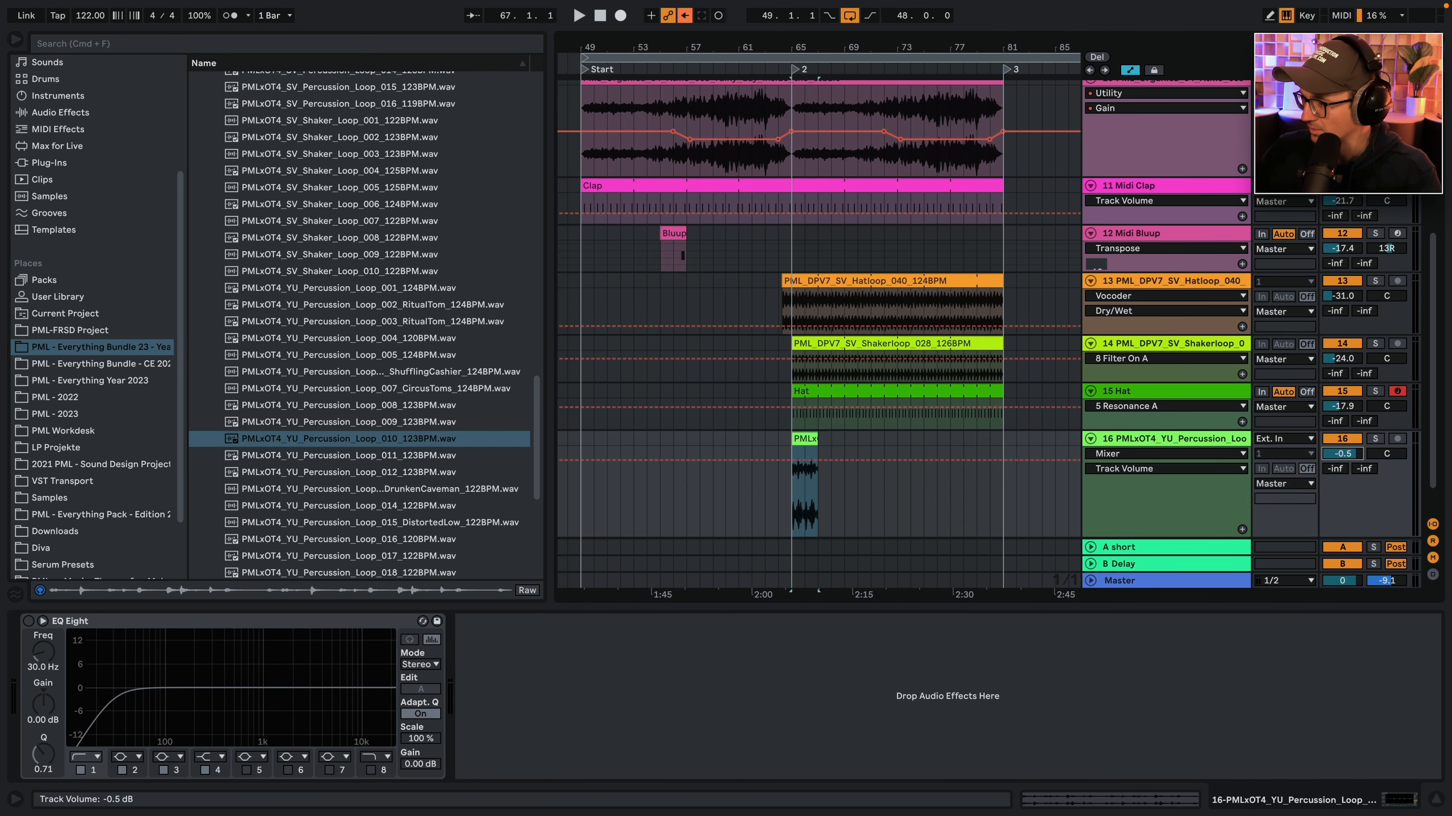
pyautogui.click(1375, 439)
pyautogui.click(817, 442)
pyautogui.moveTo(818, 445); pyautogui.dragTo(982, 432)
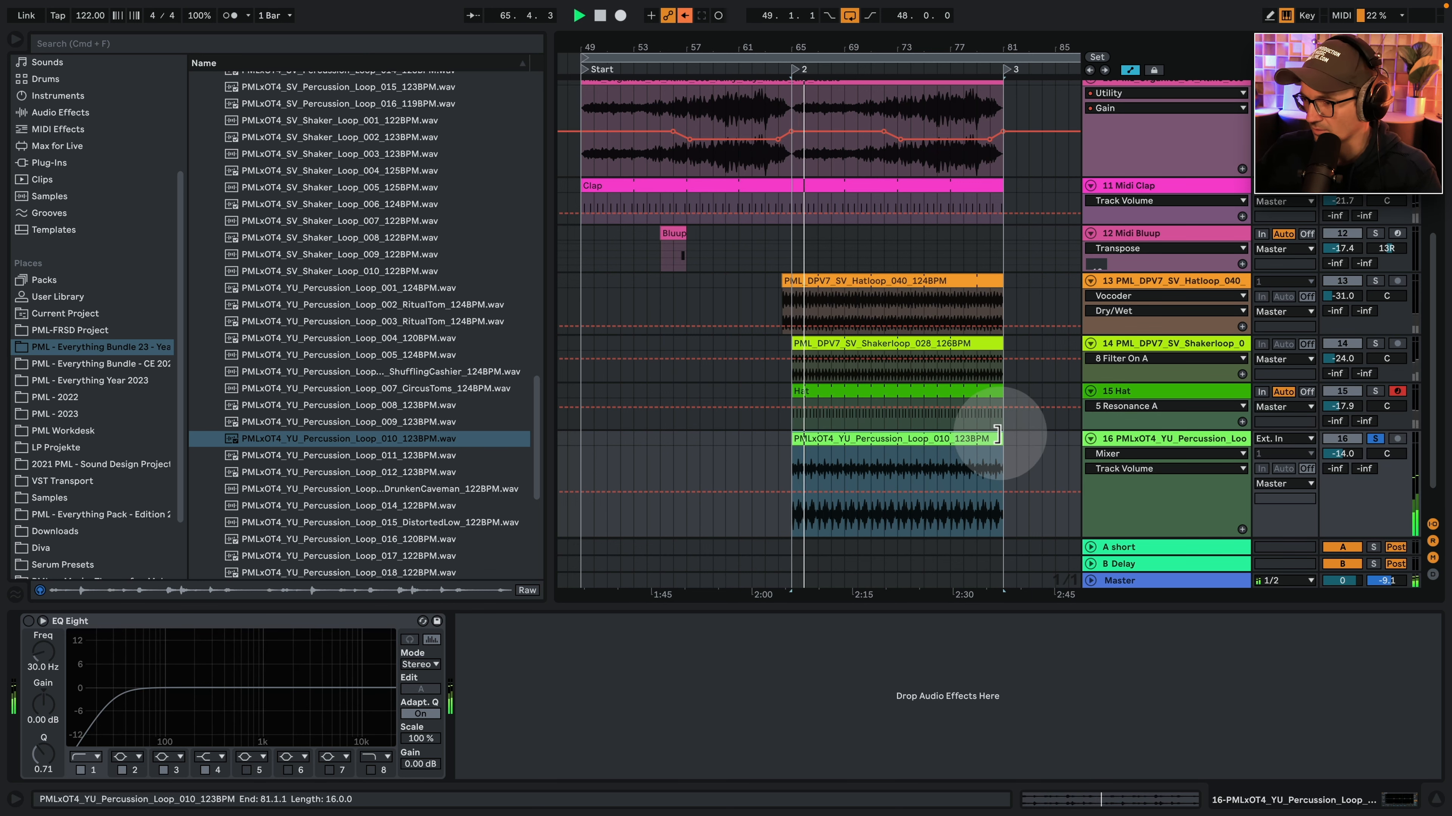
# Activate the percussion loop's EQ Eight with a low cut at 132 Hz and lower the track volume to -18.6 dB.
pyautogui.moveTo(1341, 453)
pyautogui.mouseDown()
pyautogui.moveTo(1364, 446)
pyautogui.moveTo(1247, 456)
pyautogui.moveTo(1359, 458)
pyautogui.moveTo(1344, 458)
pyautogui.mouseUp()
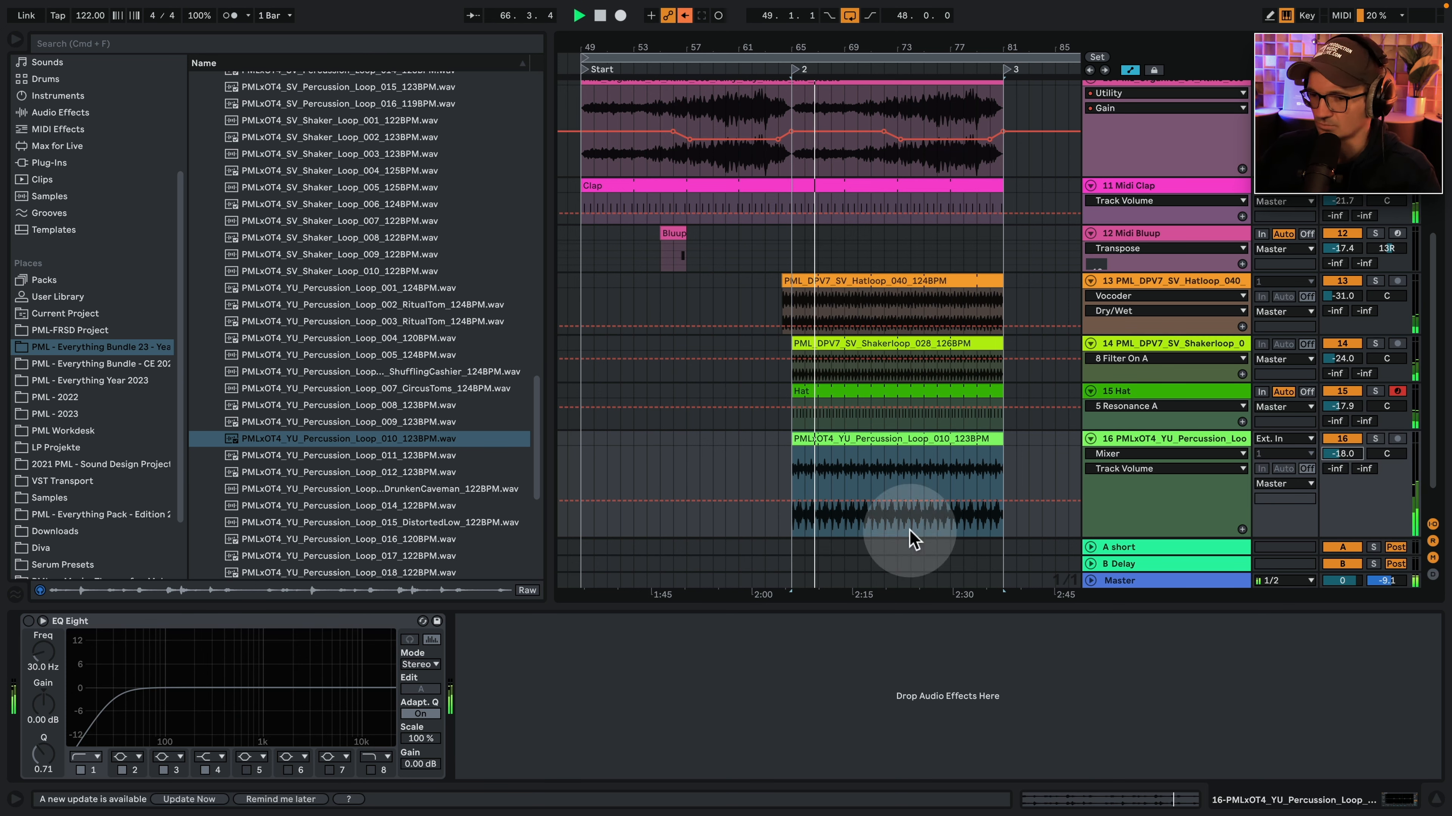
pyautogui.click(28, 621)
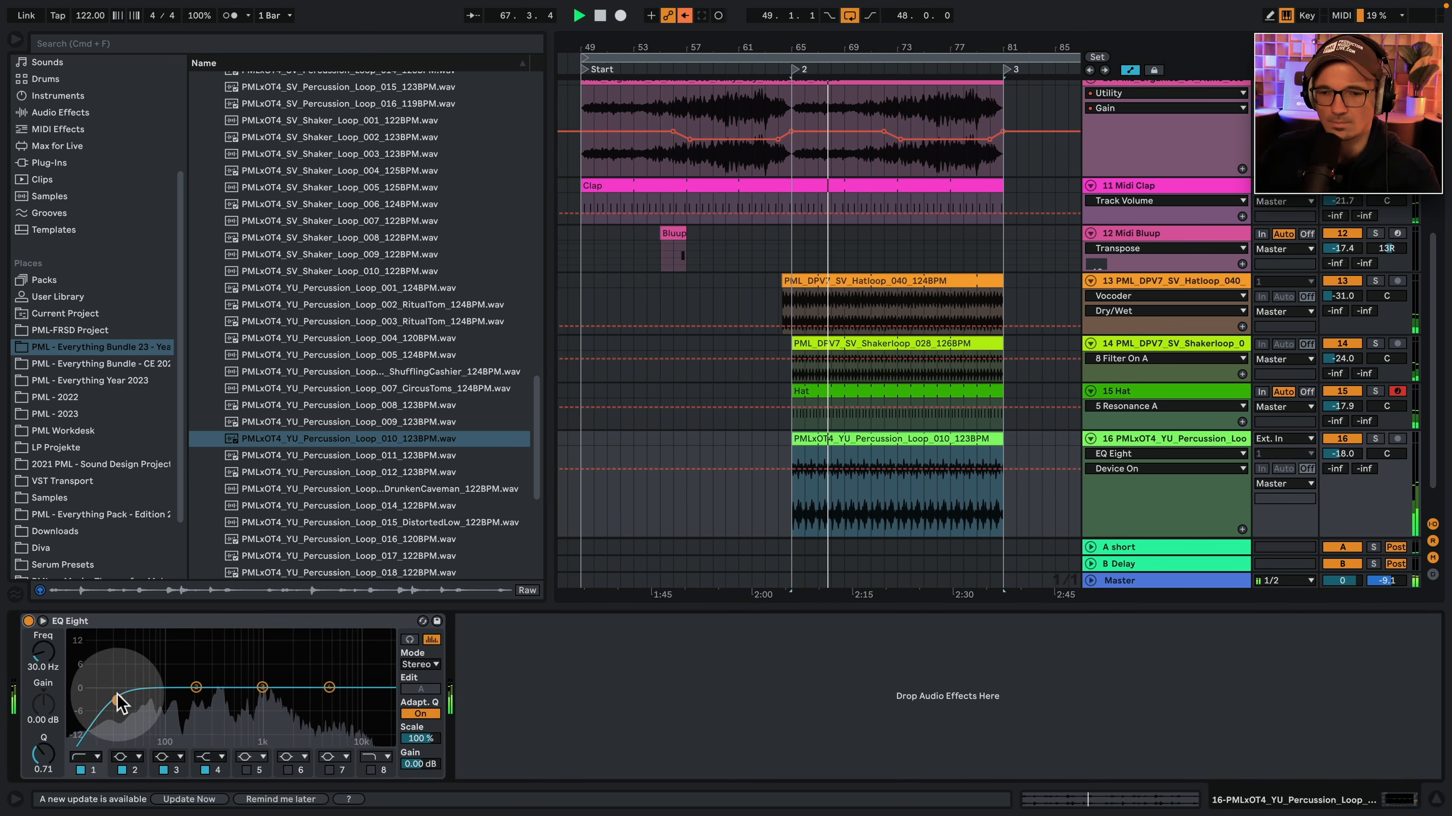
pyautogui.moveTo(118, 700); pyautogui.dragTo(174, 701)
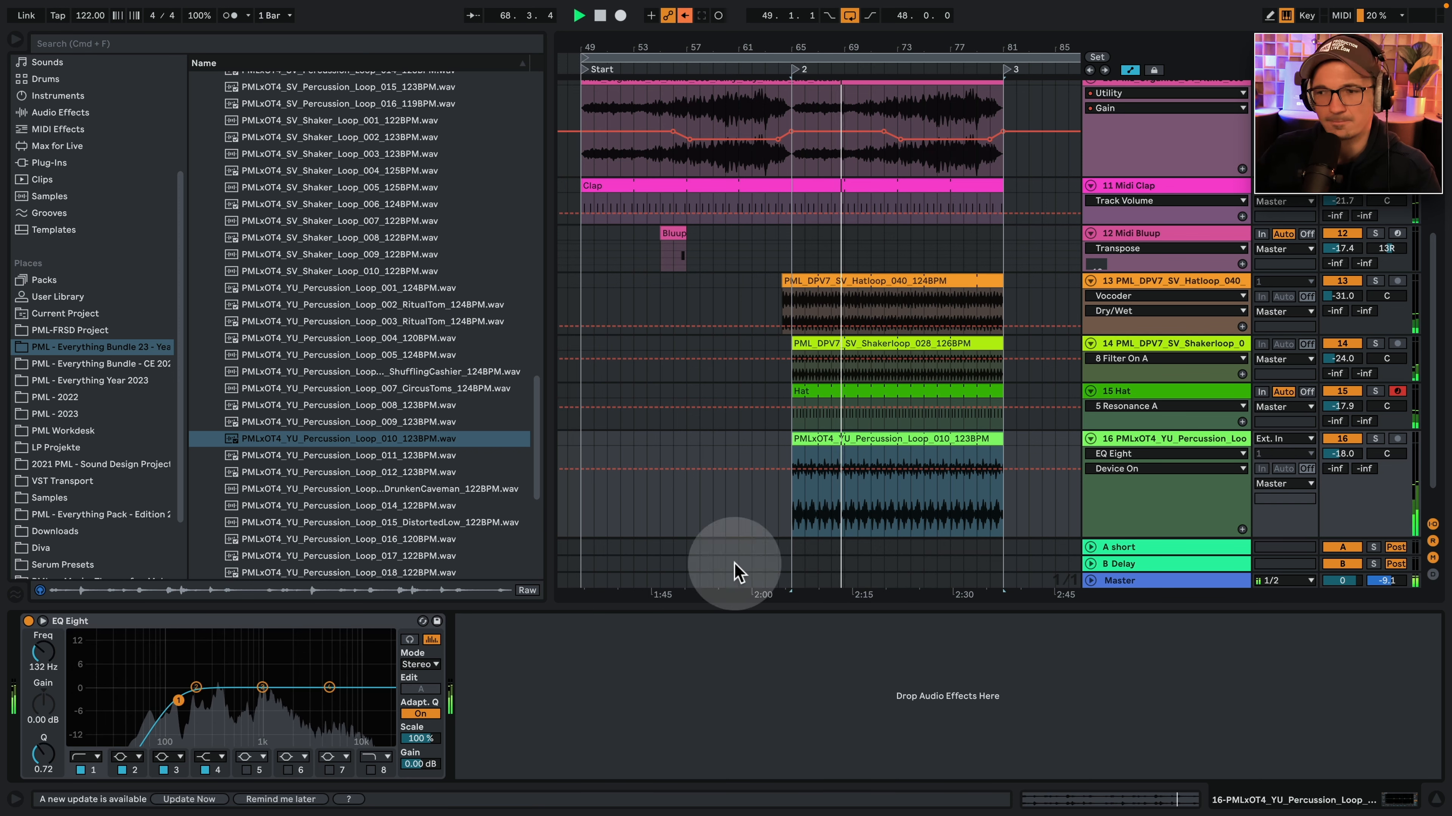
pyautogui.moveTo(1369, 457); pyautogui.dragTo(1356, 457)
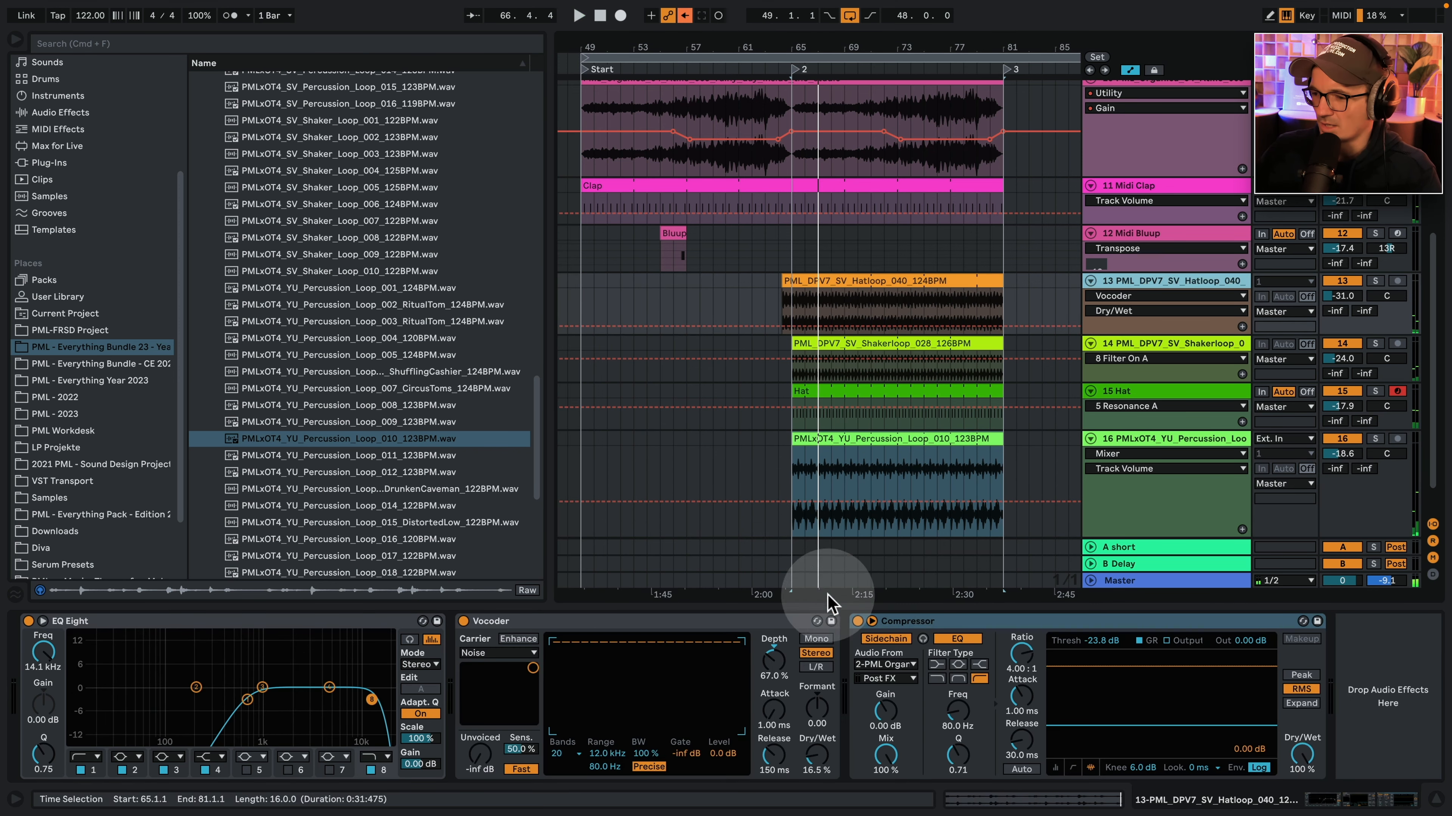
# Copy the sidechain Compressor from the hat loop track to the percussion loop track after its EQ Eight.
pyautogui.click(959, 620)
pyautogui.click(1151, 441)
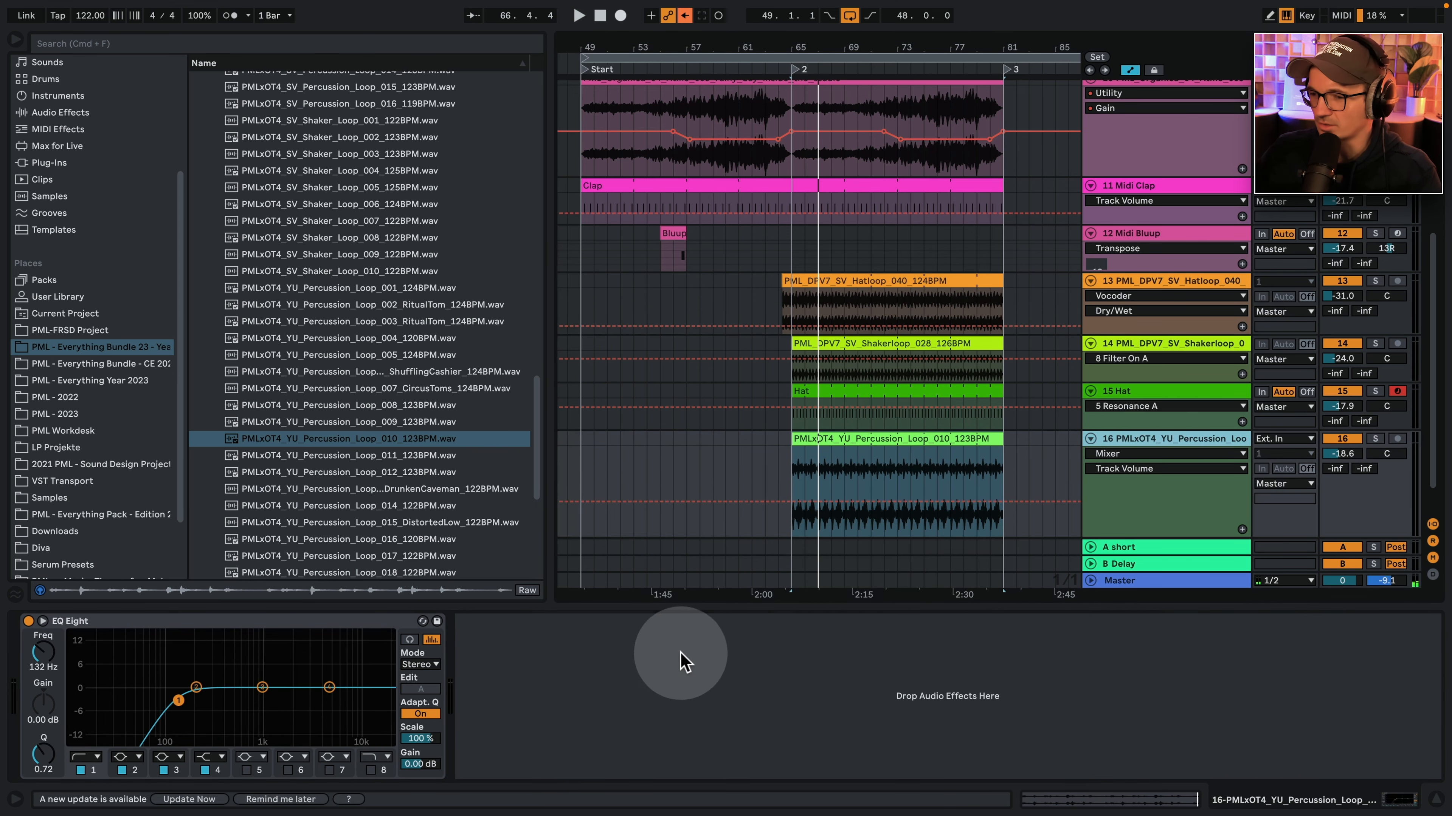
pyautogui.press('super+v')
# Set the percussion loop's volume to -19.0 dB and its EQ low cut to 225 Hz, checking it soloed and in the mix.
pyautogui.click(1366, 445)
pyautogui.click(1375, 439)
pyautogui.press('space')
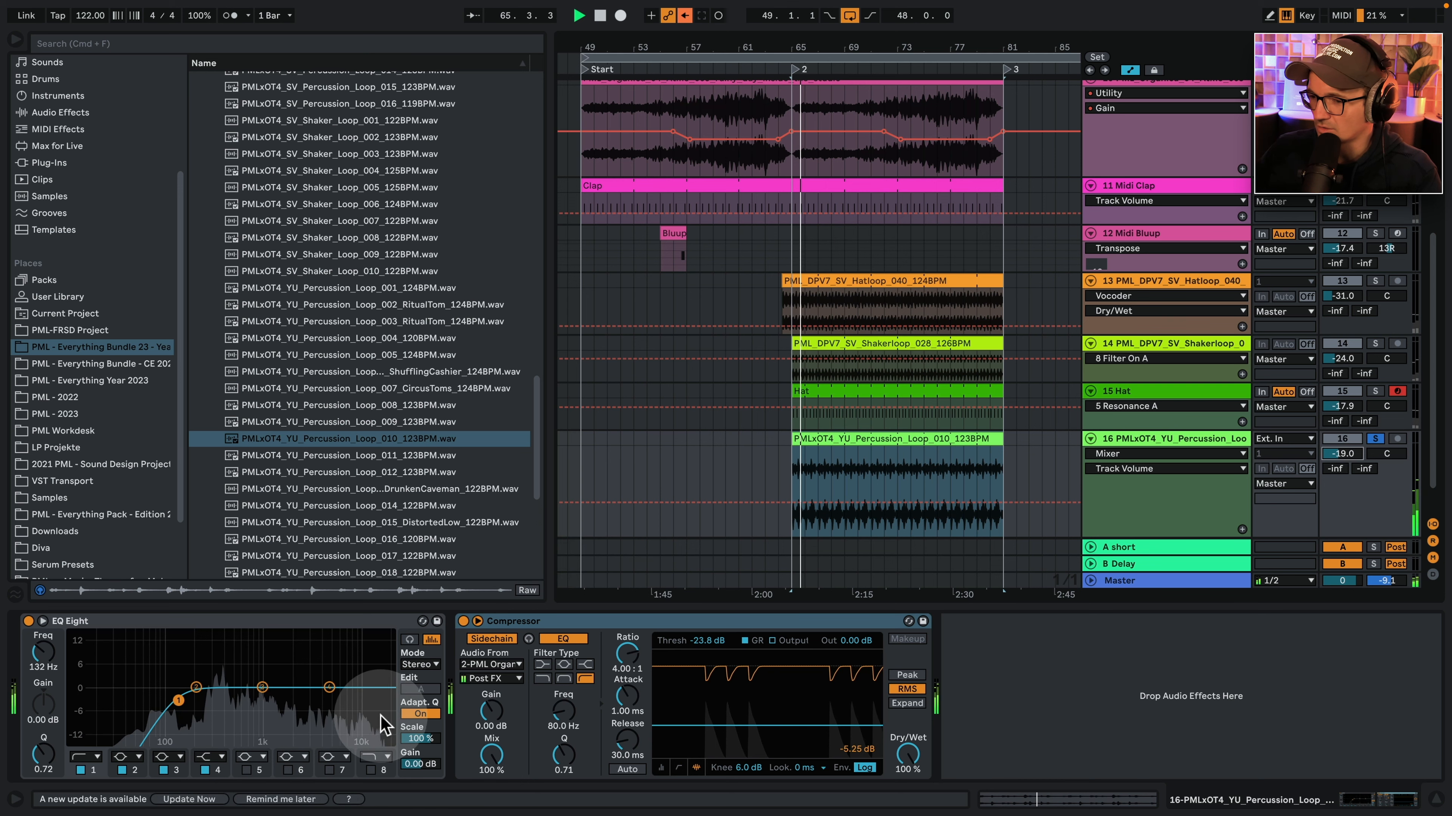
pyautogui.moveTo(178, 701); pyautogui.dragTo(200, 701)
pyautogui.press('space')
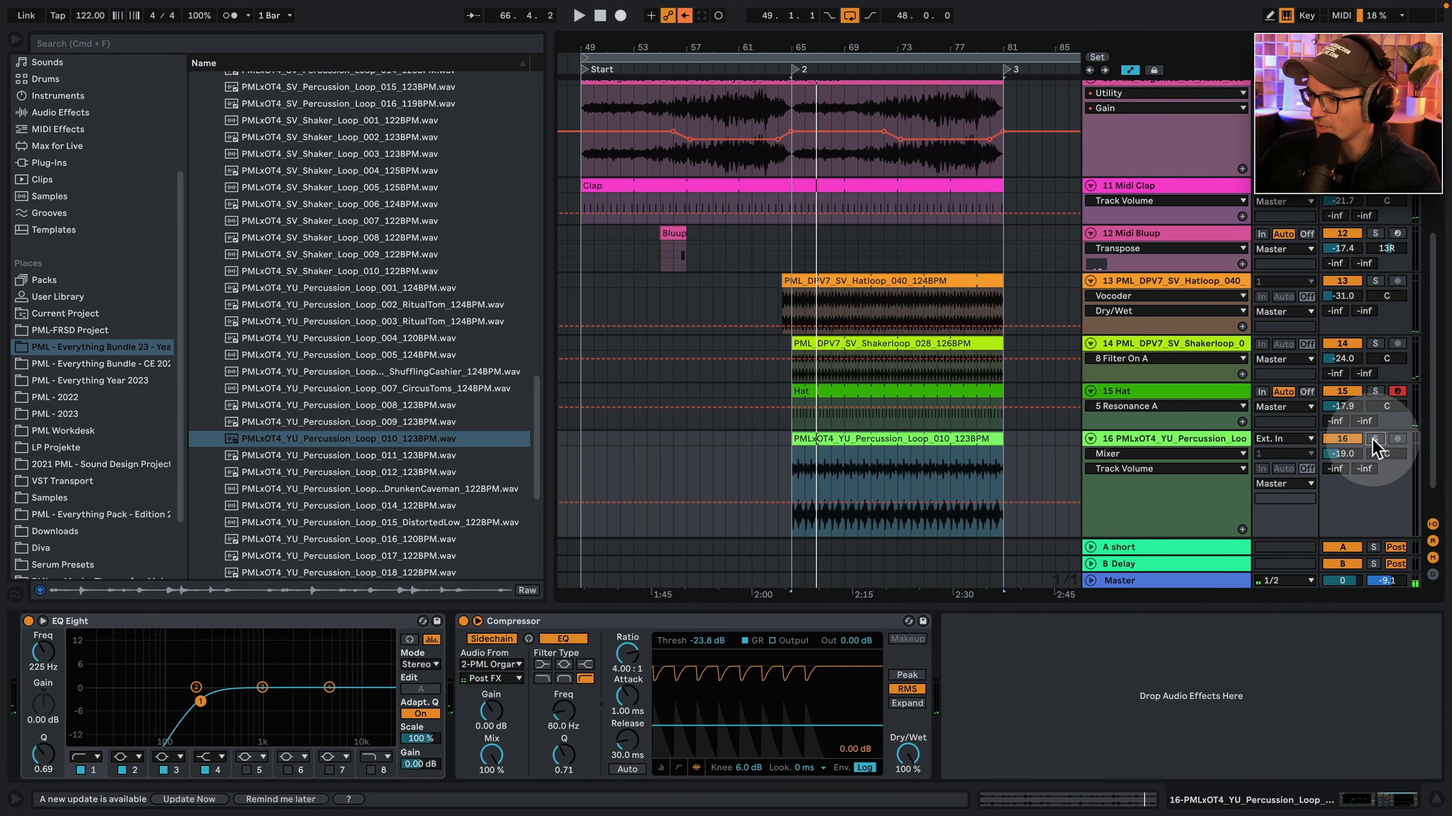
pyautogui.click(1374, 441)
pyautogui.press('space')
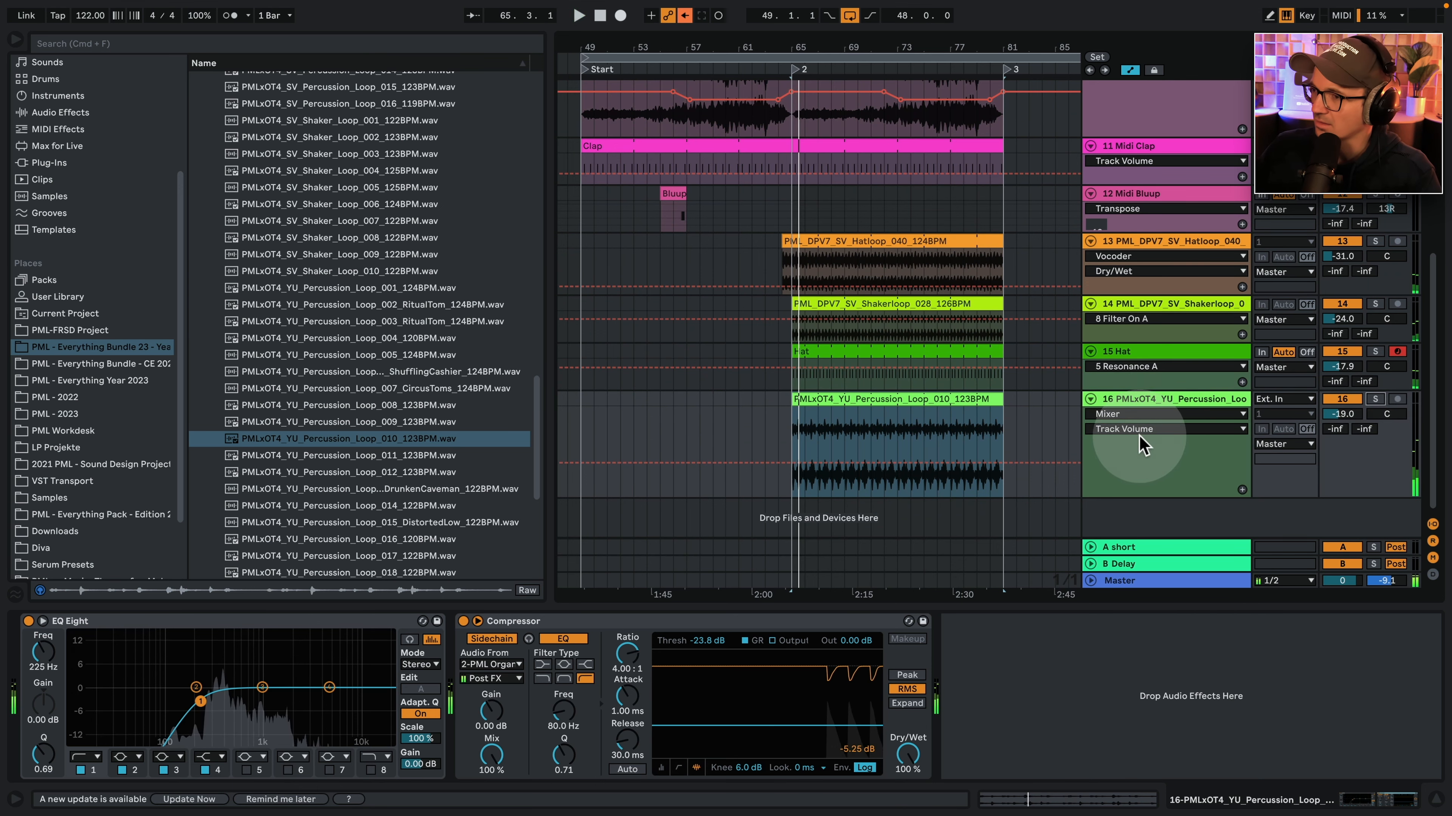
# Solo the PMLxOT4_LAR_Harmonic_Text track during playback, pan it to 6L, and return it to the full mix.
pyautogui.scroll(6, 1160, 412)
pyautogui.click(1090, 239)
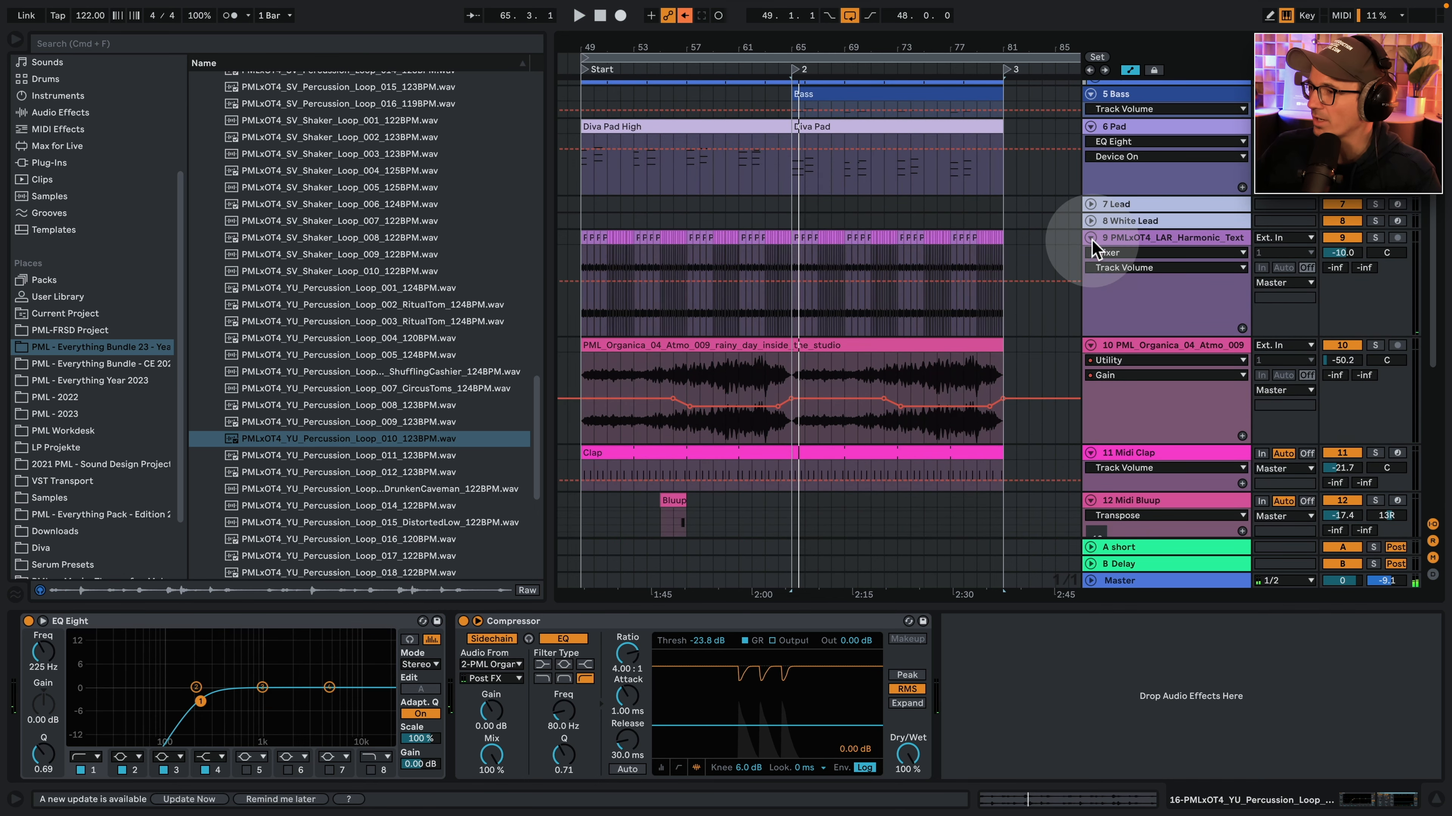
pyautogui.click(1375, 237)
pyautogui.press('space')
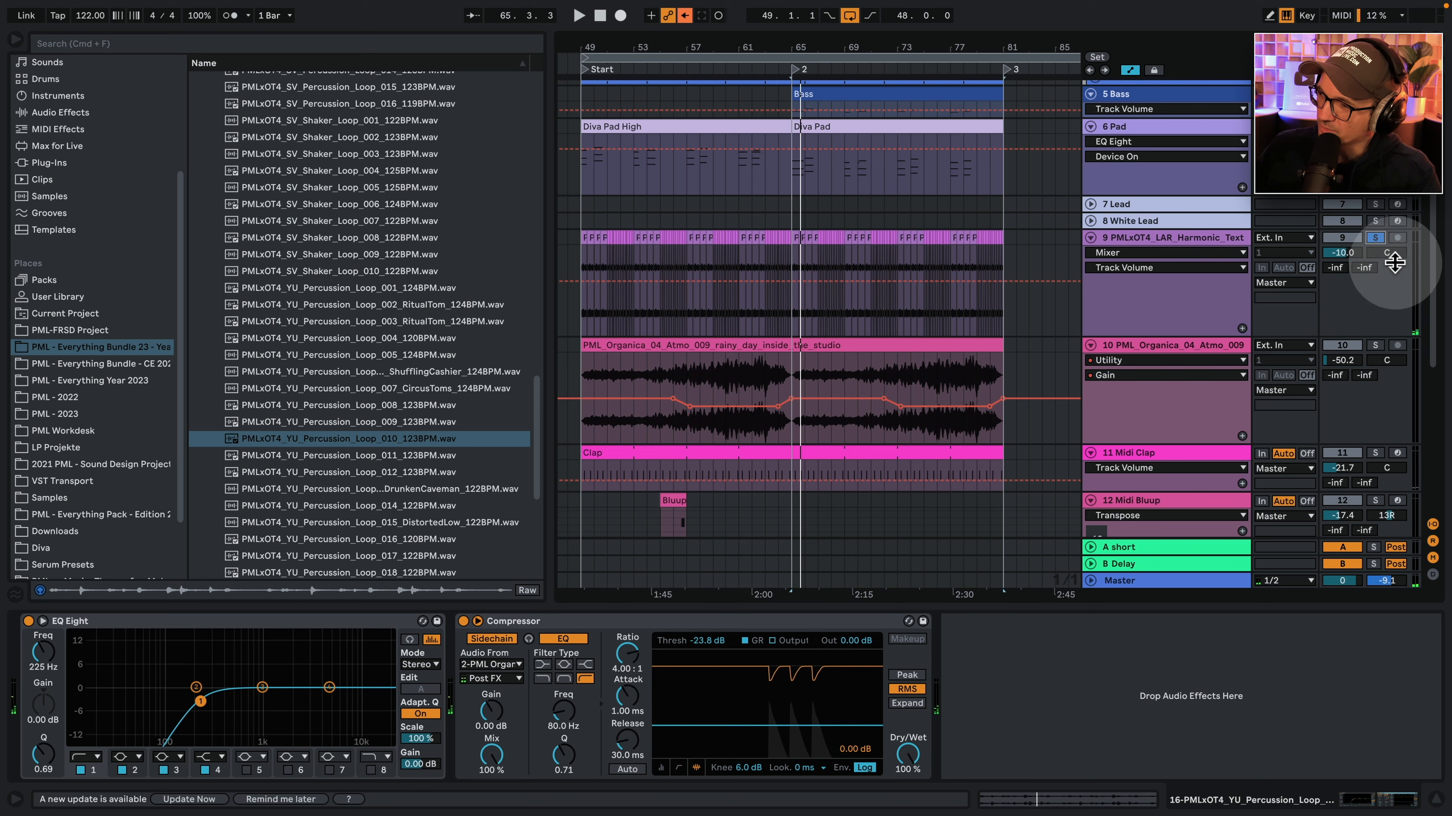
pyautogui.moveTo(1393, 255); pyautogui.dragTo(1392, 257)
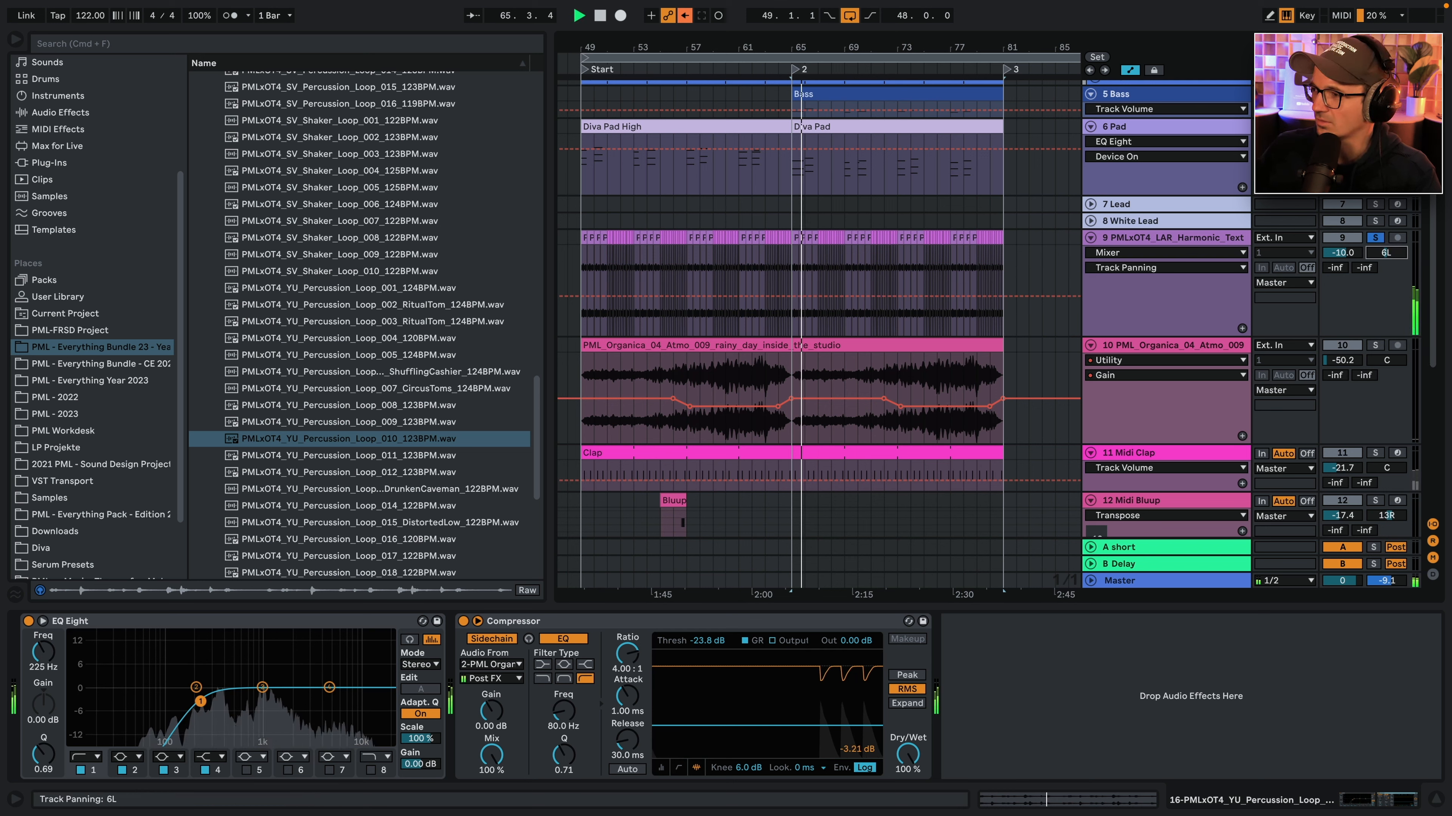
pyautogui.scroll(-5, 1367, 325)
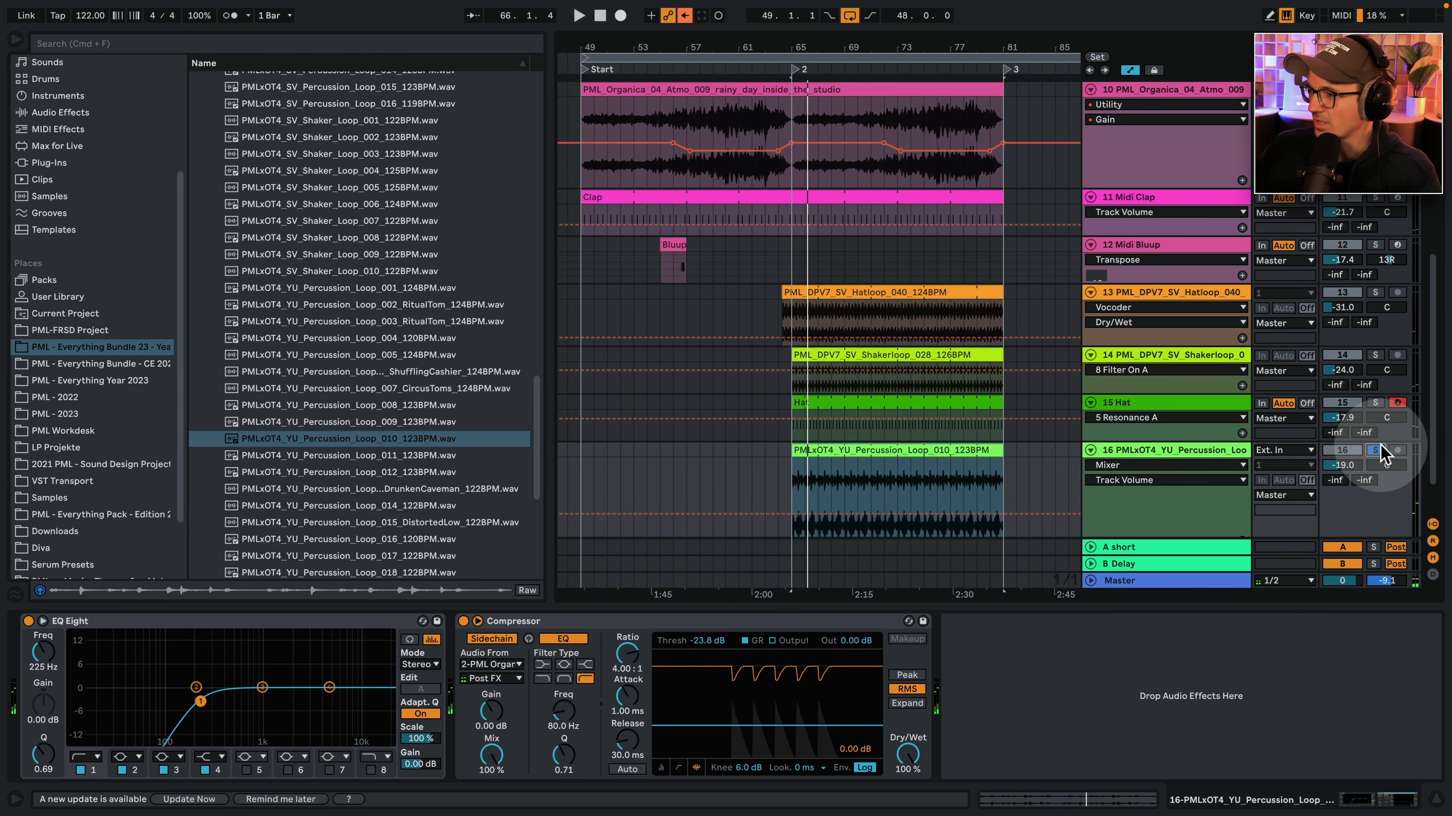
pyautogui.scroll(5, 1377, 400)
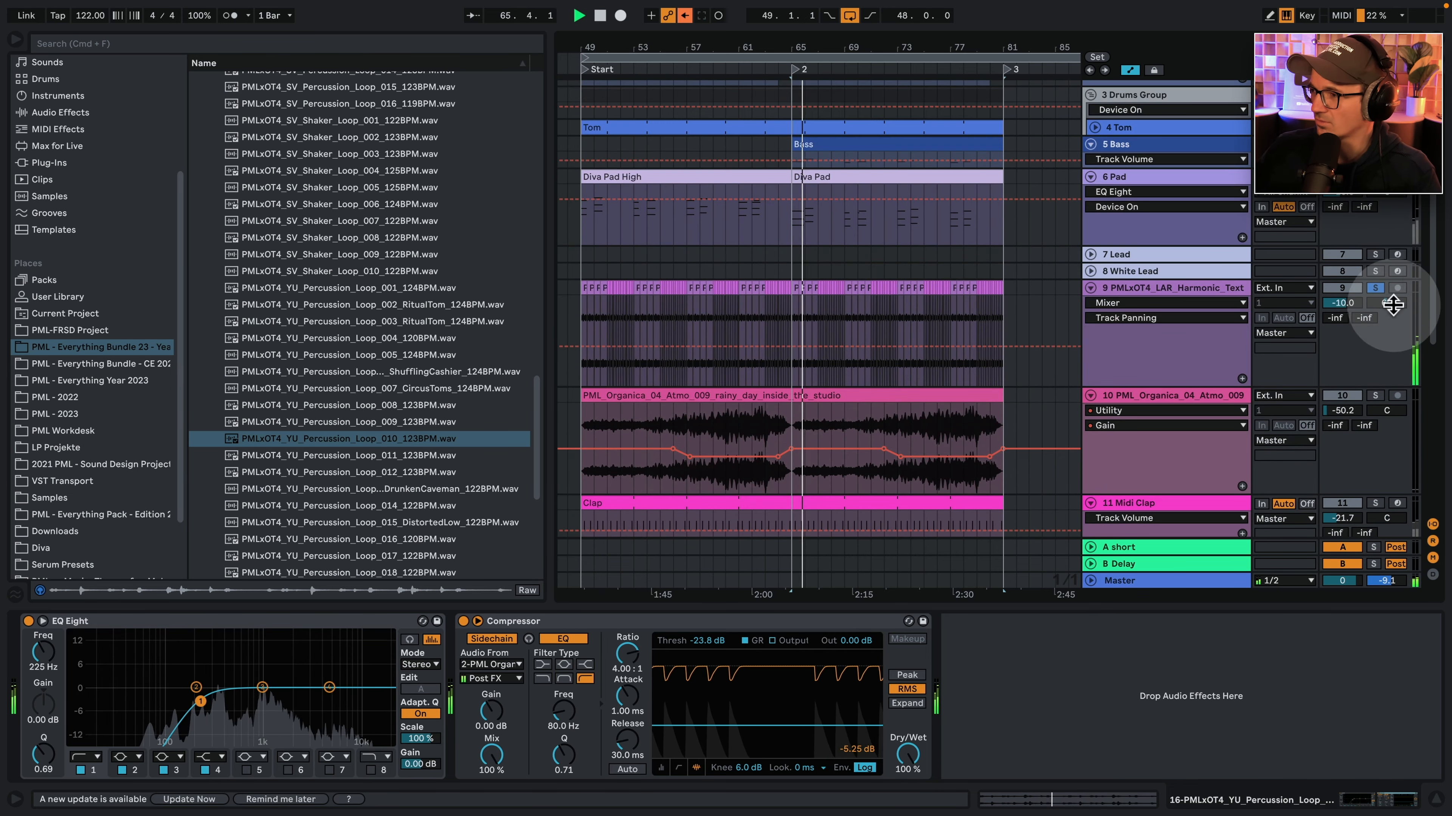
pyautogui.moveTo(1388, 302); pyautogui.dragTo(1390, 307)
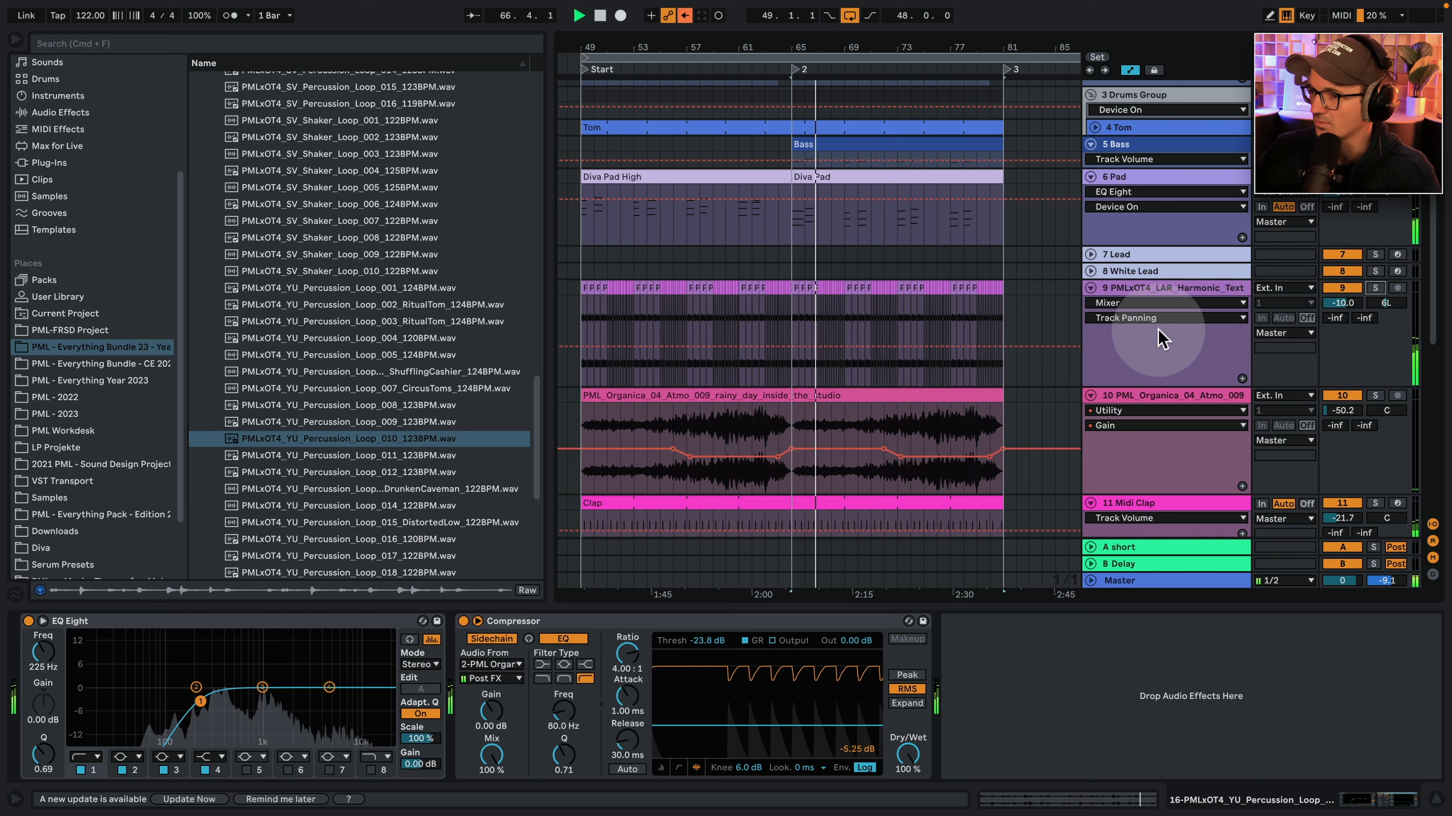
pyautogui.scroll(-2, 979, 440)
pyautogui.scroll(-2, 978, 440)
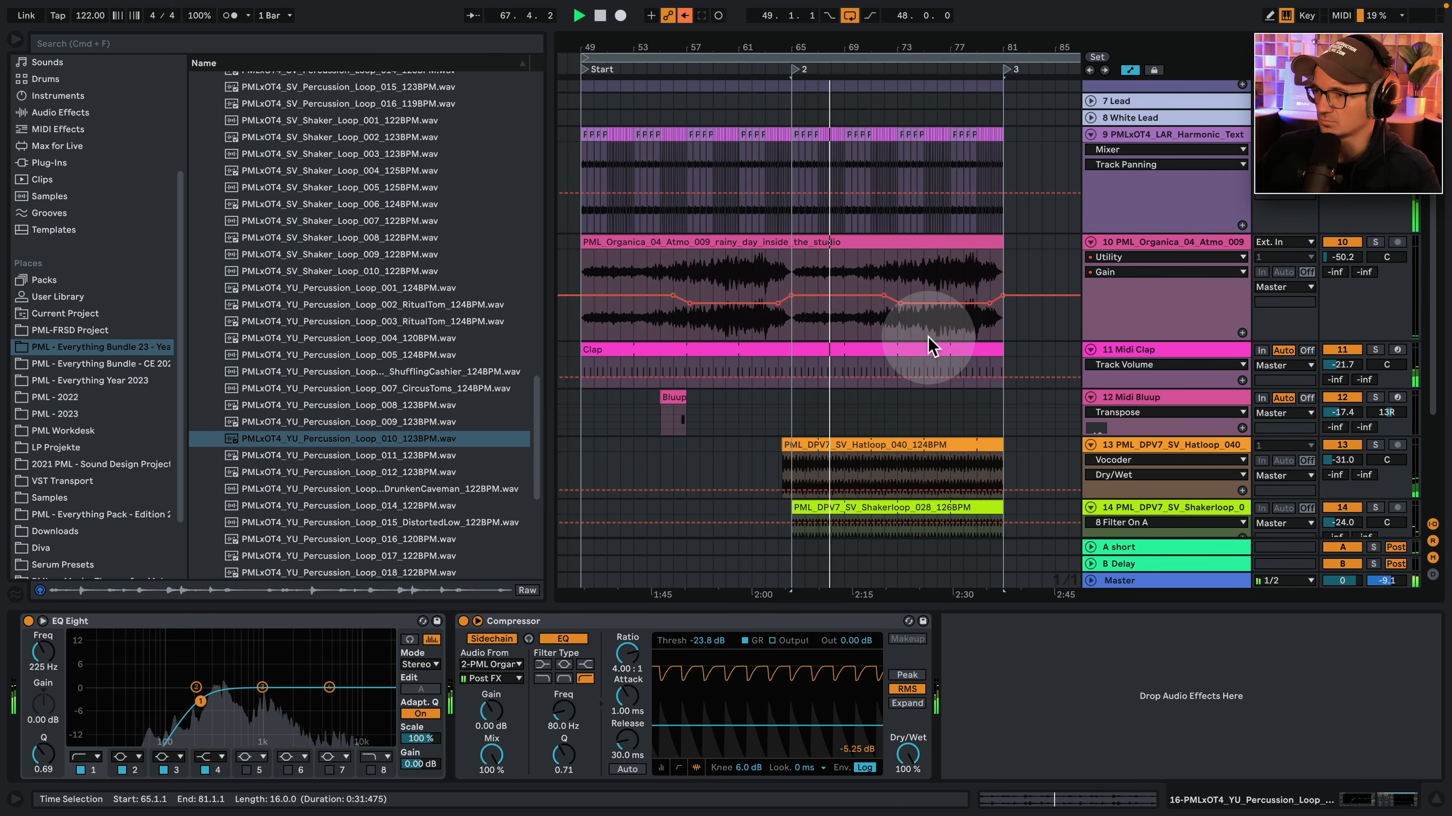
pyautogui.scroll(-3, 932, 340)
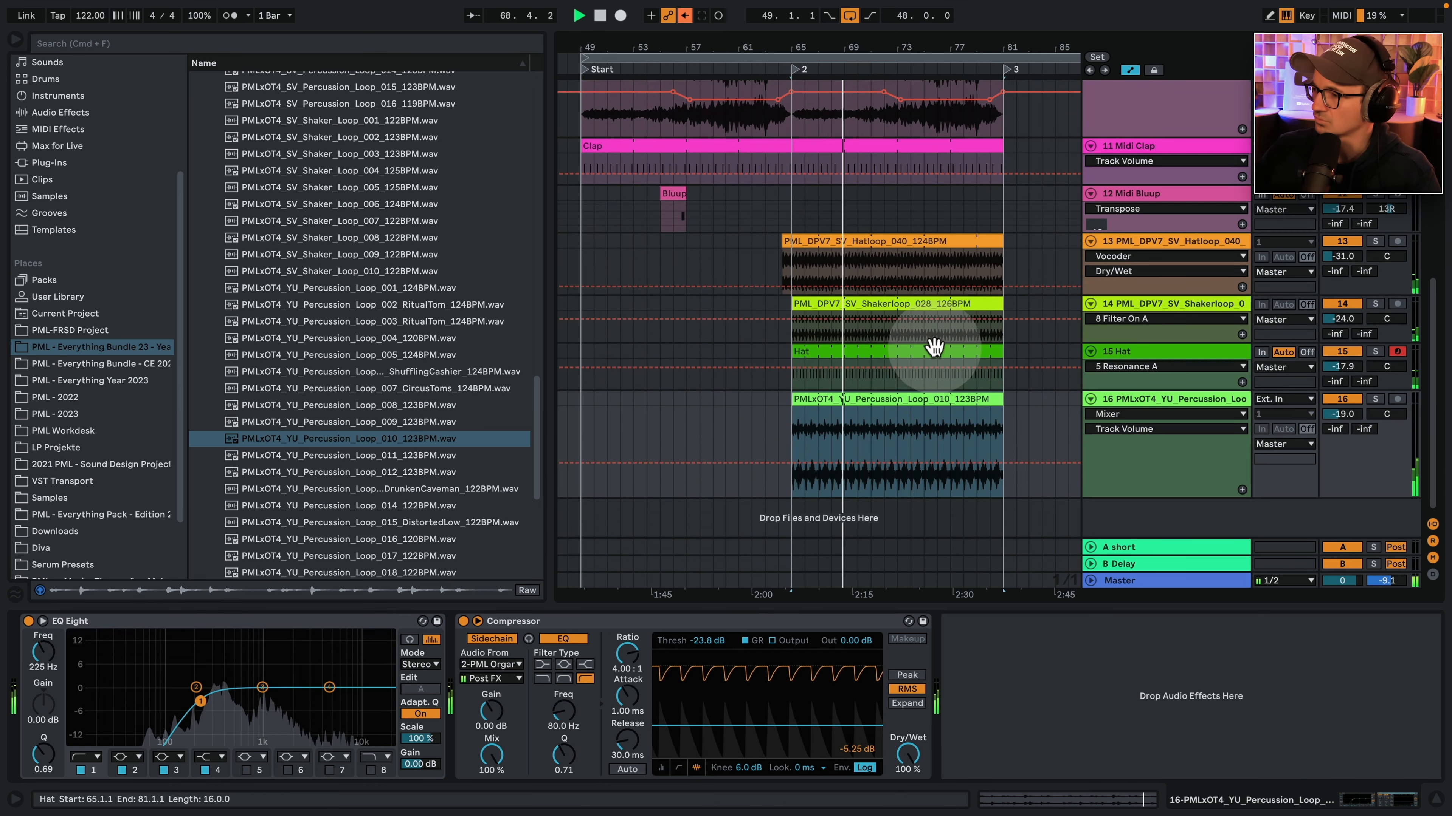
pyautogui.scroll(-2, 932, 346)
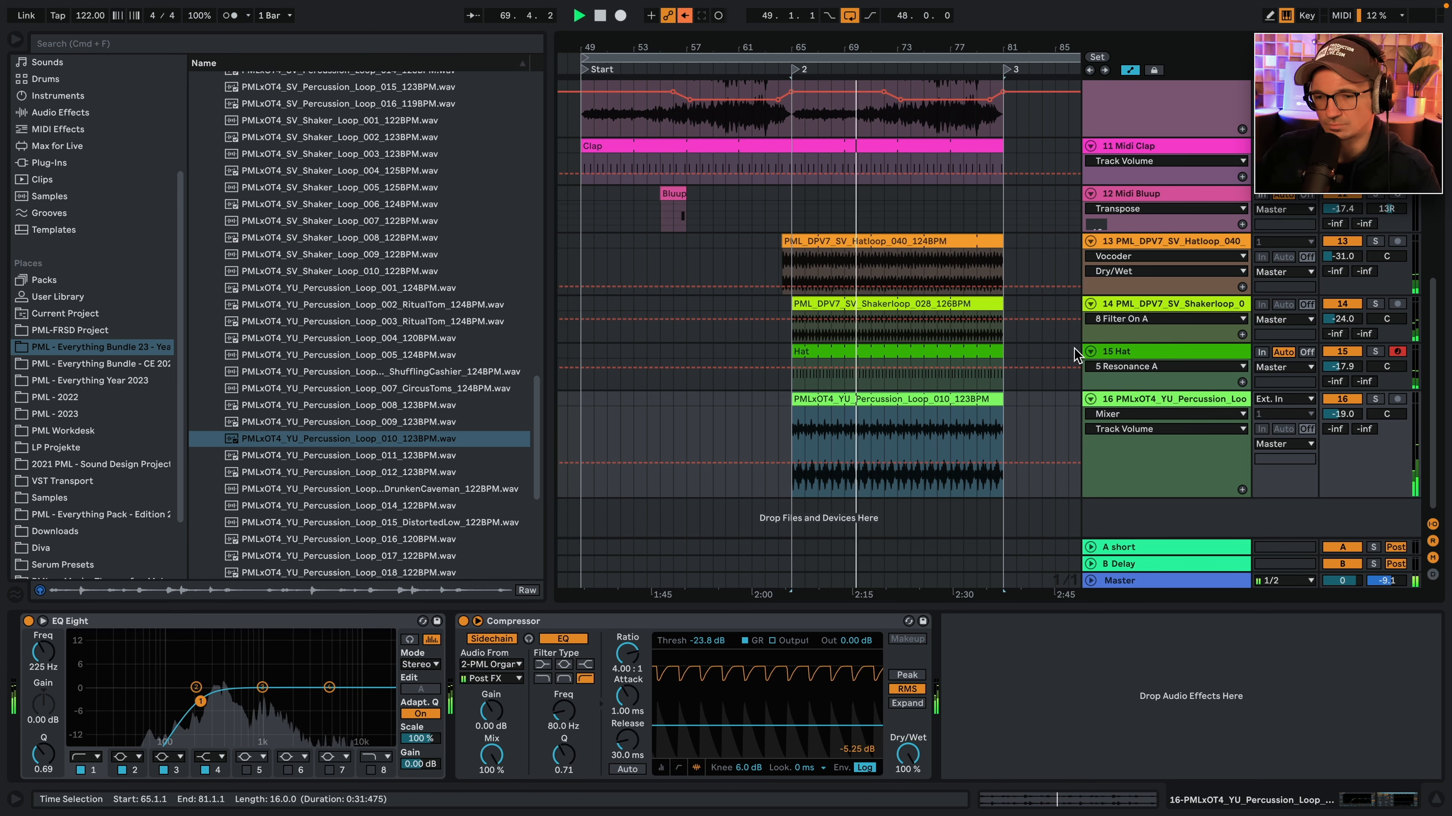
# Browse the Arpeggiator Loops folder of Acoustic Melodic Themes Vol.4 and preview PMLxOT4_DA_Arp_Loop_002_122BPM_Fmin.
pyautogui.scroll(20, 412, 444)
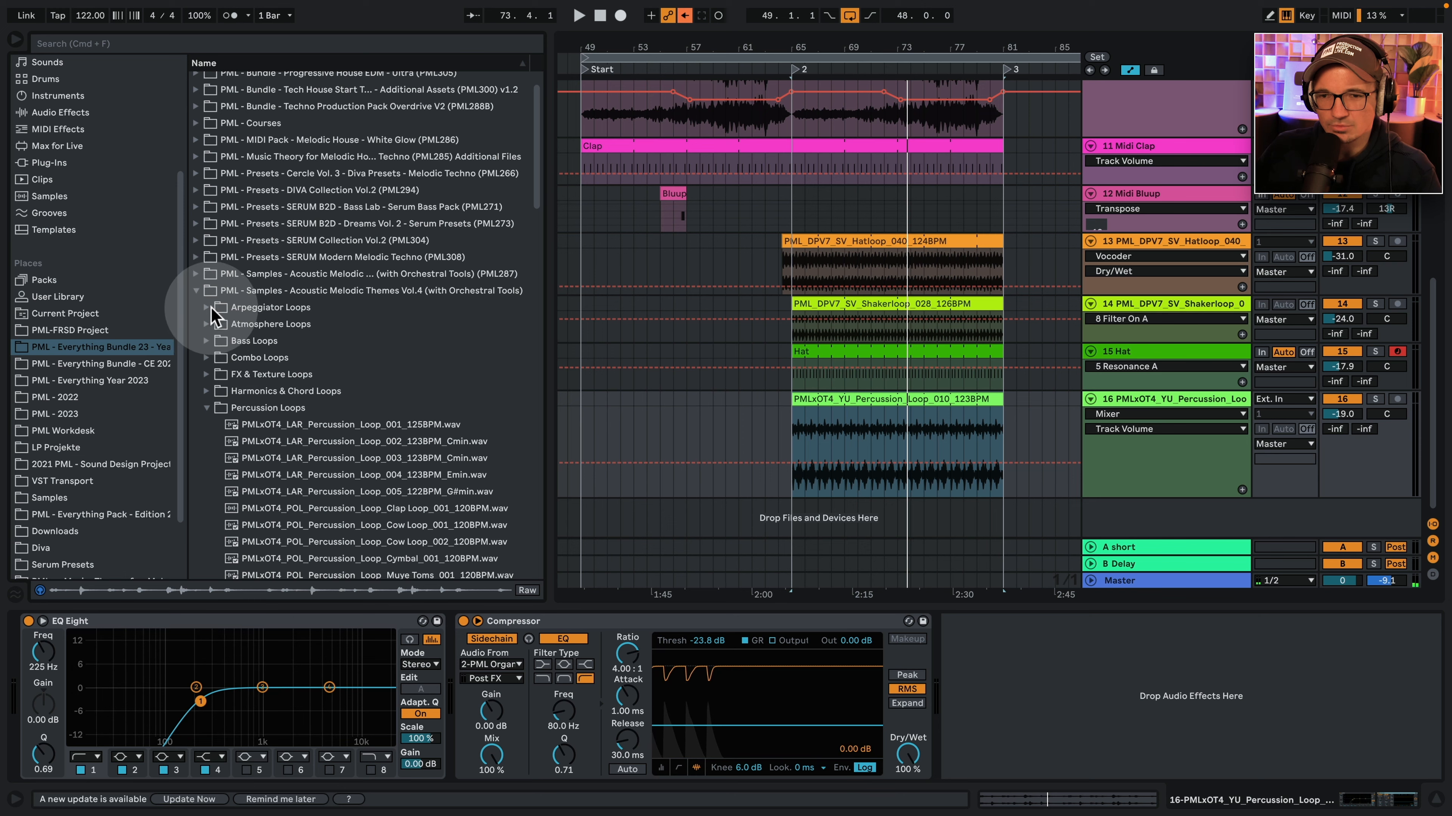
pyautogui.click(207, 307)
pyautogui.scroll(-5, 399, 413)
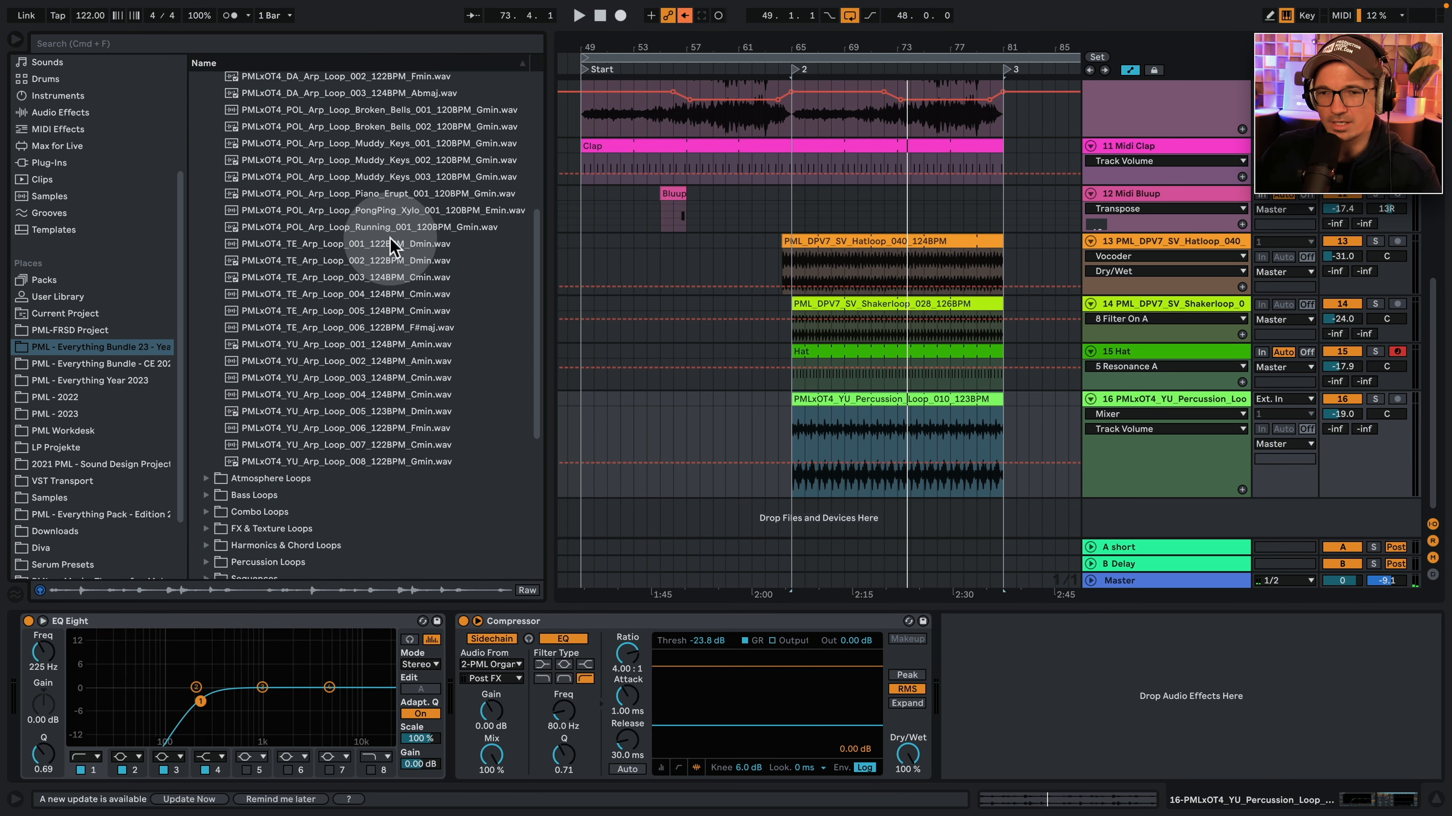
pyautogui.click(370, 186)
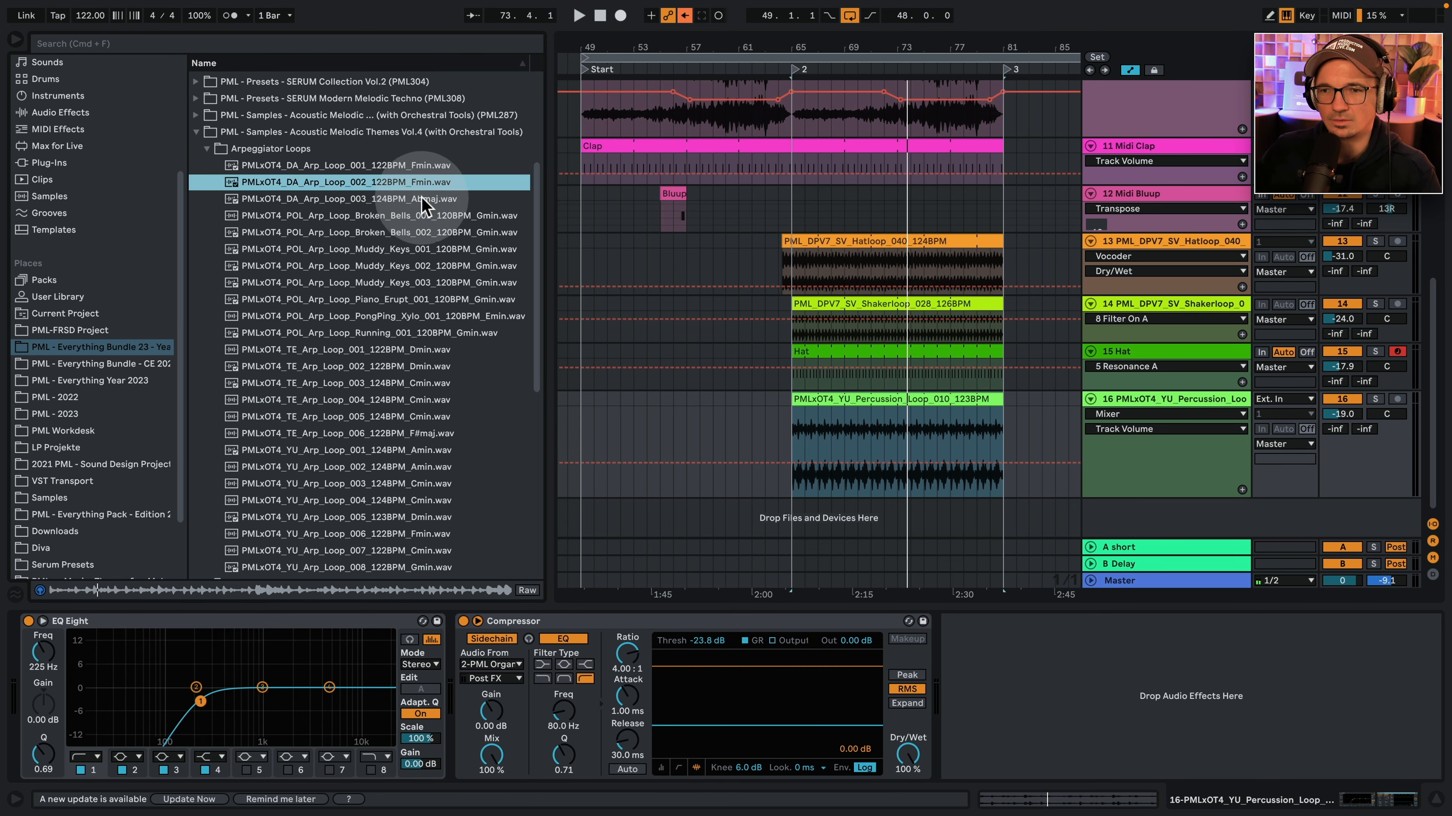
pyautogui.click(207, 149)
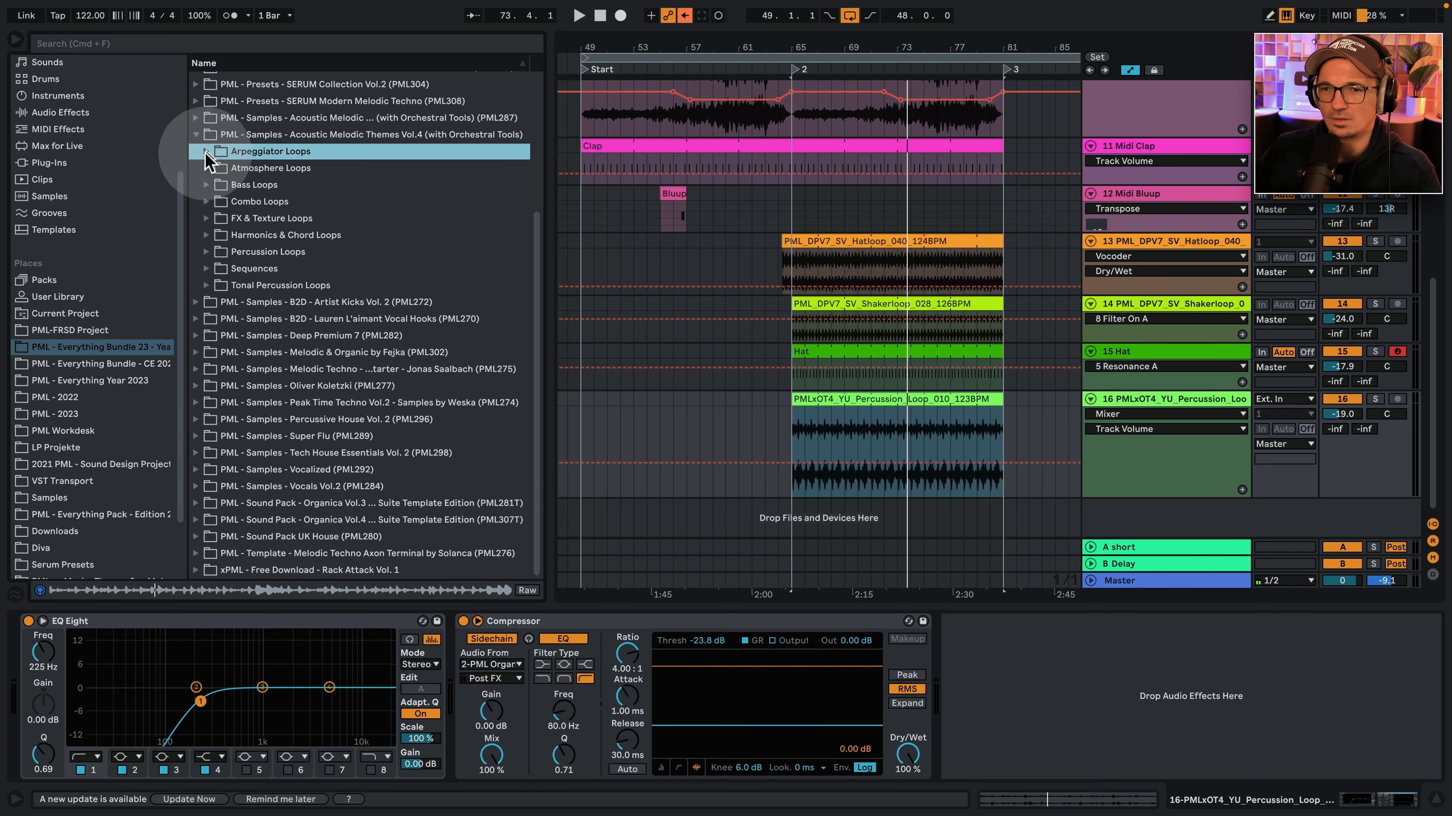
pyautogui.click(206, 151)
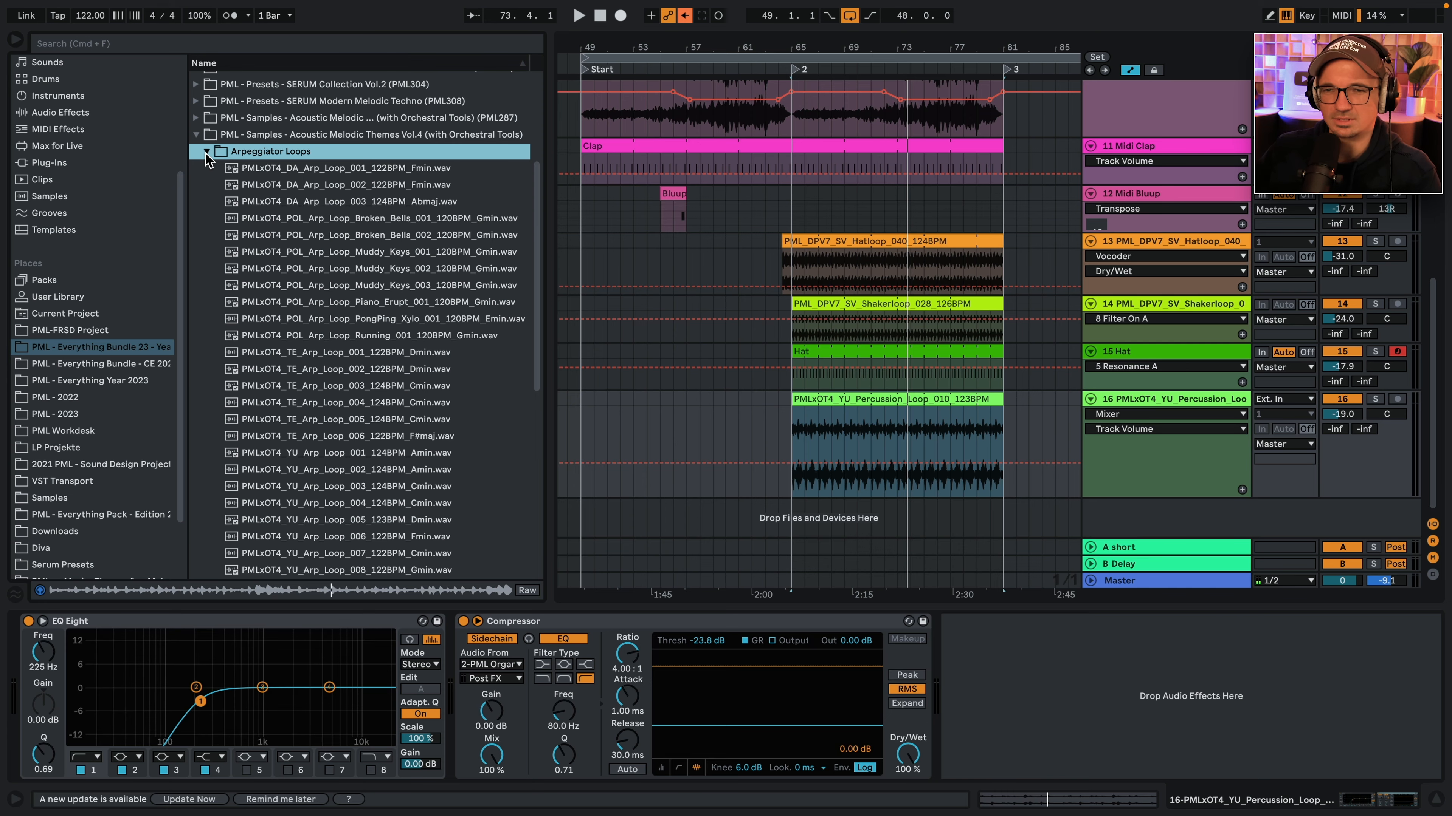
pyautogui.click(206, 150)
# Audition SOL atmosphere loops 006 and 007, then place PMLxOT4_SOL_Atmos_Loop_007_123BPM_Dmin on a new soloed track at bar 65 with volume -12.3 dB.
pyautogui.doubleClick(312, 168)
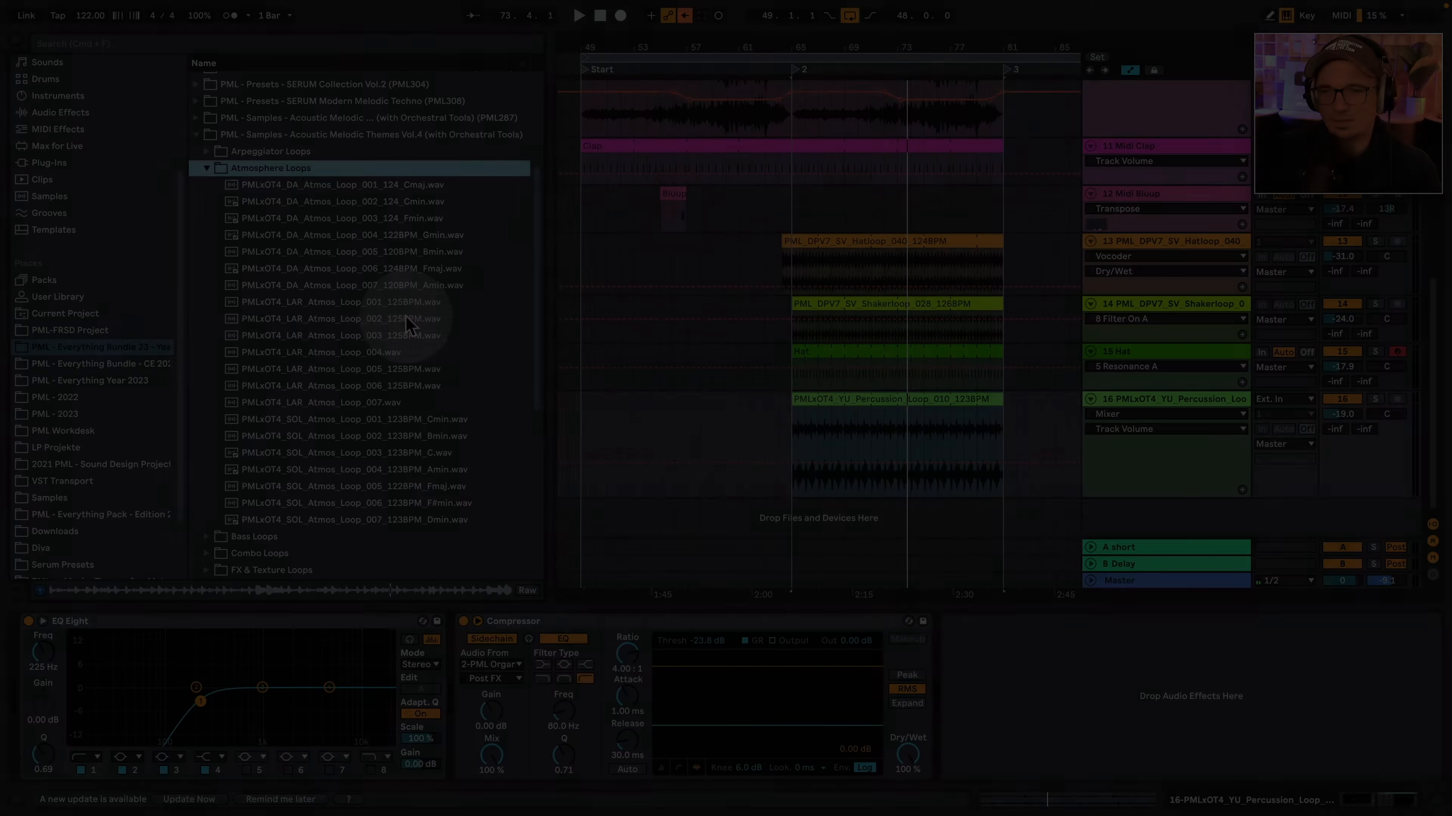
pyautogui.click(375, 522)
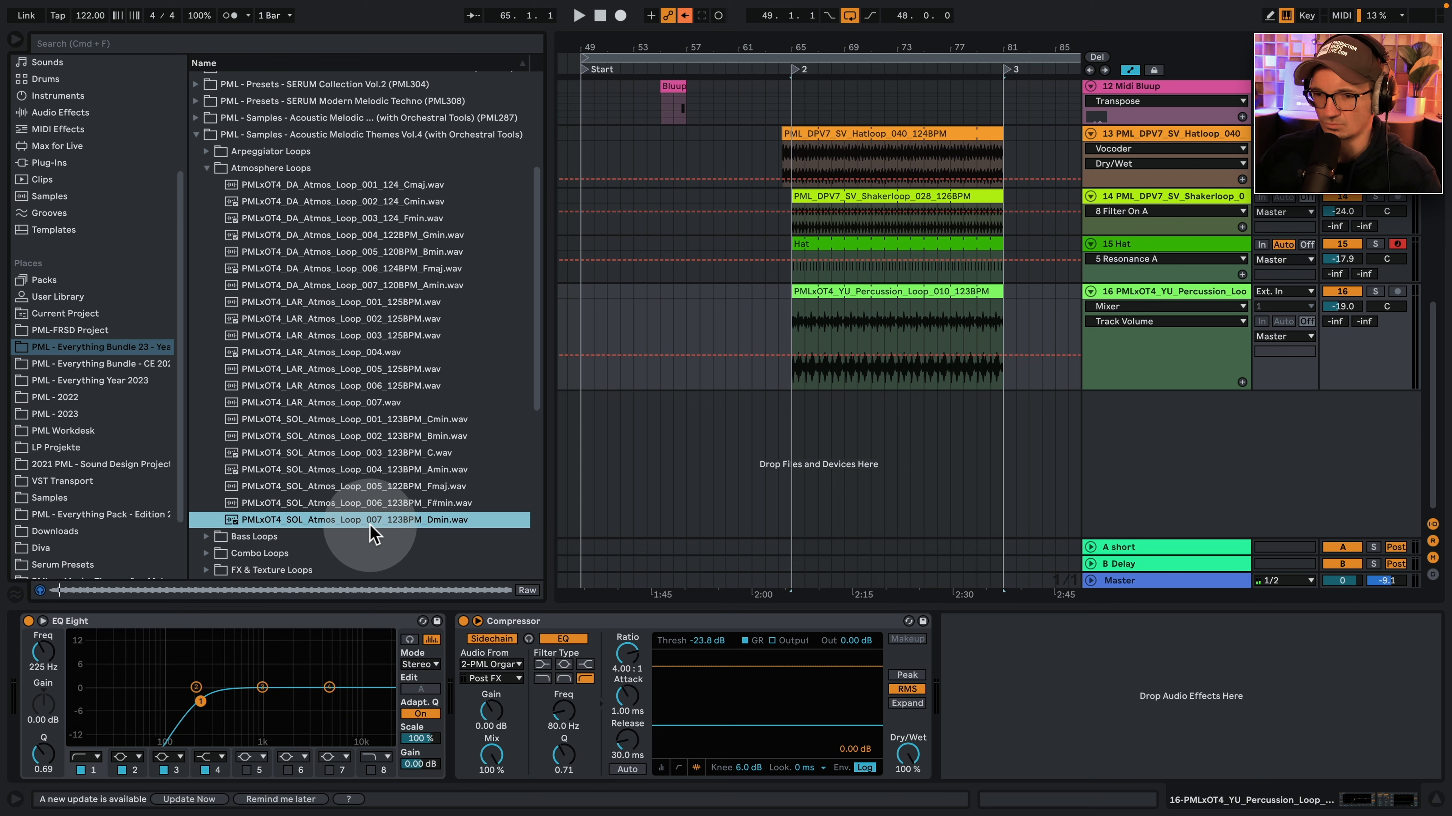
pyautogui.click(318, 502)
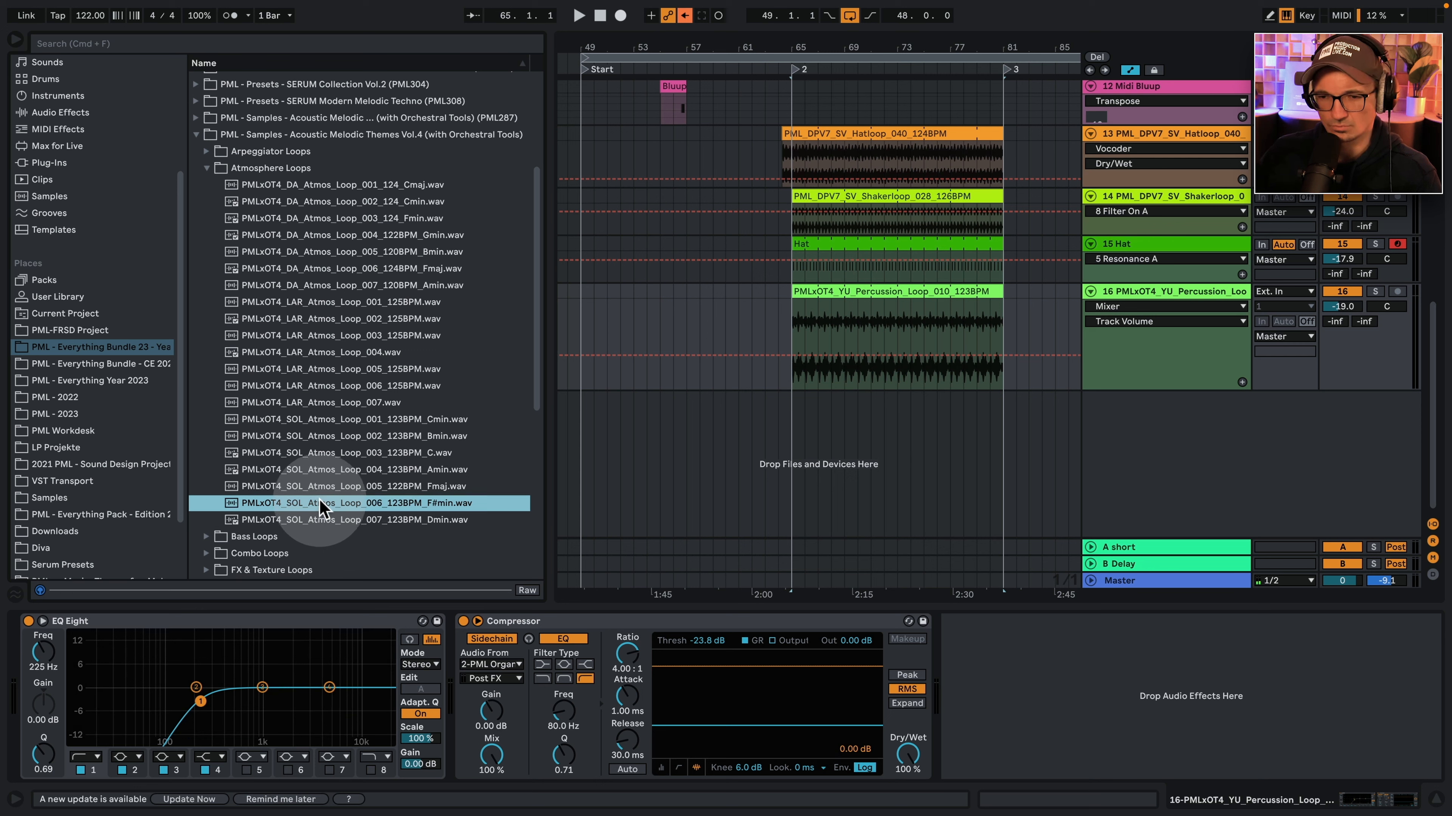
pyautogui.click(335, 514)
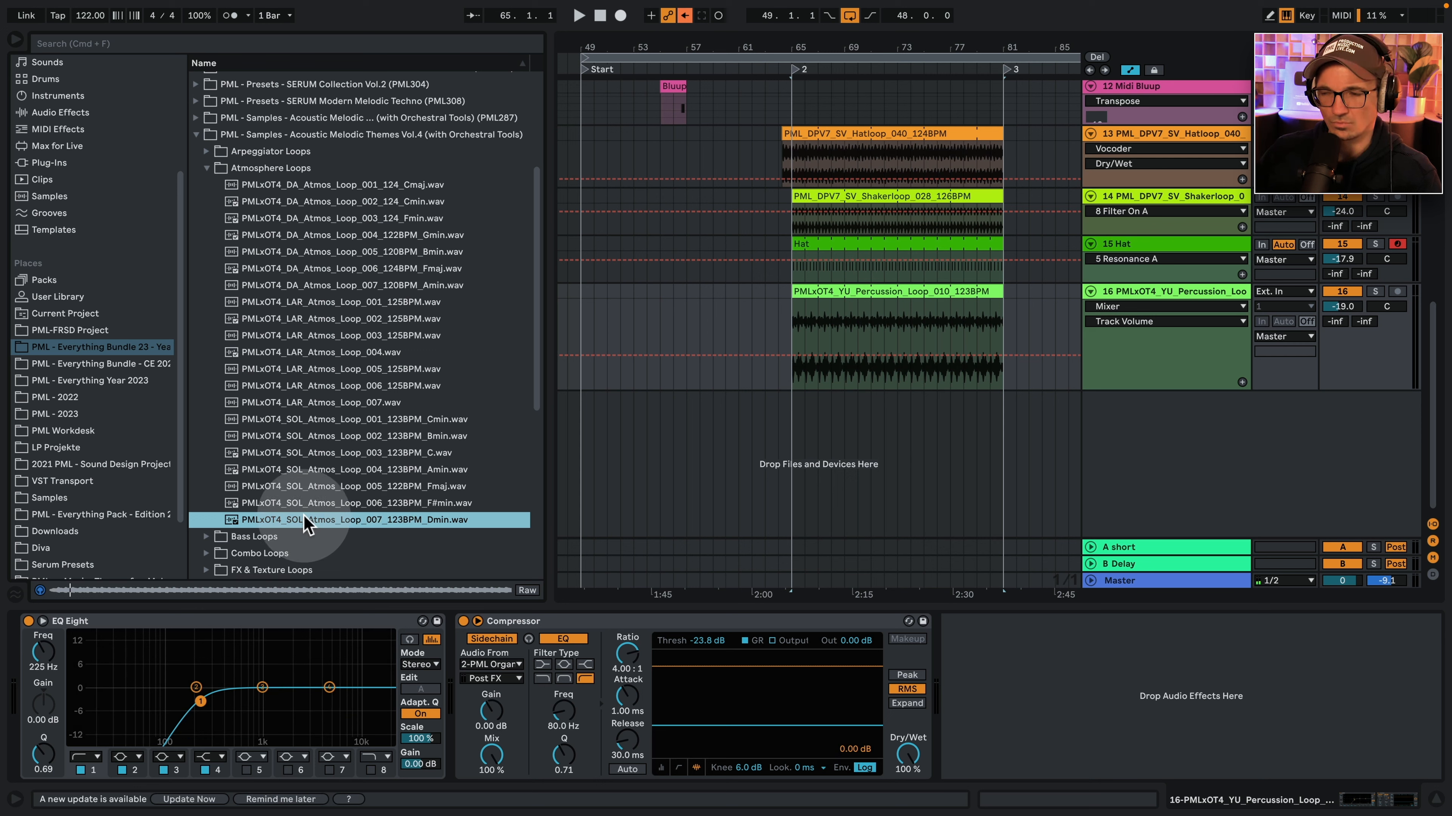
pyautogui.moveTo(297, 527); pyautogui.dragTo(783, 437)
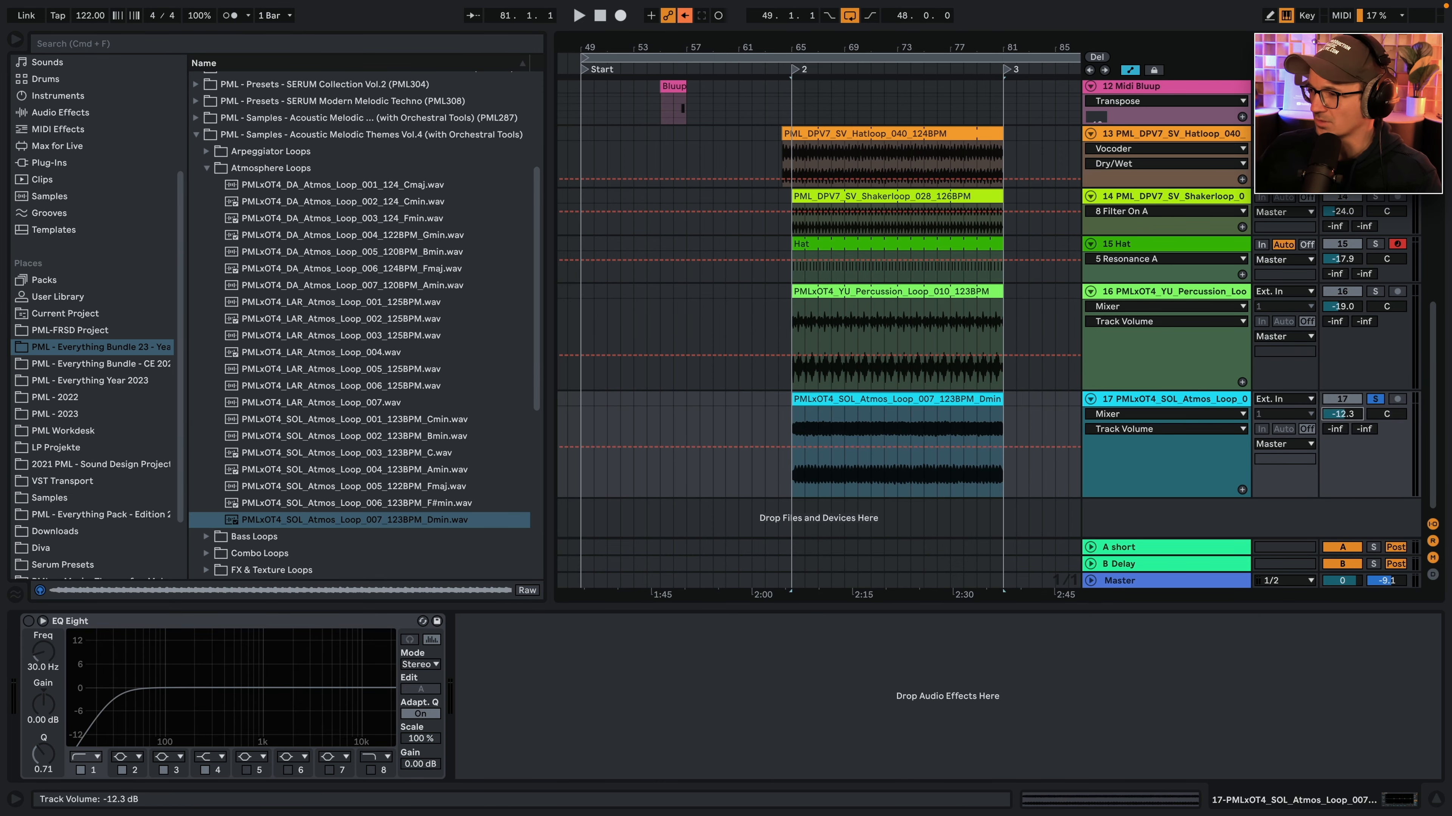
# Transpose the new atmosphere loop clip up 12 semitones and set its warp mode to Tones, playing it briefly to check.
pyautogui.doubleClick(959, 401)
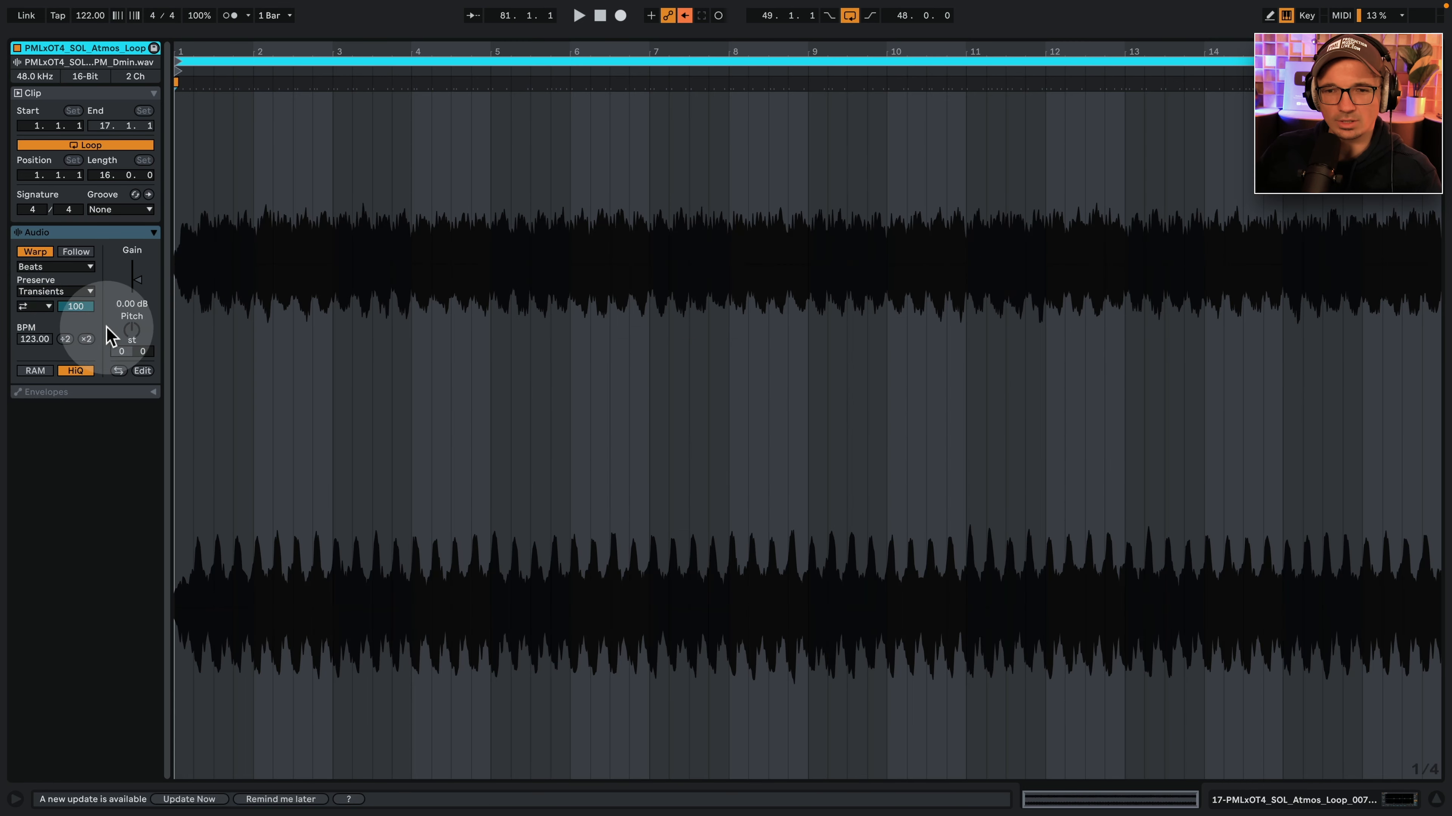
pyautogui.moveTo(131, 328); pyautogui.dragTo(132, 305)
pyautogui.press('space')
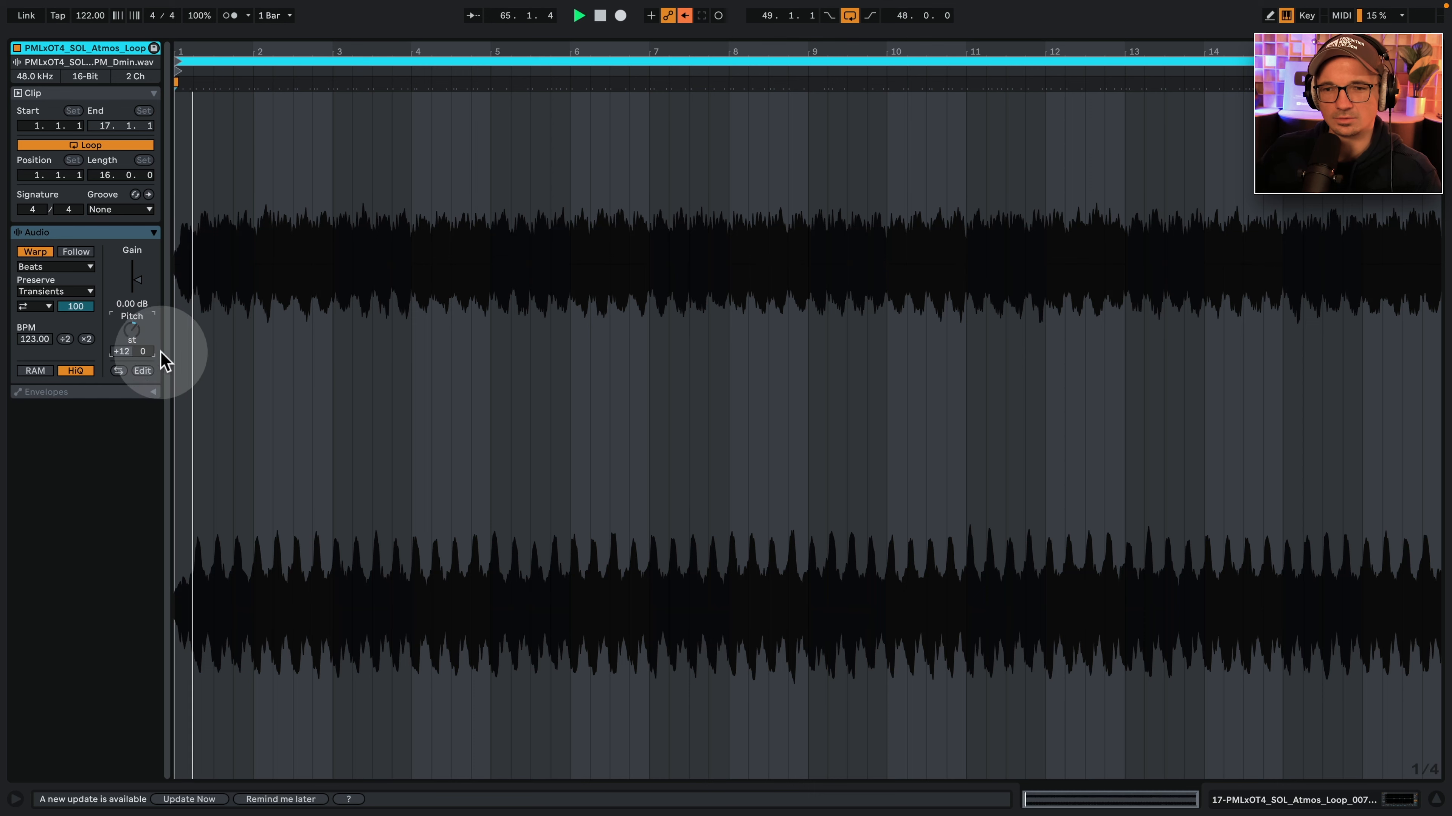
pyautogui.press('space')
pyautogui.click(72, 267)
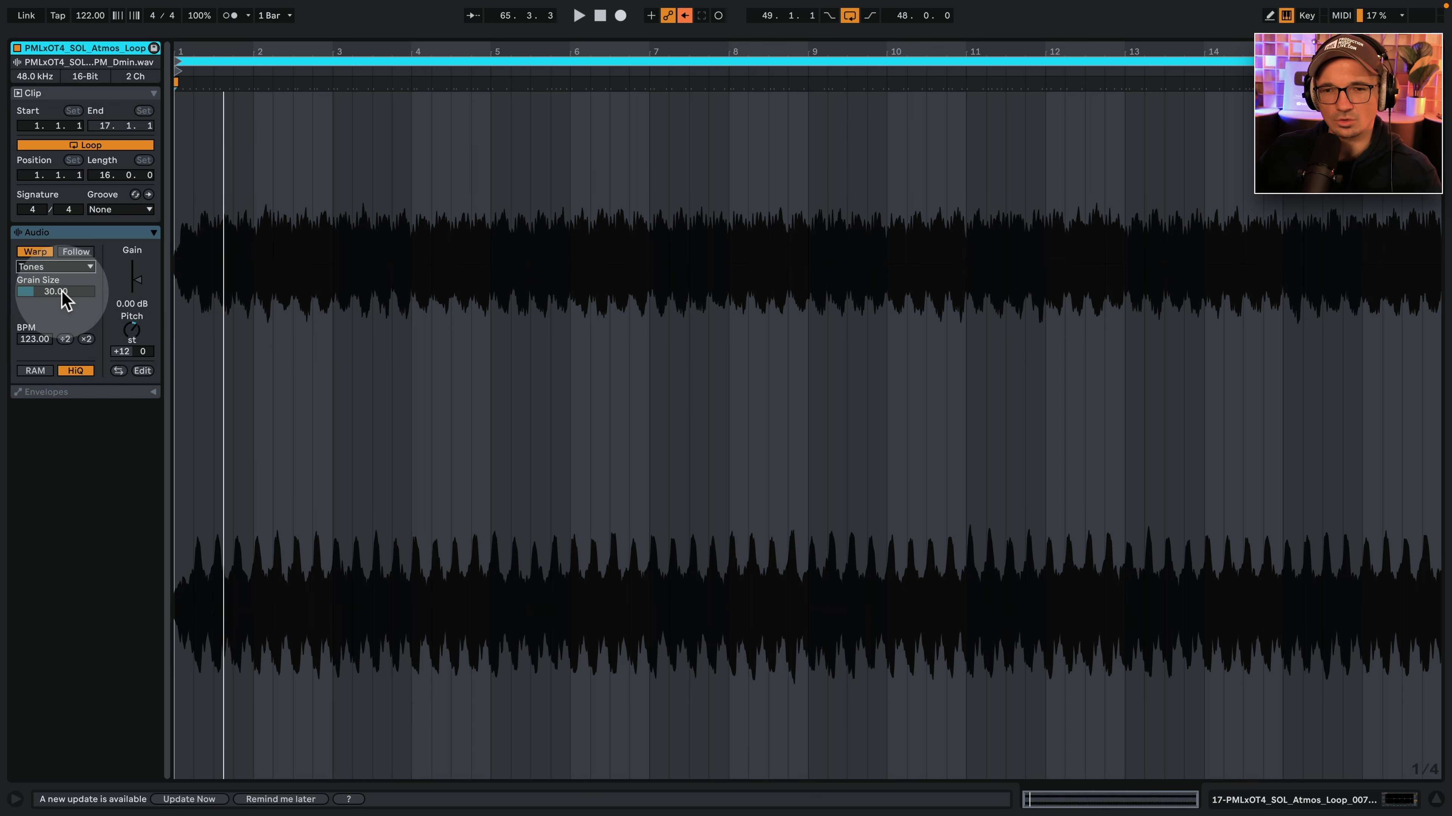
# Turn on EQ Eight on the atmosphere loop track and move its low cut to about 825 Hz with a Q of 0.58.
pyautogui.press('space')
pyautogui.click(1372, 802)
pyautogui.press('space')
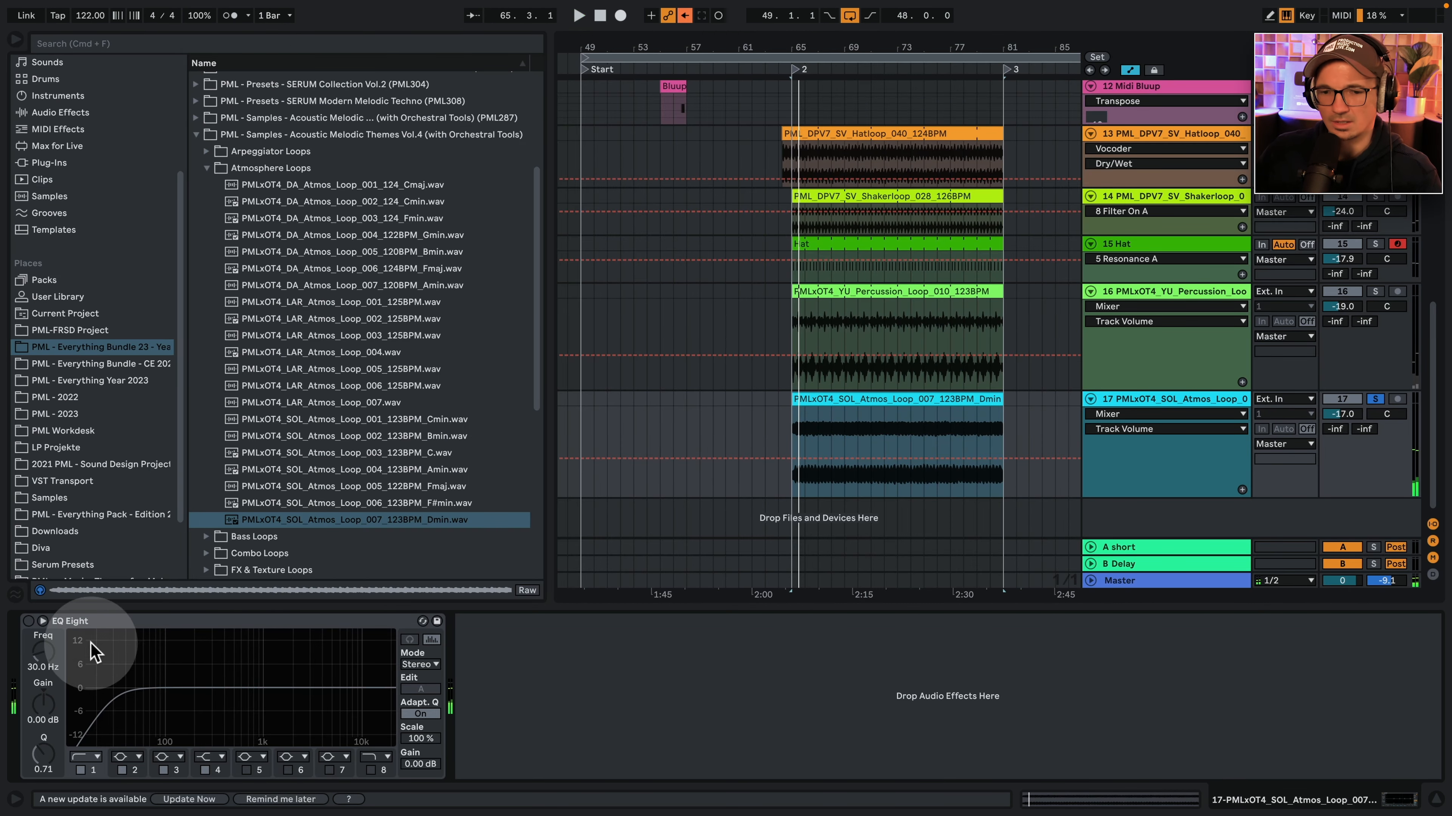
pyautogui.click(36, 635)
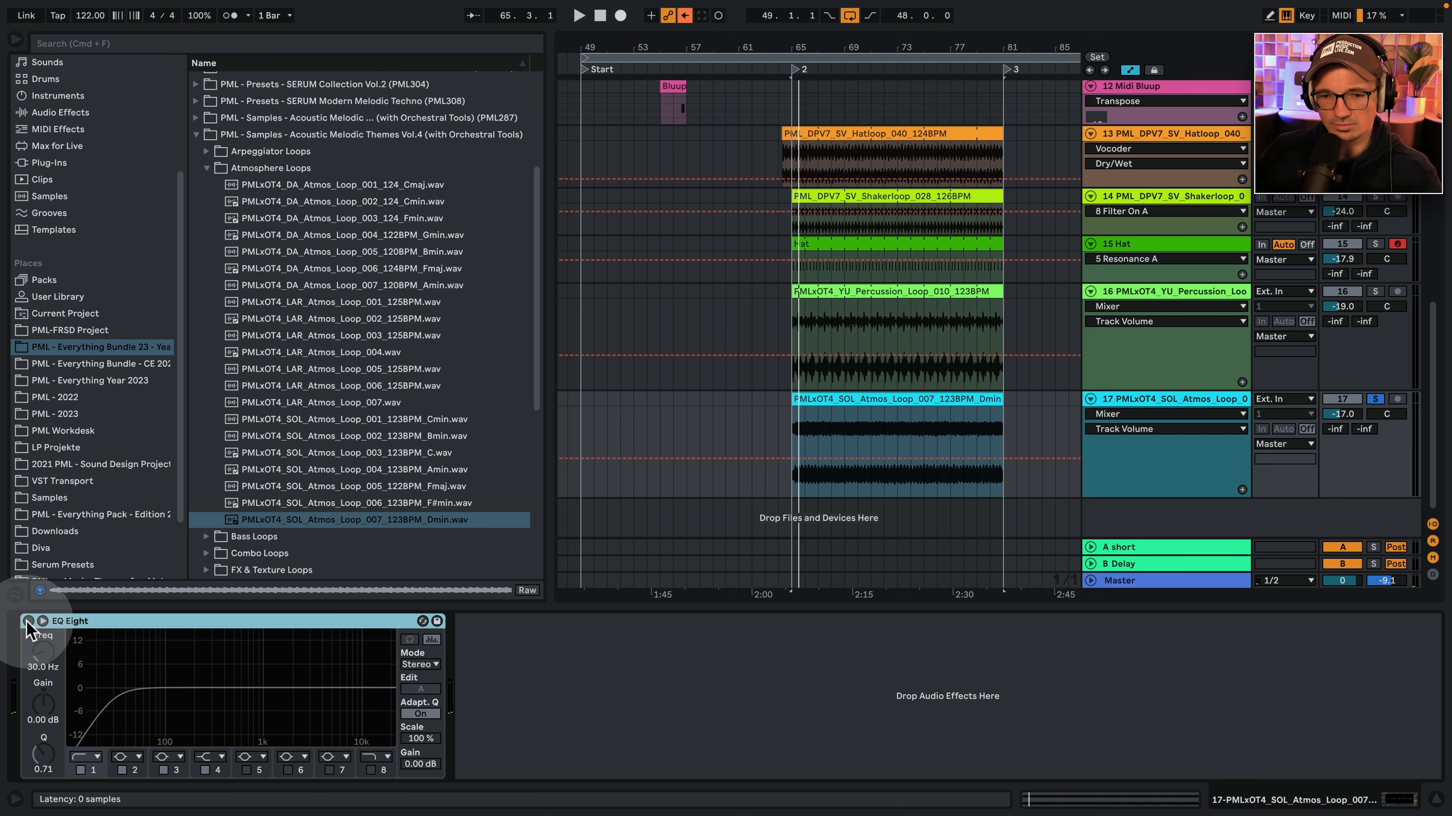
pyautogui.click(27, 621)
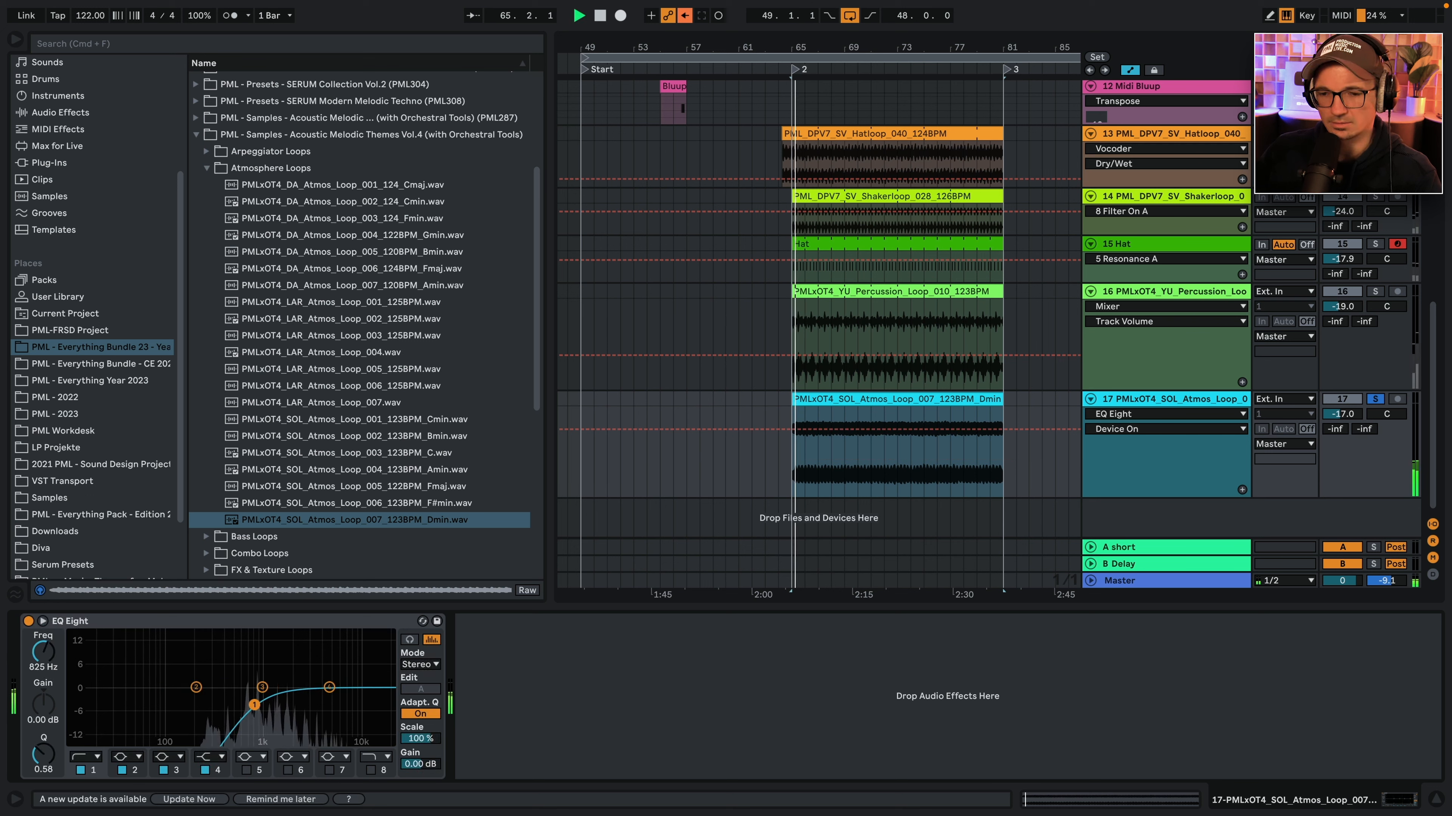
pyautogui.press('space')
# Enable band 8 as a high cut at about 6.67 kHz and set the atmosphere track's volume to -18.0 dB.
pyautogui.click(371, 770)
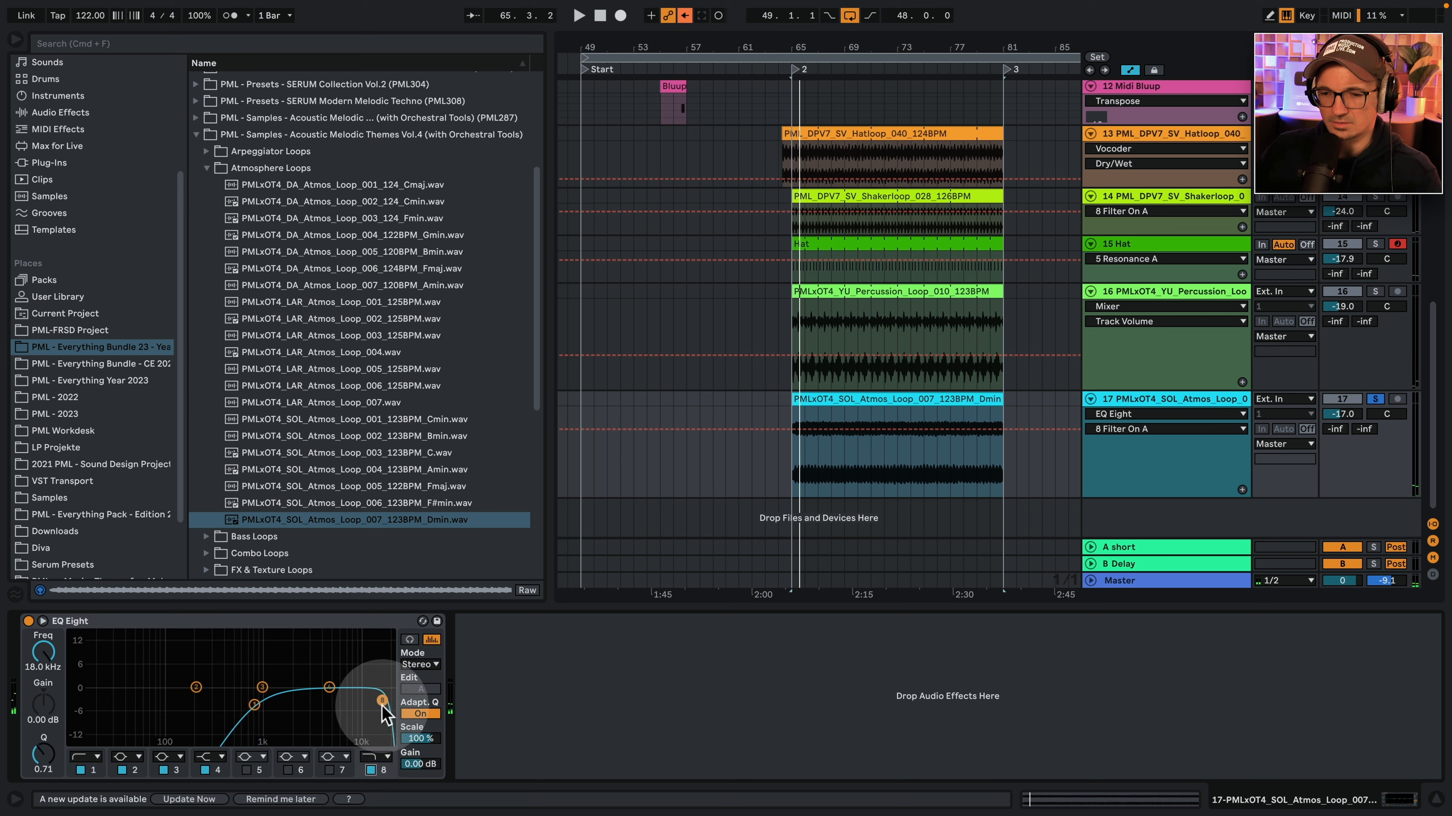
pyautogui.moveTo(382, 705); pyautogui.dragTo(341, 705)
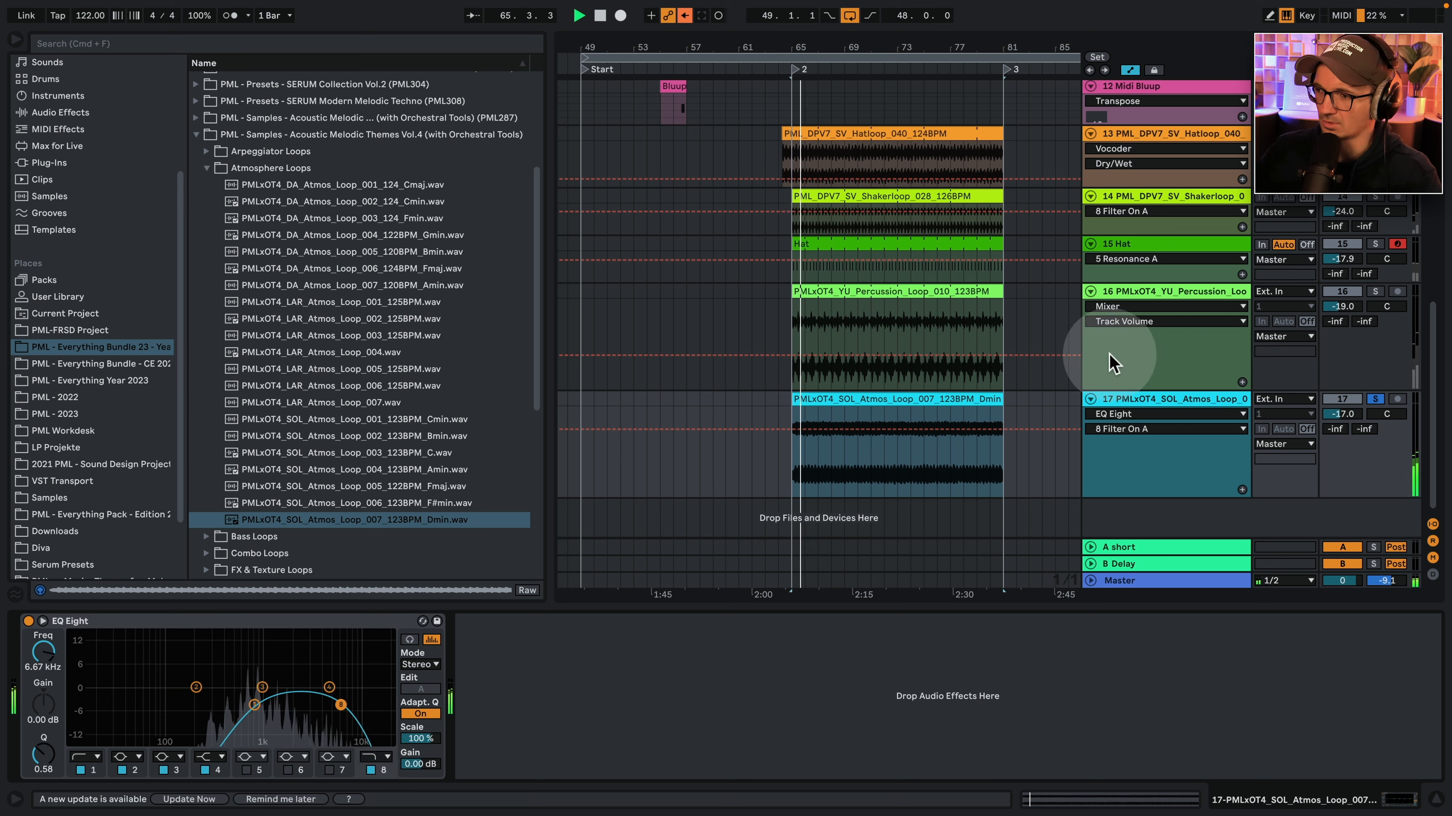
pyautogui.press('space')
pyautogui.press('space')
pyautogui.scroll(-1, 1349, 414)
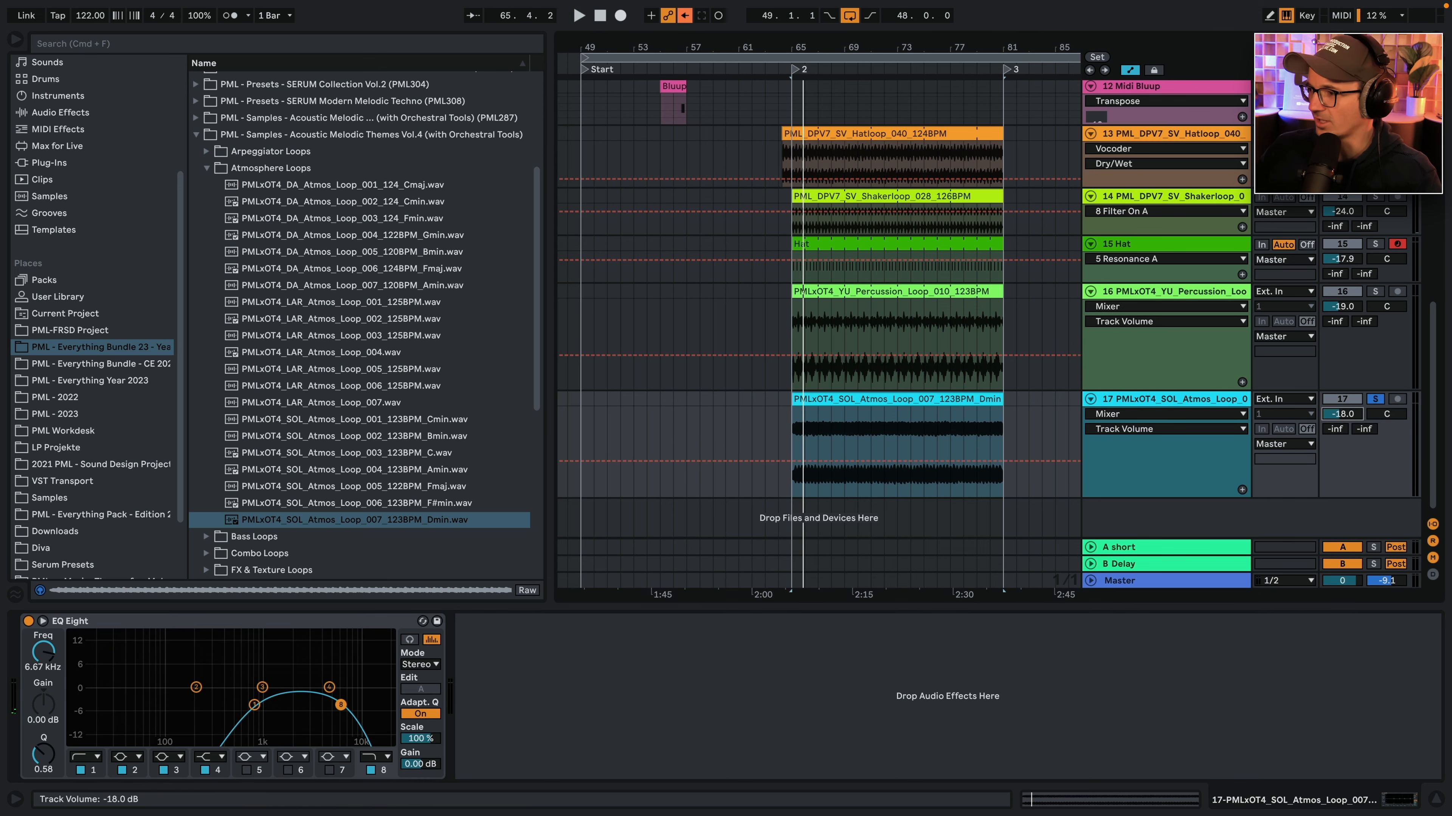
# Set the atmosphere clip's transposition to +10 semitones and return to the track's device chain.
pyautogui.doubleClick(923, 403)
pyautogui.click(131, 332)
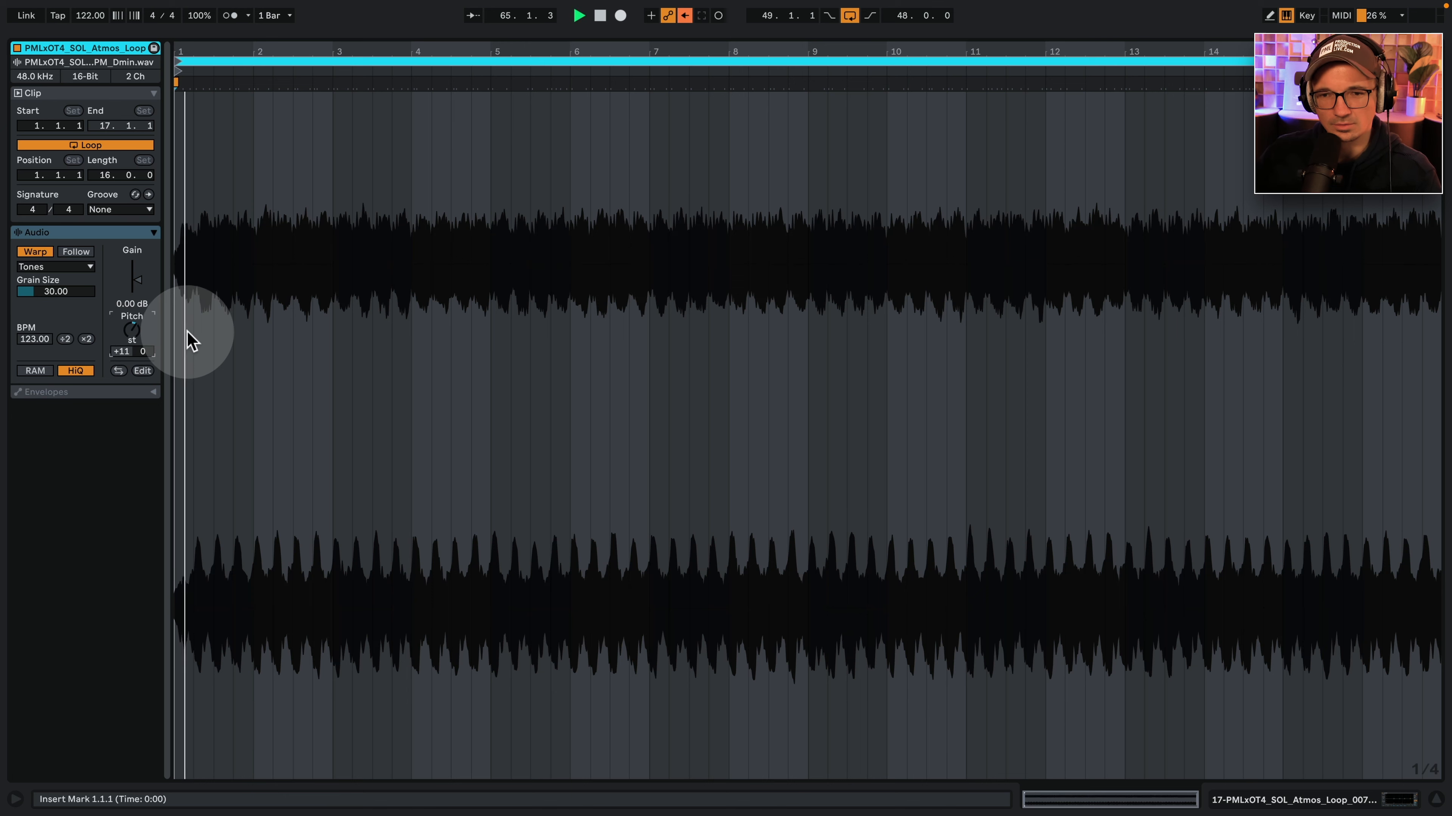
pyautogui.press('Down')
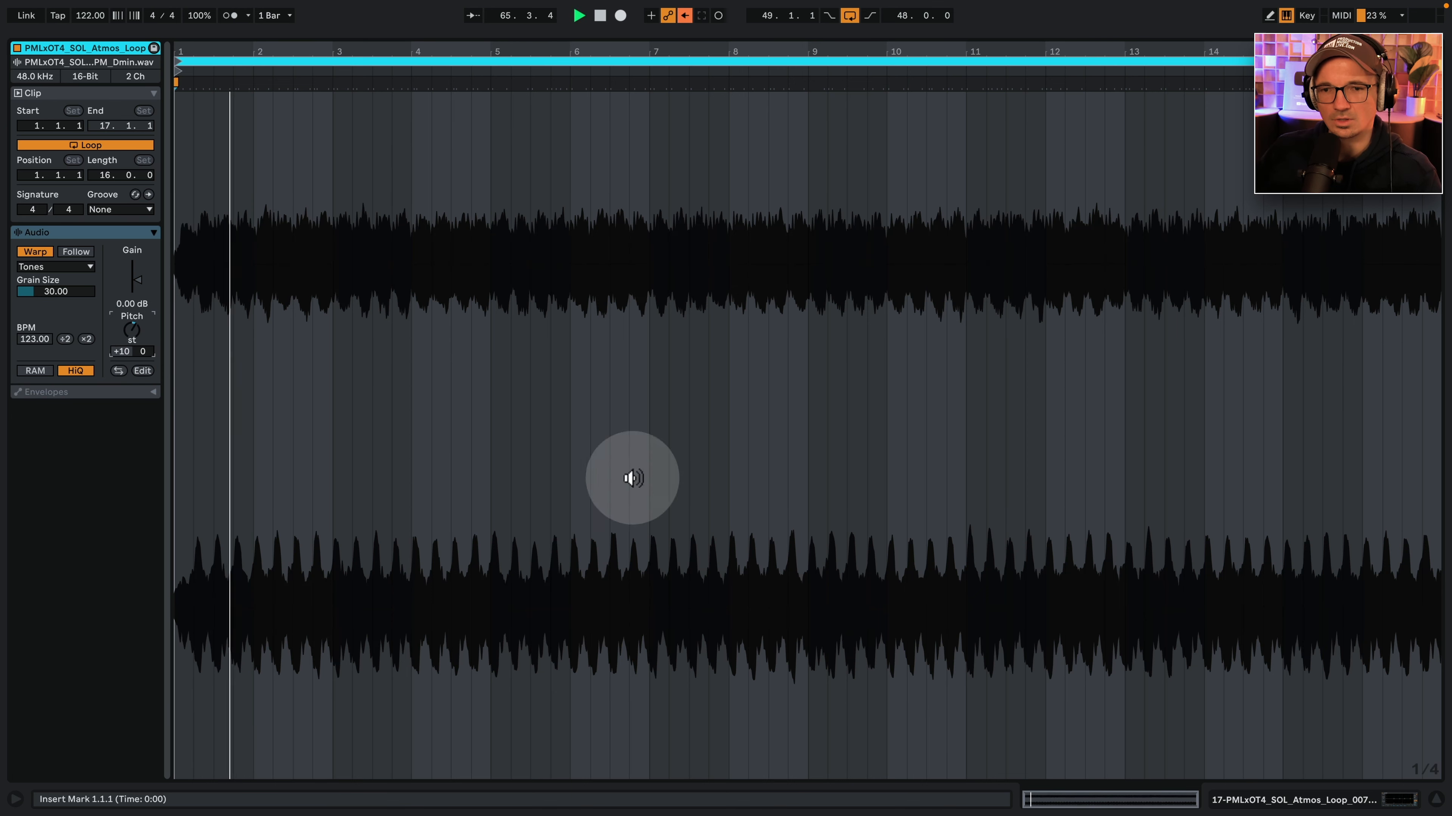
pyautogui.click(1329, 803)
pyautogui.press('space')
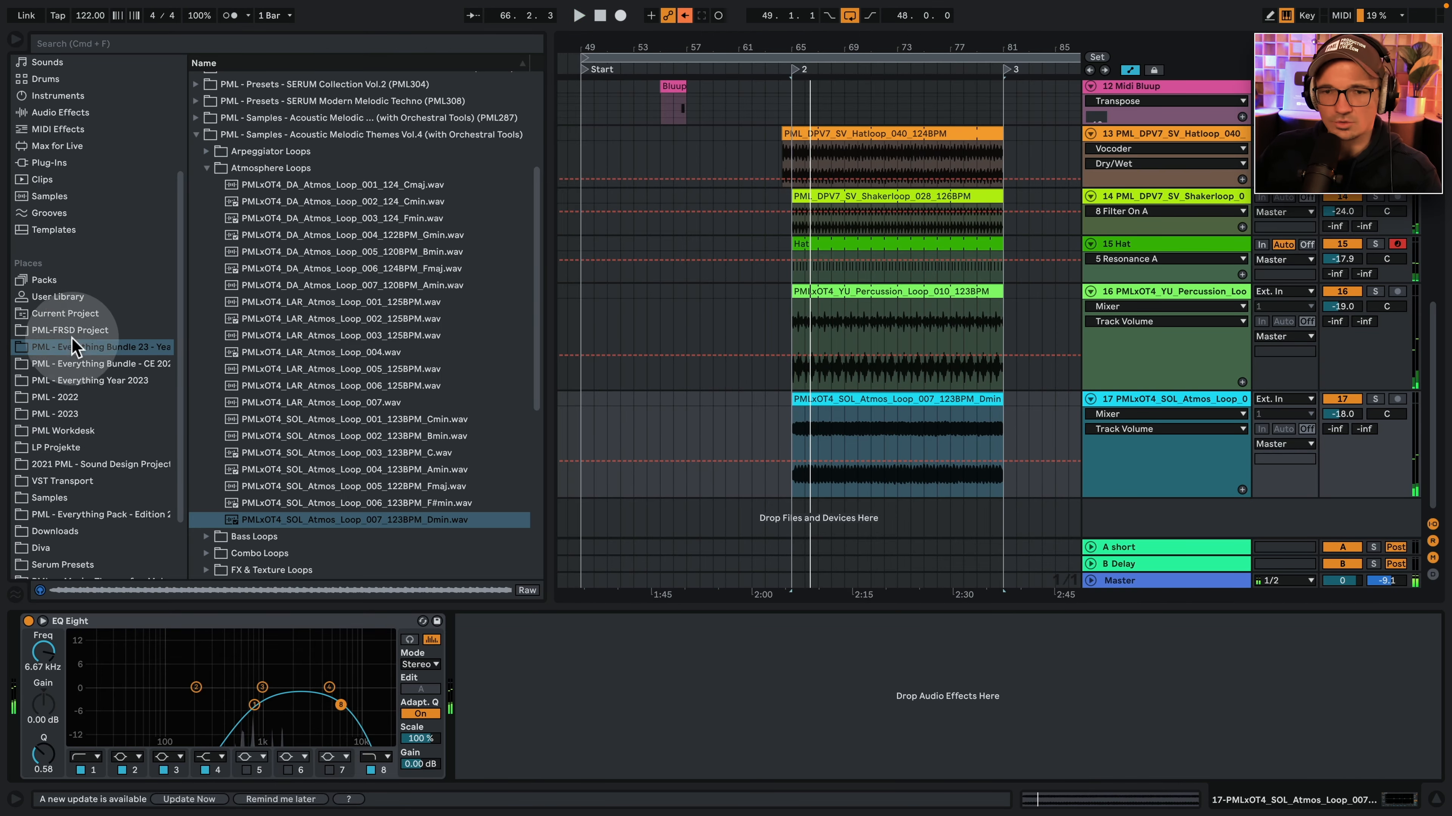
# Add a Reverb audio effect after EQ Eight on the atmosphere track.
pyautogui.scroll(3, 68, 258)
pyautogui.click(60, 223)
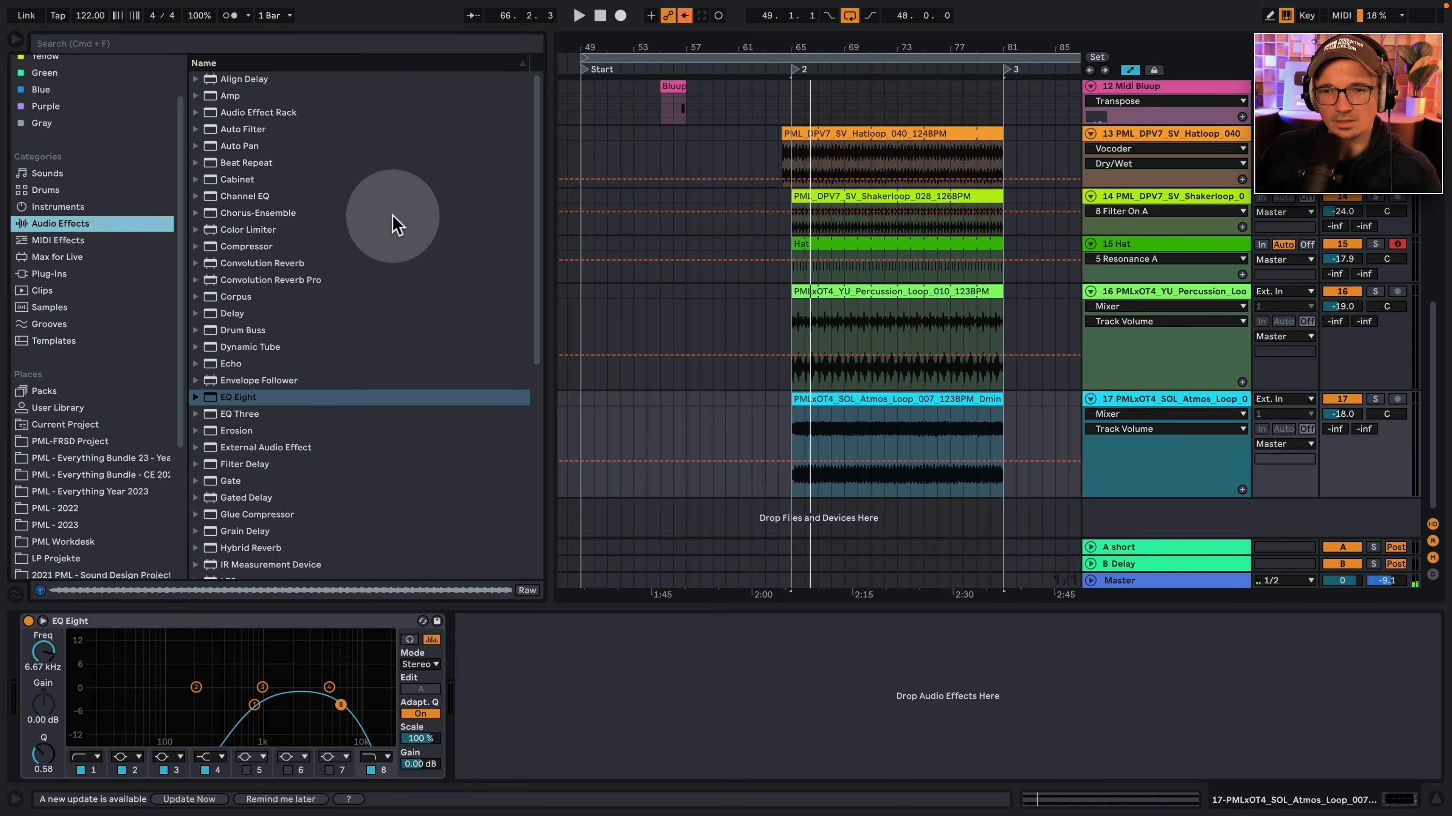
pyautogui.scroll(-7, 301, 457)
pyautogui.scroll(-3, 285, 357)
pyautogui.moveTo(239, 385); pyautogui.dragTo(622, 643)
# Solo the atmosphere track and set the Reverb's decay time to 8.57 s and dry/wet to 30%.
pyautogui.click(1375, 399)
pyautogui.press('space')
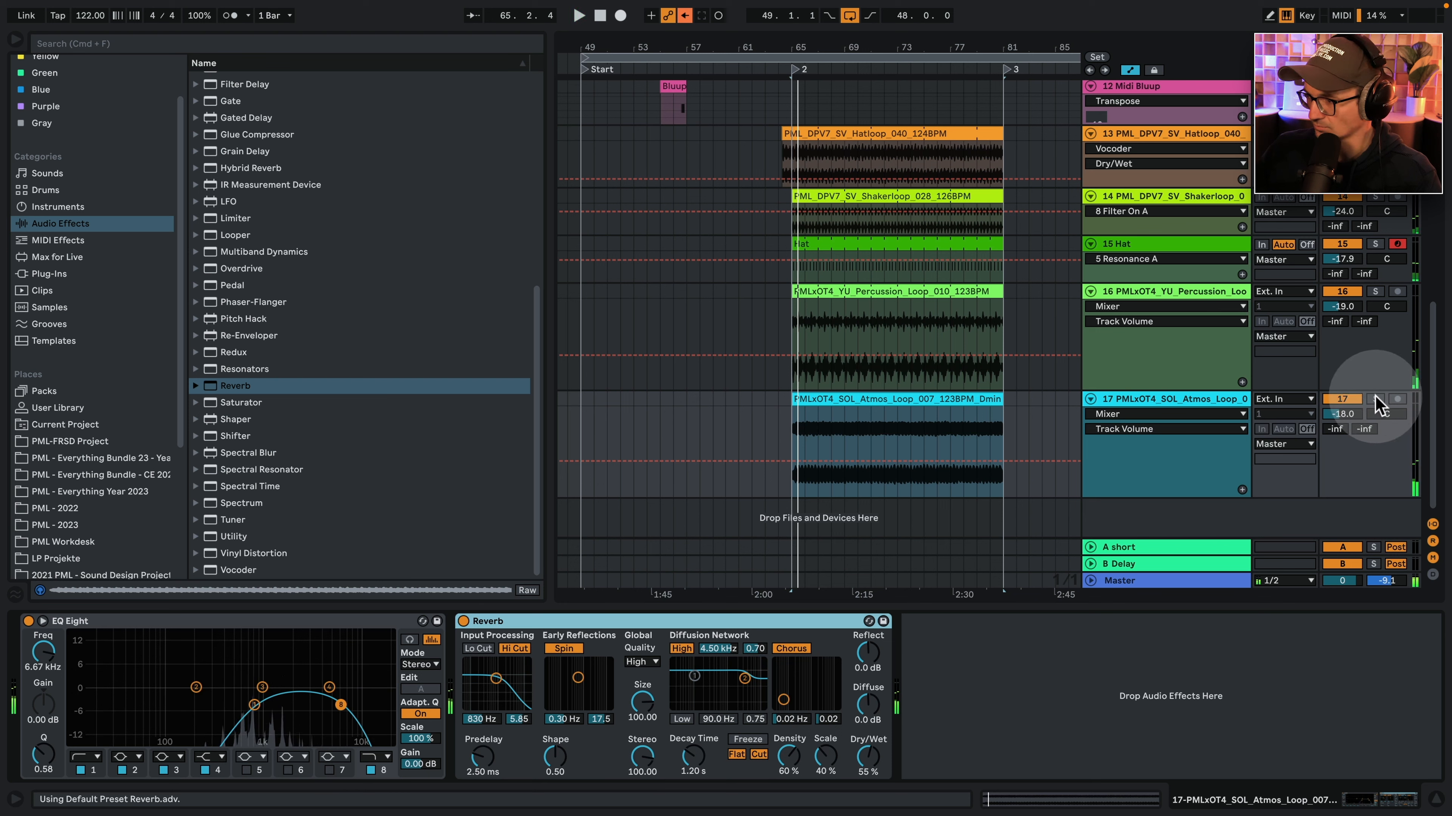
pyautogui.moveTo(692, 756); pyautogui.dragTo(693, 737)
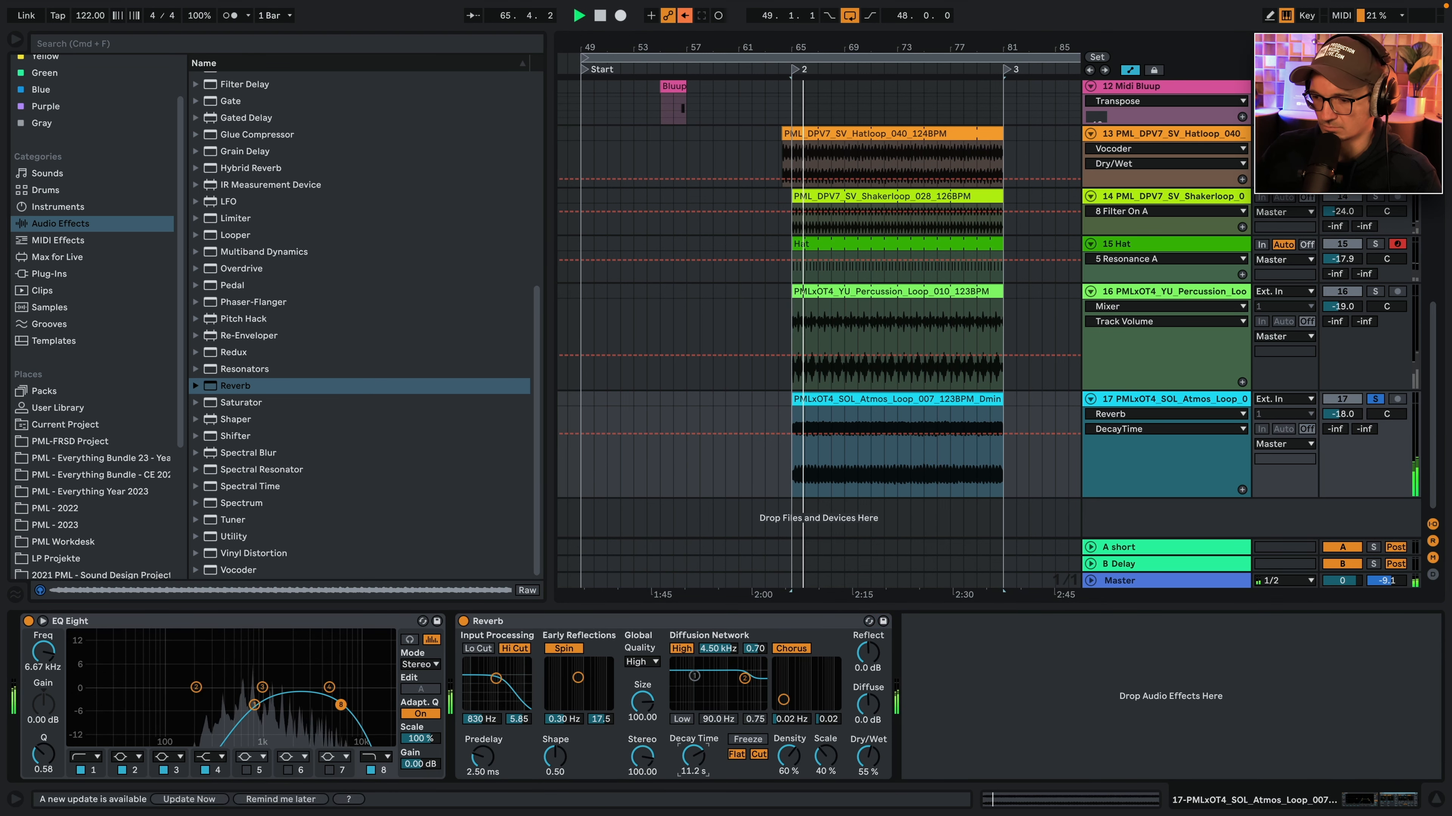
pyautogui.moveTo(867, 756)
pyautogui.mouseDown()
pyautogui.moveTo(867, 778)
pyautogui.moveTo(868, 759)
pyautogui.mouseUp()
pyautogui.press('space')
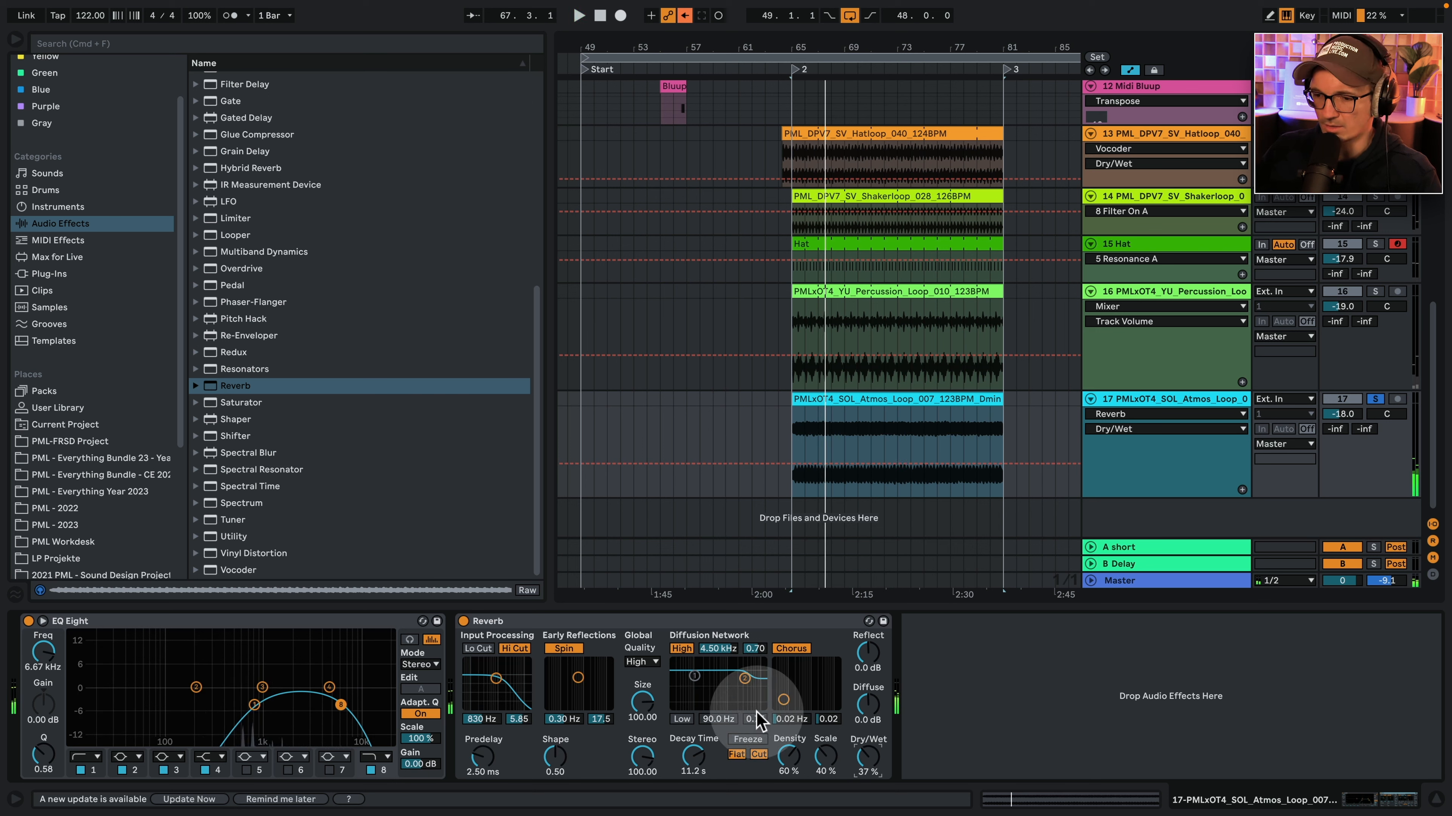
pyautogui.moveTo(708, 756); pyautogui.dragTo(708, 764)
pyautogui.press('space')
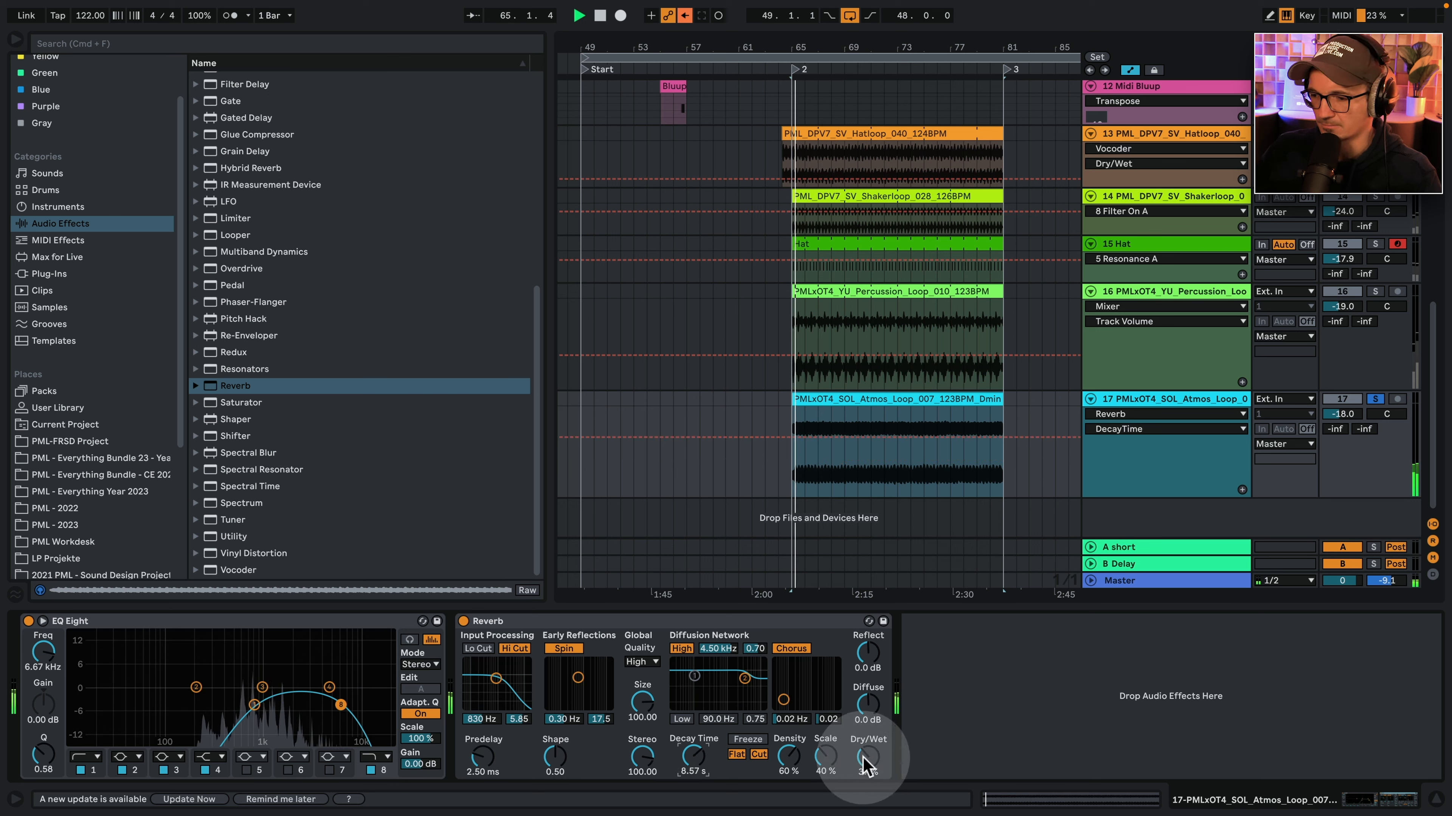
pyautogui.moveTo(864, 758); pyautogui.dragTo(864, 767)
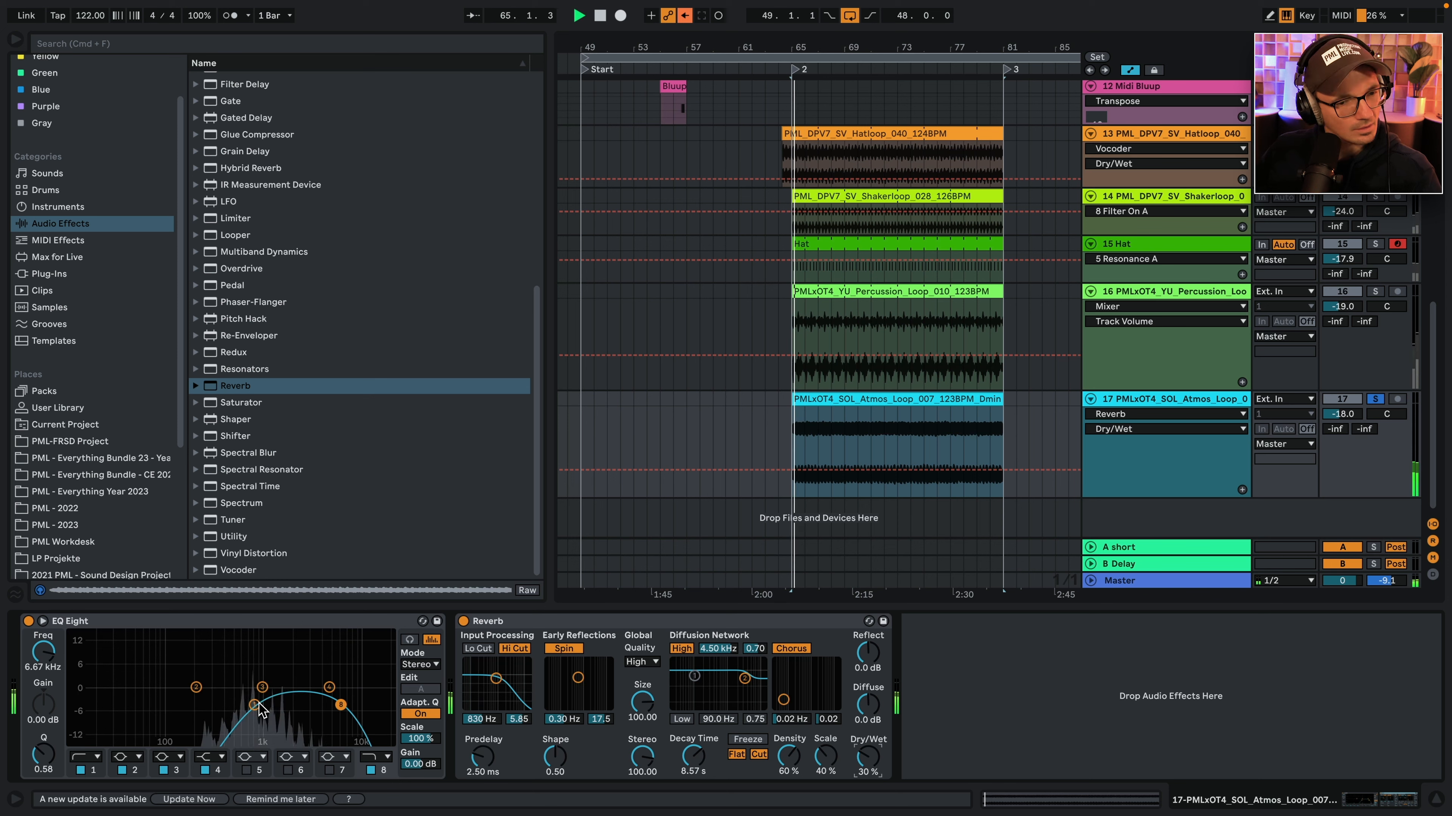
# Move EQ Eight behind the Reverb and use band 3 to cut 7.56 dB at 1.50 kHz with a Q of 1.52.
pyautogui.press('space')
pyautogui.moveTo(189, 626); pyautogui.dragTo(1220, 732)
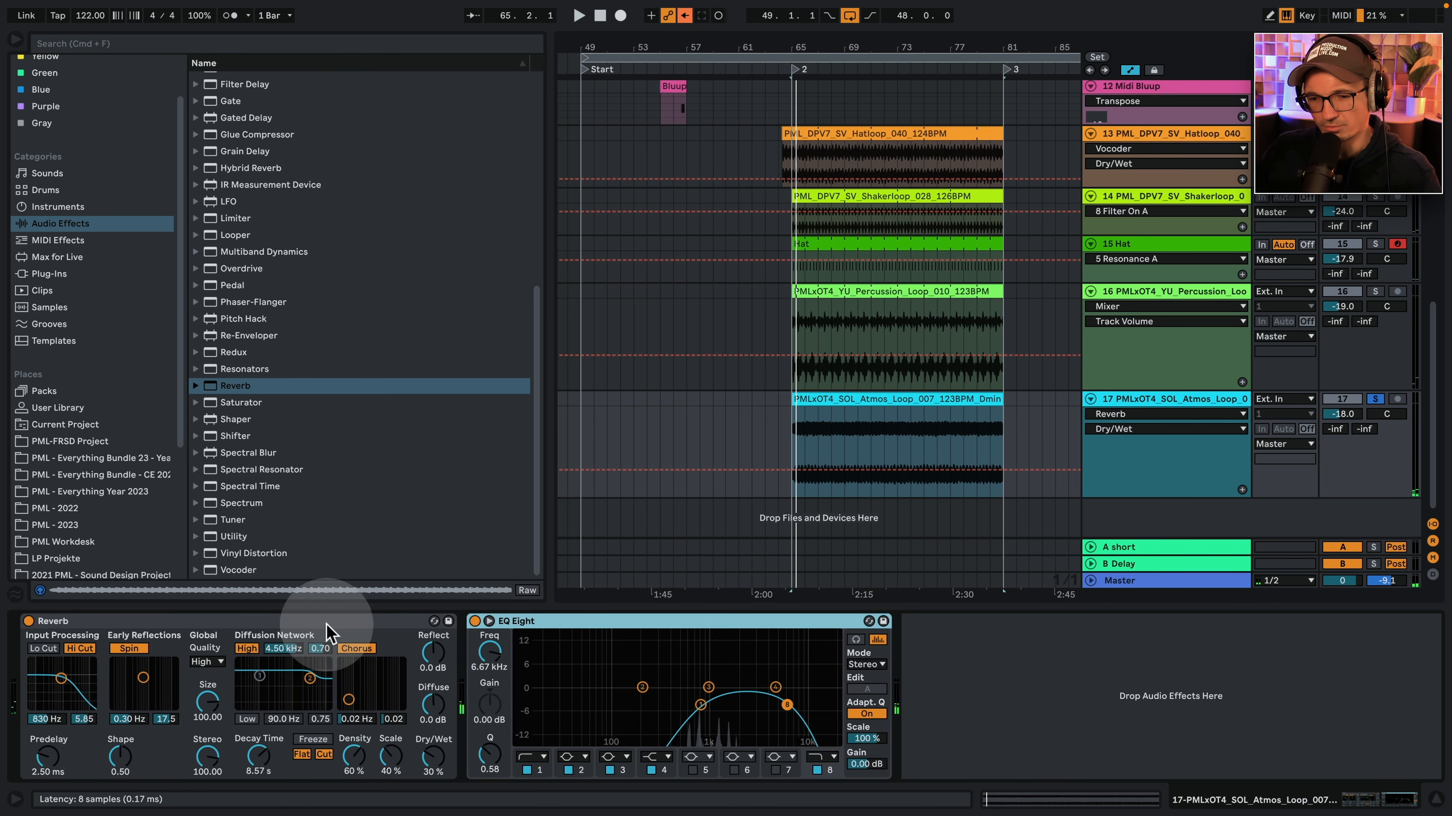
pyautogui.moveTo(700, 706)
pyautogui.mouseDown()
pyautogui.moveTo(780, 705)
pyautogui.moveTo(675, 694)
pyautogui.moveTo(714, 673)
pyautogui.moveTo(725, 715)
pyautogui.mouseUp()
pyautogui.press('space')
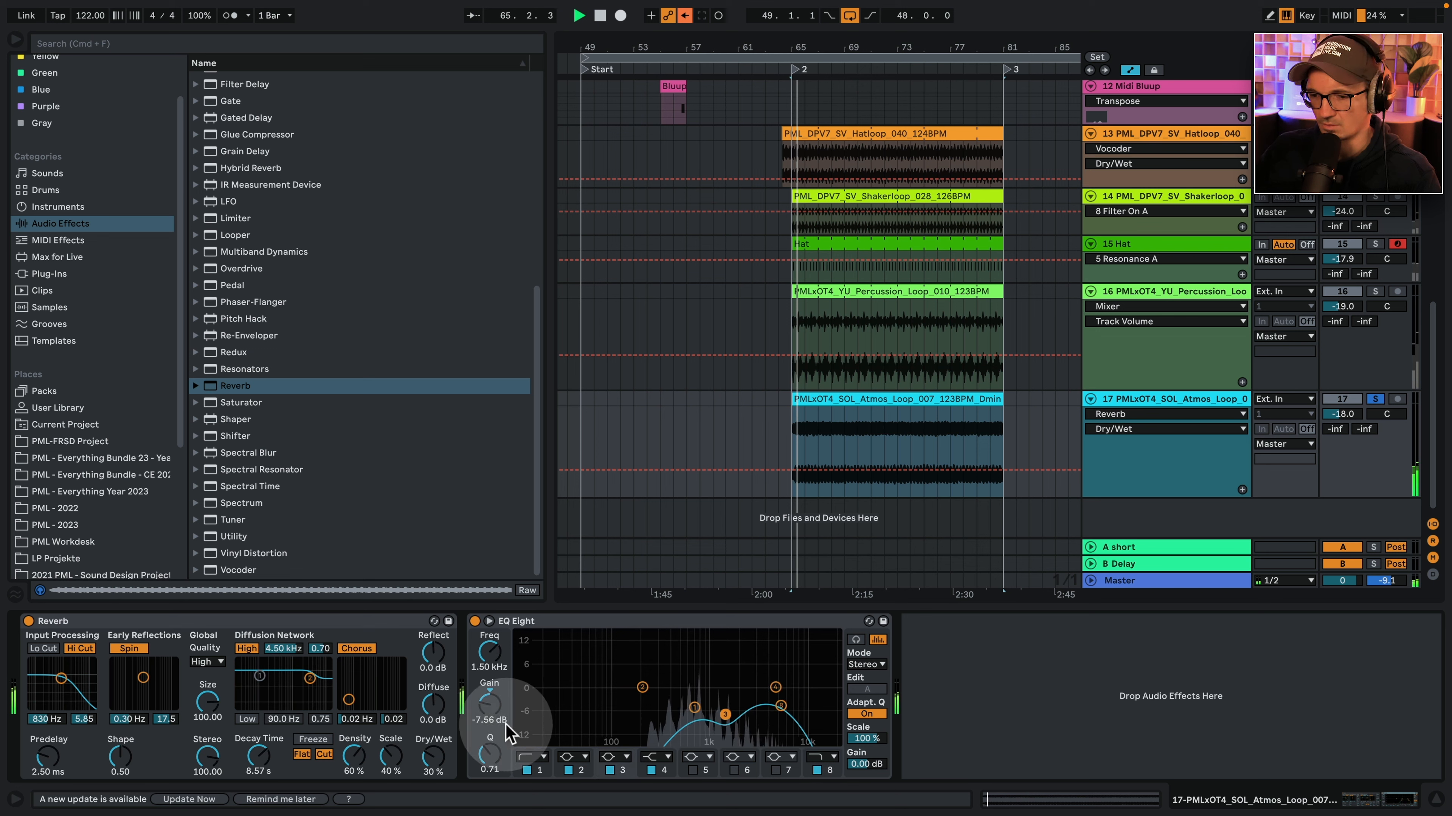
pyautogui.press('space')
pyautogui.press('space')
pyautogui.moveTo(506, 750); pyautogui.dragTo(506, 750)
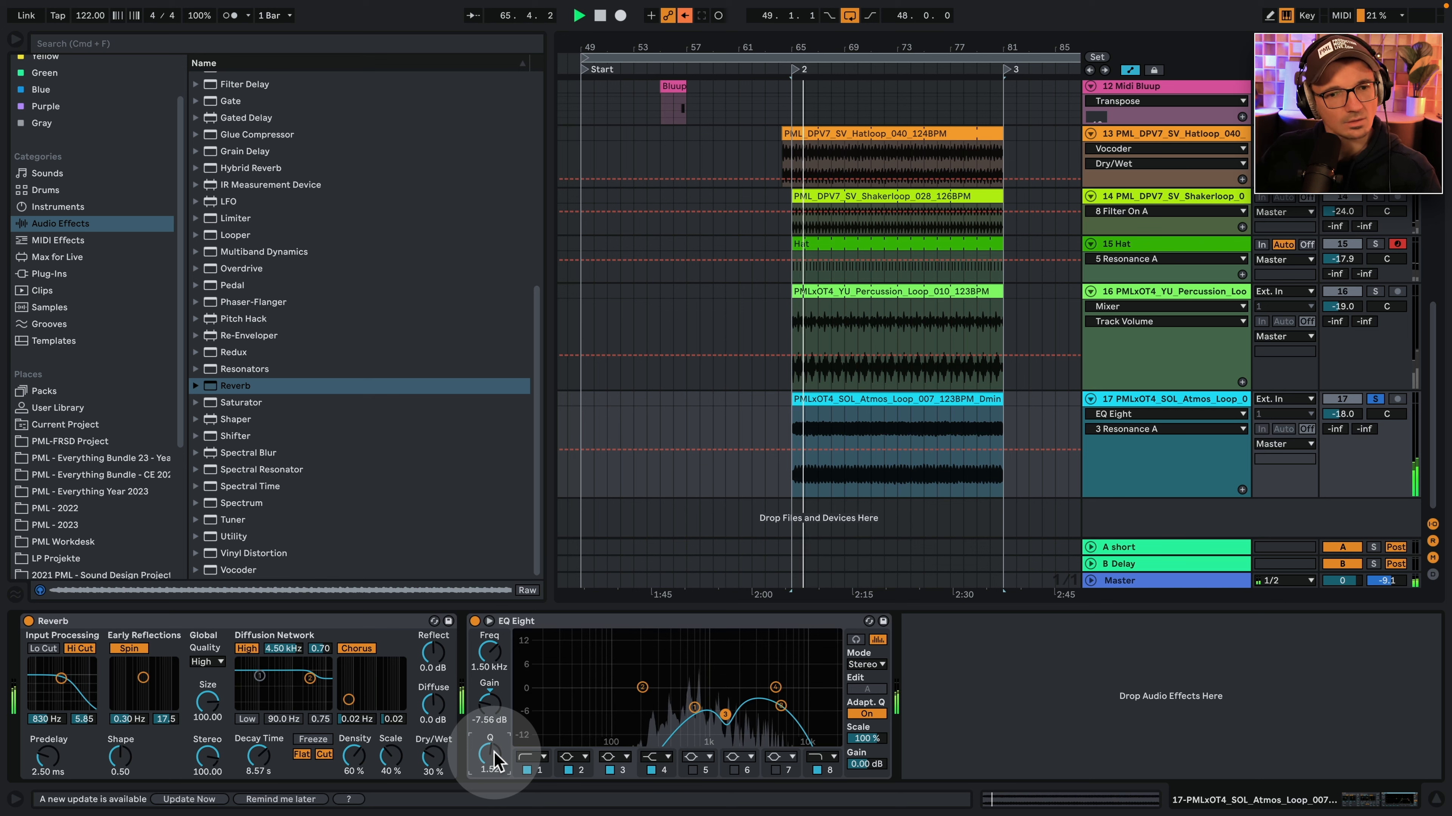
# Add a second EQ Eight at the end of the chain and switch it to M/S mode.
pyautogui.scroll(8, 275, 337)
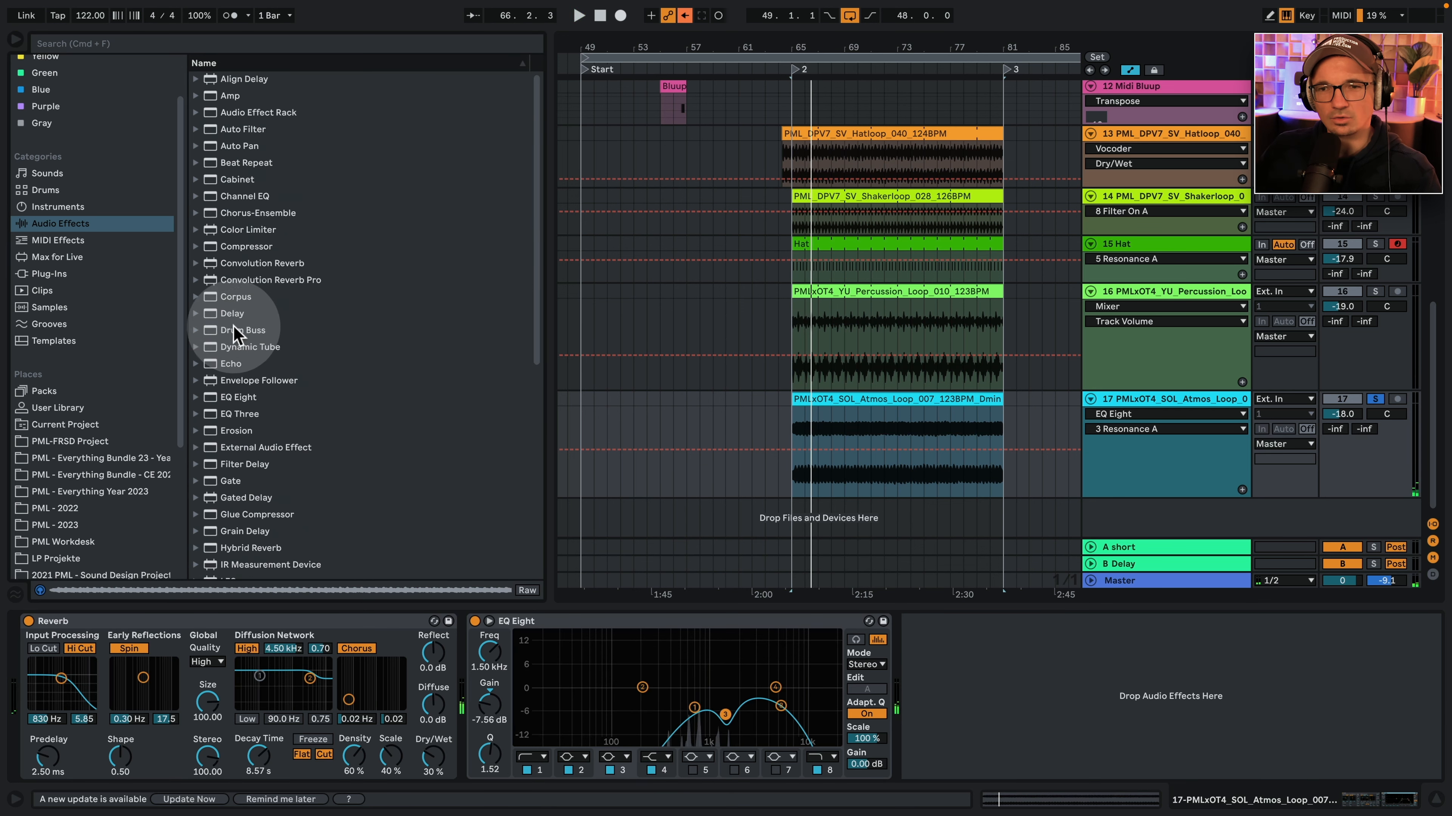
pyautogui.moveTo(240, 401); pyautogui.dragTo(1070, 697)
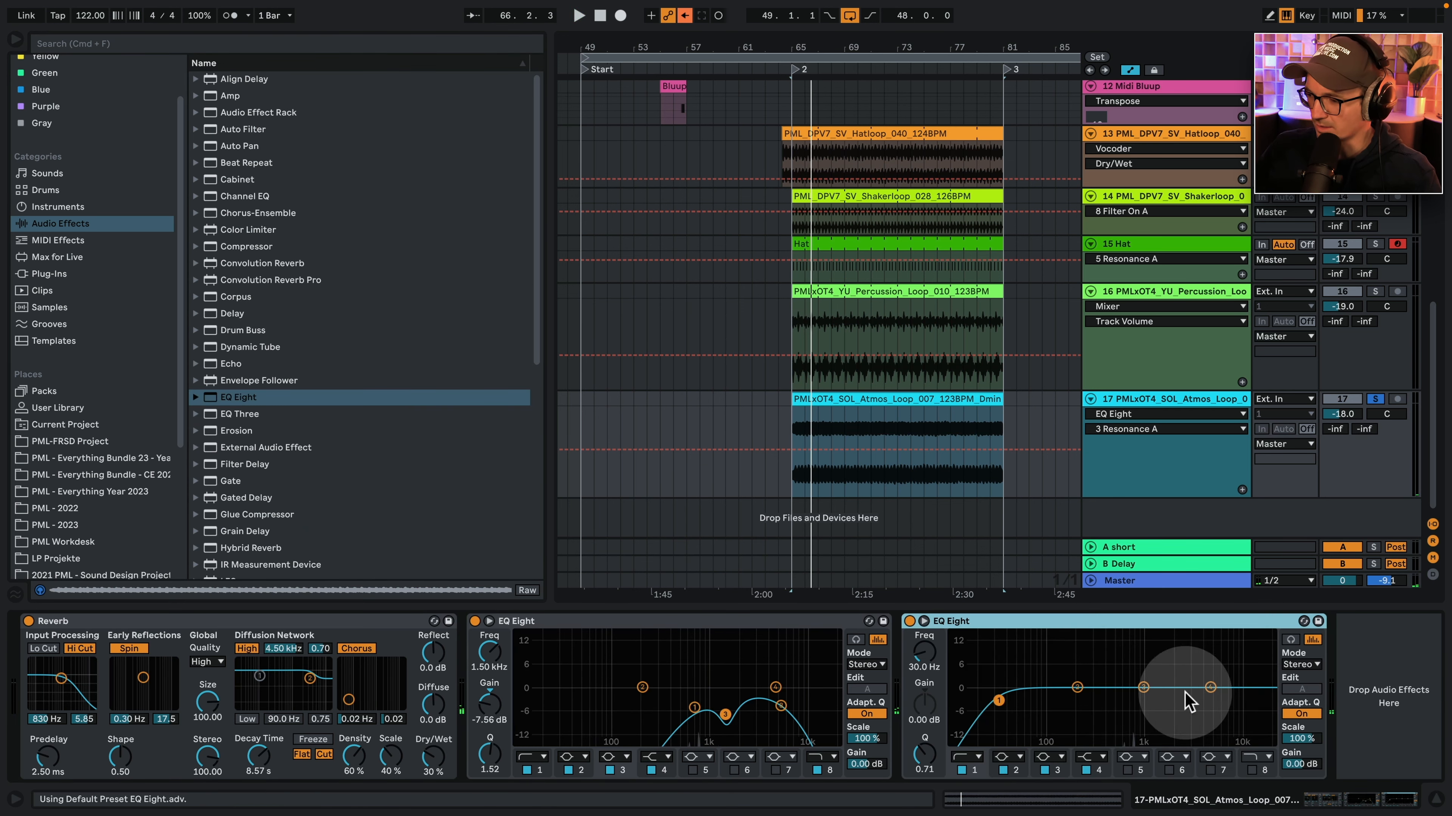
pyautogui.click(1306, 664)
pyautogui.click(1302, 705)
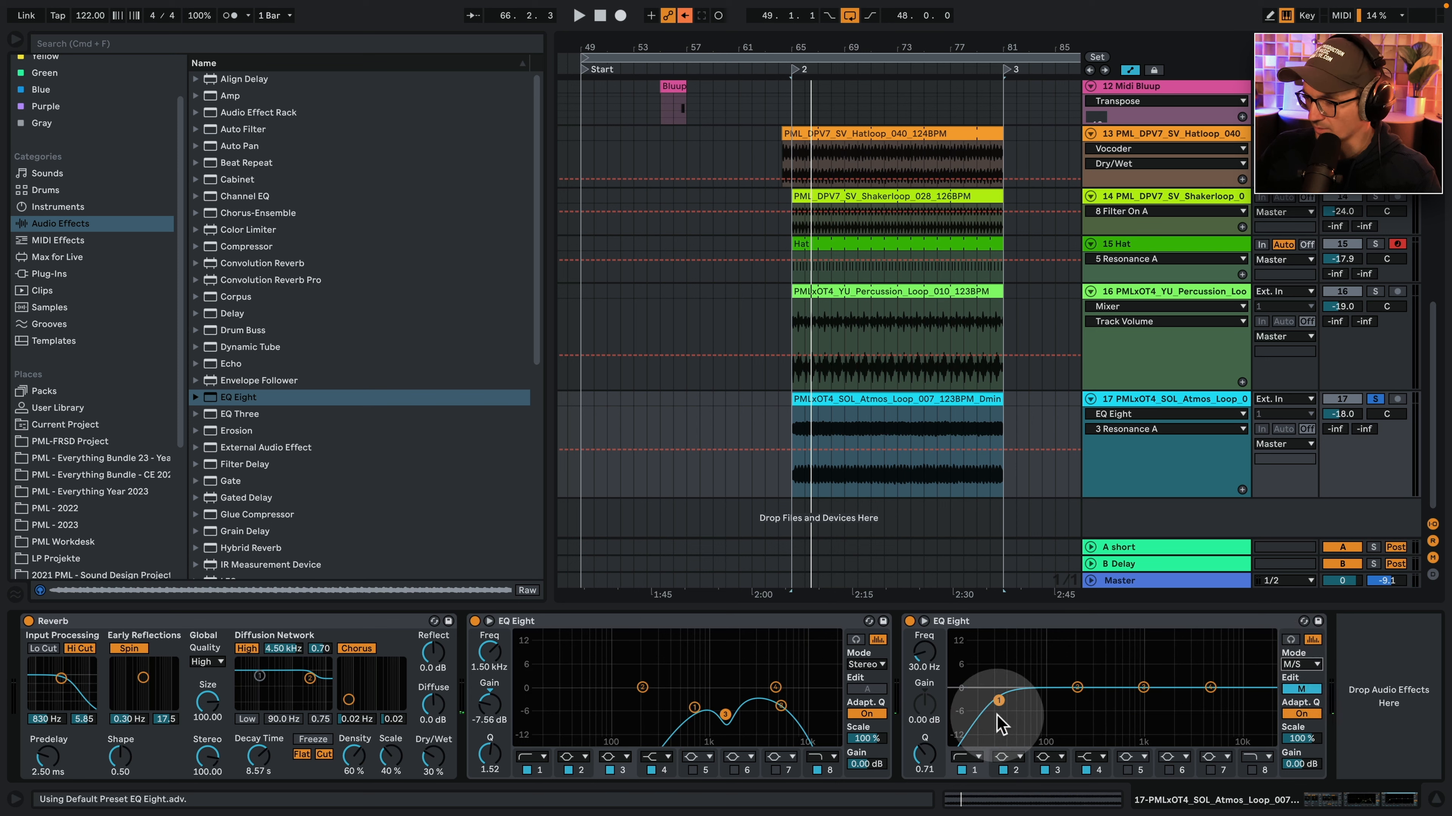
# Set the second EQ Eight's low cut on the mid channel to about 667 Hz with a Q of 0.33.
pyautogui.moveTo(999, 701); pyautogui.dragTo(1032, 712)
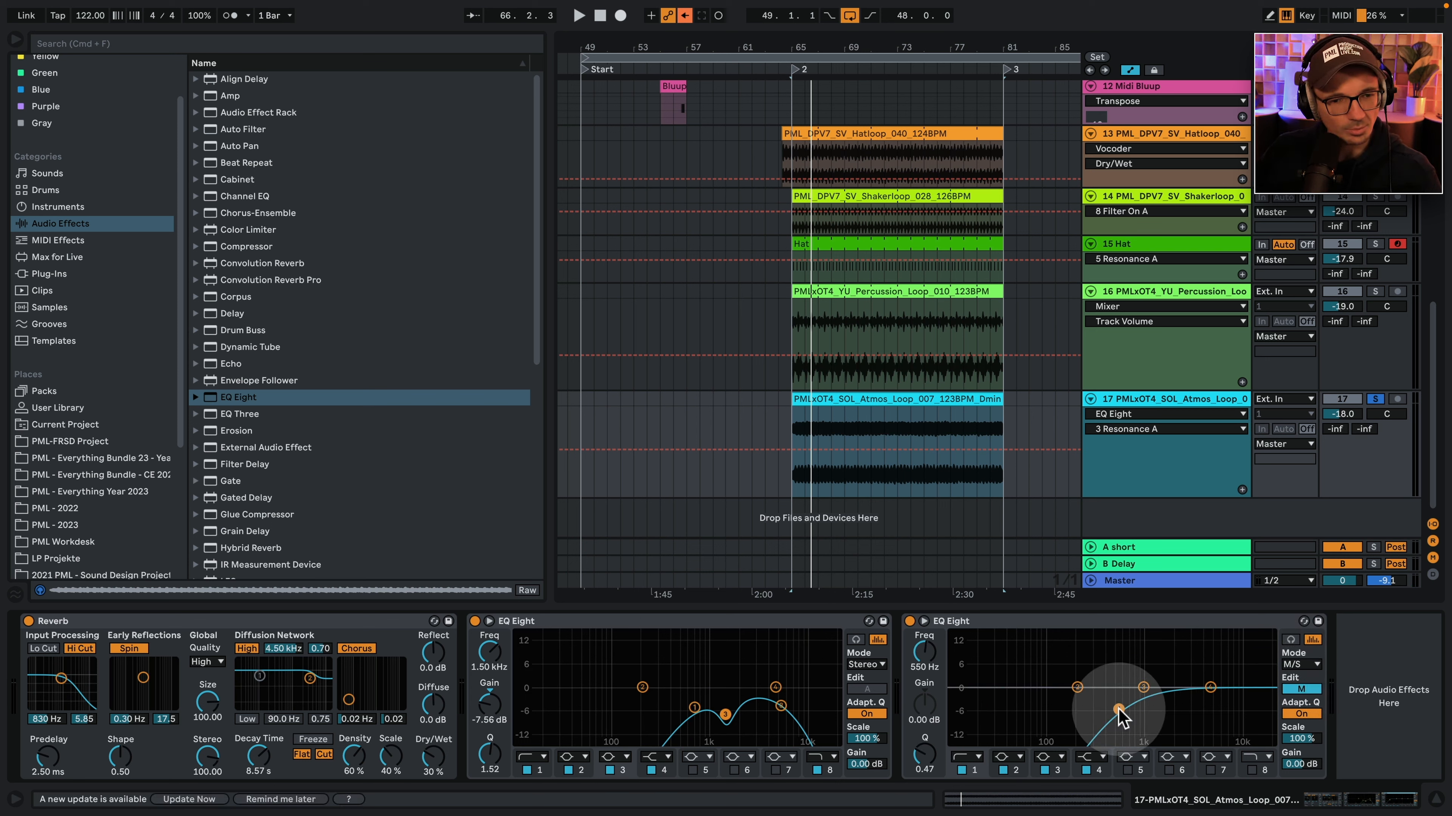
pyautogui.press('space')
pyautogui.moveTo(1118, 709); pyautogui.dragTo(1126, 716)
pyautogui.press('space')
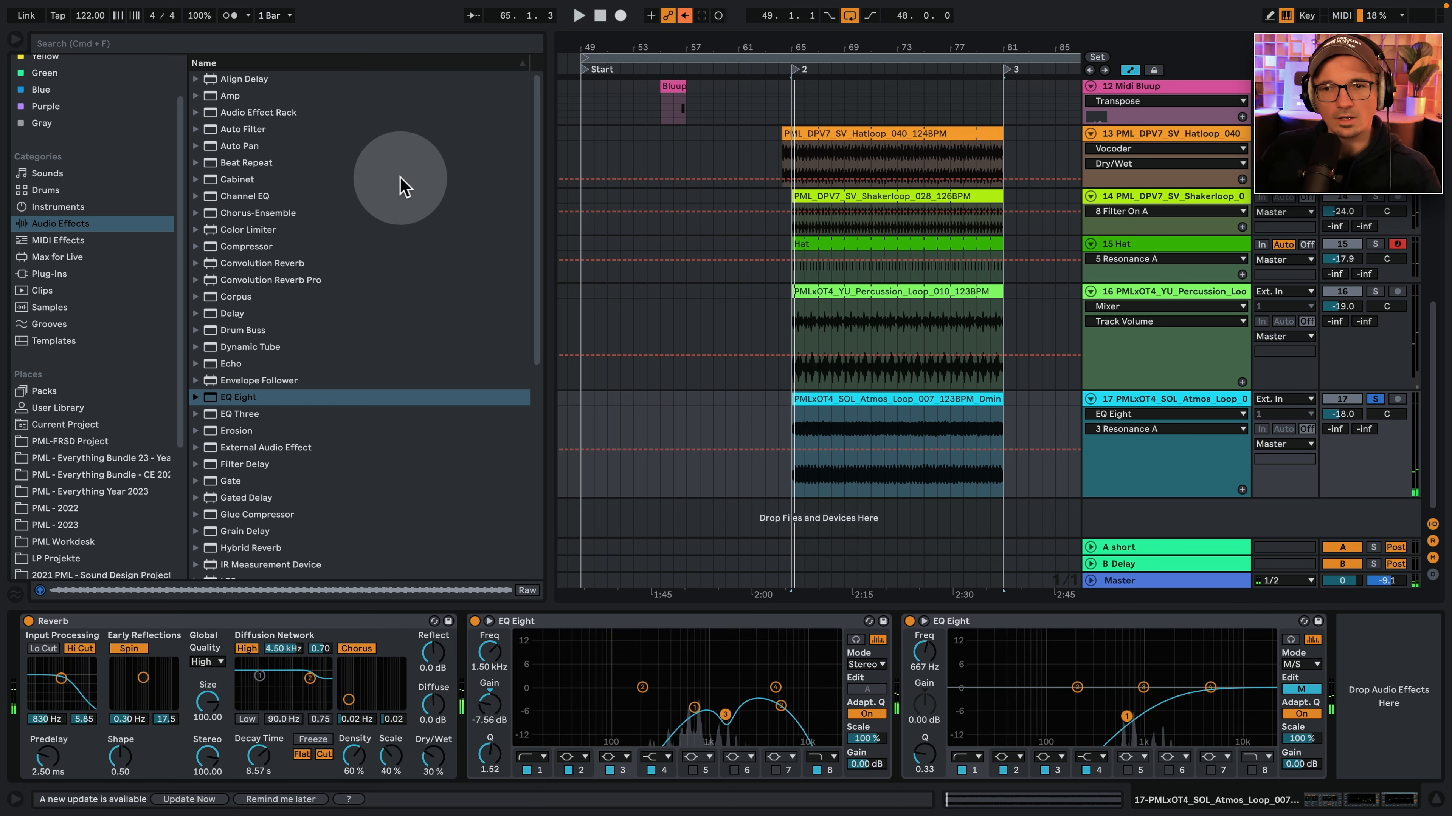
# Add an Auto Pan at the end of the chain with a rate of 0.10 Hz and an amount of 44.4%.
pyautogui.moveTo(239, 146); pyautogui.dragTo(1319, 743)
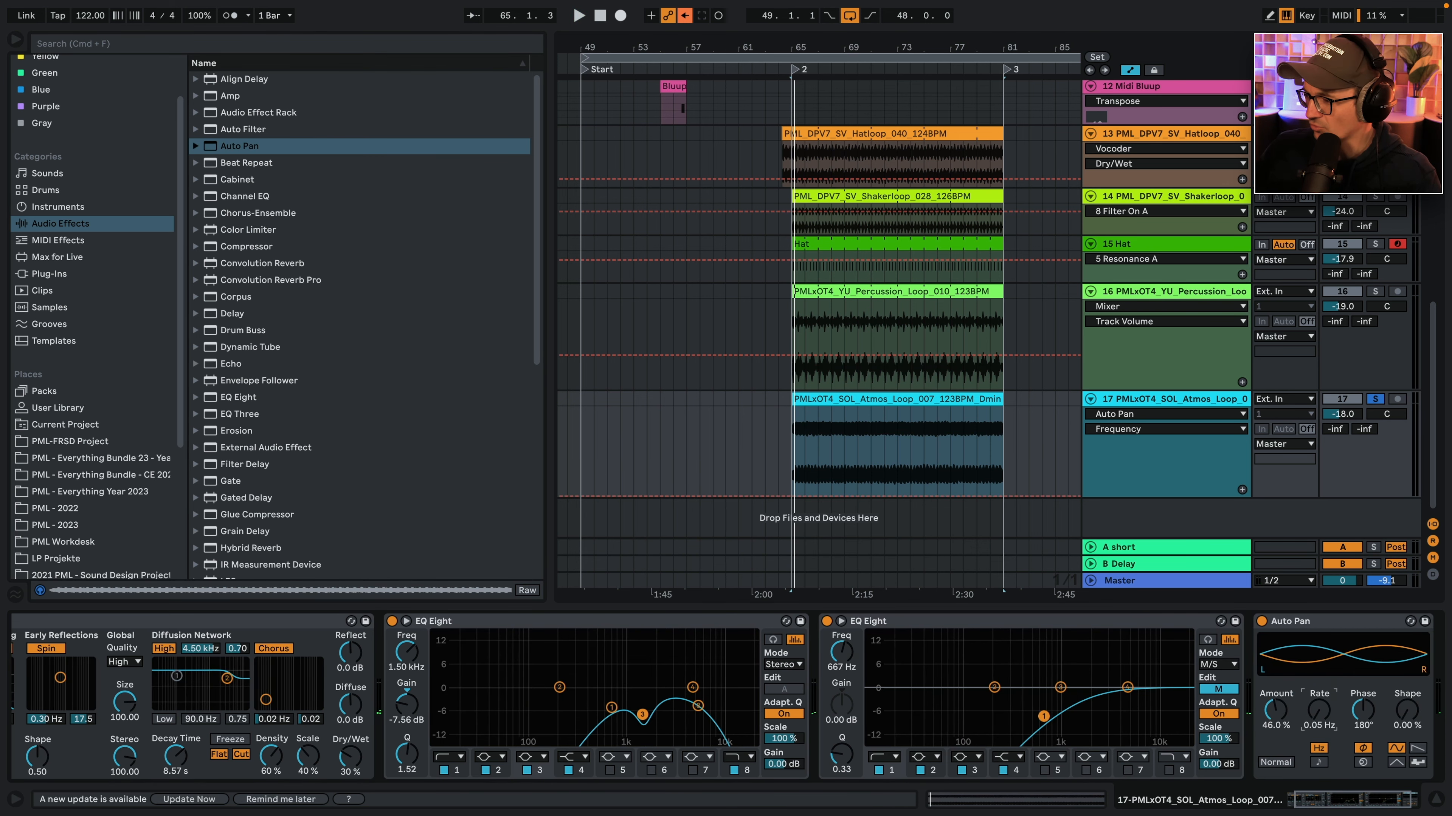
pyautogui.press('space')
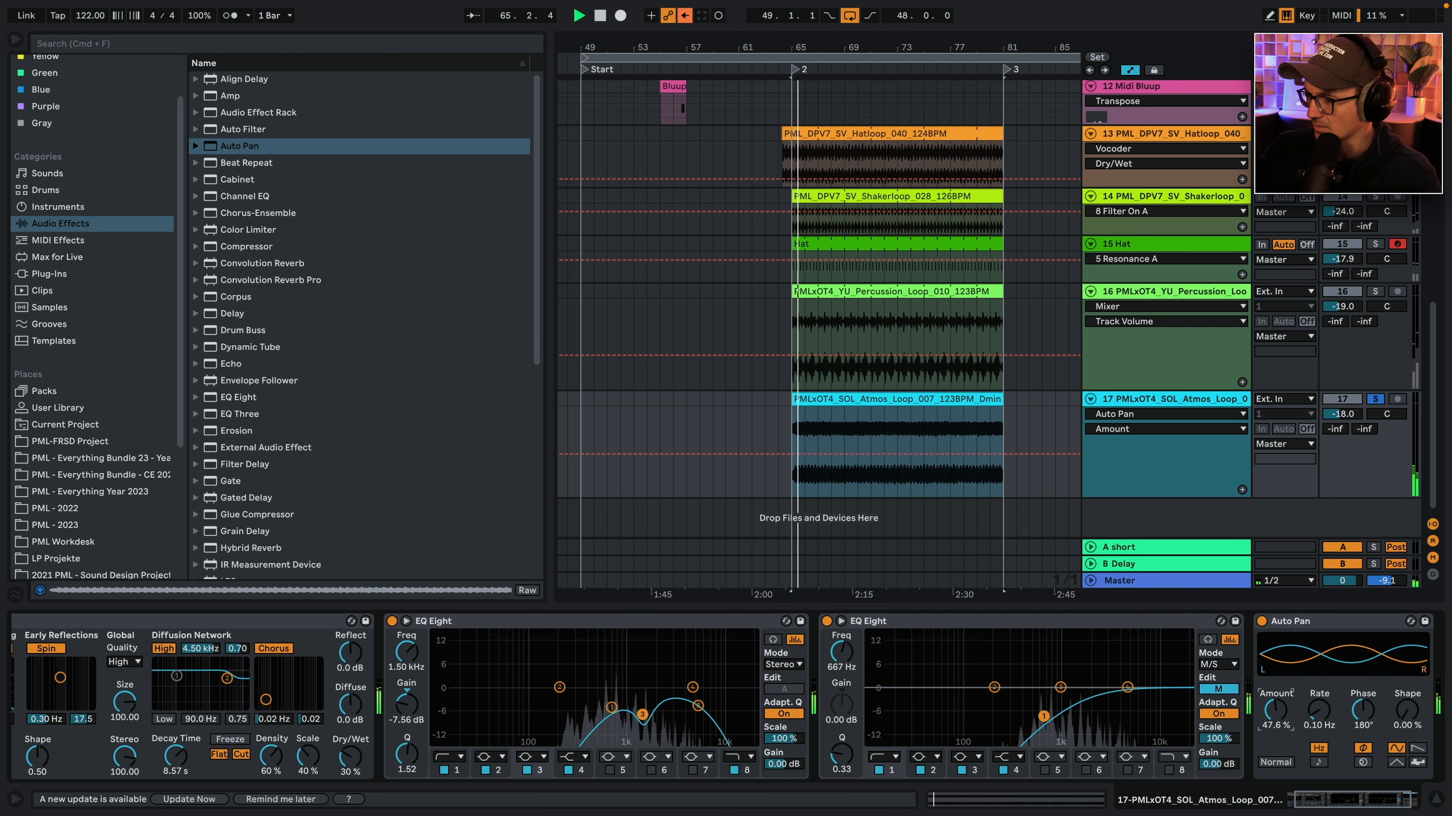
pyautogui.click(1347, 800)
pyautogui.moveTo(1348, 799)
pyautogui.mouseDown()
pyautogui.moveTo(1367, 805)
pyautogui.moveTo(1355, 804)
pyautogui.mouseUp()
# Draw a long curved fade-in across most of the atmosphere clip starting at bar 65, and unsolo the track.
pyautogui.press('a')
pyautogui.moveTo(794, 410); pyautogui.dragTo(987, 400)
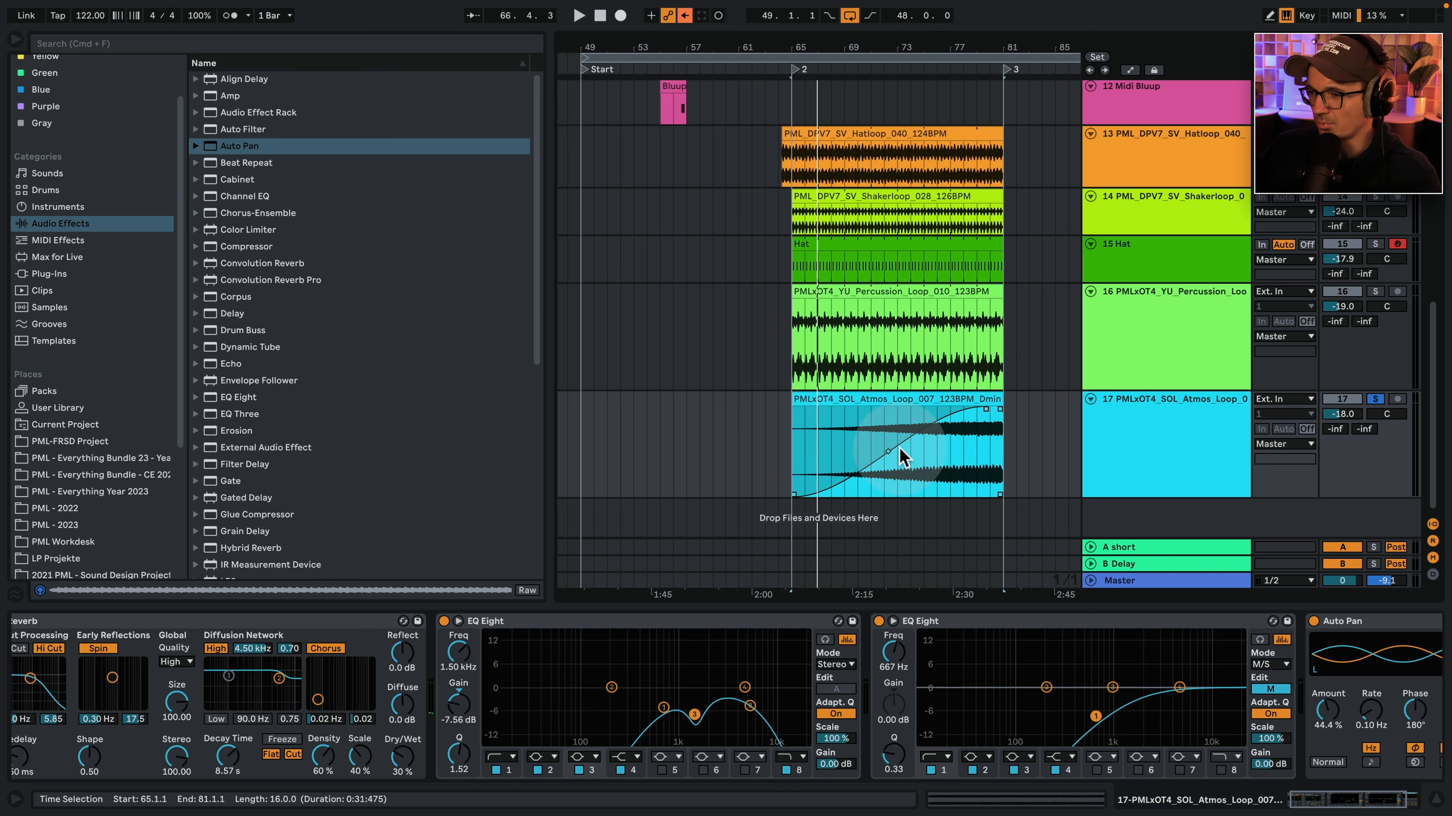
pyautogui.moveTo(920, 451); pyautogui.dragTo(842, 447)
pyautogui.press('space')
pyautogui.press('space')
pyautogui.press('space')
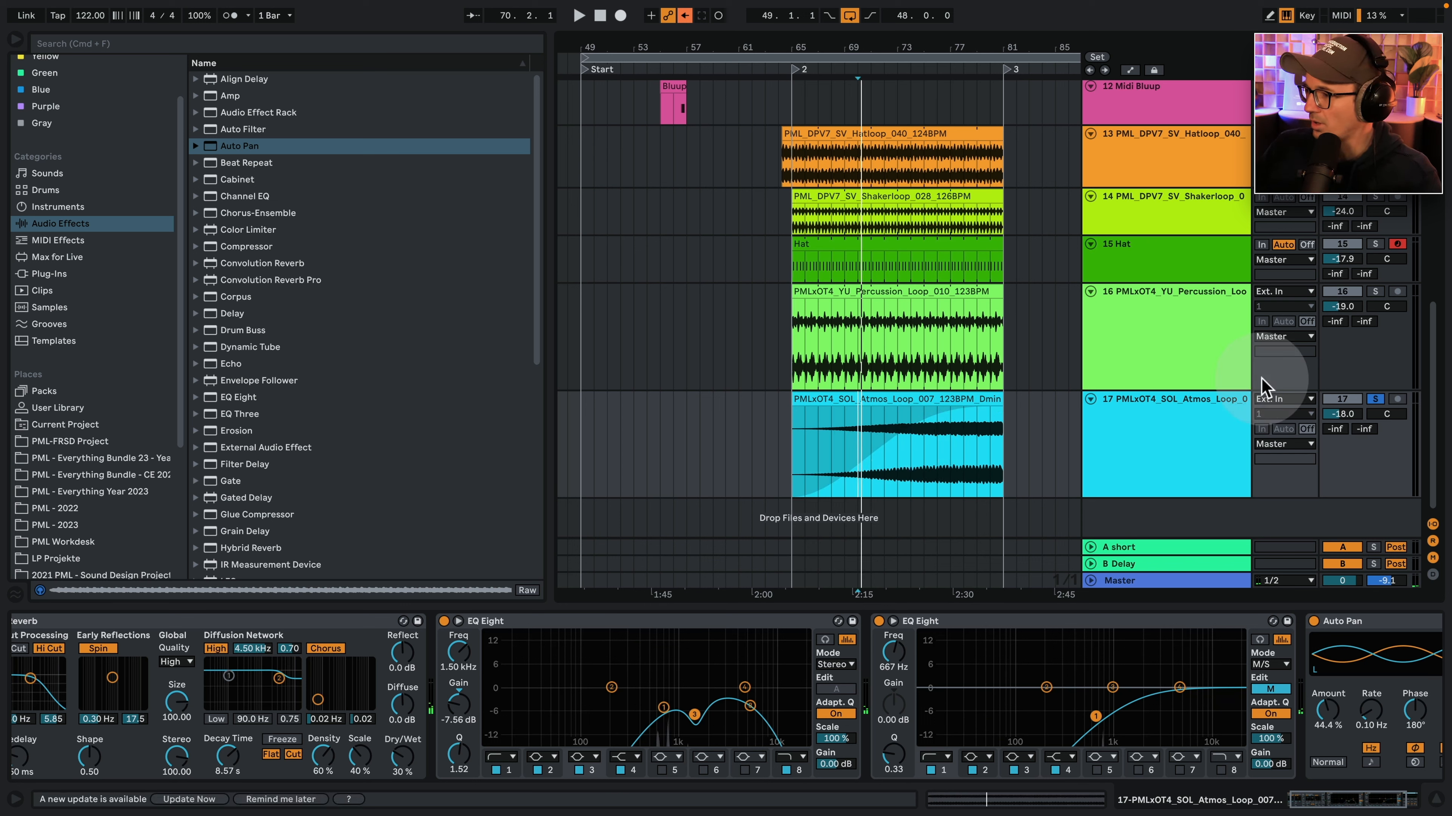
pyautogui.click(1375, 399)
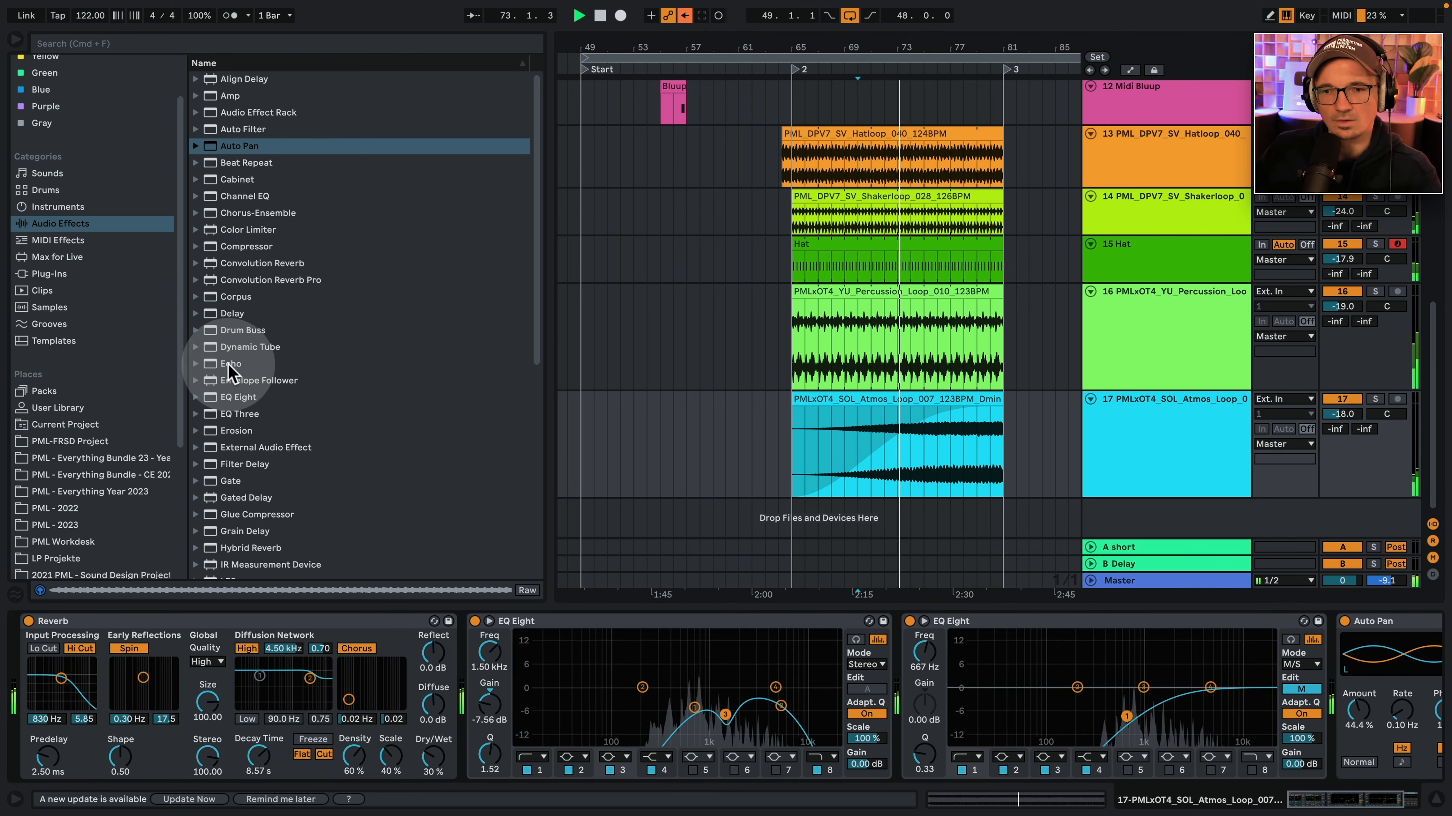
# Search the audio effects for "tape" and insert the Echo preset Tape Reverb Space directly after the Reverb.
pyautogui.click(232, 364)
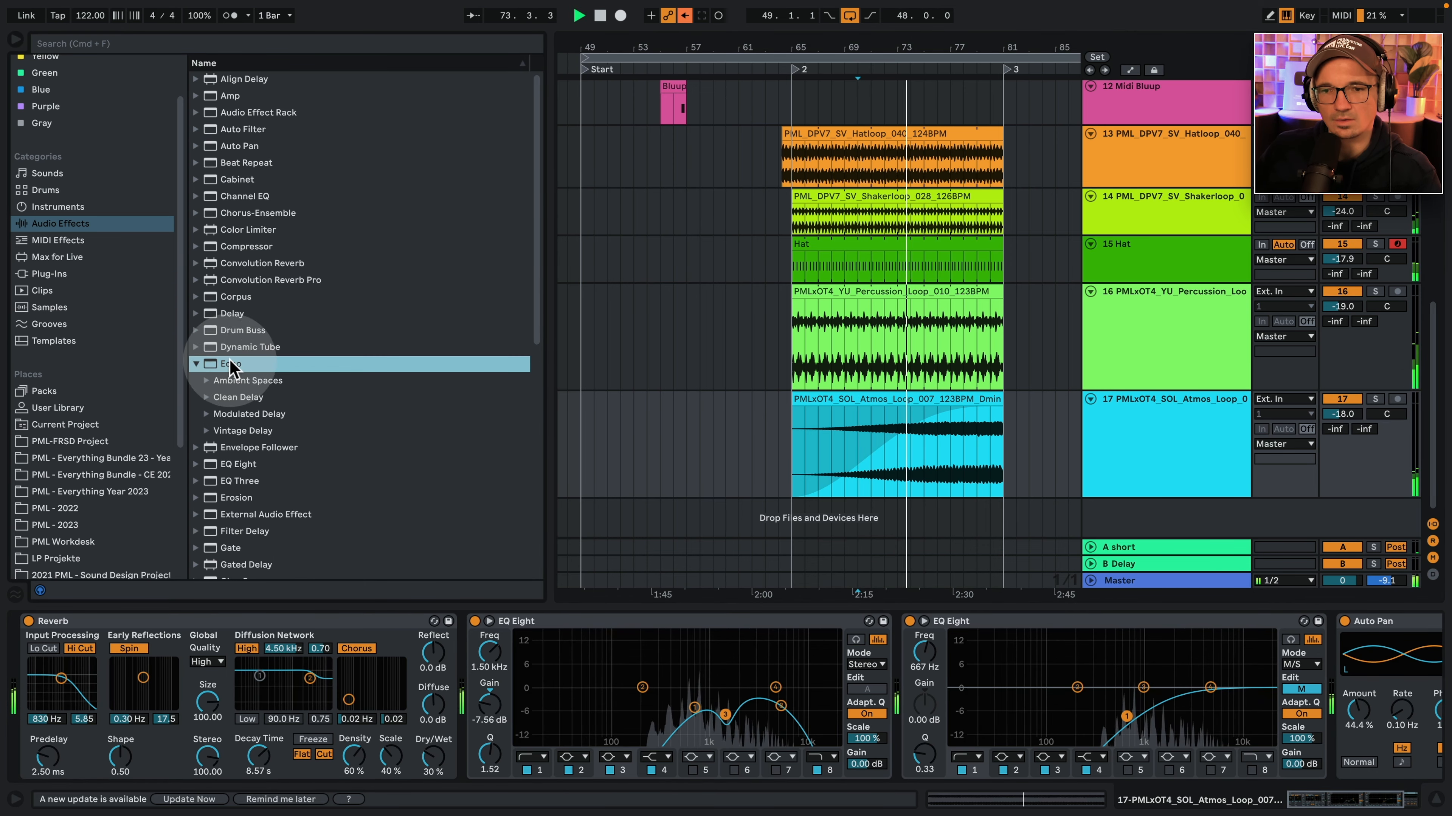
pyautogui.scroll(-3, 229, 355)
pyautogui.click(158, 42)
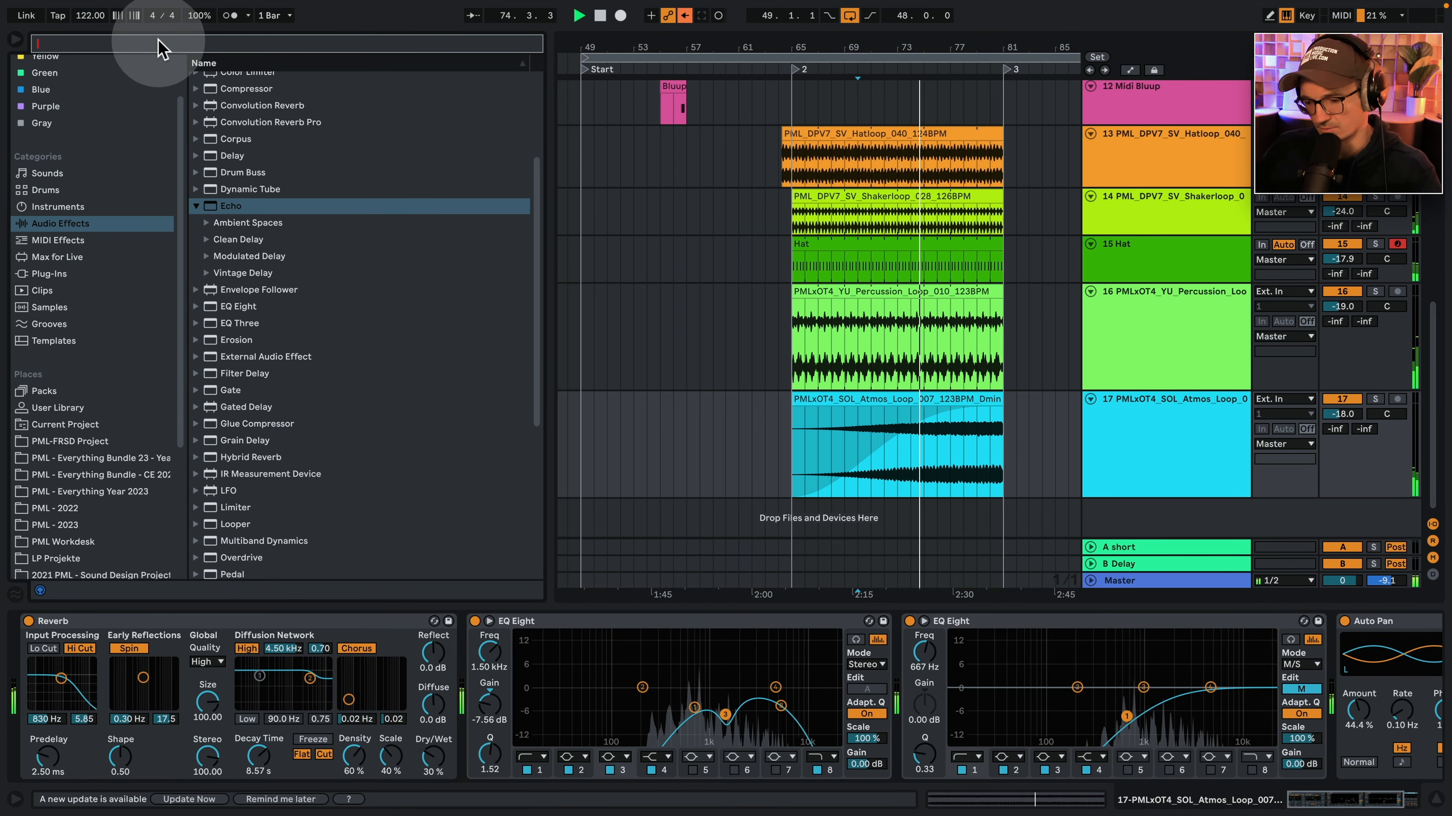
pyautogui.write('tape')
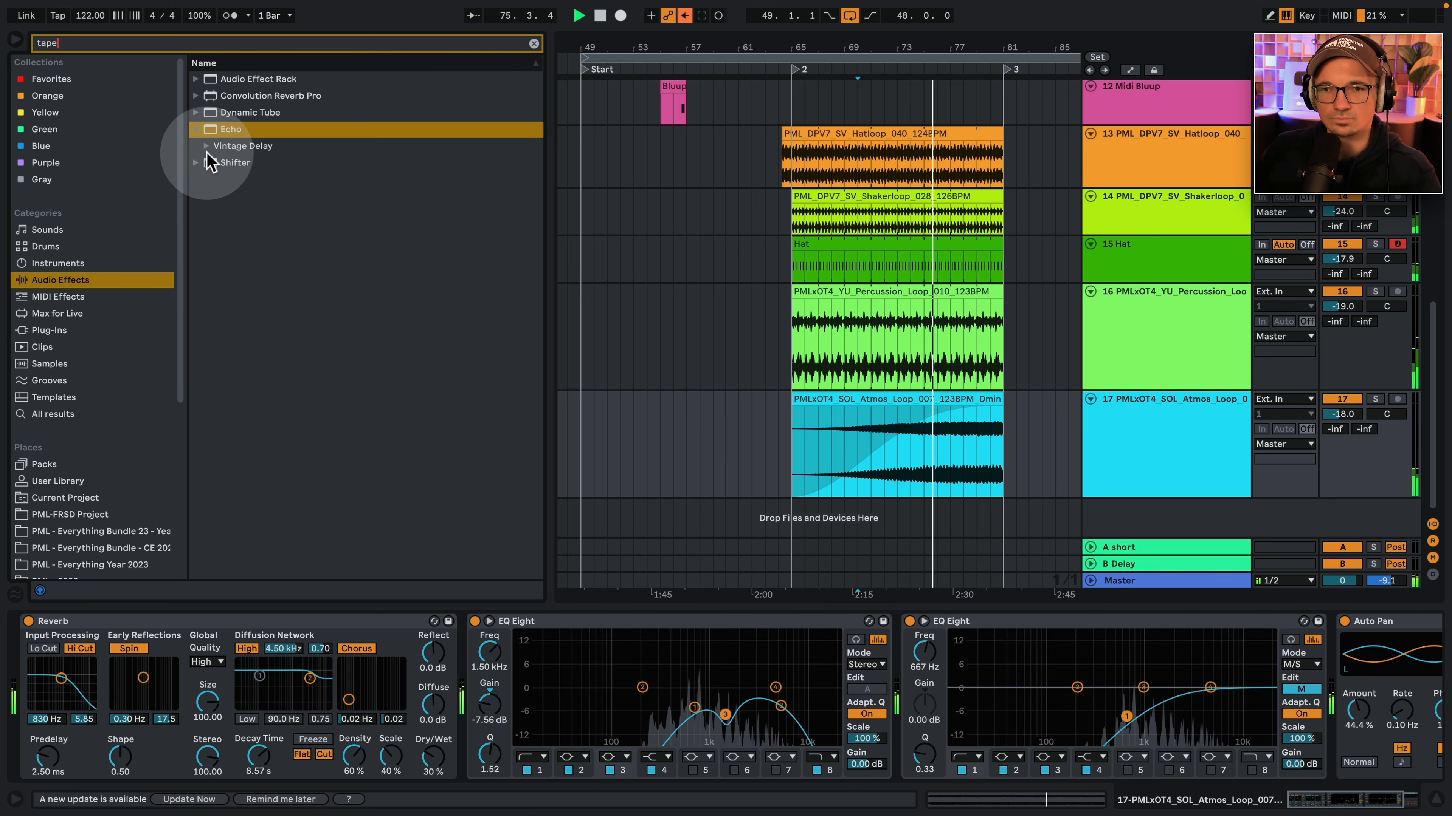
pyautogui.click(207, 148)
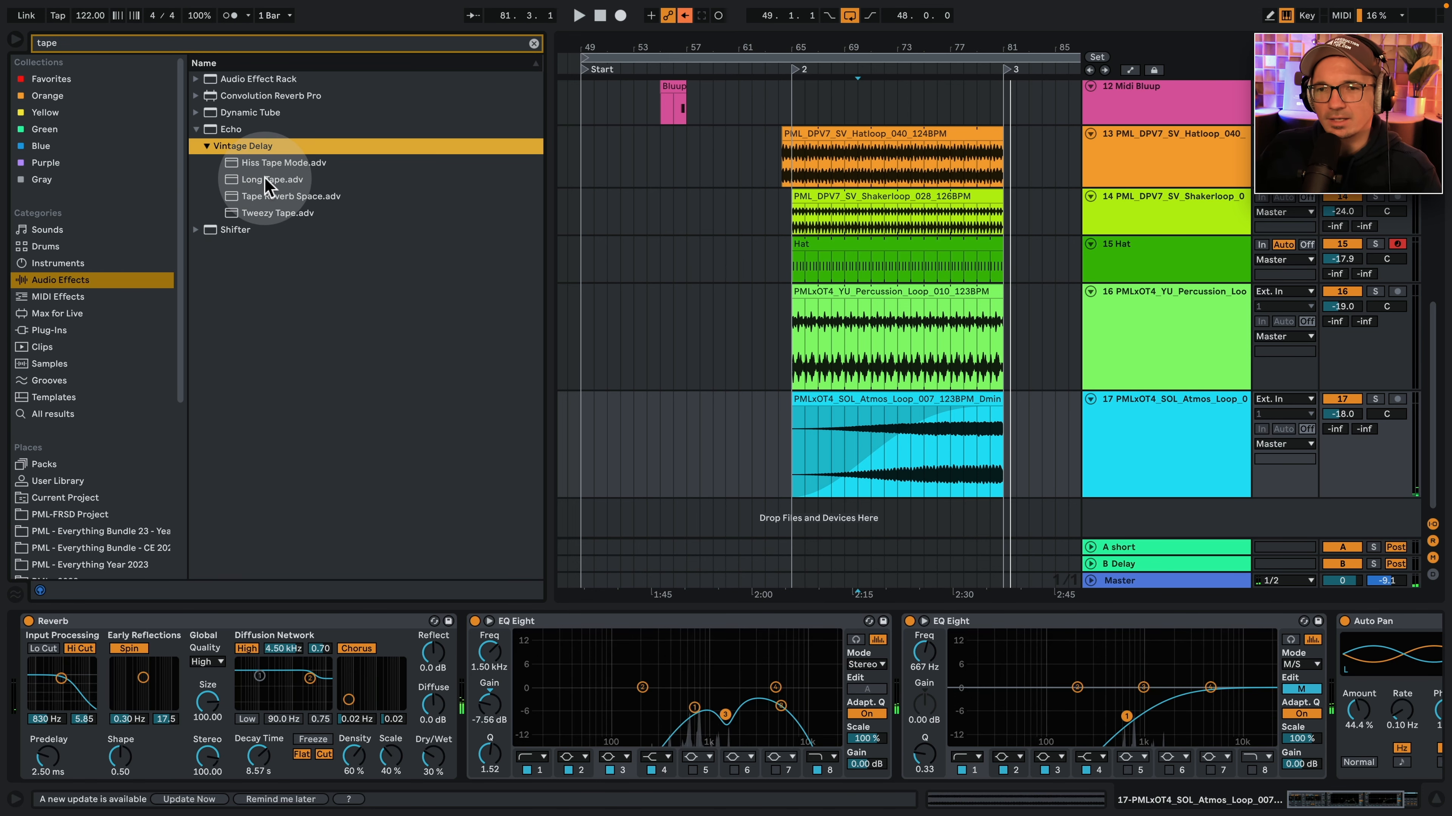
pyautogui.click(290, 198)
pyautogui.moveTo(275, 196)
pyautogui.mouseDown()
pyautogui.moveTo(528, 434)
pyautogui.moveTo(524, 624)
pyautogui.mouseUp()
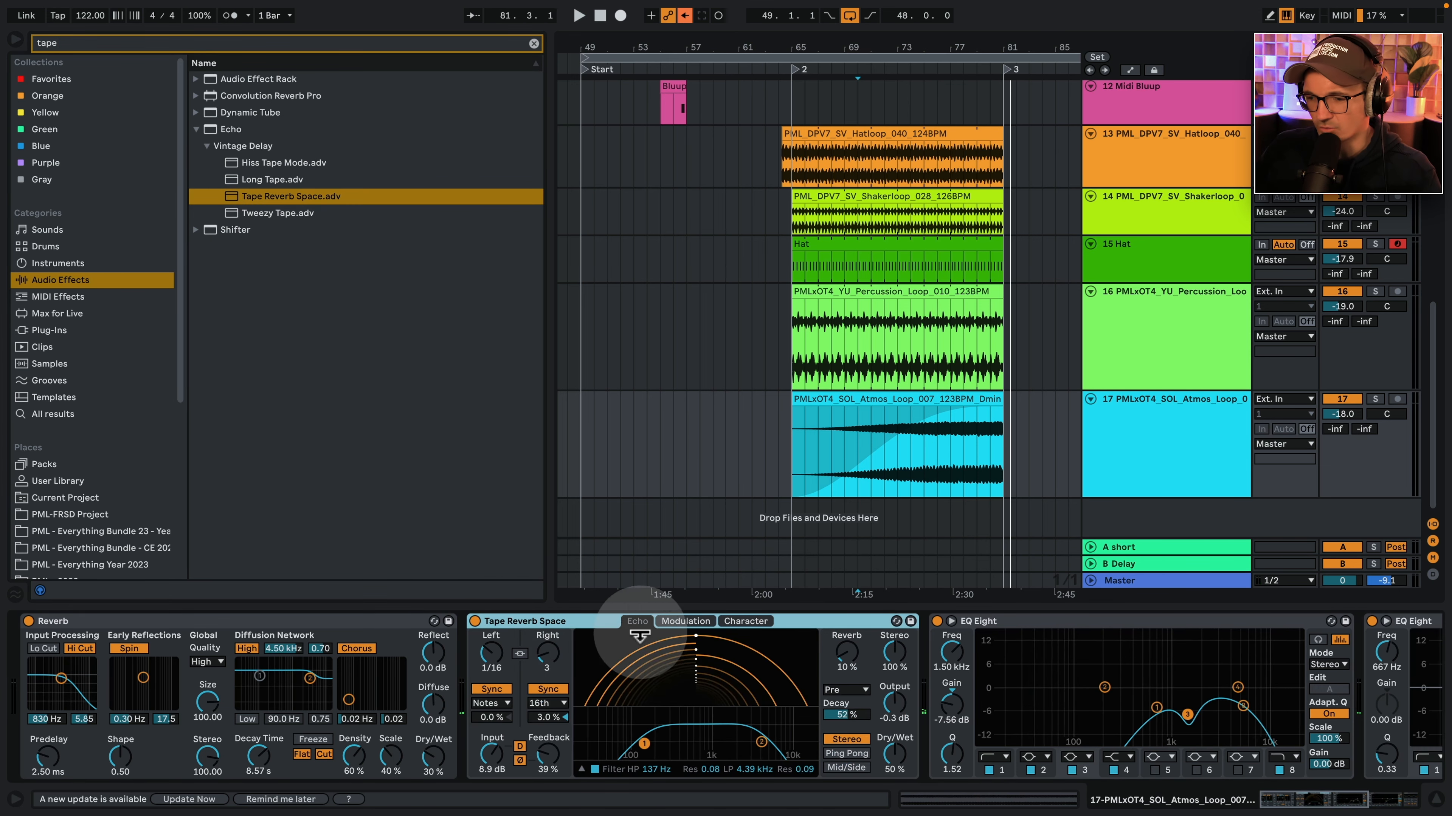
# Solo the atmosphere track and listen to the tape echo from about bar 77.
pyautogui.press('s')
pyautogui.press('space')
pyautogui.click(951, 444)
pyautogui.press('space')
pyautogui.press('space')
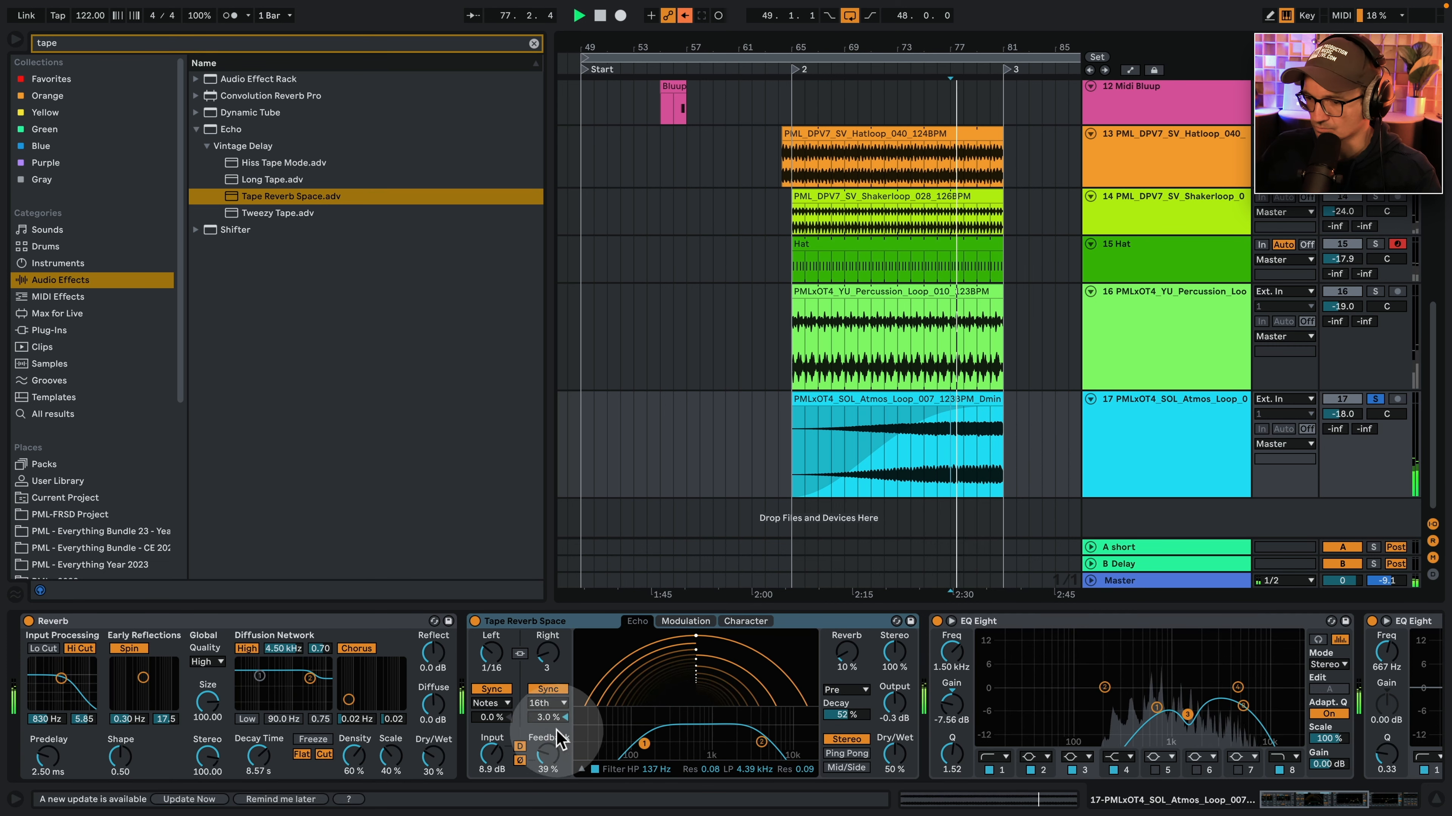
pyautogui.click(1094, 485)
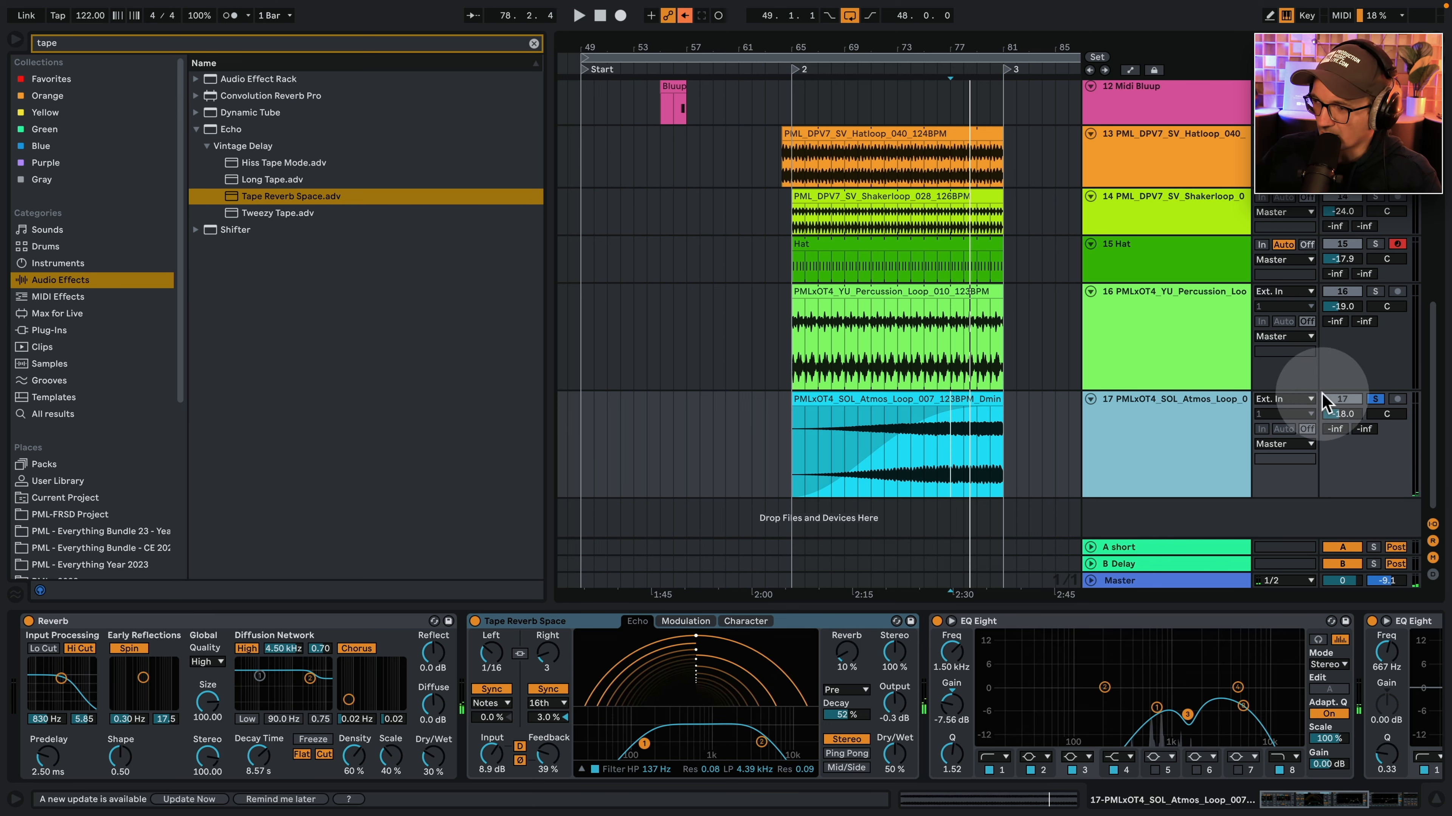
# Lower the atmosphere track volume to -30.0 dB, unsolo it, and play it in the full mix.
pyautogui.moveTo(1351, 416); pyautogui.dragTo(1350, 452)
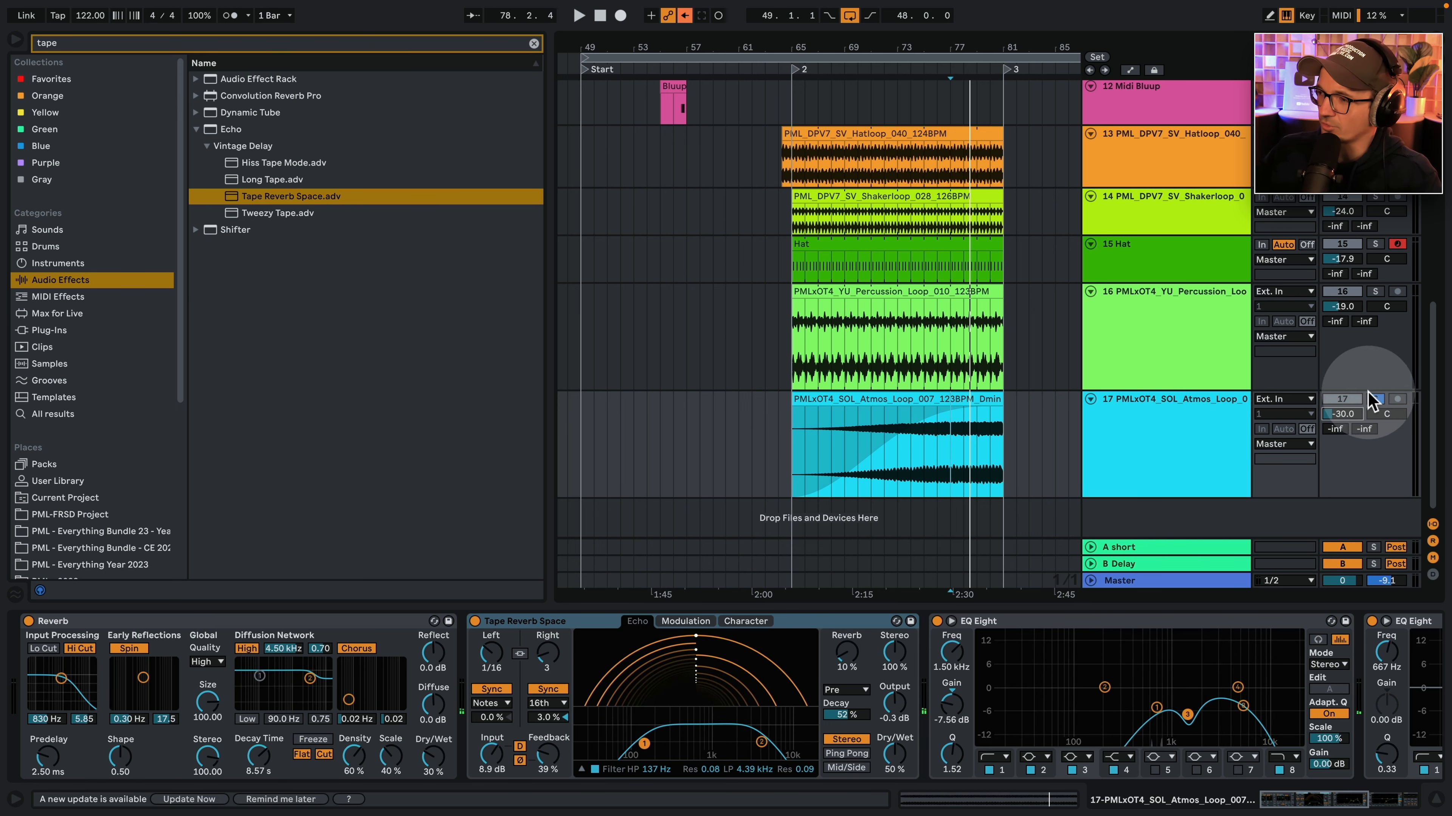
pyautogui.moveTo(1354, 800); pyautogui.dragTo(1405, 806)
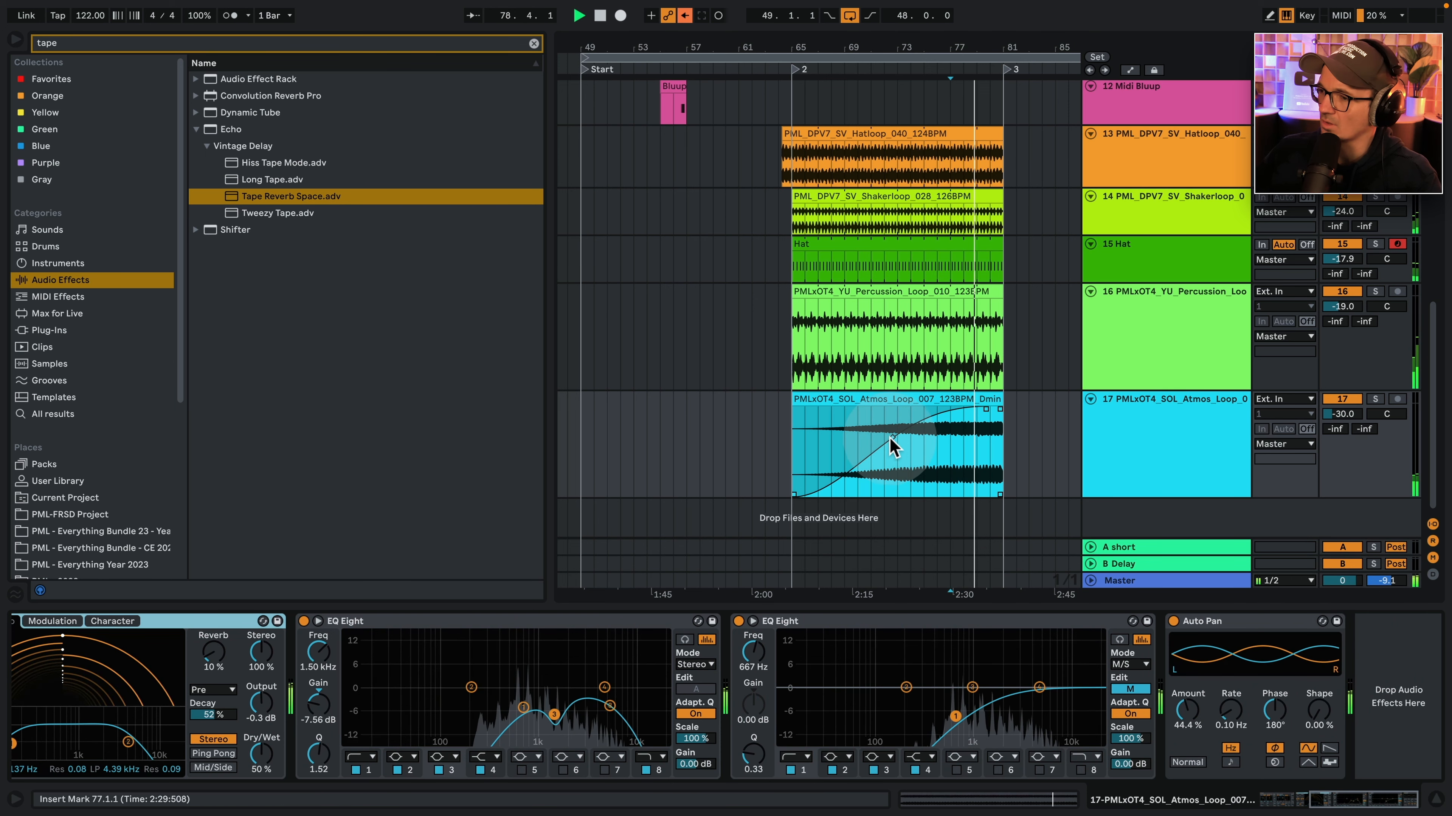
pyautogui.click(898, 440)
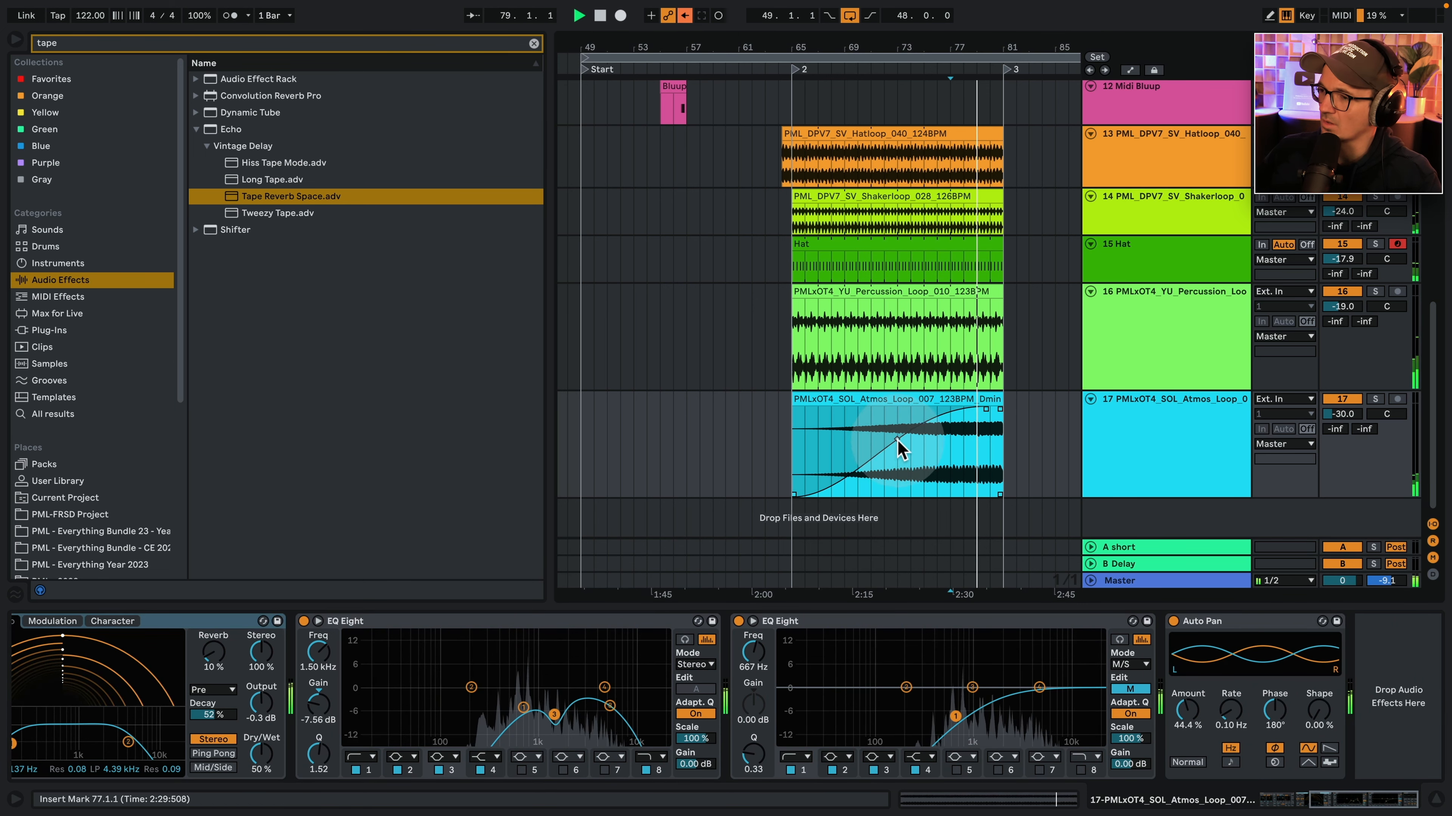
# Copy the sidechain Compressor from the percussion loop track to the end of the atmosphere track's chain, and set that track's volume to -31.7 dB.
pyautogui.click(1180, 292)
pyautogui.click(732, 661)
pyautogui.click(703, 620)
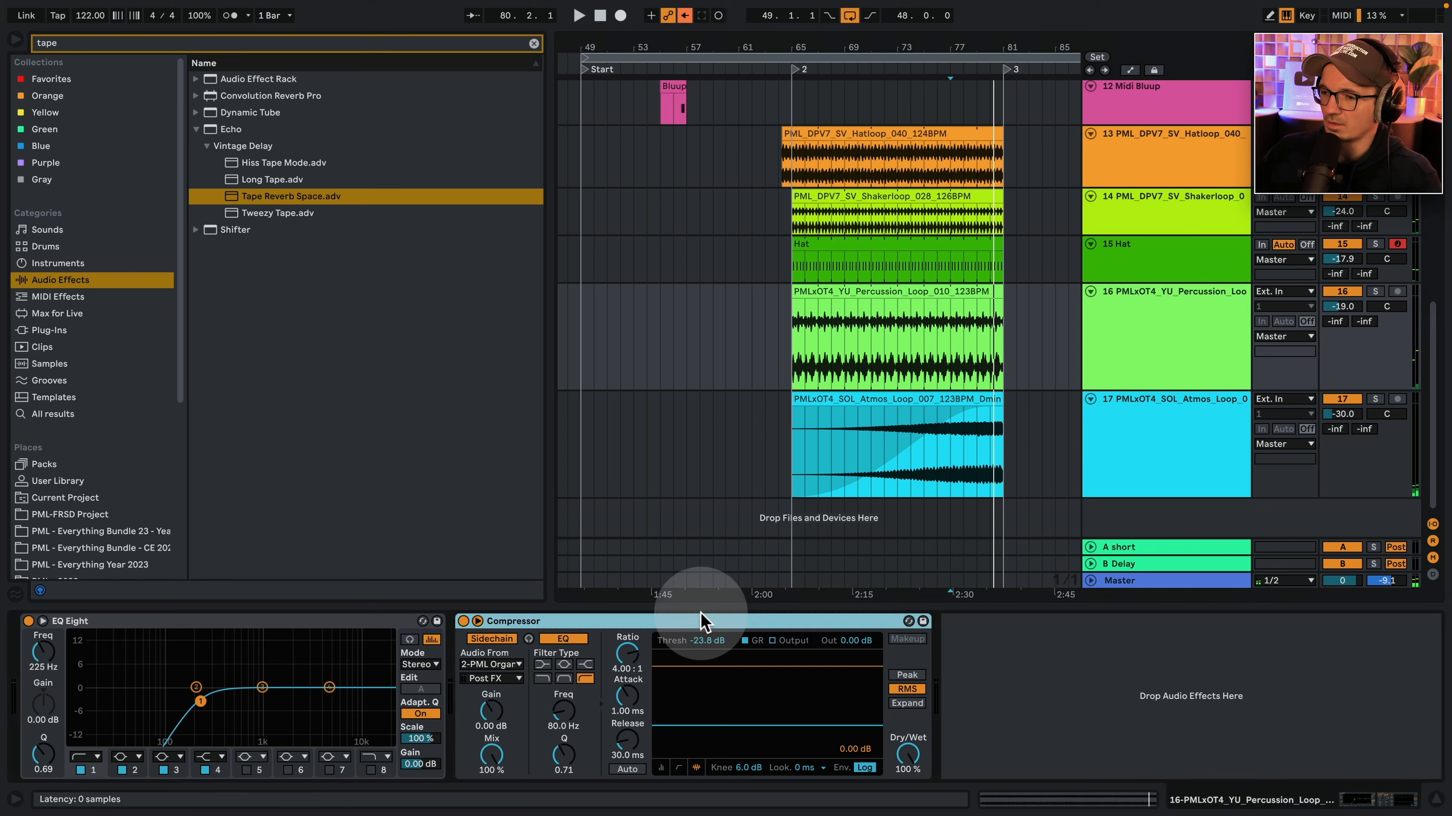
pyautogui.moveTo(665, 627); pyautogui.dragTo(1182, 416)
pyautogui.press('space')
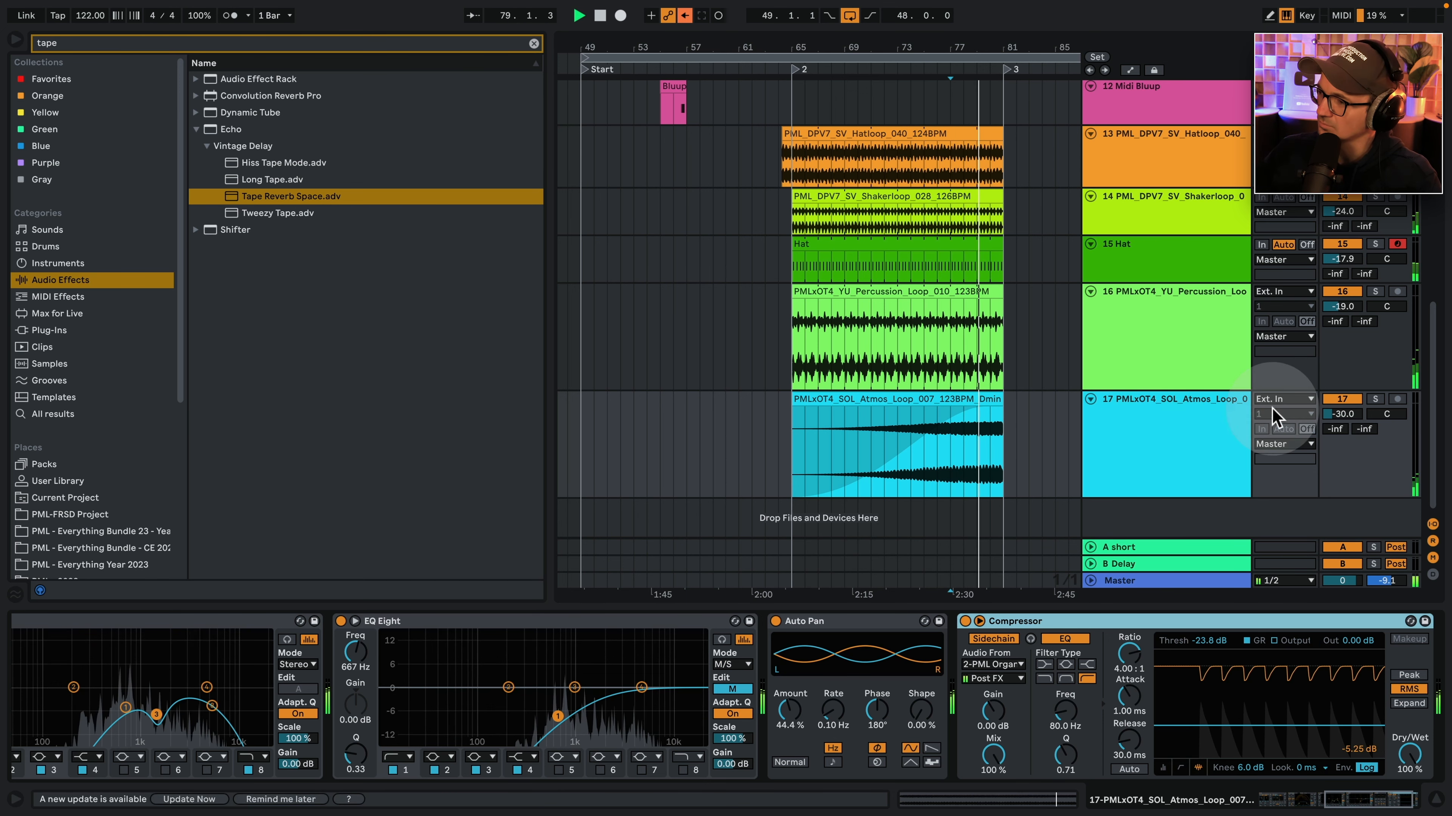
pyautogui.moveTo(1341, 414); pyautogui.dragTo(1341, 423)
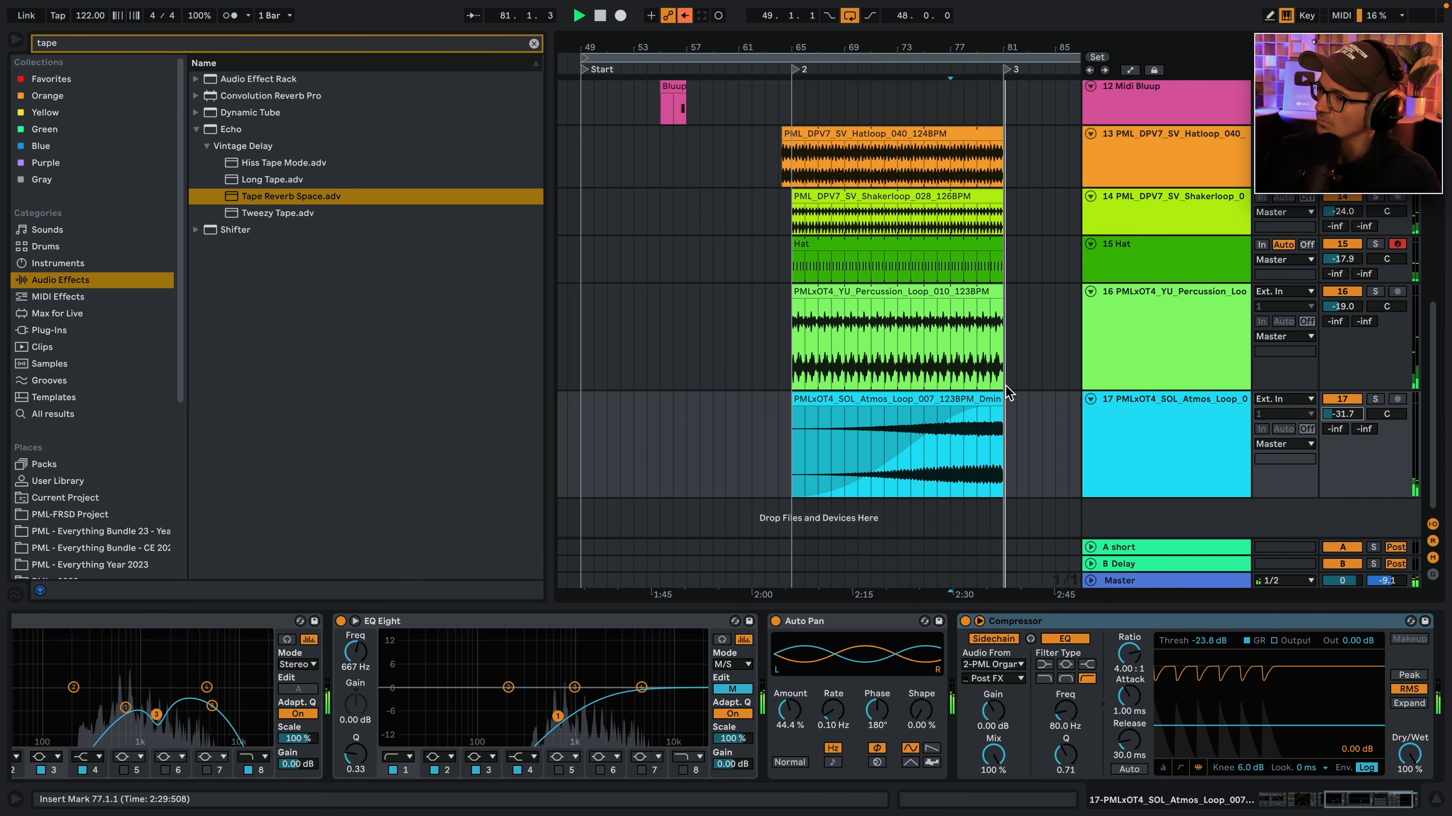
pyautogui.click(1022, 441)
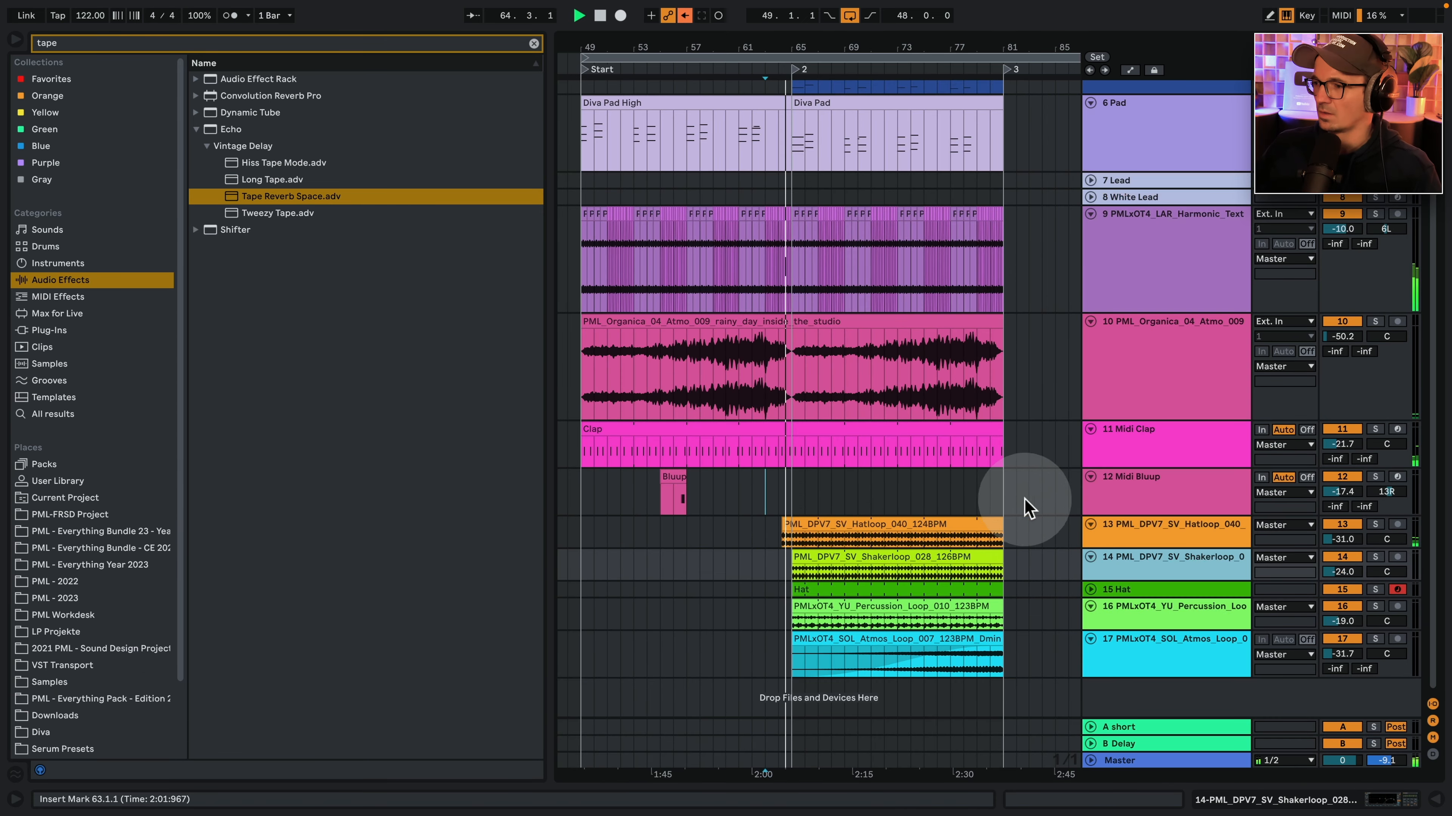
# Reduce the track heights of the rainy-day atmosphere, harmonic texture, Pad and Midi Bluup tracks to compact the arrangement.
pyautogui.moveTo(1131, 466); pyautogui.dragTo(1133, 375)
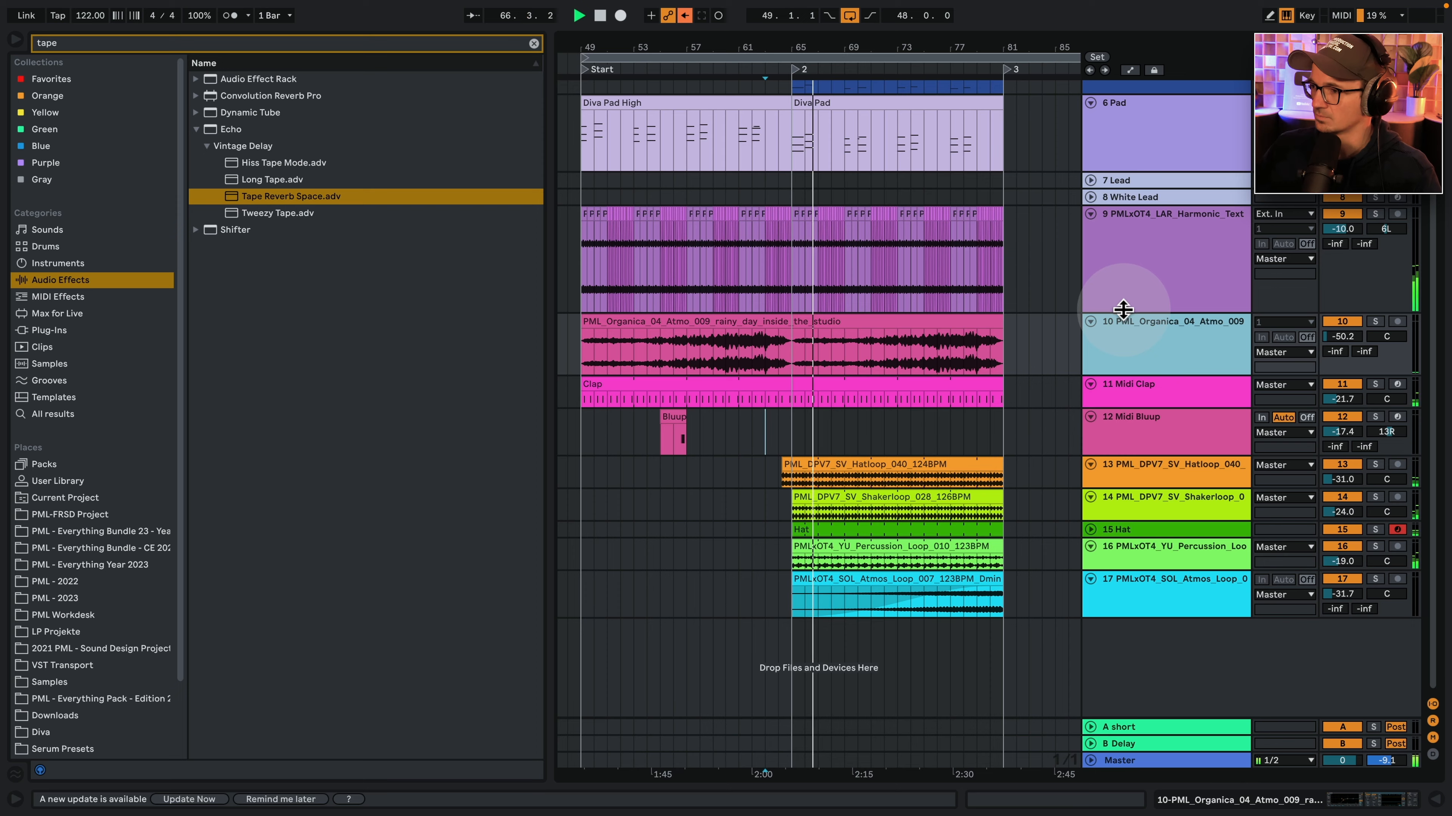
pyautogui.moveTo(1123, 309); pyautogui.dragTo(1130, 253)
pyautogui.scroll(3, 1146, 285)
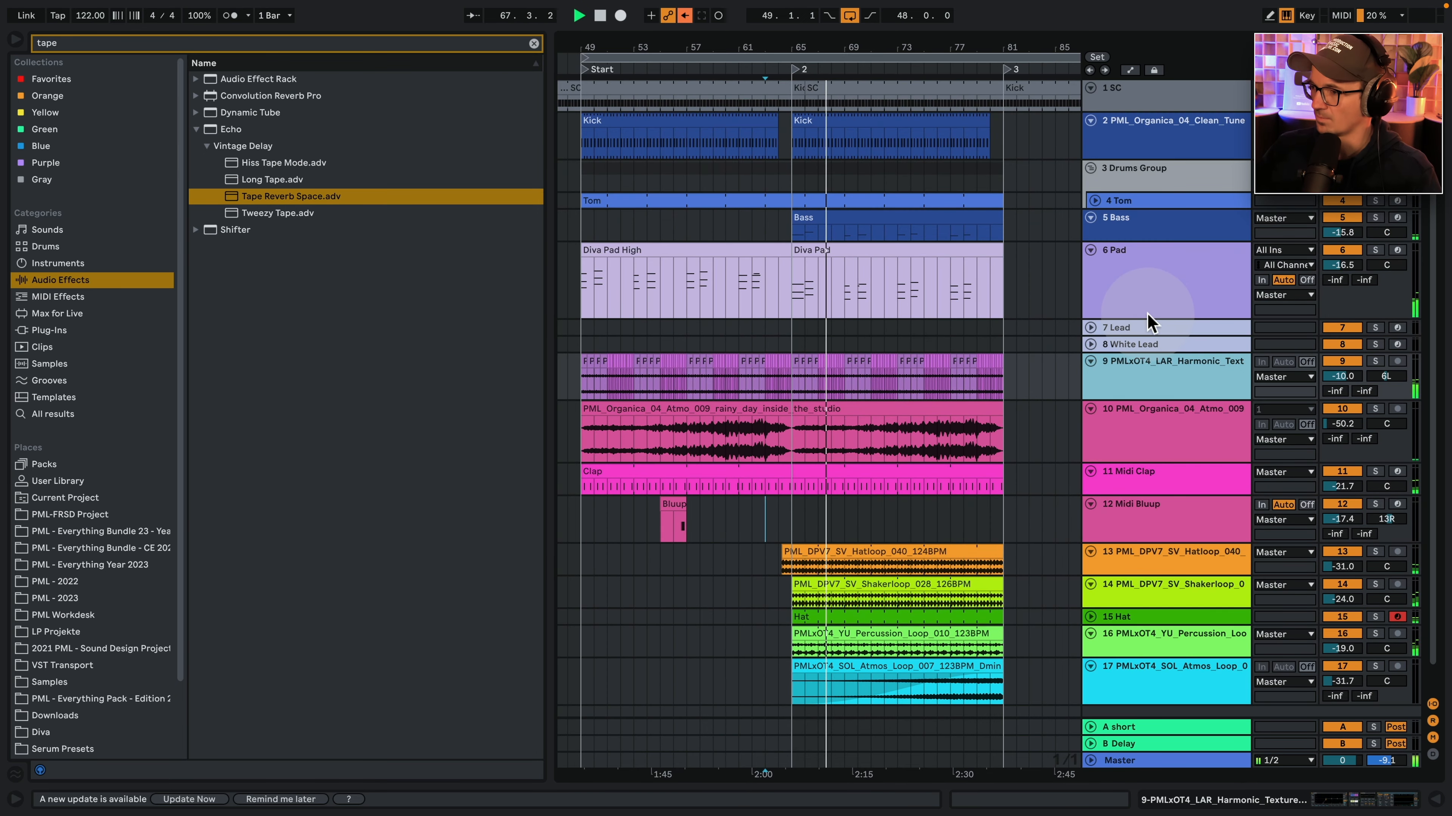
pyautogui.moveTo(1152, 318); pyautogui.dragTo(1153, 287)
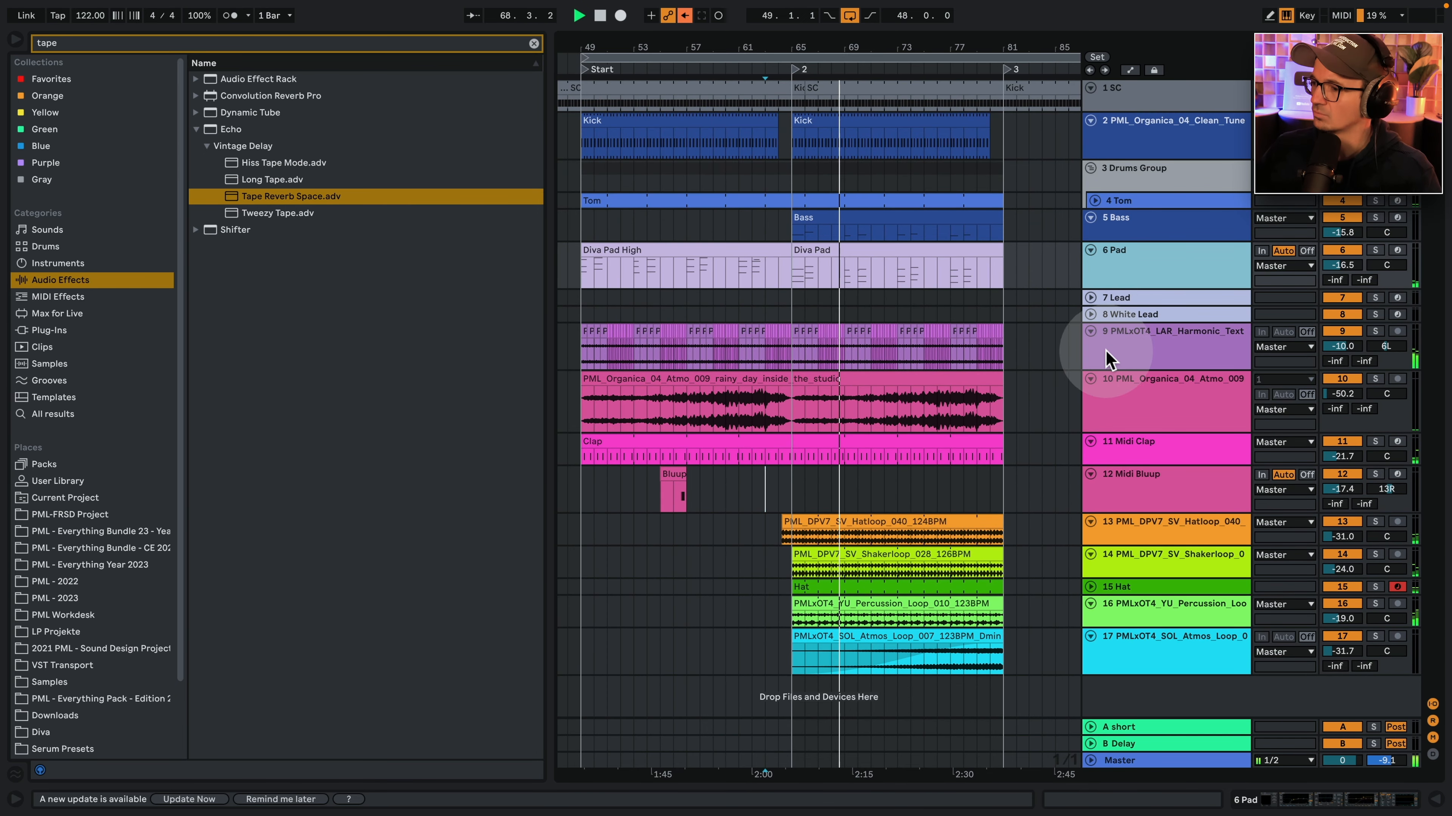
pyautogui.moveTo(1118, 430); pyautogui.dragTo(1125, 400)
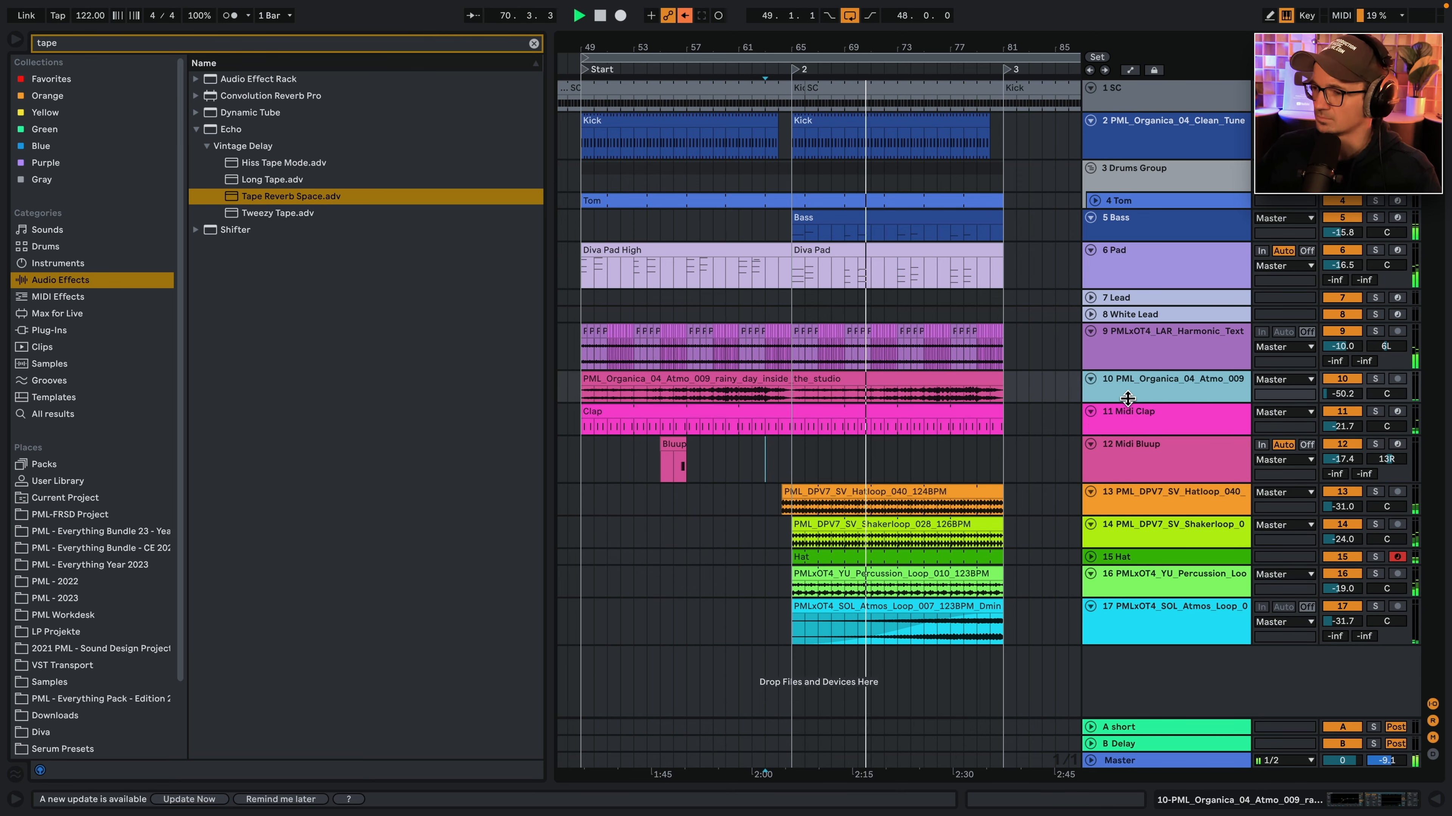
pyautogui.moveTo(1125, 478); pyautogui.dragTo(1125, 462)
pyautogui.press('space')
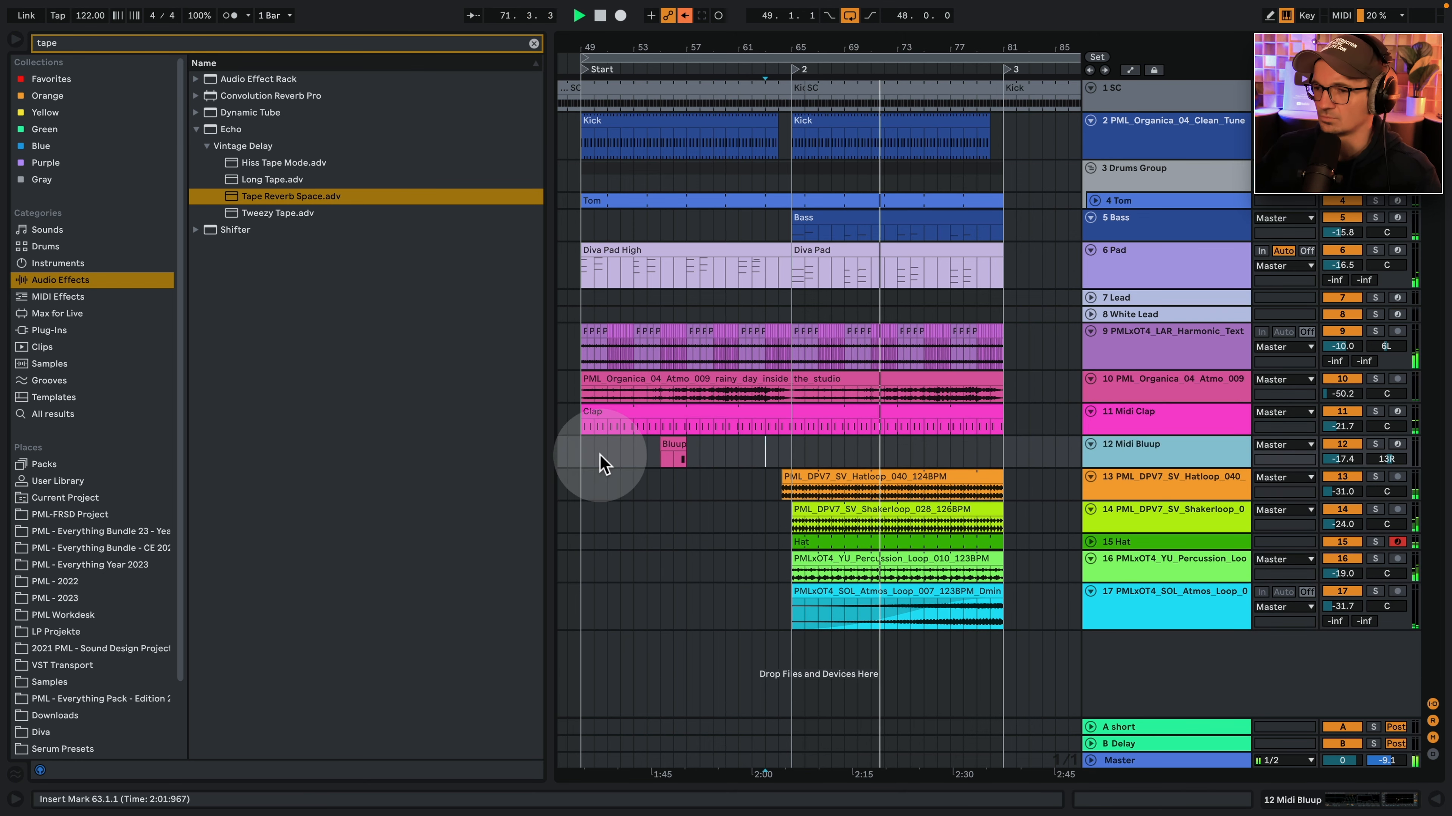
# Duplicate bars 48 to 65 of the Midi Bluup track, copy a Bluup clip to bar 63, and play the transition into the drop.
pyautogui.moveTo(595, 453); pyautogui.dragTo(790, 462)
pyautogui.moveTo(577, 446); pyautogui.dragTo(576, 447)
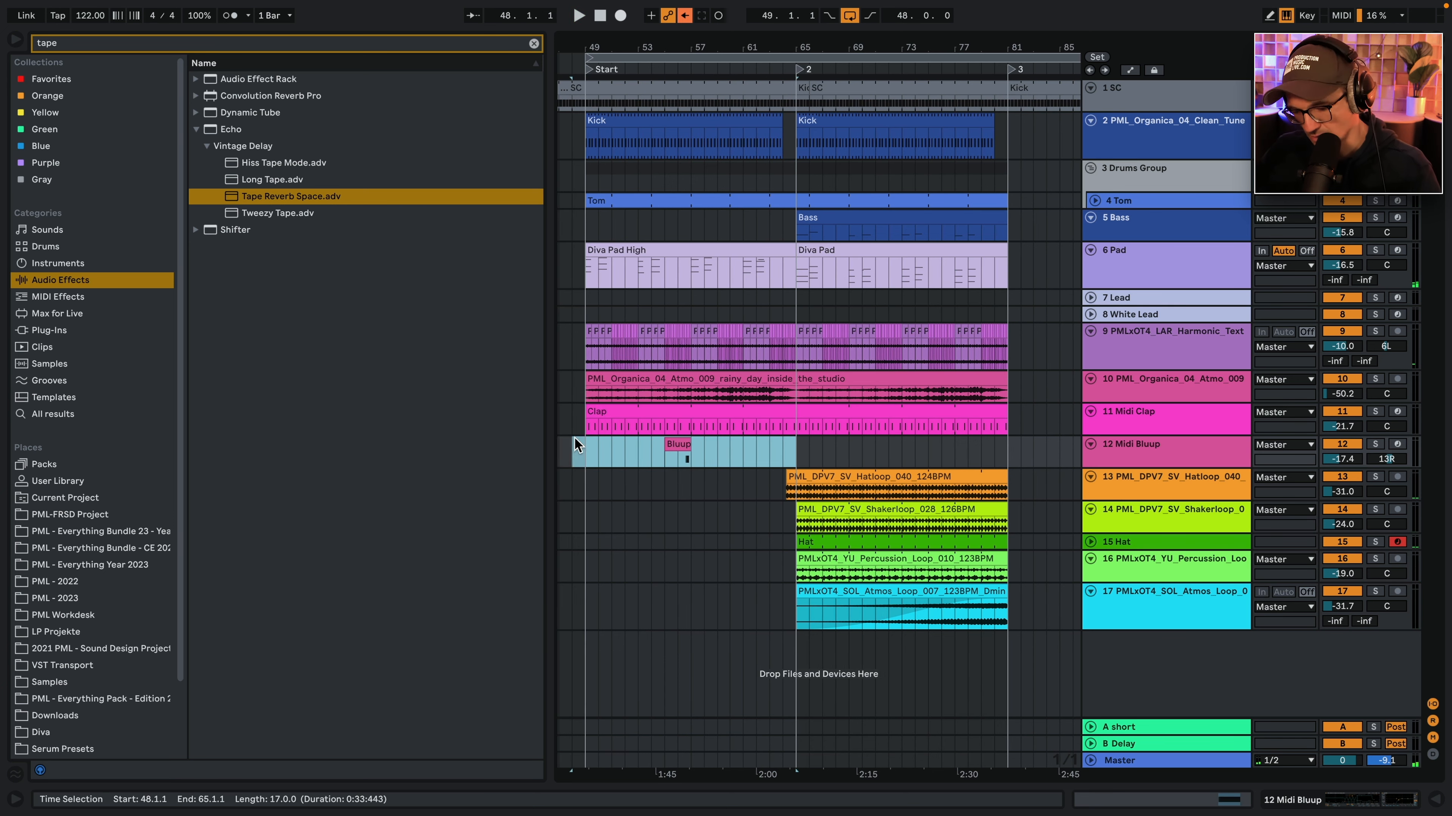
pyautogui.hotkey('ctrl', 'd')
pyautogui.moveTo(903, 453); pyautogui.dragTo(778, 452)
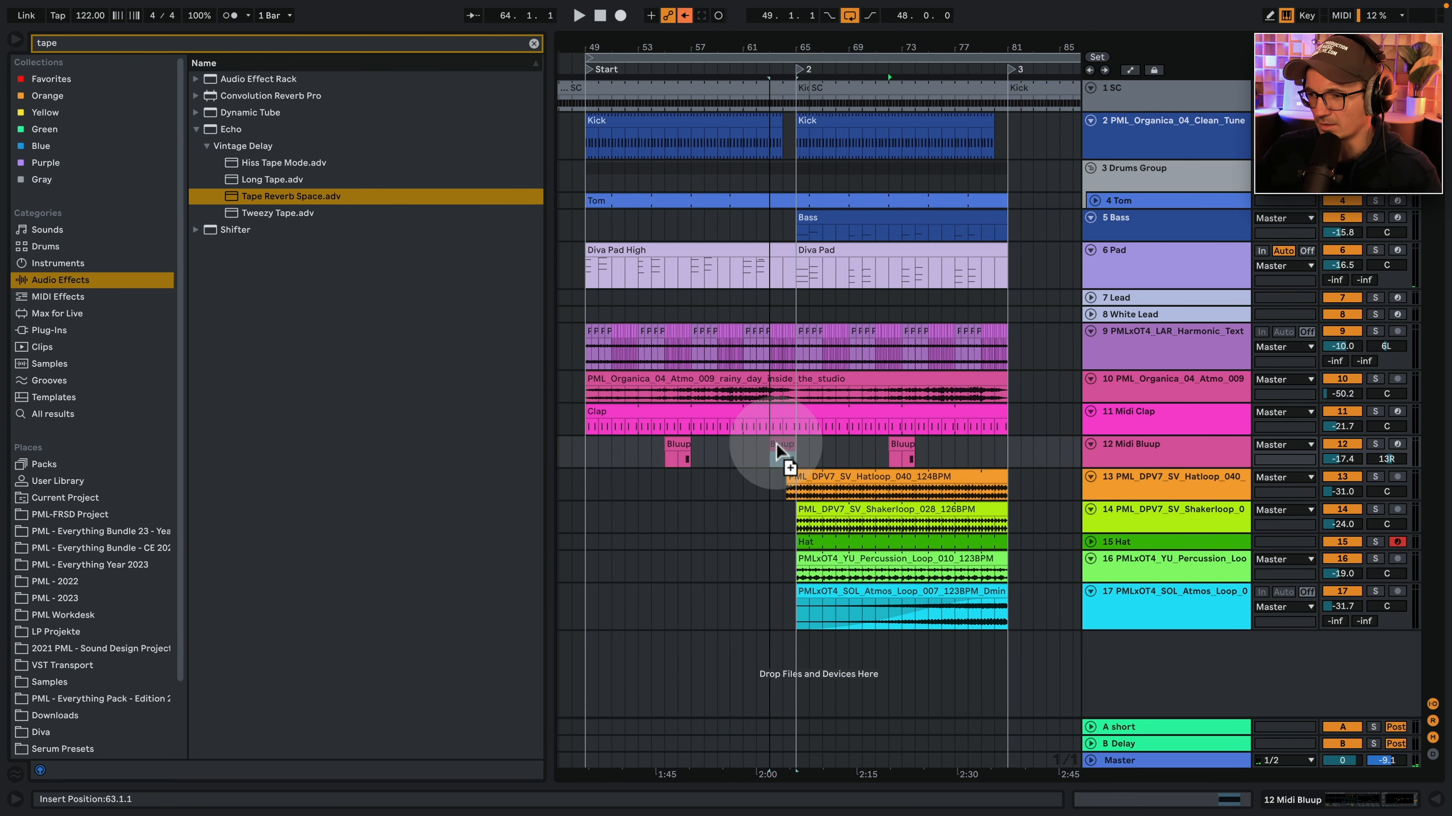
pyautogui.press('space')
pyautogui.moveTo(781, 46); pyautogui.dragTo(781, 67)
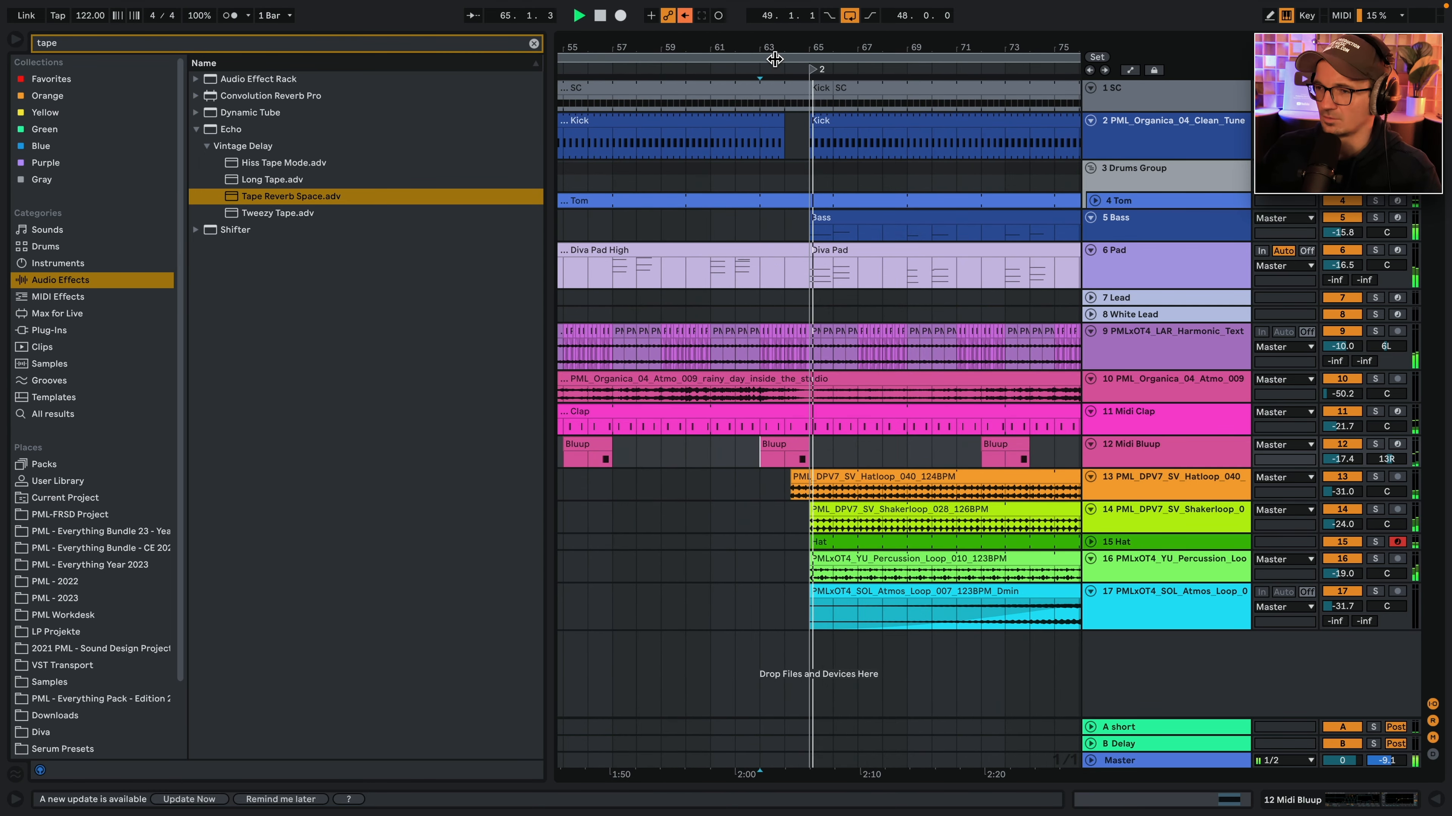
pyautogui.moveTo(774, 59); pyautogui.dragTo(788, 41)
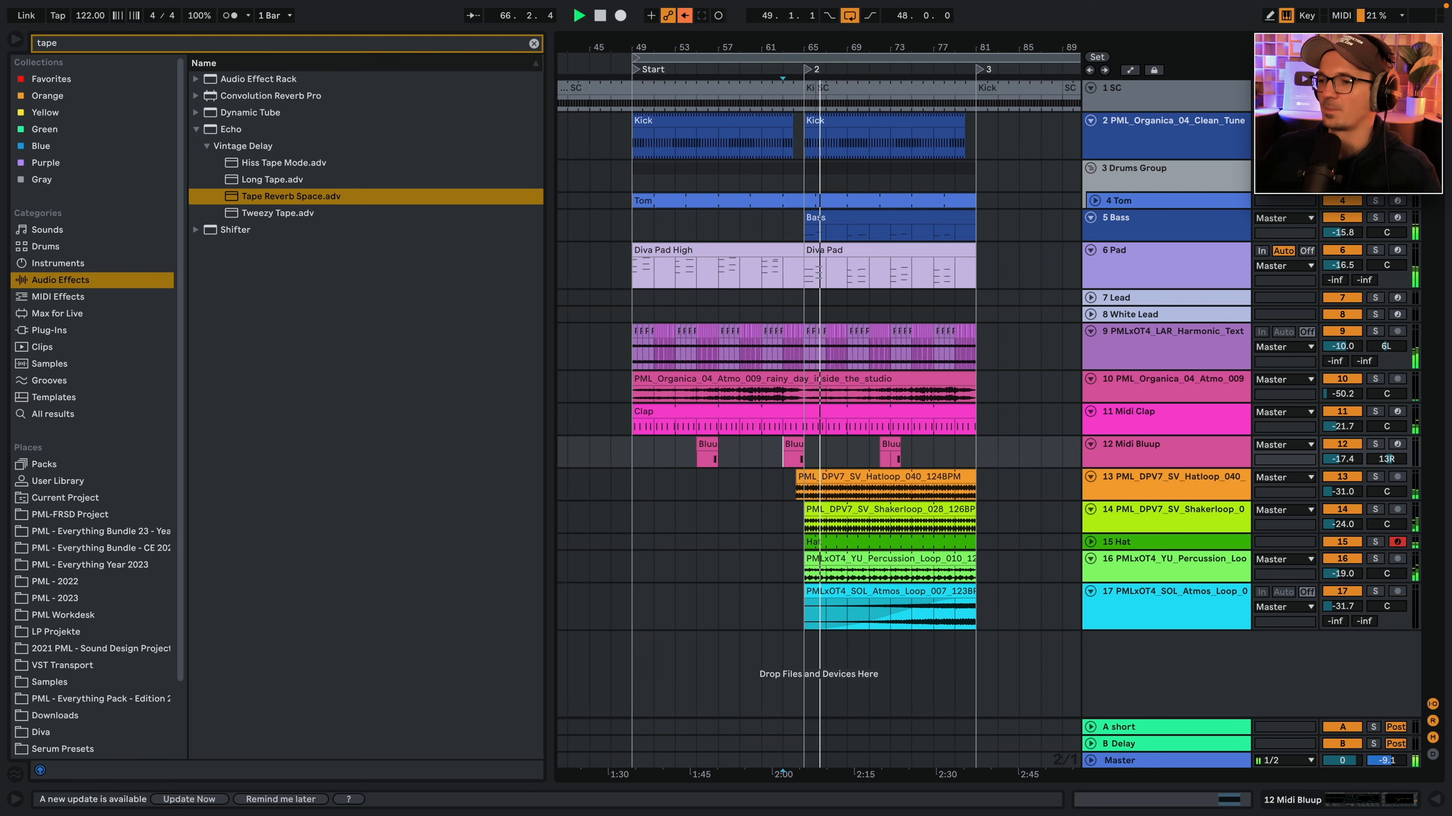
pyautogui.click(814, 239)
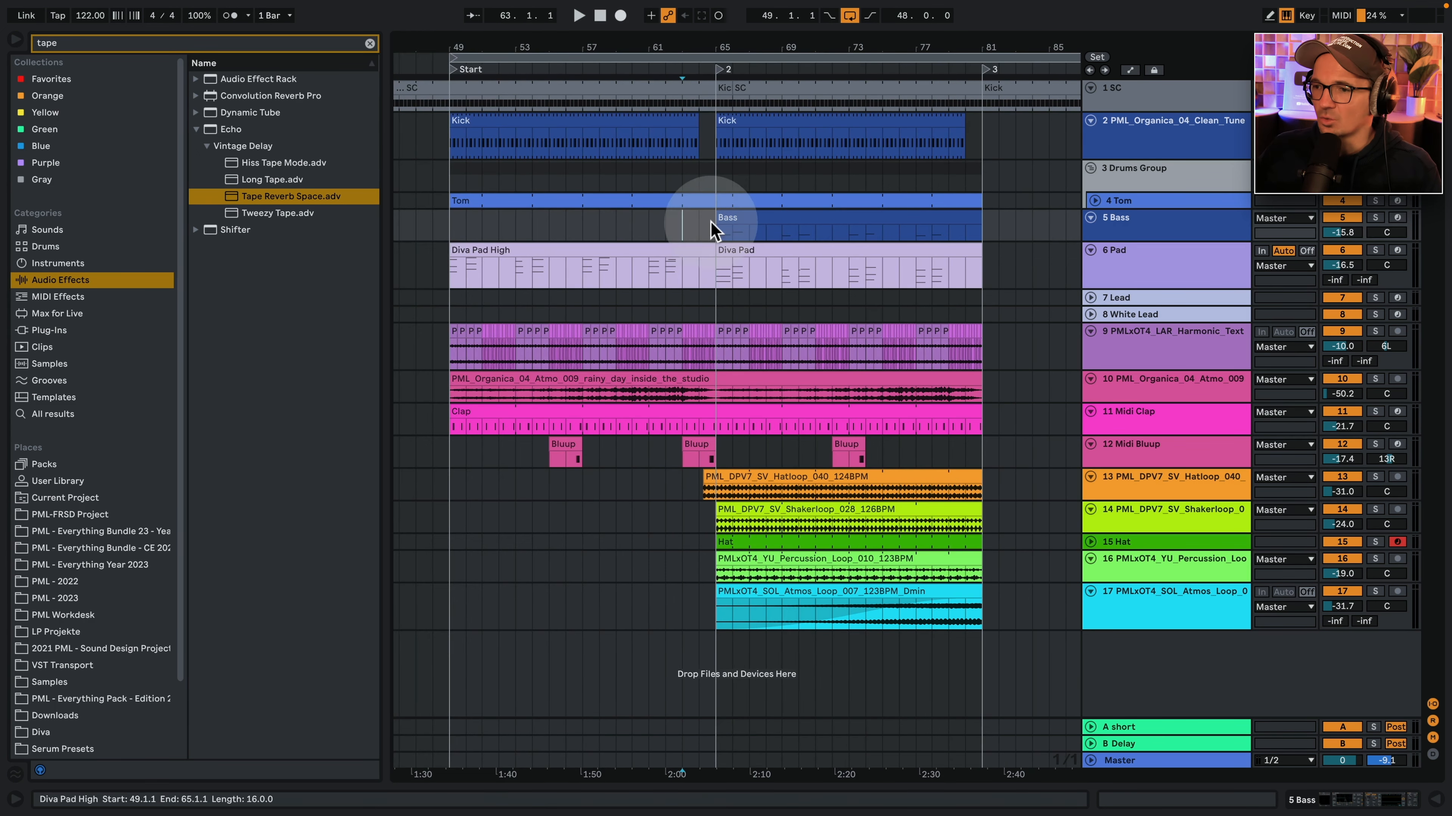
# Duplicate the bar 65 to 81 section of all tracks from the kick down to the atmosphere loop, directly after itself at bar 81.
pyautogui.moveTo(742, 48); pyautogui.dragTo(622, 17)
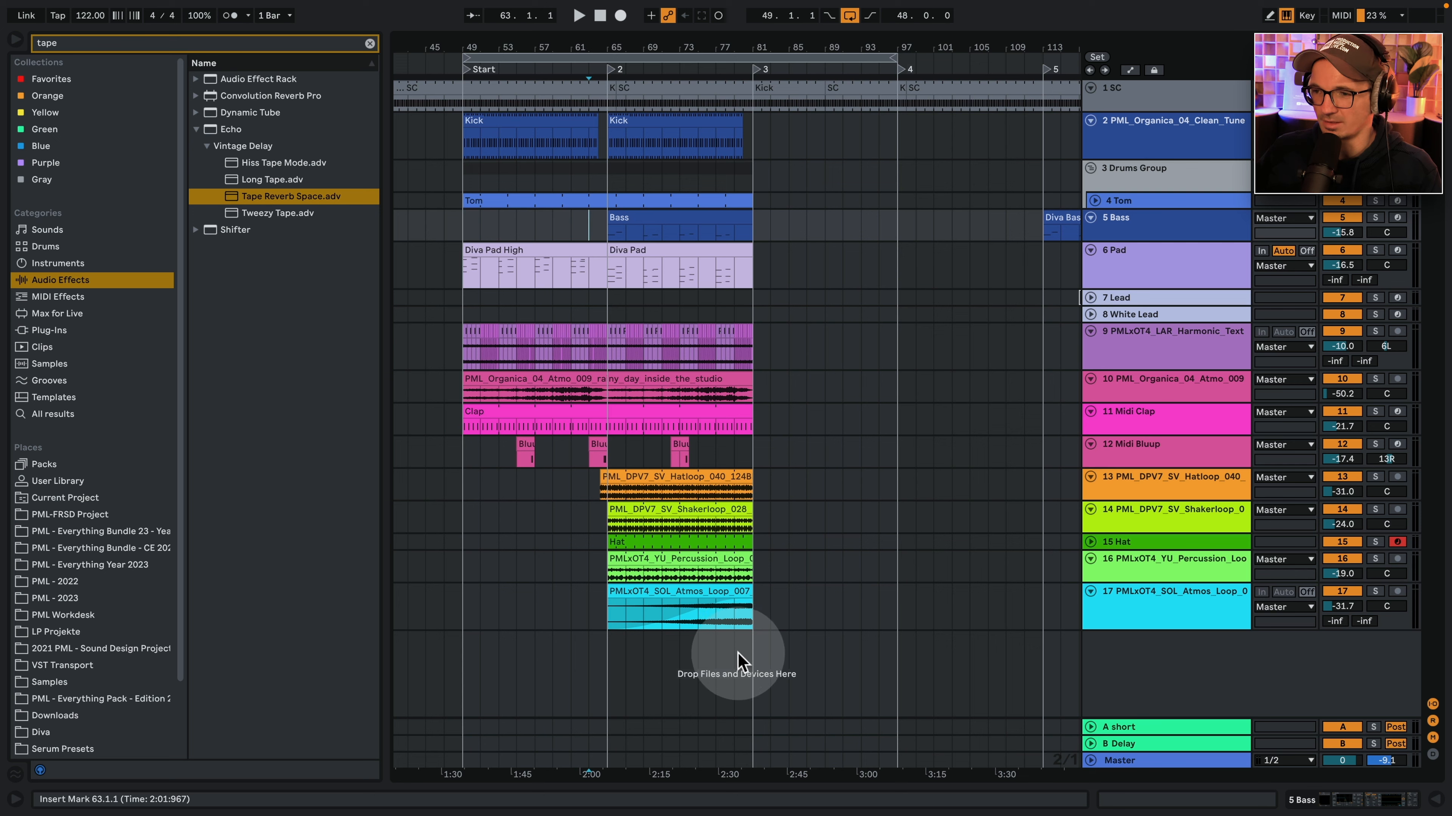
pyautogui.moveTo(739, 648); pyautogui.dragTo(680, 342)
pyautogui.click(719, 671)
pyautogui.moveTo(752, 650); pyautogui.dragTo(610, 119)
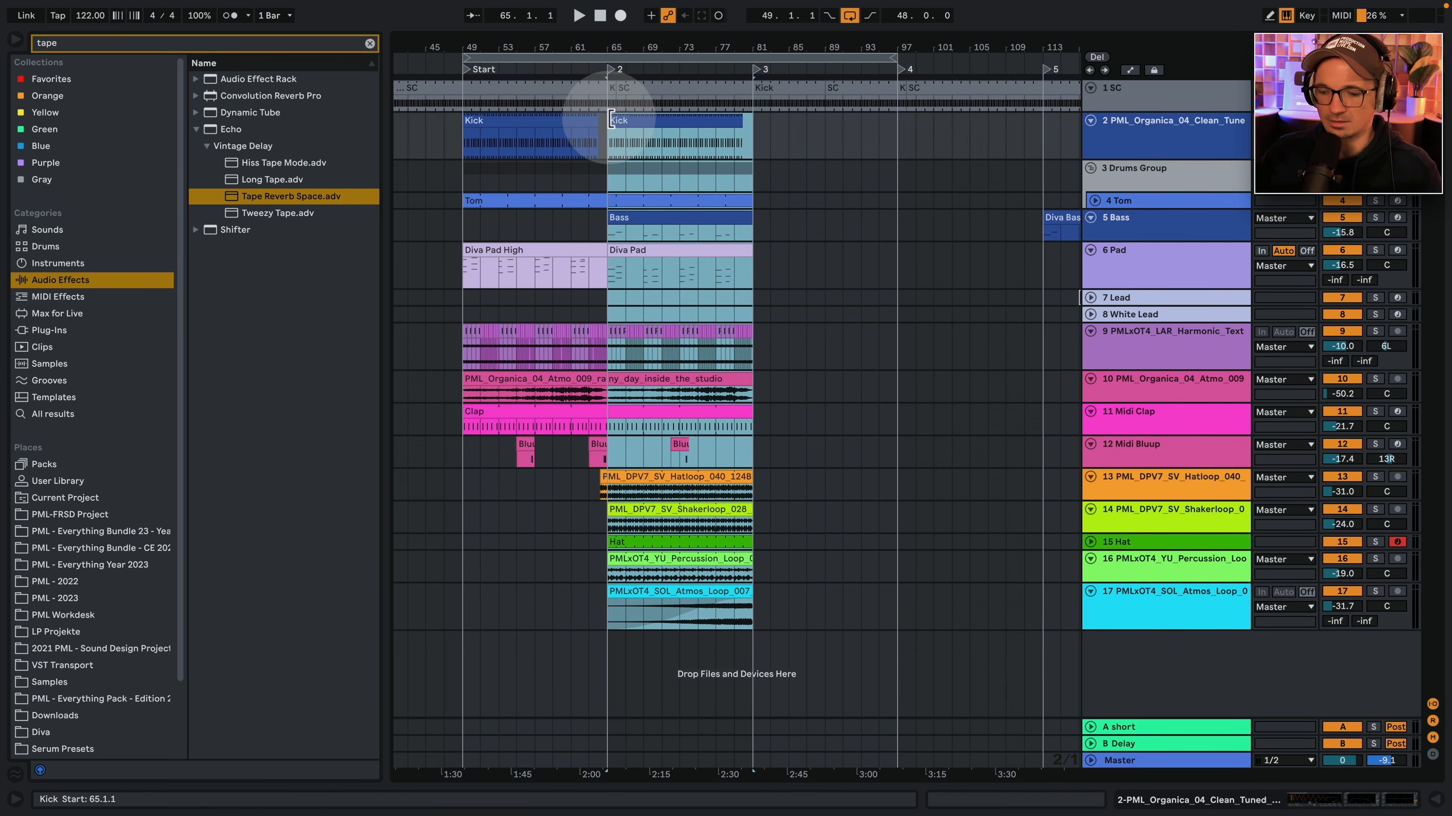
pyautogui.hotkey('ctrl', 'd')
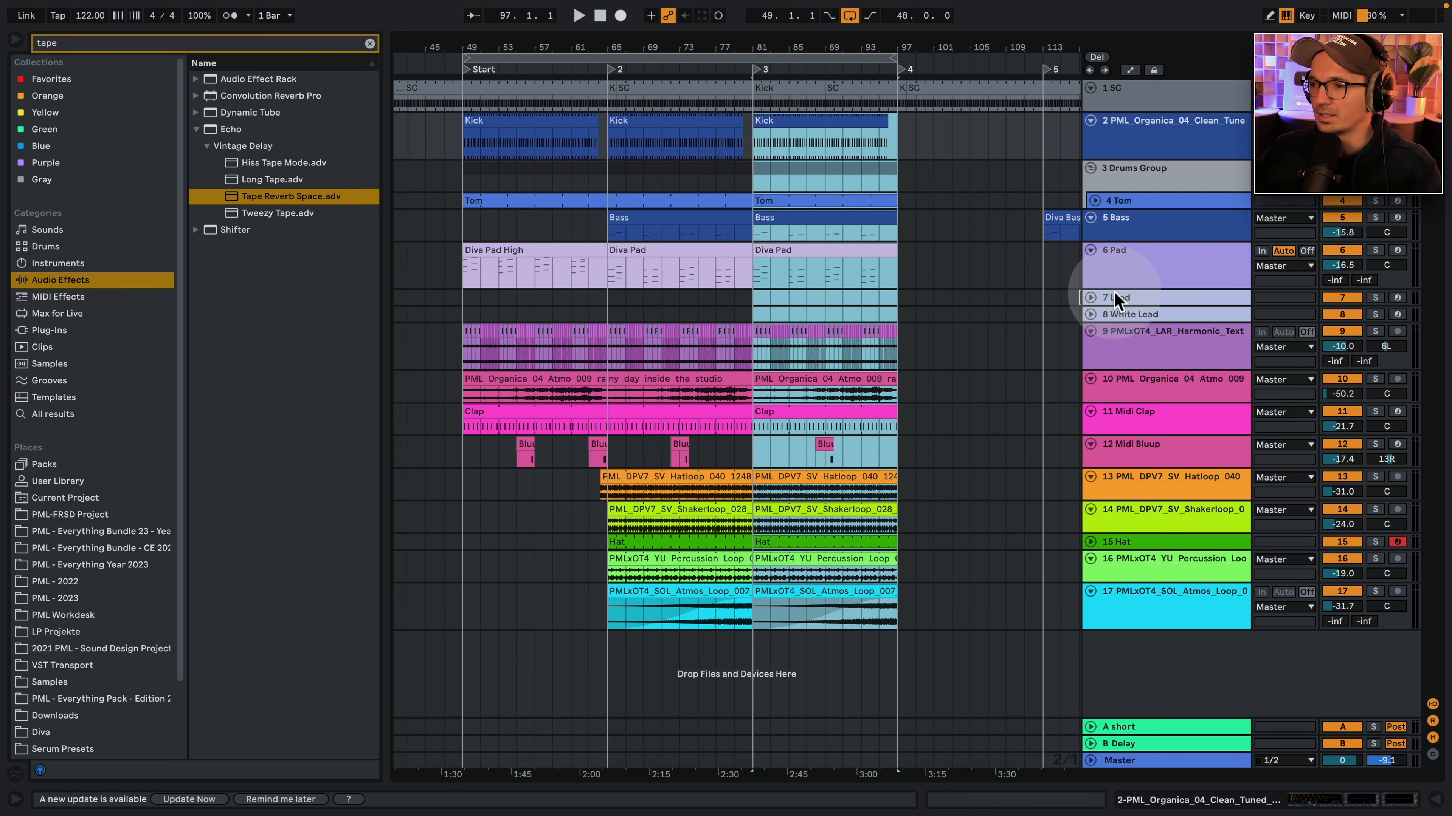
# Clear the browser search and open the Tonal Percussion Loops folder in the PML - Everything Bundle 23 library.
pyautogui.moveTo(744, 47); pyautogui.dragTo(744, 72)
pyautogui.click(104, 530)
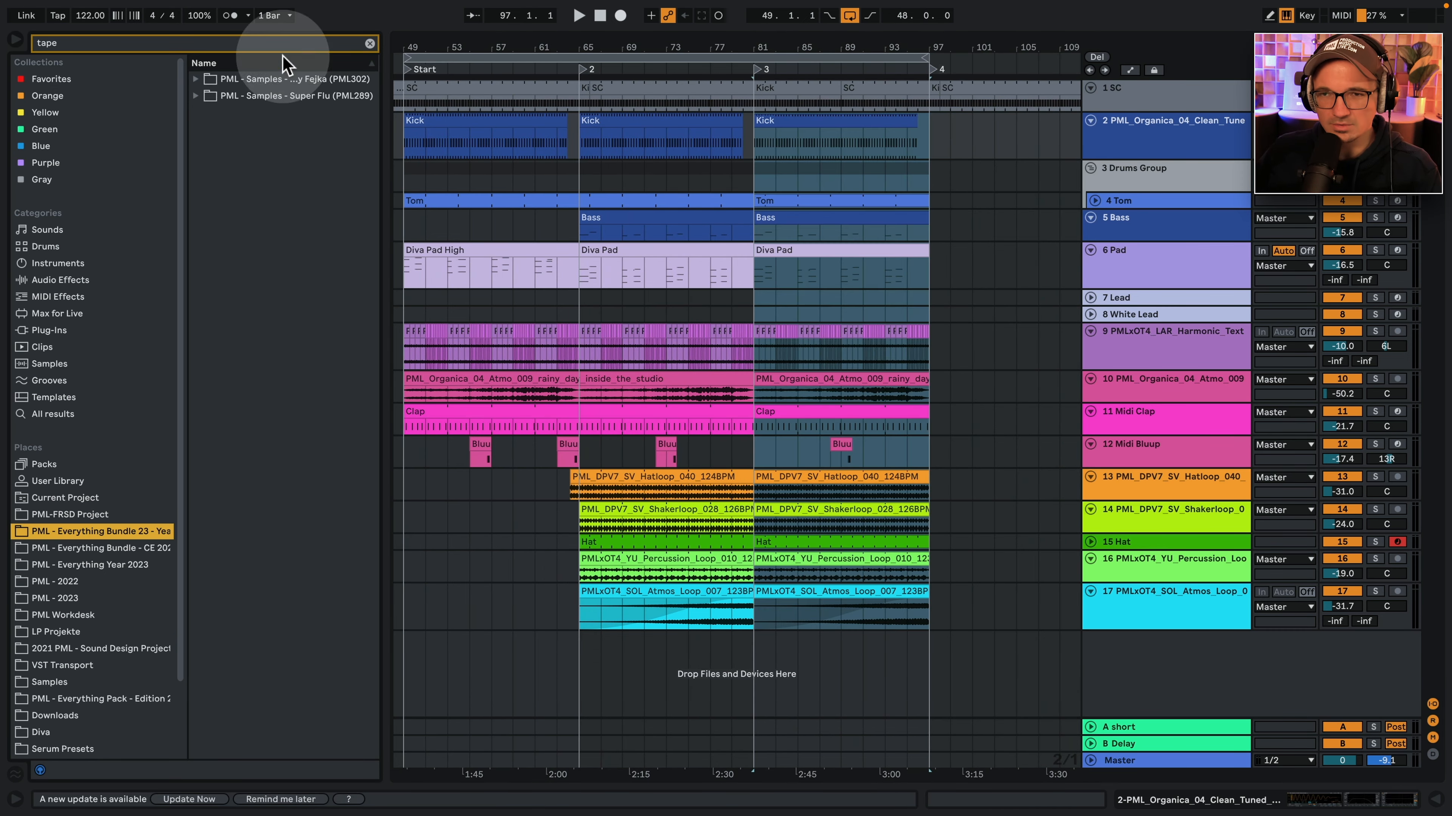
pyautogui.click(370, 43)
pyautogui.click(206, 638)
pyautogui.scroll(-10, 312, 514)
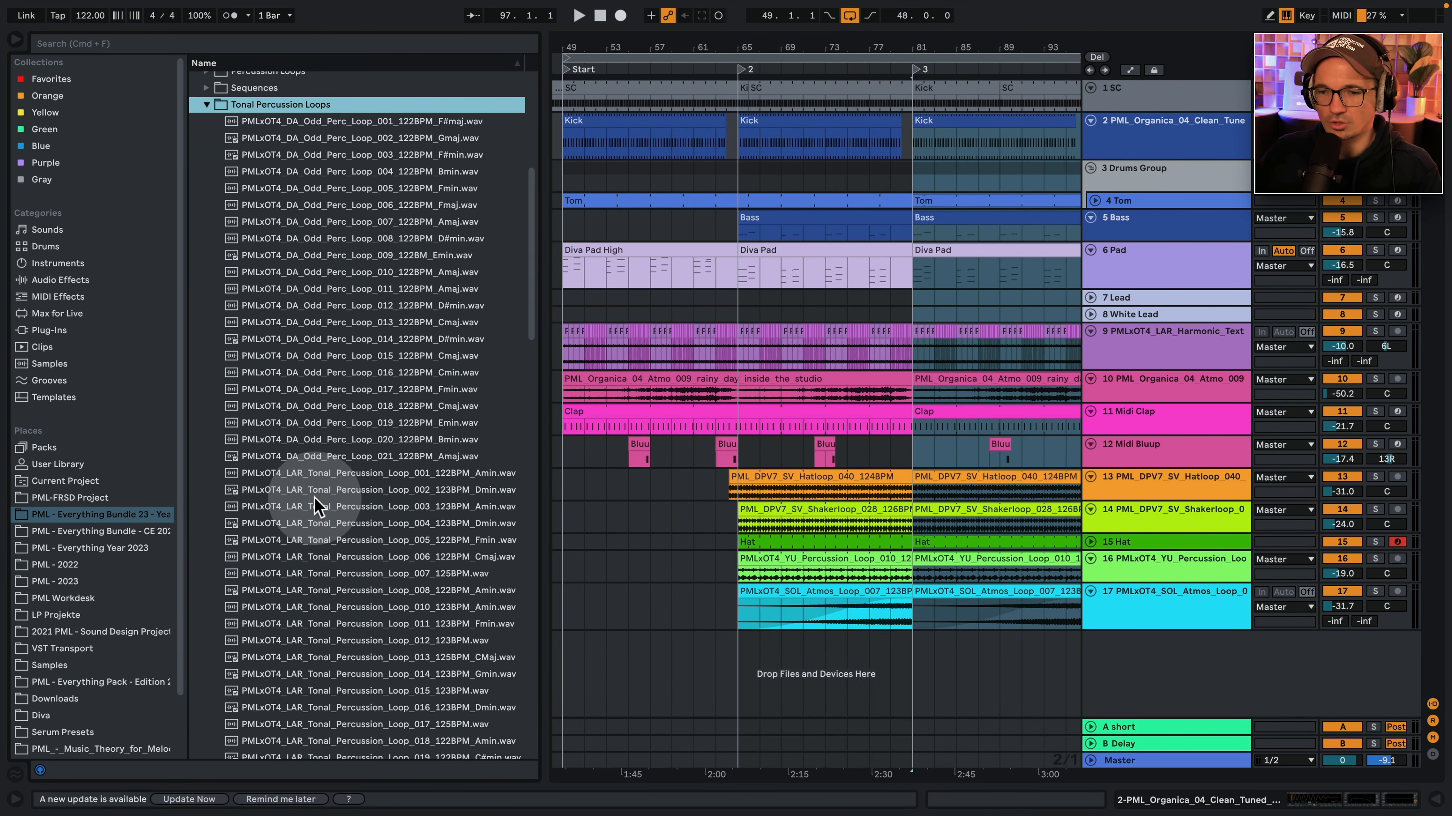
# Audition several tonal percussion loops across the folder, including PMLxOT4_TE_Tonal_Percussion_Loop_012_123BPM_G.
pyautogui.click(354, 540)
pyautogui.scroll(-8, 363, 526)
pyautogui.click(380, 505)
pyautogui.scroll(-4, 392, 492)
pyautogui.scroll(-15, 392, 498)
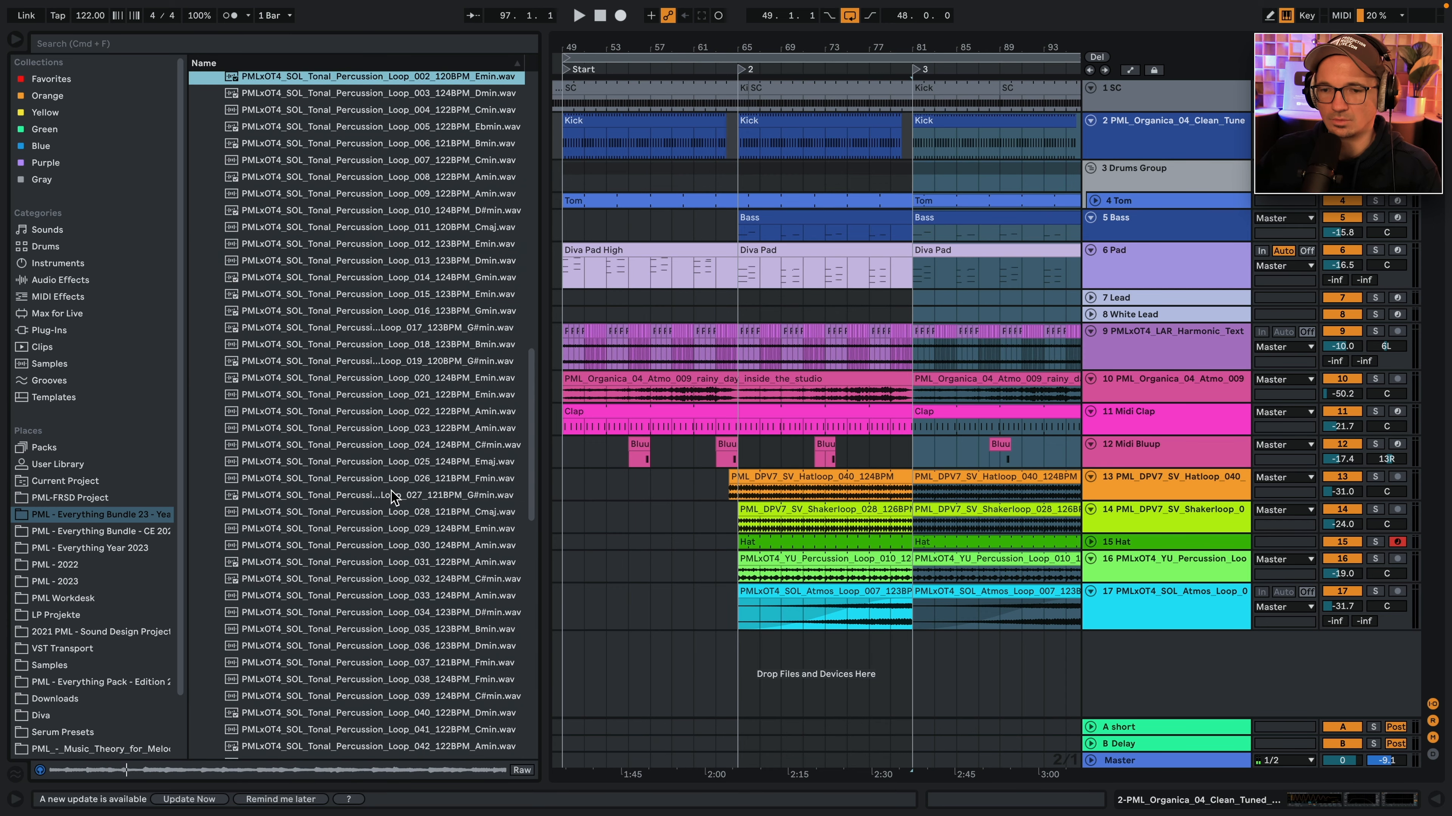
pyautogui.scroll(-5, 389, 491)
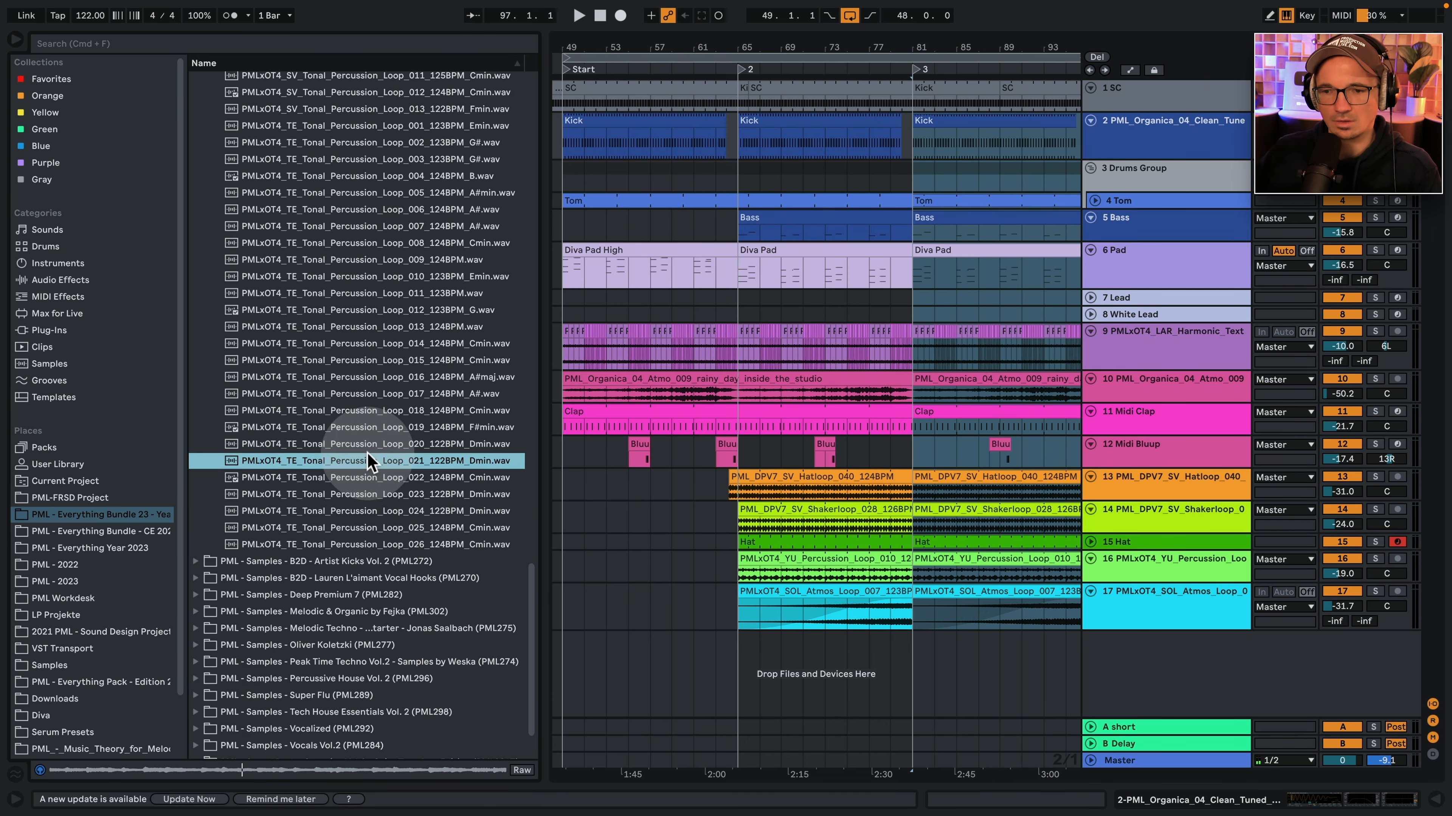
pyautogui.click(380, 427)
pyautogui.click(394, 310)
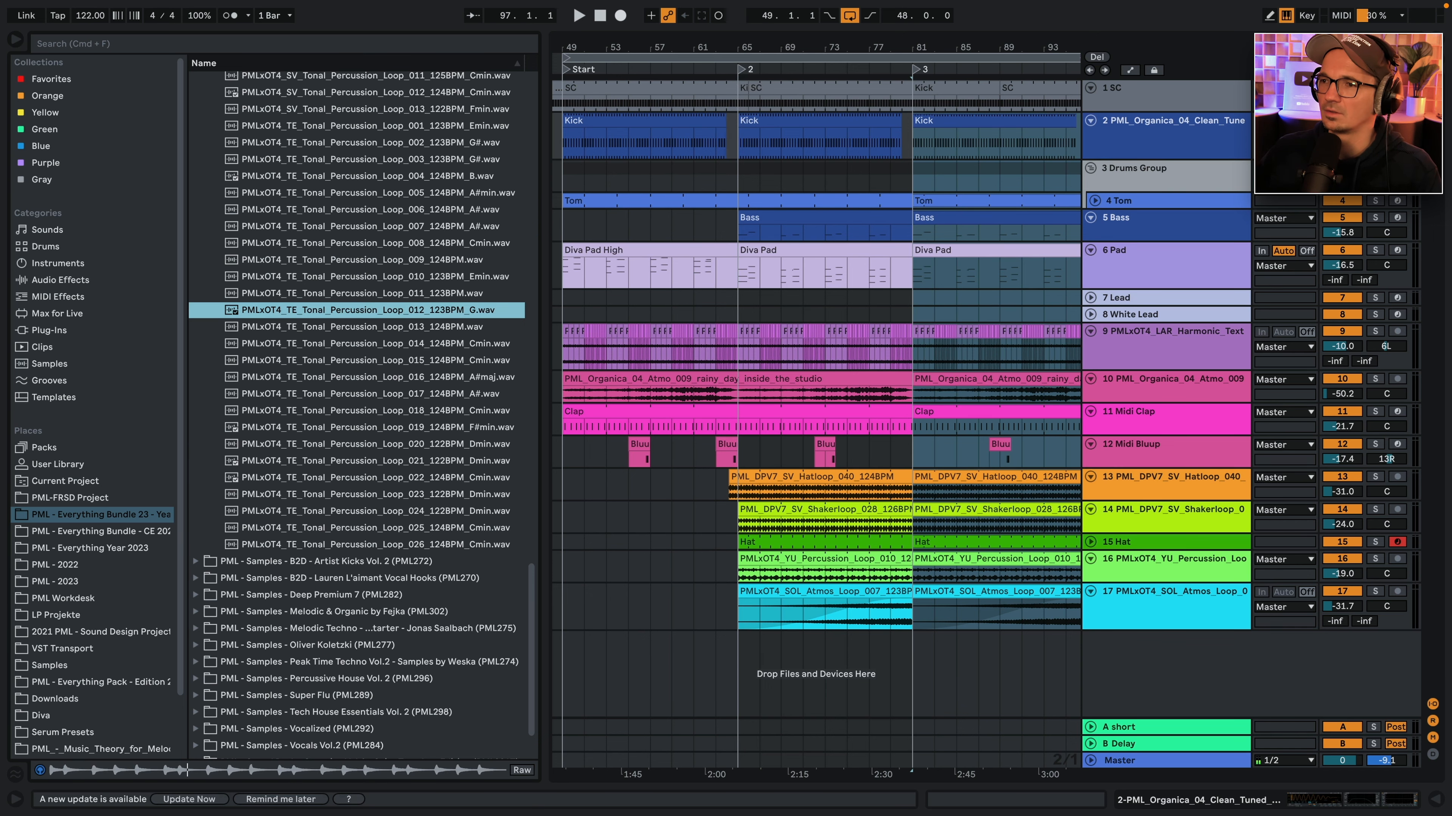
# Place PMLxOT4_TE_Tonal_Percussion_Loop_012_123BPM_G on a new audio track at bar 81 and play it with the arrangement.
pyautogui.moveTo(765, 52); pyautogui.dragTo(618, 29)
pyautogui.moveTo(373, 311); pyautogui.dragTo(721, 663)
pyautogui.press('space')
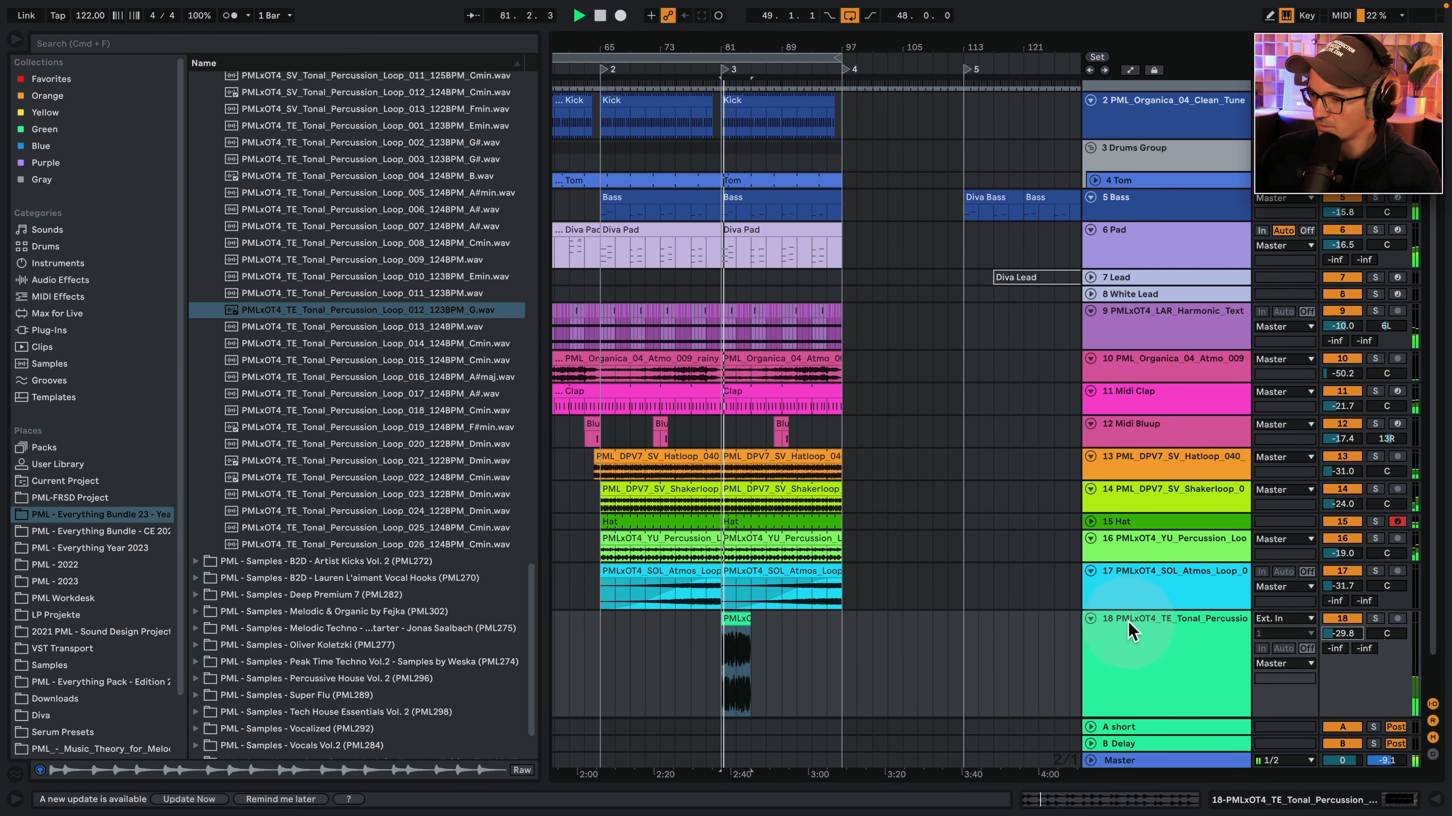
# Set the tonal percussion track's volume to -39.0 dB and extend its looped clip to bar 89, 8 bars long.
pyautogui.moveTo(739, 46); pyautogui.dragTo(766, 108)
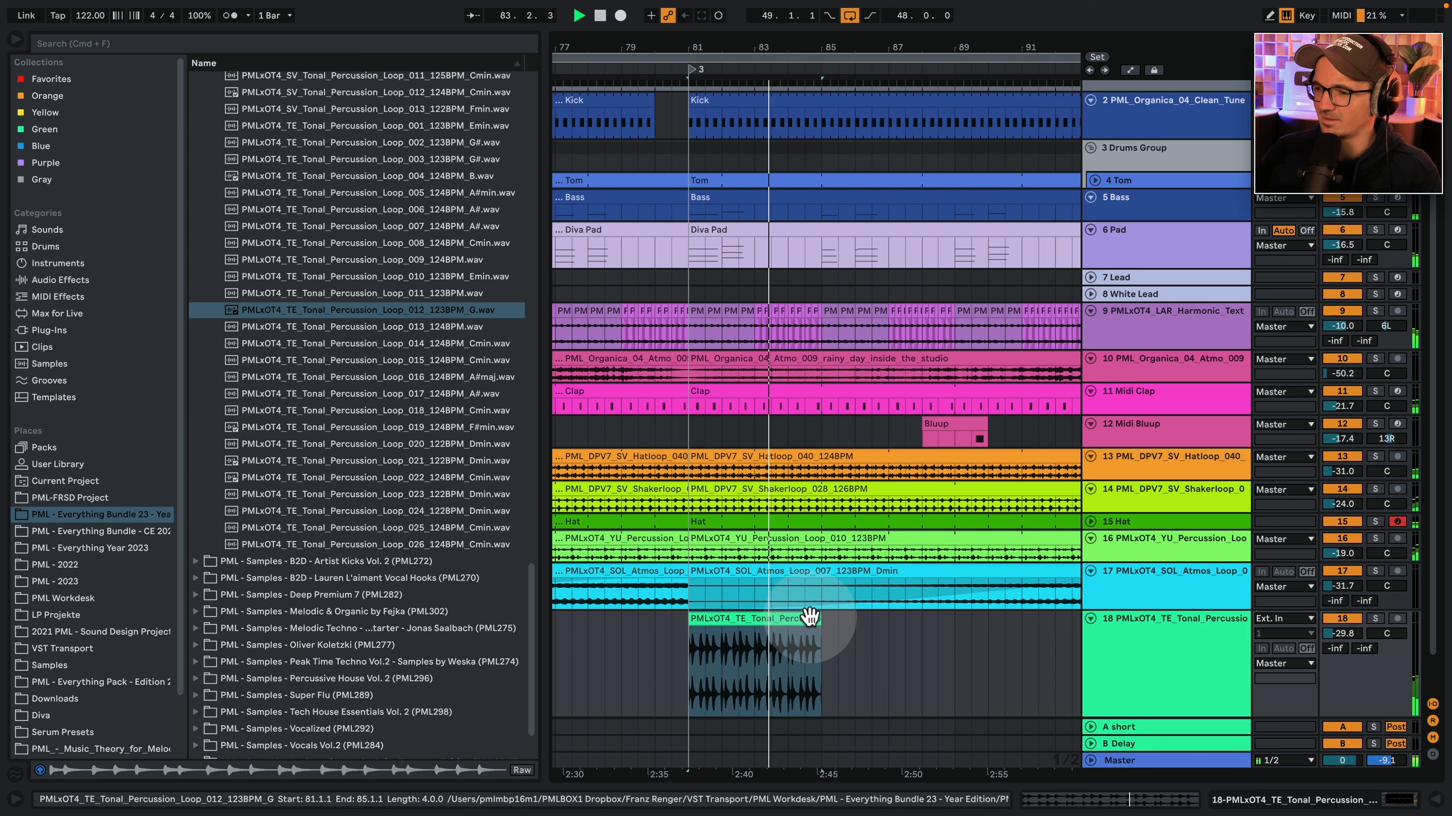
pyautogui.press('space')
pyautogui.moveTo(1347, 636); pyautogui.dragTo(1348, 653)
pyautogui.press('space')
pyautogui.moveTo(826, 622); pyautogui.dragTo(954, 621)
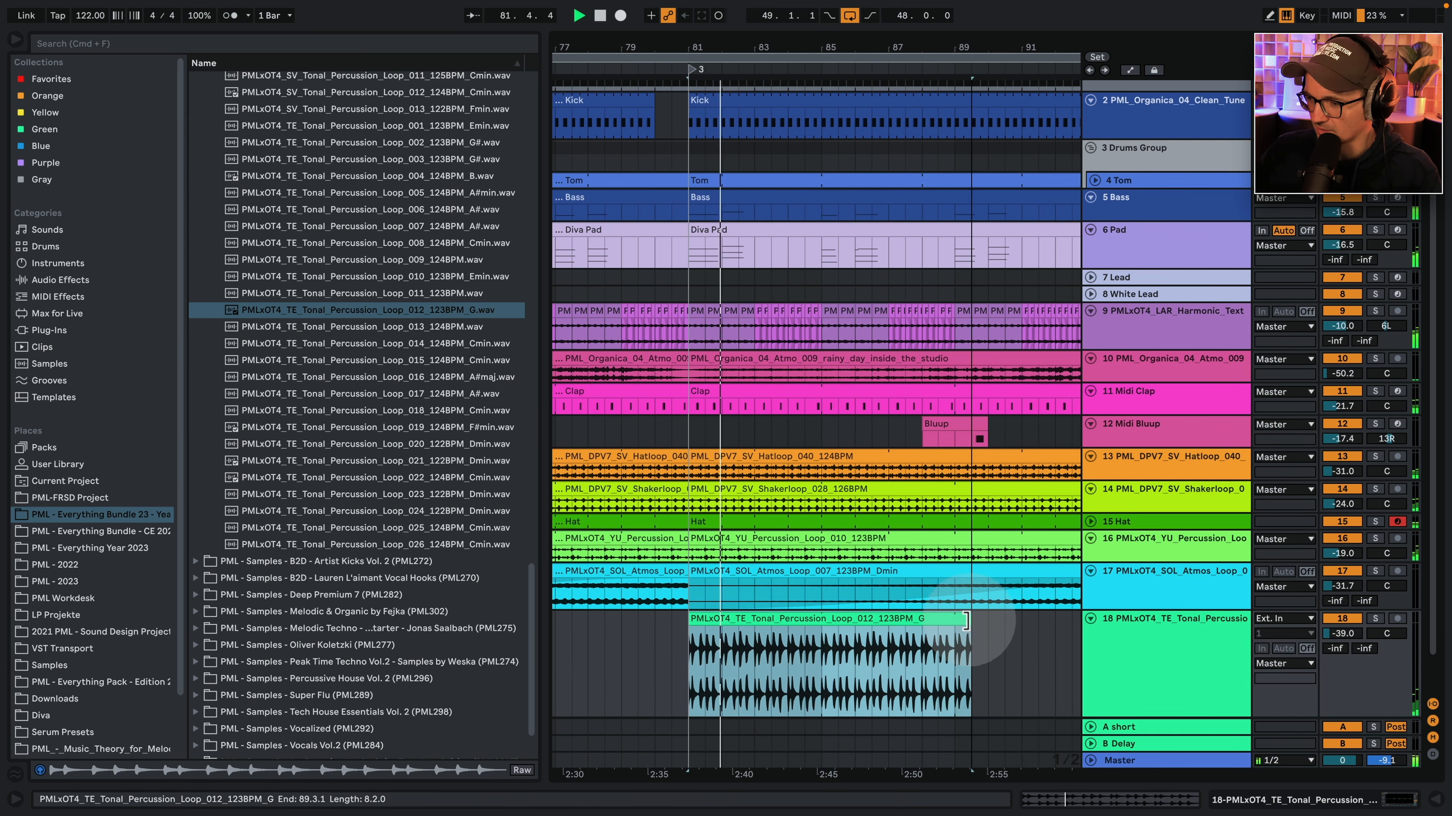
pyautogui.moveTo(742, 47); pyautogui.dragTo(690, 45)
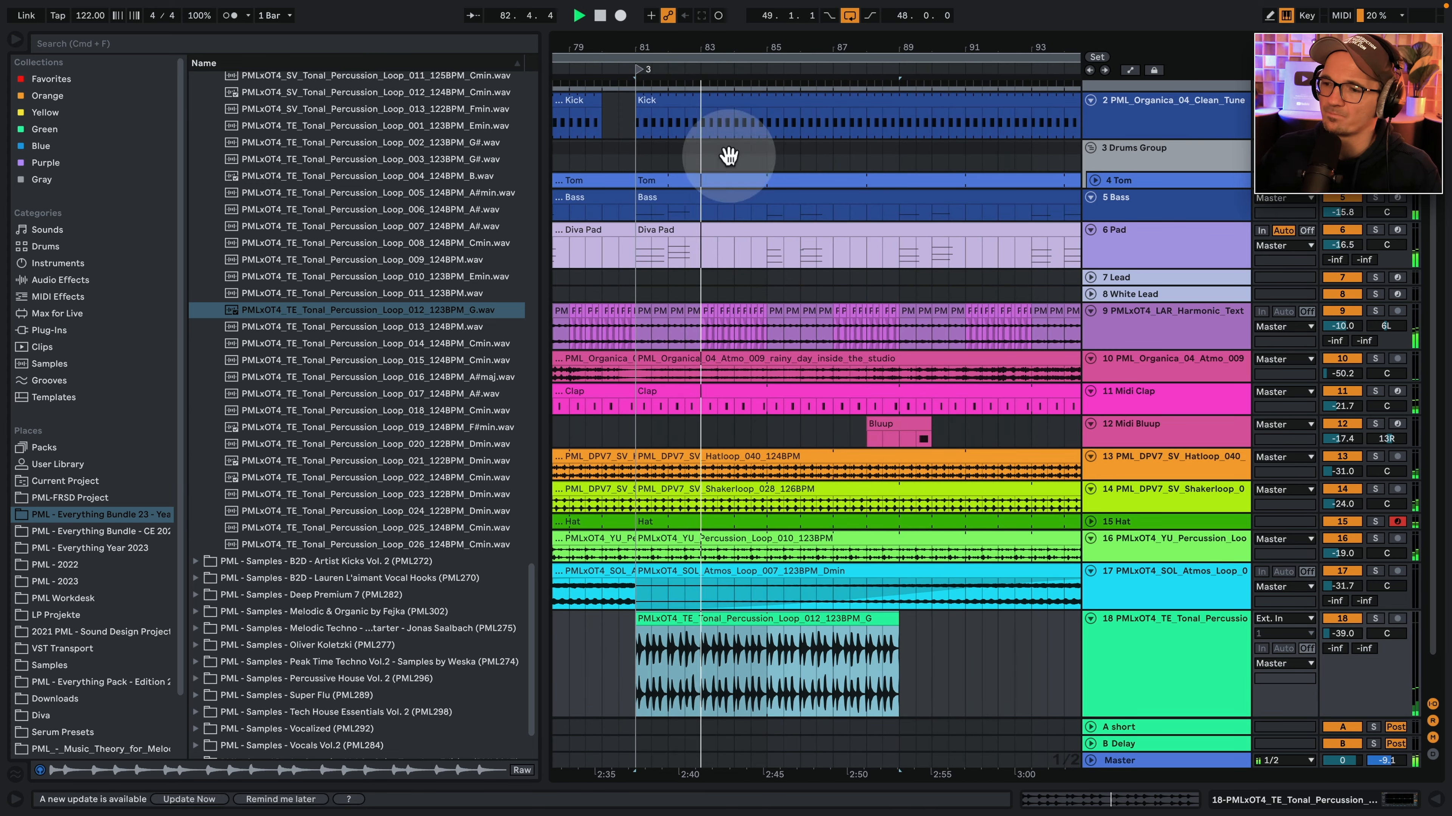
pyautogui.scroll(-3, 849, 519)
pyautogui.press('space')
# Enable the tonal percussion track's EQ Eight with a low cut at 435 Hz and Q 0.53, and play it in the mix.
pyautogui.click(857, 581)
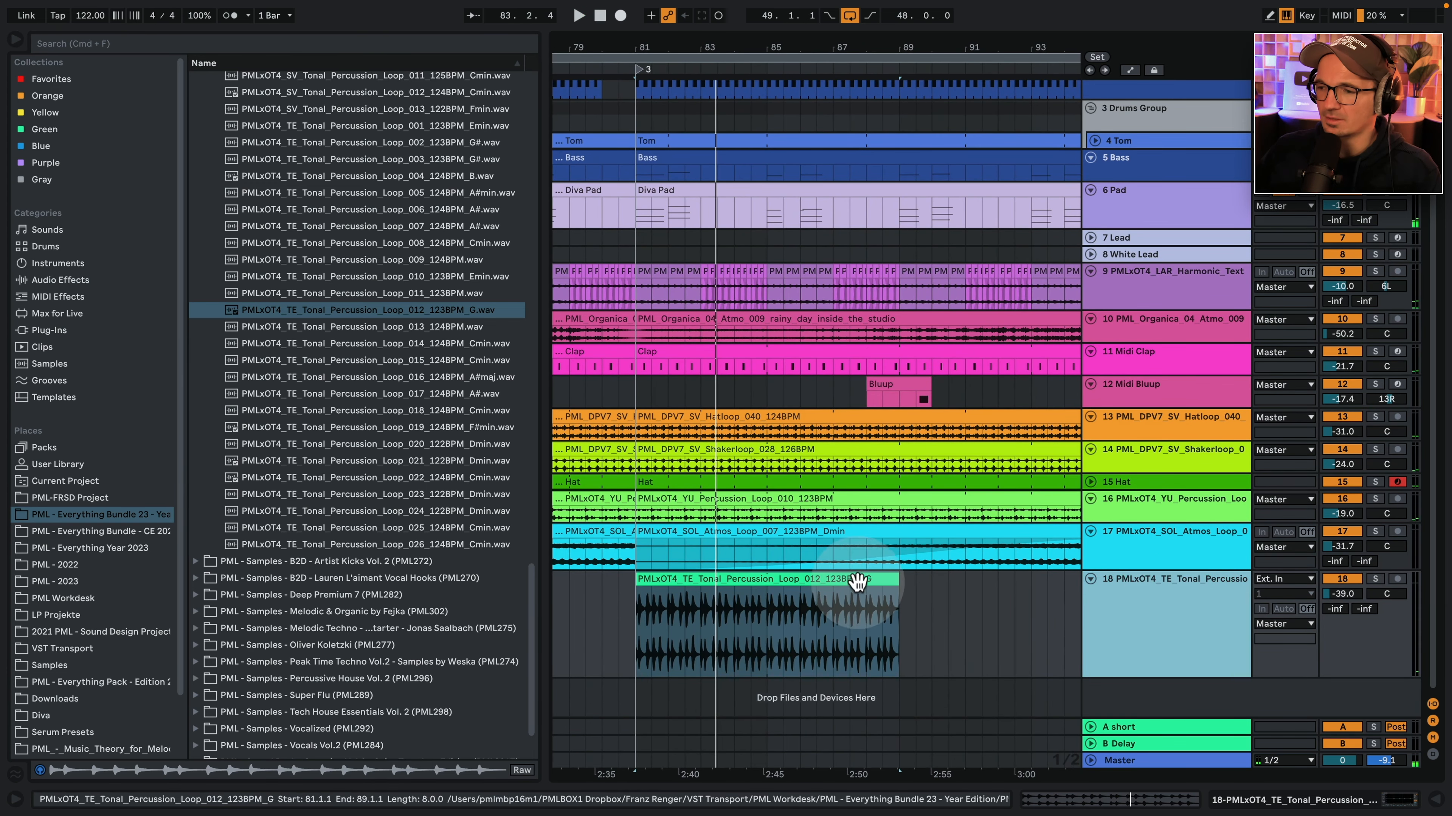
pyautogui.doubleClick(1134, 595)
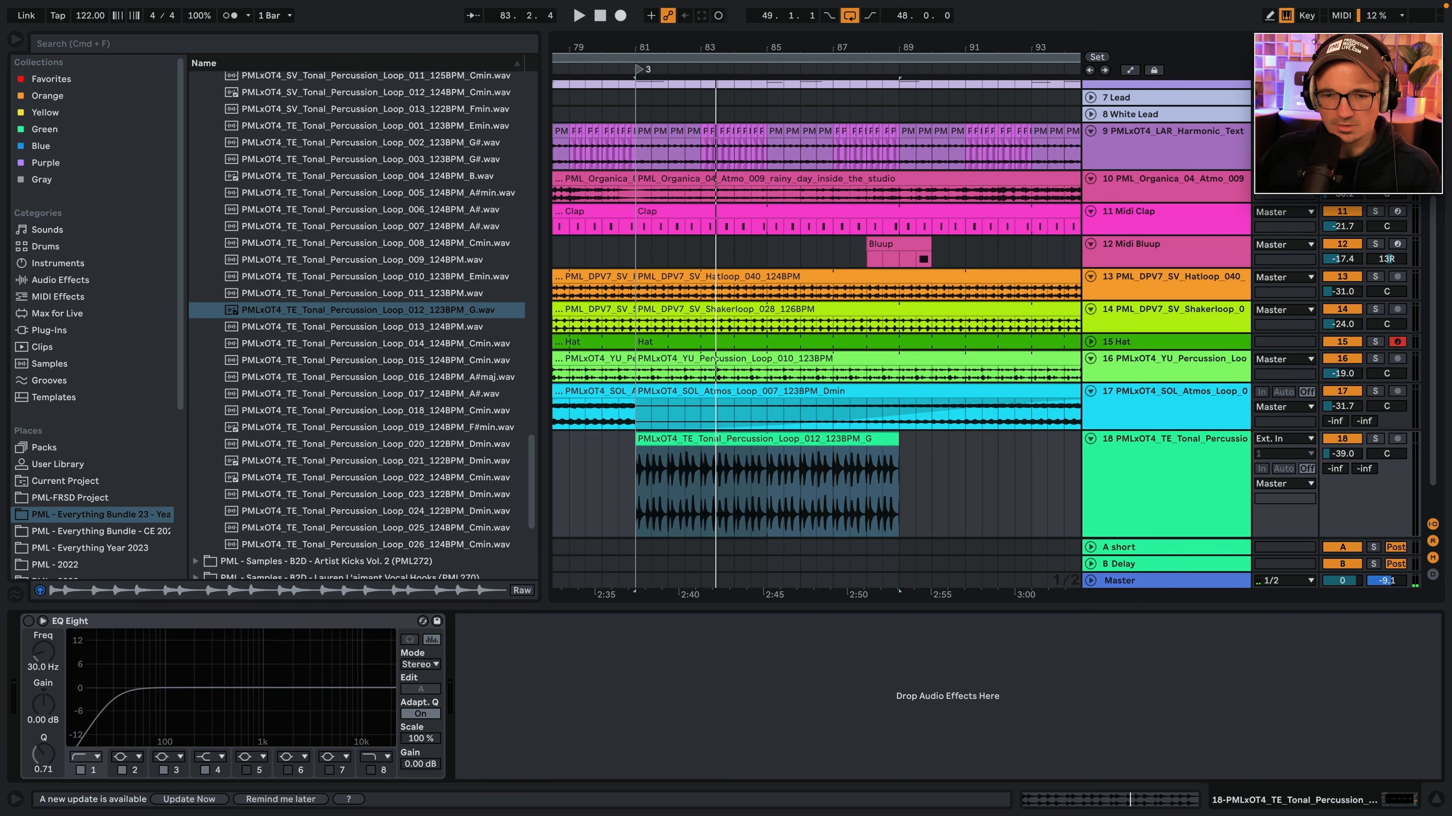
pyautogui.moveTo(116, 699); pyautogui.dragTo(228, 707)
pyautogui.press('space')
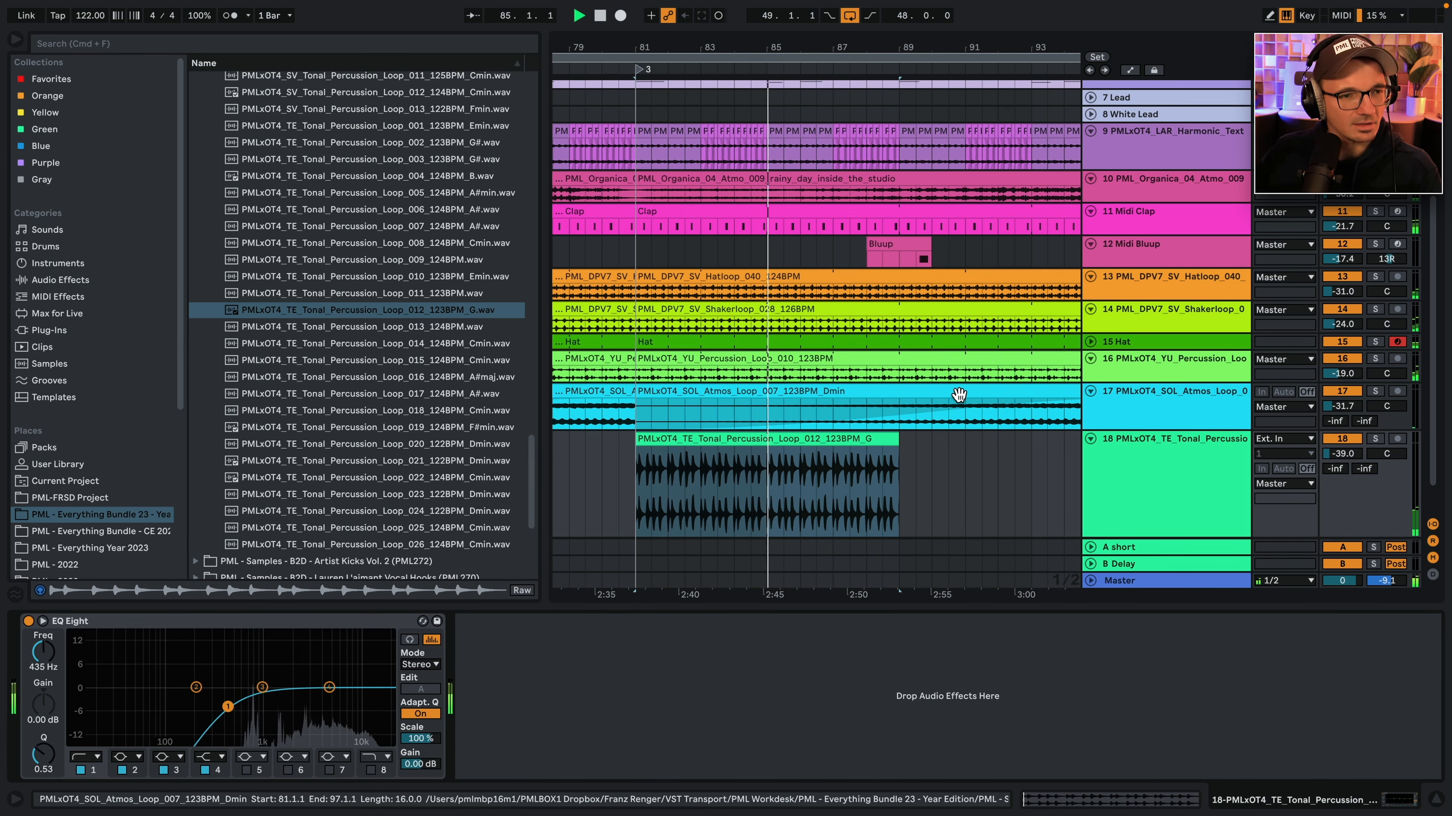
# Add an Auto Pan after the tonal percussion track's EQ Eight and set its amount to 22.2%.
pyautogui.click(60, 279)
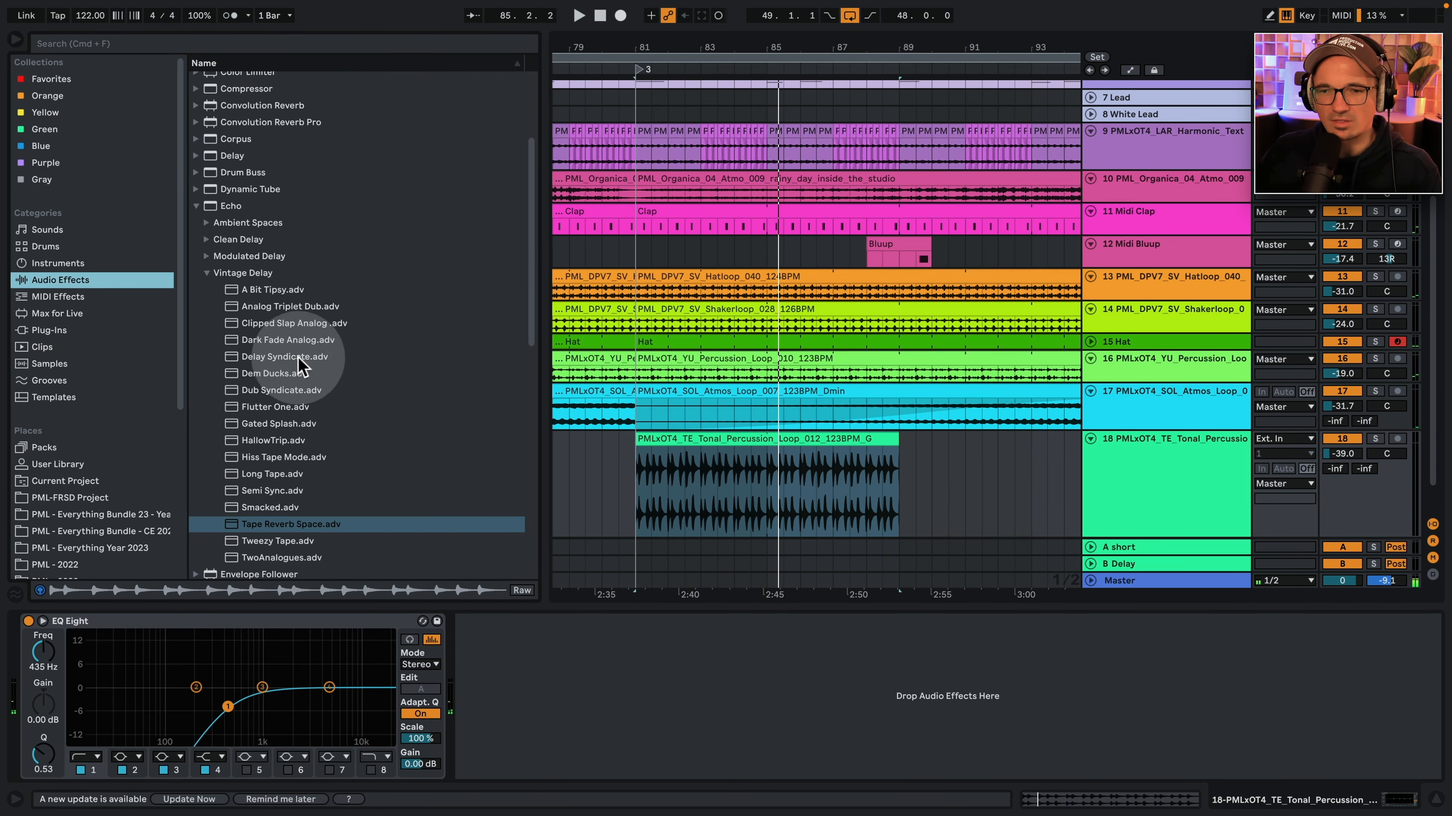
pyautogui.scroll(5, 303, 343)
pyautogui.doubleClick(239, 146)
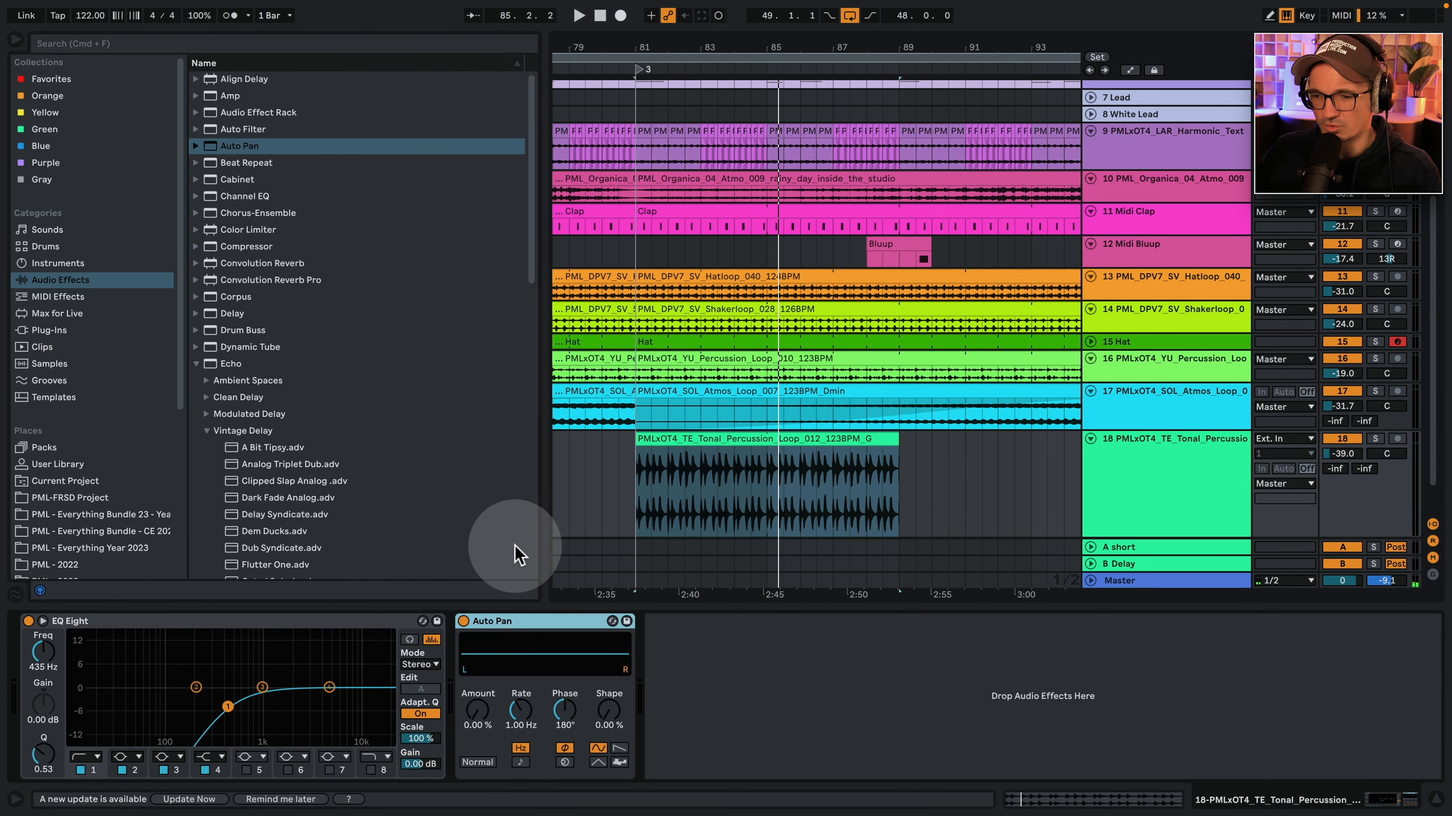
pyautogui.moveTo(477, 710); pyautogui.dragTo(474, 708)
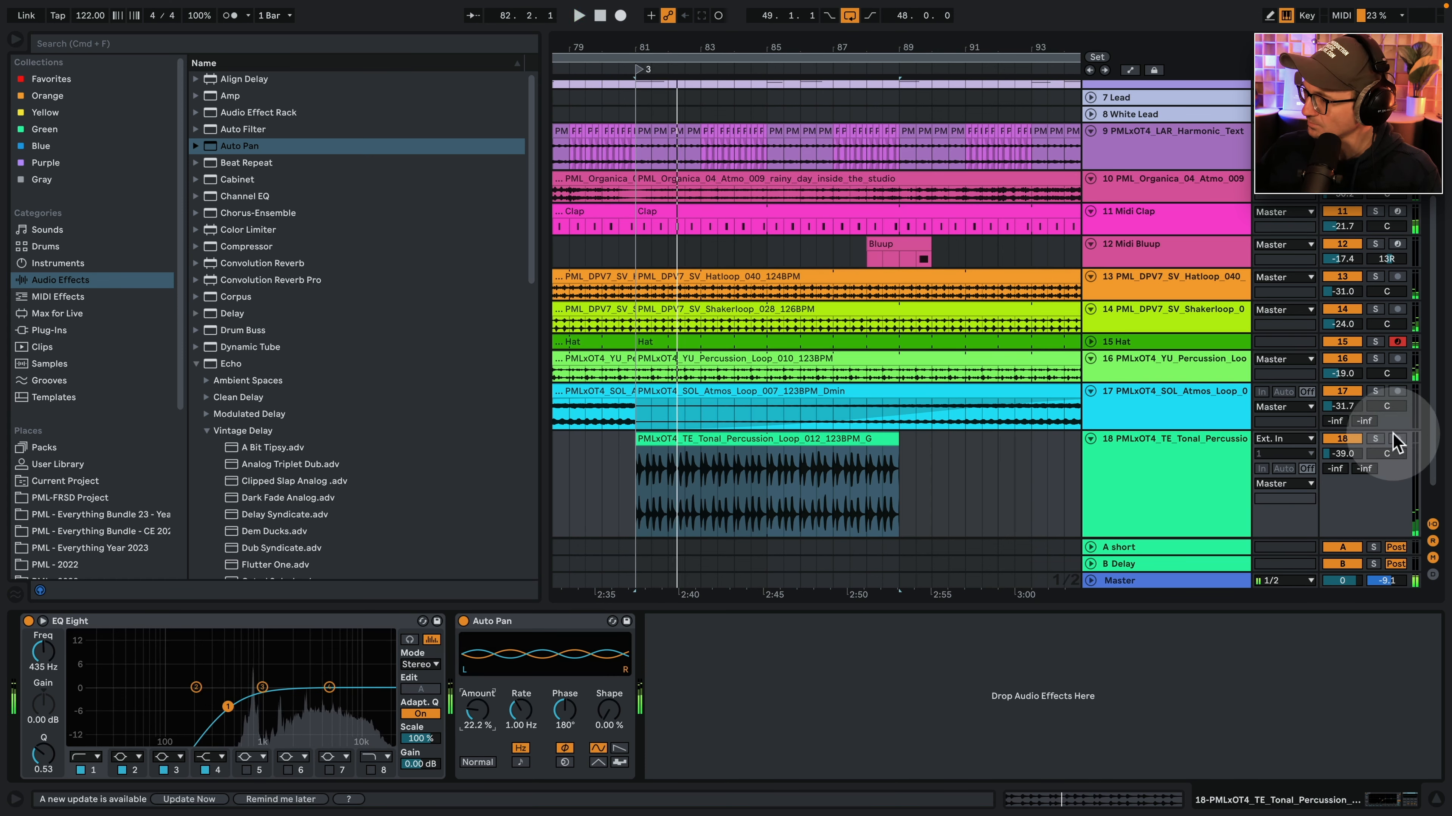
# Set the tonal percussion track's send to the A-short reverb to -21.0 dB and play it soloed and in the mix.
pyautogui.moveTo(1335, 468); pyautogui.dragTo(1336, 460)
pyautogui.press('space')
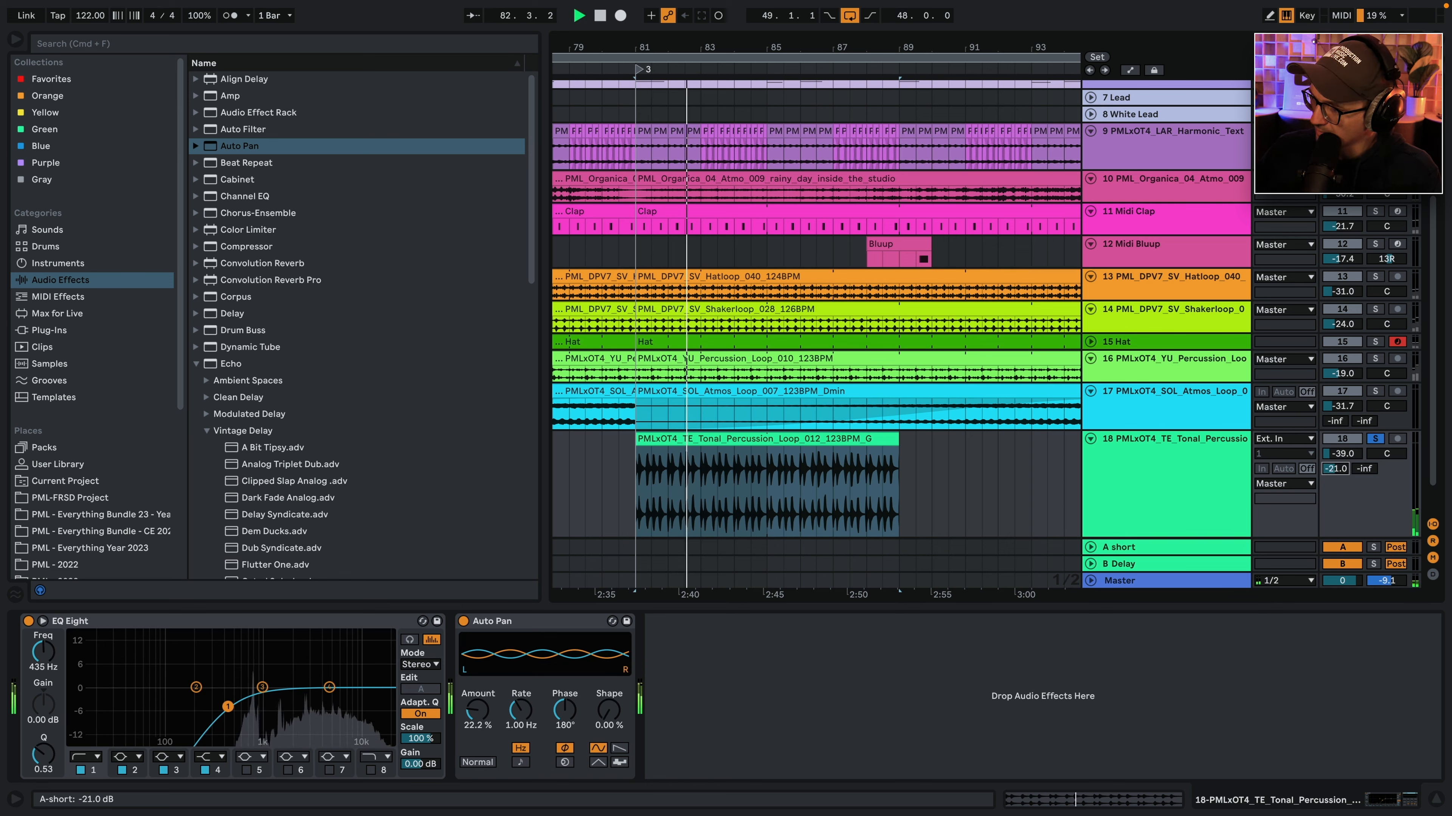
pyautogui.click(1166, 547)
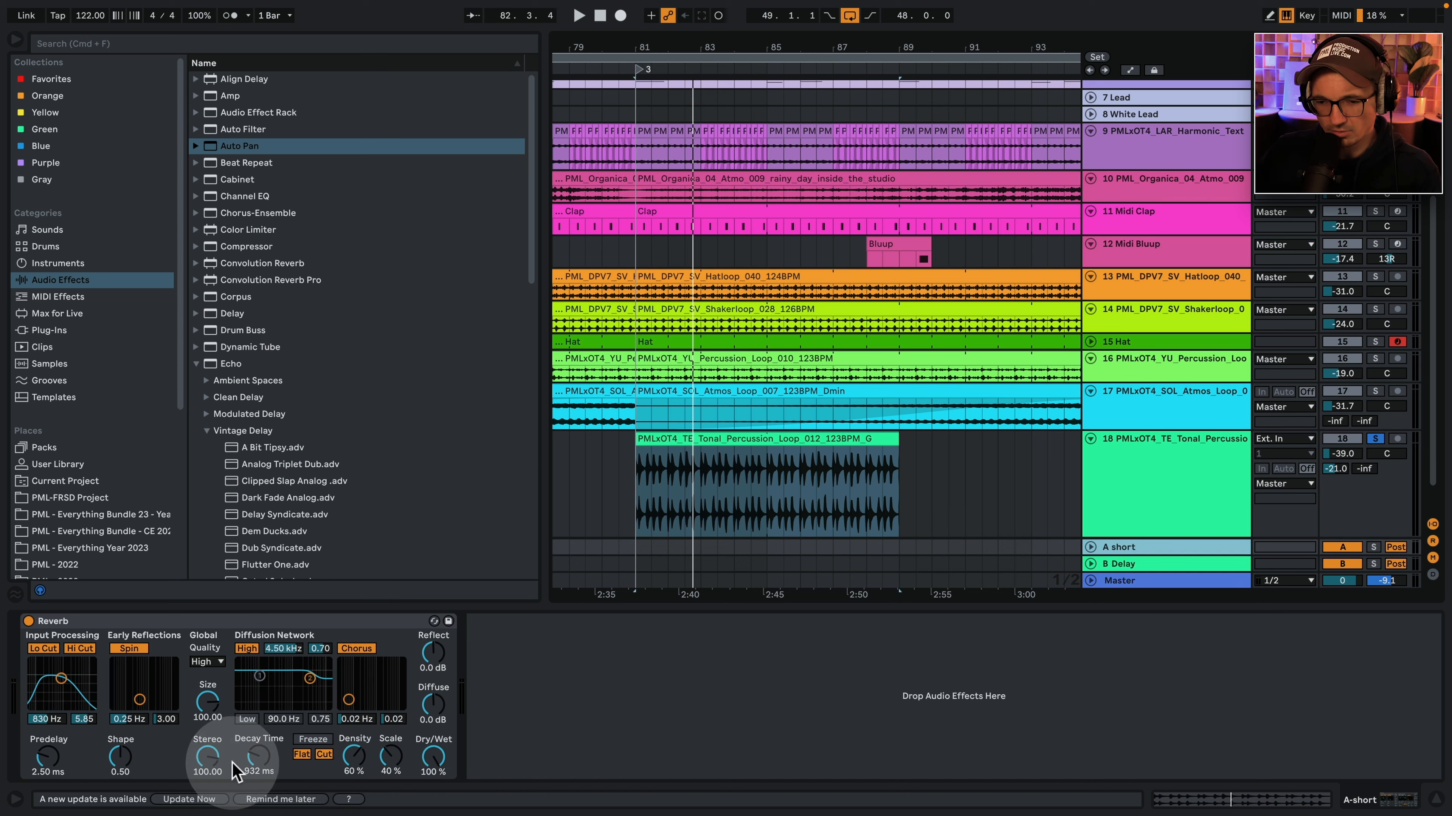
pyautogui.press('space')
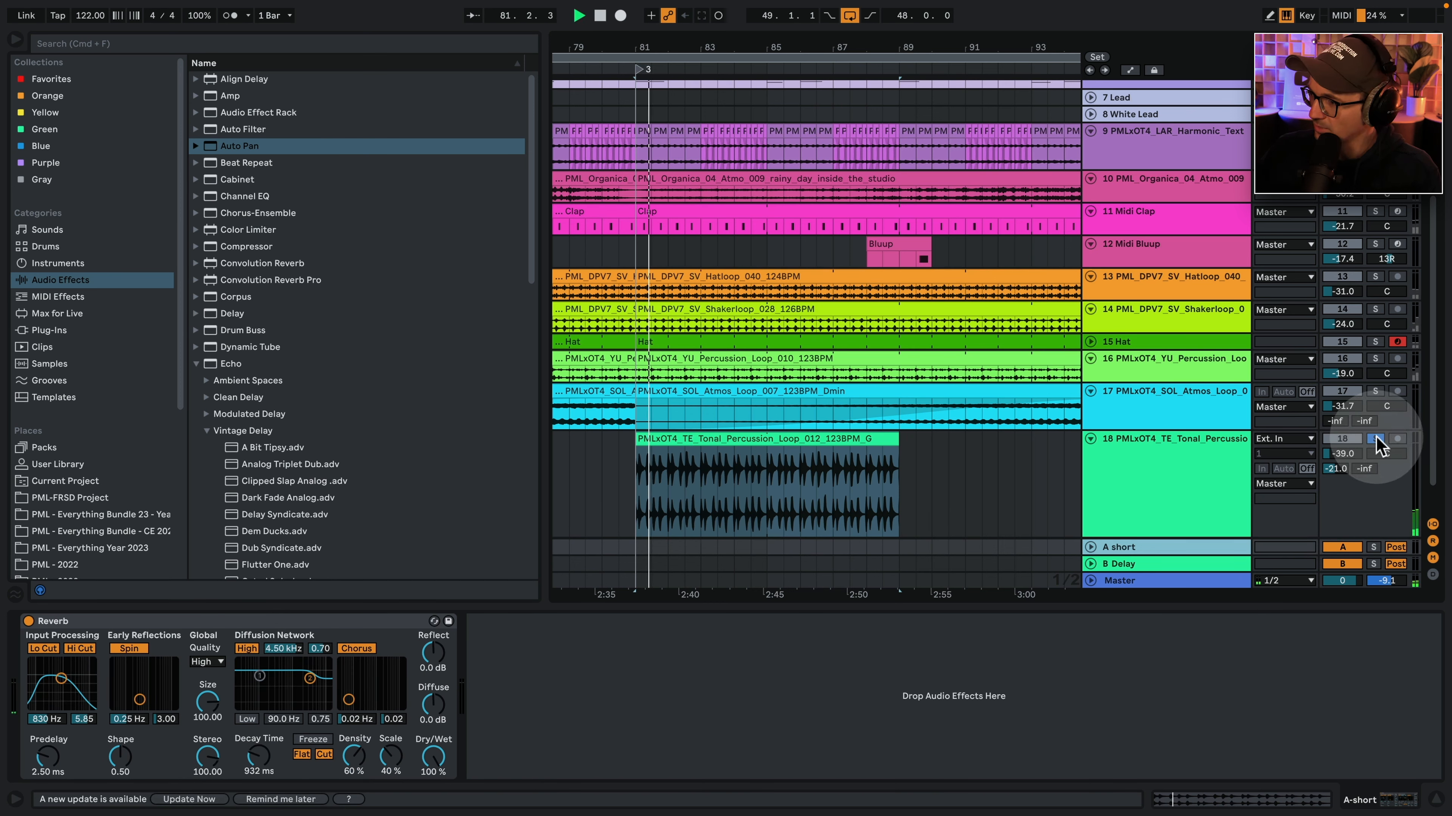
pyautogui.click(1376, 441)
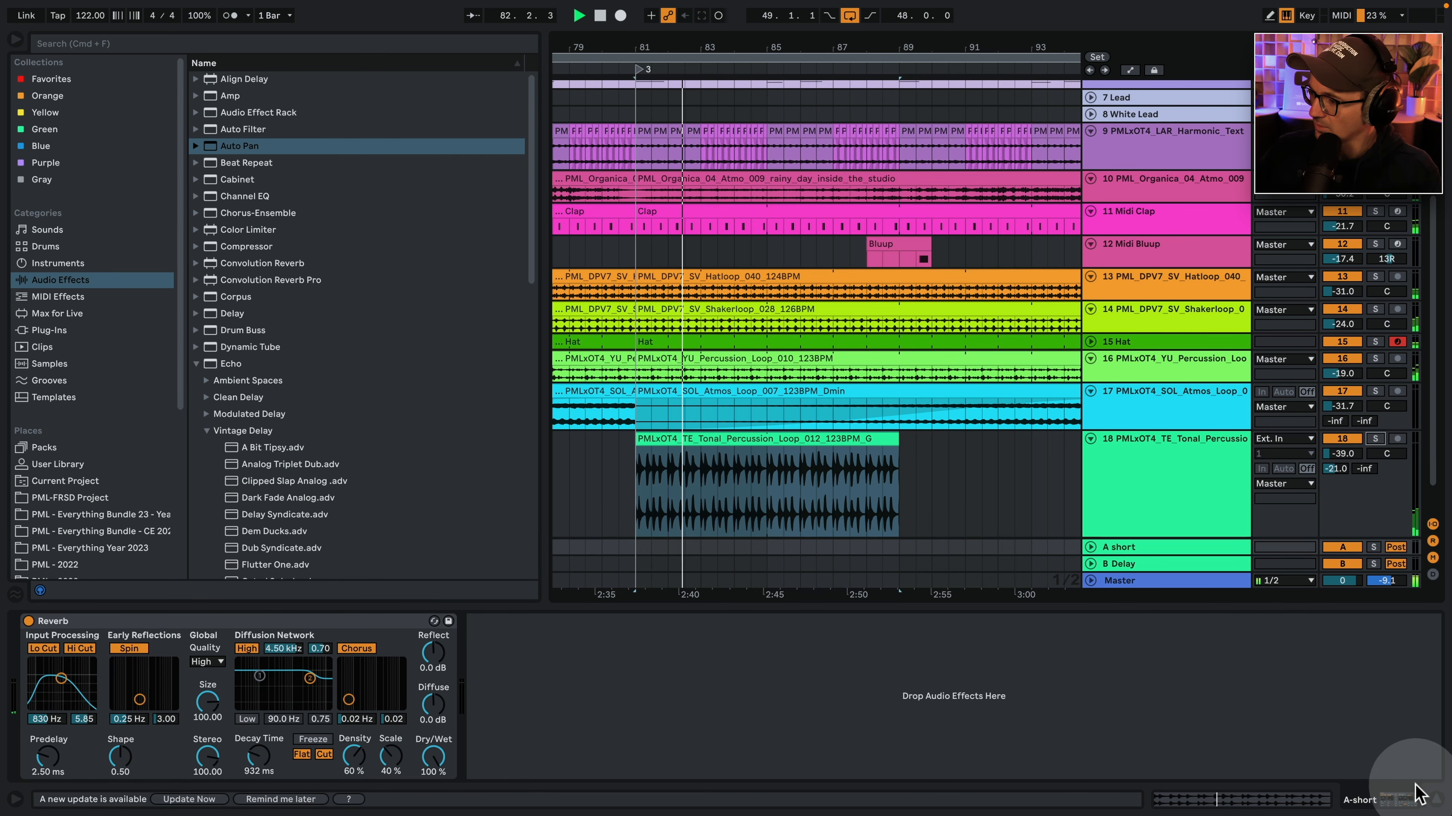
# Minimize the tonal percussion track's height and extend its looped clip to bar 97.
pyautogui.click(1436, 800)
pyautogui.click(1143, 640)
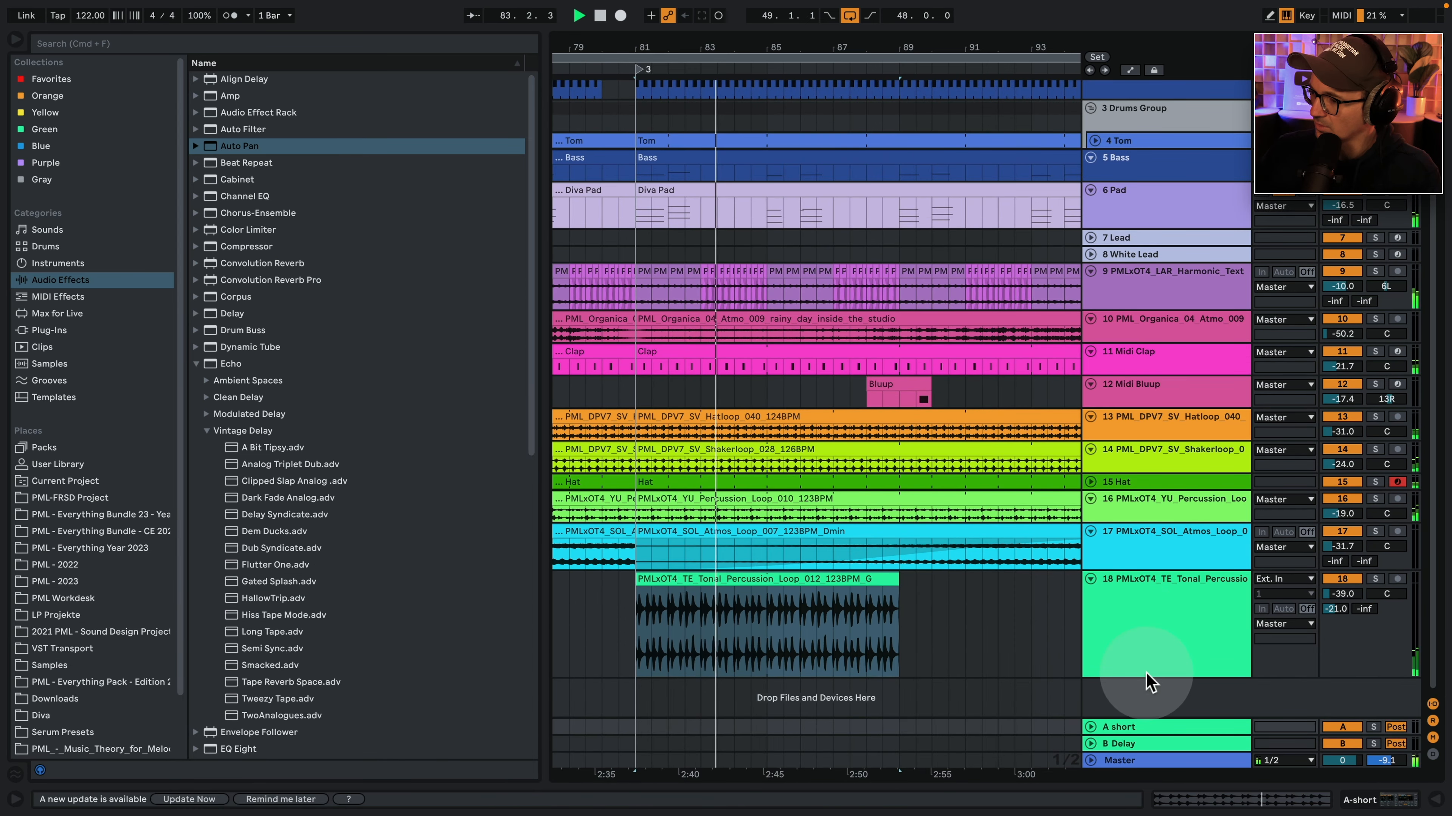
pyautogui.moveTo(1145, 669); pyautogui.dragTo(1157, 602)
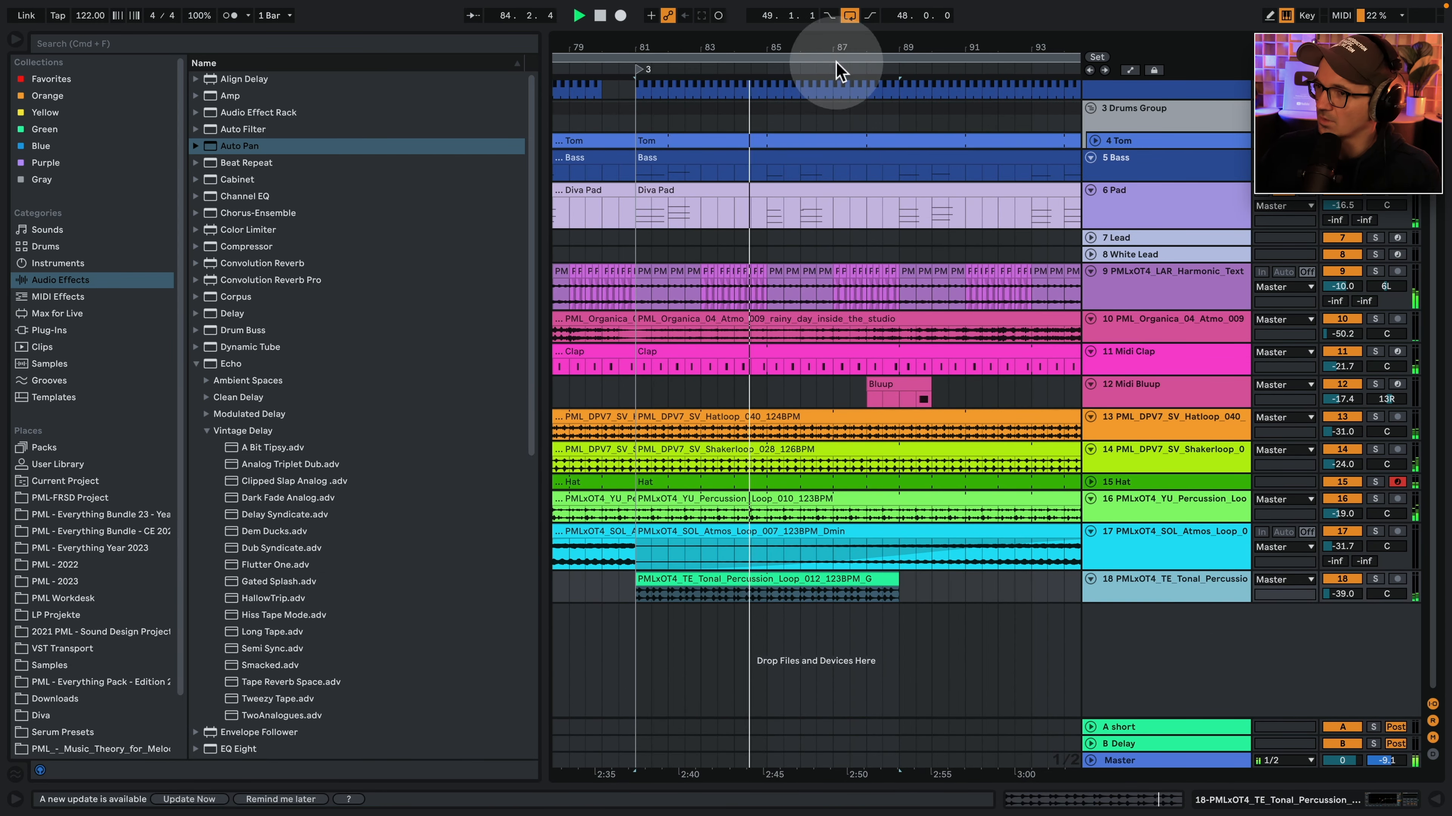
pyautogui.moveTo(831, 48); pyautogui.dragTo(804, 52)
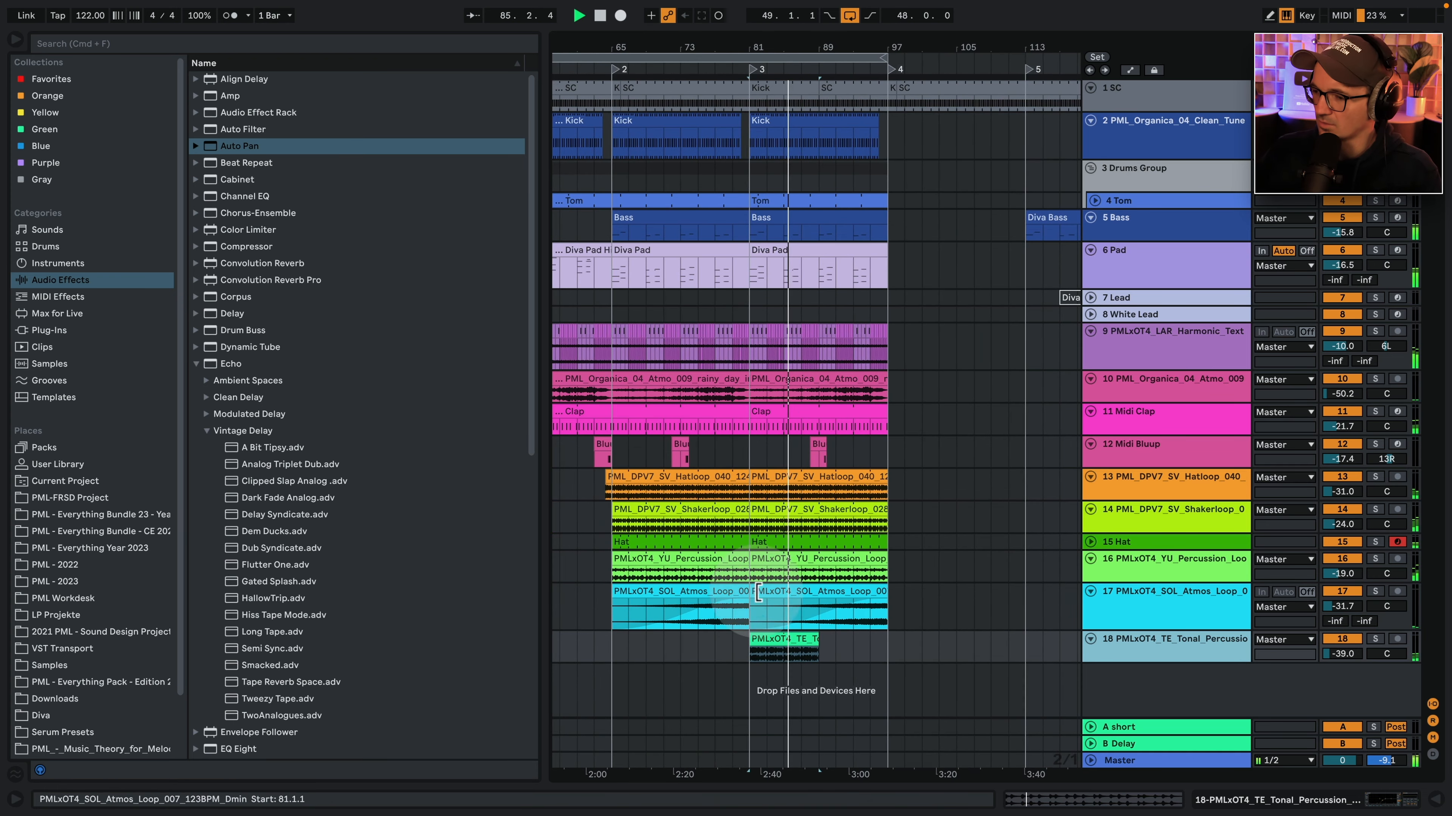
pyautogui.moveTo(823, 643); pyautogui.dragTo(883, 644)
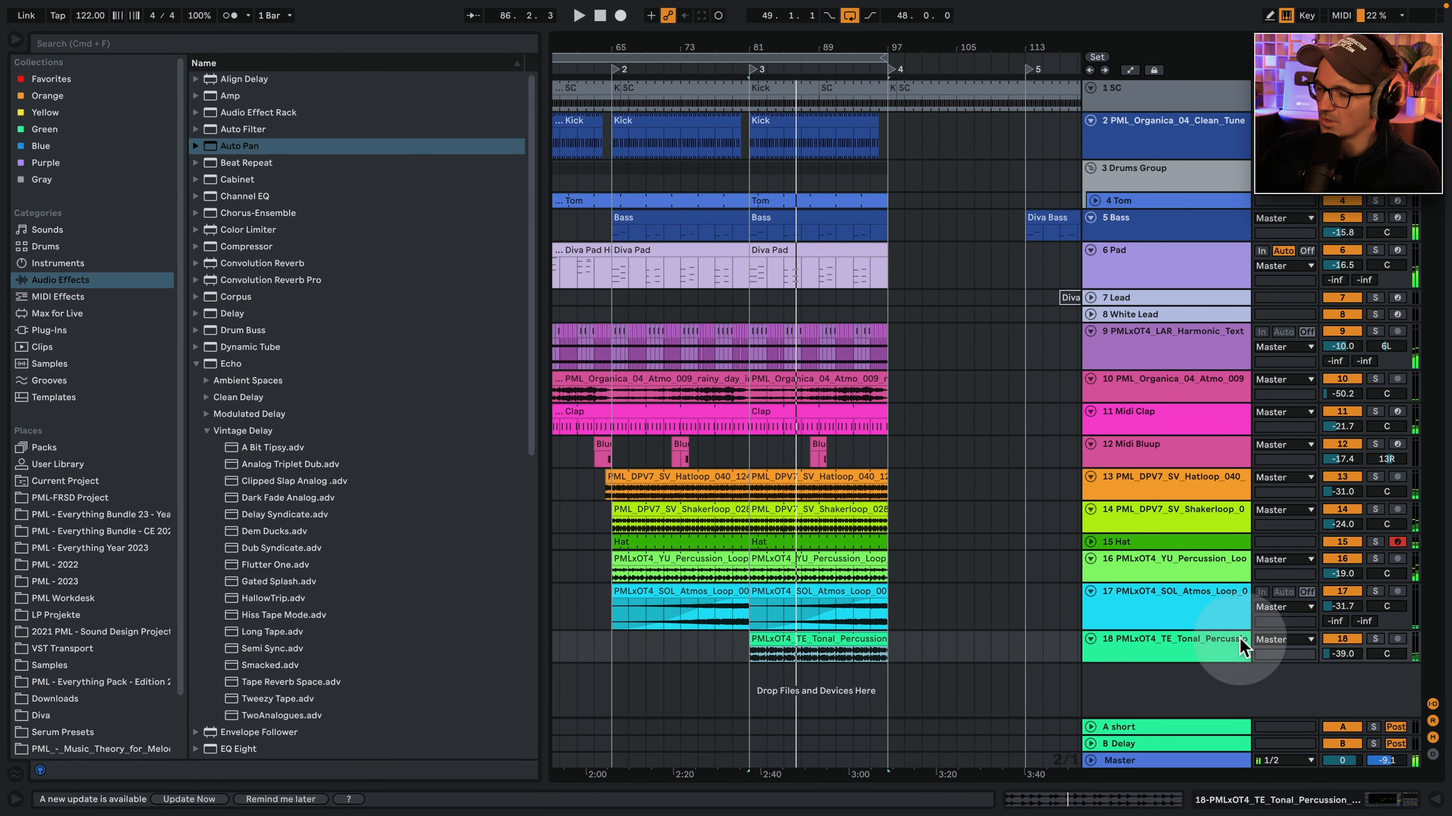
pyautogui.click(1375, 639)
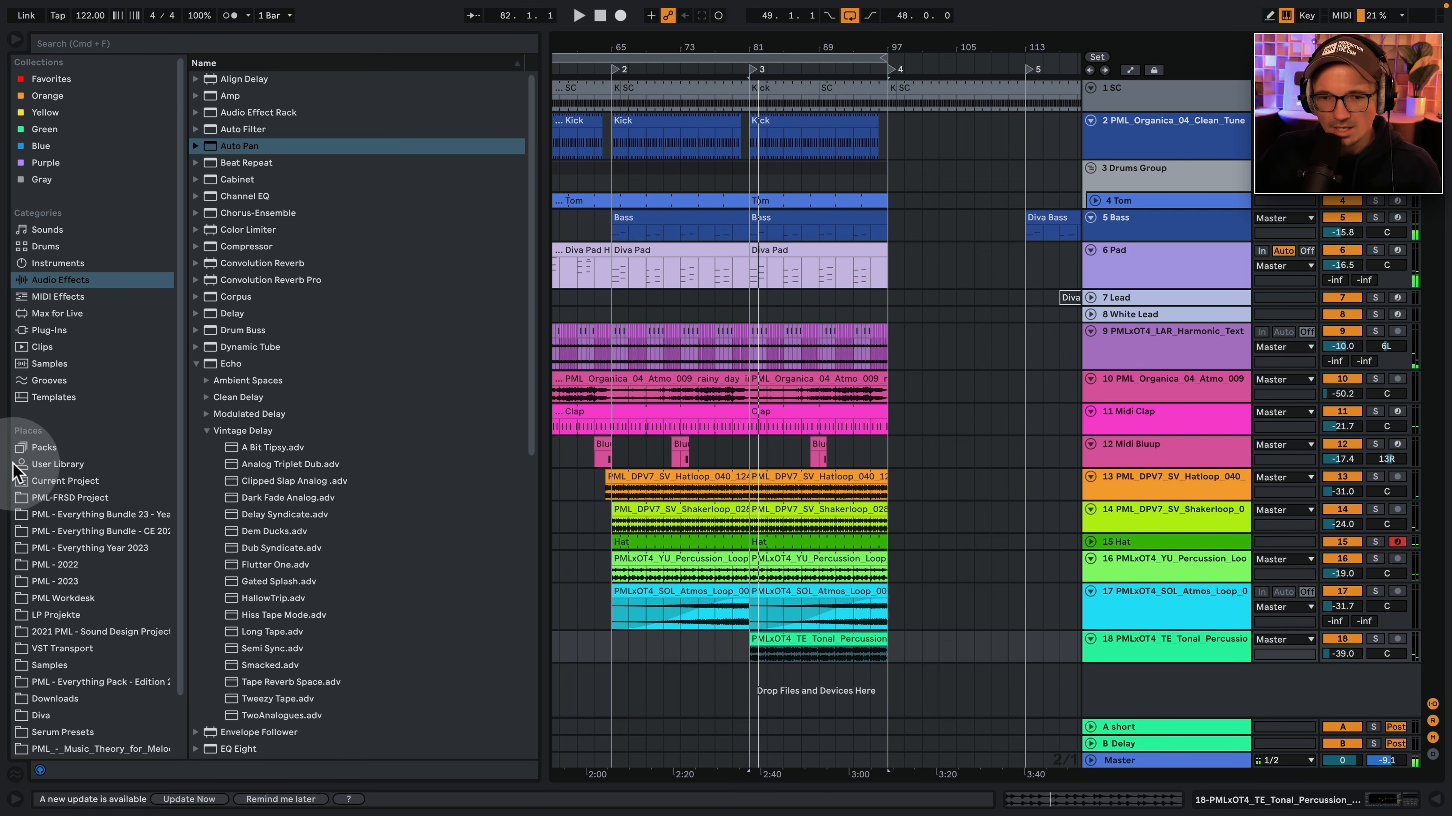
# Browse the Everything Bundle 23 sample library to the One-Shots folder of Deep Premium 7 and collapse its Hihats folder.
pyautogui.click(97, 514)
pyautogui.scroll(15, 364, 452)
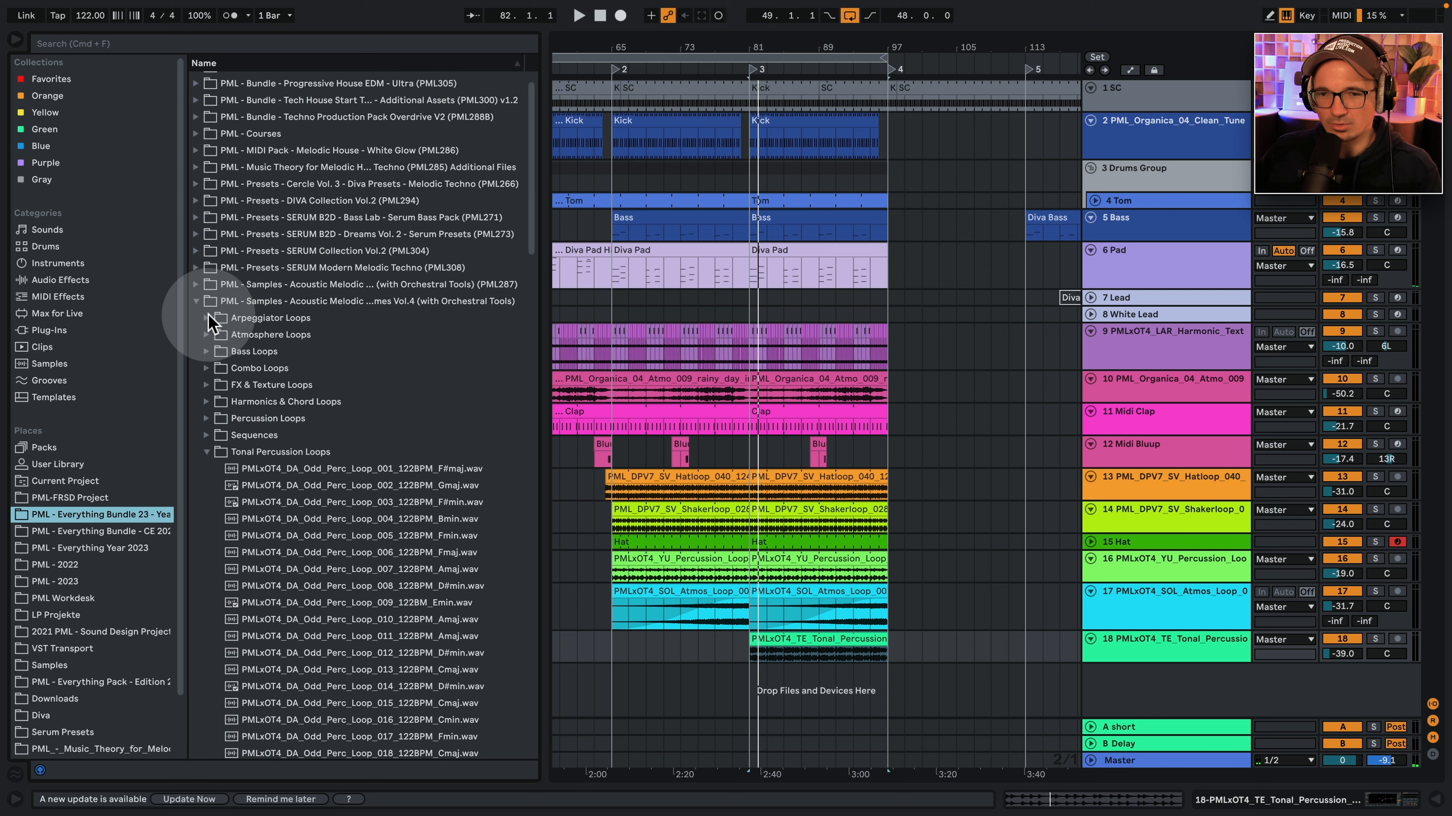
pyautogui.click(195, 301)
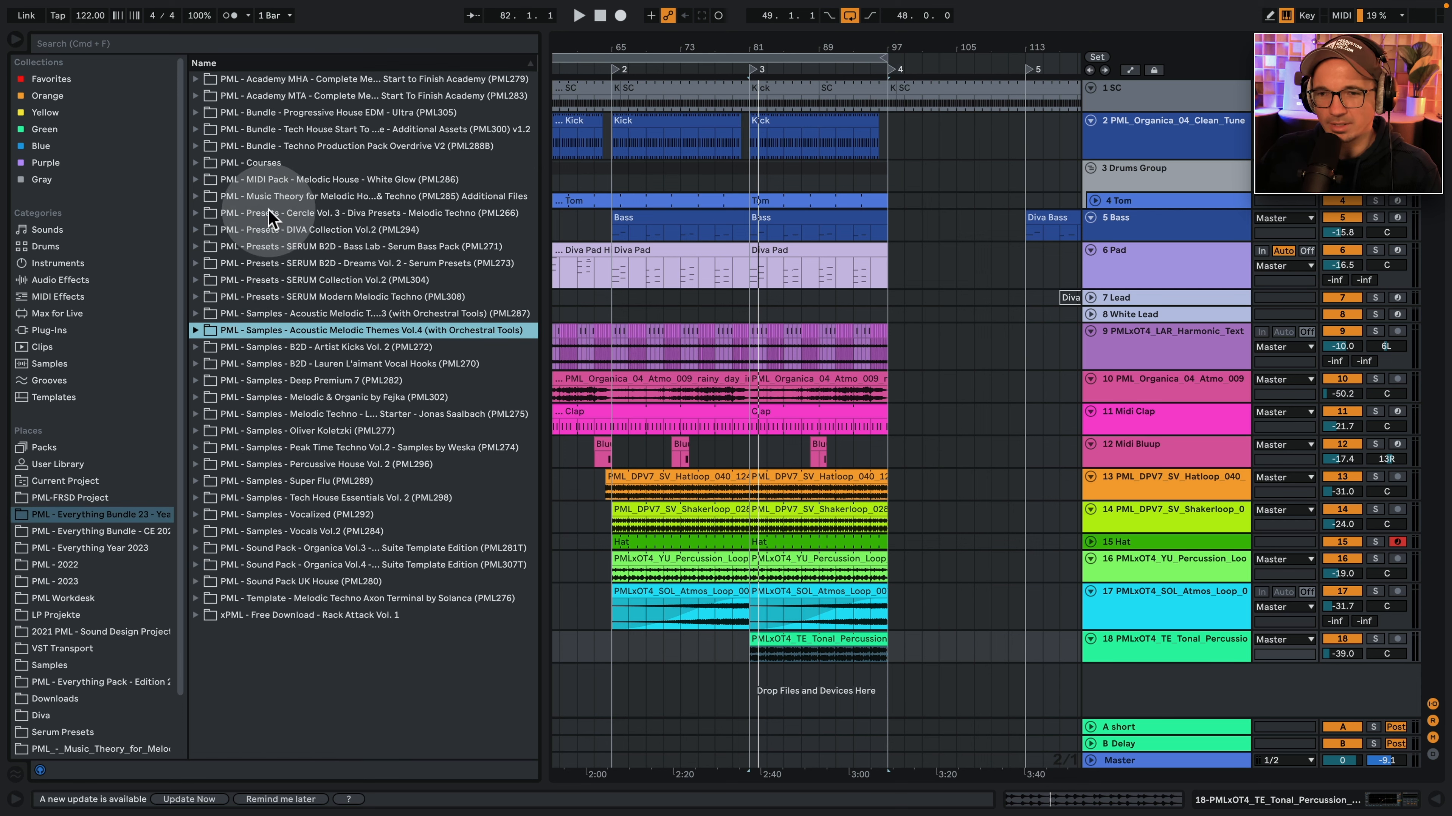
pyautogui.click(198, 379)
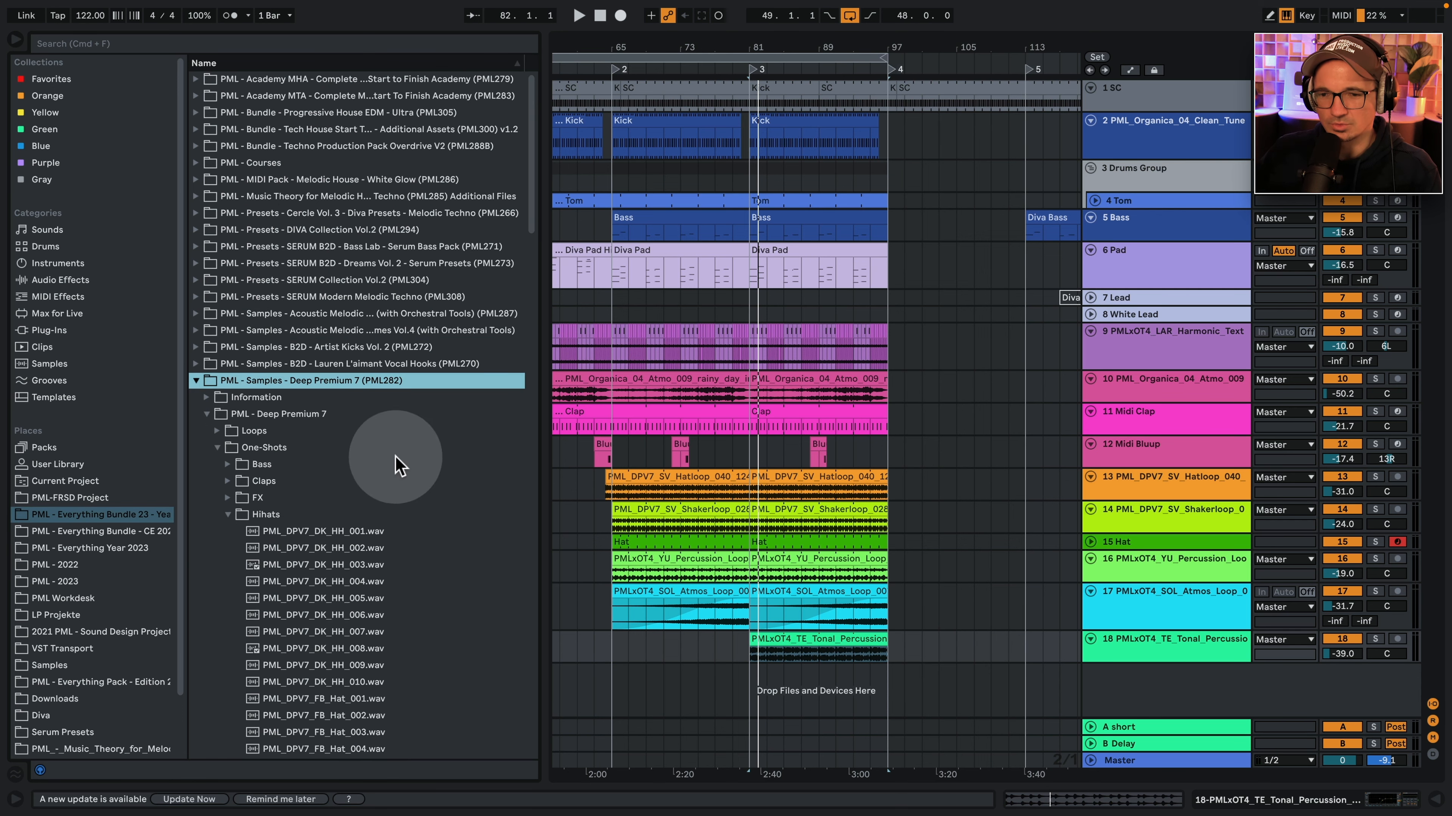
pyautogui.scroll(-5, 394, 457)
pyautogui.click(229, 308)
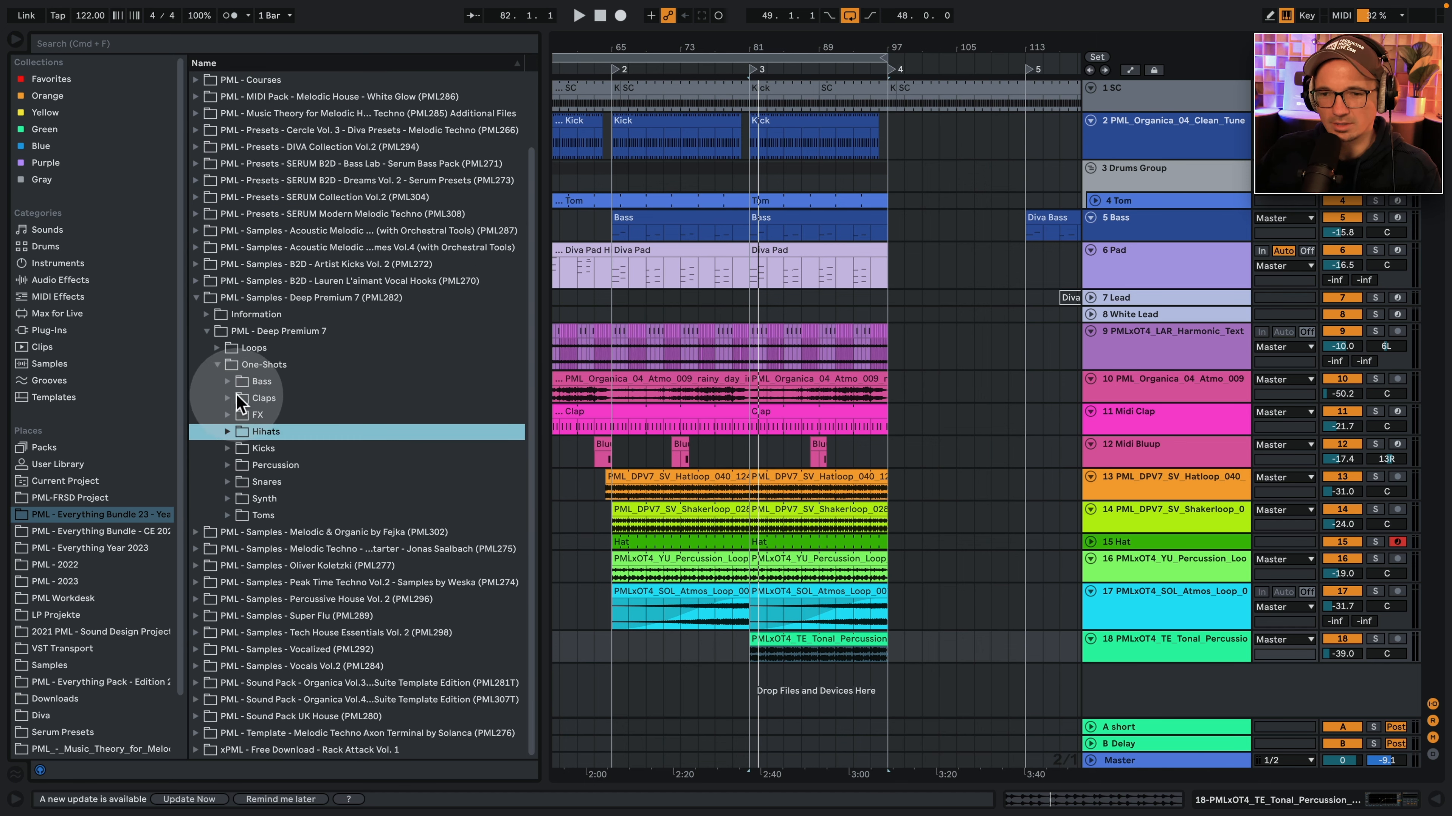
# Audition the clap one-shots in the Deep Premium 7 Claps folder.
pyautogui.click(228, 398)
pyautogui.press('Down')
pyautogui.press('Down')
pyautogui.press('Down')
pyautogui.press('Down')
pyautogui.press('Down')
pyautogui.press('Down')
pyautogui.press('Down')
pyautogui.press('Down')
pyautogui.press('Down')
pyautogui.press('Down')
pyautogui.press('Down')
pyautogui.press('Down')
pyautogui.press('Down')
pyautogui.press('Down')
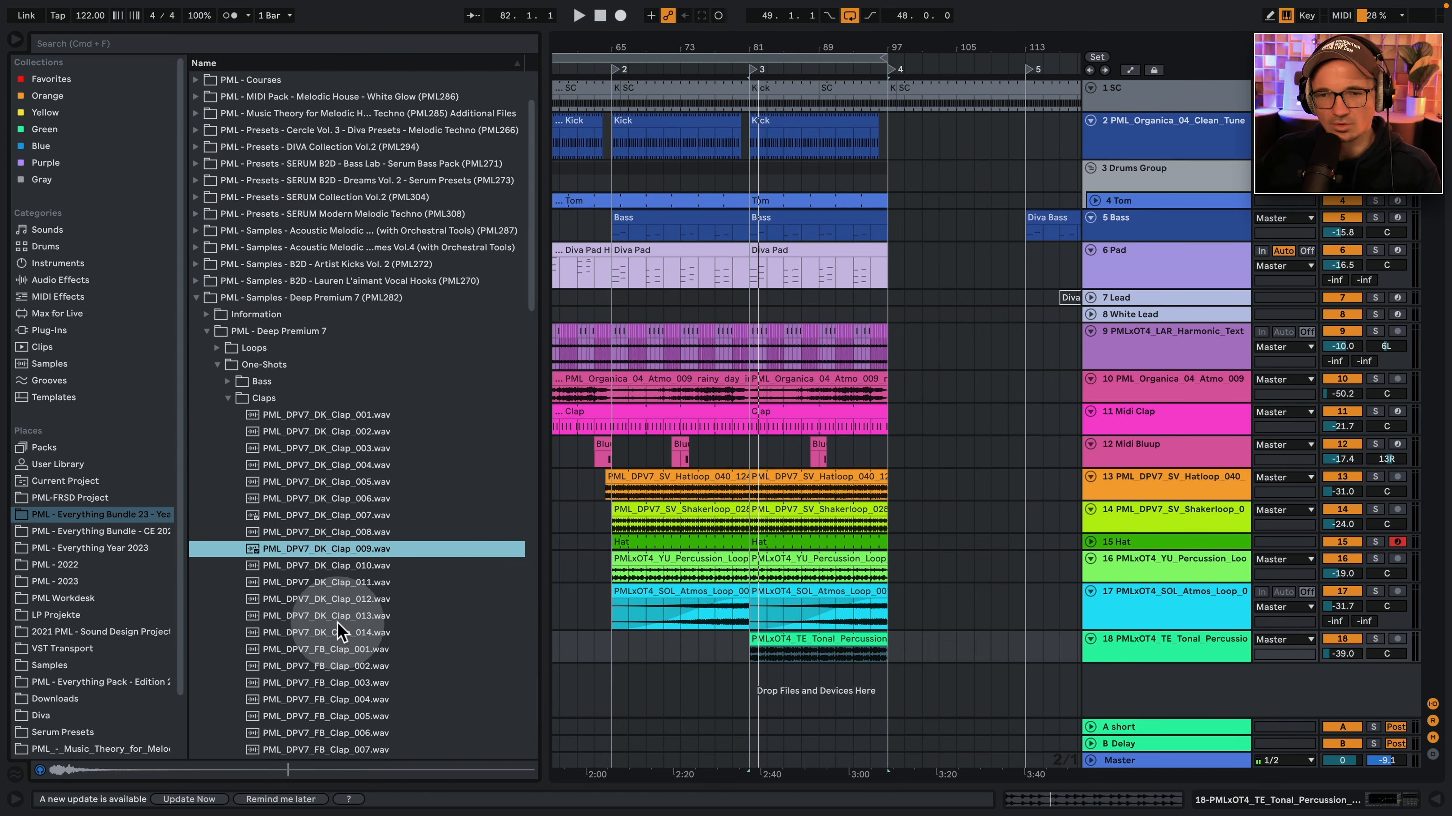
pyautogui.click(232, 401)
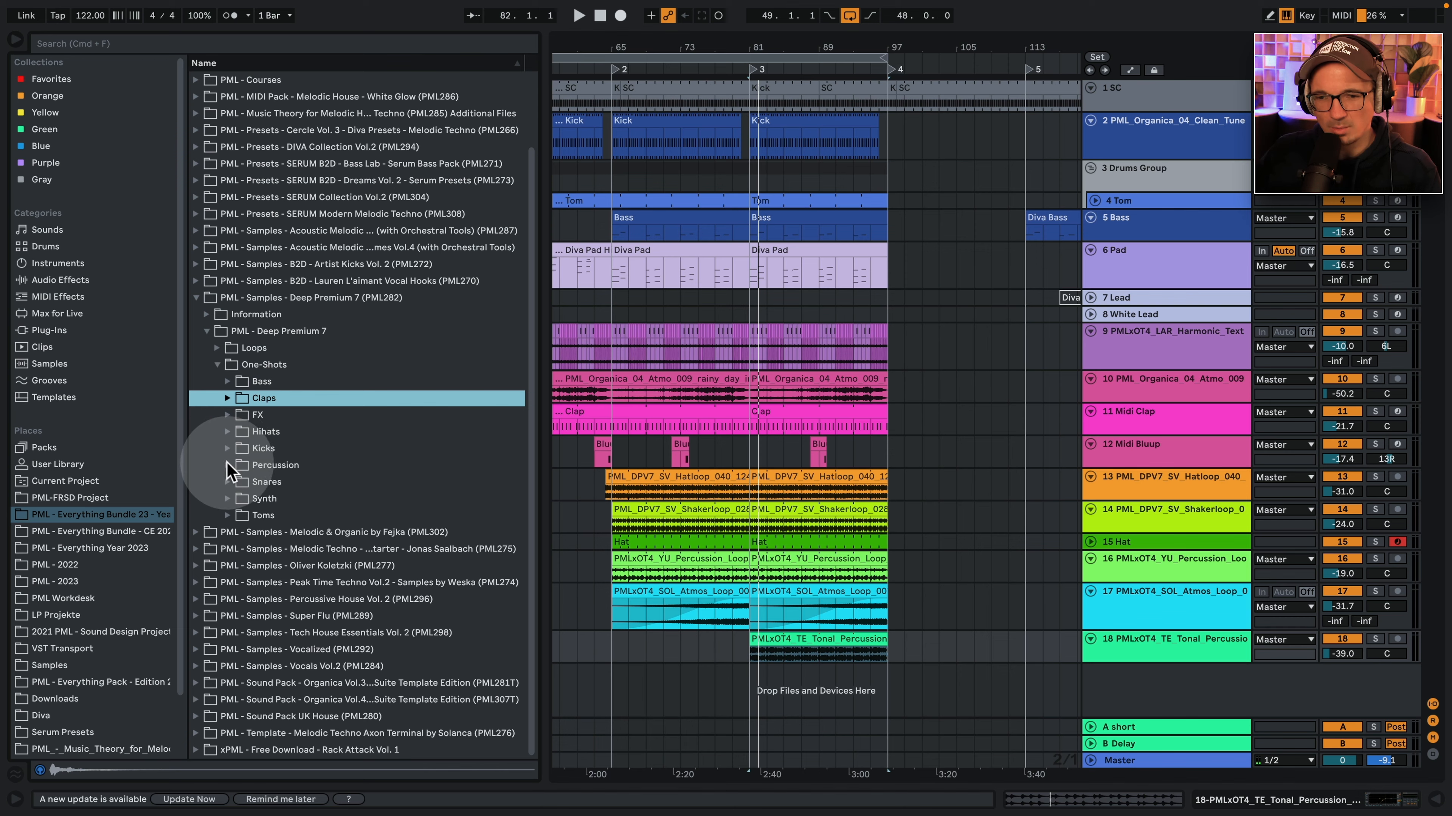
# Audition the FB Acousticperc one-shots in the Percussion folder, ending on PML_DPV7_FB_Acousticperc_003.wav.
pyautogui.click(228, 464)
pyautogui.scroll(-10, 320, 460)
pyautogui.click(342, 194)
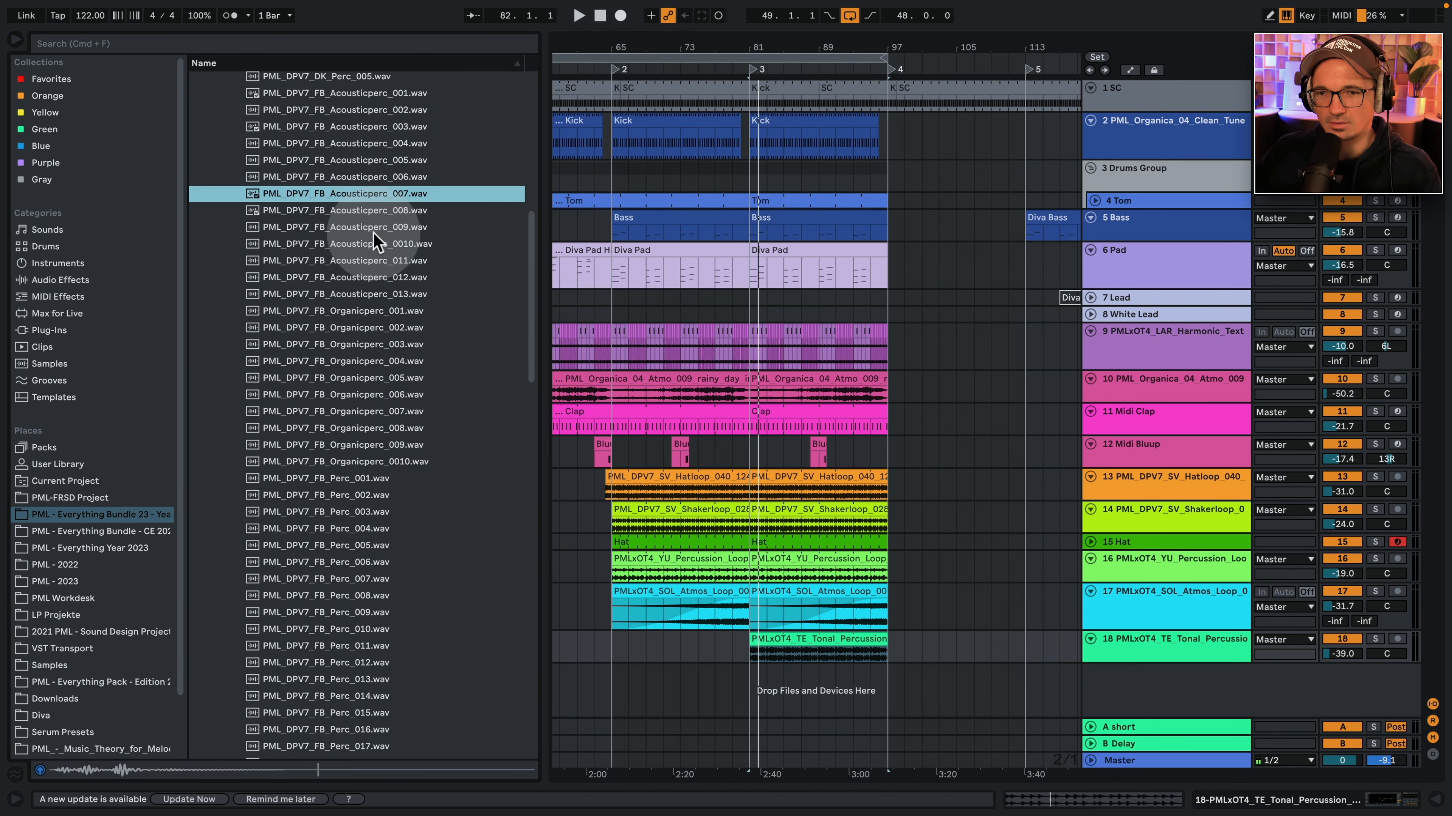
pyautogui.click(366, 227)
pyautogui.click(351, 194)
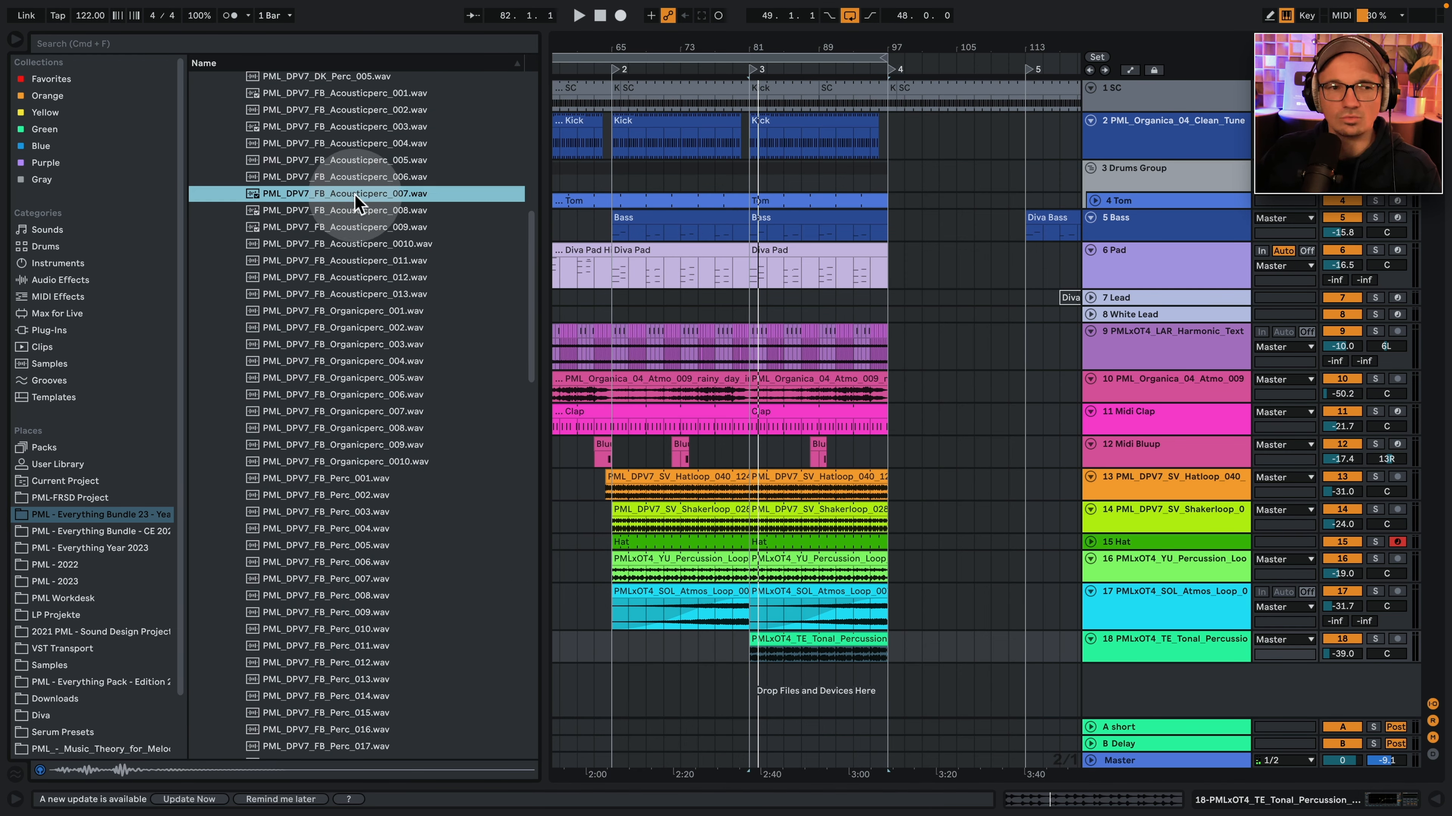
pyautogui.click(358, 210)
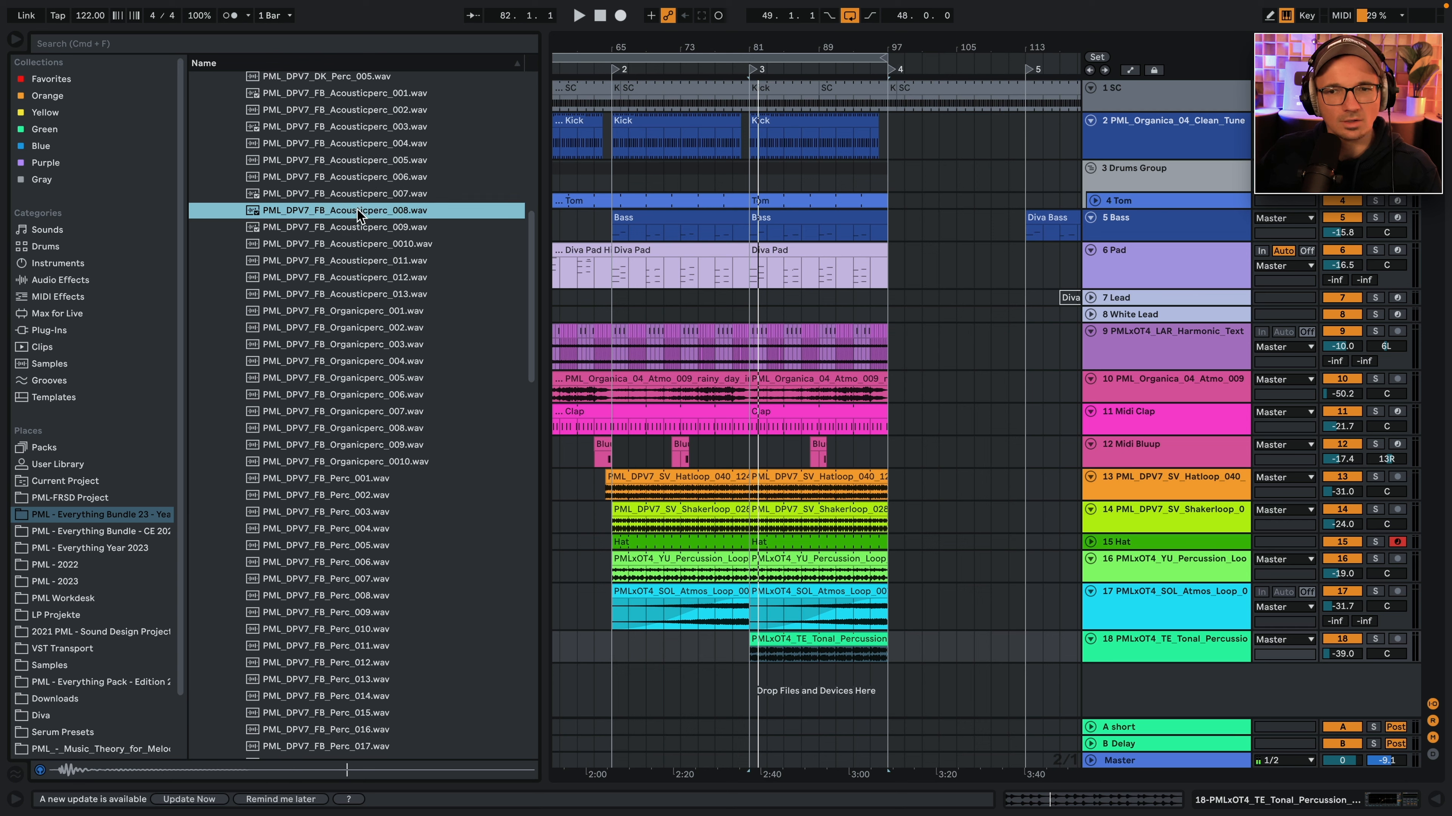
pyautogui.click(364, 228)
pyautogui.click(366, 144)
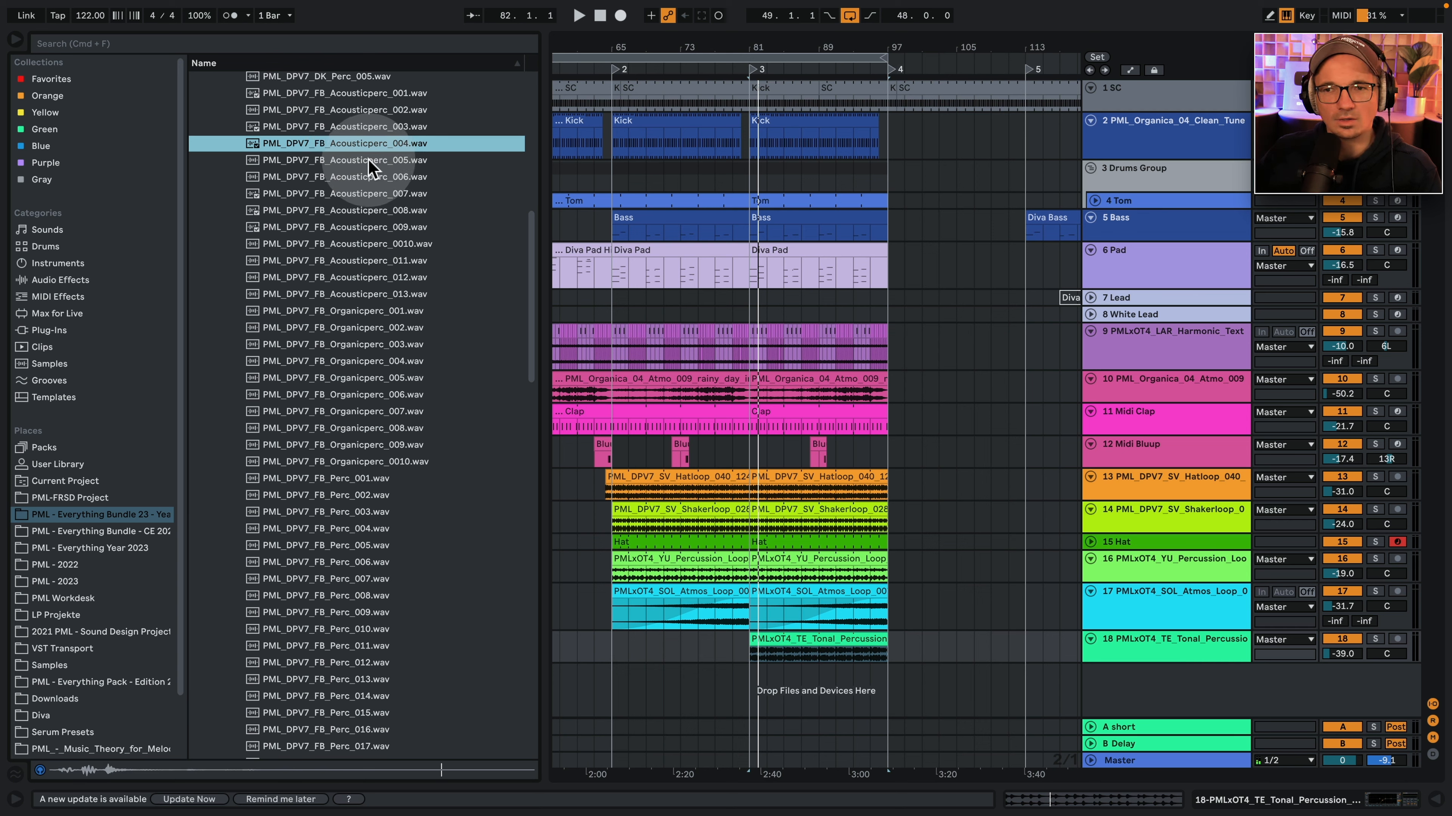
pyautogui.click(372, 163)
pyautogui.click(389, 179)
pyautogui.click(339, 129)
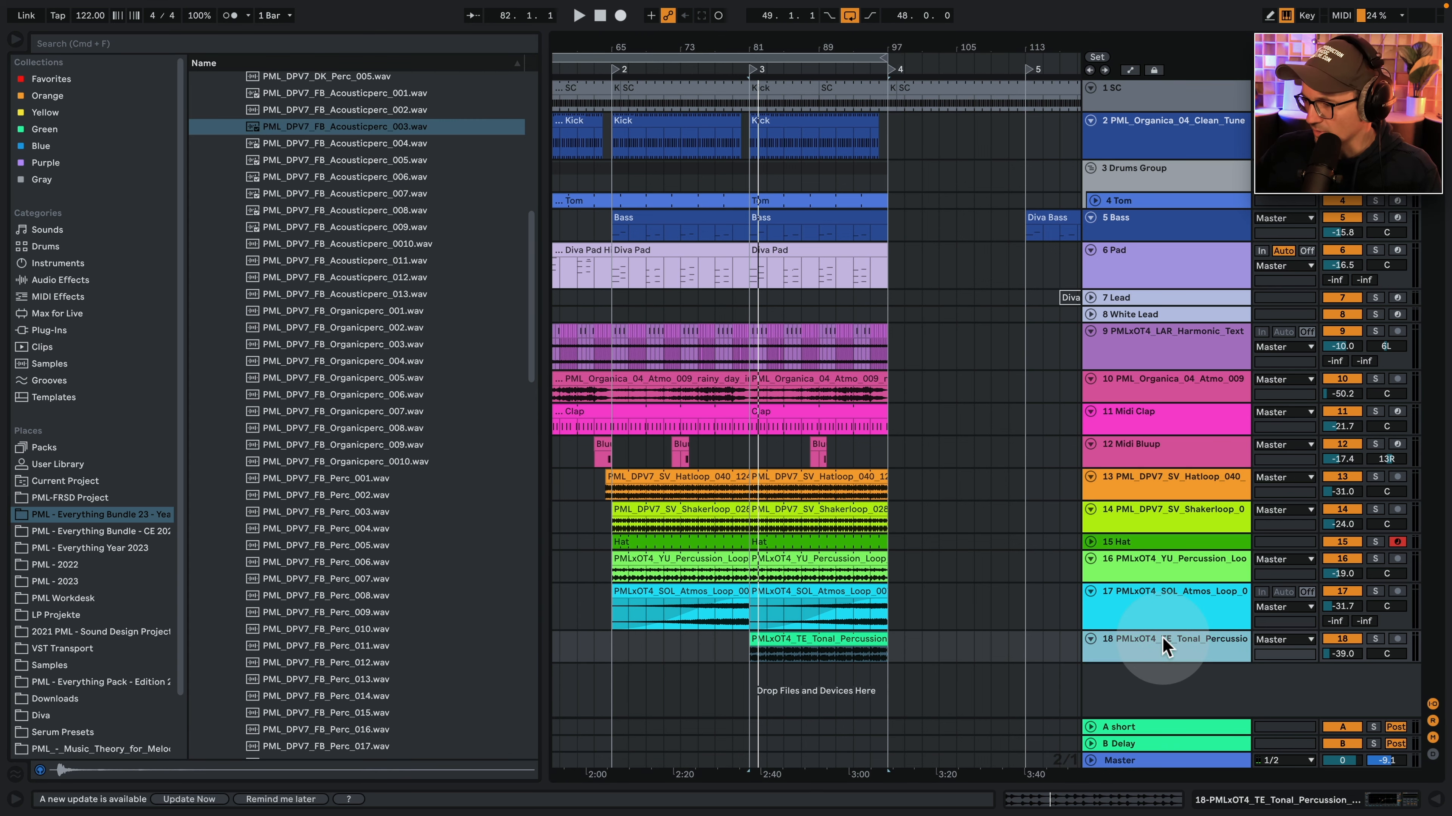
# Duplicate the Midi Clap track and delete the copy's clip between bars 49 and 81.
pyautogui.rightClick(1150, 413)
pyautogui.click(1182, 446)
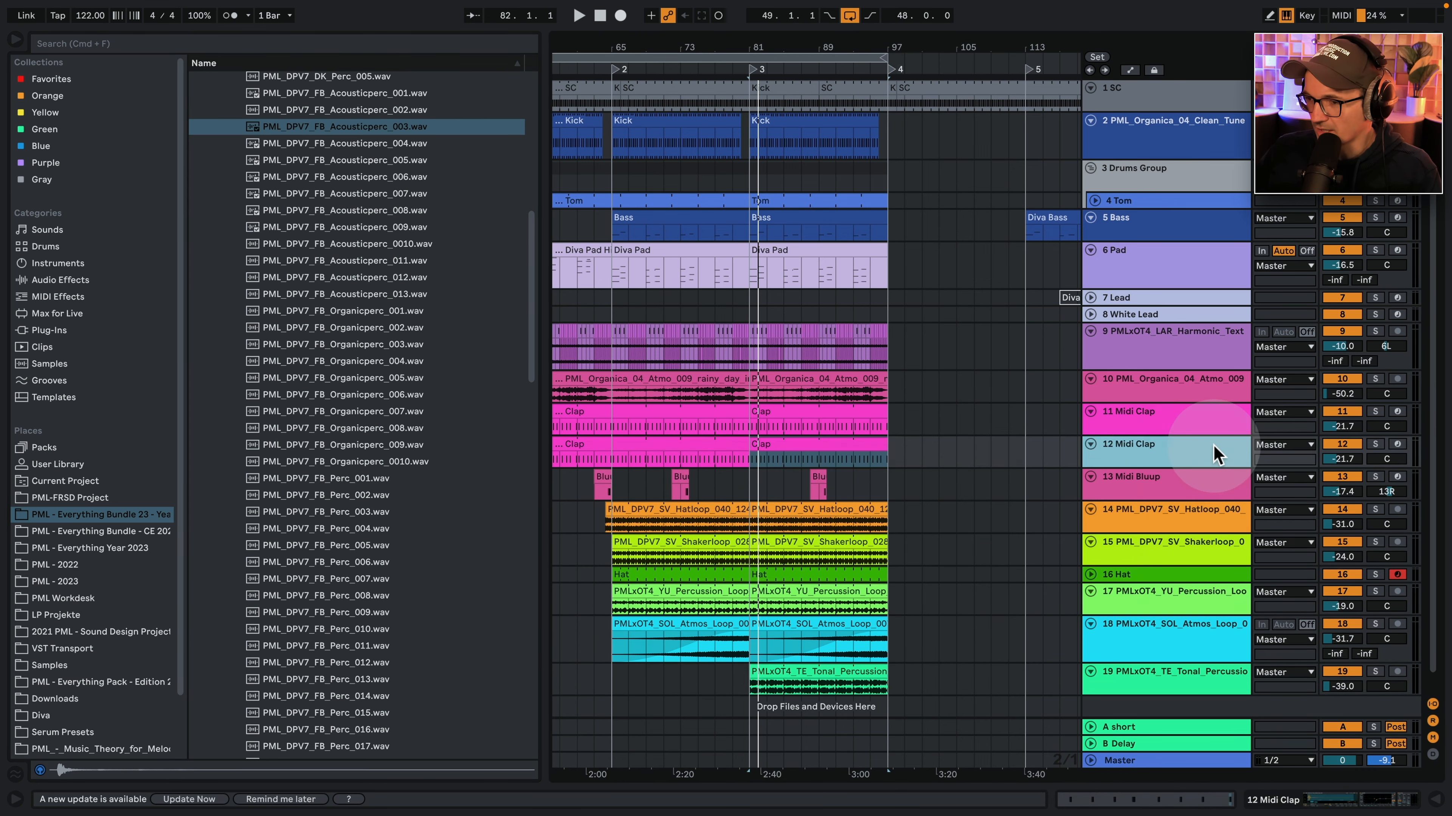
pyautogui.click(686, 452)
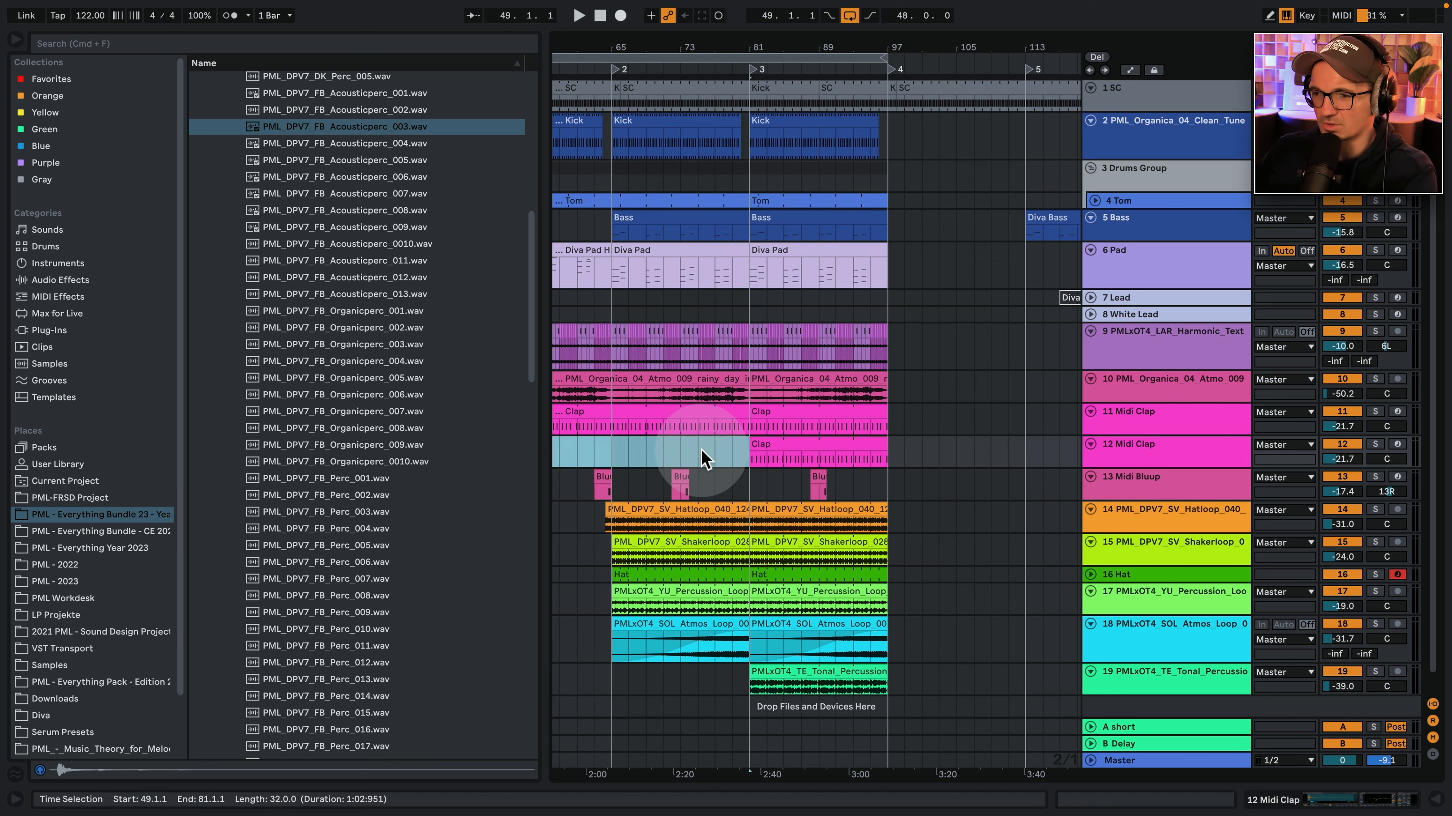
pyautogui.press('Delete')
# Rename the duplicated clip from bar 81 as Clap2 and its track as Midi Clap2.
pyautogui.click(829, 444)
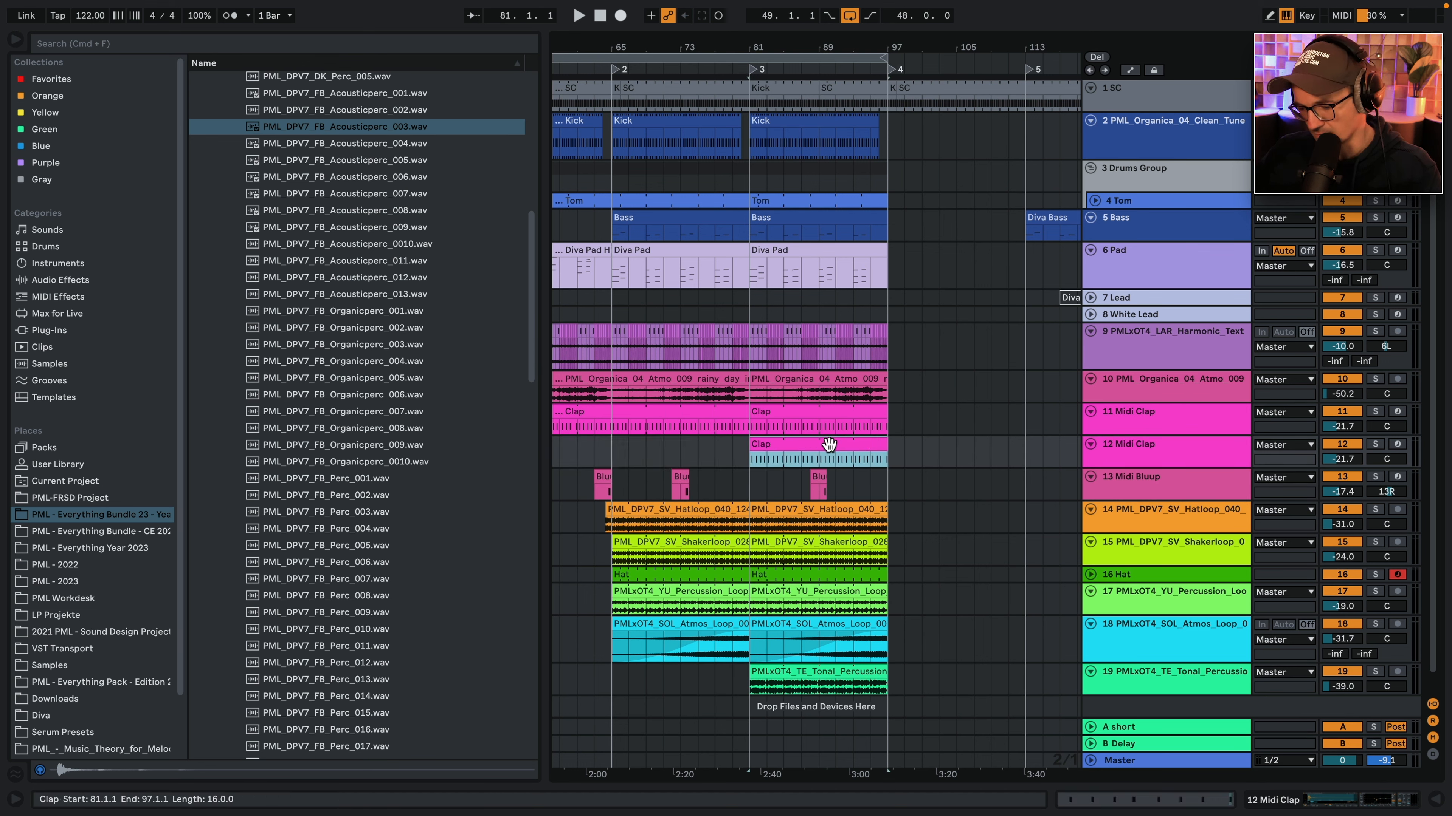
pyautogui.write('2')
pyautogui.press('Return')
pyautogui.click(1141, 440)
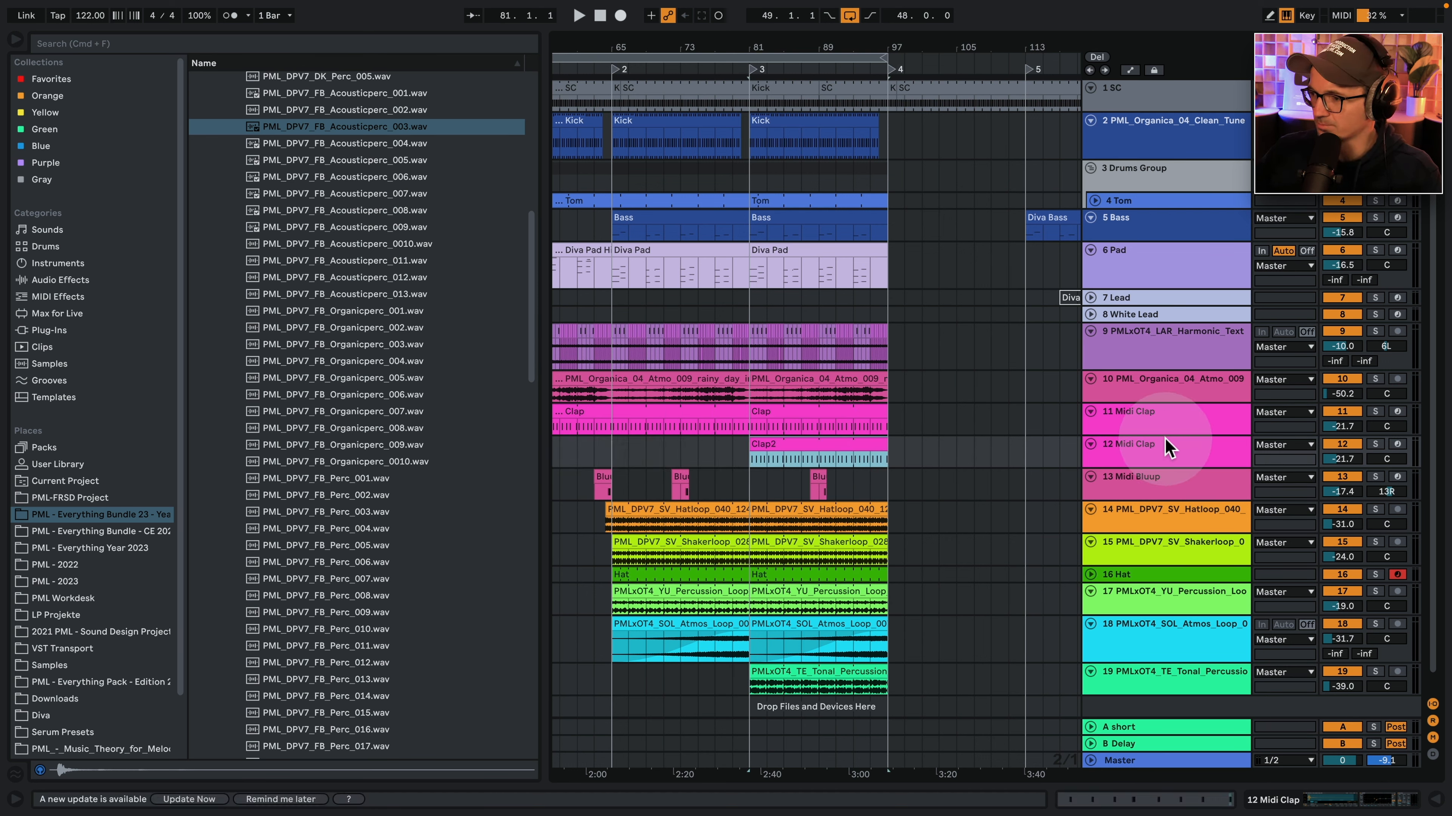
# Replace the Midi Clap2 Simpler sample with PML_DPV7_FB_Acousticperc_003.wav and turn off the track's Drum Buss.
pyautogui.click(354, 128)
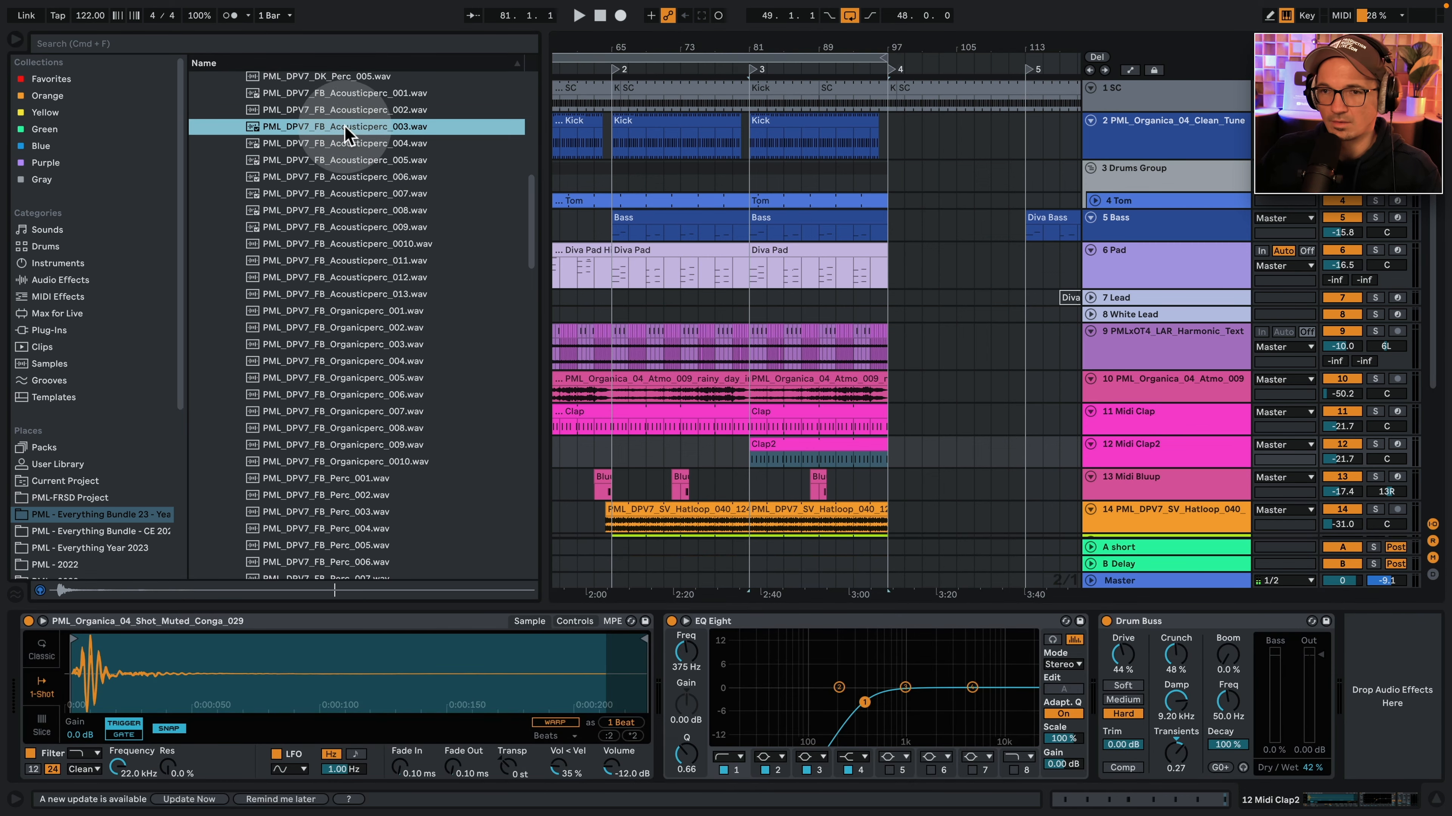
pyautogui.moveTo(346, 134); pyautogui.dragTo(292, 671)
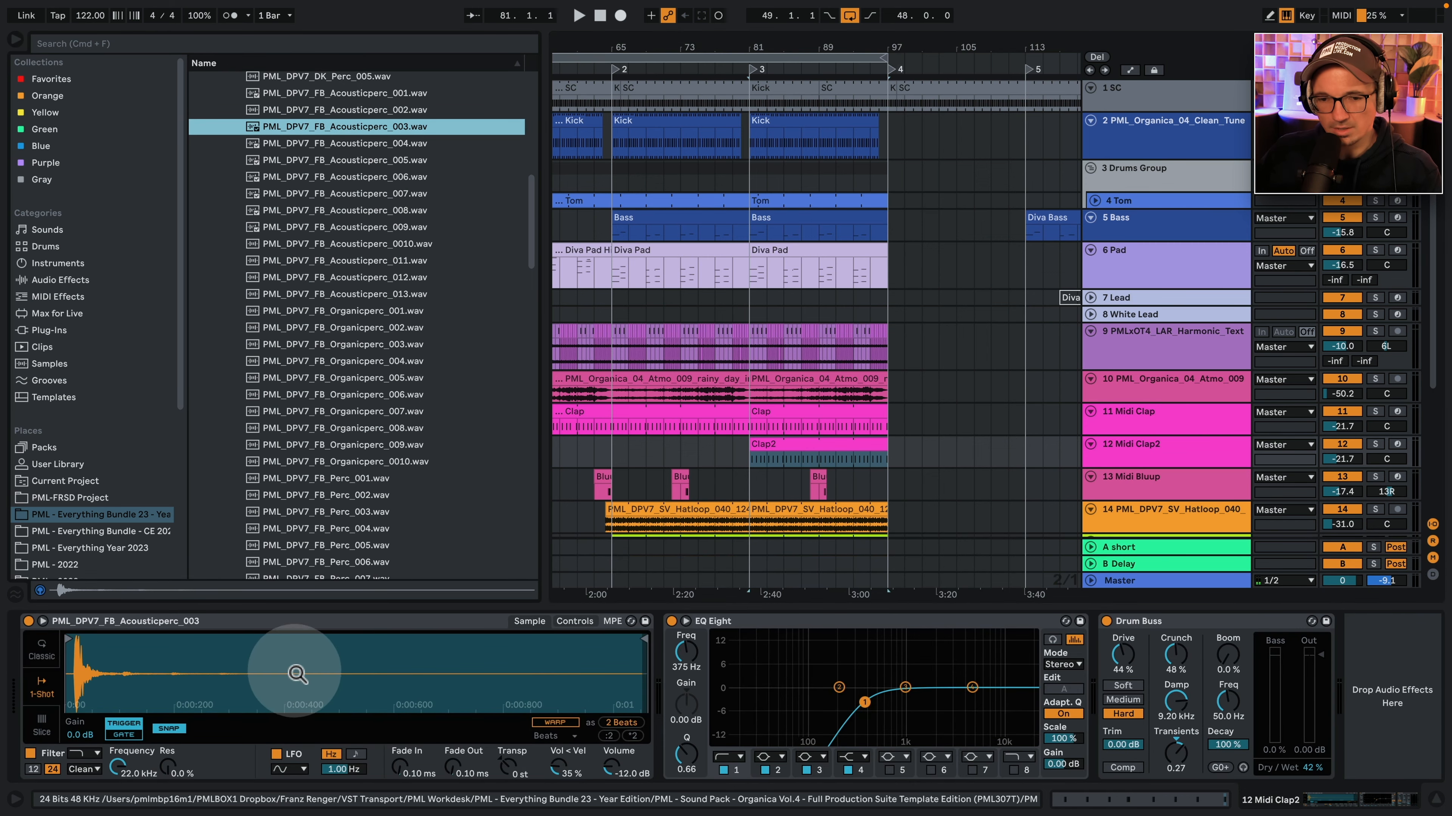
pyautogui.click(1107, 621)
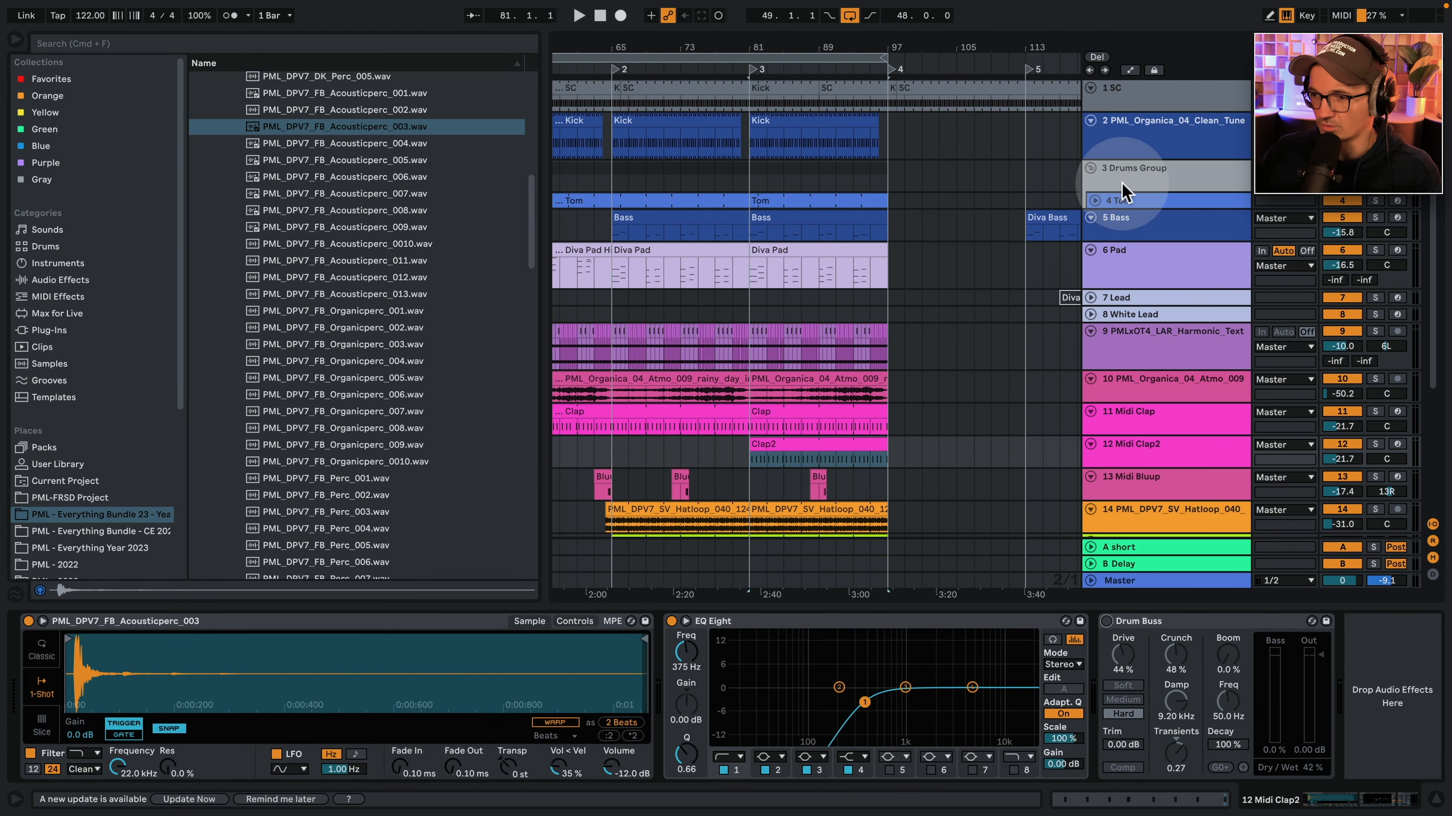
# Solo the Midi Clap2 track and move its Simpler sample start to the first transient.
pyautogui.click(1375, 444)
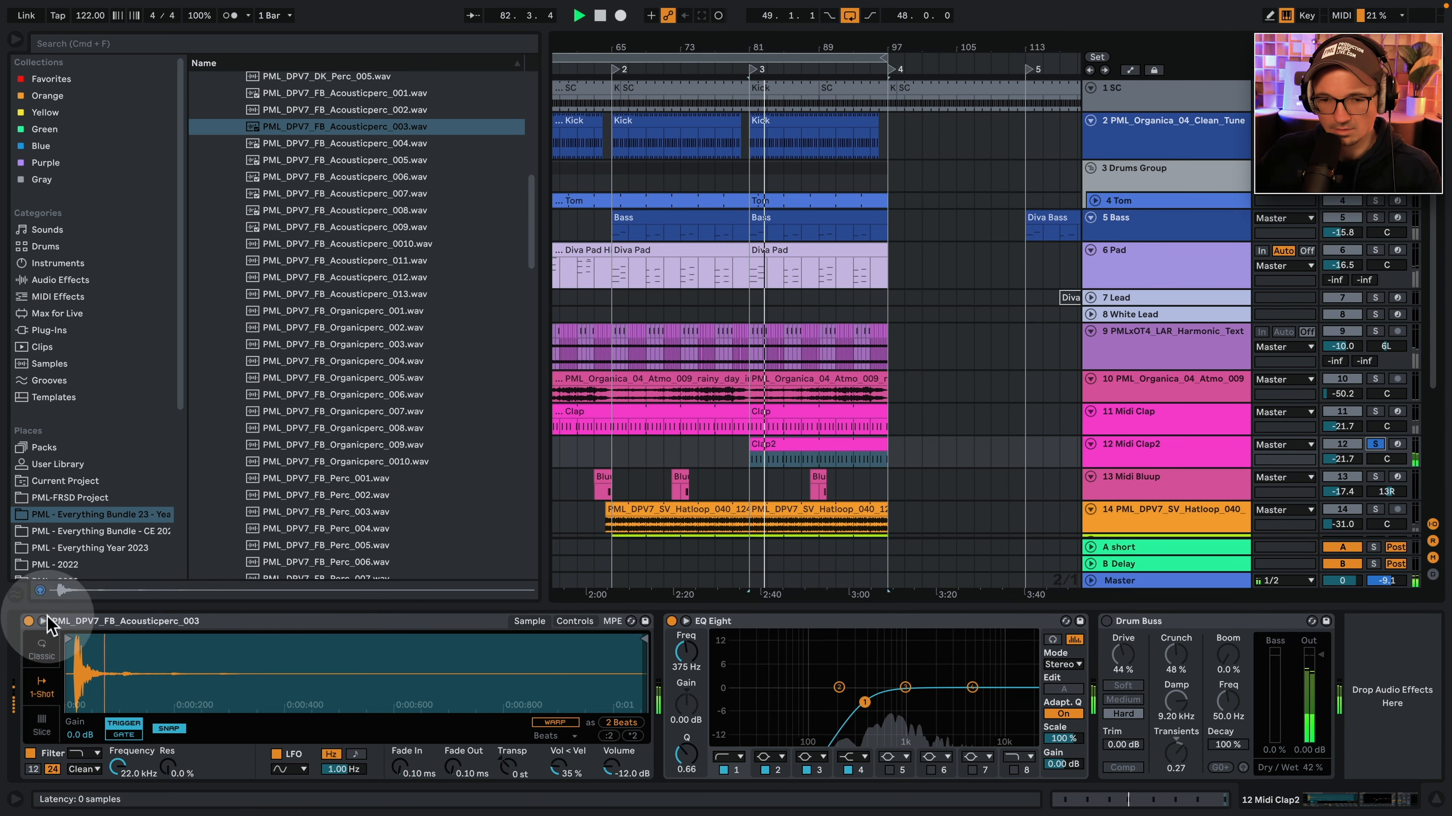
pyautogui.moveTo(72, 647); pyautogui.dragTo(72, 689)
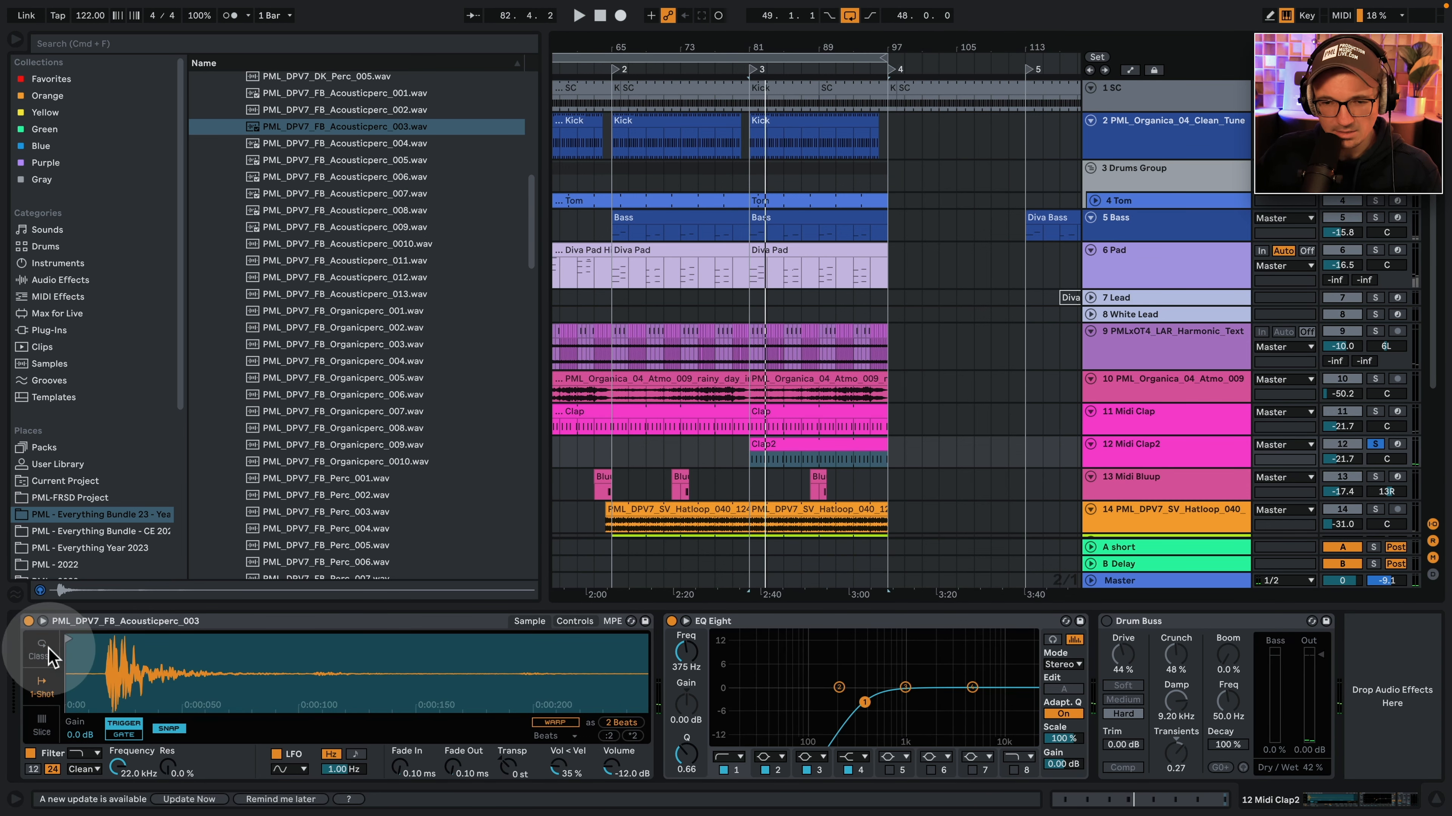
pyautogui.moveTo(70, 639); pyautogui.dragTo(108, 638)
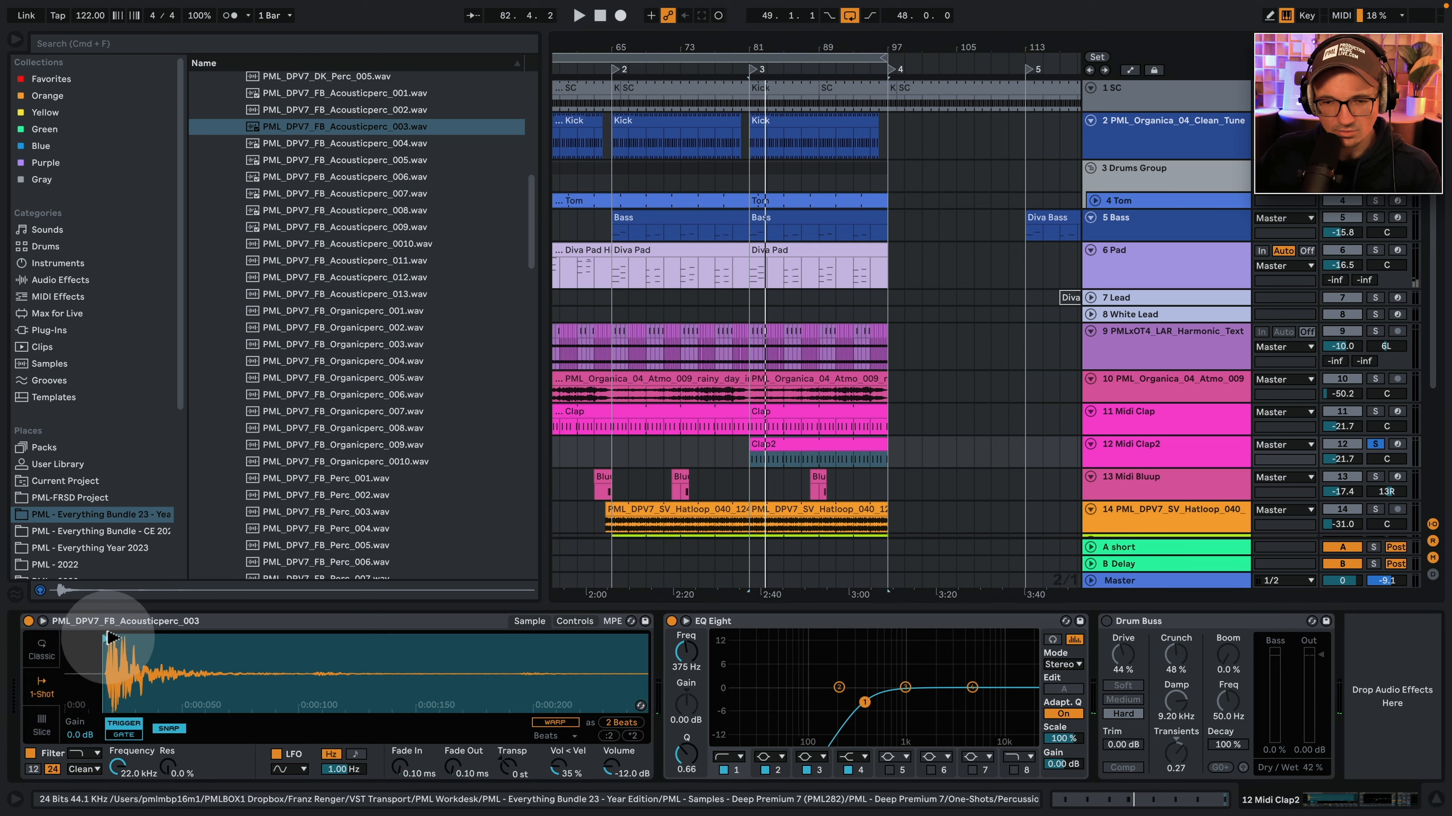
# Play the Midi Clap2 track soloed and adjust its volume against the mix.
pyautogui.click(1374, 444)
pyautogui.press('space')
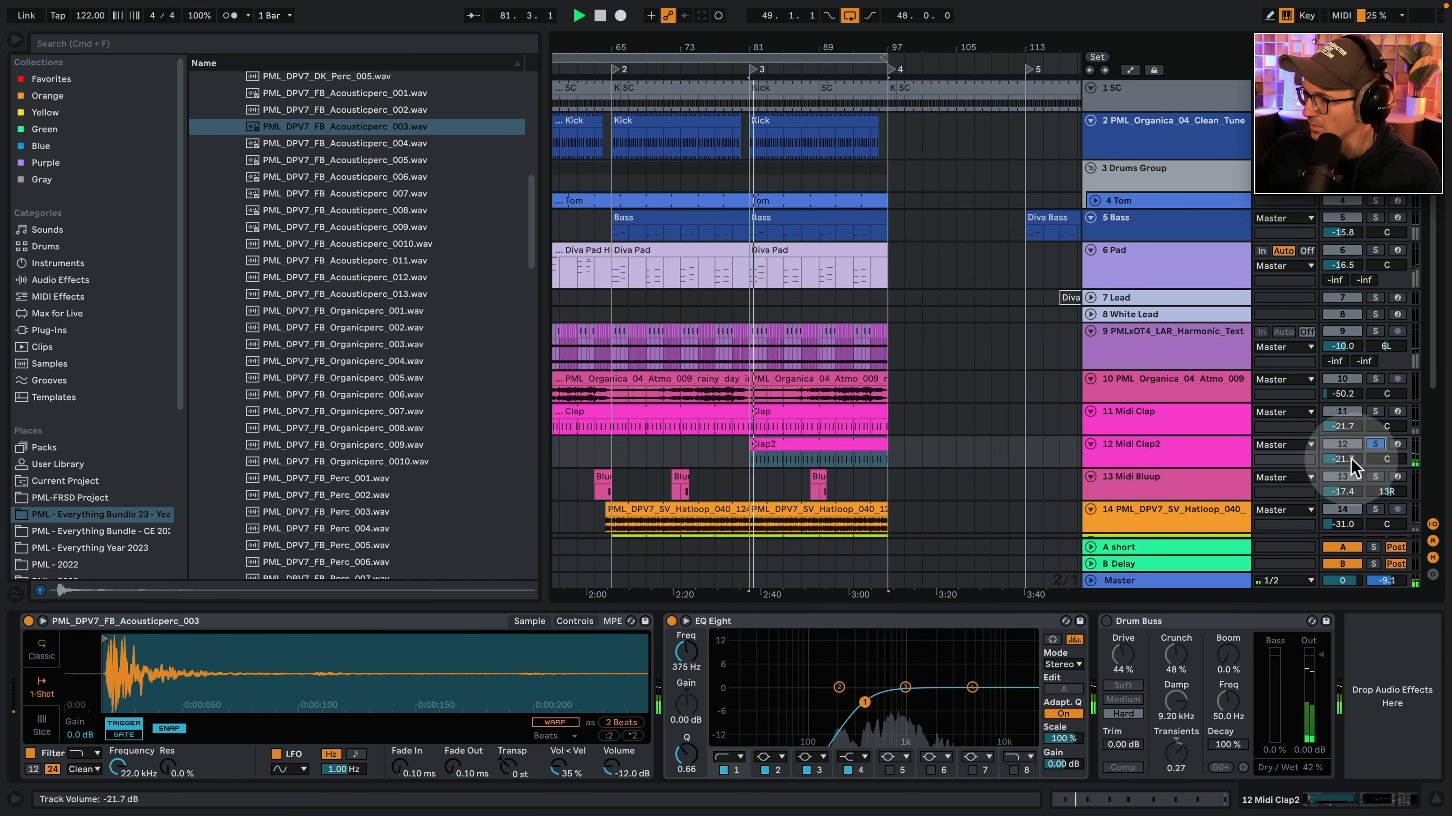
pyautogui.moveTo(1351, 459); pyautogui.dragTo(1351, 452)
pyautogui.click(1373, 445)
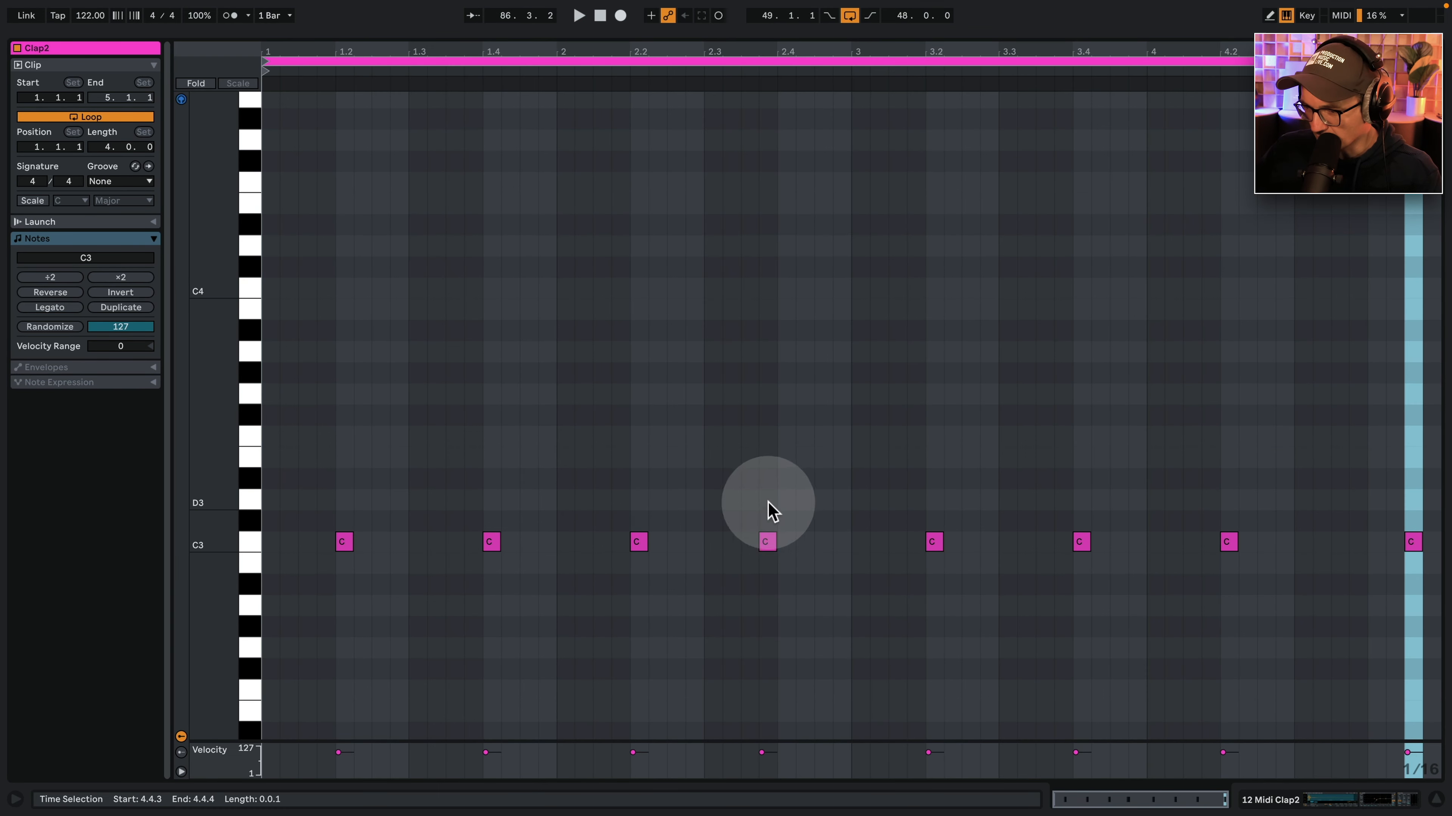
# Shorten the Clap2 clip's loop to its first bar, ending at 2.1.1, and play it.
pyautogui.click(768, 542)
pyautogui.moveTo(1376, 453); pyautogui.dragTo(1446, 594)
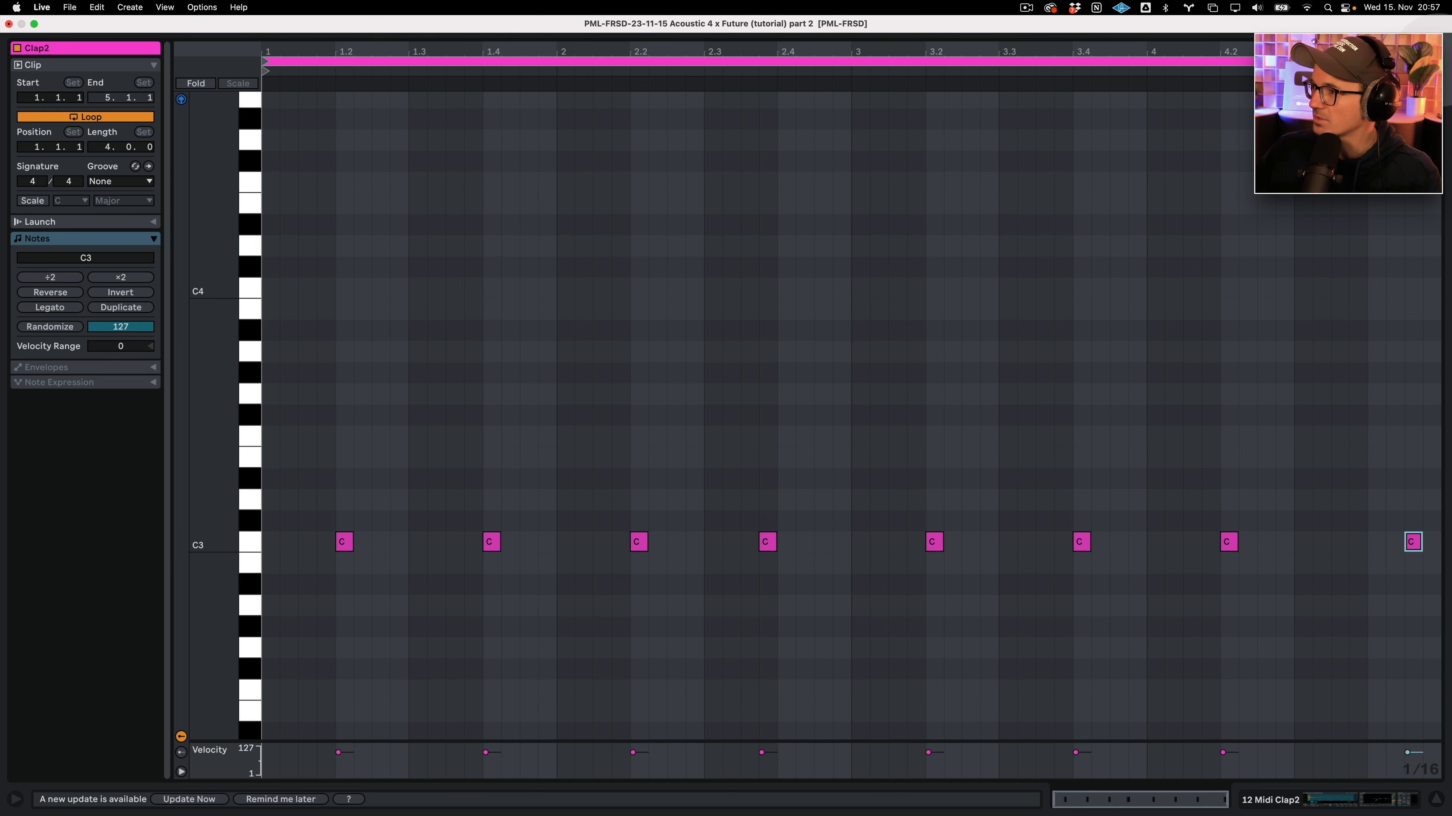
pyautogui.moveTo(876, 65); pyautogui.dragTo(548, 70)
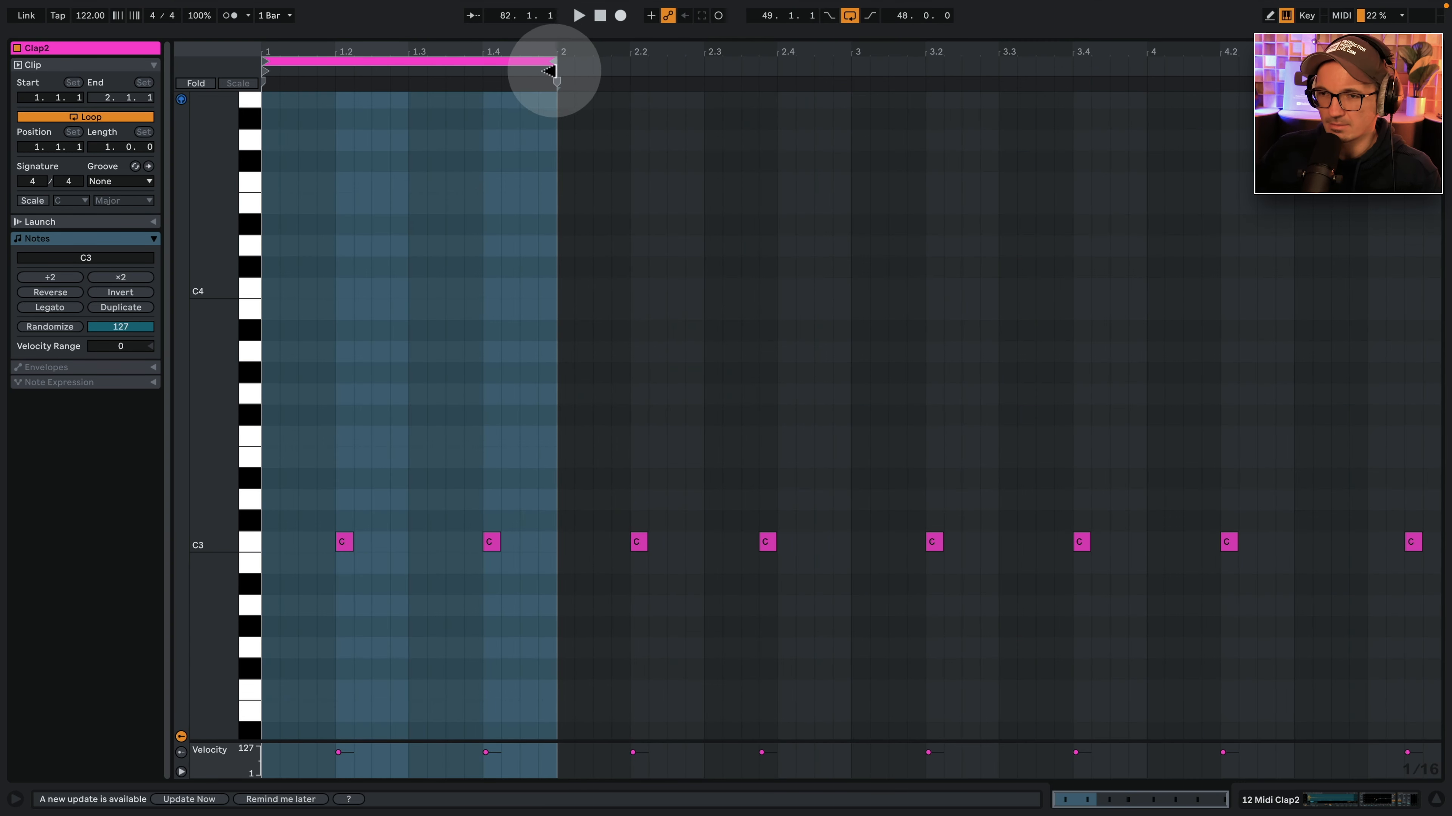
pyautogui.press('space')
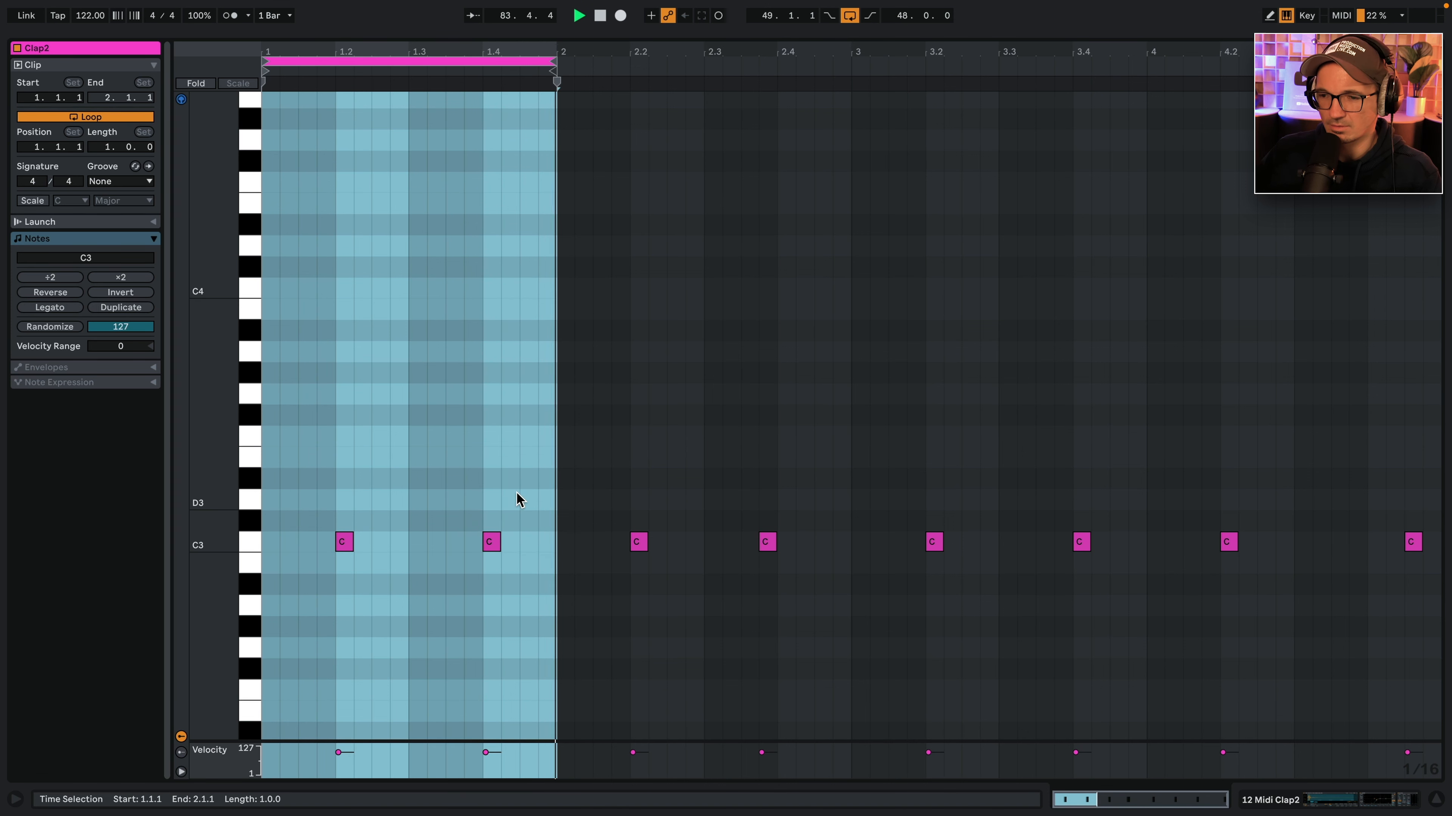
# Close Clap2's piano roll and play the arrangement around bar 86 to check the layered claps.
pyautogui.click(1291, 791)
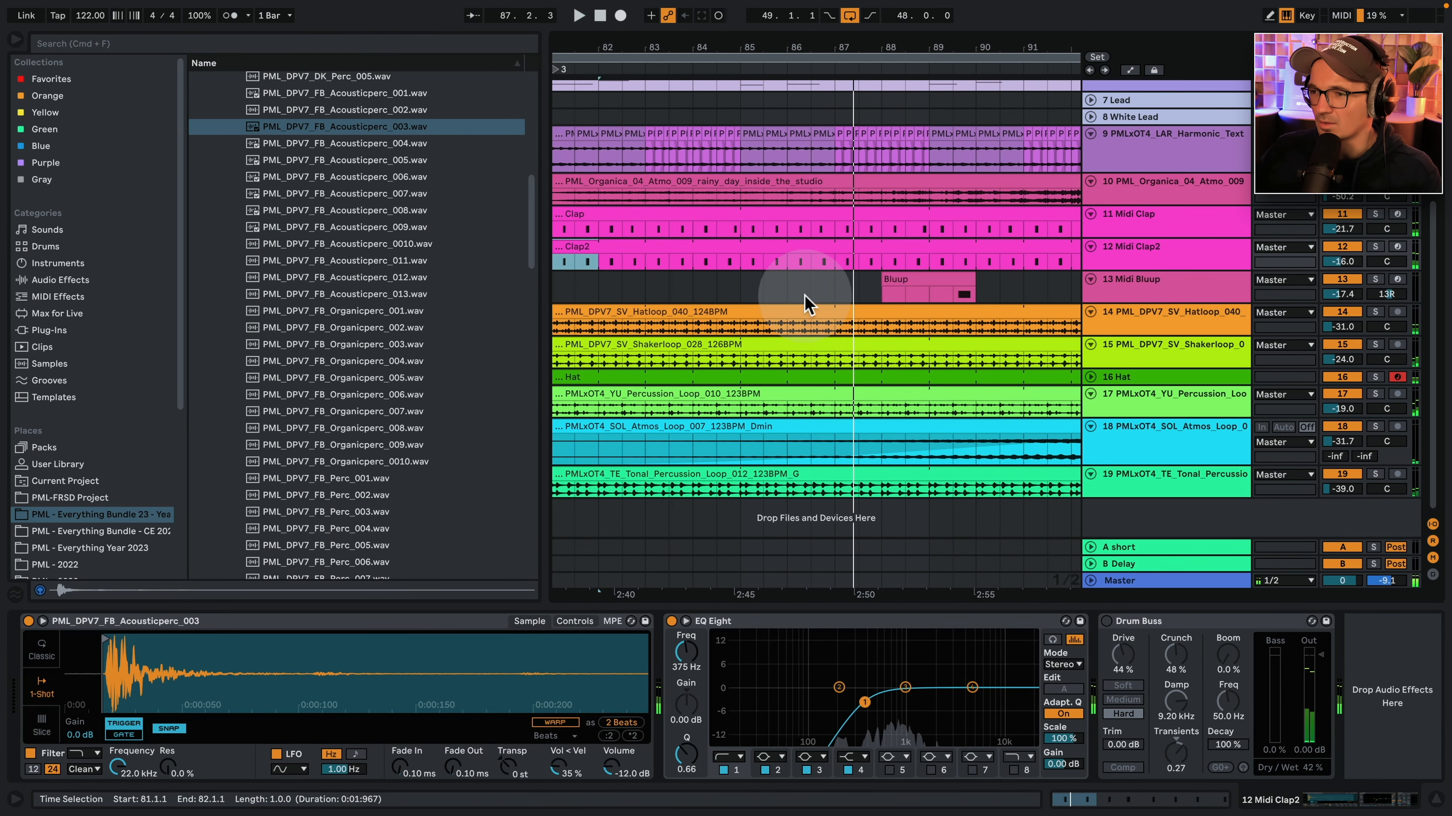
pyautogui.click(808, 228)
pyautogui.press('space')
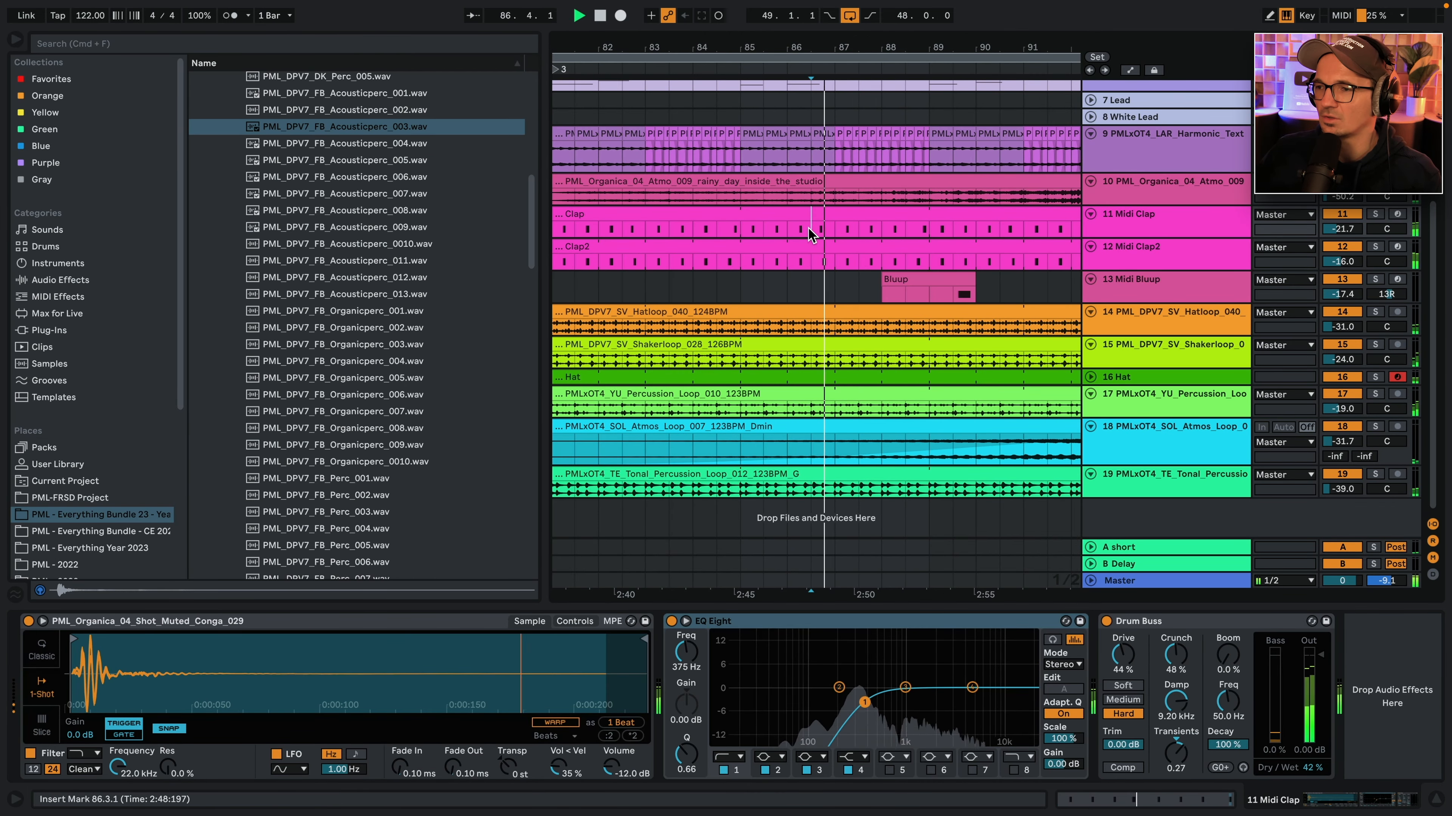
pyautogui.press('space')
pyautogui.click(789, 227)
pyautogui.press('space')
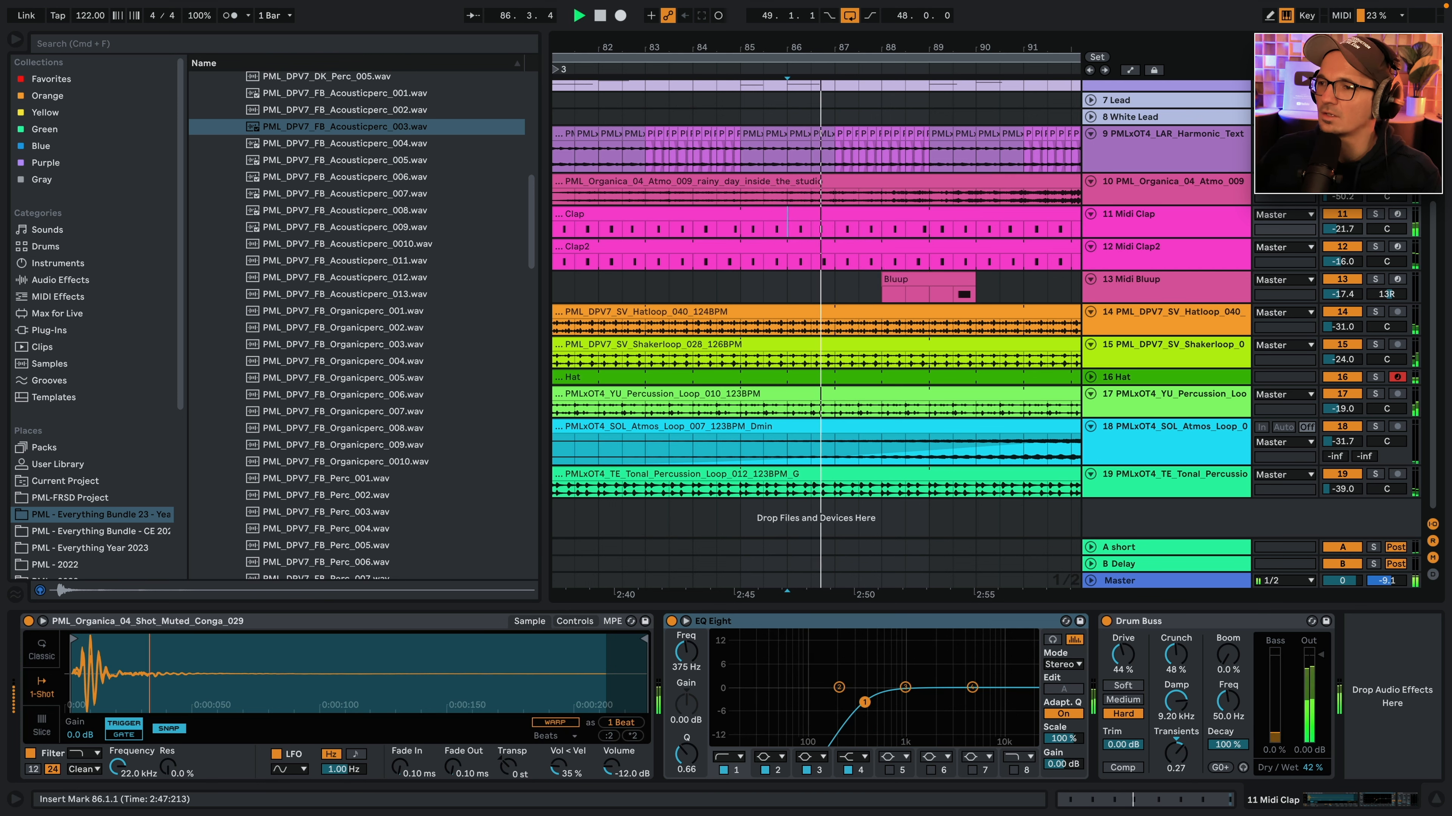
# Solo Midi Clap2 to adjust its track volume, return to the full mix and fold the track.
pyautogui.click(1200, 260)
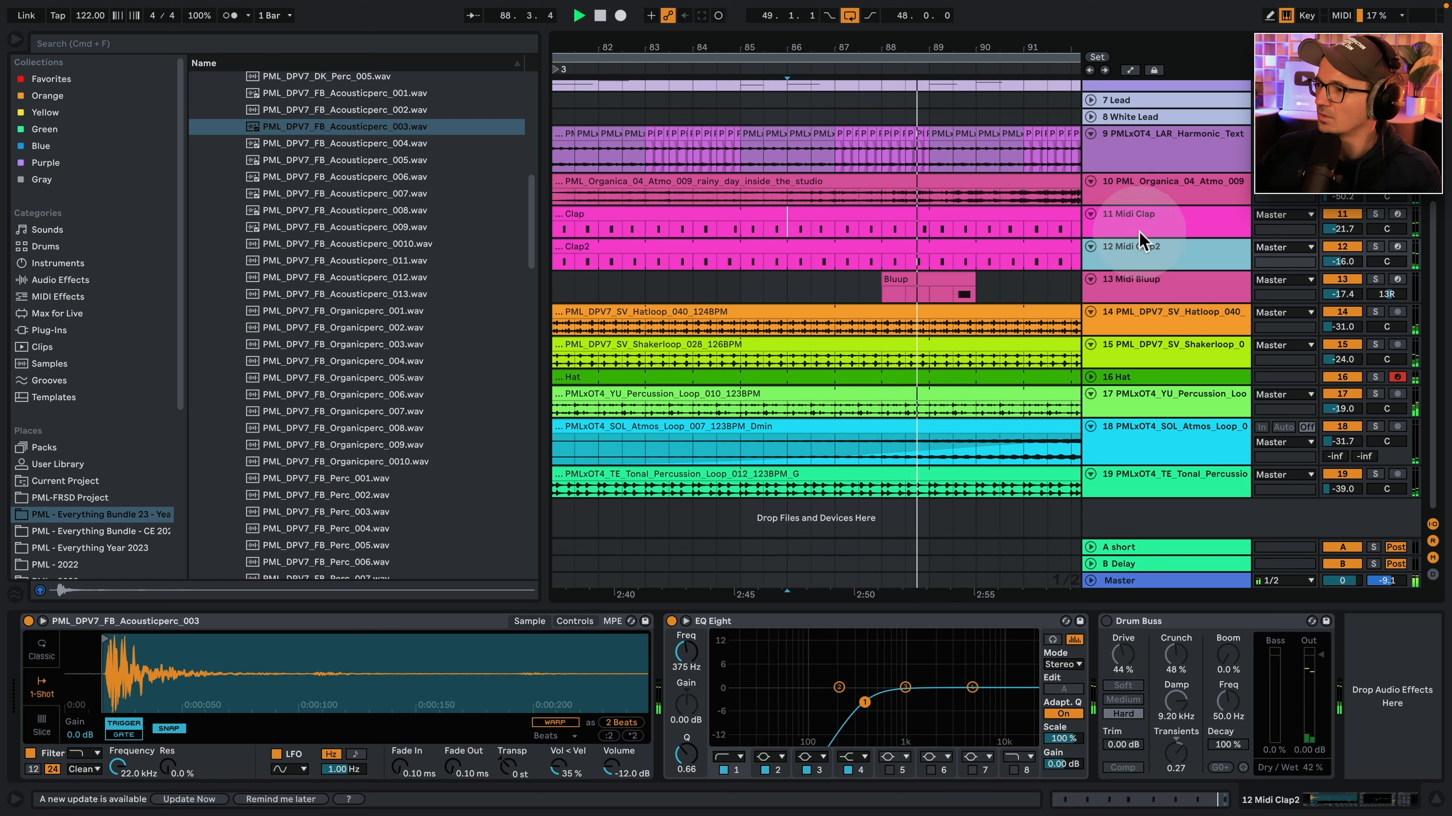
pyautogui.click(1375, 247)
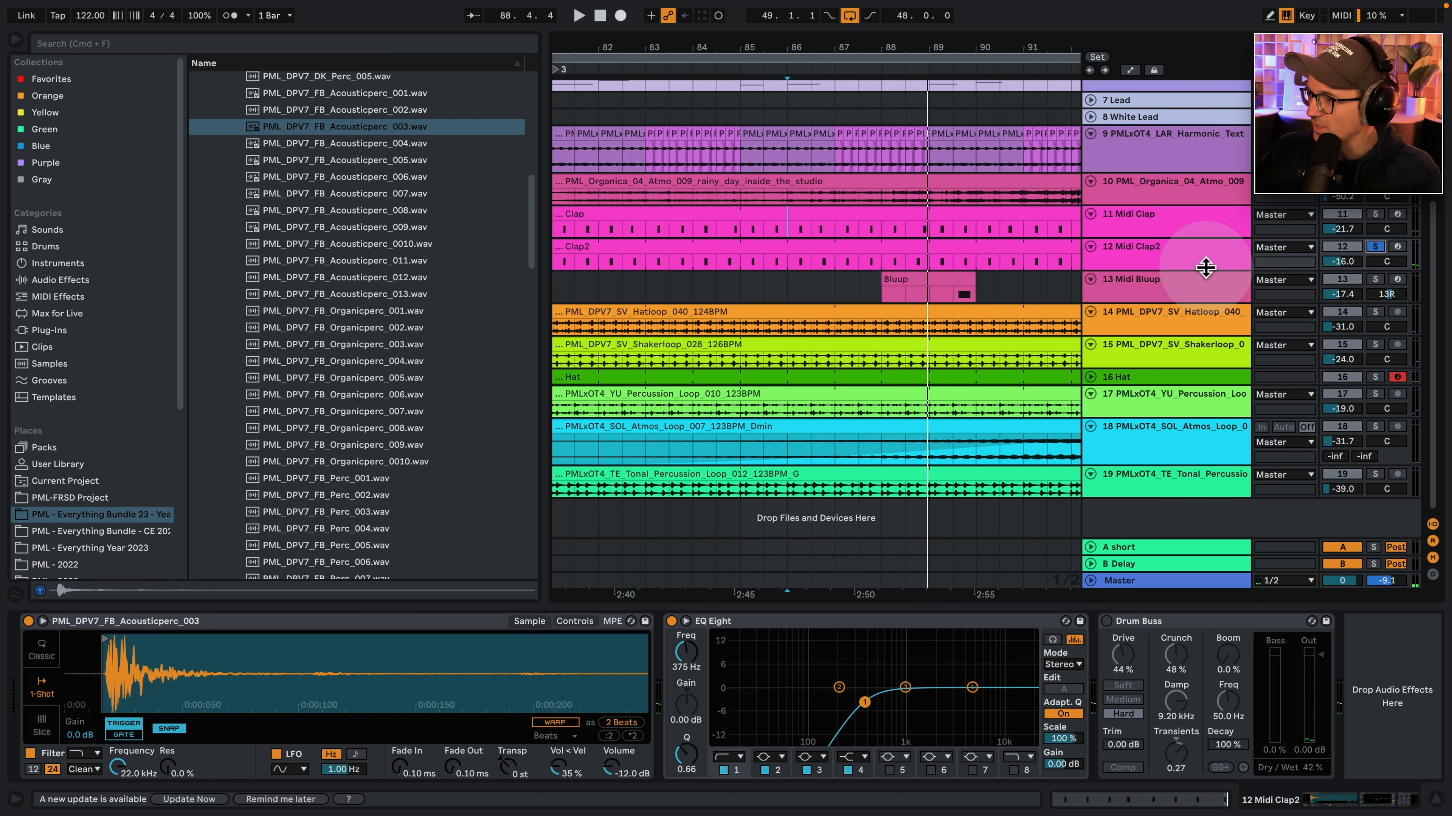
pyautogui.moveTo(1205, 270); pyautogui.dragTo(1205, 327)
pyautogui.moveTo(1338, 279); pyautogui.dragTo(1345, 274)
pyautogui.click(1374, 247)
pyautogui.moveTo(955, 50); pyautogui.dragTo(797, 6)
pyautogui.click(1091, 246)
pyautogui.press('space')
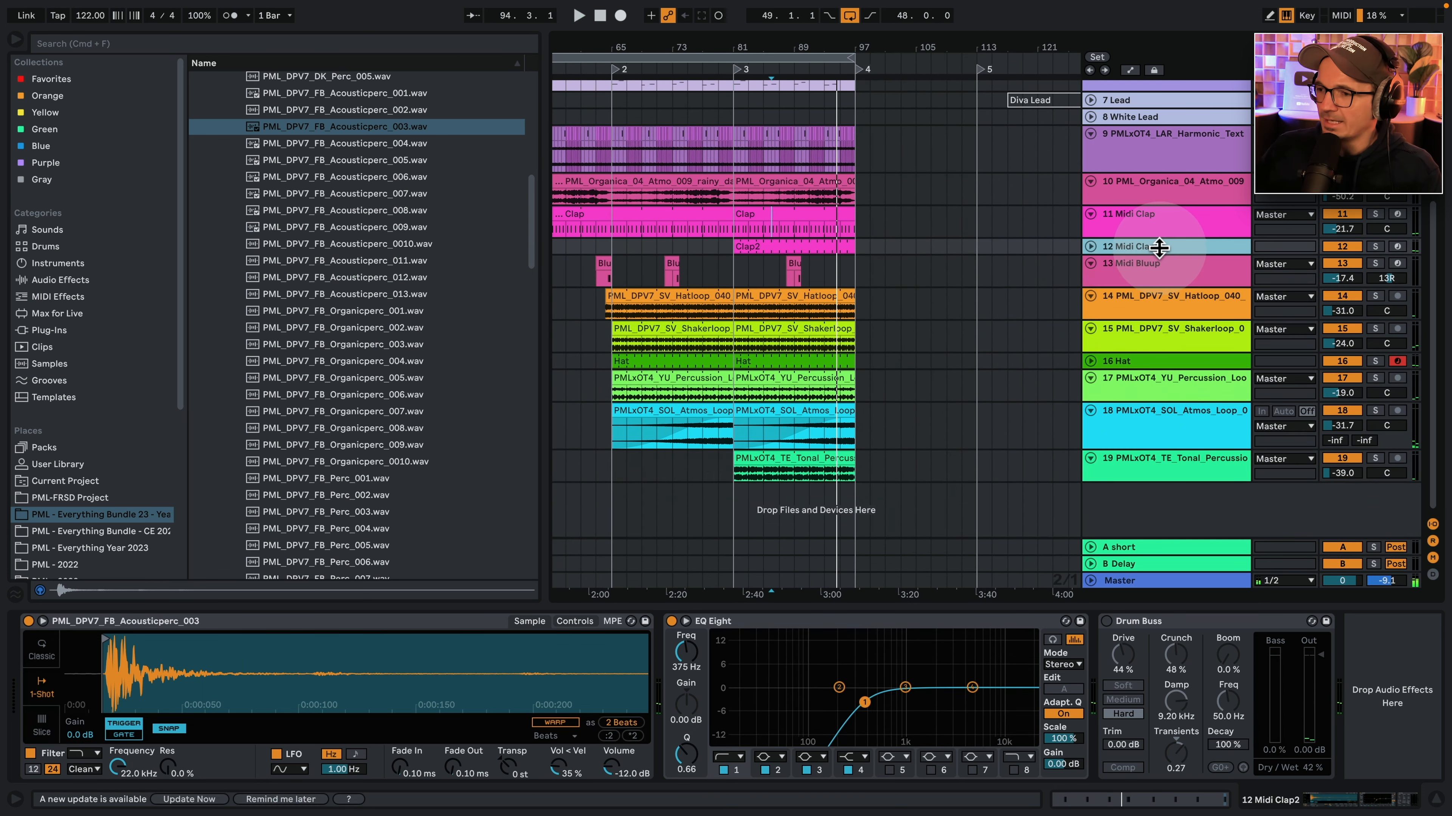
# Duplicate the PML_DPV7_SV_Shakerloop_028 track and delete both clips from the duplicate.
pyautogui.click(879, 510)
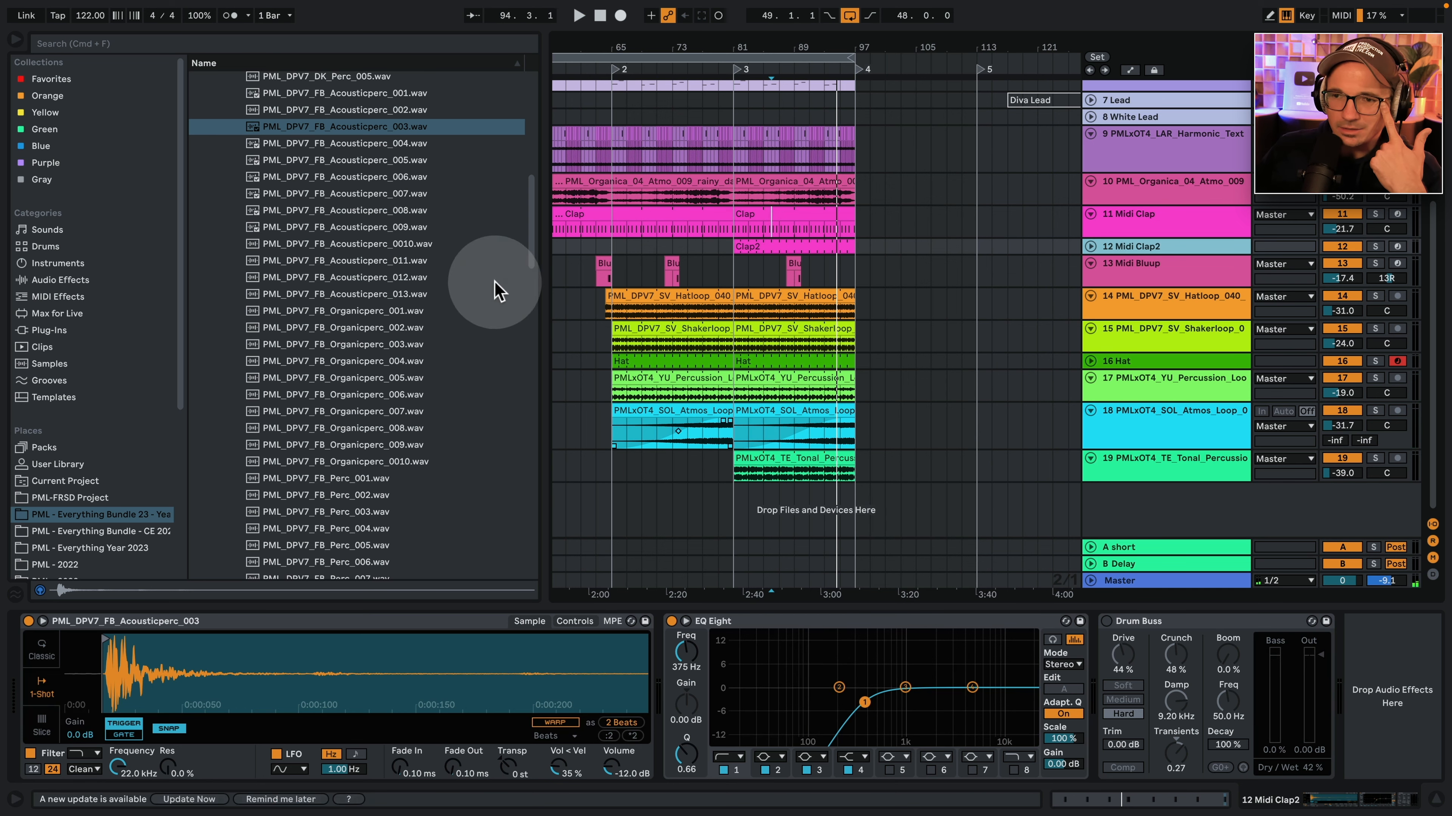
pyautogui.click(1172, 332)
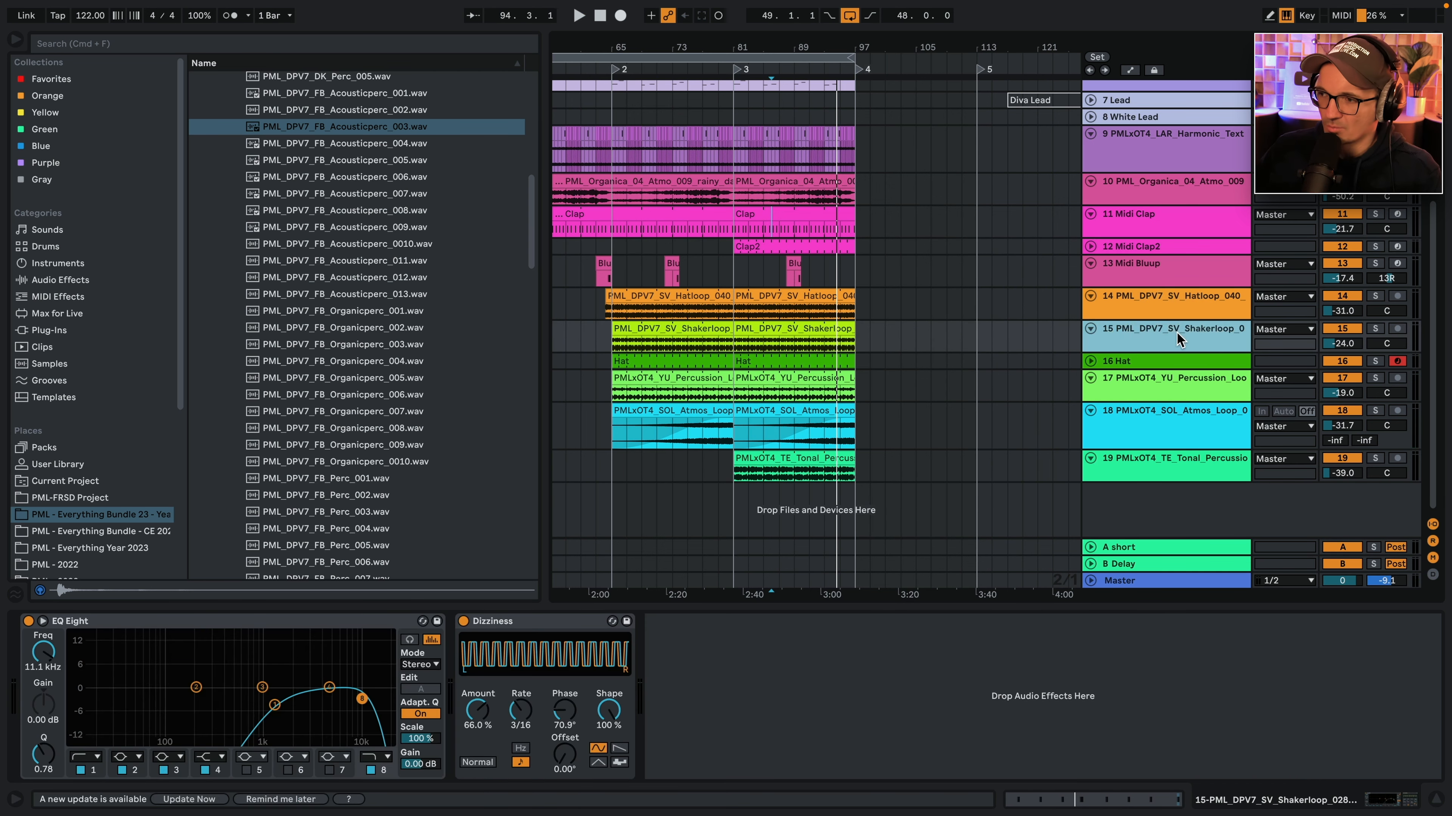
pyautogui.rightClick(1171, 333)
pyautogui.click(1220, 382)
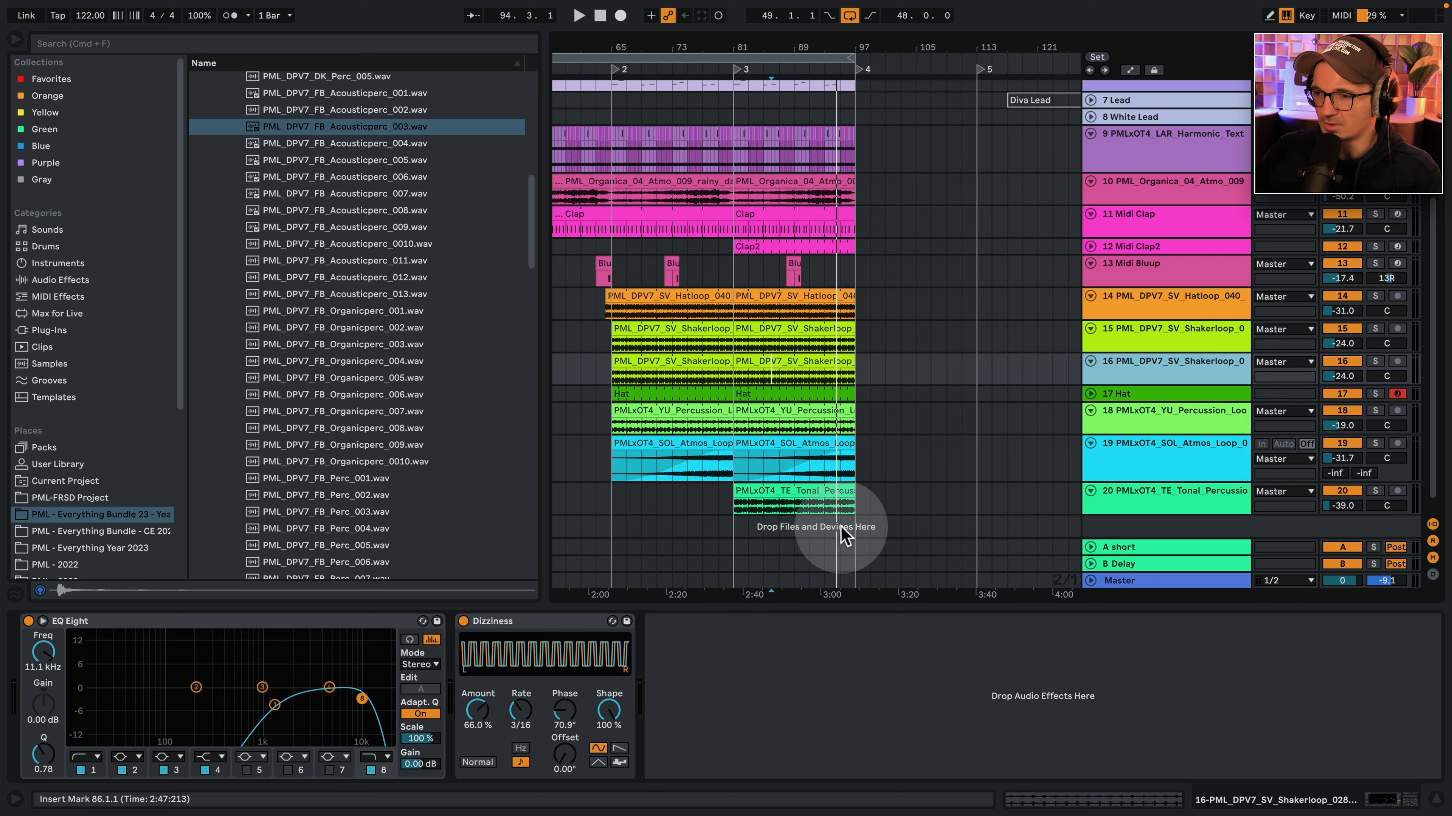
pyautogui.click(755, 363)
pyautogui.press('Delete')
pyautogui.click(697, 362)
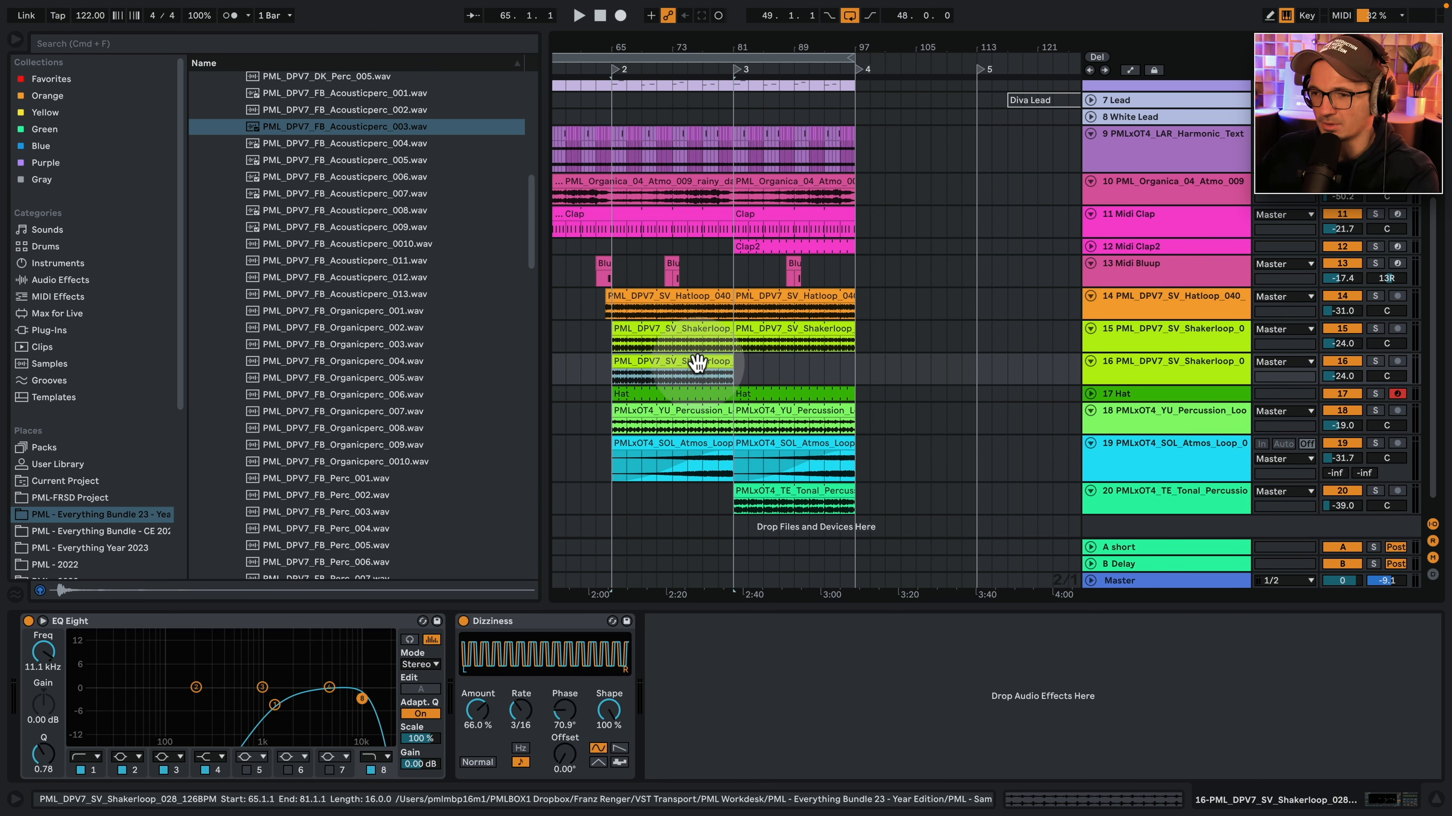
pyautogui.press('Delete')
# Open Deep Premium 7's Shaker Loops folder under Drum Loops and audition several SV shaker loops.
pyautogui.scroll(10, 373, 309)
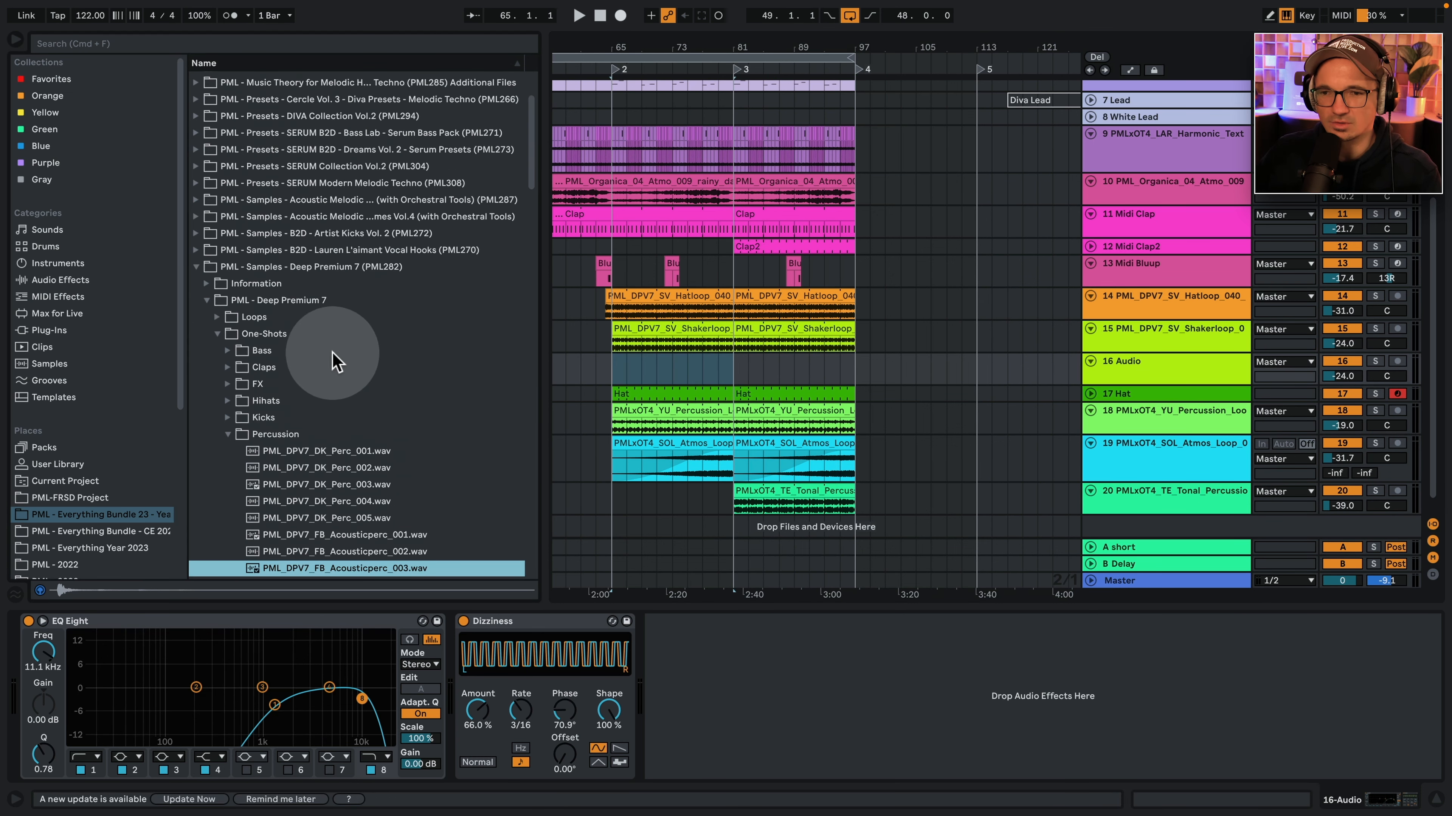
pyautogui.click(217, 336)
pyautogui.click(218, 320)
pyautogui.click(227, 336)
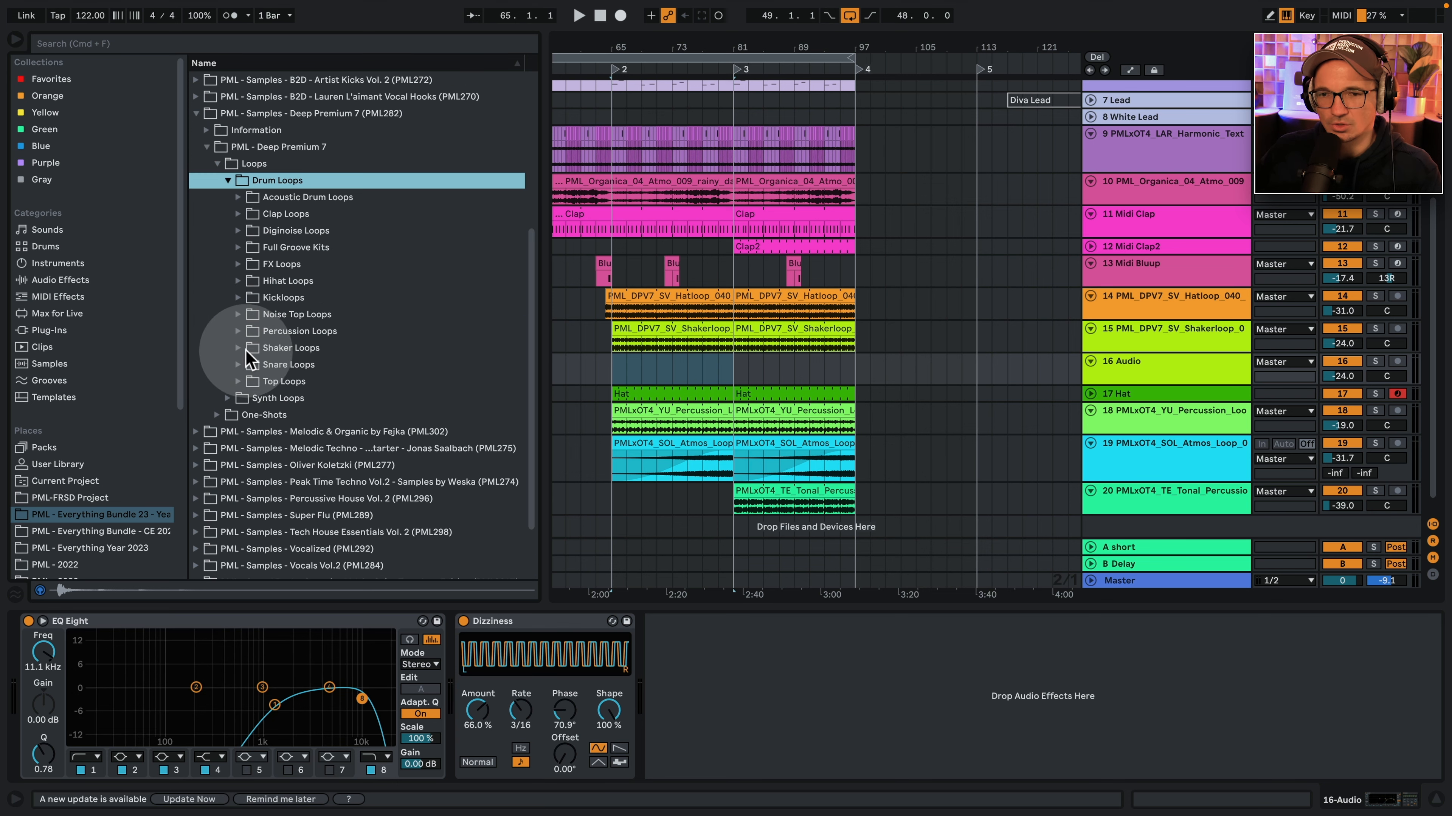
pyautogui.click(238, 349)
pyautogui.scroll(-4, 341, 389)
pyautogui.click(342, 387)
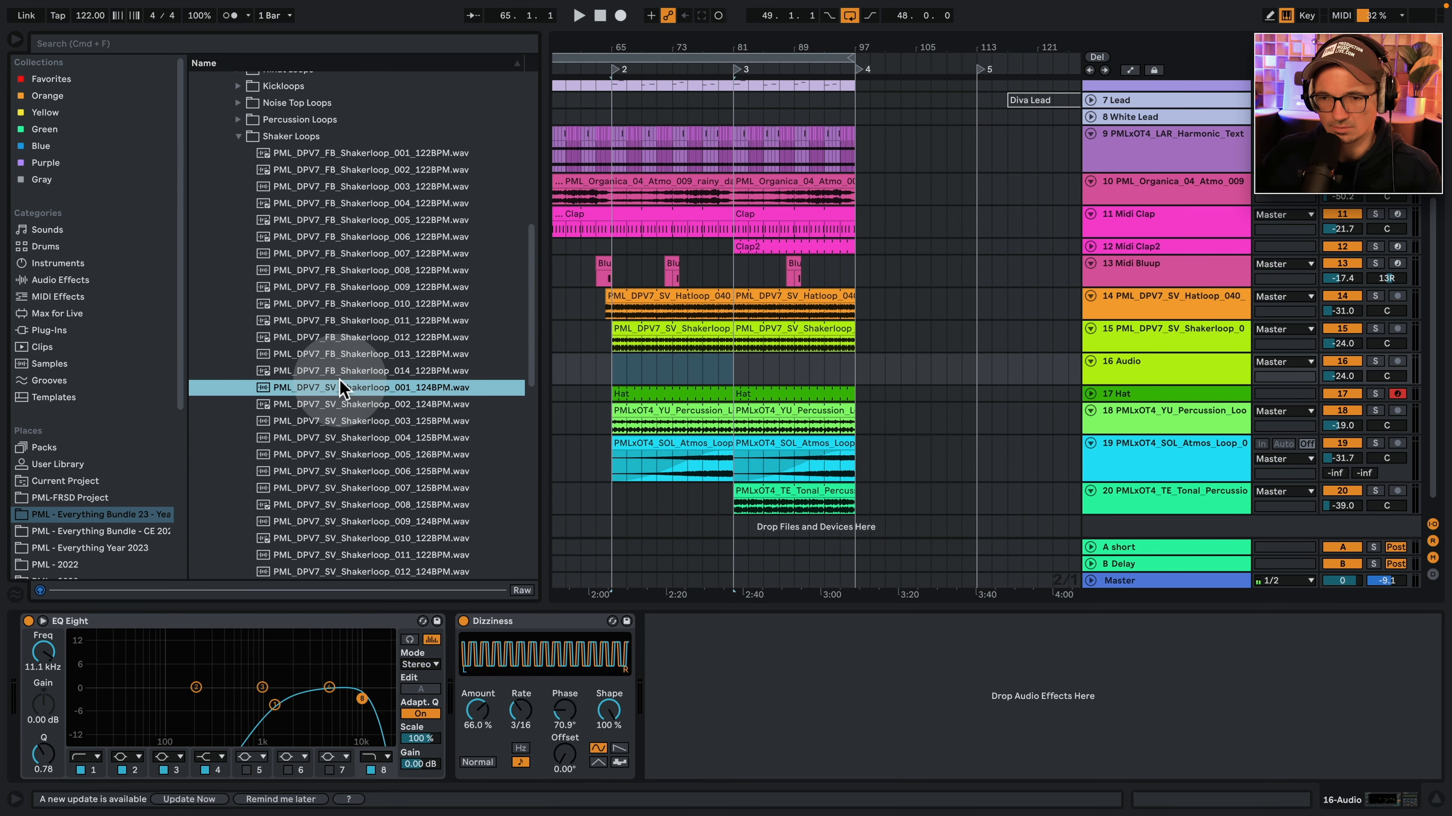
pyautogui.click(377, 405)
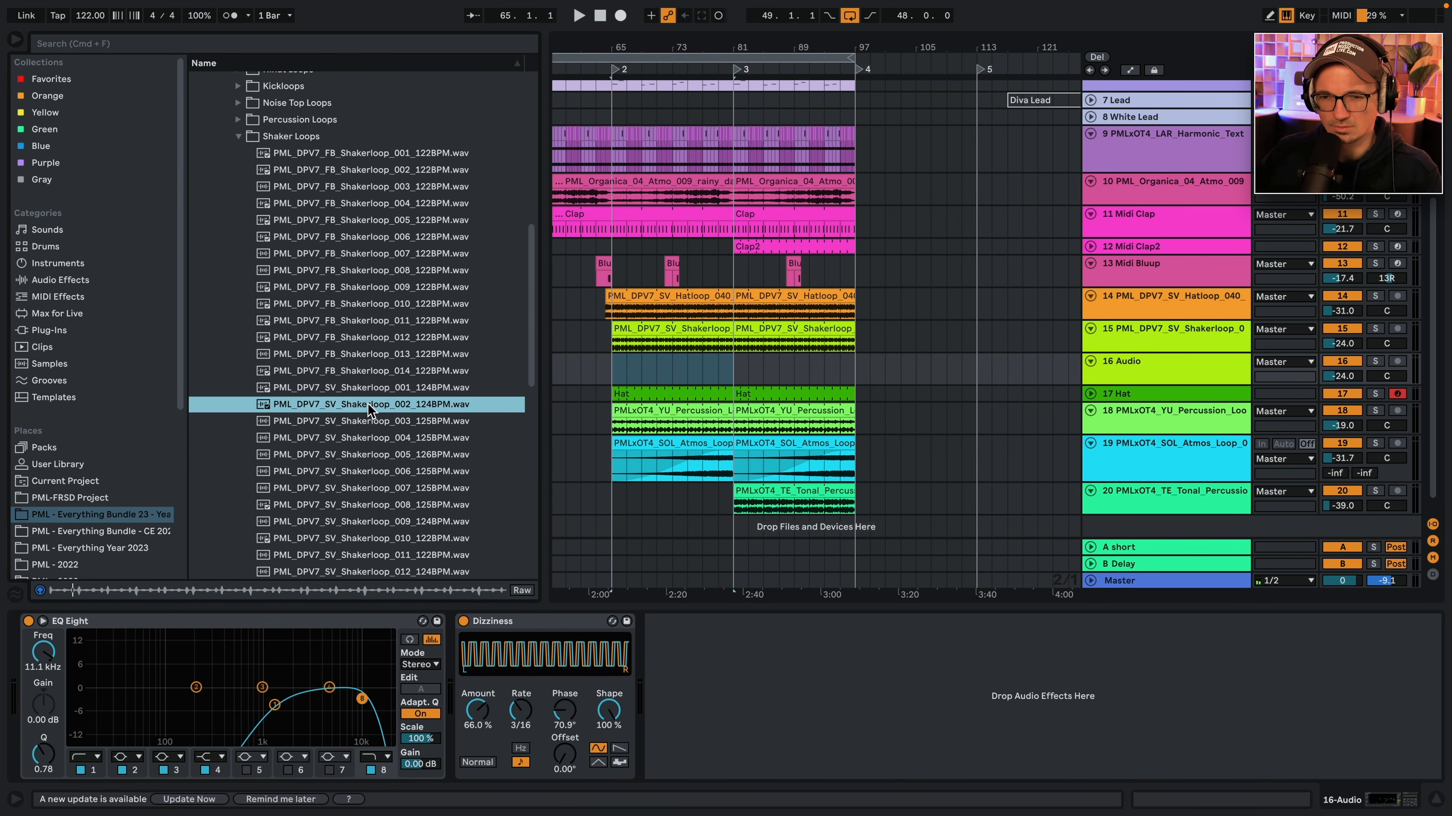
pyautogui.click(334, 505)
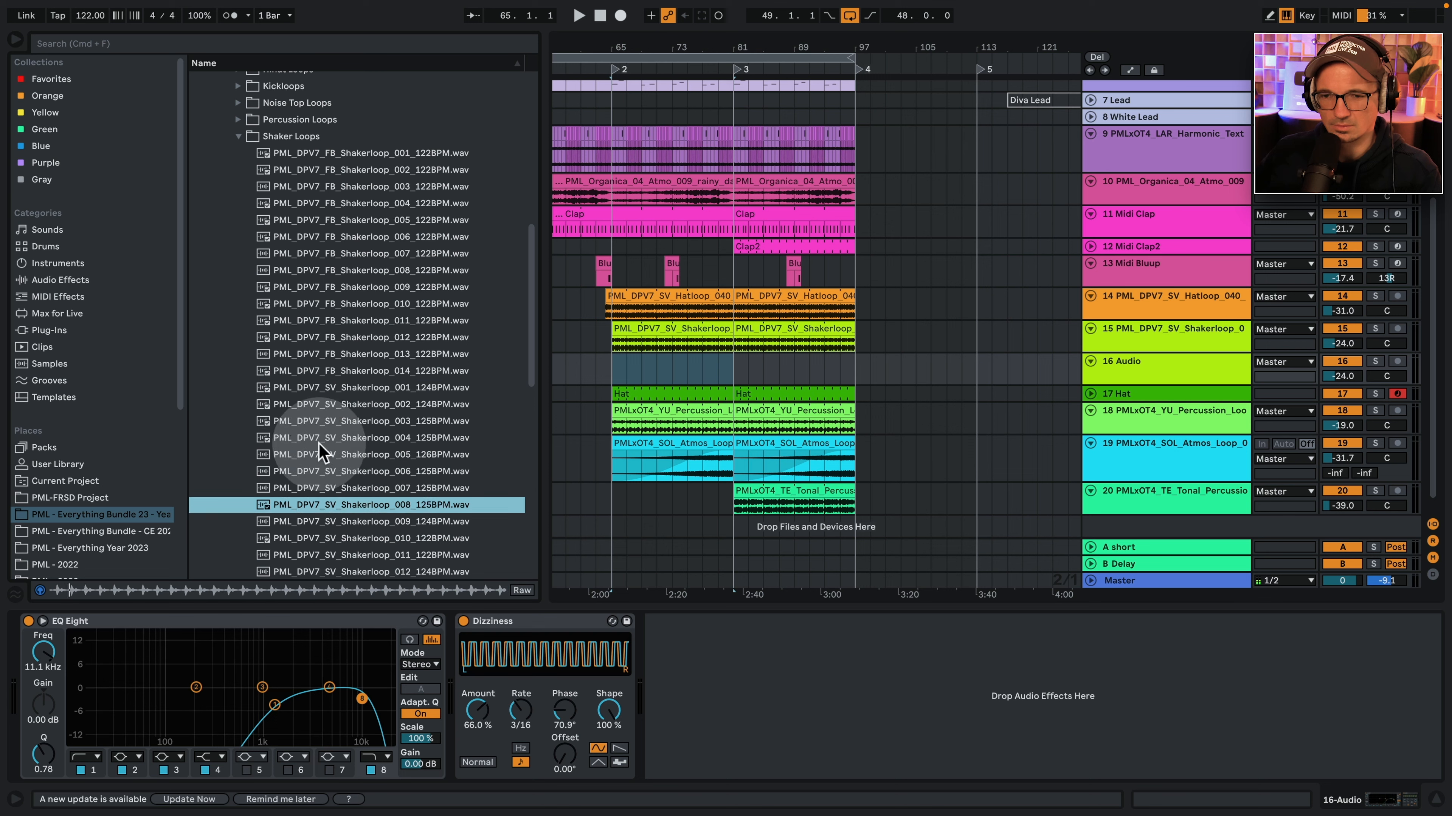
pyautogui.click(402, 406)
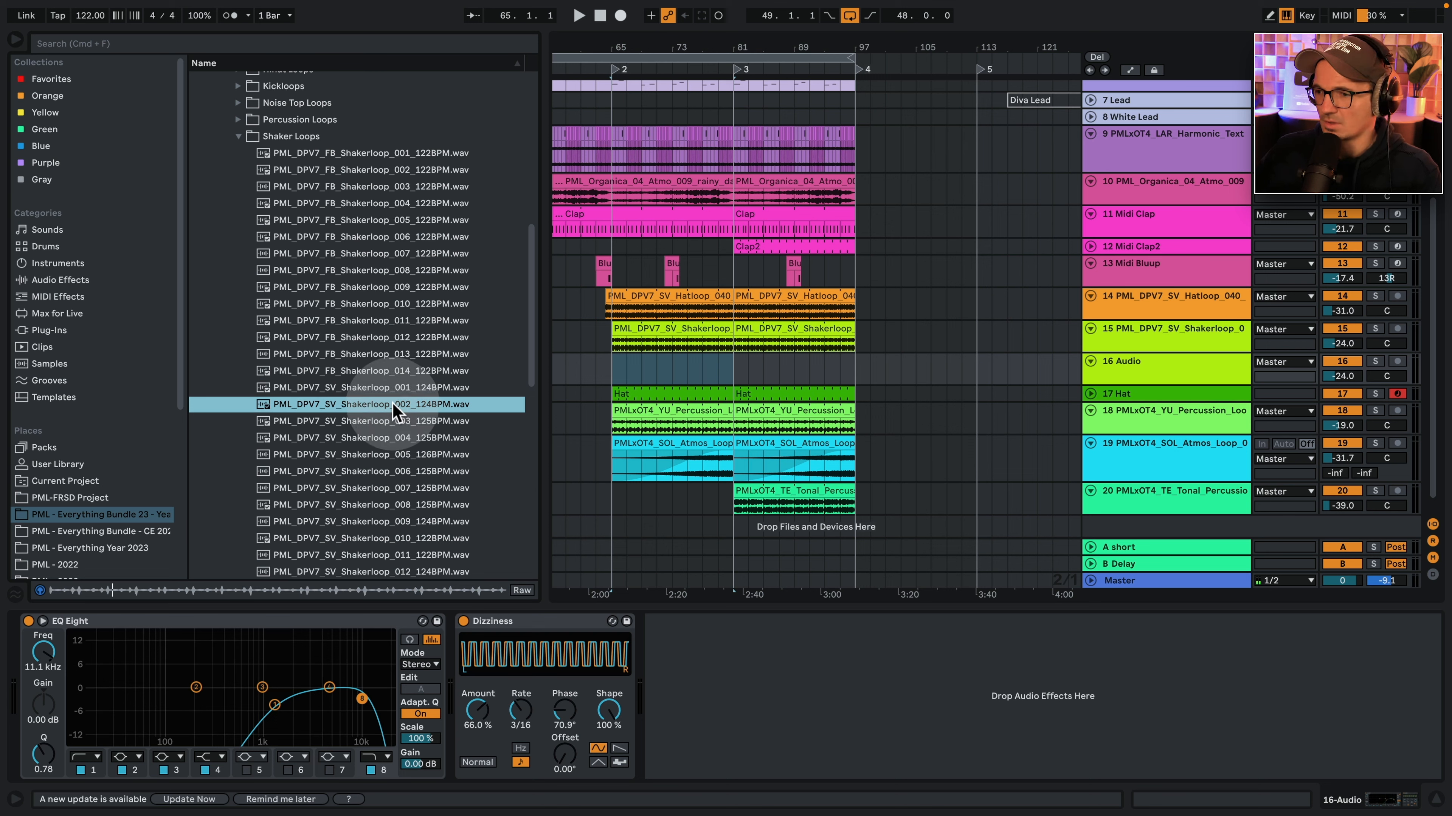
# Place PML_DPV7_SV_Shakerloop_002_124BPM.wav on track 16 from bar 81 to 97, set its volume to -28.5 dB and audition it soloed.
pyautogui.moveTo(393, 409); pyautogui.dragTo(742, 369)
pyautogui.moveTo(1339, 377); pyautogui.dragTo(1339, 395)
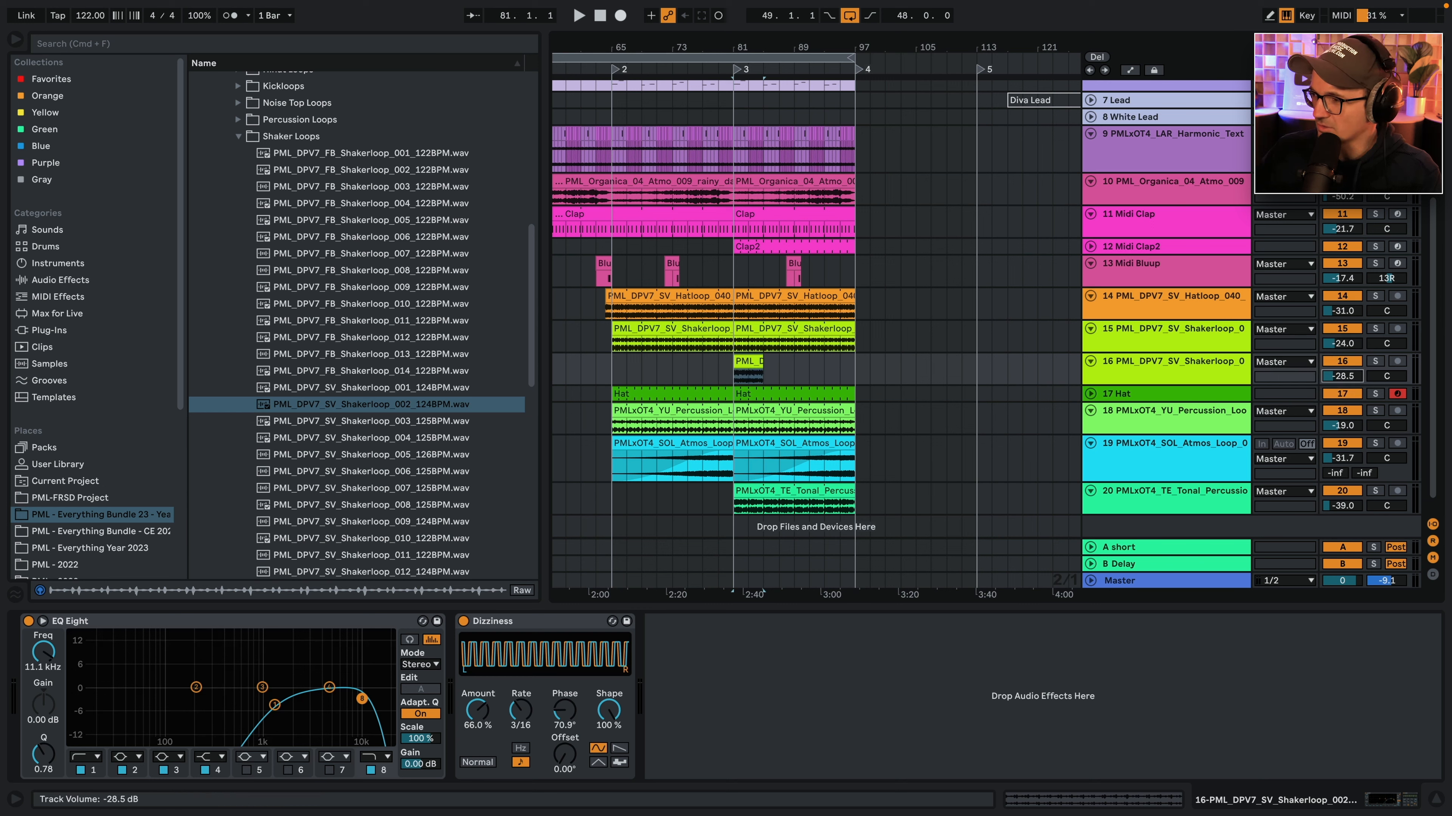
pyautogui.click(747, 360)
pyautogui.press('space')
pyautogui.moveTo(755, 361); pyautogui.dragTo(841, 361)
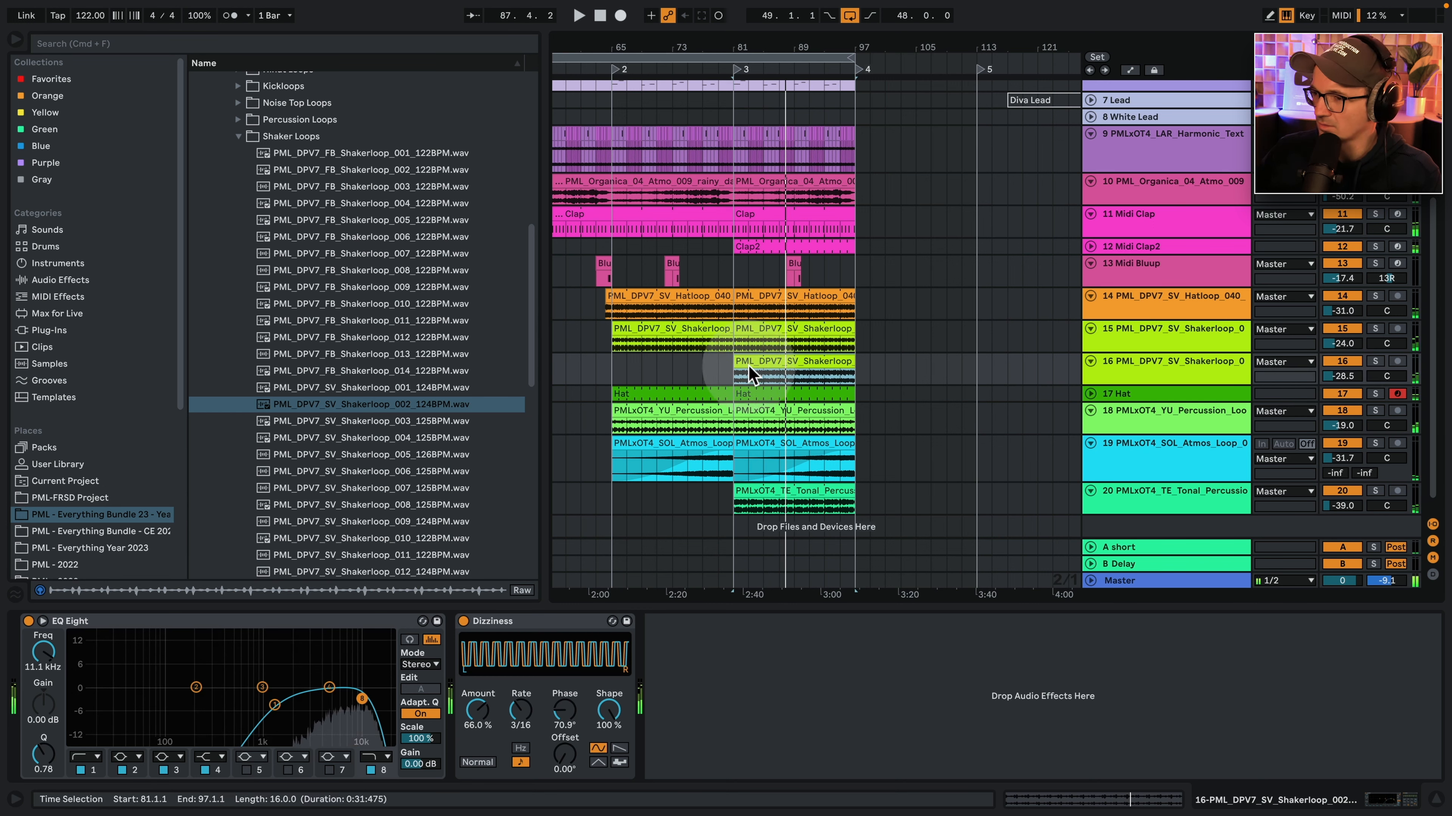
pyautogui.click(1377, 360)
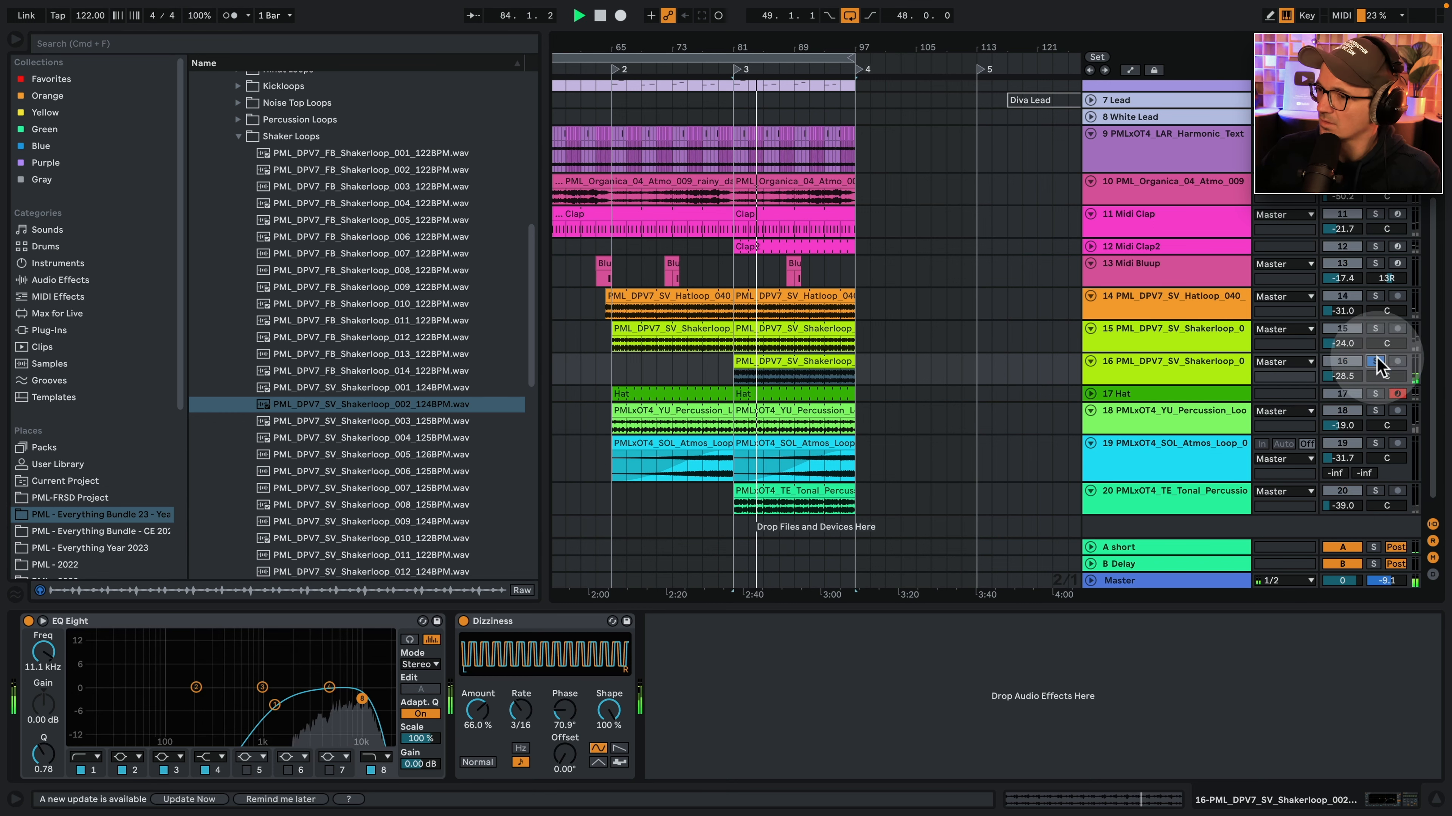
pyautogui.click(1377, 361)
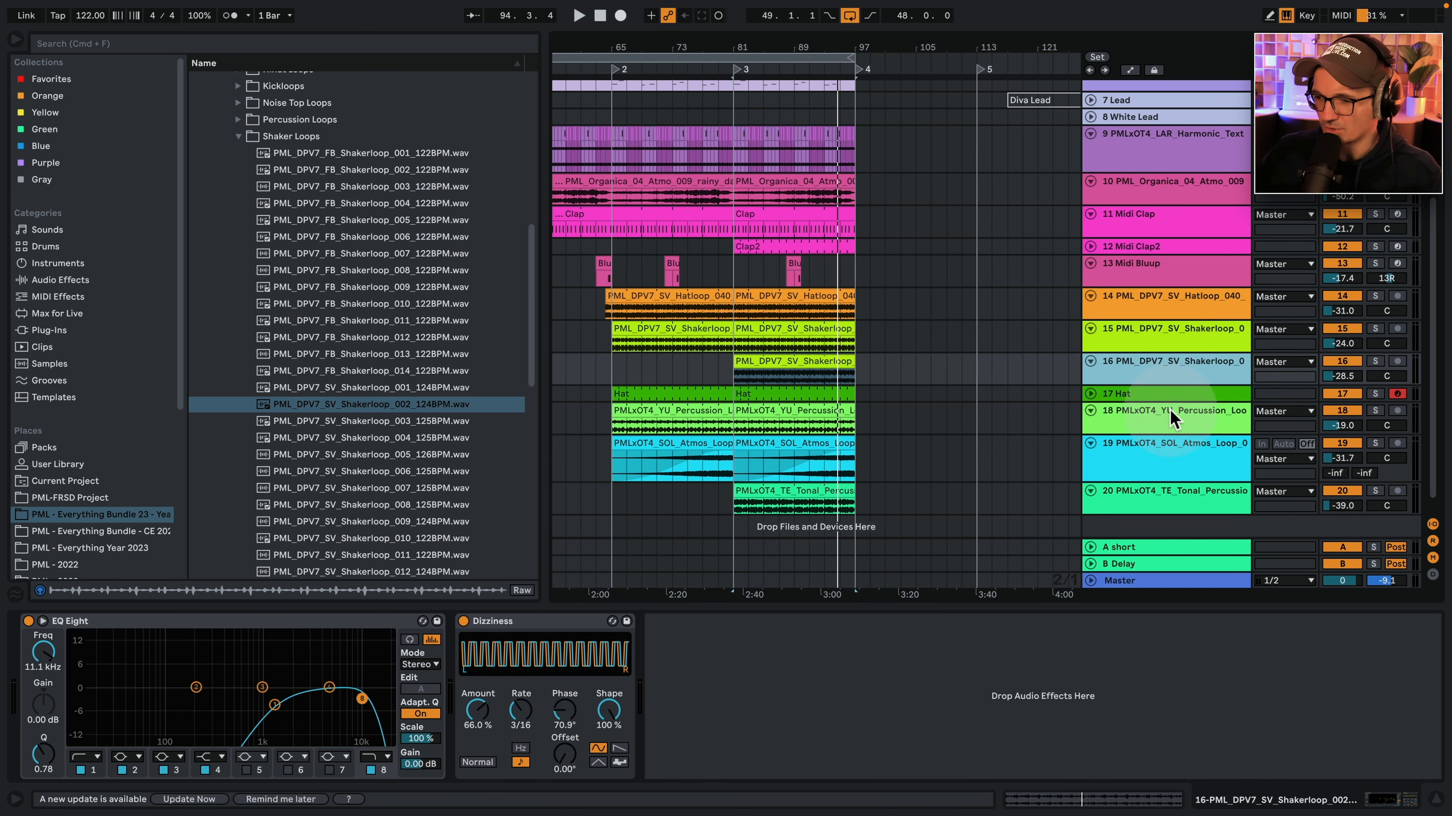
# Copy the sidechain Compressor from the YU Percussion Loop track to Shakerloop track 15 and play with track 16 soloed.
pyautogui.click(1170, 419)
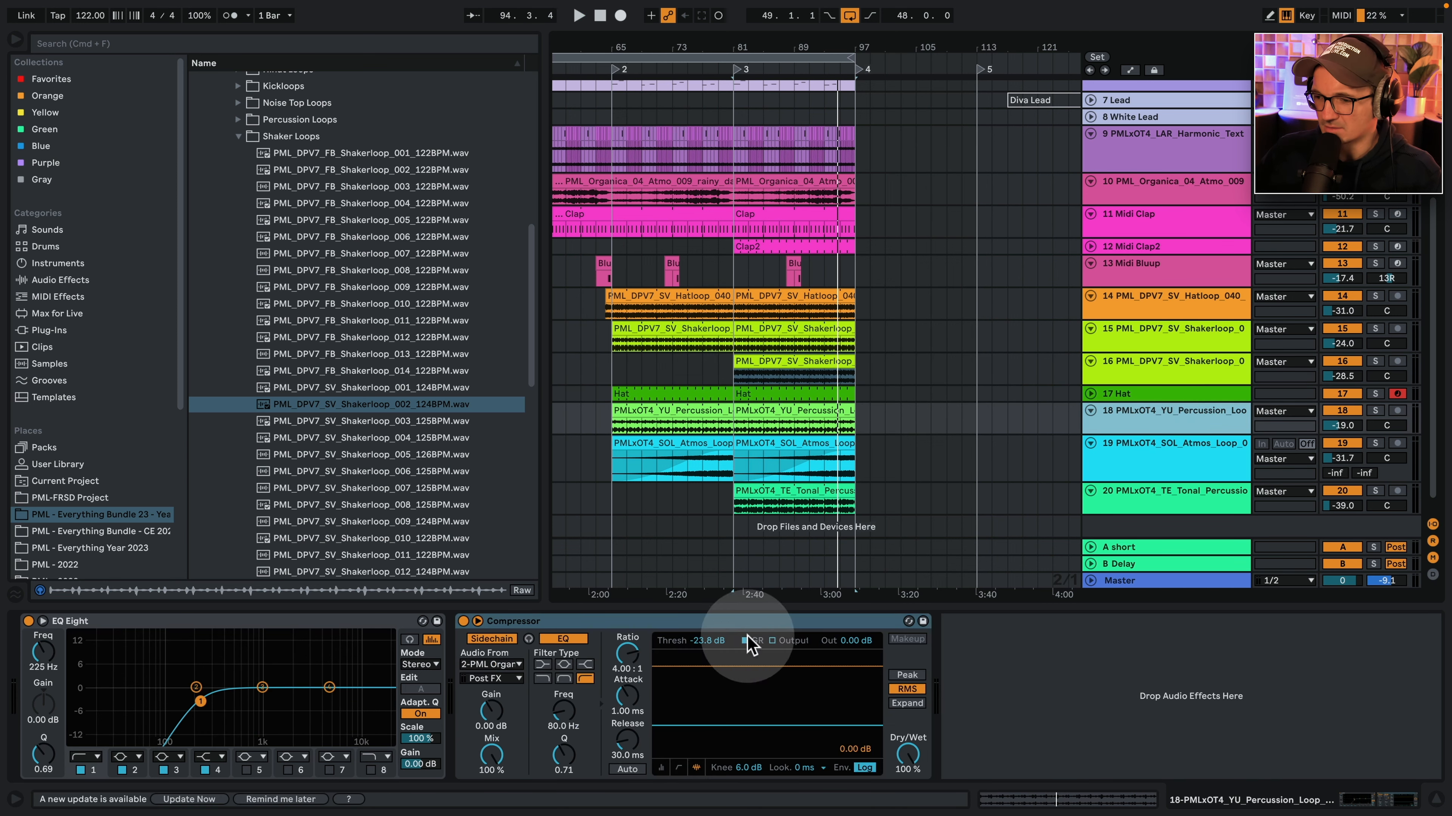
pyautogui.click(1146, 340)
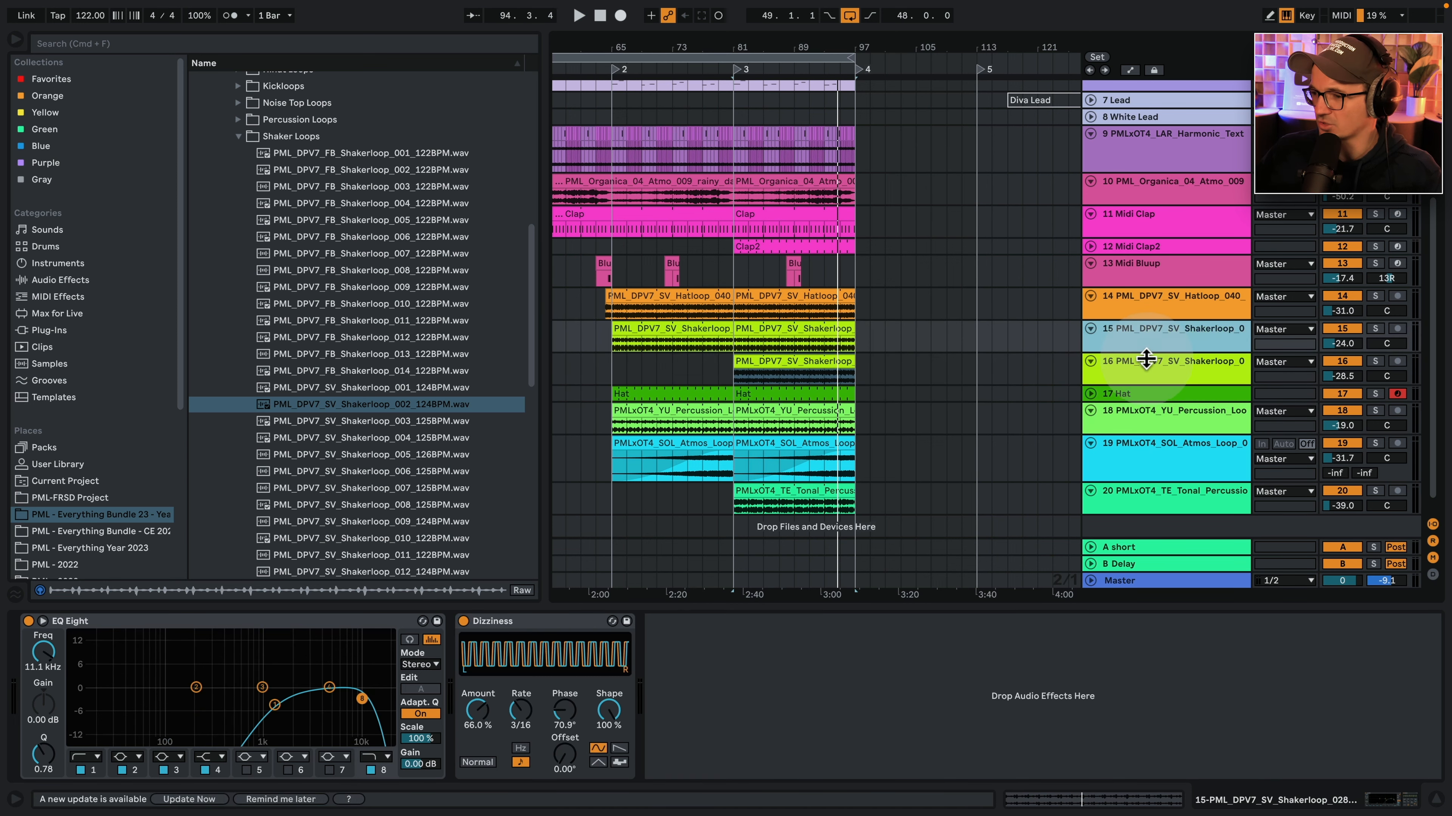
pyautogui.click(1375, 360)
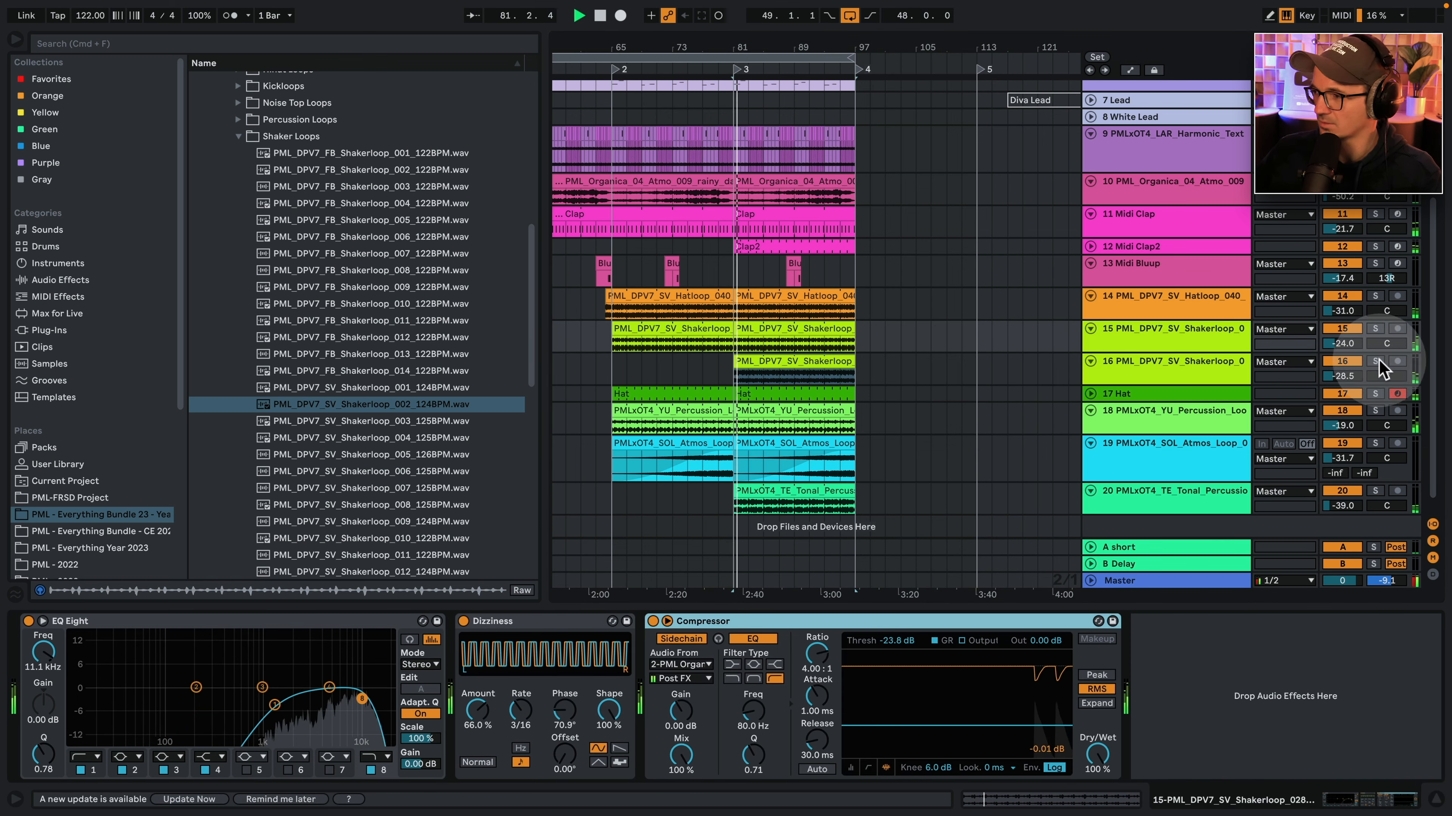
pyautogui.press('space')
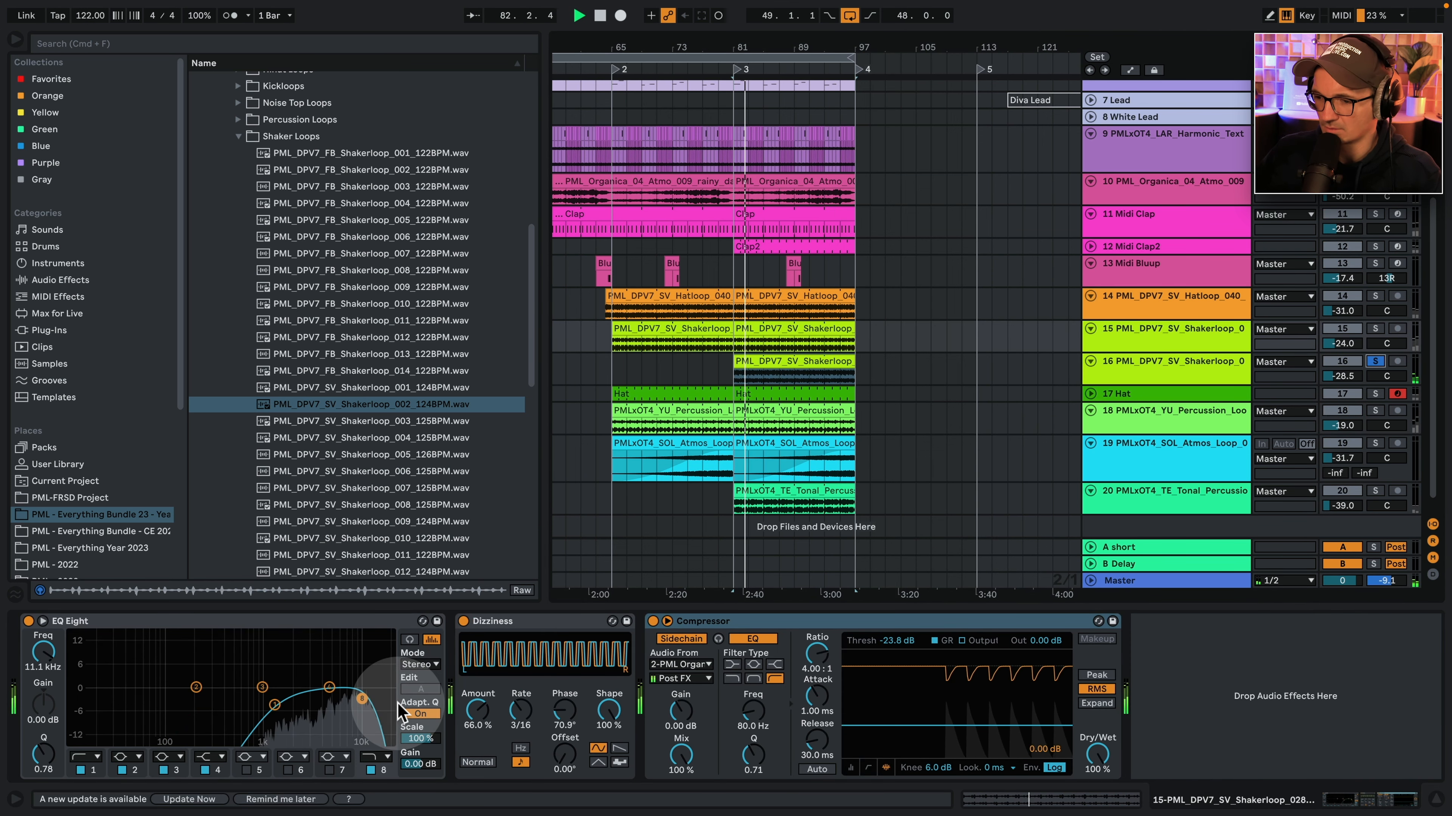
# On track 15's EQ Eight, dip band 3 by 4.83 dB at 3.75 kHz and move band 8 to 10.4 kHz, then unsolo track 16.
pyautogui.click(262, 687)
pyautogui.moveTo(262, 687); pyautogui.dragTo(317, 704)
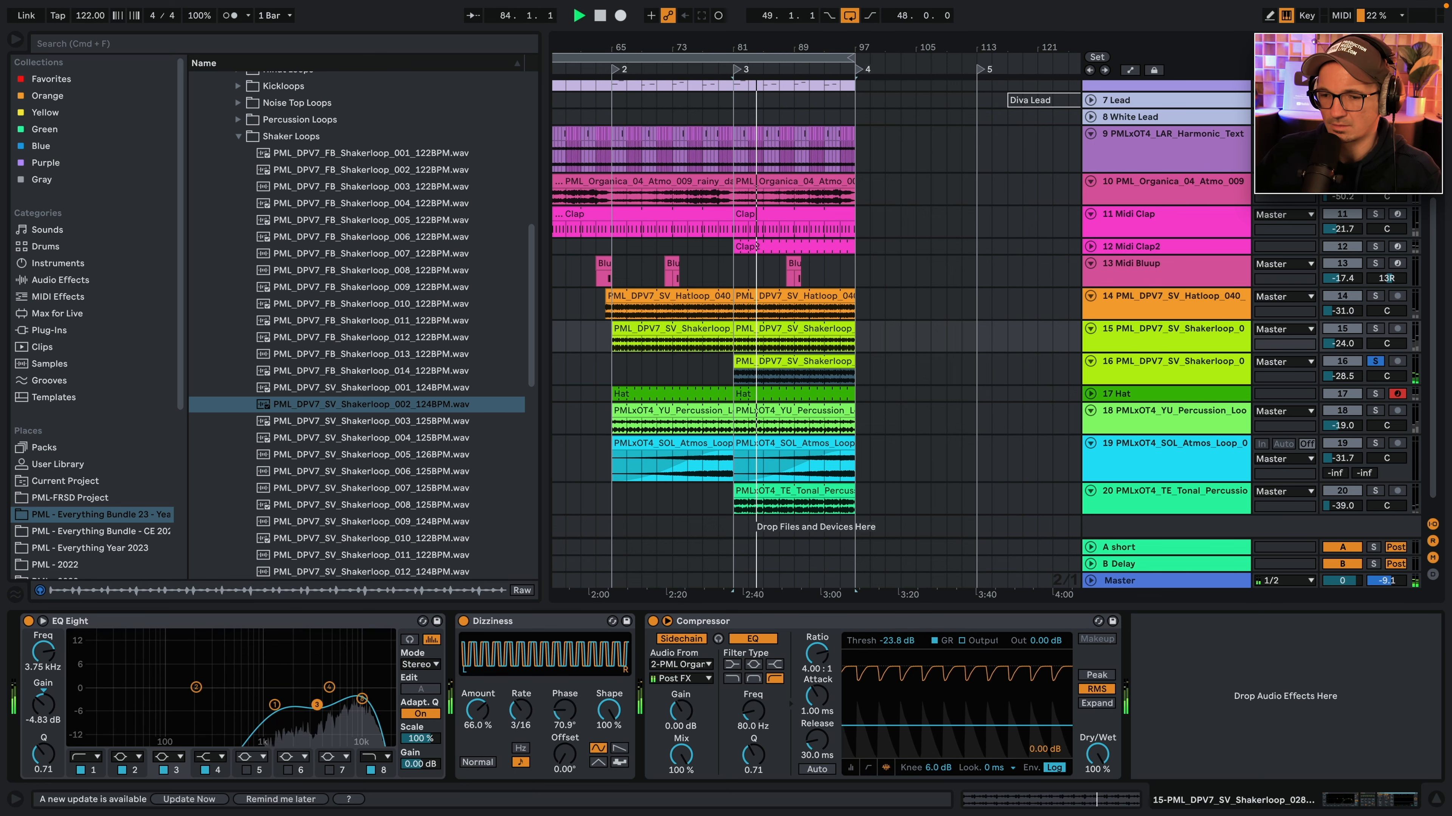
pyautogui.click(362, 699)
pyautogui.click(1375, 360)
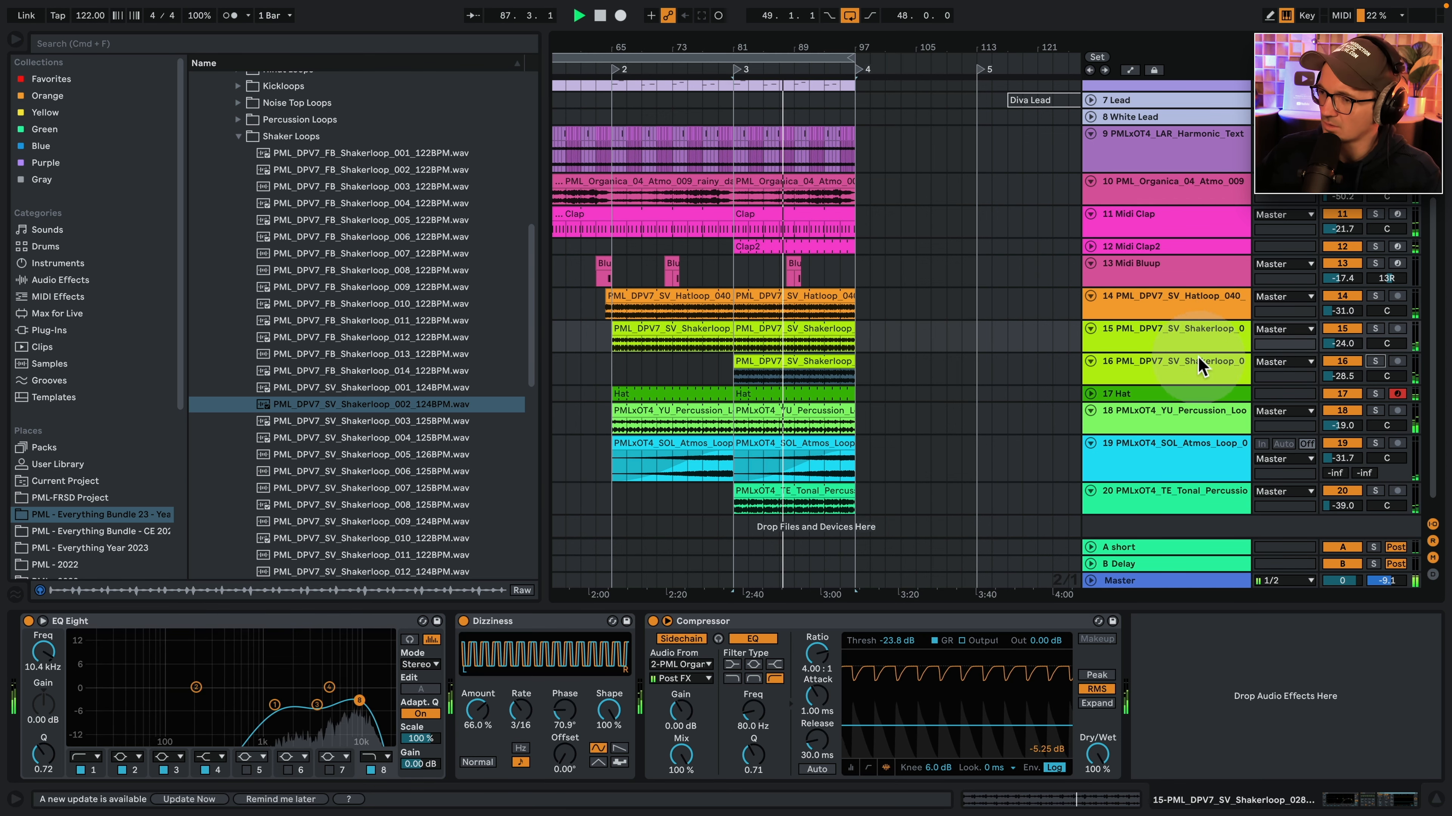
# Trim the Shakerloop_028 and Hat clips before bar 81 so that both end at bar 79.
pyautogui.press('space')
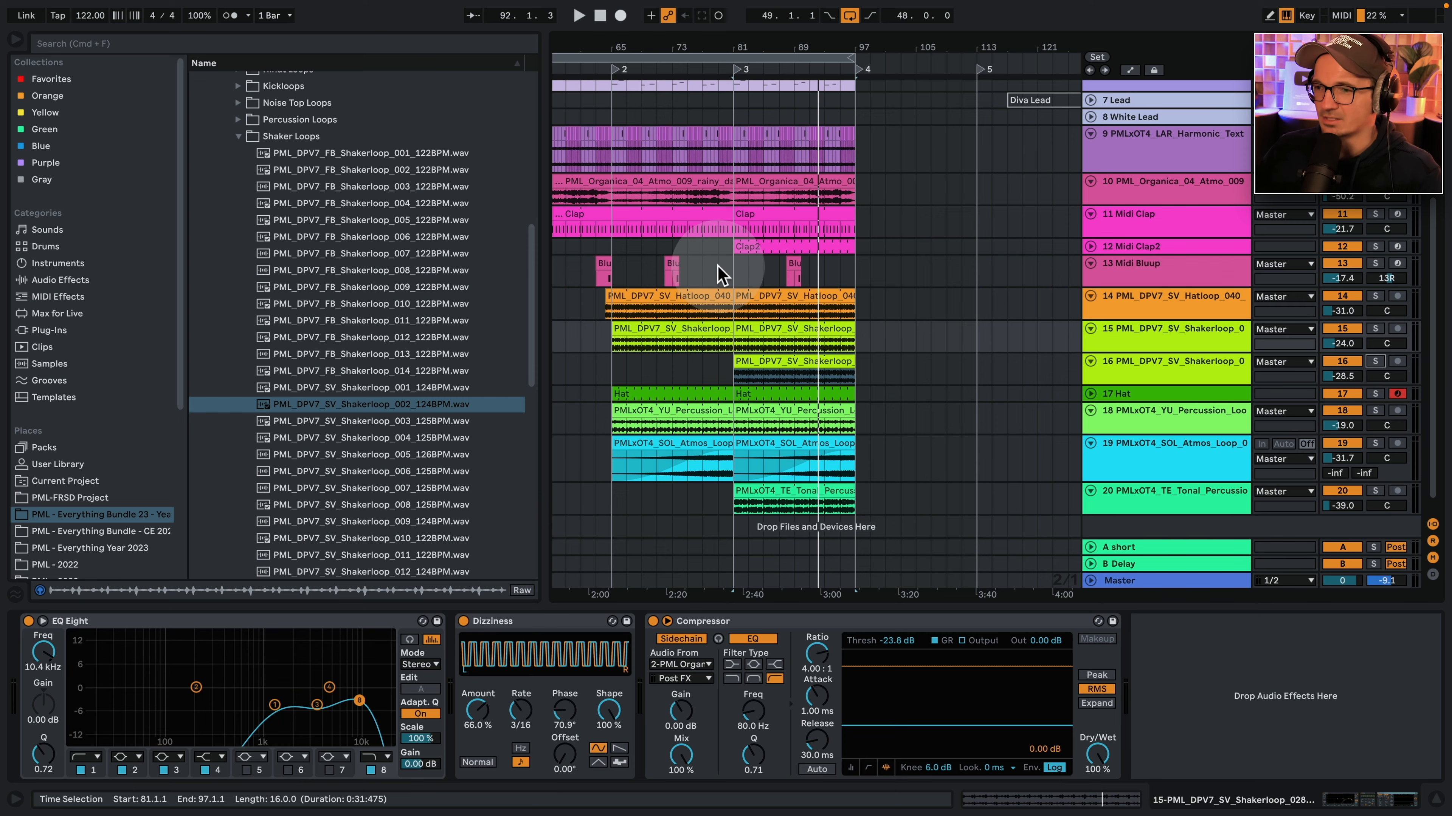
pyautogui.click(718, 266)
pyautogui.moveTo(746, 331); pyautogui.dragTo(723, 331)
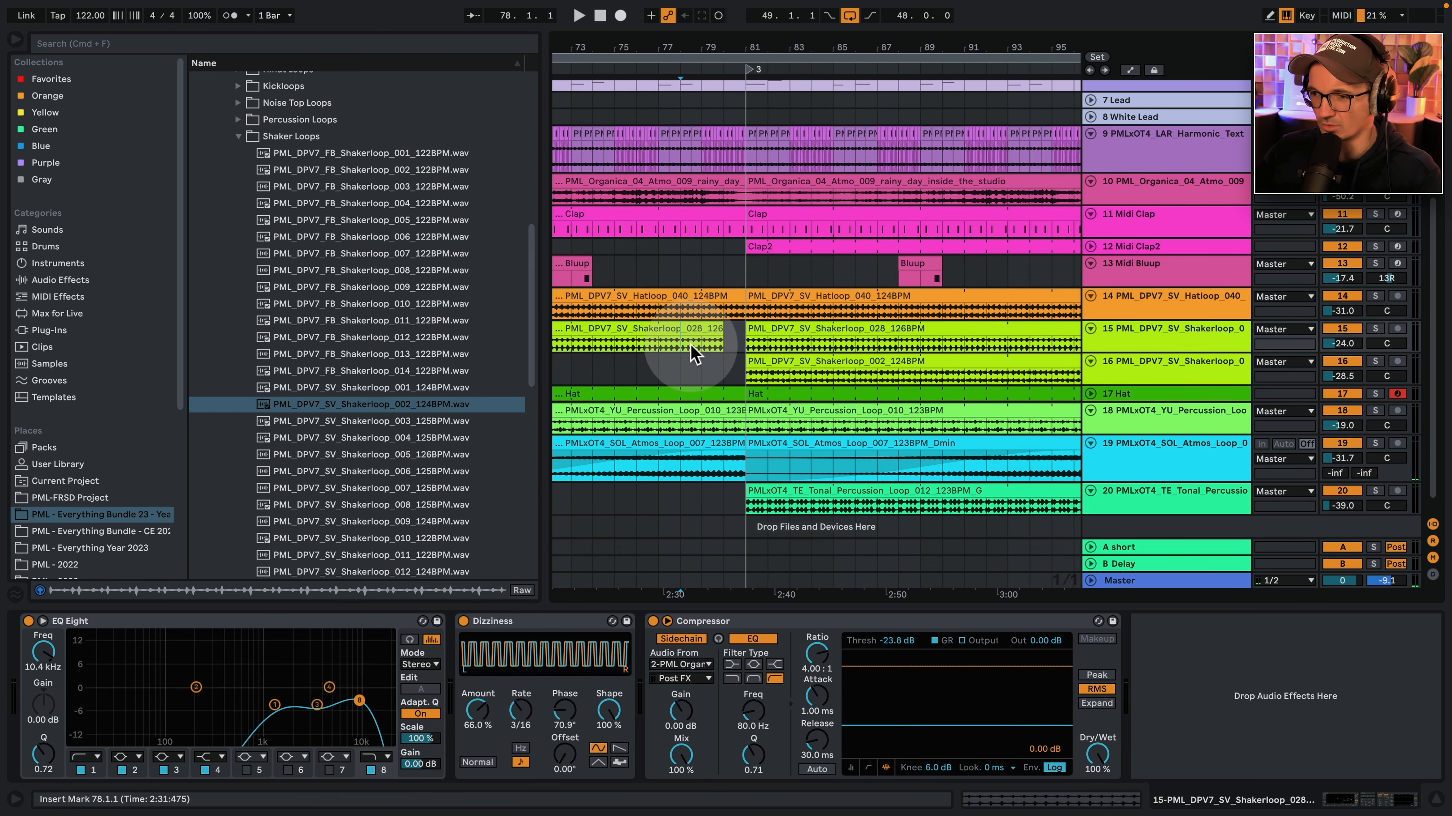
pyautogui.click(706, 343)
pyautogui.press('space')
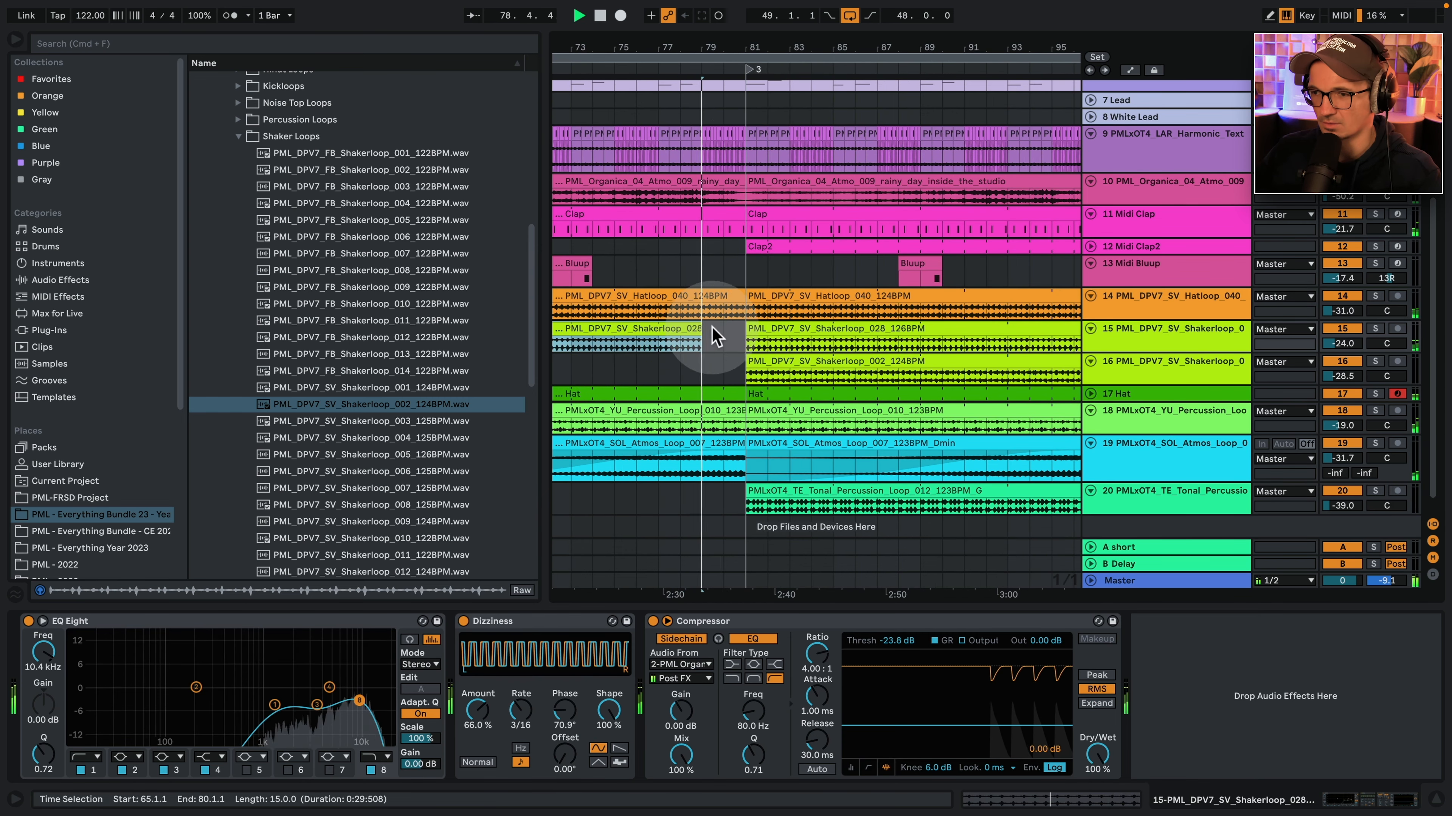
pyautogui.moveTo(708, 54); pyautogui.dragTo(724, 48)
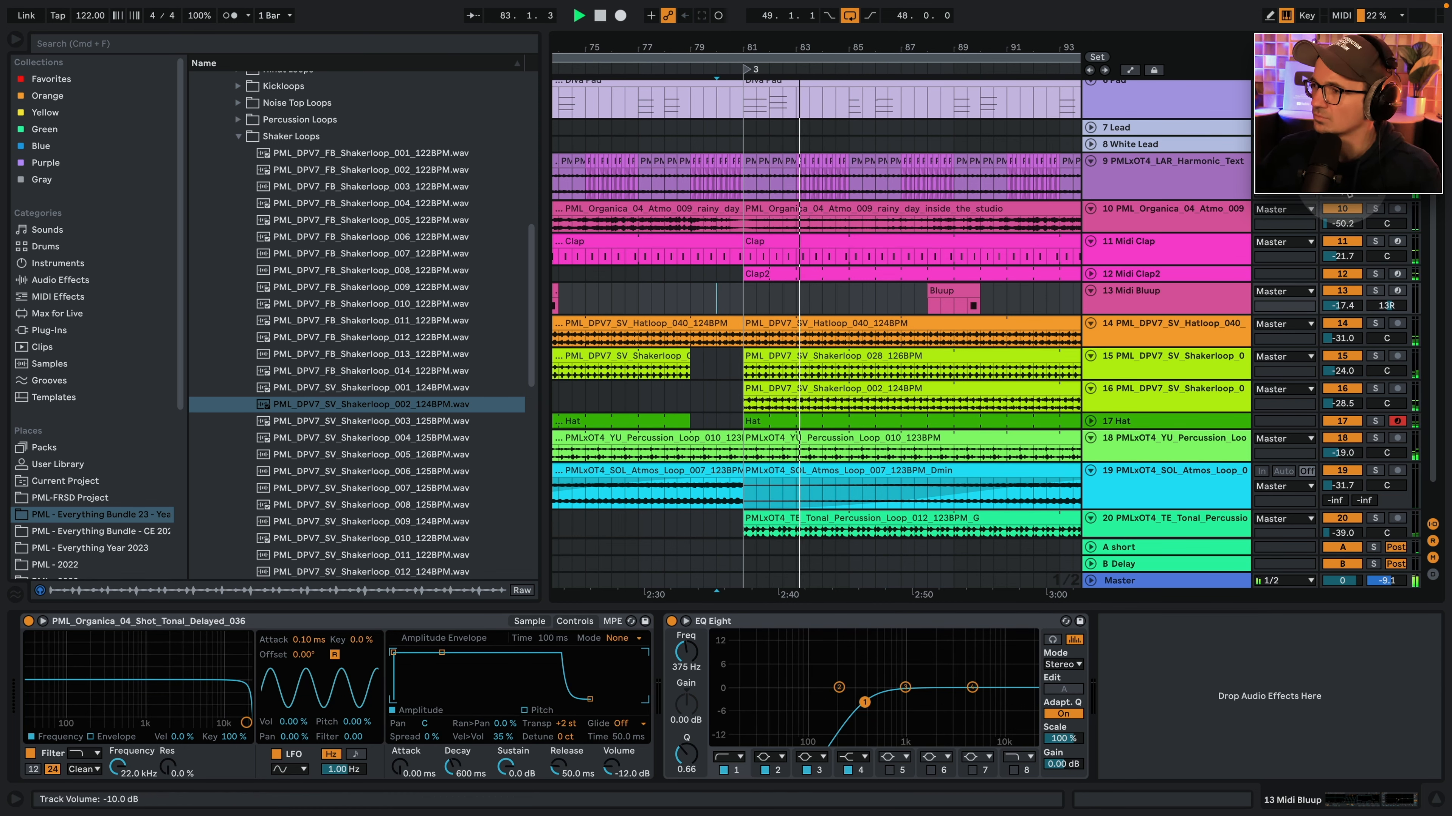
# Play the transition into bar 81 to check the gap left by the trimmed clips.
pyautogui.press('space')
pyautogui.press('-')
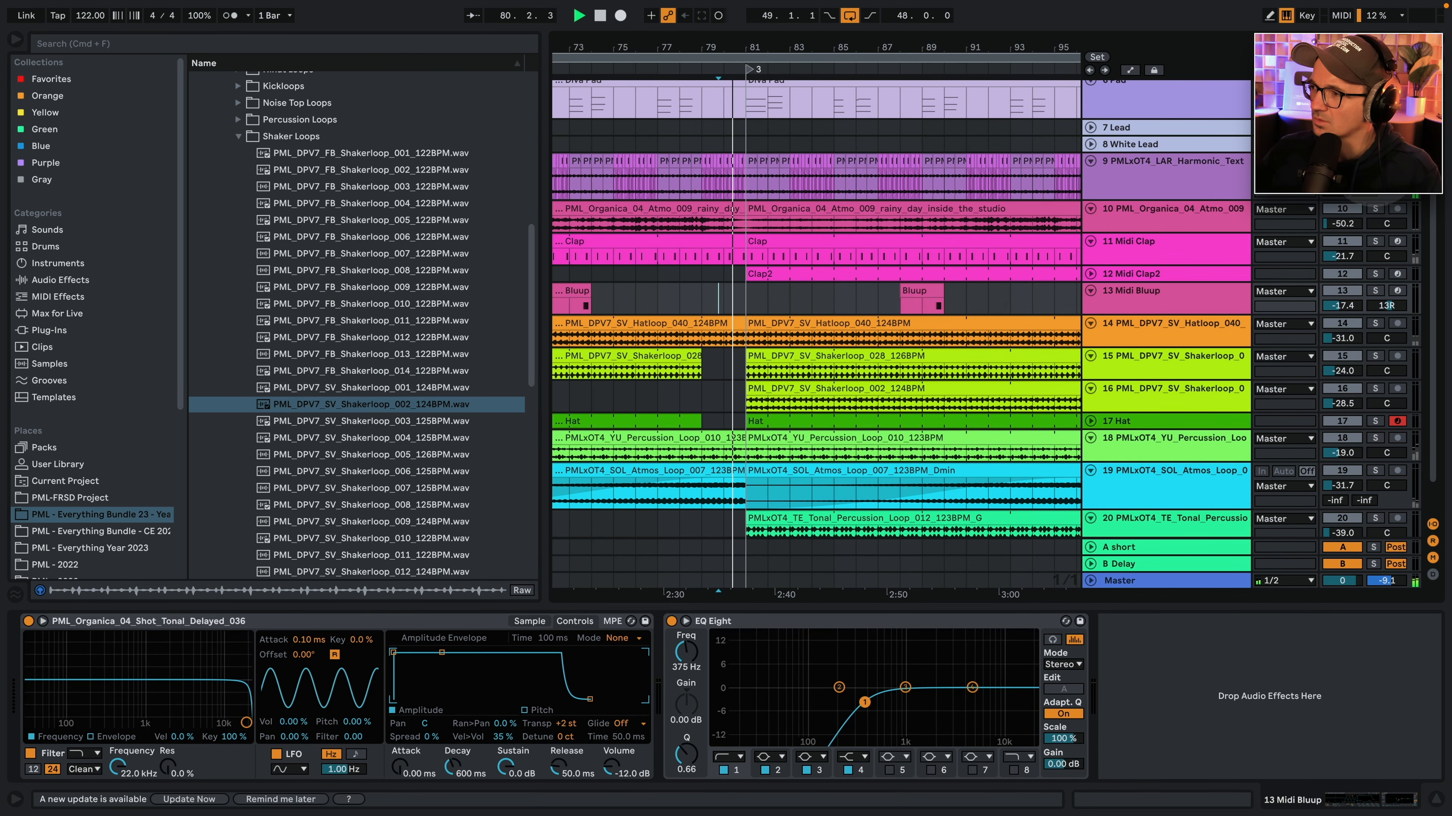
pyautogui.click(714, 112)
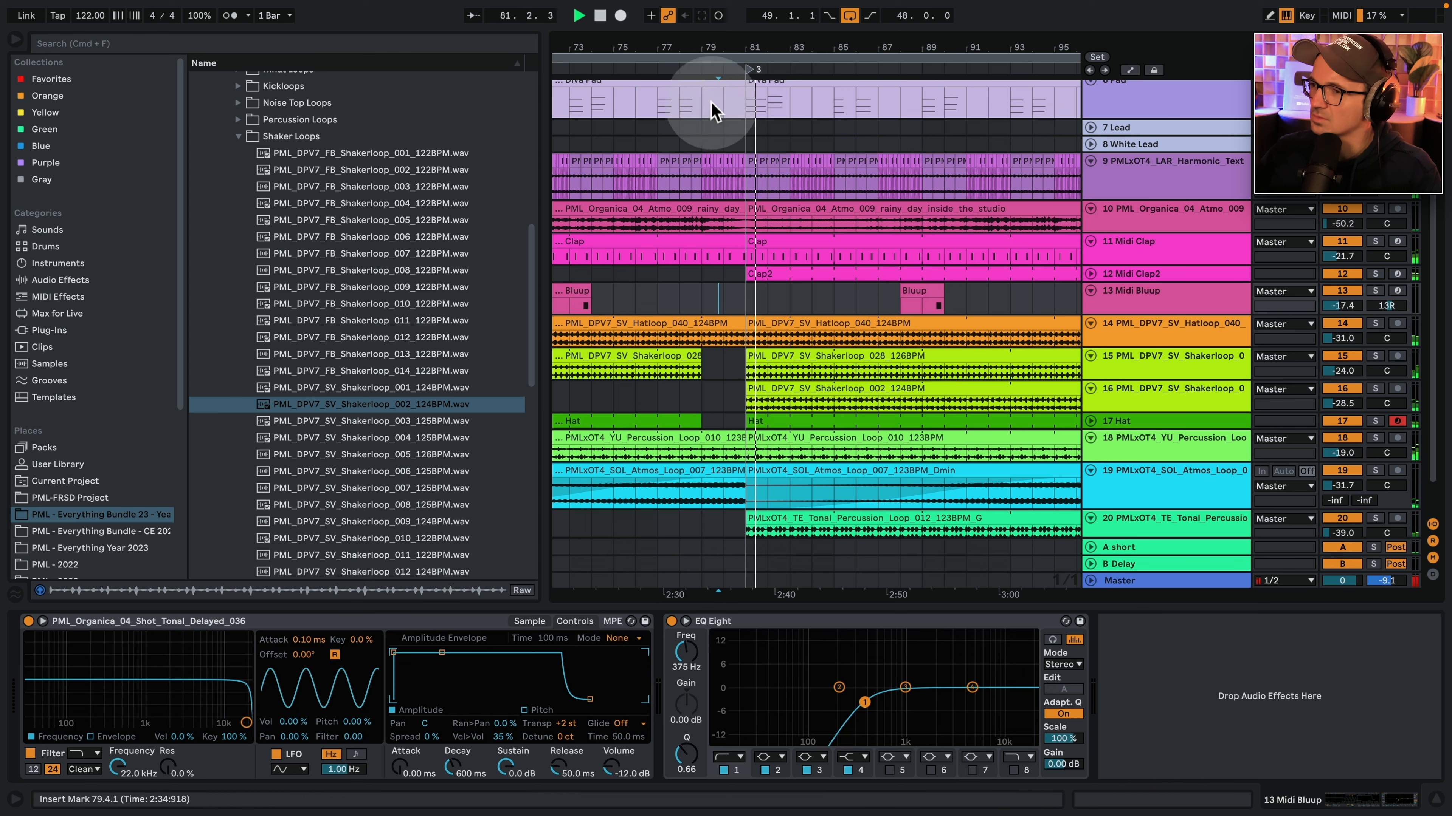
# Play the whole arrangement from bar 49 and continue listening from bar 57.
pyautogui.moveTo(787, 46); pyautogui.dragTo(837, 14)
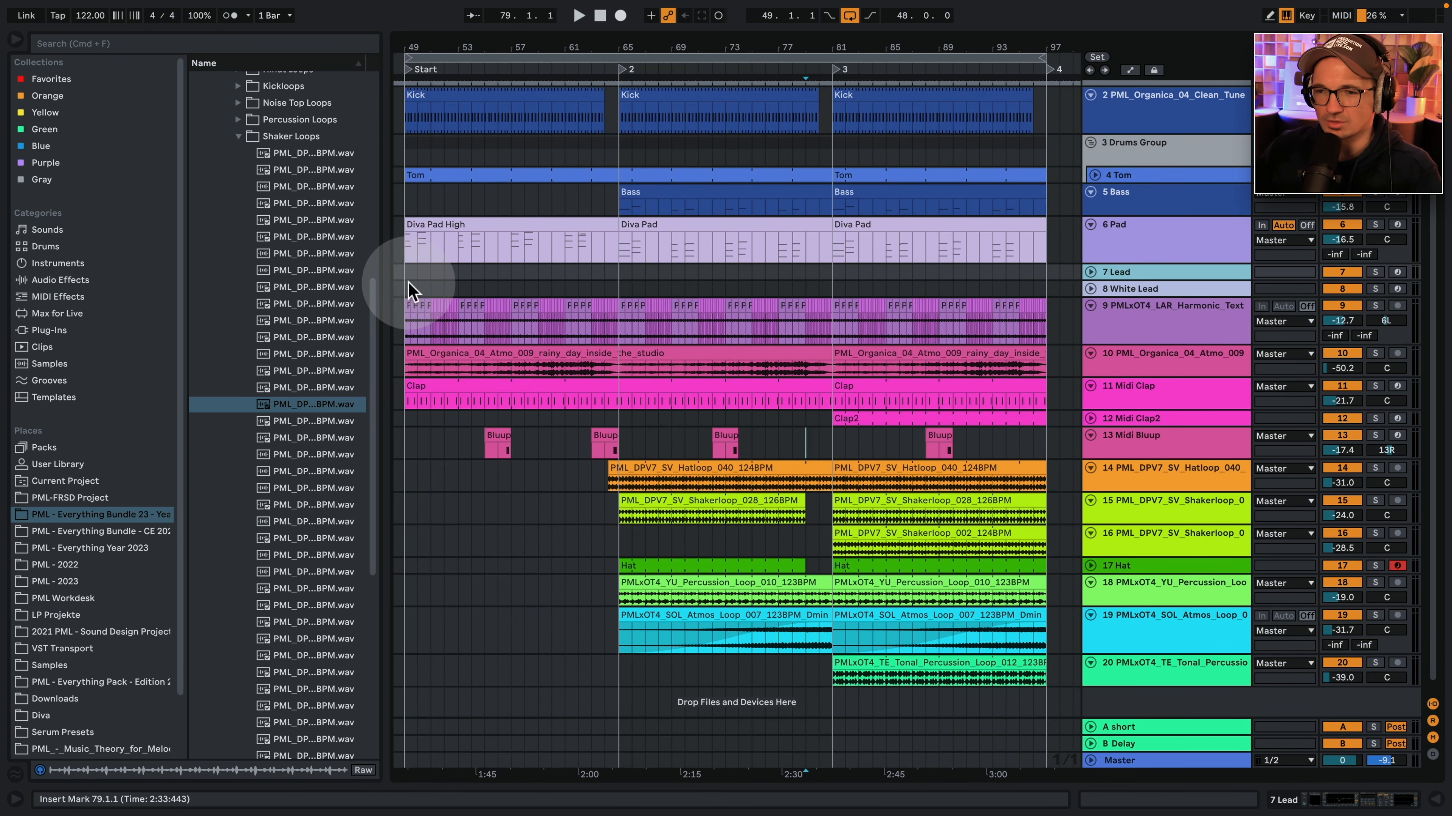
pyautogui.click(408, 281)
pyautogui.press('space')
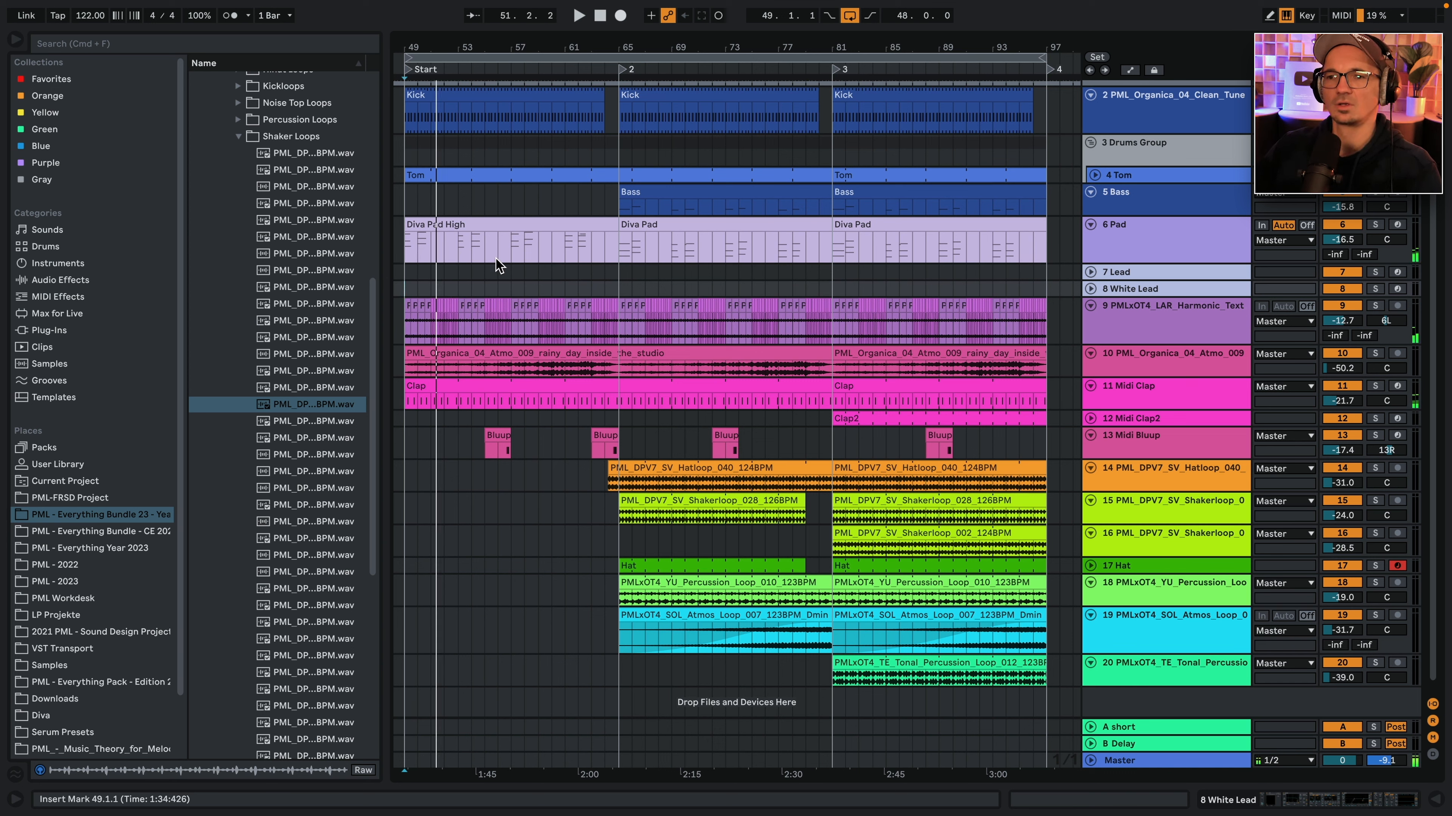
pyautogui.click(512, 251)
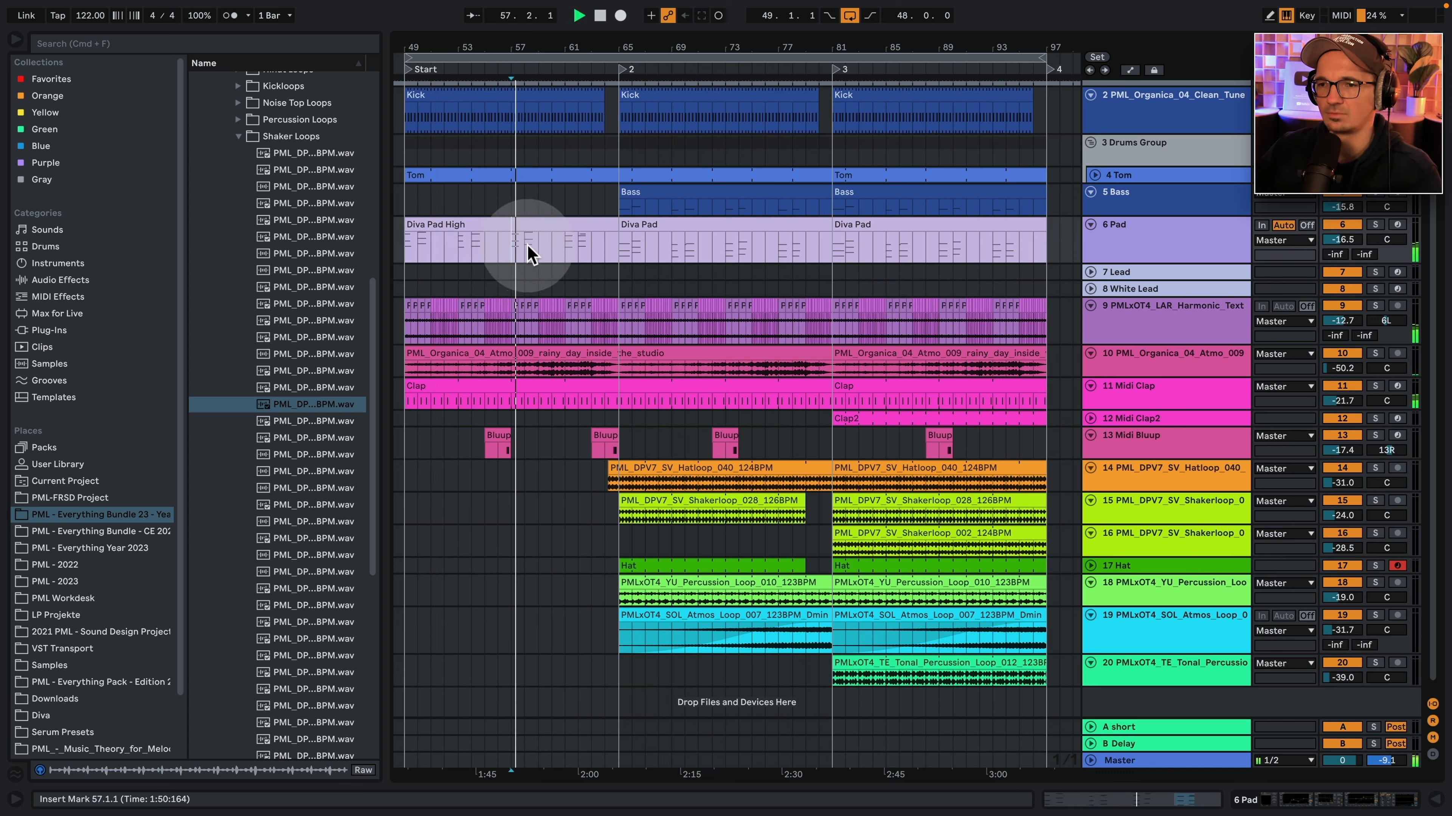
# Play the arrangement from bar 65 and again from bar 79 to hear the transition into the drop.
pyautogui.click(566, 252)
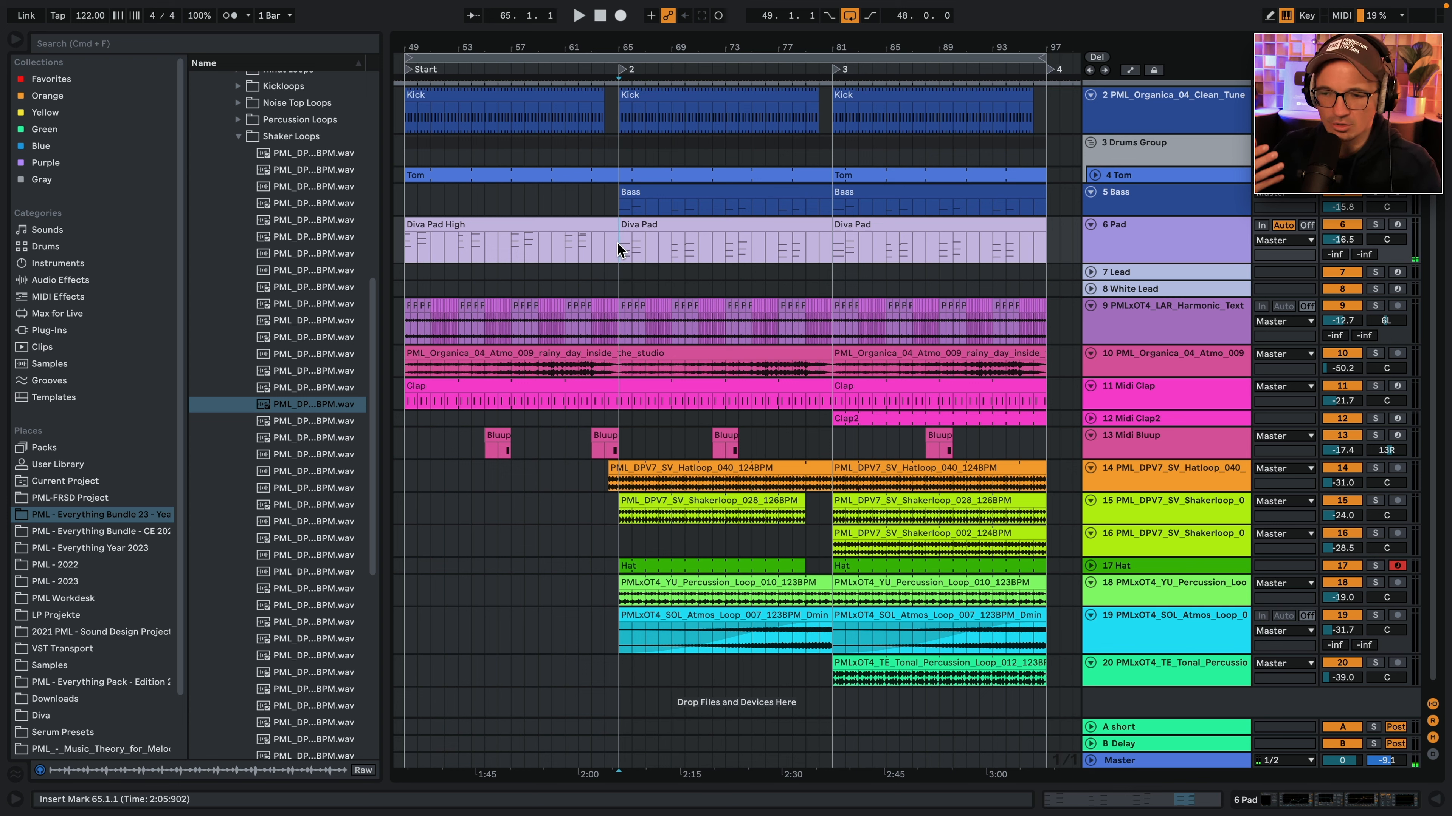
pyautogui.press('space')
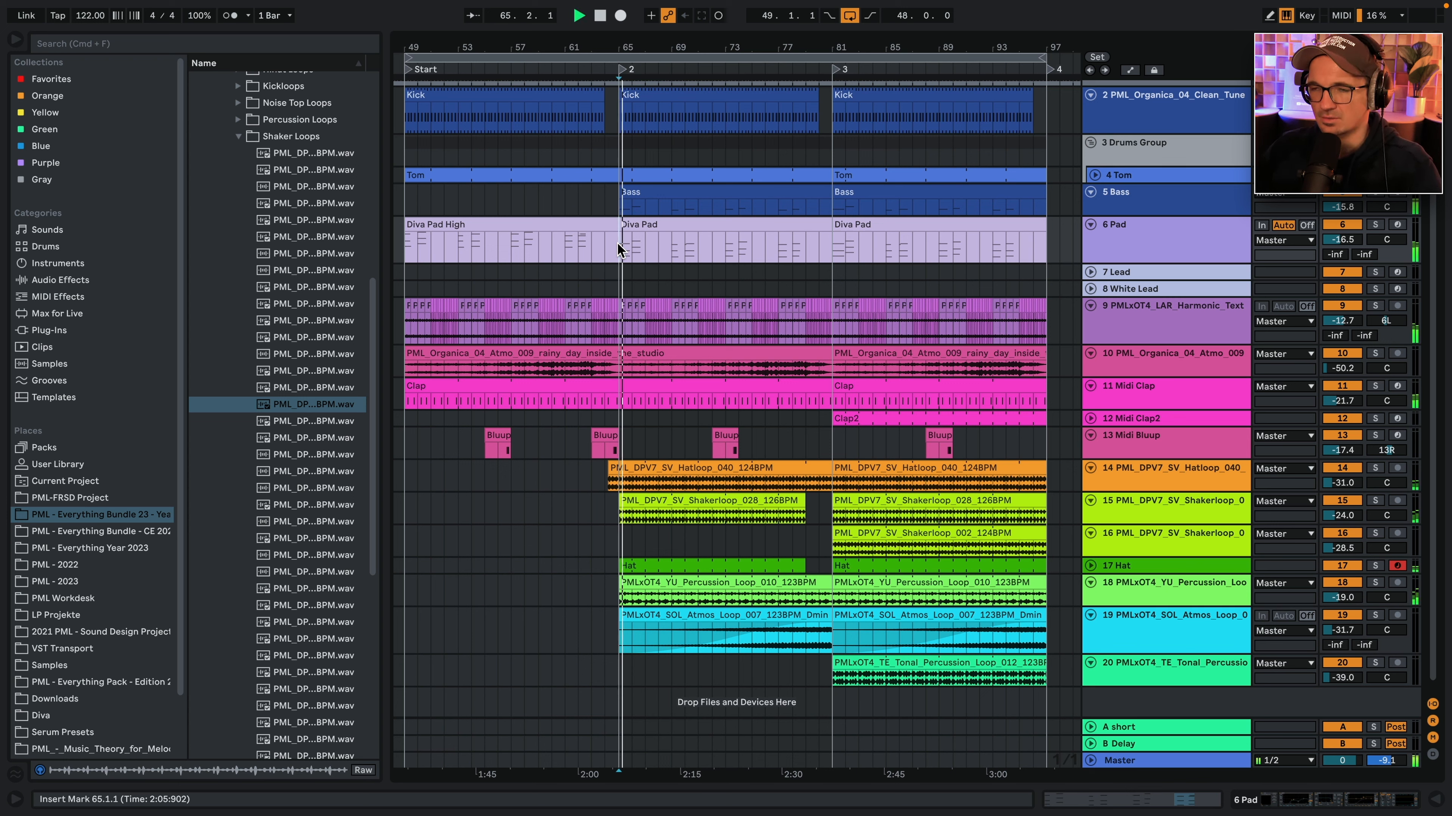
pyautogui.moveTo(719, 52); pyautogui.dragTo(679, 34)
pyautogui.scroll(1, 817, 401)
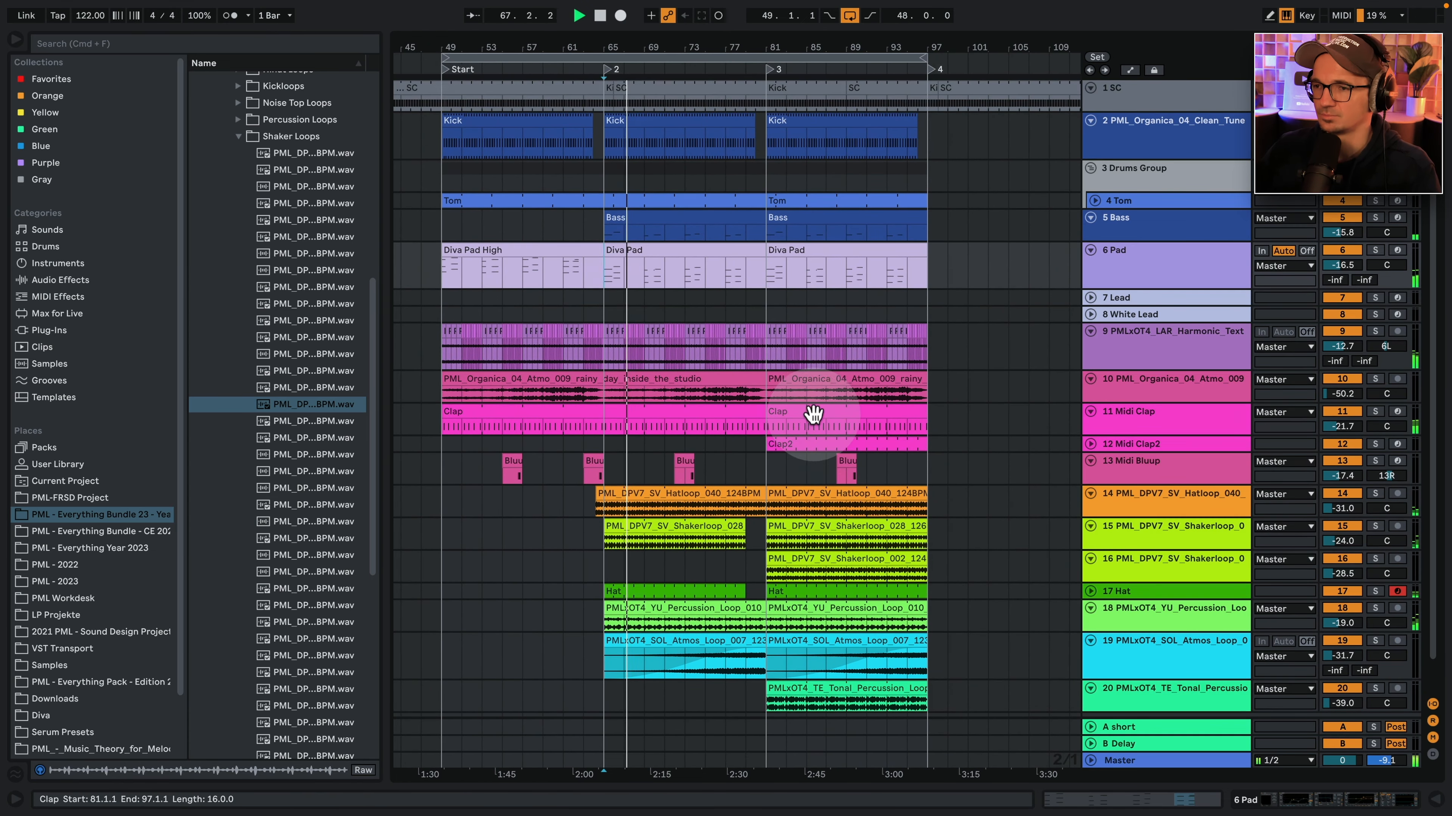
pyautogui.press('space')
pyautogui.click(745, 182)
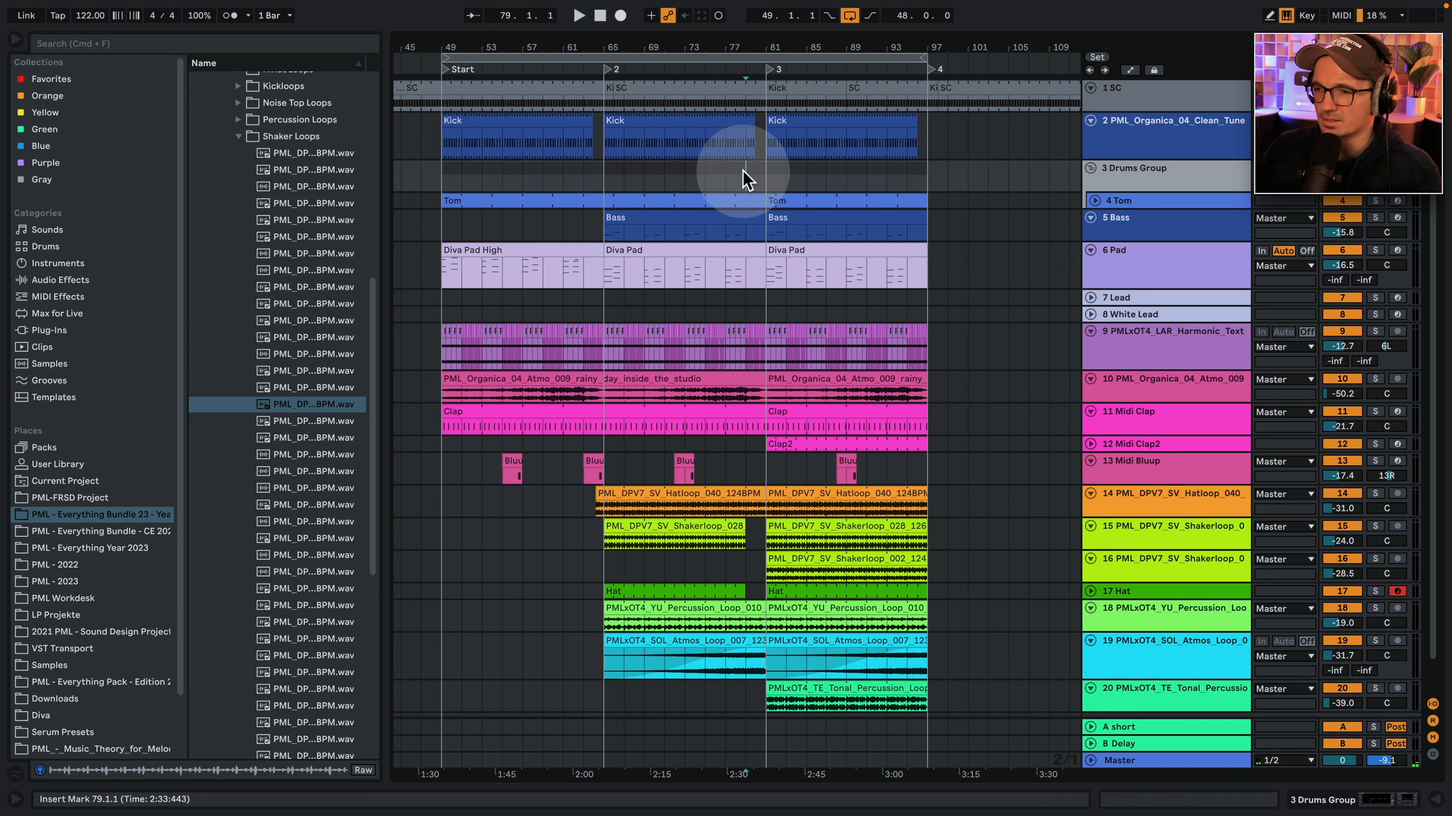
pyautogui.press('space')
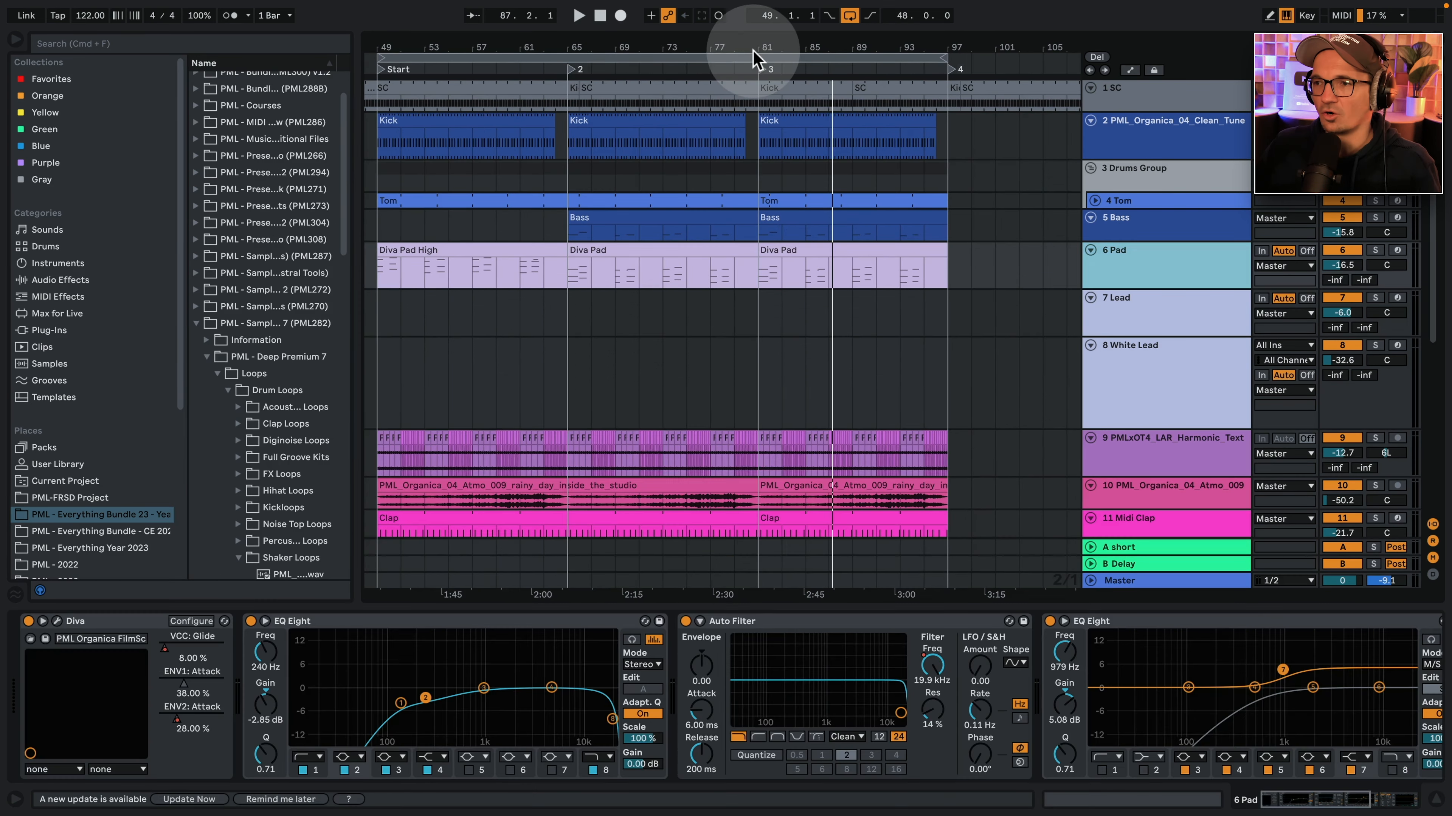
# Move the Lead and White Lead clips earlier so the first Diva Lead clip starts at bar 69, and activate them.
pyautogui.moveTo(755, 51); pyautogui.dragTo(763, 120)
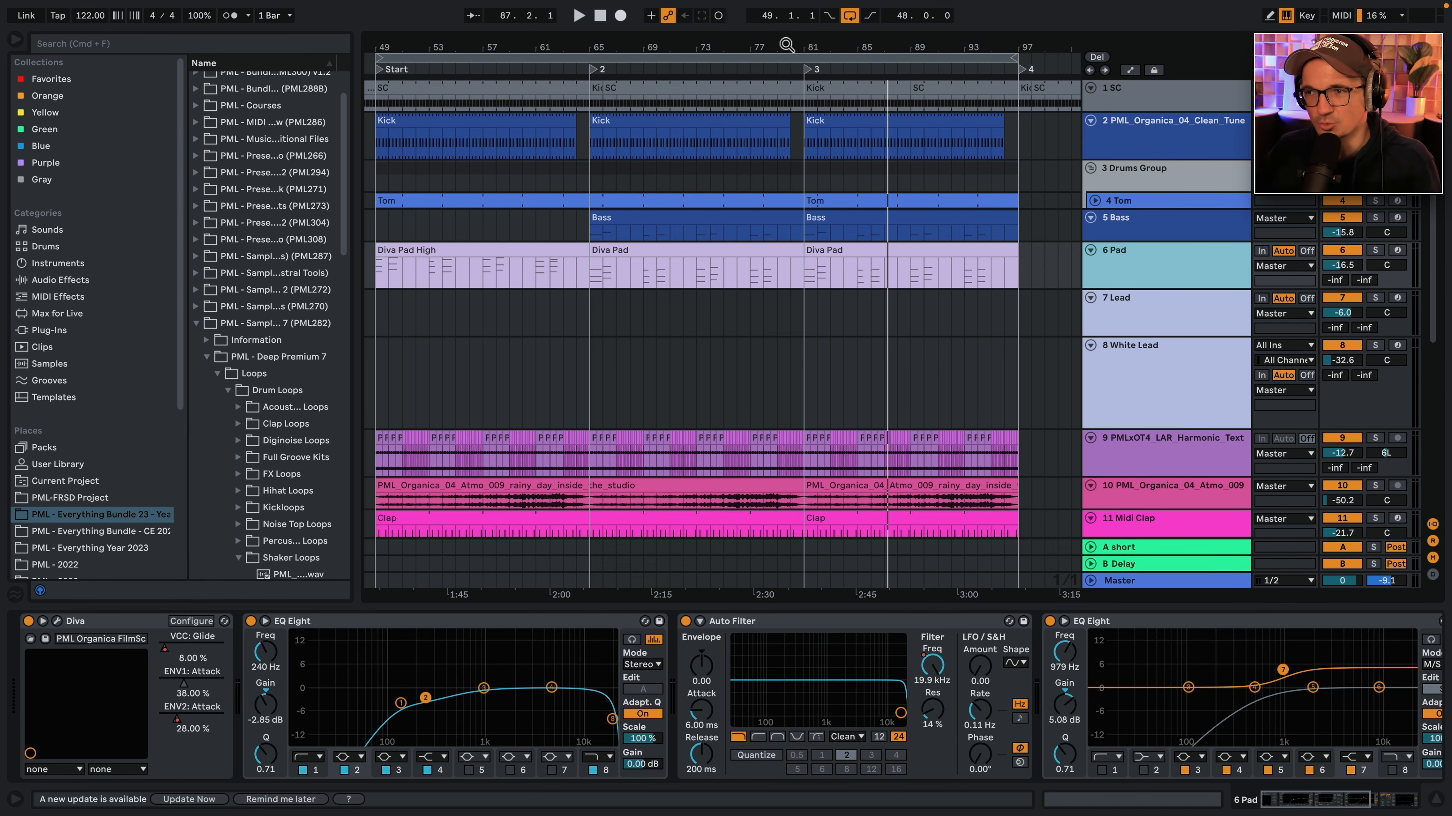
pyautogui.moveTo(785, 52); pyautogui.dragTo(673, 14)
pyautogui.moveTo(859, 301); pyautogui.dragTo(652, 301)
pyautogui.press('0')
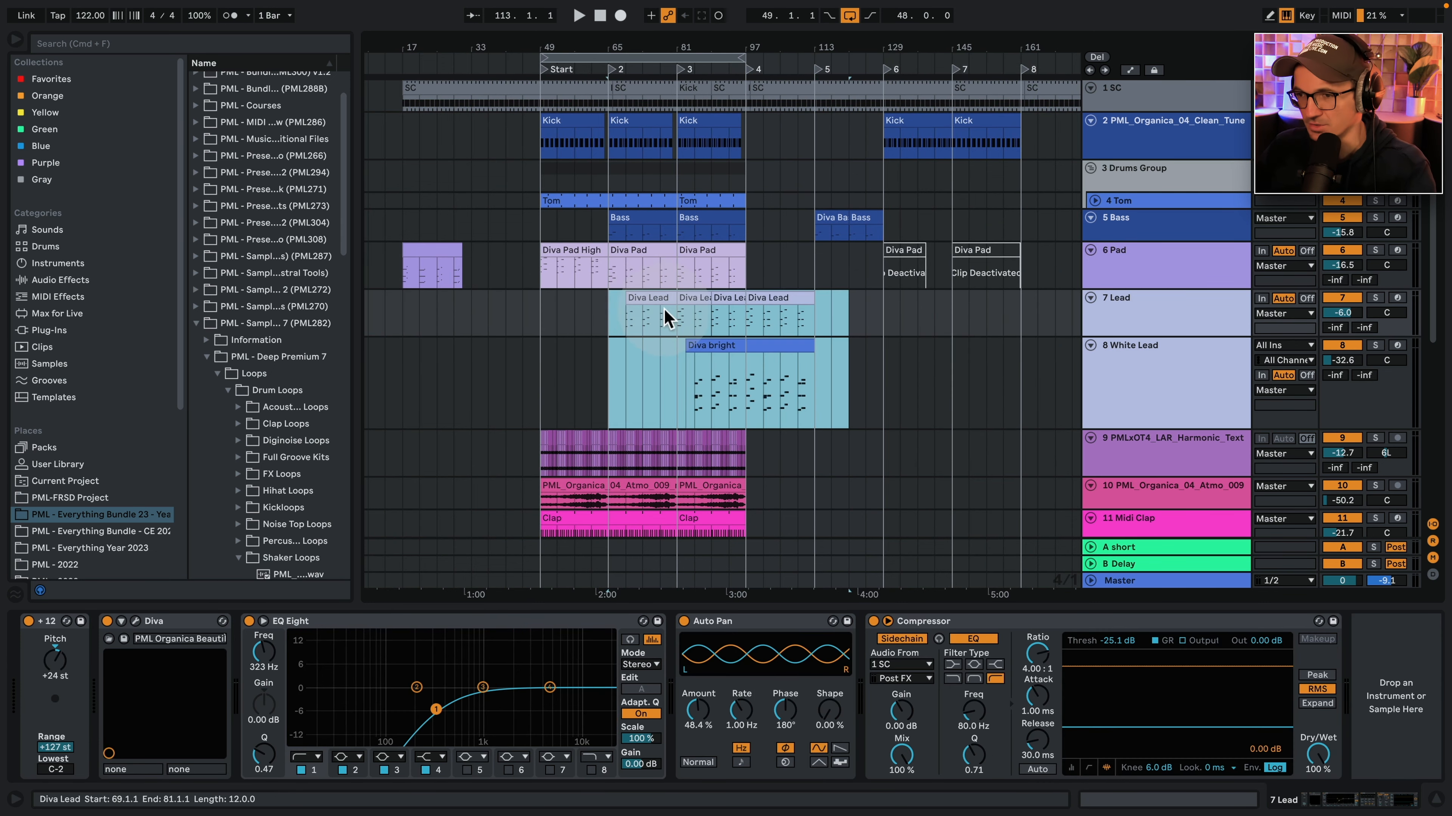
pyautogui.moveTo(646, 50); pyautogui.dragTo(646, 97)
# Solo the Lead track, play it from bar 69 and inspect its Diva synth settings.
pyautogui.click(570, 324)
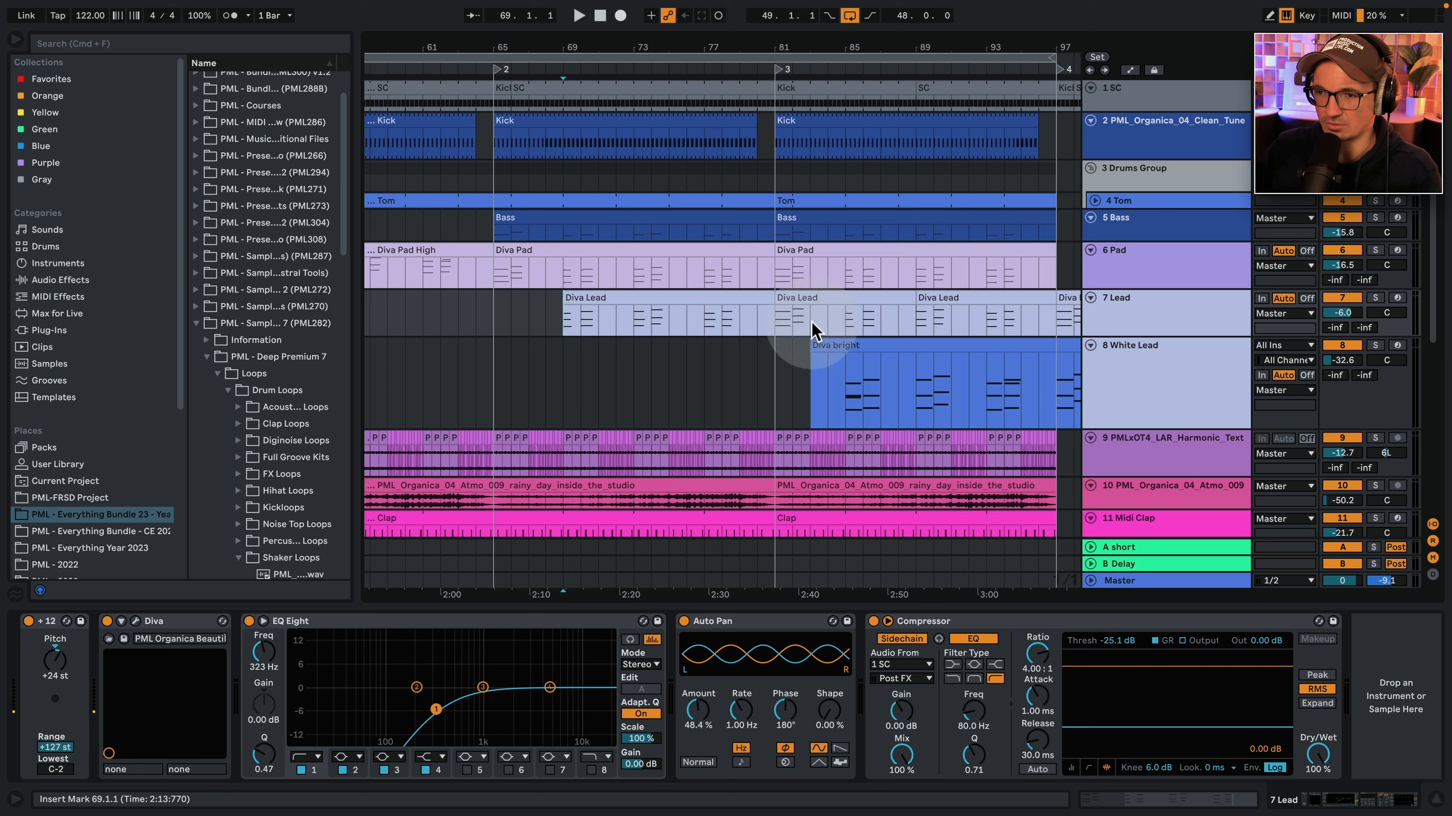
pyautogui.click(1375, 298)
pyautogui.press('space')
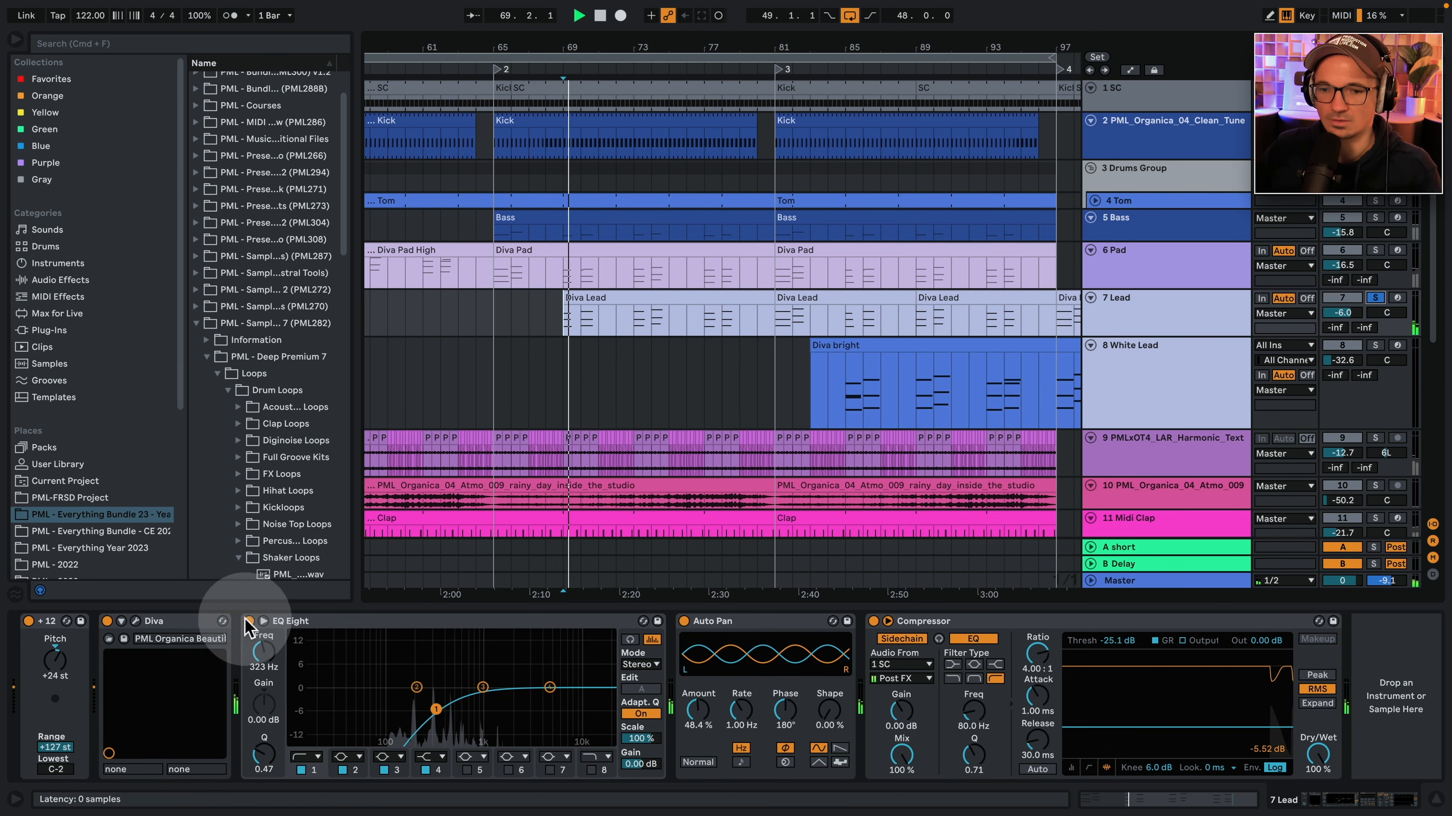
pyautogui.click(135, 622)
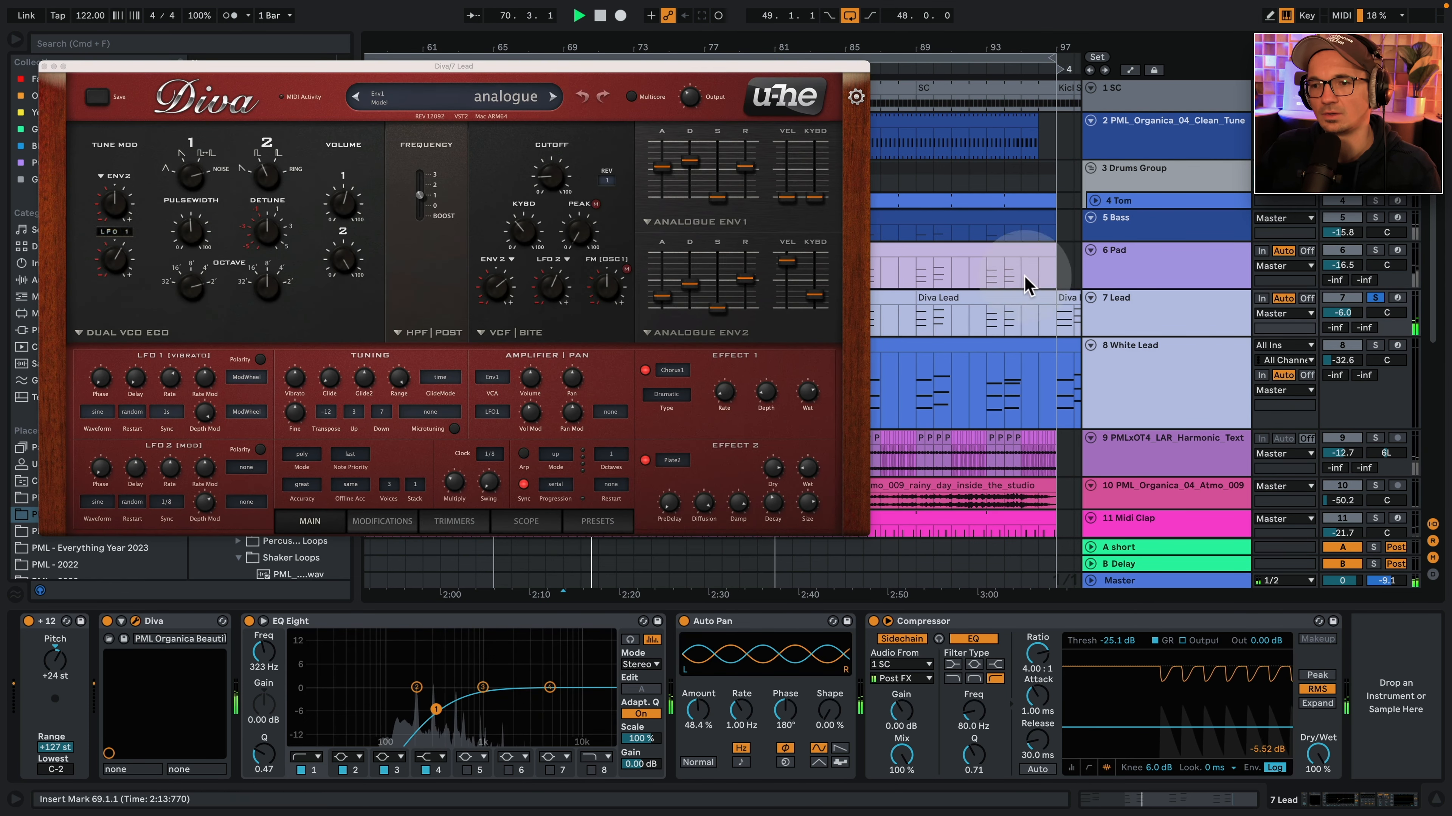
pyautogui.press('space')
pyautogui.click(44, 66)
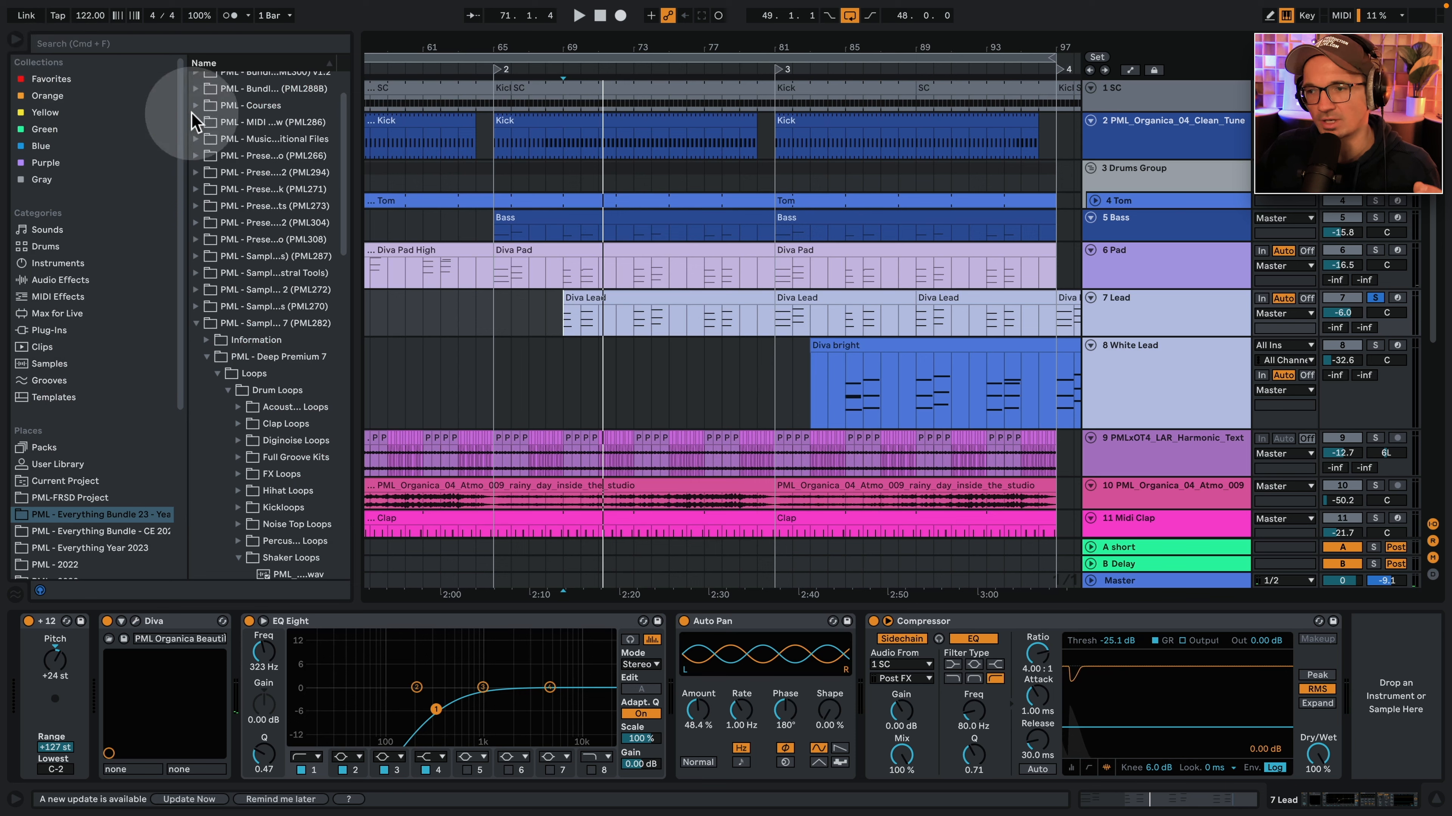
# Solo the White Lead track, play it from bar 85 and inspect its Diva preset.
pyautogui.click(847, 378)
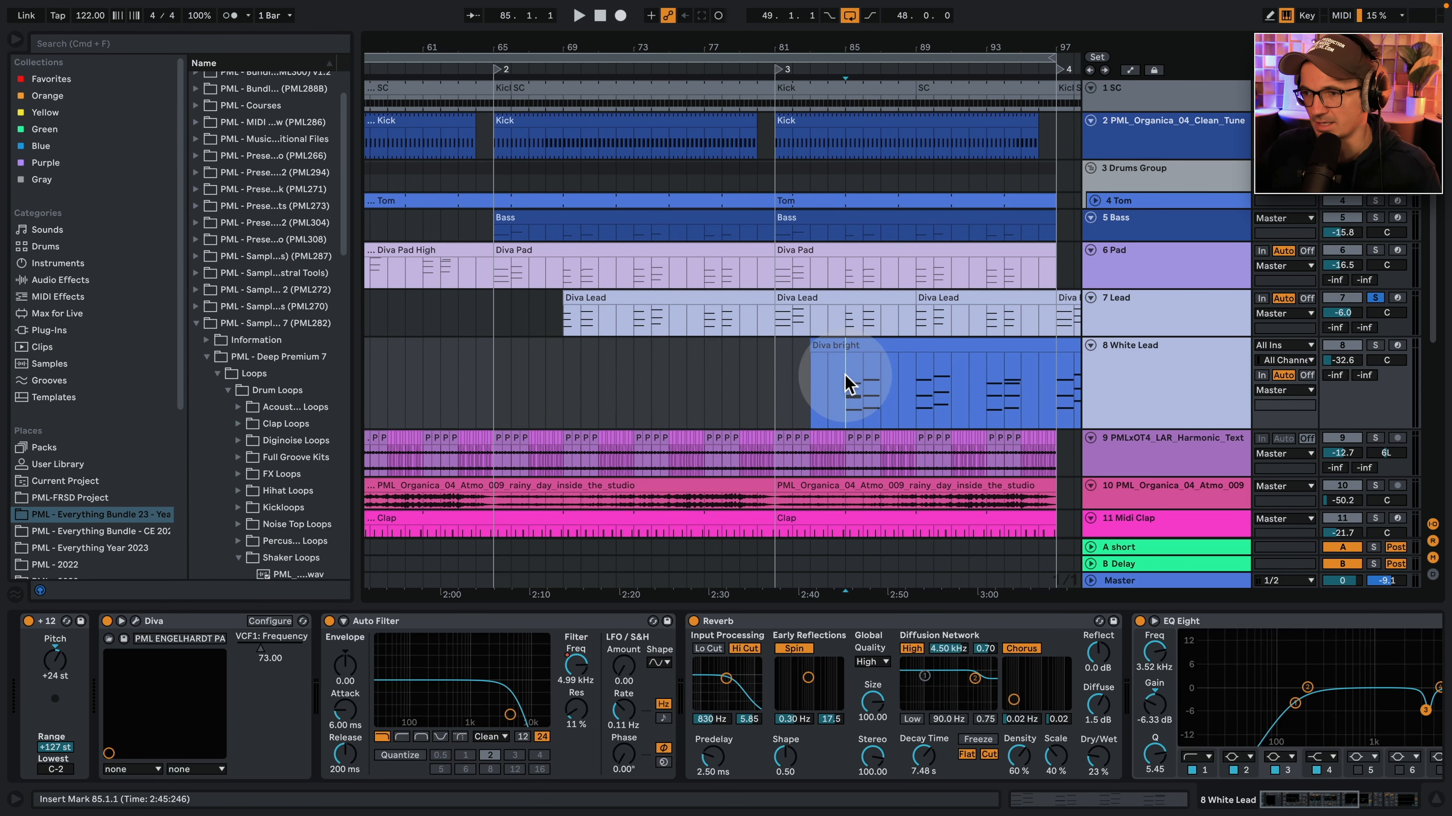
pyautogui.click(1375, 345)
pyautogui.click(1177, 362)
pyautogui.click(838, 381)
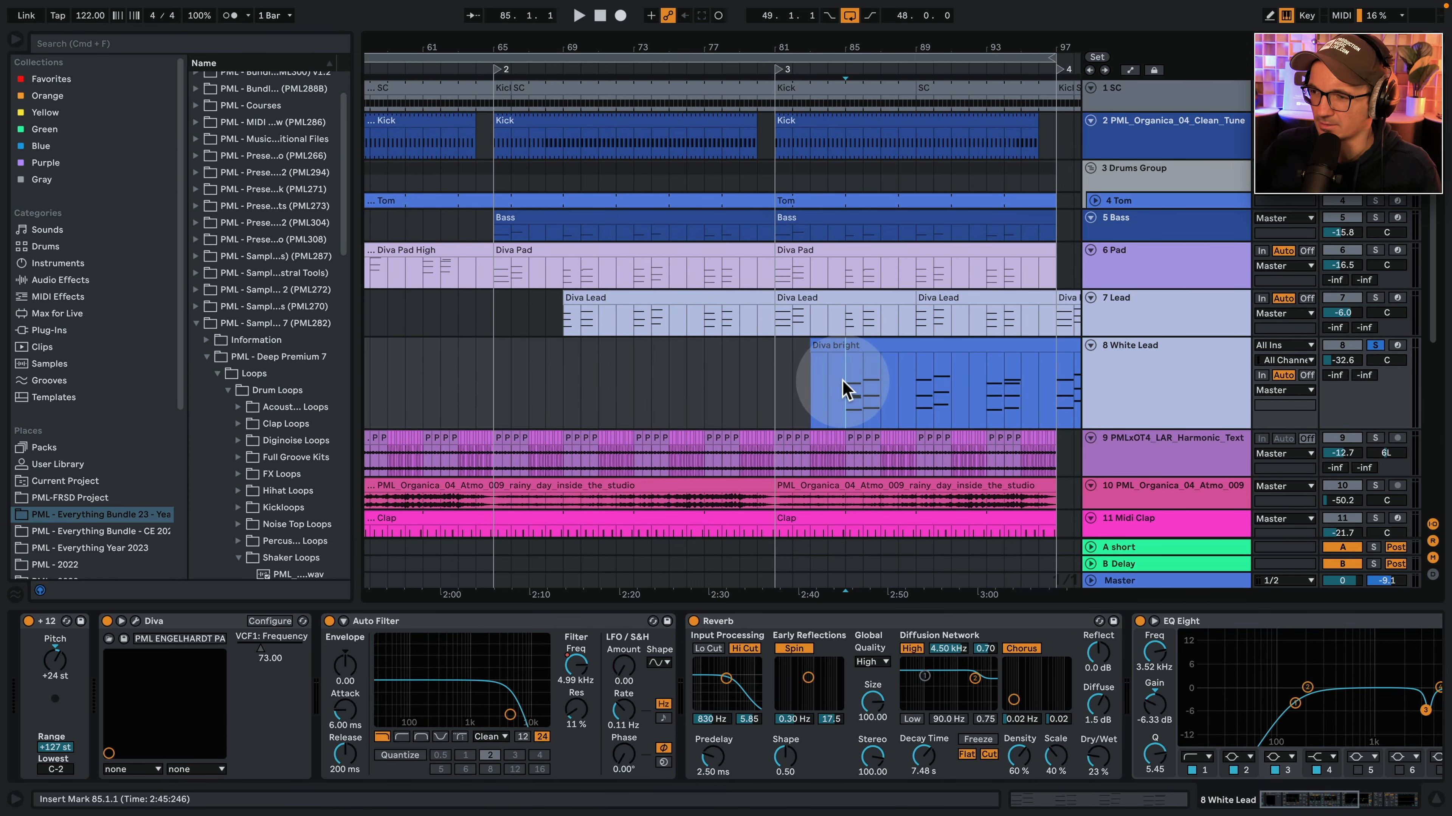
pyautogui.press('space')
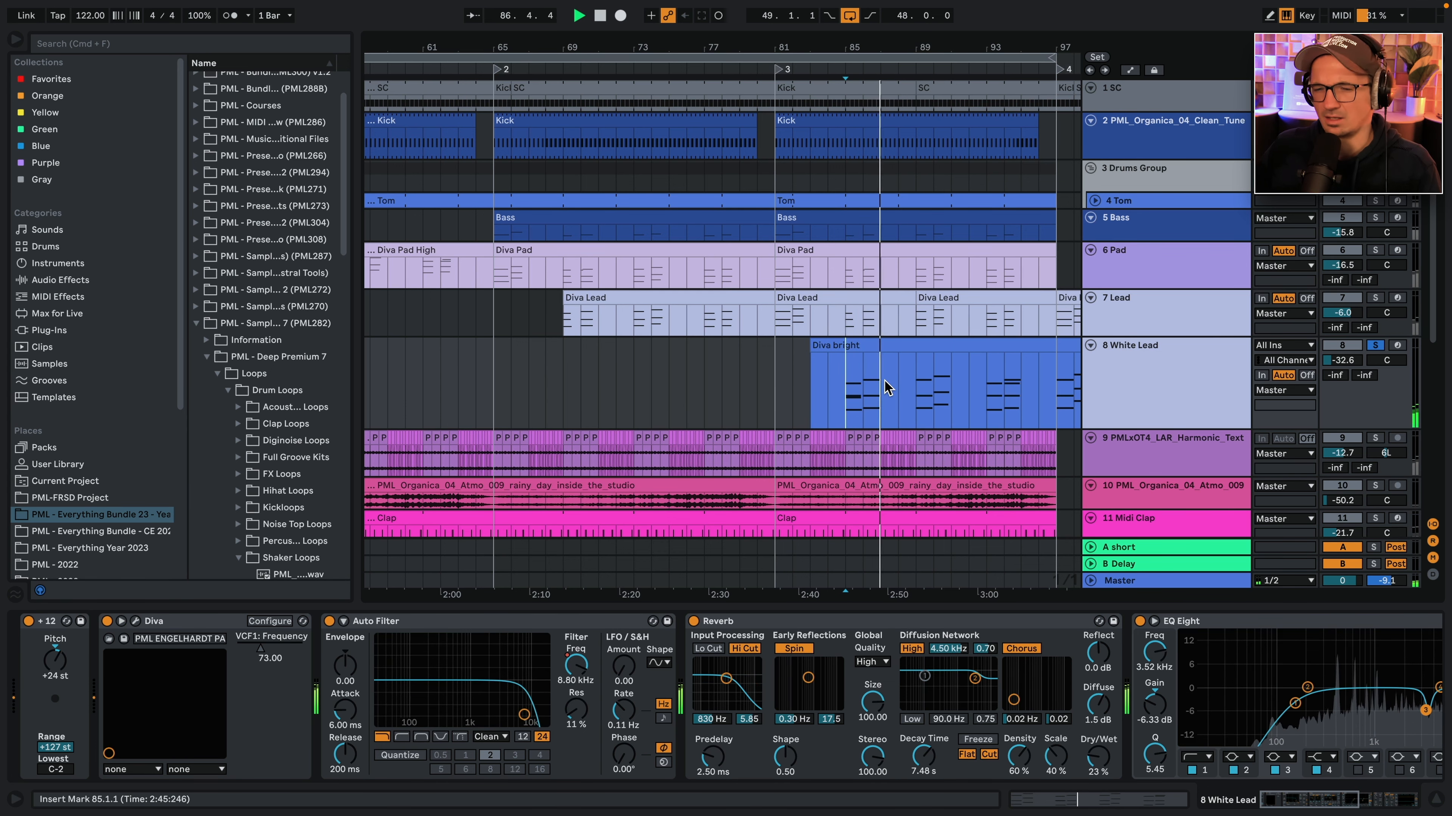
pyautogui.click(138, 629)
pyautogui.click(456, 129)
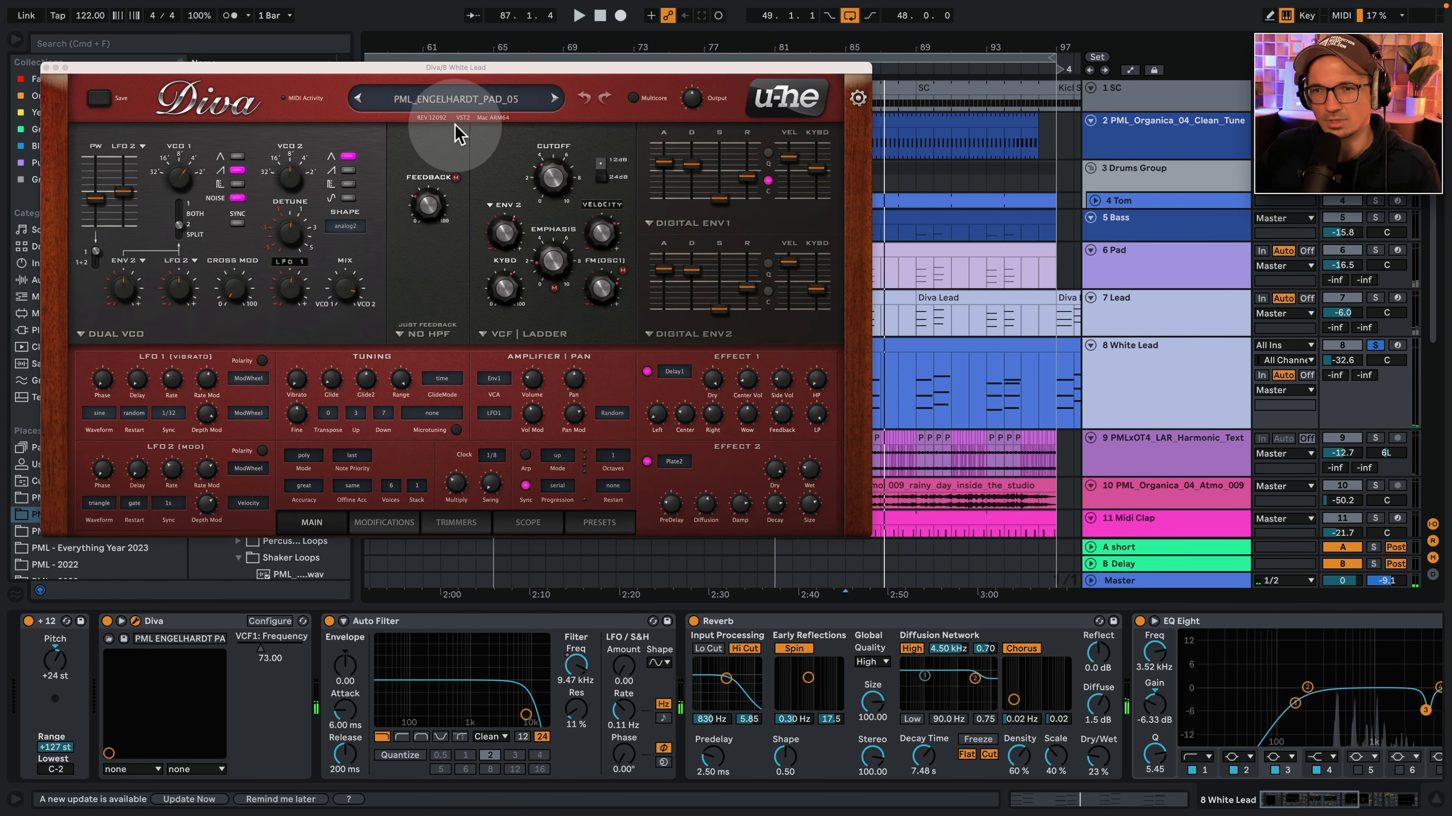
pyautogui.click(46, 67)
# Unsolo the White Lead track and shorten the last Diva Pad clip so it ends at bar 93.
pyautogui.moveTo(843, 50); pyautogui.dragTo(798, 47)
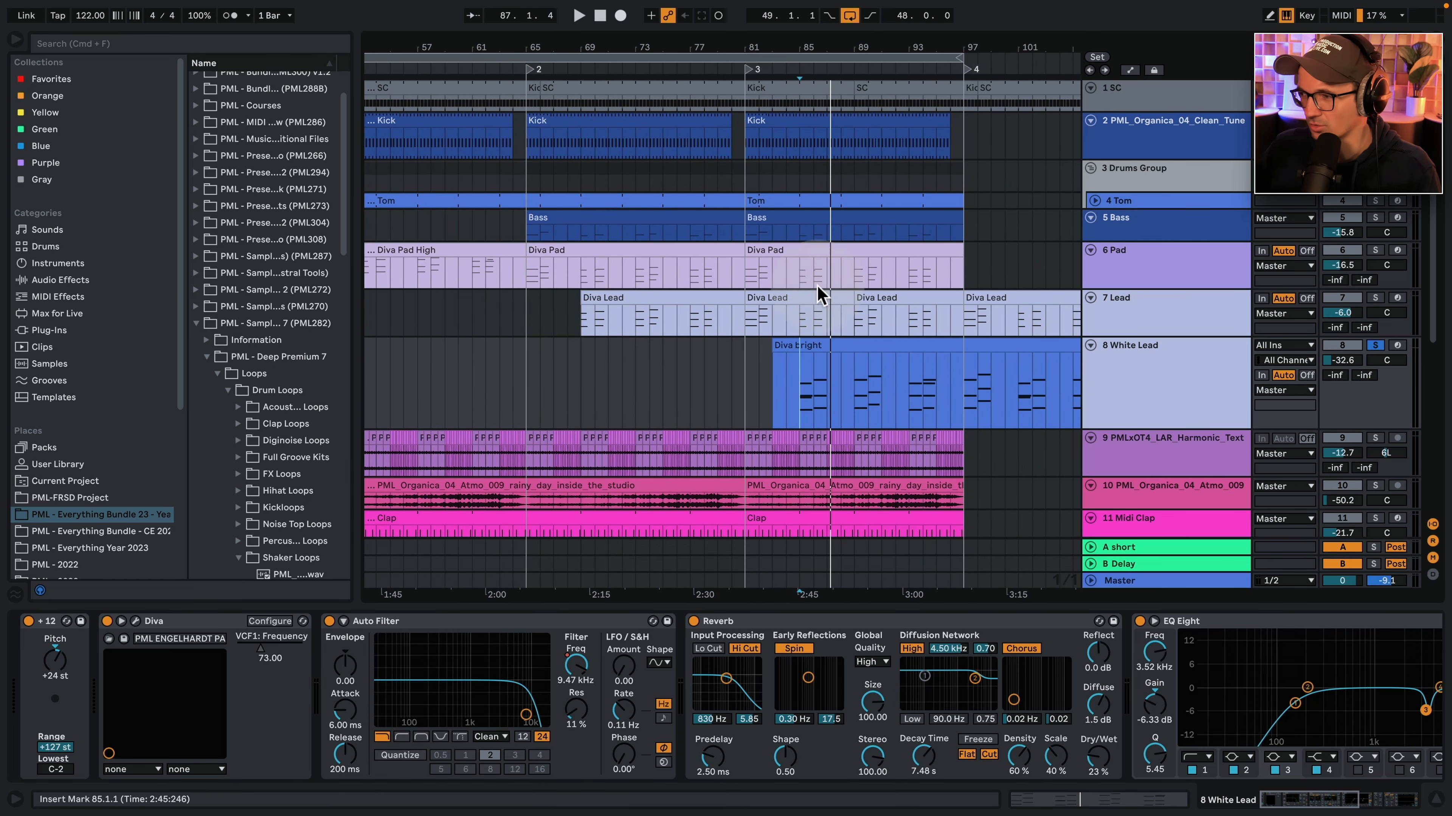
pyautogui.click(1383, 350)
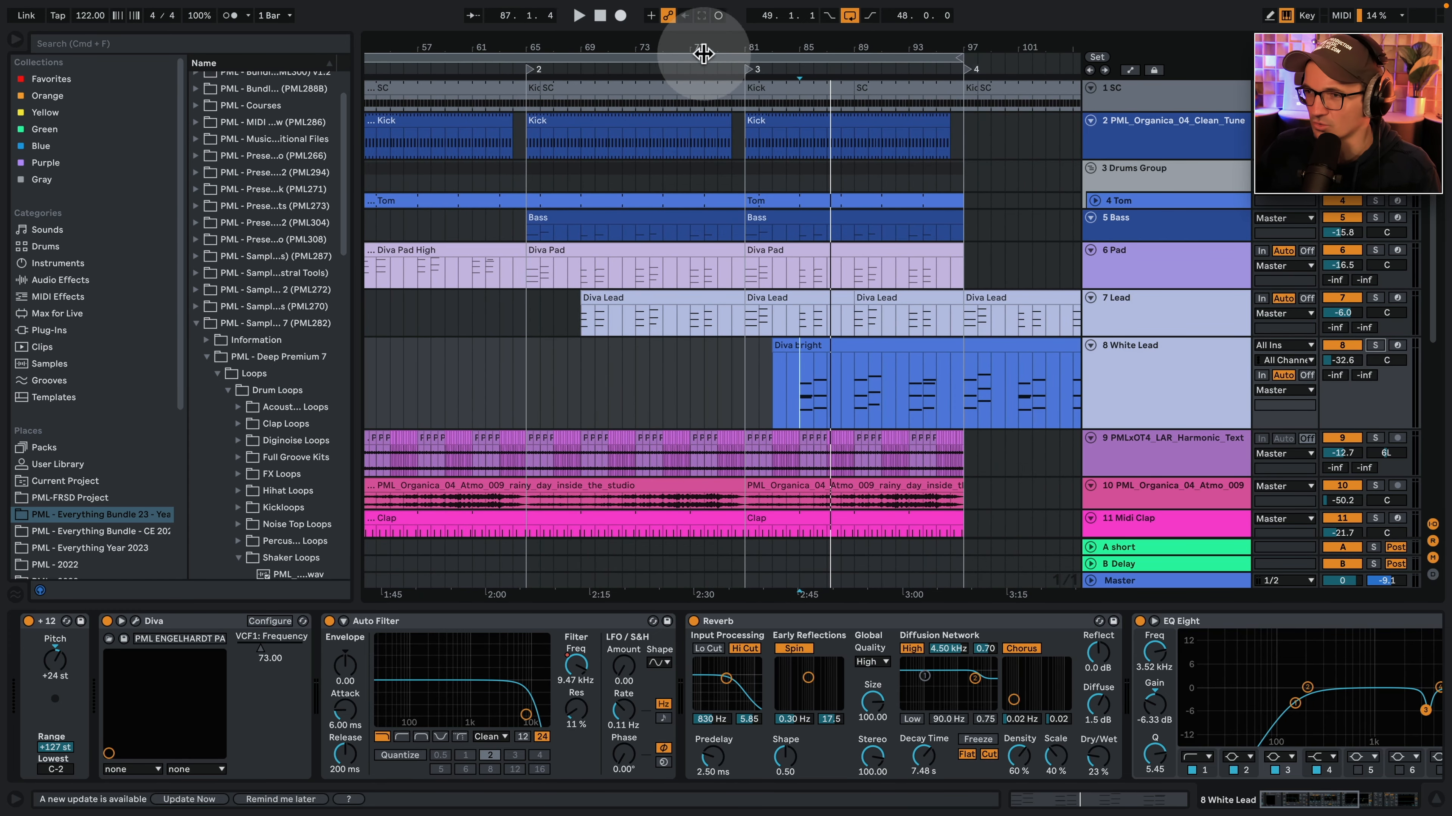
pyautogui.moveTo(700, 46); pyautogui.dragTo(694, 17)
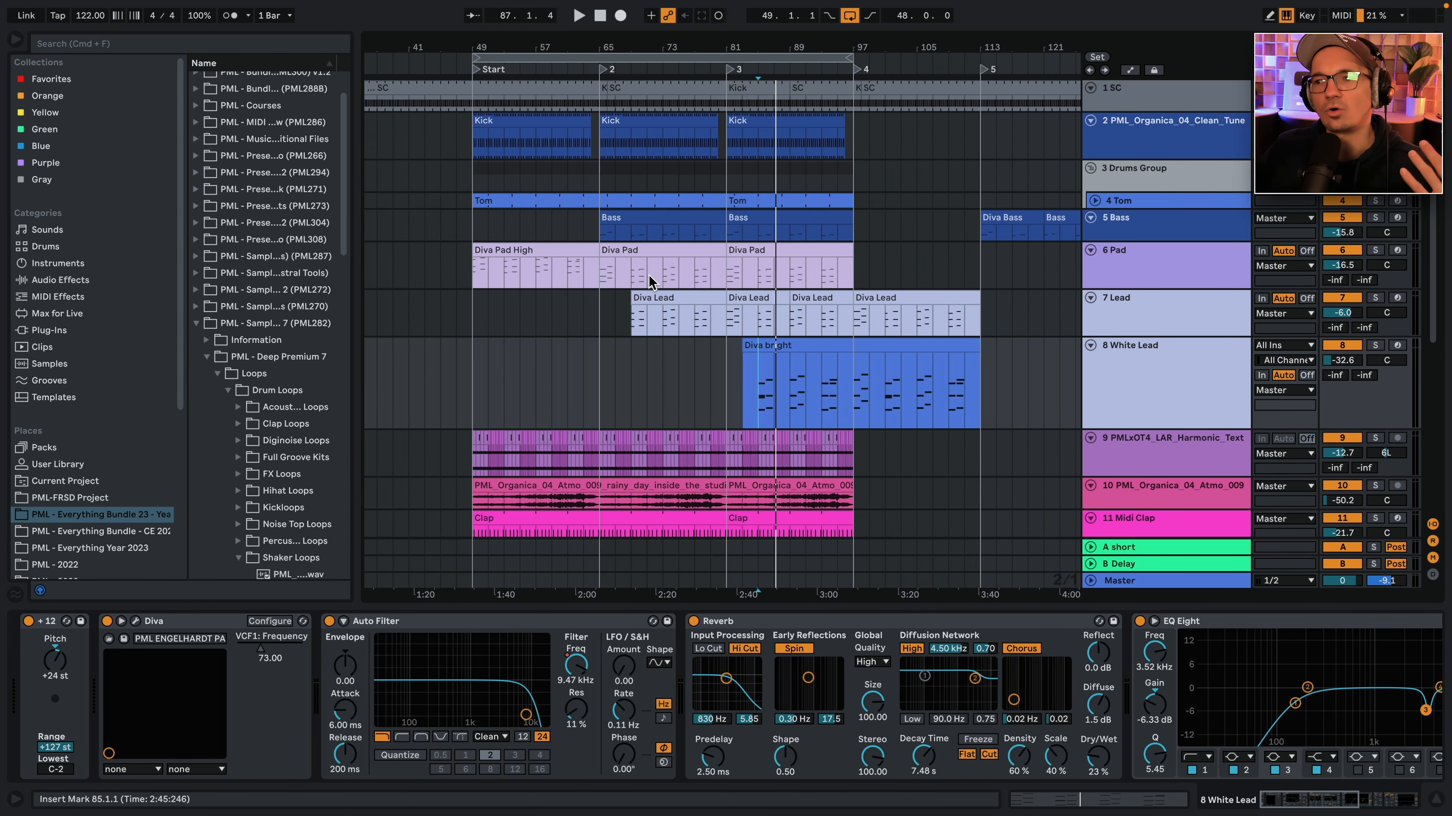
pyautogui.click(813, 270)
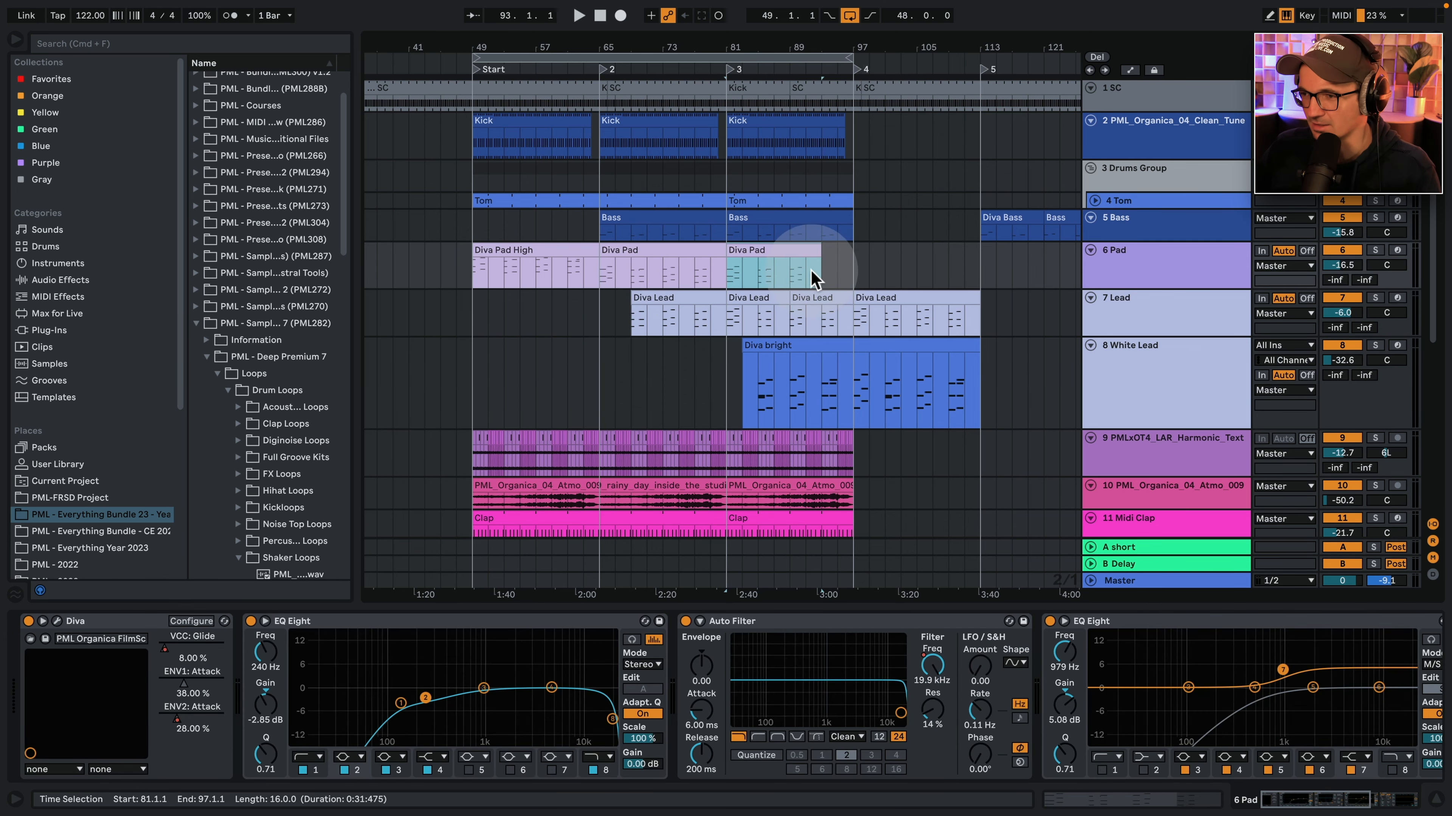
# While auditioning from bar 69, solo the harmonic texture track and lower its rack's Grains chain volume to -29.399 dB.
pyautogui.click(630, 271)
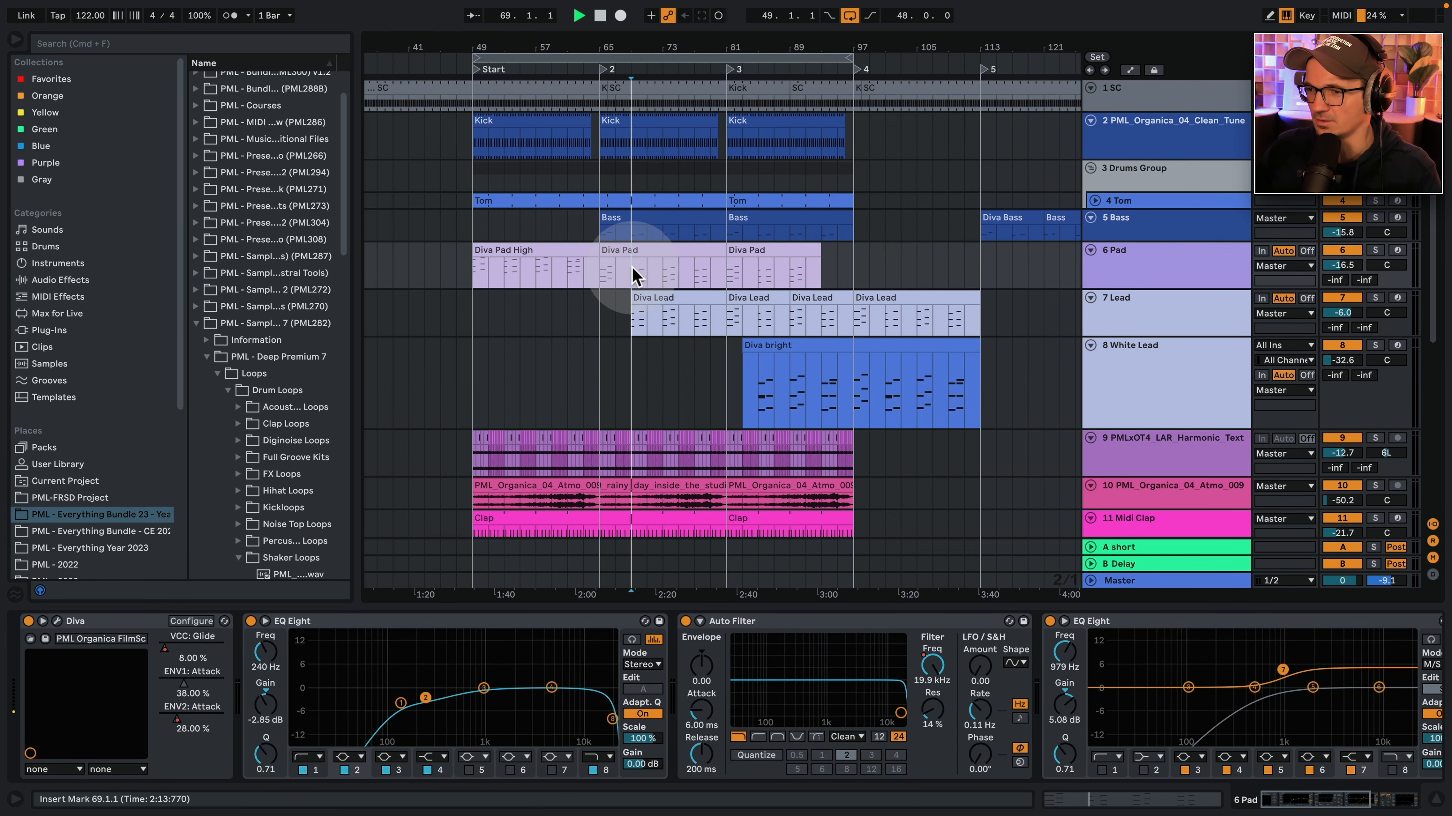
pyautogui.press('space')
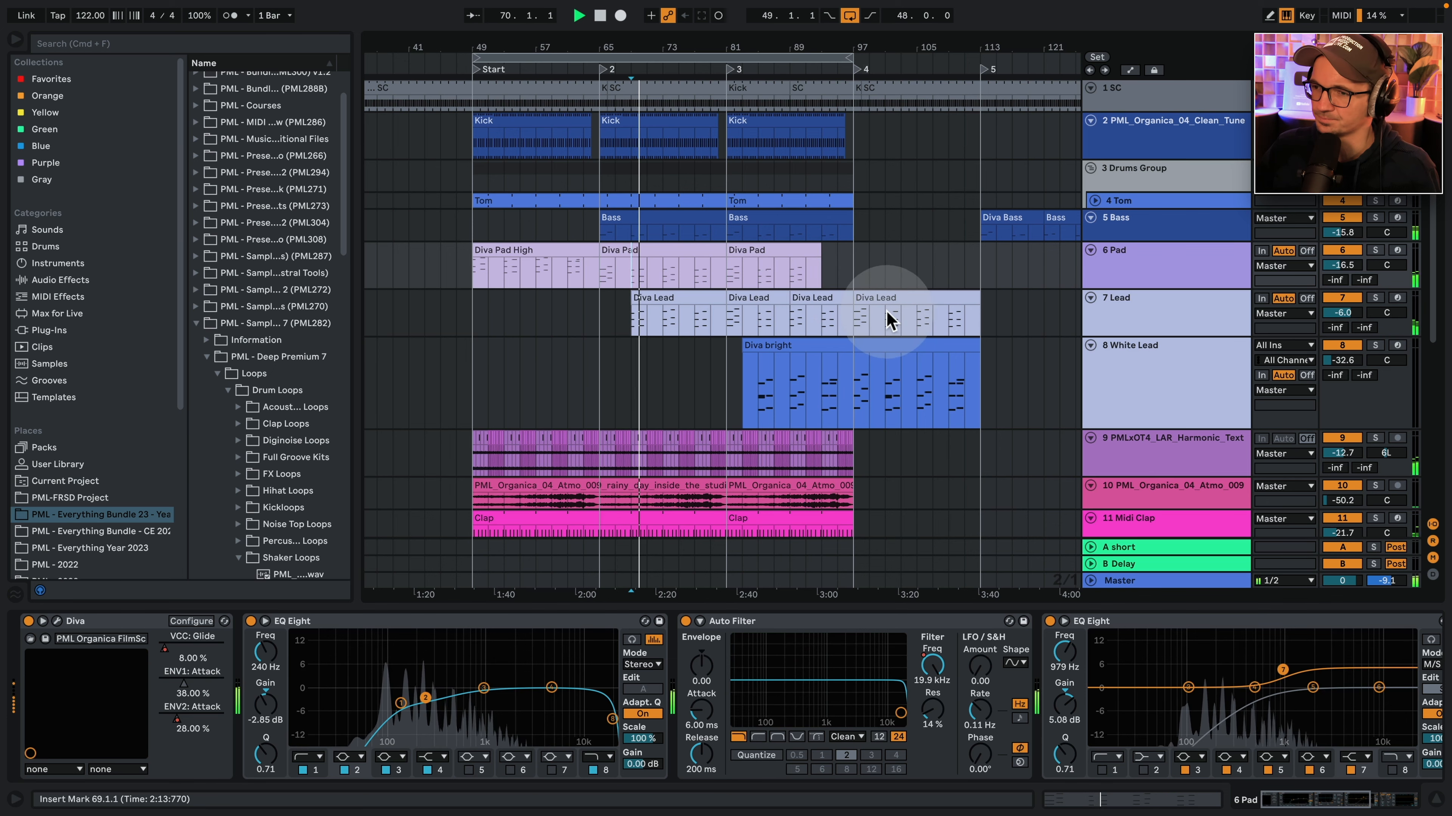
pyautogui.click(1186, 455)
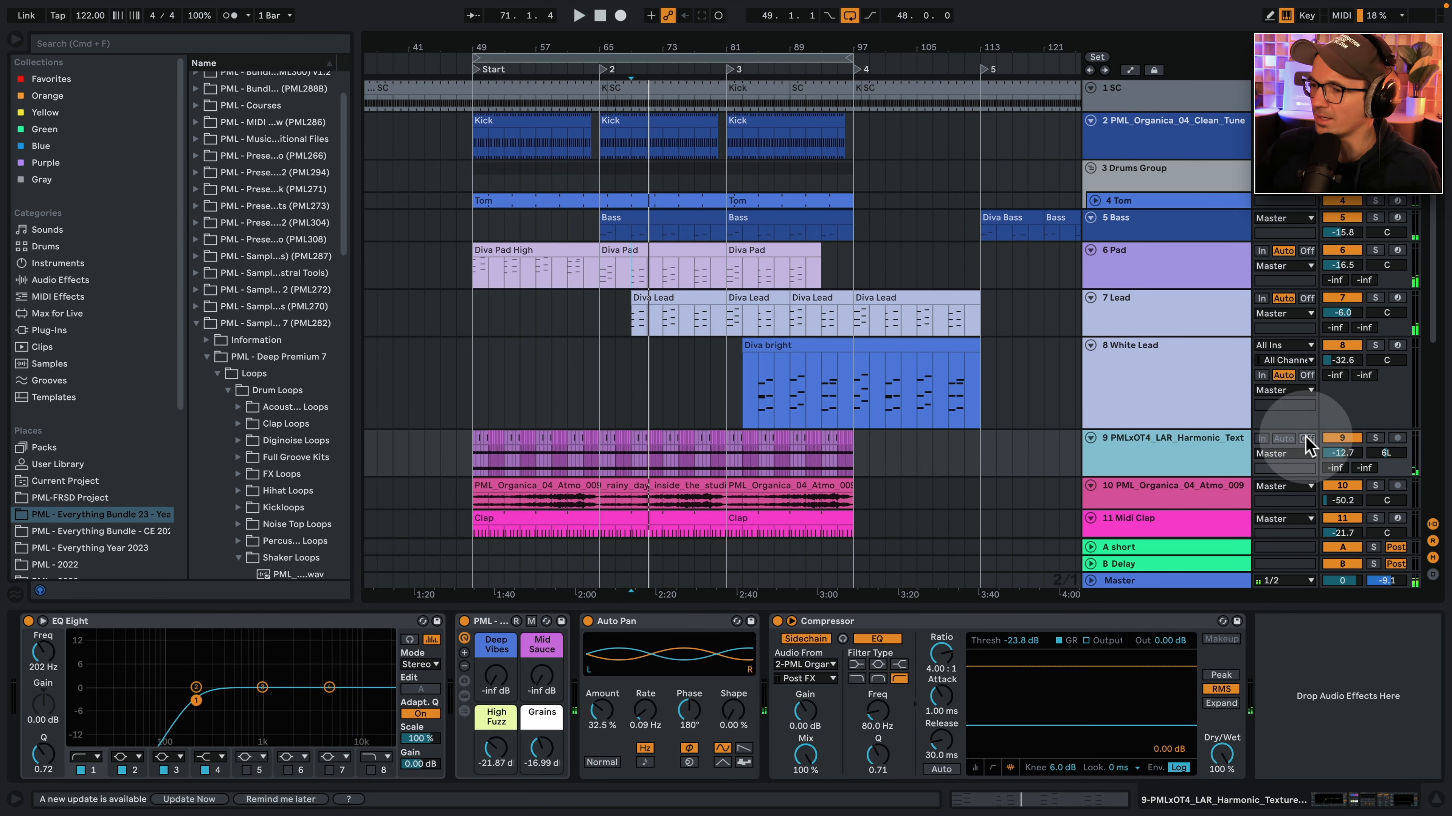
pyautogui.click(1375, 438)
pyautogui.moveTo(542, 746)
pyautogui.mouseDown()
pyautogui.moveTo(541, 709)
pyautogui.moveTo(541, 757)
pyautogui.mouseUp()
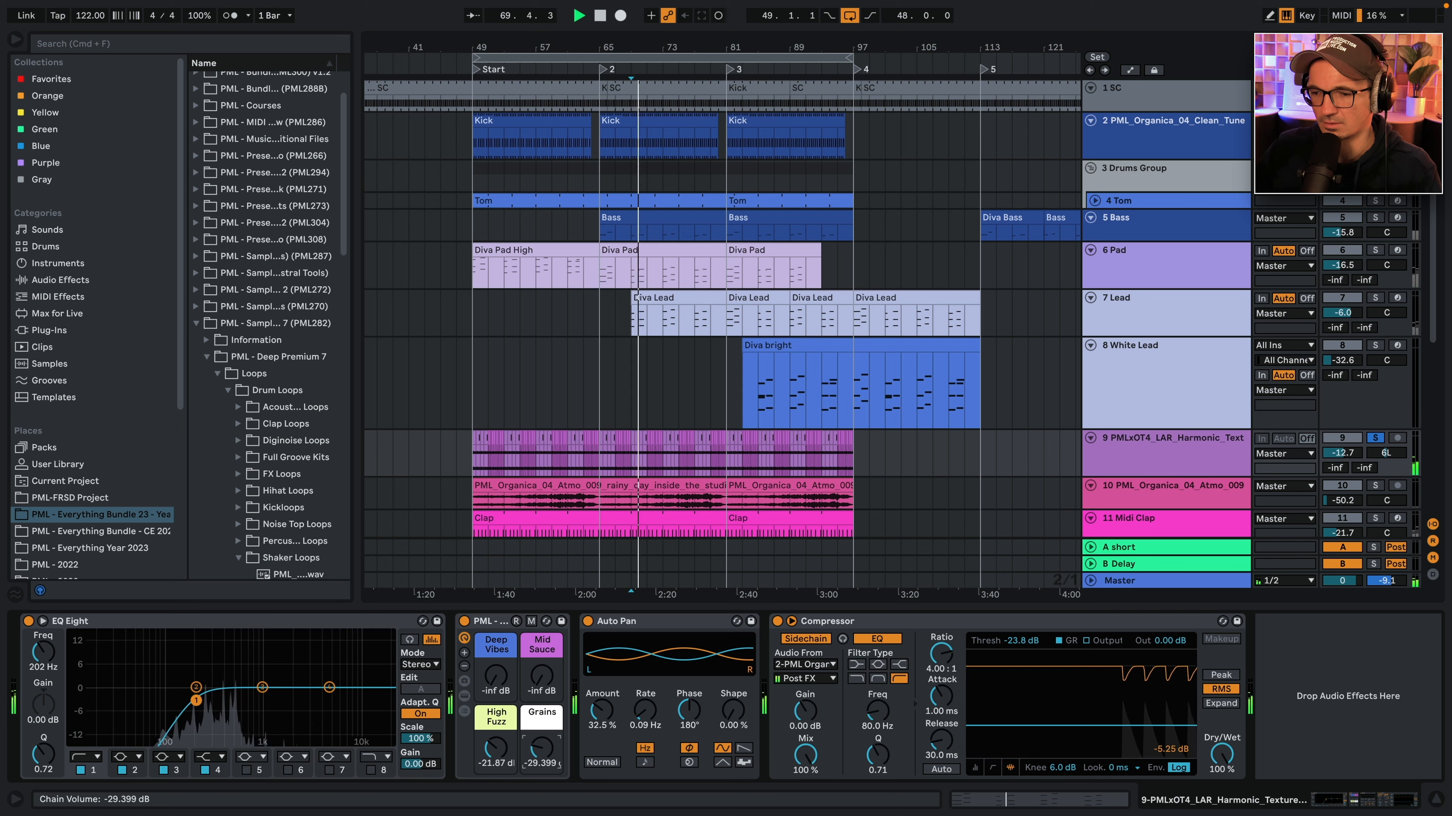
pyautogui.click(501, 756)
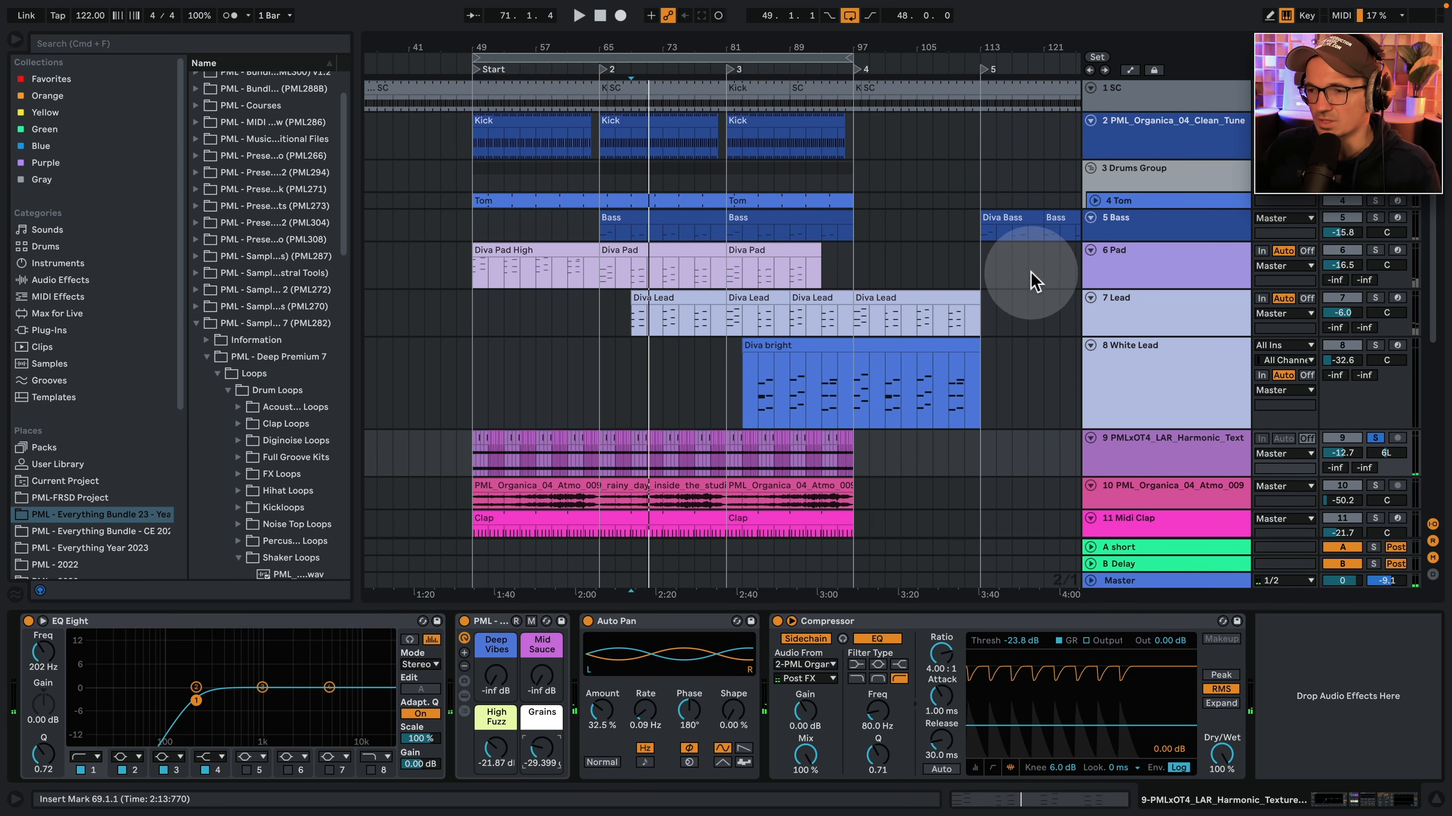
# Solo the Pad and Lead tracks together and play them from bar 69.
pyautogui.click(1375, 251)
pyautogui.press('space')
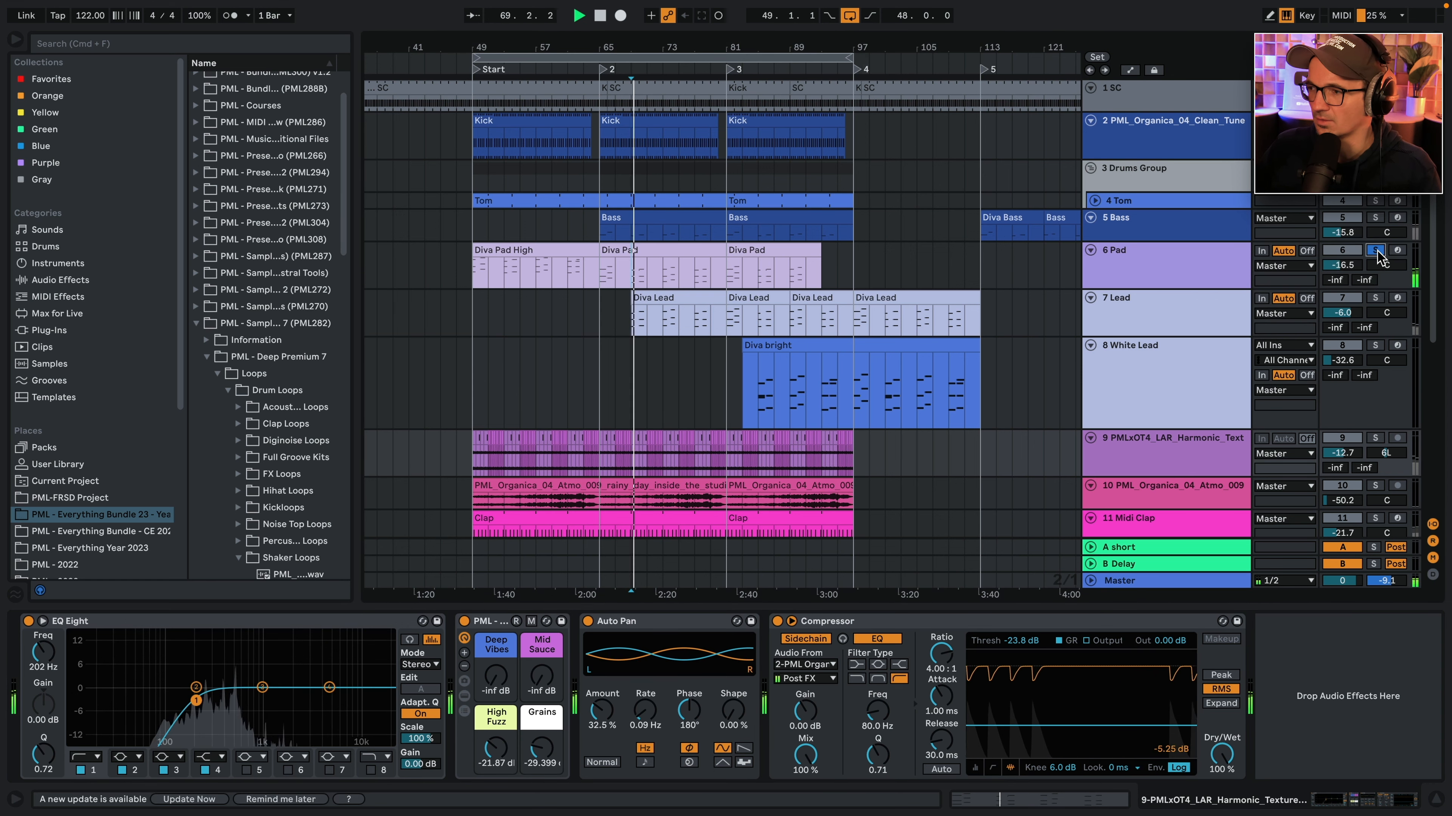
pyautogui.click(1376, 297)
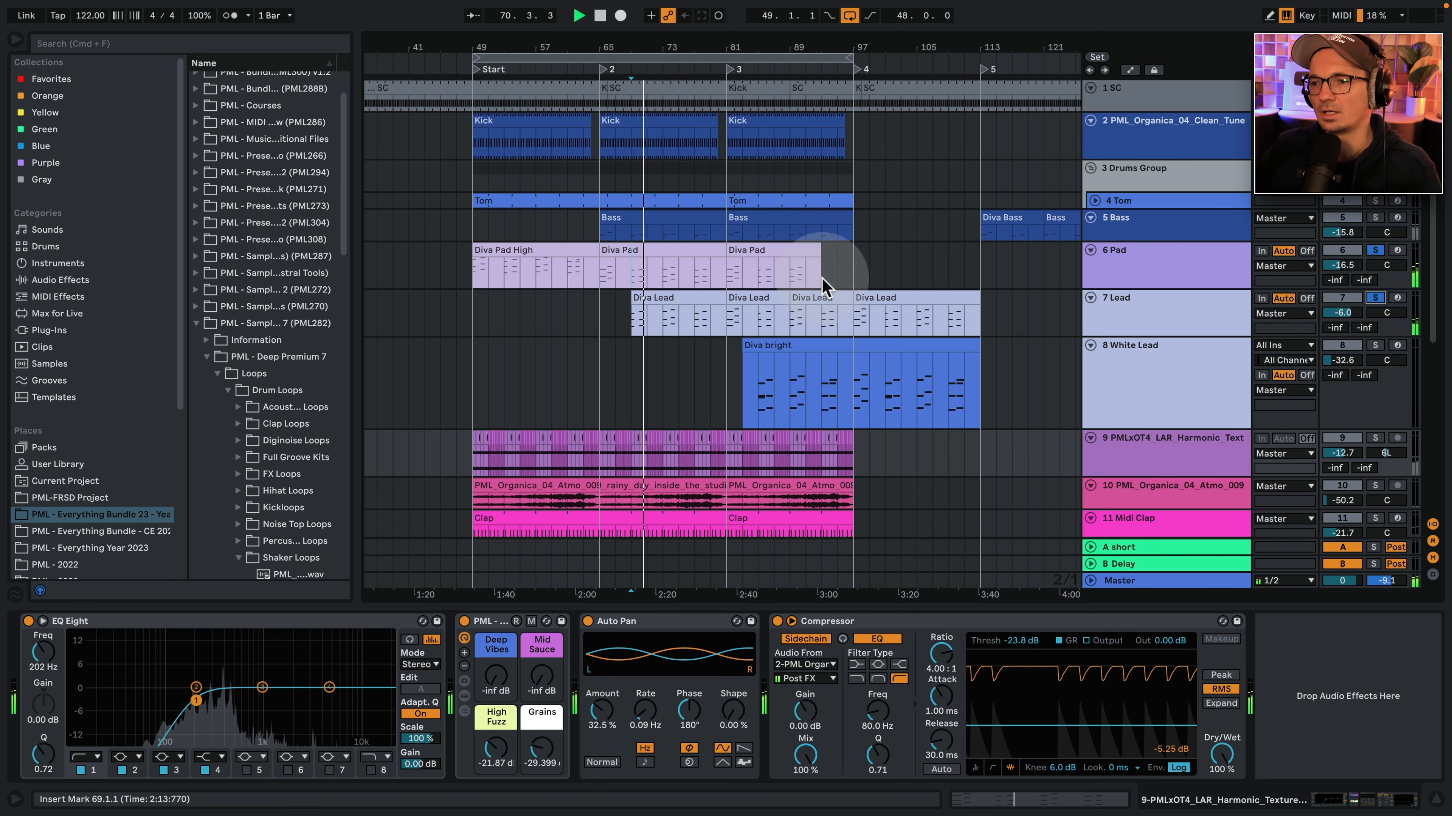
pyautogui.click(665, 324)
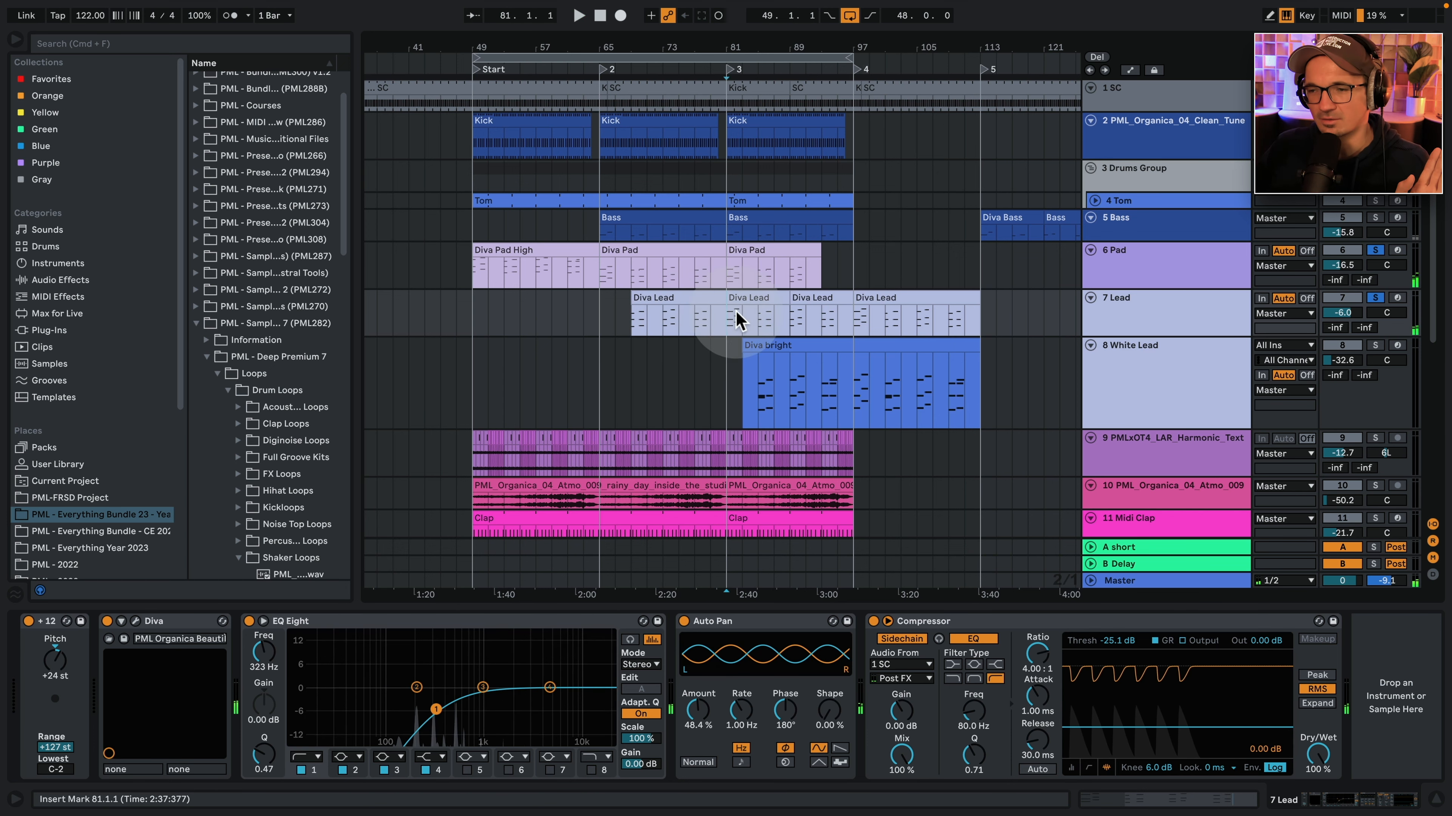
# Play from bar 85 with the White Lead soloed alongside the Pad and Lead.
pyautogui.click(753, 322)
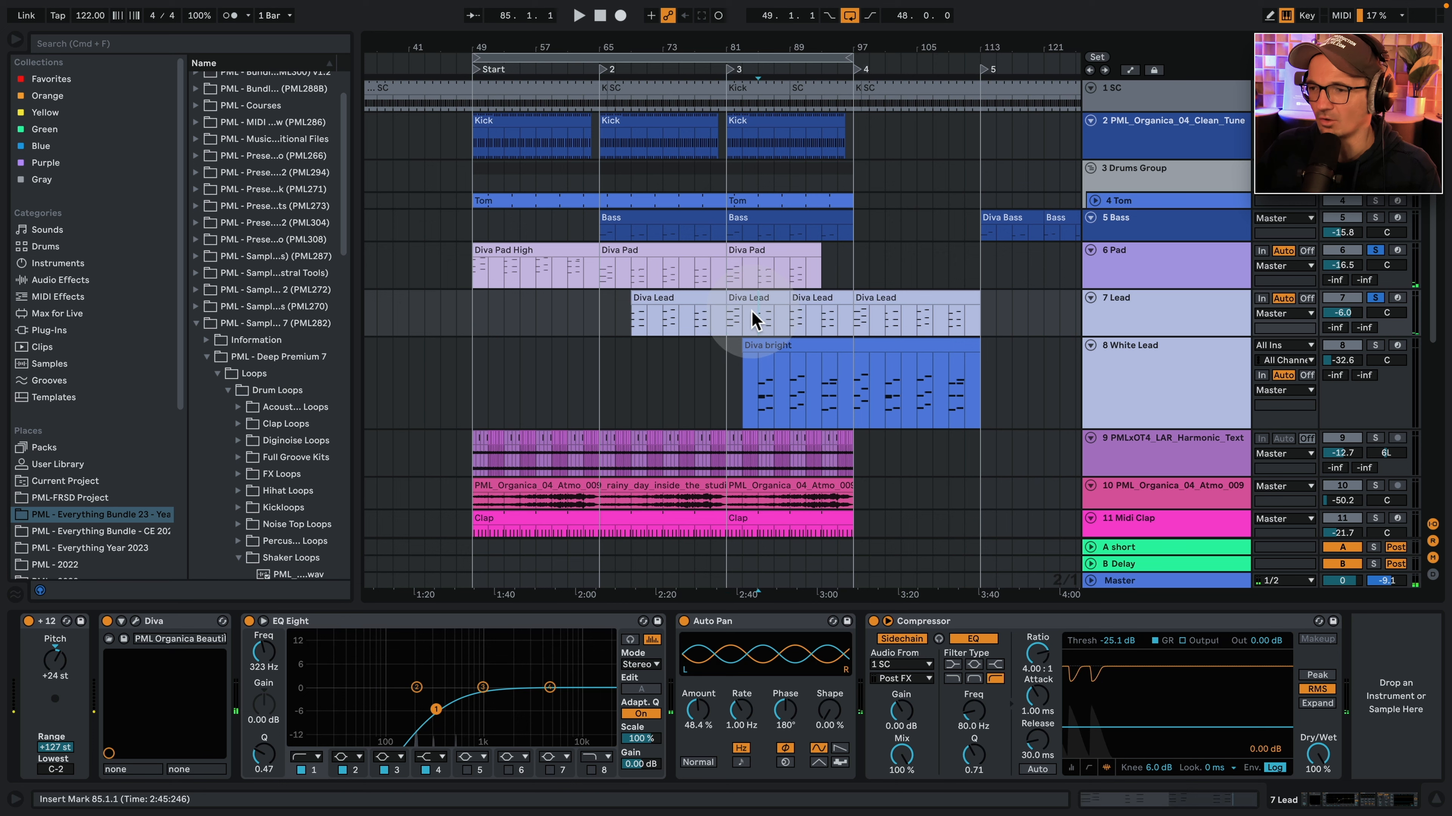
pyautogui.press('space')
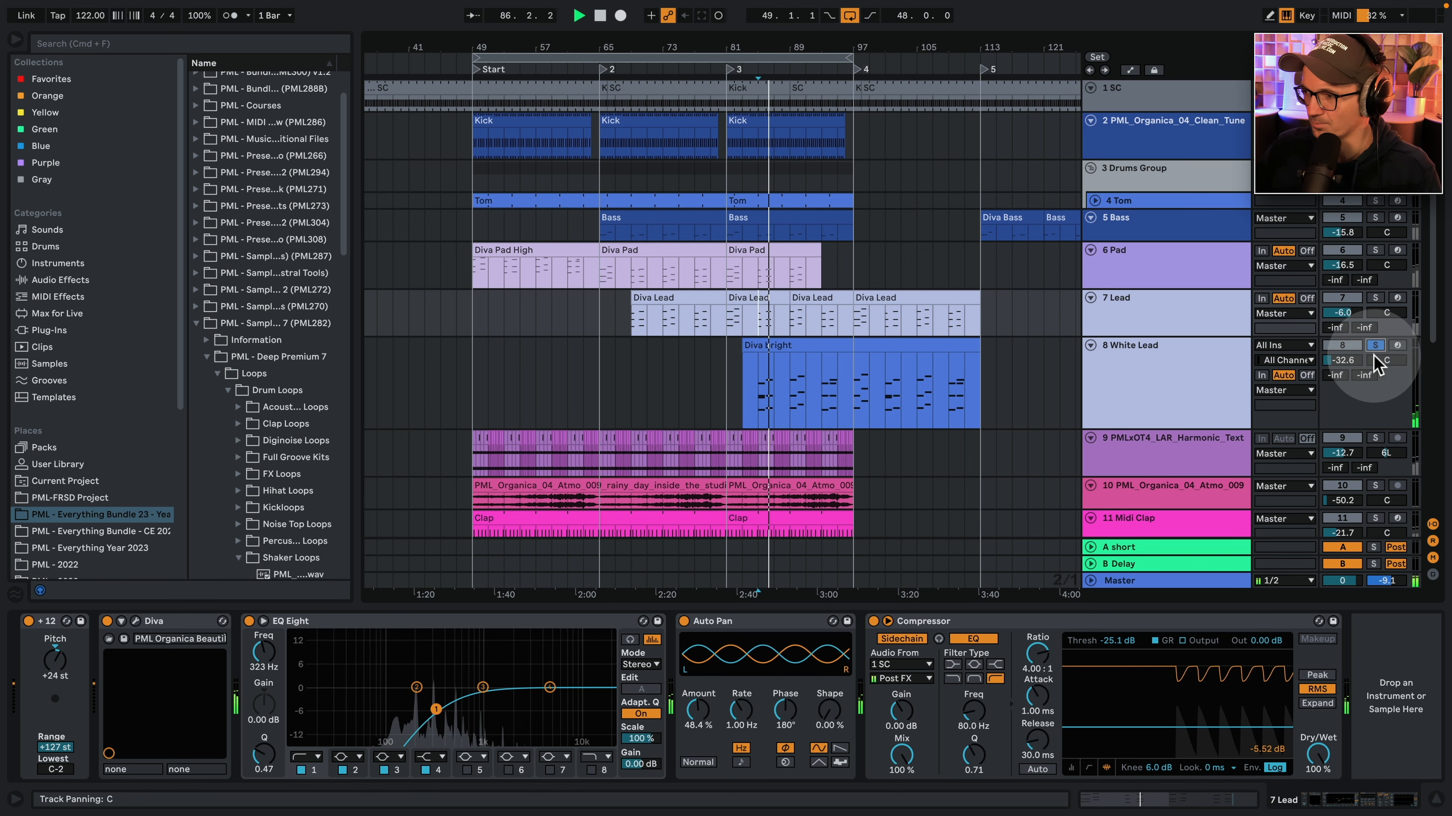
pyautogui.click(1375, 345)
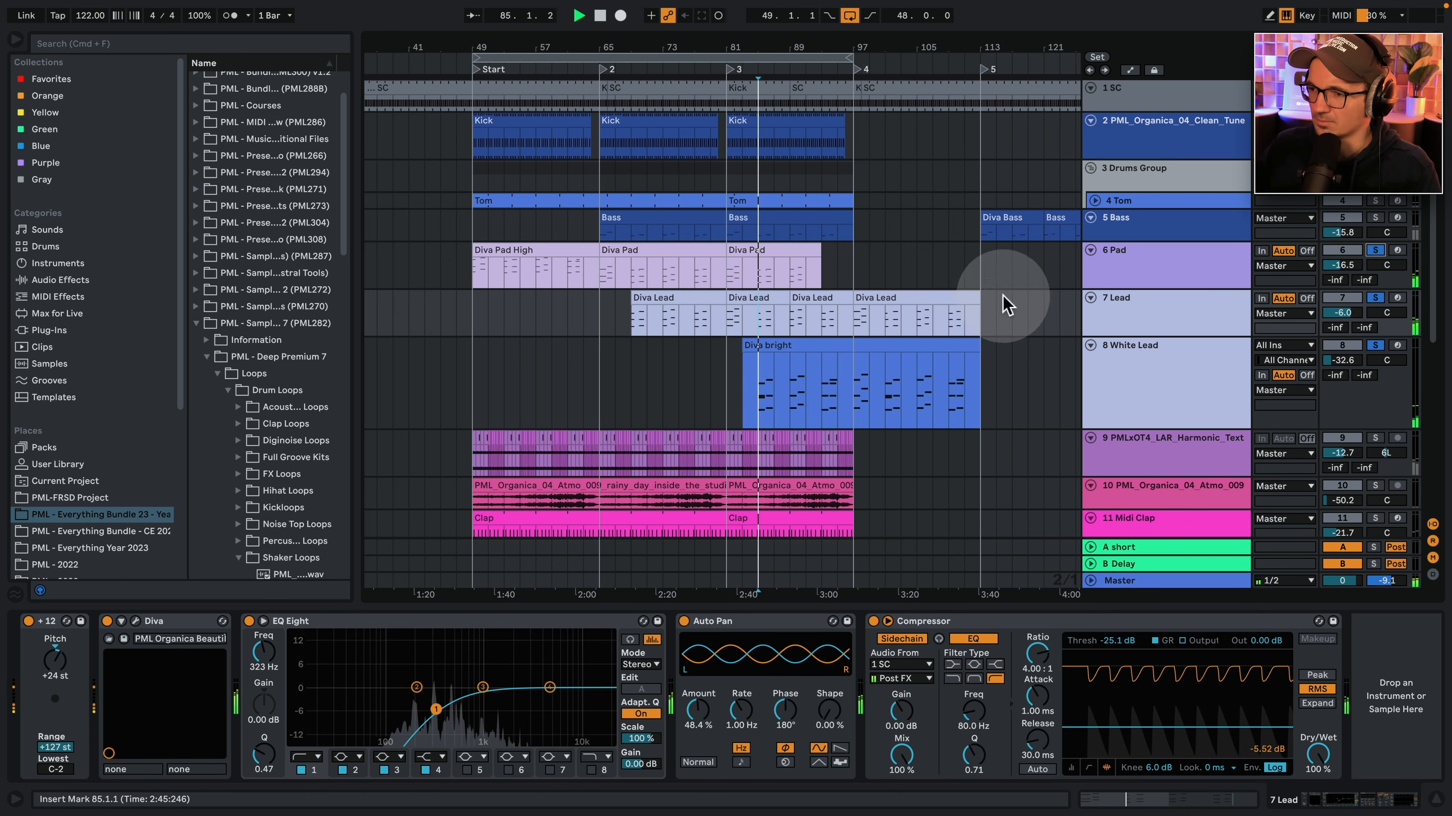
# Show the White Lead's Utility gain automation, and open the Diva bright clip's notes while playing from bar 89.
pyautogui.click(823, 385)
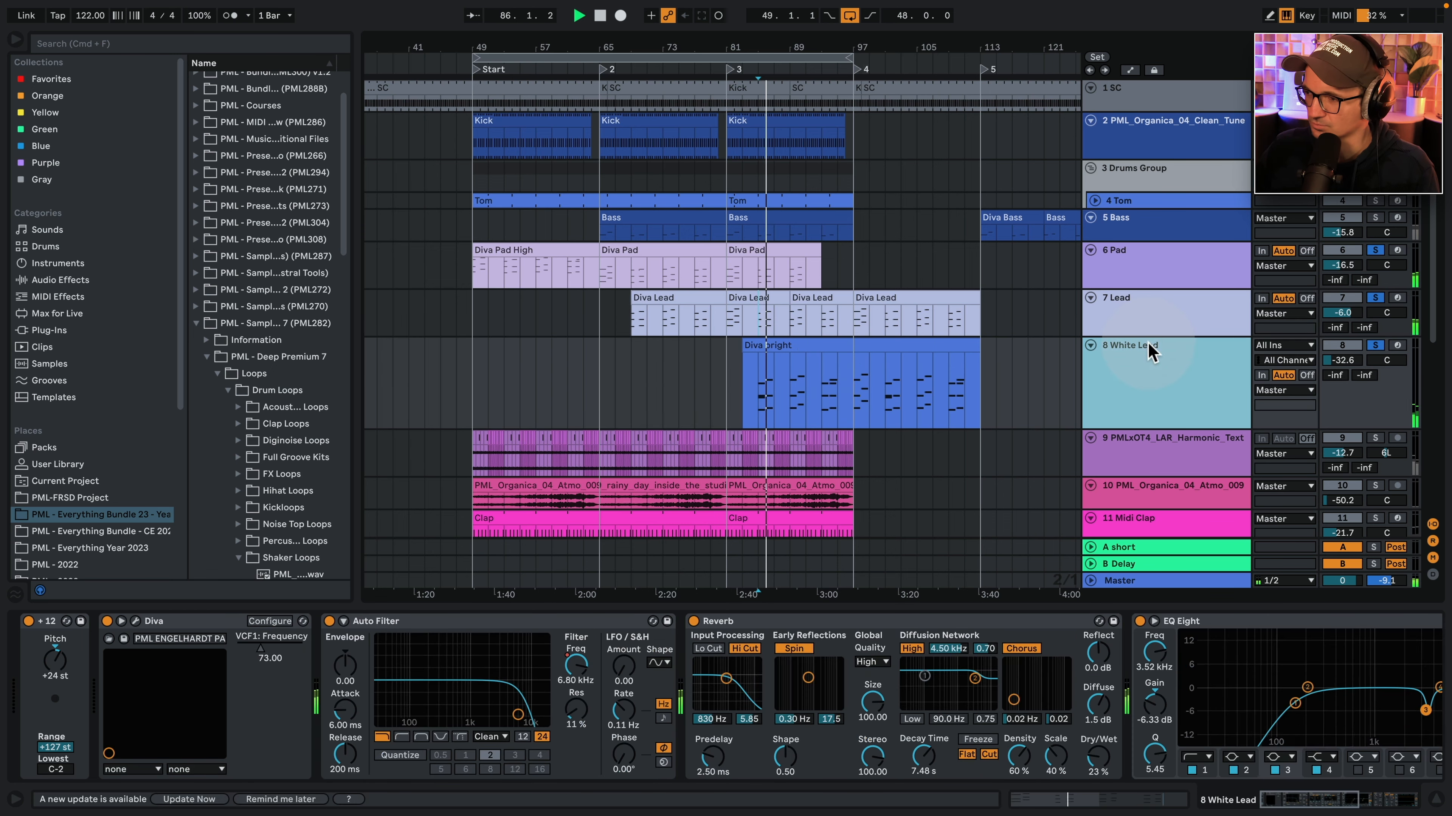
pyautogui.click(1129, 70)
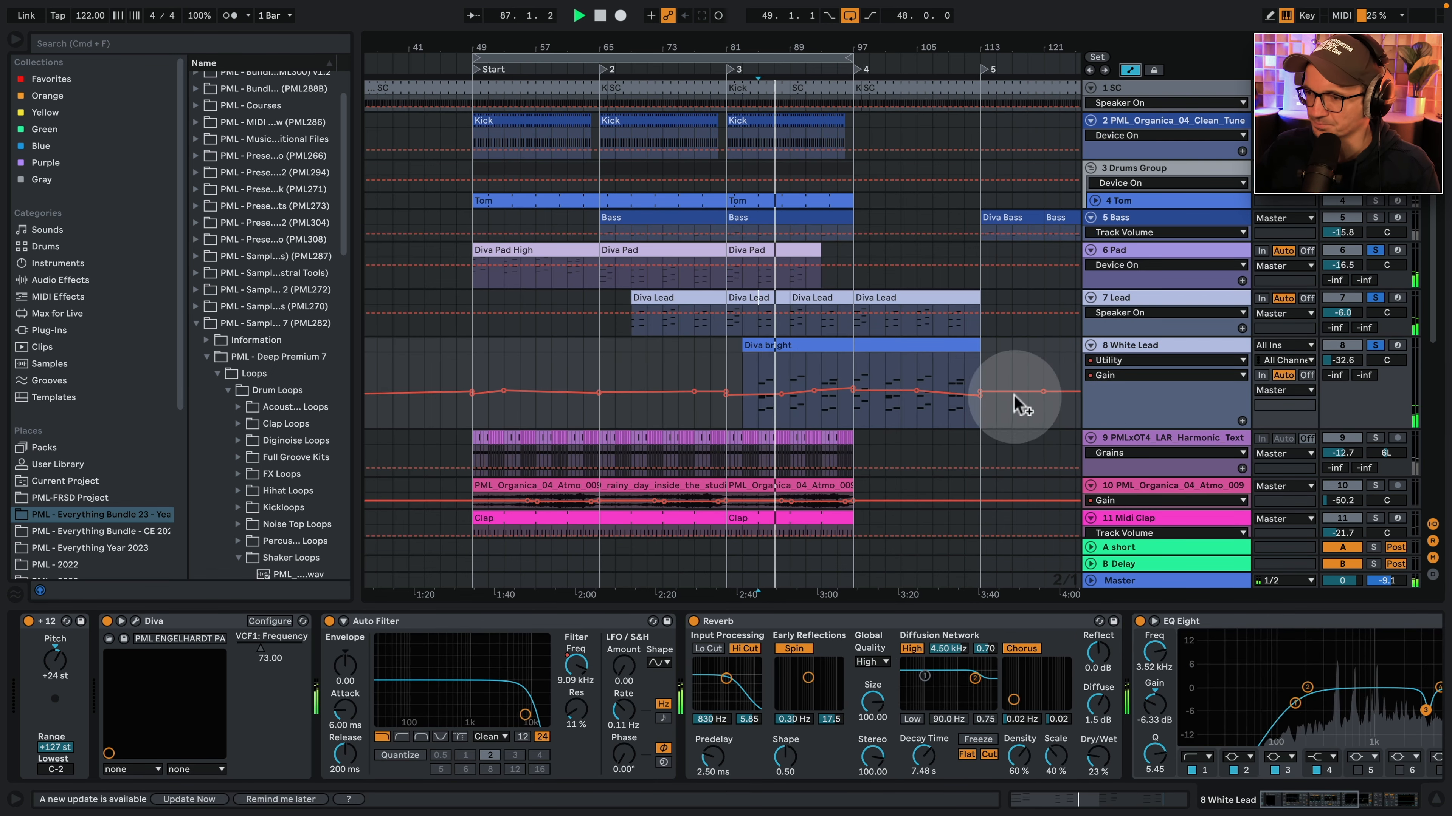
pyautogui.press('space')
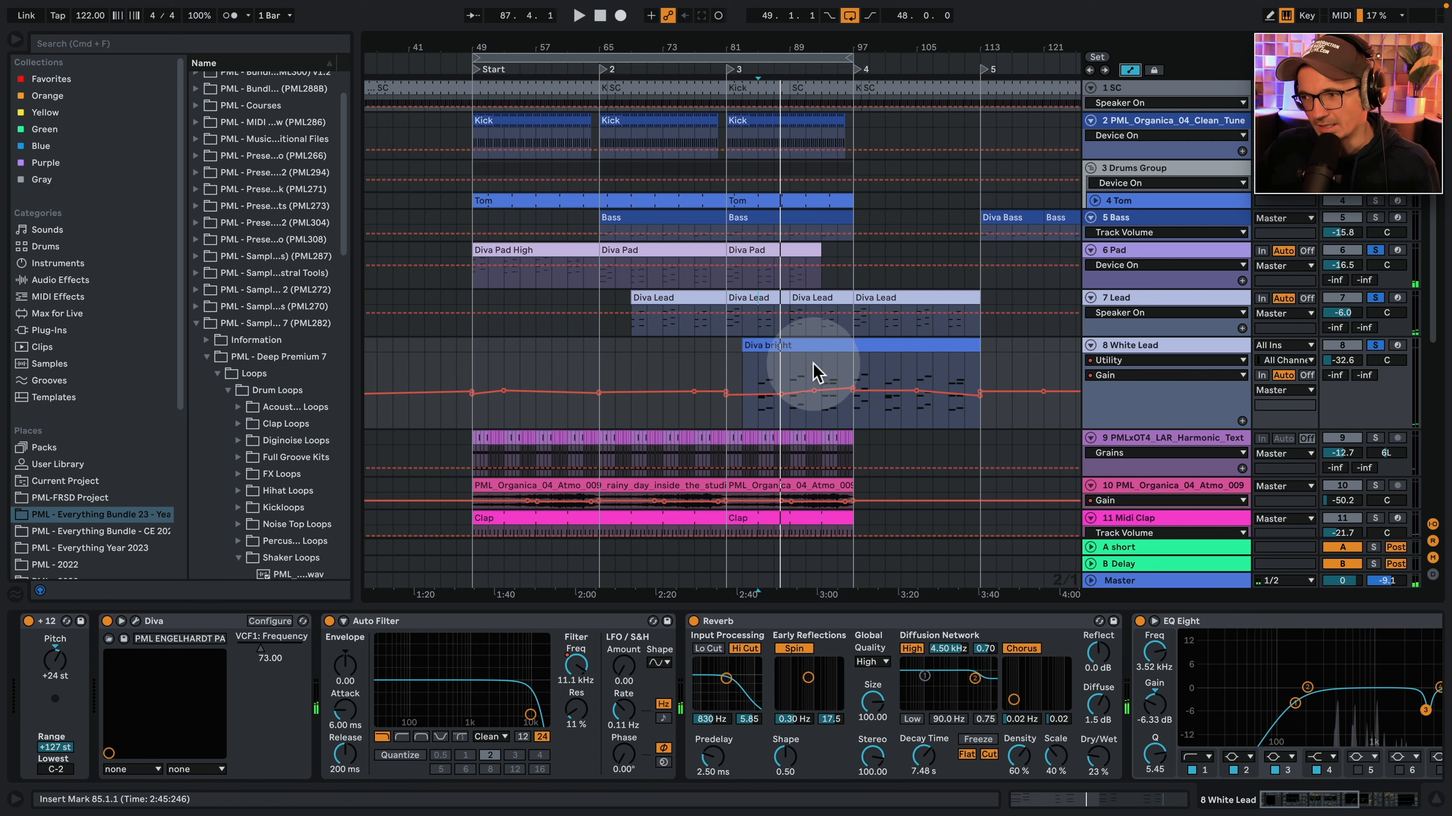
pyautogui.click(791, 372)
pyautogui.press('space')
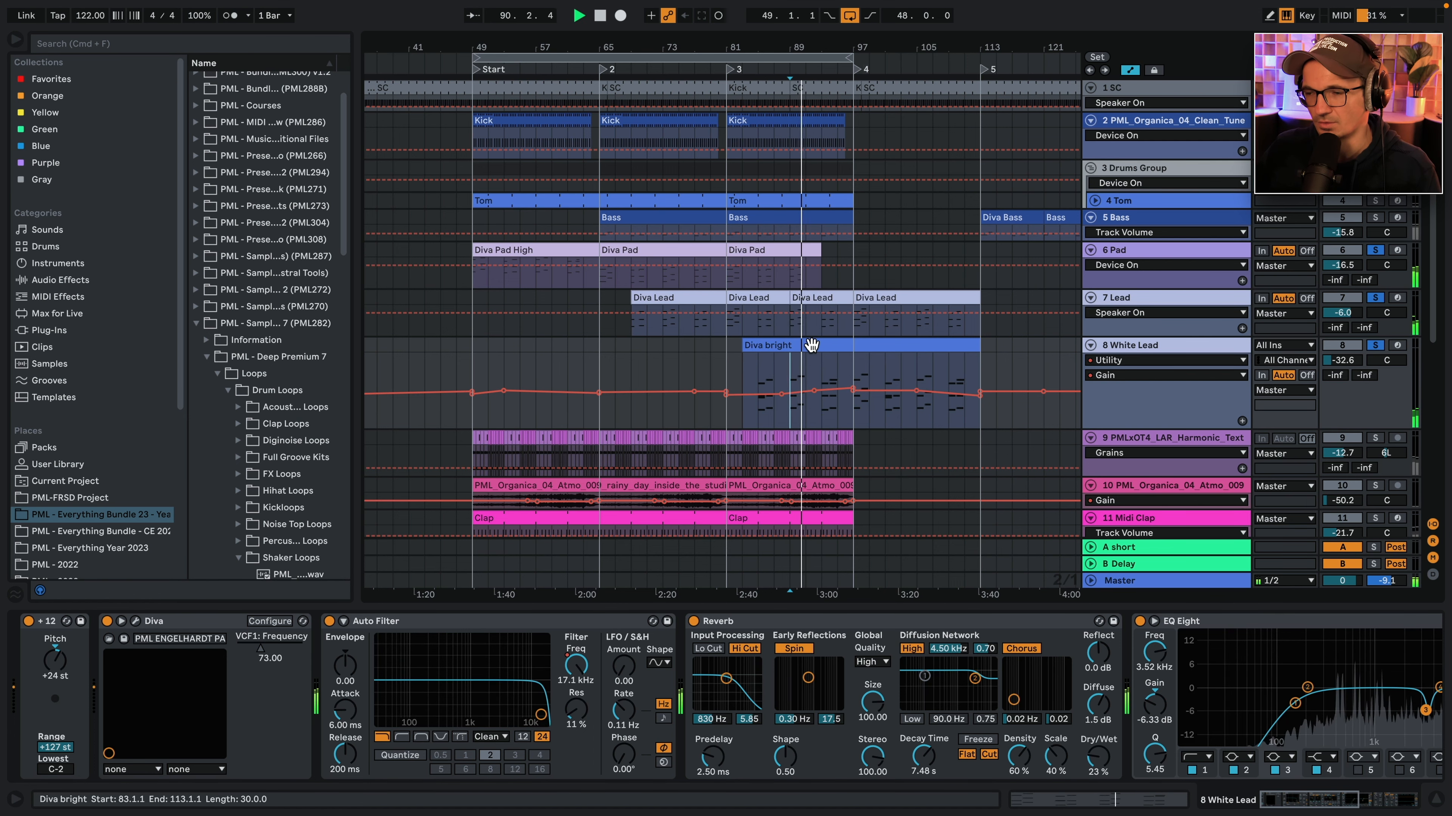
pyautogui.doubleClick(811, 344)
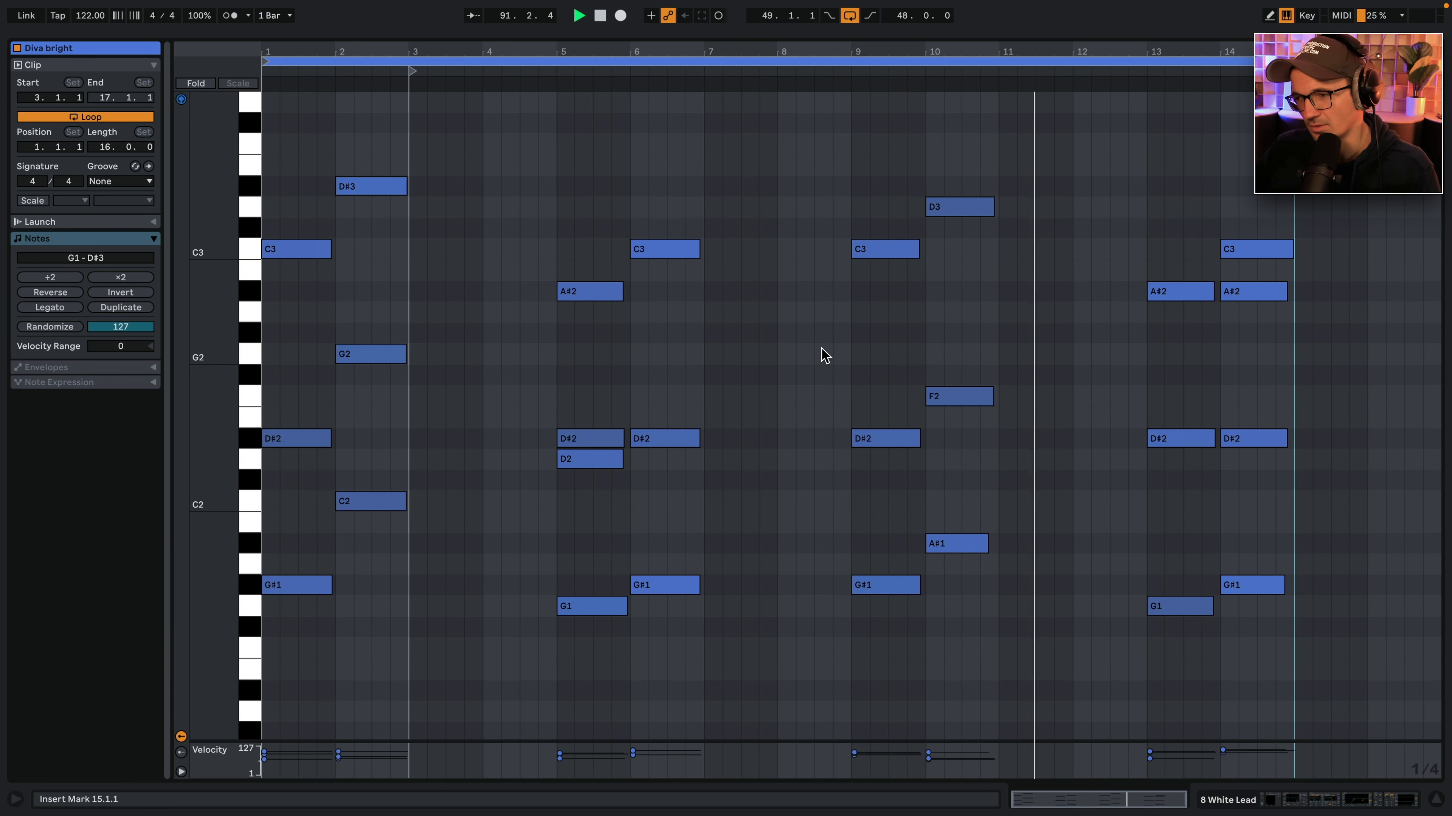
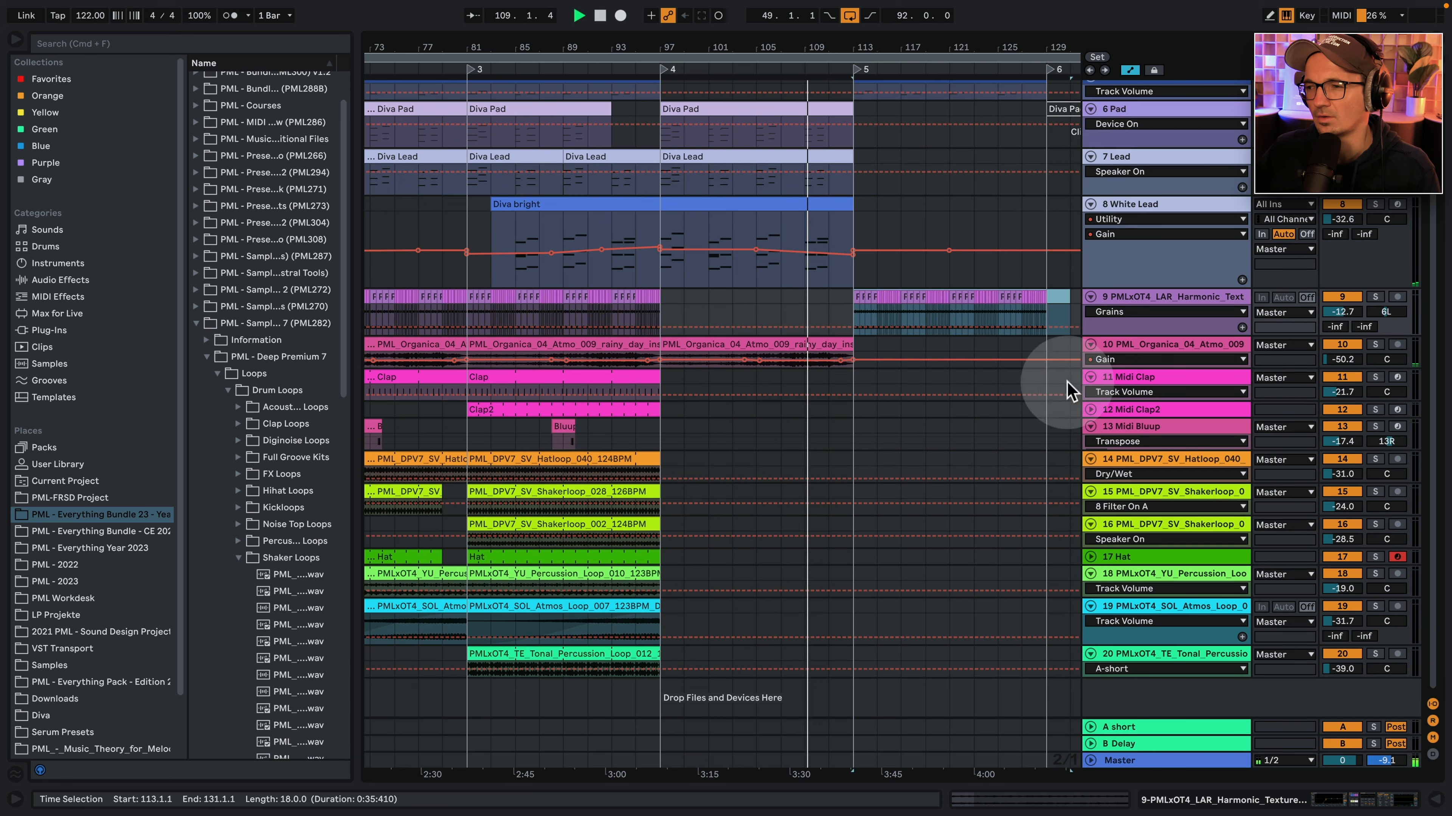
# Enlarge the PML Organica atmo track's lane and move the bass clips from bar 113 to bar 129.
pyautogui.moveTo(1145, 369); pyautogui.dragTo(1142, 514)
pyautogui.click(934, 447)
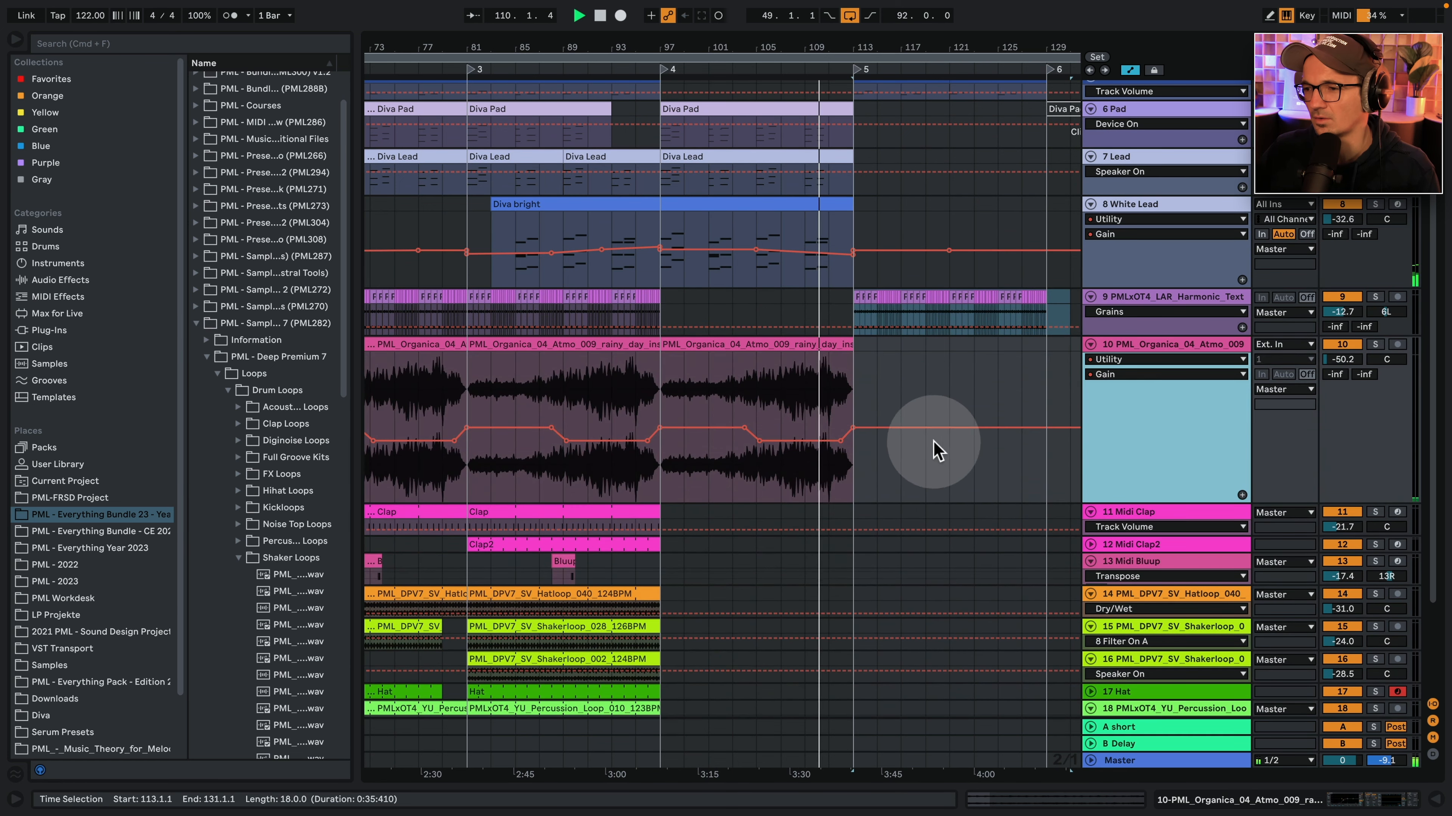
pyautogui.moveTo(849, 55); pyautogui.dragTo(849, 100)
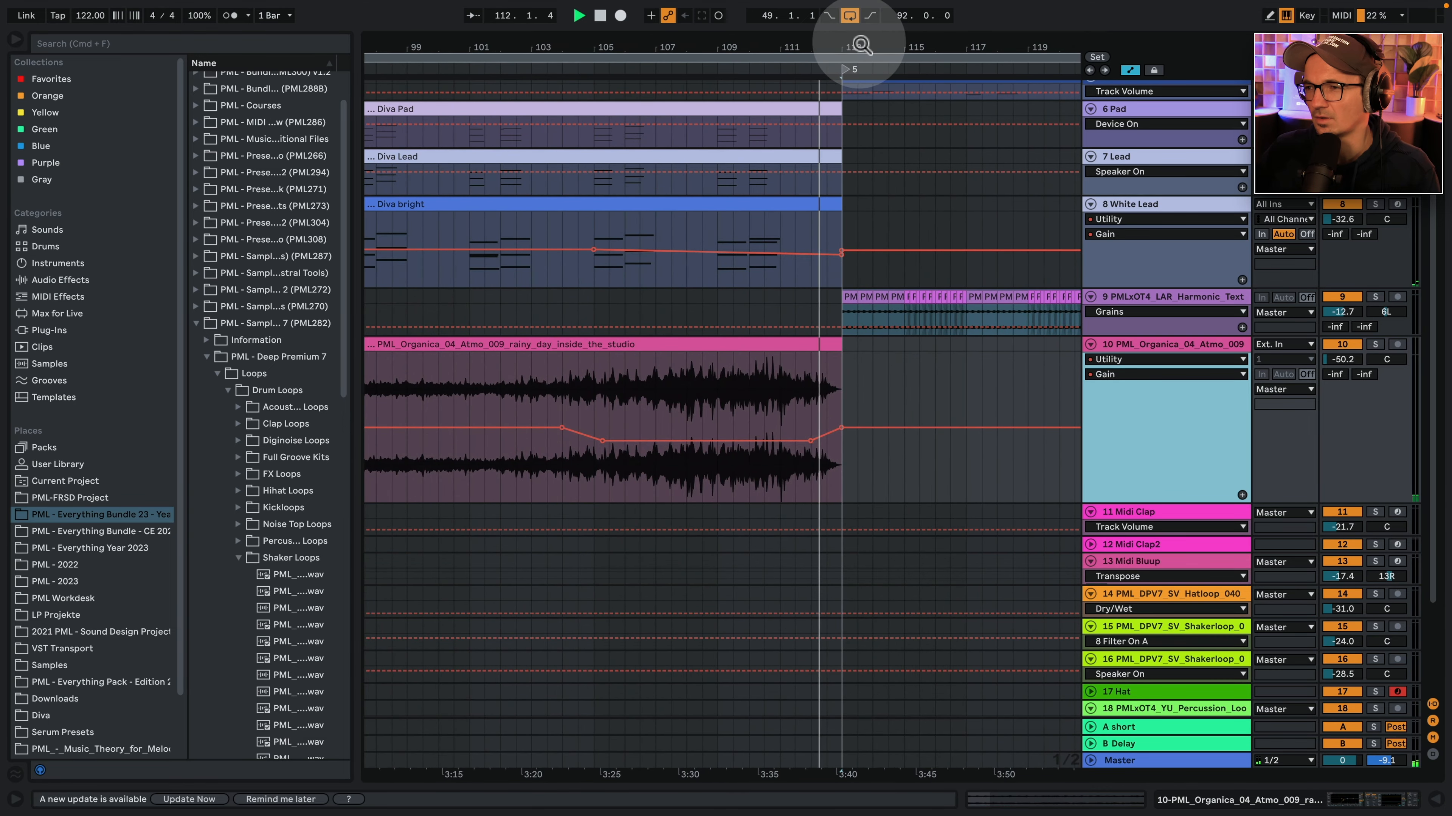
pyautogui.moveTo(860, 48); pyautogui.dragTo(805, 4)
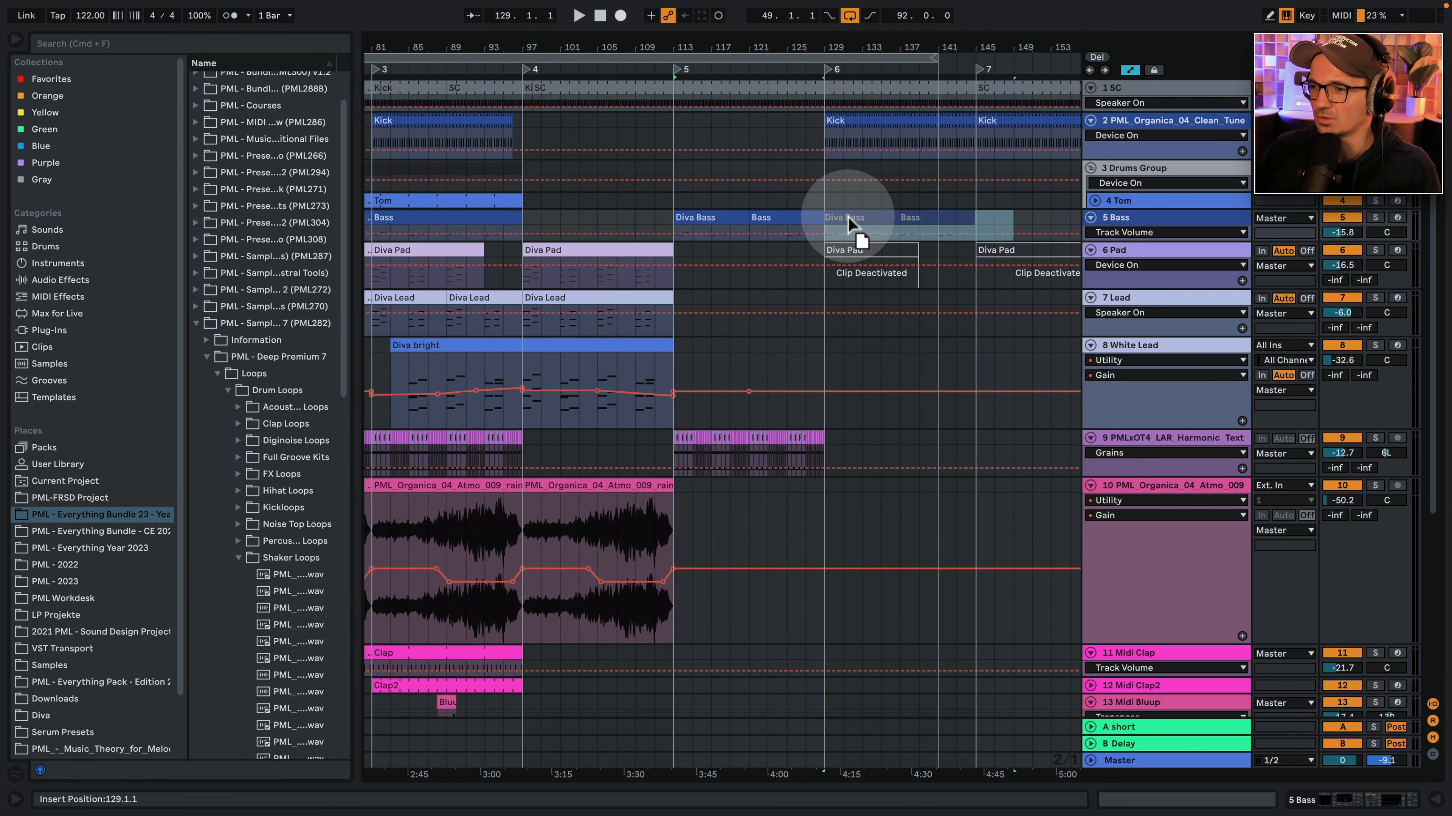
pyautogui.moveTo(701, 220); pyautogui.dragTo(851, 221)
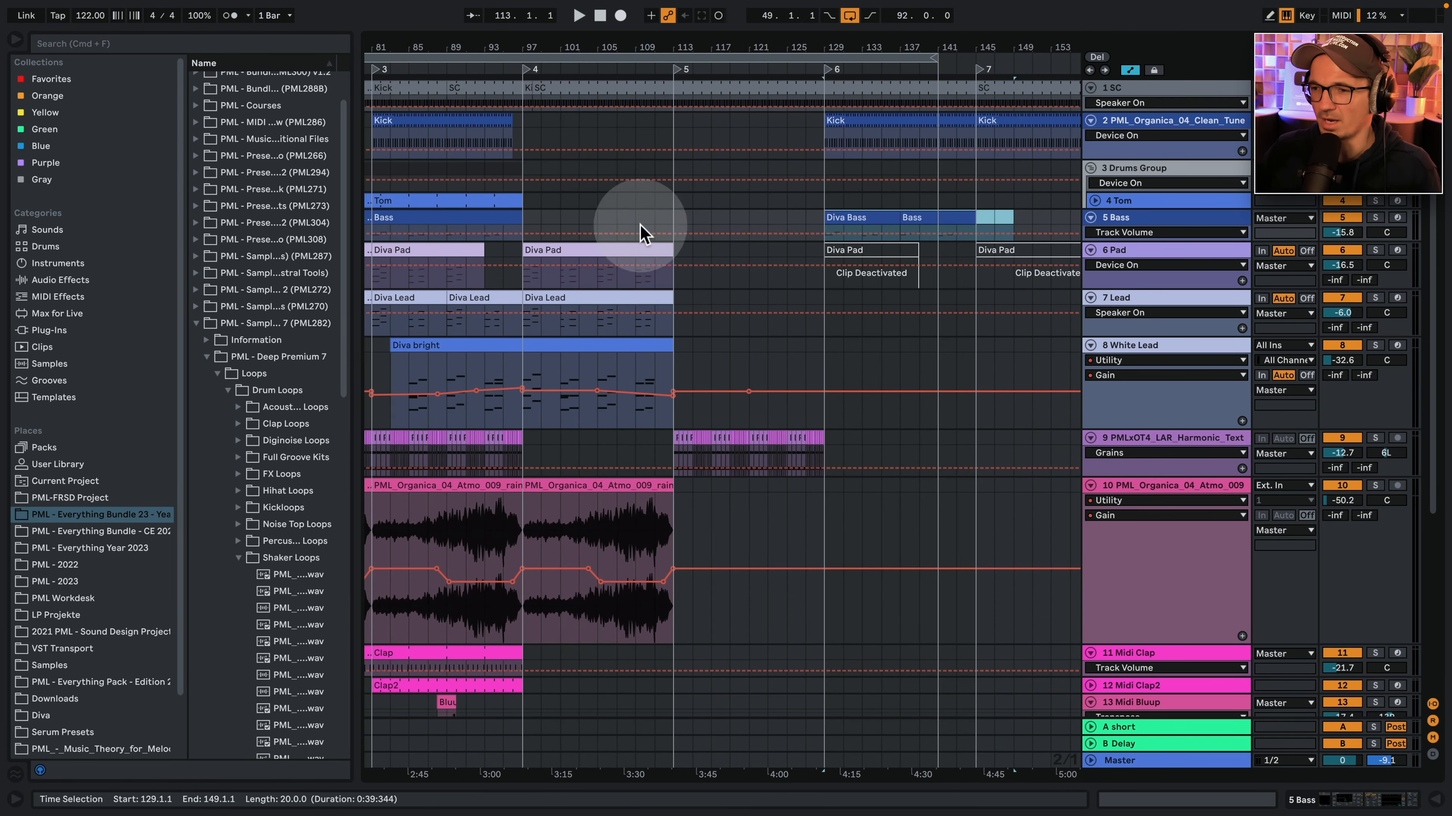
# Duplicate the SOL Atmos Loop clip at bars 81–97 into bars 97–113 and play from bar 107.
pyautogui.scroll(-2, 687, 396)
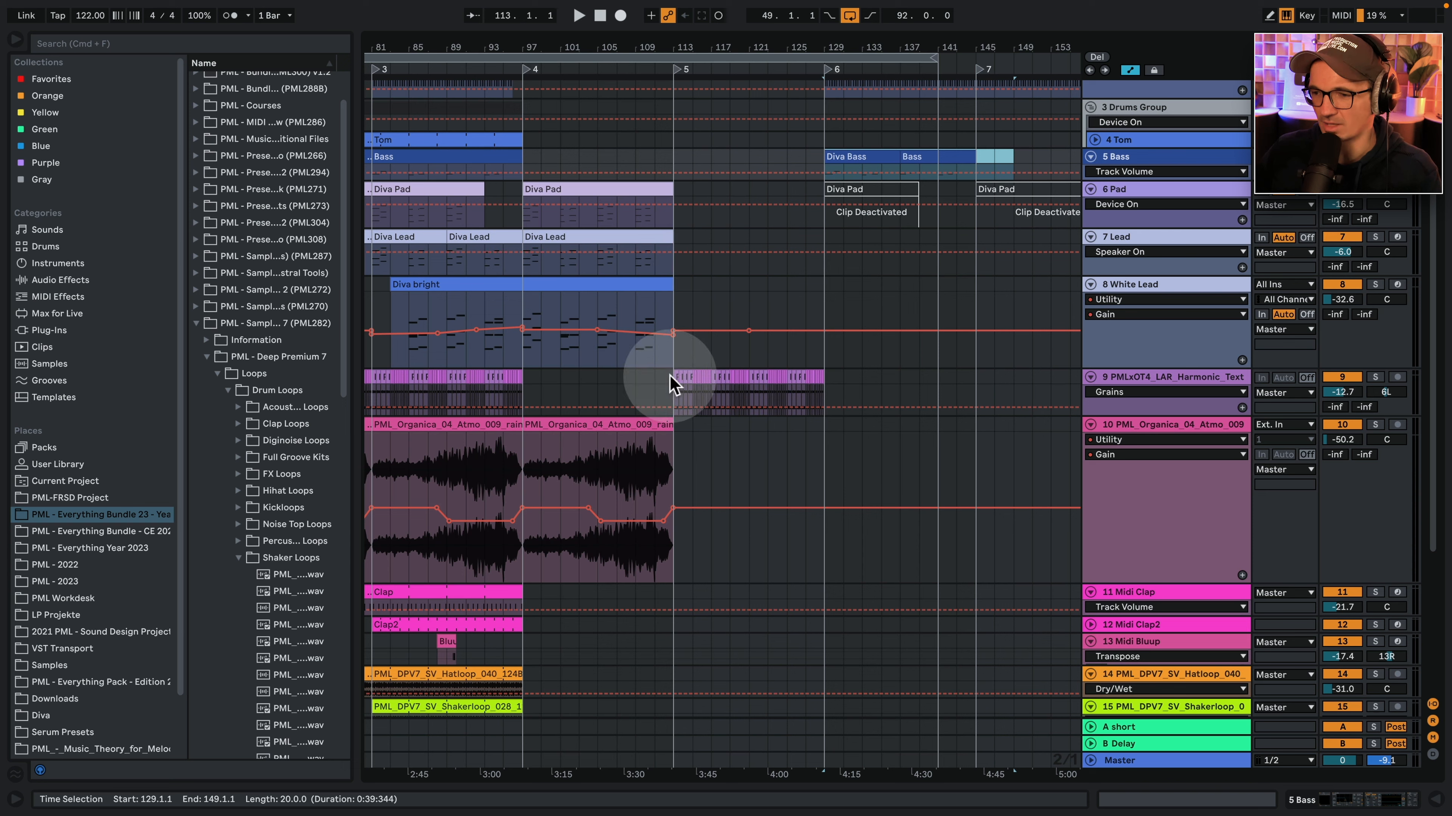
pyautogui.scroll(-4, 634, 515)
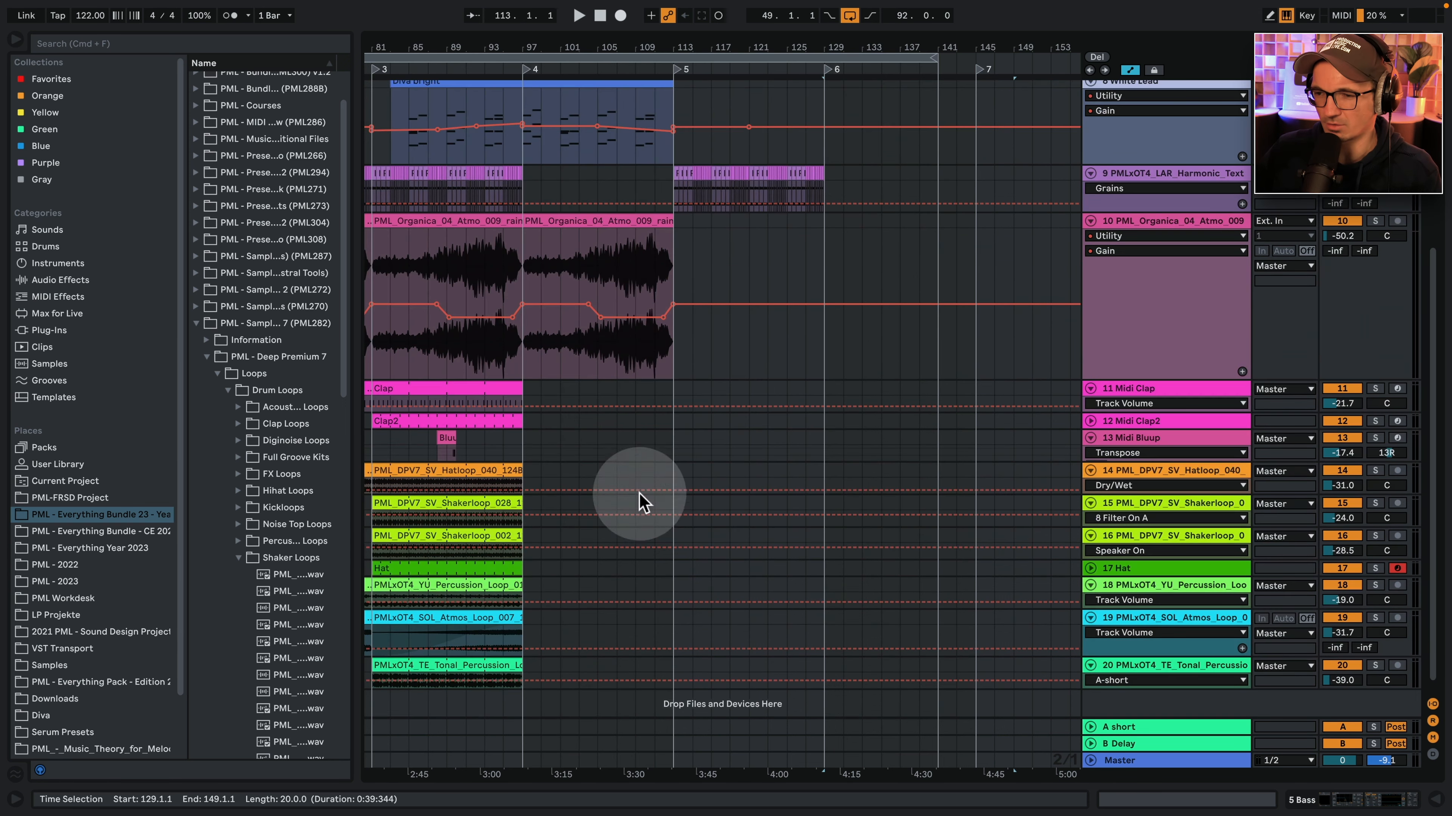
pyautogui.click(460, 623)
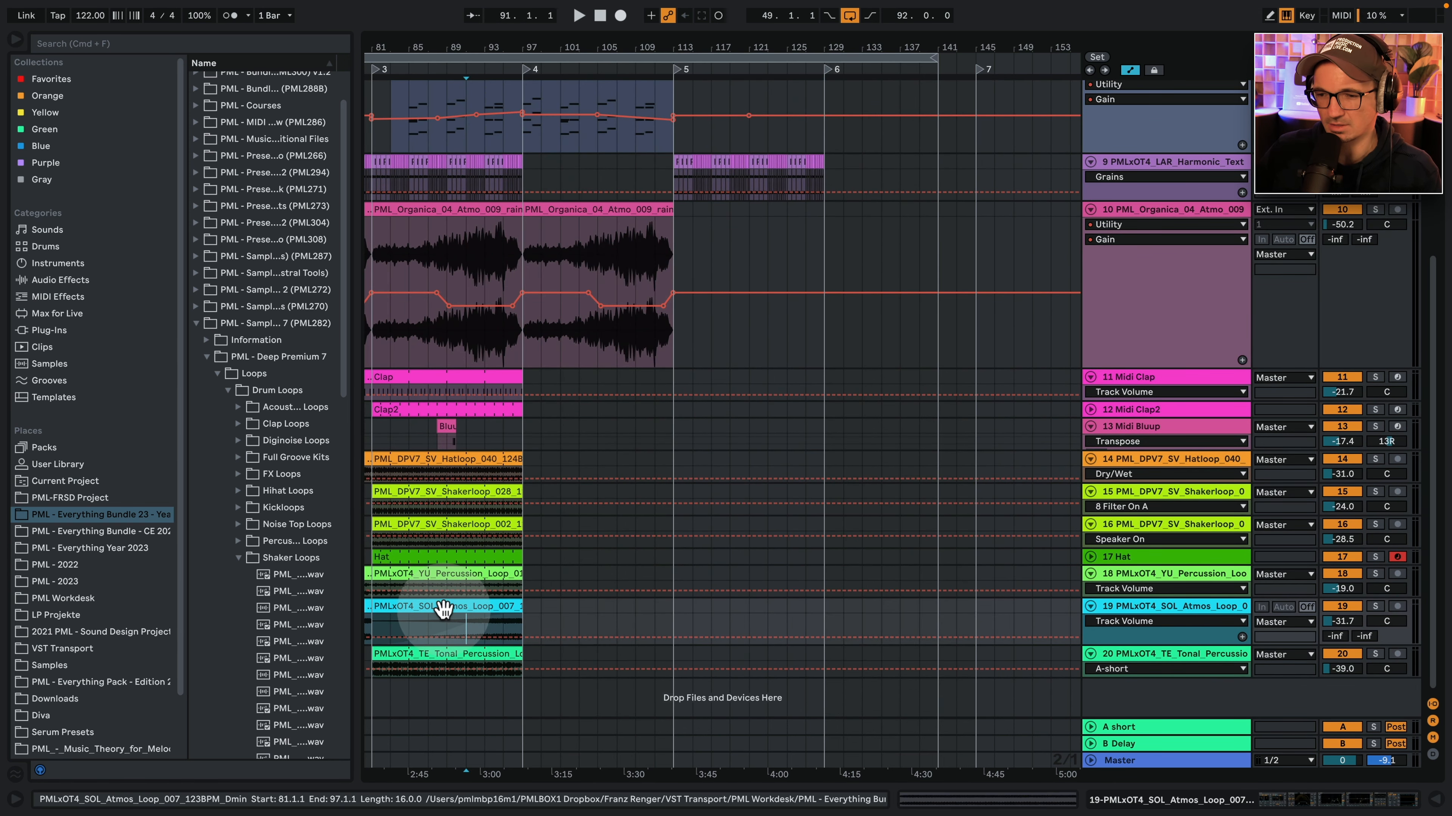
pyautogui.press('super+d')
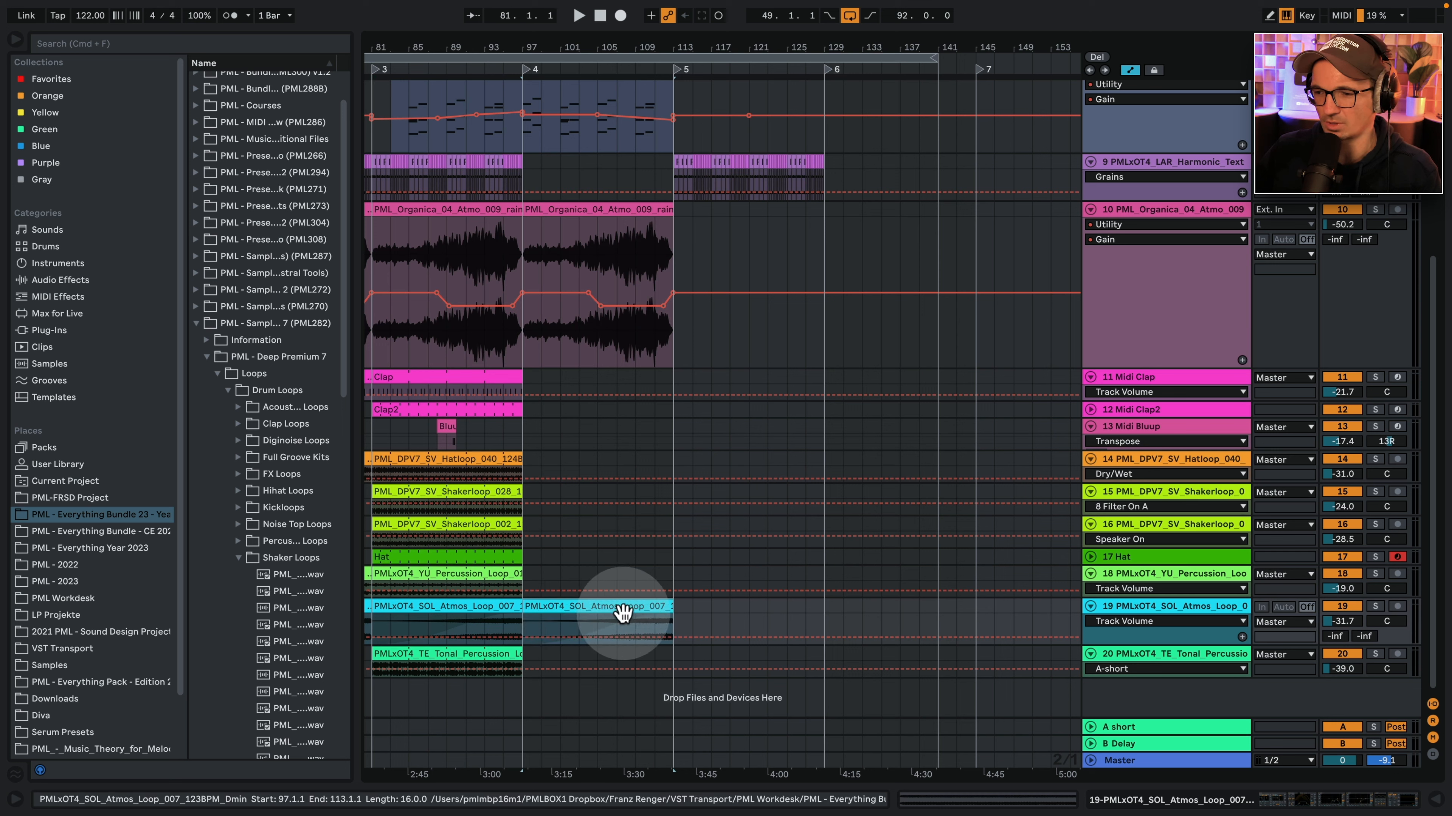
pyautogui.click(621, 624)
pyautogui.press('space')
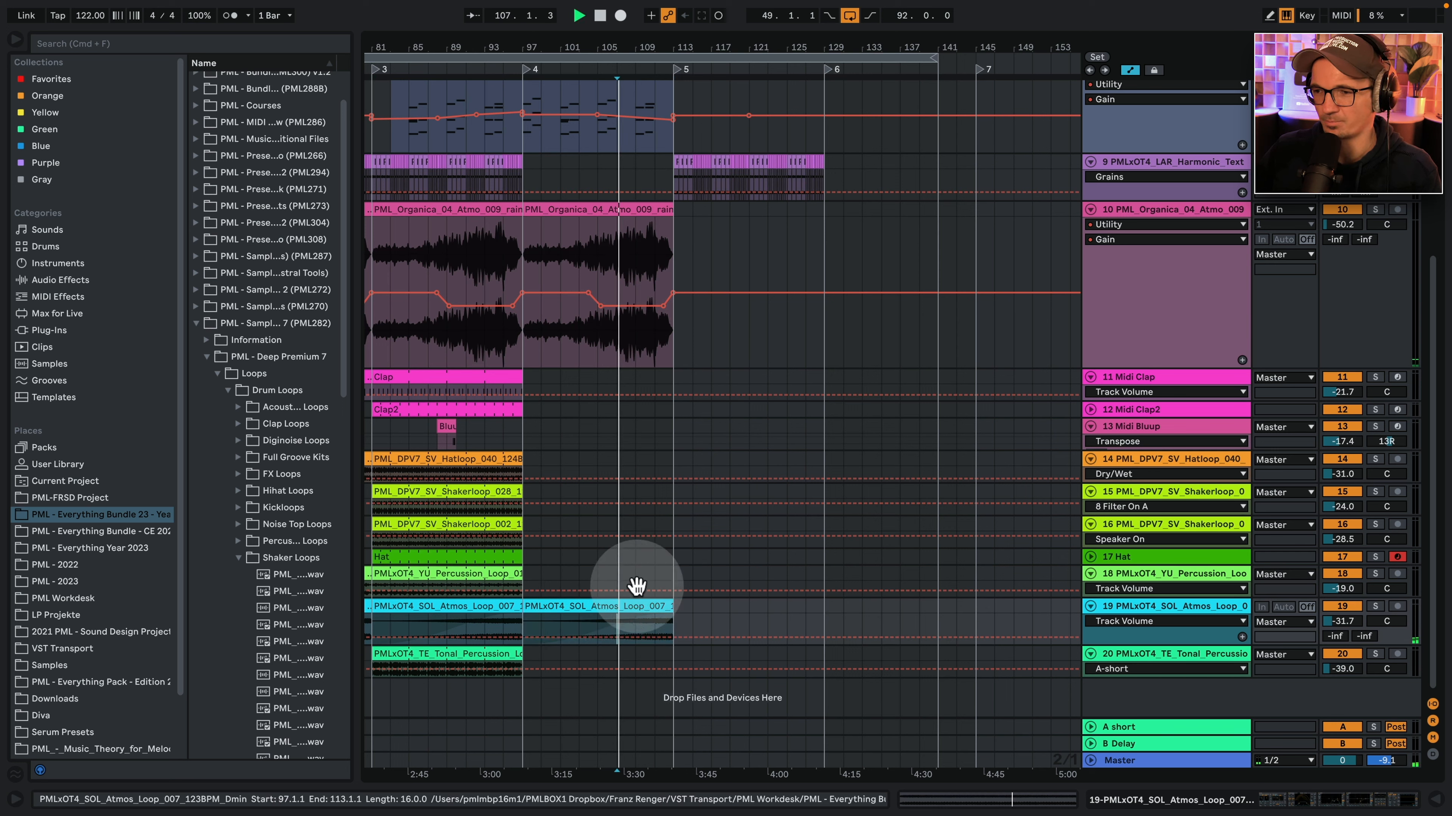
# Reshape the Organica atmo's Utility gain automation to fall from about bar 108 to bar 115 and return to its former level by about bar 117.
pyautogui.click(624, 306)
pyautogui.moveTo(638, 306); pyautogui.dragTo(664, 346)
pyautogui.moveTo(672, 293); pyautogui.dragTo(711, 293)
pyautogui.moveTo(663, 306); pyautogui.dragTo(673, 348)
pyautogui.moveTo(692, 321); pyautogui.dragTo(692, 366)
pyautogui.moveTo(677, 47); pyautogui.dragTo(675, 71)
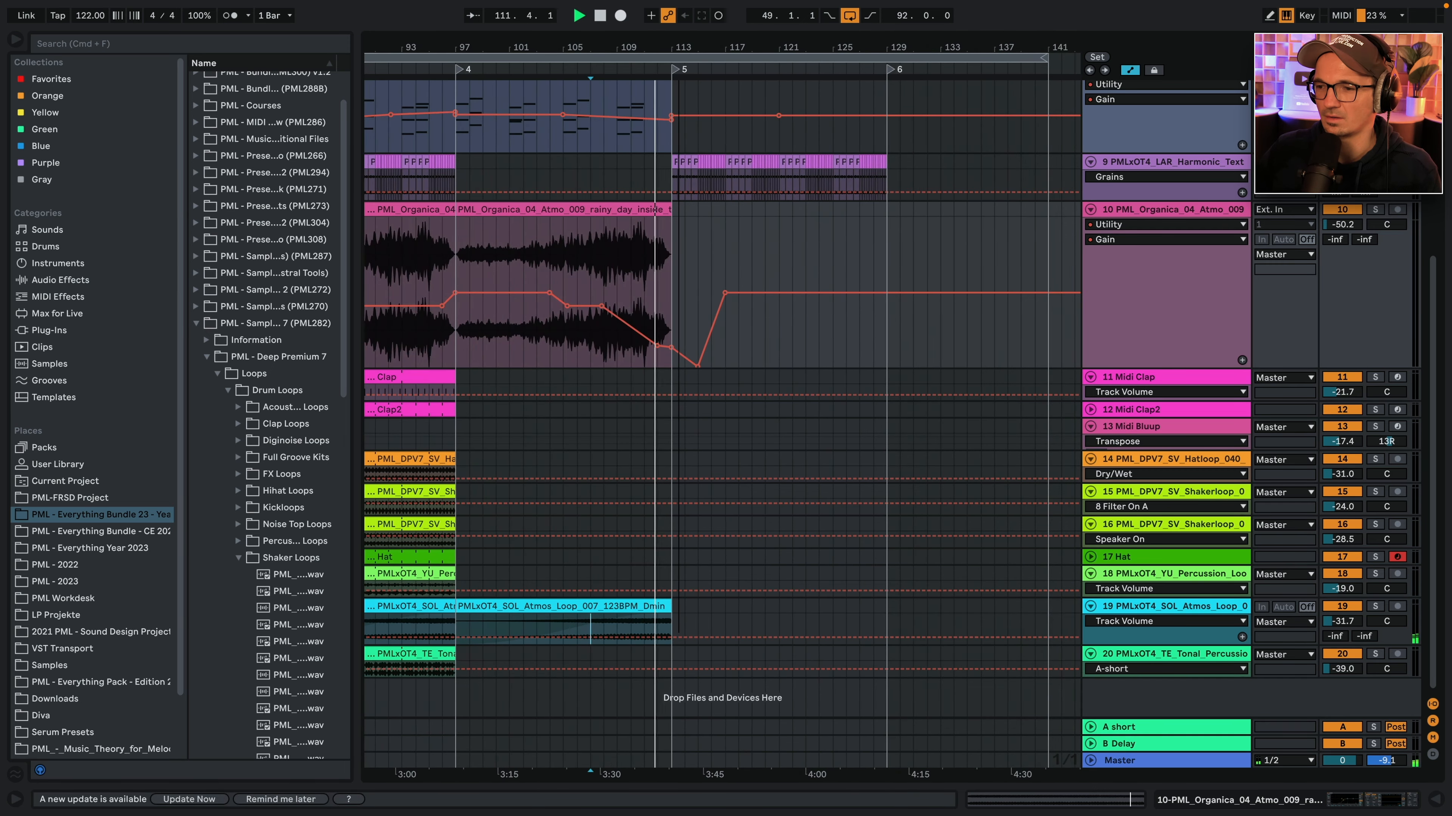
# Stop playback and copy the Midi Clap clips into bars 113–145.
pyautogui.scroll(3, 723, 229)
pyautogui.scroll(5, 723, 235)
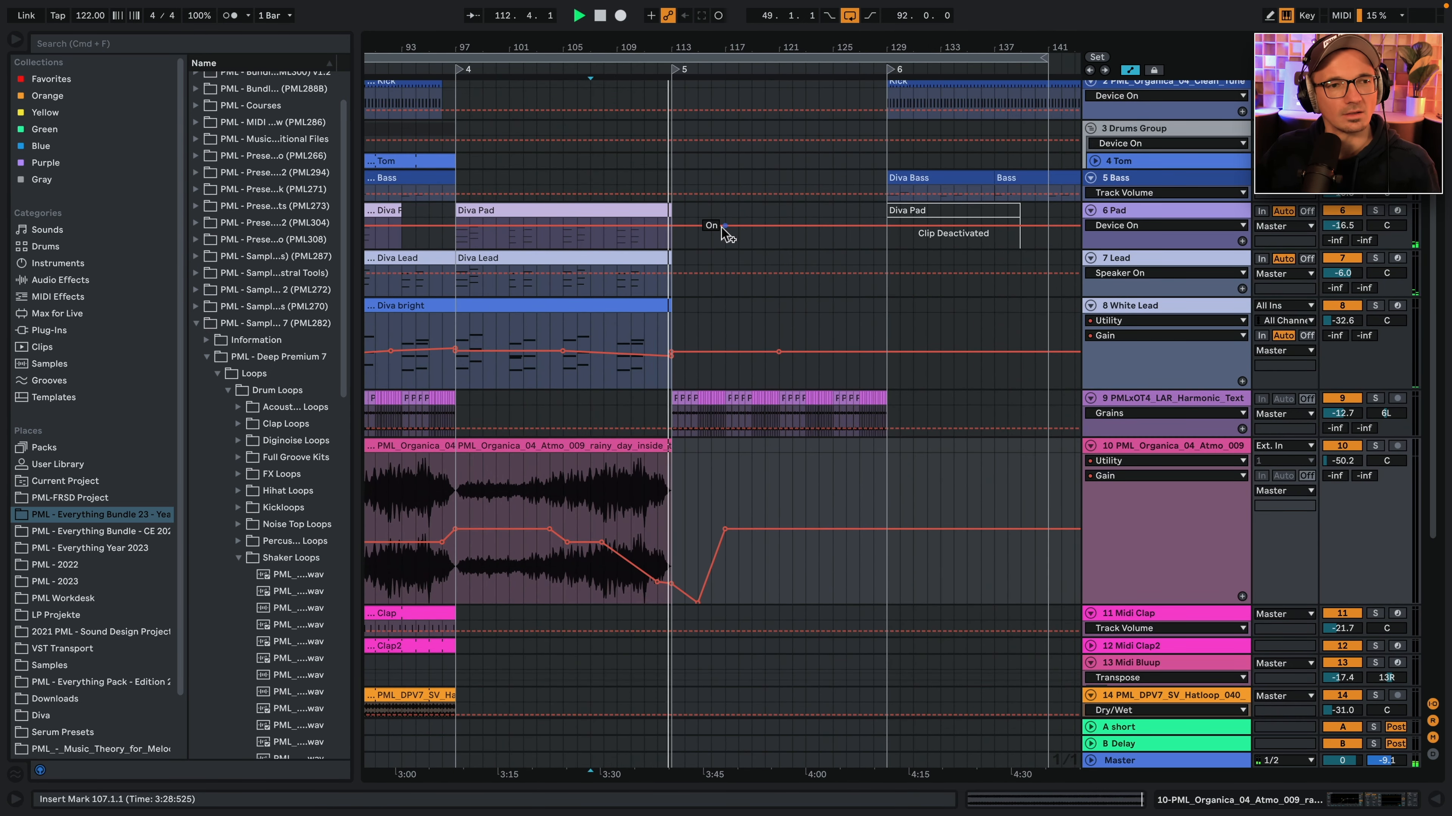
pyautogui.click(743, 221)
pyautogui.moveTo(711, 48); pyautogui.dragTo(727, 17)
pyautogui.scroll(-3, 657, 412)
pyautogui.press('space')
pyautogui.moveTo(503, 508); pyautogui.dragTo(820, 511)
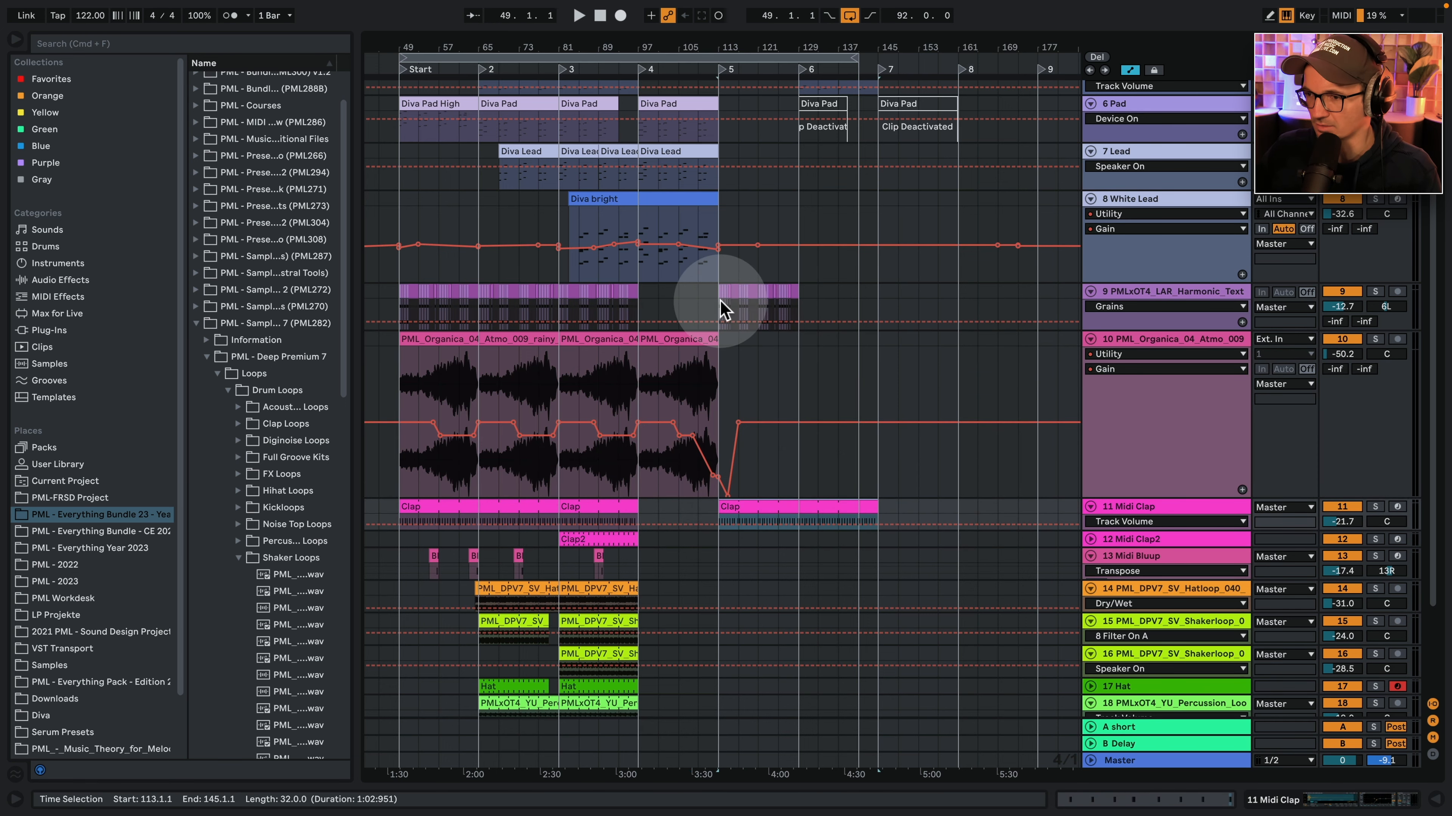
# While playing the breakdown, copy a six-bar portion of the White Lead's Diva bright clip into bars 121–127.
pyautogui.press('space')
pyautogui.moveTo(745, 49)
pyautogui.mouseDown()
pyautogui.moveTo(745, 97)
pyautogui.moveTo(755, 50)
pyautogui.mouseUp()
pyautogui.moveTo(608, 220); pyautogui.dragTo(794, 213)
pyautogui.moveTo(800, 47); pyautogui.dragTo(798, 66)
pyautogui.moveTo(825, 218)
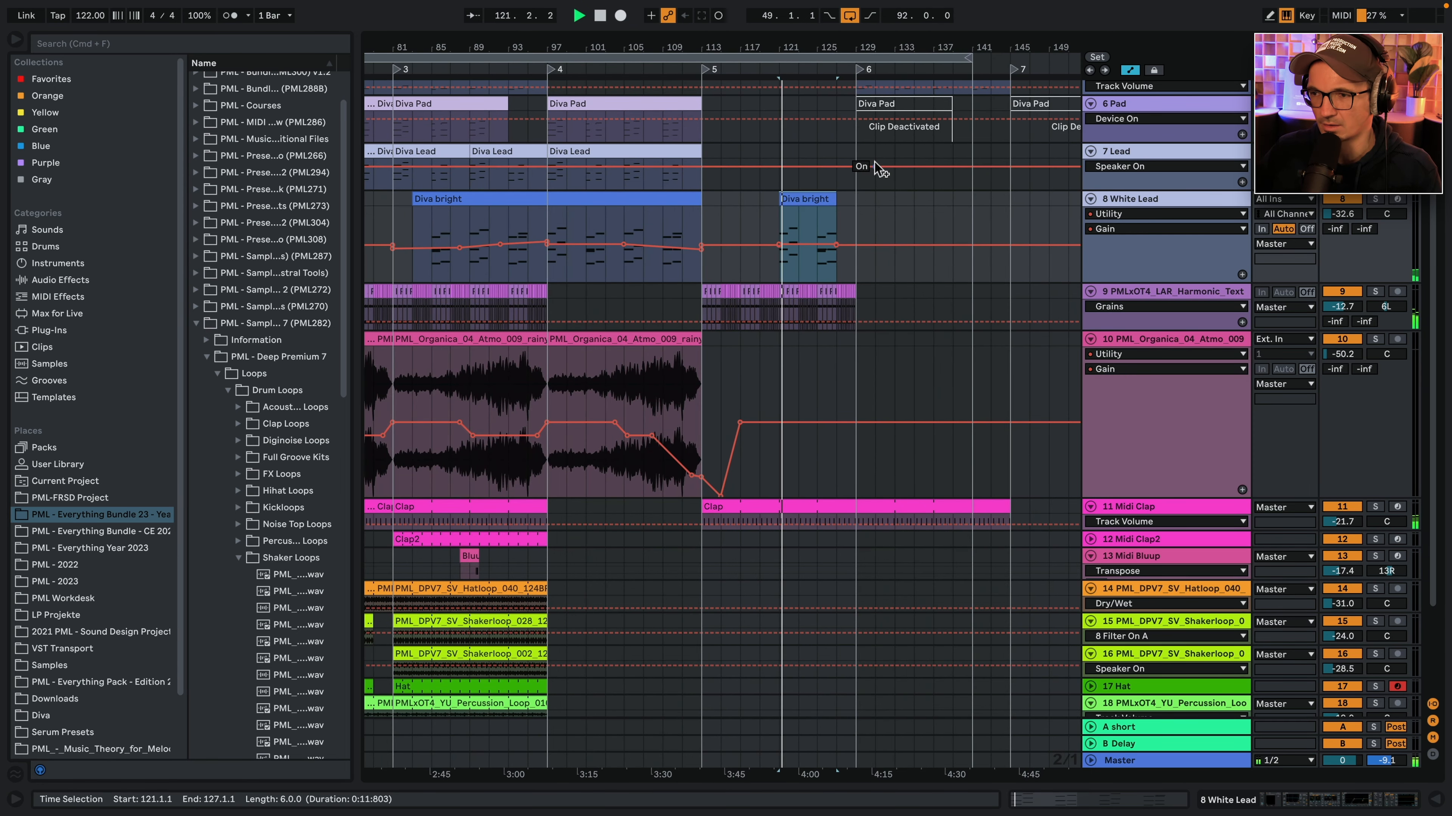
pyautogui.click(771, 204)
pyautogui.moveTo(546, 220); pyautogui.dragTo(626, 204)
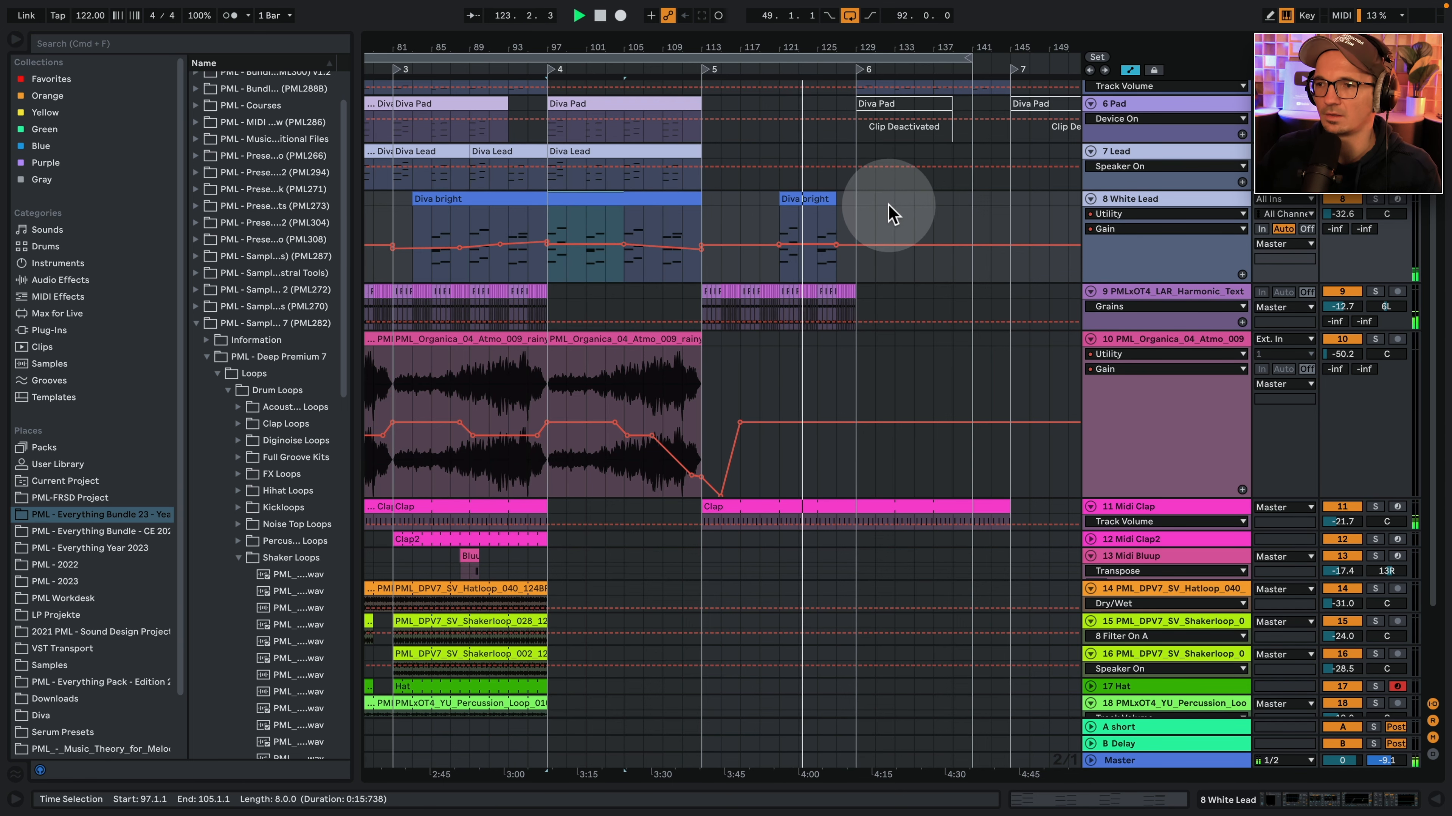
# Open the harmonic texture track's devices and automate its EQ Eight band 1 frequency to rise over the last bars before bar 129.
pyautogui.scroll(3, 883, 214)
pyautogui.scroll(-5, 883, 211)
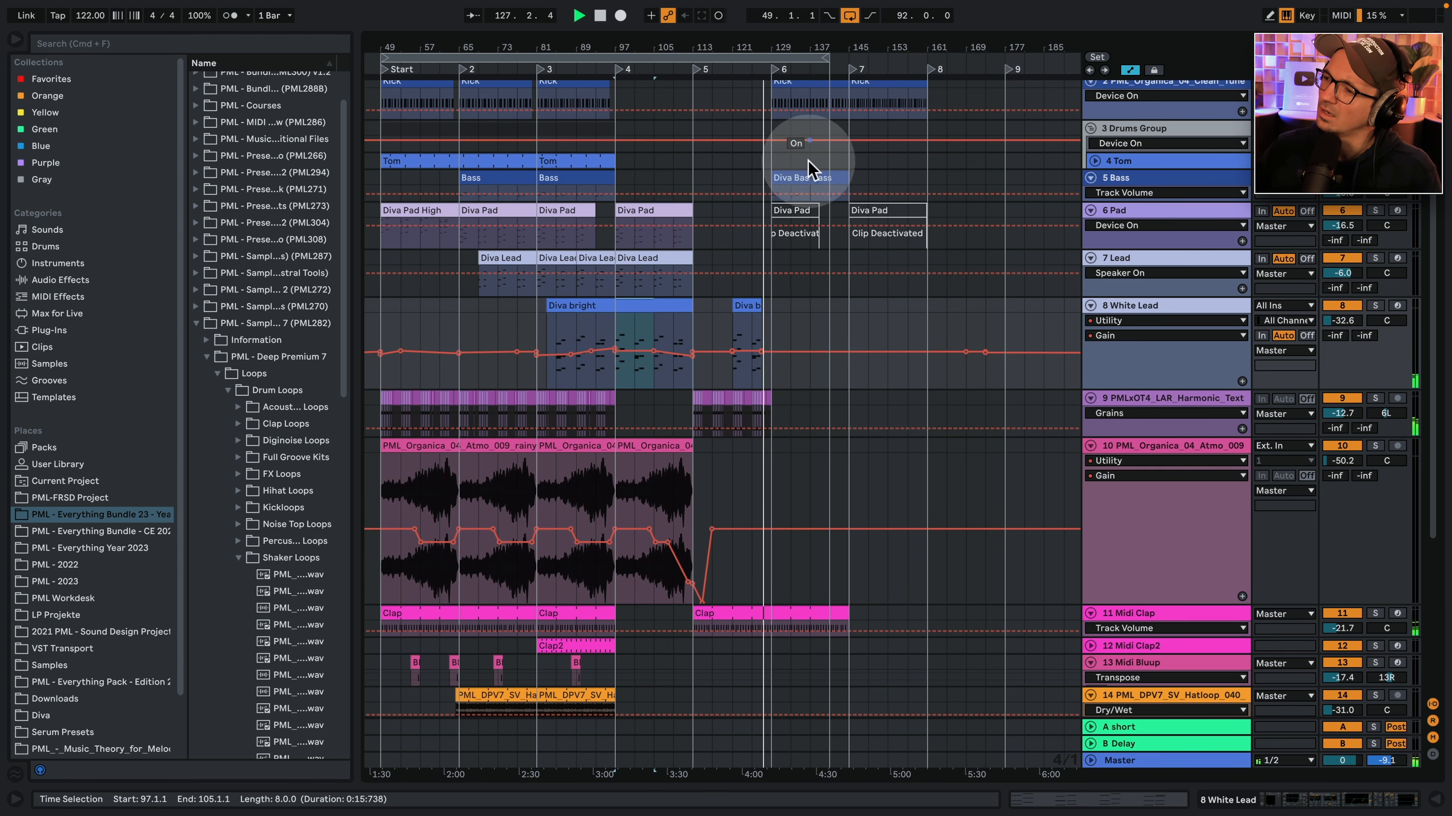
pyautogui.doubleClick(1173, 401)
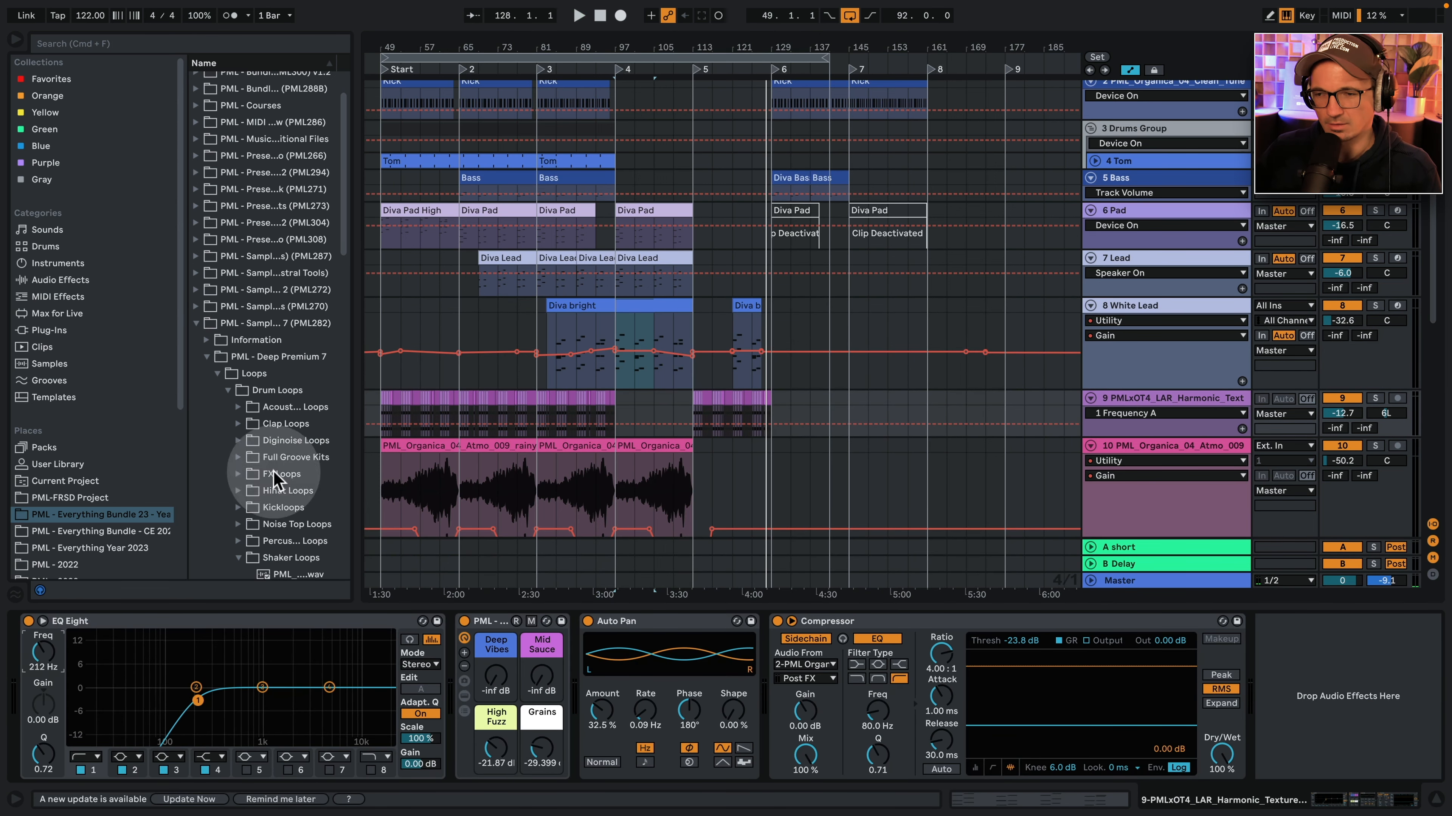
pyautogui.scroll(10, 811, 421)
pyautogui.press('space')
pyautogui.press('space')
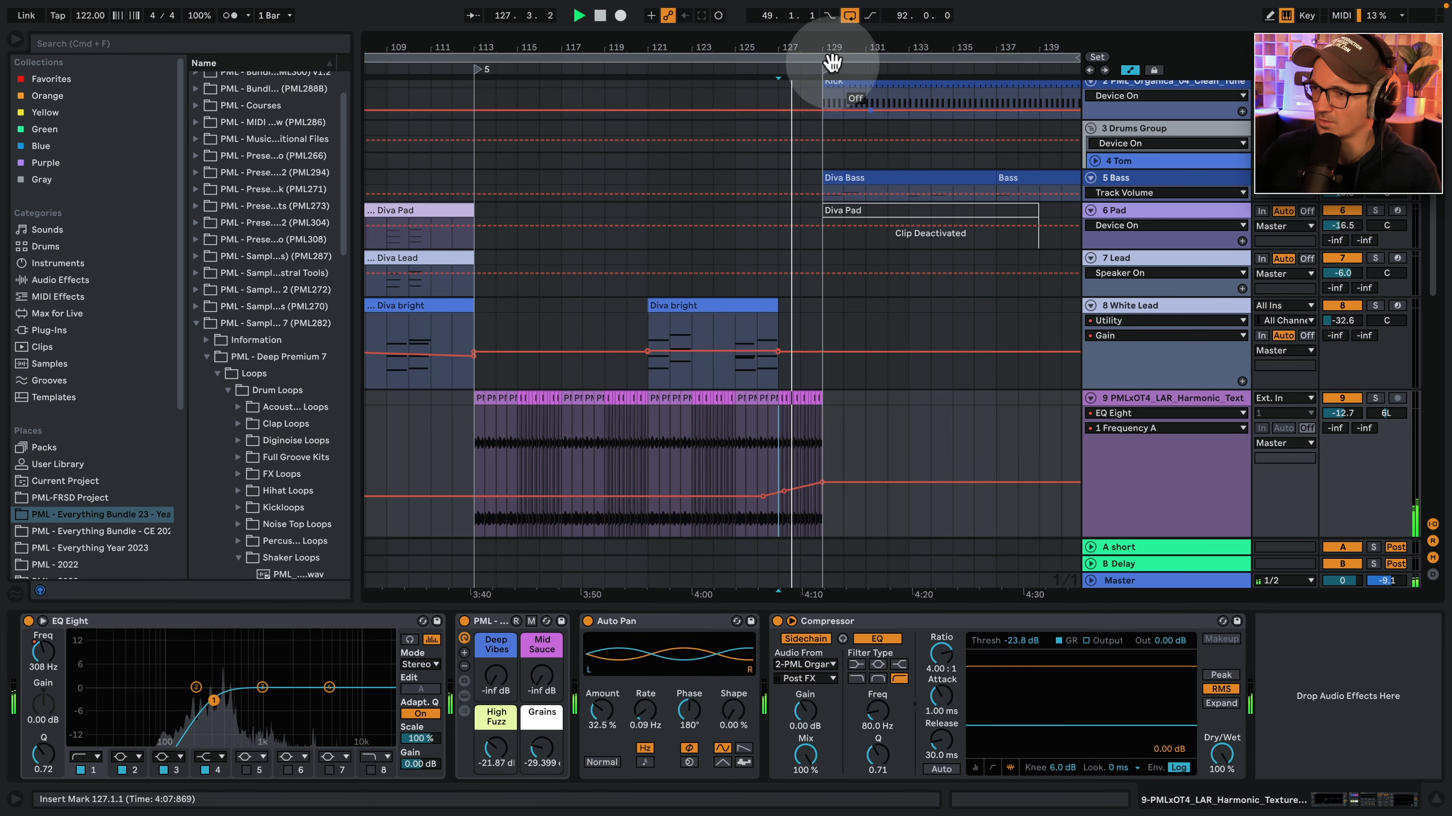
# Enlarge the Bass track's lane and copy the opening note of the bar 129 Diva Bass clip to bar 127.
pyautogui.scroll(-7, 832, 62)
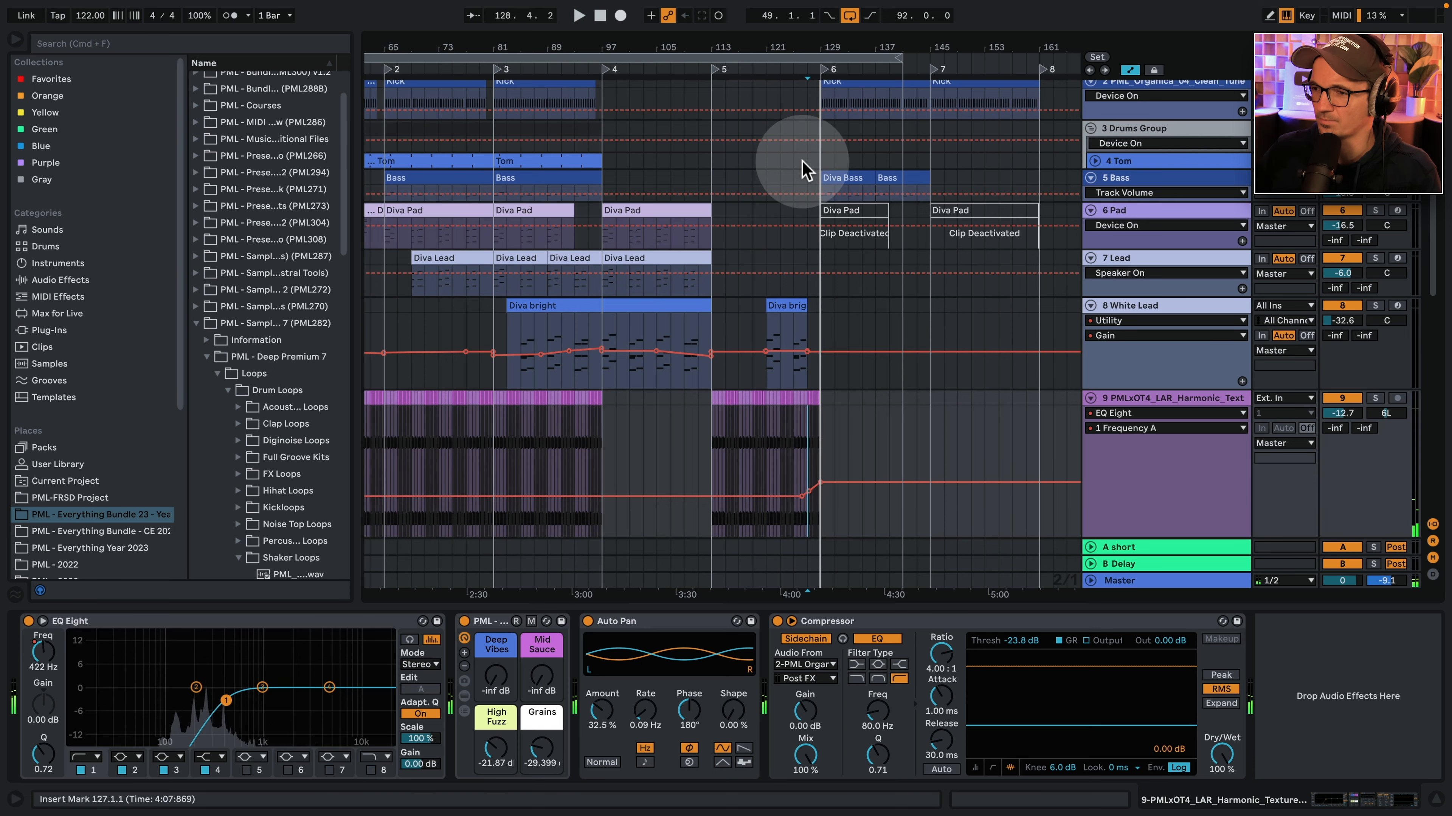
pyautogui.scroll(2, 803, 170)
pyautogui.click(830, 220)
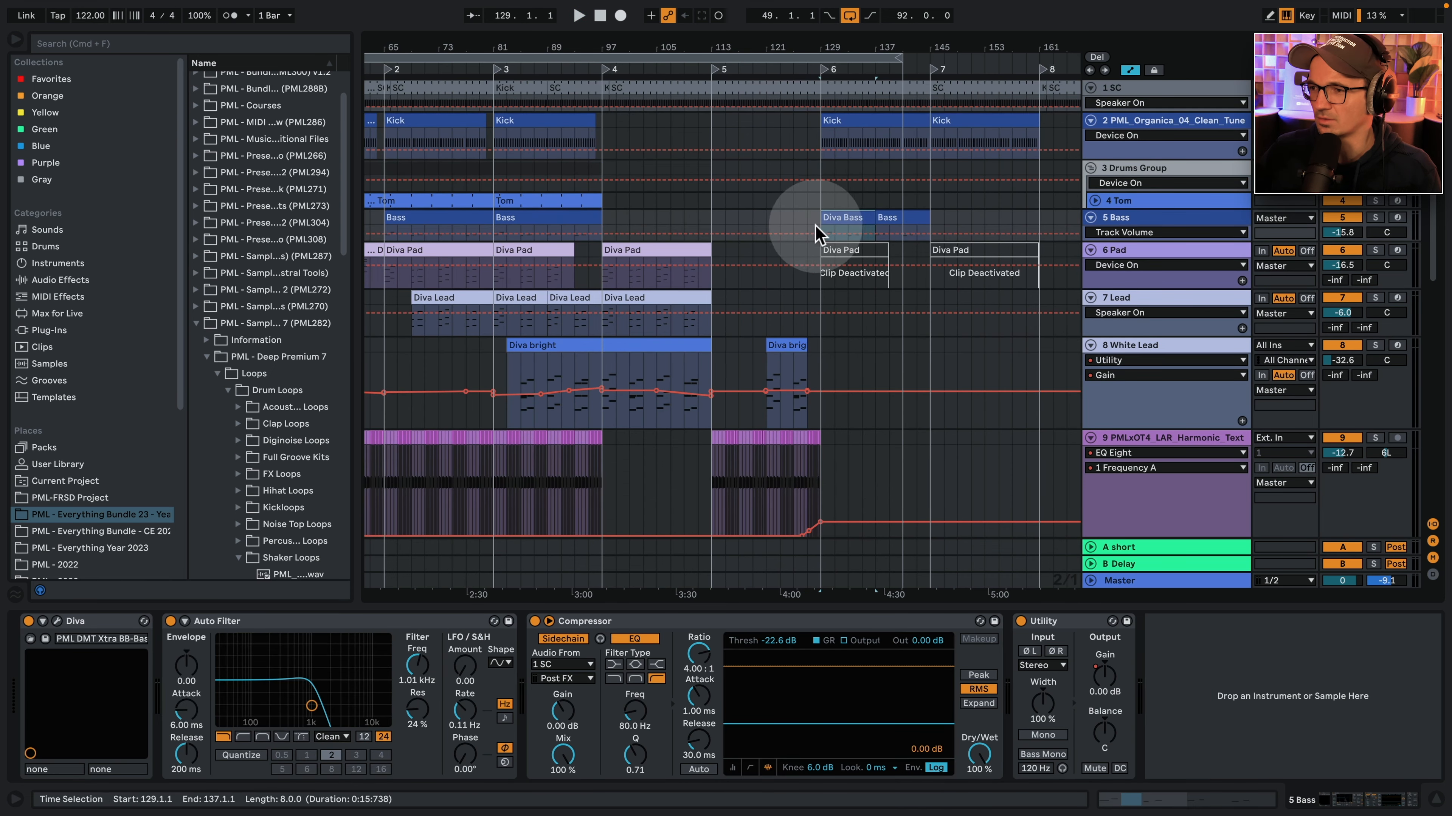
pyautogui.moveTo(1102, 239); pyautogui.dragTo(1102, 329)
pyautogui.moveTo(820, 47); pyautogui.dragTo(820, 91)
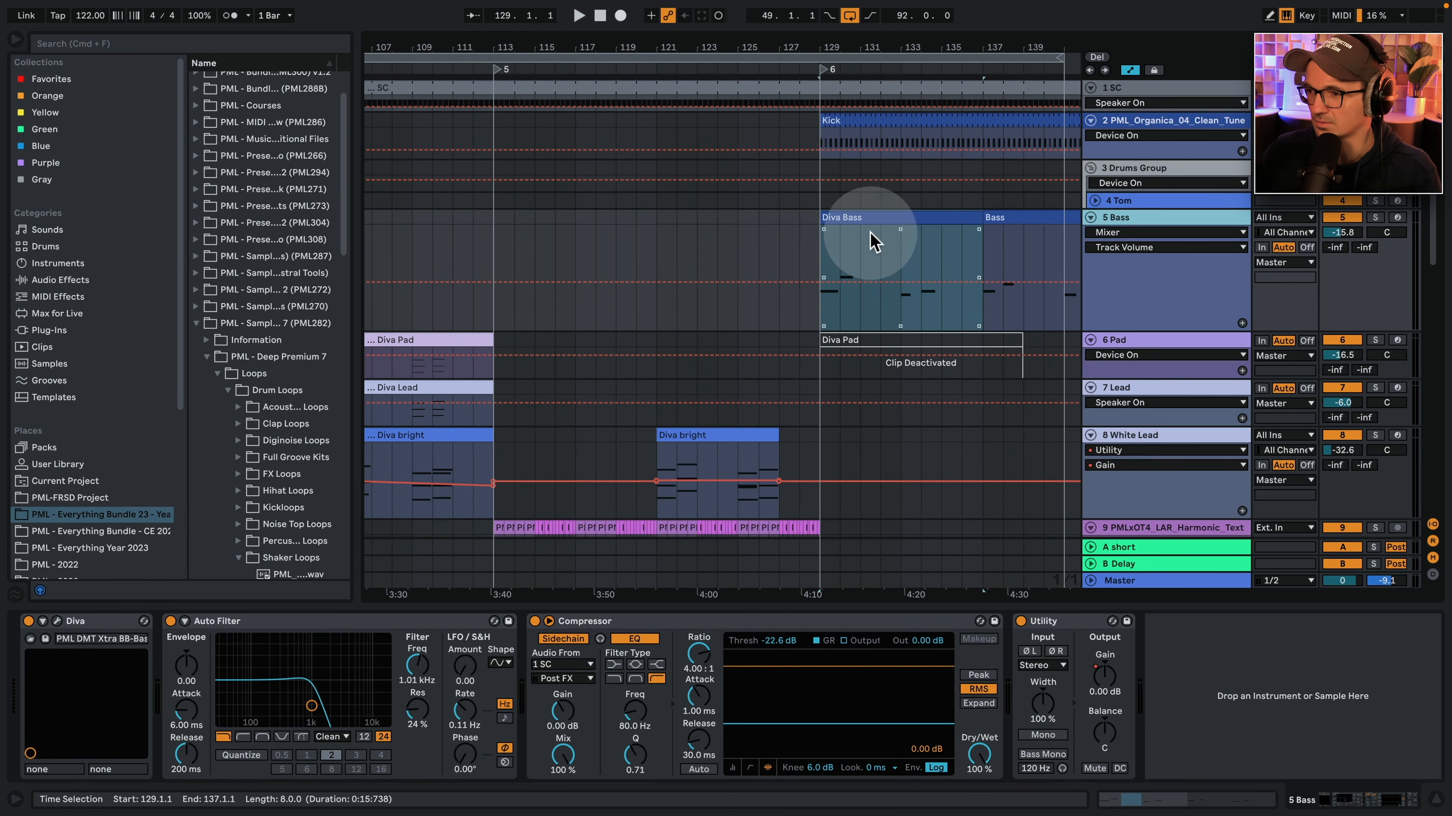
pyautogui.moveTo(839, 245); pyautogui.dragTo(799, 213)
# Transpose the copied bass note up to C2 and audition it from bar 127.
pyautogui.moveTo(274, 394); pyautogui.dragTo(524, 525)
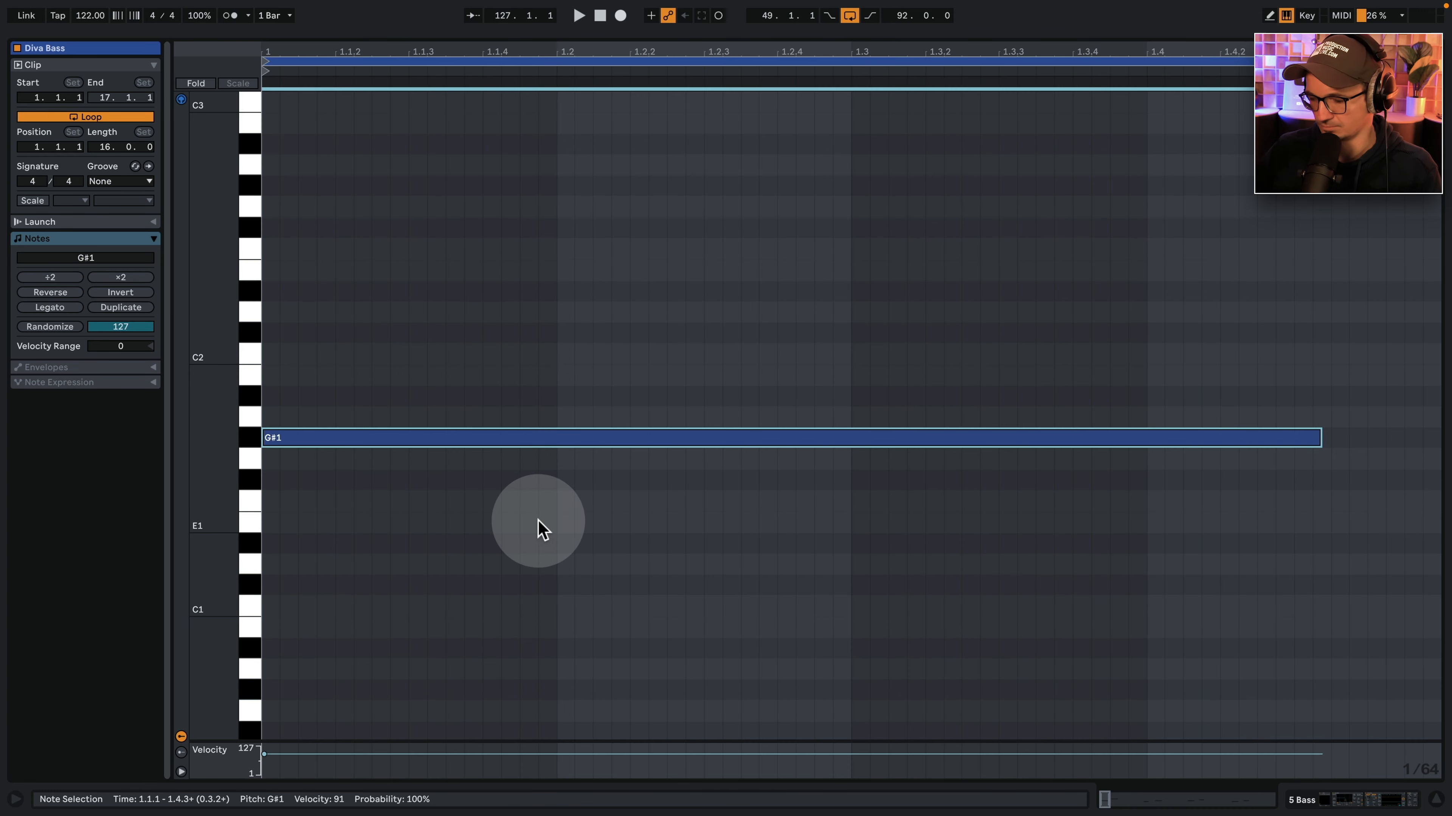
pyautogui.press('Up')
pyautogui.press('Up')
pyautogui.press('Up')
pyautogui.press('Up')
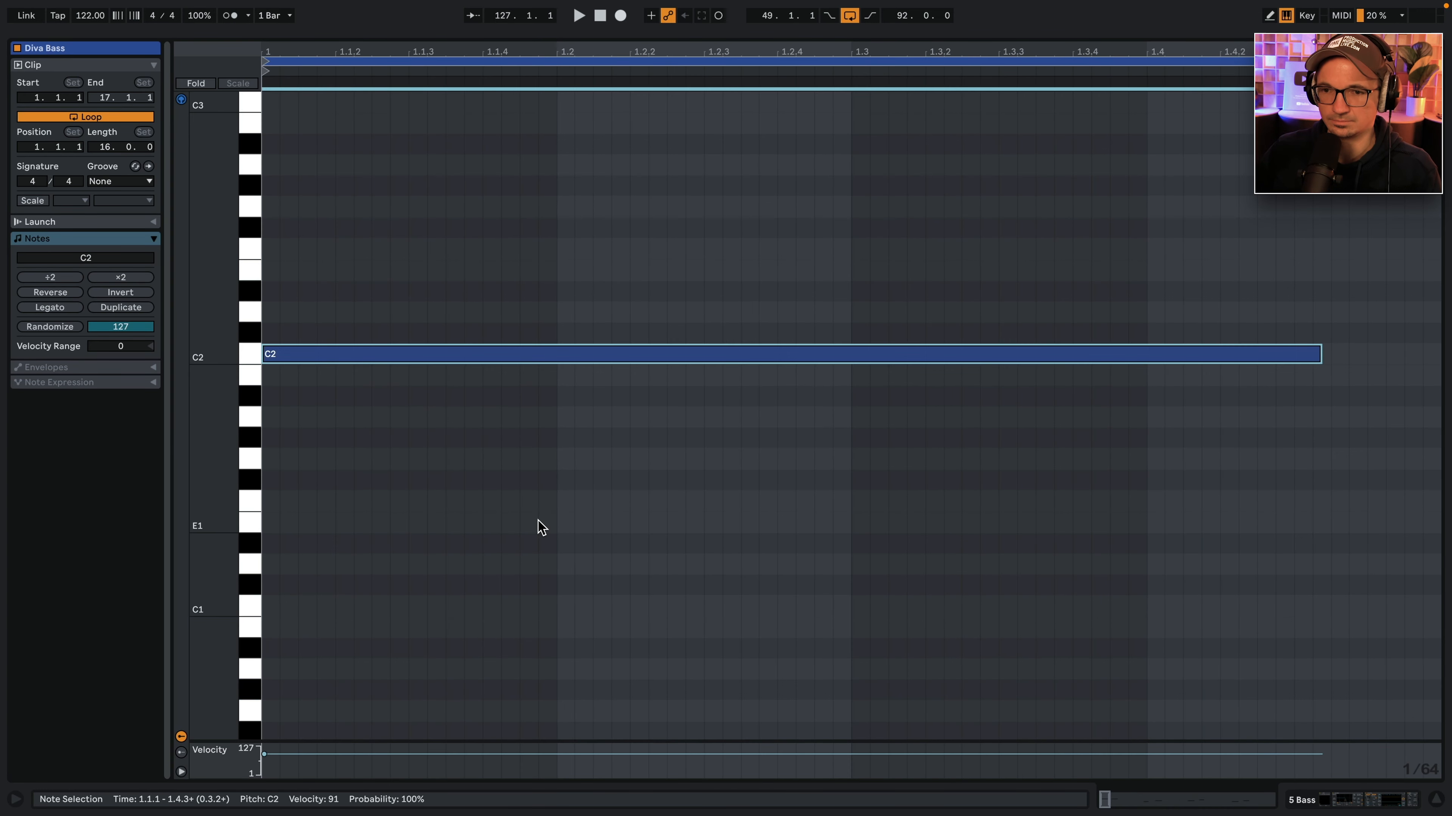
pyautogui.hotkey('shift', 'Up')
pyautogui.hotkey('shift', 'Down')
pyautogui.press('space')
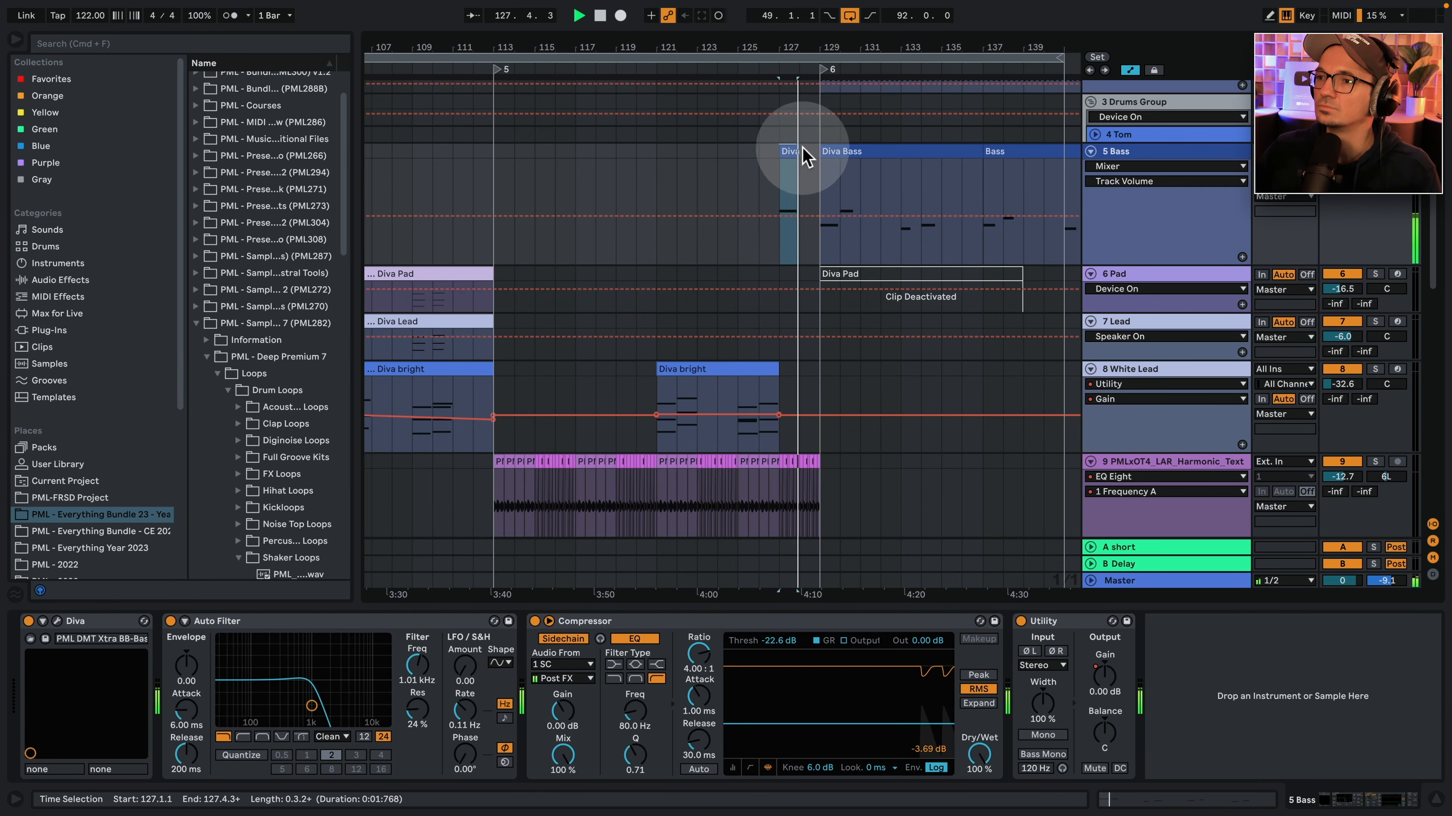
# Move the short Diva Bass clip to bar 128 and play the transition from bar 127.
pyautogui.moveTo(800, 149)
pyautogui.mouseDown()
pyautogui.moveTo(787, 149)
pyautogui.moveTo(809, 156)
pyautogui.mouseUp()
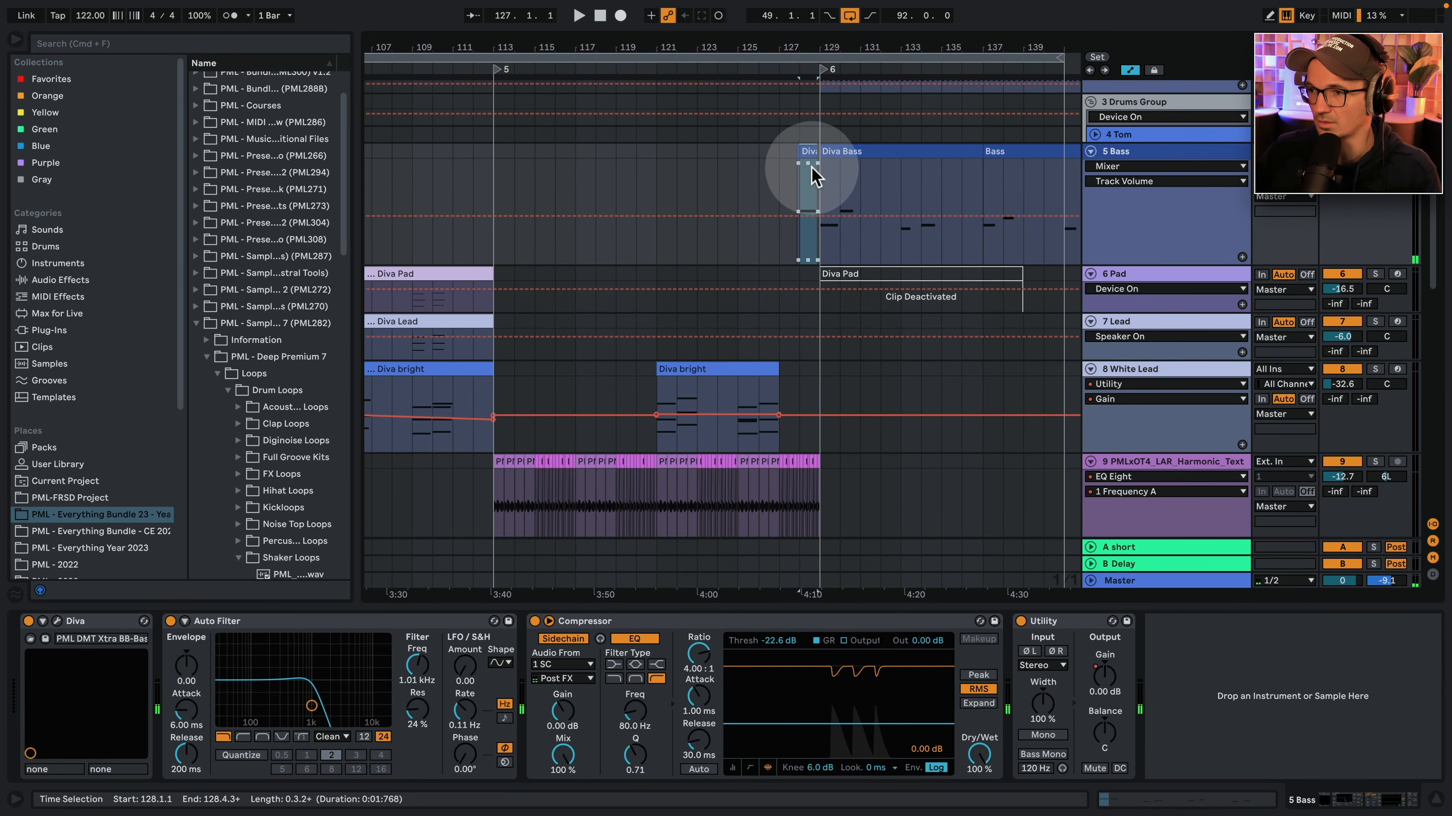
pyautogui.click(777, 171)
pyautogui.press('space')
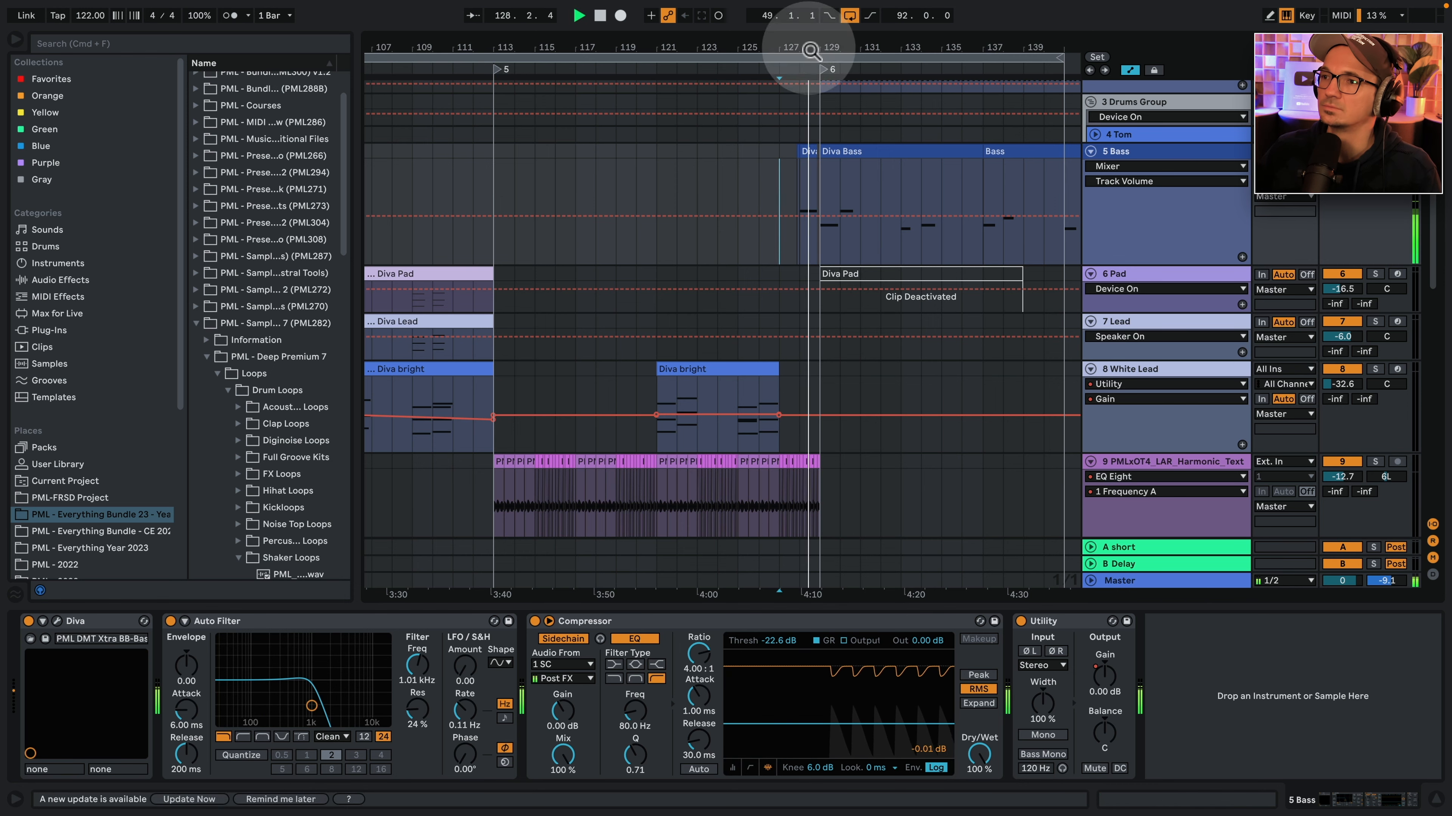
pyautogui.moveTo(806, 49); pyautogui.dragTo(742, 17)
pyautogui.press('space')
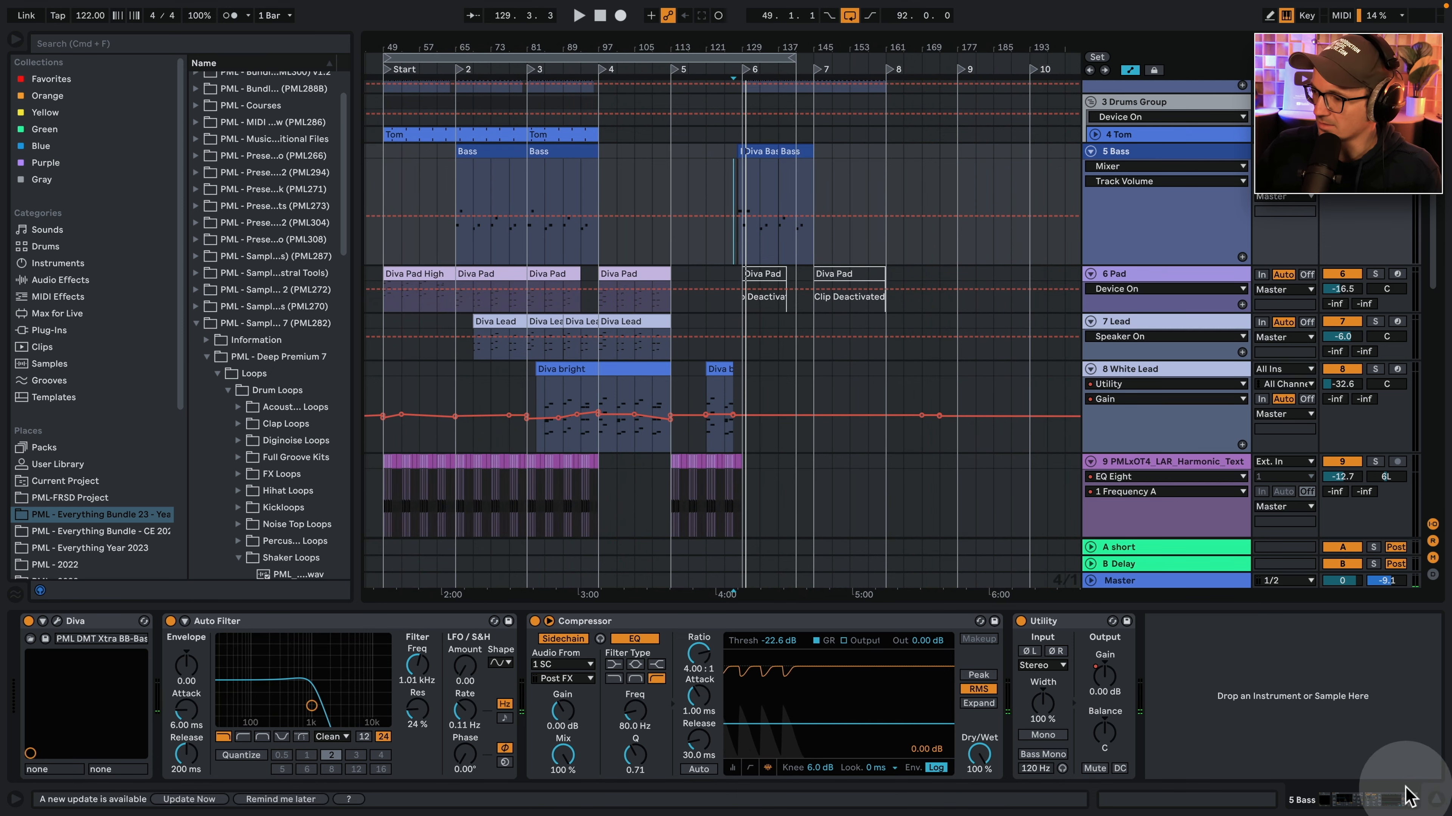
# Collapse the Pad through Organica atmo lanes and copy the bars 81–97 clips, from the Pad track down, to bar 129.
pyautogui.click(1435, 803)
pyautogui.moveTo(583, 57); pyautogui.dragTo(660, 148)
pyautogui.click(1090, 461)
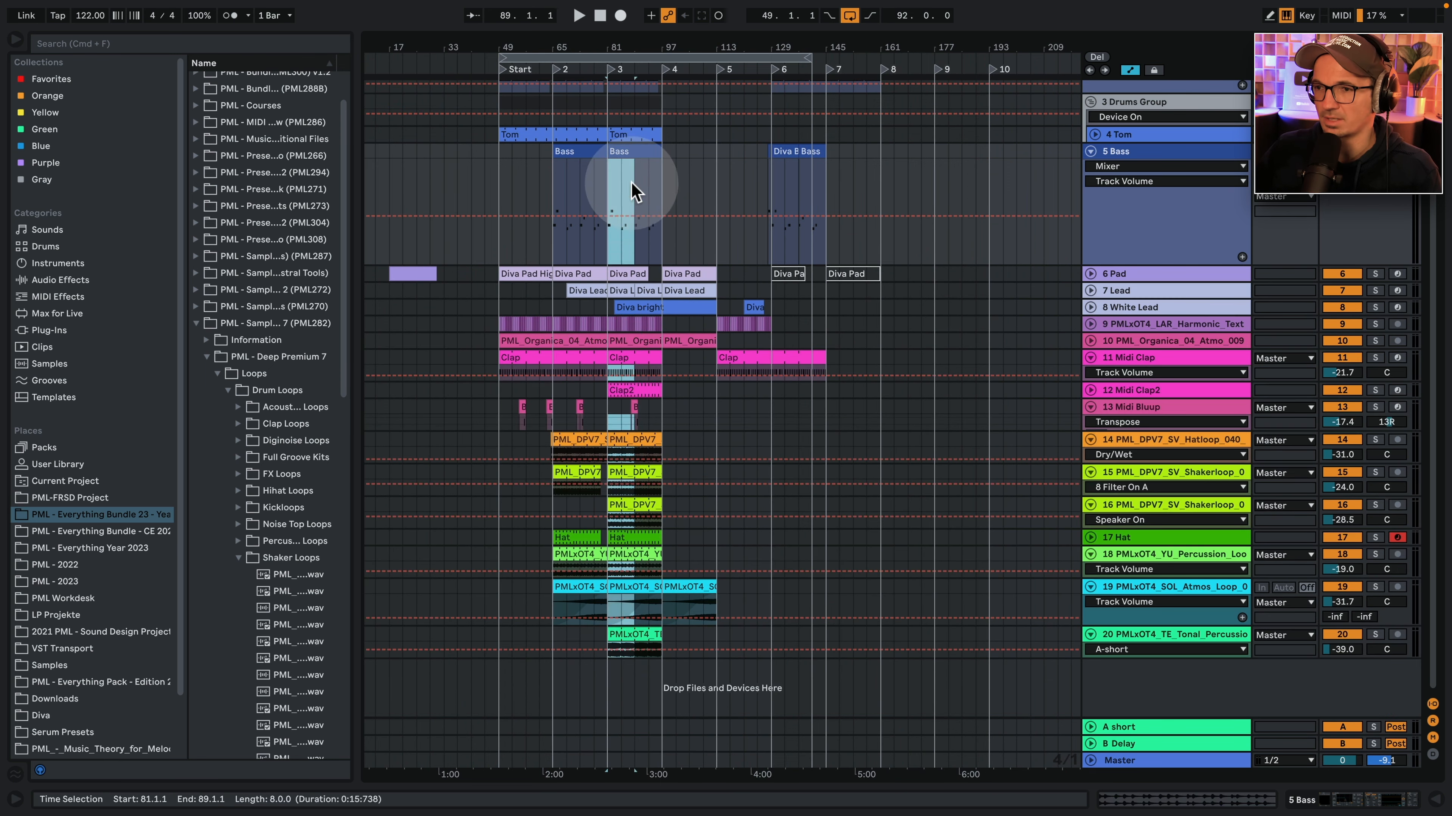
pyautogui.moveTo(633, 190); pyautogui.dragTo(786, 284)
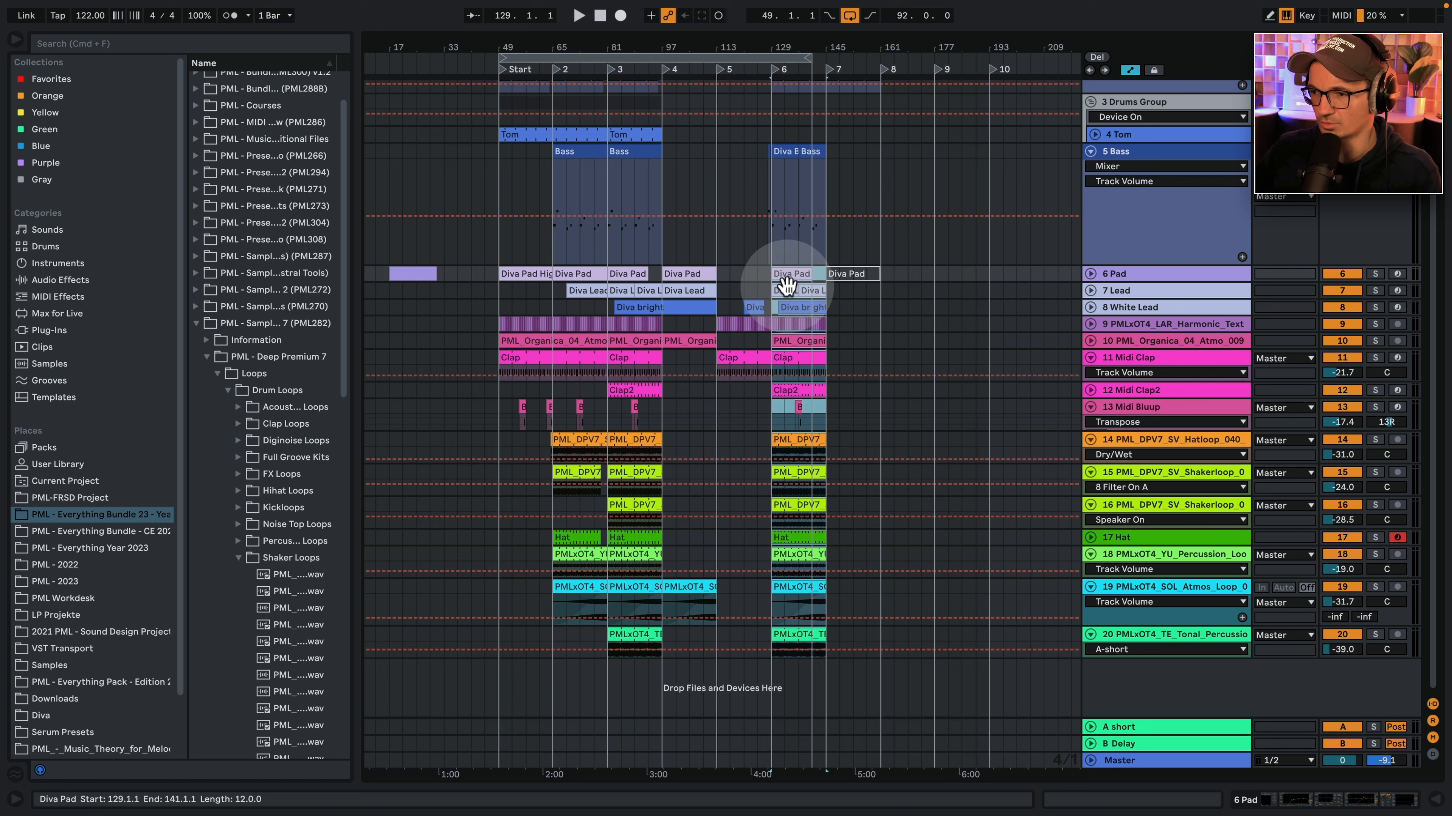
# Play the transition into the copied section from bar 125, with the loop extended to 124 bars.
pyautogui.click(762, 273)
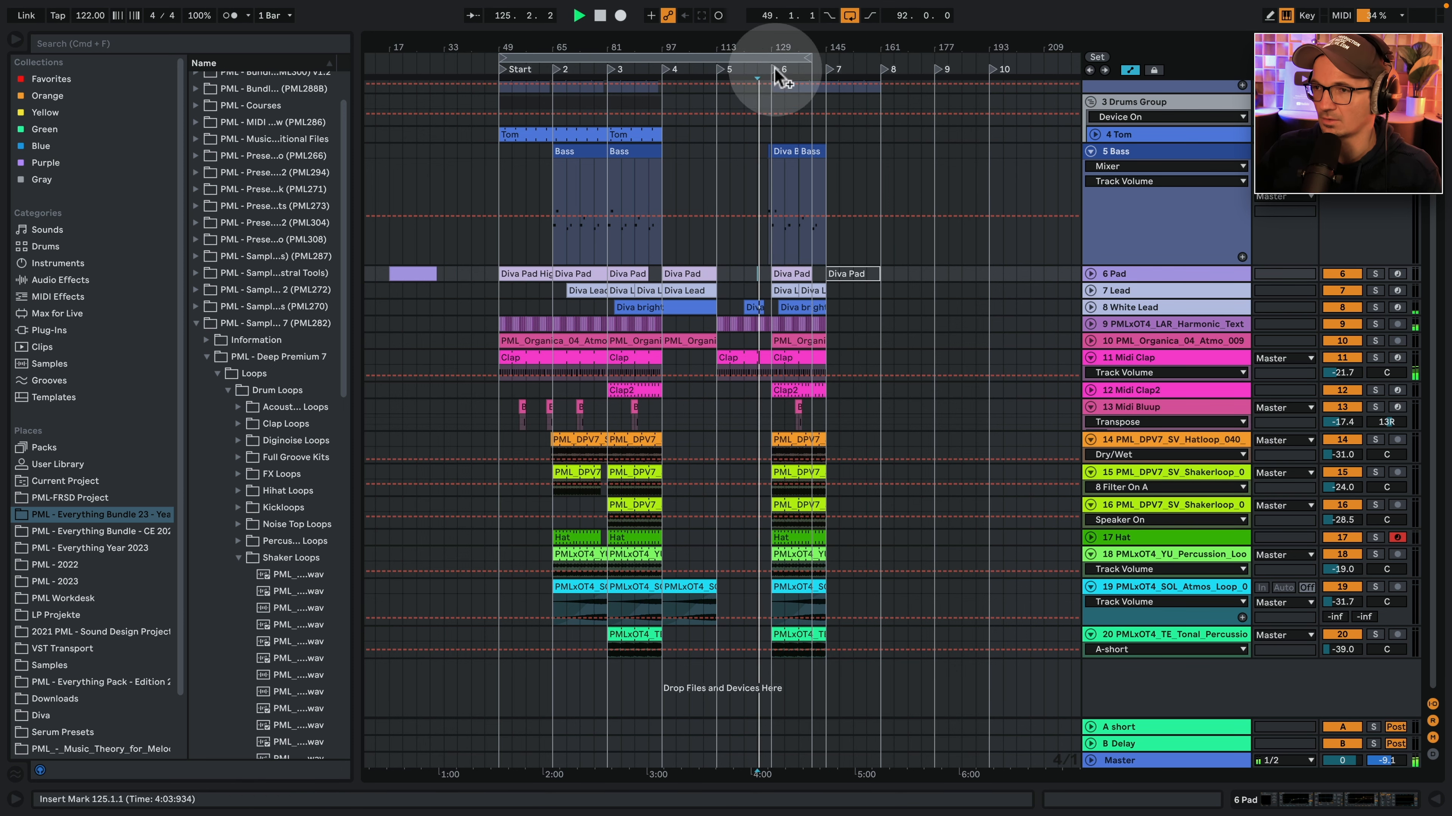
pyautogui.press('space')
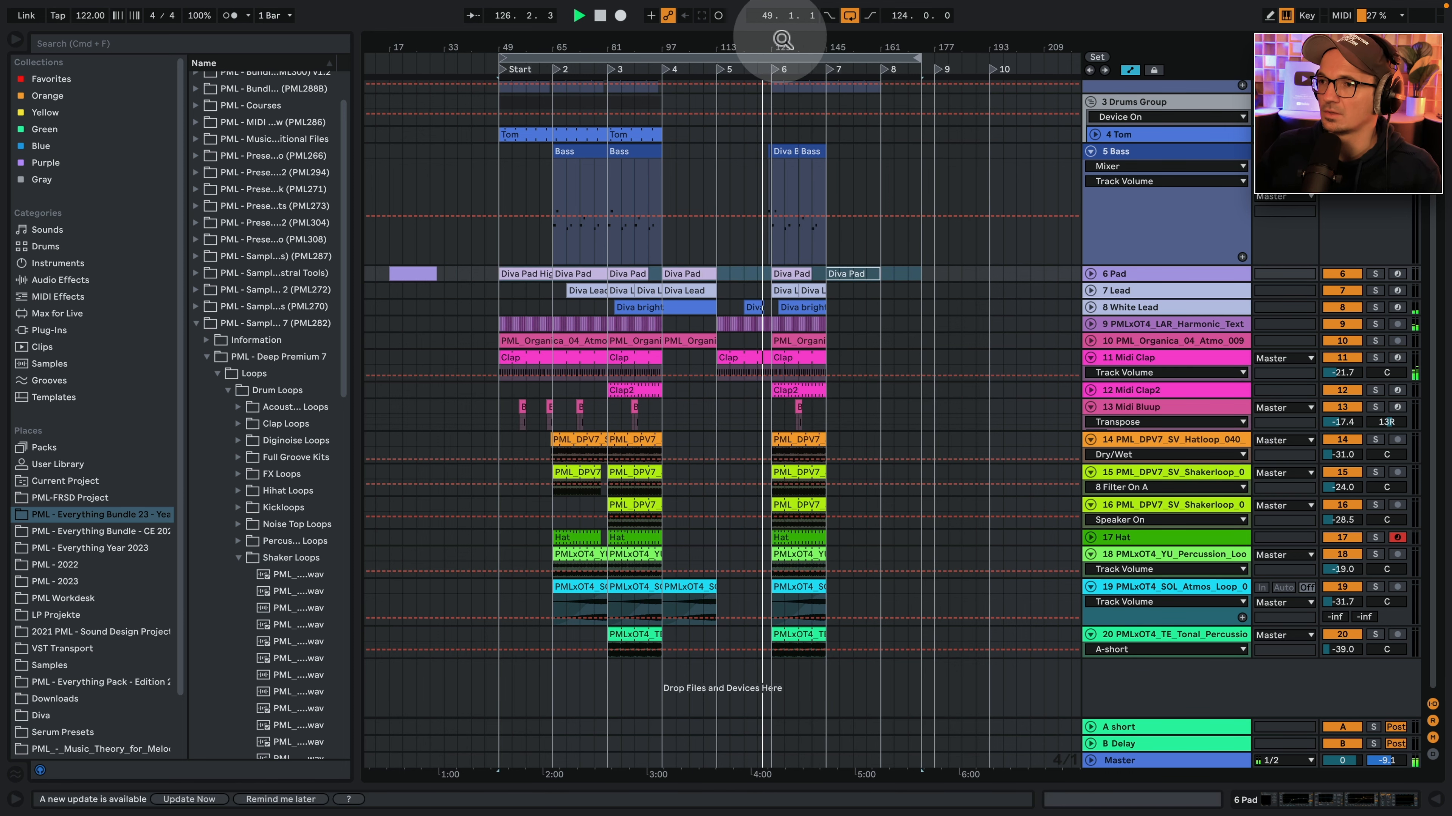
pyautogui.moveTo(781, 46); pyautogui.dragTo(780, 86)
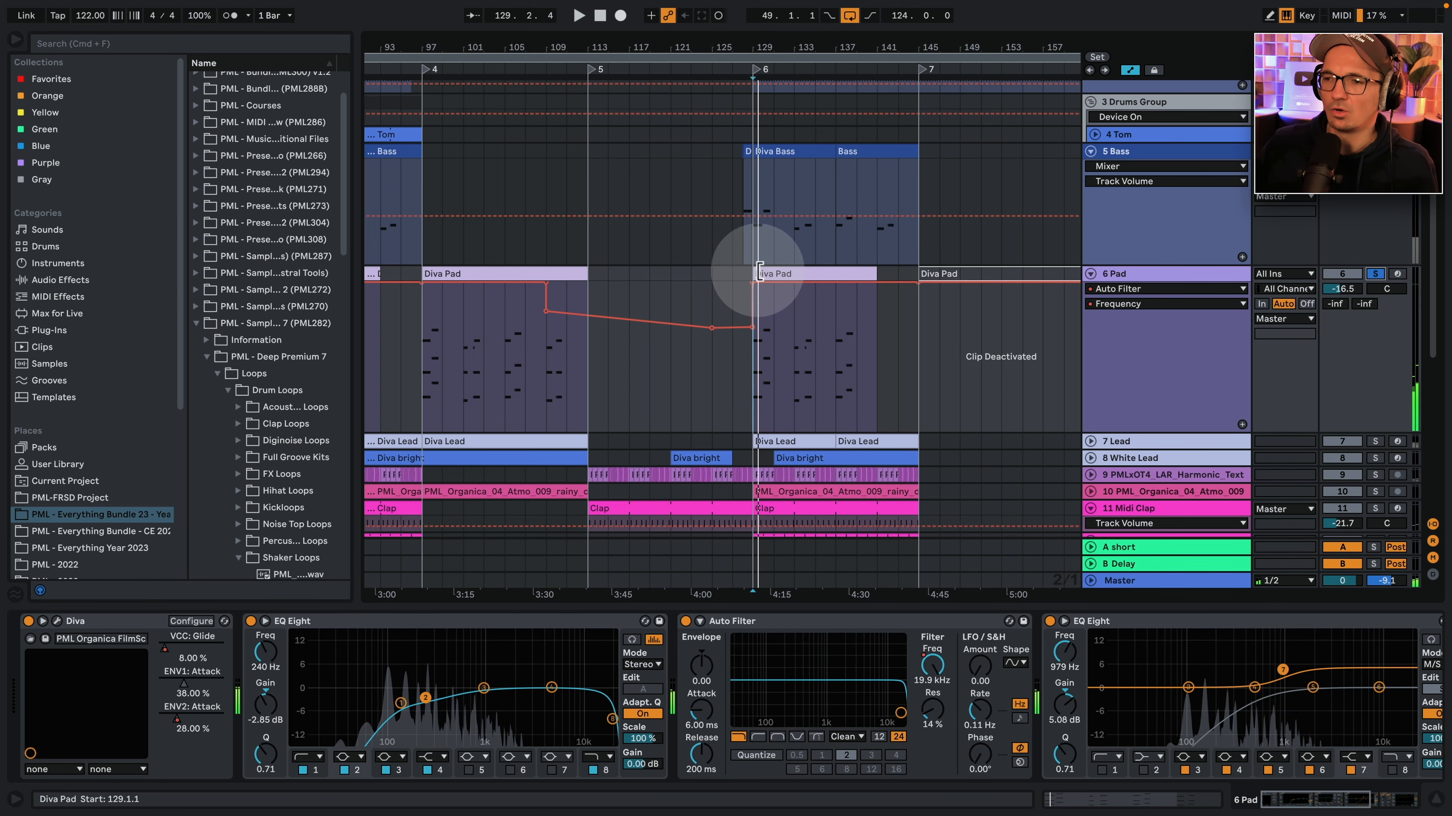
# Open the Diva Pad clip at bar 129 and add a G3 on top of the second chord by copying its D#3.
pyautogui.doubleClick(779, 269)
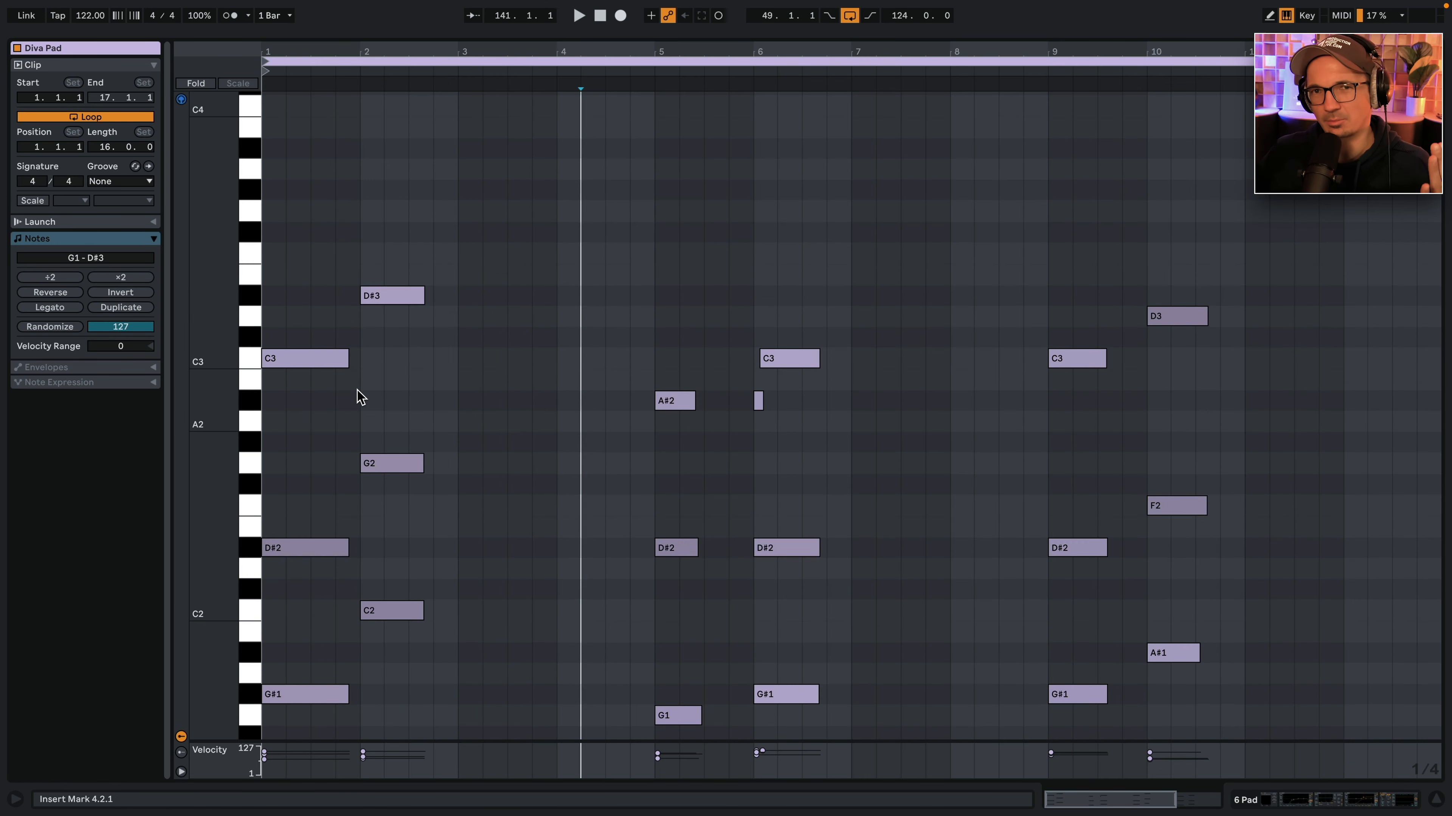
pyautogui.moveTo(303, 290); pyautogui.dragTo(300, 811)
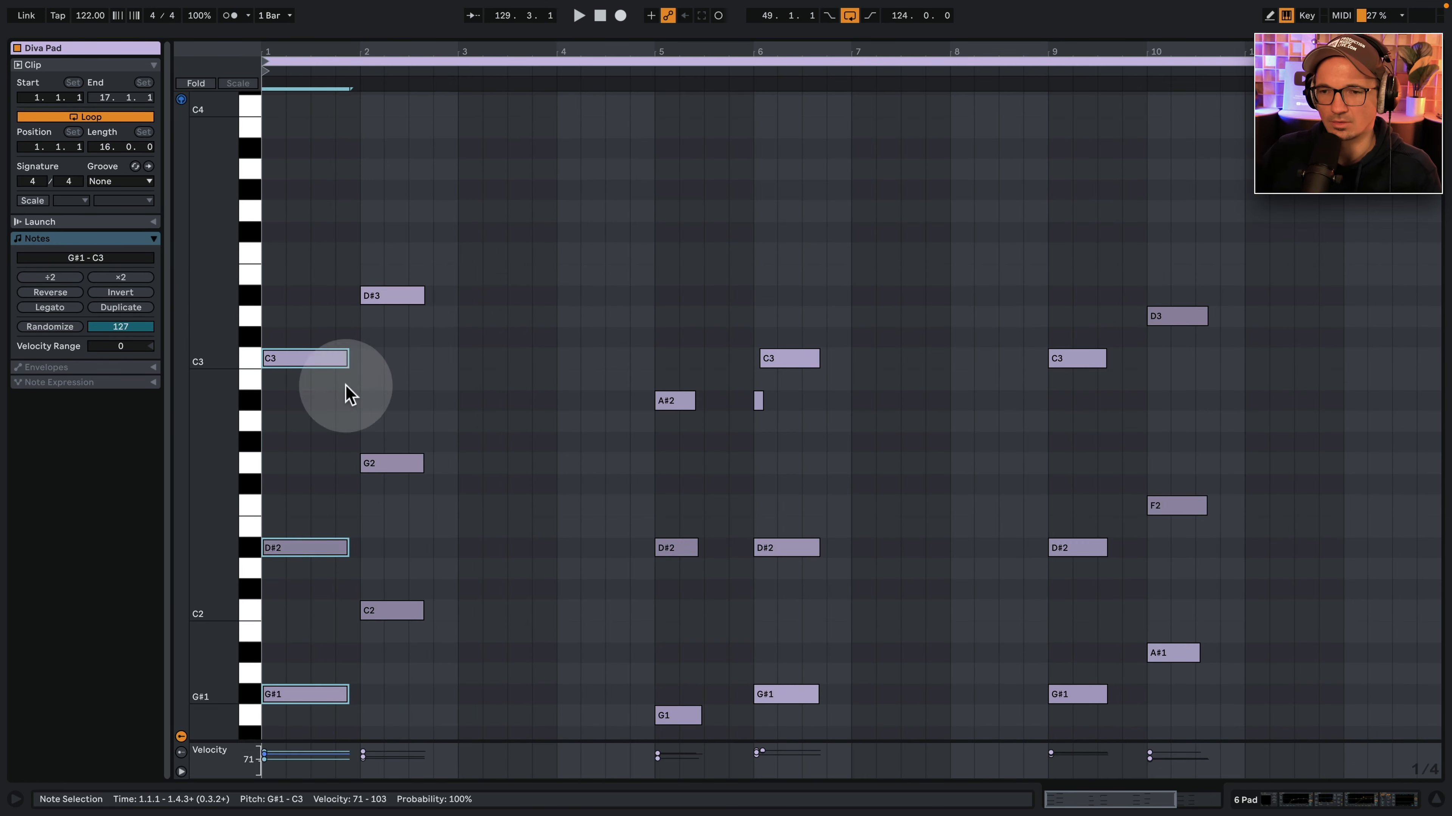
pyautogui.moveTo(363, 228); pyautogui.dragTo(443, 720)
pyautogui.click(526, 545)
pyautogui.moveTo(372, 298); pyautogui.dragTo(387, 220)
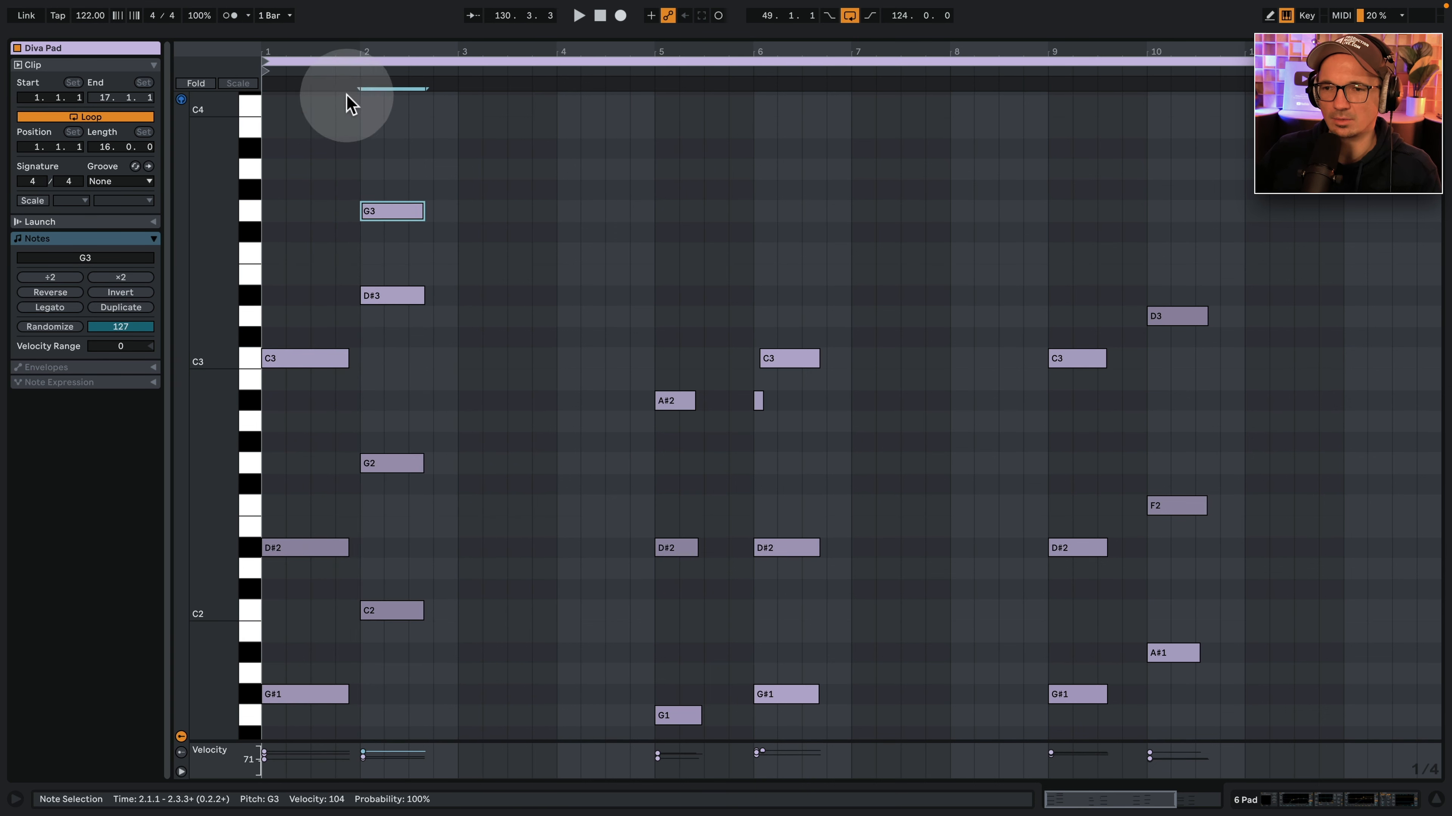
# Add an F3 on top of the bar 5 chord in the Diva Pad clip by copying its A#2.
pyautogui.click(296, 169)
pyautogui.moveTo(292, 162); pyautogui.dragTo(427, 783)
pyautogui.click(623, 281)
pyautogui.moveTo(679, 401); pyautogui.dragTo(683, 246)
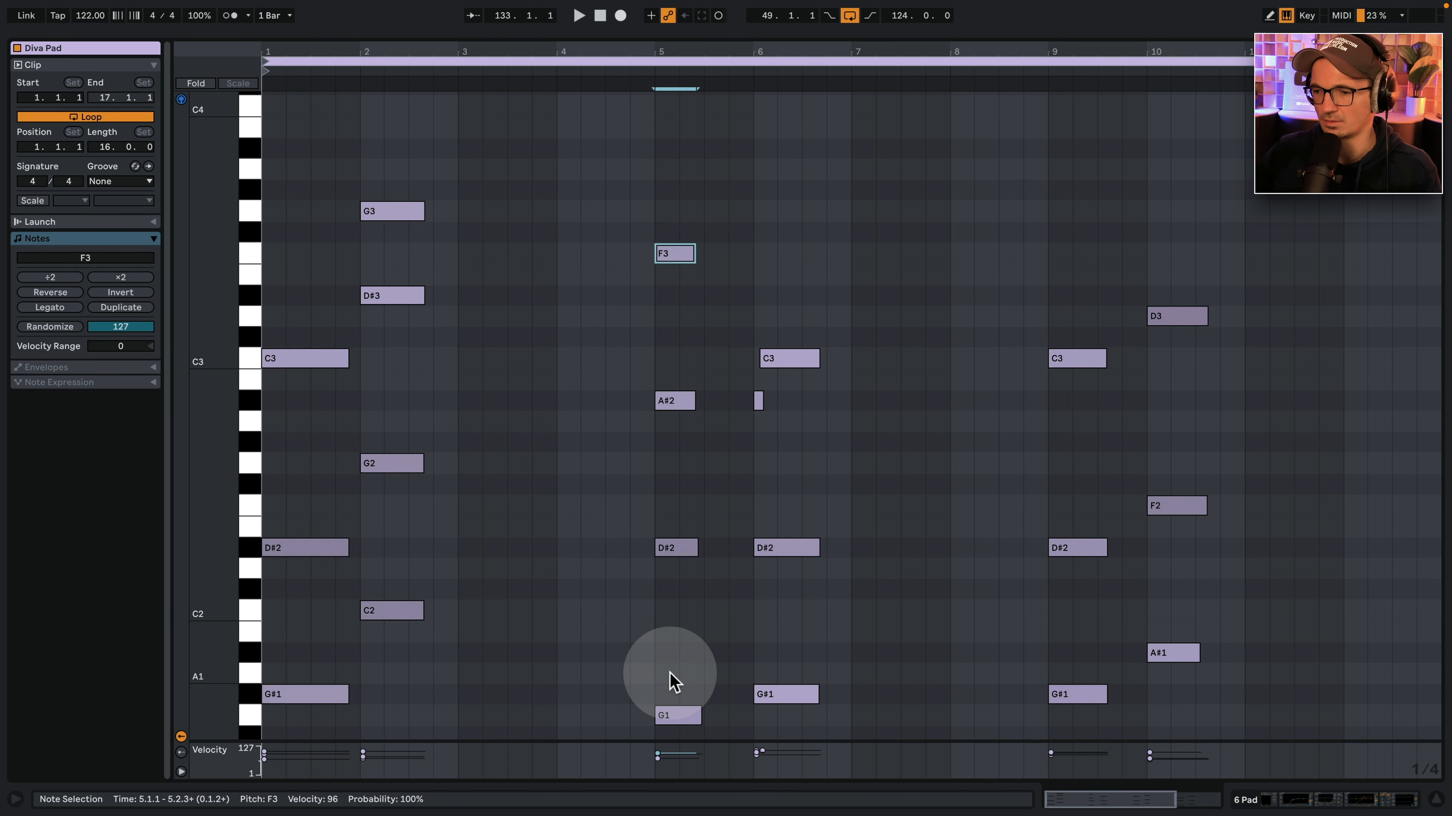
pyautogui.moveTo(606, 182); pyautogui.dragTo(690, 804)
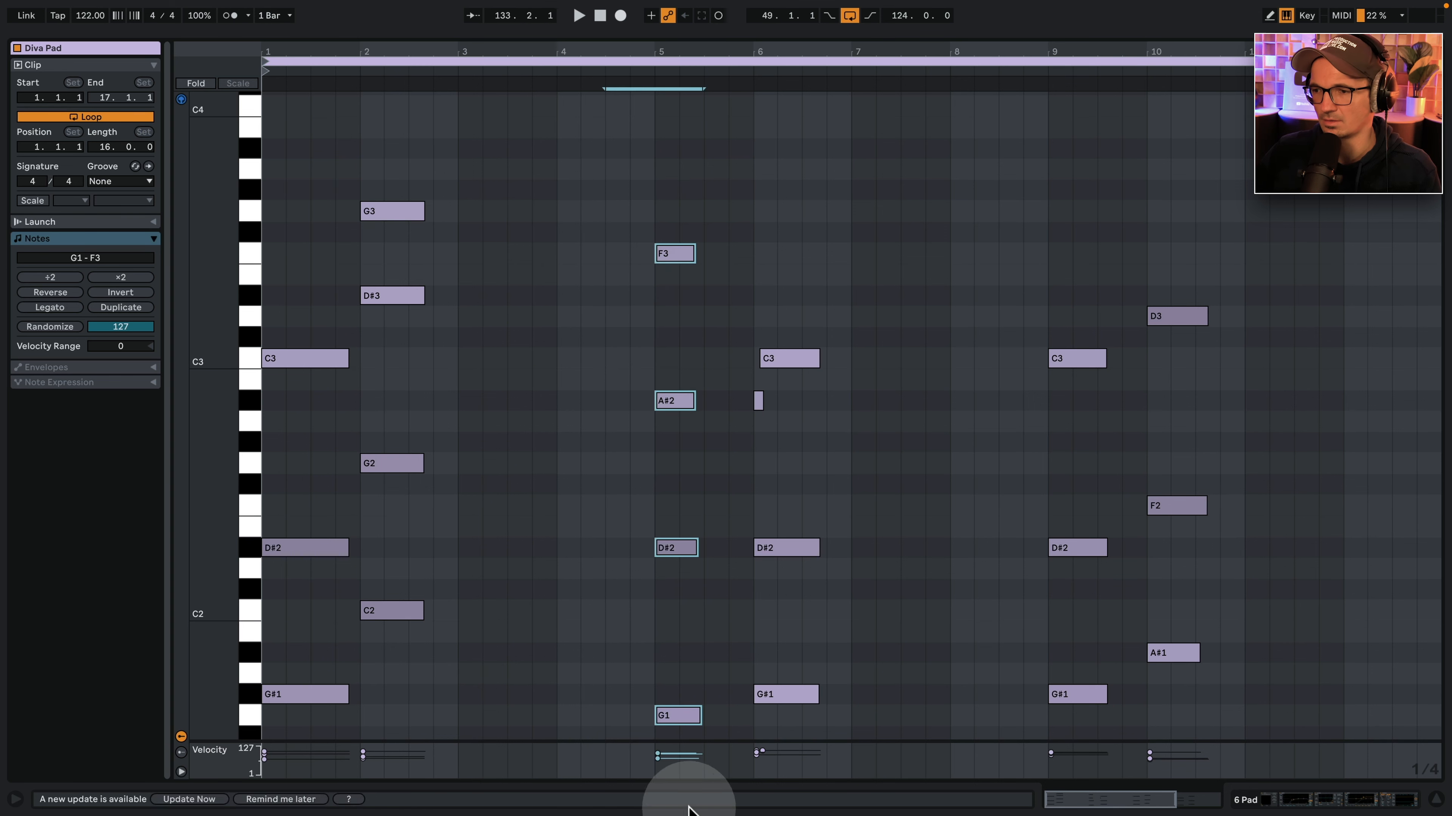
# Lengthen the short A#2 in the bar 6 pad chord so it ends at 6.3.1.
pyautogui.moveTo(794, 279); pyautogui.dragTo(816, 787)
pyautogui.click(826, 398)
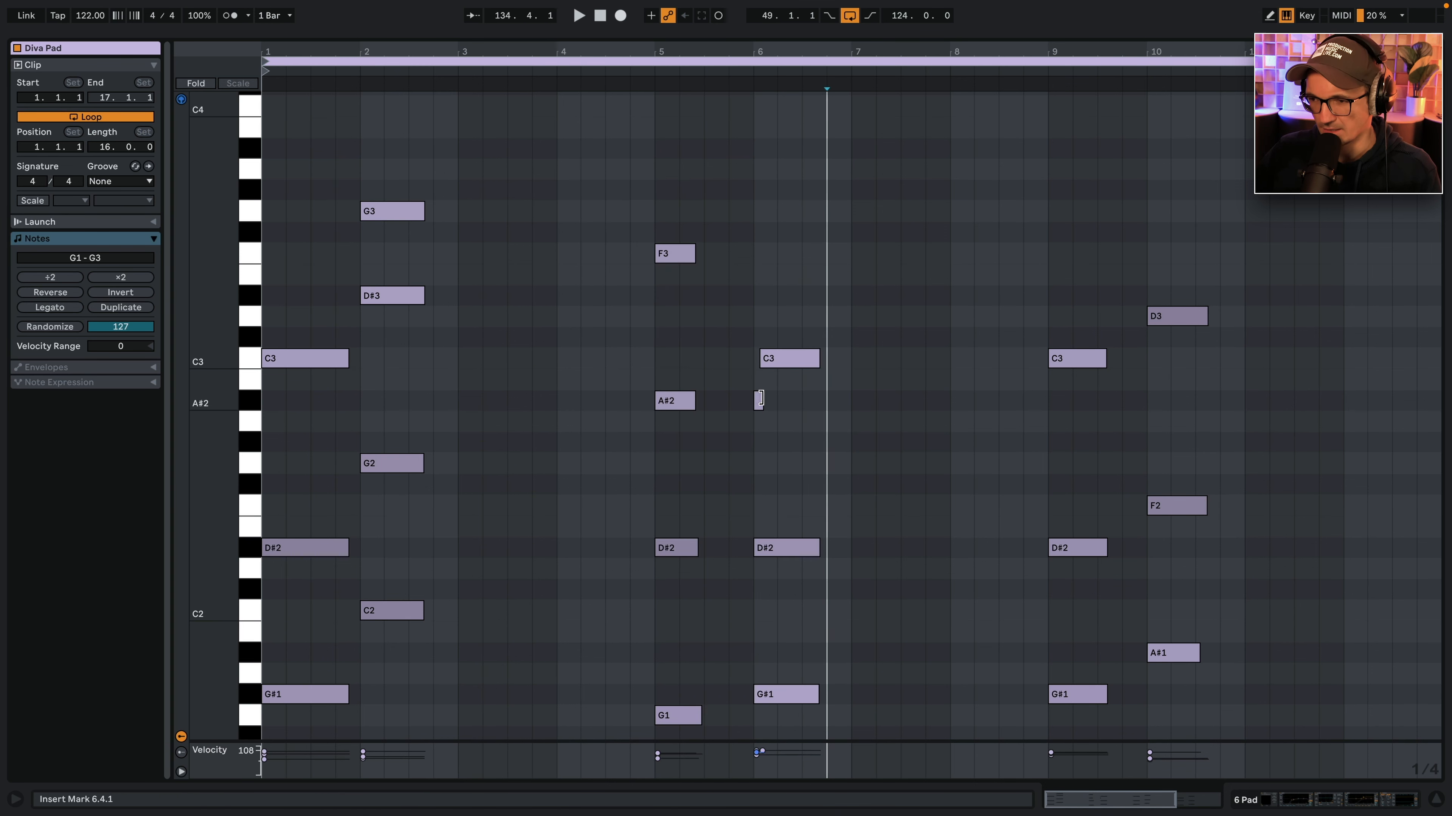
pyautogui.moveTo(760, 398); pyautogui.dragTo(791, 366)
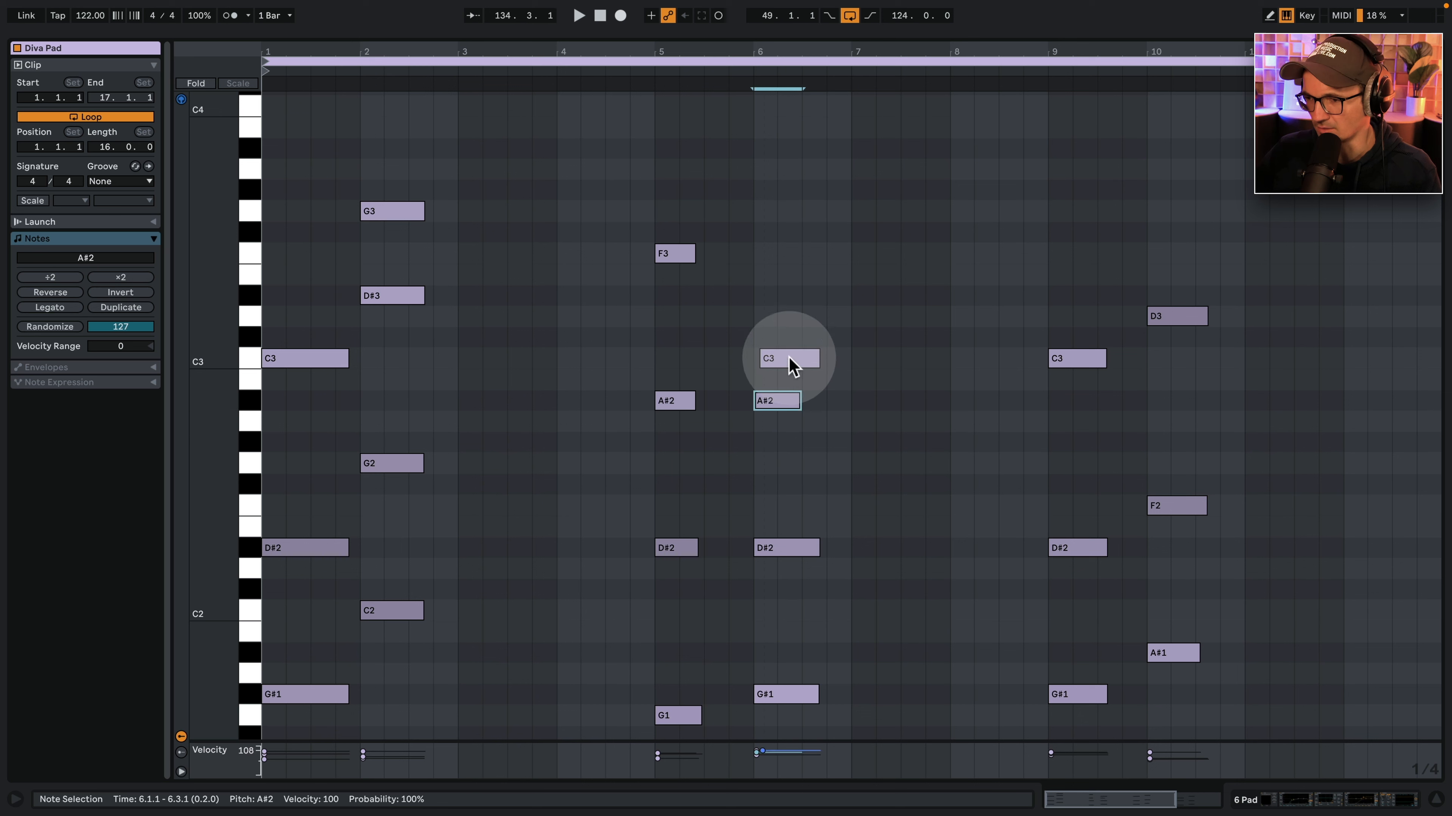
pyautogui.moveTo(608, 167); pyautogui.dragTo(838, 812)
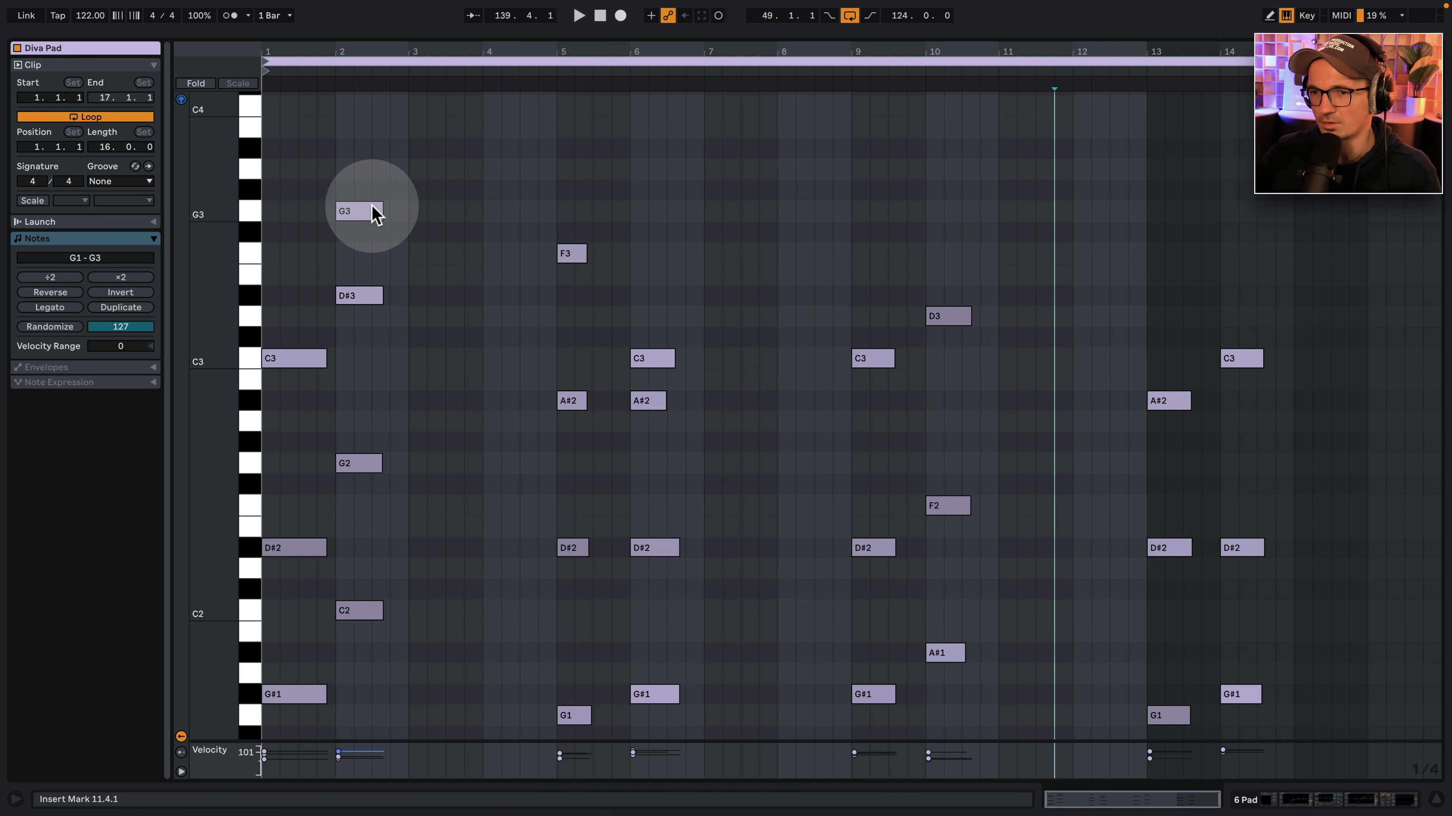
# Add an F3 on top of the bar 10 and bar 13 pad chords by copying their D3 and A#2.
pyautogui.click(571, 251)
pyautogui.click(948, 321)
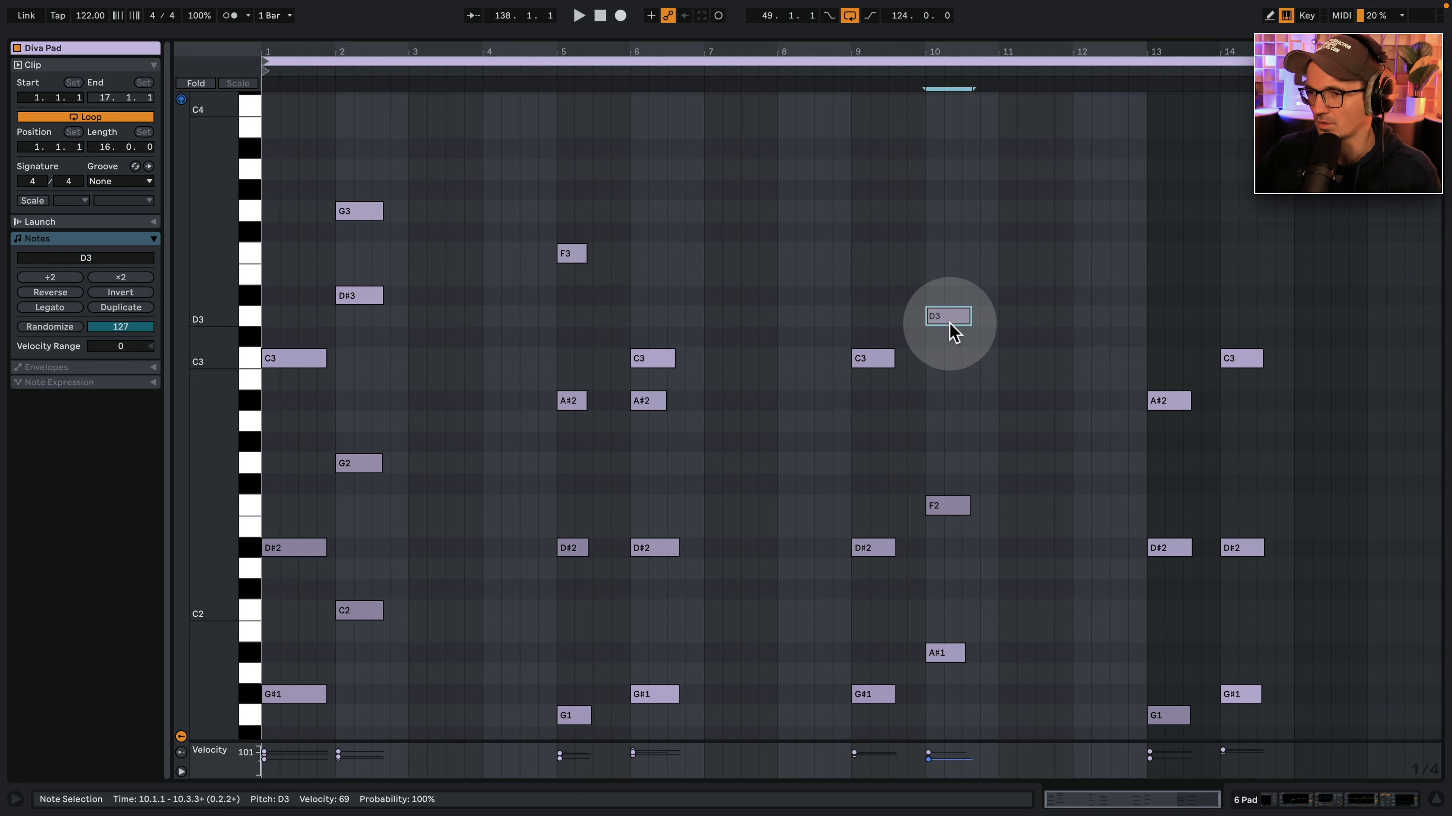
pyautogui.moveTo(946, 181); pyautogui.dragTo(933, 224)
pyautogui.moveTo(1196, 729); pyautogui.dragTo(1095, 277)
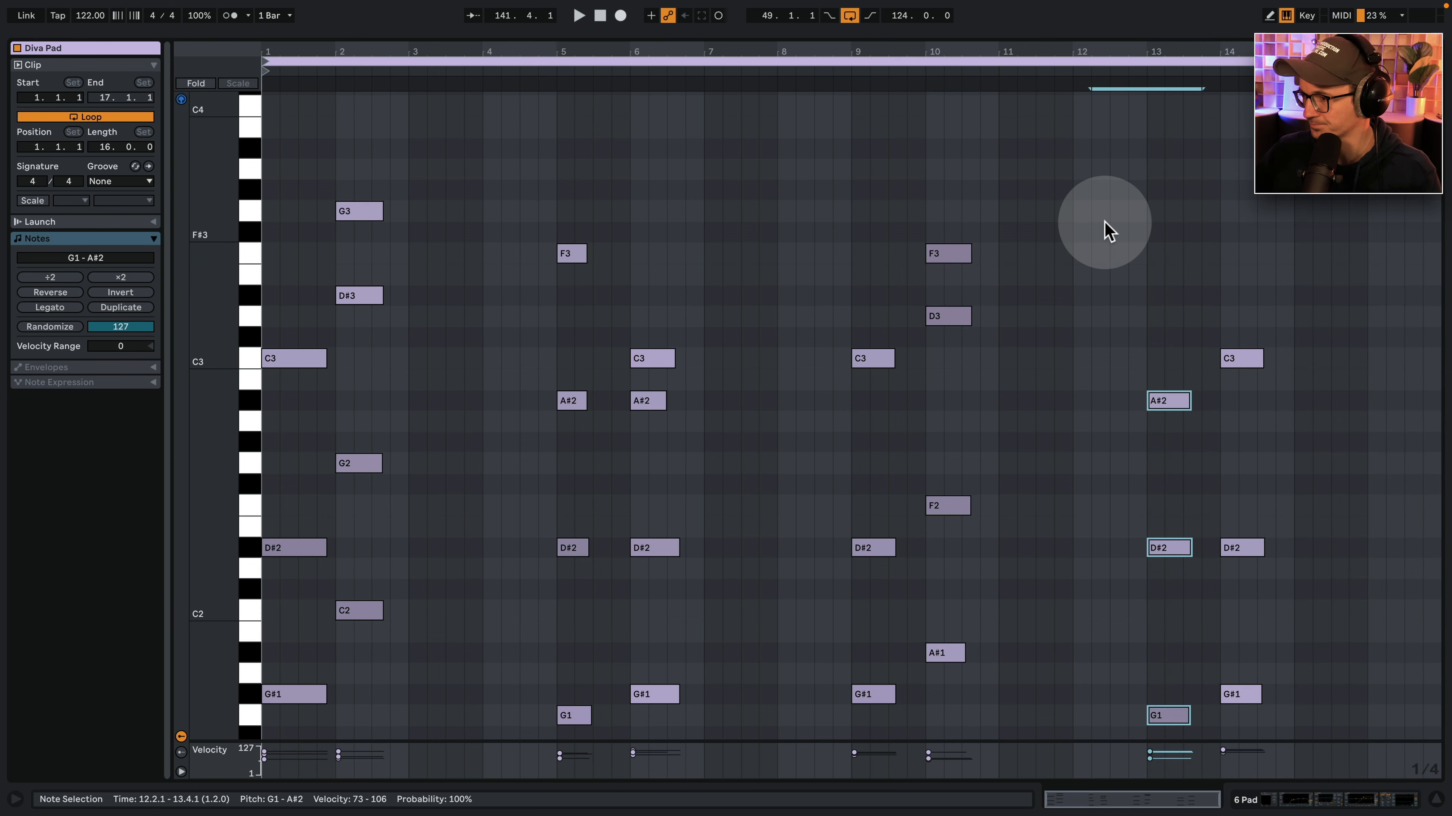
pyautogui.click(1170, 406)
pyautogui.moveTo(1175, 420); pyautogui.dragTo(1173, 264)
pyautogui.moveTo(1159, 200)
pyautogui.mouseDown()
pyautogui.moveTo(1160, 800)
pyautogui.moveTo(1249, 803)
pyautogui.mouseUp()
pyautogui.click(1283, 410)
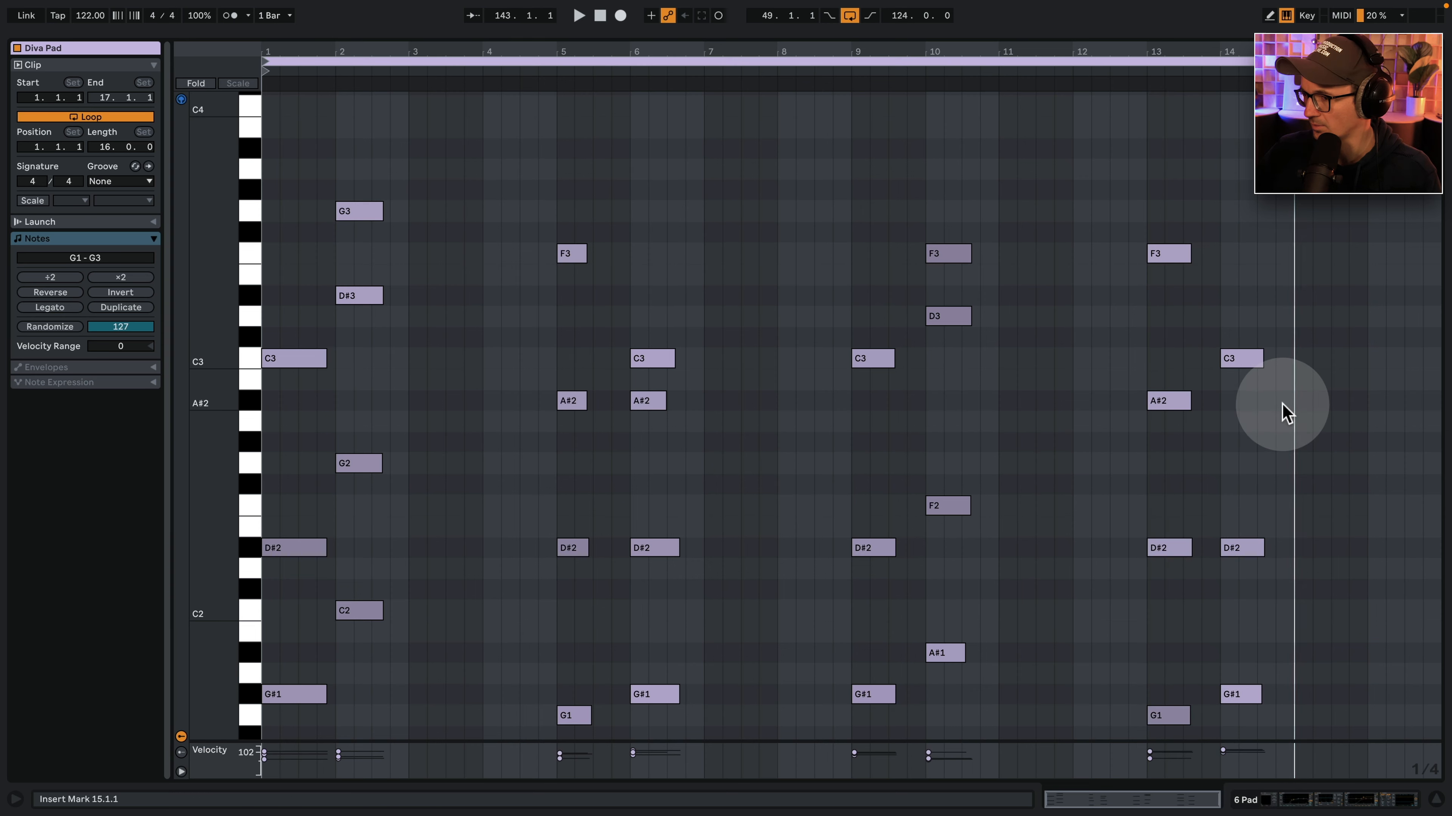
# Return to the arrangement and play the edited pad chords from bar 129.
pyautogui.click(1343, 803)
pyautogui.click(547, 212)
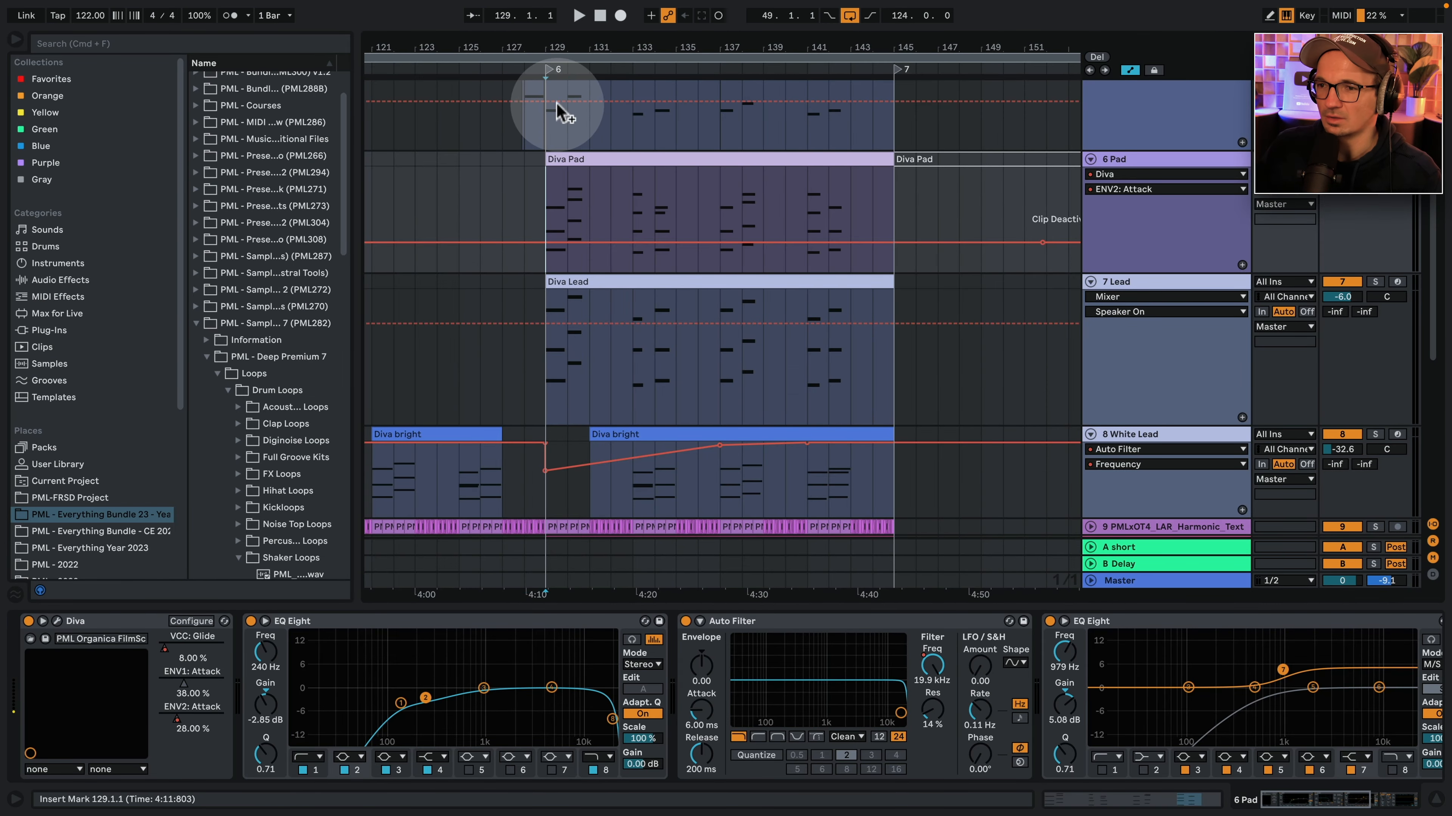
pyautogui.press('space')
pyautogui.moveTo(556, 46); pyautogui.dragTo(561, 80)
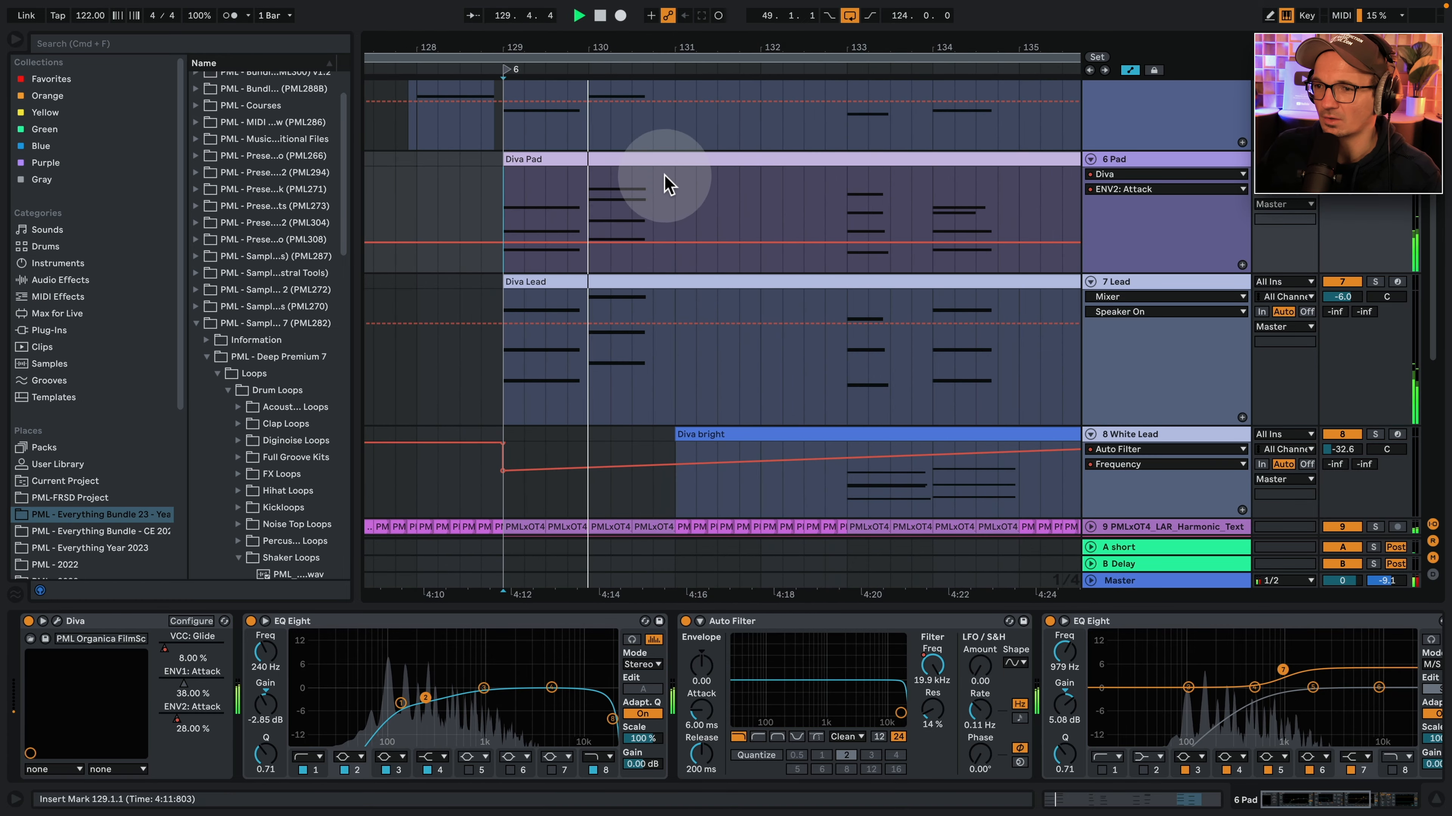
pyautogui.press('space')
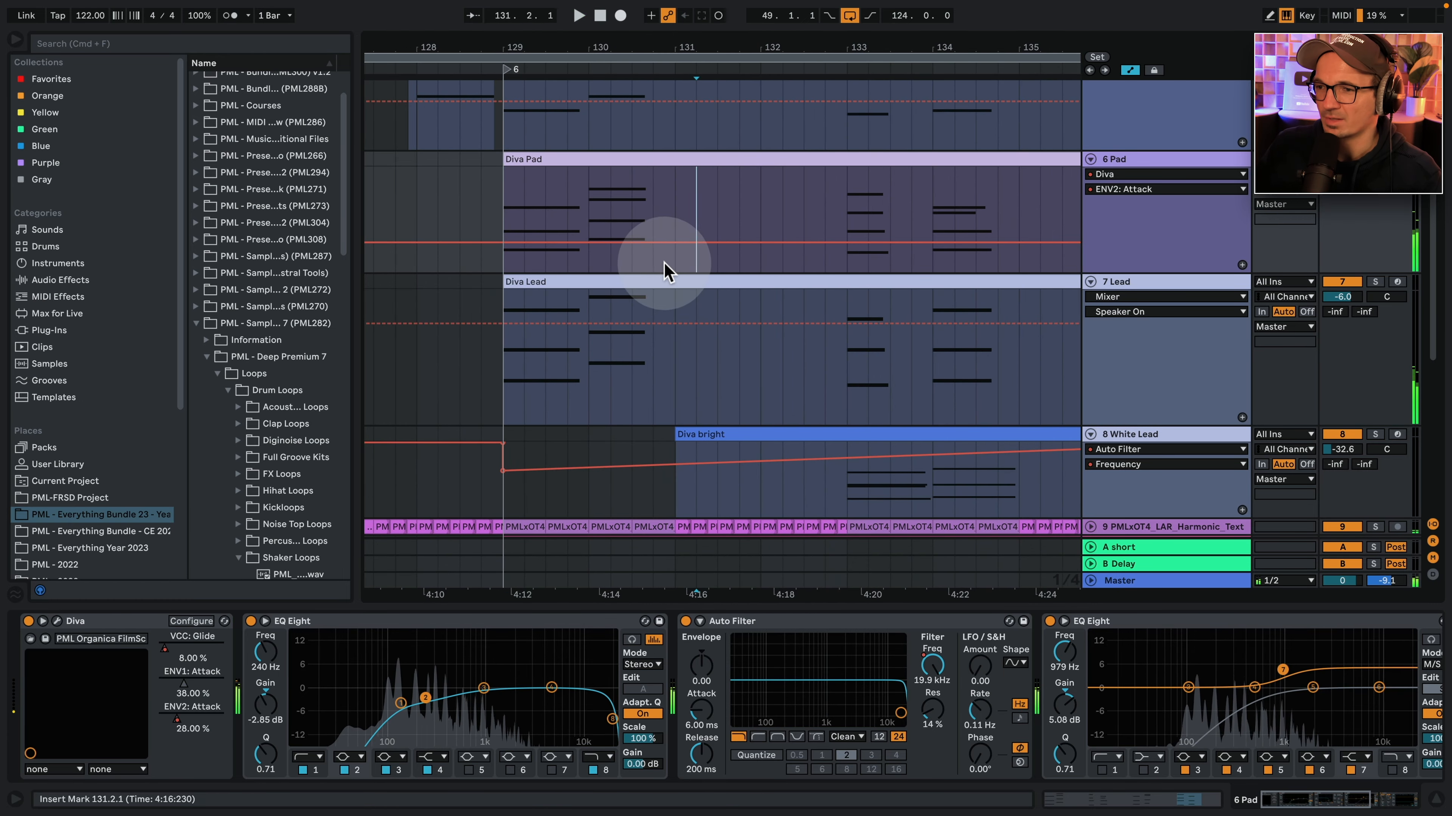
# Raise the Pad's ENV2: Attack automation to about 0.45 over bar 130 and about 0.35 across bar 129.
pyautogui.moveTo(665, 266); pyautogui.dragTo(594, 264)
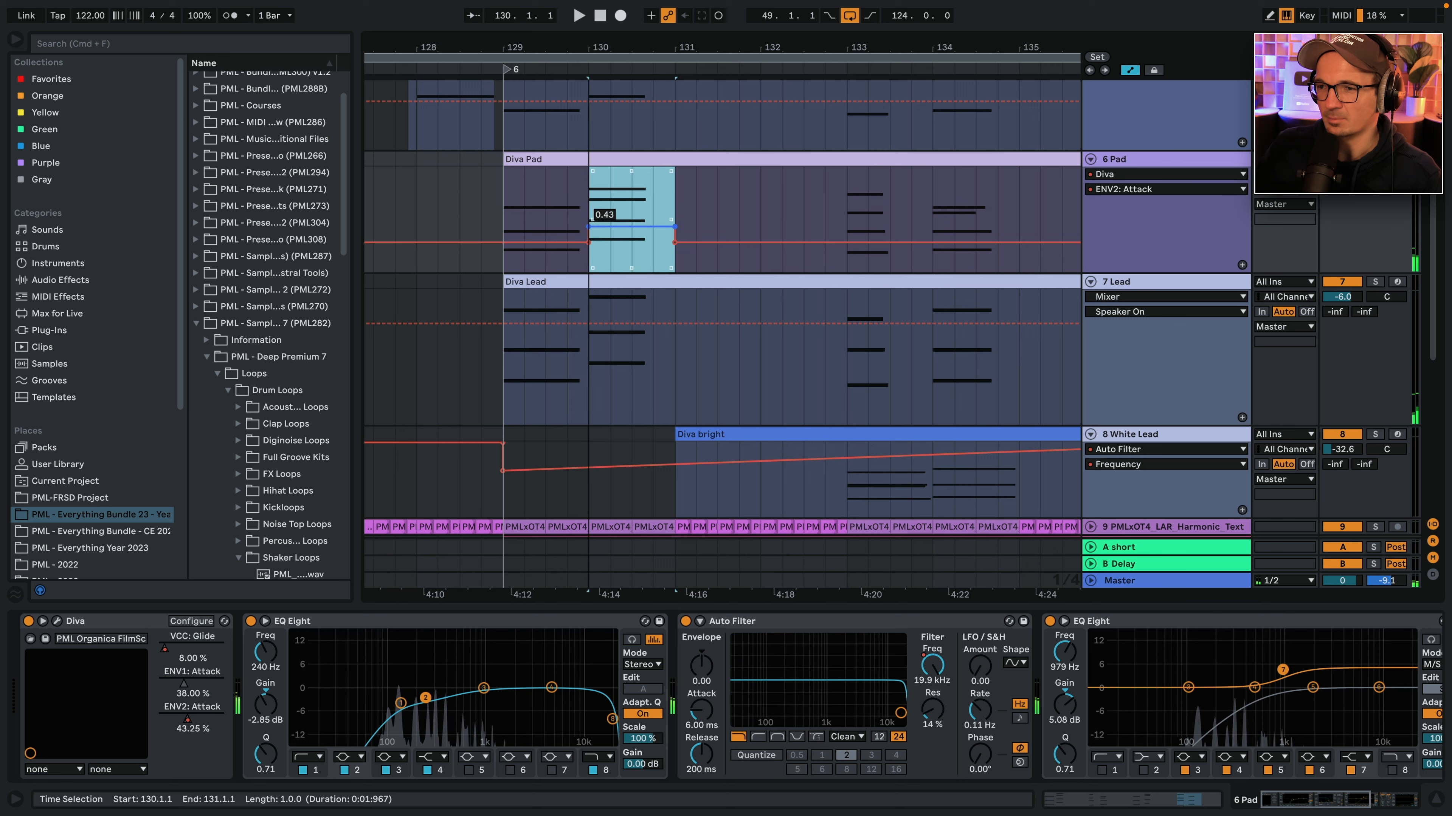
pyautogui.click(465, 246)
pyautogui.click(511, 189)
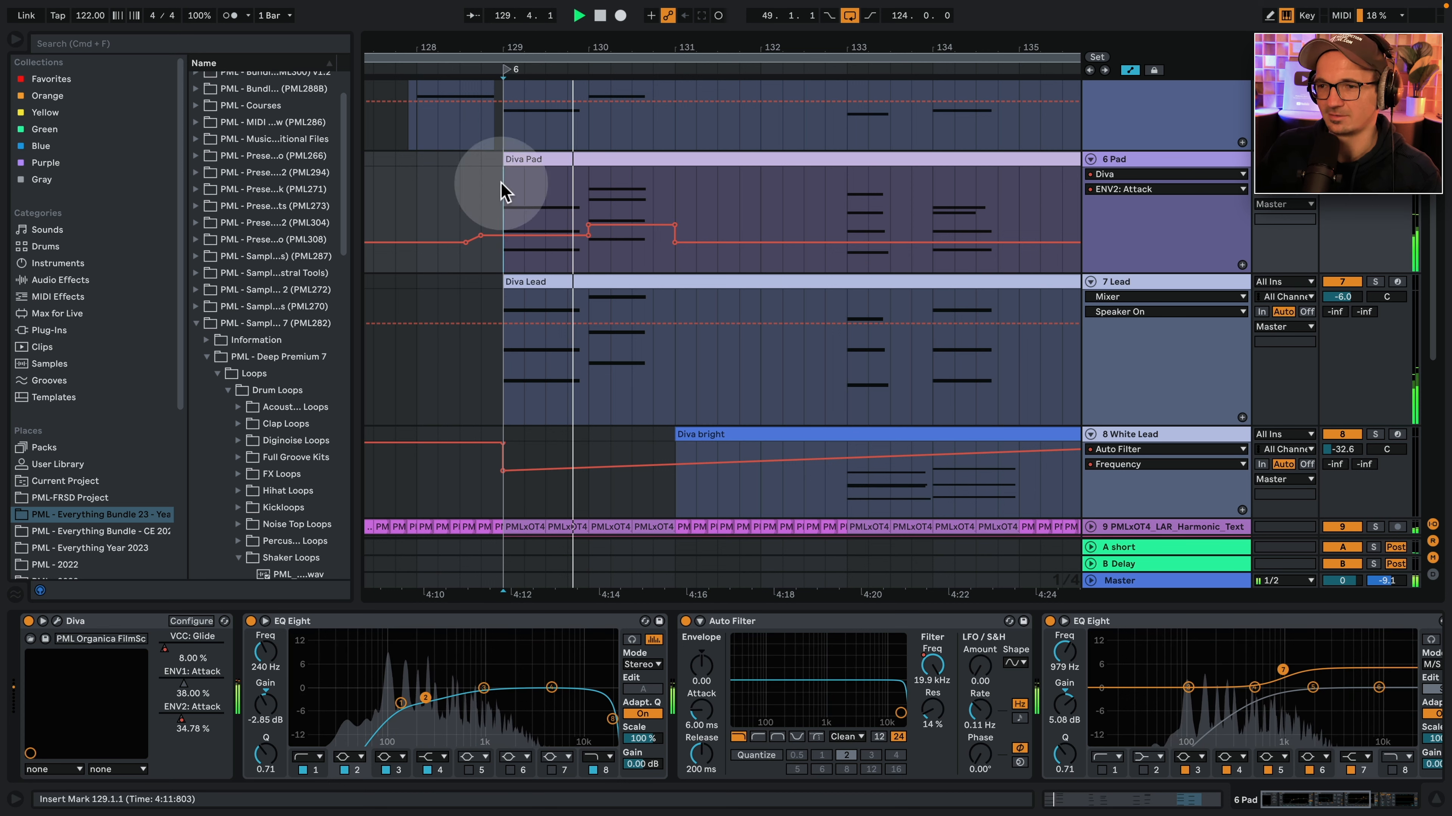
# Slope the Pad's attack automation down ahead of bar 131 and set its bar 130 breakpoint to 0.42, checking by playback.
pyautogui.click(640, 233)
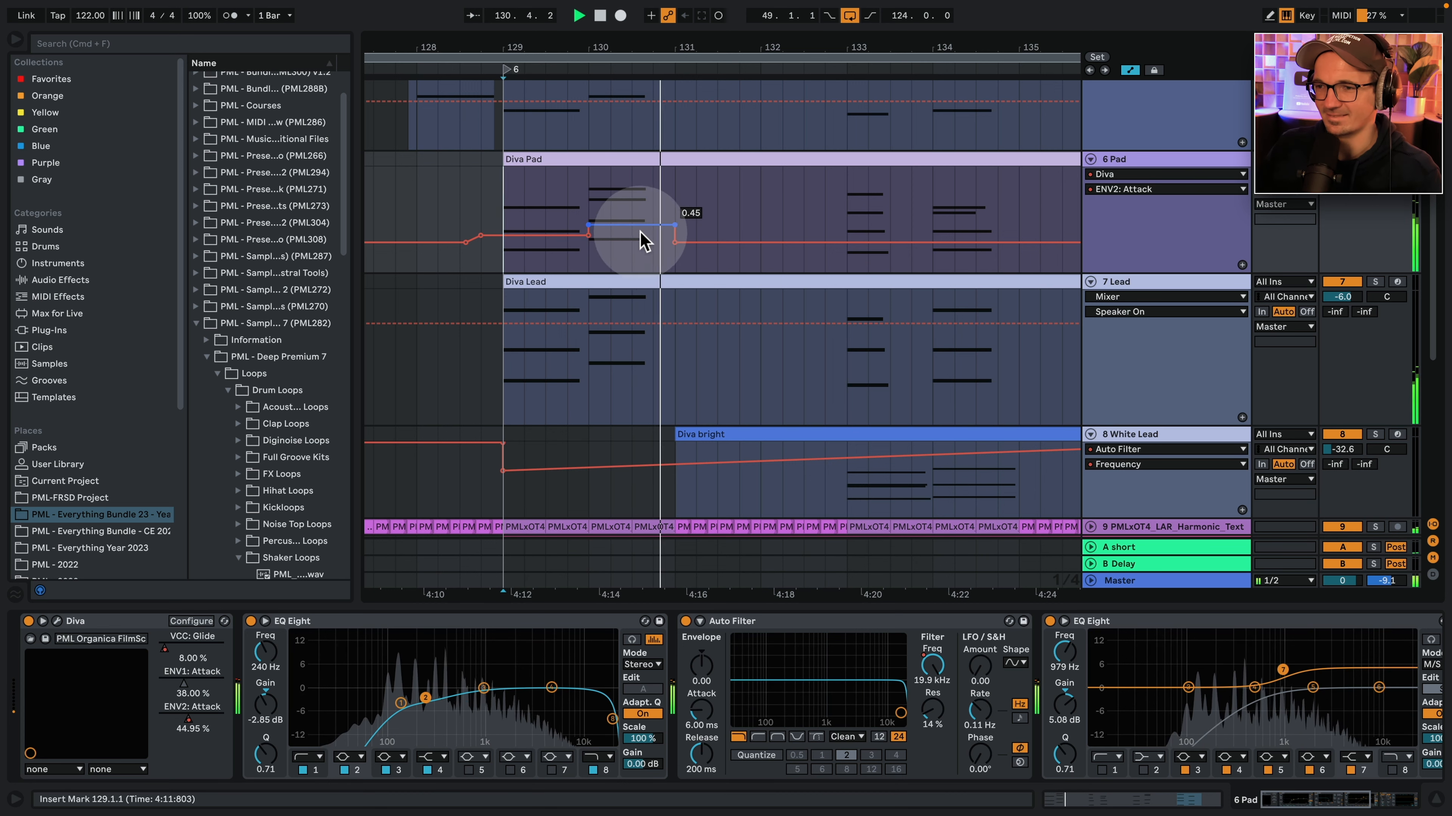
pyautogui.click(590, 226)
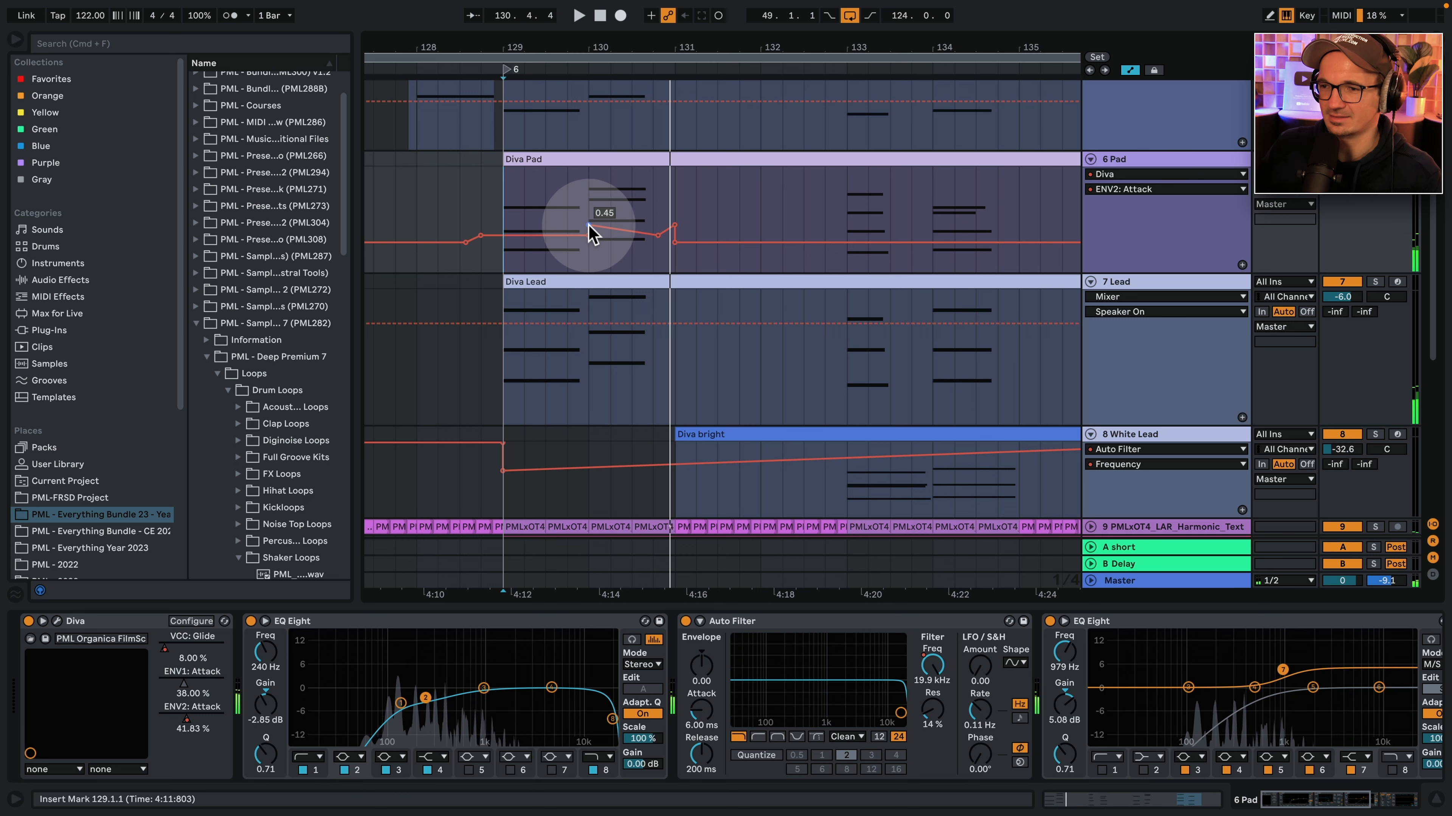
pyautogui.click(587, 183)
pyautogui.press('space')
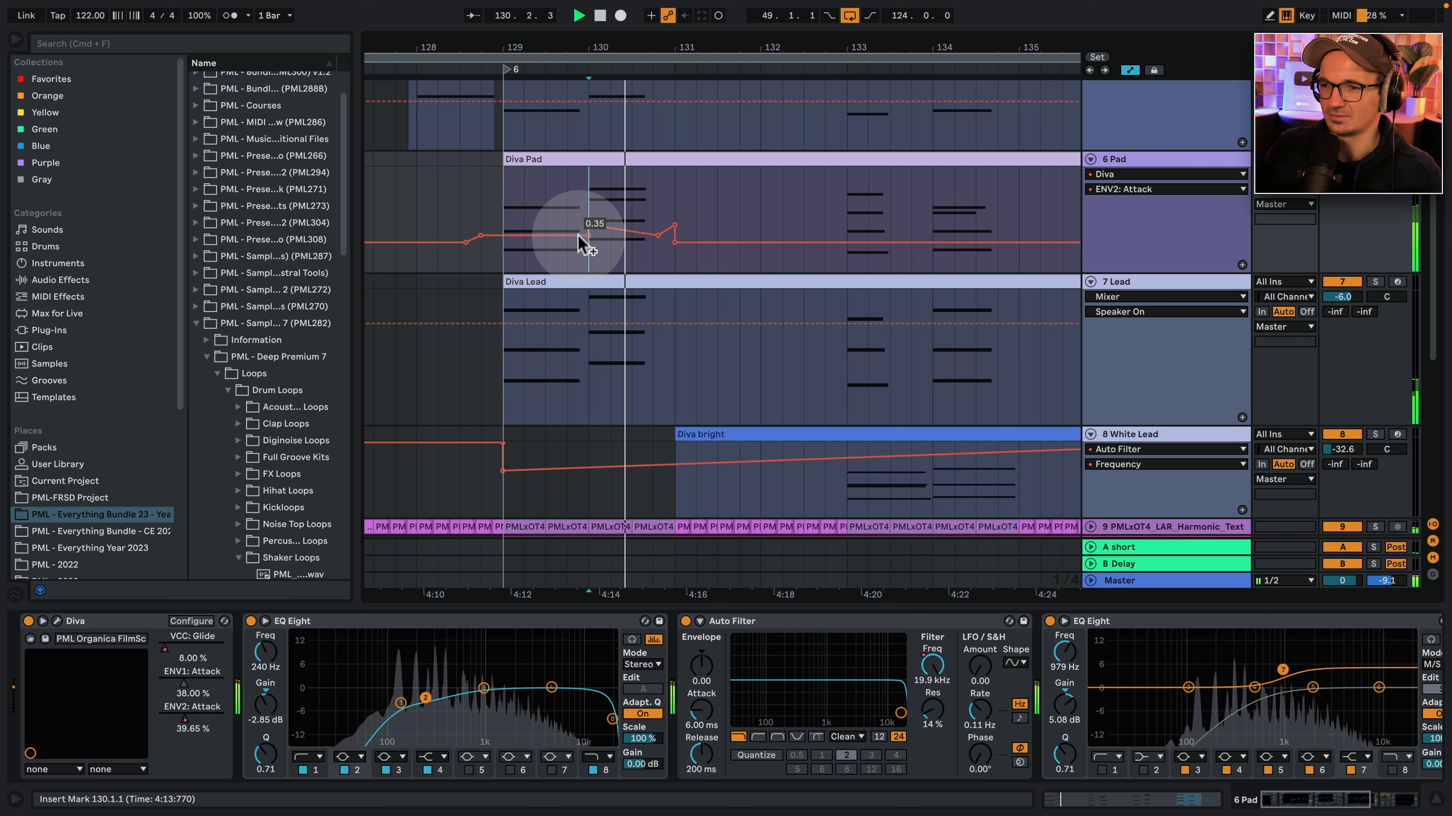
pyautogui.moveTo(589, 226); pyautogui.dragTo(590, 227)
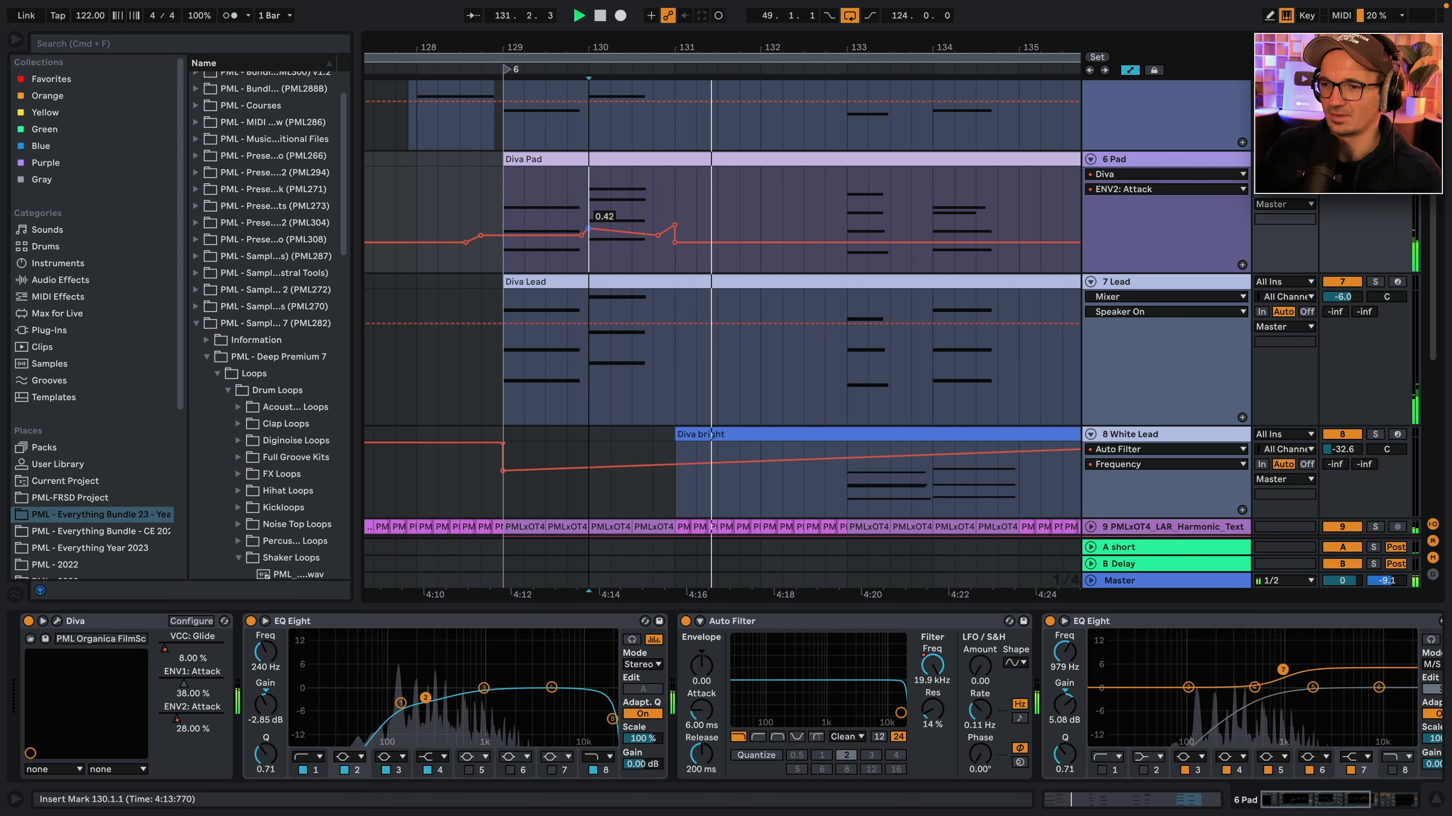
# Raise the Pad's ENV2: Attack automation to about 36% from 132.3.1 to 135.3.1 and play from bar 133.
pyautogui.moveTo(758, 46); pyautogui.dragTo(614, 35)
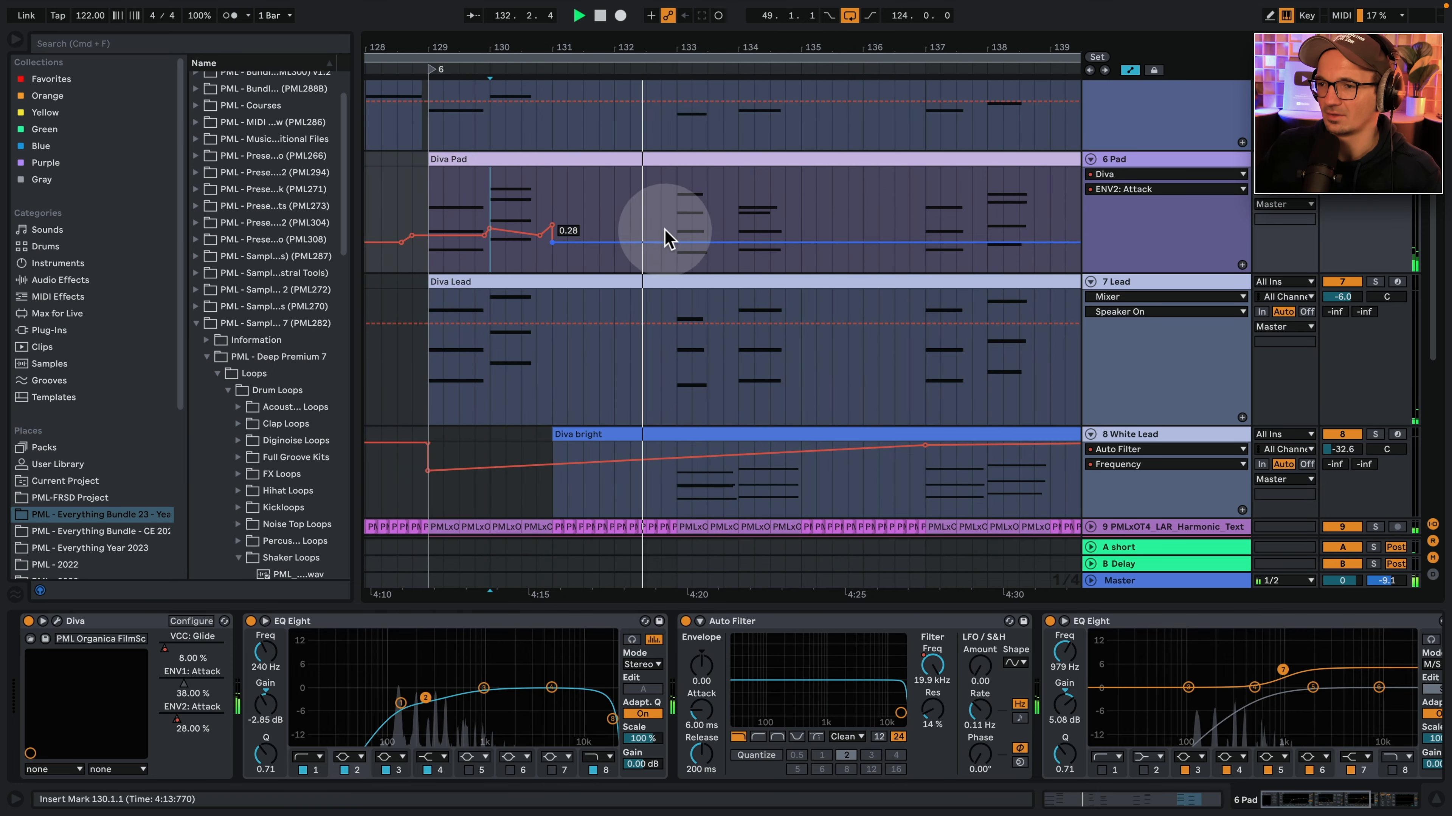
pyautogui.moveTo(836, 269); pyautogui.dragTo(643, 279)
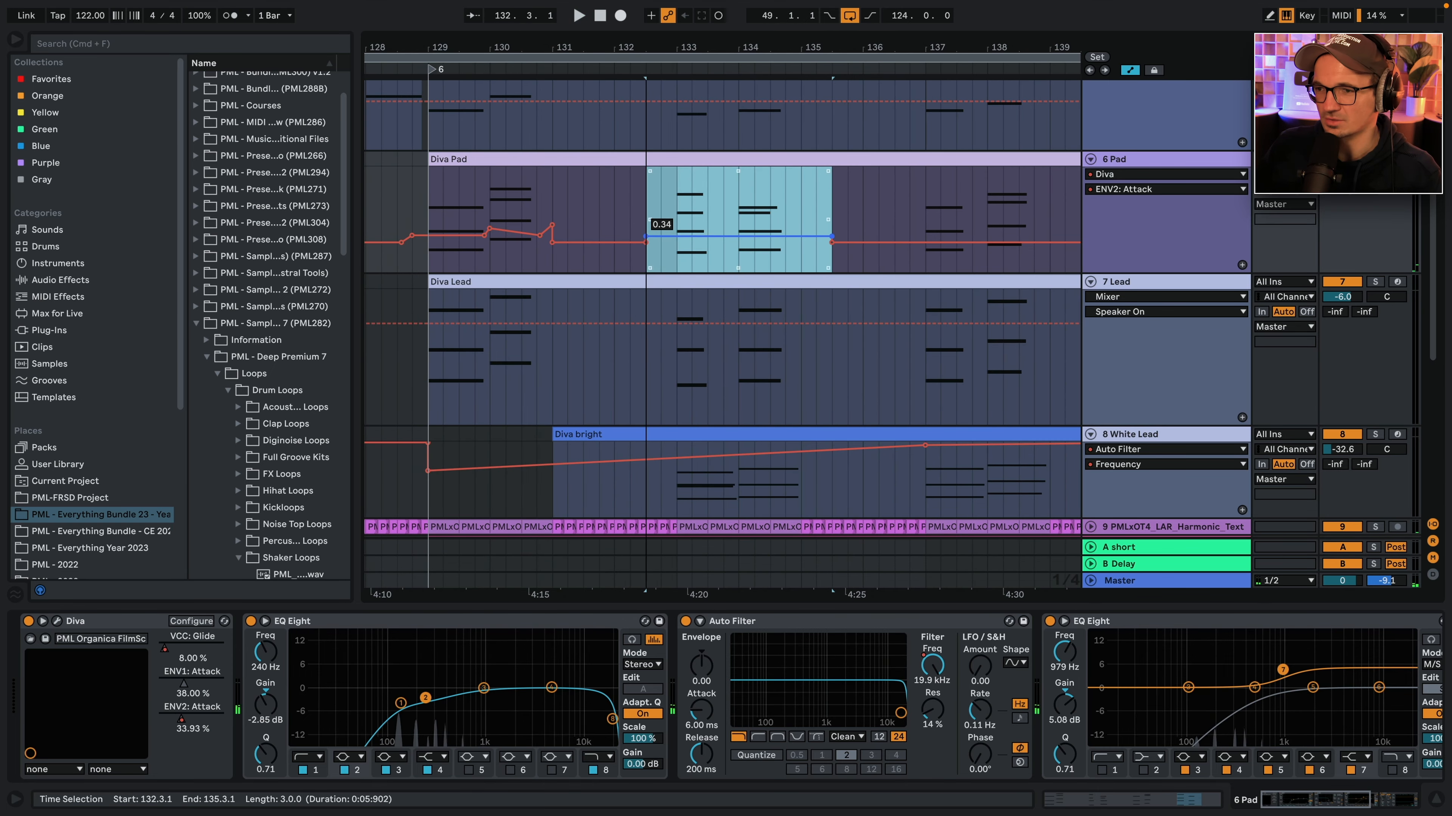
pyautogui.click(679, 220)
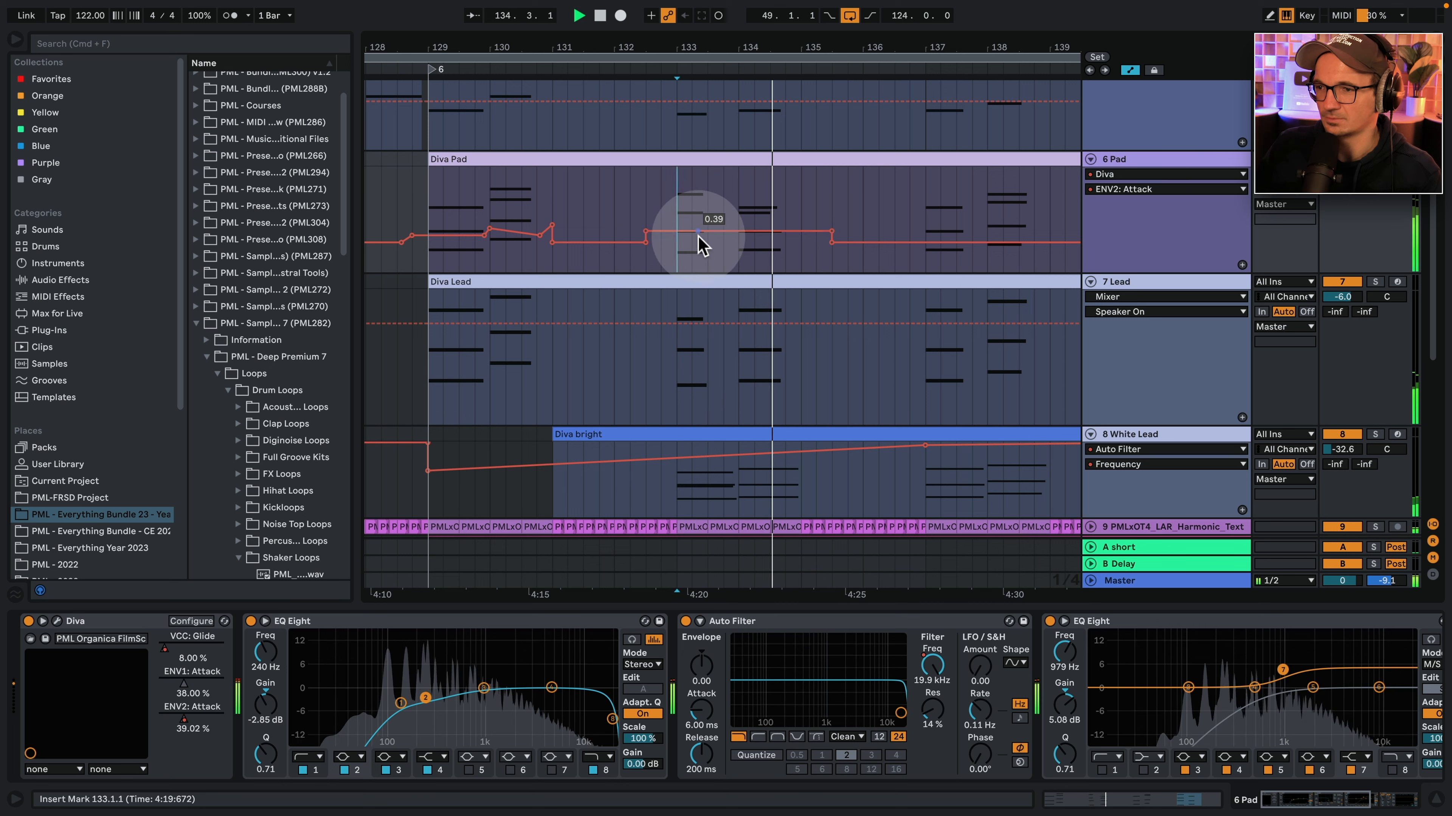
pyautogui.press('space')
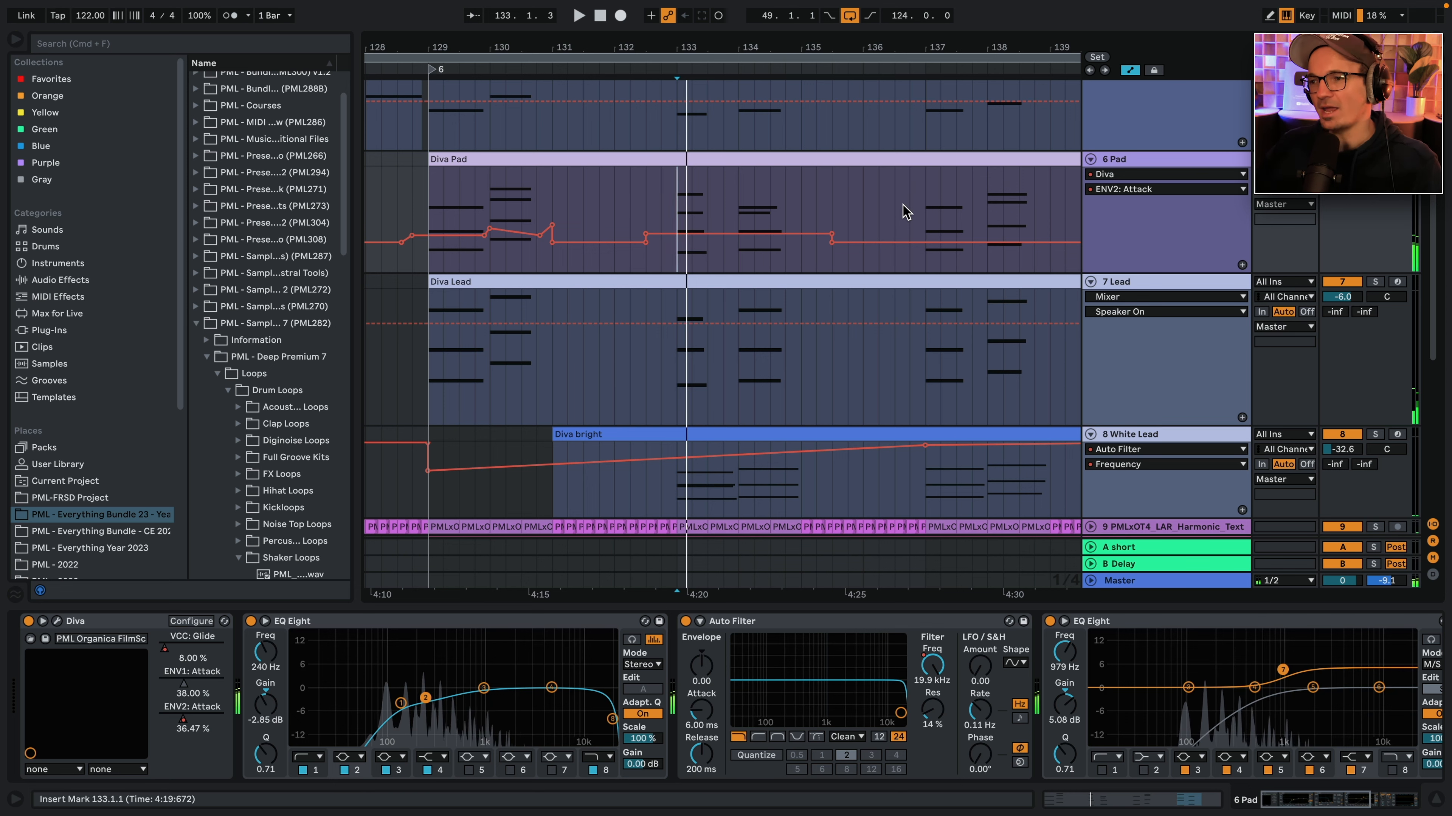
# Duplicate the Pad's attack automation from bars 129–137 to bar 137 and play the copied part.
pyautogui.moveTo(802, 51); pyautogui.dragTo(800, 43)
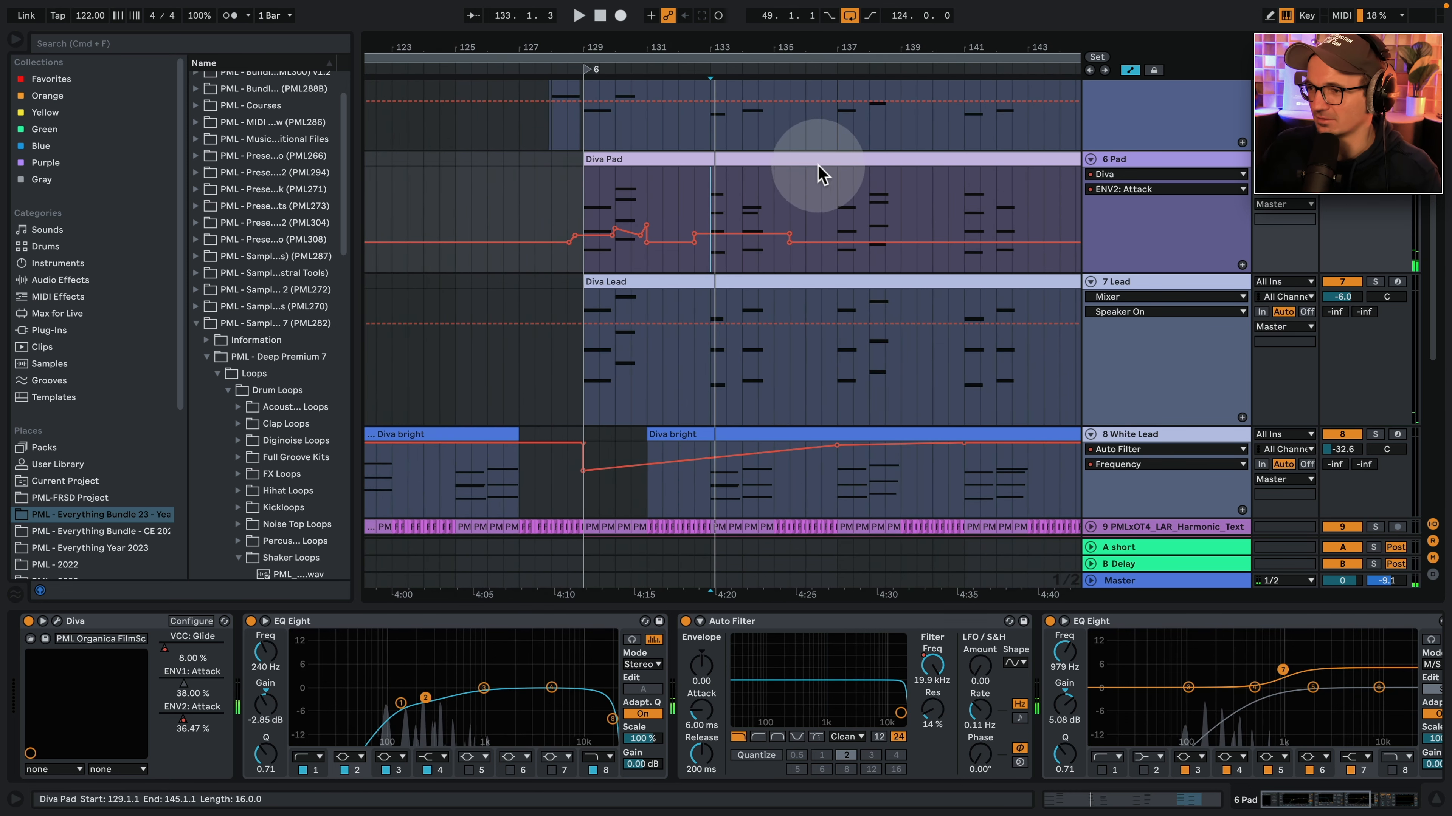
pyautogui.moveTo(839, 198); pyautogui.dragTo(587, 216)
pyautogui.press('super+d')
pyautogui.click(683, 201)
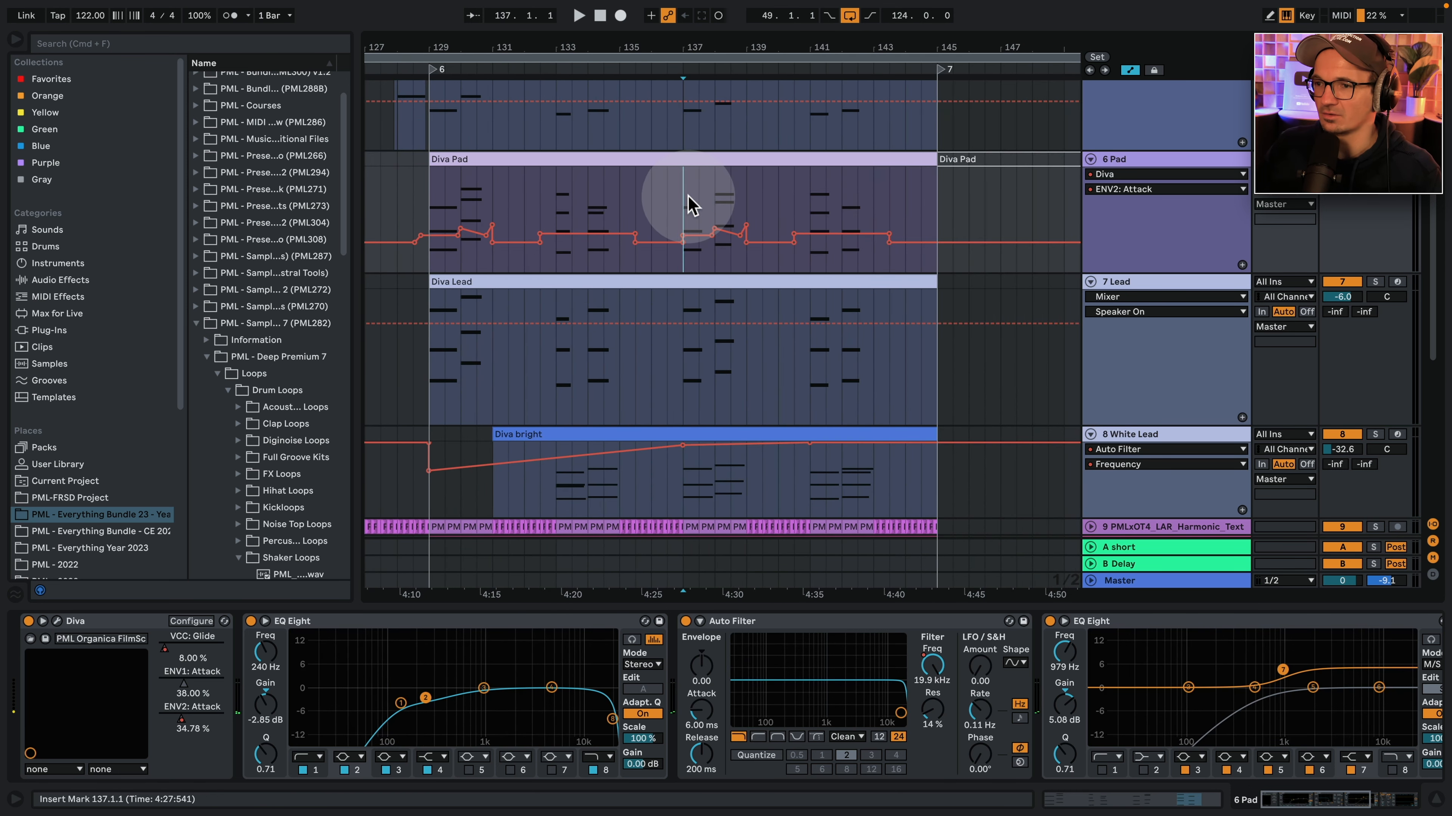
pyautogui.press('space')
pyautogui.moveTo(716, 47); pyautogui.dragTo(713, 44)
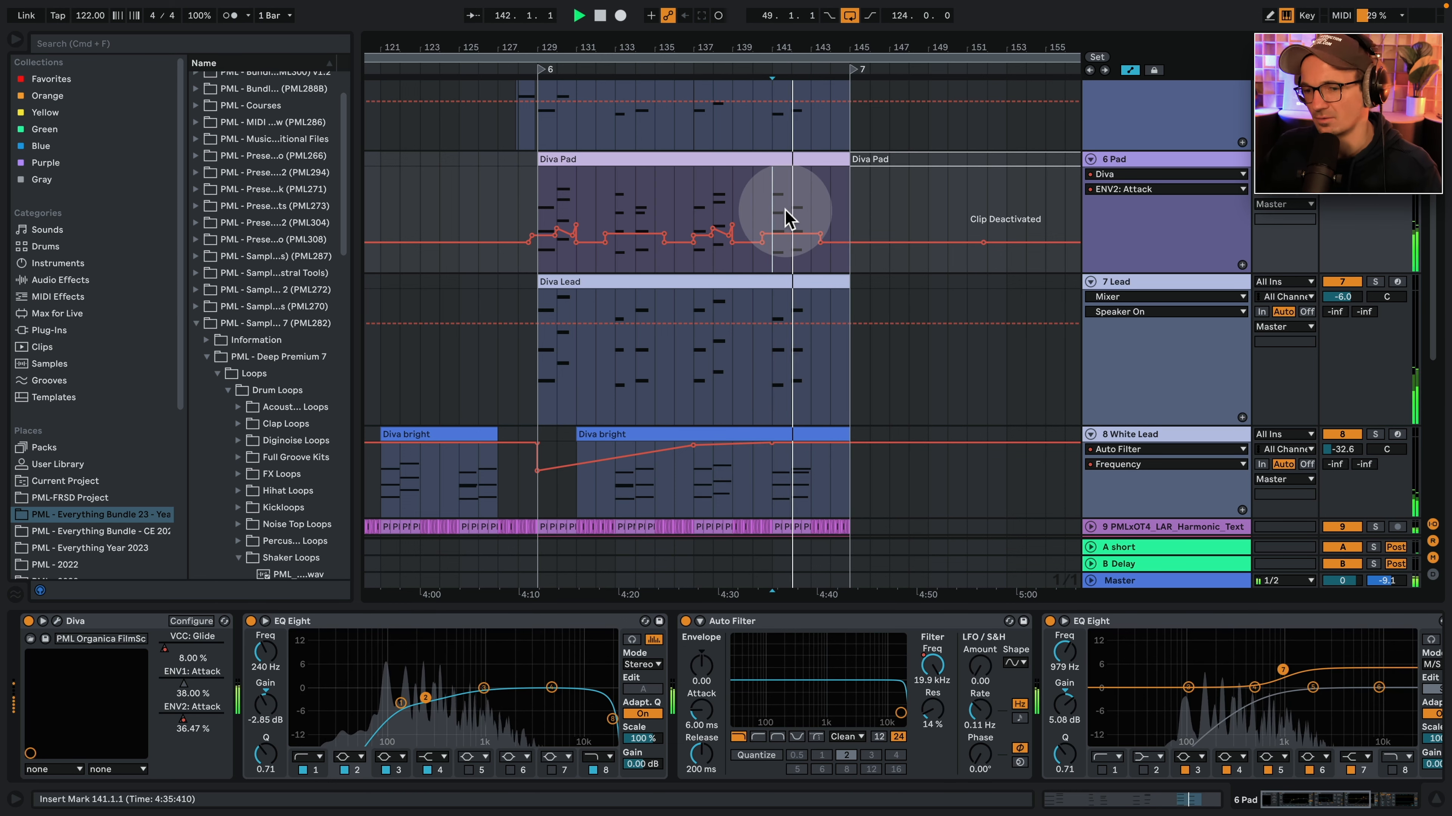
# Solo the Lead track and play its Diva Lead clip from bar 129.
pyautogui.click(551, 282)
pyautogui.click(1375, 281)
pyautogui.press('space')
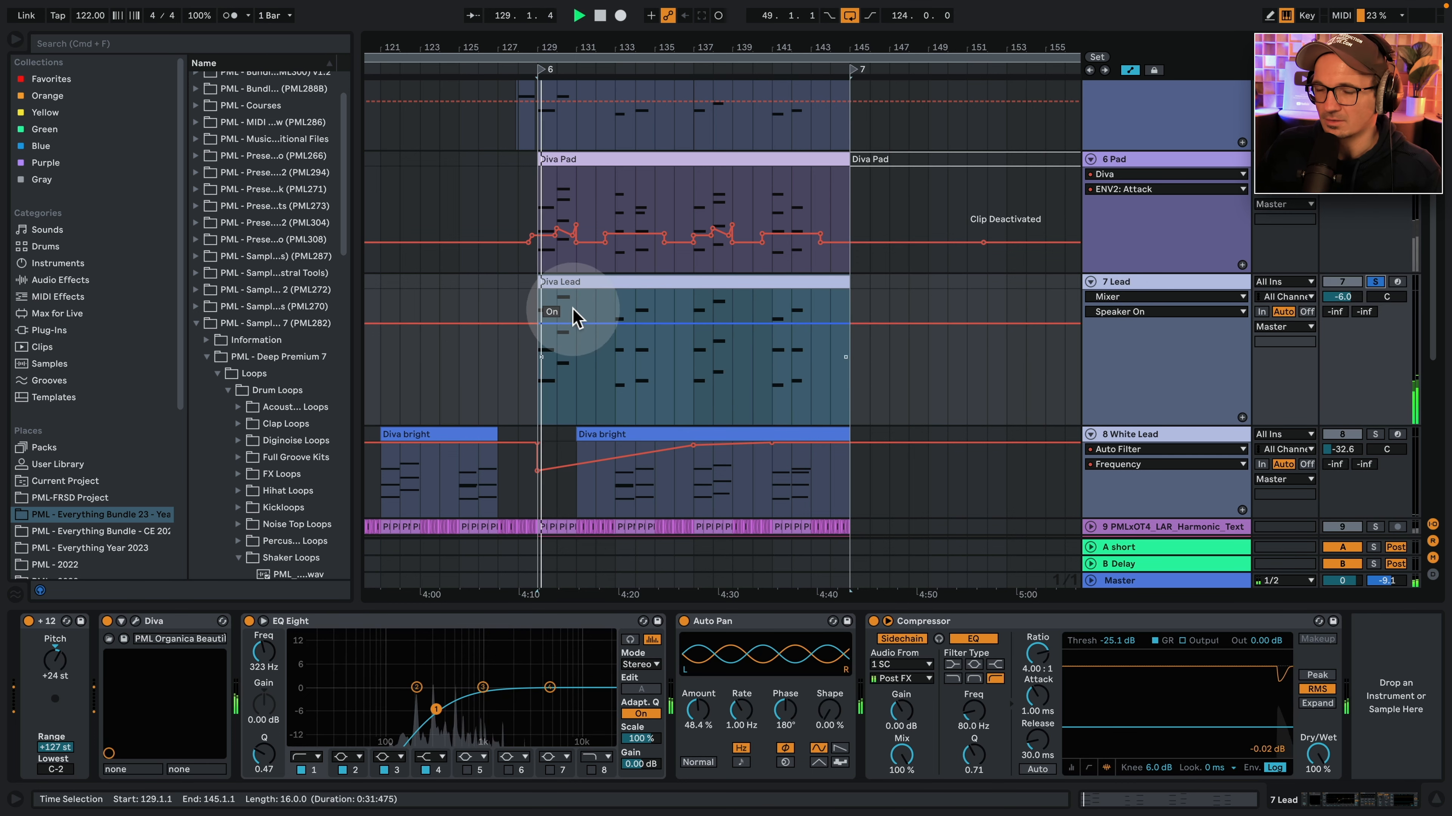
pyautogui.click(563, 309)
pyautogui.click(569, 282)
pyautogui.press('space')
# Open the Diva Lead clip, add a G3 on top of the second chord by copying its D#3, and play it.
pyautogui.doubleClick(569, 282)
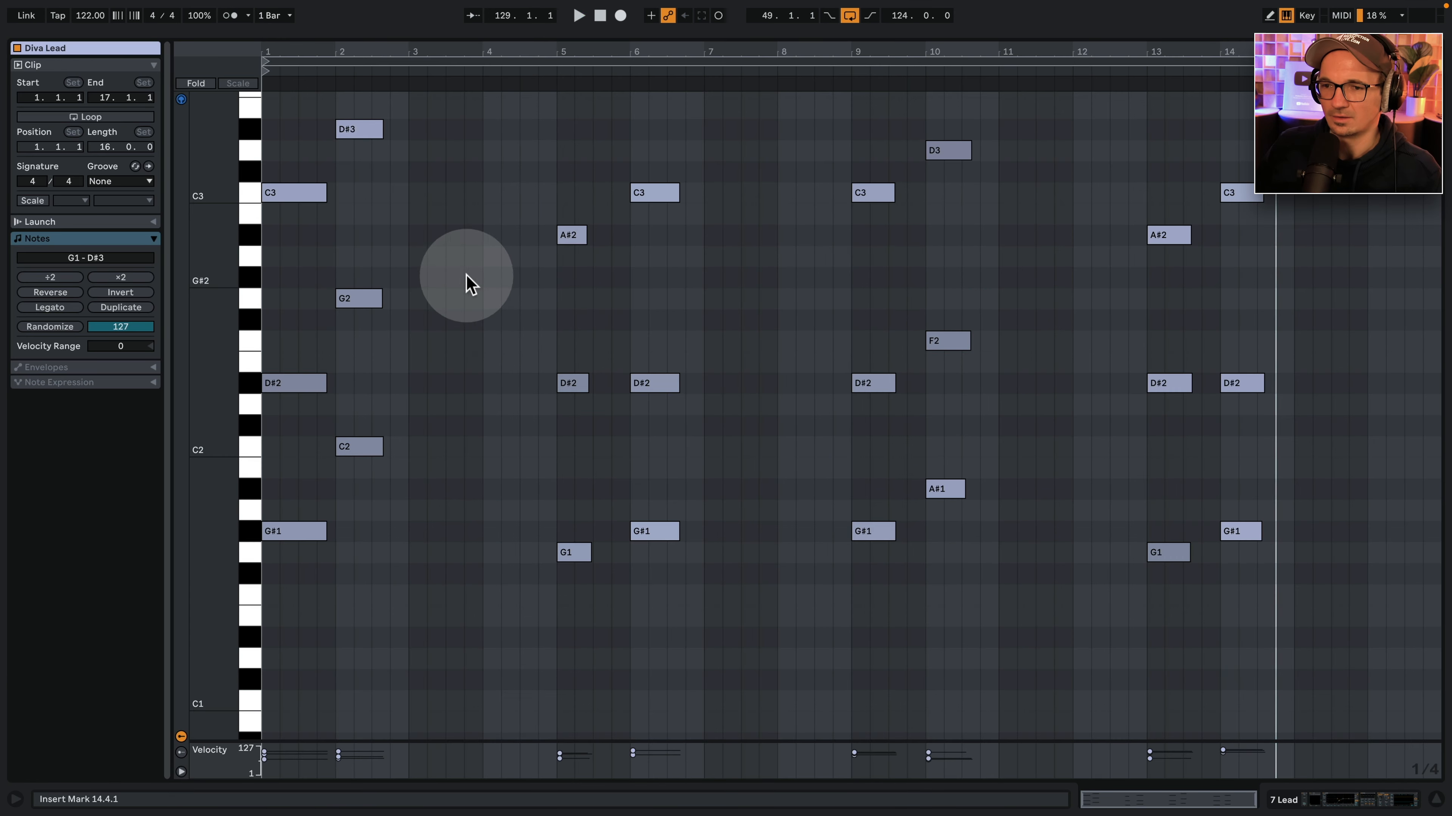
pyautogui.scroll(6, 463, 282)
pyautogui.click(359, 346)
pyautogui.moveTo(356, 352); pyautogui.dragTo(354, 273)
pyautogui.moveTo(349, 195); pyautogui.dragTo(421, 738)
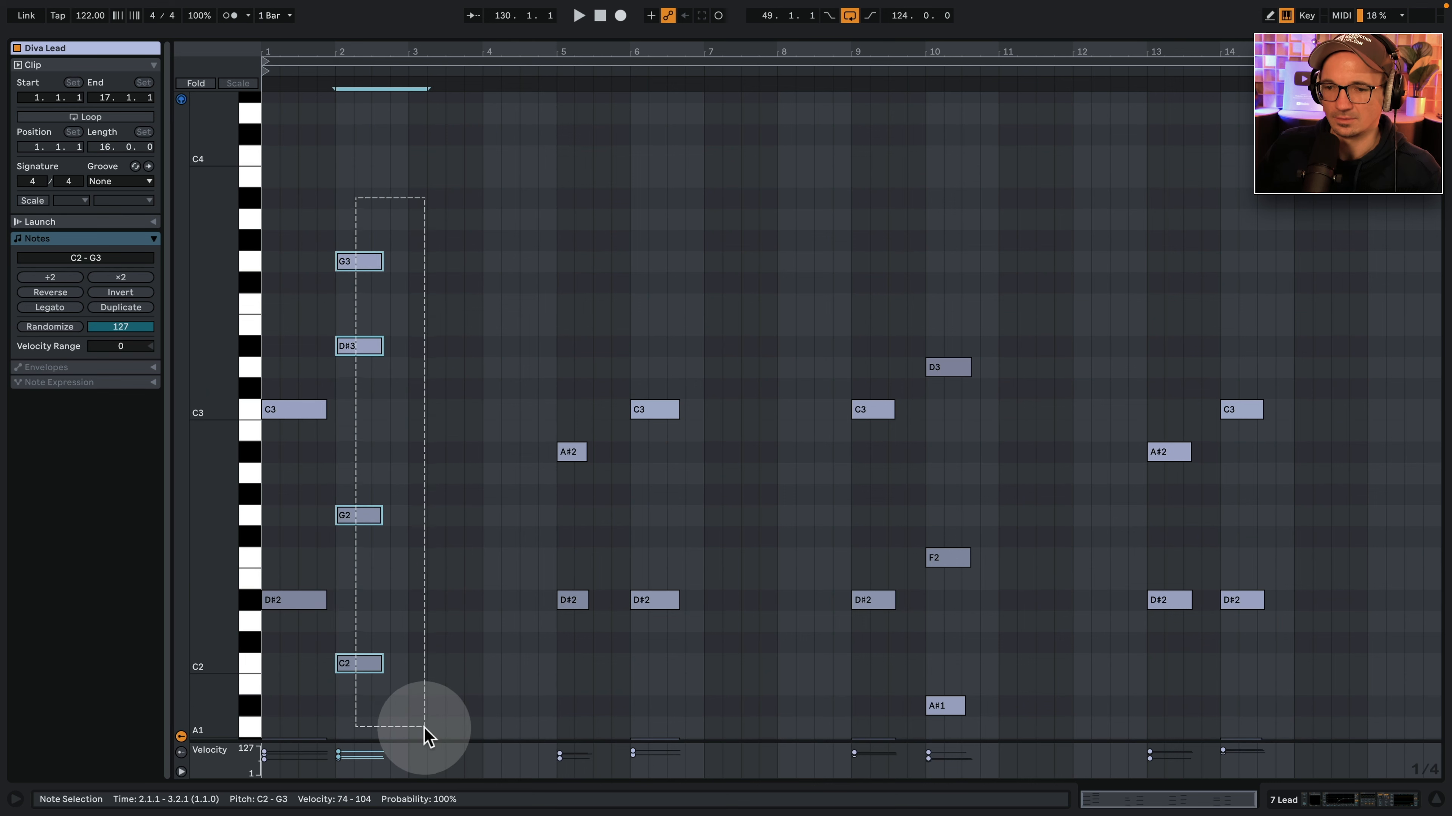
pyautogui.press('space')
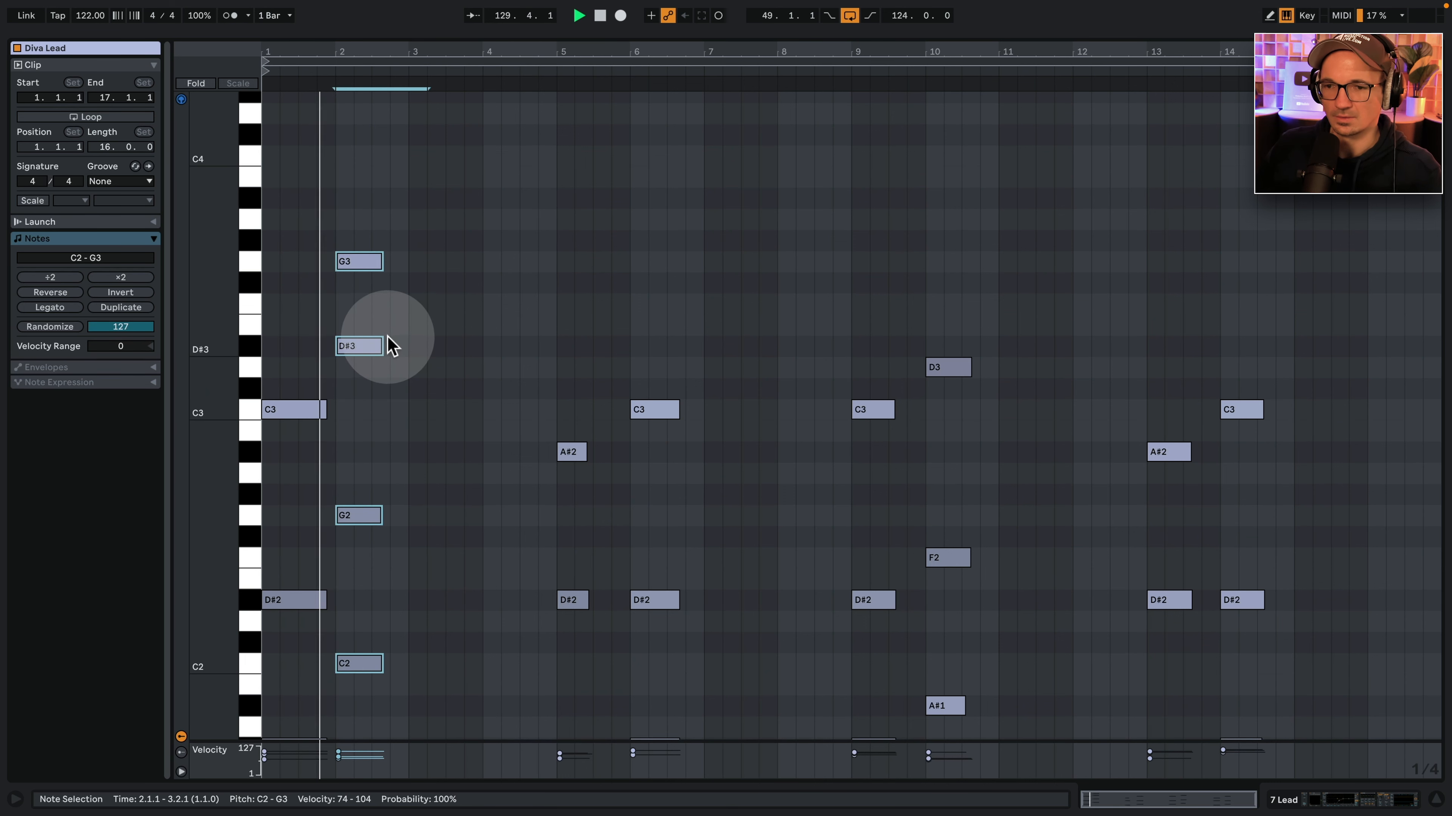
pyautogui.scroll(-5, 460, 376)
pyautogui.press('space')
pyautogui.scroll(4, 544, 334)
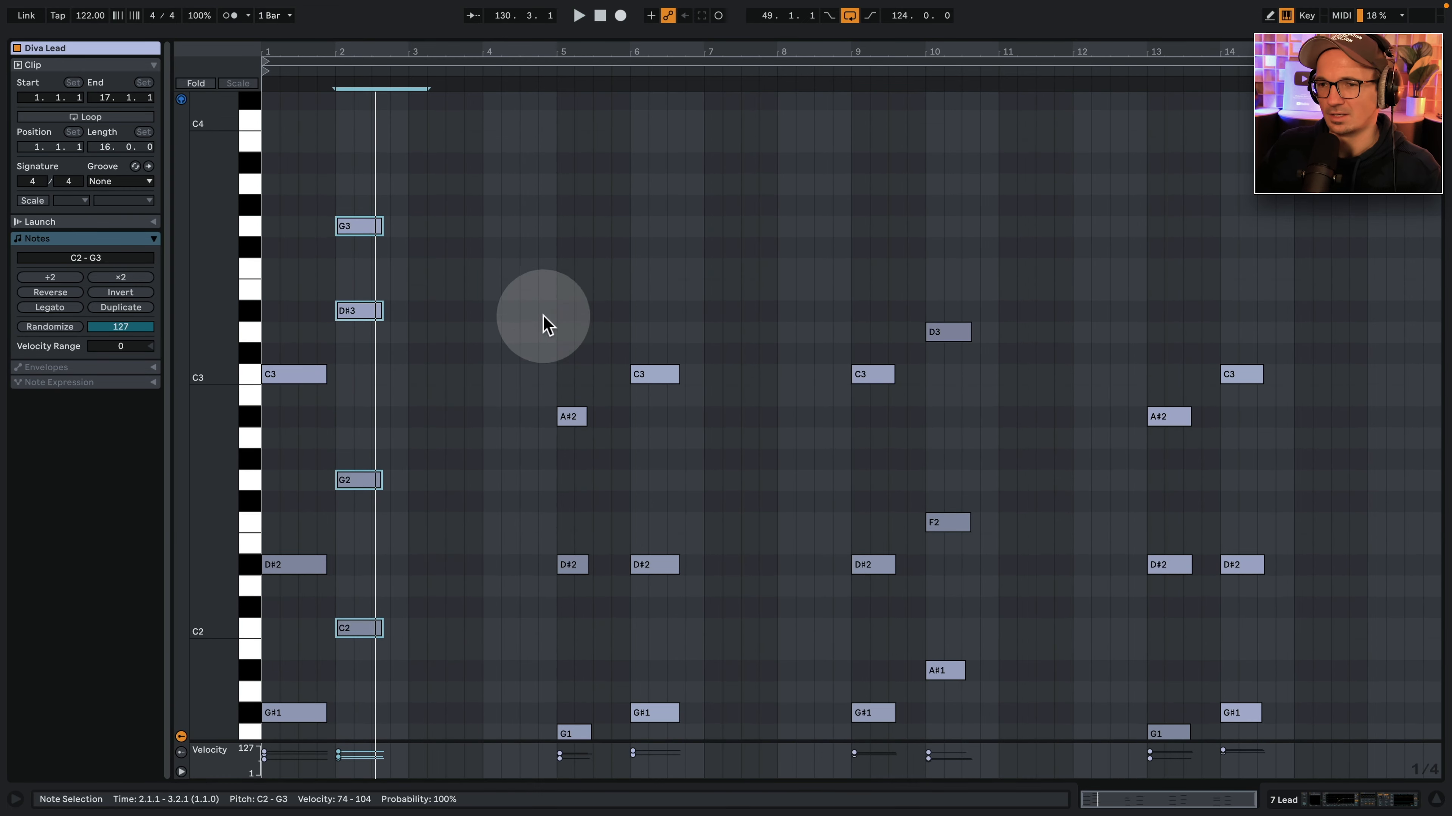
# Add an F3 on top of the bar 5 chord in the Diva Lead clip by copying its A#2.
pyautogui.click(648, 330)
pyautogui.moveTo(564, 265); pyautogui.dragTo(582, 785)
pyautogui.click(503, 264)
pyautogui.moveTo(565, 419); pyautogui.dragTo(565, 275)
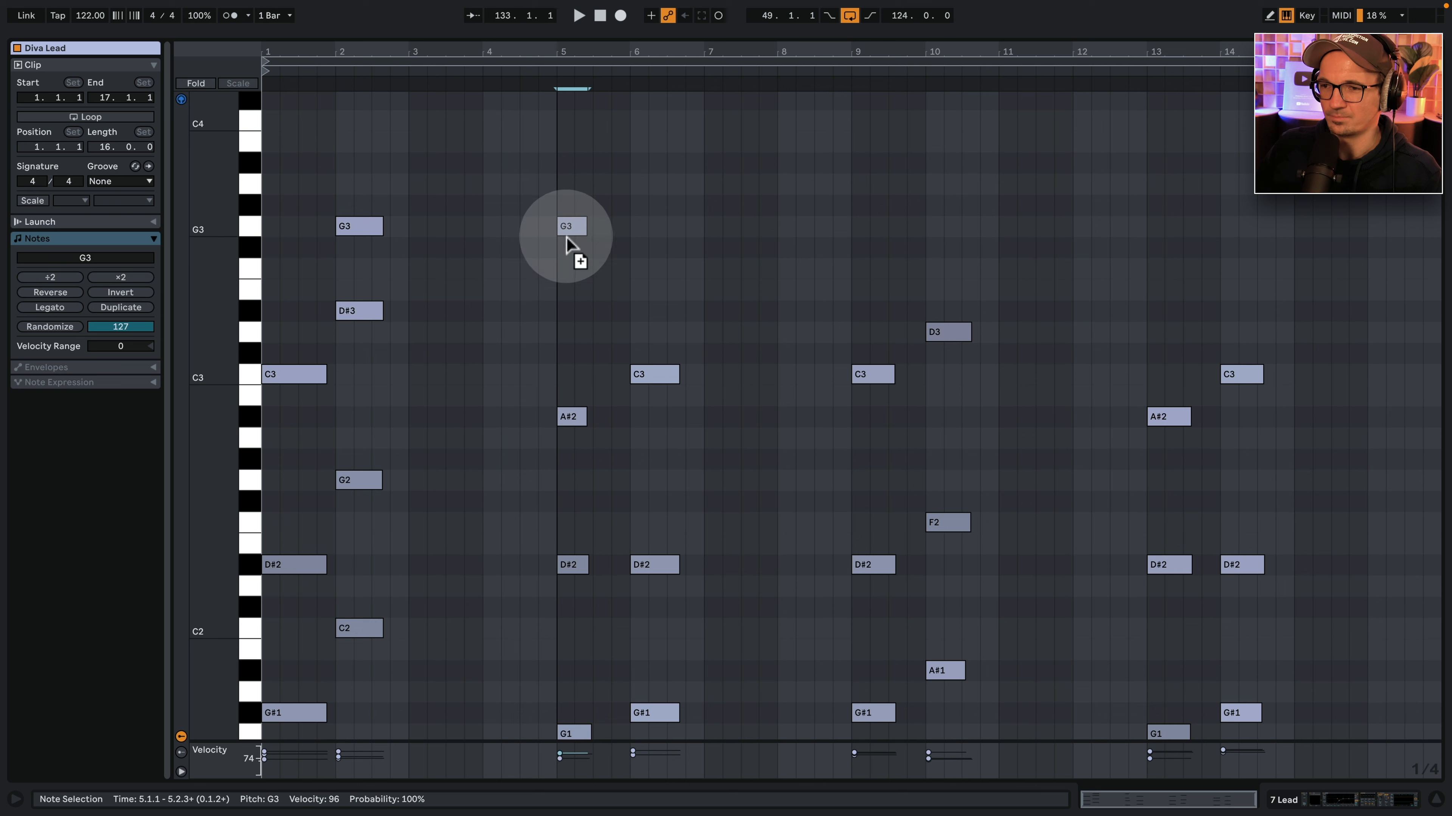
pyautogui.moveTo(557, 209); pyautogui.dragTo(588, 723)
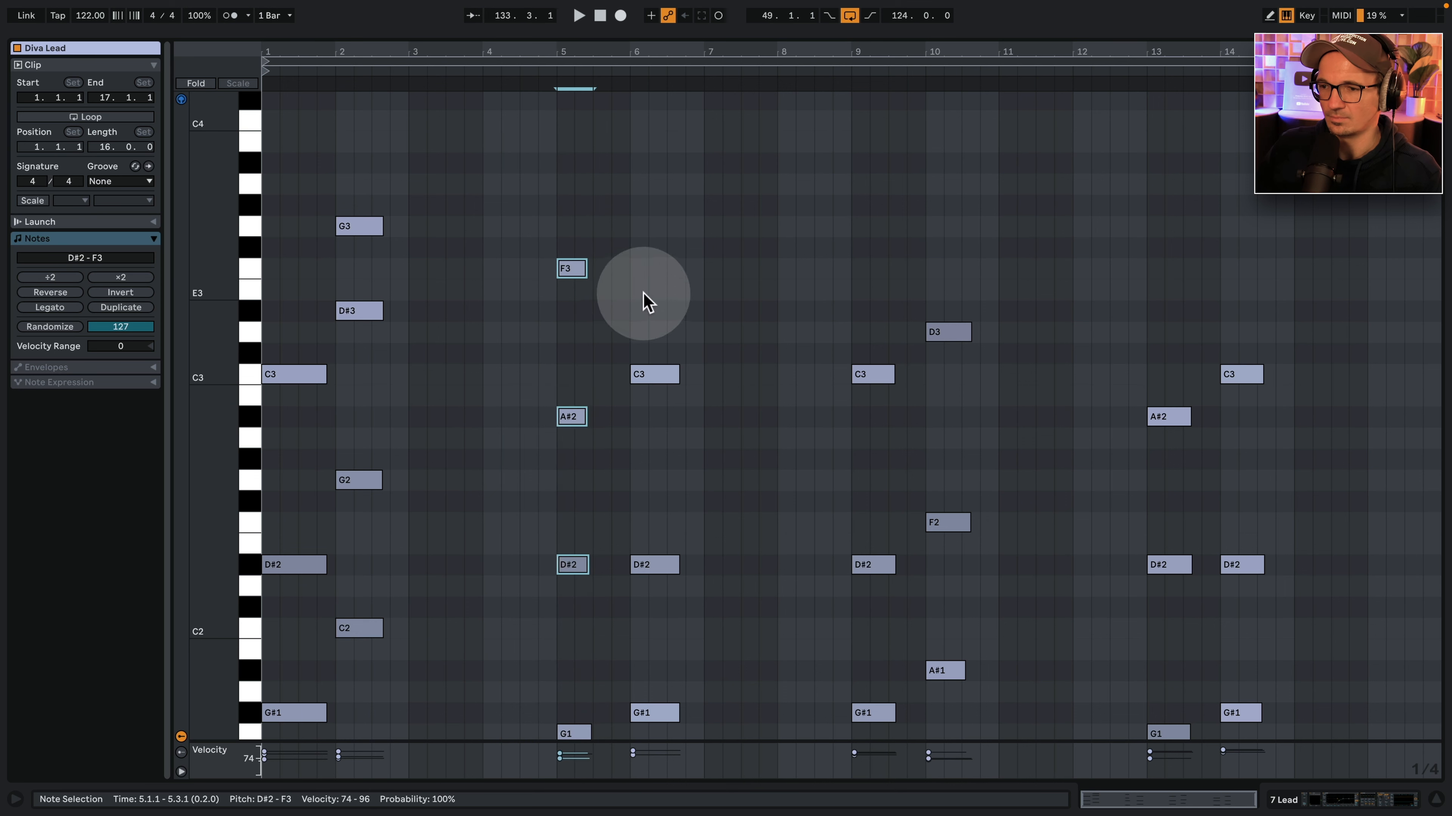
pyautogui.moveTo(645, 293); pyautogui.dragTo(654, 735)
# Add an F3 on top of the bar 10 lead chord by copying its D3.
pyautogui.moveTo(824, 246); pyautogui.dragTo(855, 795)
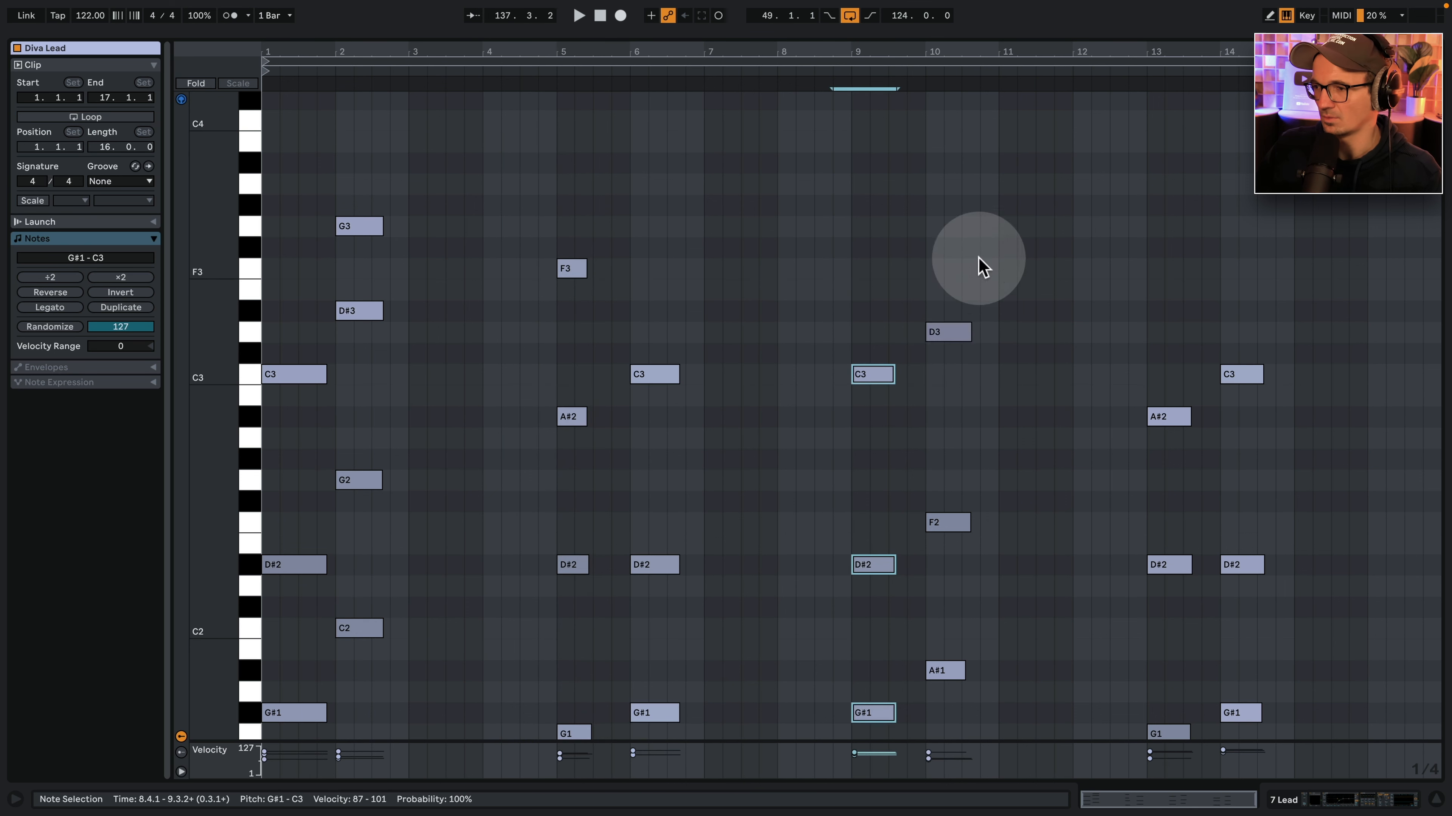
pyautogui.click(979, 259)
pyautogui.moveTo(958, 335); pyautogui.dragTo(961, 267)
pyautogui.moveTo(962, 194); pyautogui.dragTo(956, 669)
pyautogui.click(1109, 426)
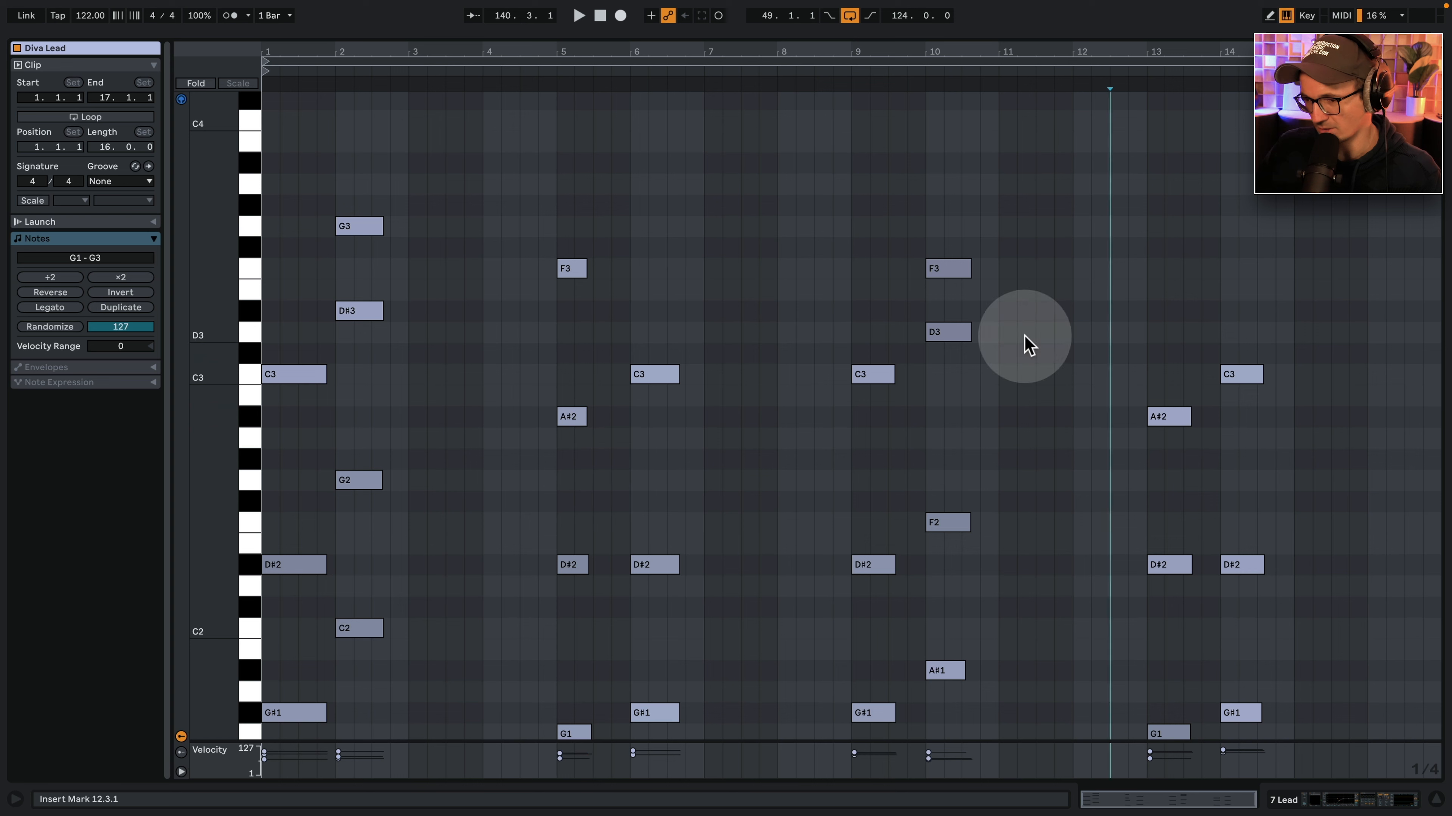
# Add an F3 on top of the bar 13 lead chord by copying its A#2, and return to the arrangement.
pyautogui.moveTo(1118, 338); pyautogui.dragTo(1166, 424)
pyautogui.moveTo(1160, 417); pyautogui.dragTo(1155, 274)
pyautogui.moveTo(1125, 220); pyautogui.dragTo(1282, 776)
pyautogui.click(1349, 798)
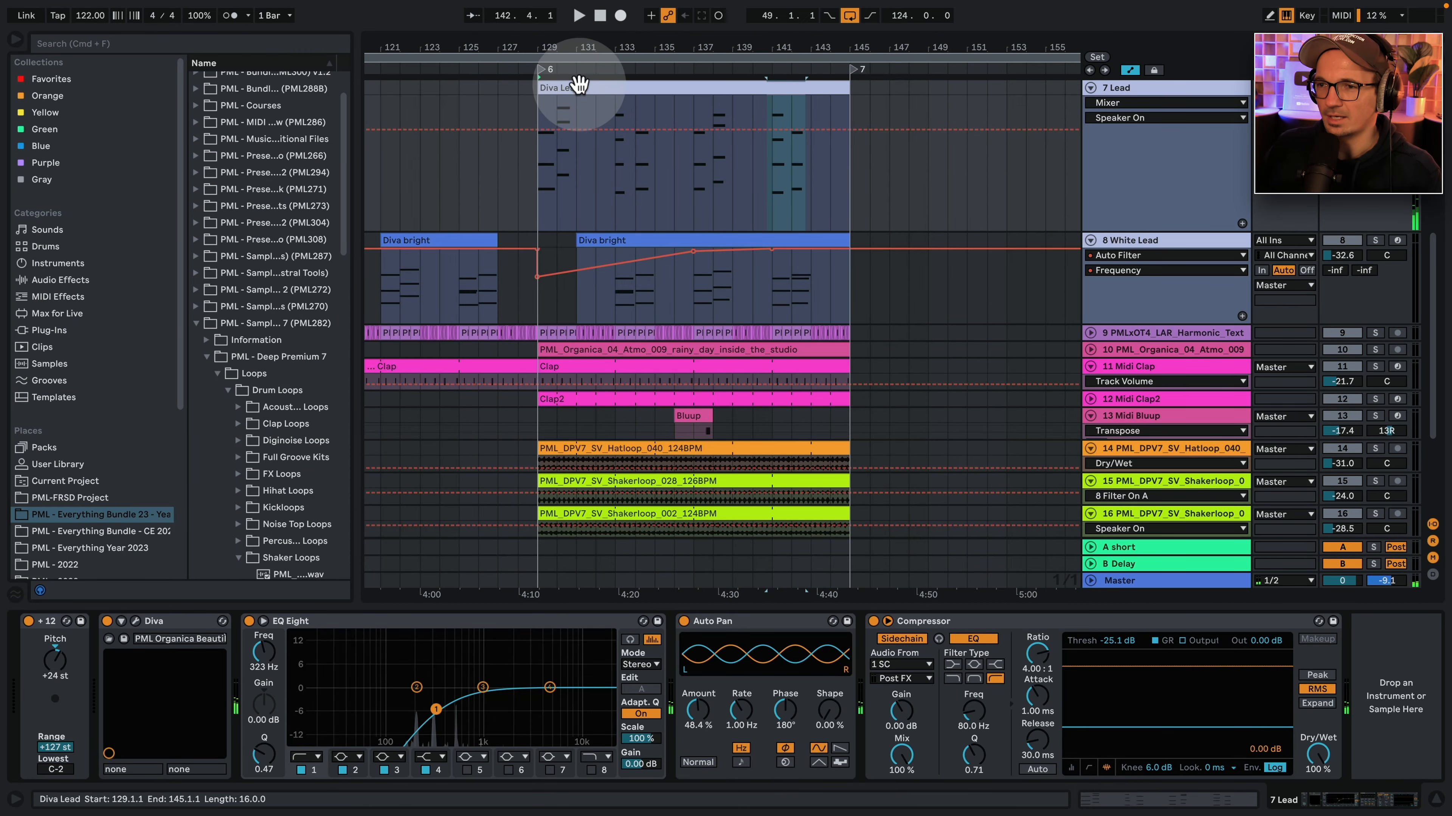
# Lower the velocities of the bar 2 chord in the Diva Lead clip to 32–45 and play the result.
pyautogui.doubleClick(578, 87)
pyautogui.moveTo(353, 214); pyautogui.dragTo(362, 772)
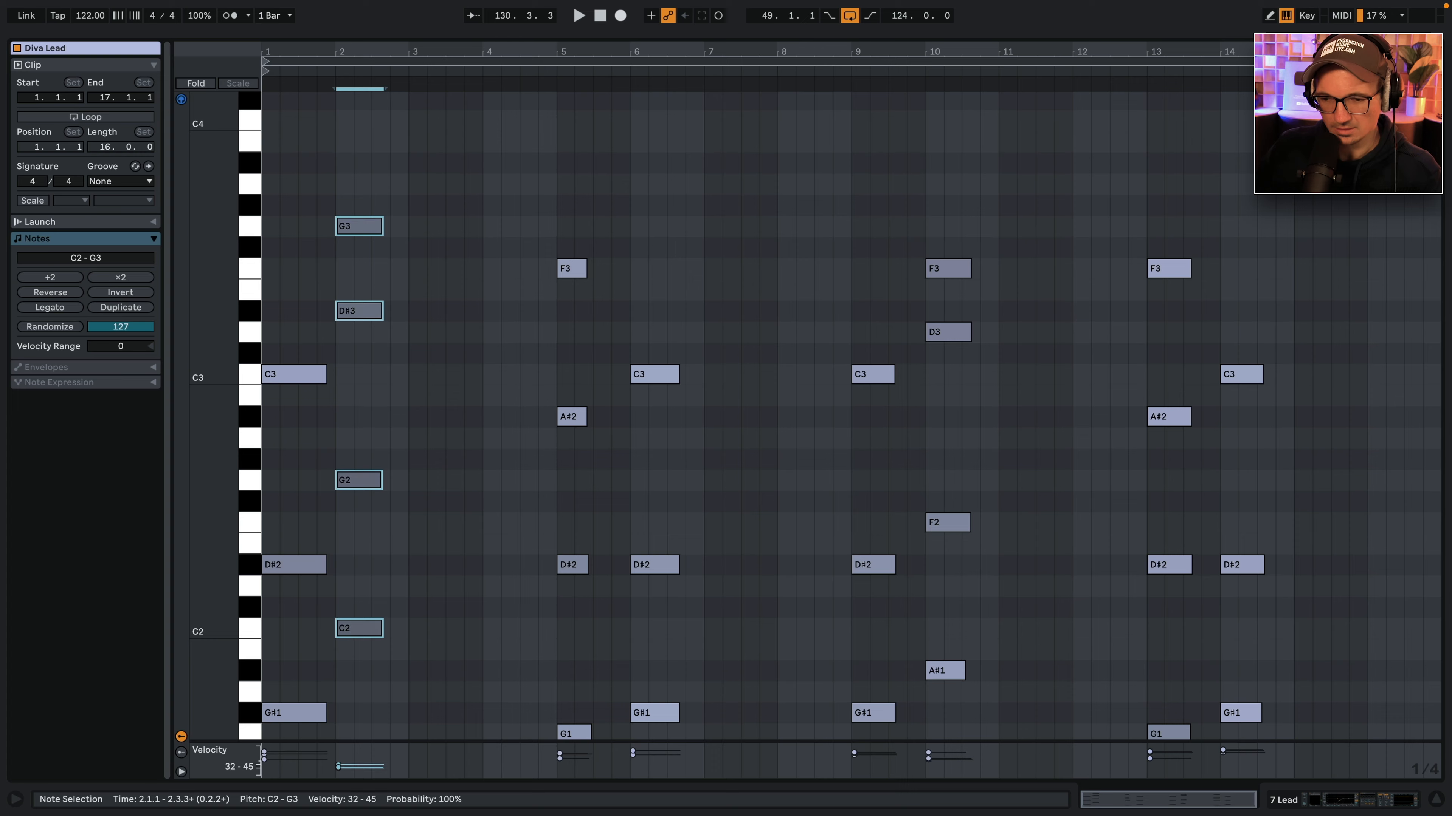
pyautogui.click(374, 752)
pyautogui.press('space')
pyautogui.click(1330, 800)
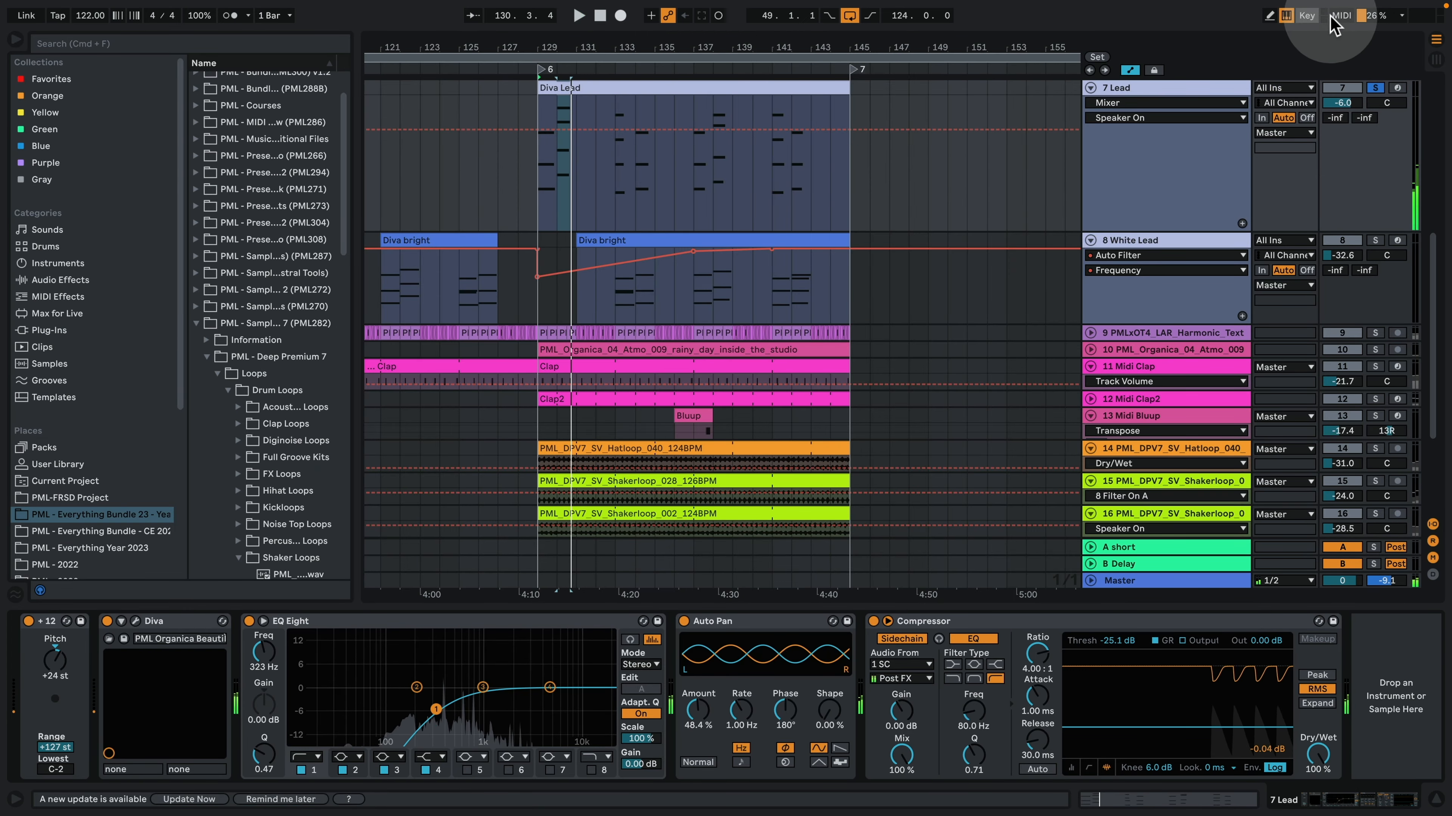
# Extend the White Lead's Diva bright clip back to bar 129, raise its filter frequency automation there, and solo the track.
pyautogui.click(583, 274)
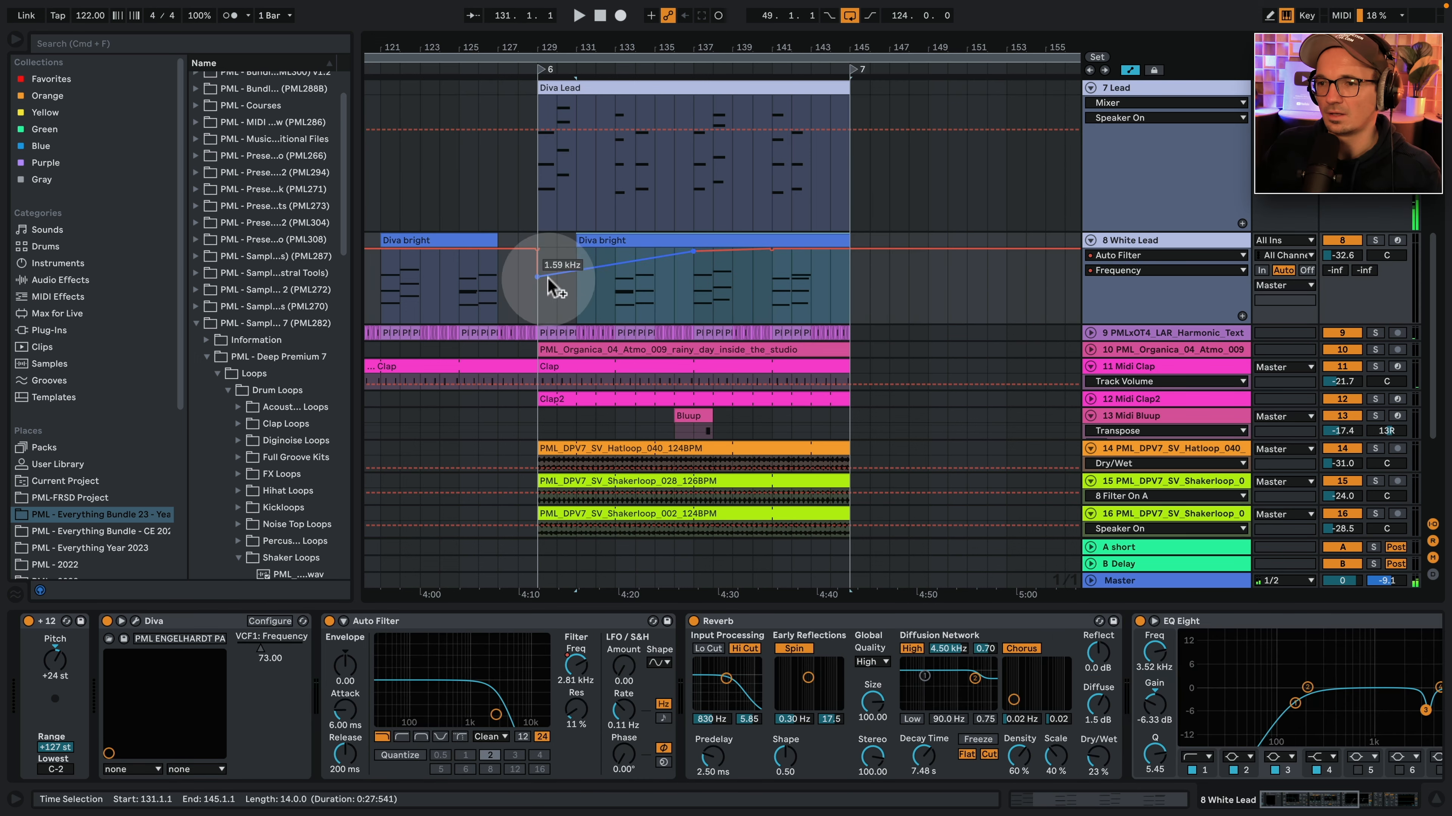
pyautogui.moveTo(575, 243); pyautogui.dragTo(537, 240)
pyautogui.click(1375, 240)
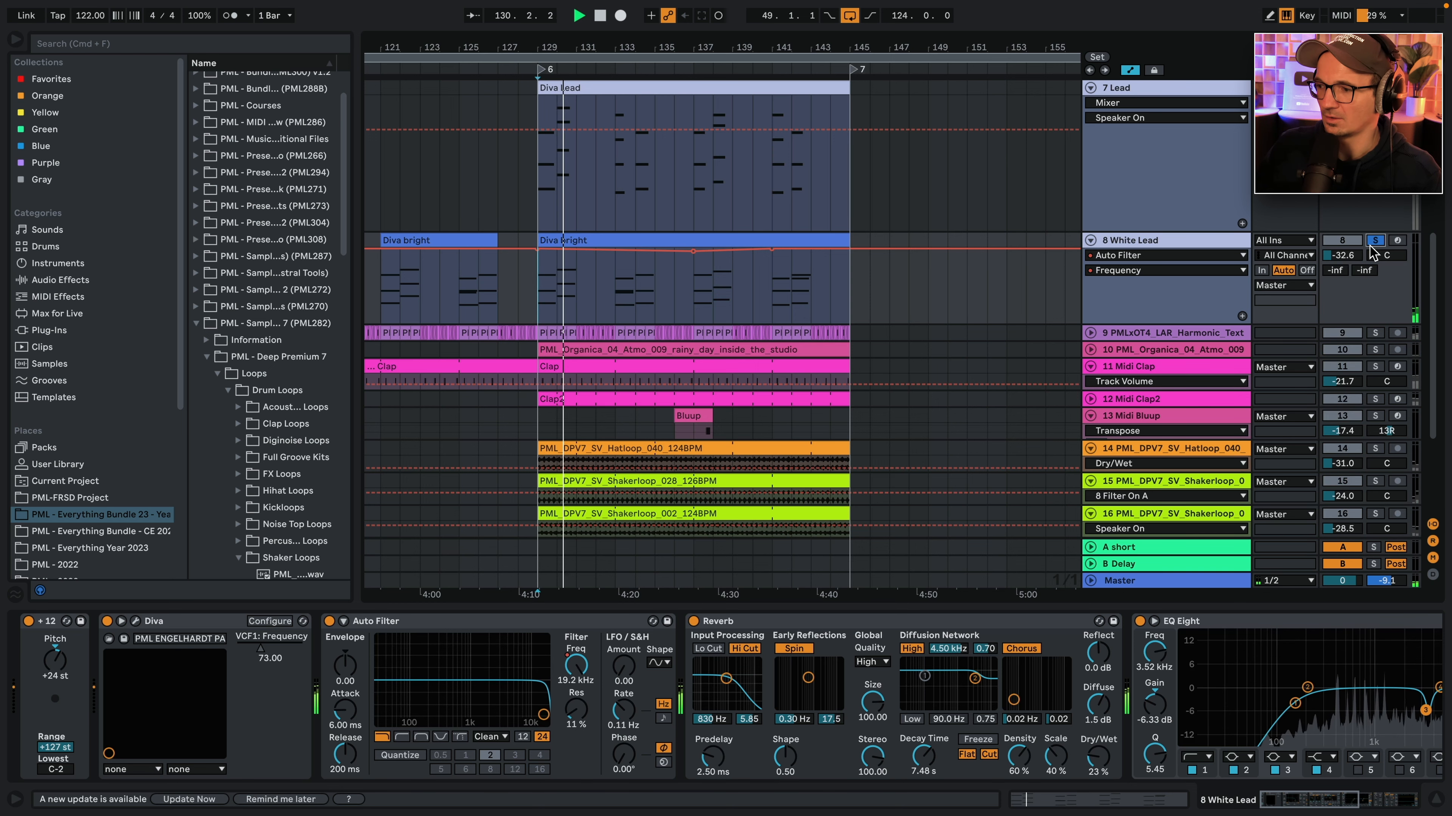
# Open the Diva bright clip and add a G3 on top of the bar 2 chord by copying its D#3.
pyautogui.doubleClick(567, 238)
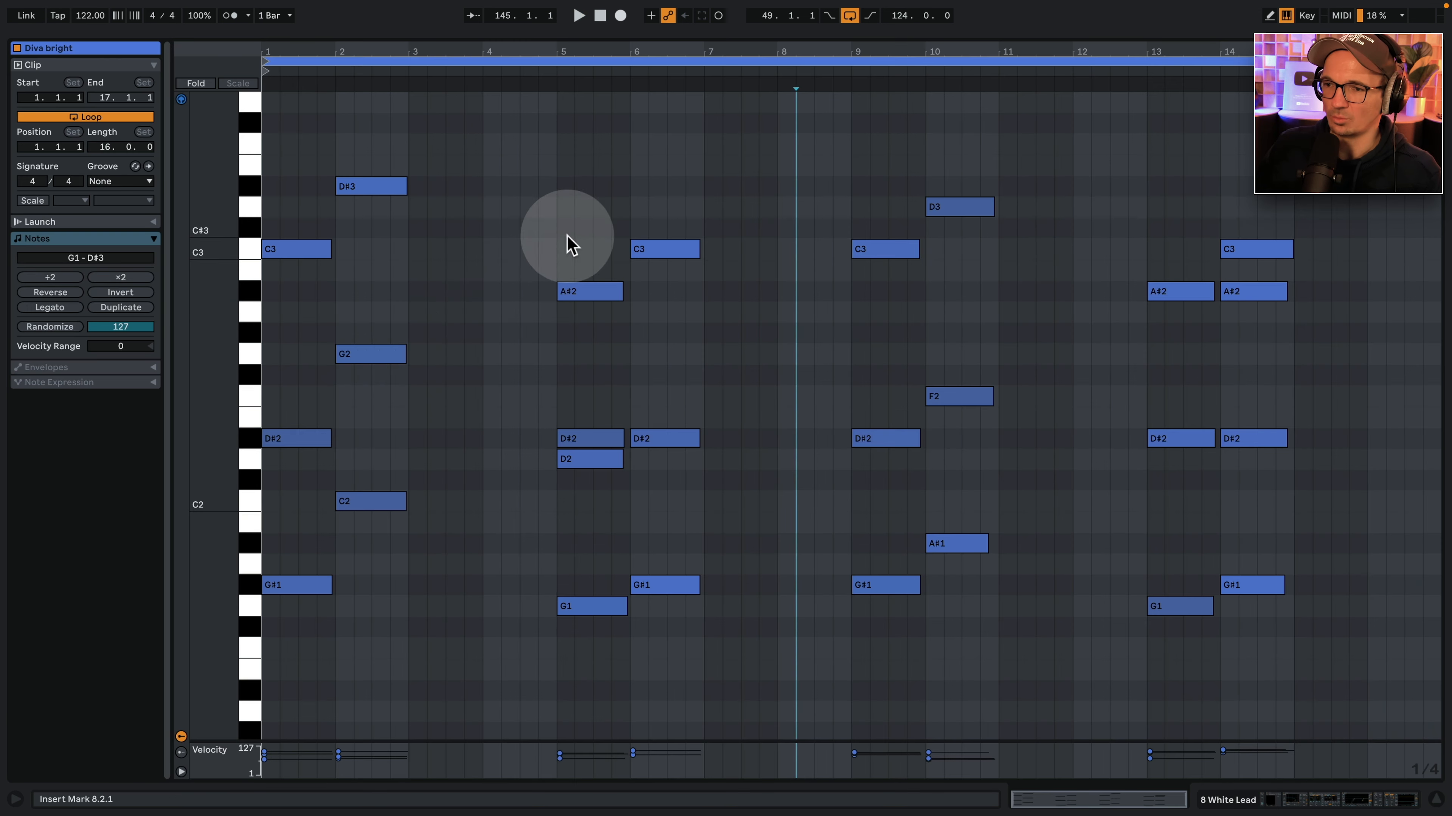
pyautogui.click(296, 350)
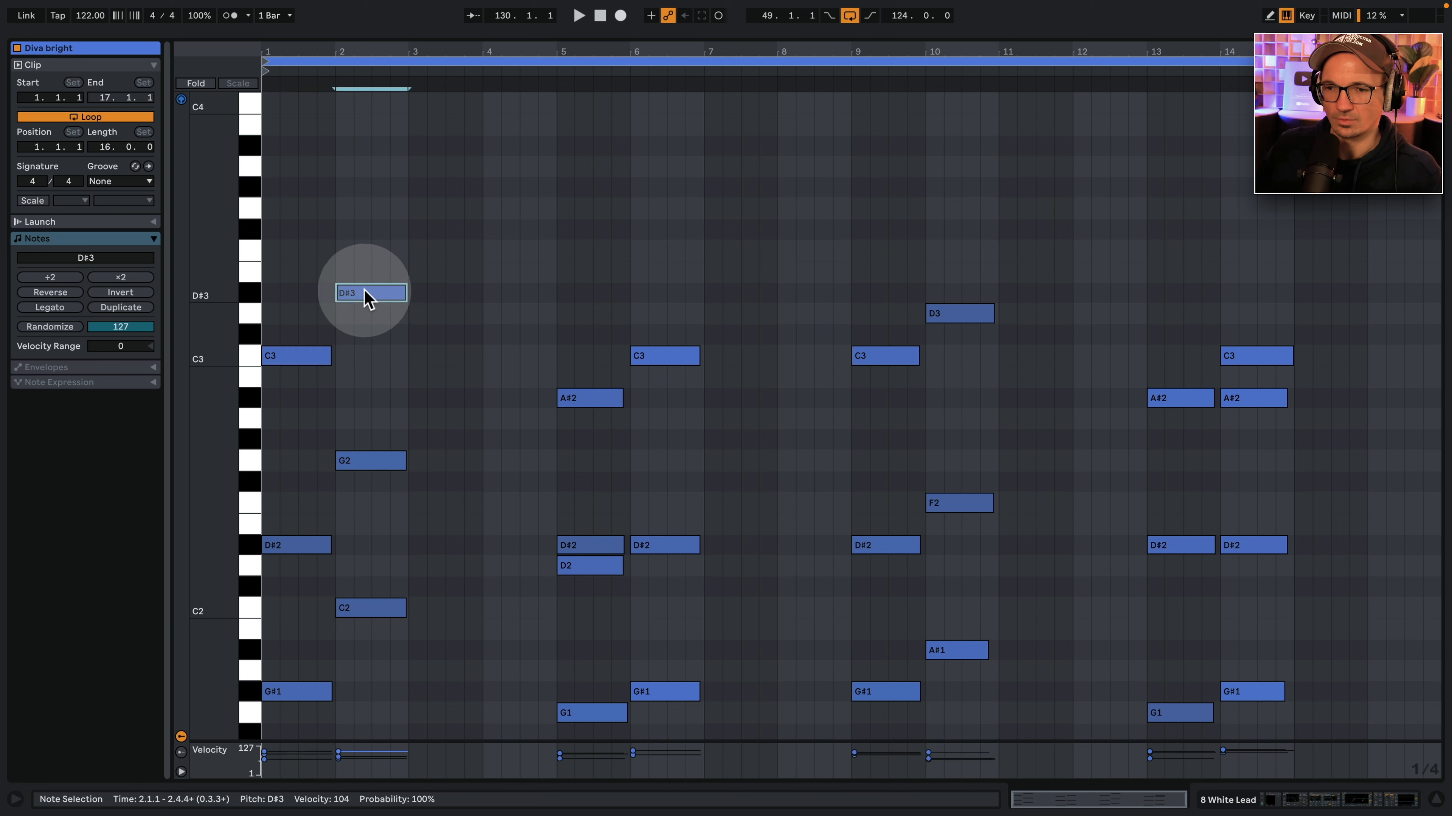
pyautogui.doubleClick(362, 210)
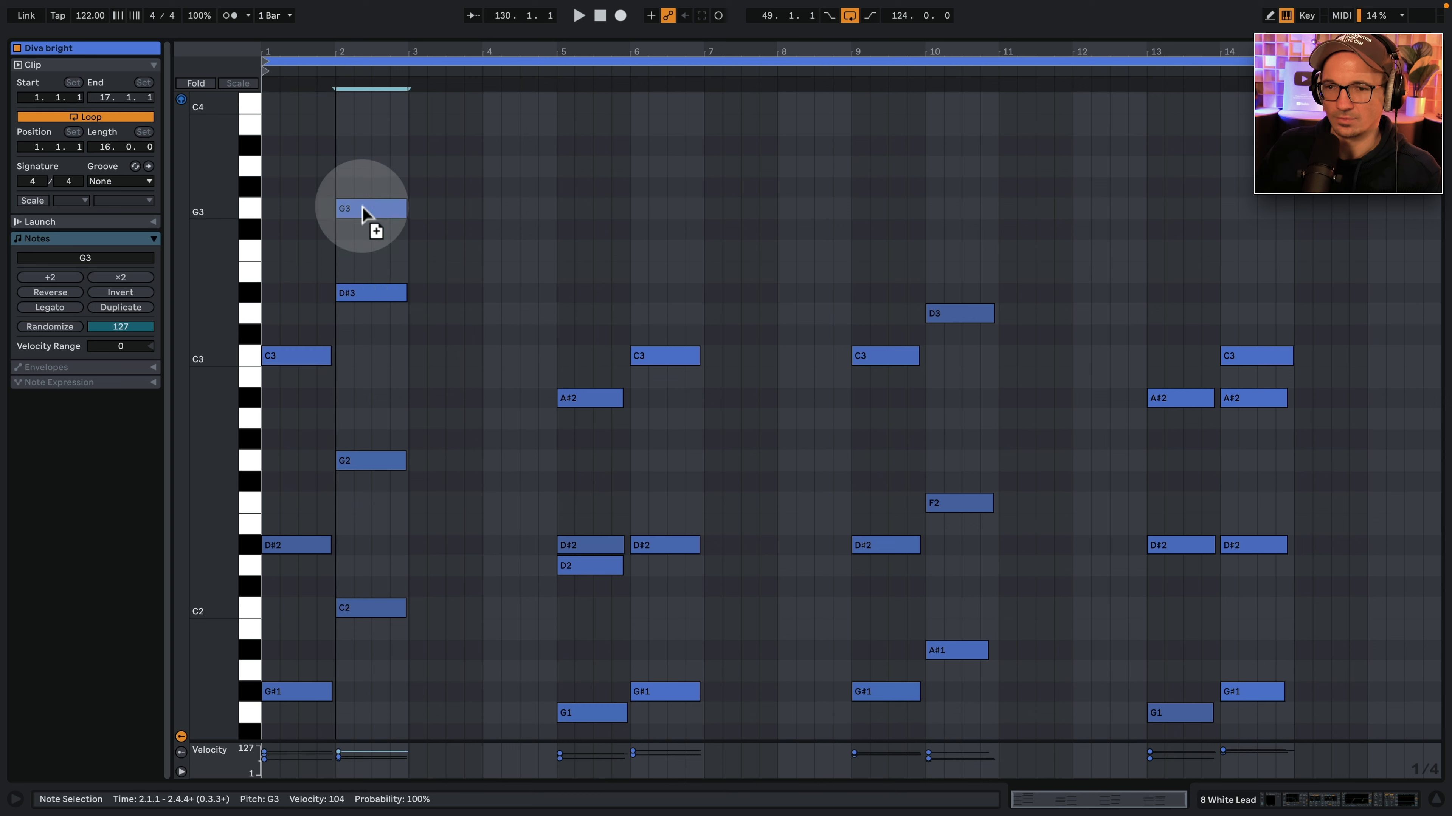
pyautogui.moveTo(377, 159); pyautogui.dragTo(382, 703)
pyautogui.click(415, 266)
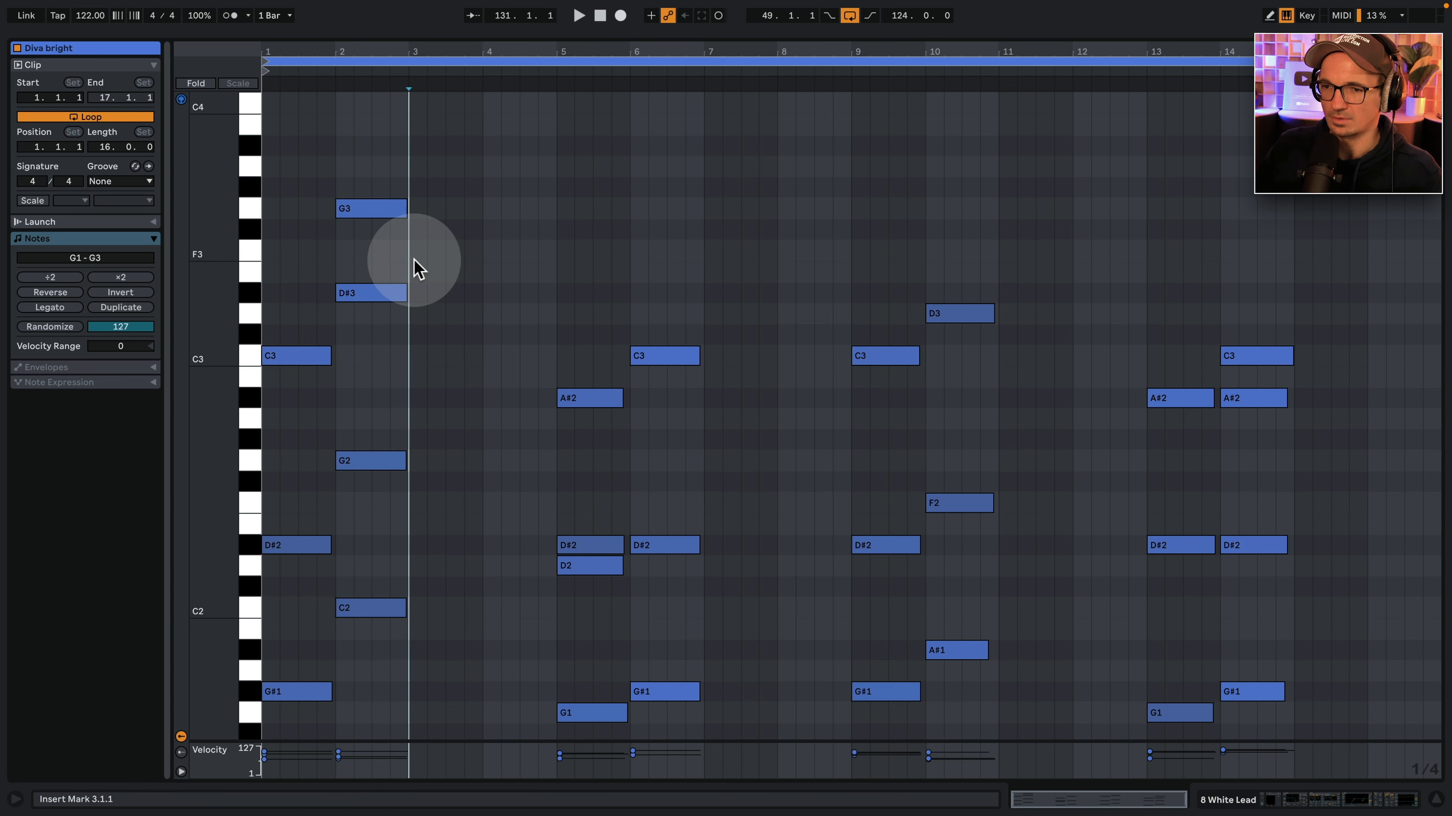
pyautogui.doubleClick(417, 250)
pyautogui.press('Delete')
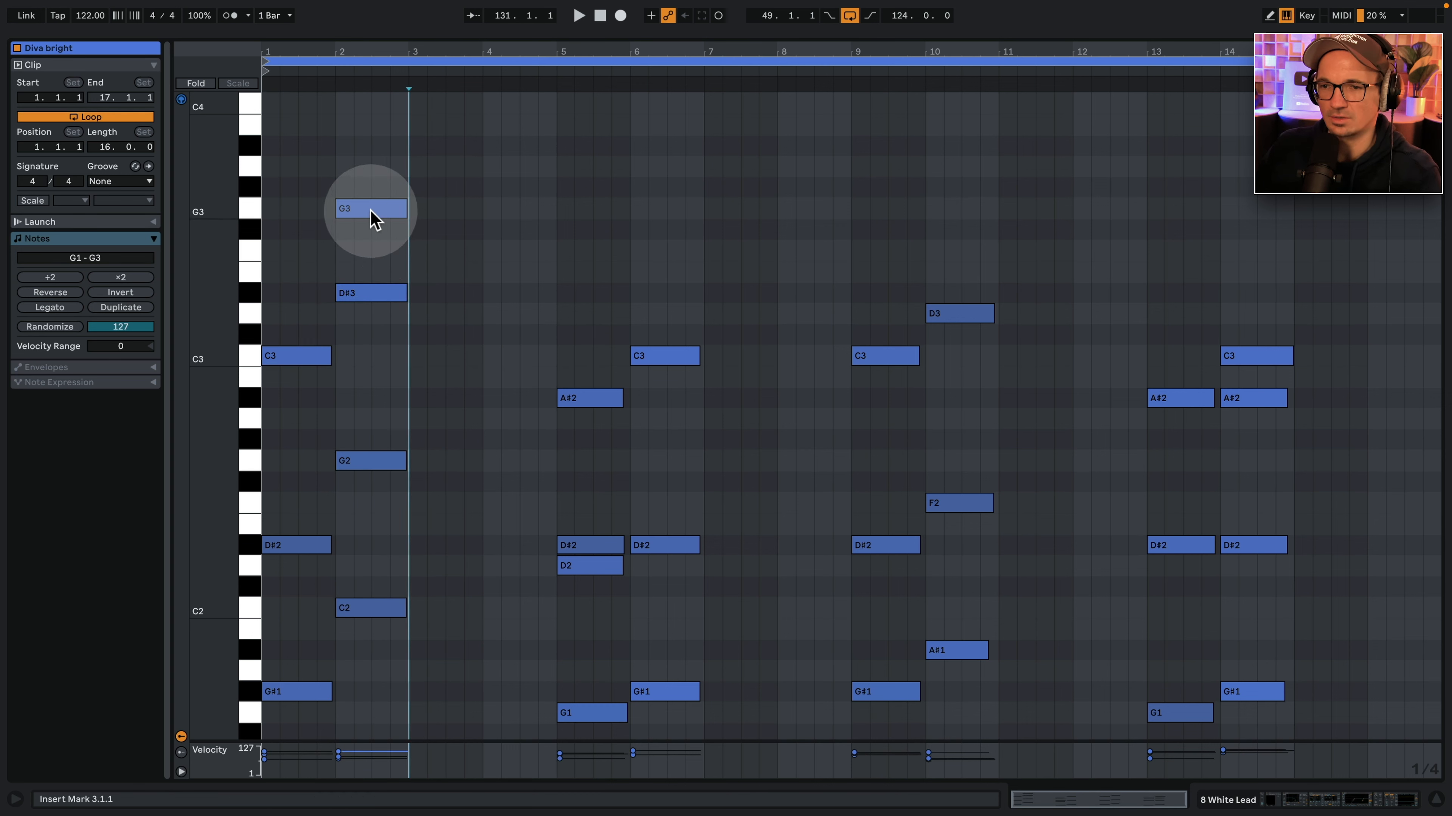
# Add an F3 on top of the bar 5 chord in the Diva bright clip and select the chords through bar 9.
pyautogui.doubleClick(593, 250)
pyautogui.moveTo(599, 214); pyautogui.dragTo(592, 781)
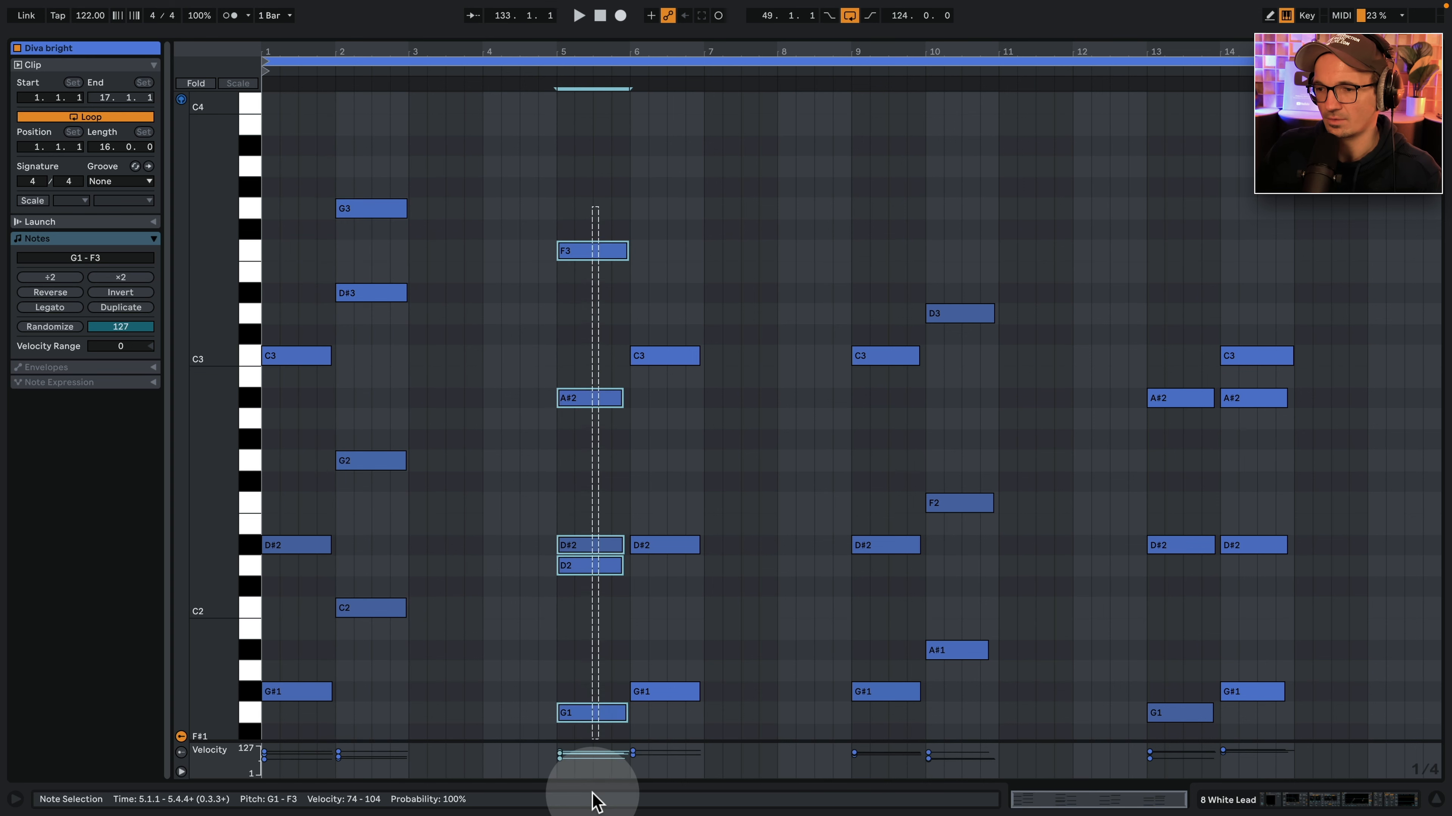
pyautogui.moveTo(646, 337); pyautogui.dragTo(693, 780)
pyautogui.moveTo(852, 292); pyautogui.dragTo(865, 778)
# Add an F3 on top of the bar 10 chord by copying its D3, and copy that F3 onto the bar 13 chord.
pyautogui.click(961, 315)
pyautogui.moveTo(950, 309); pyautogui.dragTo(954, 271)
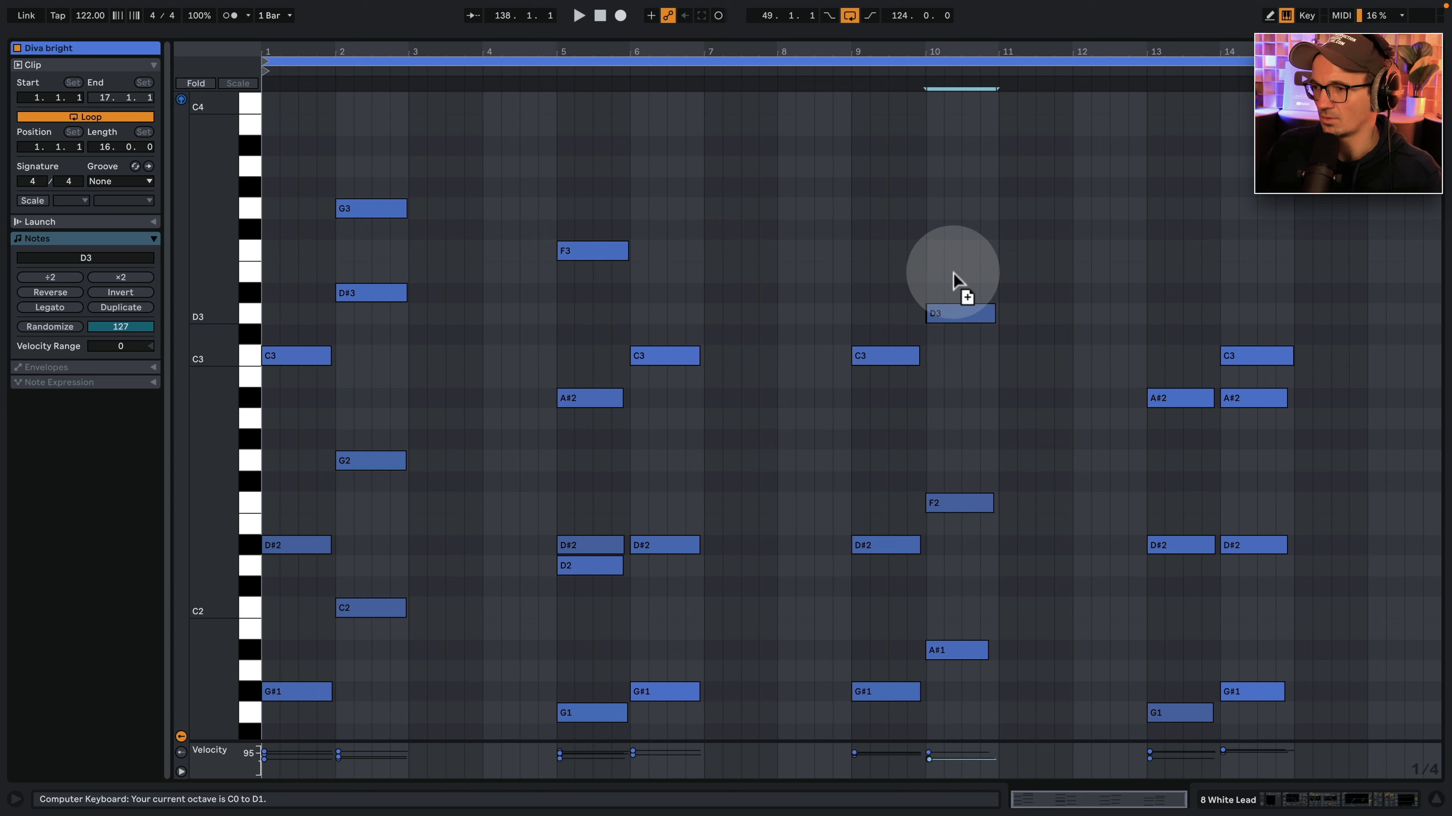
pyautogui.click(1054, 235)
pyautogui.moveTo(953, 260); pyautogui.dragTo(1171, 261)
pyautogui.moveTo(1166, 181); pyautogui.dragTo(1171, 811)
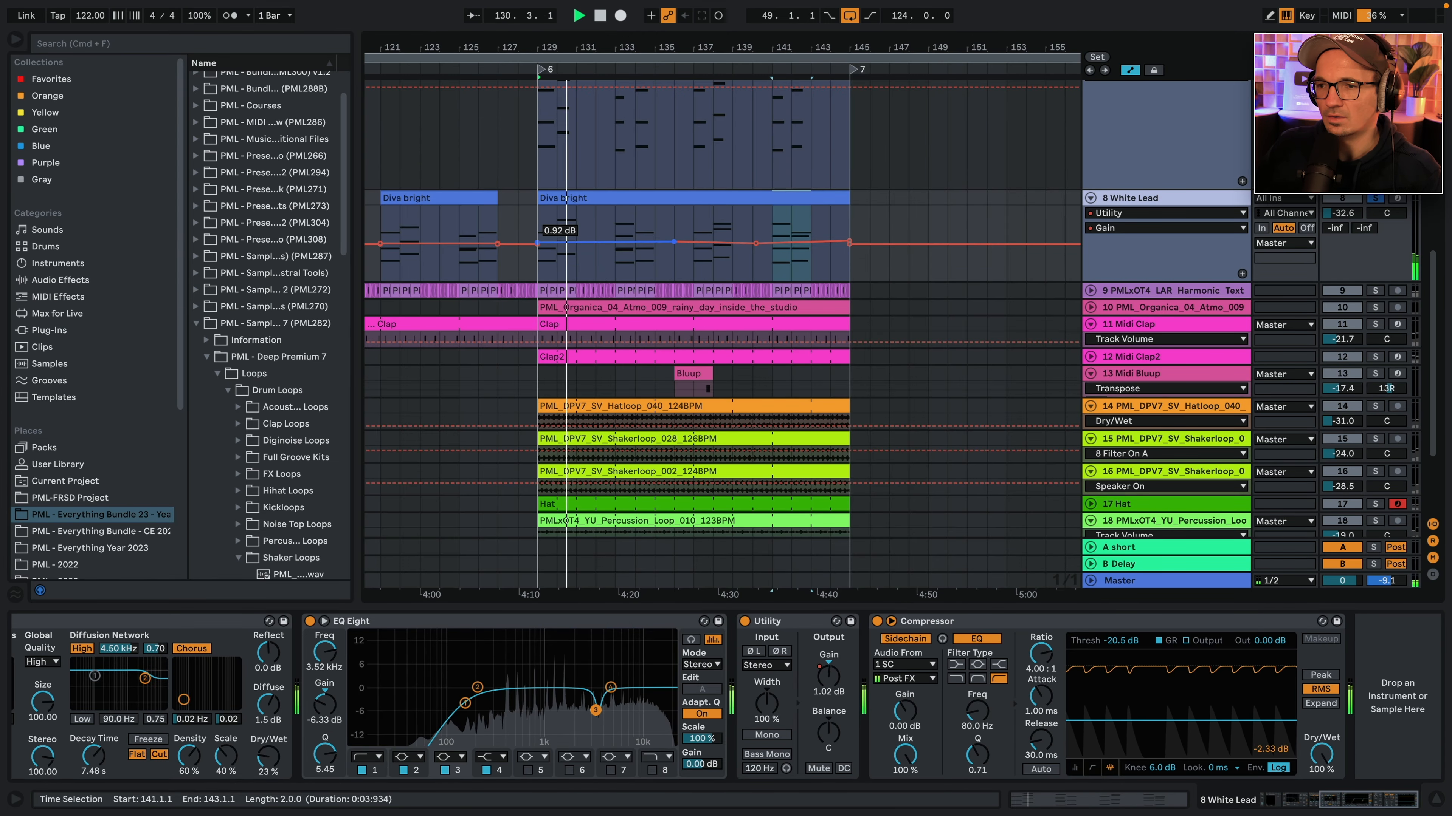
# Stop playback, unsolo the White Lead track, and play the arrangement from bar 128.
pyautogui.press('space')
pyautogui.click(1376, 199)
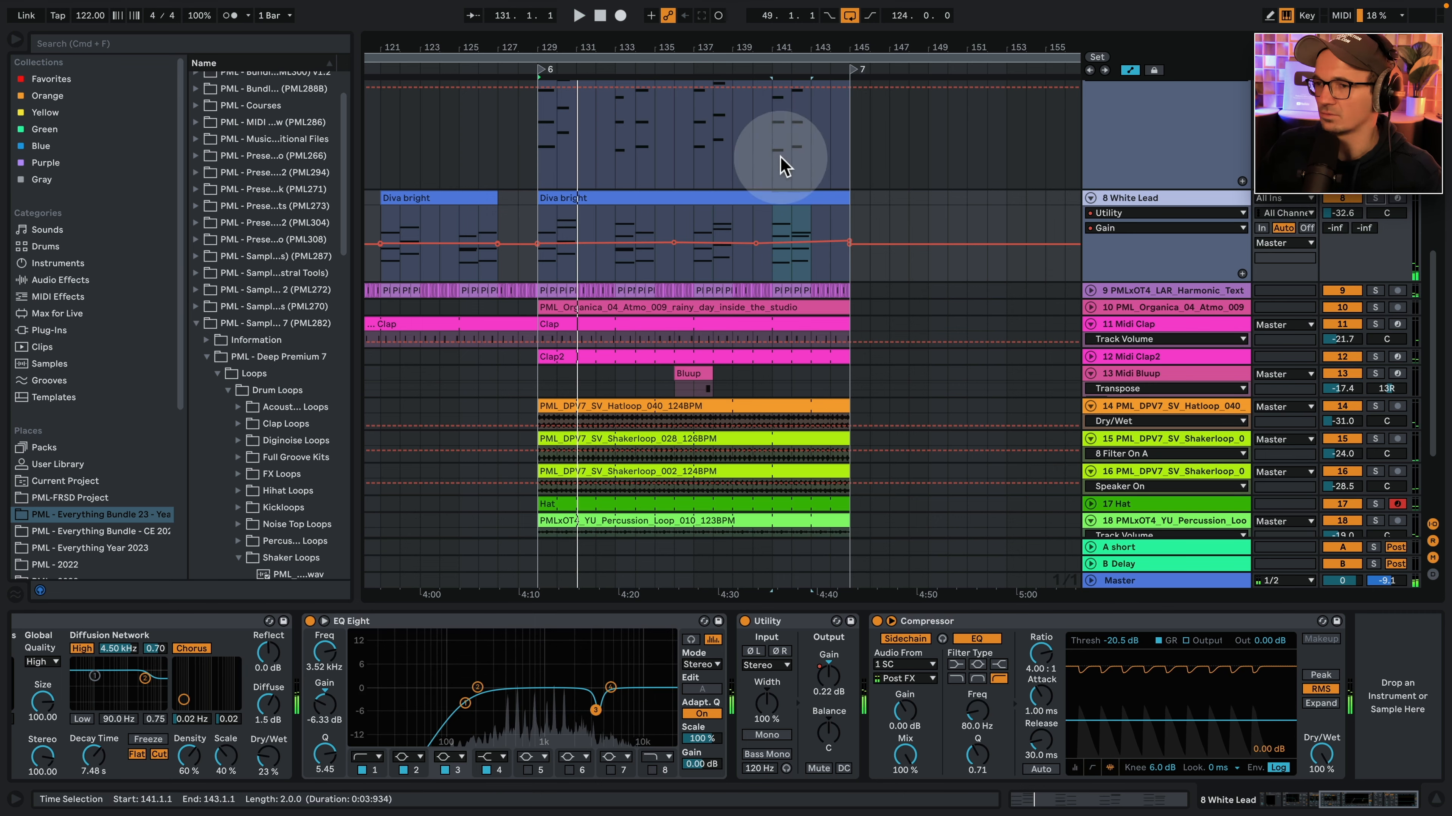
pyautogui.click(523, 217)
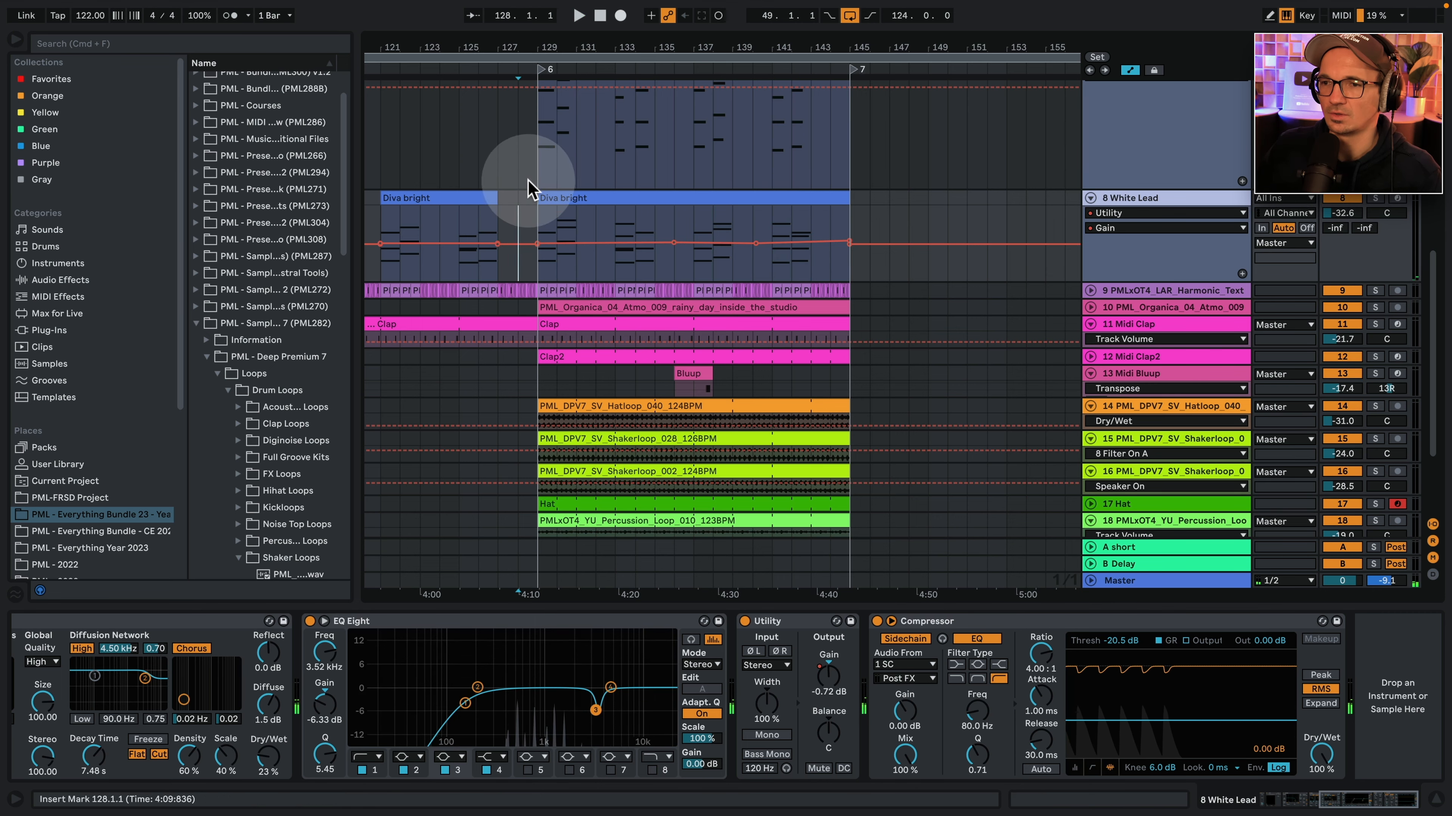
pyautogui.scroll(5, 543, 238)
pyautogui.press('space')
# Shape a short rise in the Bass filter frequency automation from about 433 Hz at bar 128, and play it.
pyautogui.moveTo(537, 135); pyautogui.dragTo(586, 173)
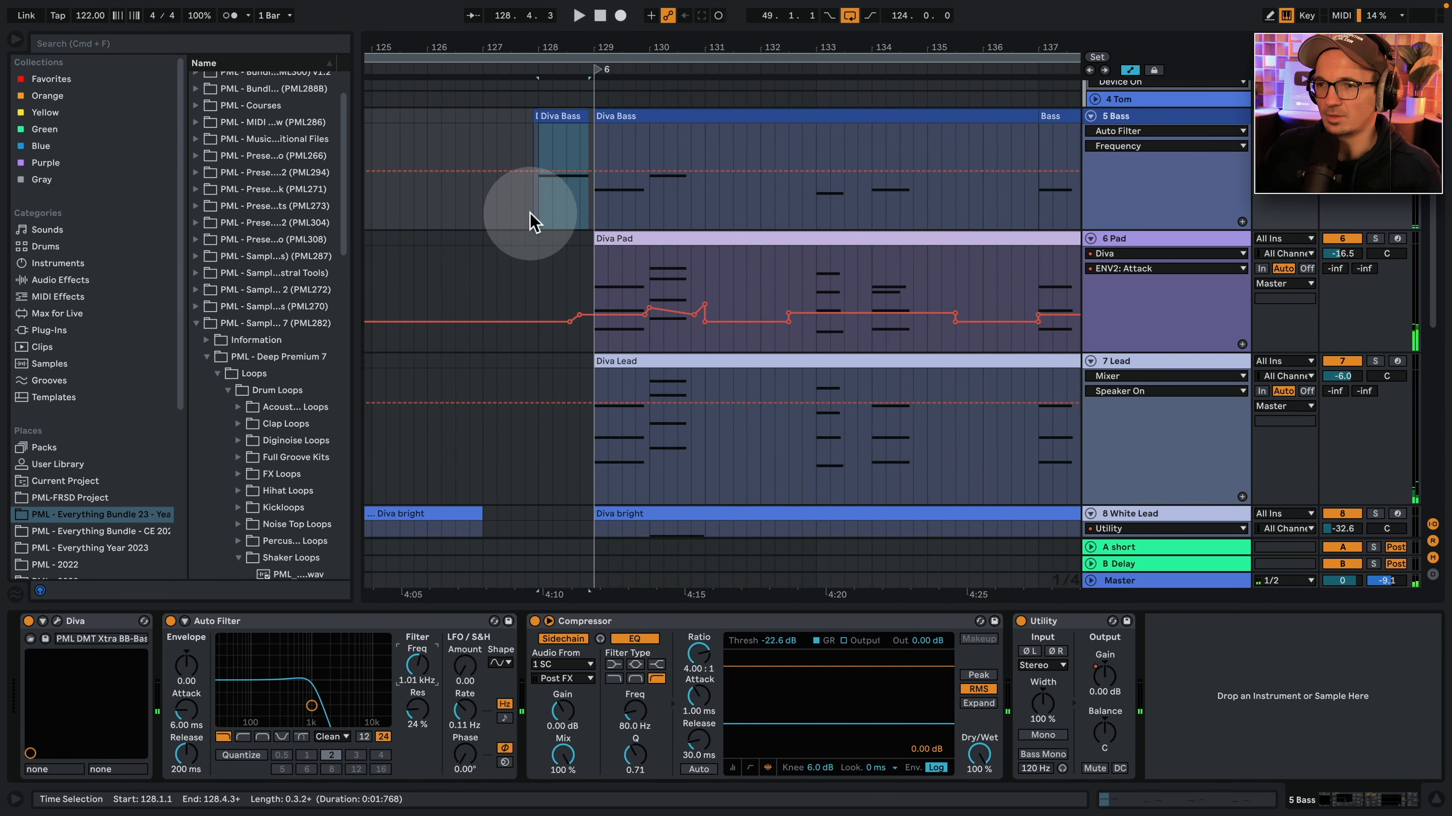
pyautogui.moveTo(541, 216); pyautogui.dragTo(578, 214)
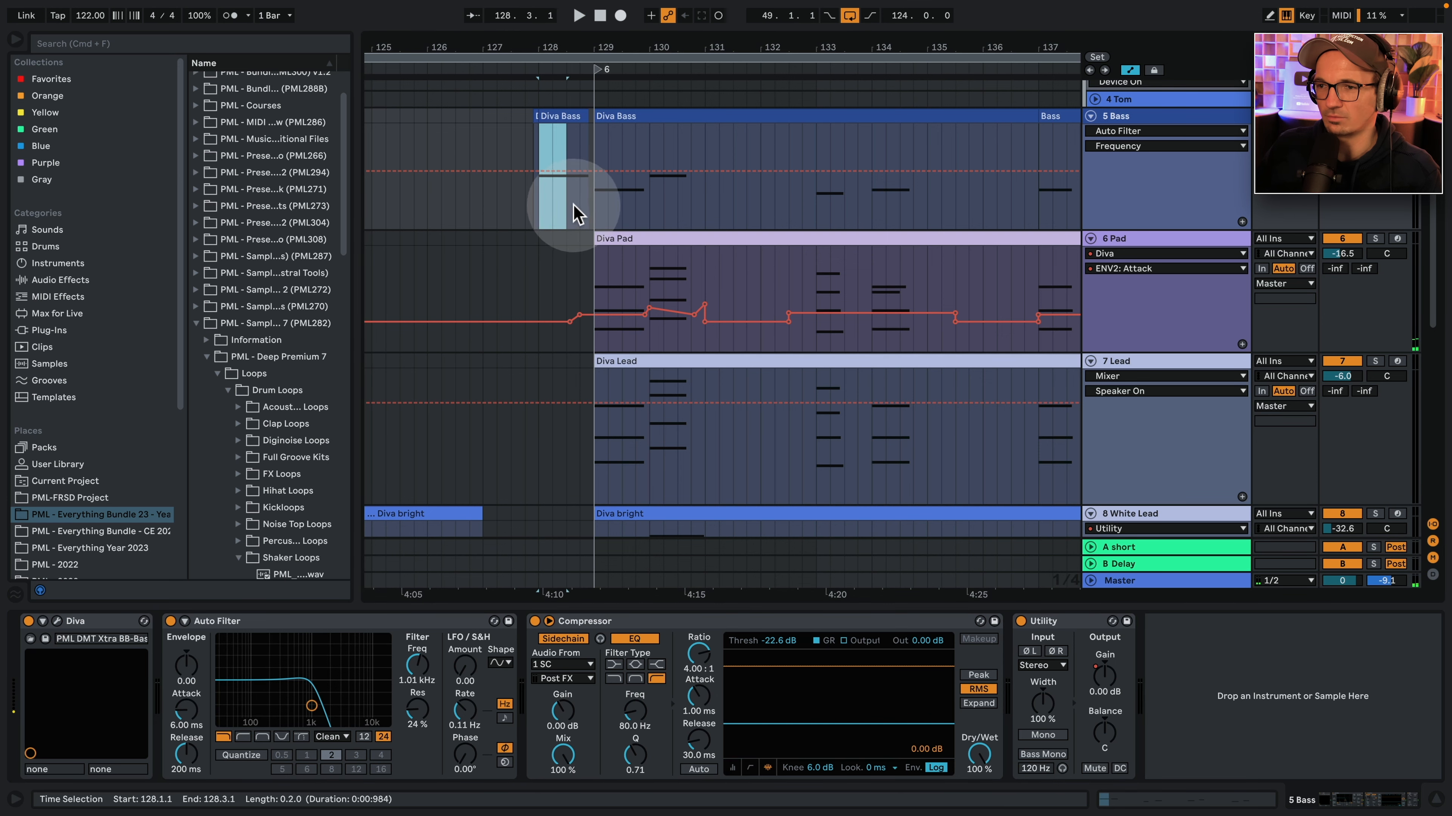
pyautogui.click(538, 135)
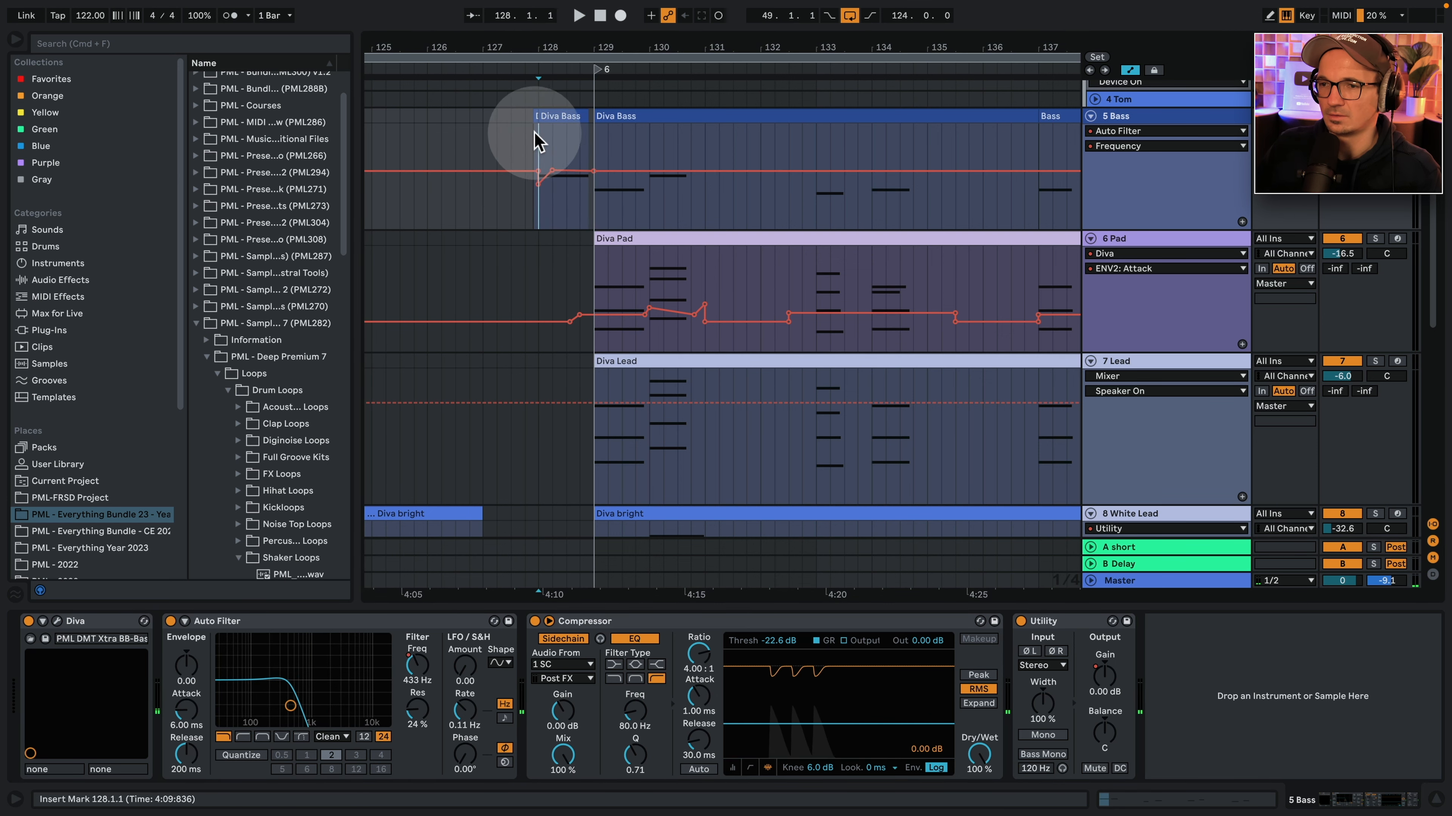
pyautogui.press('space')
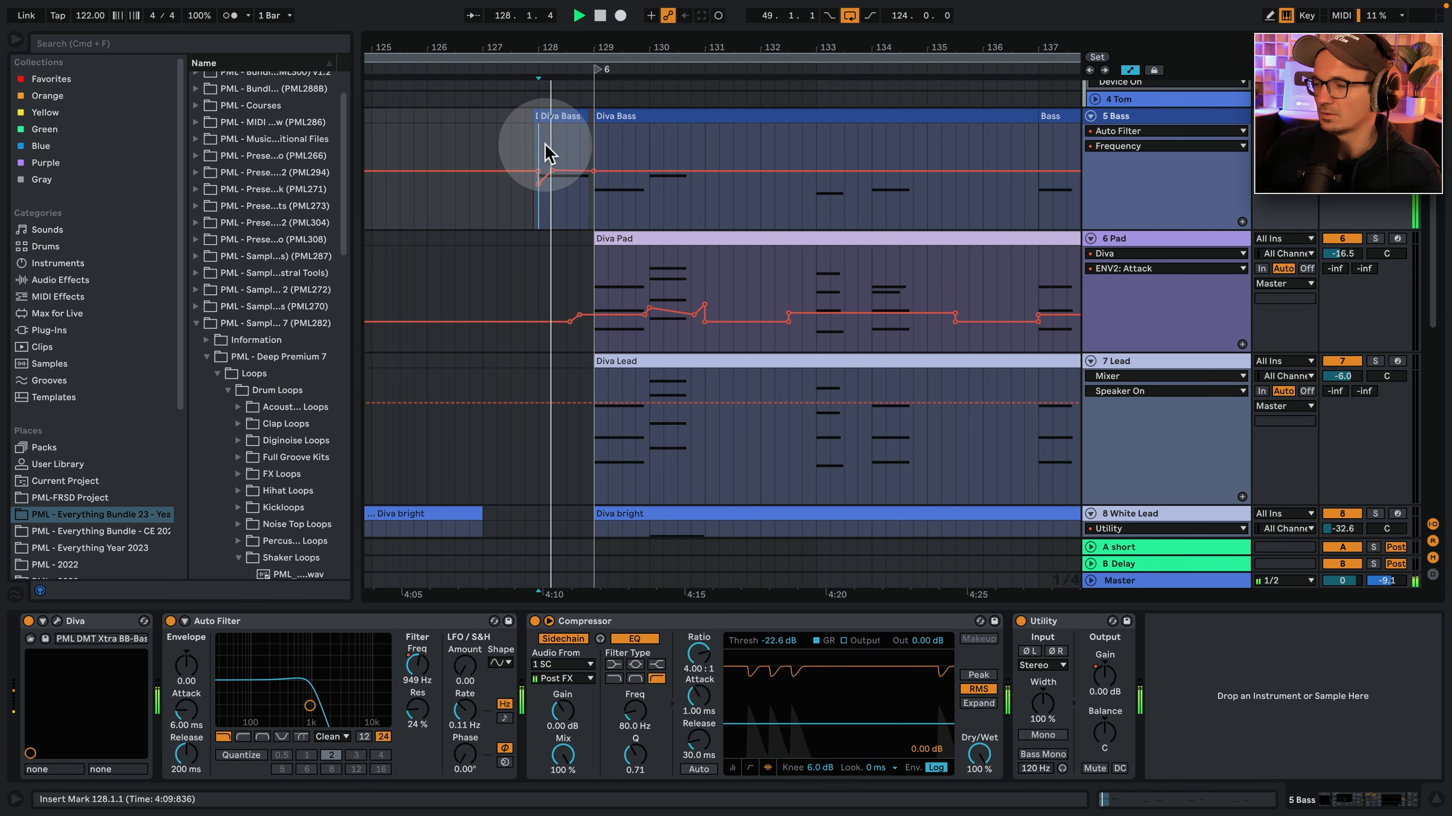
# Collapse the Bass track, reduce the height of the Lead and Pad tracks, and listen to the second drop up to bar 142.
pyautogui.click(1091, 116)
pyautogui.click(1160, 344)
pyautogui.moveTo(1120, 399); pyautogui.dragTo(1120, 296)
pyautogui.scroll(-6, 648, 320)
pyautogui.scroll(2, 1004, 324)
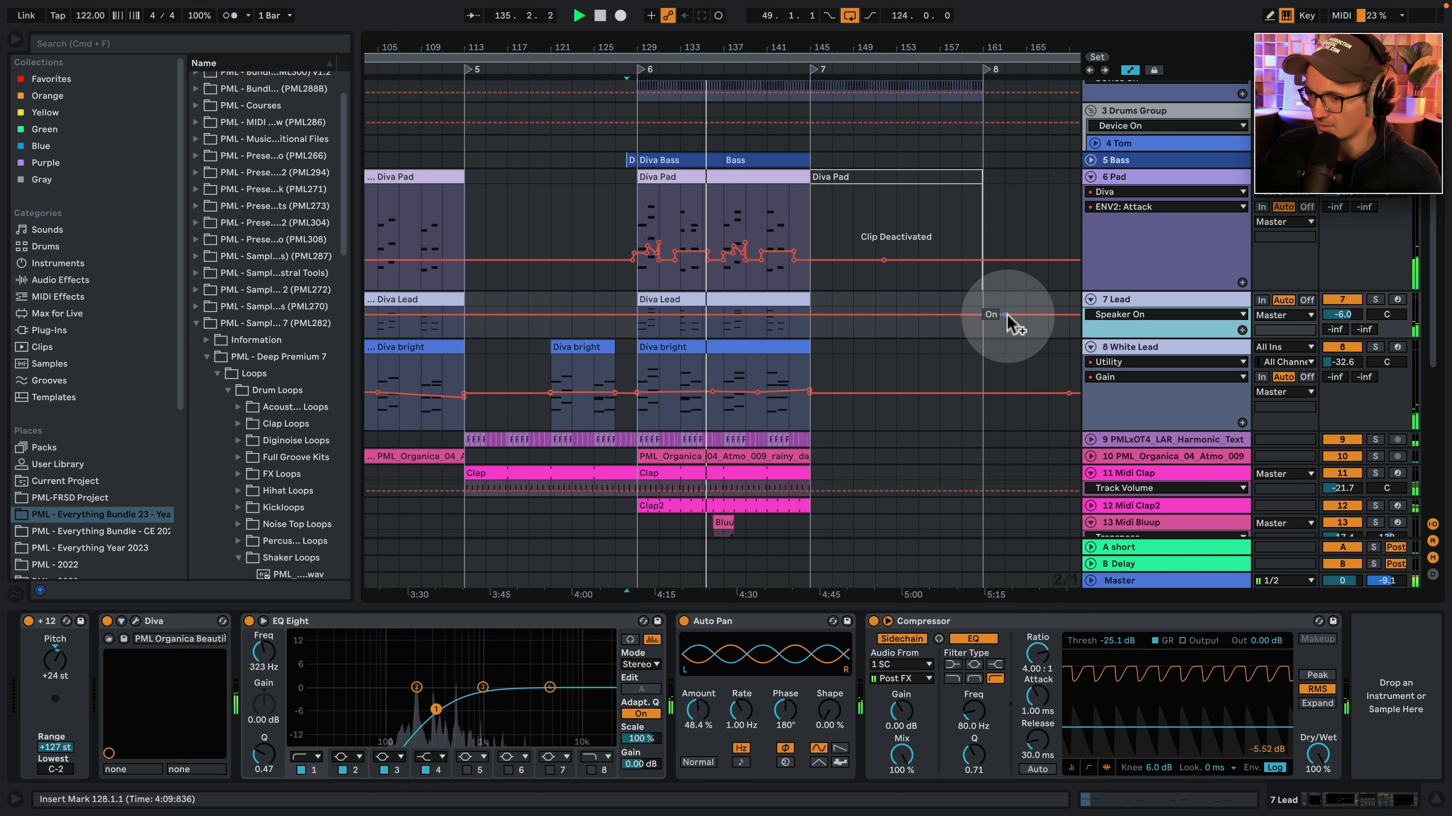
pyautogui.click(1005, 315)
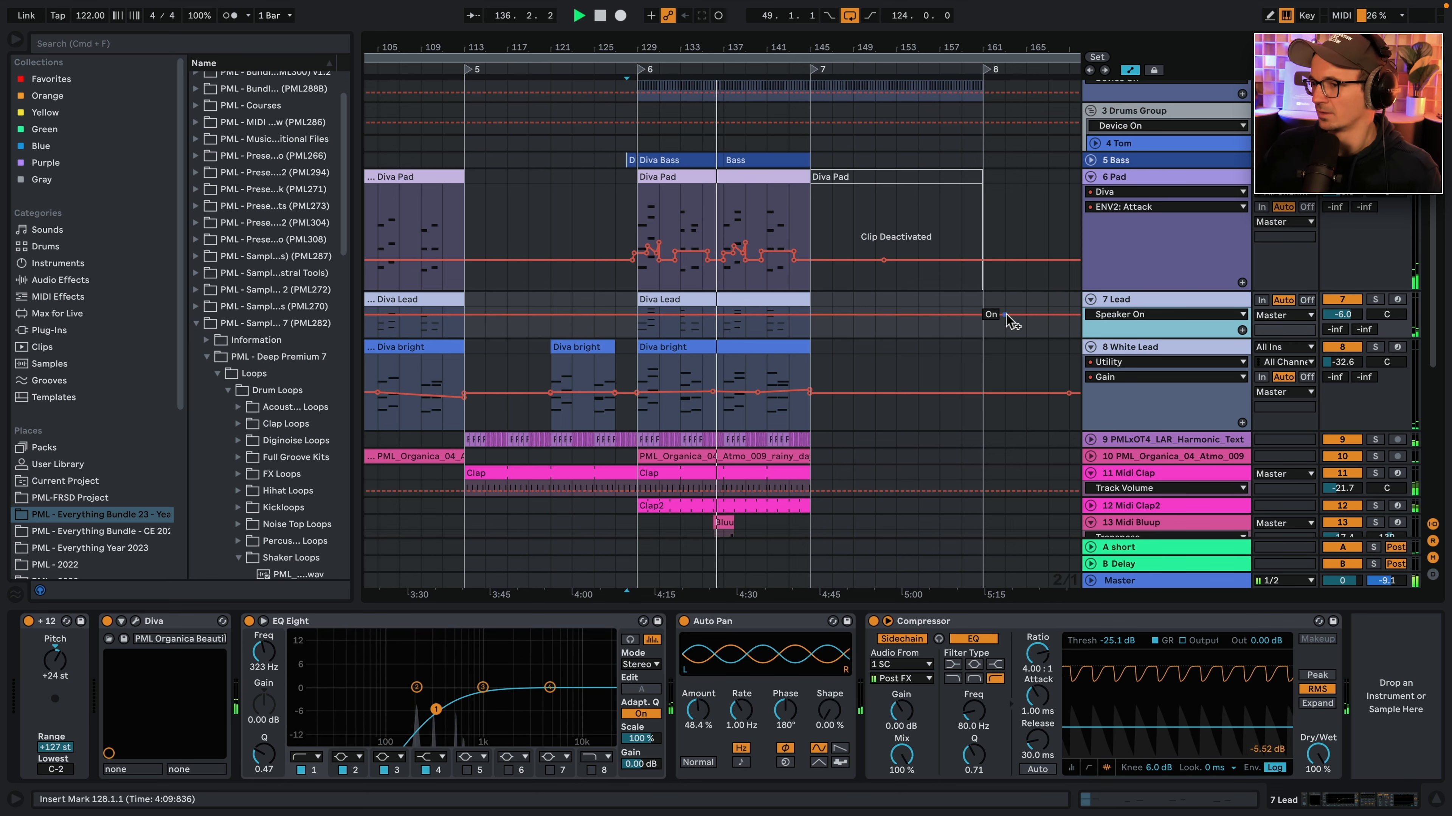
pyautogui.click(1007, 315)
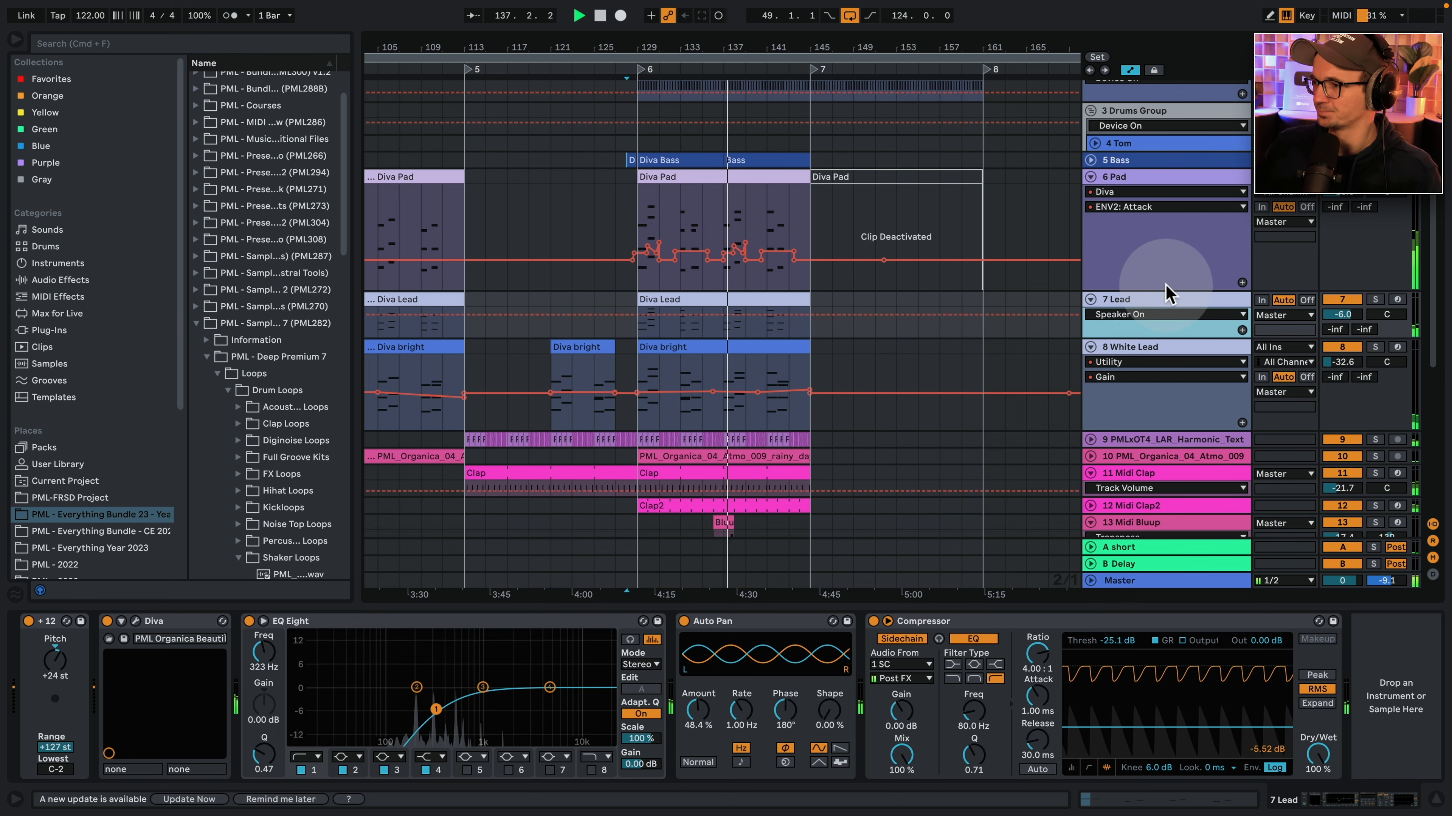
pyautogui.moveTo(1166, 293); pyautogui.dragTo(1169, 232)
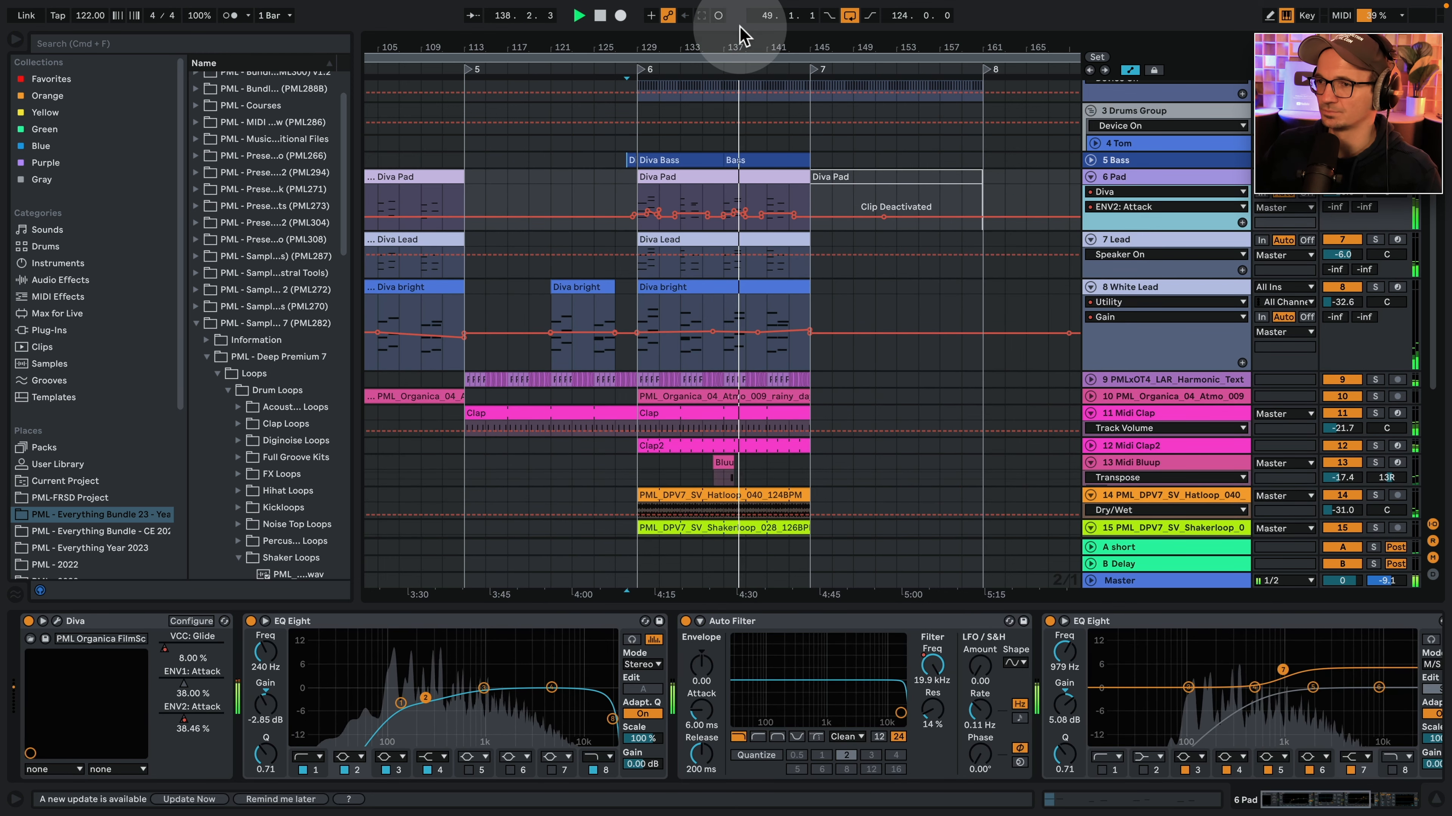
pyautogui.moveTo(743, 79); pyautogui.dragTo(742, 40)
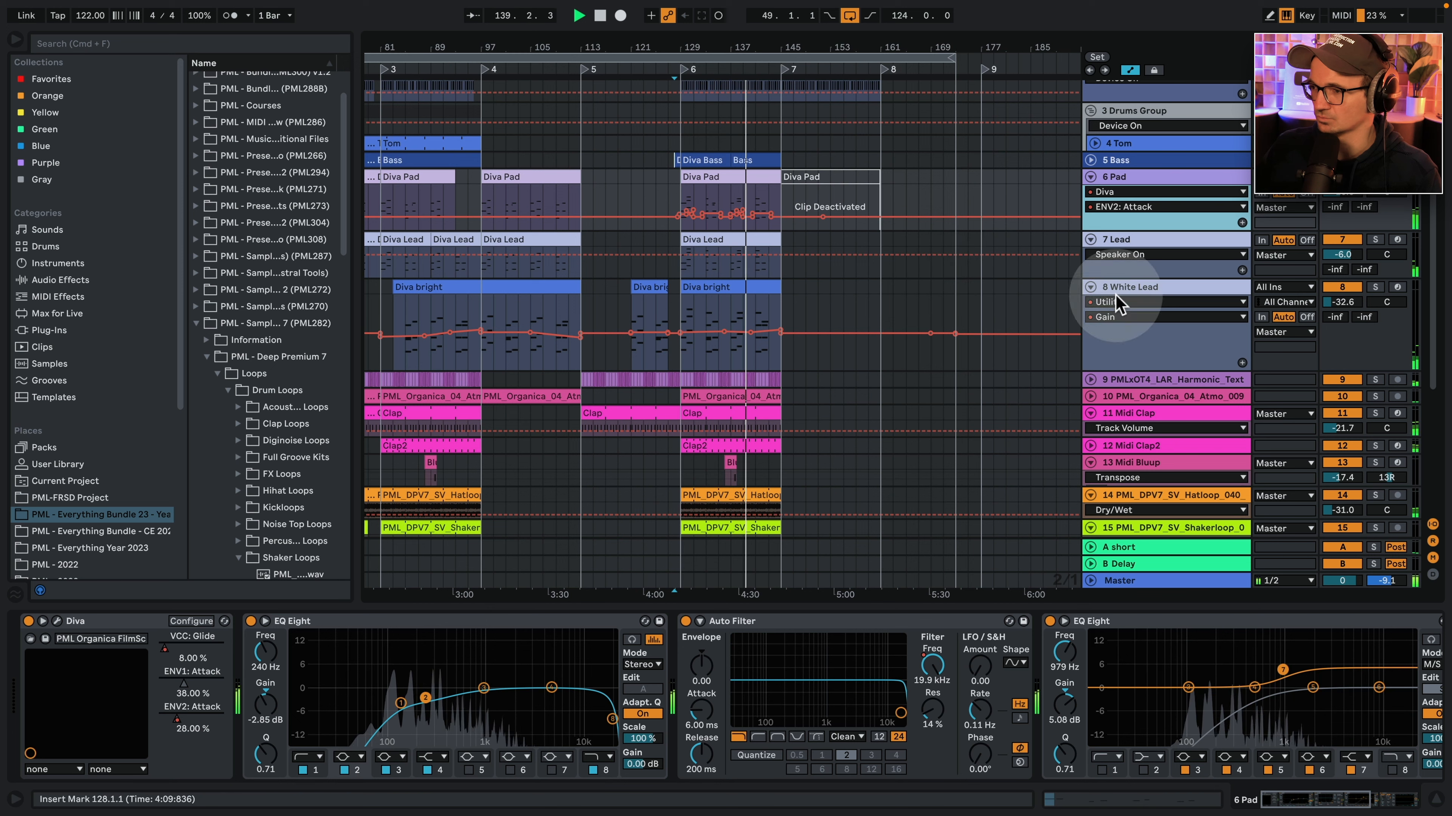
pyautogui.click(1139, 295)
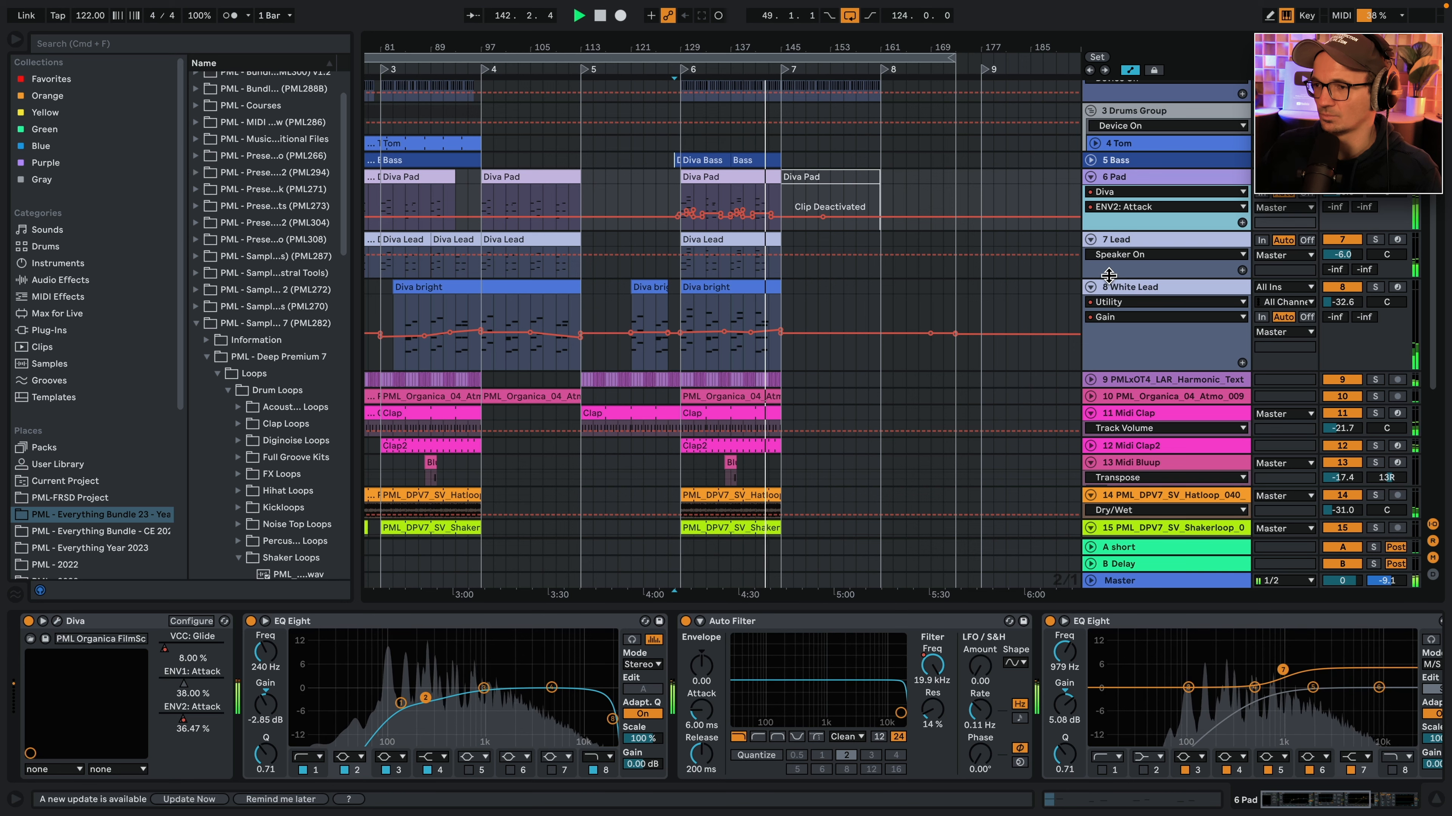
pyautogui.press('space')
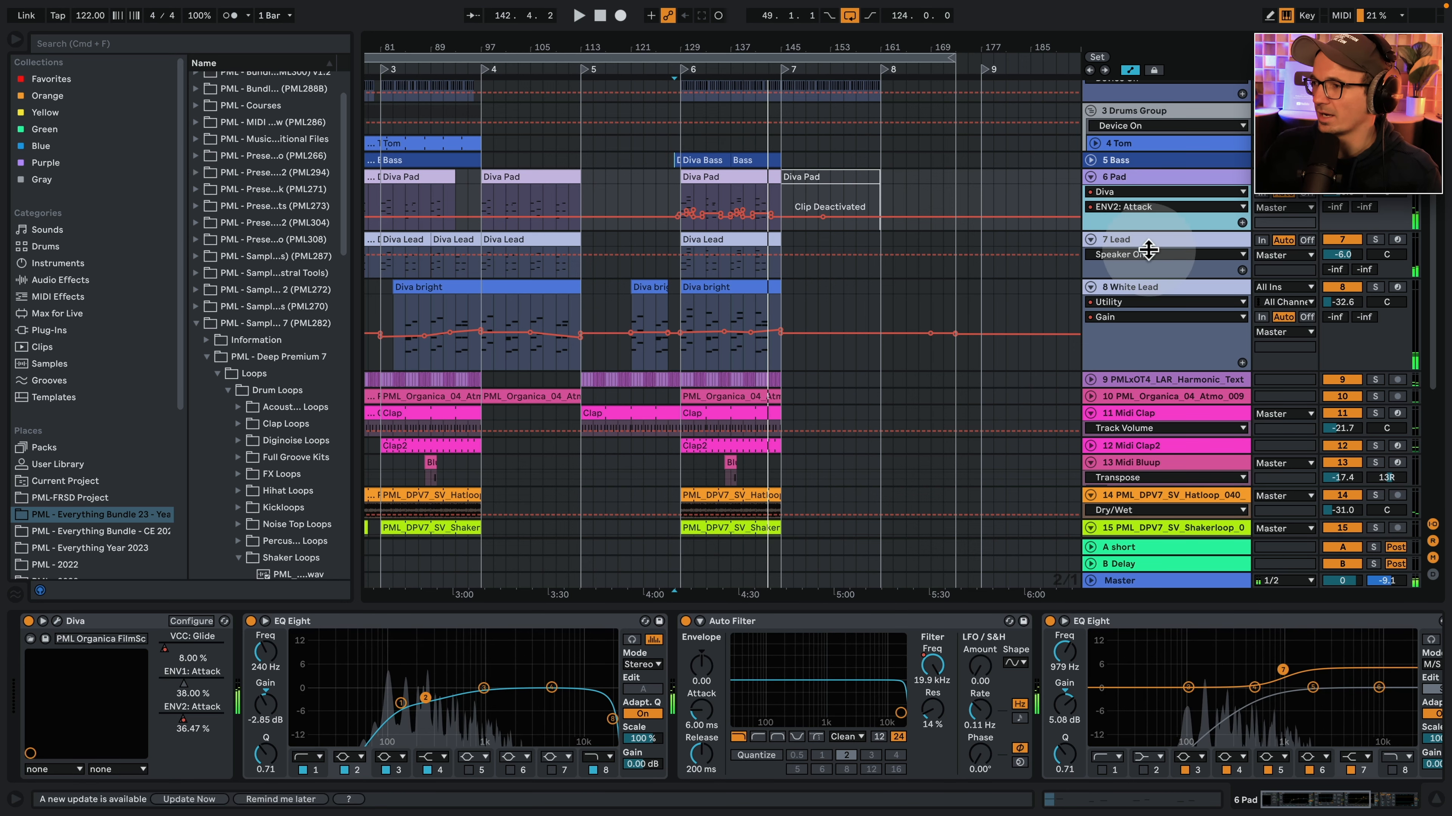
# Enlarge the Pad track and add a Utility effect at the end of its device chain.
pyautogui.moveTo(1149, 250); pyautogui.dragTo(1148, 294)
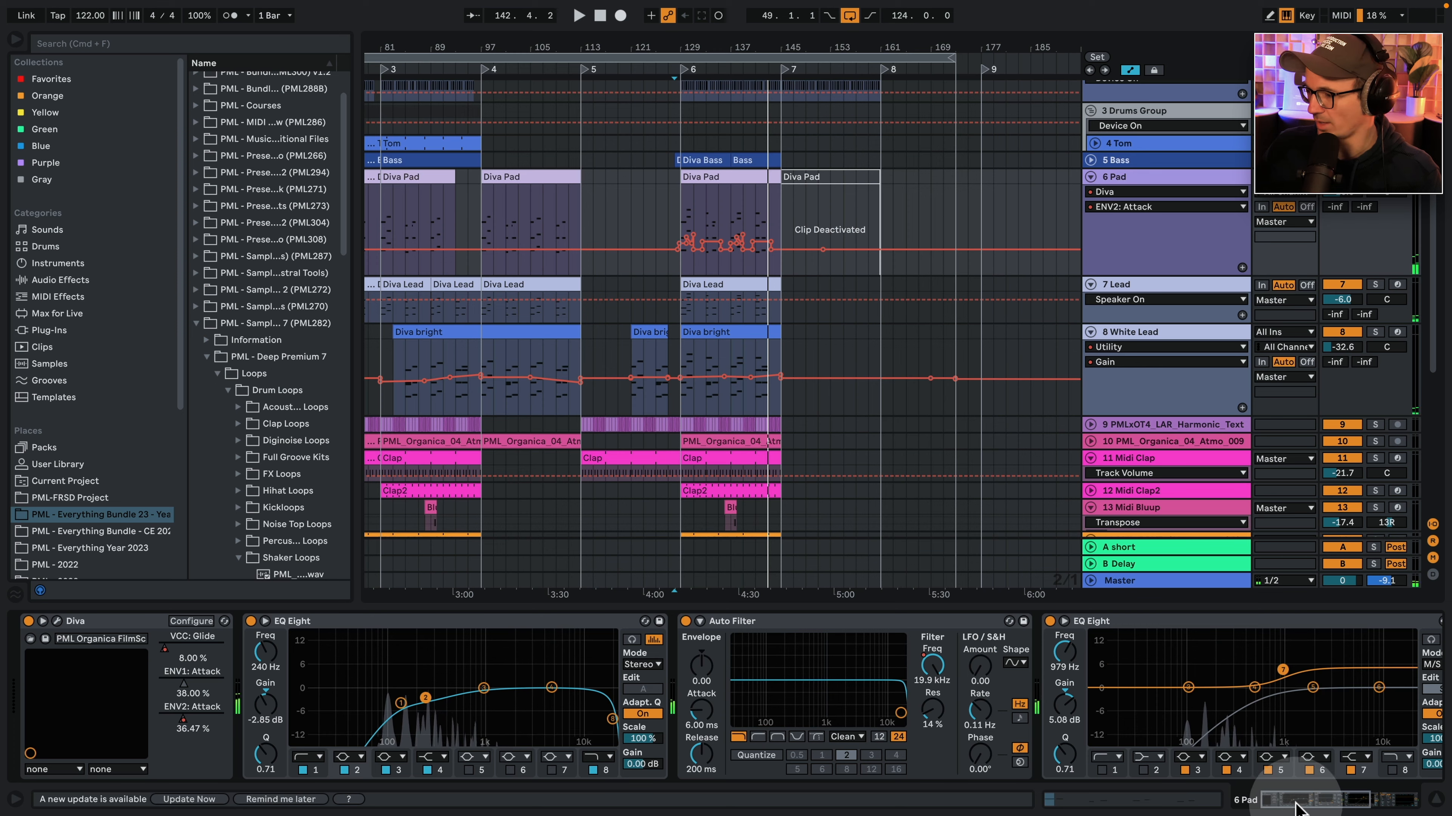
pyautogui.moveTo(1294, 809); pyautogui.dragTo(1344, 807)
pyautogui.click(59, 280)
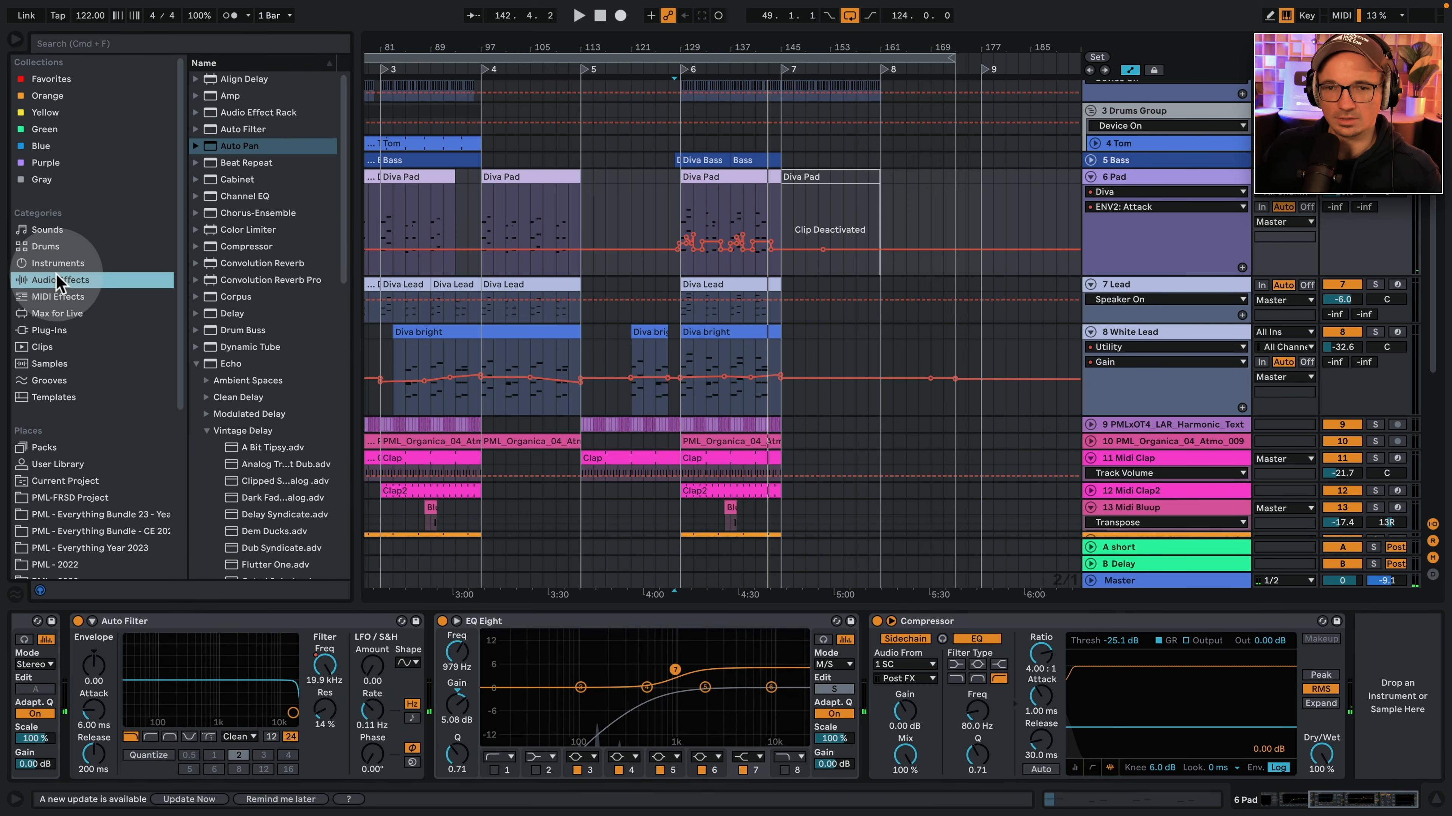
pyautogui.scroll(-15, 210, 389)
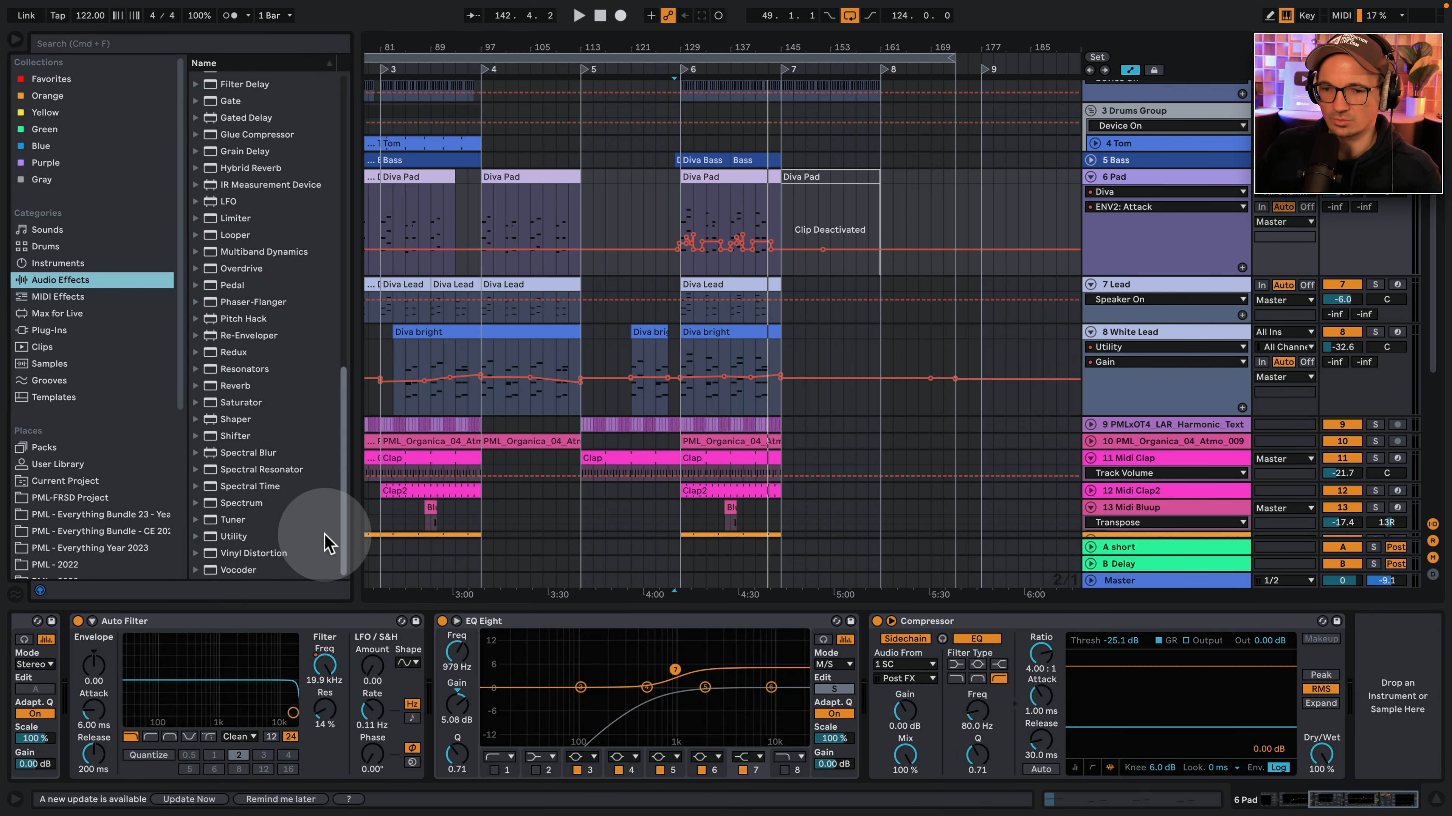
pyautogui.moveTo(323, 543); pyautogui.dragTo(1400, 666)
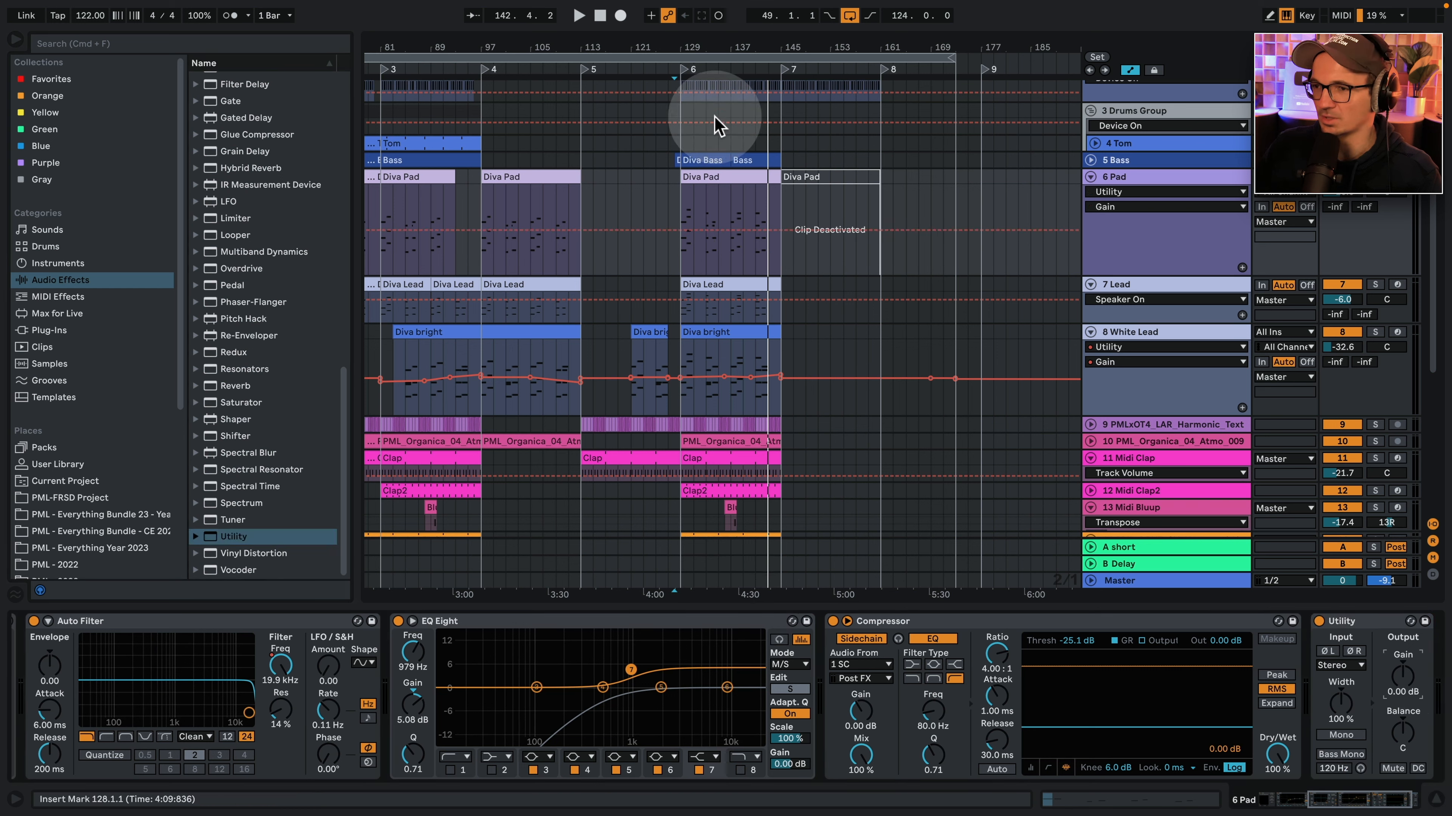
# Lower the Pad's Utility gain automation to about -4.2 dB between bars 127 and 147, and play from bar 129.
pyautogui.moveTo(668, 259); pyautogui.dragTo(793, 228)
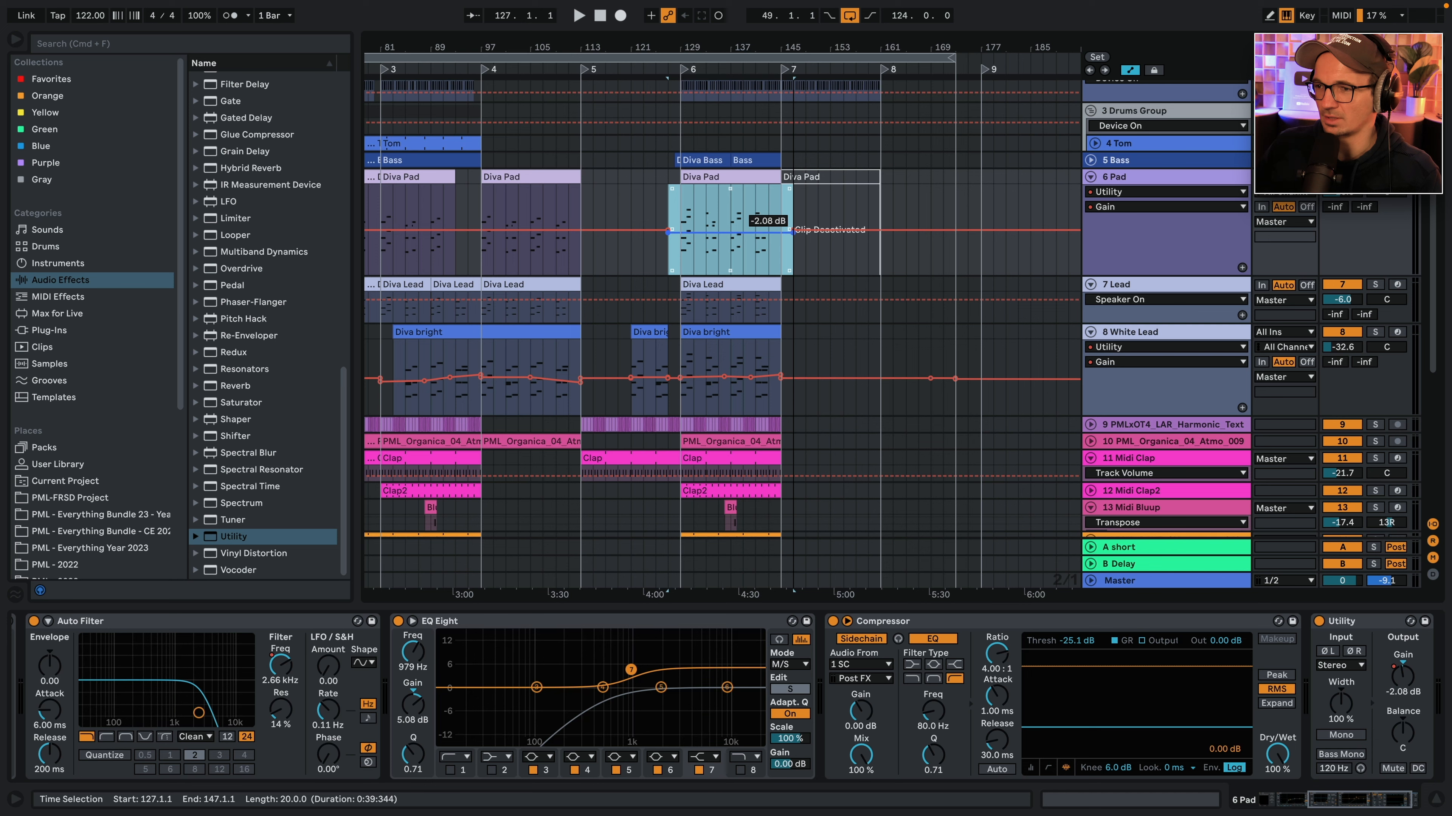
pyautogui.moveTo(702, 249); pyautogui.dragTo(701, 255)
pyautogui.click(680, 220)
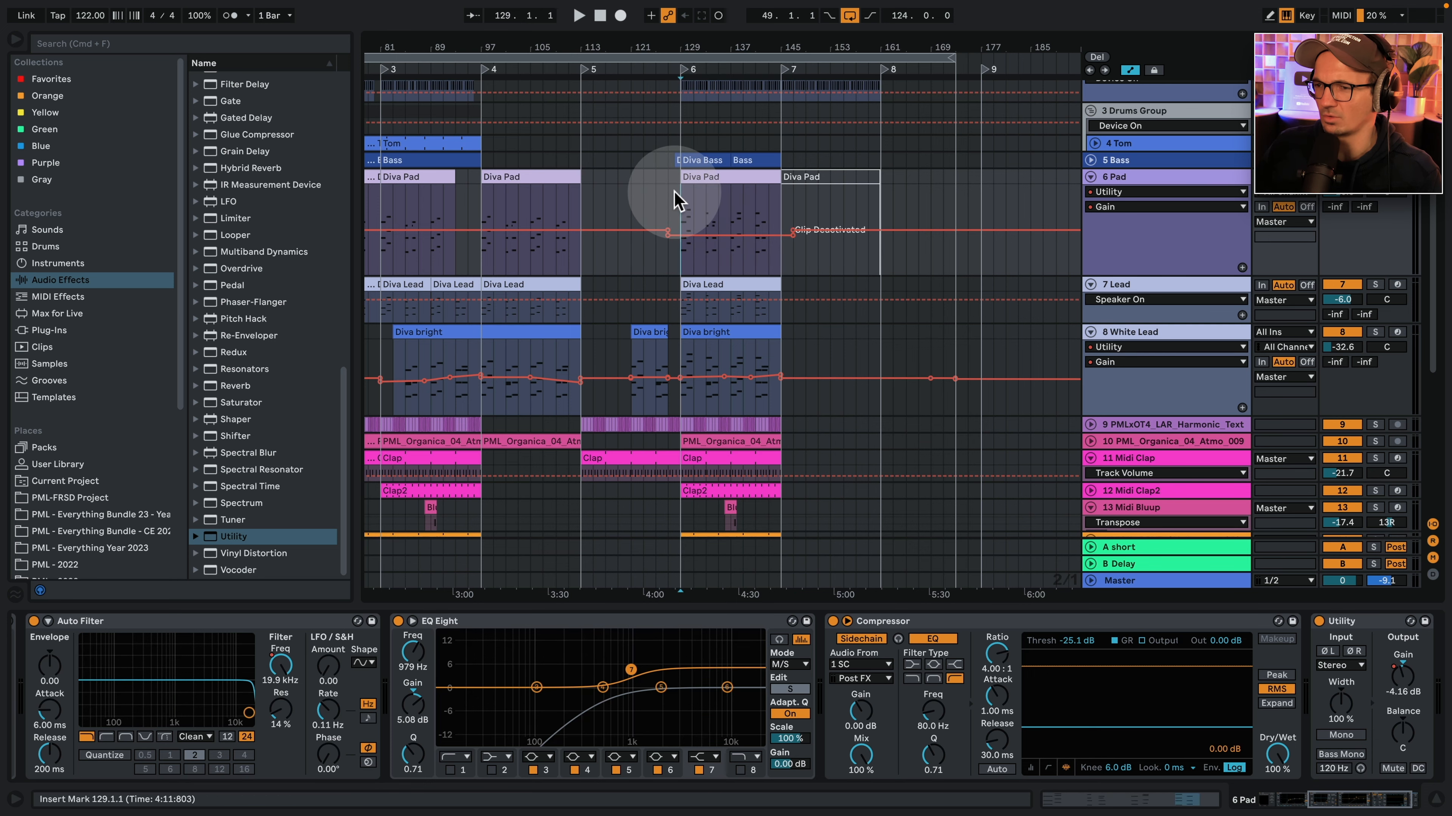
pyautogui.press('space')
pyautogui.moveTo(692, 41); pyautogui.dragTo(689, 114)
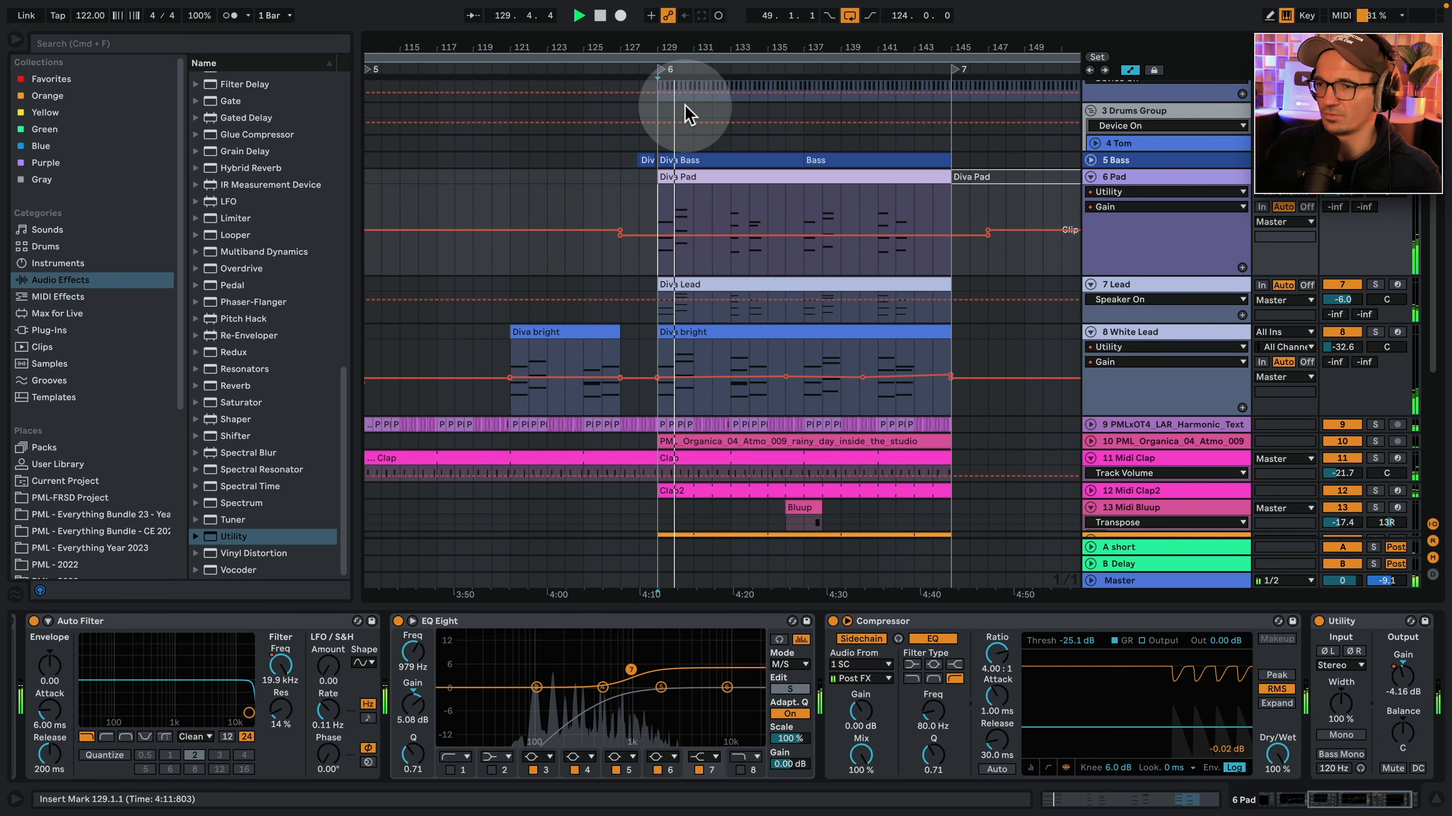
pyautogui.click(707, 234)
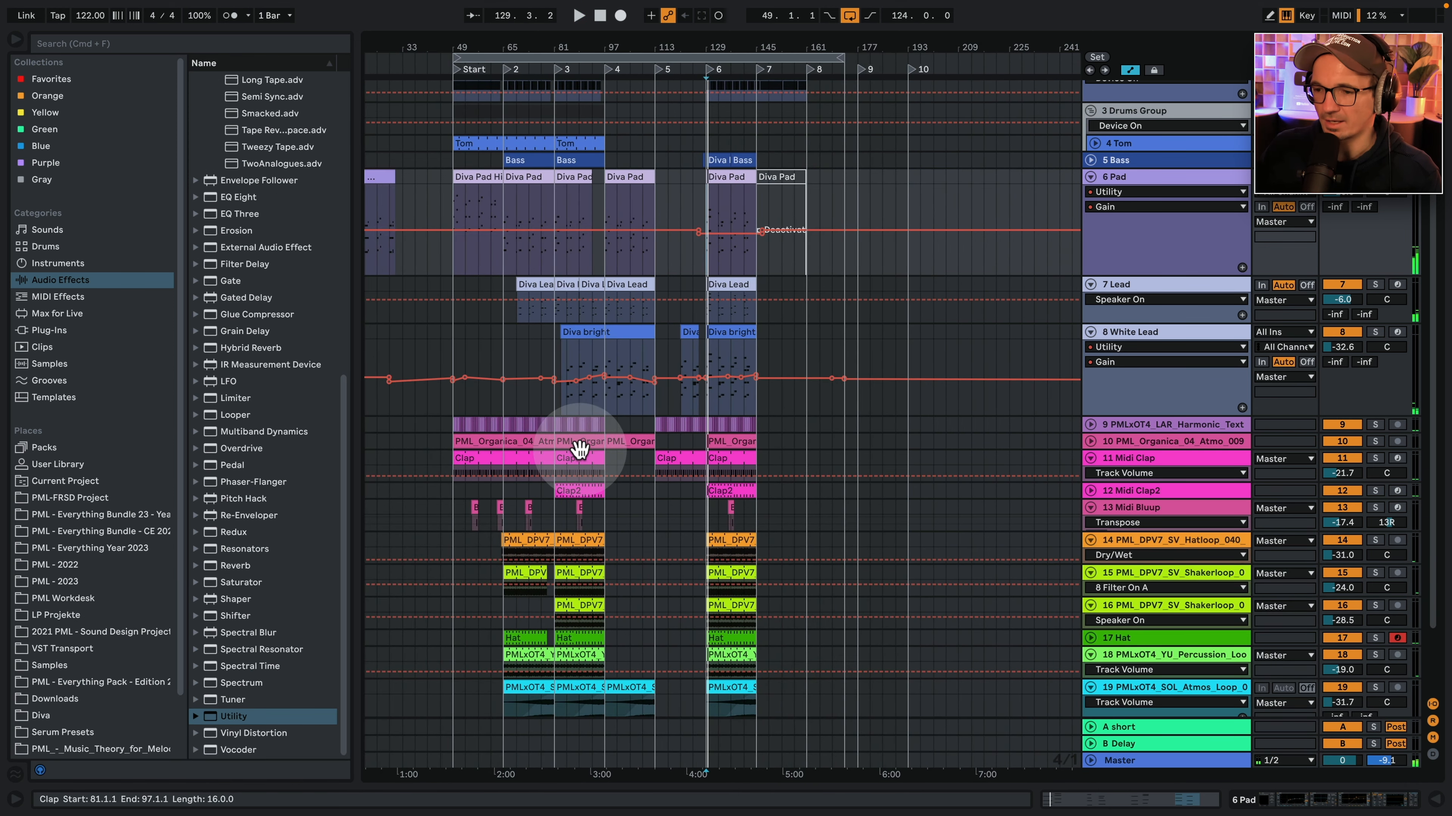
# Copy bars 81–97 of all tracks to bar 145, and extend the copied Tom clip back to bar 129.
pyautogui.moveTo(558, 749); pyautogui.dragTo(792, 147)
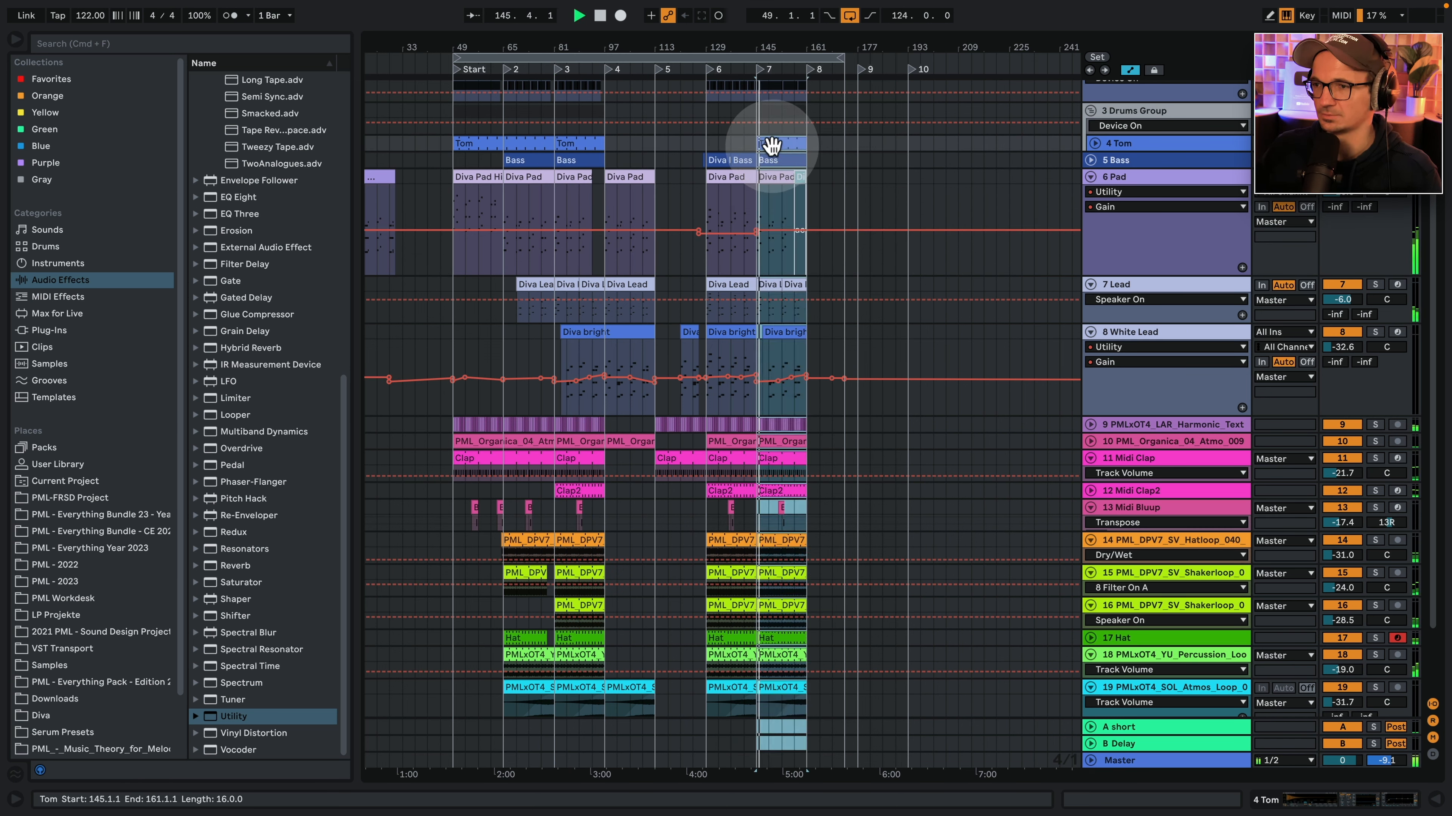
pyautogui.click(764, 143)
pyautogui.click(697, 142)
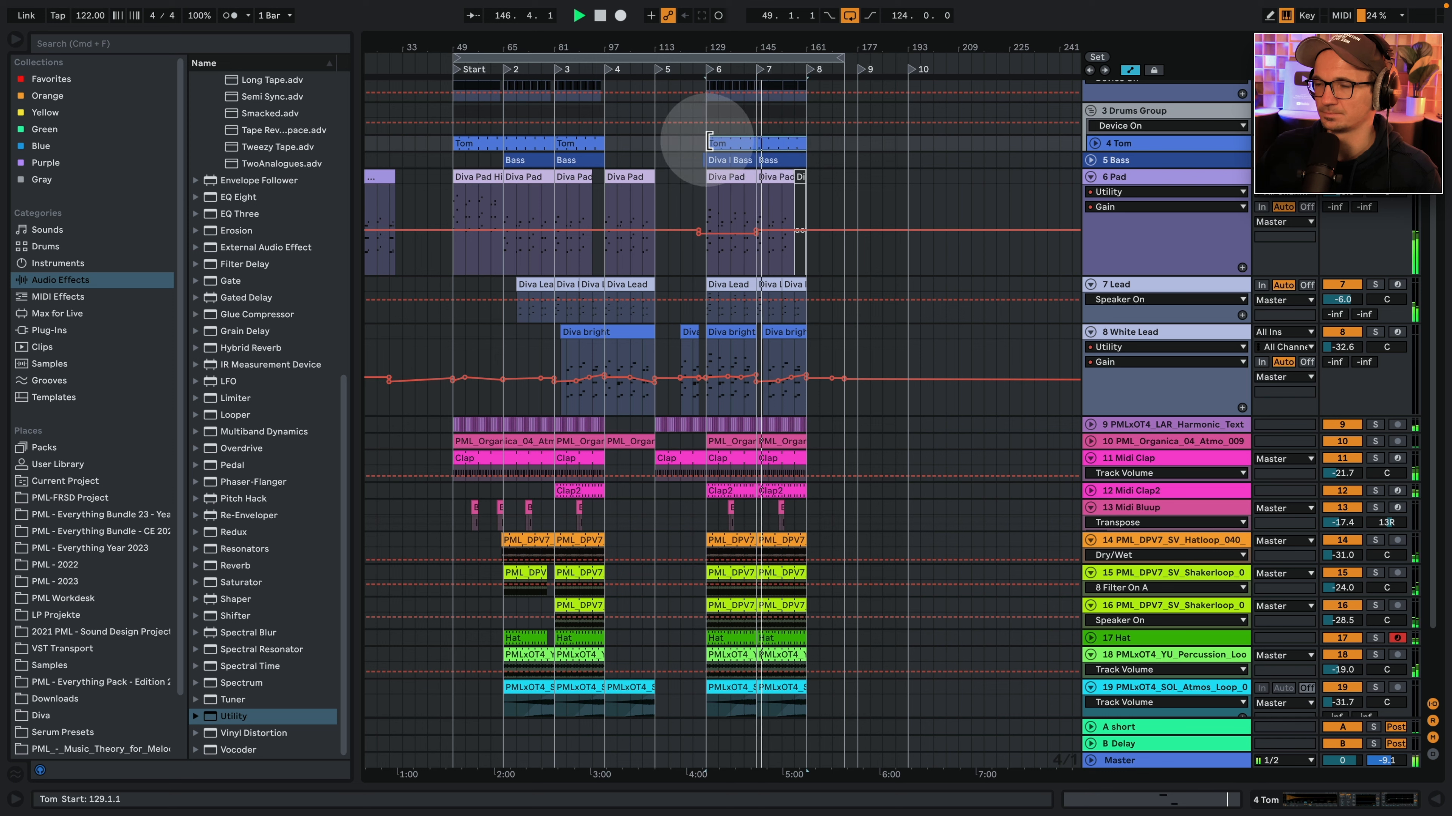
# Deactivate both Lead clips and the White Lead clip between bars 145 and 161.
pyautogui.click(777, 288)
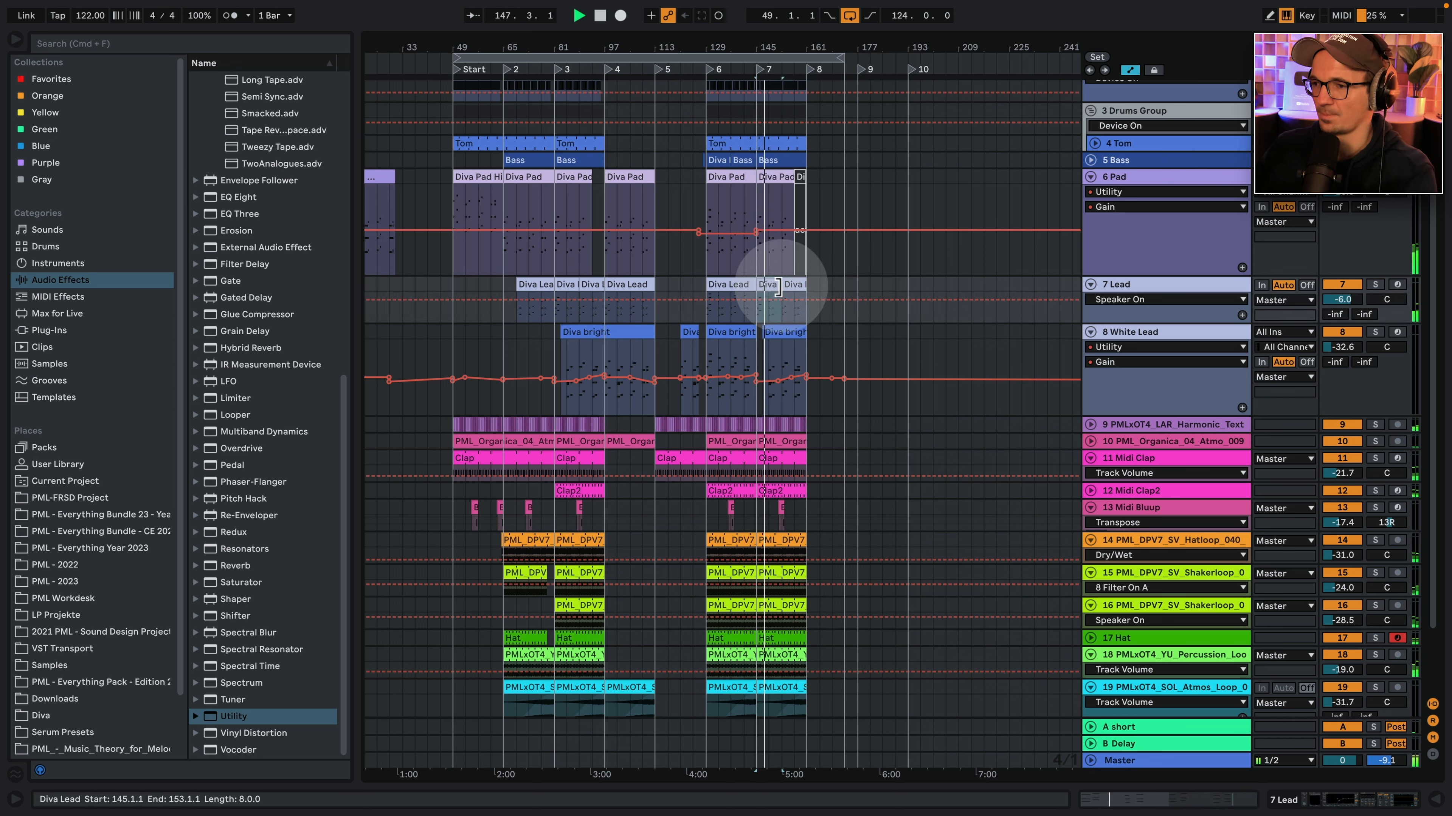
pyautogui.click(797, 283)
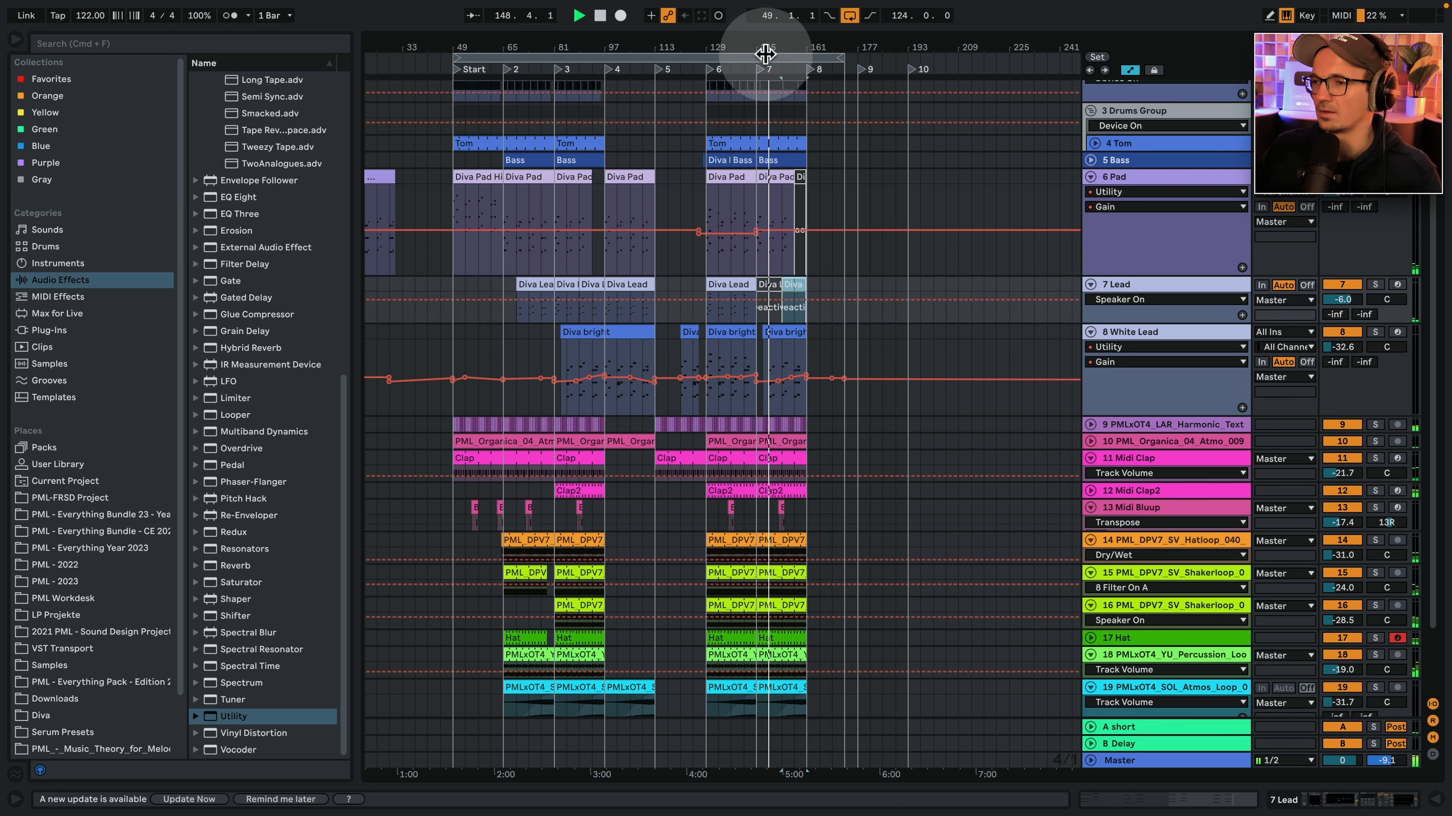
pyautogui.moveTo(774, 48); pyautogui.dragTo(745, 379)
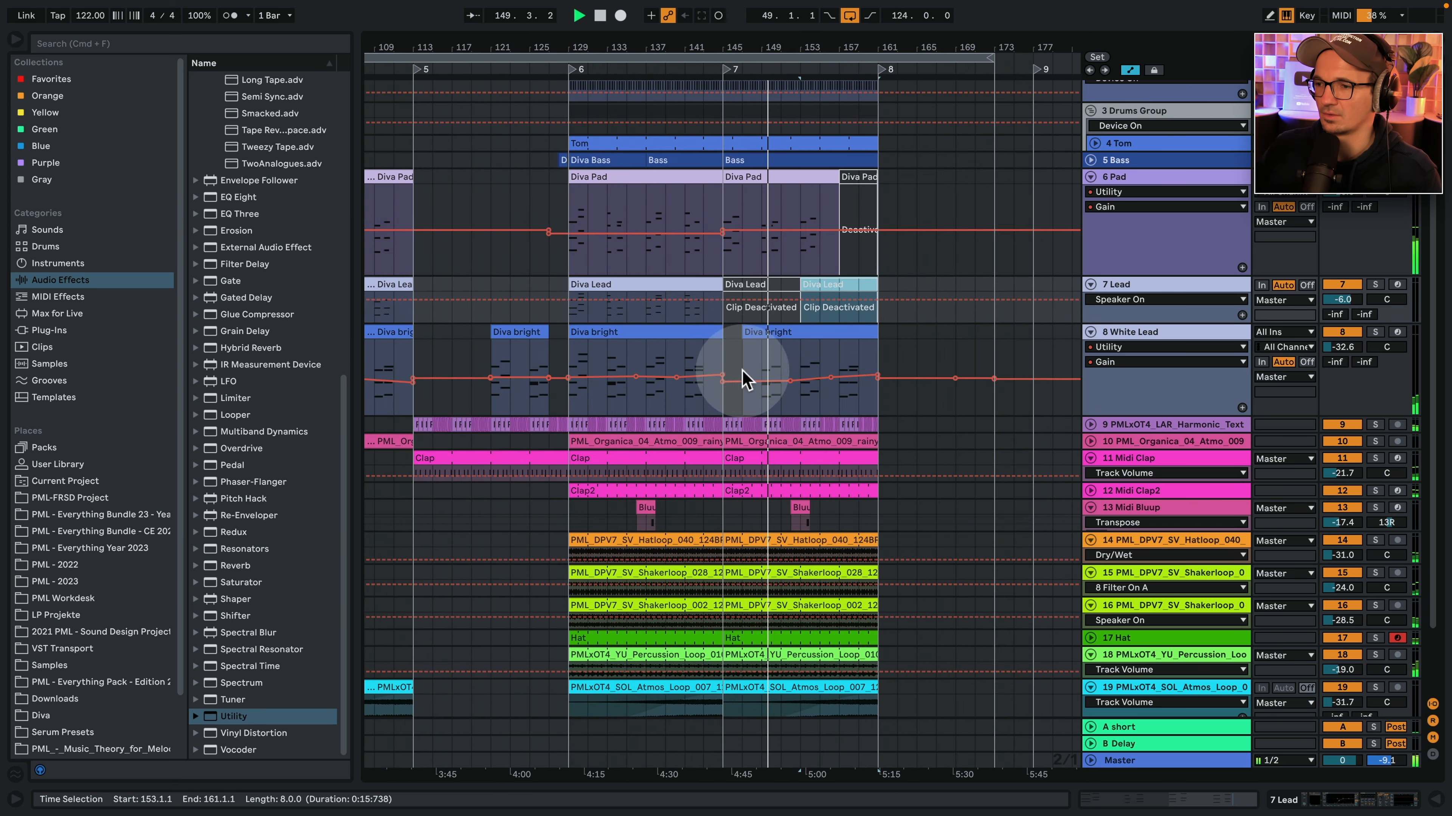
pyautogui.click(807, 335)
pyautogui.press('0')
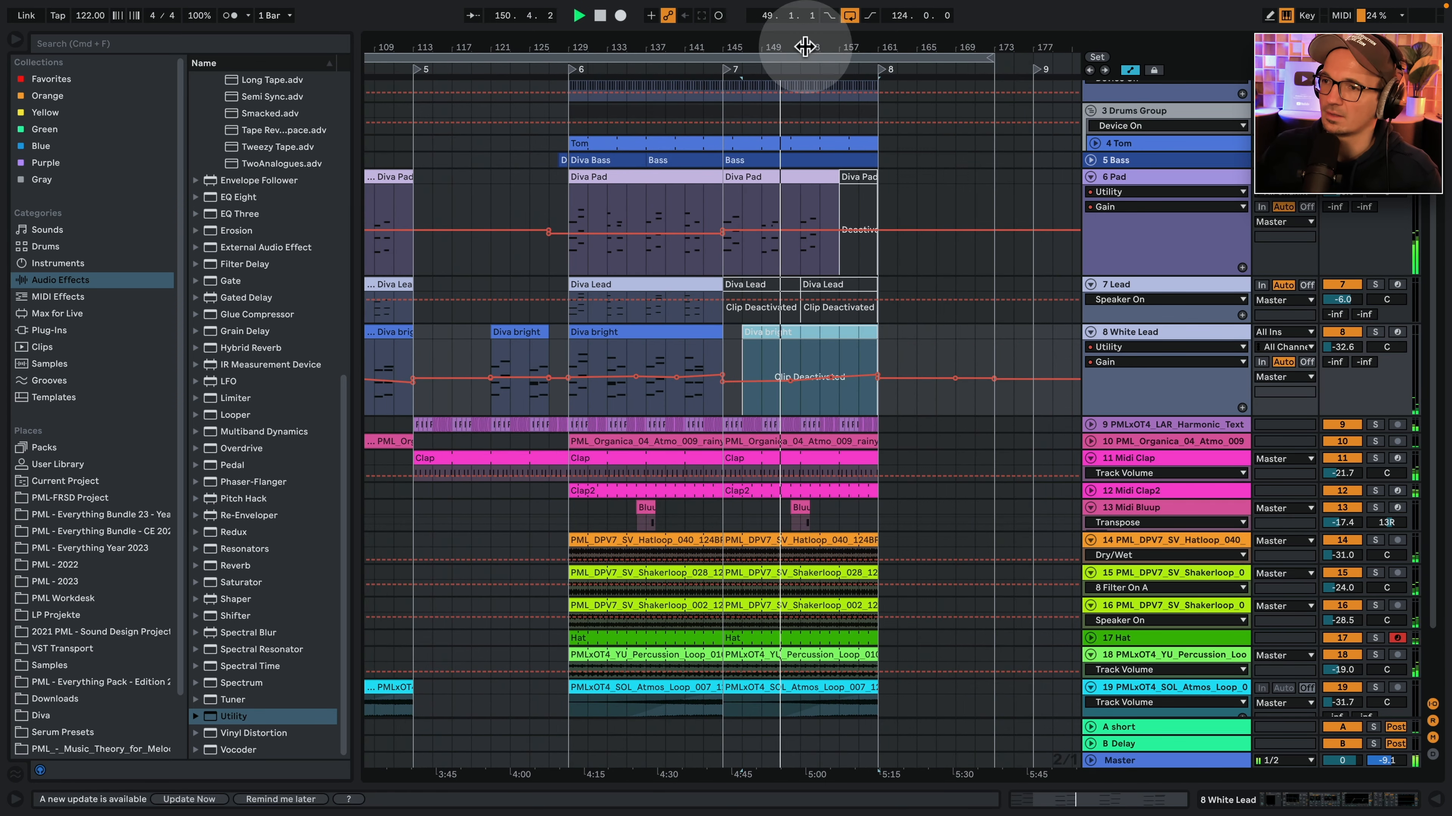
# Copy bars 49–65 of all tracks to bar 161, and shorten the Kick clip before it to end at bar 160.
pyautogui.moveTo(806, 47); pyautogui.dragTo(807, 23)
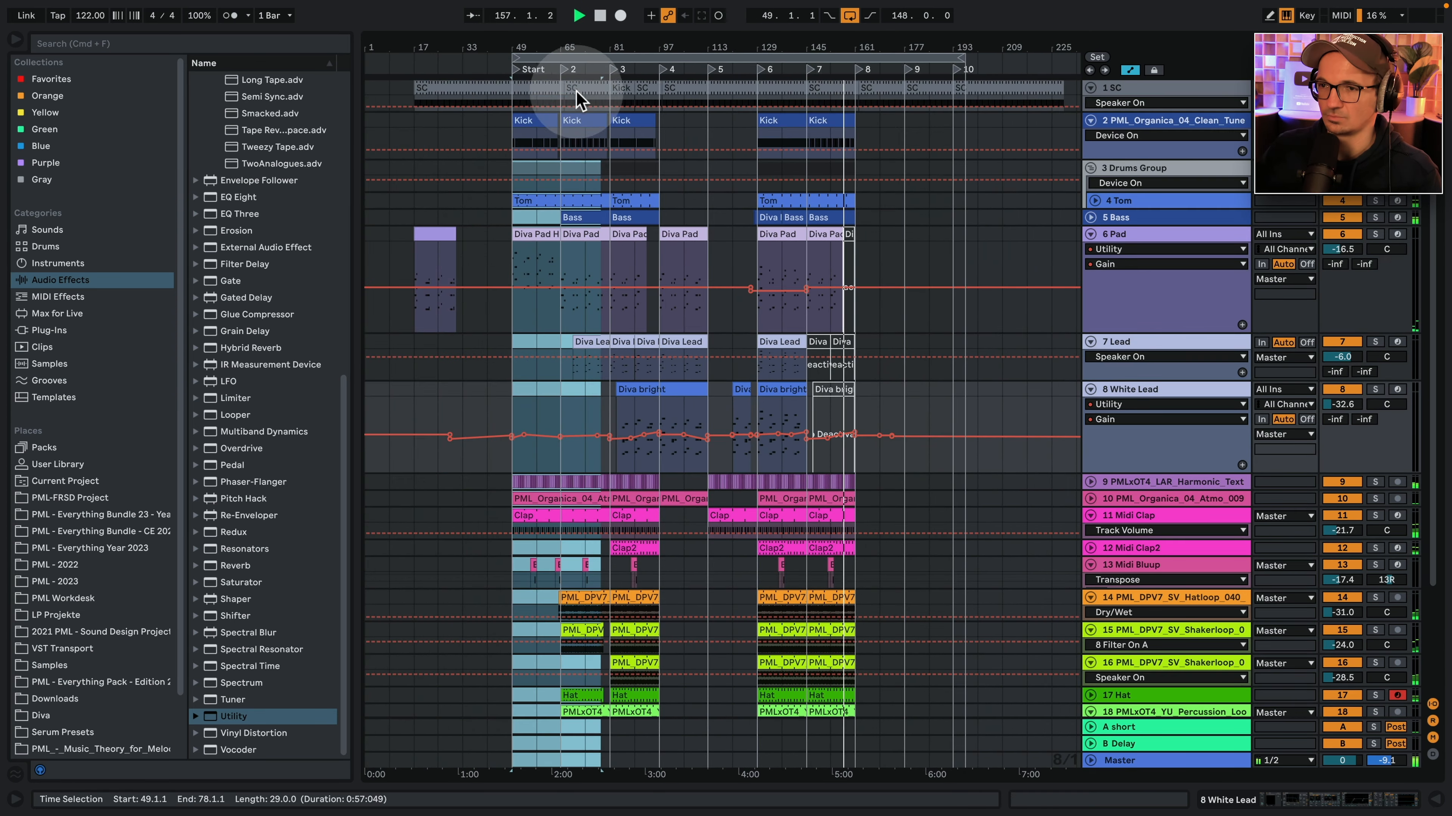
pyautogui.moveTo(577, 97); pyautogui.dragTo(910, 139)
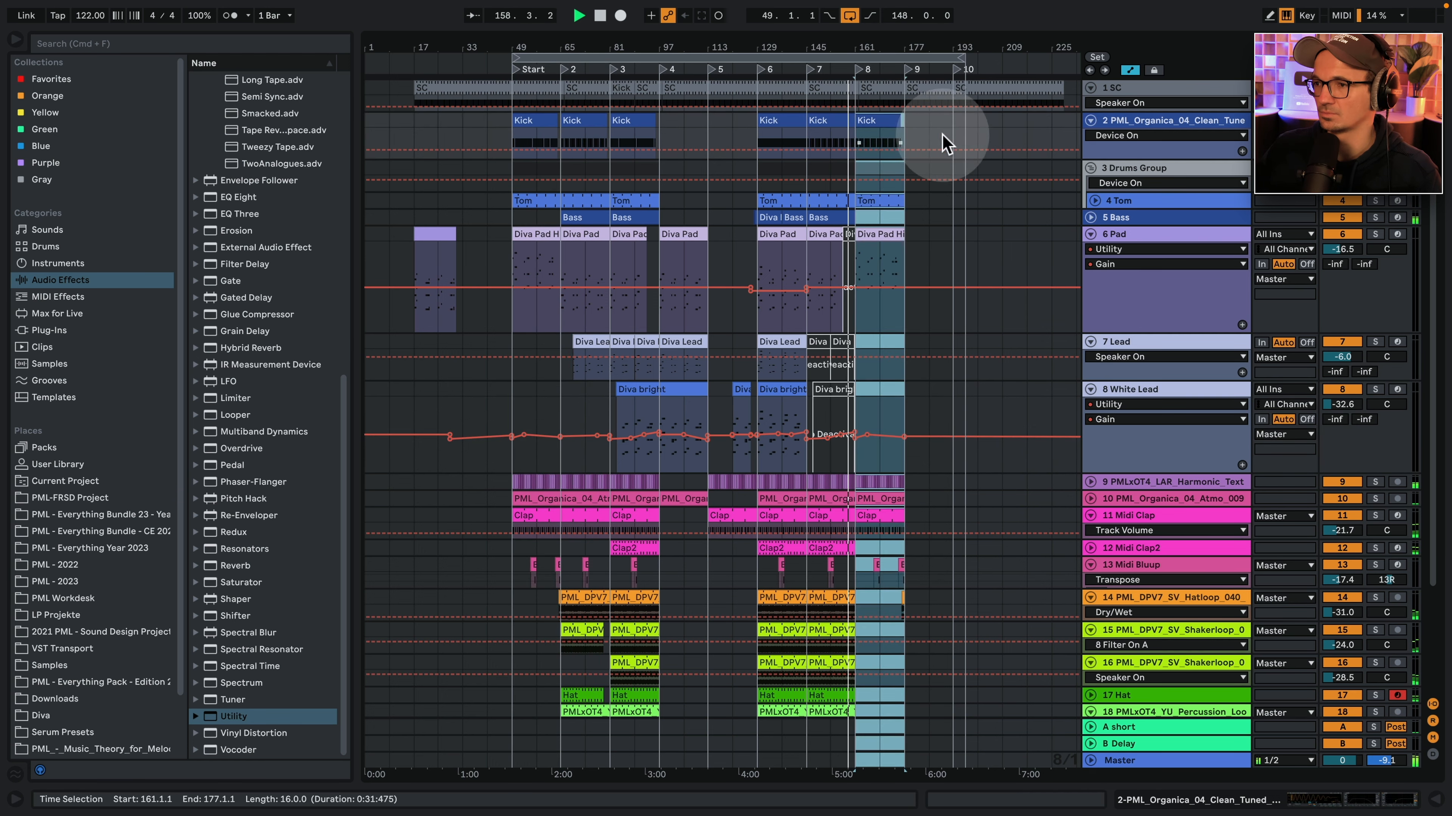
pyautogui.moveTo(852, 49); pyautogui.dragTo(849, 72)
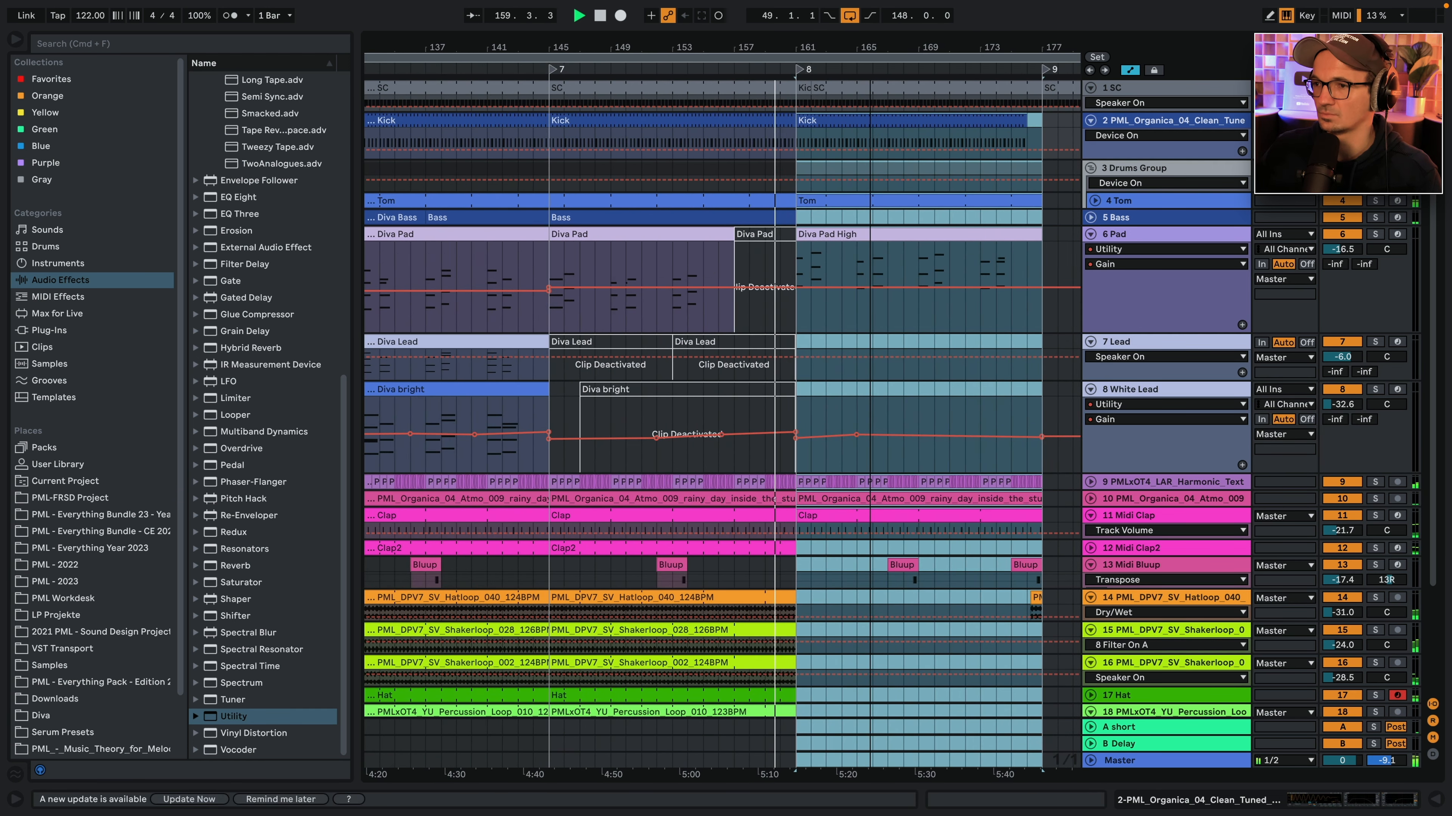
pyautogui.click(784, 120)
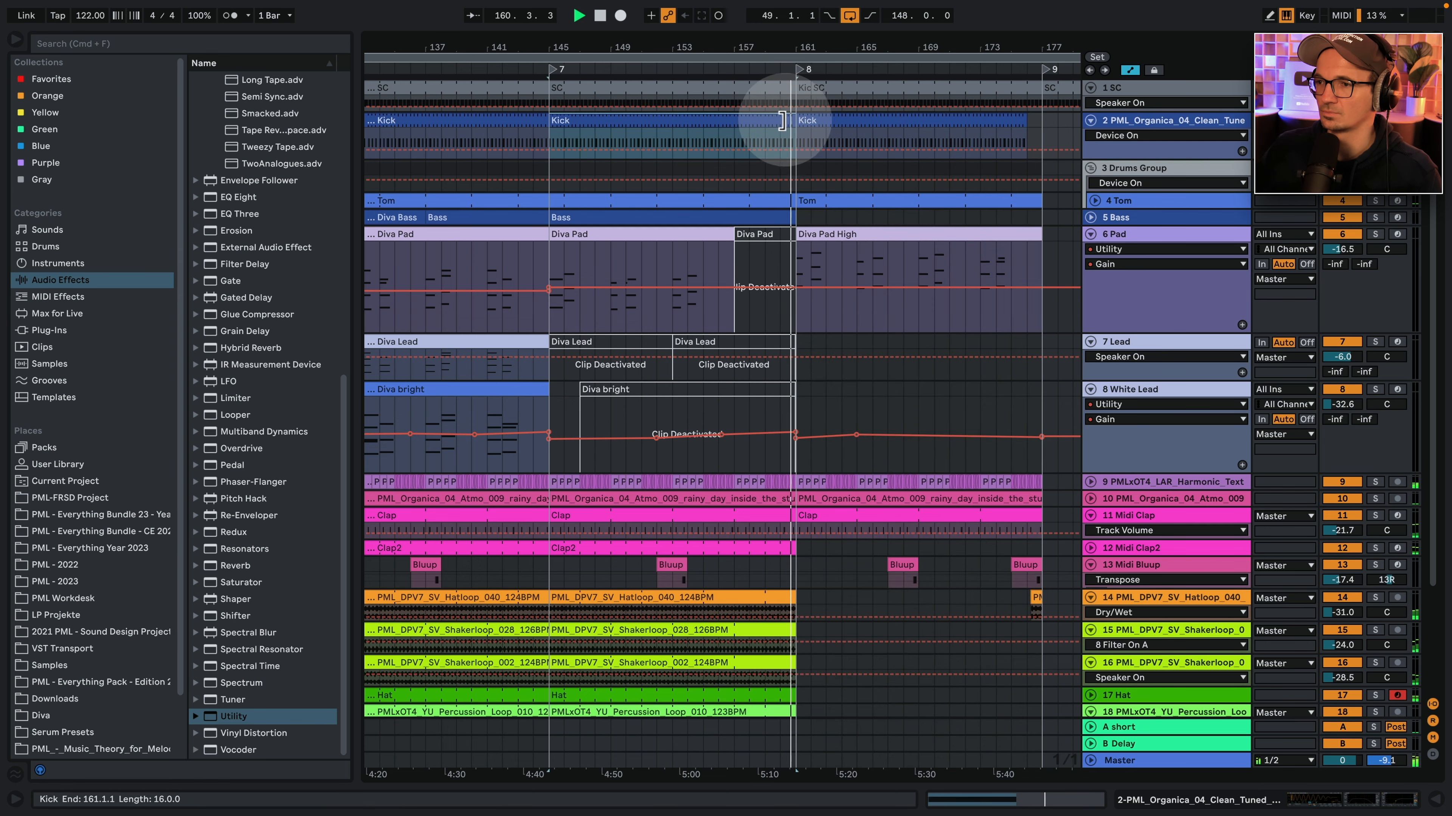
pyautogui.moveTo(819, 48); pyautogui.dragTo(819, 25)
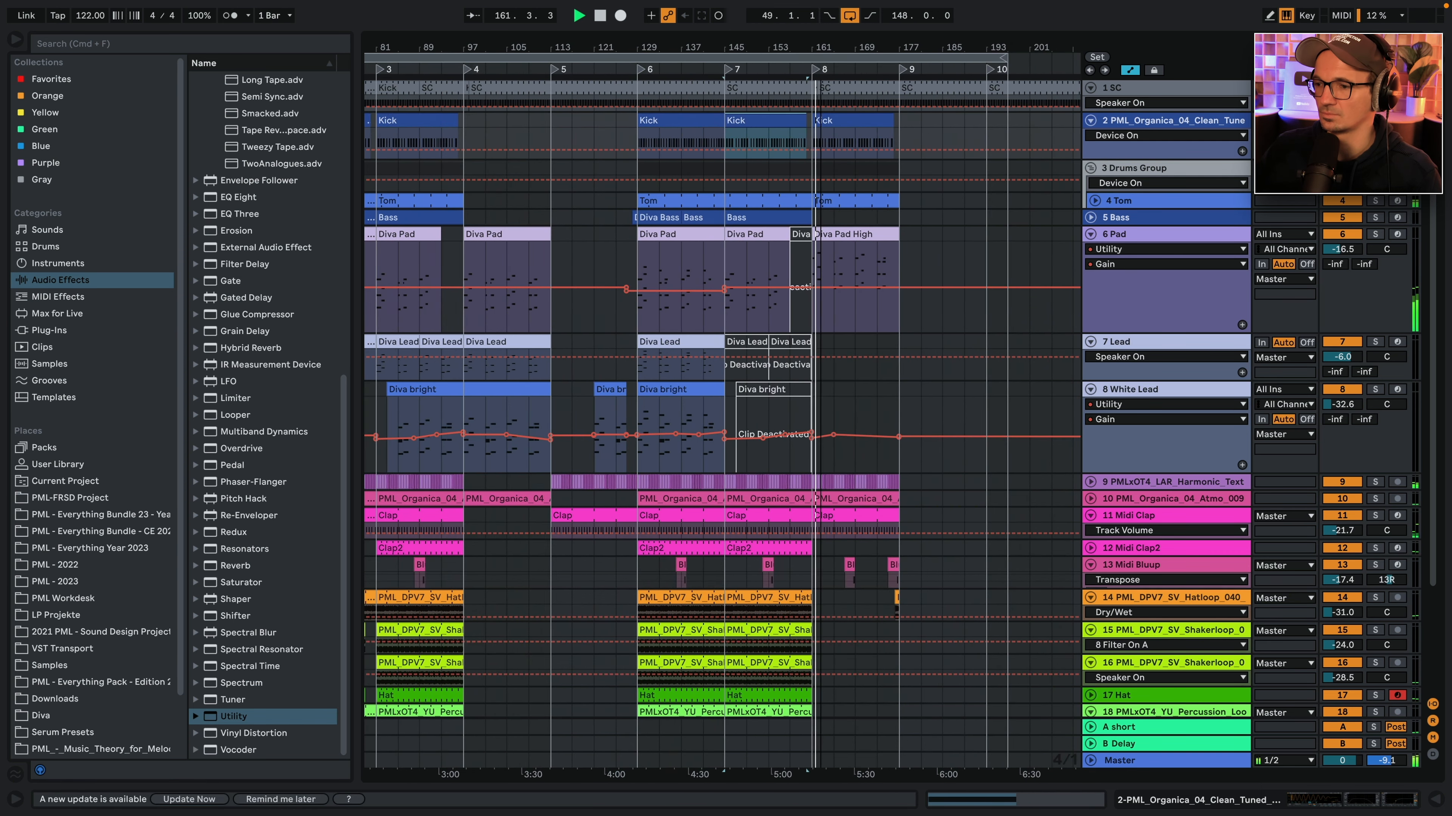
pyautogui.scroll(-3, 889, 300)
pyautogui.click(936, 233)
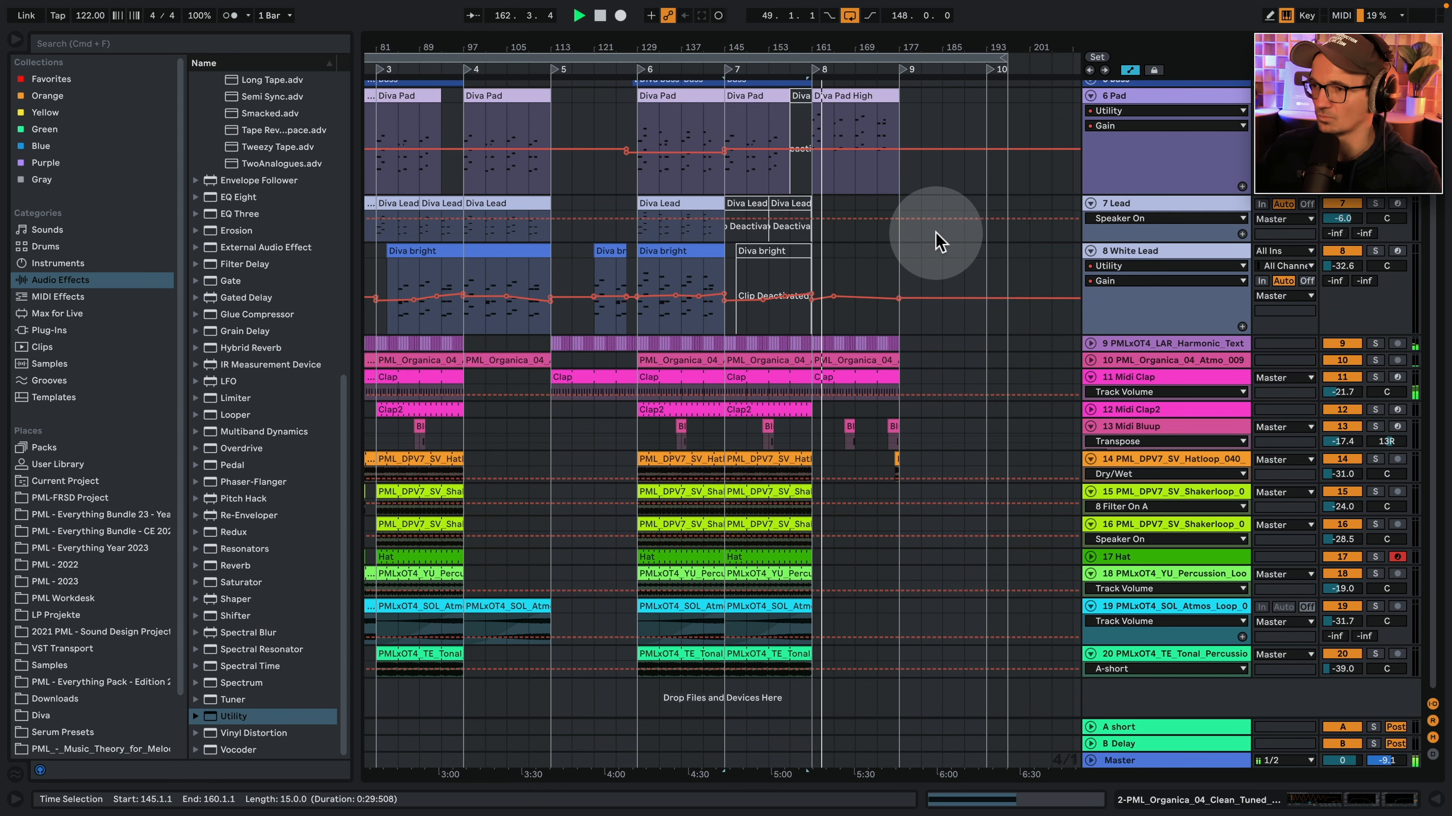
# Extend the Diva Pad clip at bar 145 over the deactivated clip to bar 161, and play from bar 157.
pyautogui.scroll(3, 940, 286)
pyautogui.press('space')
pyautogui.click(778, 201)
pyautogui.moveTo(784, 200); pyautogui.dragTo(793, 200)
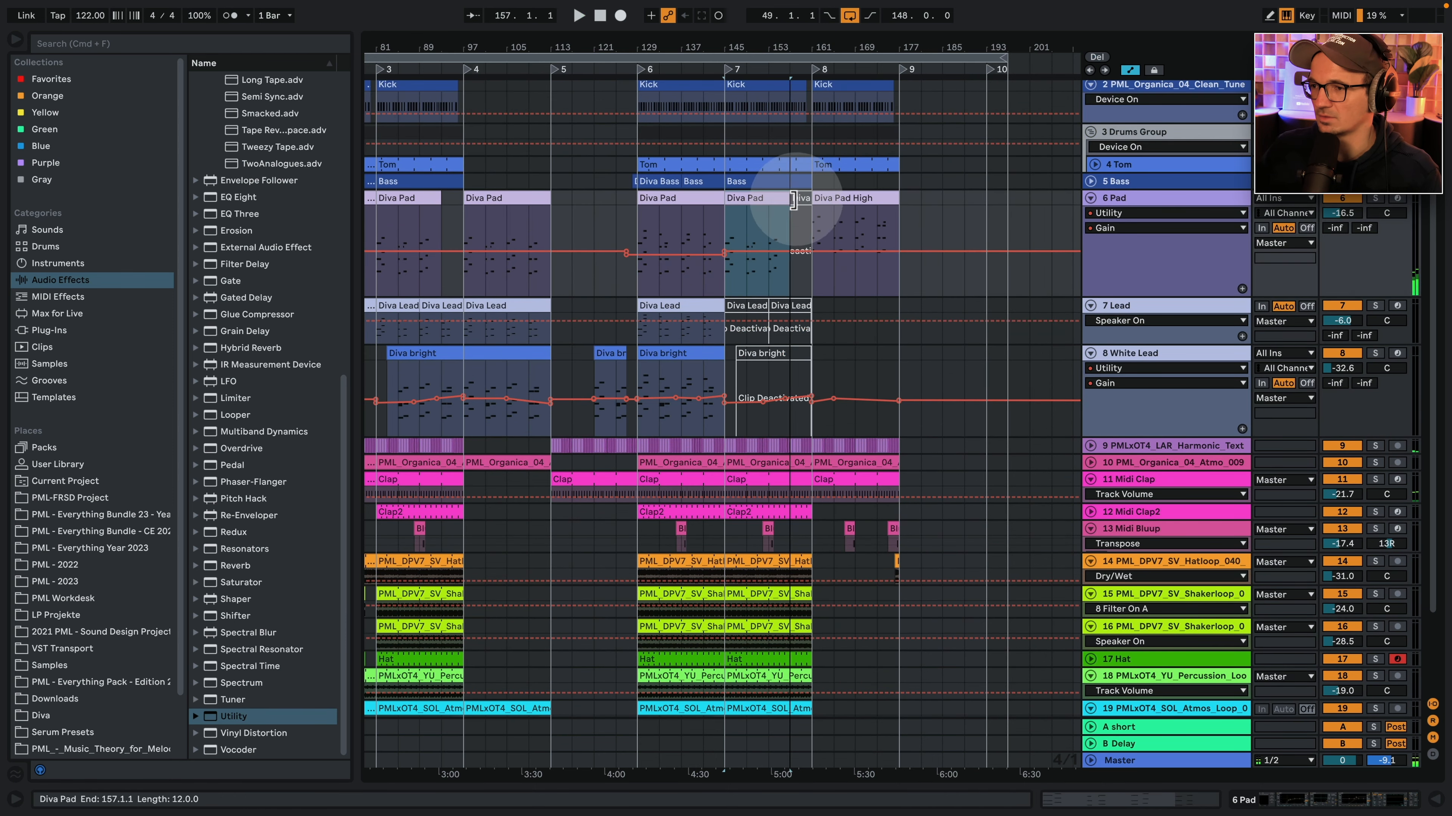
pyautogui.click(790, 218)
pyautogui.press('space')
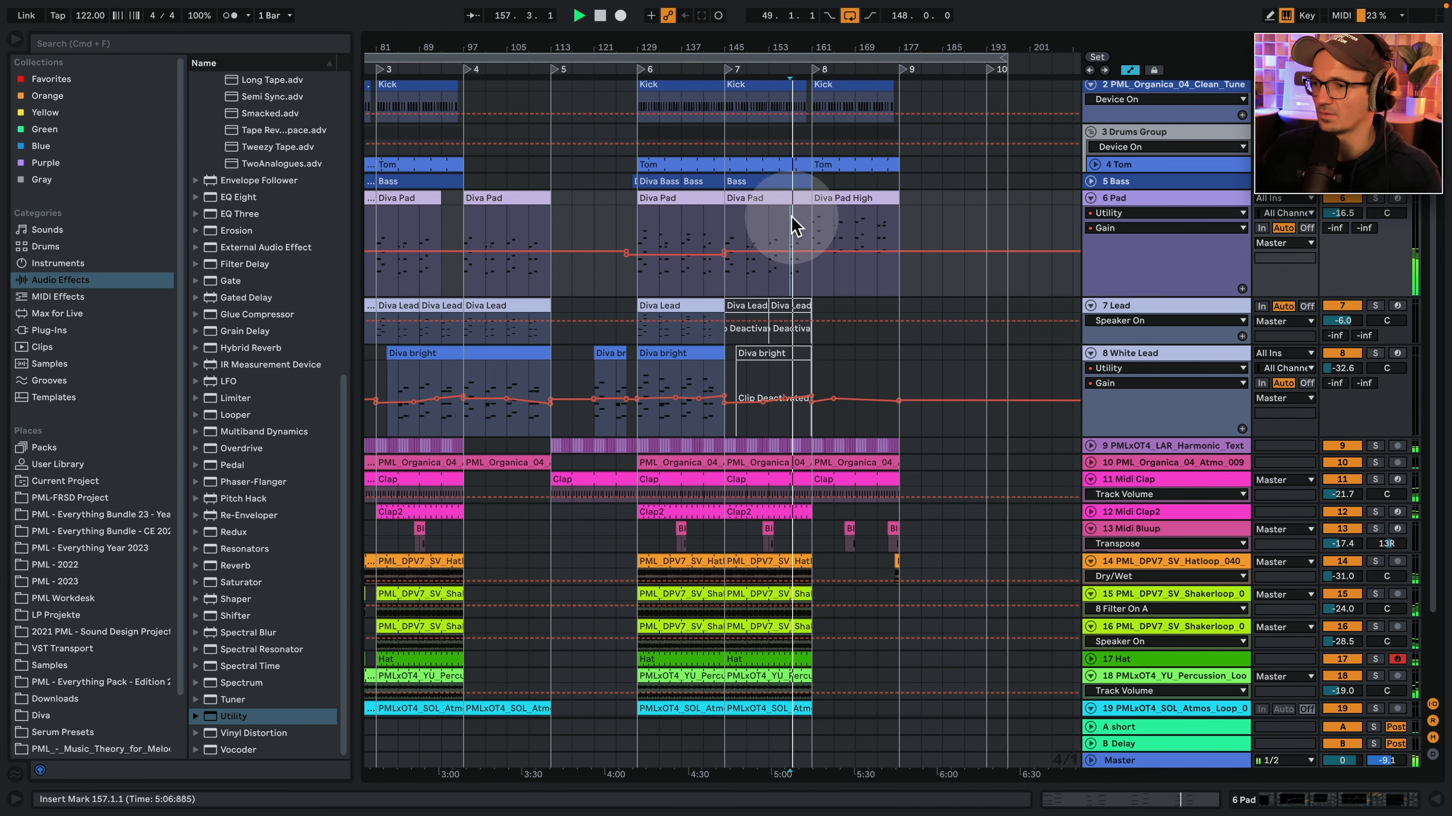
# Collapse the Lead track, hide the automation lanes, and extend the last Hat clip to bar 177.
pyautogui.click(846, 56)
pyautogui.moveTo(845, 49); pyautogui.dragTo(888, 17)
pyautogui.click(1091, 306)
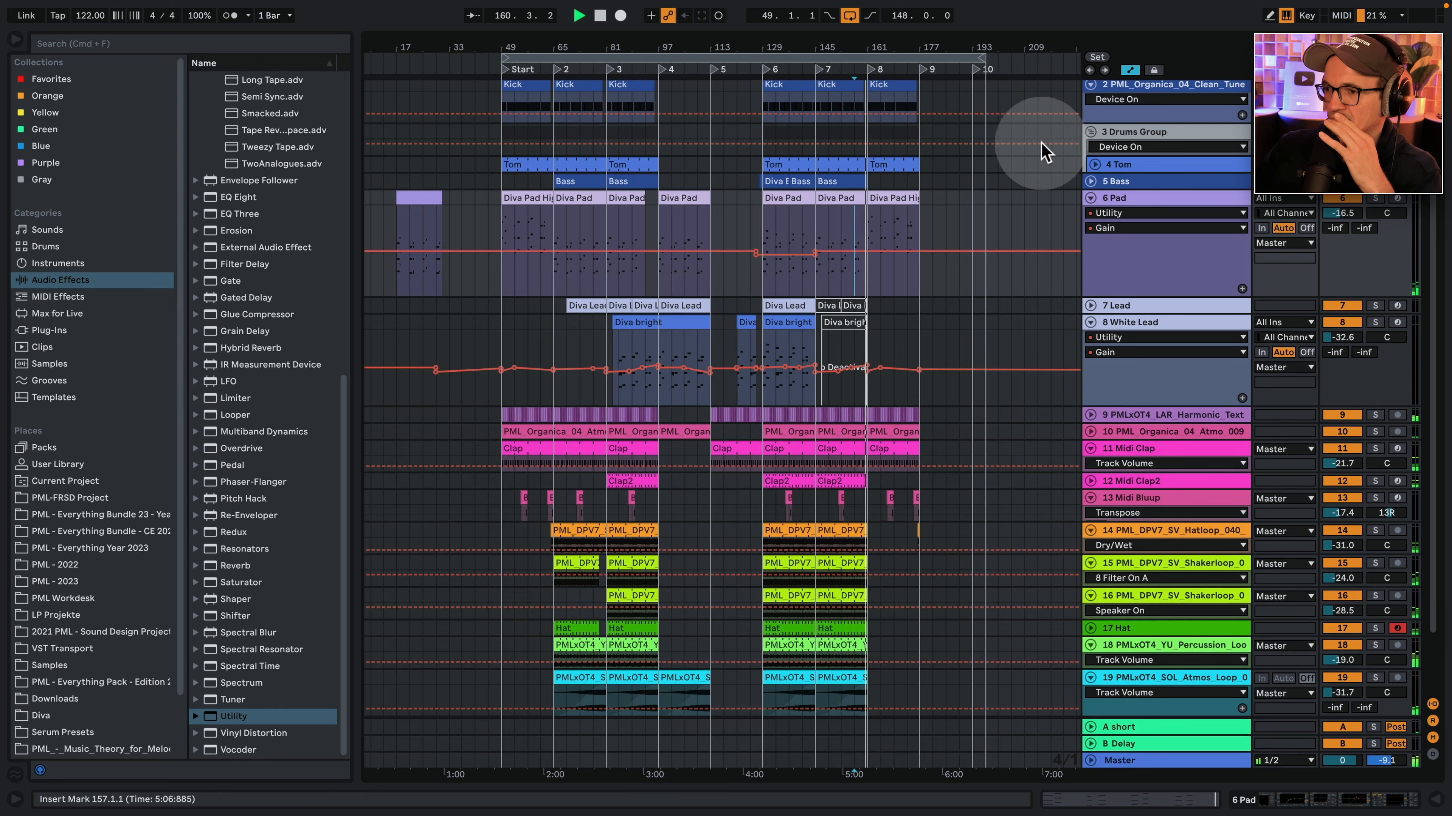
pyautogui.click(1130, 70)
pyautogui.scroll(-4, 911, 554)
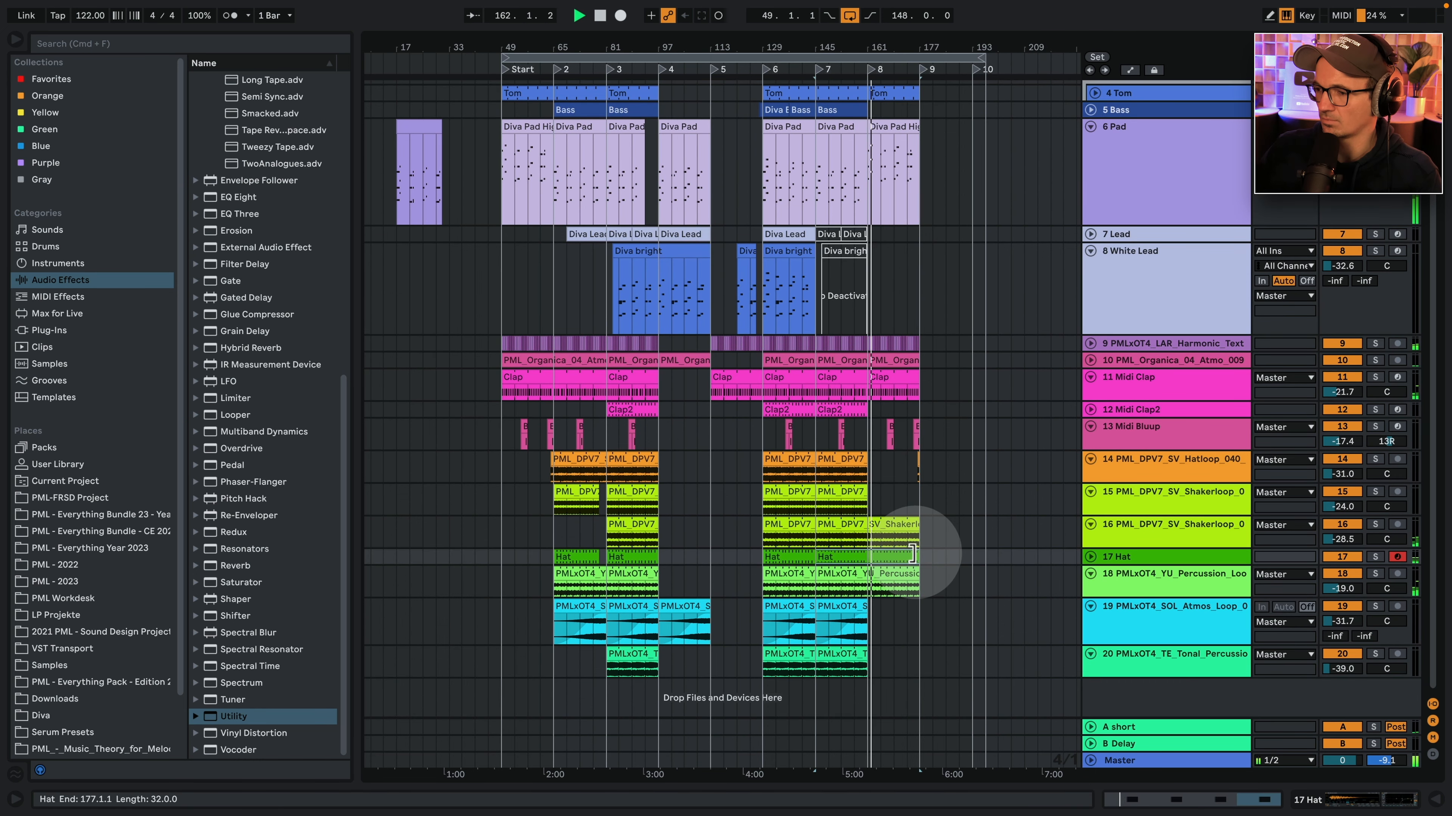
# Try extending the Shakerloop 002 and YU Percussion Loop clips from bar 161 to bar 177.
pyautogui.moveTo(914, 554); pyautogui.dragTo(878, 575)
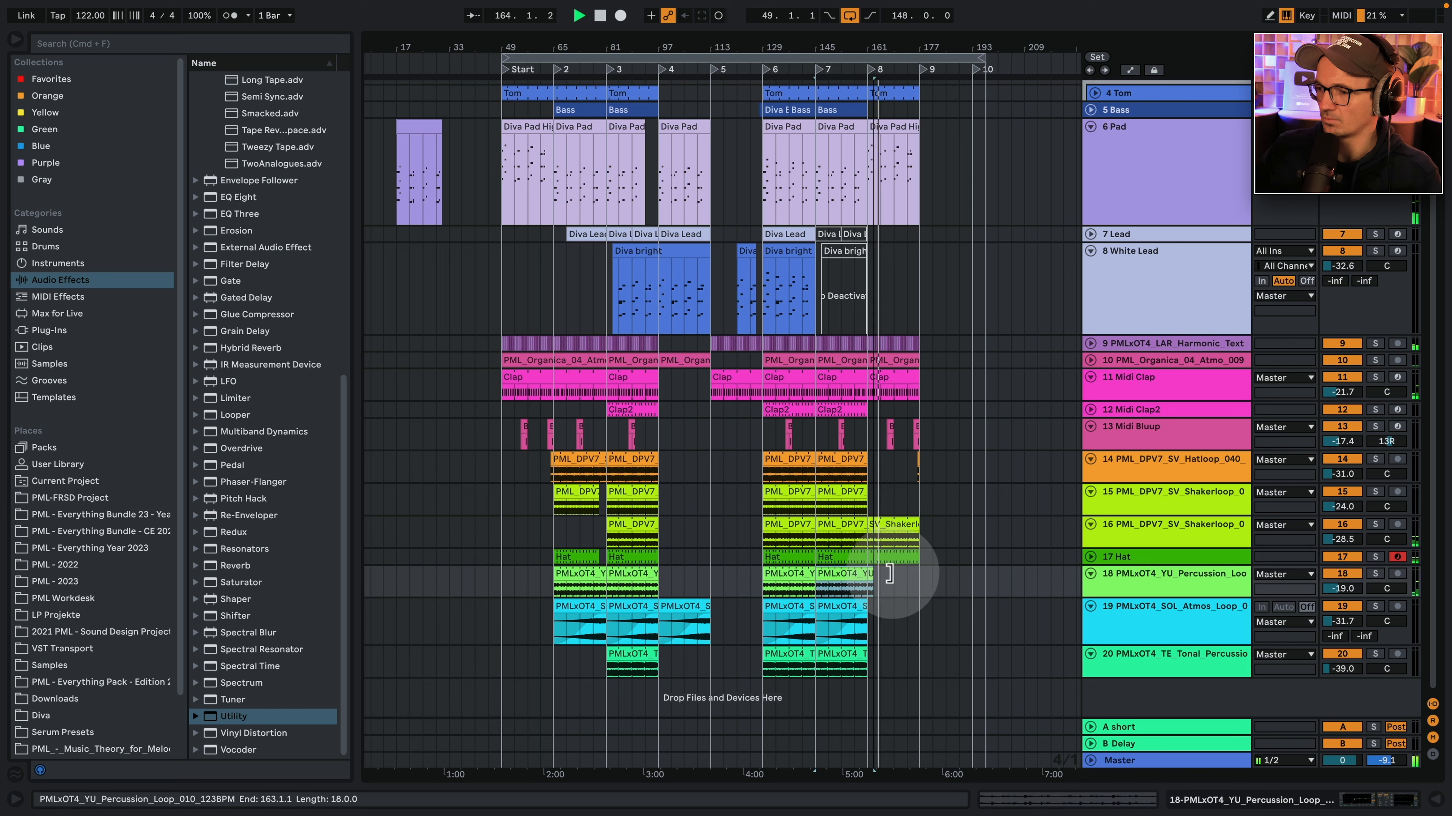
pyautogui.moveTo(915, 526); pyautogui.dragTo(864, 516)
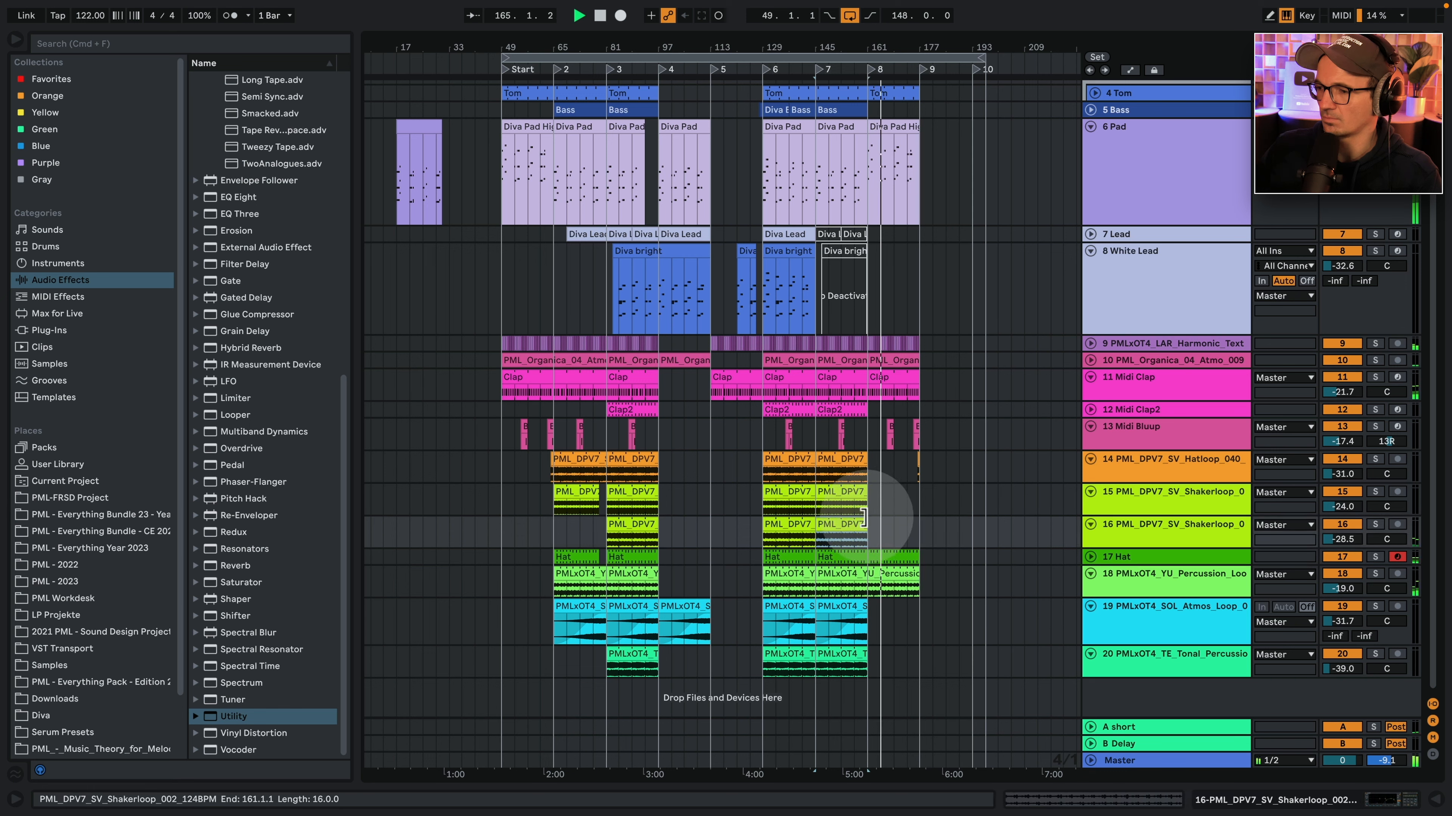
pyautogui.click(911, 577)
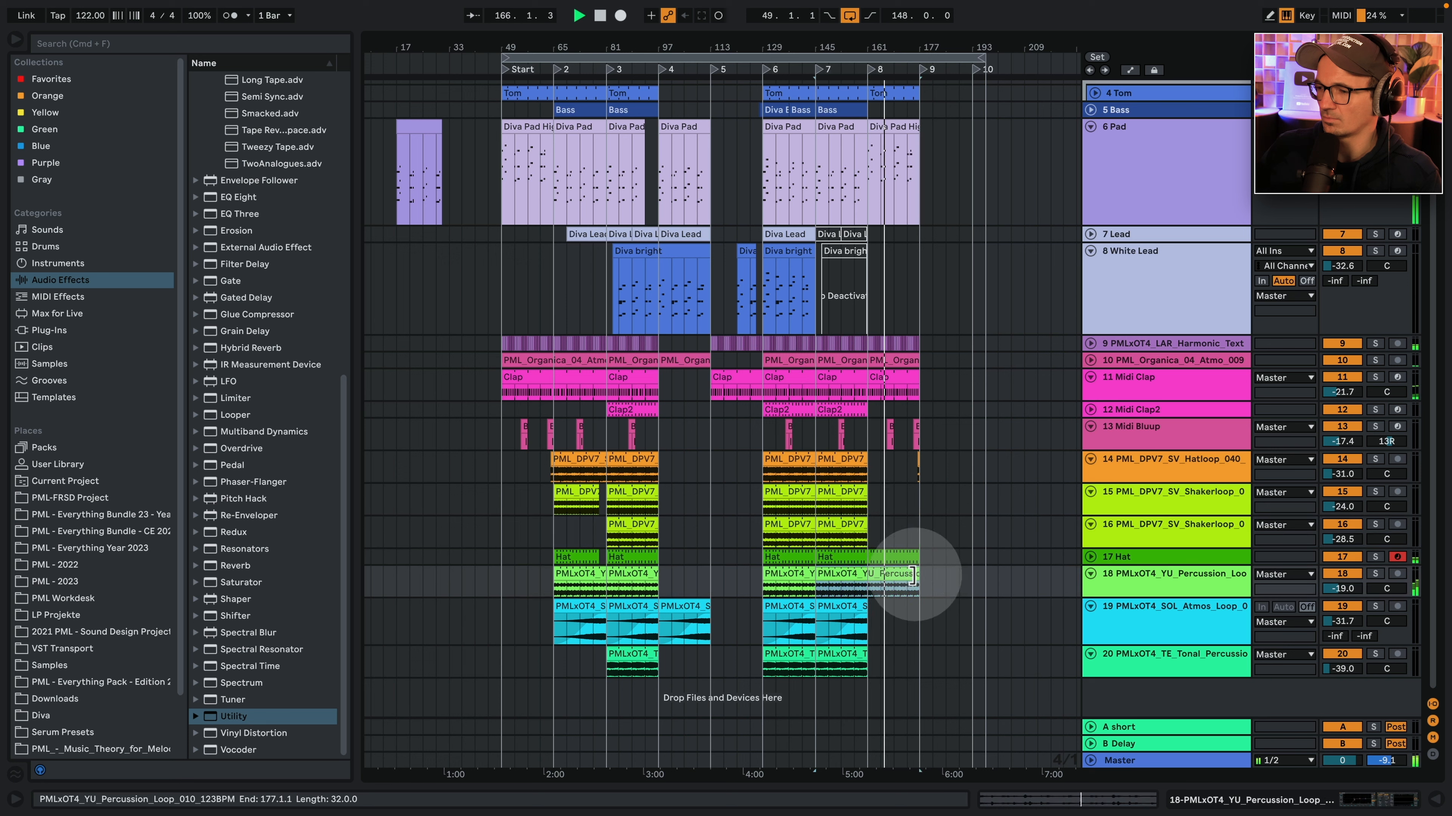
pyautogui.click(856, 464)
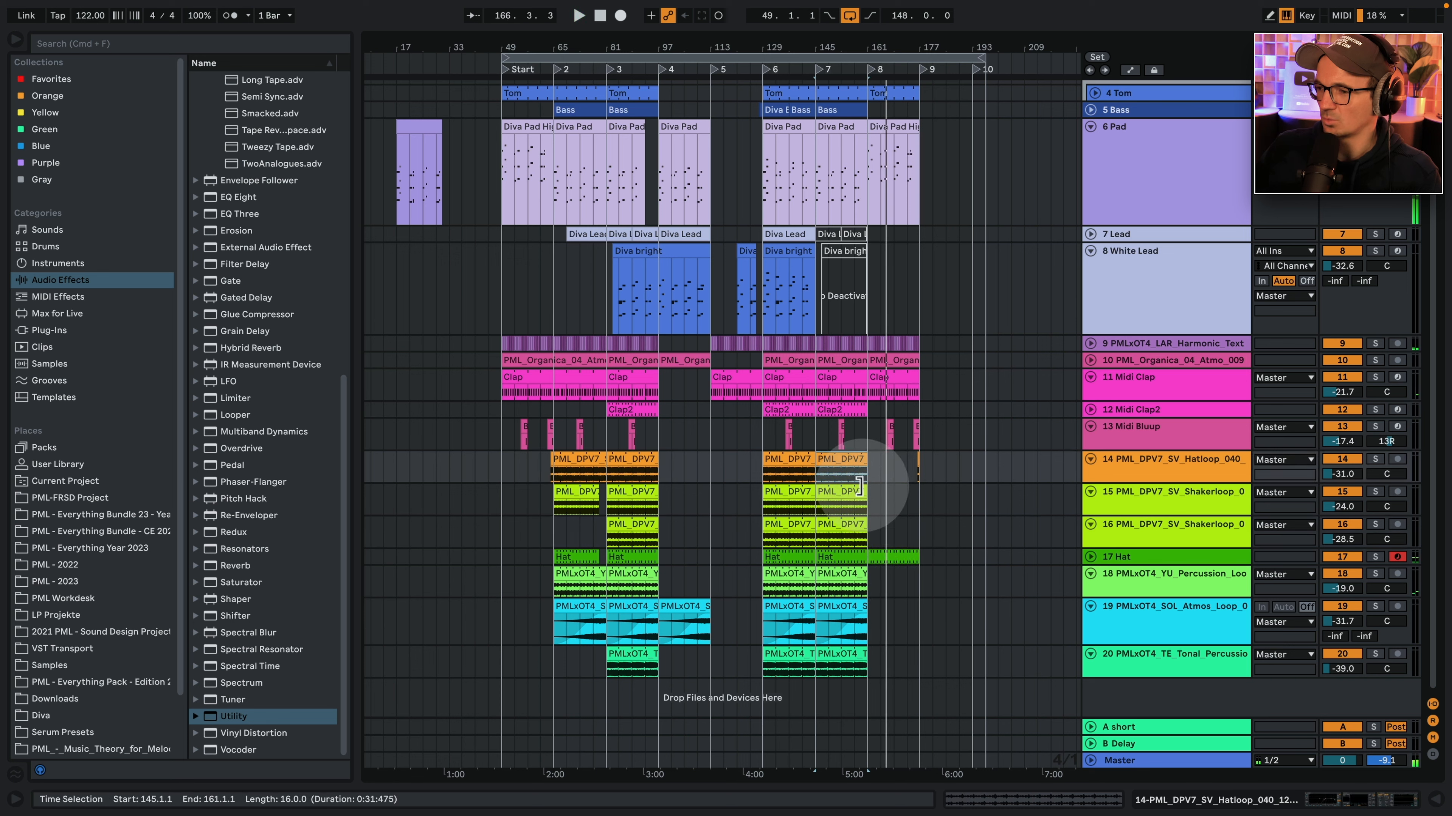
# Extend the Shakerloop 028 and Tonal Percussion clips to bar 177, and duplicate the SOL Atmos Loop clip to bar 161.
pyautogui.moveTo(859, 495); pyautogui.dragTo(930, 493)
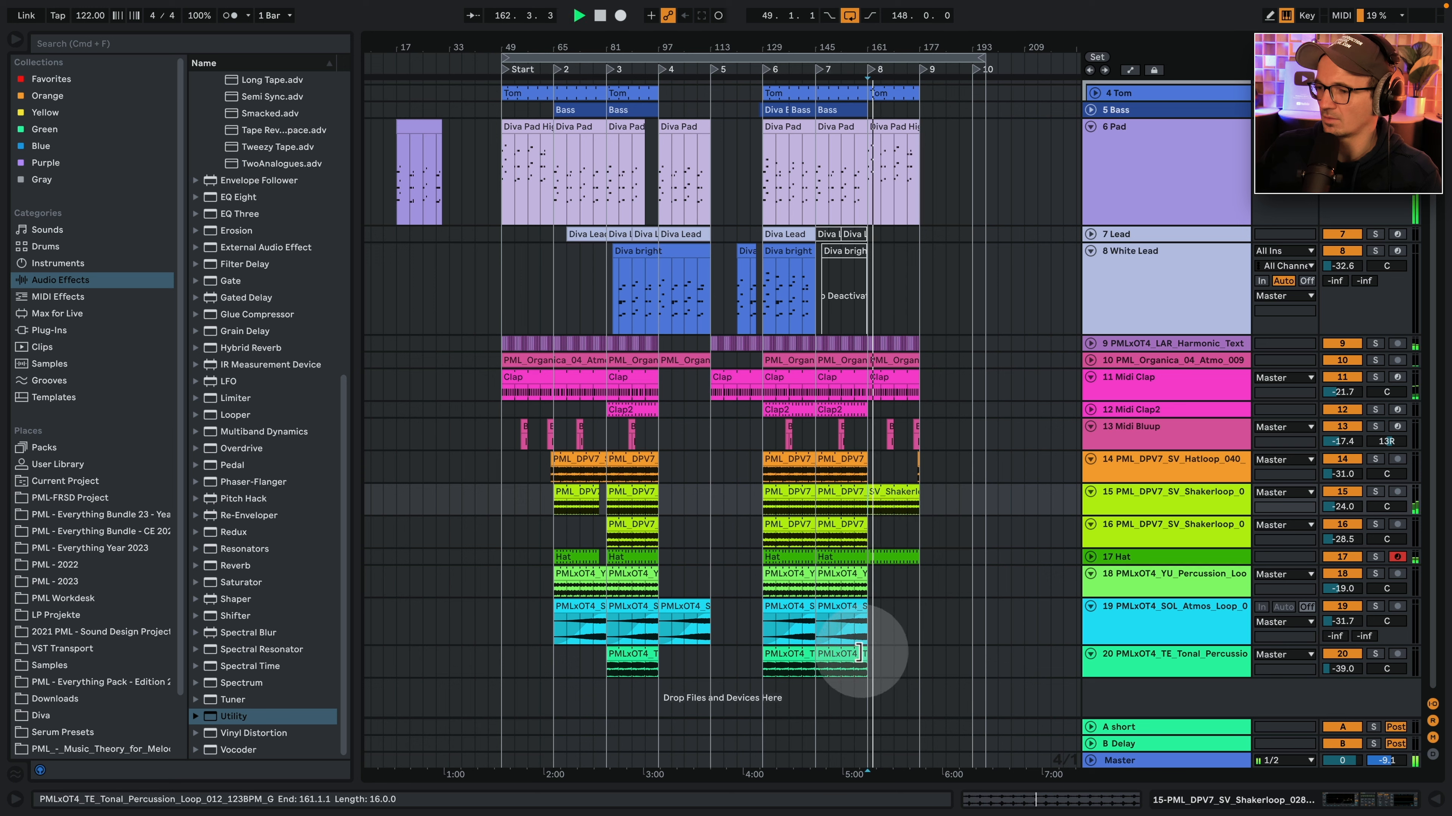
pyautogui.moveTo(859, 653); pyautogui.dragTo(903, 651)
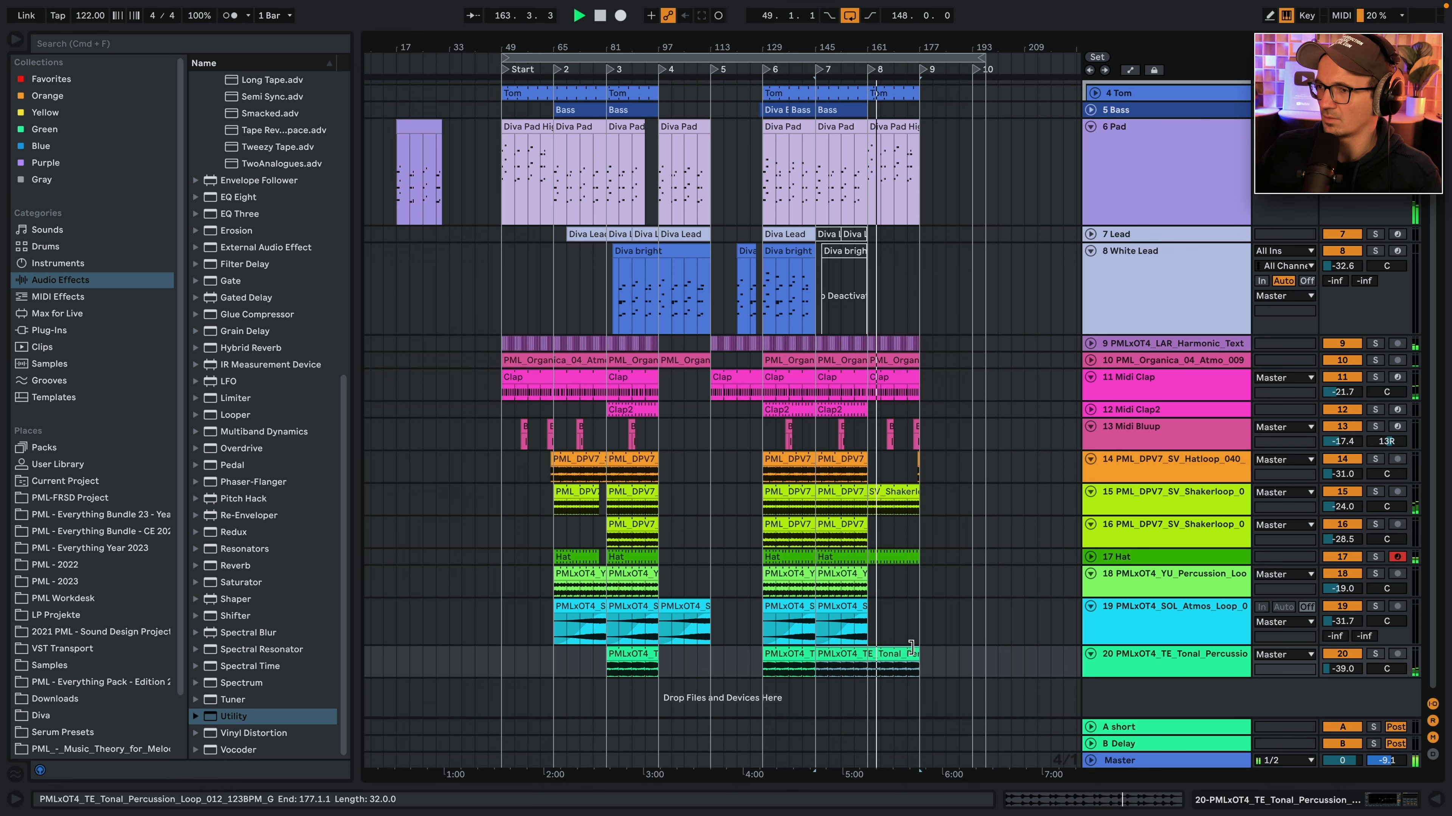
pyautogui.click(915, 631)
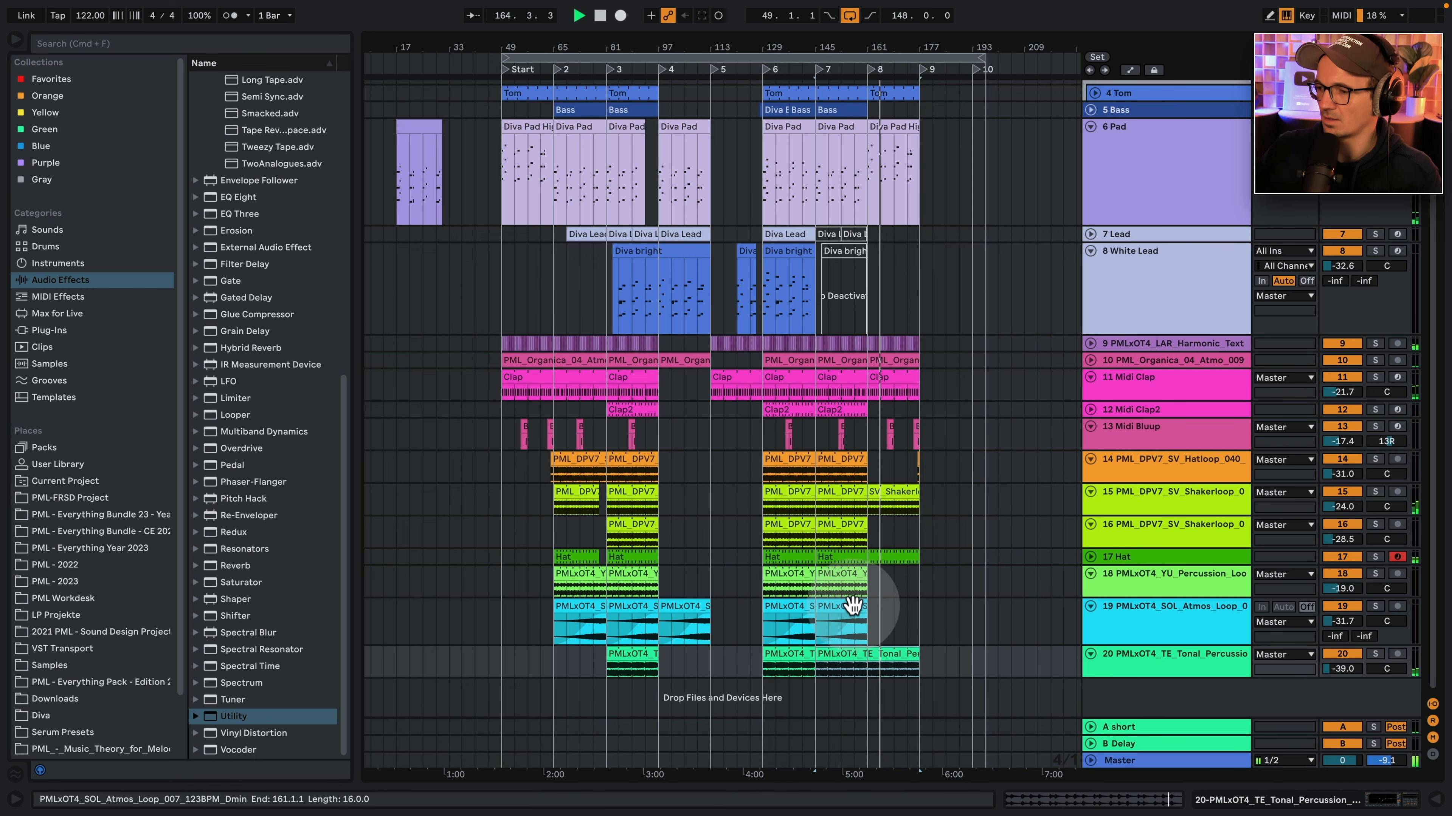
# Show the automation lanes, lower the Pad's Utility gain between about bars 165 and 173, and reduce the Pad track's height.
pyautogui.click(1129, 69)
pyautogui.click(1093, 242)
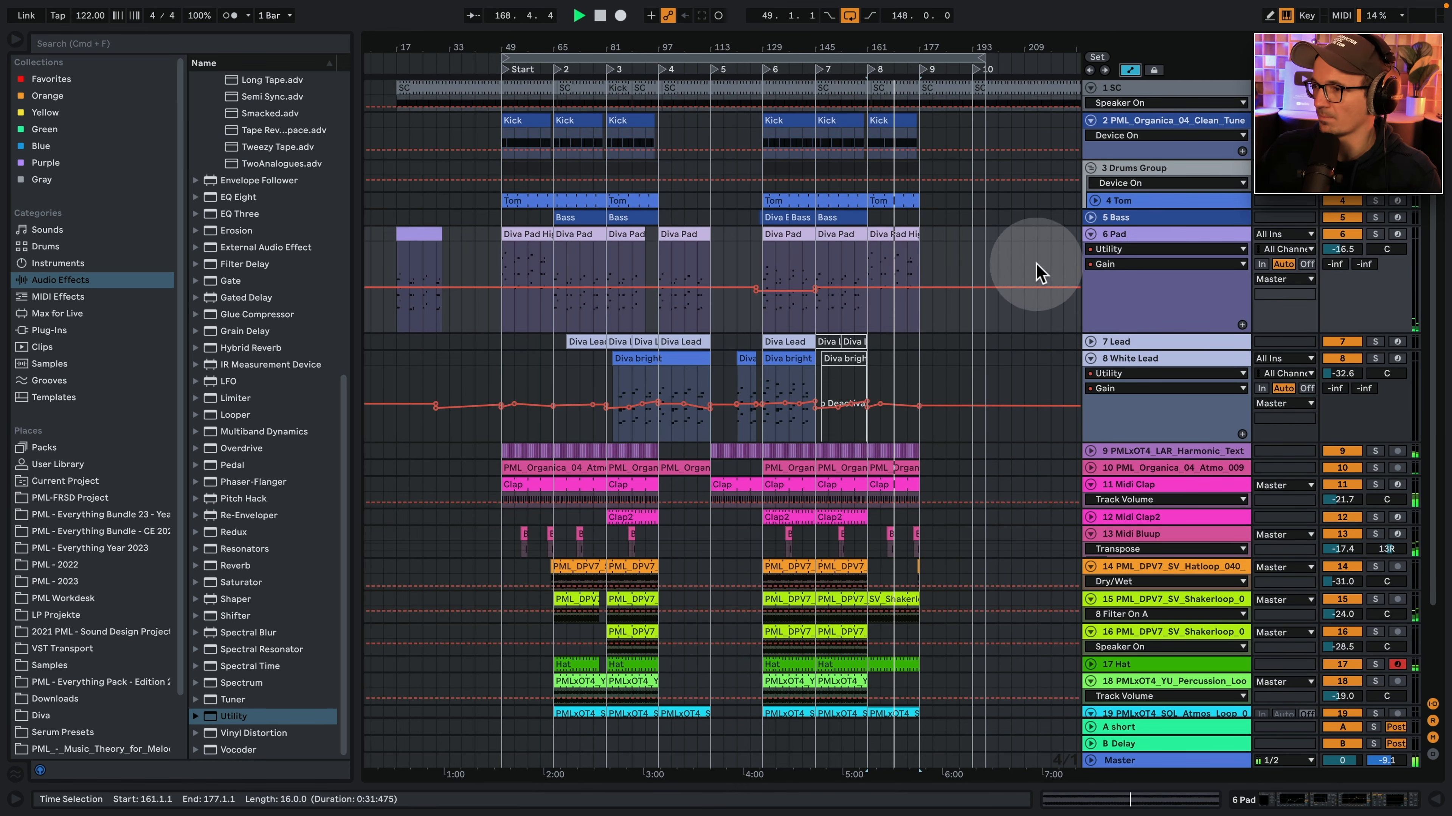
pyautogui.press('space')
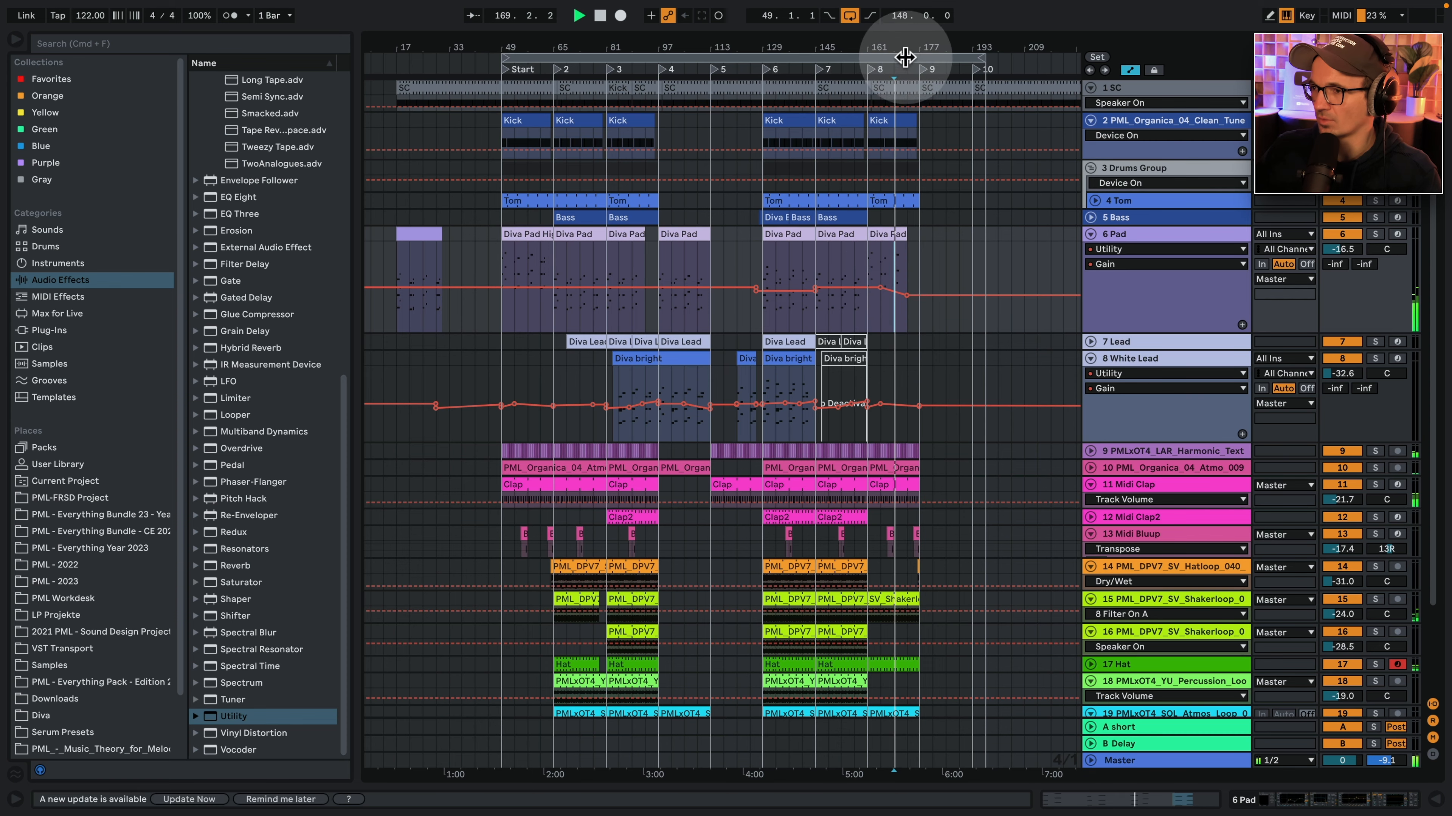
pyautogui.moveTo(903, 47); pyautogui.dragTo(905, 37)
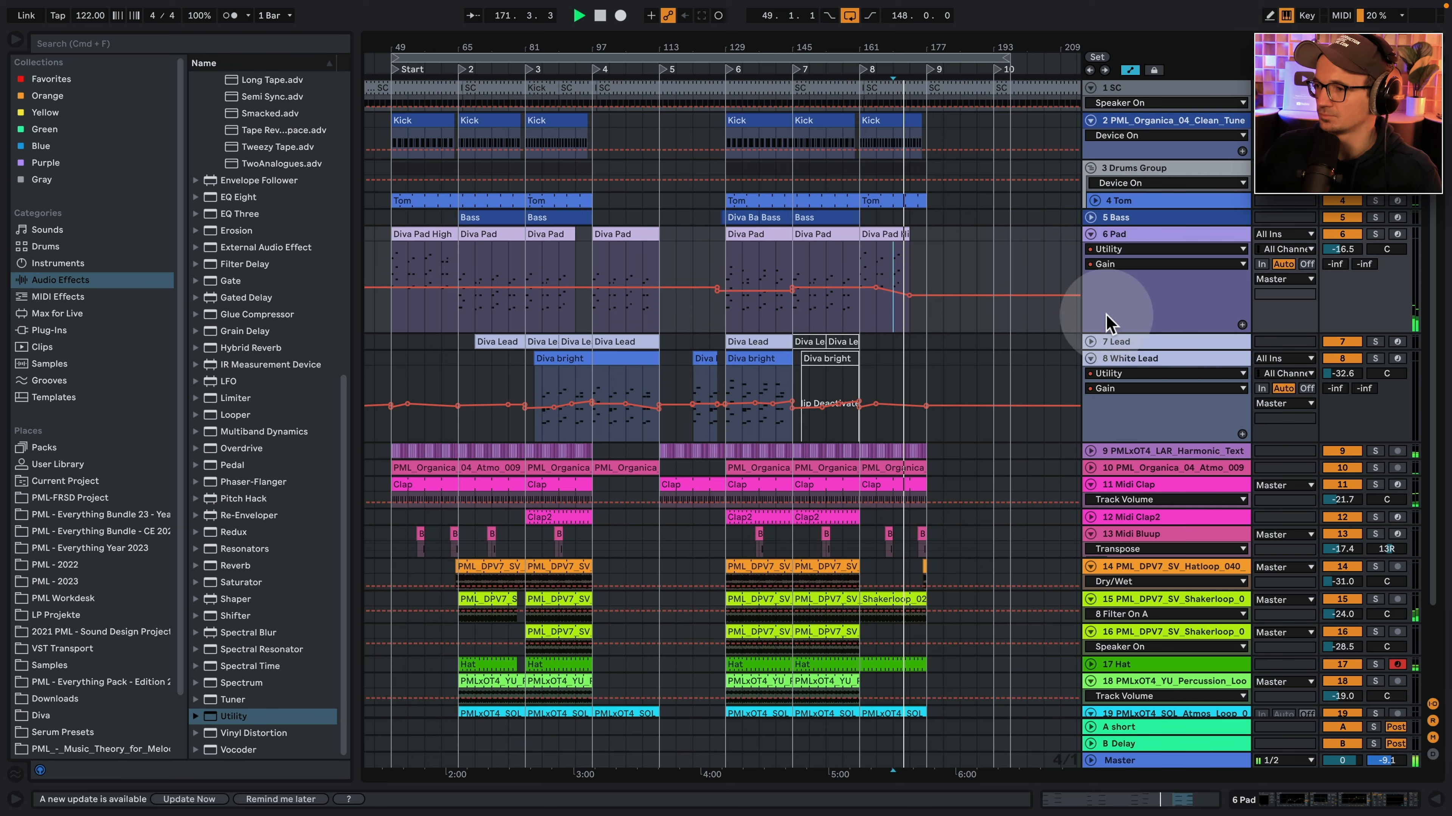
pyautogui.moveTo(1118, 334); pyautogui.dragTo(1118, 289)
# Shorten the Kick, Tom, Organica Atmo, Clap and Hat clips at bar 161 to end at bar 173, and extend the Pad clip to bar 177.
pyautogui.click(917, 200)
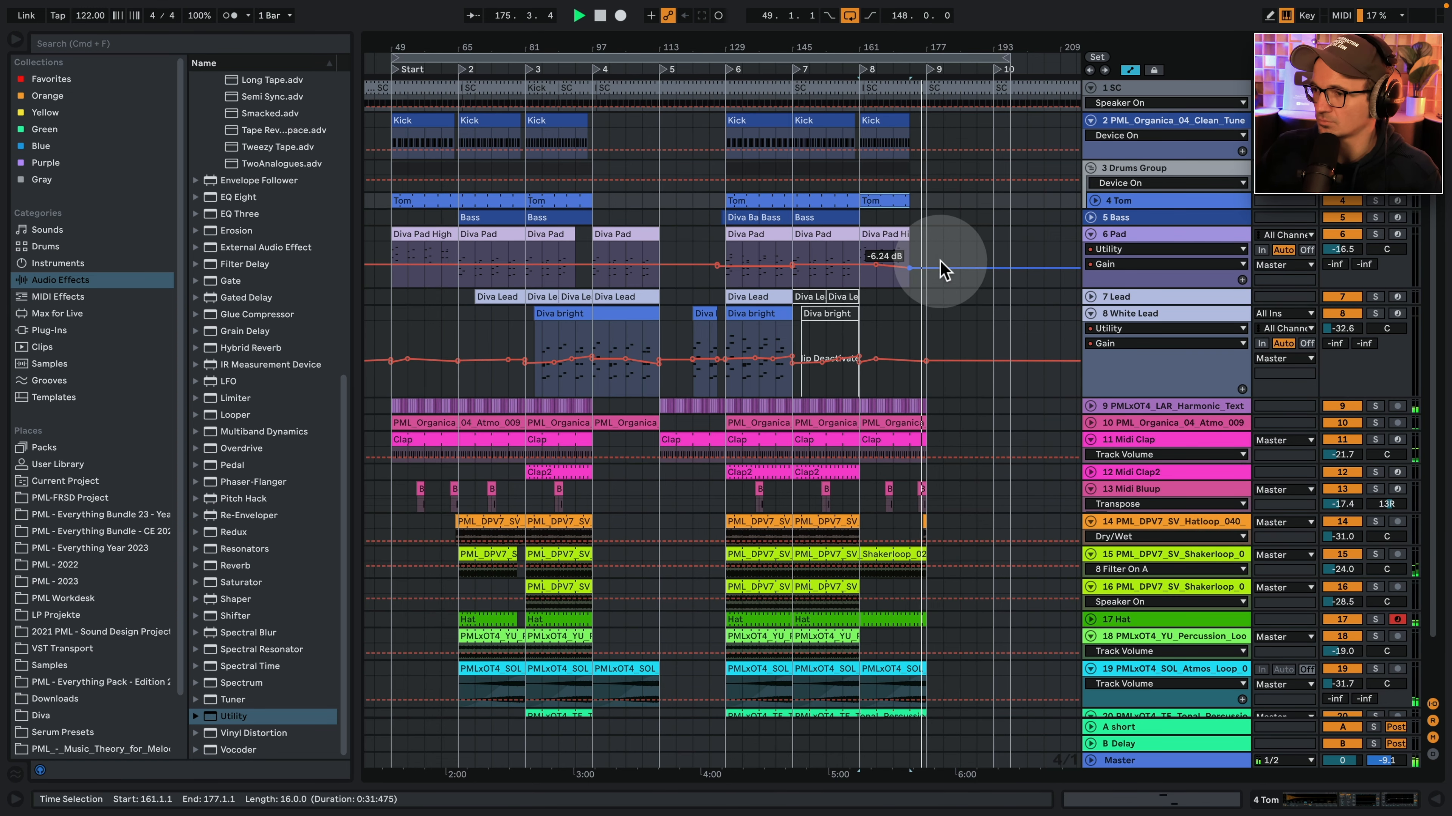
pyautogui.click(914, 240)
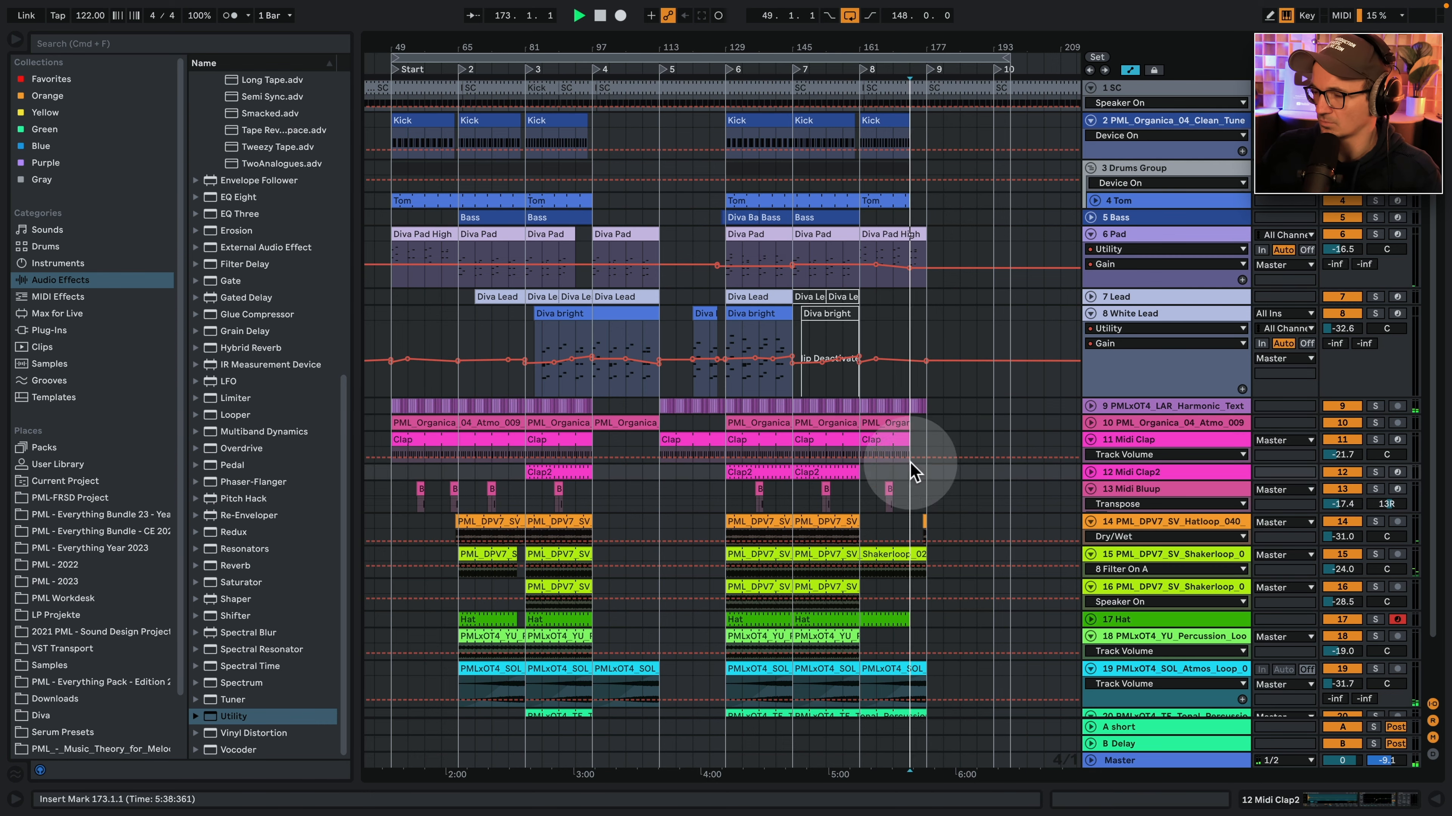
# Unfold the Harmonic Texture track, add a Utility at the end of its device chain, and show its gain automation.
pyautogui.press('+')
pyautogui.click(1090, 406)
pyautogui.doubleClick(1143, 406)
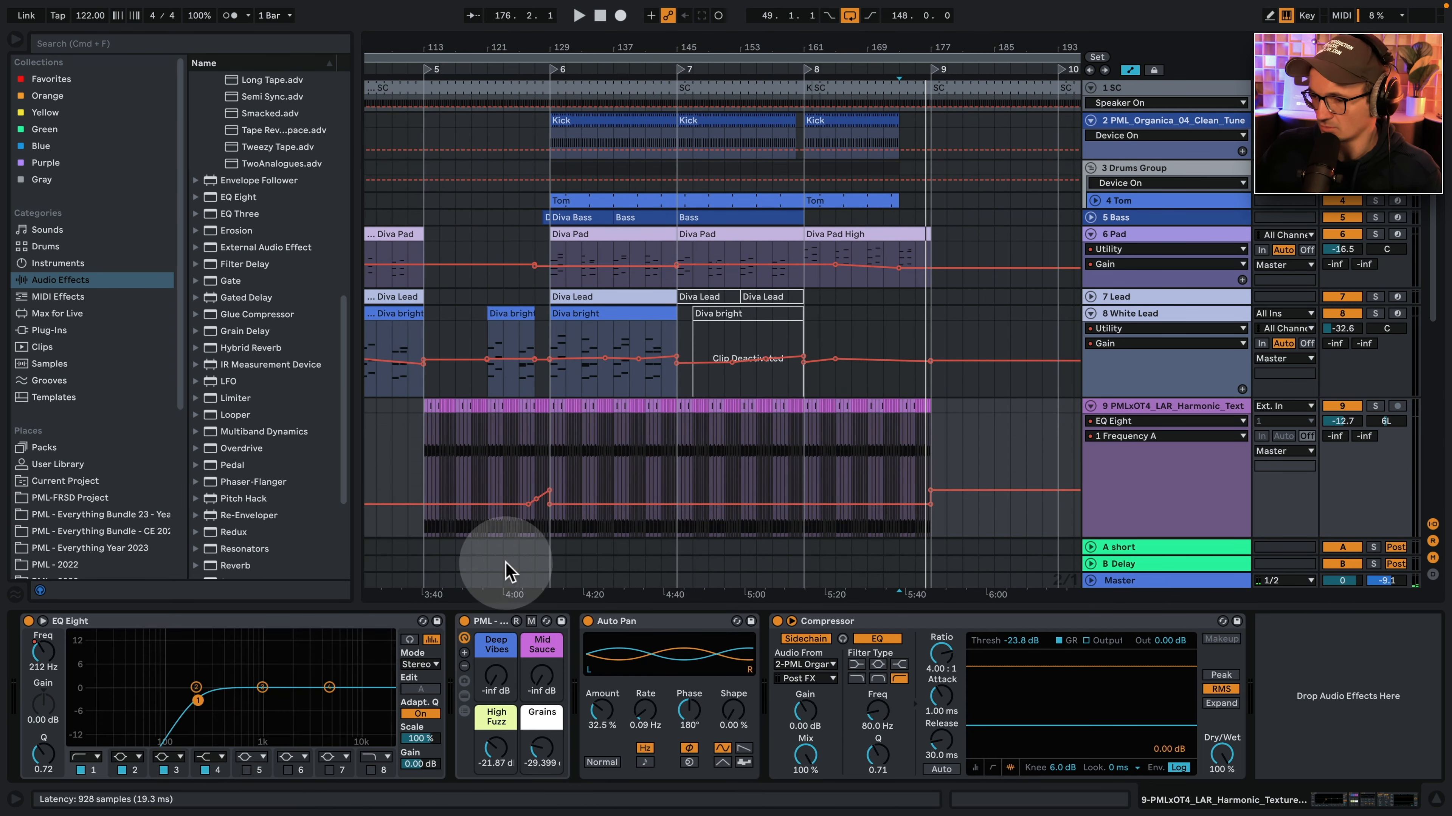
pyautogui.scroll(-5, 308, 414)
pyautogui.doubleClick(280, 536)
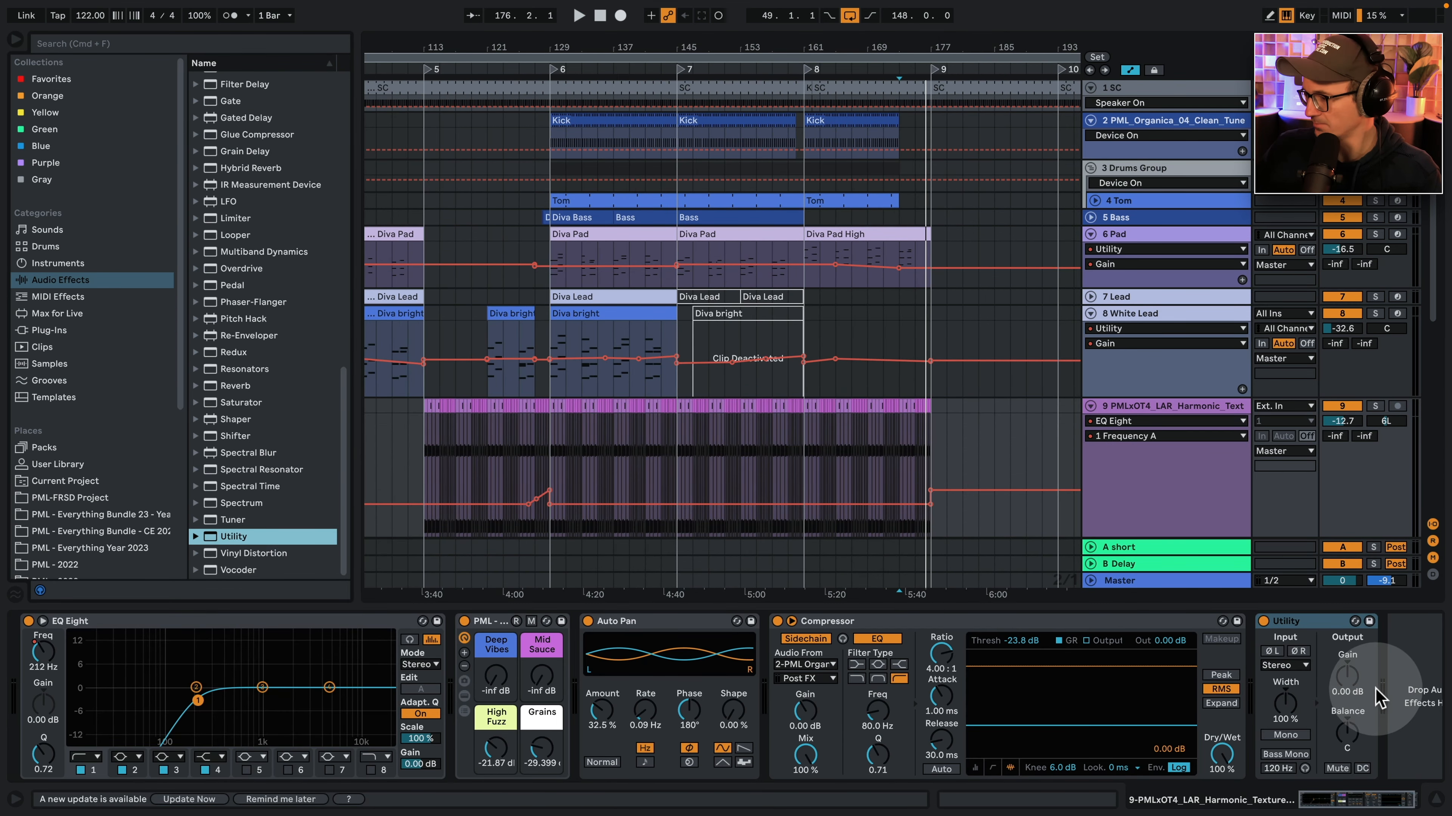
pyautogui.click(1347, 678)
# Fade the Harmonic Texture's Utility gain automation down from about bar 171 to the end of its clips, and fold the track.
pyautogui.click(883, 489)
pyautogui.moveTo(946, 490); pyautogui.dragTo(946, 508)
pyautogui.click(914, 478)
pyautogui.press('space')
pyautogui.moveTo(946, 508); pyautogui.dragTo(947, 518)
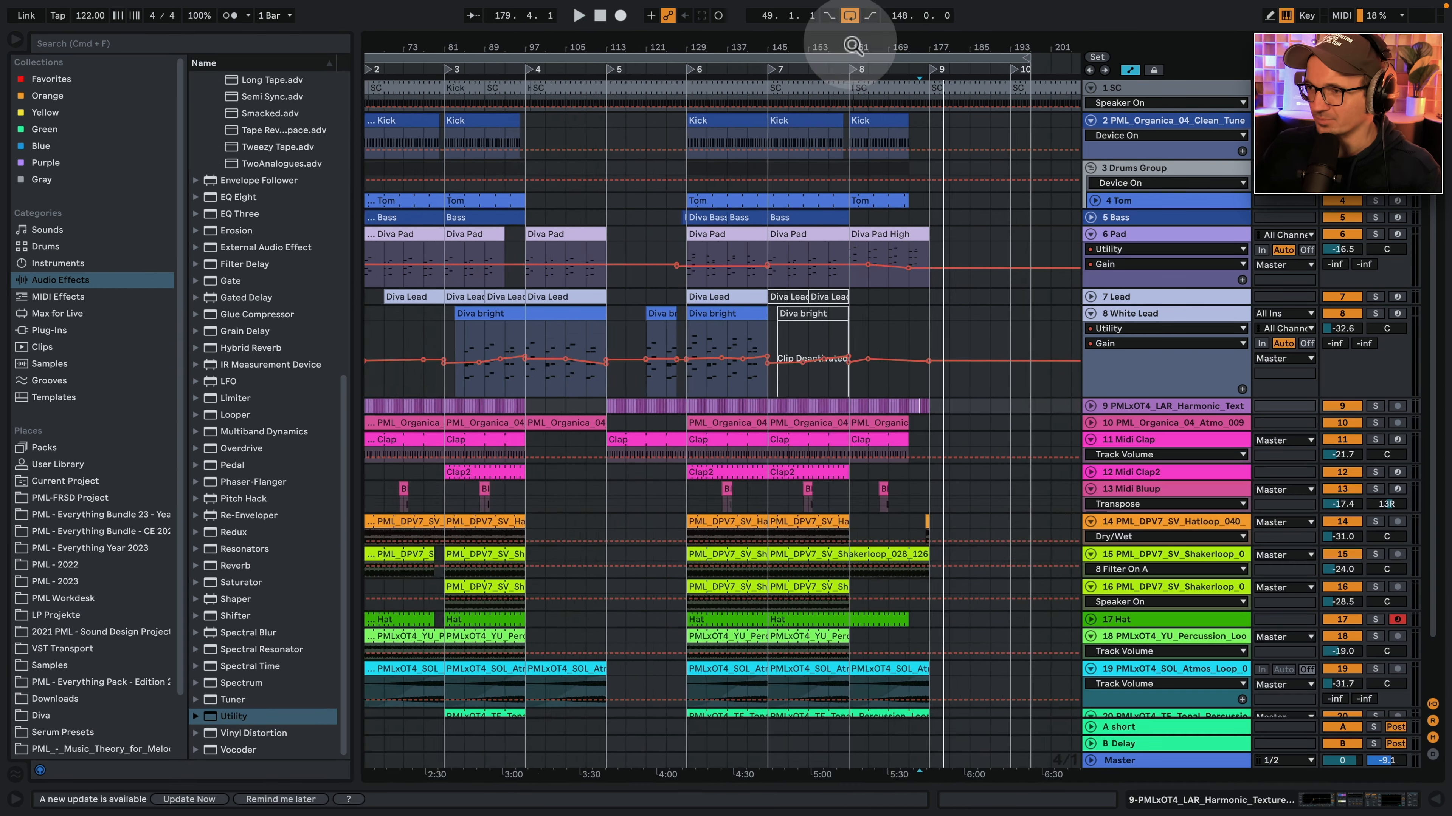
# Play from bar 109 into the breakdown, and make the second drop's Hatloop start at bar 128.
pyautogui.click(666, 218)
pyautogui.press('space')
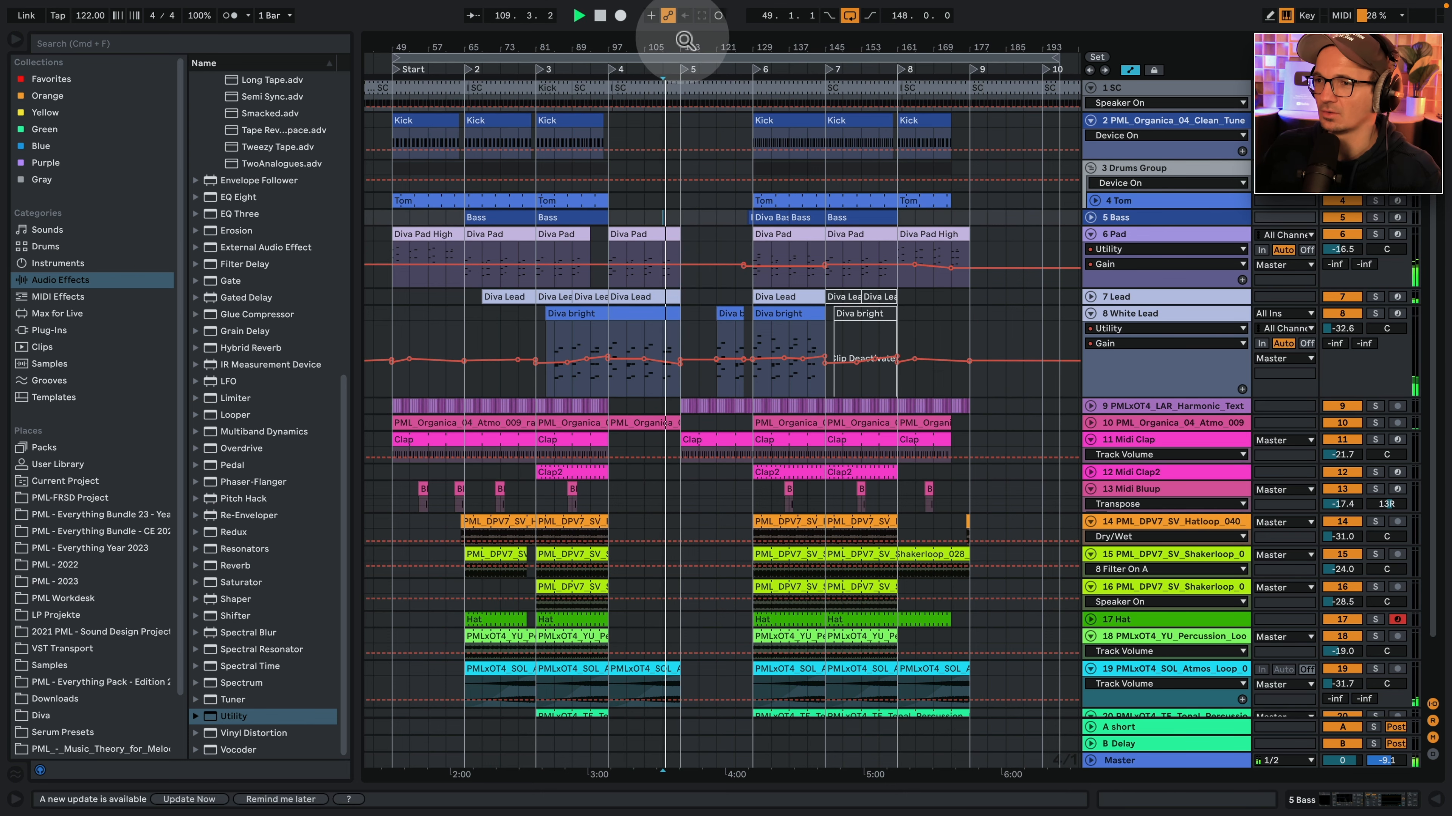
pyautogui.moveTo(681, 46); pyautogui.dragTo(681, 106)
pyautogui.moveTo(684, 45); pyautogui.dragTo(684, 3)
pyautogui.scroll(-3, 715, 343)
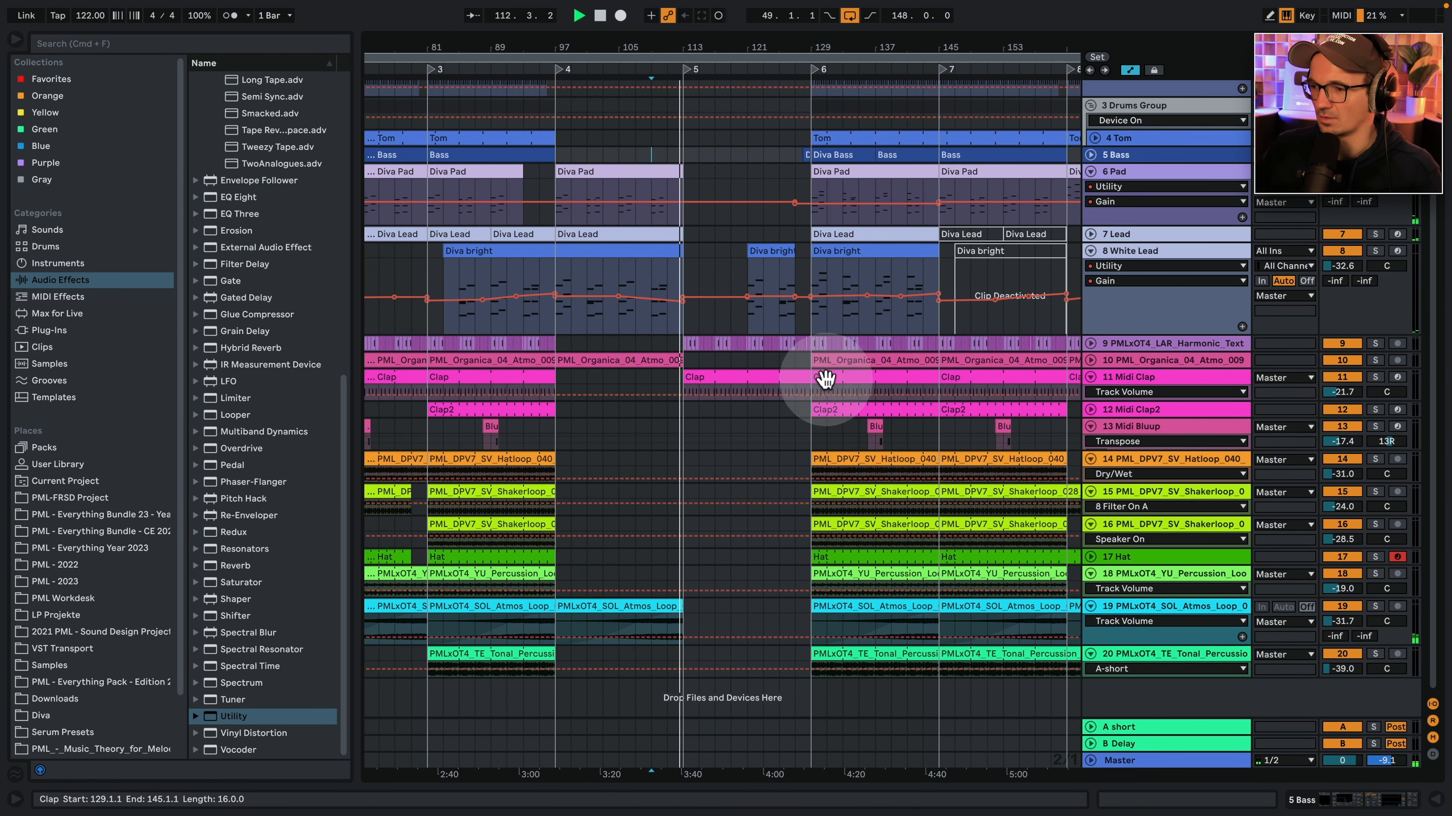
pyautogui.moveTo(464, 430); pyautogui.dragTo(505, 426)
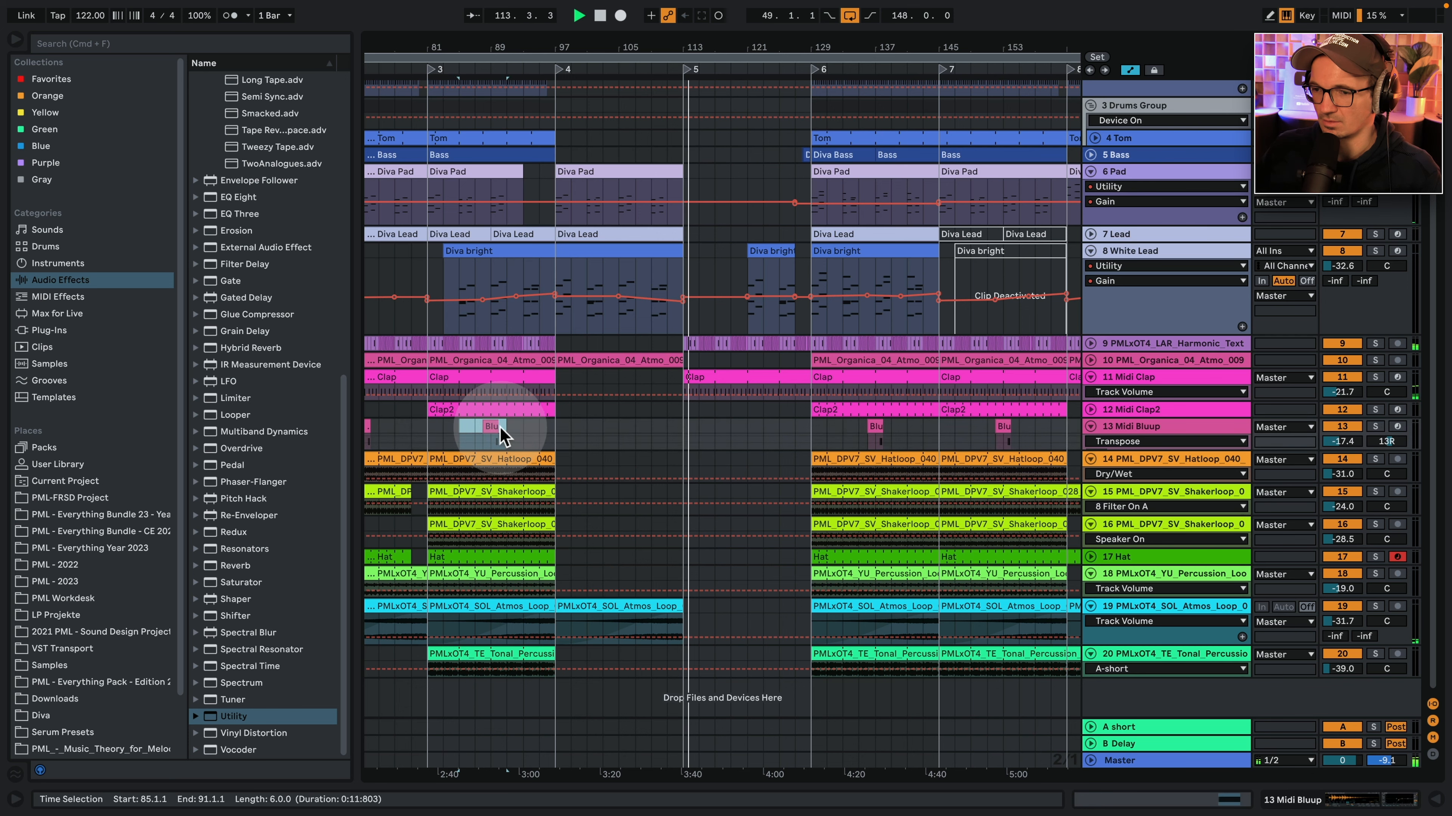
pyautogui.moveTo(841, 51); pyautogui.dragTo(841, 70)
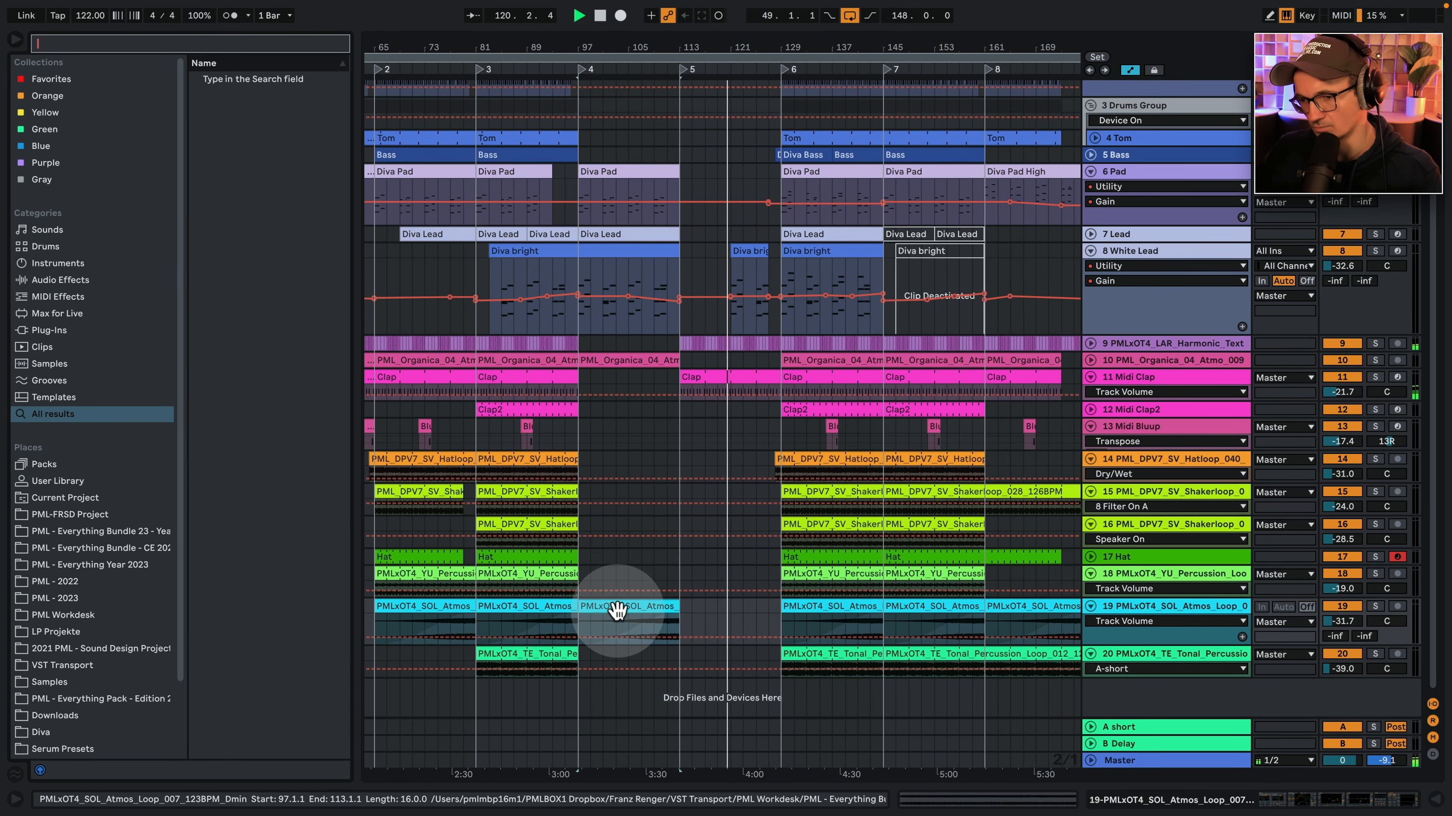
# Copy the SOL Atmos Loop clip into the breakdown at bars 121–129, and hide the automation lanes.
pyautogui.click(617, 611)
pyautogui.press('super+d')
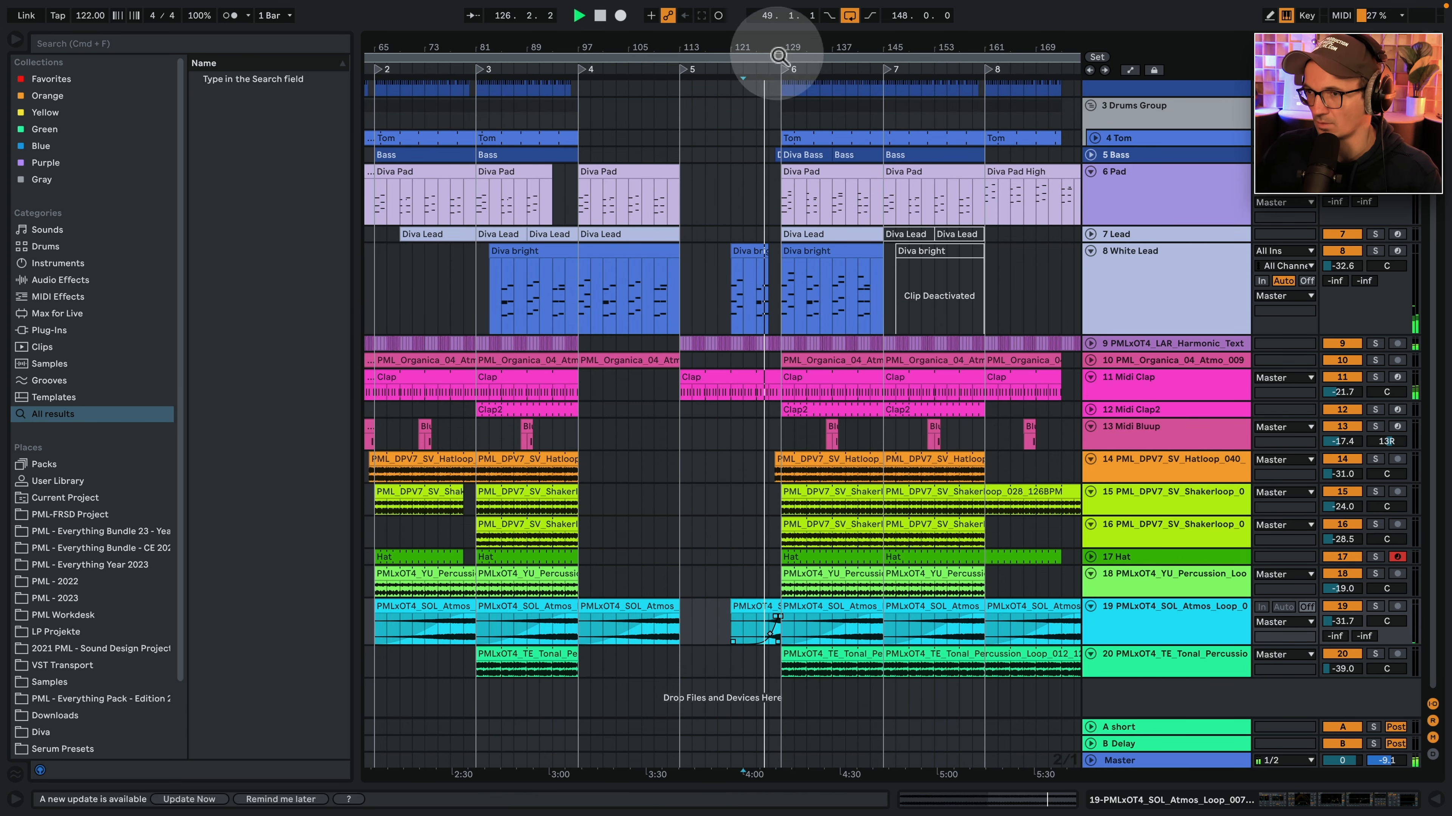
pyautogui.moveTo(777, 48); pyautogui.dragTo(777, 148)
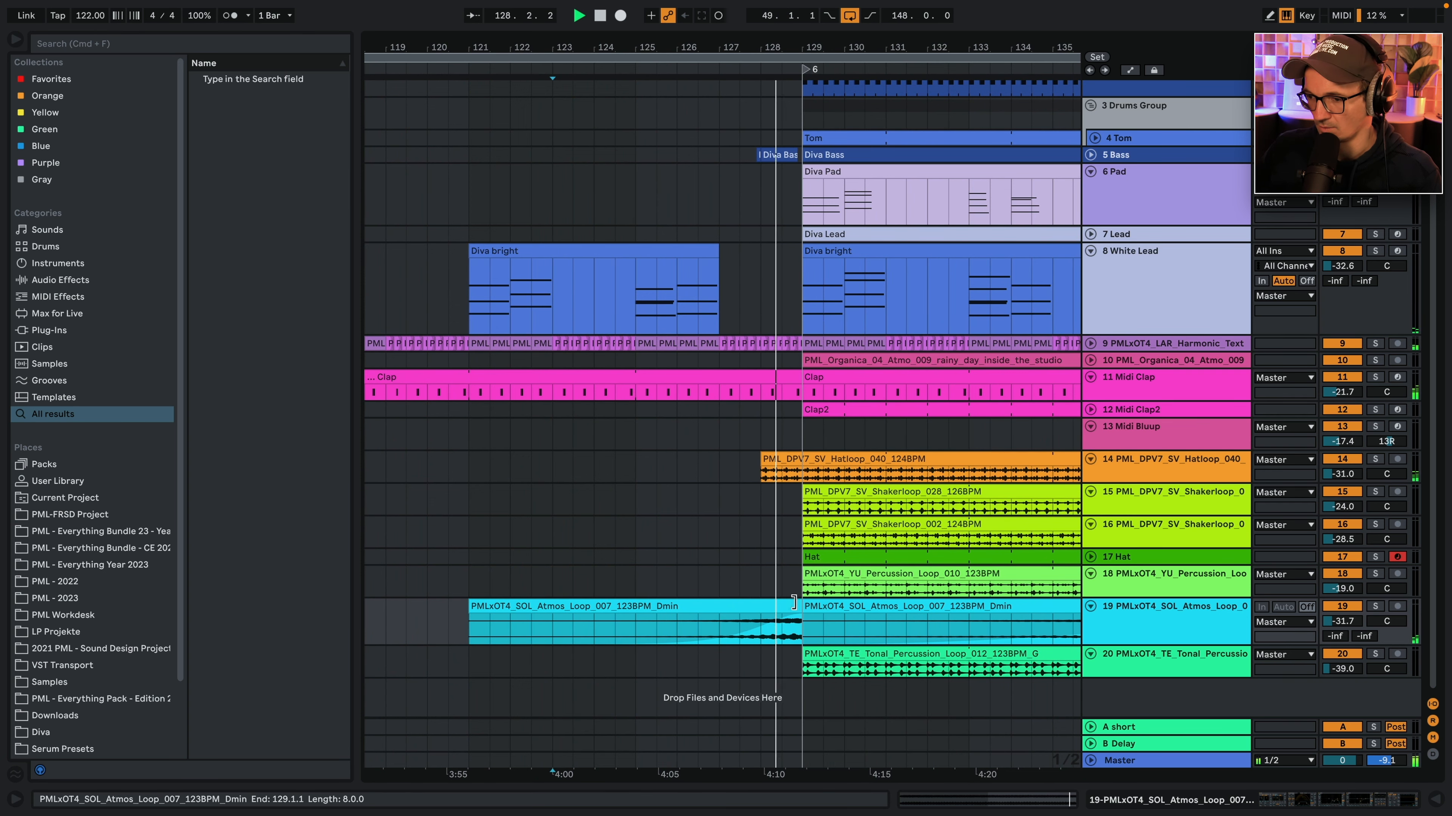
# Shorten the breakdown's SOL Atmos Loop clip so it ends one beat before the drop at bar 129.
pyautogui.click(777, 606)
pyautogui.moveTo(831, 53); pyautogui.dragTo(804, 39)
pyautogui.moveTo(787, 608); pyautogui.dragTo(754, 605)
pyautogui.click(568, 558)
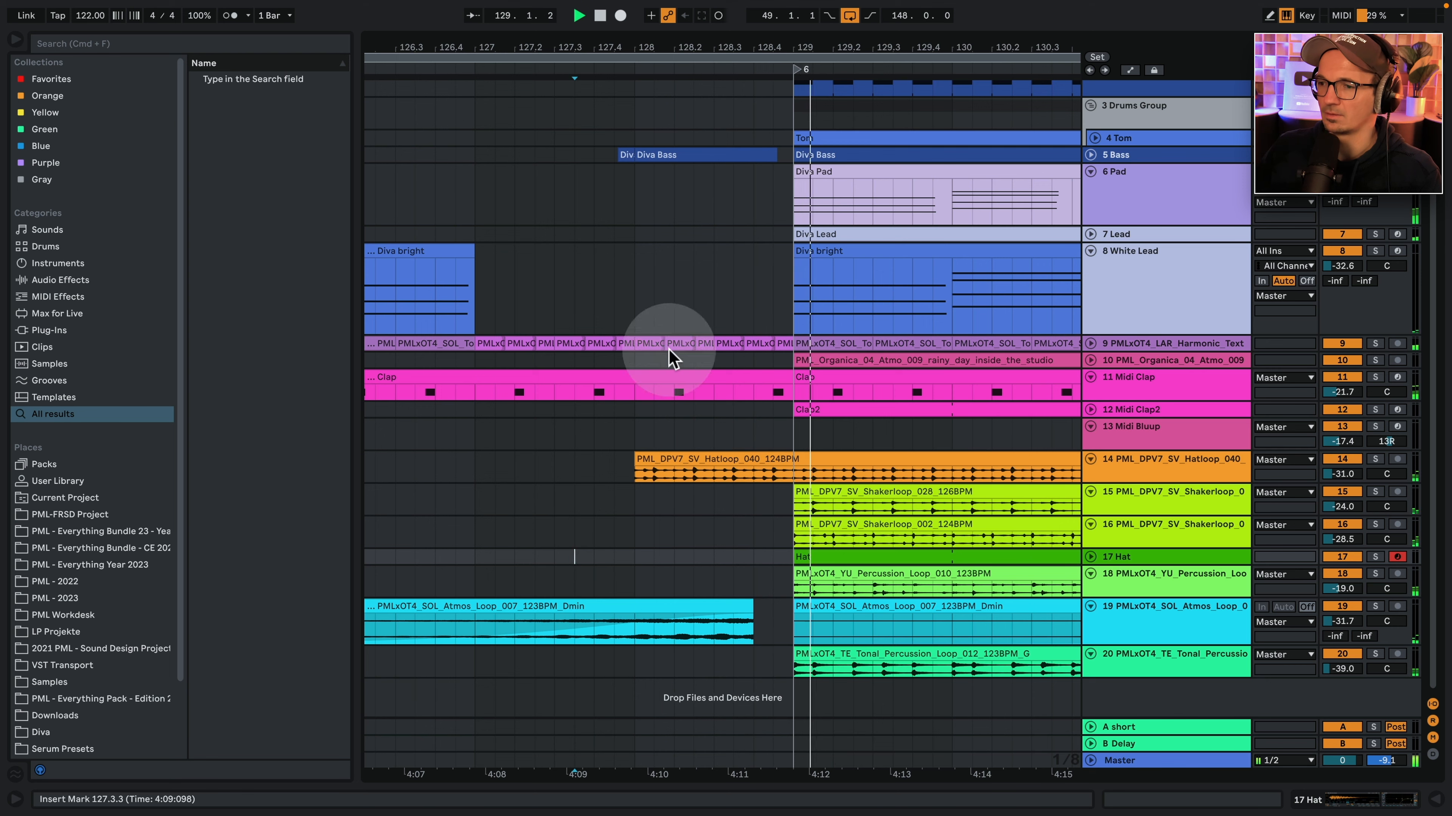
pyautogui.moveTo(785, 45); pyautogui.dragTo(784, 13)
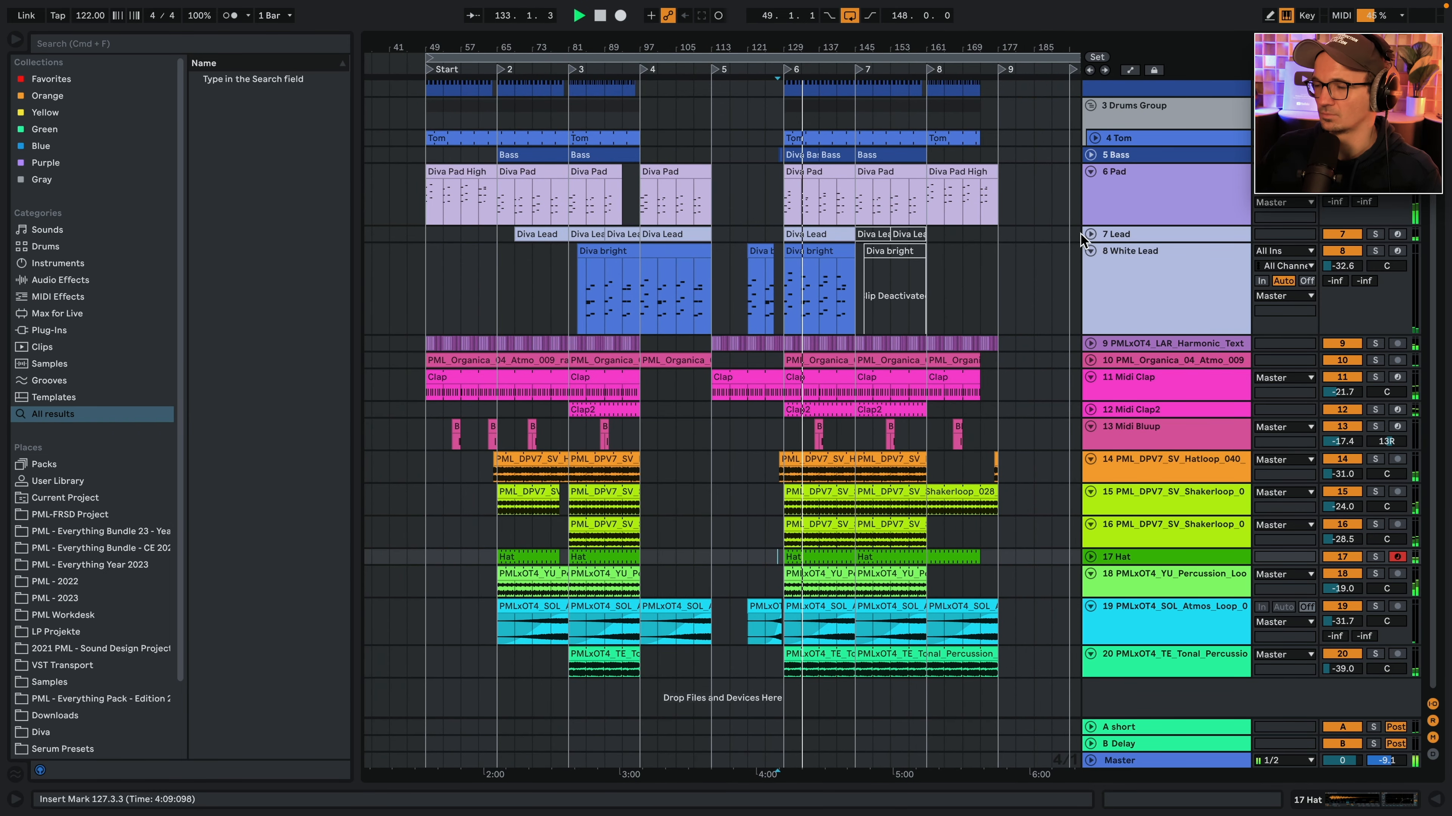
# Try all notes of the second drop's Diva Pad clip an octave higher, audition them, and shift them back down.
pyautogui.scroll(3, 817, 240)
pyautogui.doubleClick(817, 235)
pyautogui.press('super+a')
pyautogui.hotkey('shift', 'Up')
pyautogui.press('space')
pyautogui.press('space')
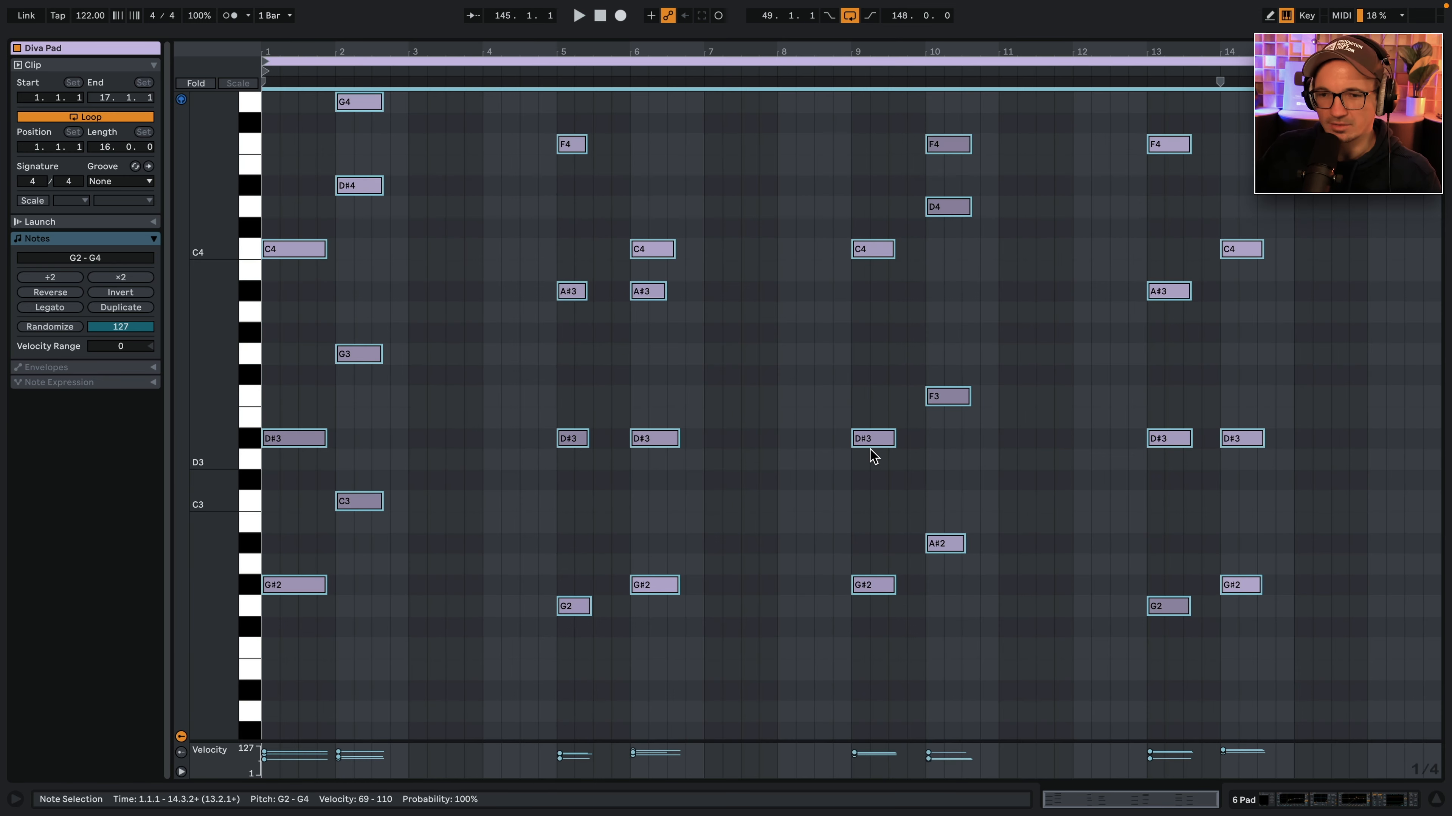
pyautogui.hotkey('shift', 'Down')
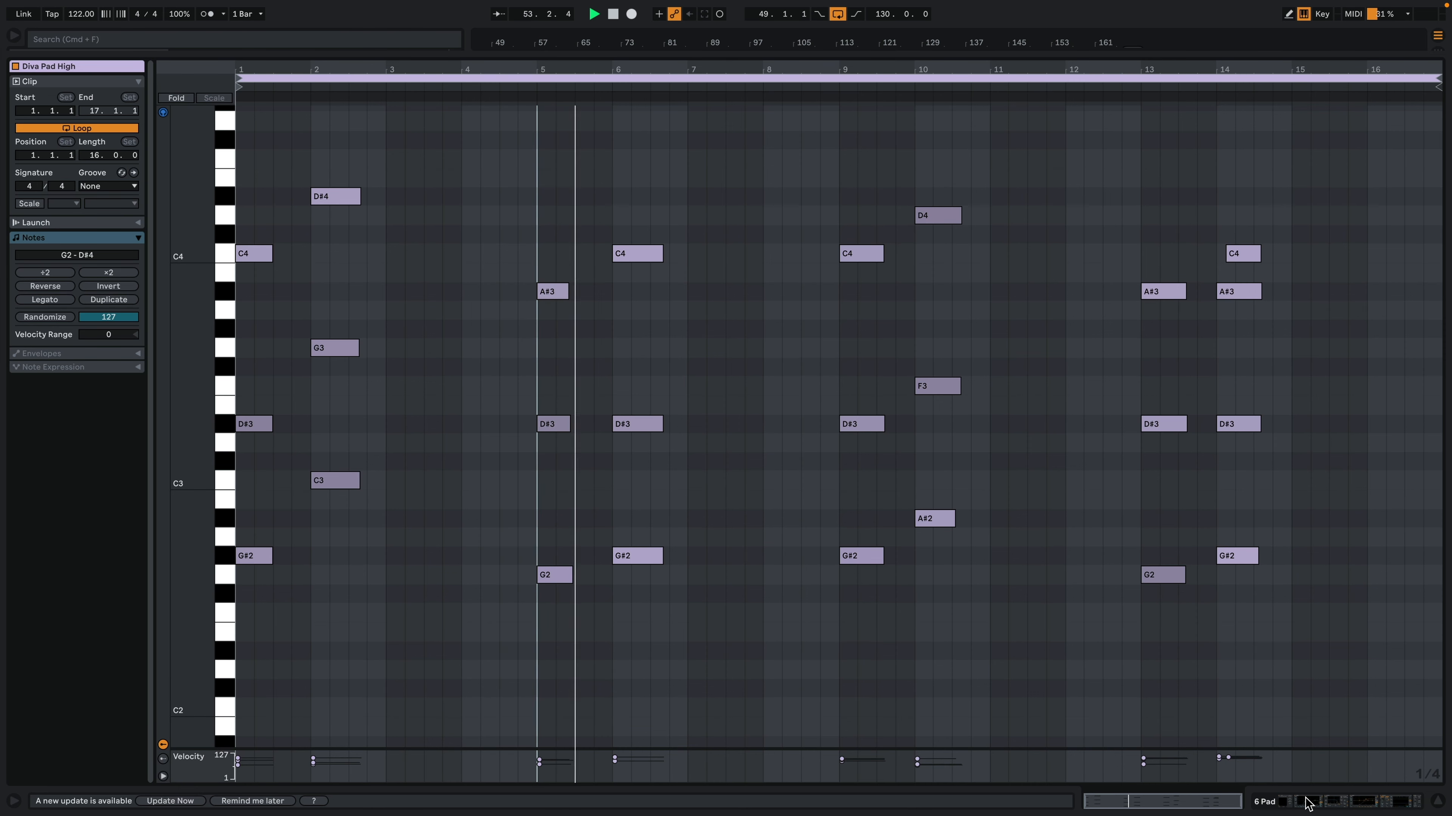
# Leave the Diva Pad High note editor for the arrangement and hide the Pad track's device chain.
pyautogui.click(1309, 804)
pyautogui.scroll(1, 1051, 461)
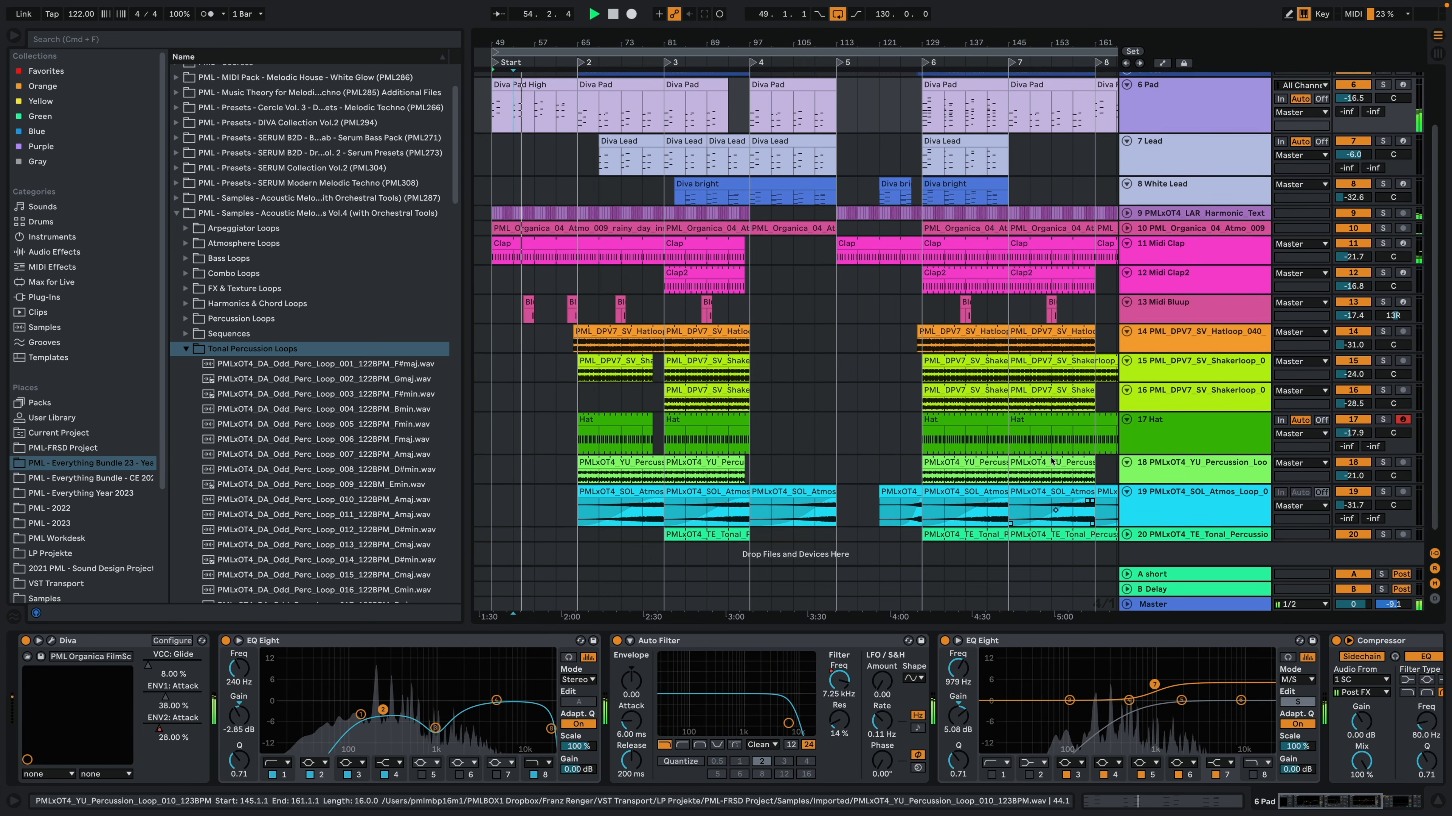
pyautogui.scroll(3, 1052, 461)
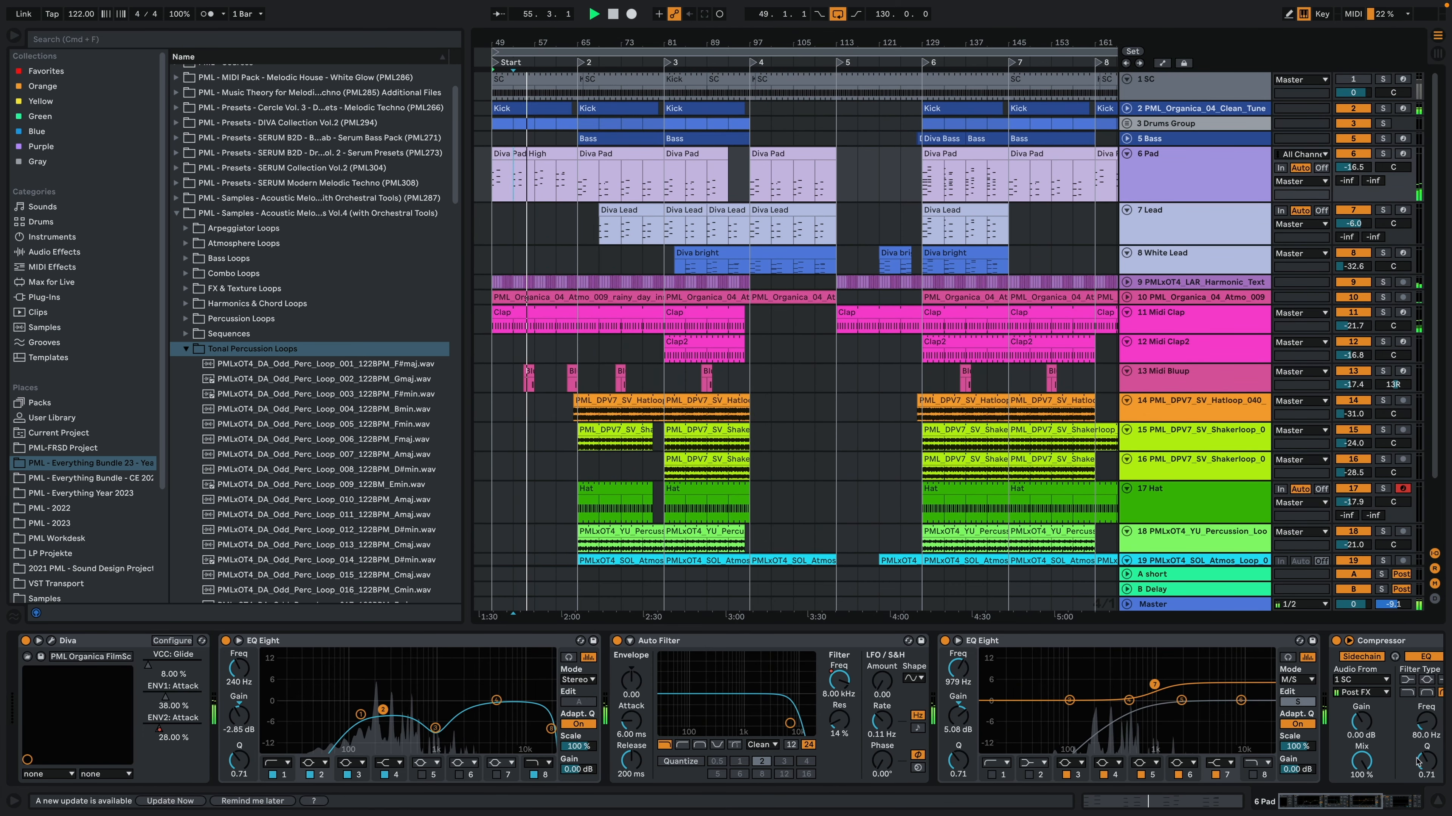
pyautogui.click(1436, 806)
# Reduce the Hat, Pad, Midi Clap and Lead tracks in height and fit the arrangement through bar 177 in view.
pyautogui.moveTo(1167, 524); pyautogui.dragTo(1167, 496)
pyautogui.moveTo(1195, 202); pyautogui.dragTo(1195, 177)
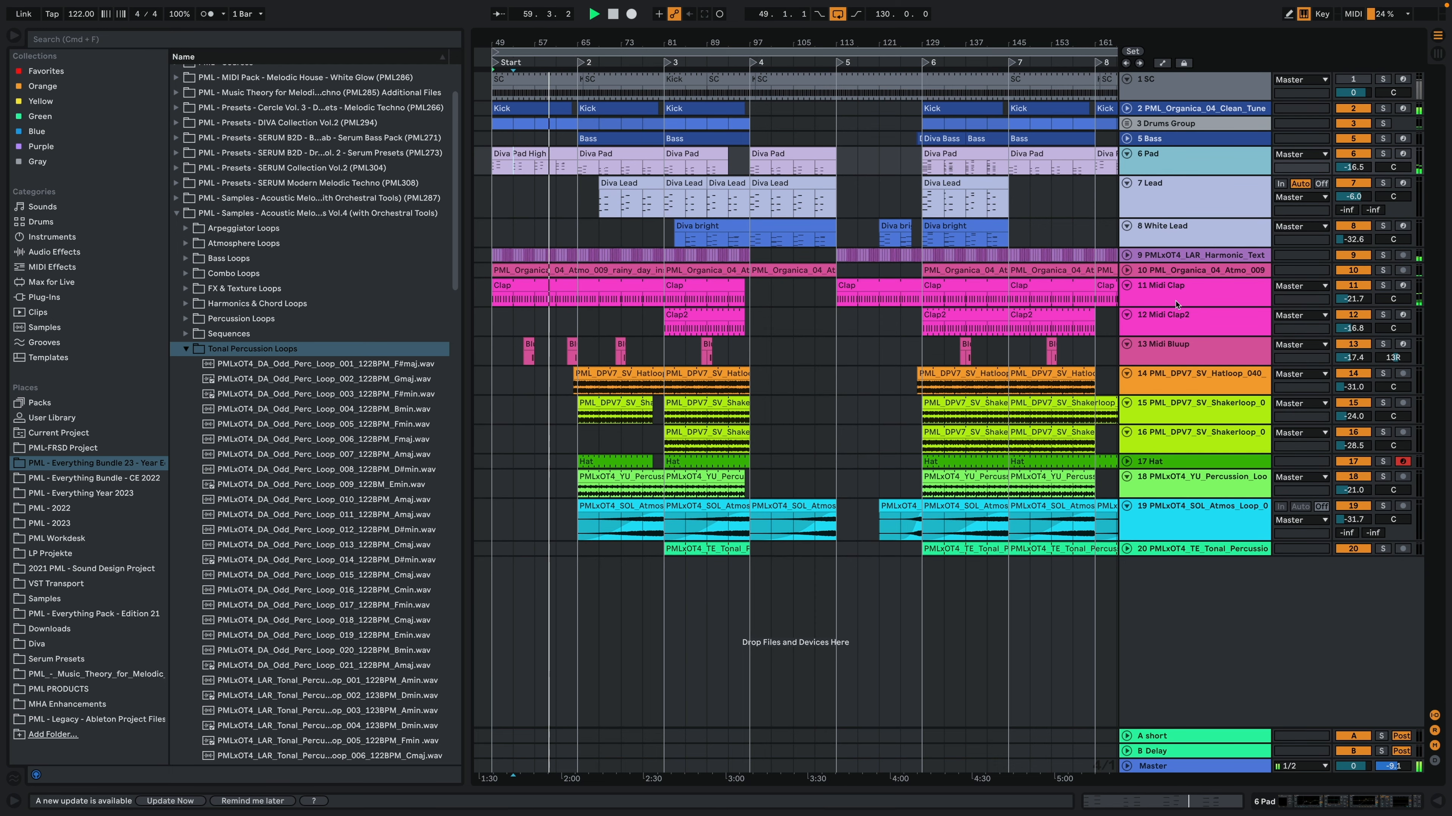
pyautogui.moveTo(1177, 304); pyautogui.dragTo(1179, 296)
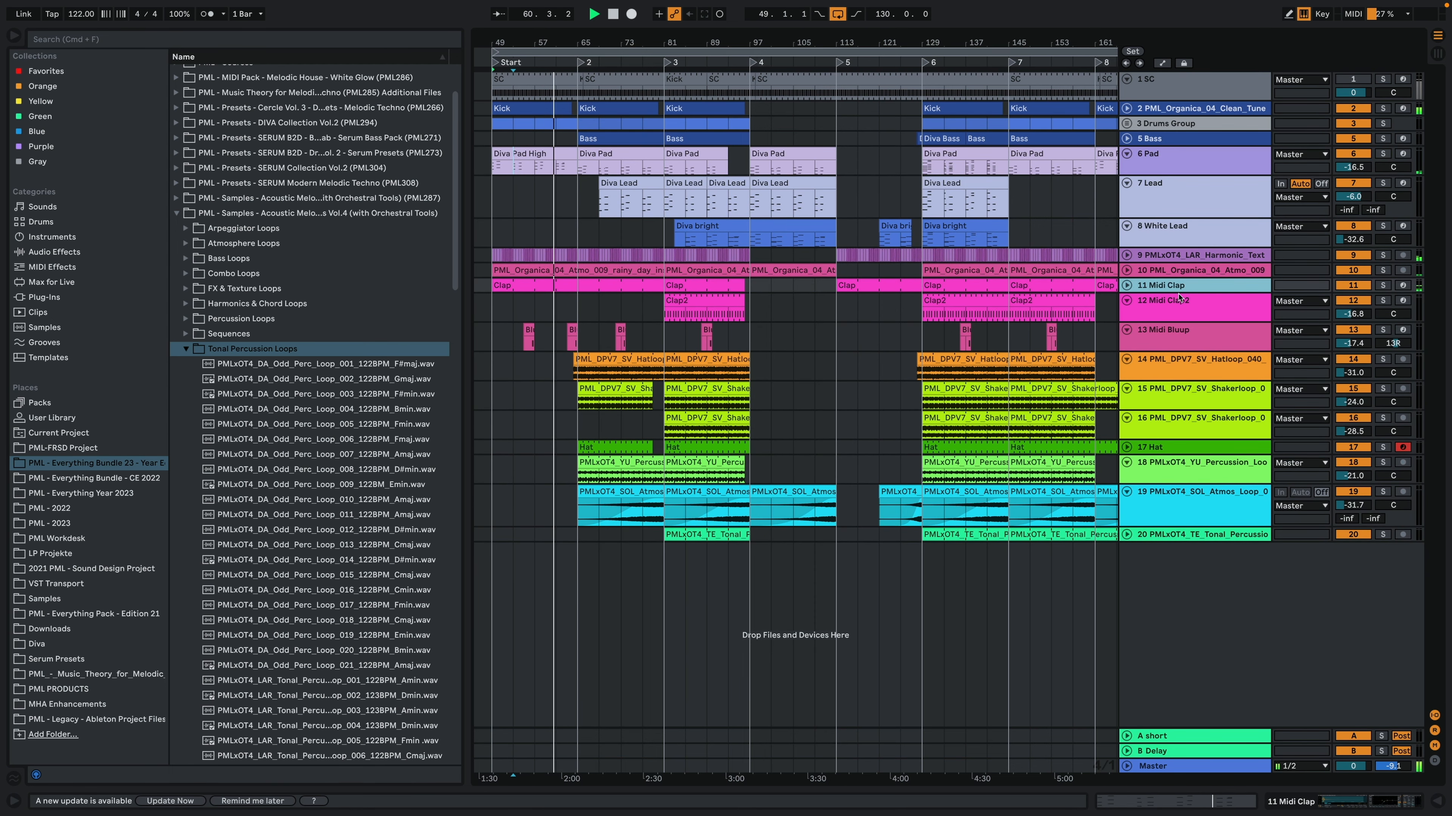
pyautogui.moveTo(1174, 215); pyautogui.dragTo(1174, 190)
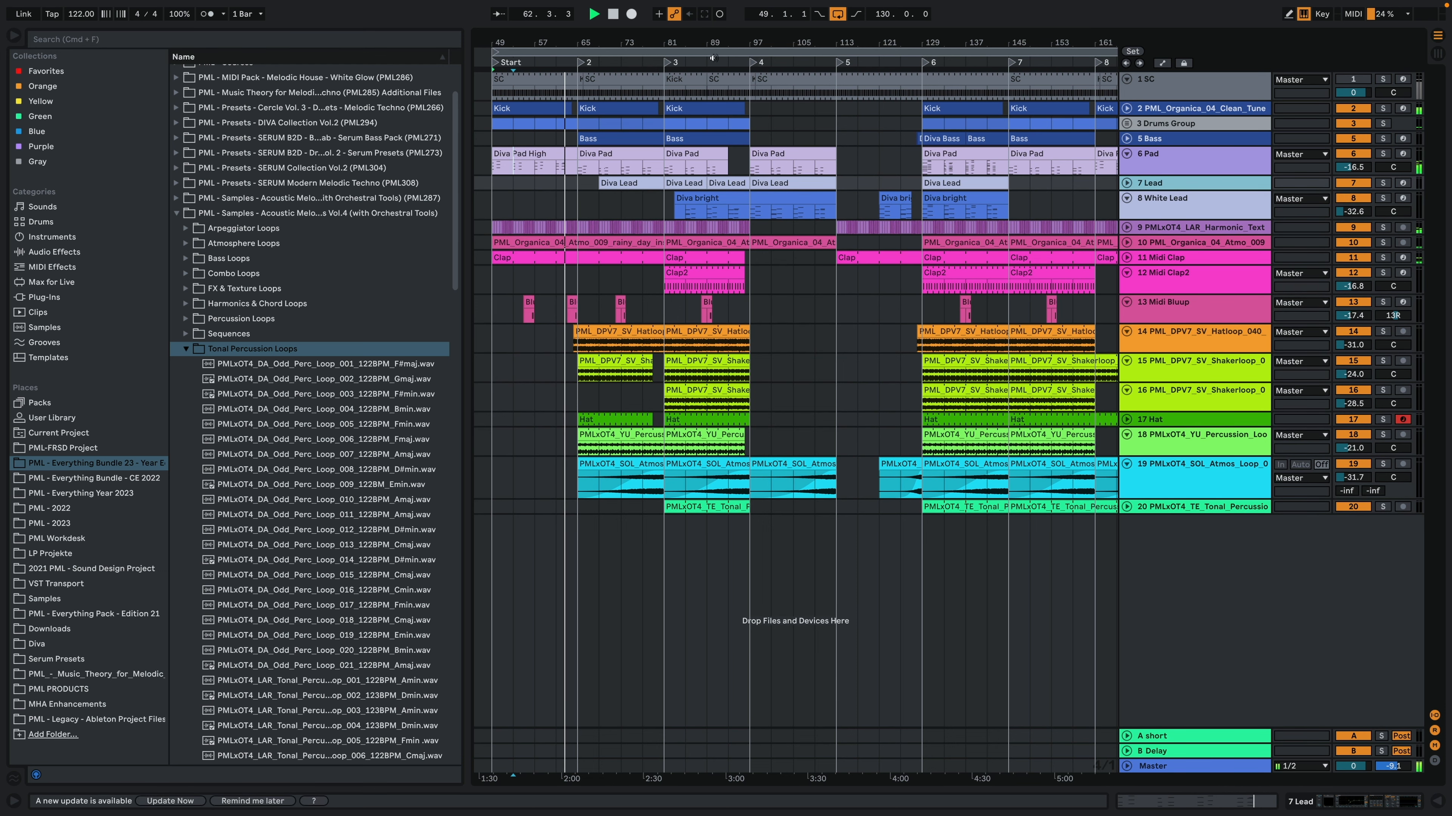
pyautogui.moveTo(729, 49); pyautogui.dragTo(686, 40)
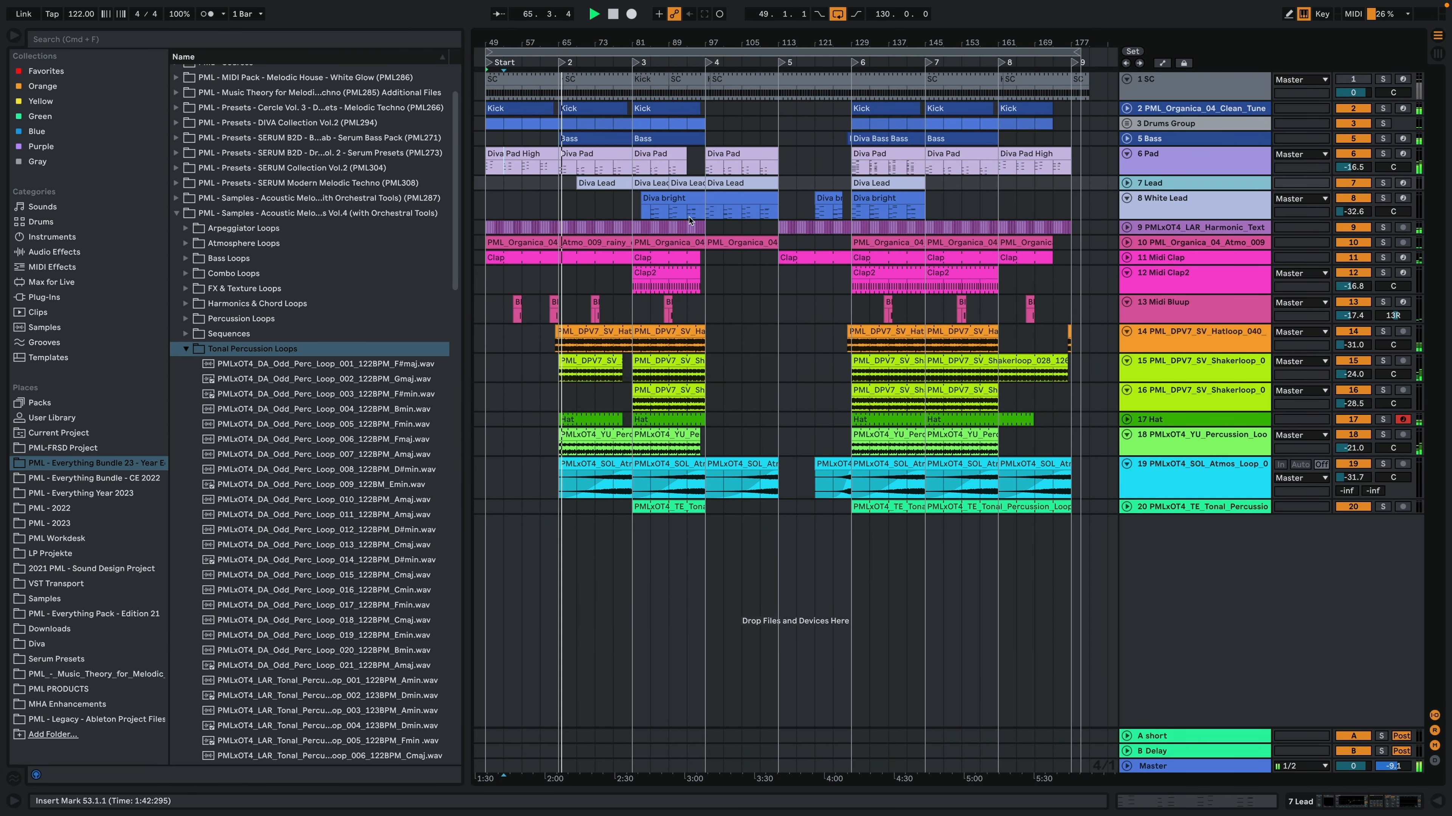
# Examine the device chains of the Pad and Harmonic Texture tracks, including Analog Collapse, and unfold the Harmonic Texture track.
pyautogui.doubleClick(1166, 166)
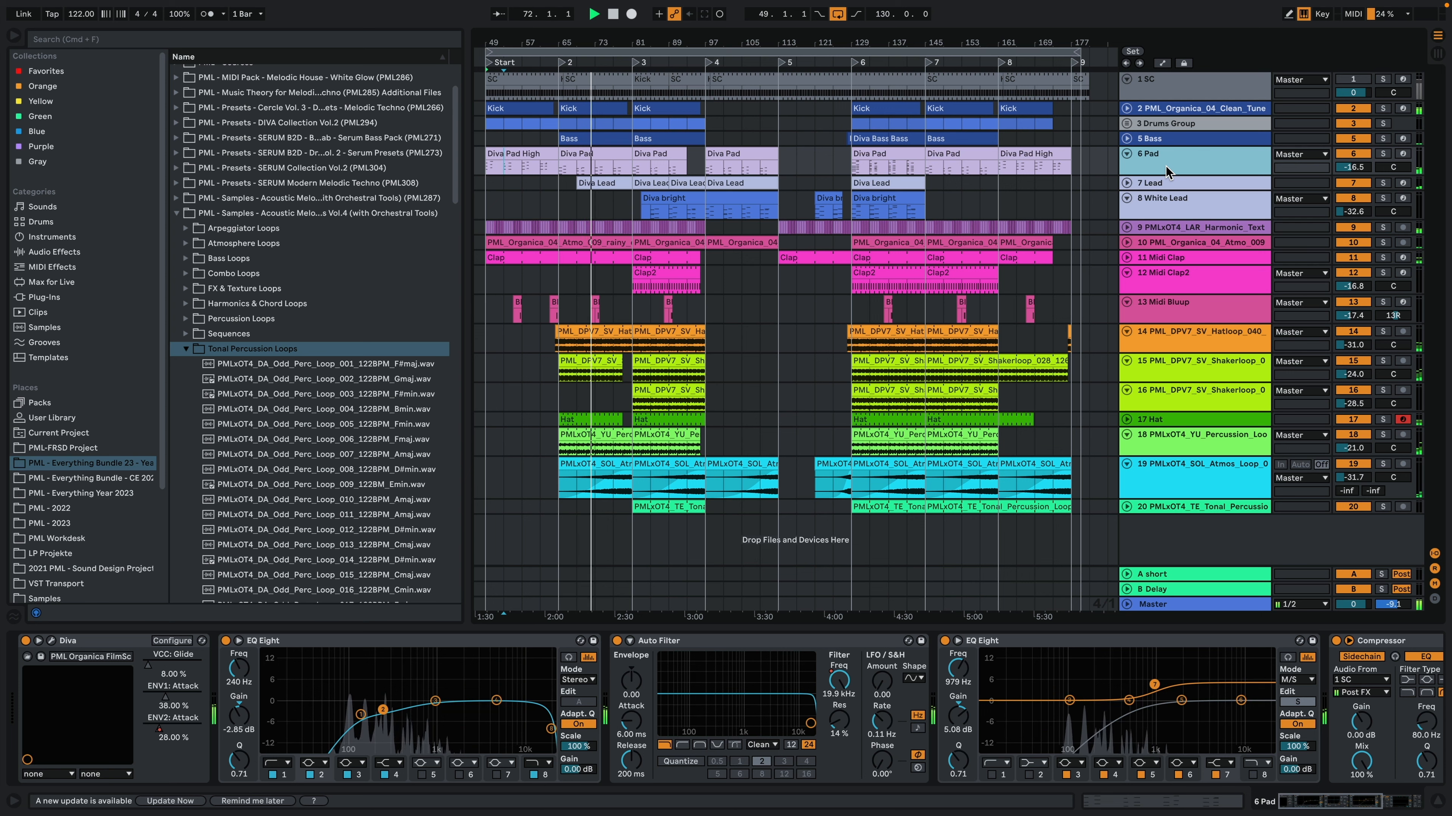
pyautogui.click(1159, 231)
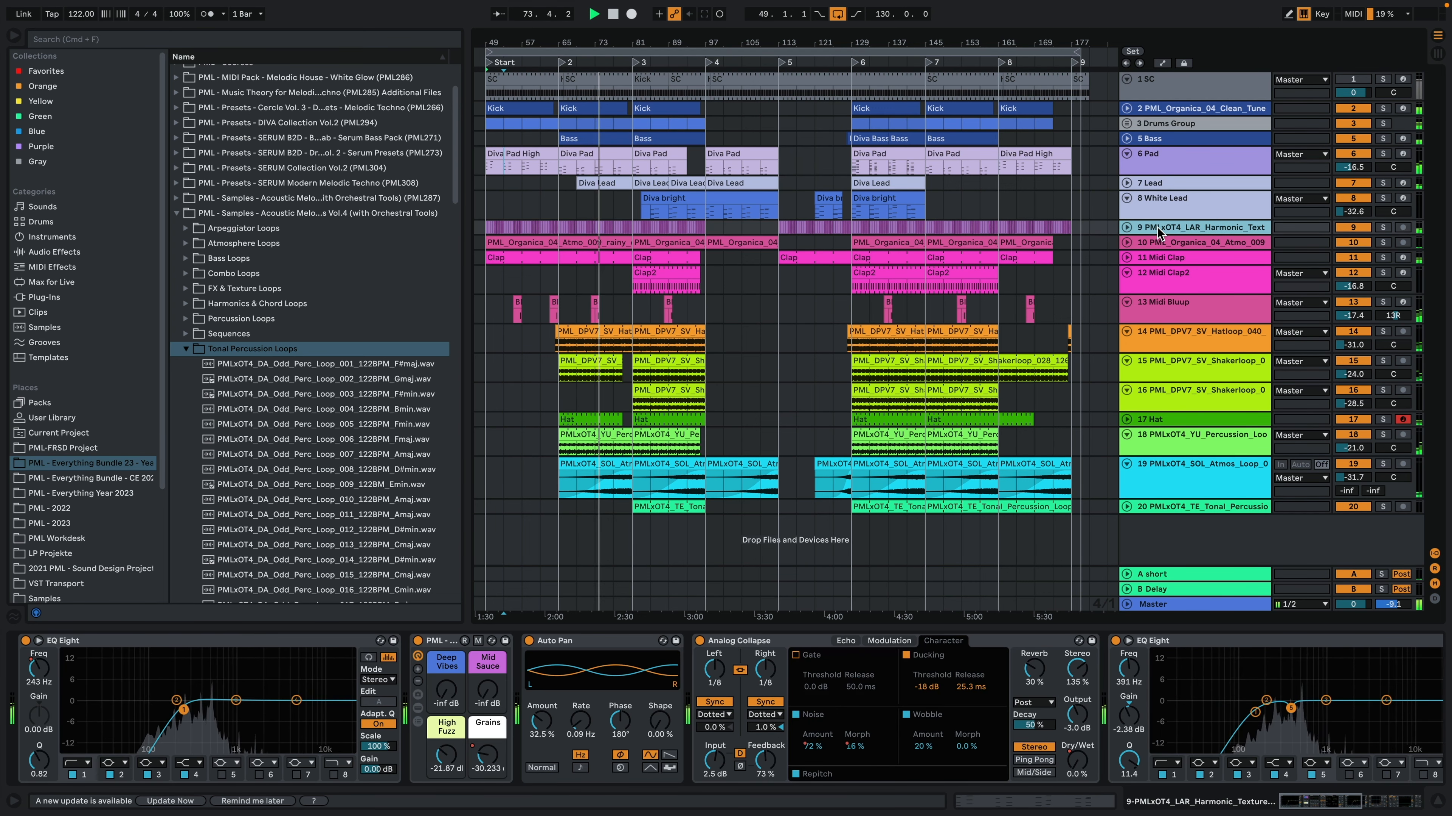
pyautogui.click(820, 644)
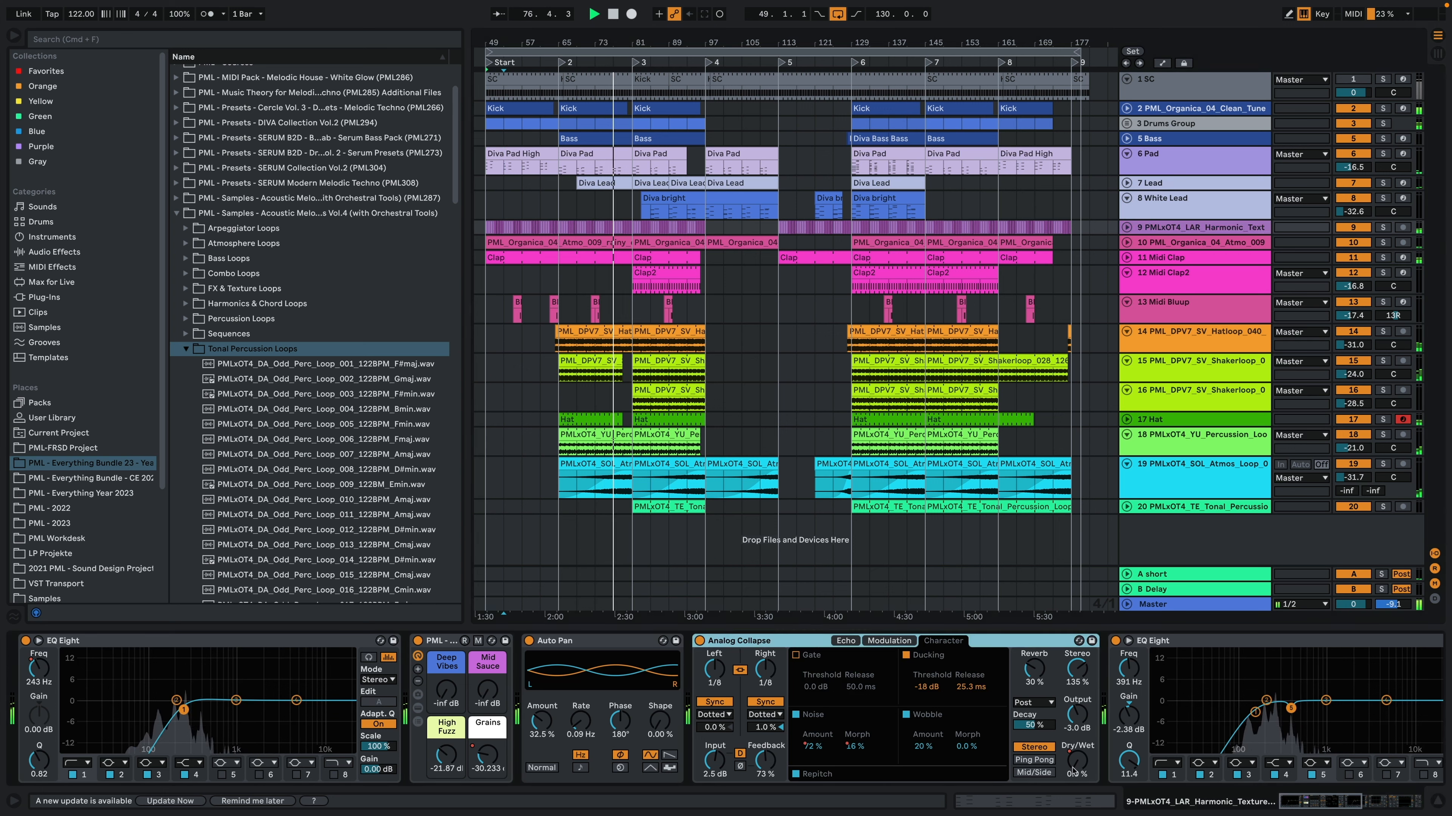
pyautogui.click(1126, 229)
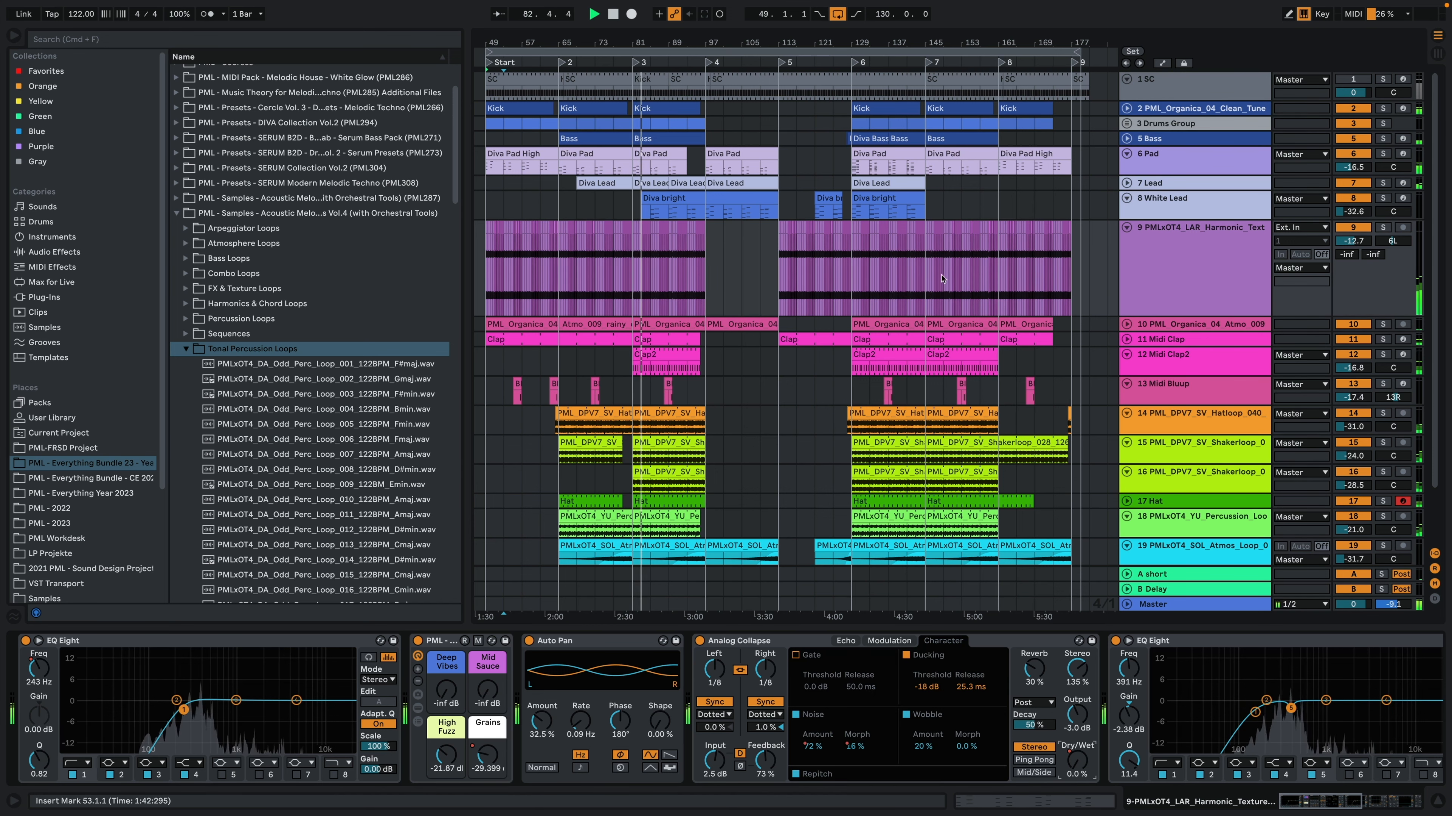
# Examine the device chain of the Tonal Percussion Loop track from its clip at bars 81–97.
pyautogui.scroll(-2, 847, 351)
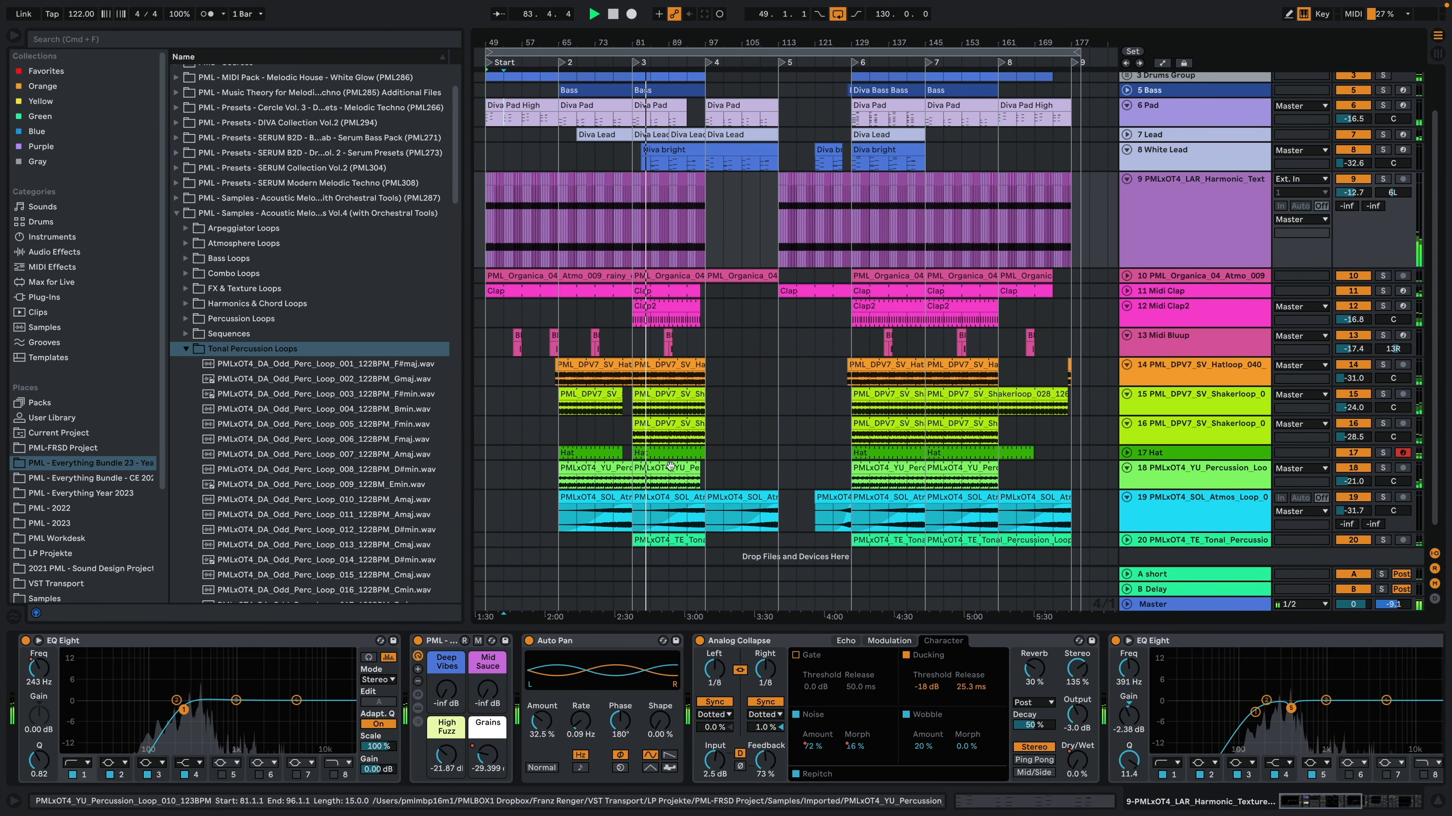
pyautogui.click(683, 540)
pyautogui.doubleClick(683, 541)
pyautogui.click(1248, 801)
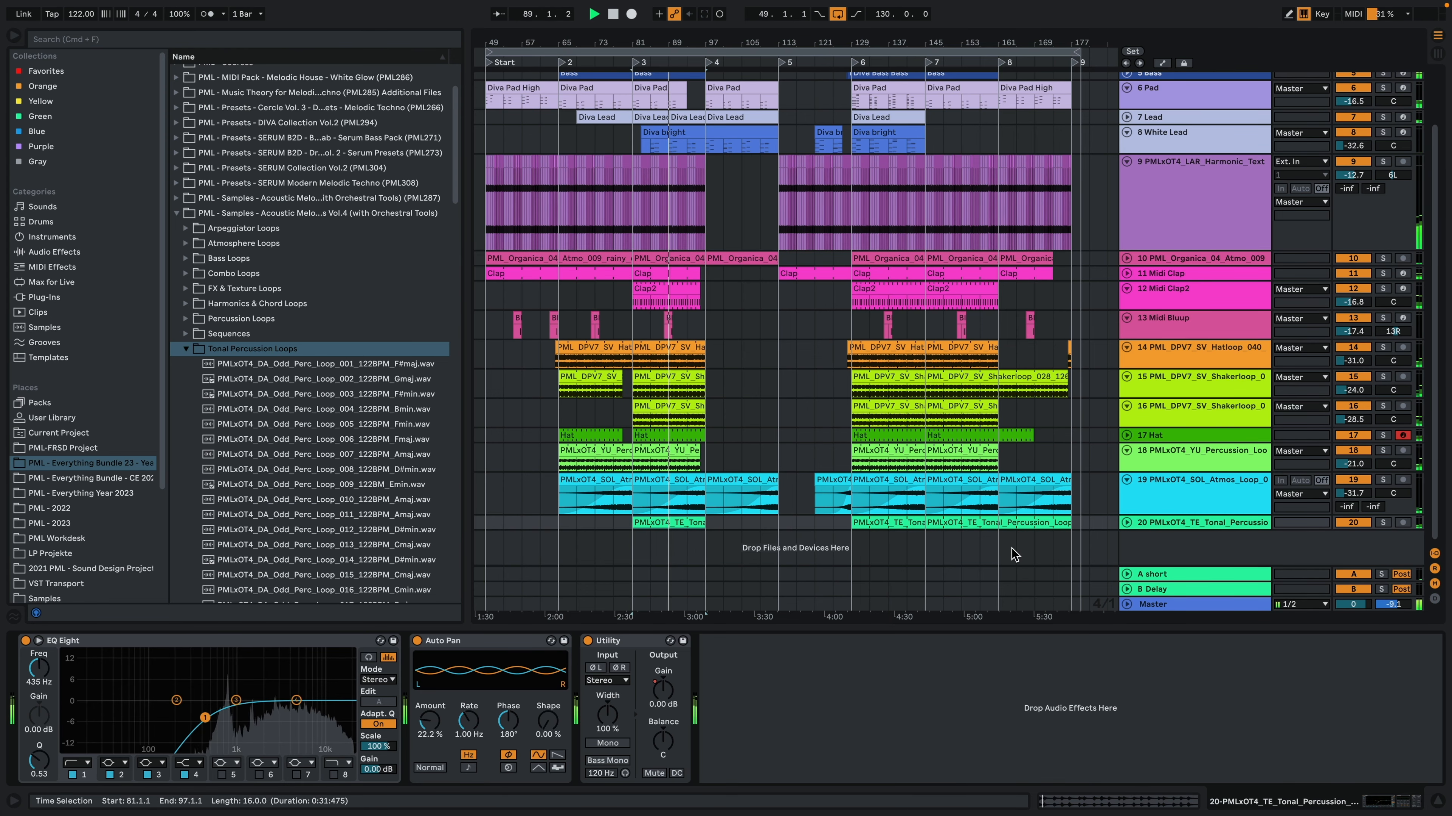
pyautogui.scroll(3, 935, 441)
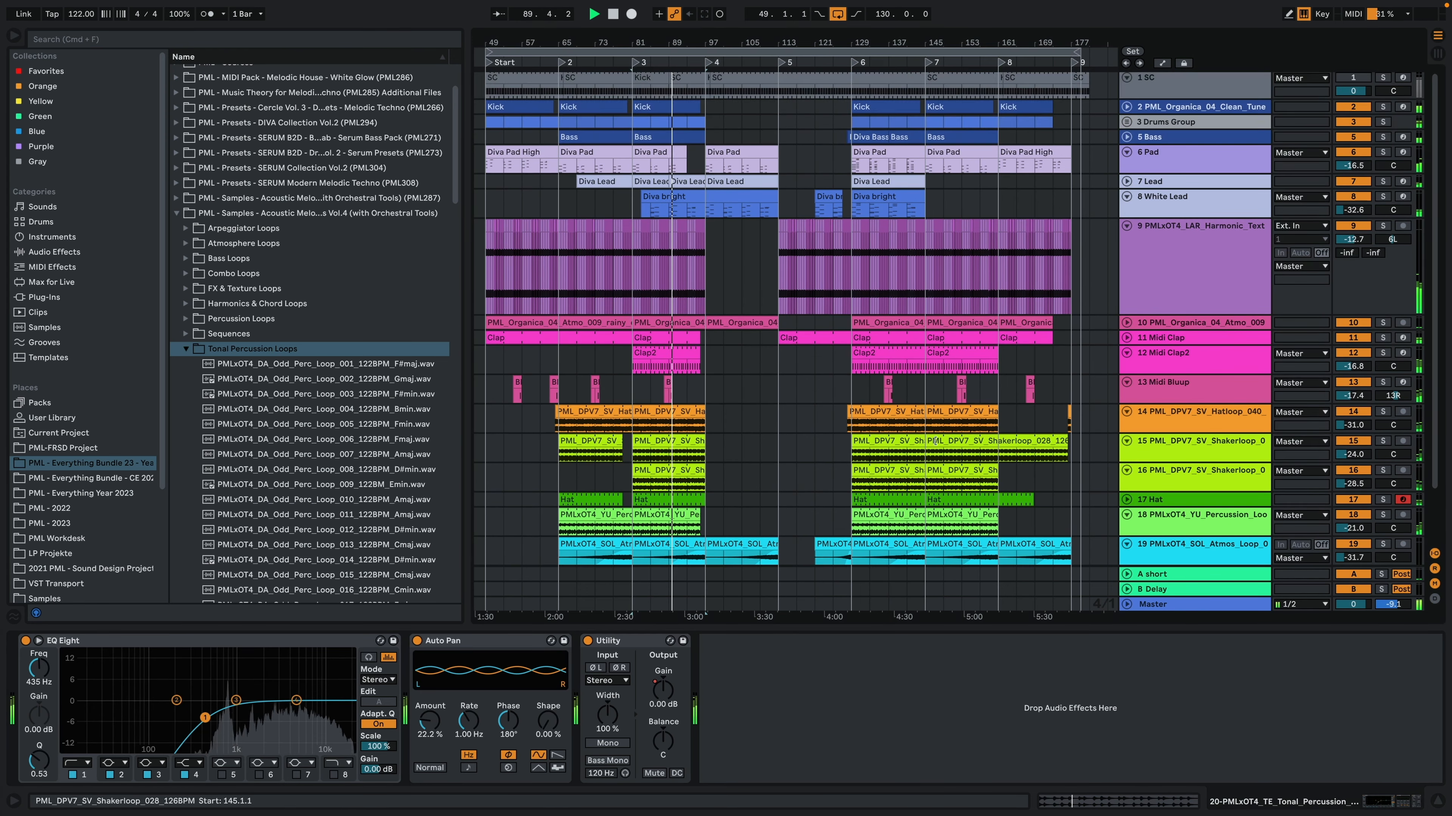